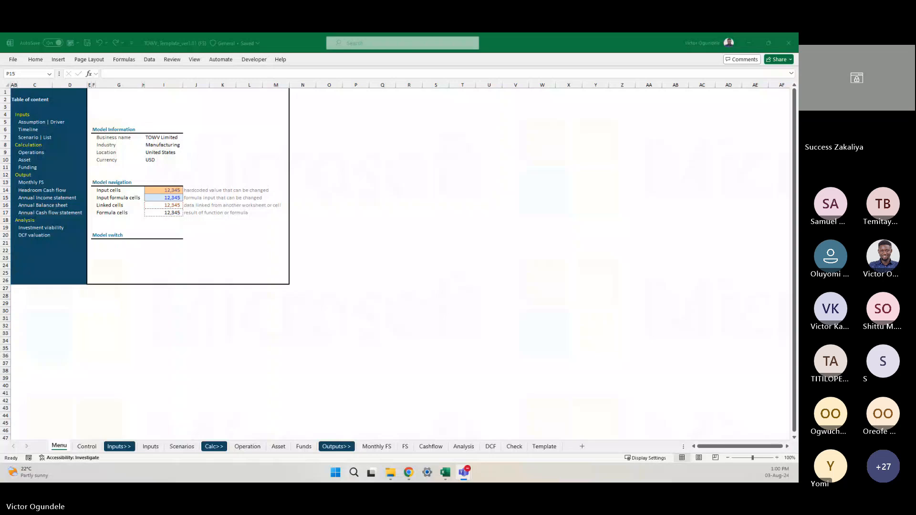
pyautogui.hotkey('alt', 'Tab')
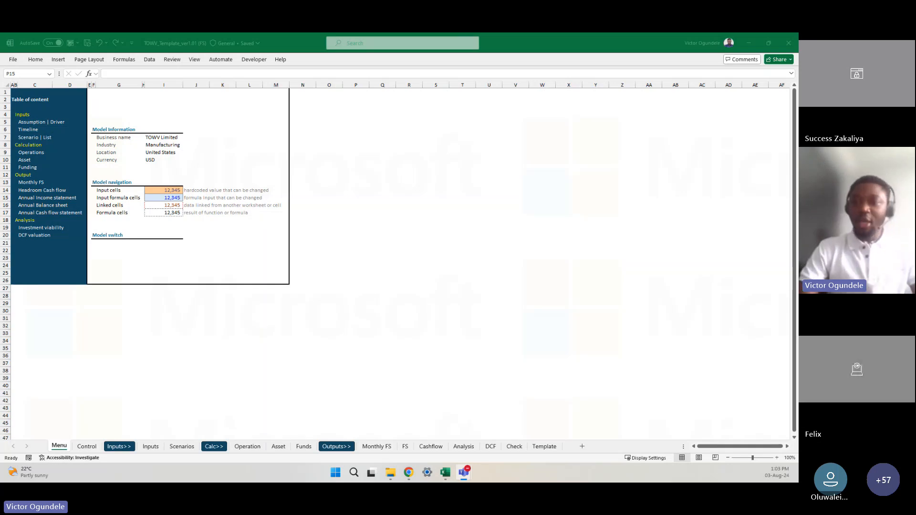
pyautogui.click(383, 250)
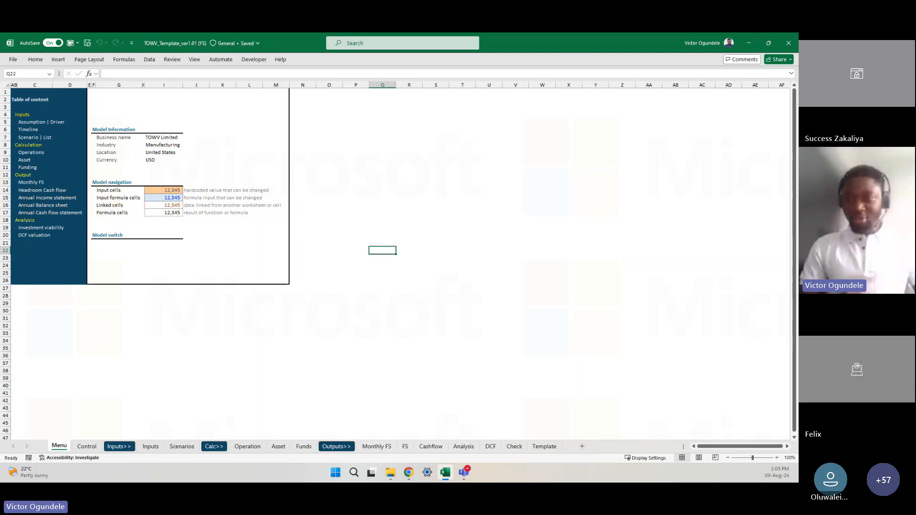
pyautogui.hotkey('alt', 'Tab')
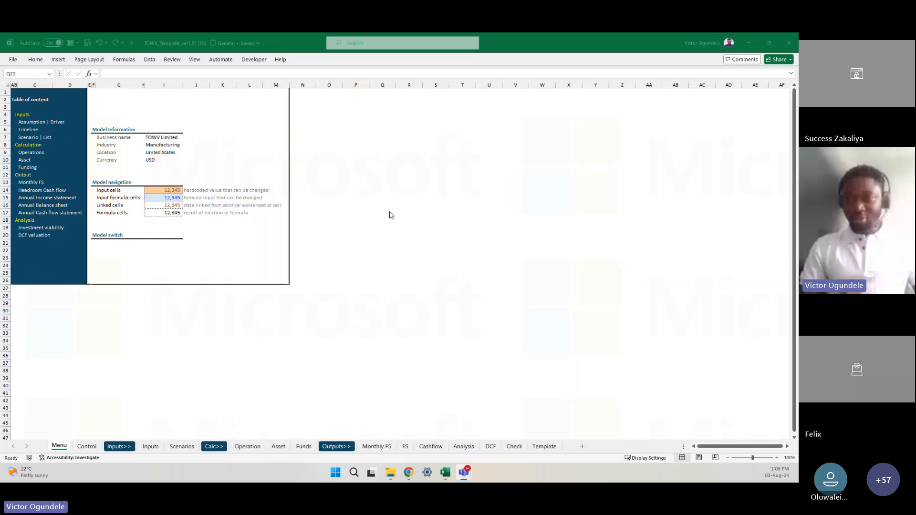
pyautogui.hotkey('alt', 'Tab')
pyautogui.click(354, 210)
pyautogui.keyDown('ctrl'); pyautogui.scroll(3, 353, 210); pyautogui.keyUp('ctrl')
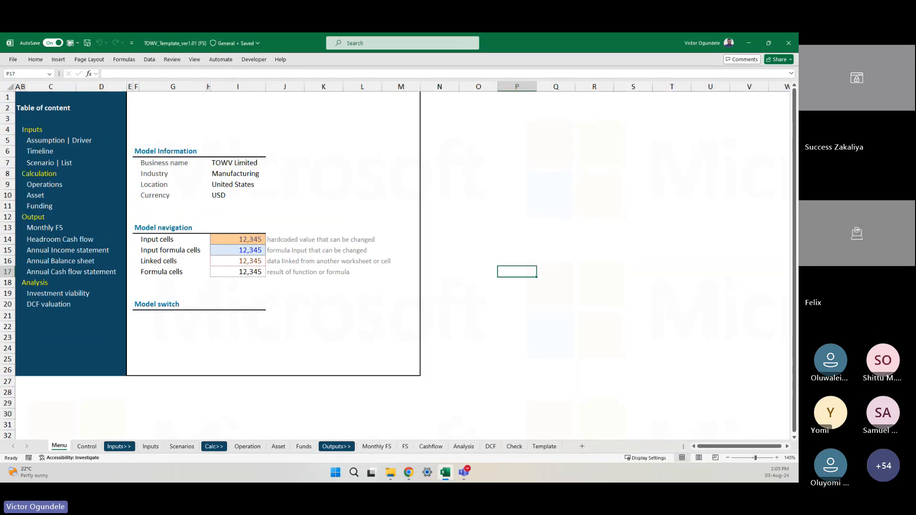
pyautogui.hotkey('alt', 'Tab')
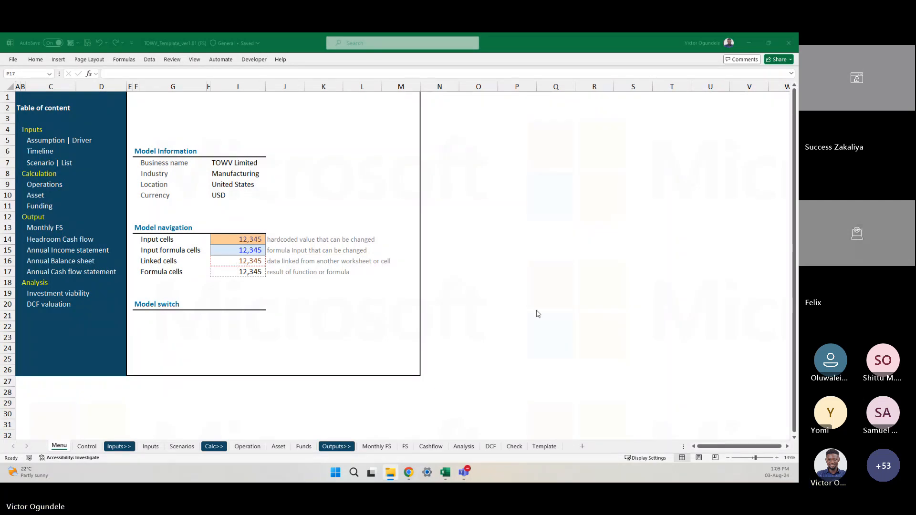
pyautogui.click(534, 308)
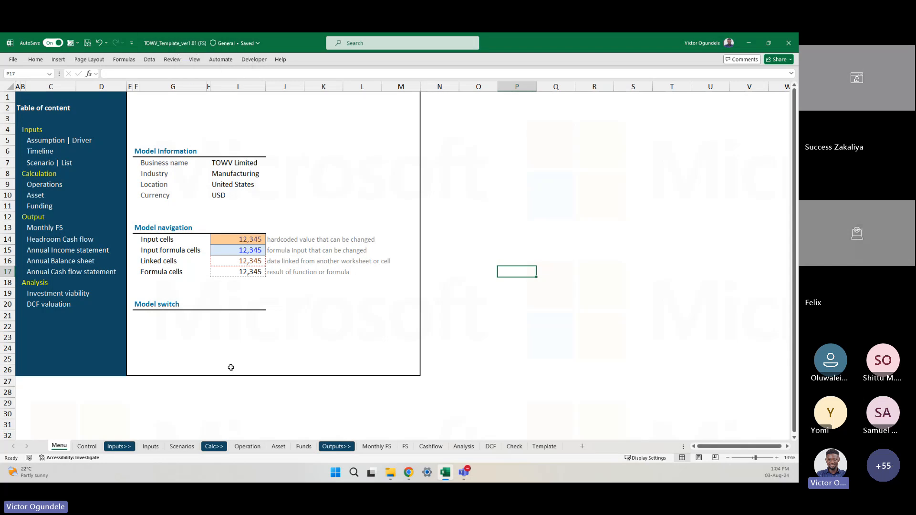
# Switch to the Information request list workbook, review its IRL sheet, and return to the TOWV template workbook
pyautogui.moveTo(443, 476)
pyautogui.press('super+e')
pyautogui.hotkey('alt', 'Tab')
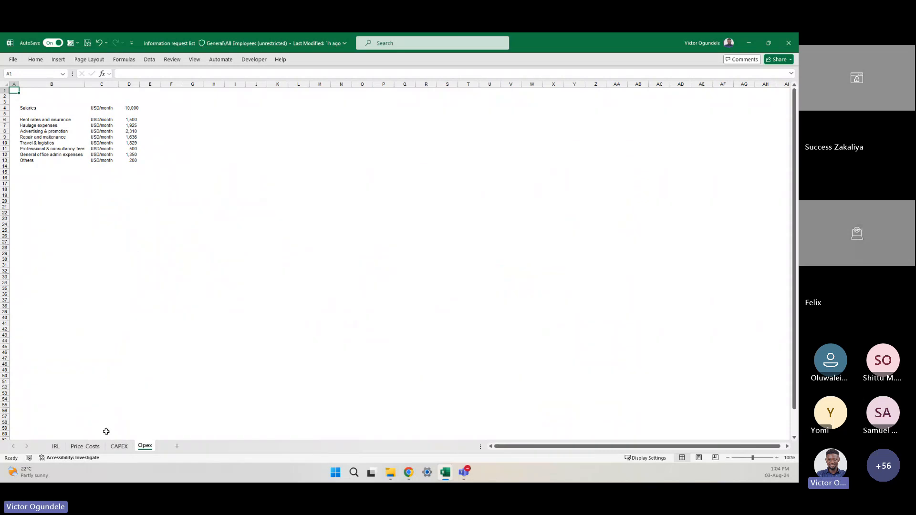
pyautogui.click(55, 446)
pyautogui.scroll(2, 466, 382)
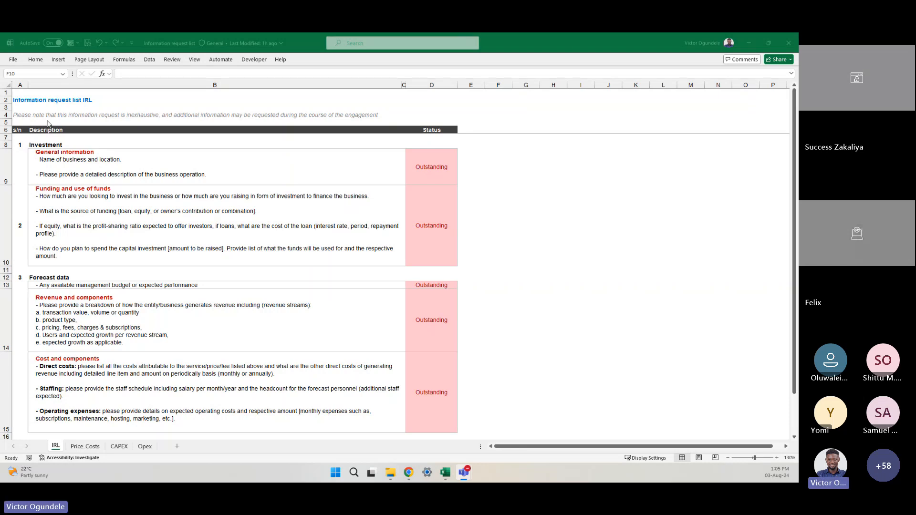
pyautogui.click(749, 43)
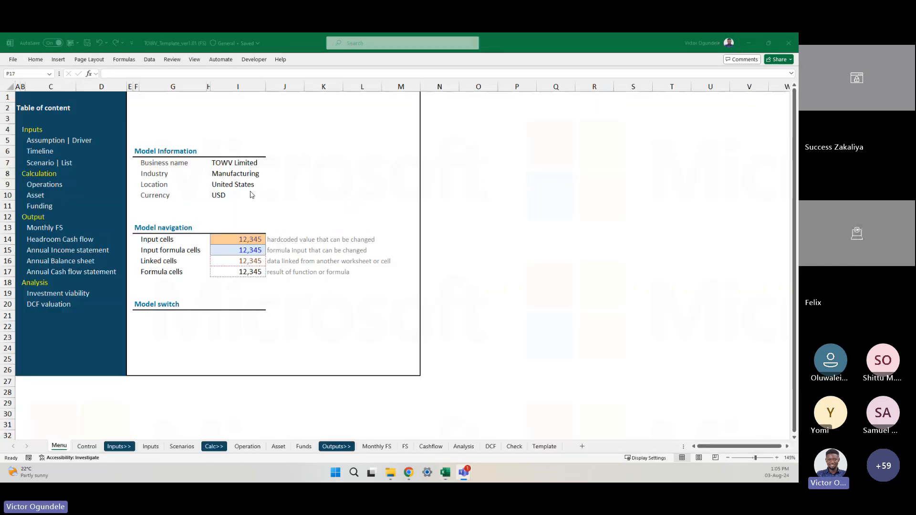
pyautogui.click(471, 177)
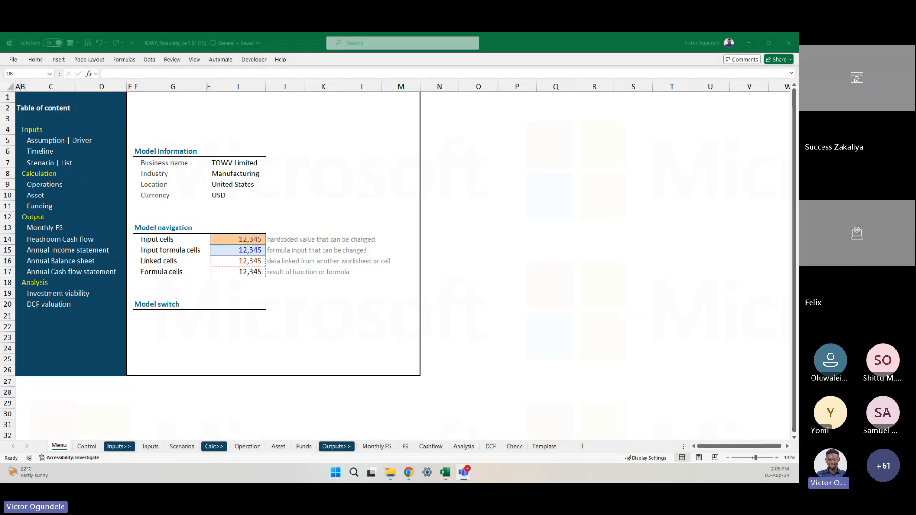
pyautogui.click(480, 314)
pyautogui.click(480, 315)
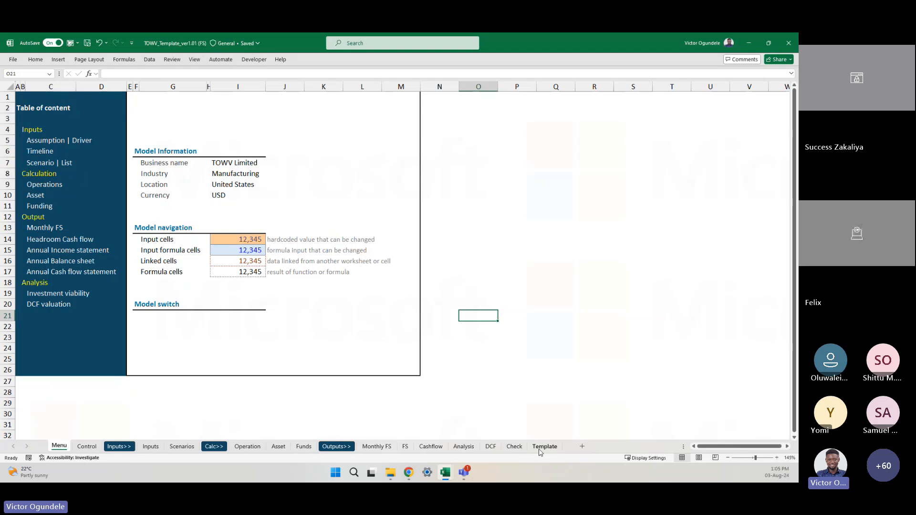
pyautogui.click(552, 337)
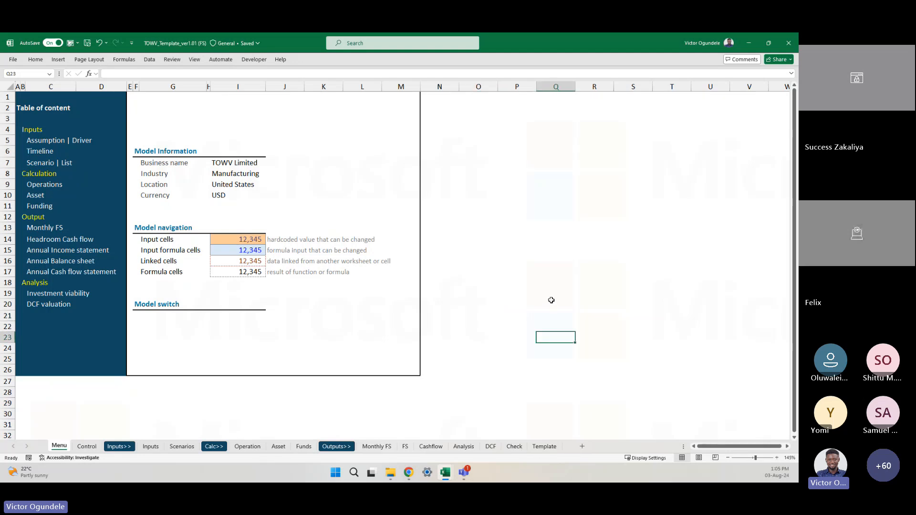
# Add a new worksheet after the Template sheet and name it Note
pyautogui.click(544, 446)
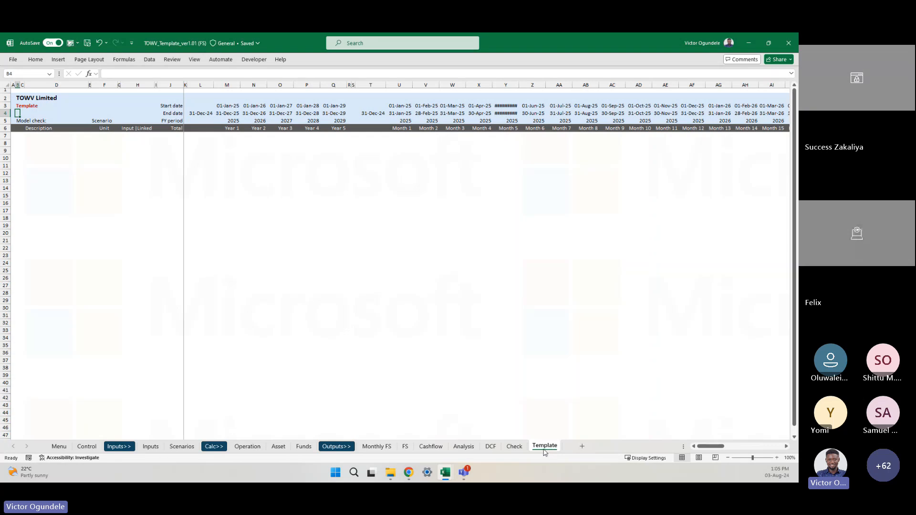
pyautogui.click(581, 447)
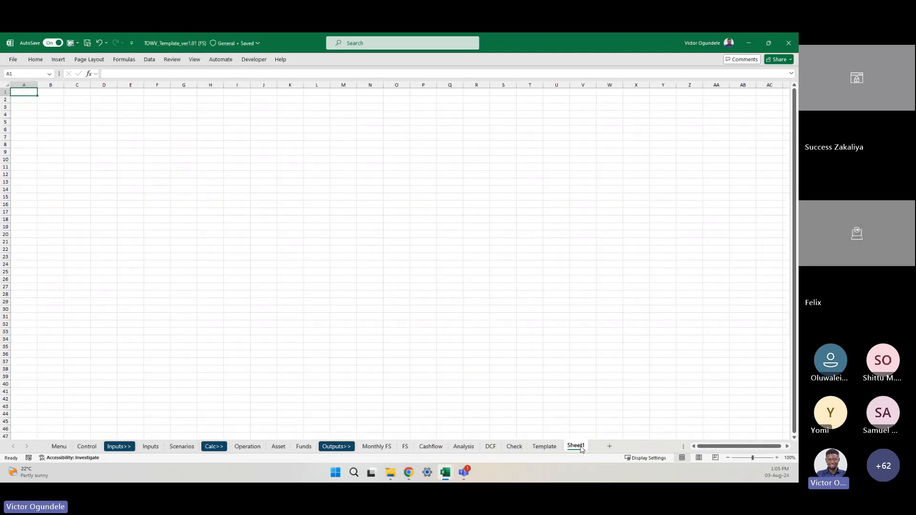
pyautogui.doubleClick(573, 447)
pyautogui.write('No')
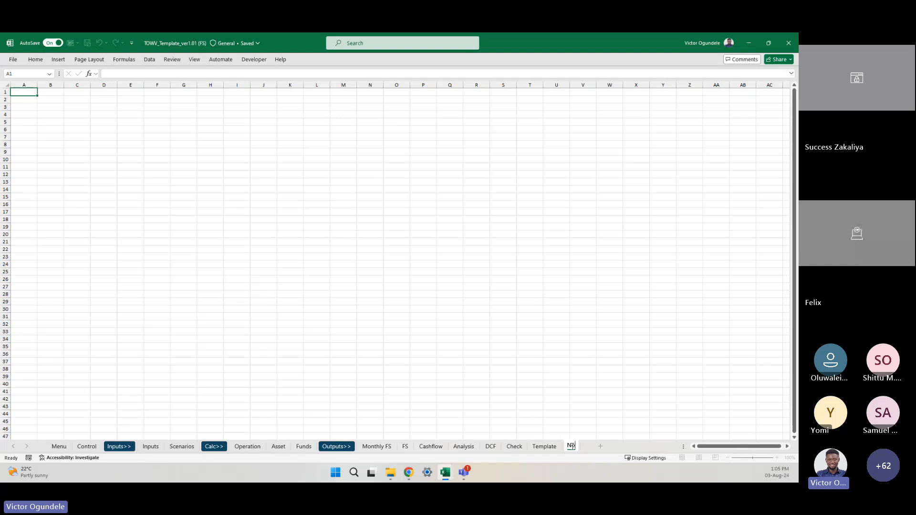
pyautogui.write('te')
pyautogui.press('Return')
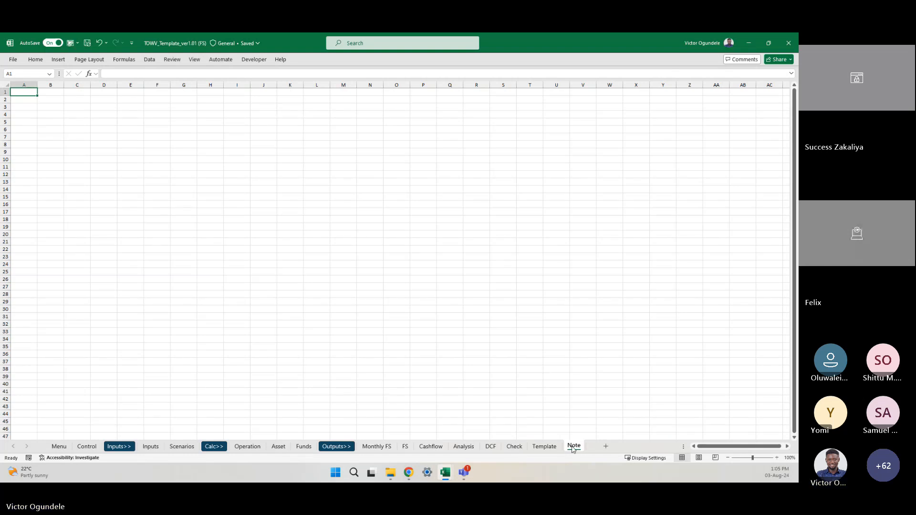
# Narrow column A of the Note sheet to about a quarter of its width
pyautogui.click(231, 192)
pyautogui.keyDown('ctrl'); pyautogui.scroll(3, 231, 192); pyautogui.keyUp('ctrl')
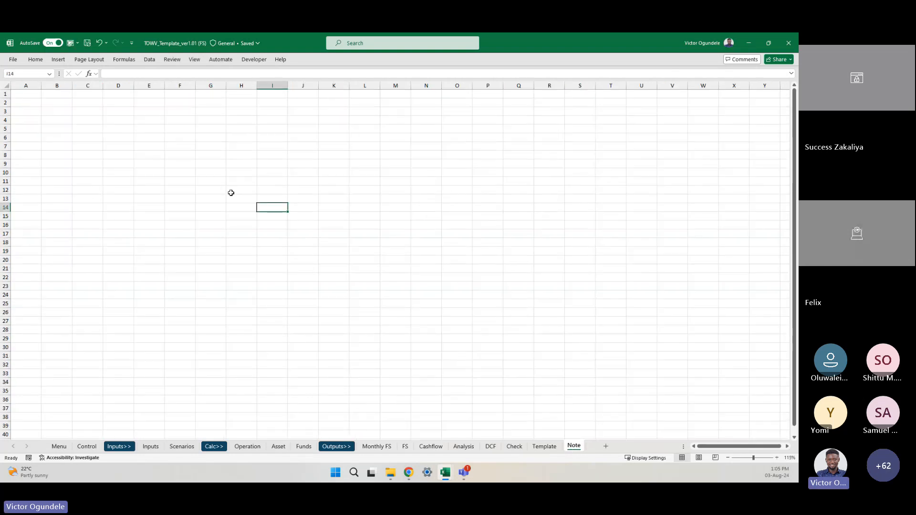
pyautogui.keyDown('ctrl'); pyautogui.scroll(4, 231, 193); pyautogui.keyUp('ctrl')
pyautogui.hotkey('ctrl', 'Left')
pyautogui.hotkey('ctrl', 'Up')
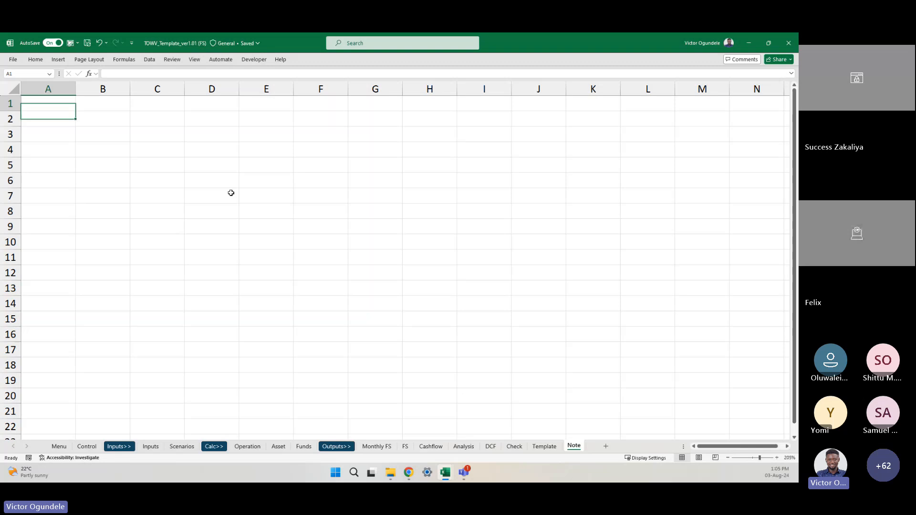
pyautogui.press('Down')
pyautogui.press('Right')
pyautogui.press('Down')
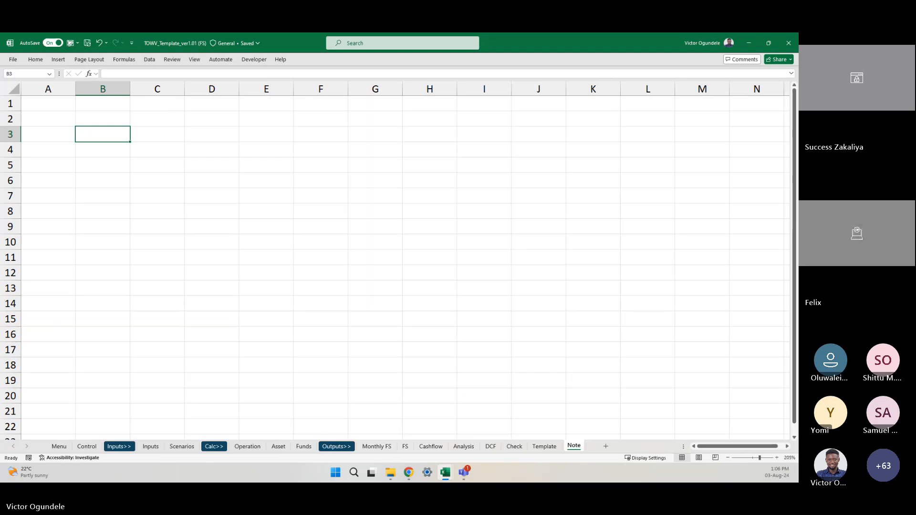
pyautogui.hotkey('alt', 'Tab')
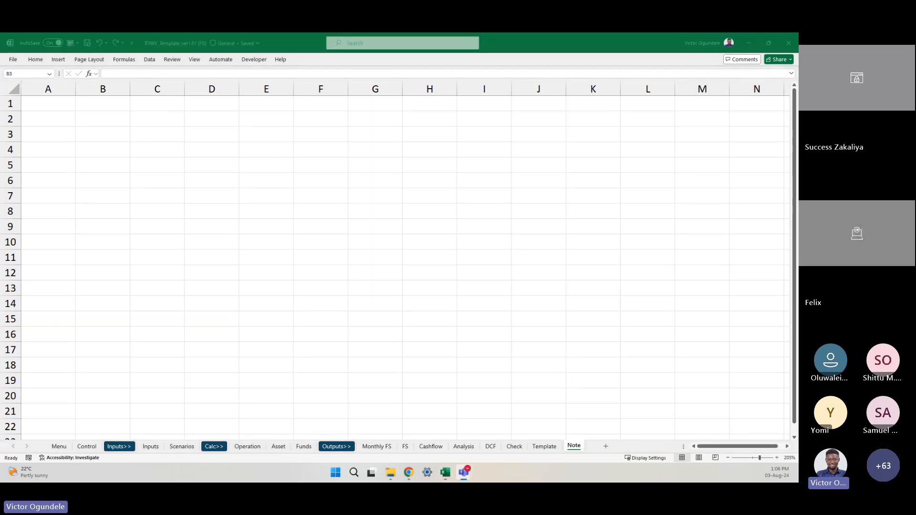
pyautogui.click(111, 131)
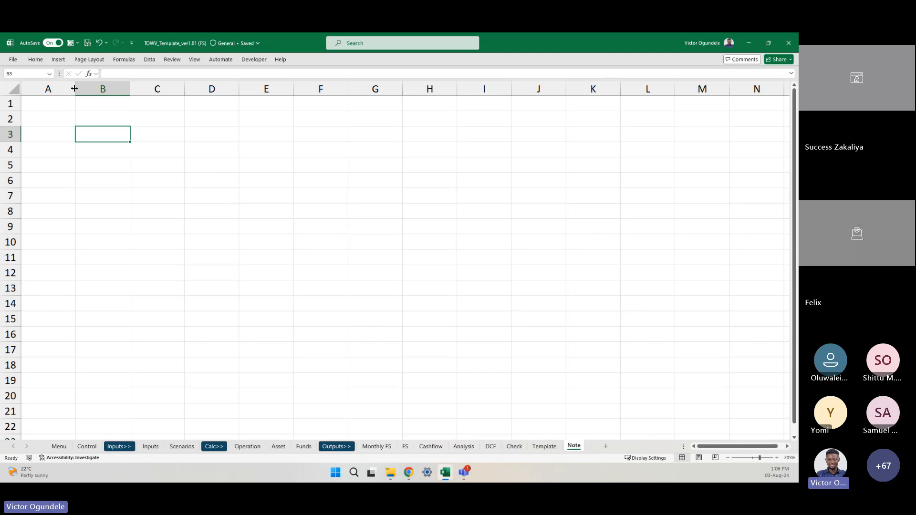
pyautogui.moveTo(74, 88); pyautogui.dragTo(37, 89)
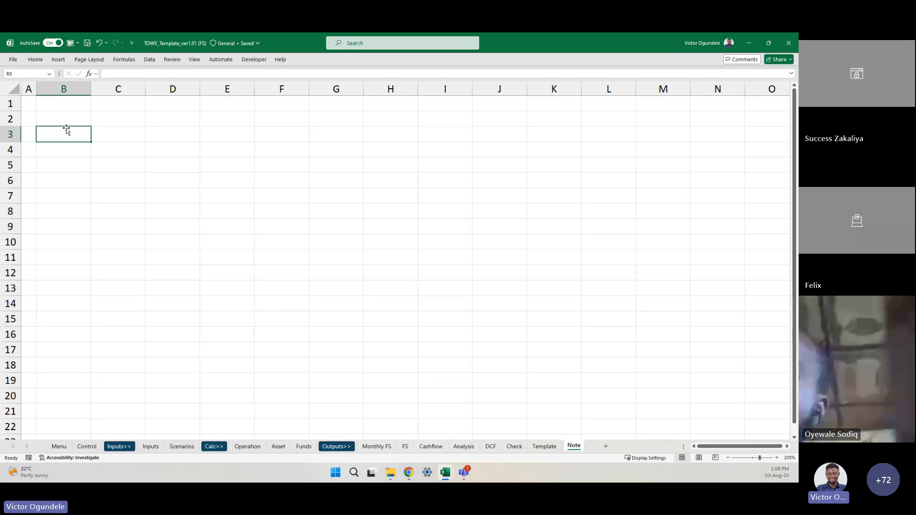
# Enter the headings Operations in B3, Funding in D3 and Assets in F3 of the Note sheet
pyautogui.scroll(5, 66, 129)
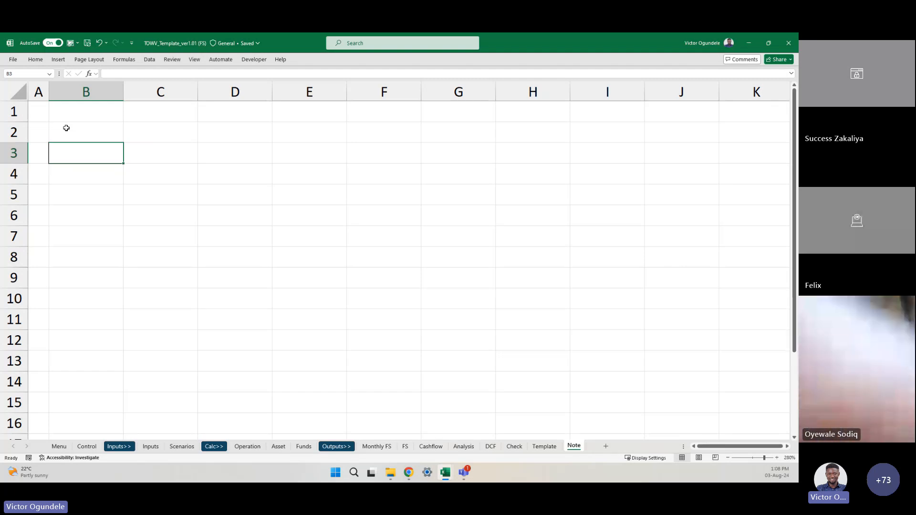
pyautogui.write('Operations')
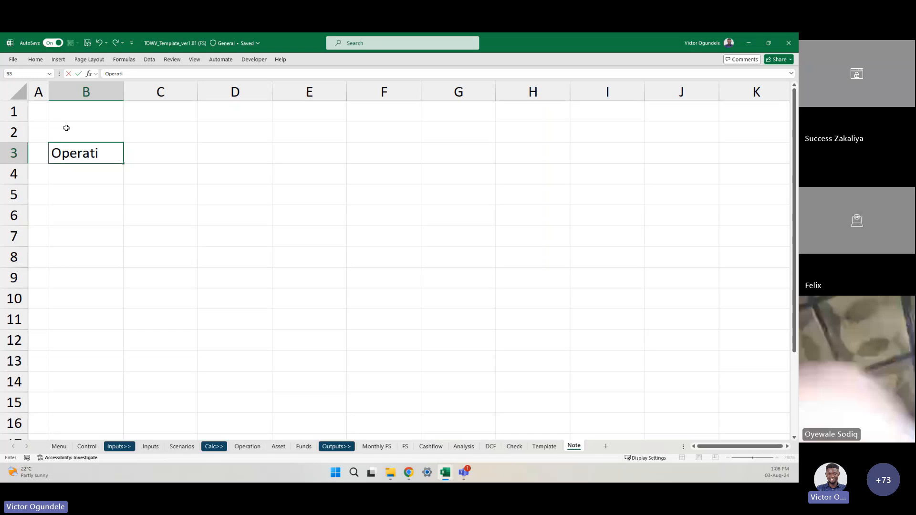
pyautogui.press('Right')
pyautogui.press('Right')
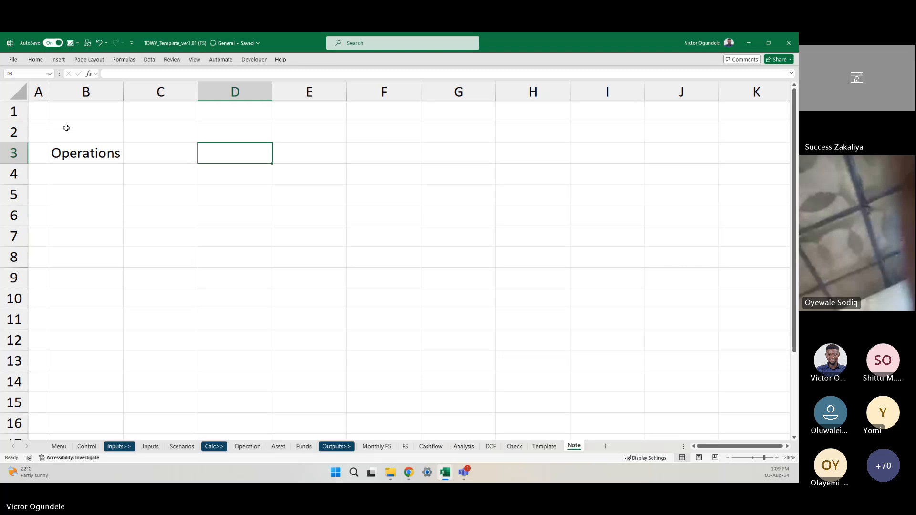
pyautogui.write('Funding')
pyautogui.hotkey('ctrl', 'Return')
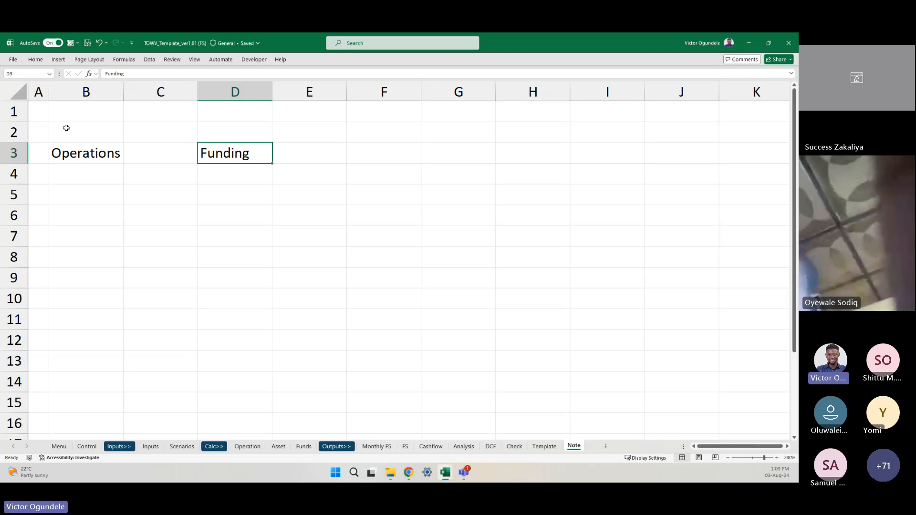
pyautogui.press('Right')
pyautogui.press('Right')
pyautogui.write('Assets')
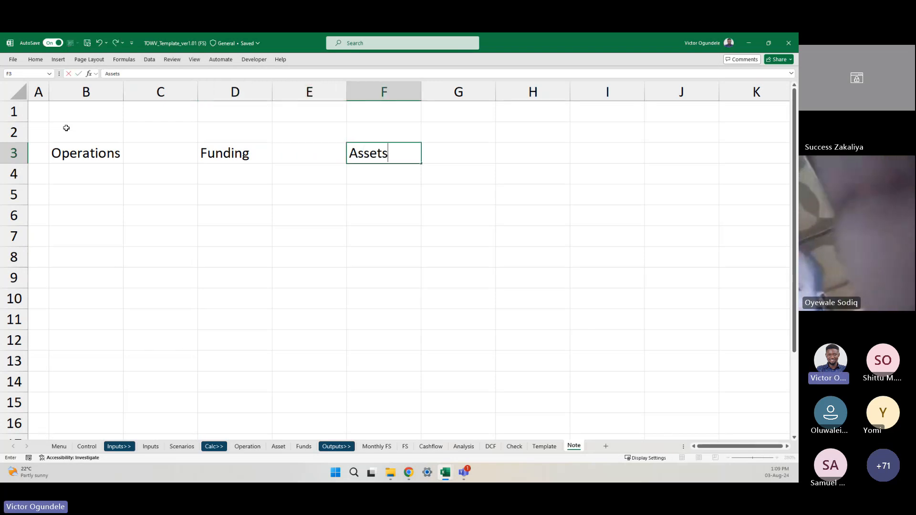
pyautogui.hotkey('ctrl', 'Return')
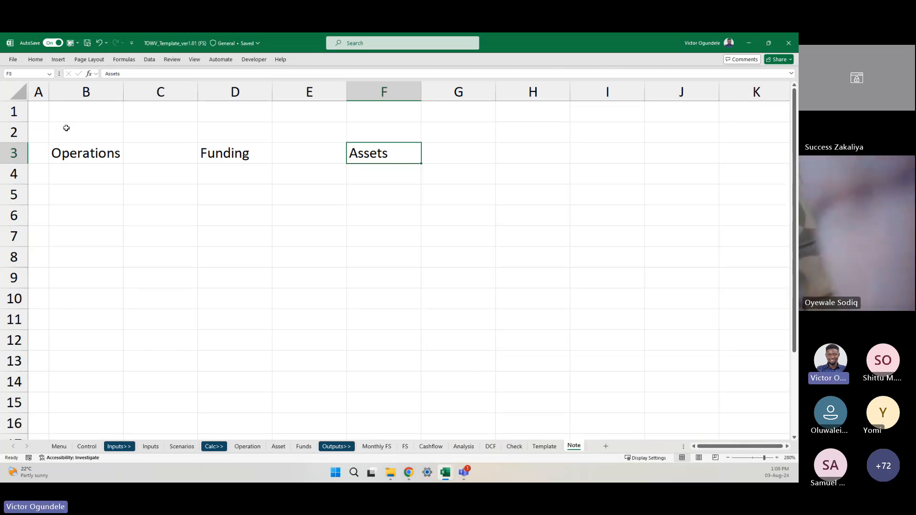
# Enter the subheading "REAL framework" in B5, two rows below Operations
pyautogui.press('Left')
pyautogui.press('Left')
pyautogui.press('Left')
pyautogui.press('Left')
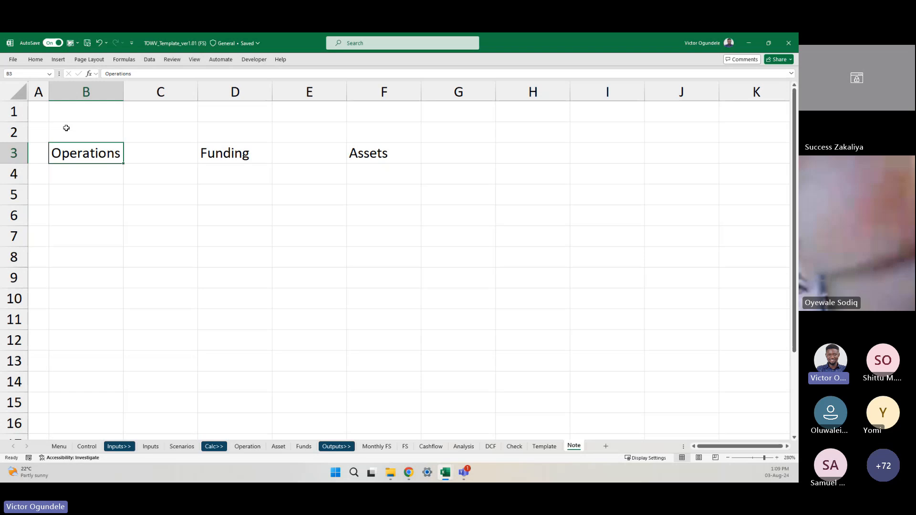
pyautogui.press('Down')
pyautogui.press('Down')
pyautogui.write('REAL ')
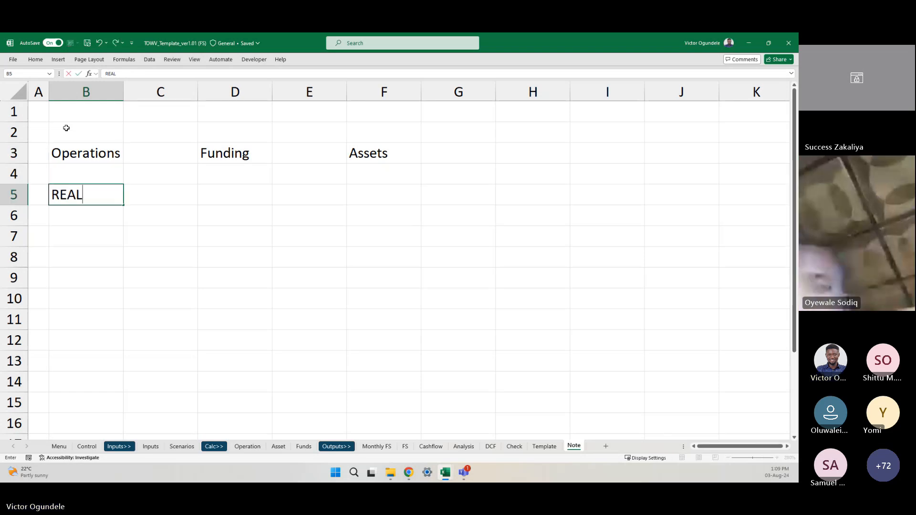
pyautogui.write('fram')
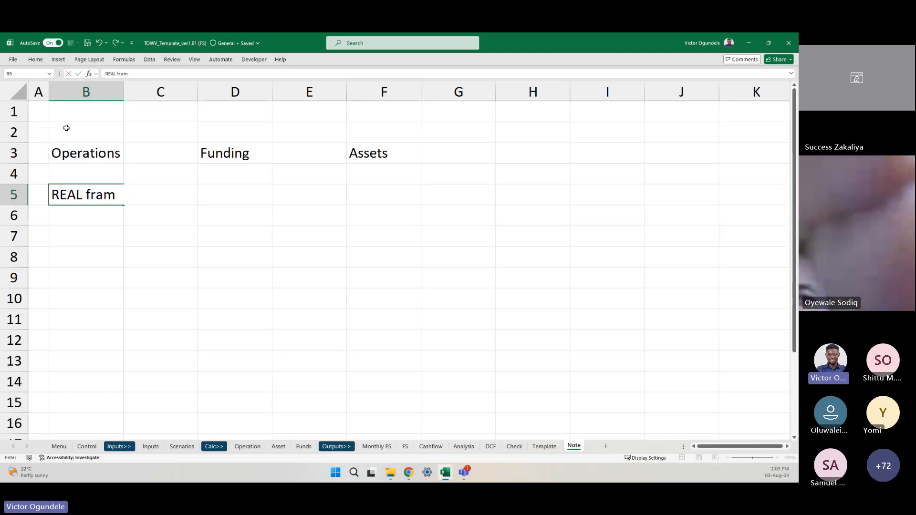
pyautogui.write('ework')
pyautogui.hotkey('ctrl', 'Return')
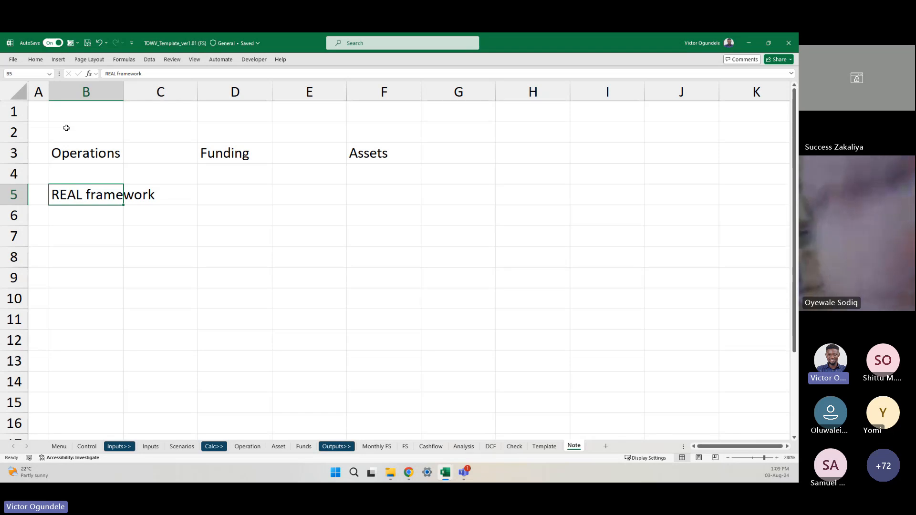
# Enter the letters R, E, A and L down cells B6 to B9 under the REAL framework subheading
pyautogui.press('Down')
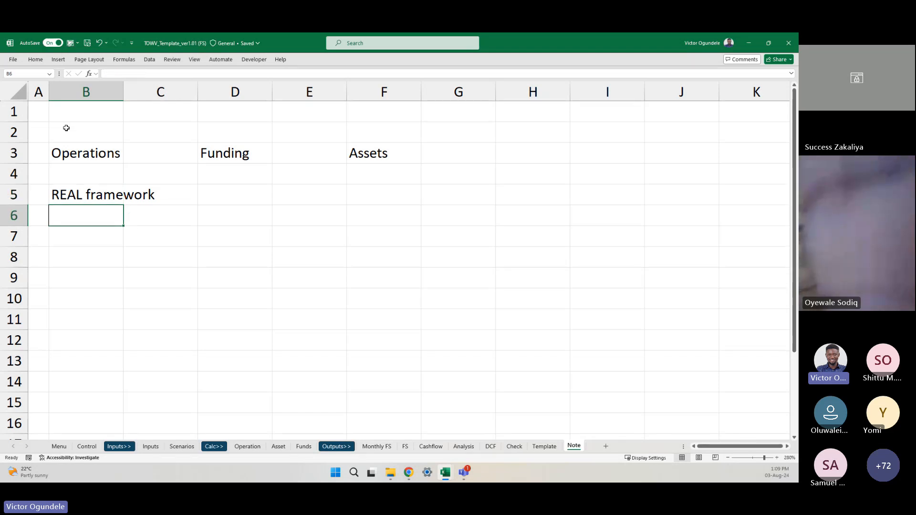
pyautogui.write('R')
pyautogui.press('Return')
pyautogui.press('Up')
pyautogui.write('R')
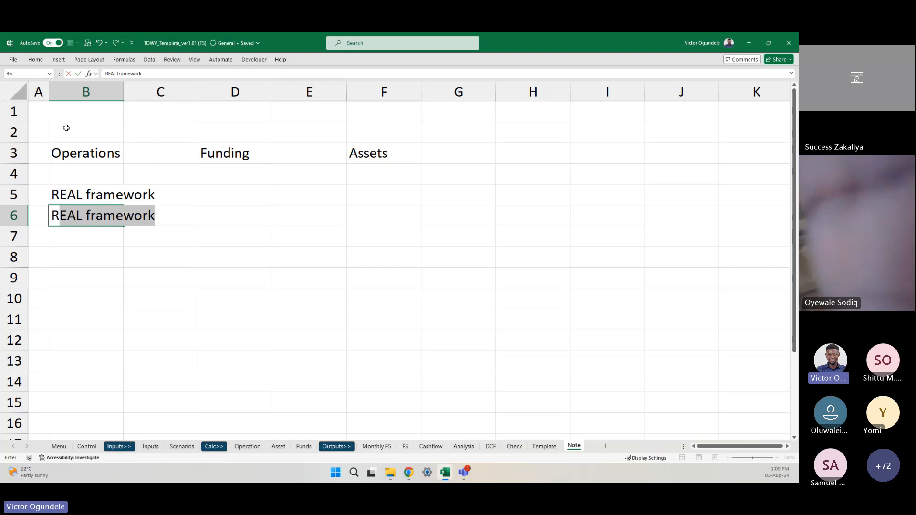
pyautogui.press('BackSpace')
pyautogui.press('Return')
pyautogui.write('E')
pyautogui.press('Return')
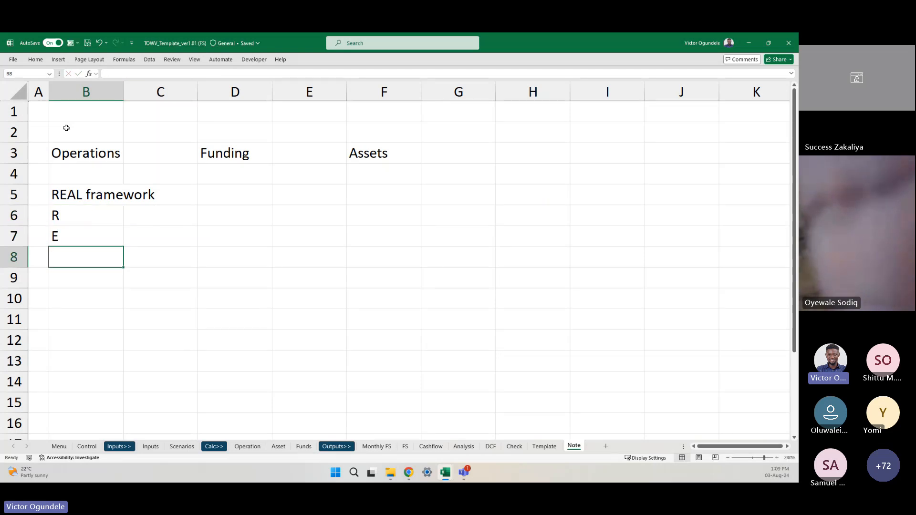
pyautogui.write('A')
pyautogui.press('Return')
pyautogui.write('L')
pyautogui.press('Up')
# Enter Revenue in C6 beside R and Expenses in C7 beside E
pyautogui.press('Up')
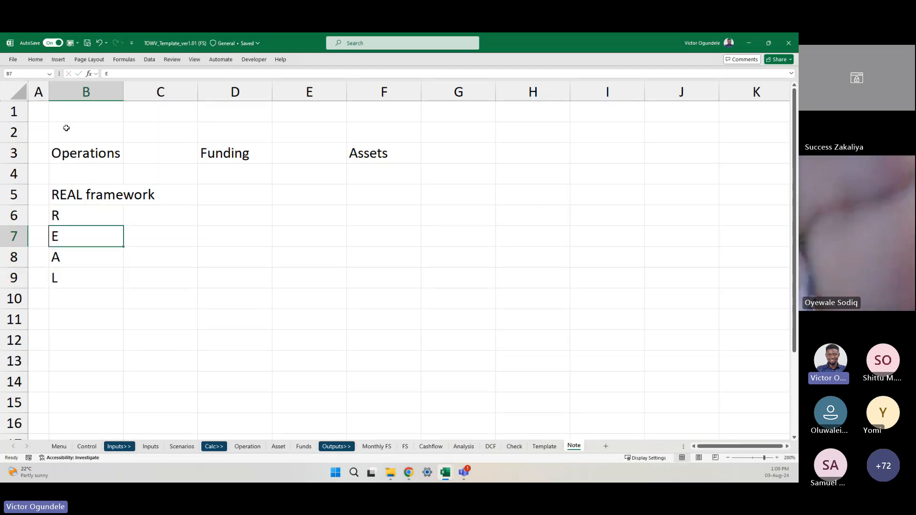
pyautogui.press('Up')
pyautogui.press('Right')
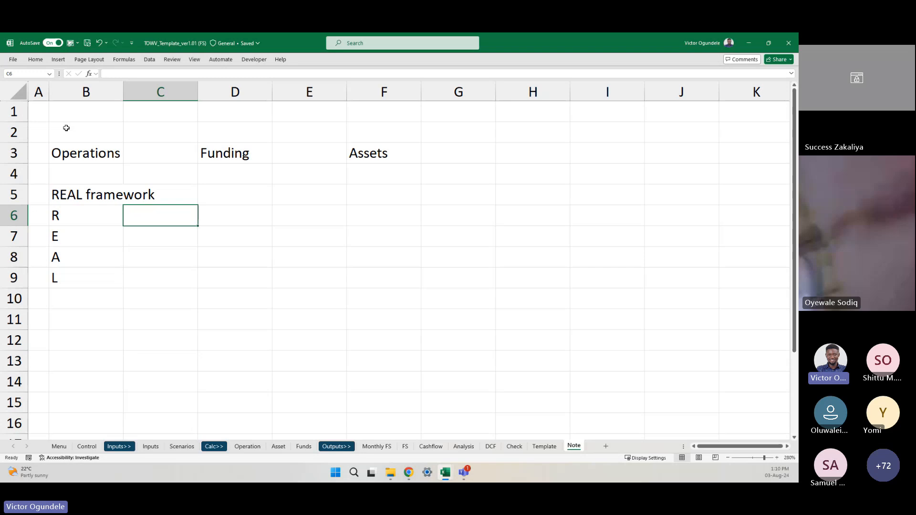
pyautogui.write('Revenue')
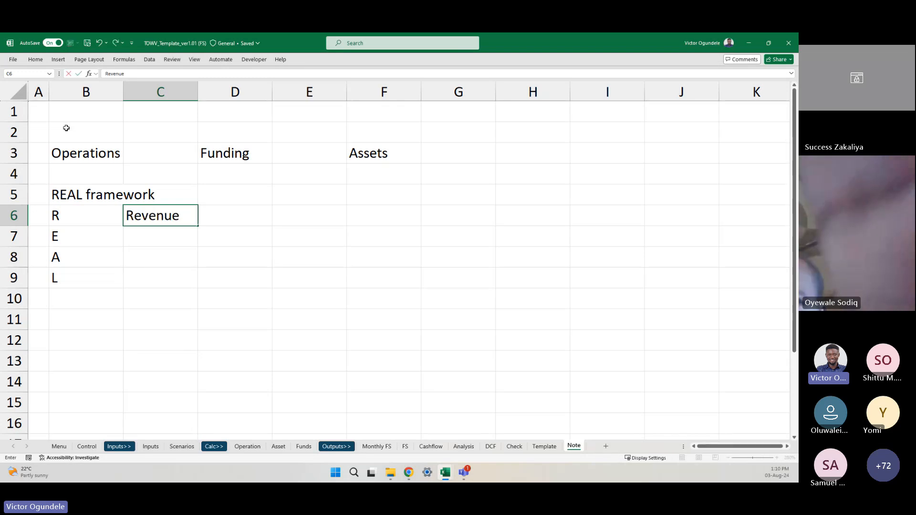
pyautogui.press('Return')
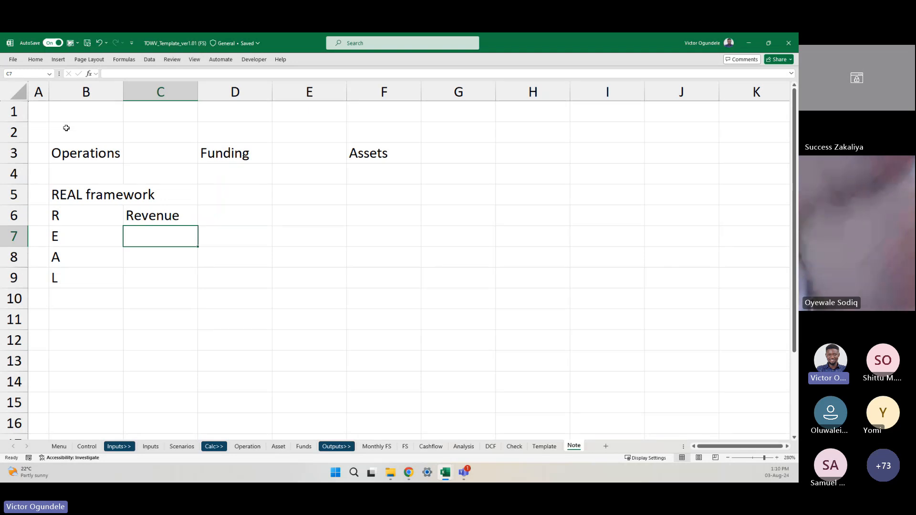
pyautogui.write('Eaxpen')
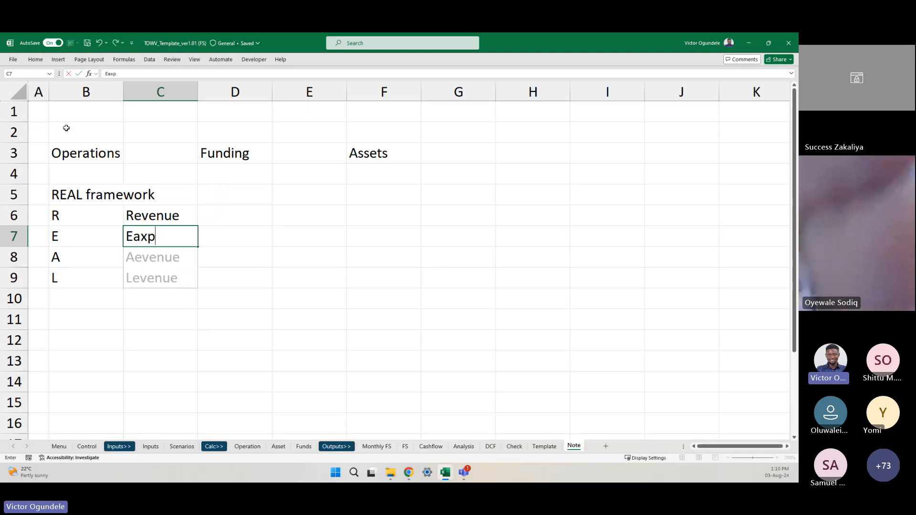
pyautogui.press('BackSpace')
pyautogui.press('BackSpace')
pyautogui.press('BackSpace')
pyautogui.press('BackSpace')
pyautogui.press('BackSpace')
pyautogui.write('pense')
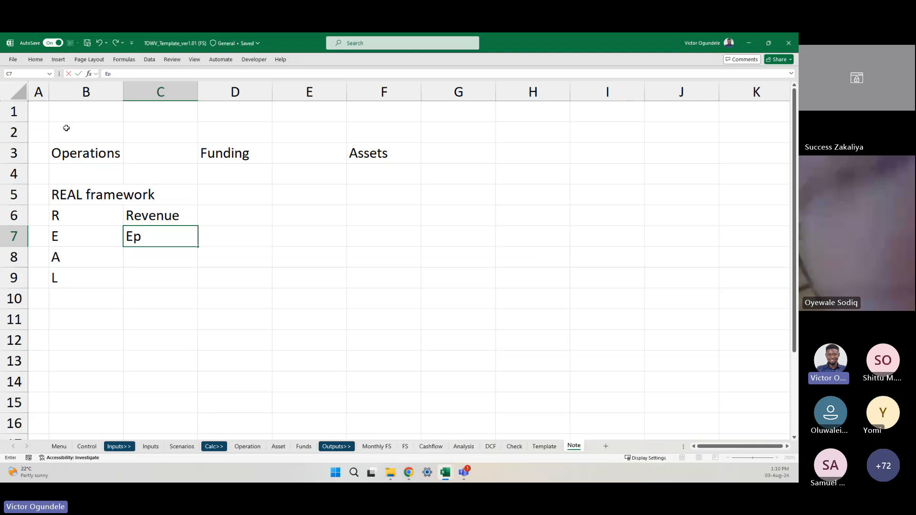
pyautogui.press('BackSpace')
pyautogui.press('BackSpace')
pyautogui.press('BackSpace')
pyautogui.press('BackSpace')
pyautogui.press('BackSpace')
pyautogui.write('xpense')
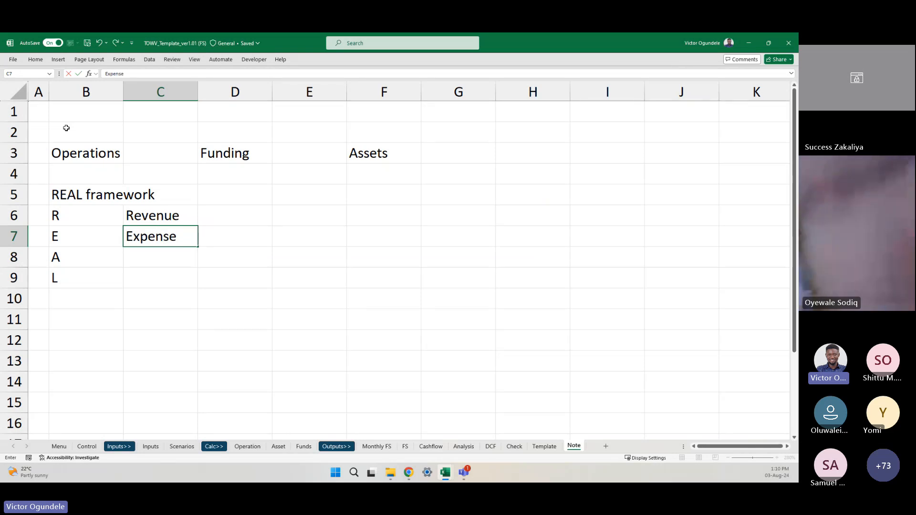
pyautogui.write('s')
pyautogui.press('Return')
# Enter Assets in C8 beside A and Liabilities in C9 beside L
pyautogui.write('Assets')
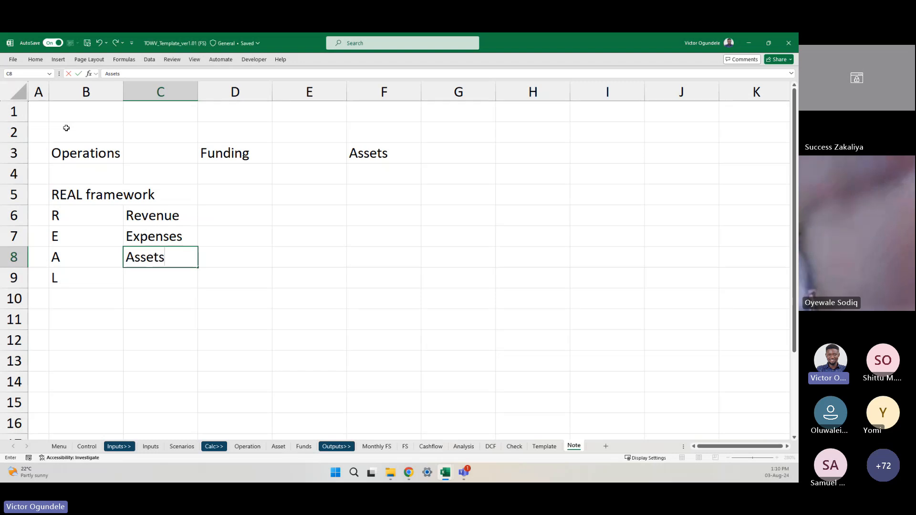
pyautogui.press('Return')
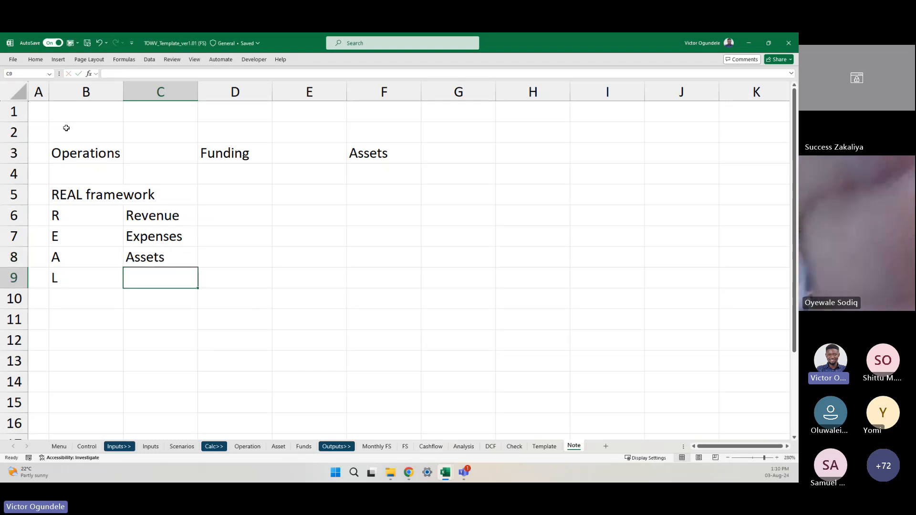
pyautogui.write('Liabilities')
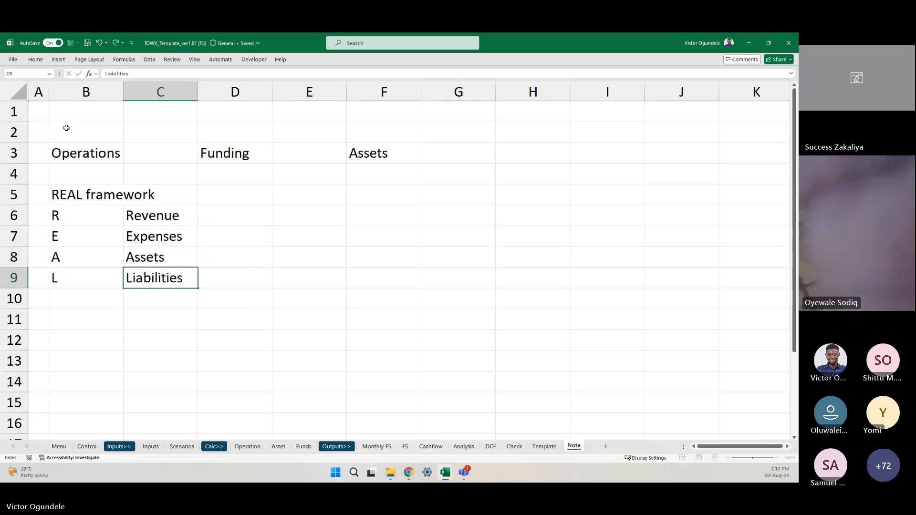
pyautogui.press('Up')
# Insert two blank rows above the R / Revenue row
pyautogui.press('Up')
pyautogui.press('Up')
pyautogui.press('Left')
pyautogui.hotkey('shift', 'space')
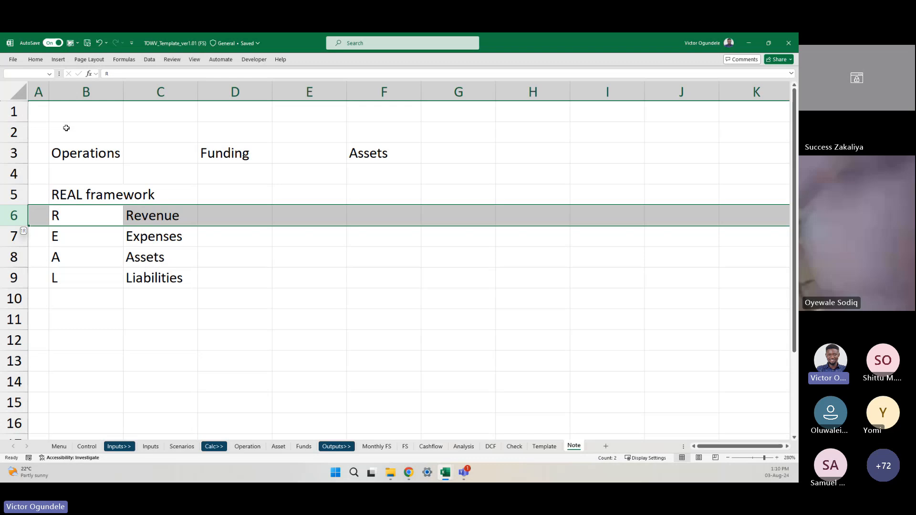
pyautogui.hotkey('ctrl', 'shift', '+')
pyautogui.hotkey('ctrl', 'shift', '+')
# Enter the heading "Group 1" in C7 above Revenue and make it bold
pyautogui.press('Down')
pyautogui.press('Right')
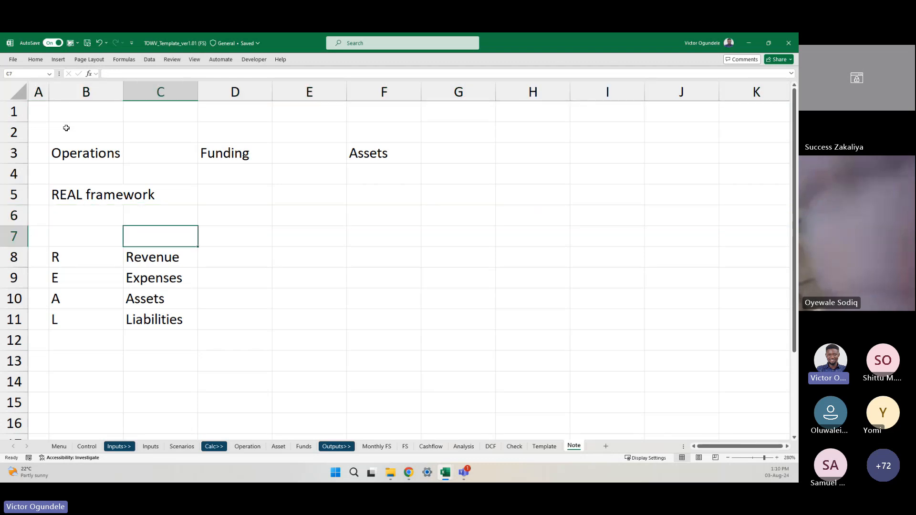
pyautogui.write('Group 1')
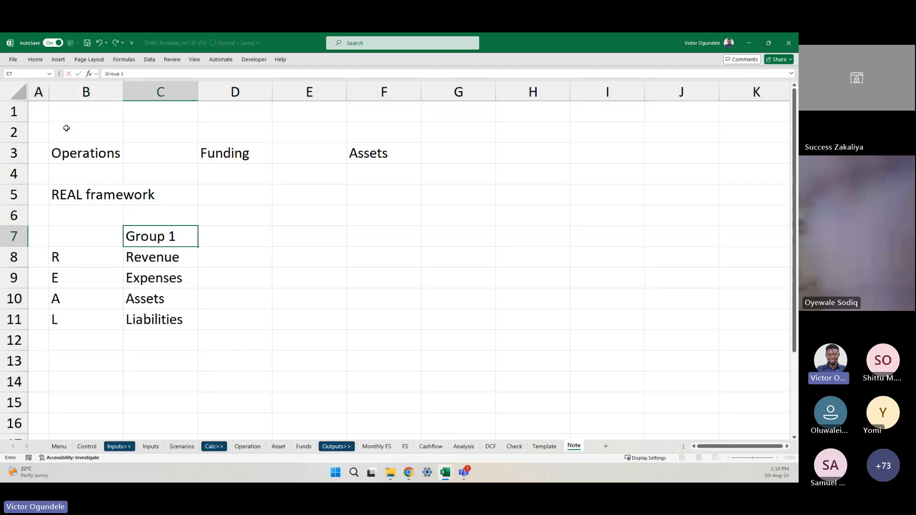
pyautogui.hotkey('ctrl', 'Return')
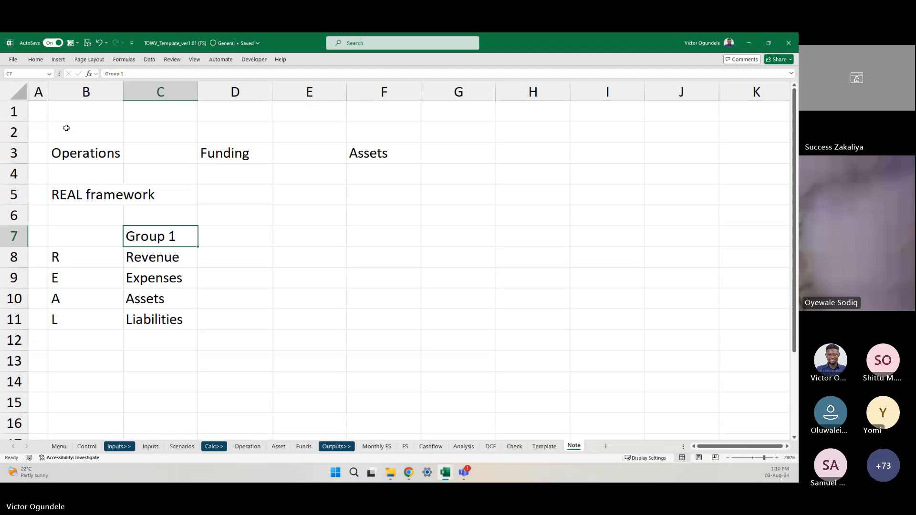
pyautogui.hotkey('ctrl', 'b')
# Fill the Group 1 heading across into D7 and change the copy to "Group 2"
pyautogui.press('Right')
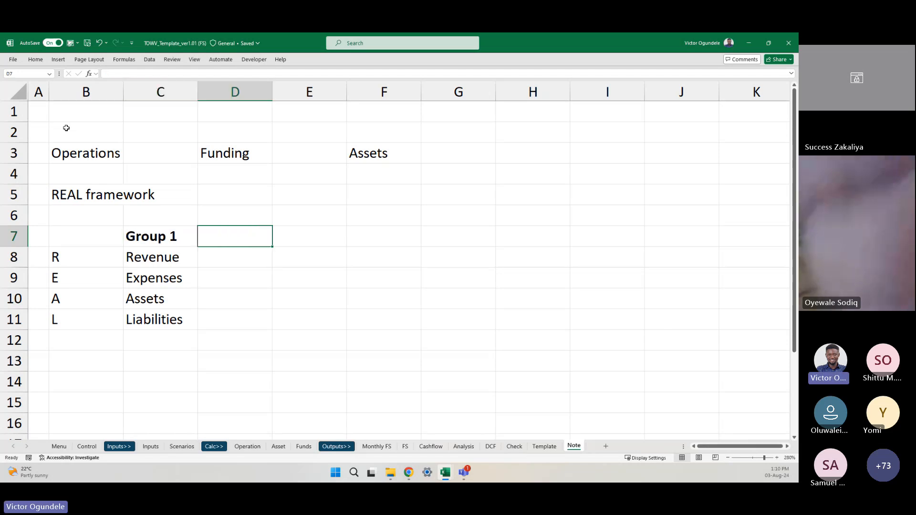
pyautogui.hotkey('ctrl', 'r')
pyautogui.press('F2')
pyautogui.press('BackSpace')
pyautogui.write('2')
pyautogui.press('Return')
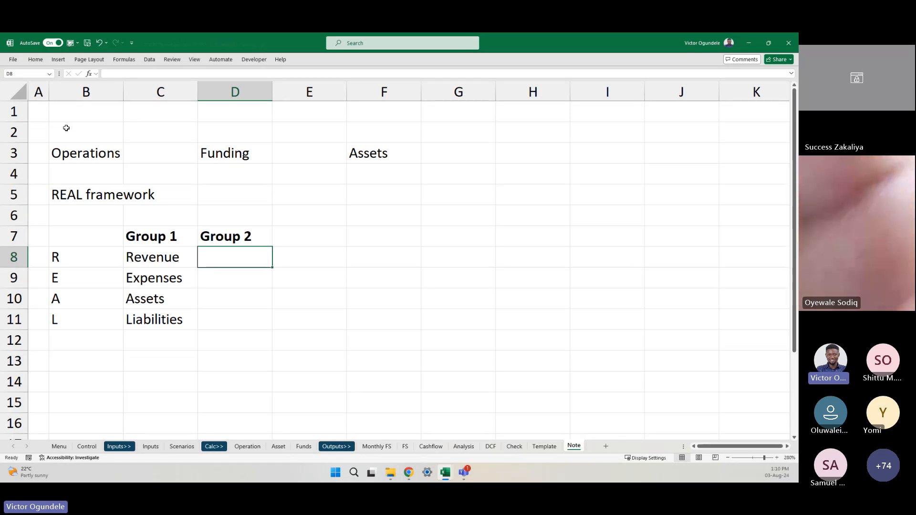
# Enter "Income statement" in D8 beside Revenue and autofit the width of column D to it
pyautogui.write('Inc')
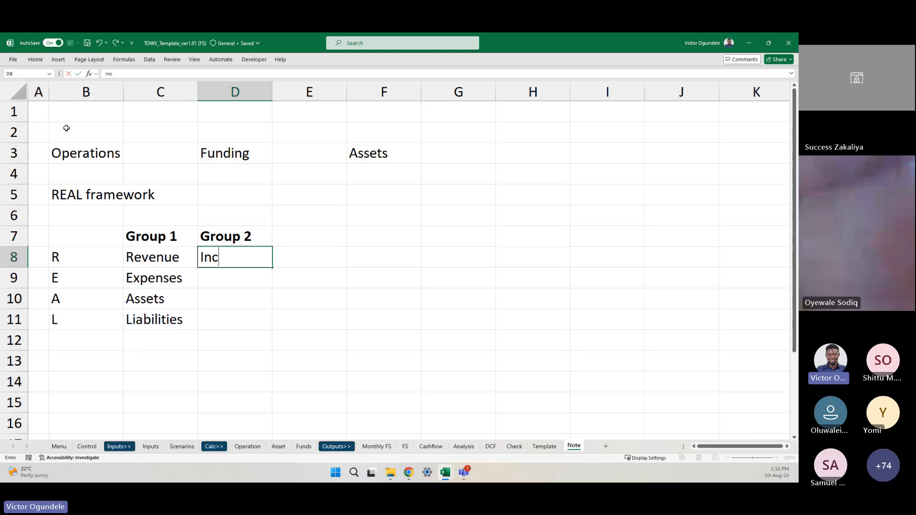
pyautogui.write('ome statement')
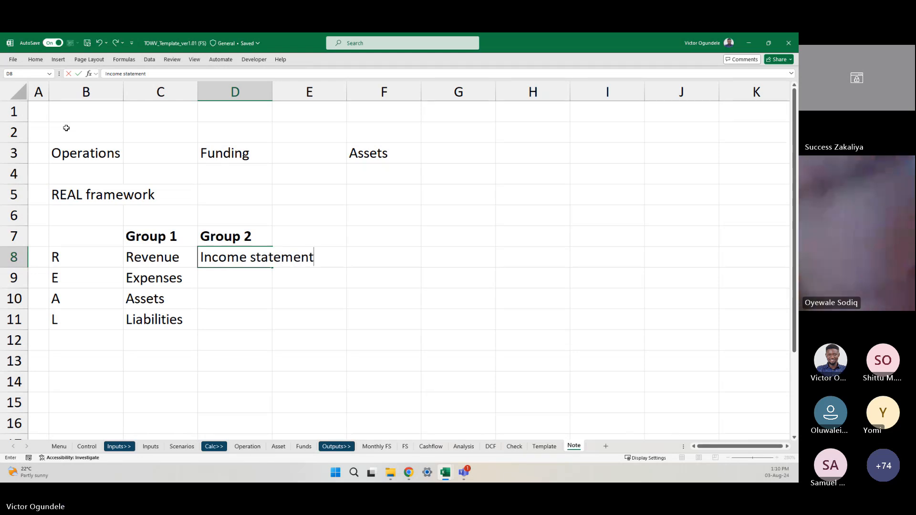
pyautogui.hotkey('ctrl', 'Return')
pyautogui.hotkey('alt', 'h')
pyautogui.press('o')
pyautogui.press('i')
# Right-align the Group 2 heading in D7
pyautogui.press('Up')
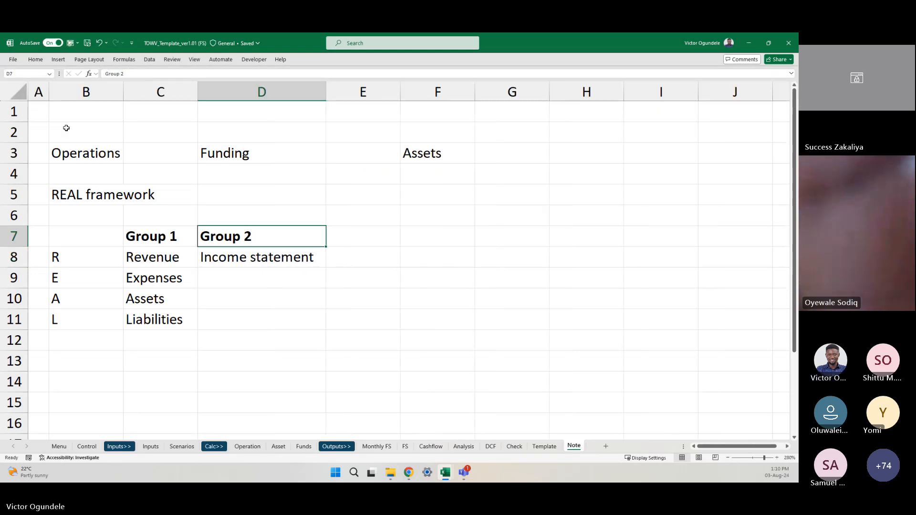
pyautogui.hotkey('alt', 'h')
pyautogui.press('a')
pyautogui.press('r')
# Fill the Income statement entry down into D9 beside Expenses
pyautogui.press('Down')
pyautogui.press('Down')
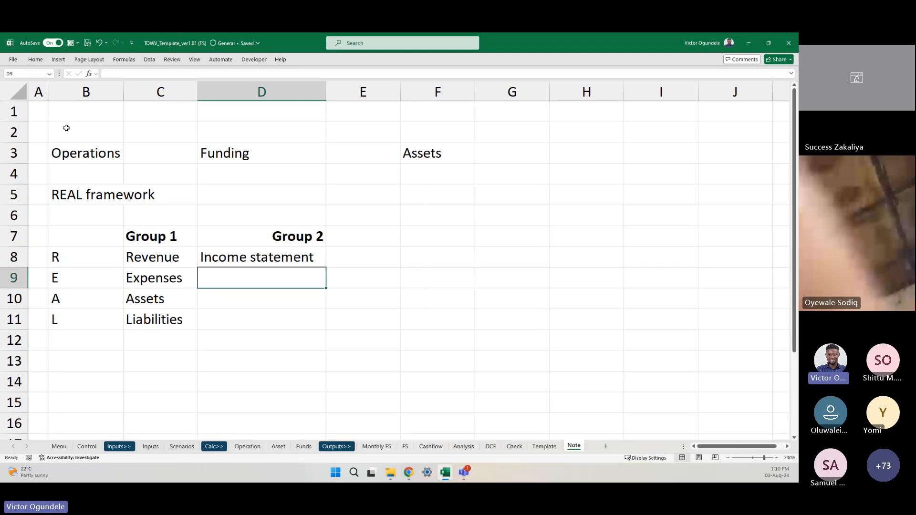
pyautogui.hotkey('ctrl', 'd')
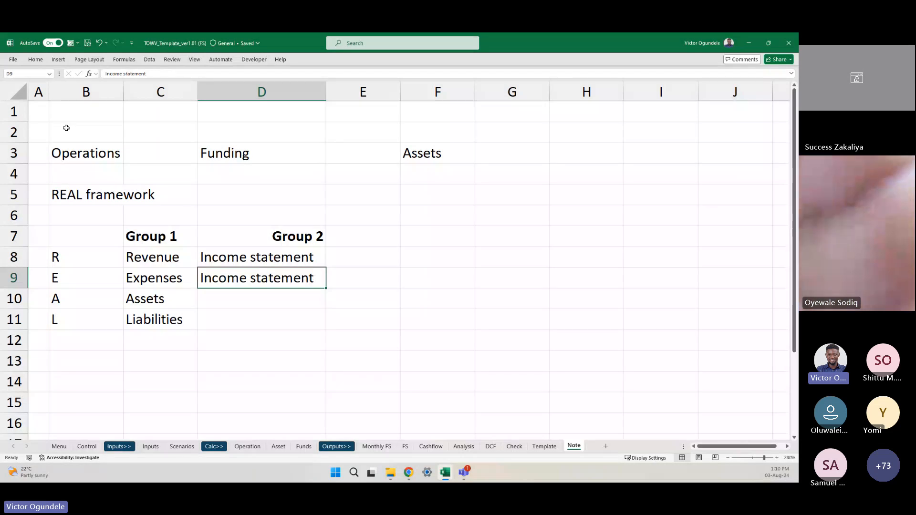
# Enter "Balance sheet" in D10 beside Assets and fill it down into D11 beside Liabilities
pyautogui.press('Down')
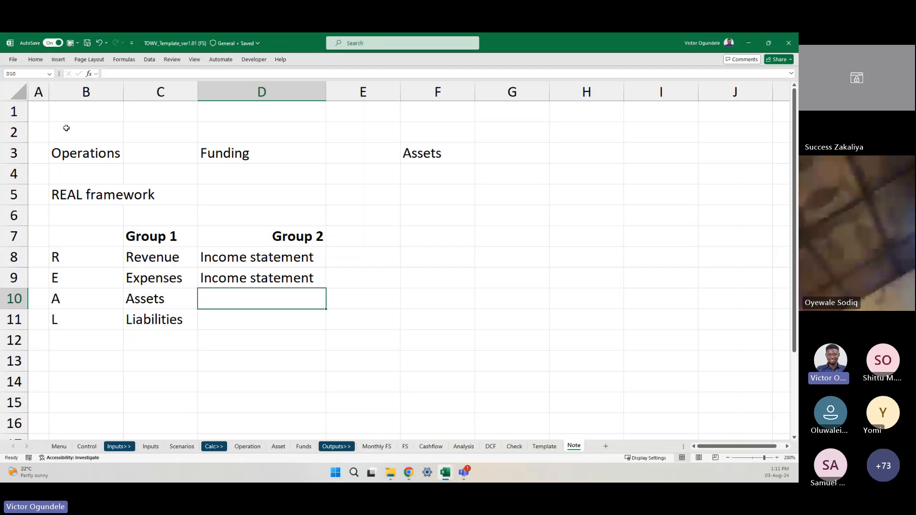
pyautogui.write('Blan')
pyautogui.press('BackSpace')
pyautogui.press('BackSpace')
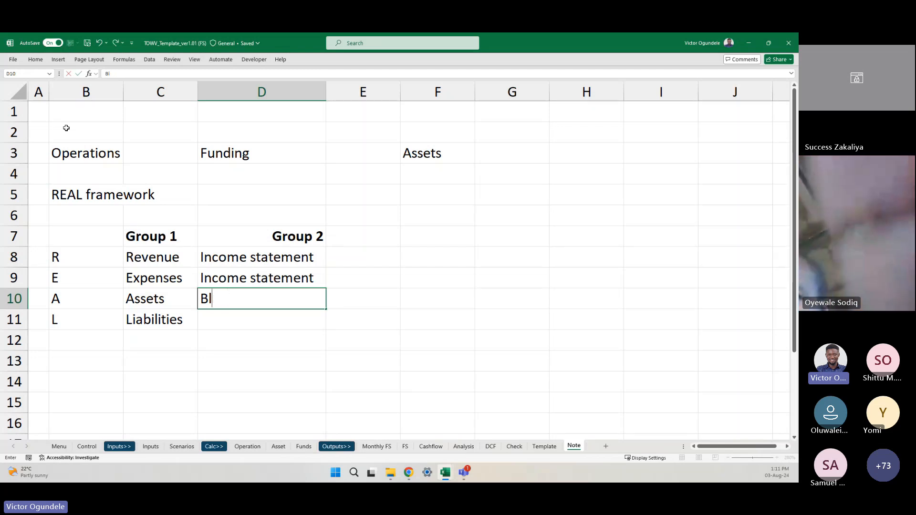
pyautogui.press('BackSpace')
pyautogui.write('alance sheet')
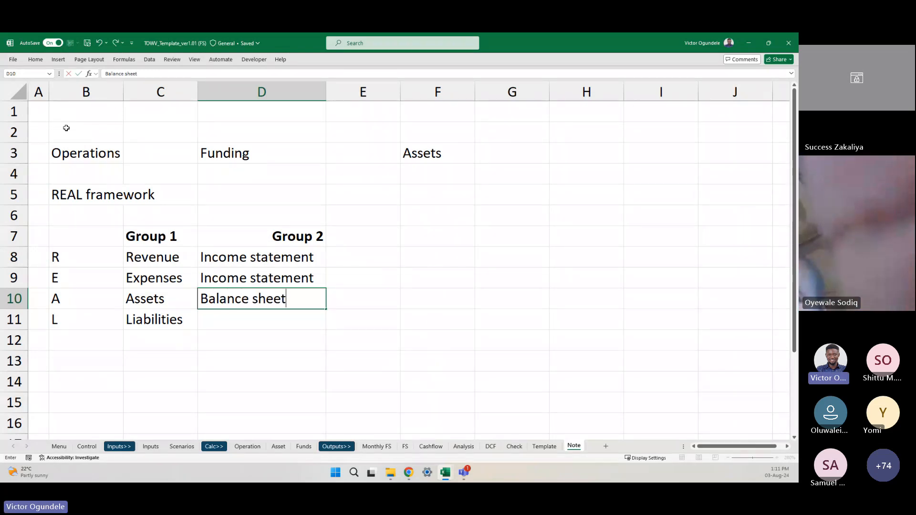
pyautogui.press('Return')
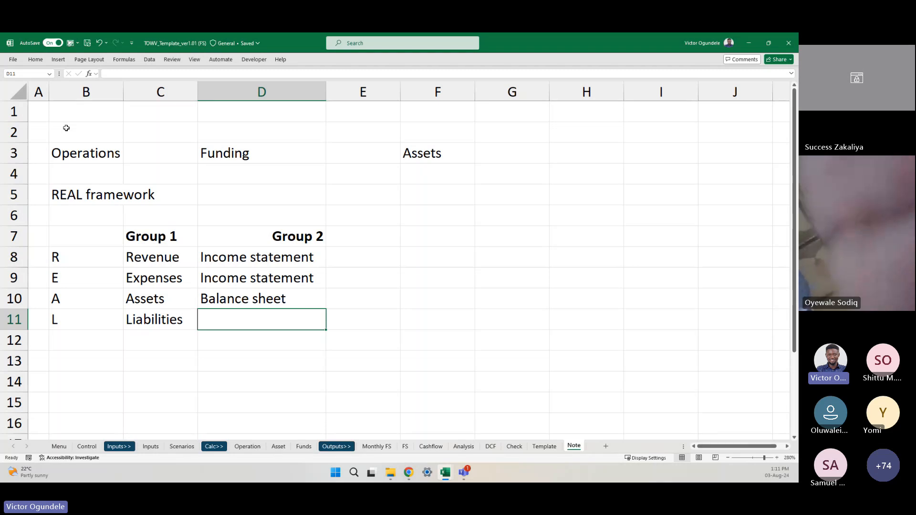
pyautogui.hotkey('ctrl', 'd')
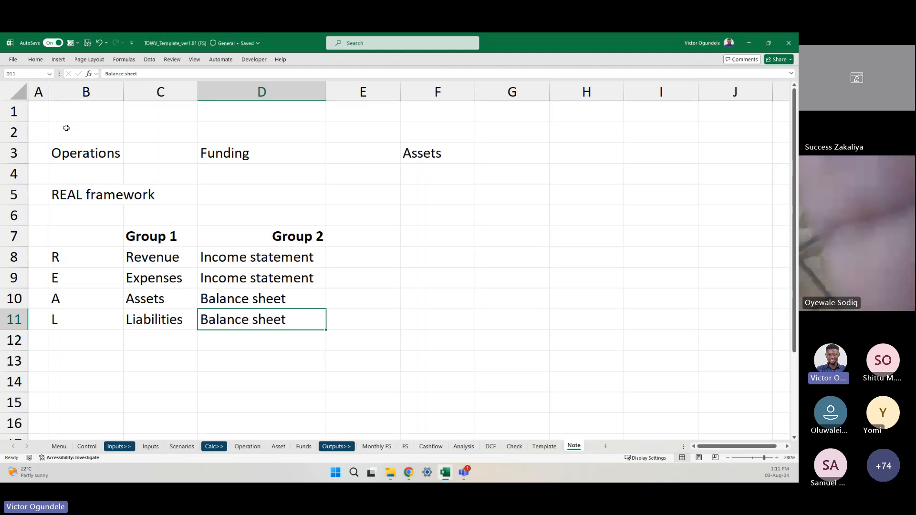
# Copy the Group 2 heading into E7 and change the copy to "Group 3"
pyautogui.press('Up')
pyautogui.press('Up')
pyautogui.press('Up')
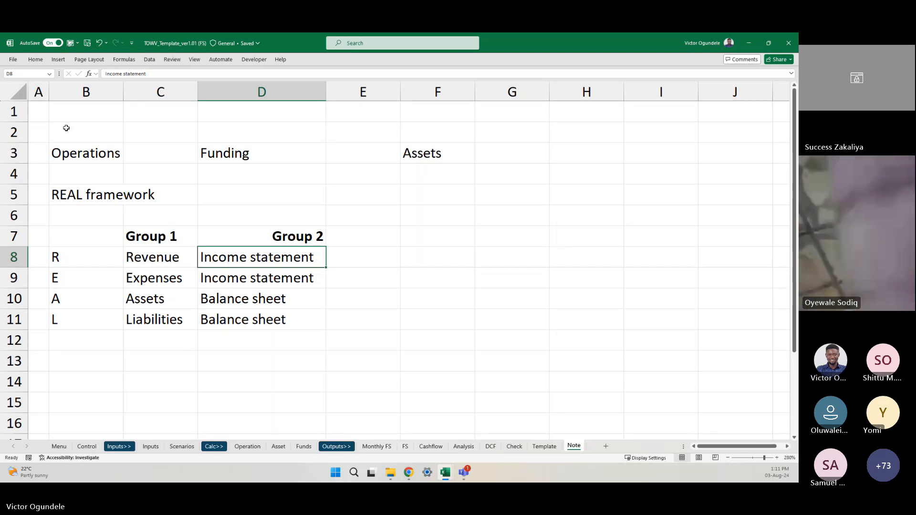
pyautogui.press('Up')
pyautogui.hotkey('ctrl', 'c')
pyautogui.press('Right')
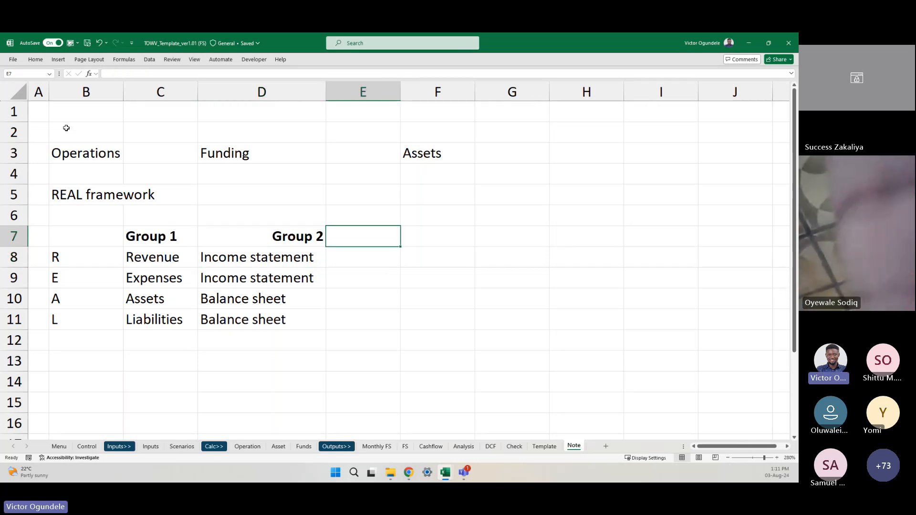
pyautogui.hotkey('ctrl', 'v')
pyautogui.press('F2')
pyautogui.press('BackSpace')
pyautogui.write('3')
pyautogui.press('Return')
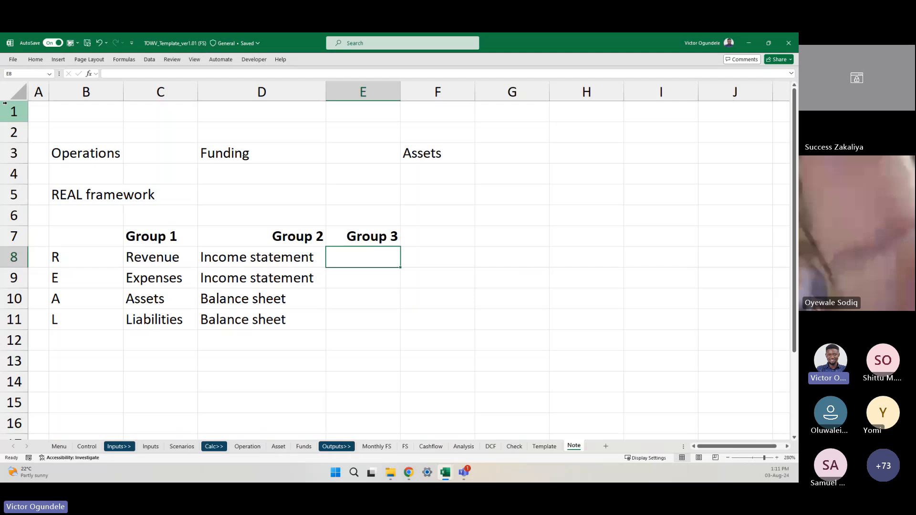
# Insert three blank rows above the REAL framework subheading
pyautogui.click(65, 197)
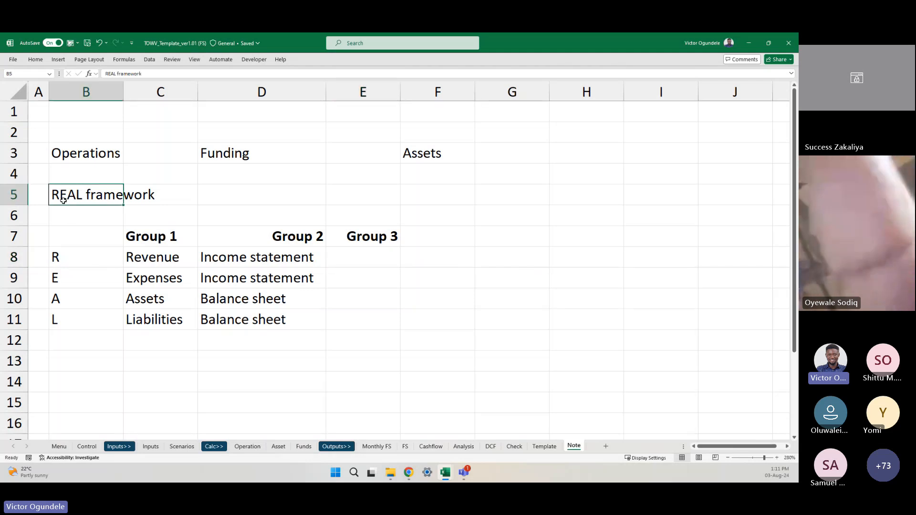
pyautogui.hotkey('shift', 'space')
pyautogui.hotkey('ctrl', 'shift', '+')
pyautogui.hotkey('ctrl', 'shift', '+')
pyautogui.hotkey('ctrl', 'shift', '+')
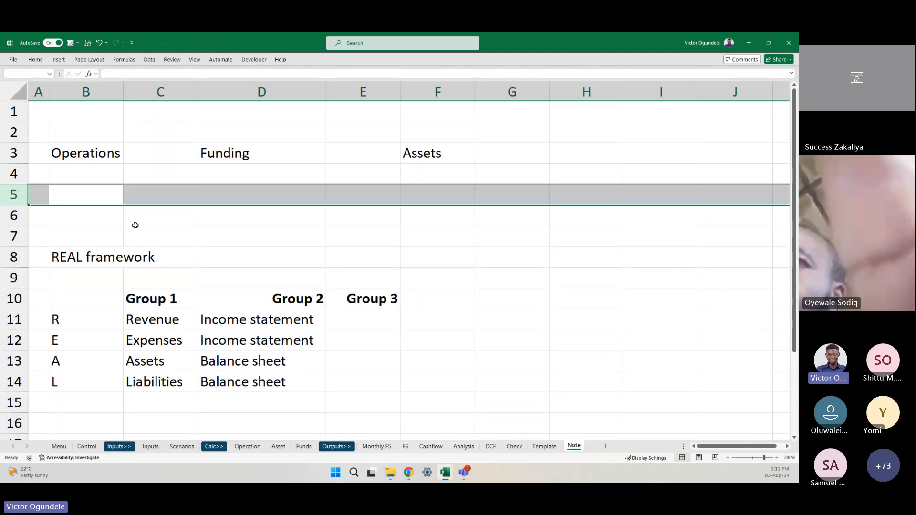
pyautogui.click(180, 233)
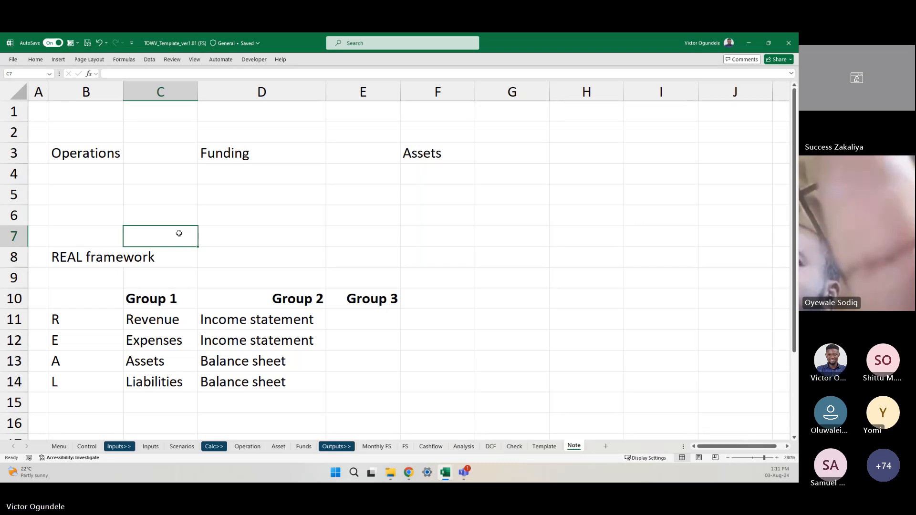
# Make the REAL framework subheading in B8 bold
pyautogui.press('Down')
pyautogui.press('Left')
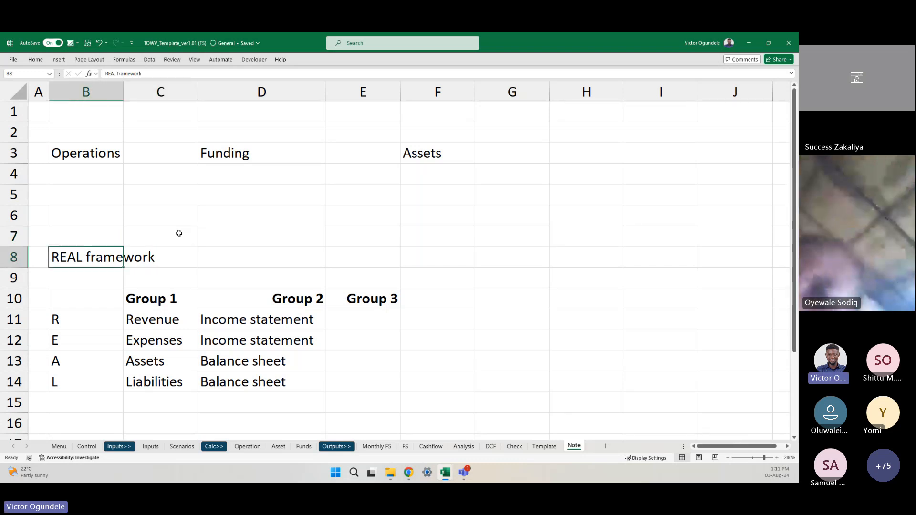
pyautogui.hotkey('ctrl', 'b')
pyautogui.click(103, 200)
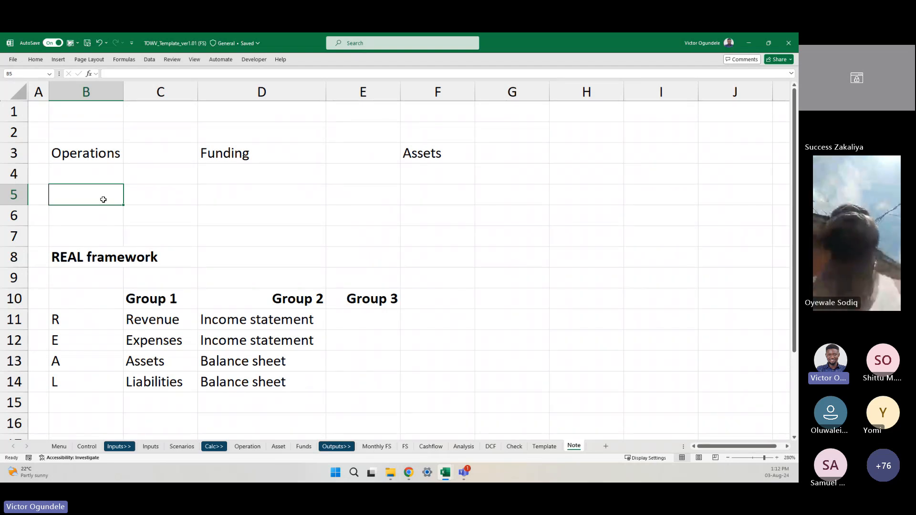
pyautogui.press('Up')
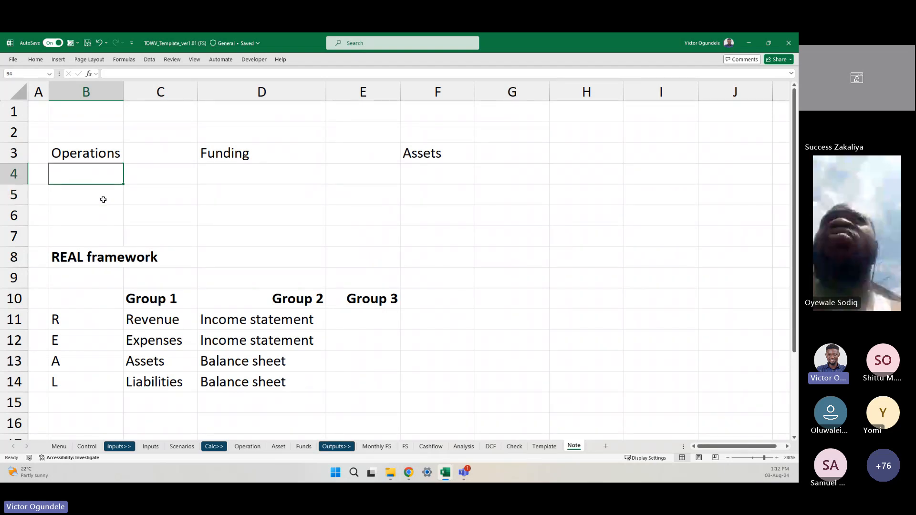
# Enter "Operations" under Group 3 in E11 and E12, for the Revenue and Expenses rows
pyautogui.click(154, 326)
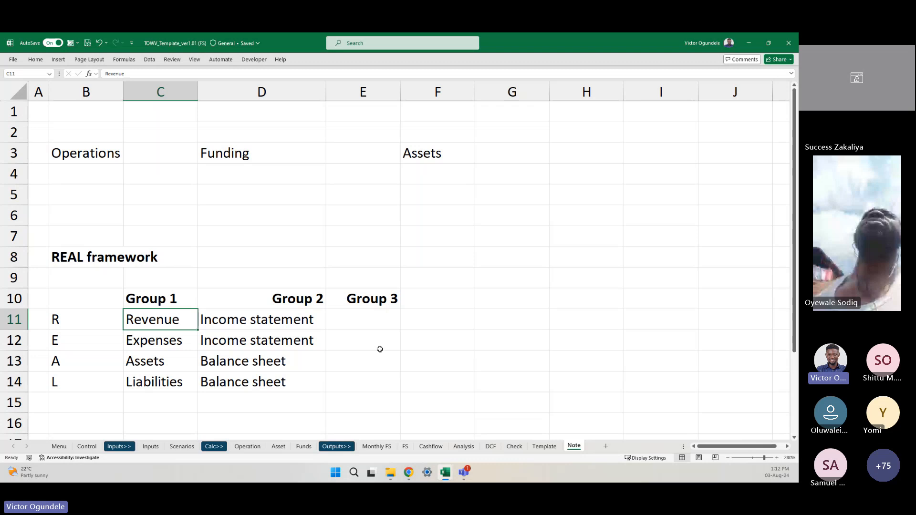
pyautogui.click(364, 316)
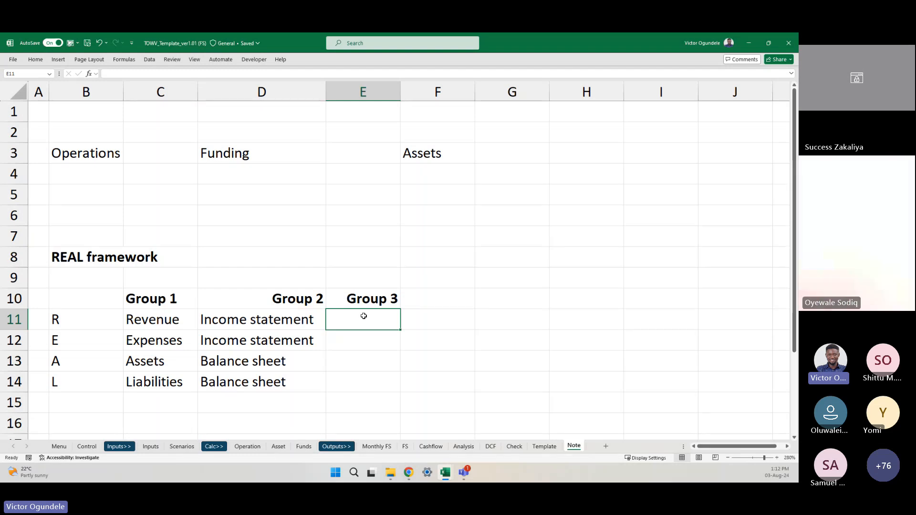
pyautogui.write('Operations')
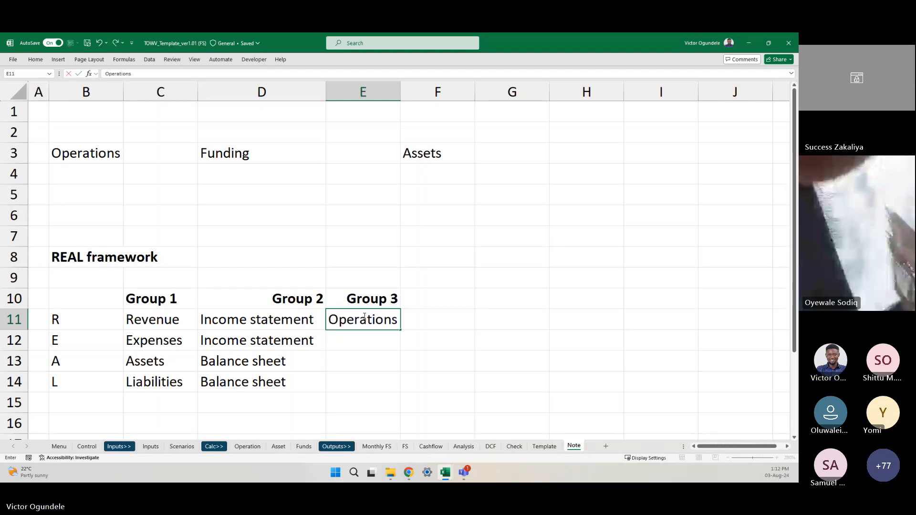
pyautogui.press('Return')
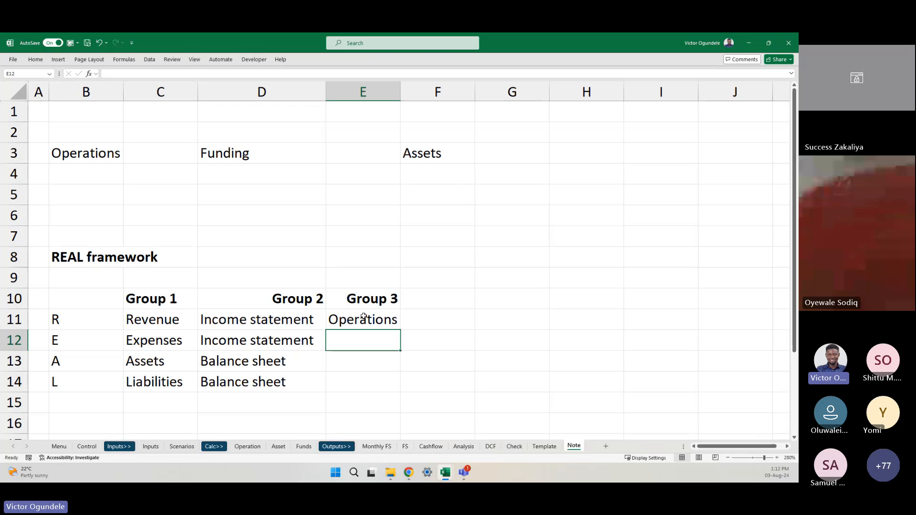
pyautogui.write('Operations')
pyautogui.press('Return')
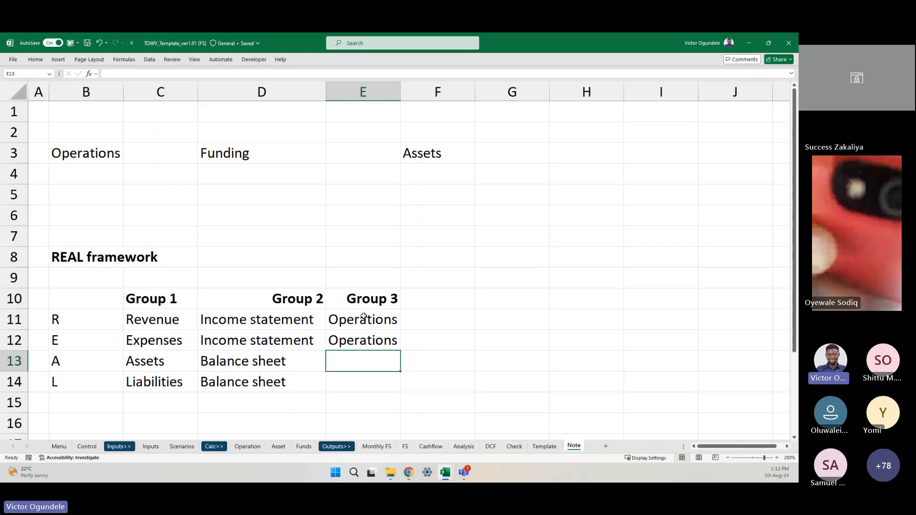
# Enter "Assets" in E13 for the Assets row and "Funding" in E14 for the Liabilities row
pyautogui.write('Assets')
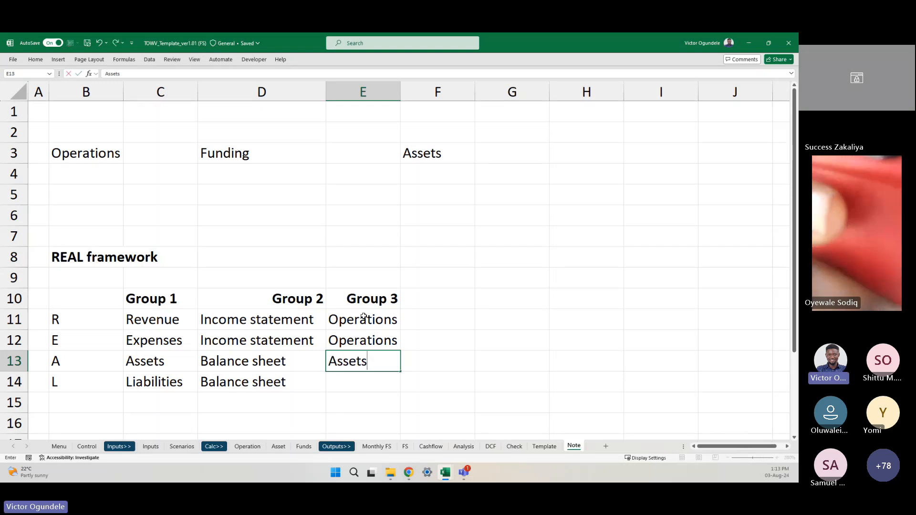
pyautogui.press('Return')
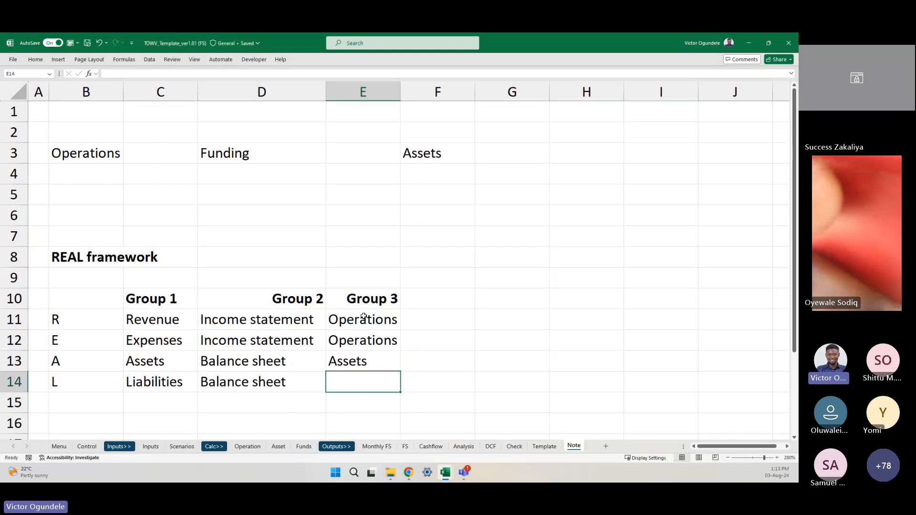
pyautogui.write('Funding')
pyautogui.press('Up')
pyautogui.press('Up')
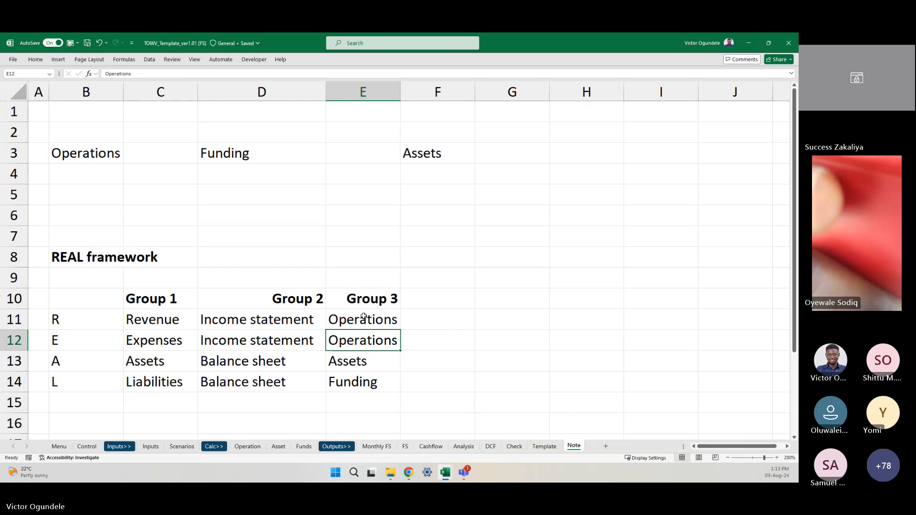
pyautogui.press('Up')
pyautogui.press('Up')
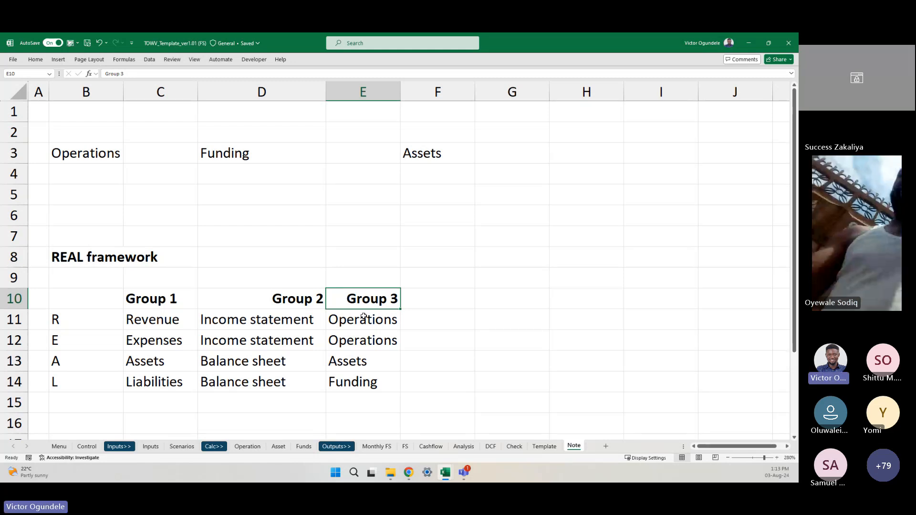
# Insert three more blank rows at row 6, between the Operations headings and the REAL framework subheading
pyautogui.click(102, 217)
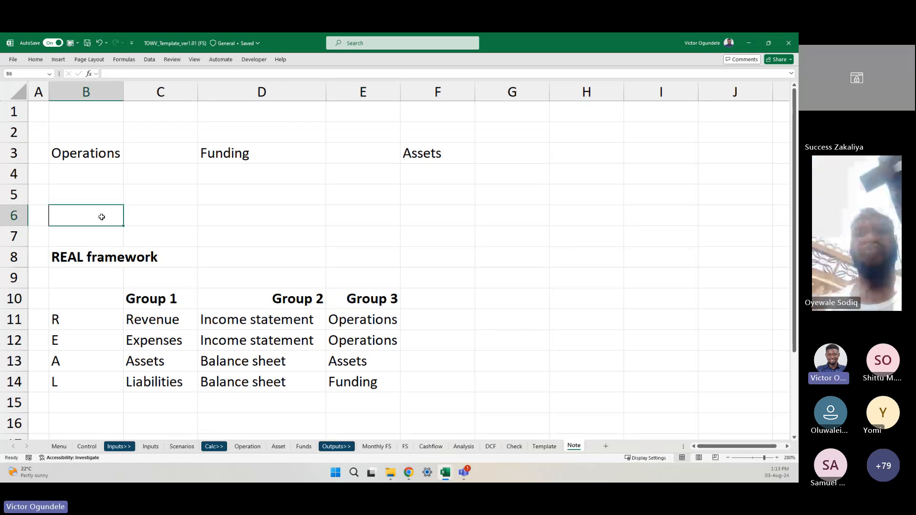
pyautogui.hotkey('shift', 'space')
pyautogui.hotkey('shift', 'Down')
pyautogui.hotkey('shift', 'Down')
pyautogui.hotkey('ctrl', 'shift', '+')
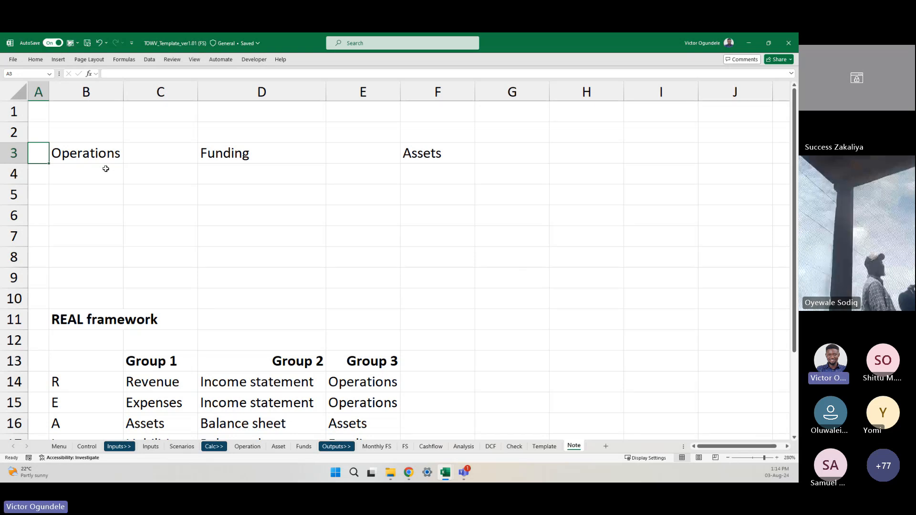
# Make the Operations heading in B3 bold and widen column B to fit longer entries
pyautogui.press('Right')
pyautogui.hotkey('ctrl', 'b')
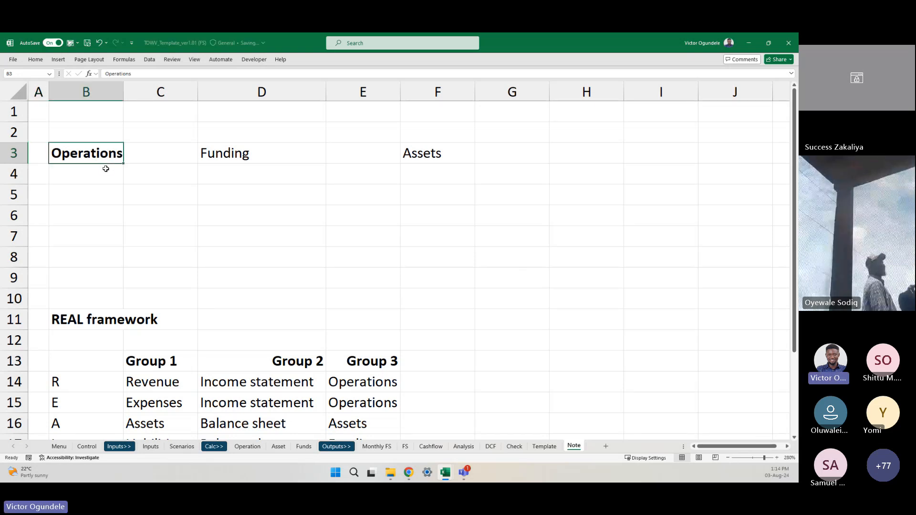
pyautogui.click(105, 168)
pyautogui.moveTo(121, 90); pyautogui.dragTo(151, 90)
# List "Revenue", "Cost of sales" and "SG&A" under Operations in B4 to B6
pyautogui.write('Revenue')
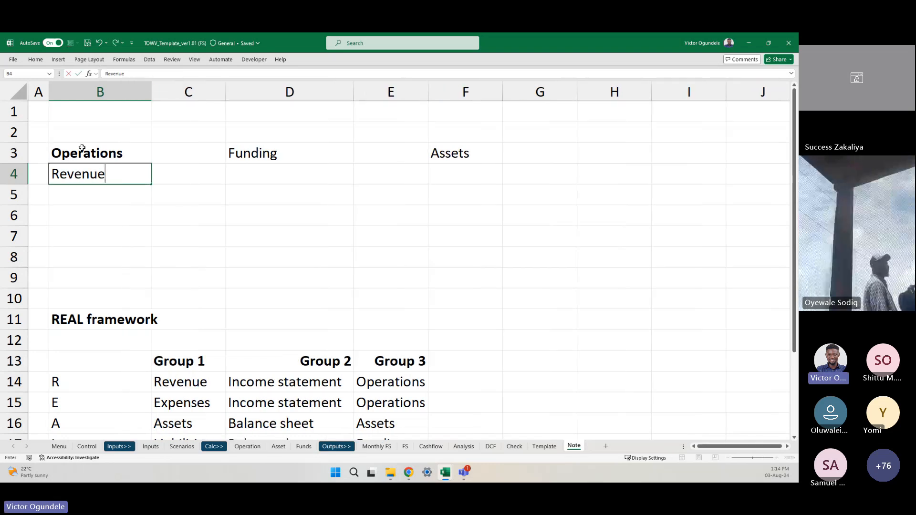
pyautogui.press('Return')
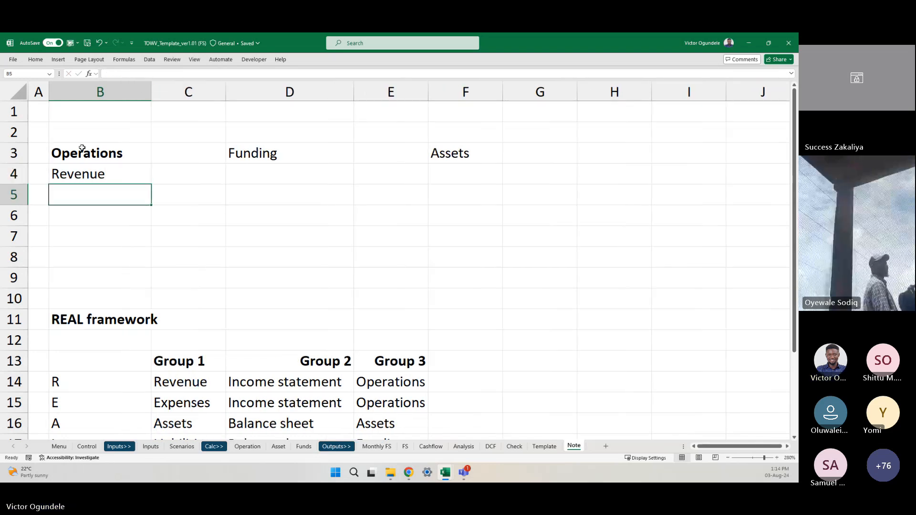
pyautogui.write('Co')
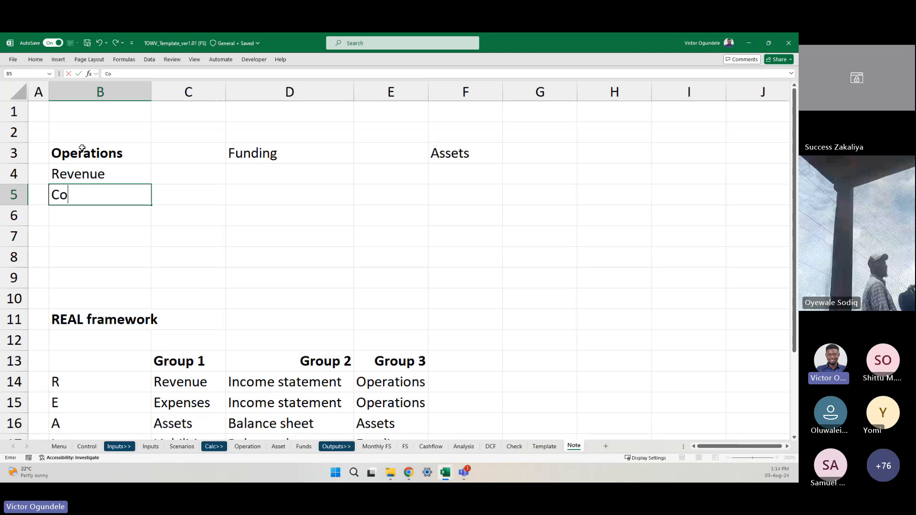
pyautogui.write('st of sales')
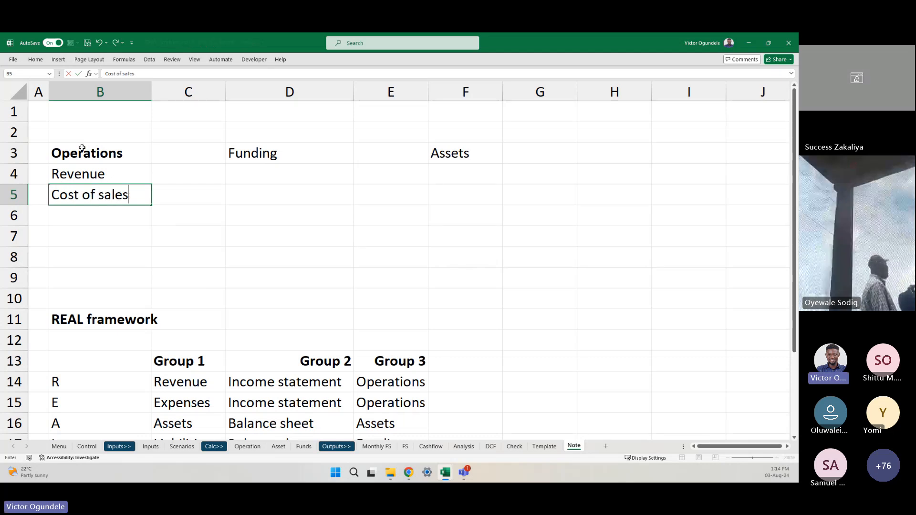
pyautogui.press('Return')
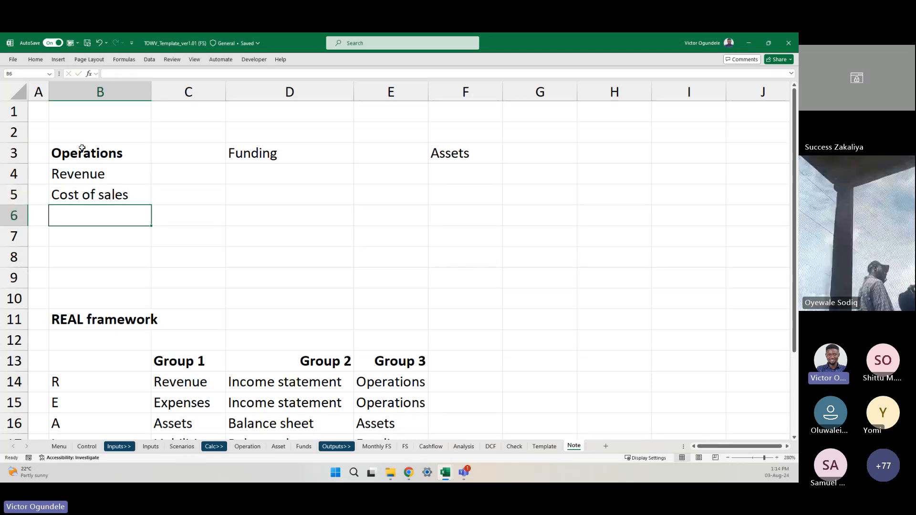
pyautogui.write('SG&A')
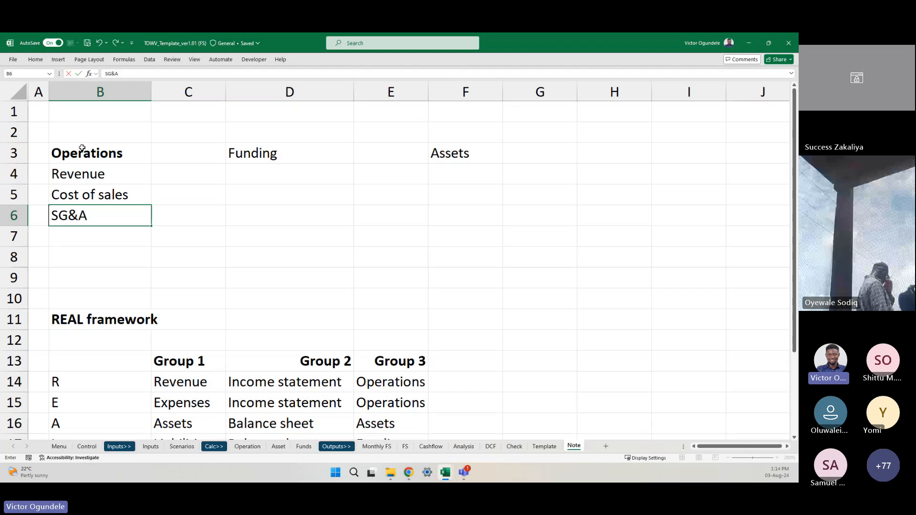
pyautogui.press('Return')
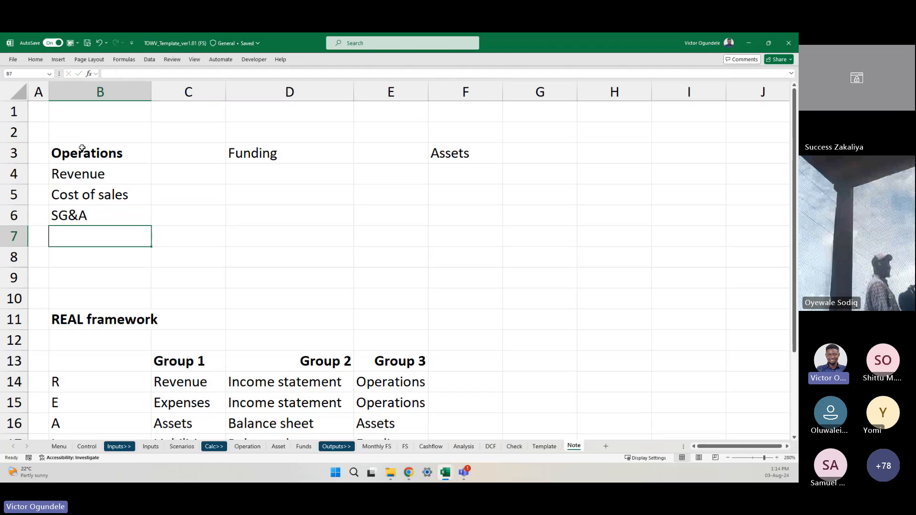
# Compare the Operations items with the cost of sales, operating expenses and depreciation lines in the Monthly FS sheet's forecast income statement
pyautogui.scroll(1, 82, 148)
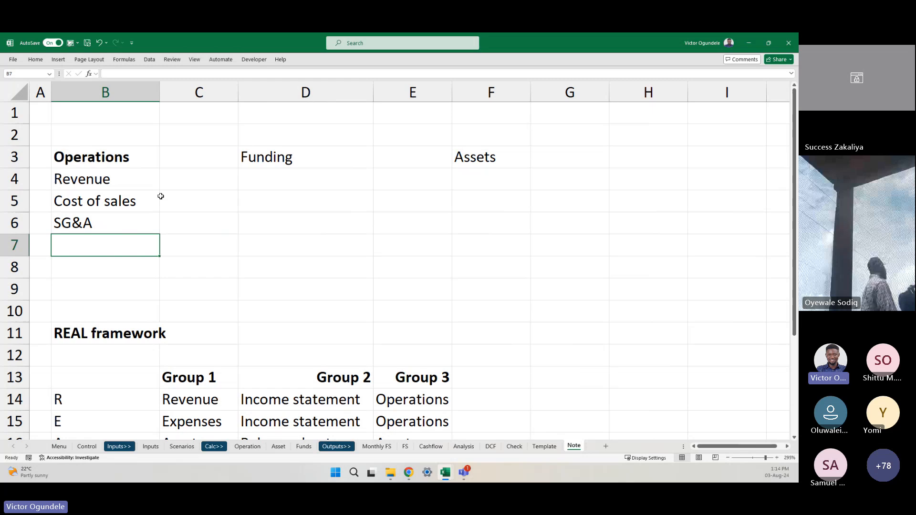
pyautogui.click(93, 187)
pyautogui.click(89, 219)
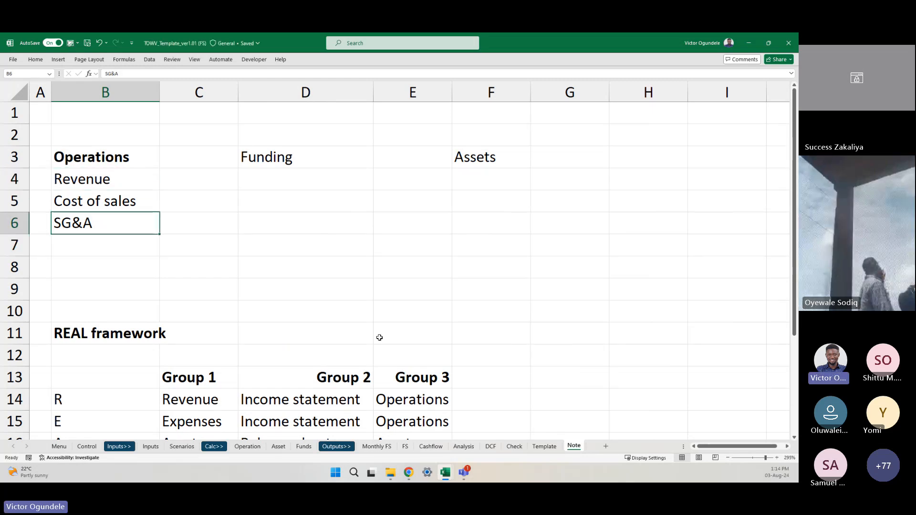
pyautogui.click(392, 446)
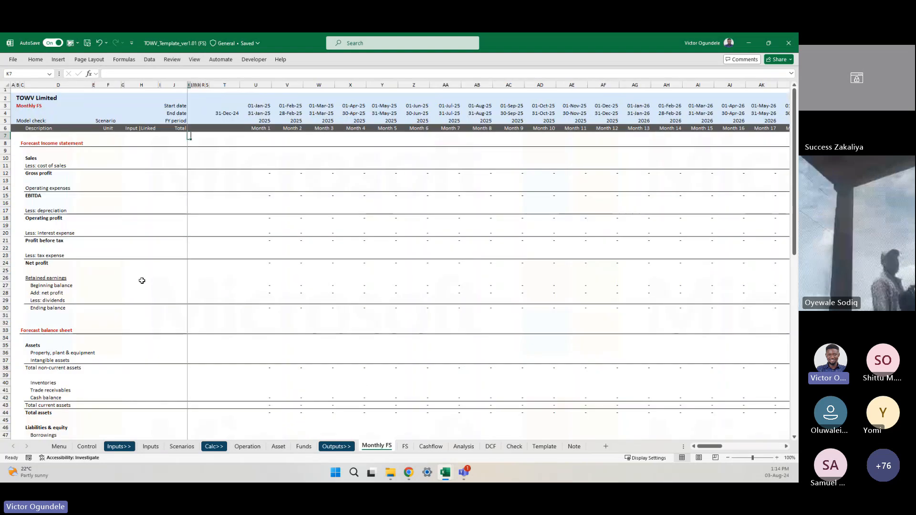
pyautogui.click(405, 446)
pyautogui.click(377, 446)
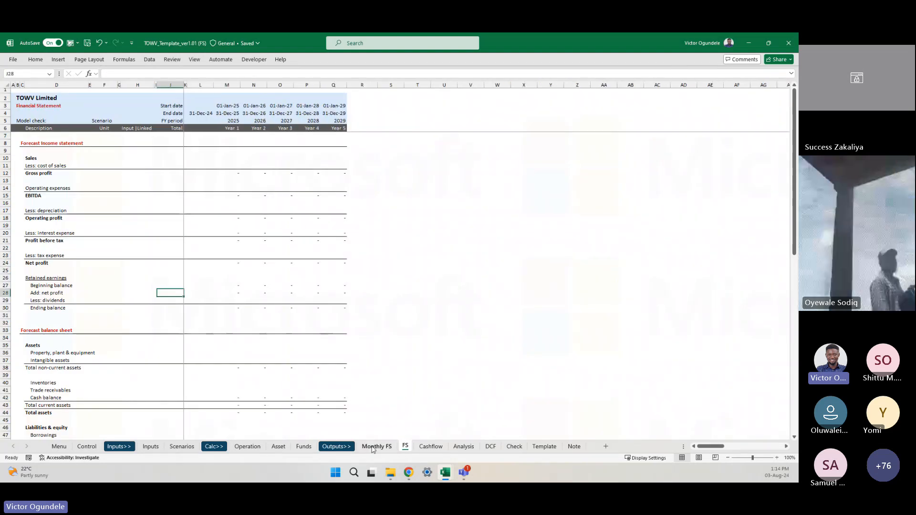
pyautogui.click(140, 266)
pyautogui.scroll(1, 141, 266)
pyautogui.scroll(3, 141, 266)
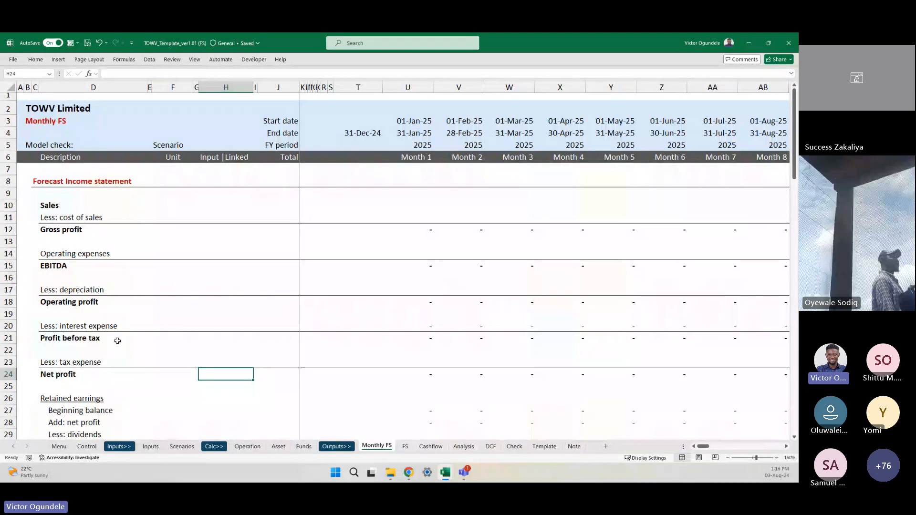
pyautogui.click(77, 218)
pyautogui.click(81, 253)
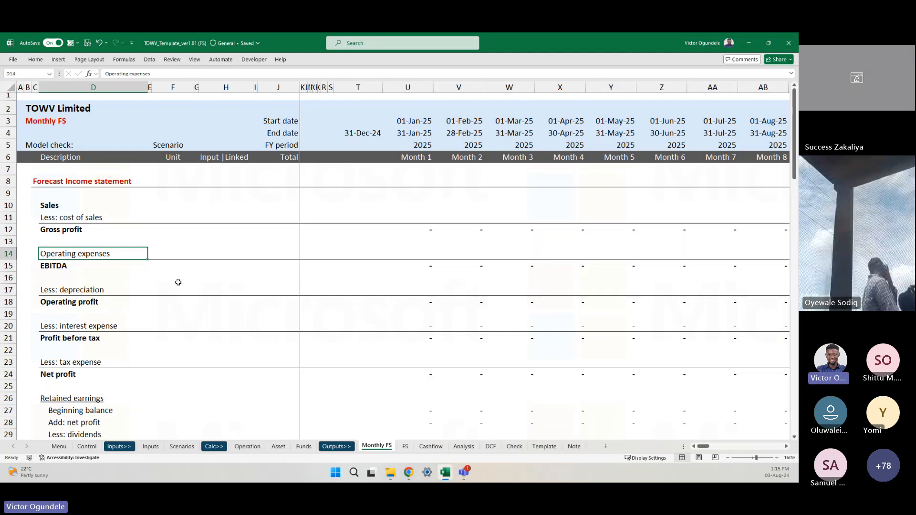
pyautogui.click(86, 293)
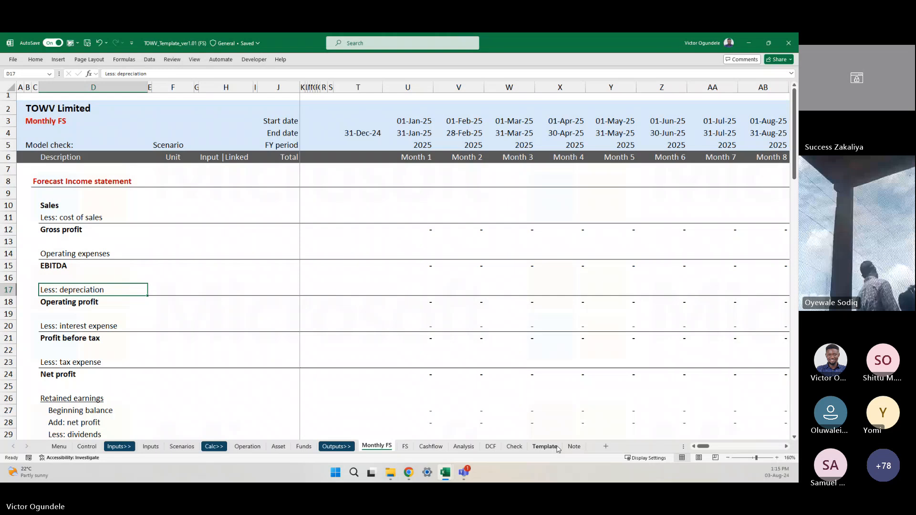
# Enter "Depreciation" under Assets in F4 of the Note sheet and autofit the width of column F
pyautogui.click(573, 447)
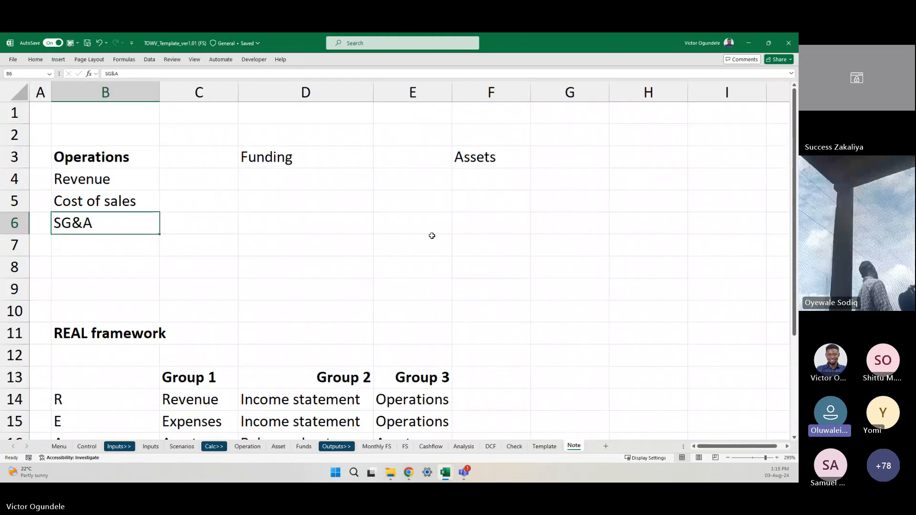
pyautogui.click(482, 180)
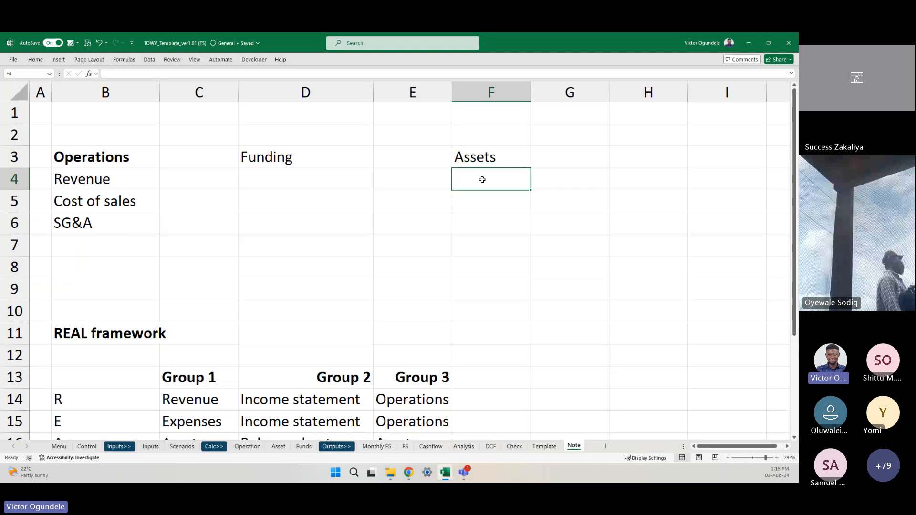
pyautogui.write('Depr')
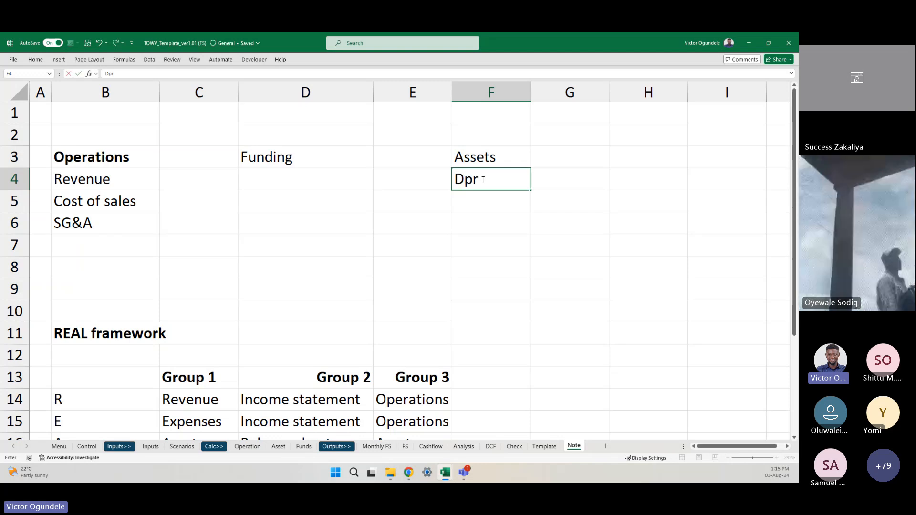
pyautogui.write('e')
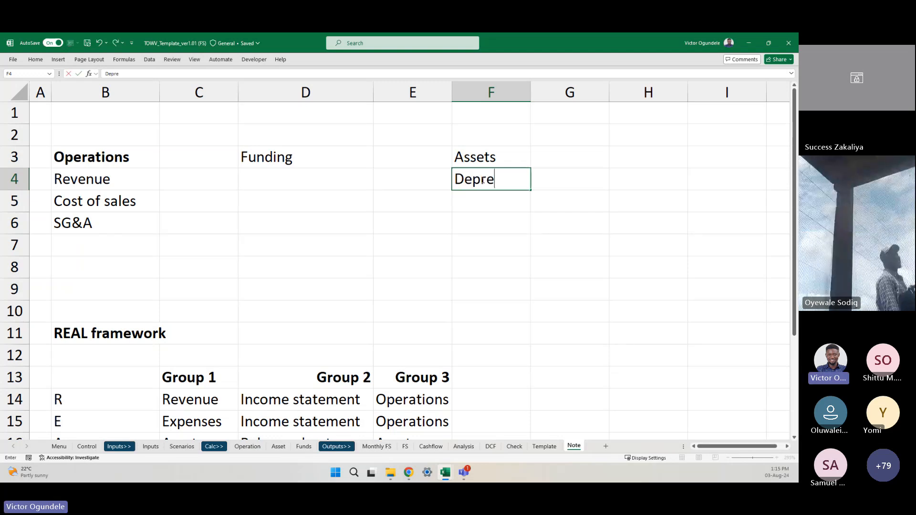
pyautogui.write('ciation')
pyautogui.hotkey('ctrl', 'Return')
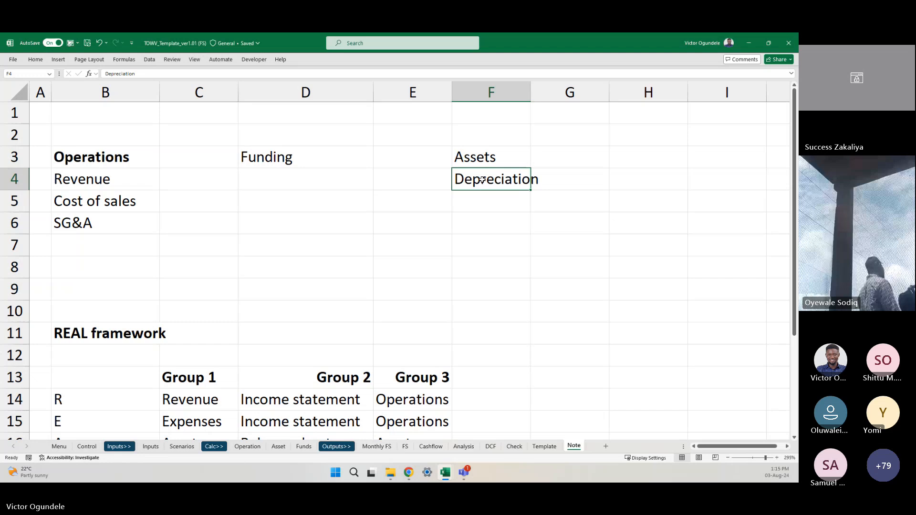
pyautogui.hotkey('alt', 'h')
pyautogui.press('o')
pyautogui.press('i')
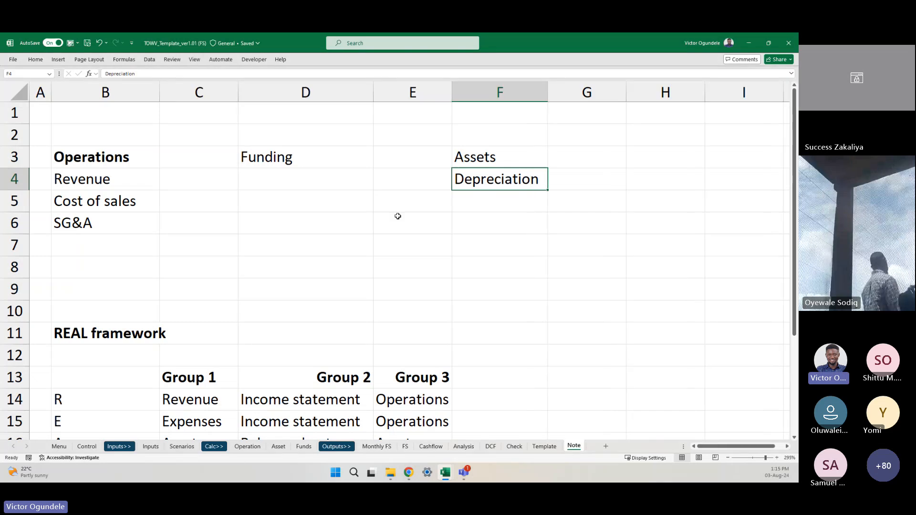
# Consult the interest expense line in the Monthly FS sheet and list "Interest expenses" under Funding in D4 of the Note sheet
pyautogui.click(104, 237)
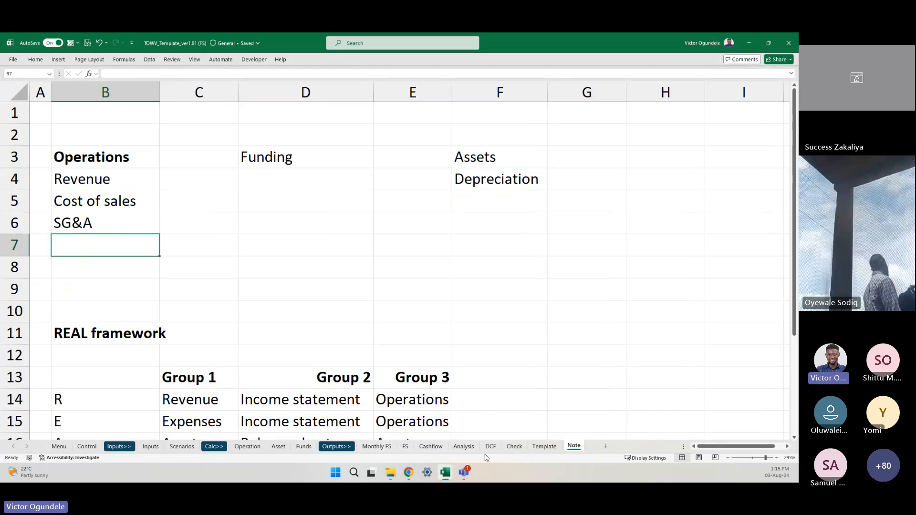
pyautogui.click(371, 447)
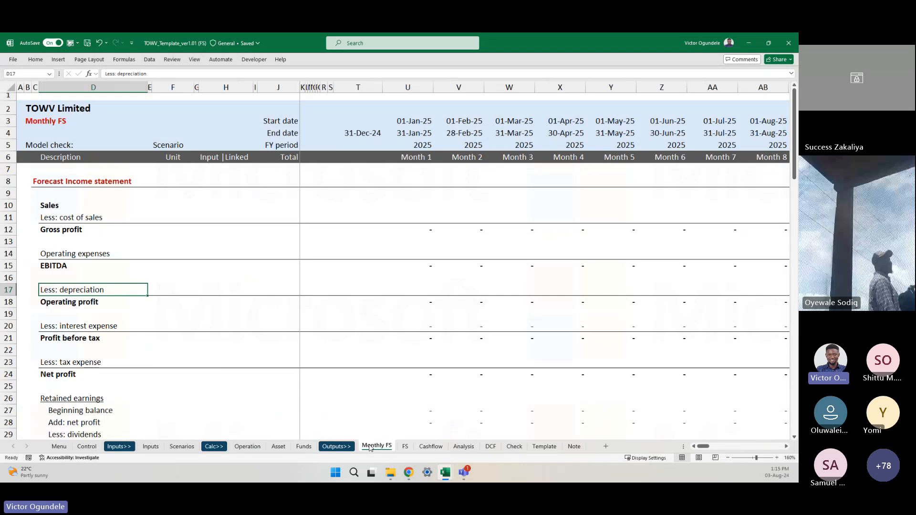
pyautogui.click(83, 325)
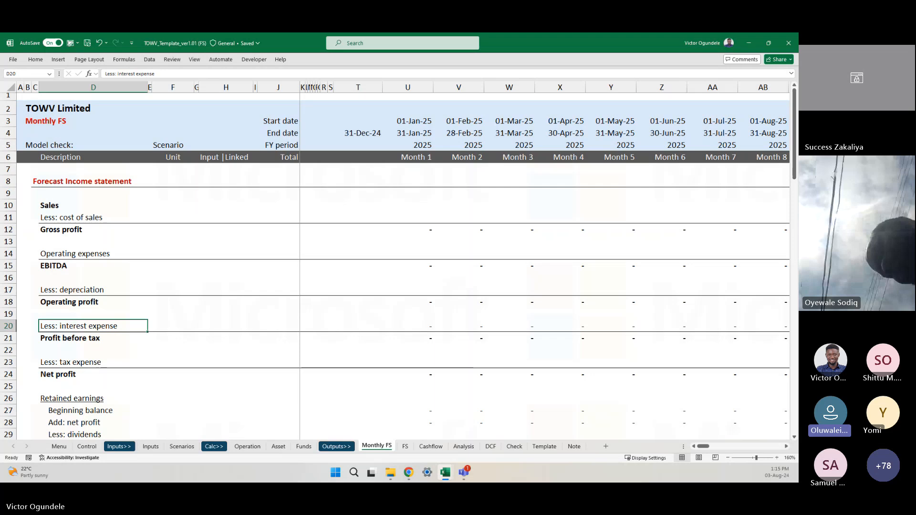
pyautogui.click(219, 328)
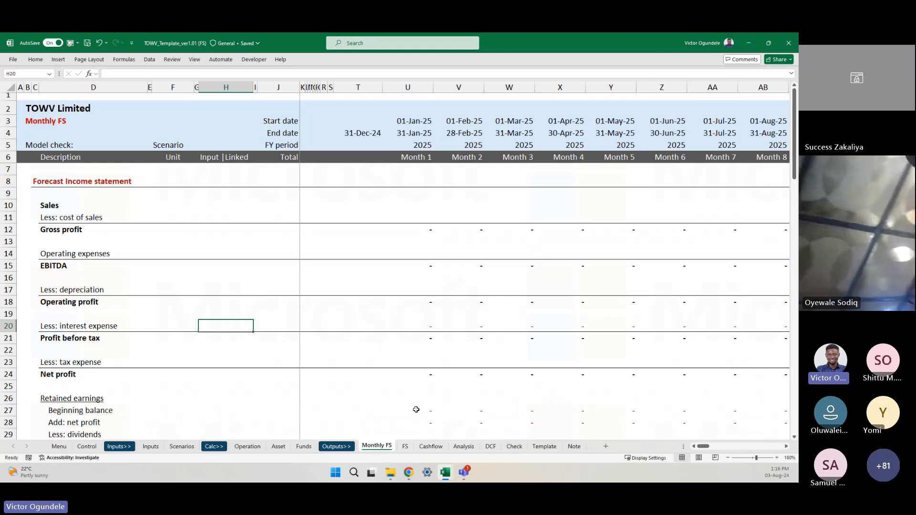
pyautogui.click(453, 395)
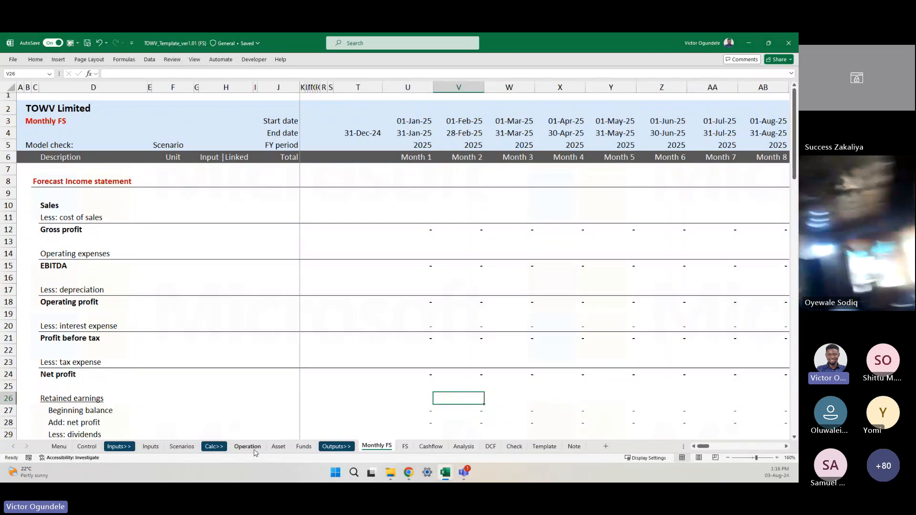
pyautogui.click(572, 447)
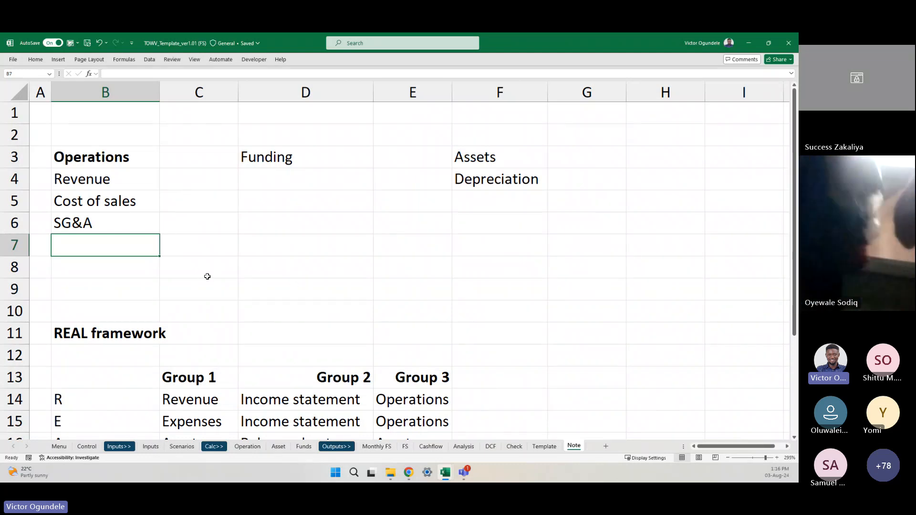
pyautogui.click(258, 182)
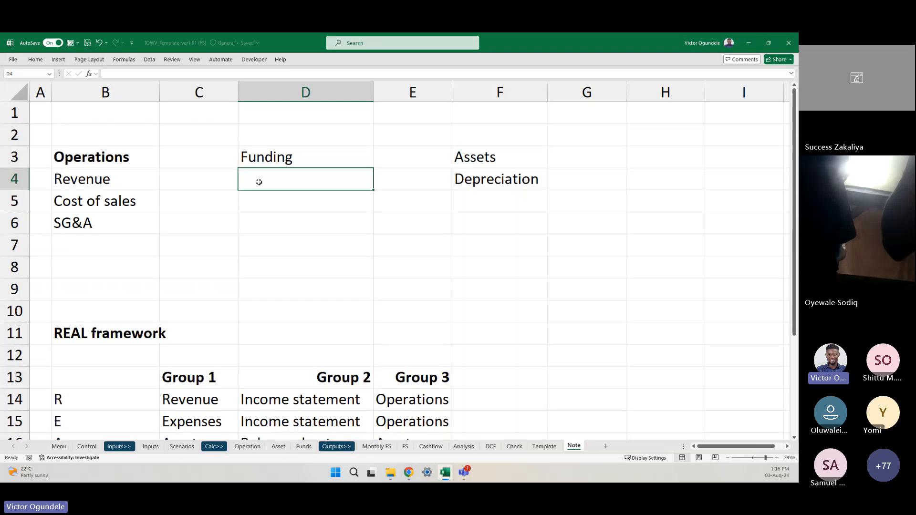
pyautogui.write('Interest expenses')
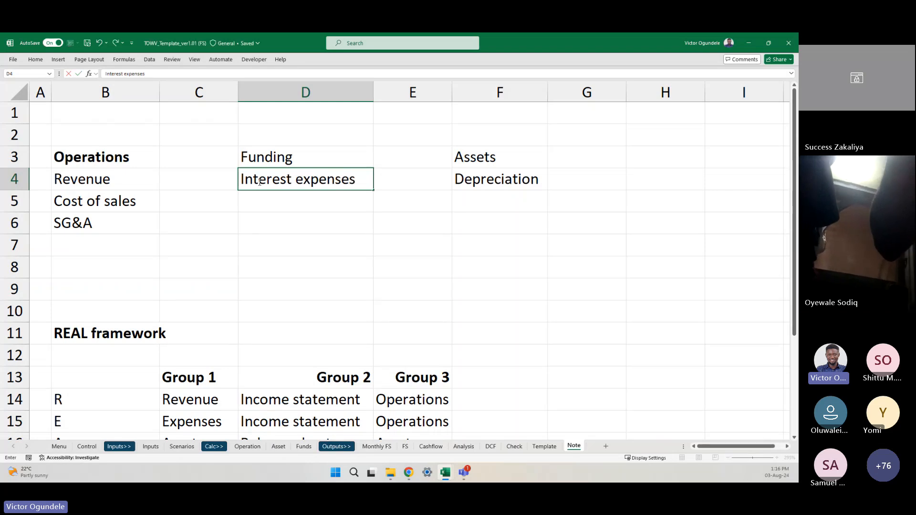
pyautogui.press('Return')
# Add "Interest income" under Funding in D5
pyautogui.write('Inter')
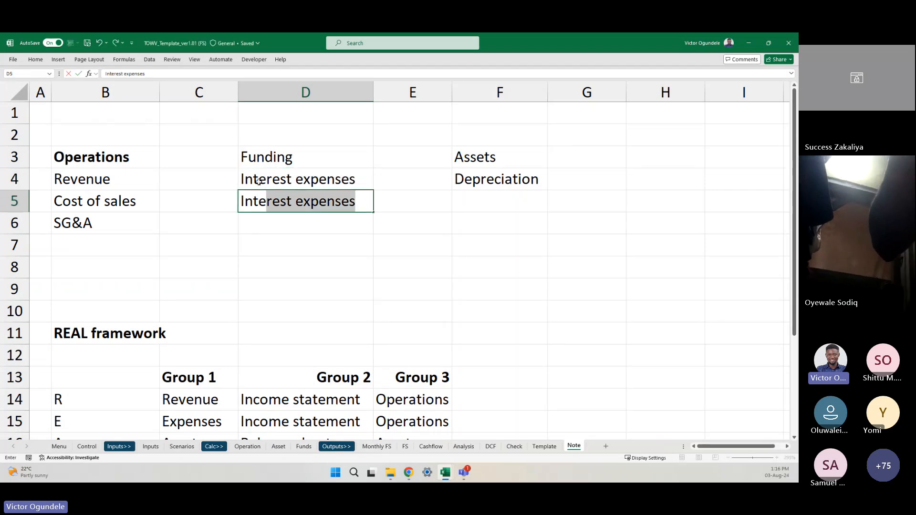
pyautogui.write('est income')
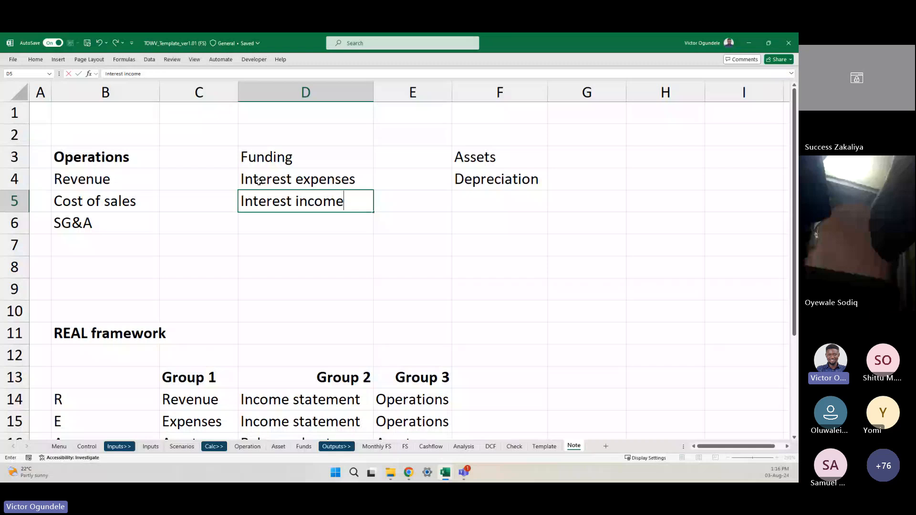
pyautogui.press('Return')
# Consult the tax expense line in the Monthly FS sheet and add "Tax expense" under Operations in B7 of the Note sheet
pyautogui.press('Left')
pyautogui.press('Left')
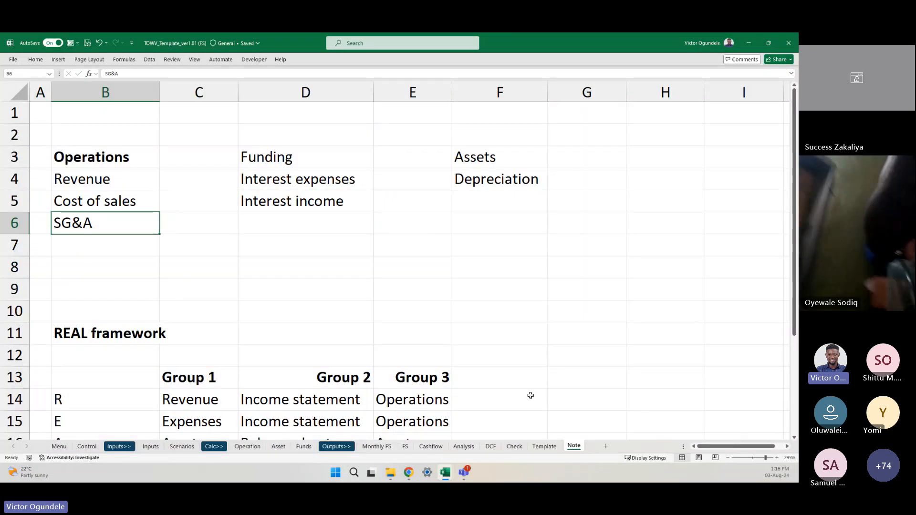
pyautogui.click(376, 446)
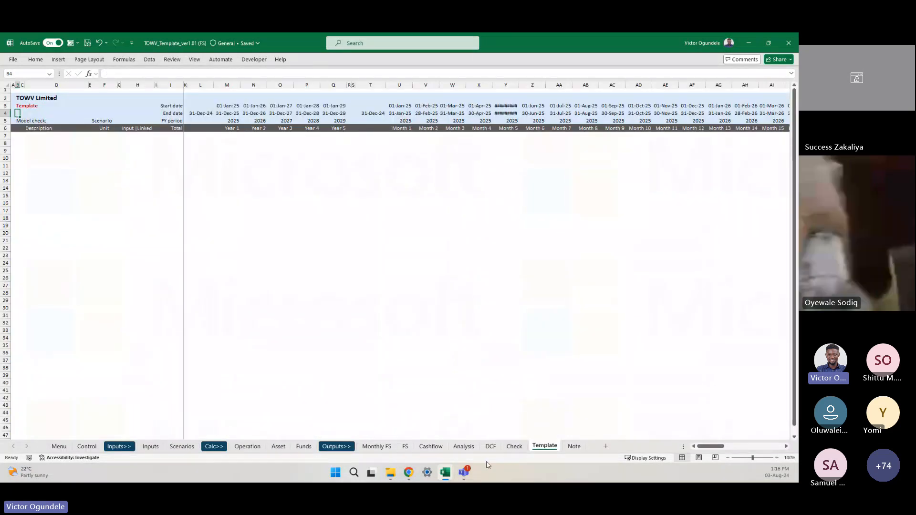
pyautogui.scroll(-1, 191, 346)
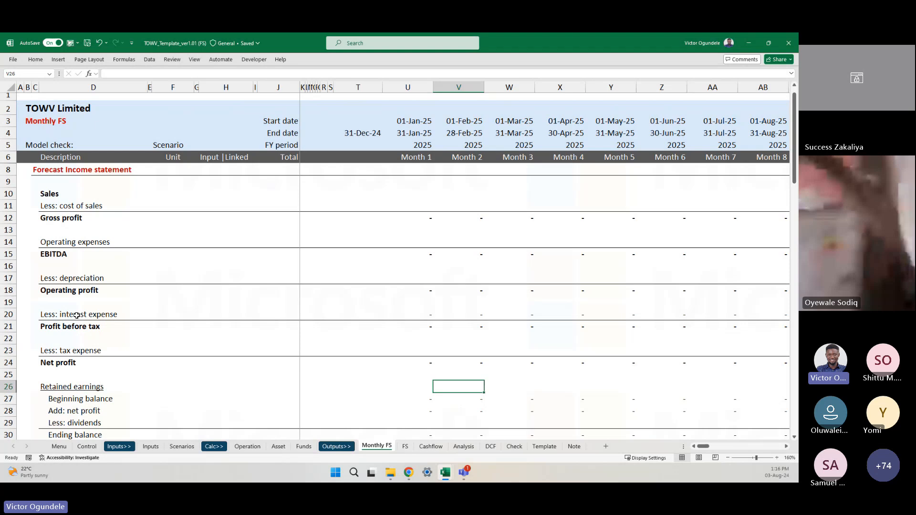
pyautogui.click(82, 352)
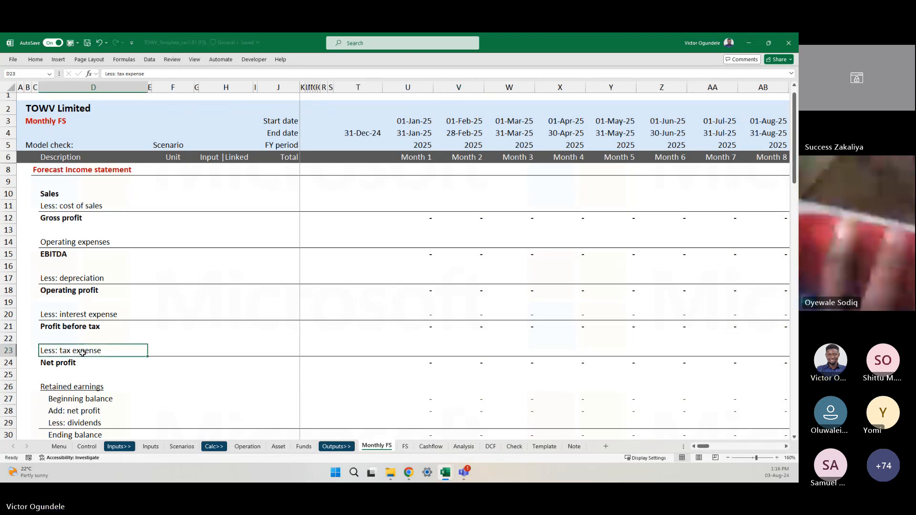
pyautogui.click(573, 447)
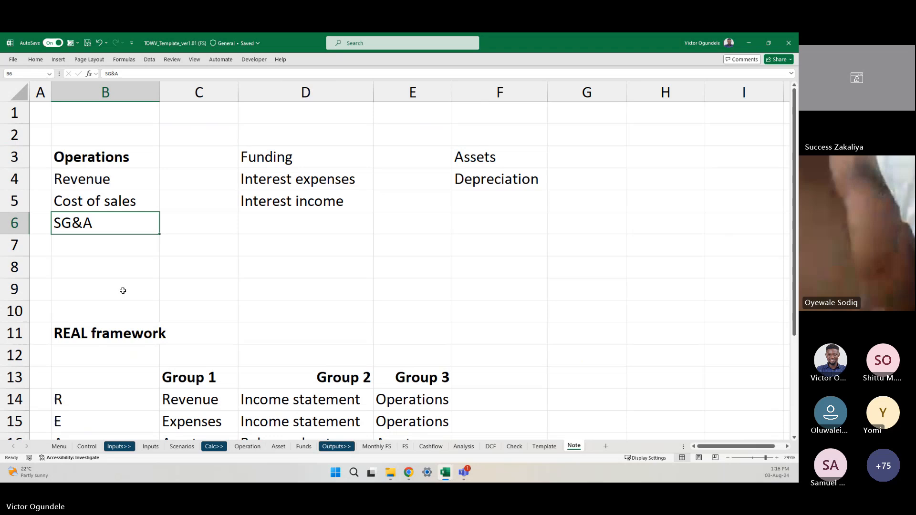
pyautogui.press('Down')
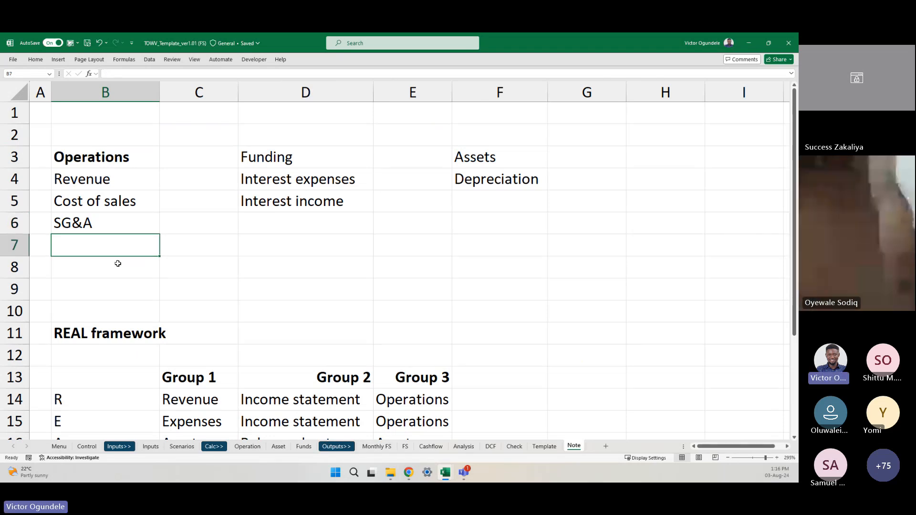
pyautogui.write('Tax')
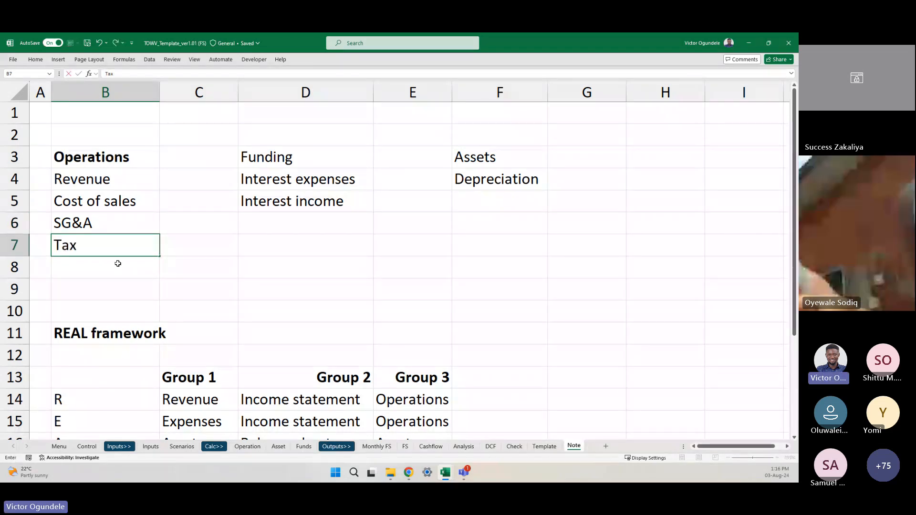
pyautogui.write(' expense')
pyautogui.press('Return')
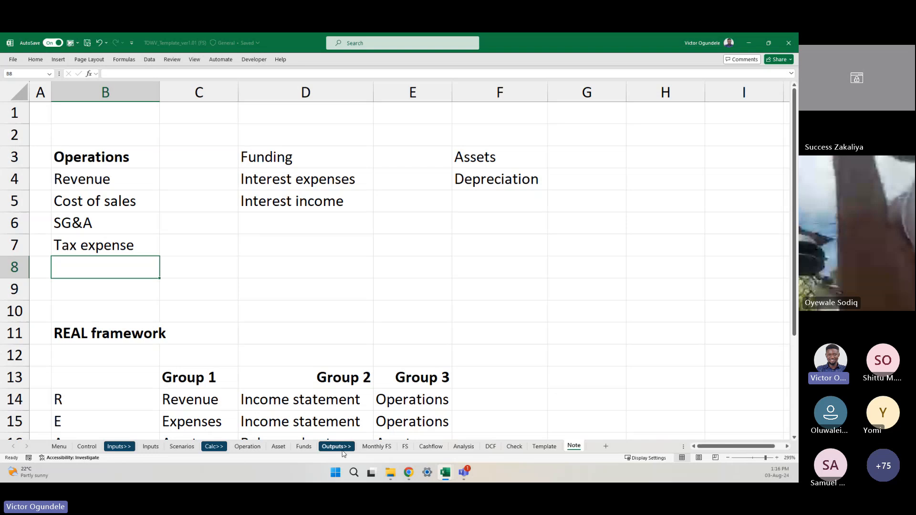
# Review the Monthly FS sheet's forecast income statement line by line from Sales to Net profit, including the retained earnings section
pyautogui.click(377, 447)
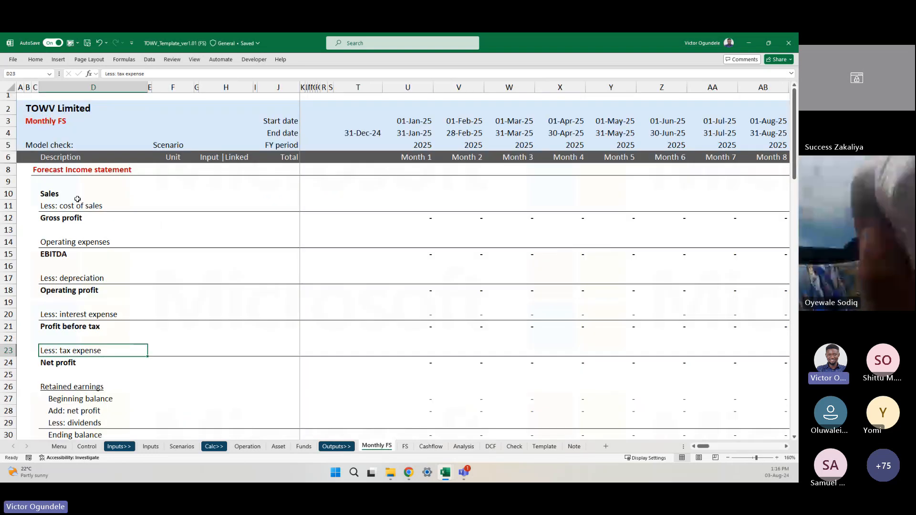
pyautogui.click(58, 194)
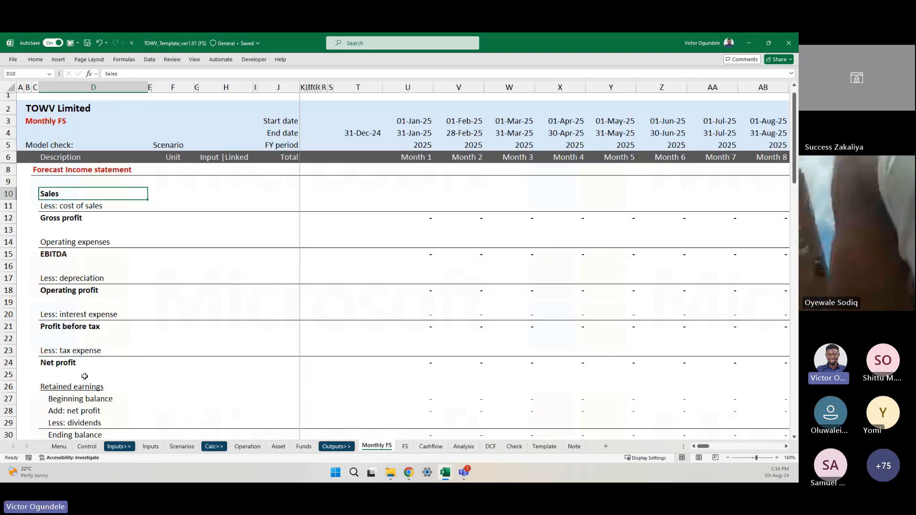
pyautogui.click(83, 364)
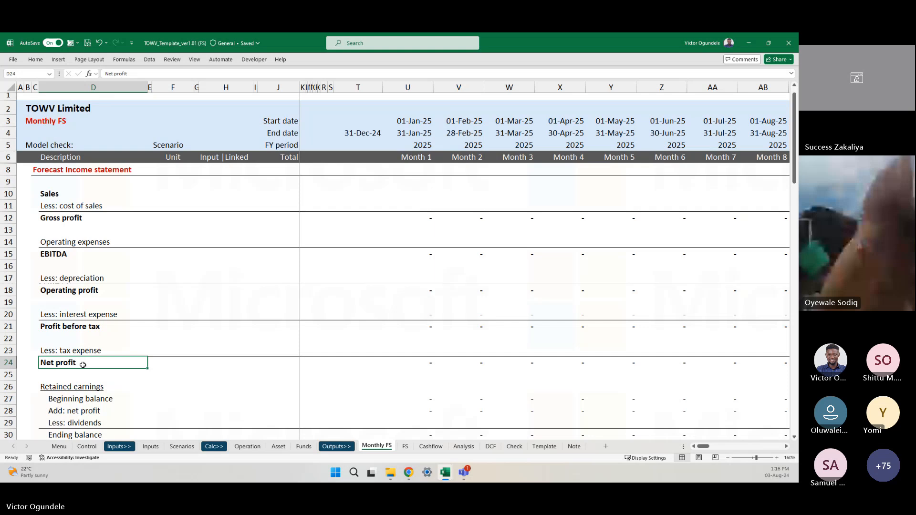
pyautogui.click(64, 196)
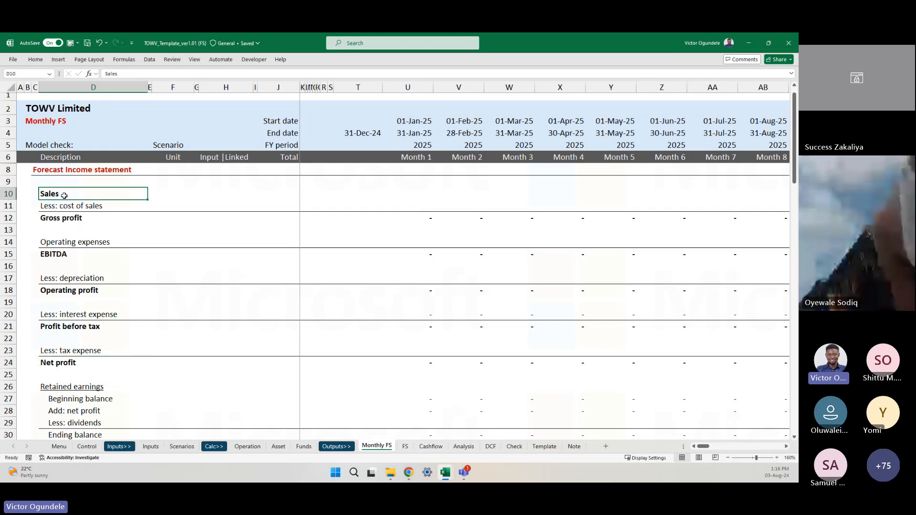
pyautogui.click(118, 207)
pyautogui.press('Down')
pyautogui.press('Down')
pyautogui.press('Down')
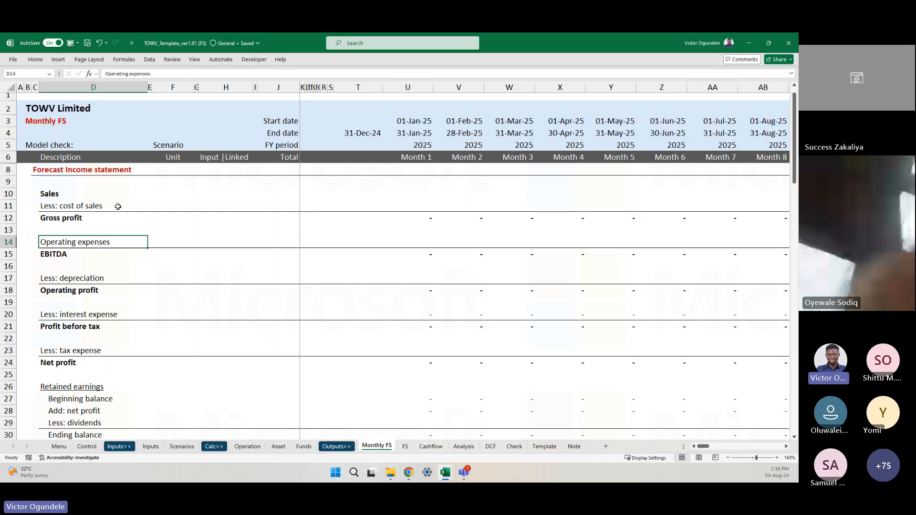
pyautogui.press('Down')
pyautogui.press('Down')
pyautogui.press('Down')
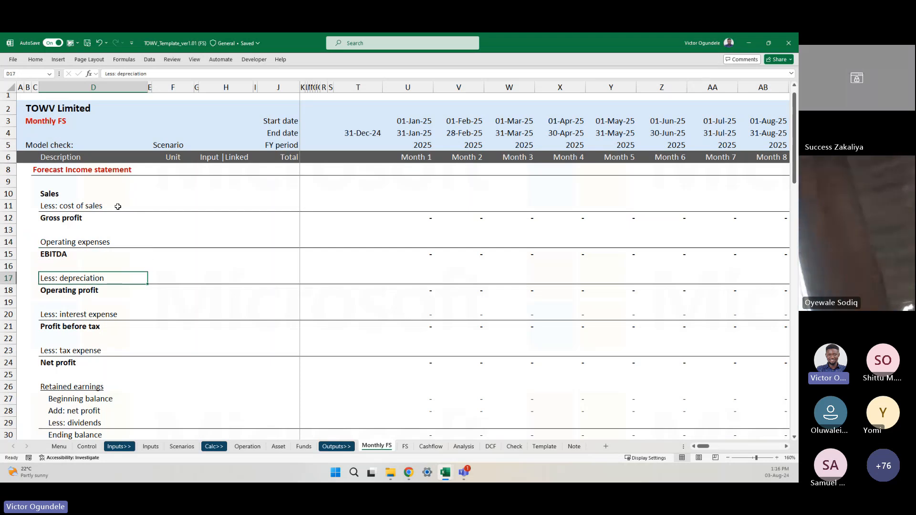
pyautogui.press('Down')
pyautogui.press('Down')
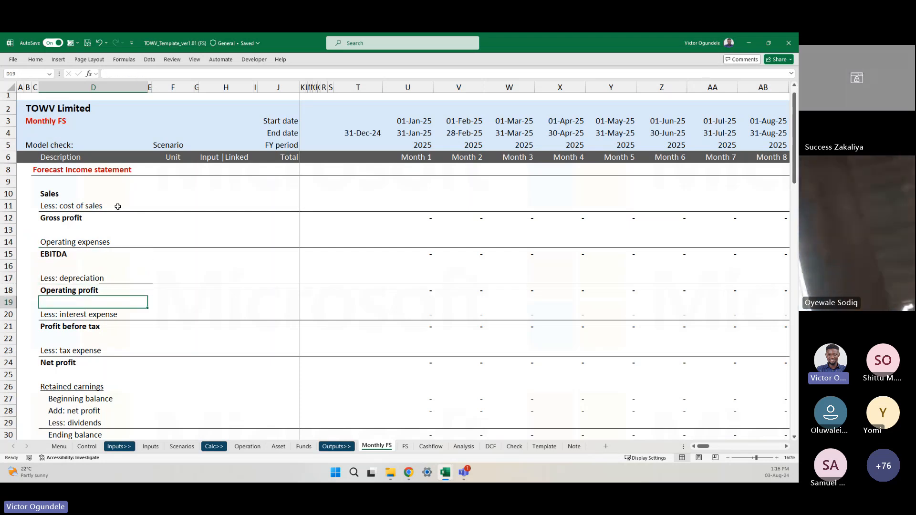
pyautogui.press('Down')
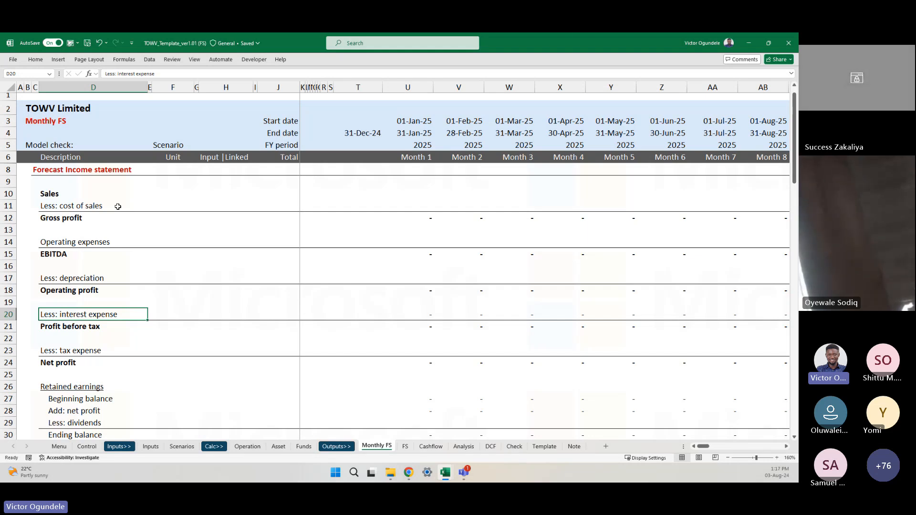
pyautogui.press('Down')
pyautogui.press('Down')
pyautogui.press('Down')
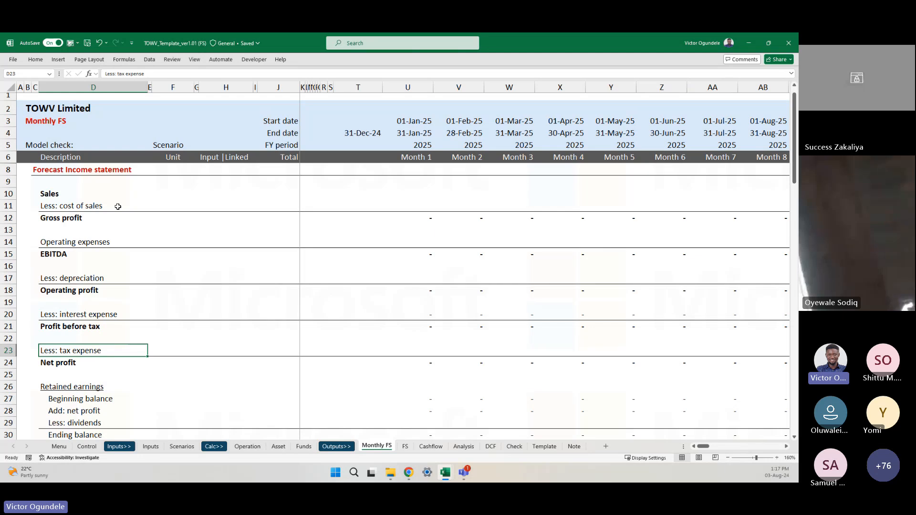
pyautogui.scroll(-3, 127, 336)
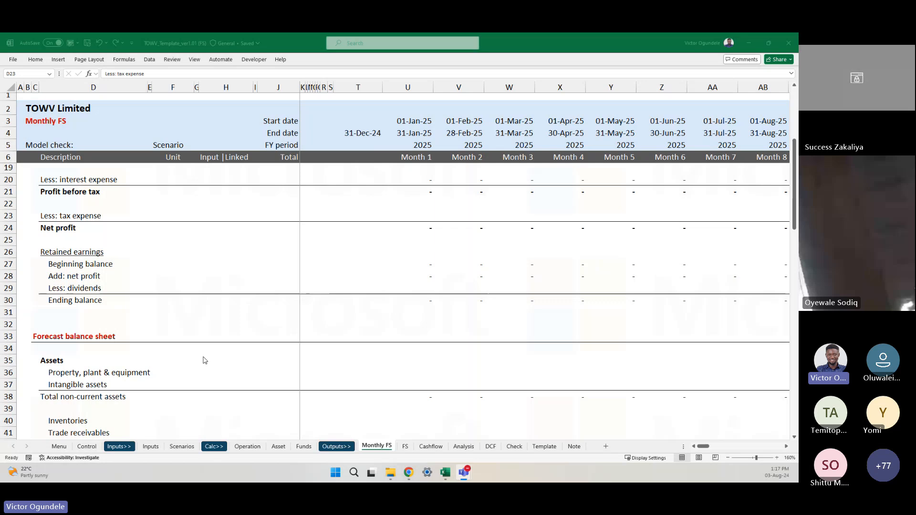
pyautogui.click(124, 264)
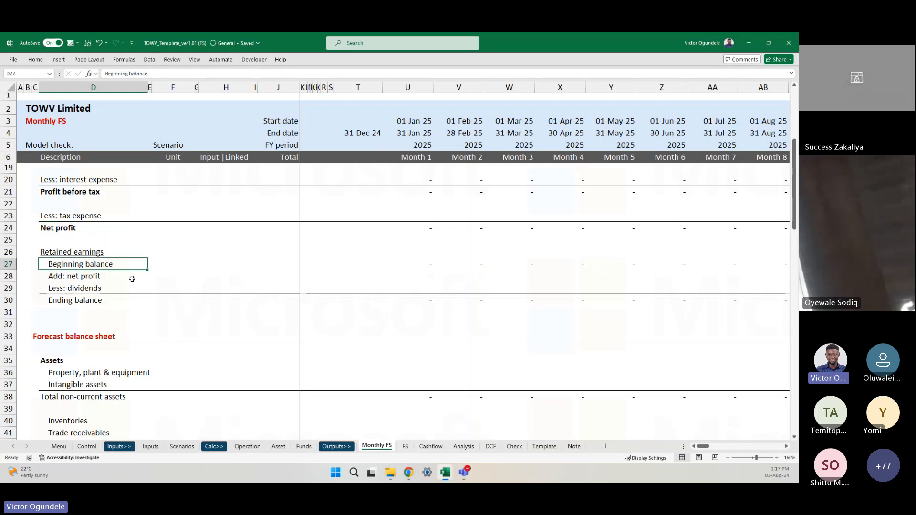
pyautogui.press('Down')
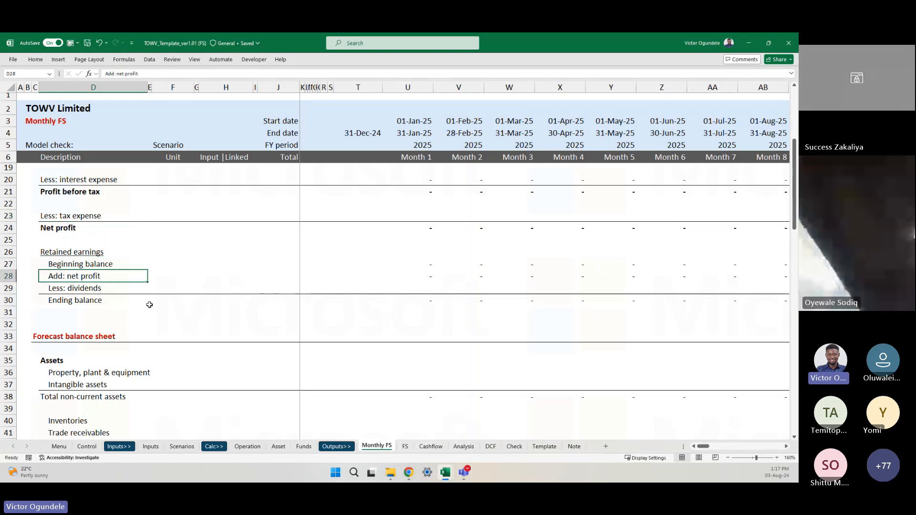
# Consult the non-current assets in the Monthly FS balance sheet and enter "PPE, intangible assets, depreciation & amortisation" under Assets in F5 of the Note sheet
pyautogui.scroll(-2, 150, 302)
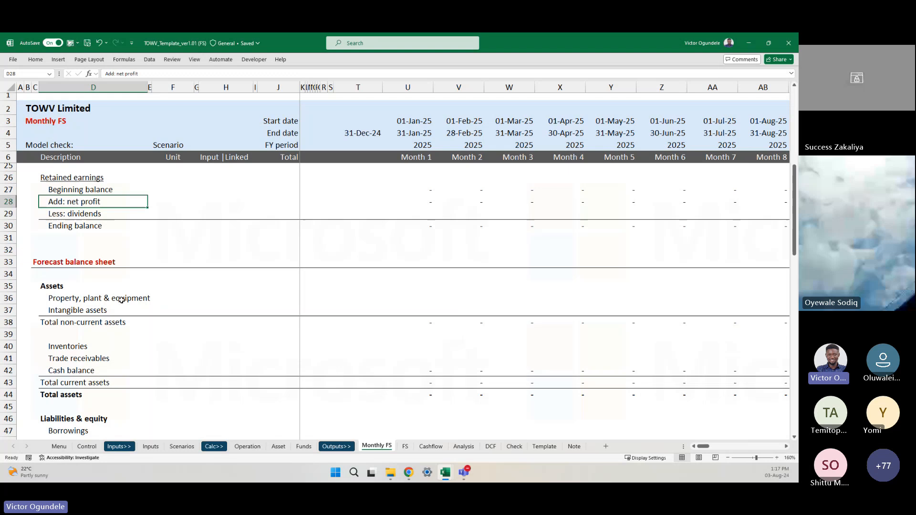
pyautogui.click(121, 299)
pyautogui.scroll(-1, 121, 299)
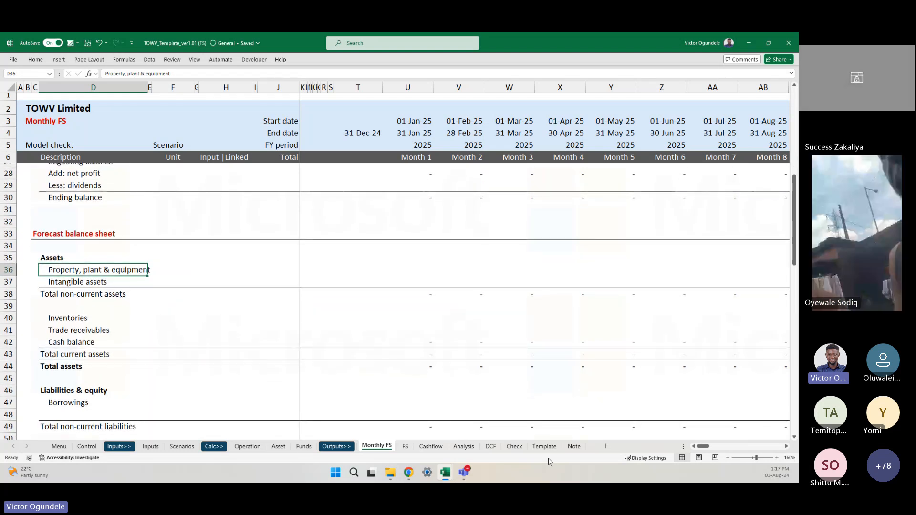
pyautogui.click(573, 446)
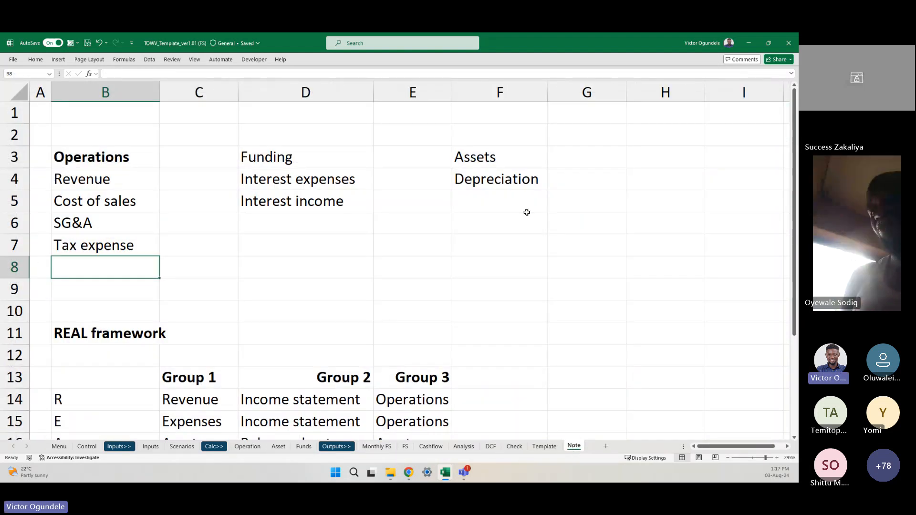
pyautogui.click(491, 203)
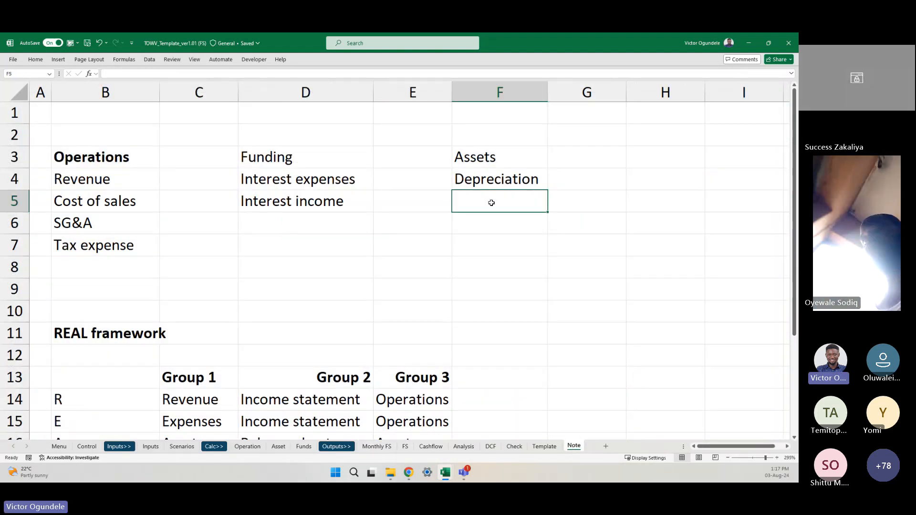
pyautogui.write('PPE')
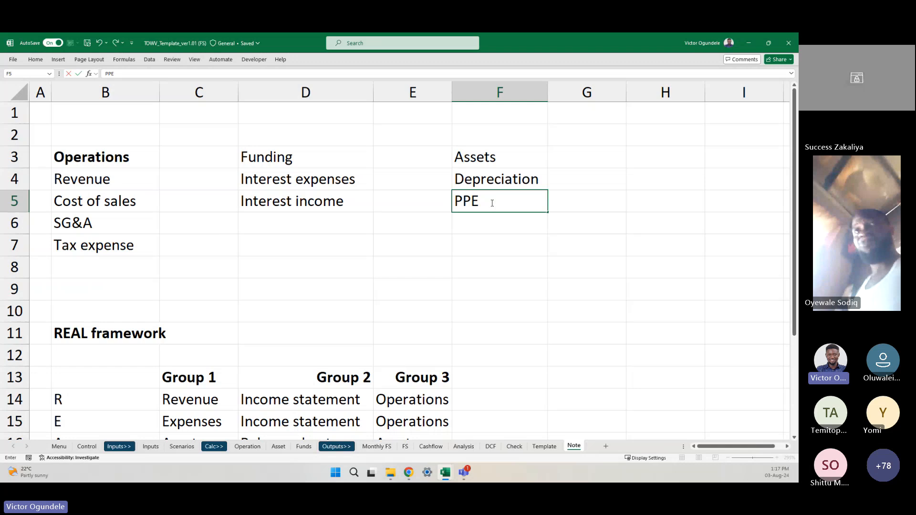
pyautogui.write(', intangi')
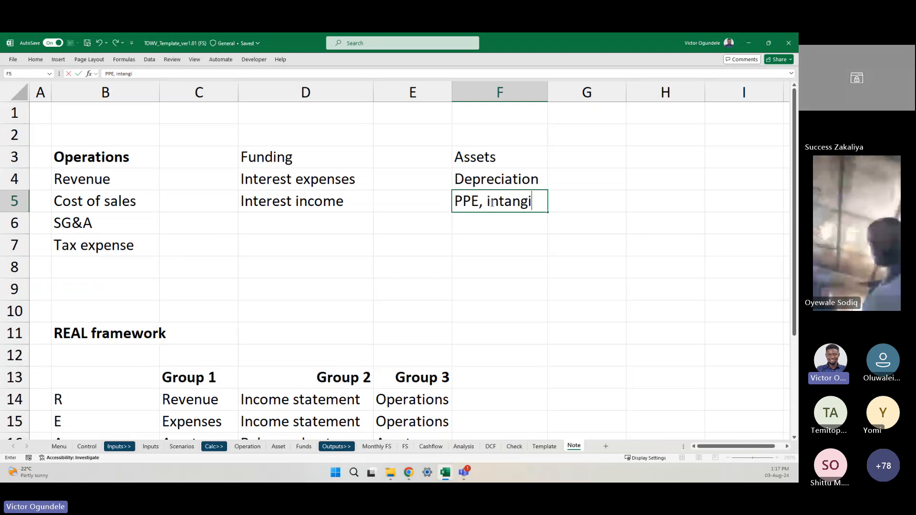
pyautogui.write('ble assets, Int')
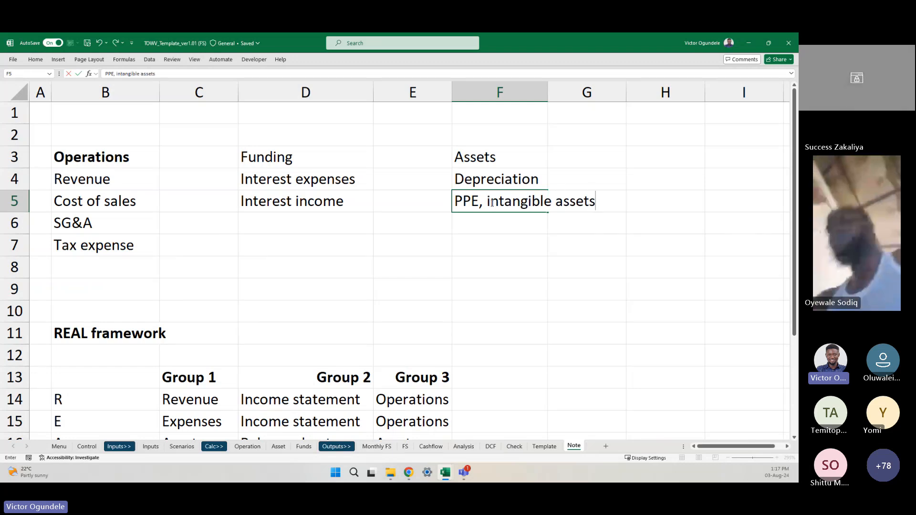
pyautogui.press('BackSpace')
pyautogui.press('BackSpace')
pyautogui.press('BackSpace')
pyautogui.press('BackSpace')
pyautogui.press('BackSpace')
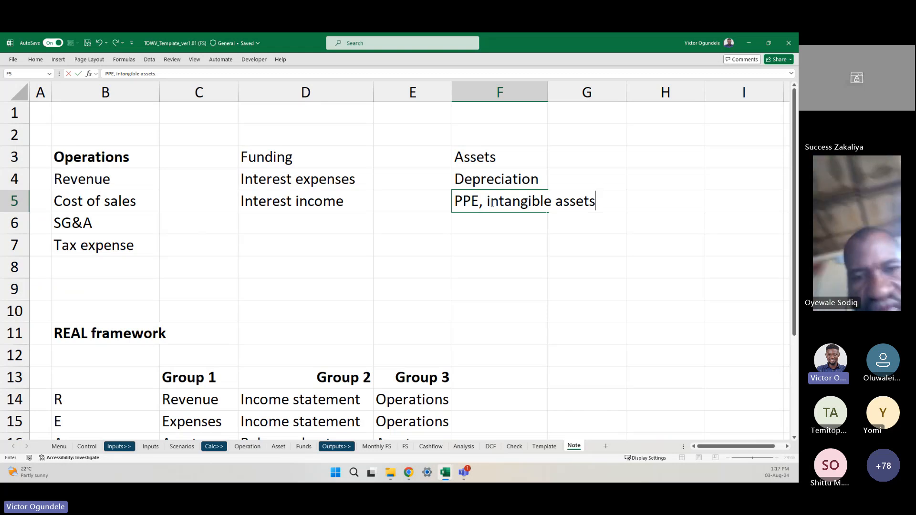
pyautogui.write(', PPEC')
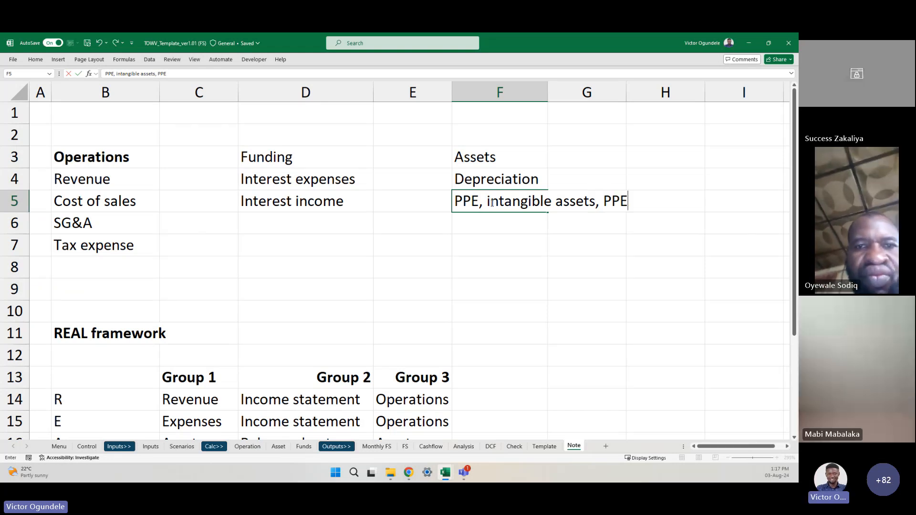
pyautogui.press('BackSpace')
pyautogui.press('BackSpace')
pyautogui.press('BackSpace')
pyautogui.press('BackSpace')
pyautogui.write('dep')
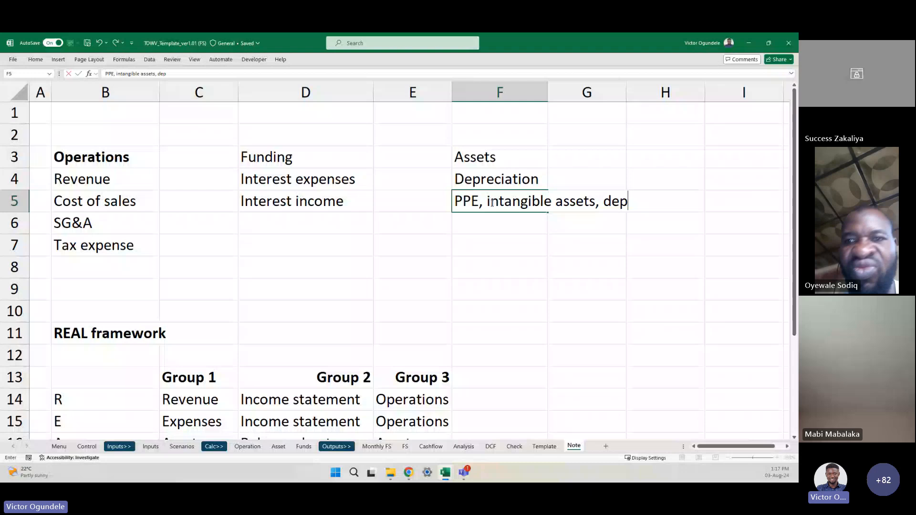
pyautogui.write('reciation')
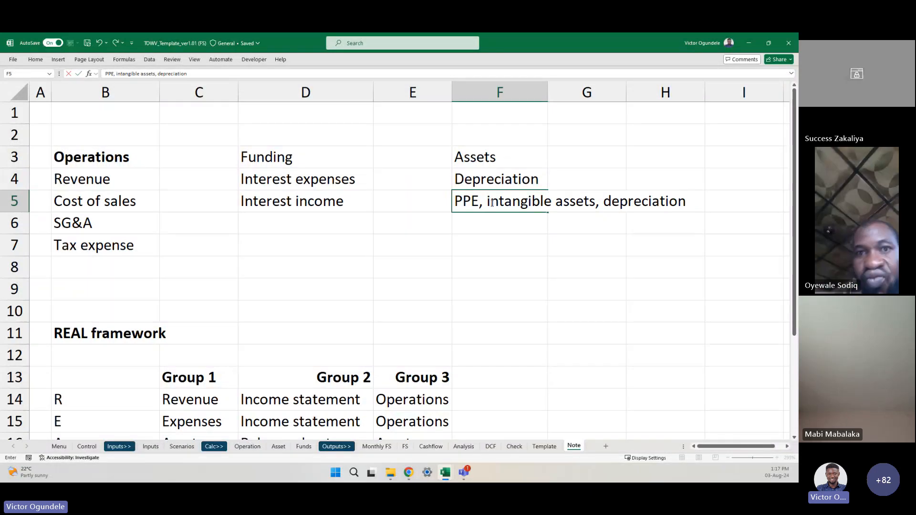
pyautogui.write(' & amortisat')
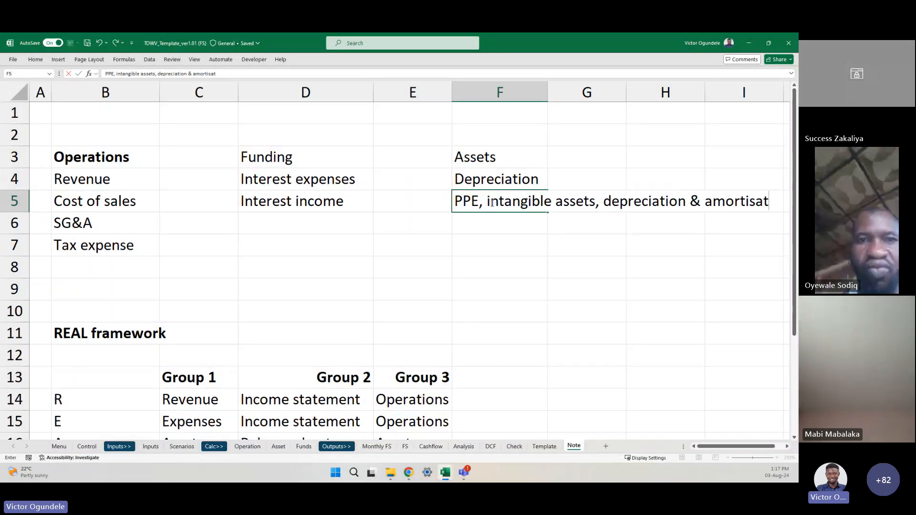
pyautogui.write('ion')
pyautogui.press('Left')
pyautogui.press('Right')
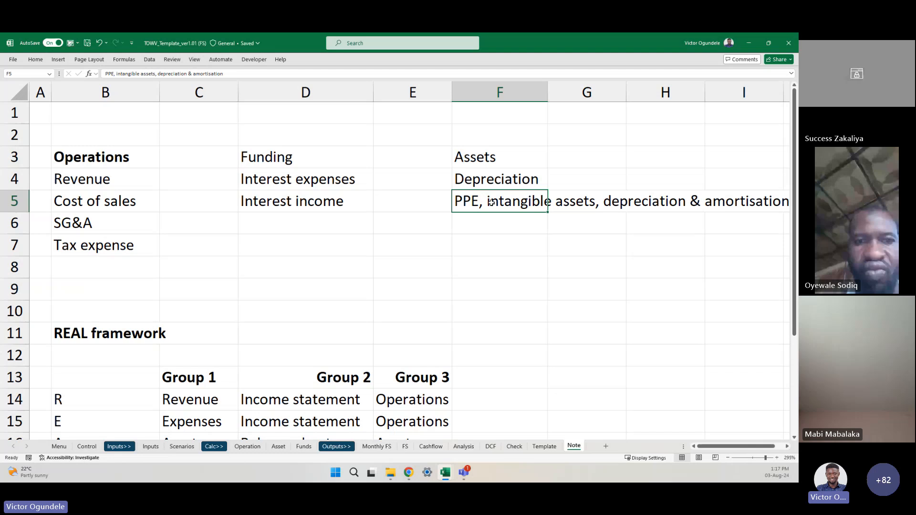
pyautogui.scroll(-1, 491, 202)
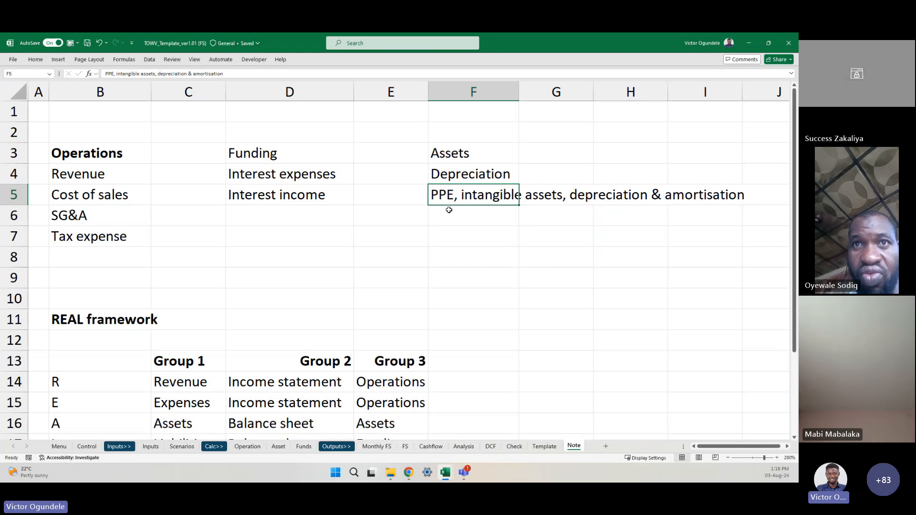
# Examine the Inventories and Trade receivables lines of the forecast balance sheet in the Monthly FS sheet, and return to the Note sheet
pyautogui.click(253, 215)
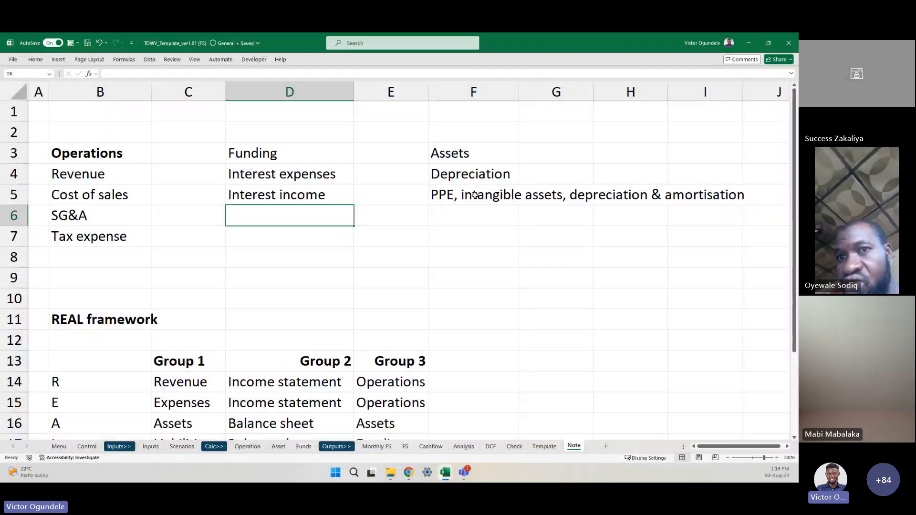
pyautogui.click(376, 446)
pyautogui.scroll(-1, 155, 325)
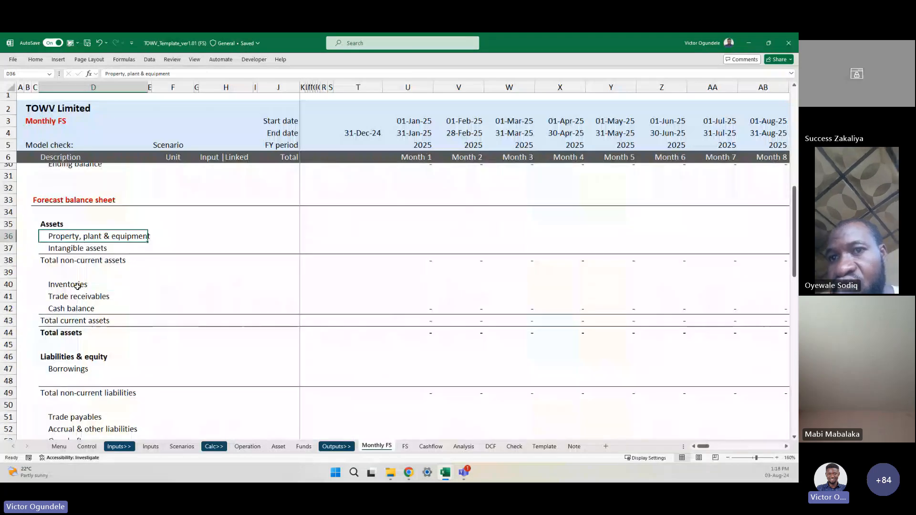
pyautogui.click(76, 283)
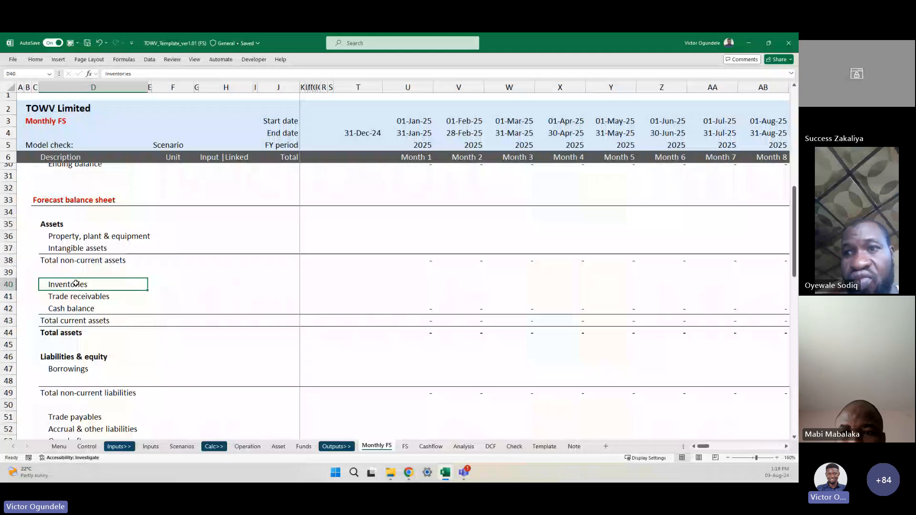
pyautogui.hotkey('shift', 'Down')
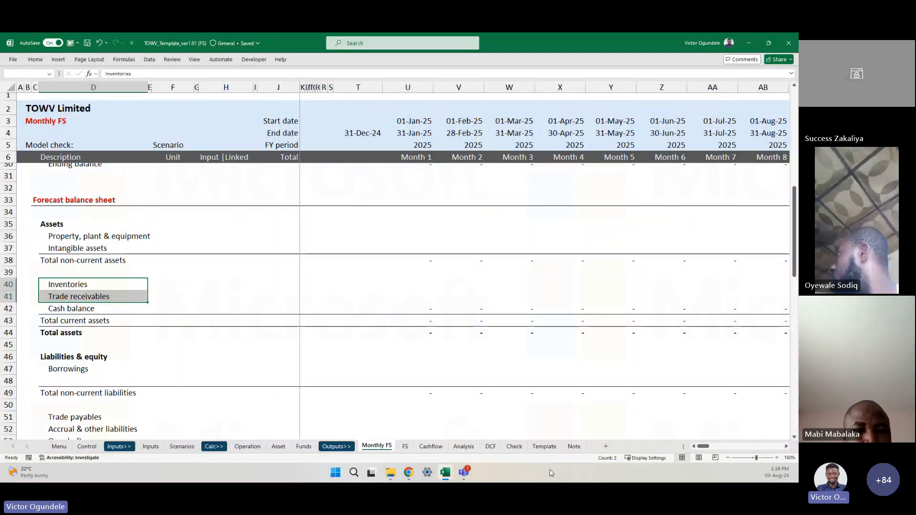
pyautogui.click(574, 447)
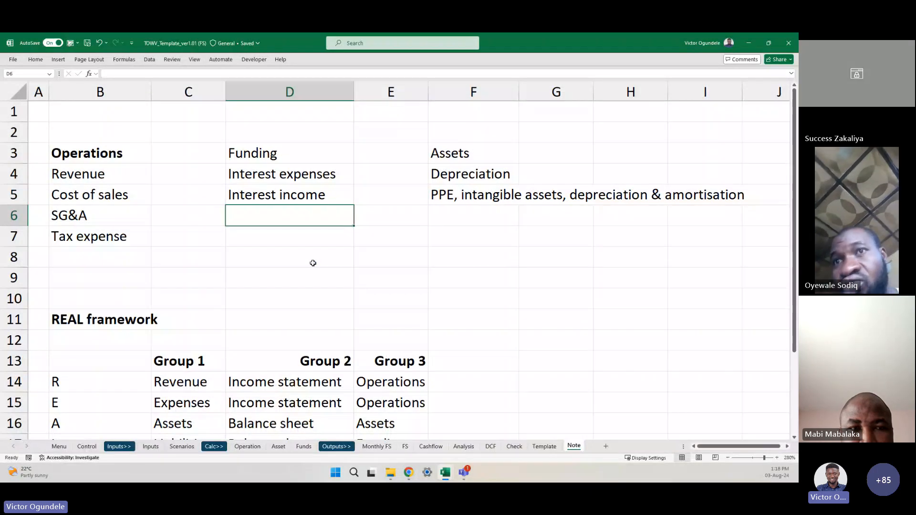
# Insert four blank rows at row 10 of the Note sheet, above the REAL framework section
pyautogui.click(112, 292)
pyautogui.hotkey('shift', 'space')
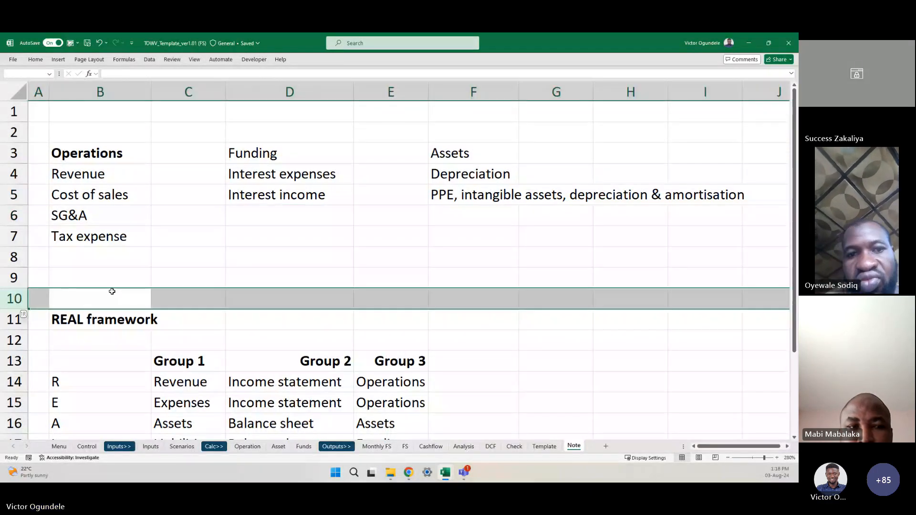
pyautogui.hotkey('shift', 'Down')
pyautogui.hotkey('shift', 'Down')
pyautogui.hotkey('shift', 'Down')
pyautogui.hotkey('ctrl', 'shift', '+')
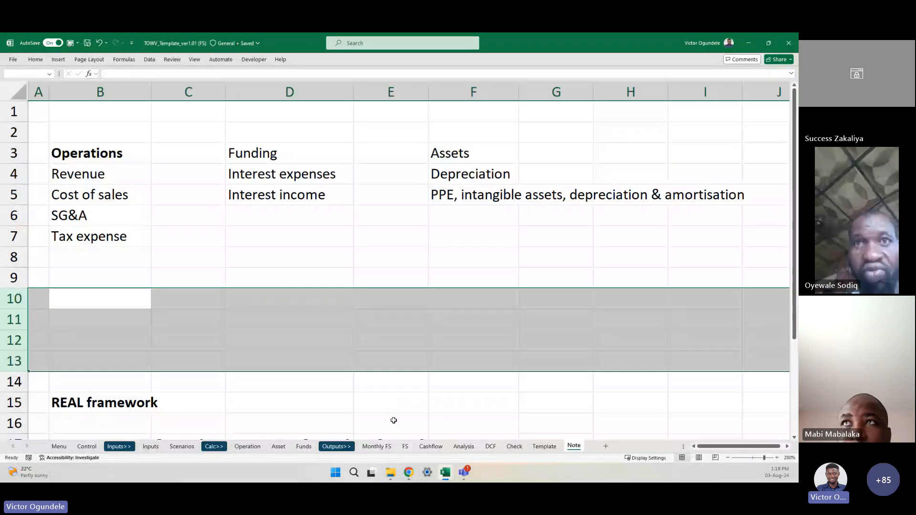
# Add the underlined subheading "Net working capital" in B9 under the Operations items
pyautogui.click(62, 275)
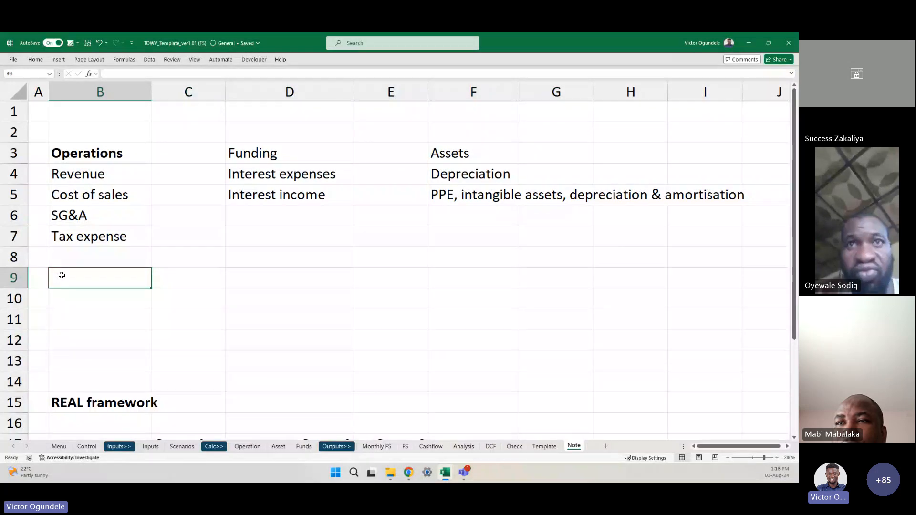
pyautogui.write('Net working capita')
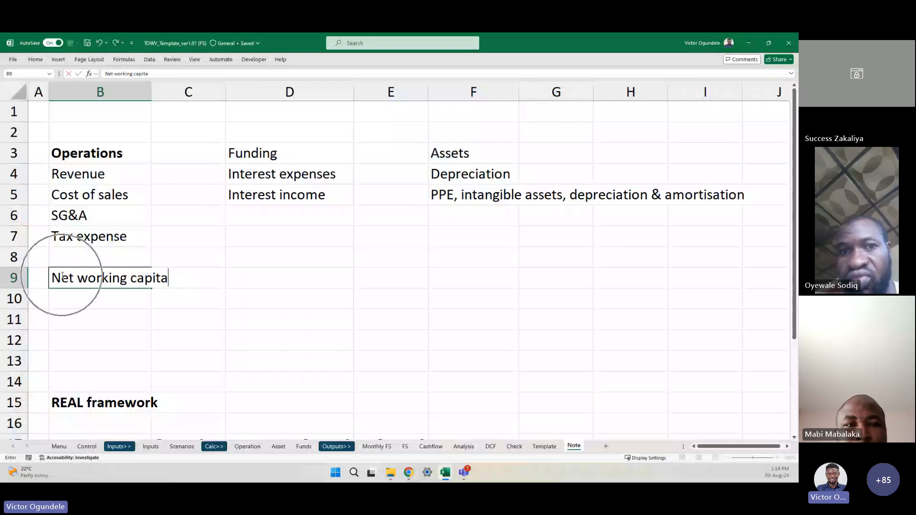
pyautogui.write('l')
pyautogui.hotkey('ctrl', 'Return')
pyautogui.hotkey('ctrl', 'u')
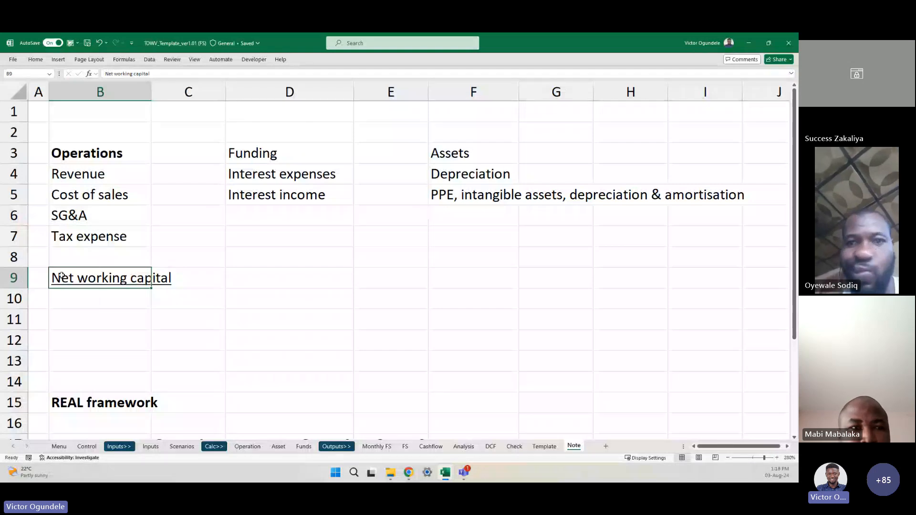
# List "Inventories", "Trade receivables" and "Prepayment" under Net working capital in B10 to B12
pyautogui.press('Down')
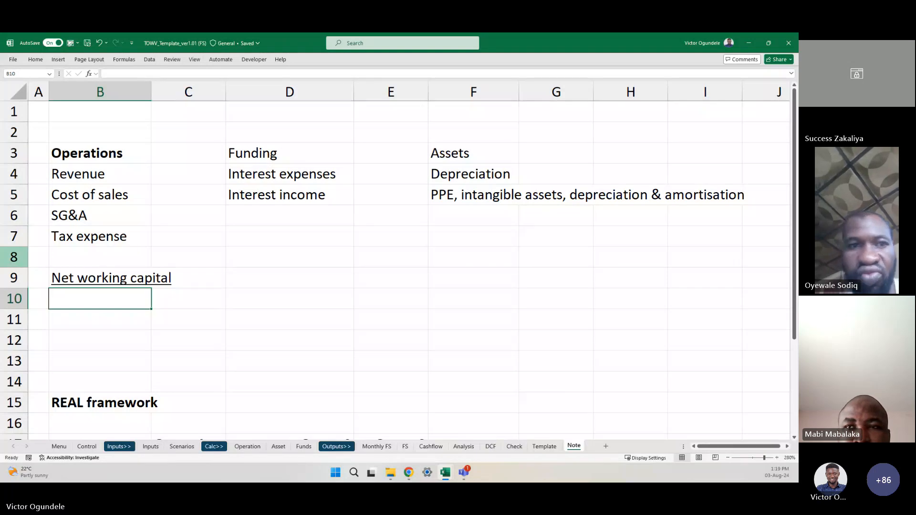
pyautogui.hotkey('alt', 'Tab')
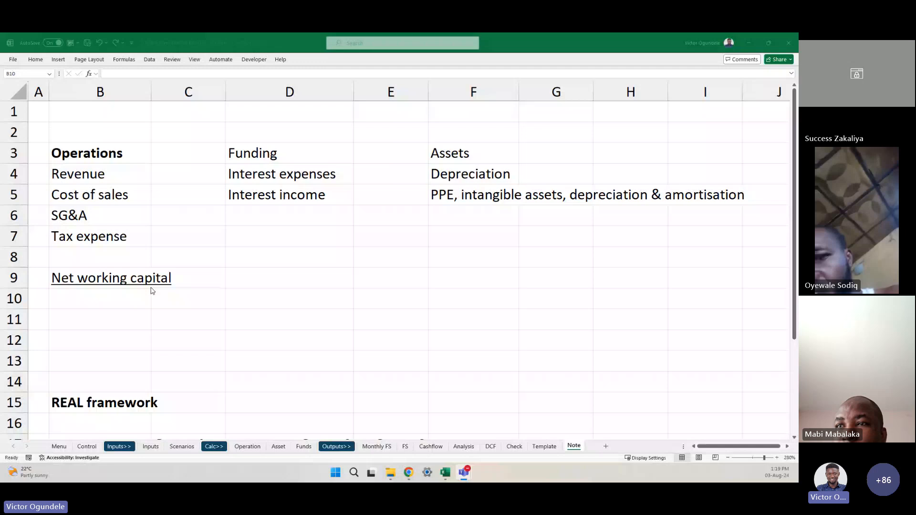
pyautogui.click(76, 303)
pyautogui.write('Inventories')
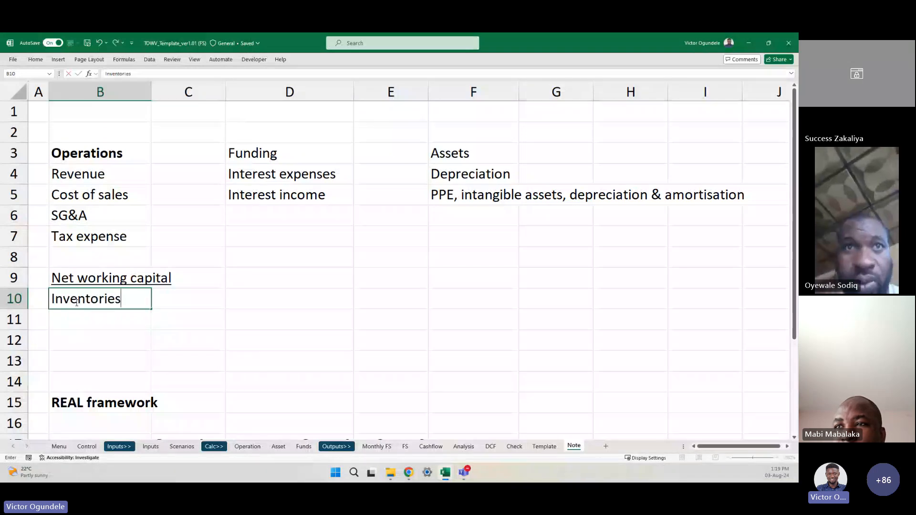
pyautogui.press('Return')
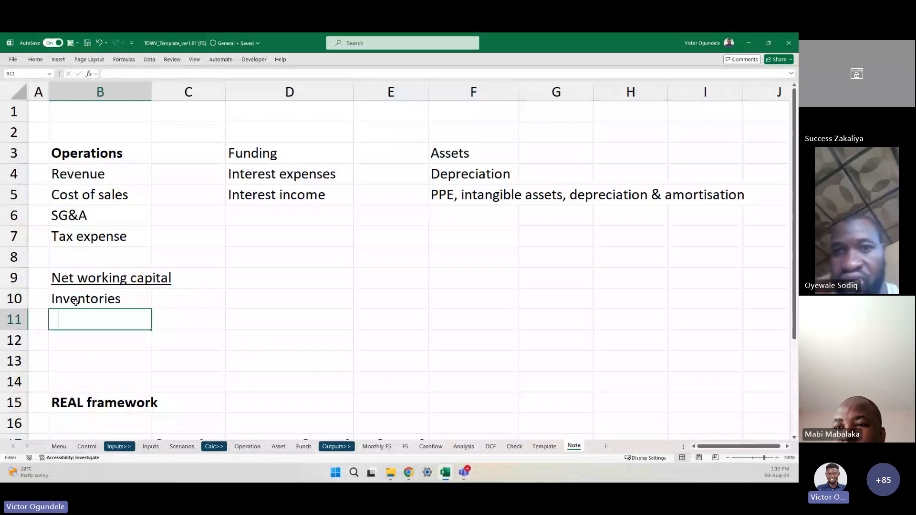
pyautogui.write('Trade receivables')
pyautogui.press('Return')
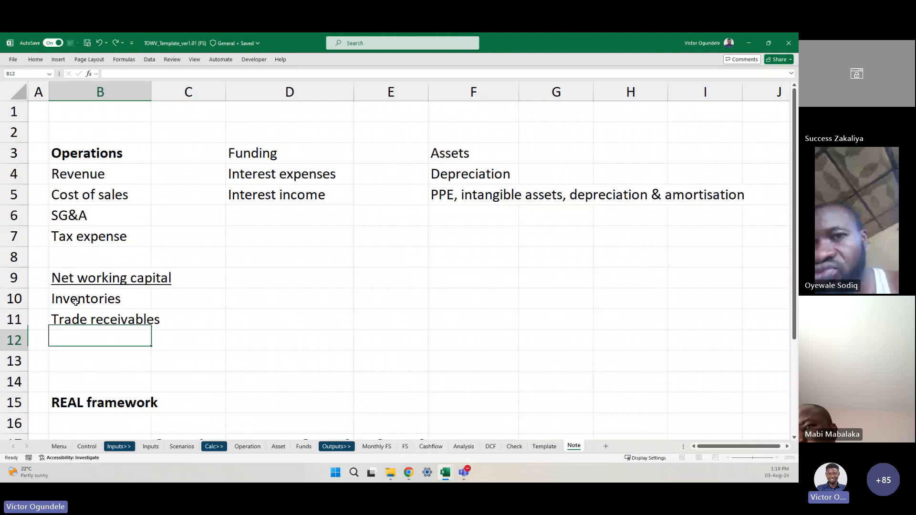
pyautogui.write('Prepaymen')
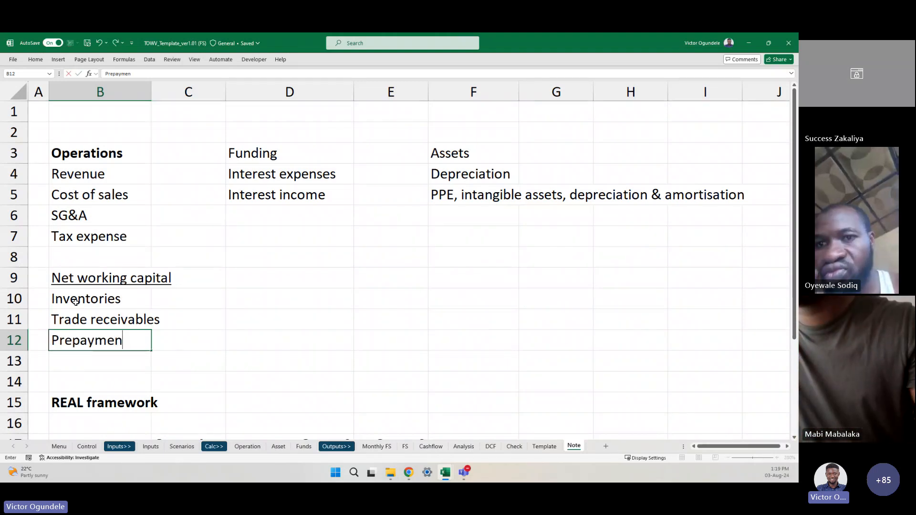
pyautogui.write('t')
pyautogui.press('Return')
pyautogui.click(245, 343)
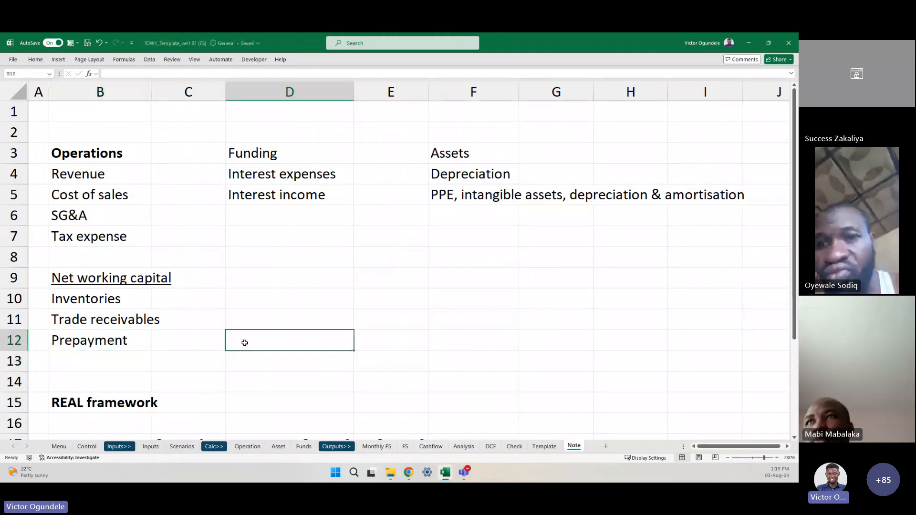
pyautogui.press('Up')
pyautogui.press('Up')
pyautogui.press('Up')
pyautogui.press('Left')
pyautogui.press('Left')
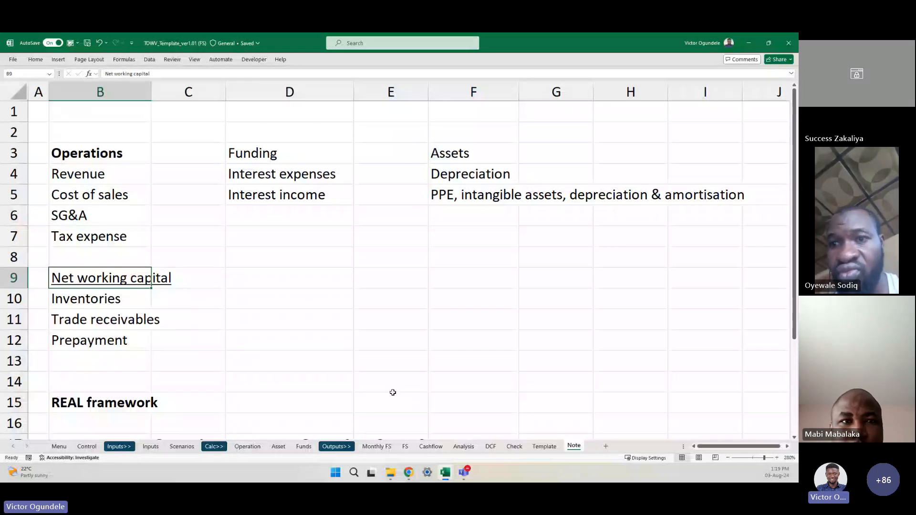
pyautogui.click(107, 340)
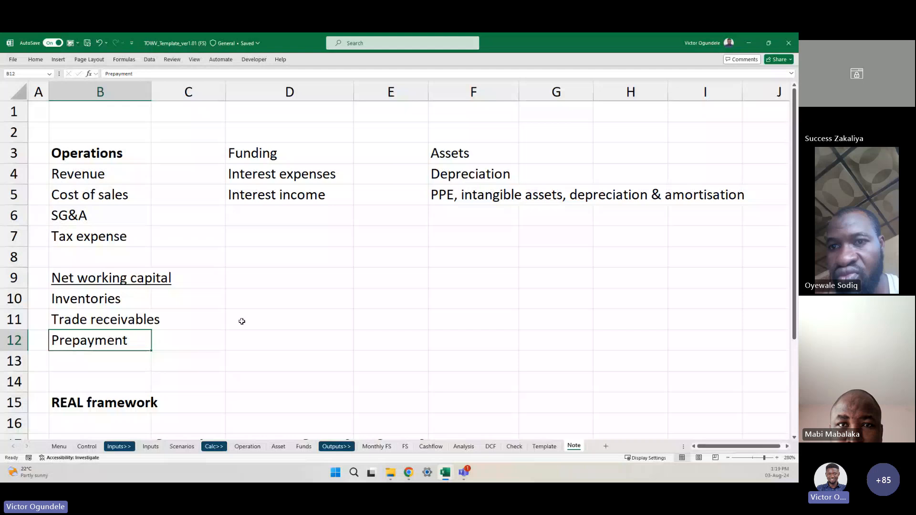
# Check the Borrowings line of the forecast balance sheet in Monthly FS and add "Borrowings" under Funding in D6 of the Note sheet
pyautogui.click(377, 446)
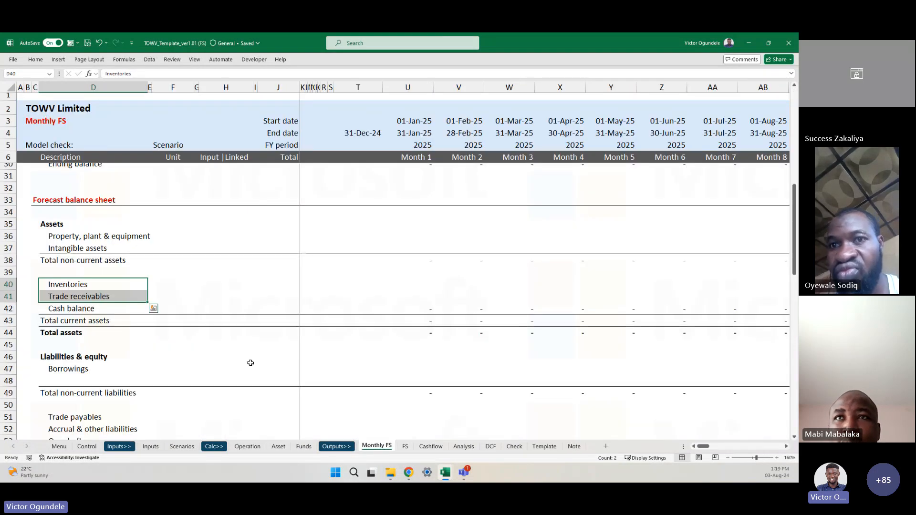
pyautogui.scroll(-2, 76, 325)
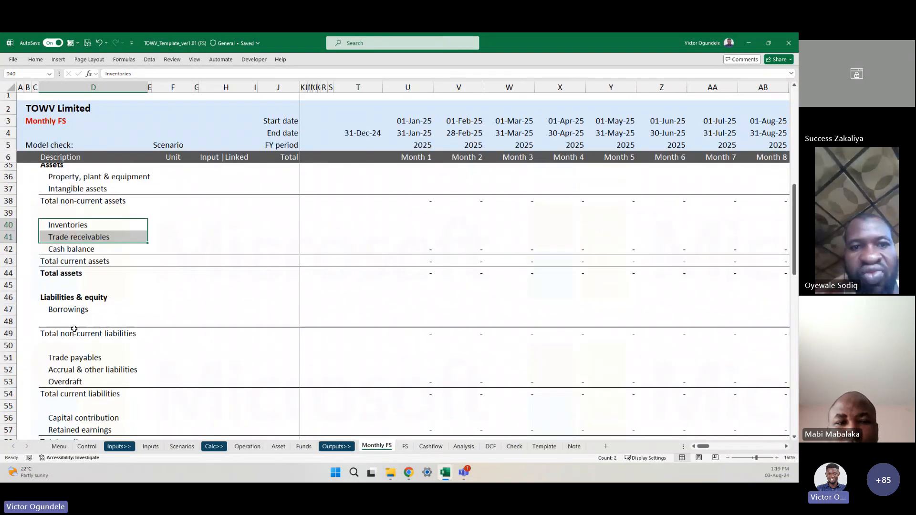
pyautogui.click(75, 304)
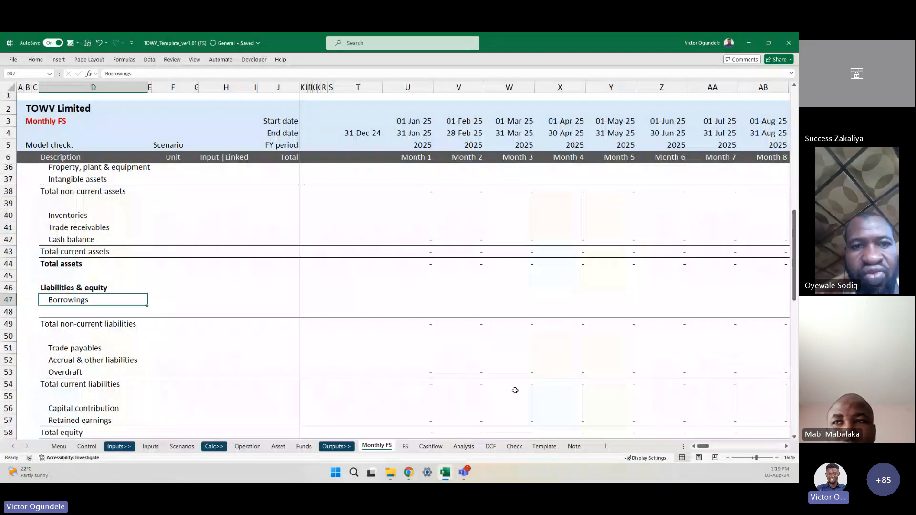
pyautogui.click(574, 446)
pyautogui.click(274, 217)
pyautogui.write('Boww')
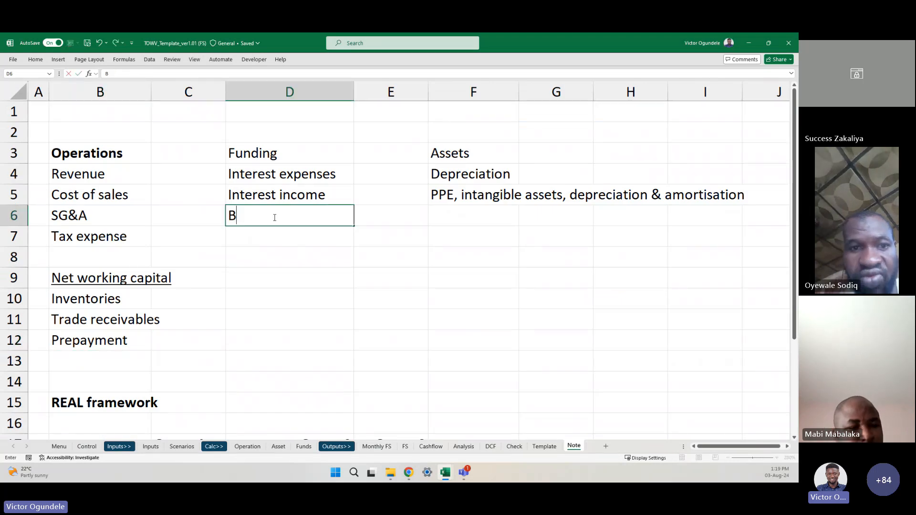
pyautogui.press('BackSpace')
pyautogui.press('BackSpace')
pyautogui.write('rrowings')
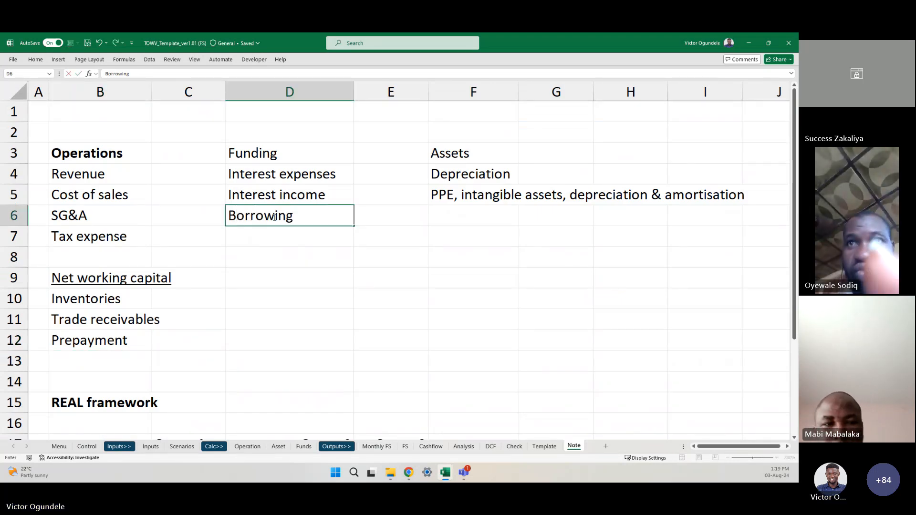
pyautogui.press('Return')
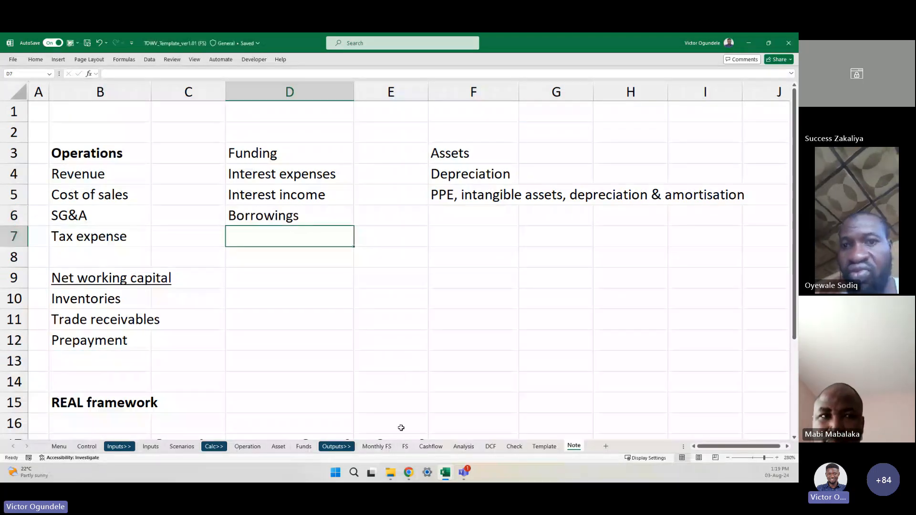
# Copy "Trade payables" and "Accrual & other liabilities" from the Monthly FS balance sheet and paste them as values into B13:B14 of the Note sheet
pyautogui.click(378, 447)
pyautogui.scroll(-3, 196, 352)
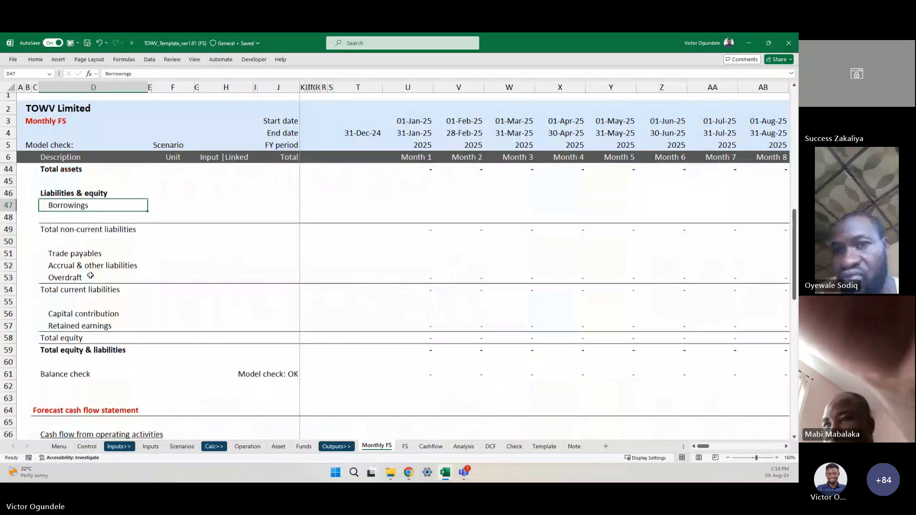
pyautogui.moveTo(75, 248); pyautogui.dragTo(75, 258)
pyautogui.hotkey('ctrl', 'c')
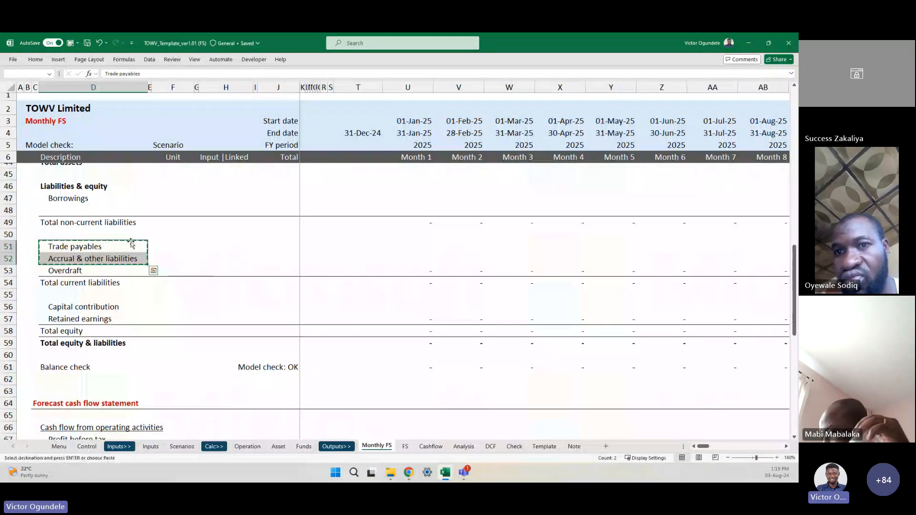
pyautogui.click(574, 446)
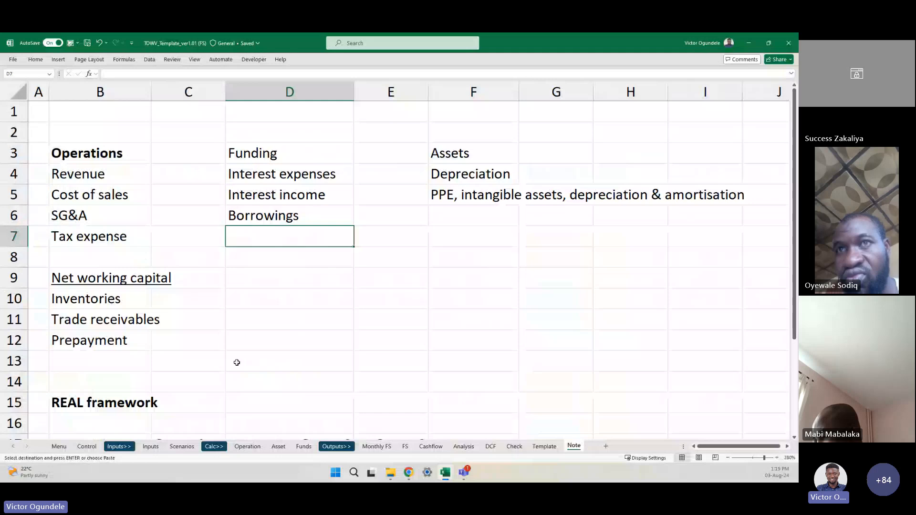
pyautogui.click(85, 362)
pyautogui.hotkey('ctrl', 'alt', 'v')
pyautogui.press('v')
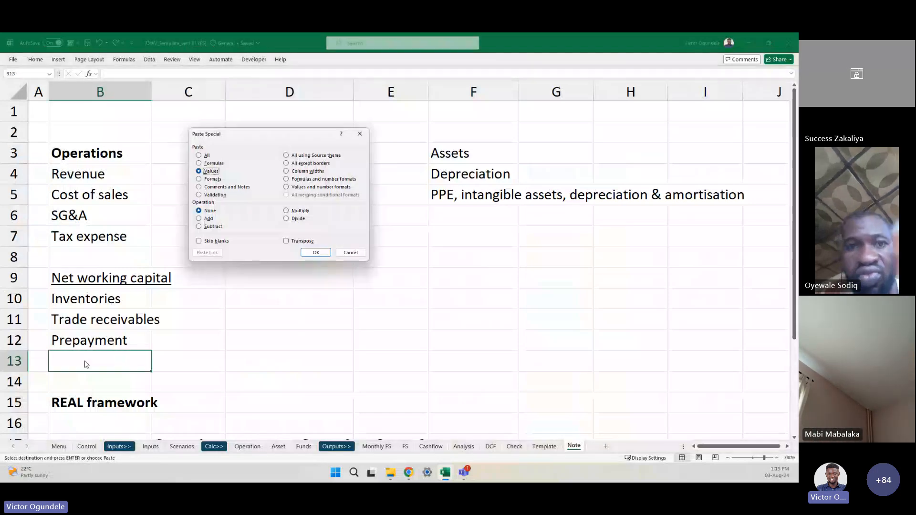
pyautogui.press('Return')
# Insert two blank rows at row 15 of the Note sheet, above the REAL framework section
pyautogui.press('Down')
pyautogui.press('Down')
pyautogui.press('Down')
pyautogui.press('Up')
pyautogui.hotkey('shift', 'space')
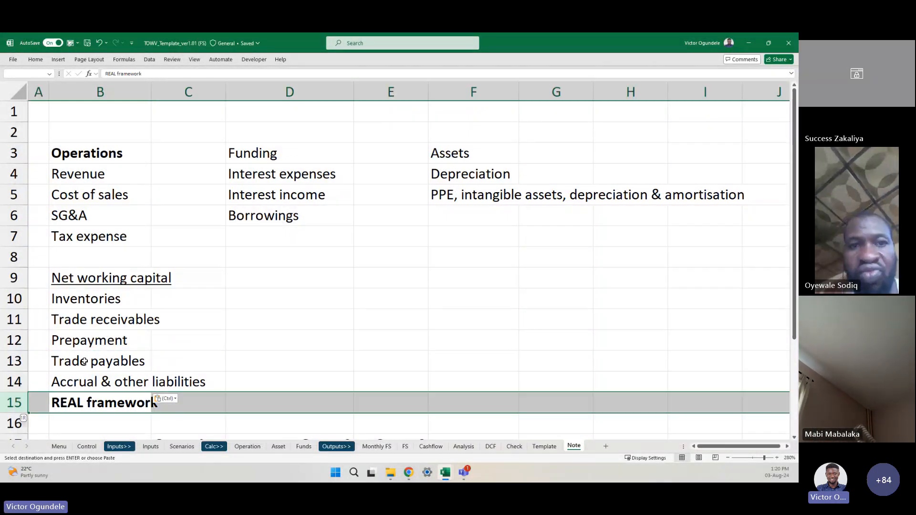
pyautogui.hotkey('ctrl', 'shift', '+')
pyautogui.hotkey('ctrl', 'shift', '+')
pyautogui.click(319, 307)
pyautogui.keyDown('ctrl'); pyautogui.scroll(-1, 319, 311); pyautogui.keyUp('ctrl')
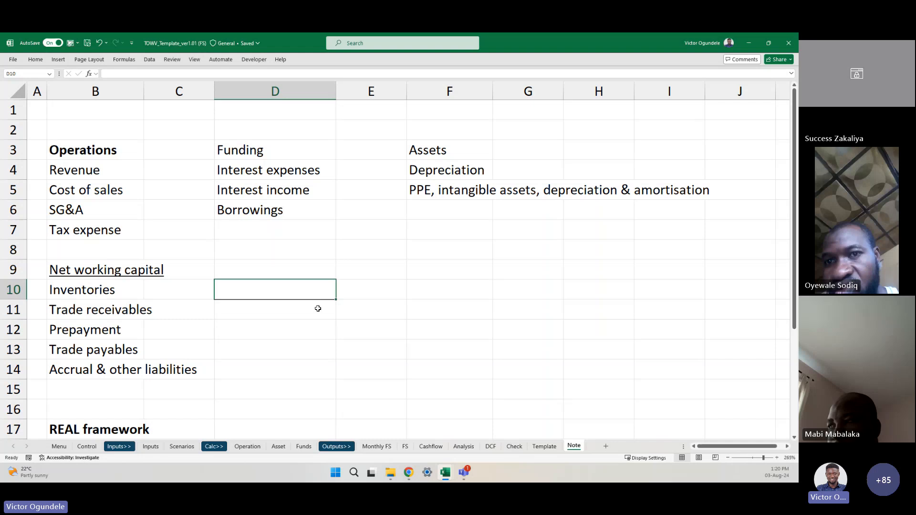
# Check the Overdraft line in Monthly FS and enter "Overdraft, Revolver" under Funding in D7 of the Note sheet
pyautogui.click(377, 446)
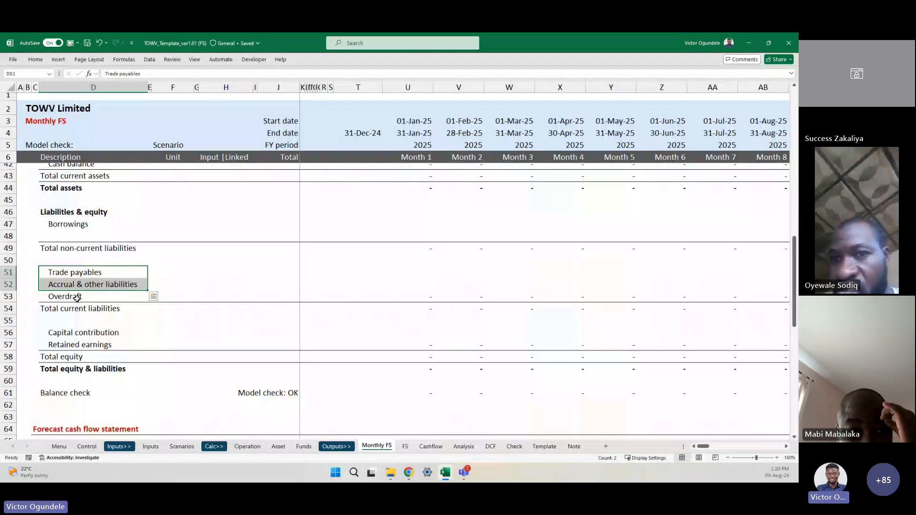
pyautogui.click(571, 448)
pyautogui.click(250, 228)
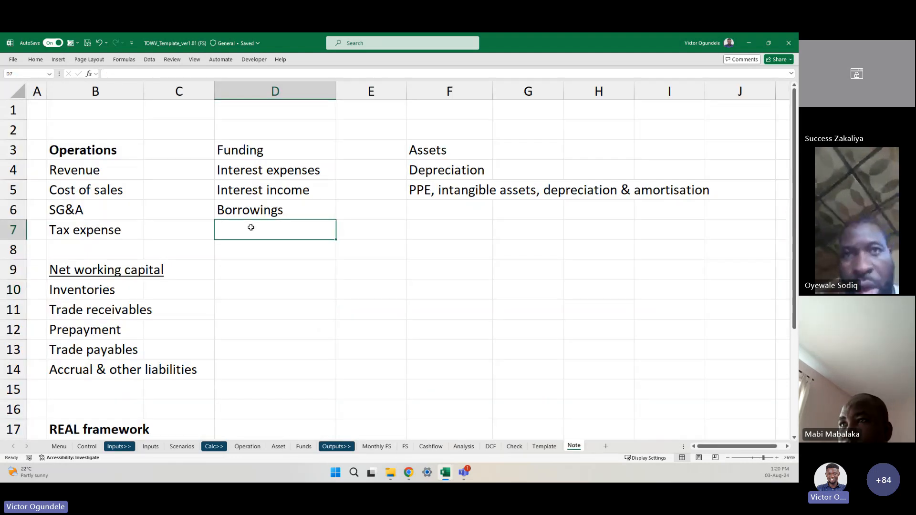
pyautogui.write('Overdraft')
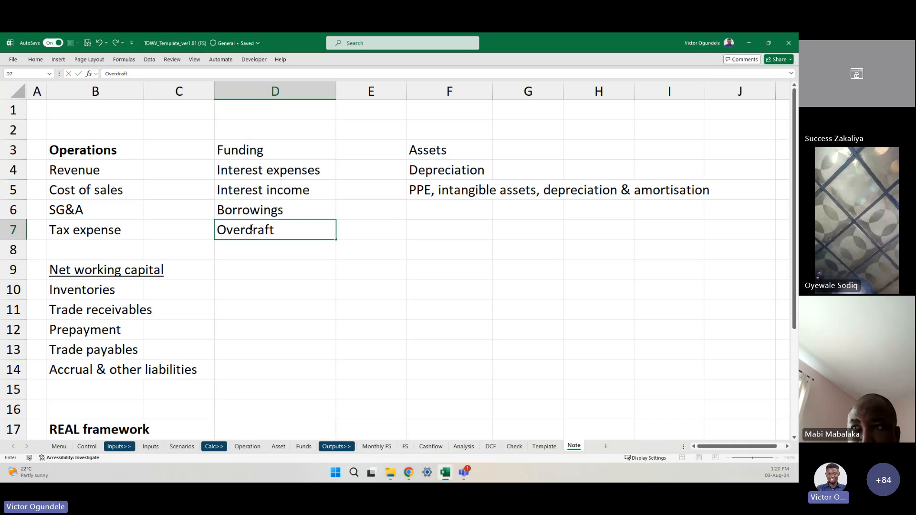
pyautogui.write(', Revolver')
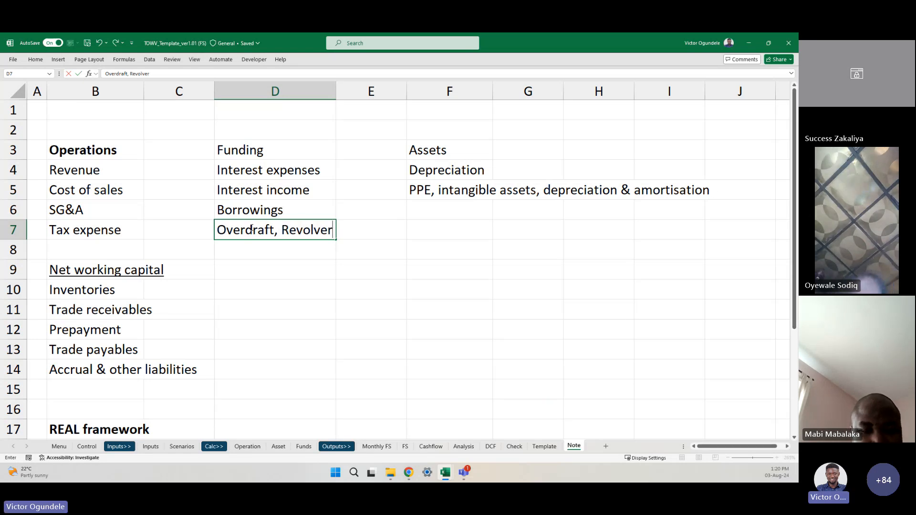
pyautogui.press('Return')
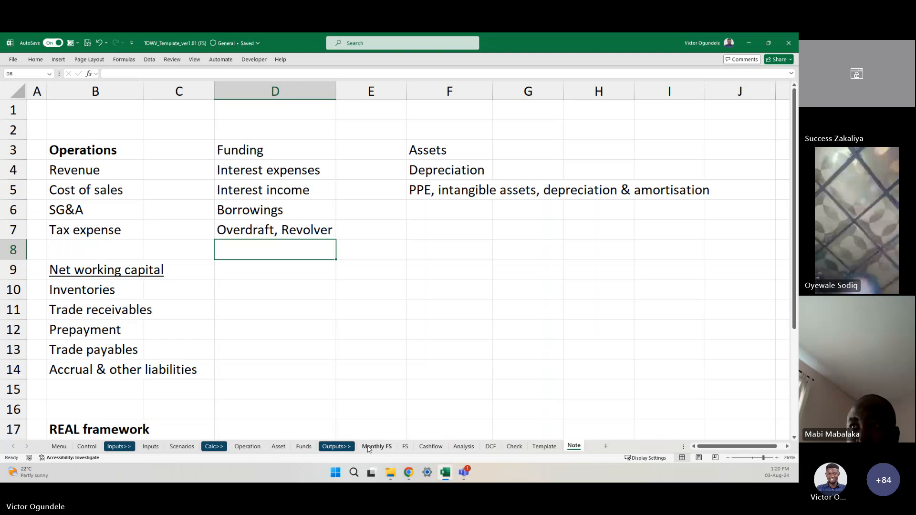
# Check the equity lines in Monthly FS and enter "Capital contribution" under Funding in D8 of the Note sheet
pyautogui.click(376, 446)
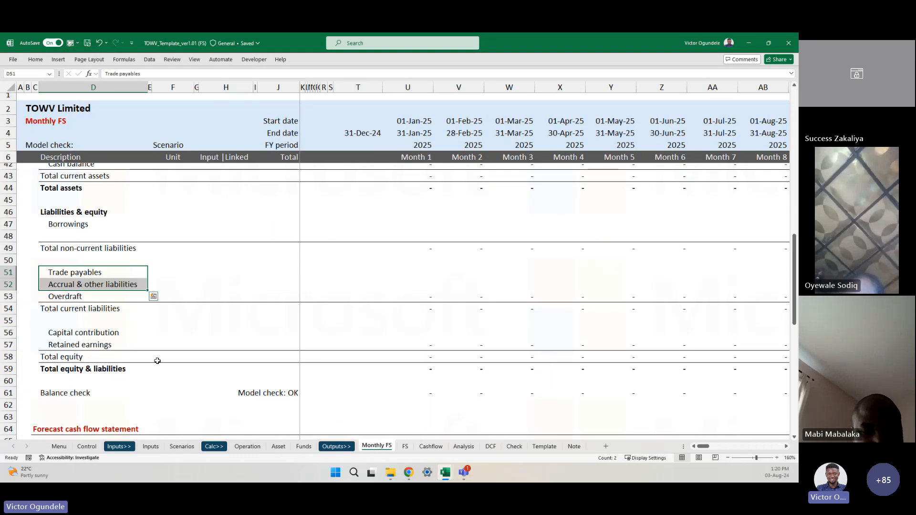
pyautogui.click(143, 333)
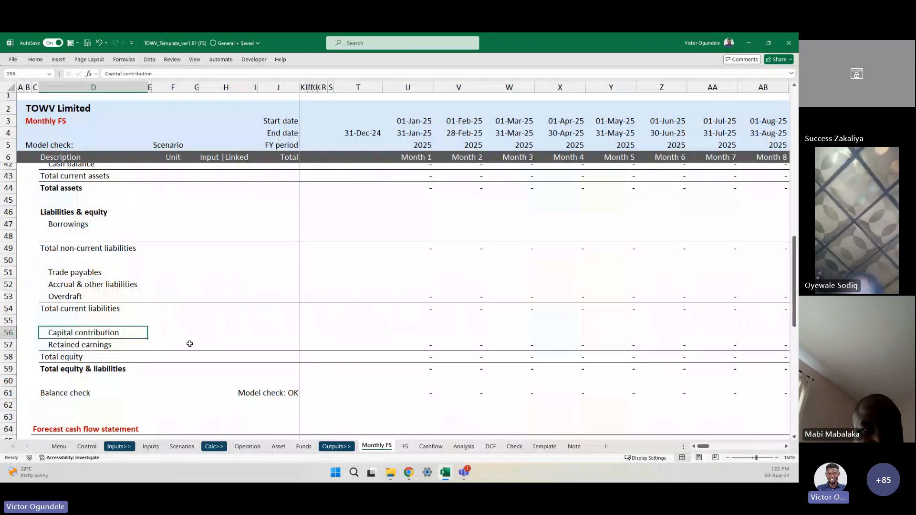
pyautogui.click(572, 447)
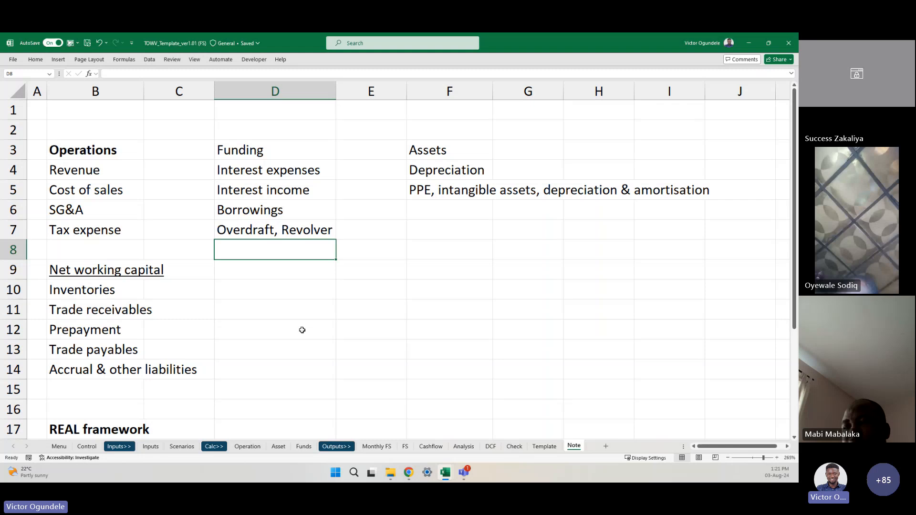
pyautogui.write('Cap')
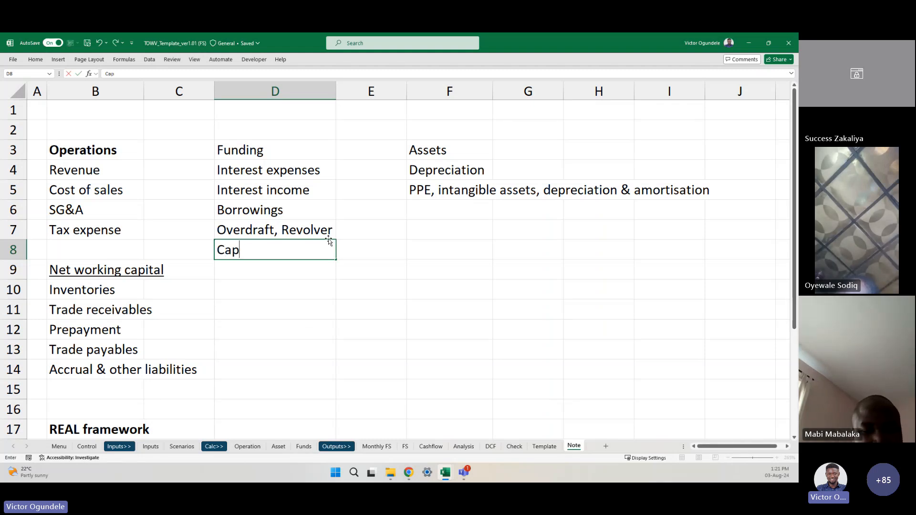
pyautogui.write('ital contri')
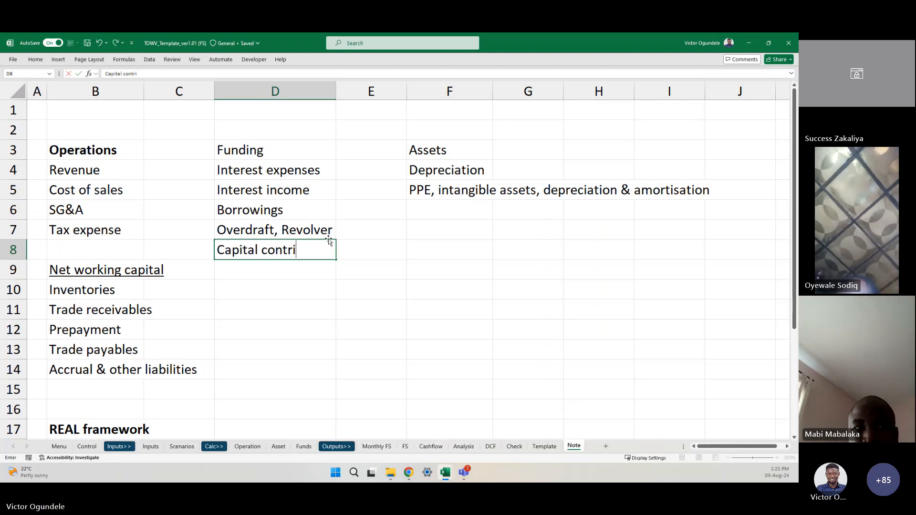
pyautogui.write('bution')
pyautogui.press('BackSpace')
pyautogui.write('on')
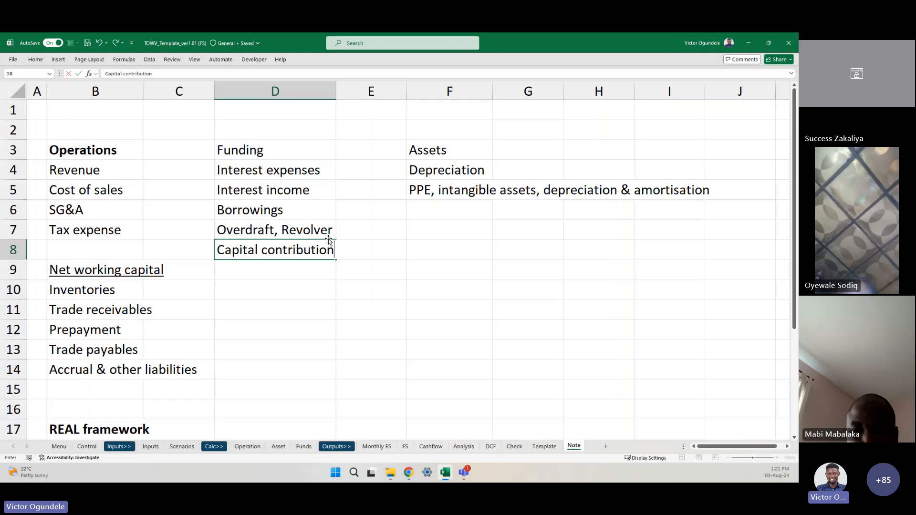
pyautogui.press('Return')
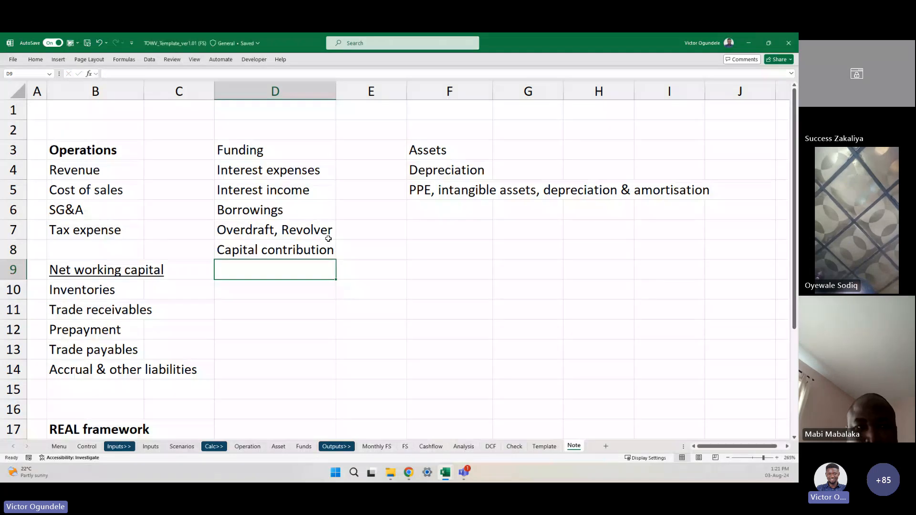
# Add "Dividends" in D9 as the next Funding item
pyautogui.write('Divide')
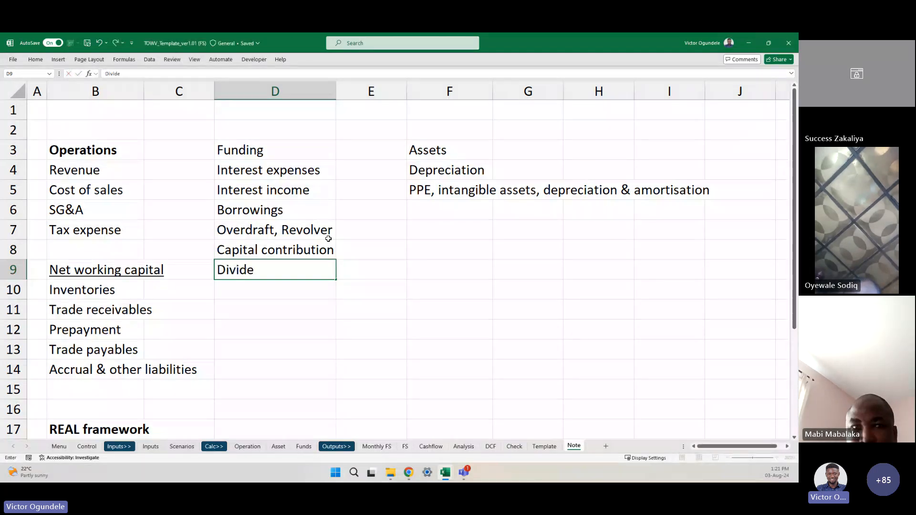
pyautogui.write('nds')
pyautogui.press('Return')
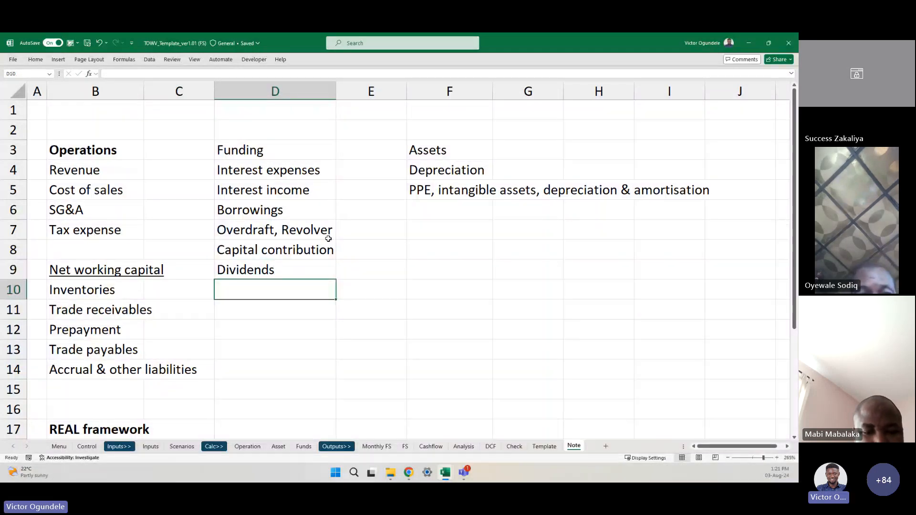
# Make the Funding heading in D3 and the Assets heading in F3 bold
pyautogui.press('Up')
pyautogui.press('Up')
pyautogui.press('Up')
pyautogui.press('Up')
pyautogui.press('Up')
pyautogui.press('Up')
pyautogui.press('Up')
pyautogui.hotkey('ctrl', 'b')
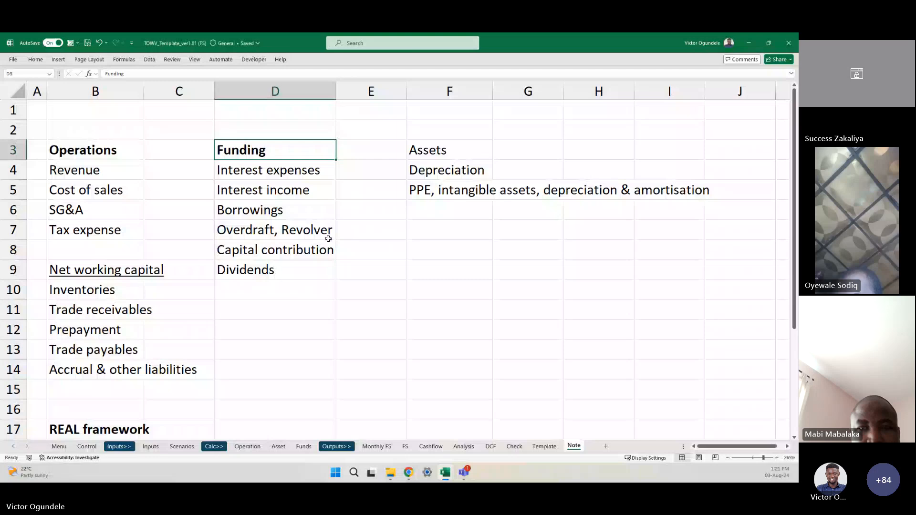
pyautogui.press('Right')
pyautogui.press('Right')
pyautogui.hotkey('ctrl', 'b')
# Apply a top and double bottom border to the heading row B3:F3
pyautogui.press('Left')
pyautogui.press('Left')
pyautogui.press('Left')
pyautogui.press('Left')
pyautogui.hotkey('shift', 'Right')
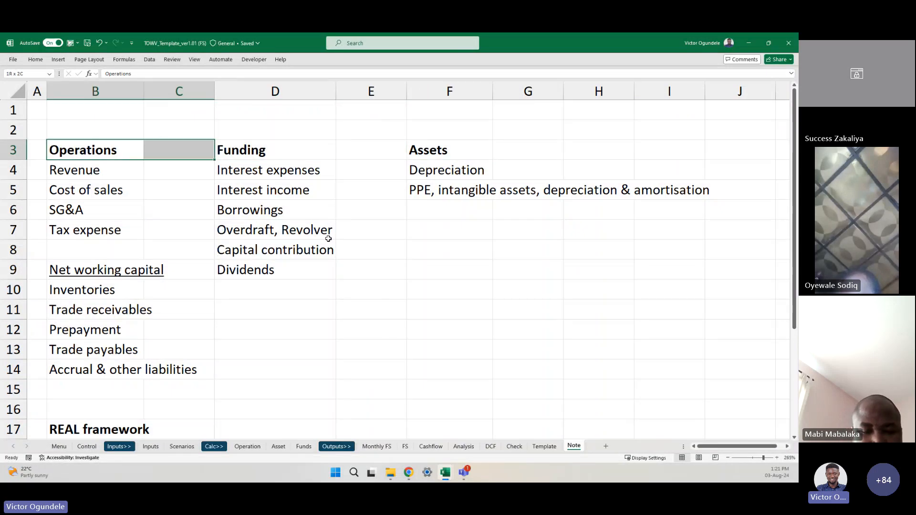
pyautogui.hotkey('shift', 'Right')
pyautogui.hotkey('shift', 'Right')
pyautogui.hotkey('shift', 'Right')
pyautogui.hotkey('alt', 'h')
pyautogui.press('b')
pyautogui.press('u')
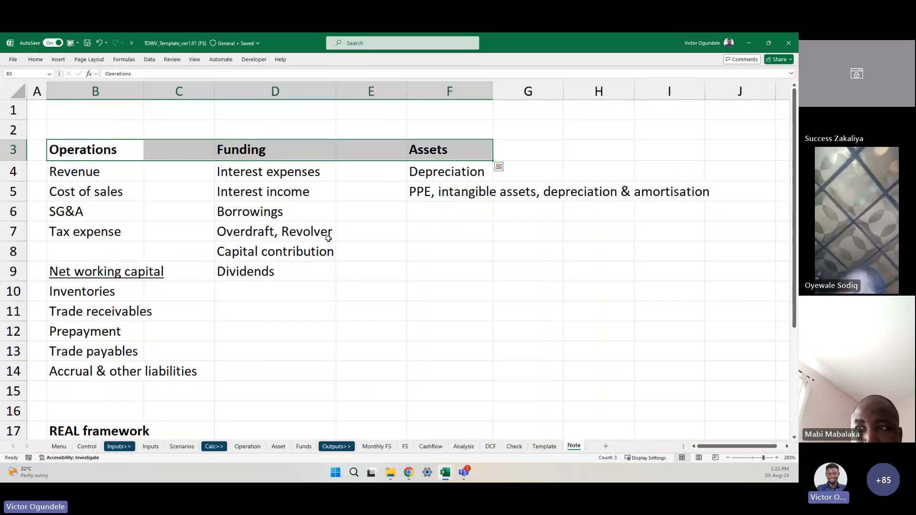
pyautogui.press('Left')
pyautogui.press('Right')
pyautogui.press('Right')
pyautogui.press('Left')
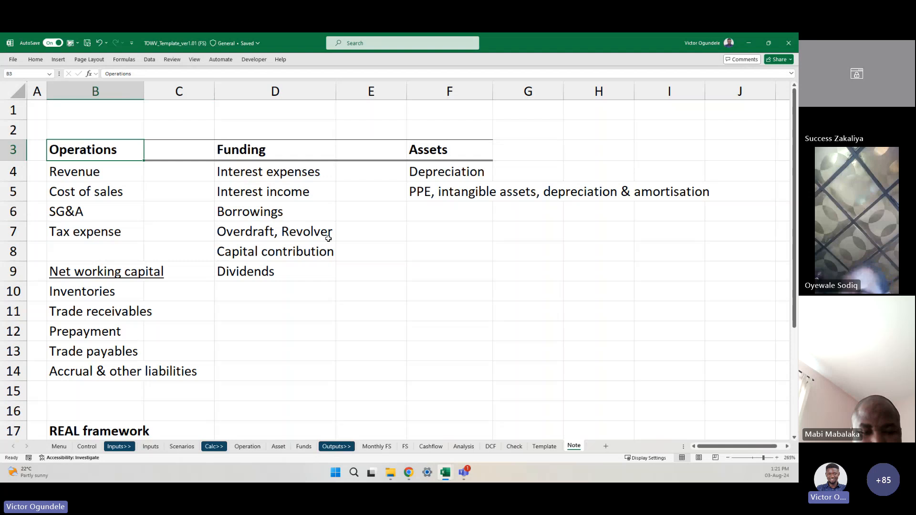
pyautogui.press('Down')
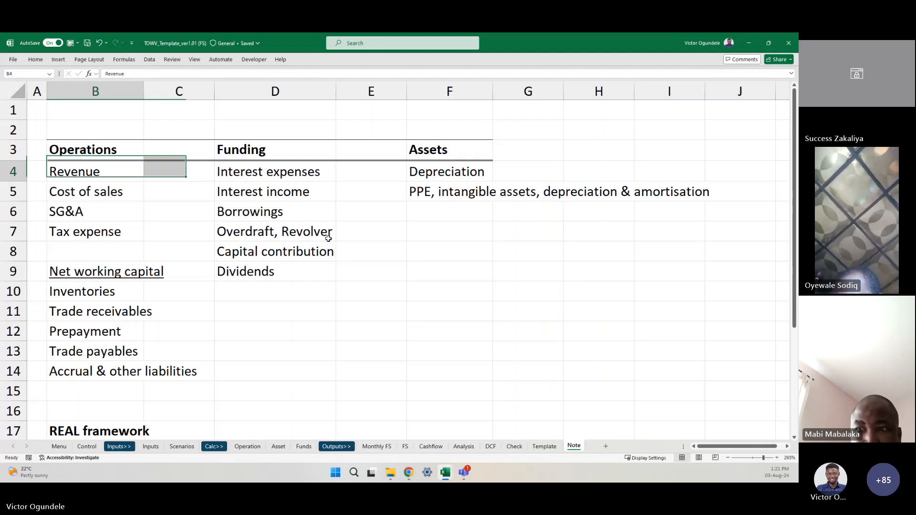
pyautogui.press('Down')
pyautogui.press('Down')
pyautogui.press('Down')
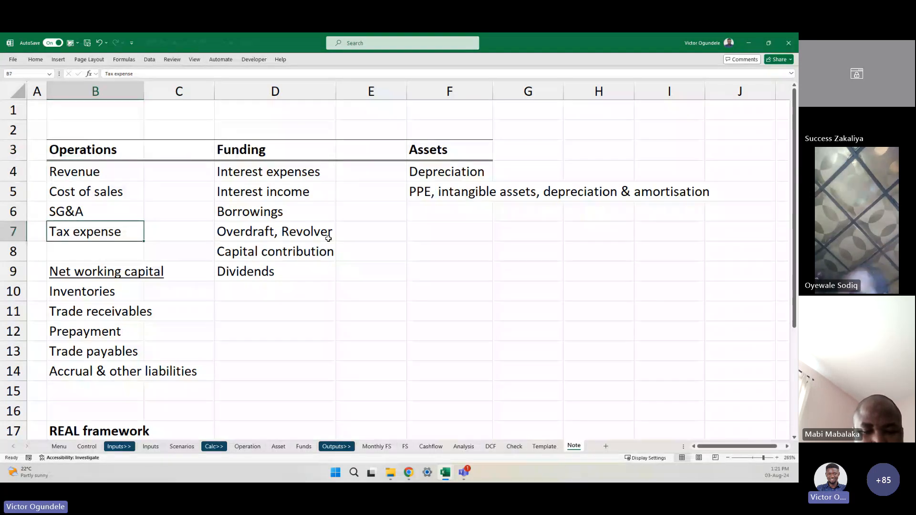
pyautogui.press('Down')
pyautogui.press('Down')
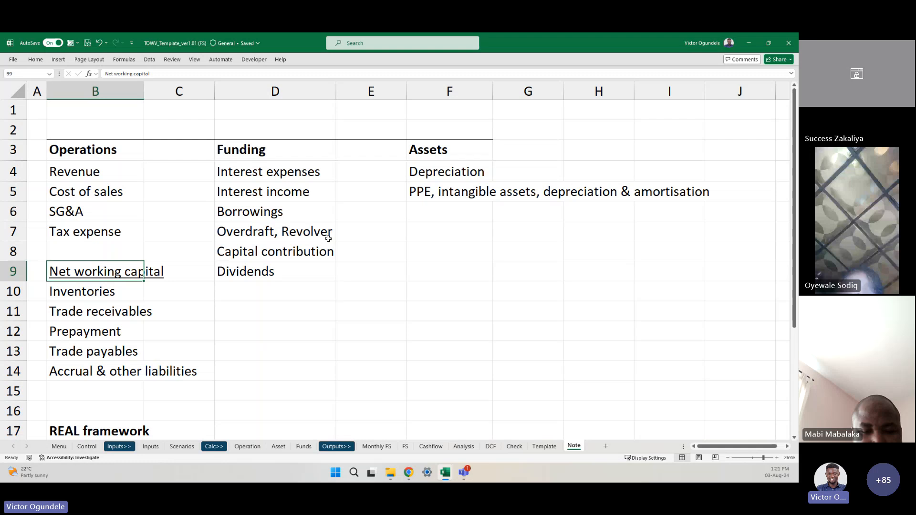
# Remove the borders from the Operations and Funding headings in B3:D3
pyautogui.press('Up')
pyautogui.press('Up')
pyautogui.press('Up')
pyautogui.press('Up')
pyautogui.press('Up')
pyautogui.press('Up')
pyautogui.hotkey('shift', 'Right')
pyautogui.hotkey('shift', 'Right')
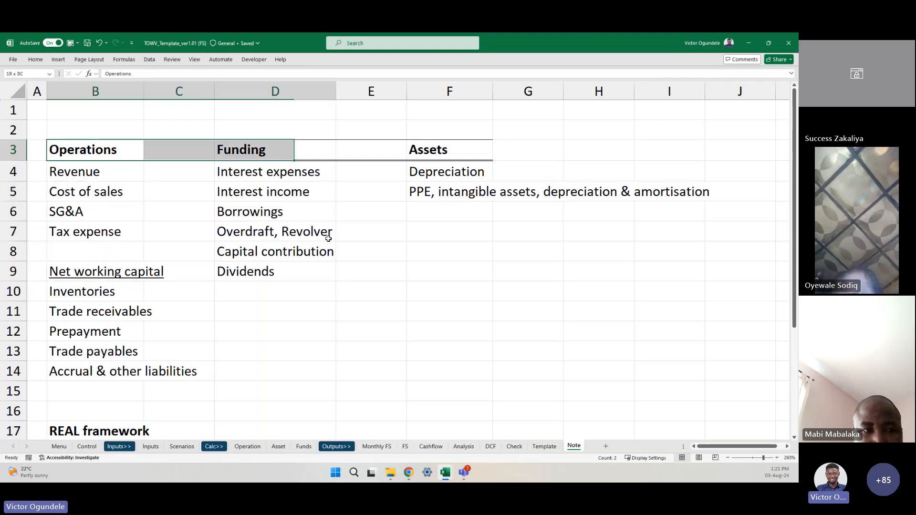
pyautogui.hotkey('alt', 'h')
pyautogui.press('b')
pyautogui.press('Escape')
pyautogui.press('Escape')
pyautogui.hotkey('shift', 'Left')
pyautogui.hotkey('shift', 'Left')
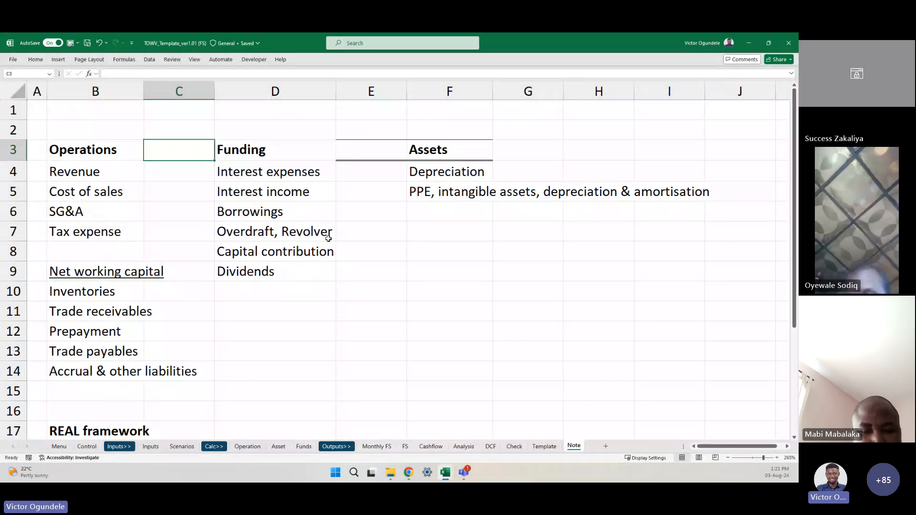
# Replace the borders on the heading row B3:F3 with a single bottom border
pyautogui.hotkey('shift', 'Right')
pyautogui.hotkey('shift', 'Right')
pyautogui.hotkey('shift', 'Right')
pyautogui.hotkey('shift', 'Right')
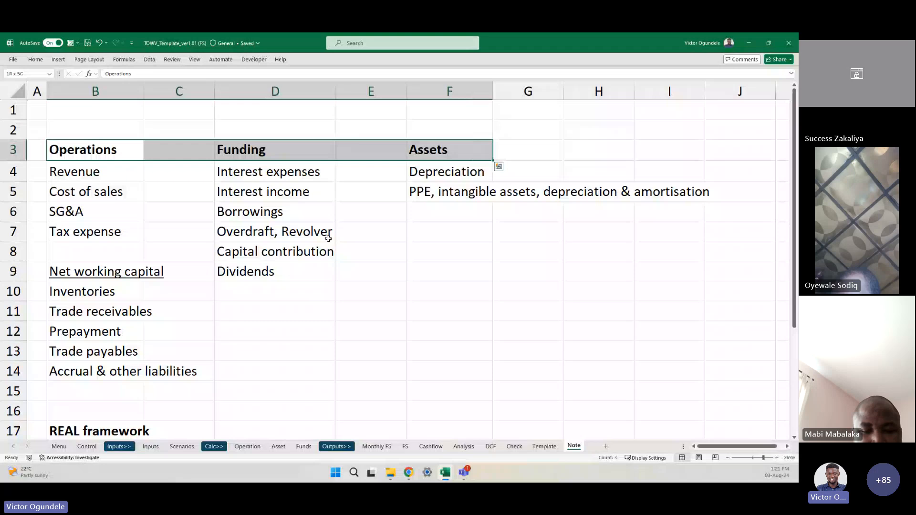
pyautogui.hotkey('alt', 'h')
pyautogui.press('b')
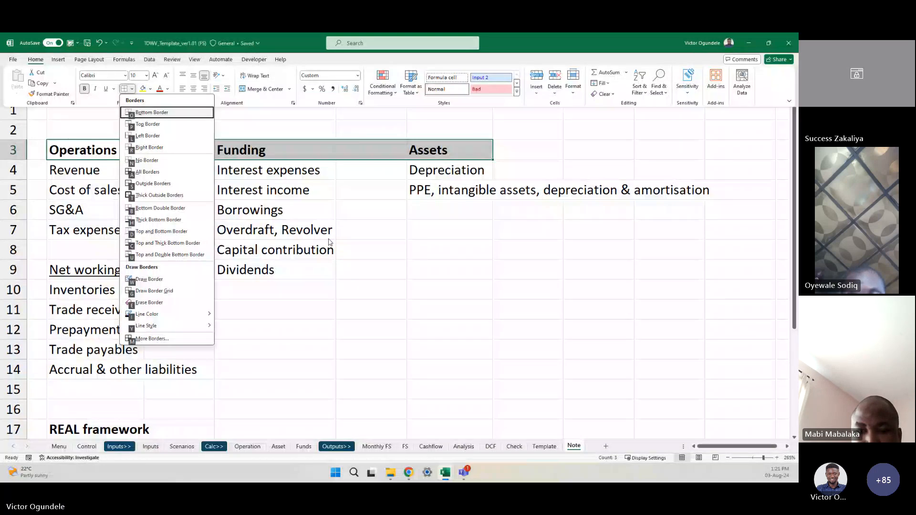
pyautogui.press('o')
pyautogui.press('Down')
pyautogui.press('Down')
pyautogui.press('Down')
pyautogui.press('Down')
pyautogui.press('Down')
pyautogui.press('Down')
pyautogui.press('Down')
pyautogui.press('Down')
pyautogui.press('Down')
pyautogui.press('Down')
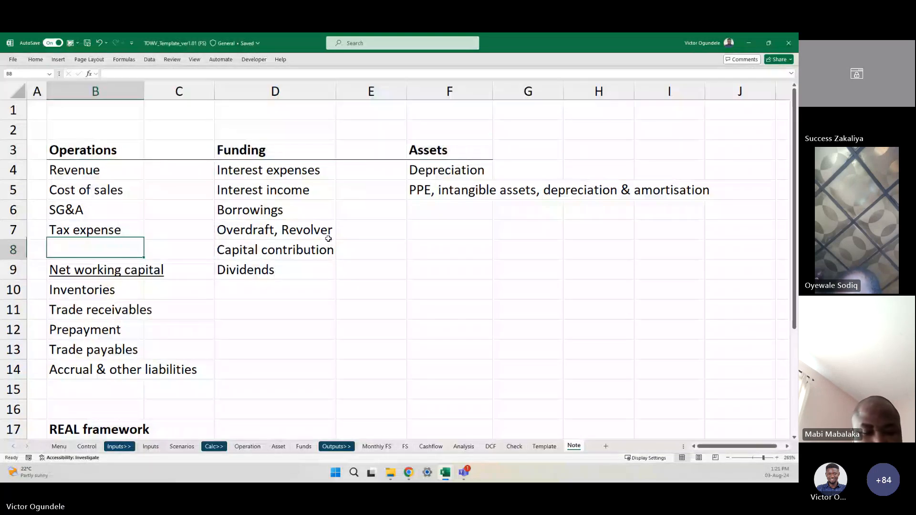
pyautogui.keyDown('ctrl'); pyautogui.scroll(-3, 328, 238); pyautogui.keyUp('ctrl')
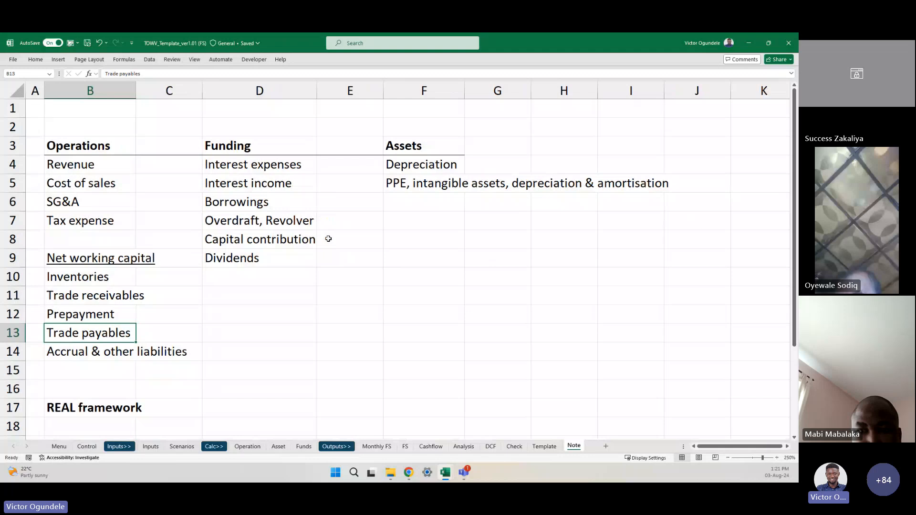
pyautogui.keyDown('ctrl'); pyautogui.scroll(3, 329, 238); pyautogui.keyUp('ctrl')
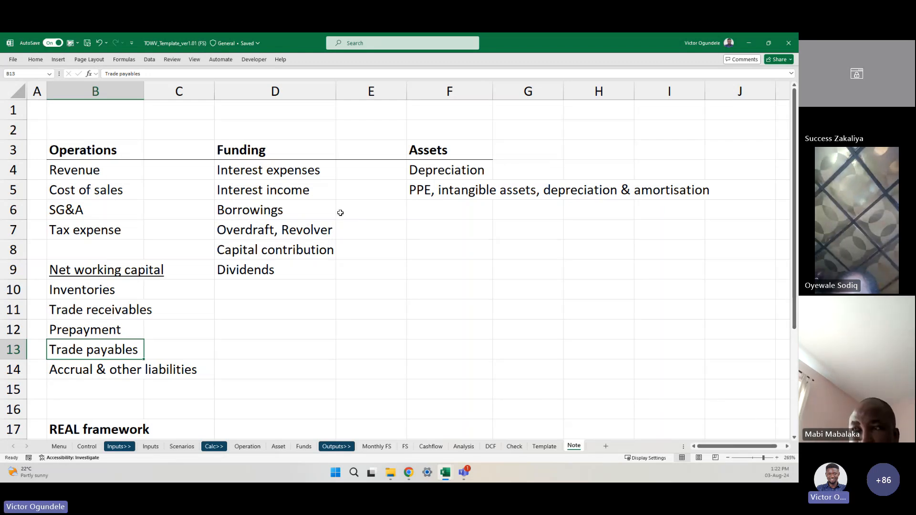
# Enter the title "3 segmentation of a business" in A2 and make it bold
pyautogui.click(34, 130)
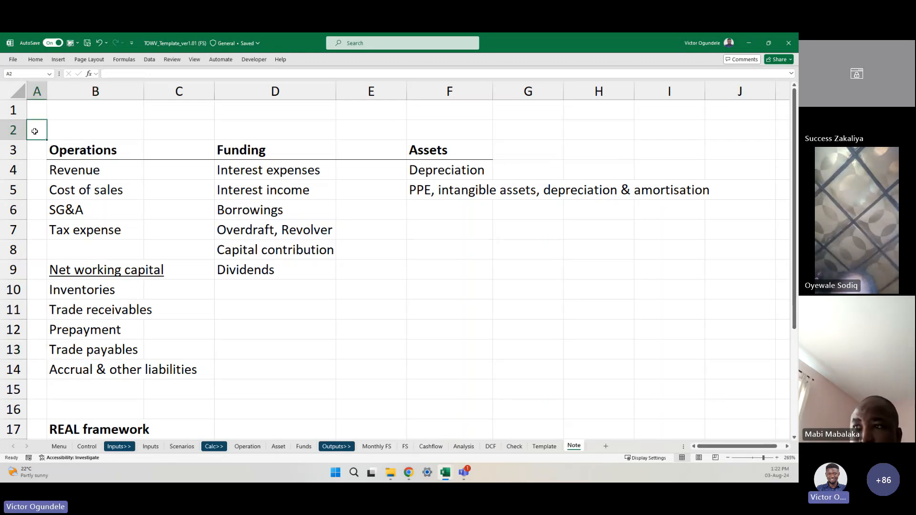
pyautogui.write('3 seg')
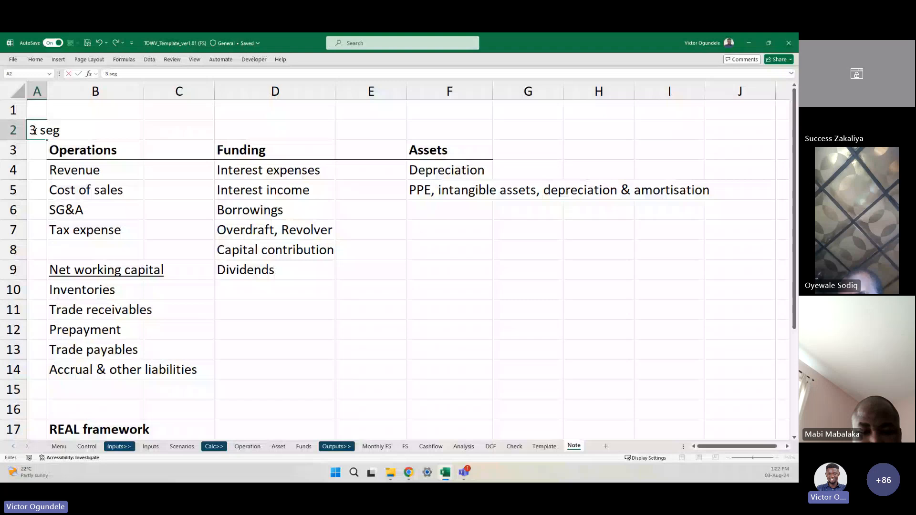
pyautogui.write('mentation')
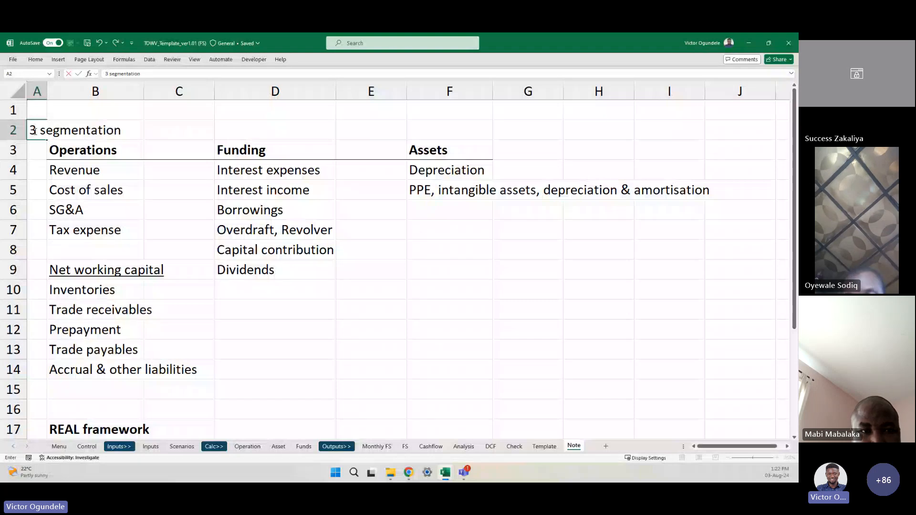
pyautogui.write(' of a busi')
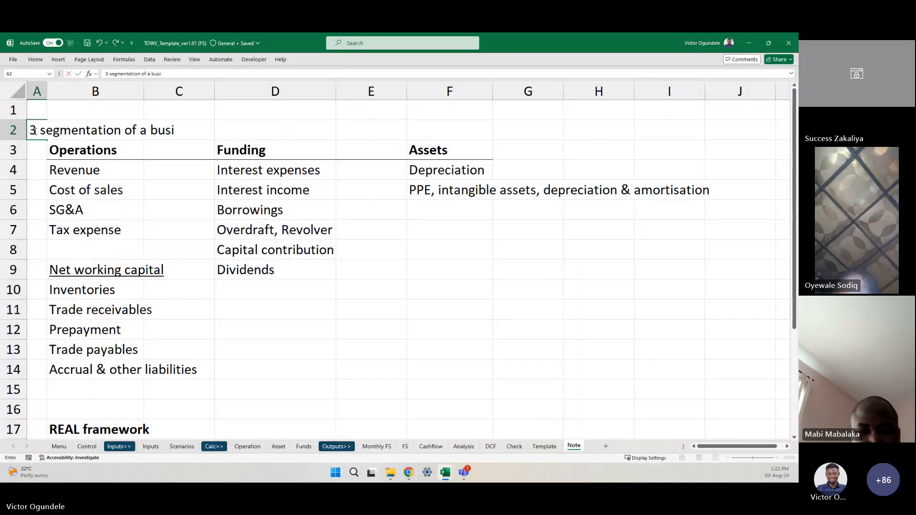
pyautogui.write('ness')
pyautogui.hotkey('ctrl', 'b')
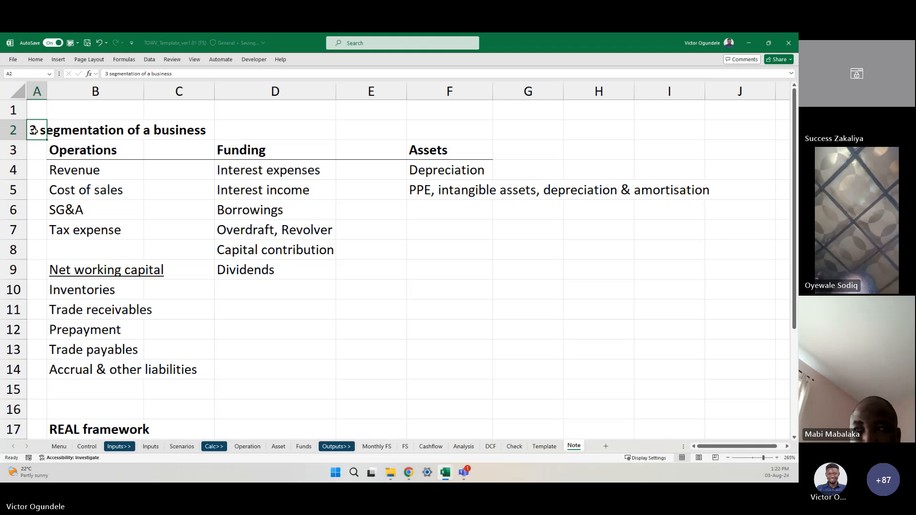
pyautogui.press('Return')
# Change the font color of the title in A2 to red
pyautogui.click(33, 130)
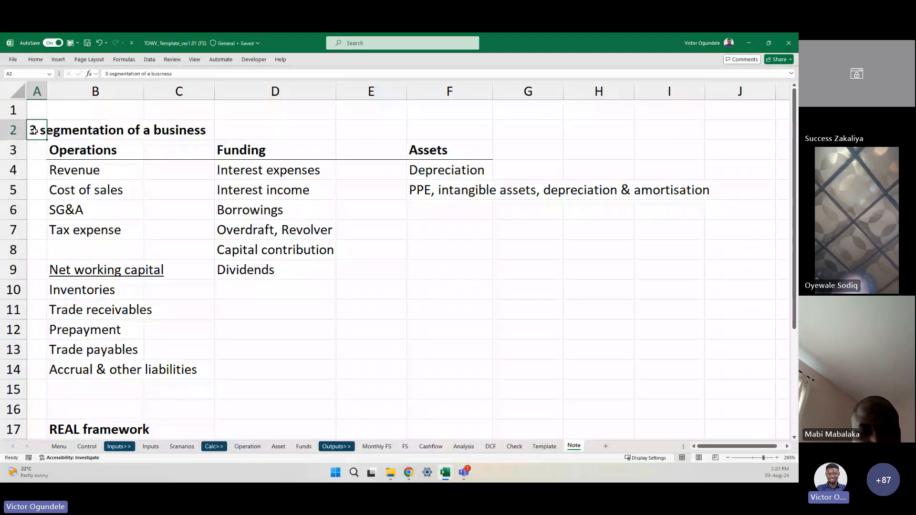
pyautogui.rightClick(34, 130)
pyautogui.click(95, 119)
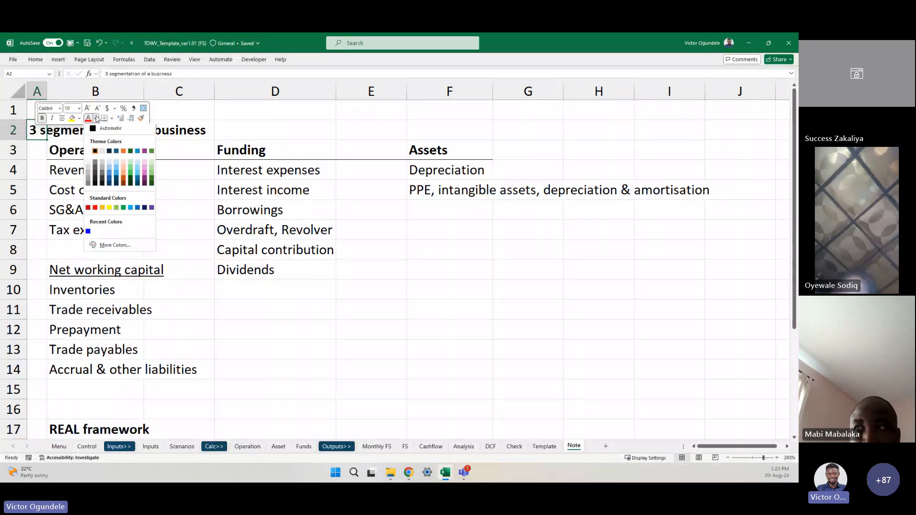
pyautogui.click(96, 198)
pyautogui.click(87, 210)
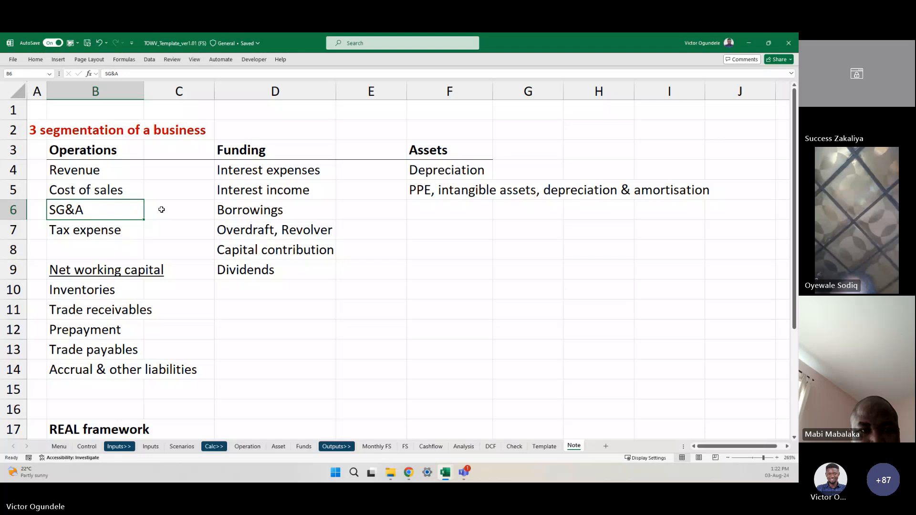
pyautogui.click(176, 195)
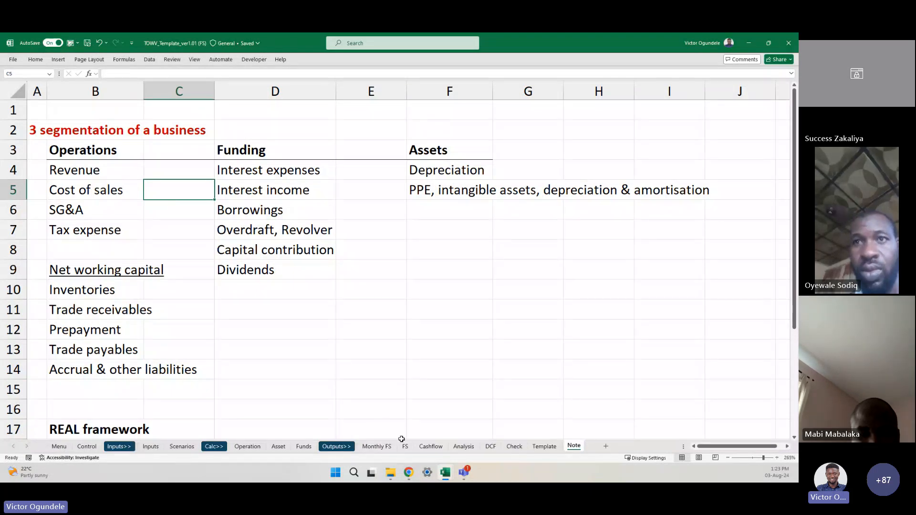
# Check the balance sheet line items on the Monthly FS sheet and return to the Note sheet
pyautogui.click(376, 446)
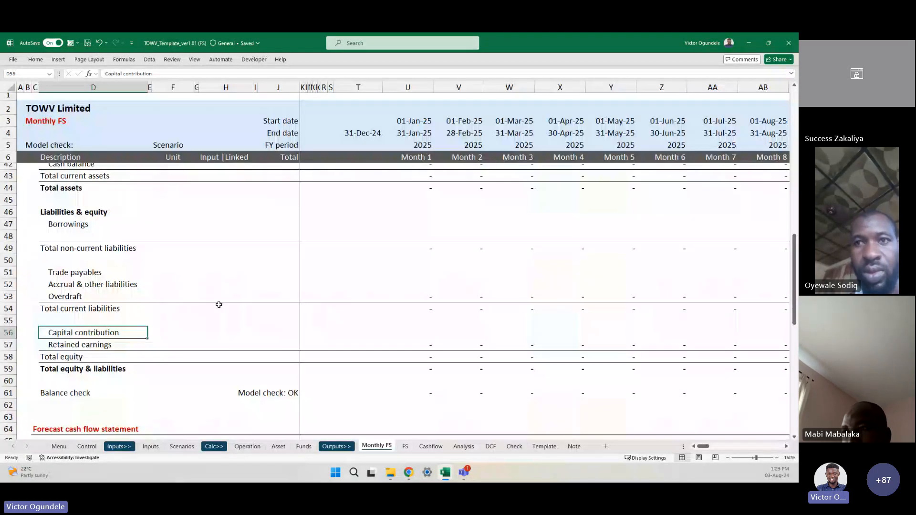
pyautogui.scroll(3, 220, 308)
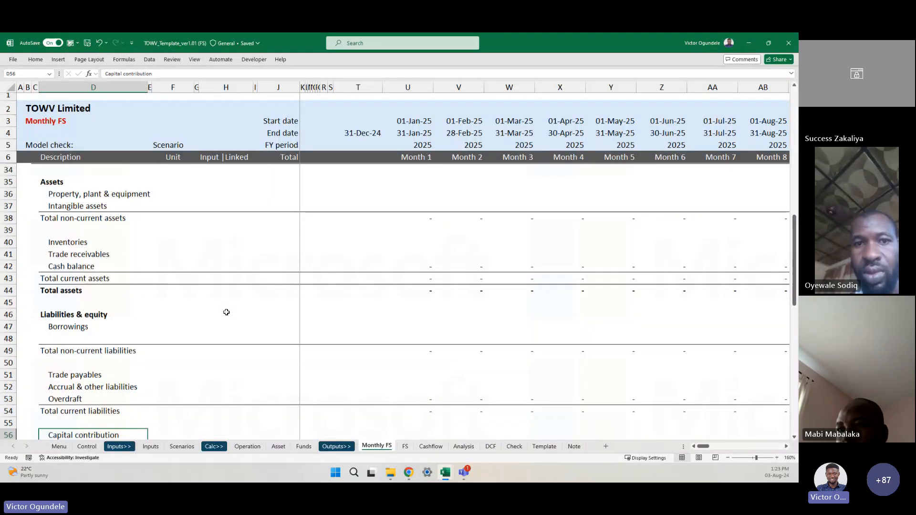
pyautogui.click(574, 446)
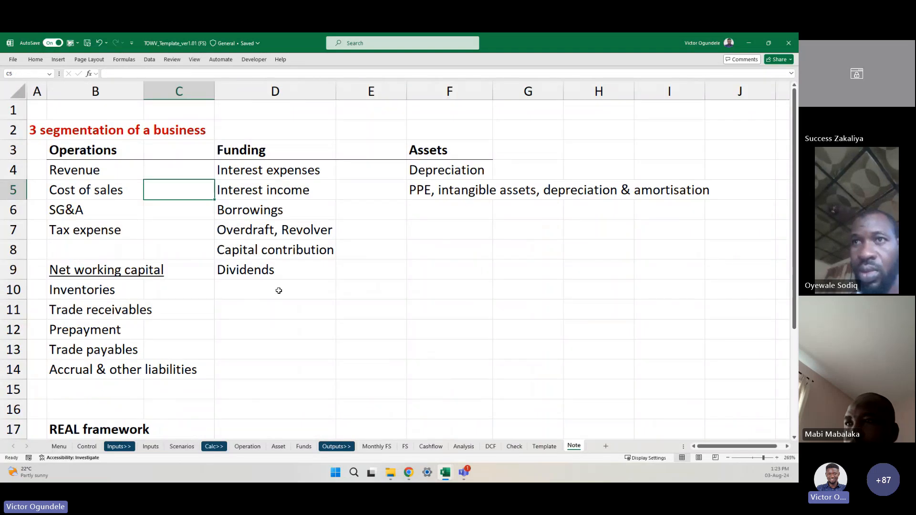
pyautogui.click(278, 291)
pyautogui.scroll(1, 282, 292)
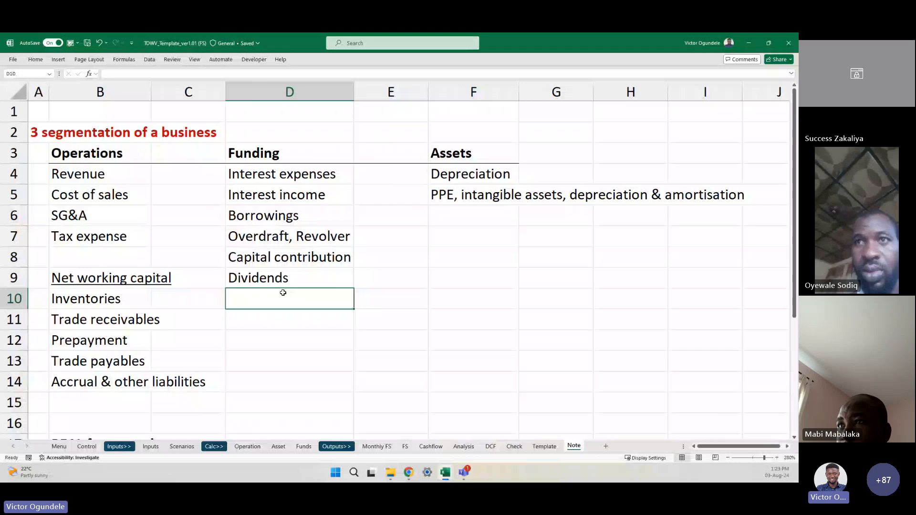
pyautogui.scroll(1, 283, 293)
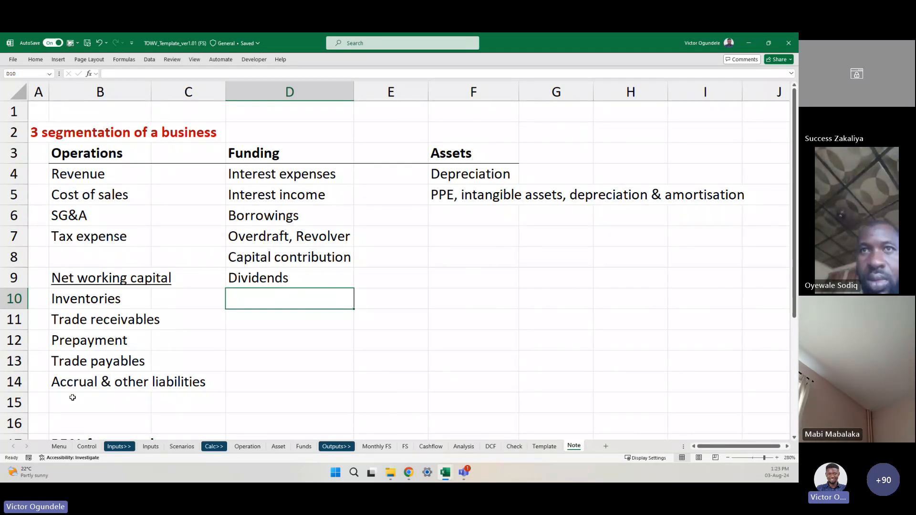
# Insert a blank row at row 16, above the REAL framework heading
pyautogui.click(73, 398)
pyautogui.press('Down')
pyautogui.press('Down')
pyautogui.press('Up')
pyautogui.press('Up')
pyautogui.press('Down')
pyautogui.hotkey('shift', 'space')
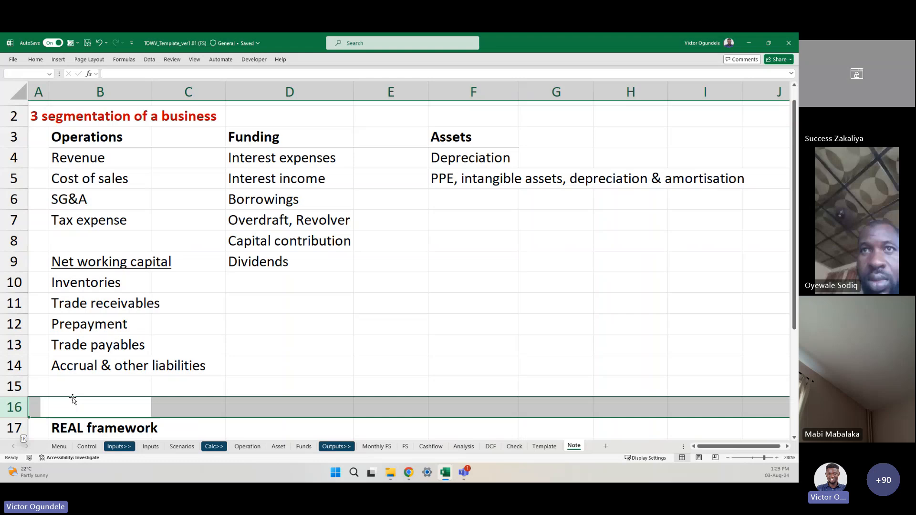
pyautogui.hotkey('ctrl', 'shift', '+')
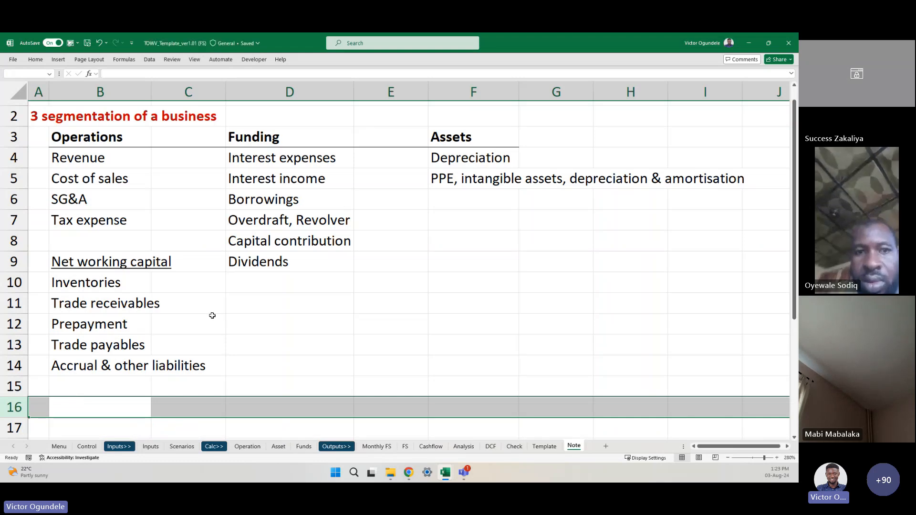
pyautogui.scroll(1, 249, 316)
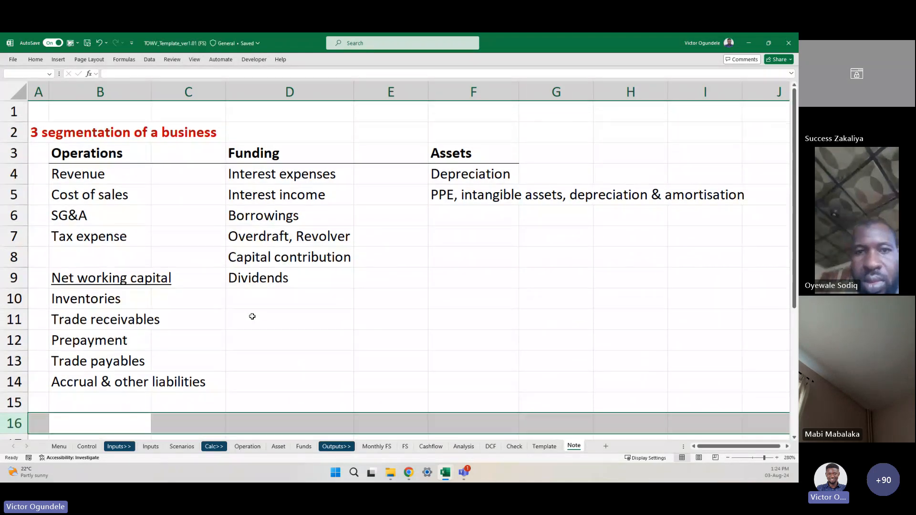
# Review the net working capital items and the lists under the Operations, Funding and Assets headings
pyautogui.click(106, 299)
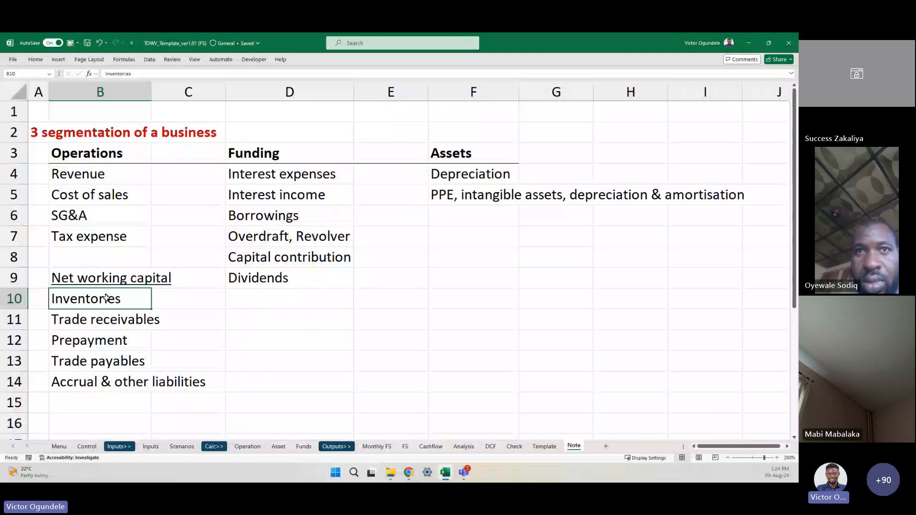
pyautogui.hotkey('ctrl', 'shift', 'Down')
pyautogui.hotkey('ctrl', 'Down')
pyautogui.press('Down')
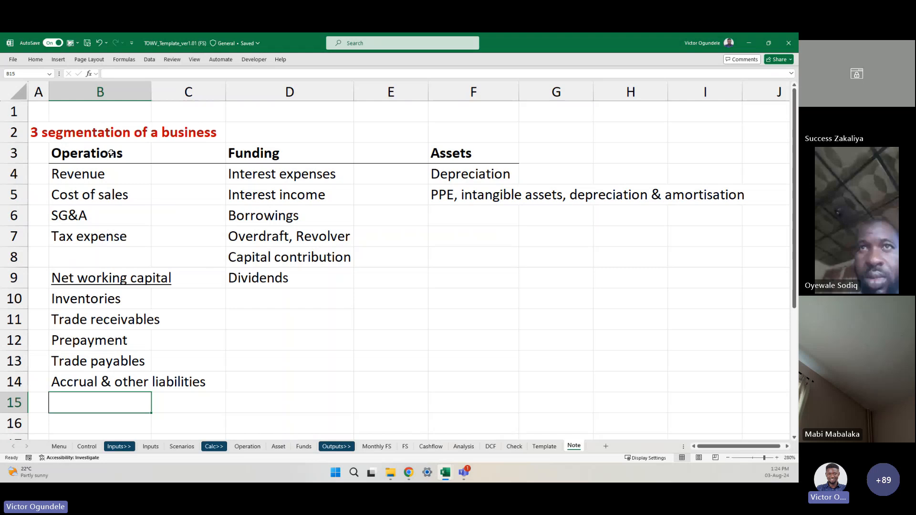
pyautogui.moveTo(86, 149)
pyautogui.mouseDown()
pyautogui.moveTo(553, 321)
pyautogui.moveTo(659, 375)
pyautogui.mouseUp()
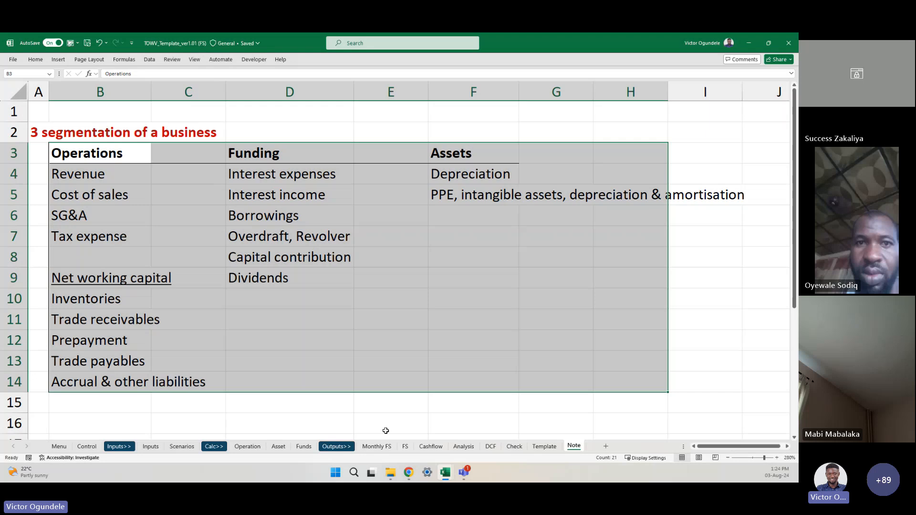
pyautogui.click(277, 162)
pyautogui.hotkey('ctrl', 'shift', 'Down')
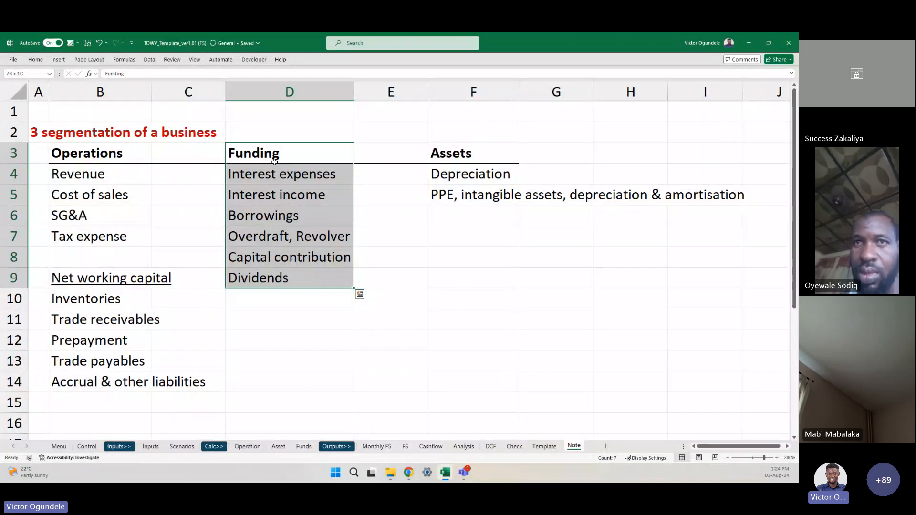
pyautogui.click(89, 156)
pyautogui.hotkey('shift', 'Down')
pyautogui.hotkey('shift', 'Down')
pyautogui.hotkey('shift', 'Down')
pyautogui.hotkey('shift', 'Down')
pyautogui.hotkey('shift', 'Down')
pyautogui.hotkey('shift', 'Down')
pyautogui.hotkey('shift', 'Down')
pyautogui.hotkey('shift', 'Down')
pyautogui.hotkey('shift', 'Down')
pyautogui.hotkey('shift', 'Down')
pyautogui.hotkey('shift', 'Down')
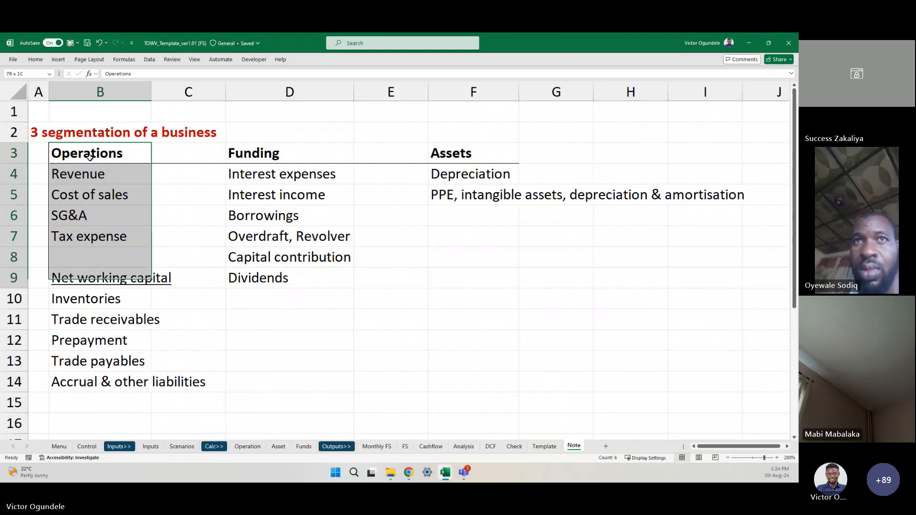
pyautogui.click(457, 153)
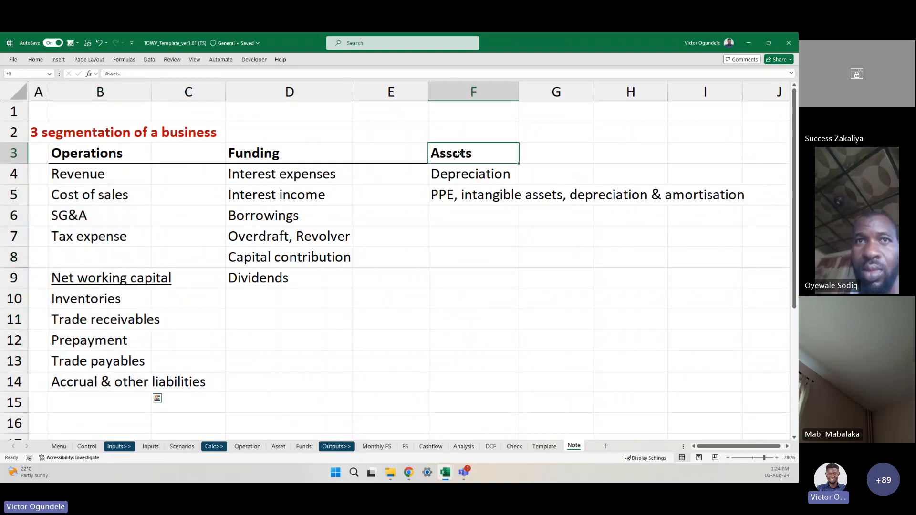
pyautogui.hotkey('shift', 'Down')
pyautogui.hotkey('shift', 'Down')
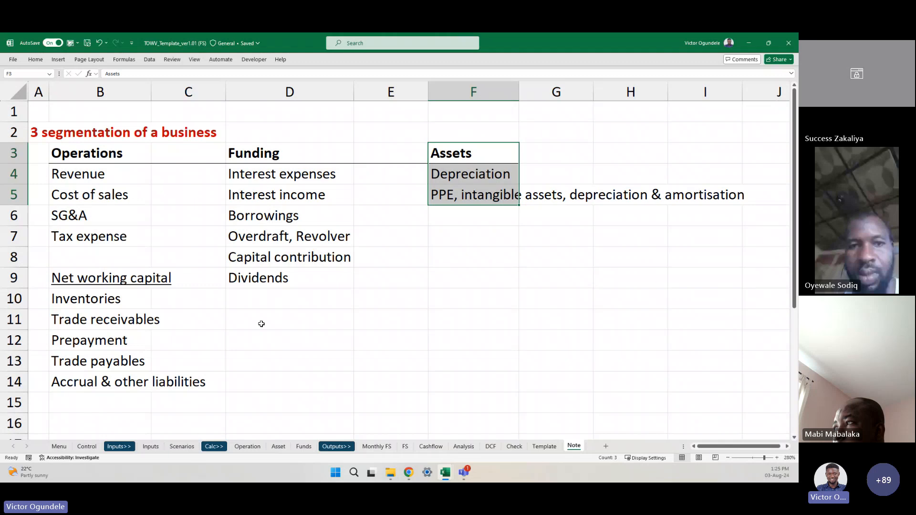
# Add "Cash balance" in D10 as the next Funding item
pyautogui.click(259, 299)
pyautogui.write('Cash ba')
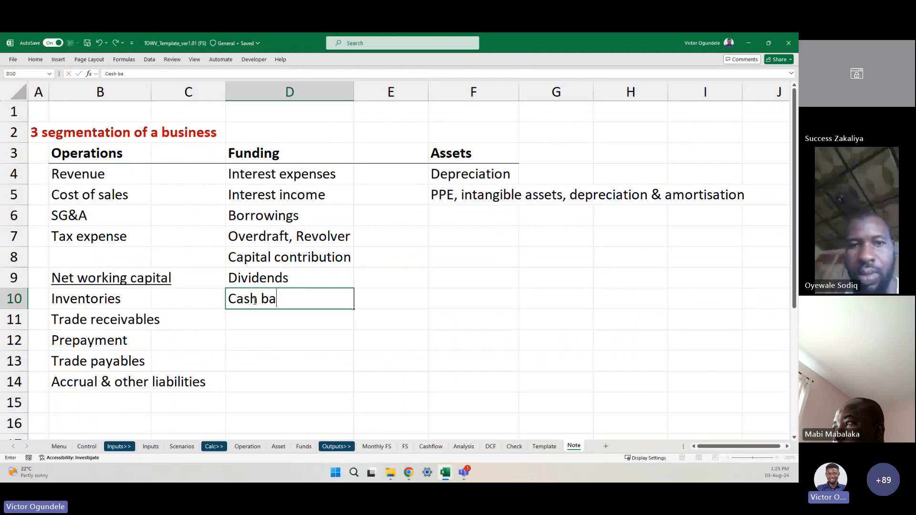
pyautogui.write('lance')
pyautogui.press('Return')
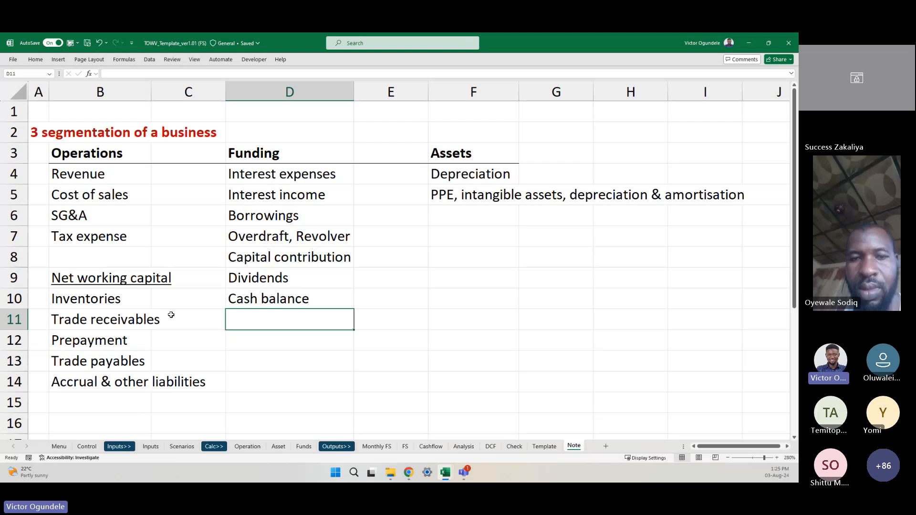
pyautogui.click(95, 297)
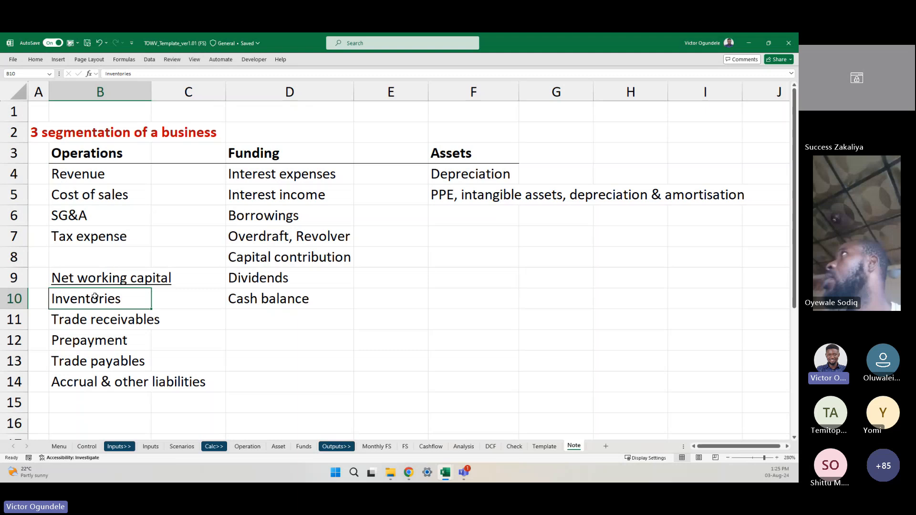
pyautogui.click(242, 359)
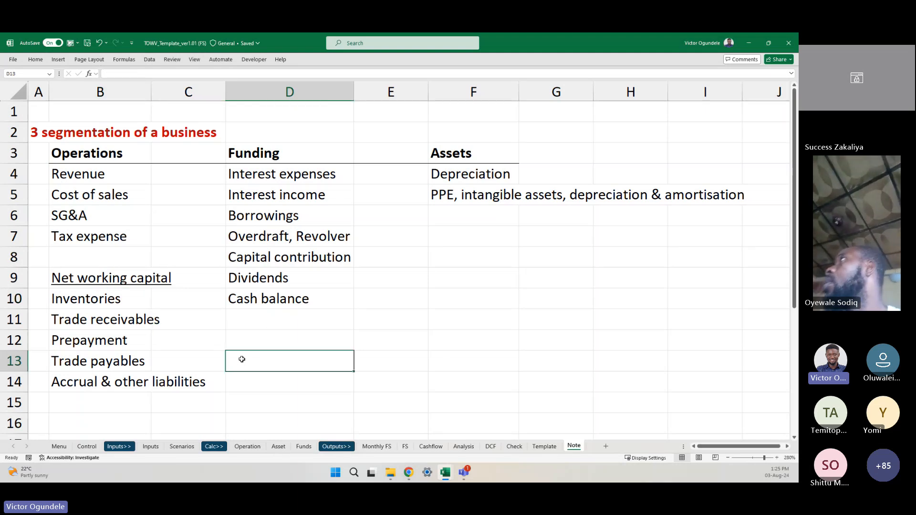
pyautogui.click(280, 319)
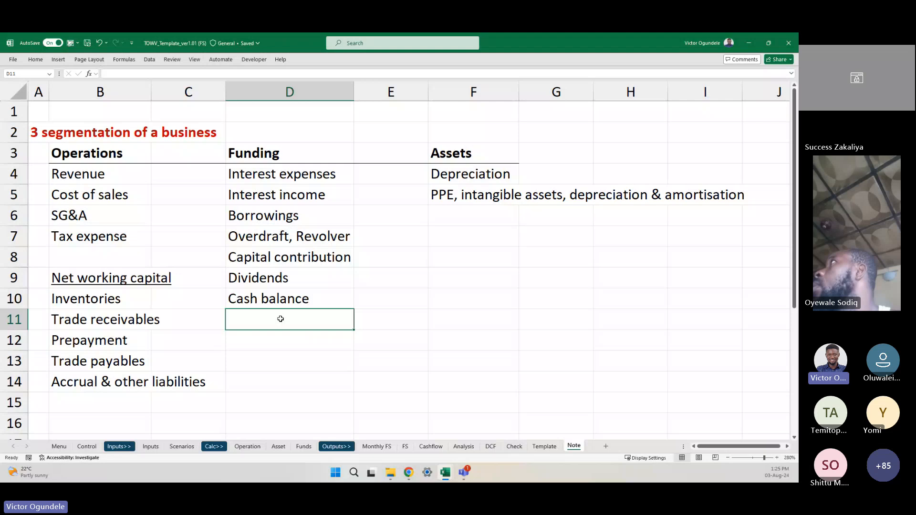
pyautogui.click(338, 340)
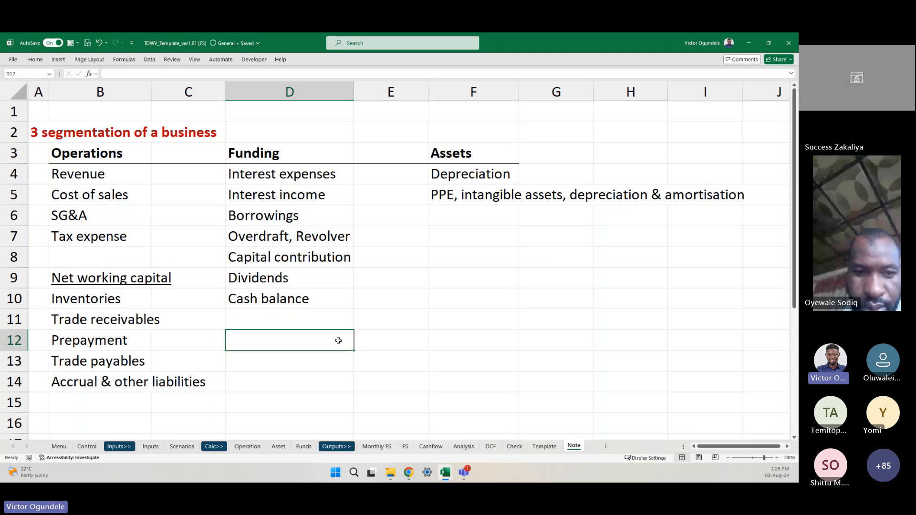
# Review the Funding items from interest expenses to cash balance against Revenue in the Operations list
pyautogui.click(324, 298)
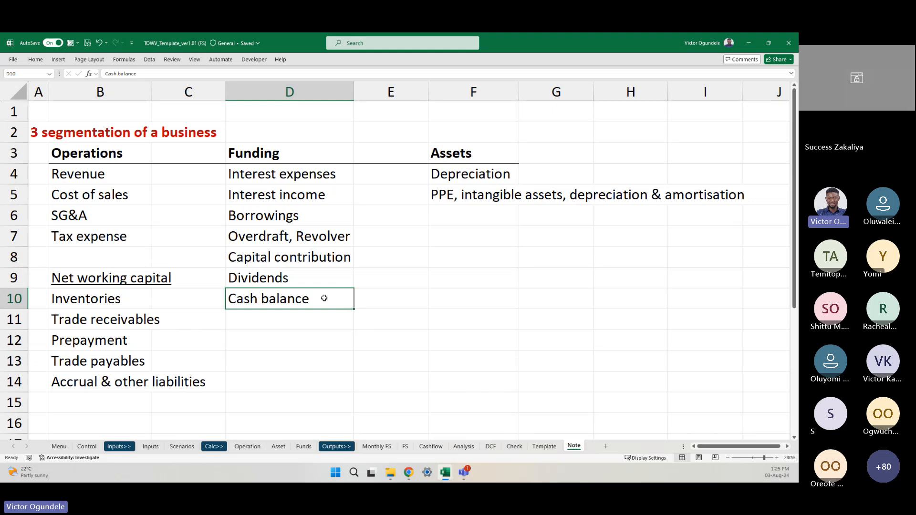
pyautogui.click(360, 321)
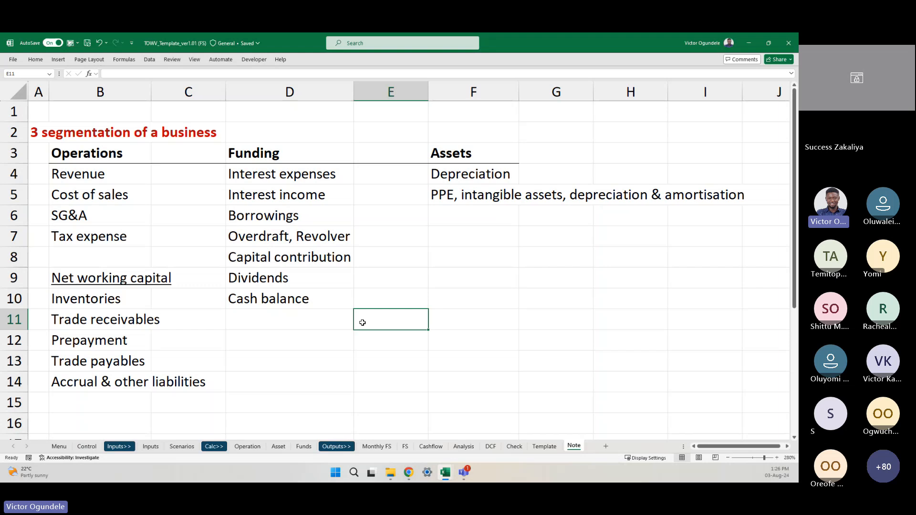
pyautogui.click(259, 311)
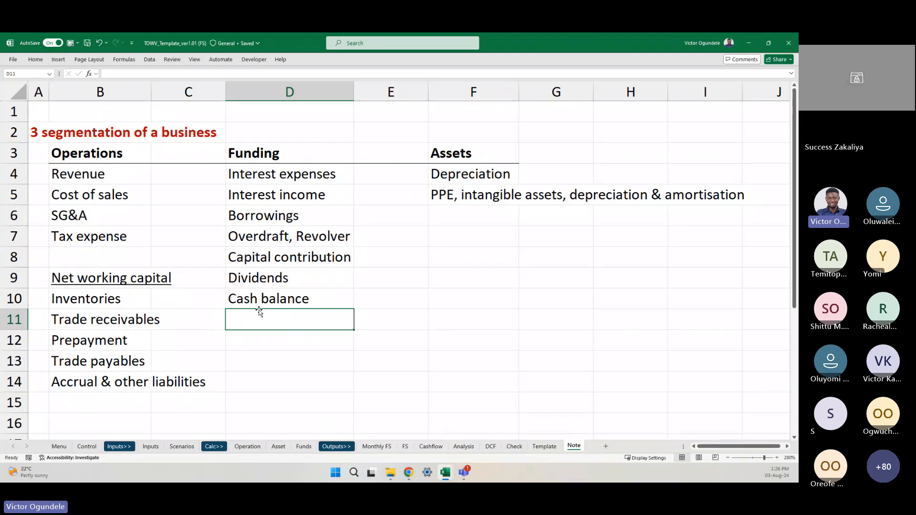
pyautogui.click(288, 284)
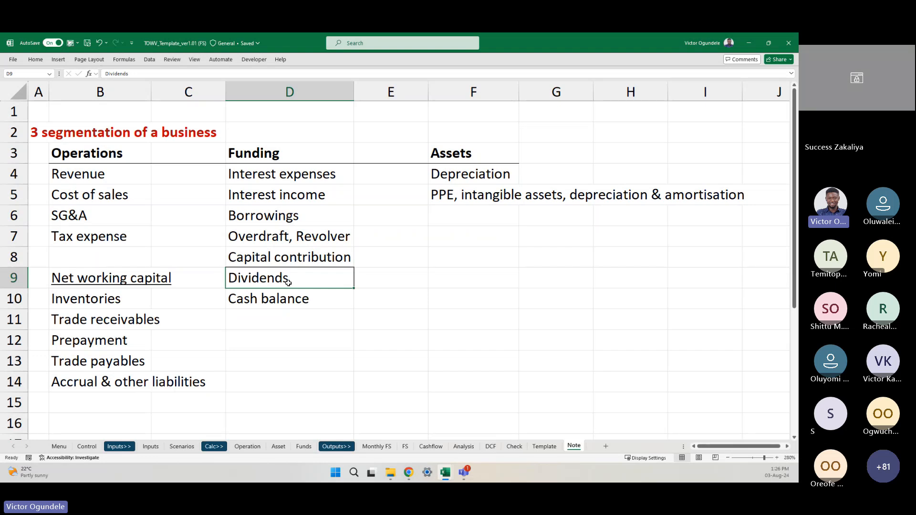
pyautogui.click(87, 179)
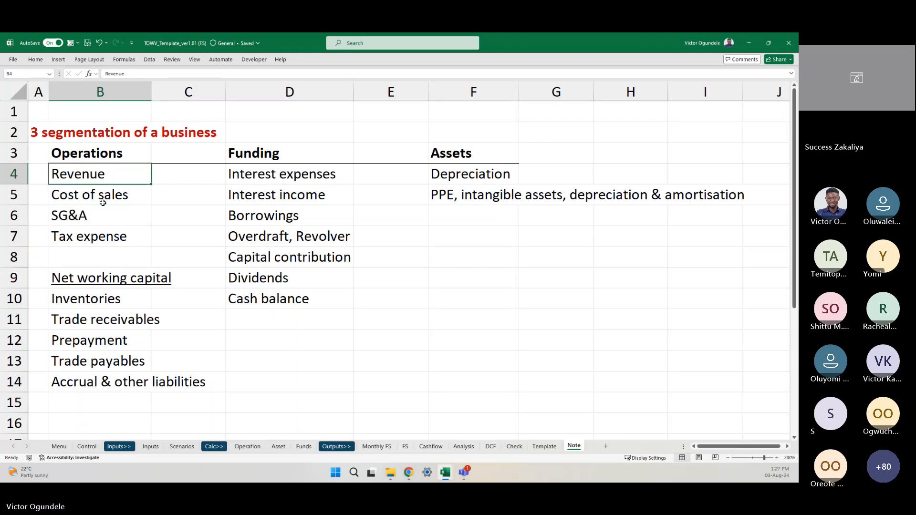
pyautogui.click(283, 280)
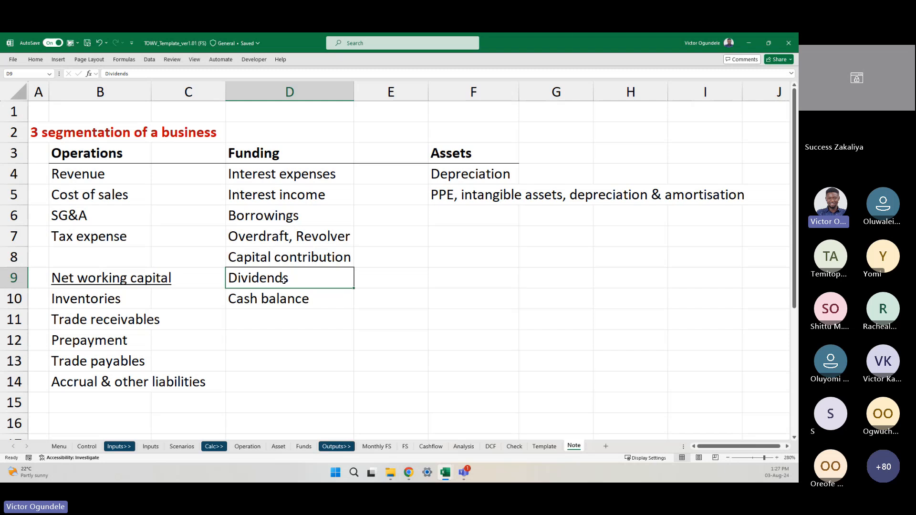
pyautogui.click(312, 256)
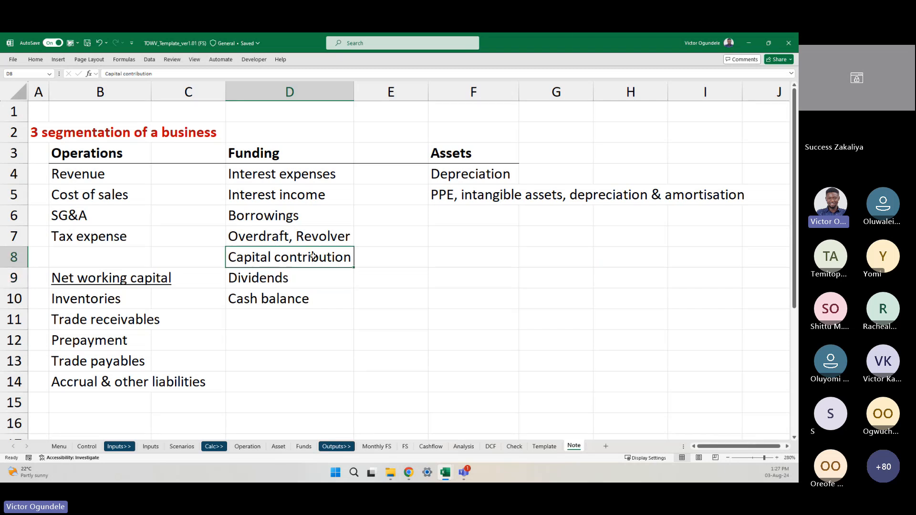
pyautogui.click(310, 177)
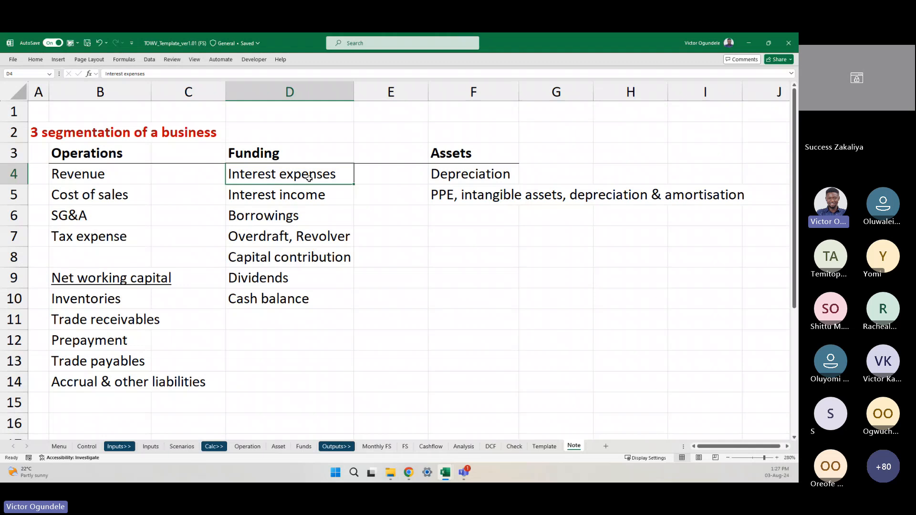
pyautogui.hotkey('ctrl', 'shift', 'Down')
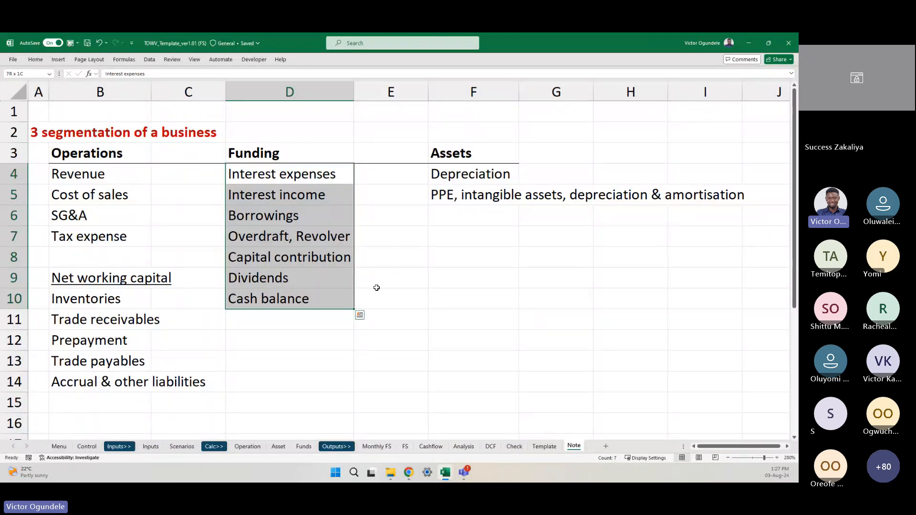
pyautogui.click(377, 286)
pyautogui.click(322, 283)
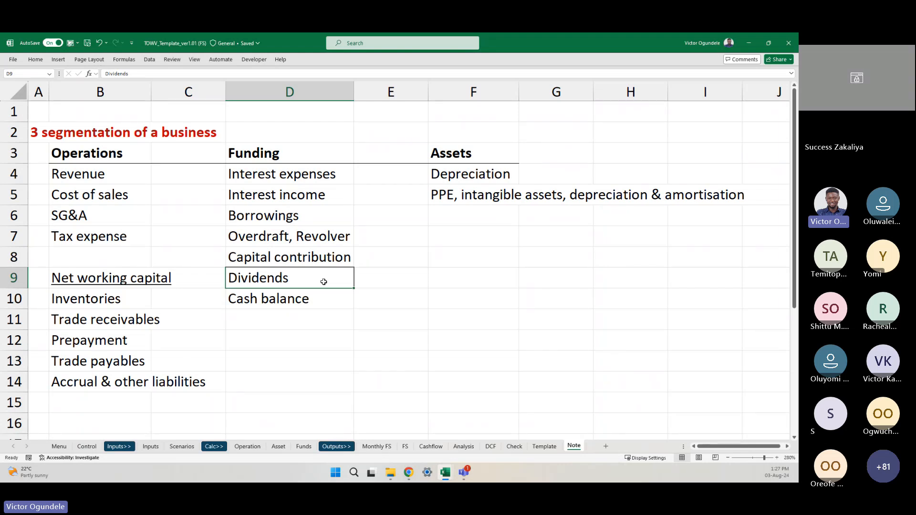
pyautogui.click(67, 174)
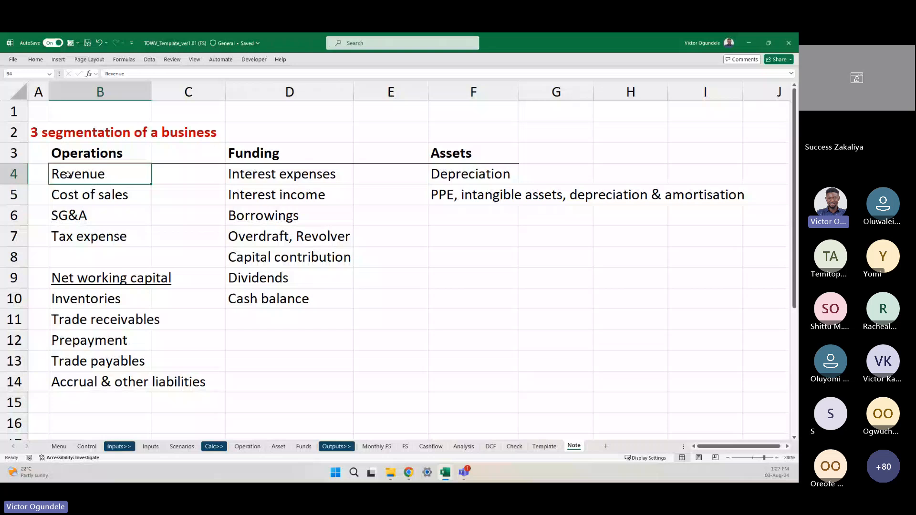
pyautogui.click(293, 276)
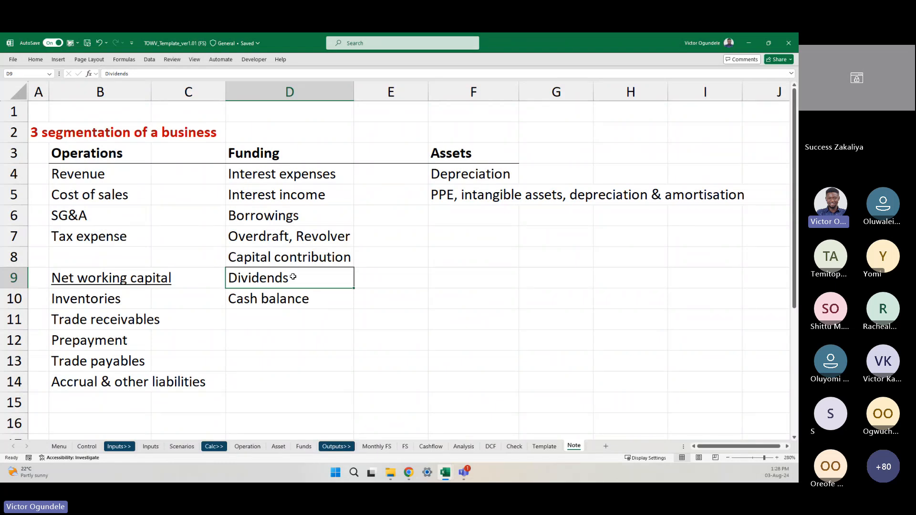
pyautogui.click(278, 315)
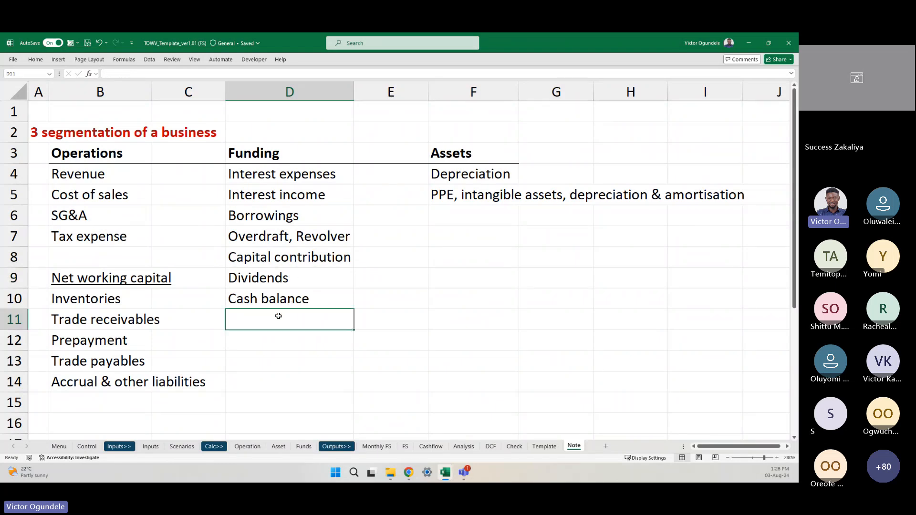
pyautogui.scroll(-1, 289, 336)
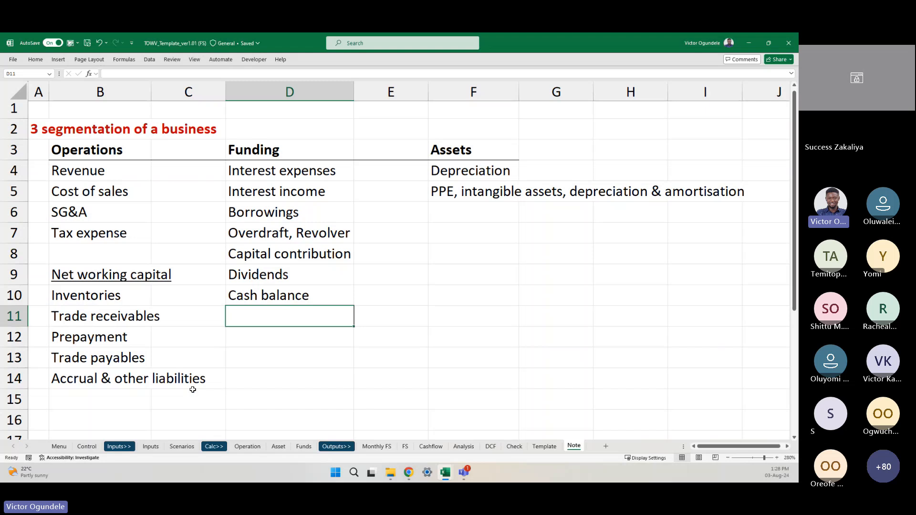
pyautogui.scroll(-3, 193, 389)
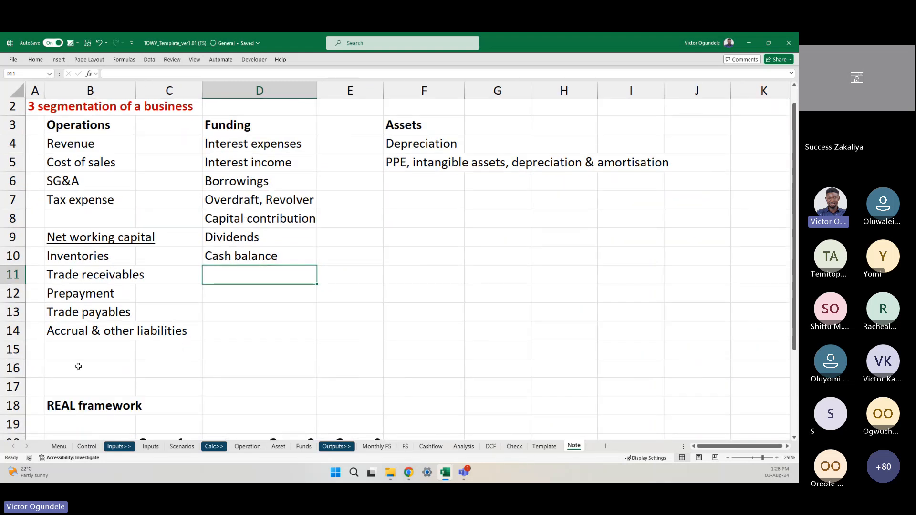
pyautogui.click(78, 365)
pyautogui.hotkey('shift', 'space')
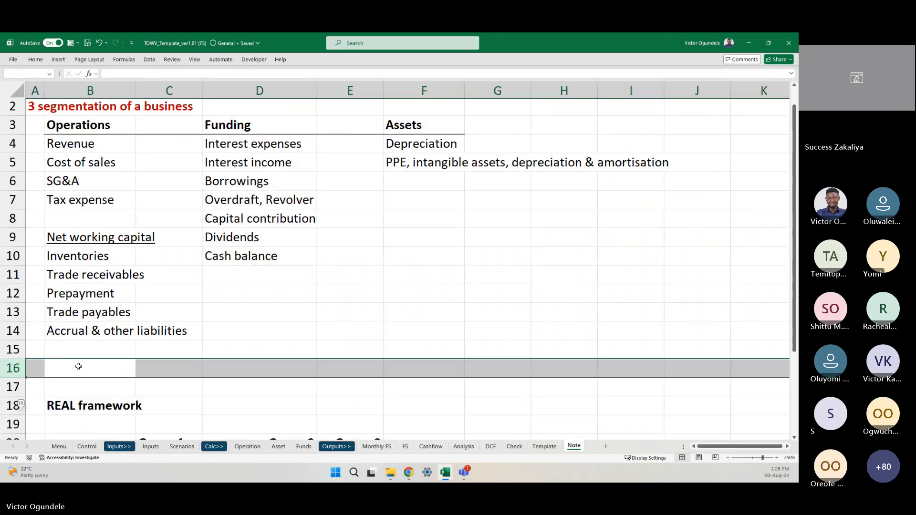
pyautogui.hotkey('ctrl', 'shift', 'Down')
pyautogui.scroll(1, 194, 292)
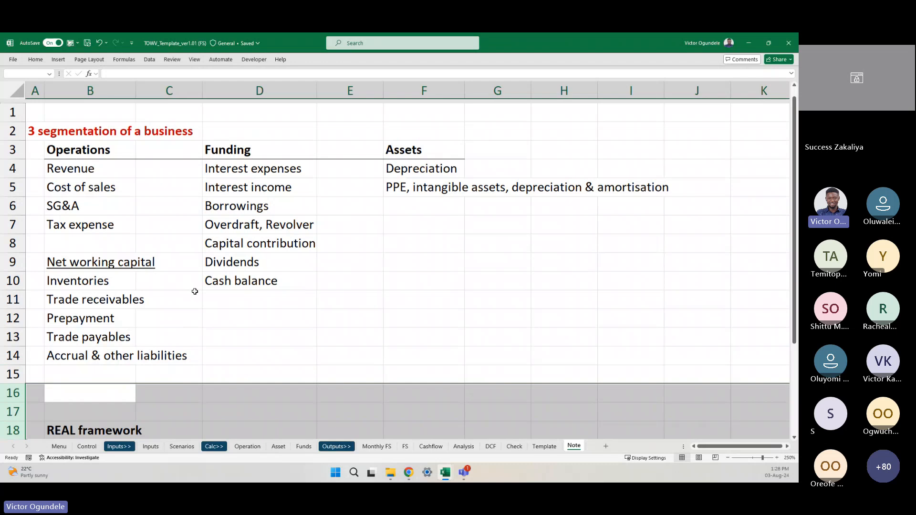
pyautogui.click(423, 203)
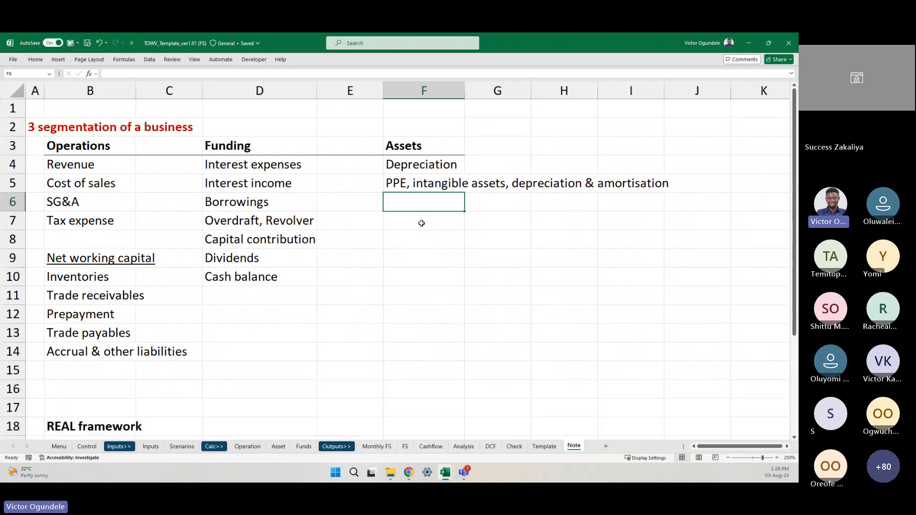
pyautogui.scroll(1, 421, 223)
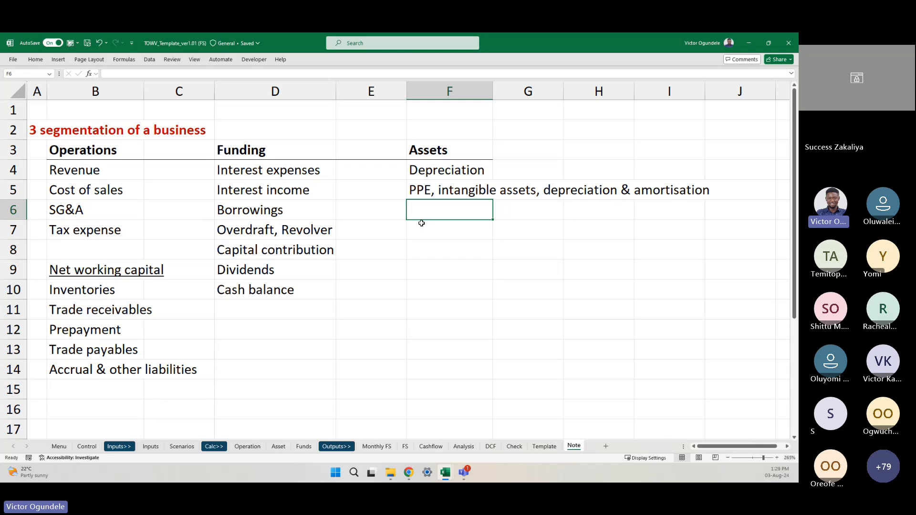
pyautogui.click(431, 256)
pyautogui.scroll(-1, 208, 351)
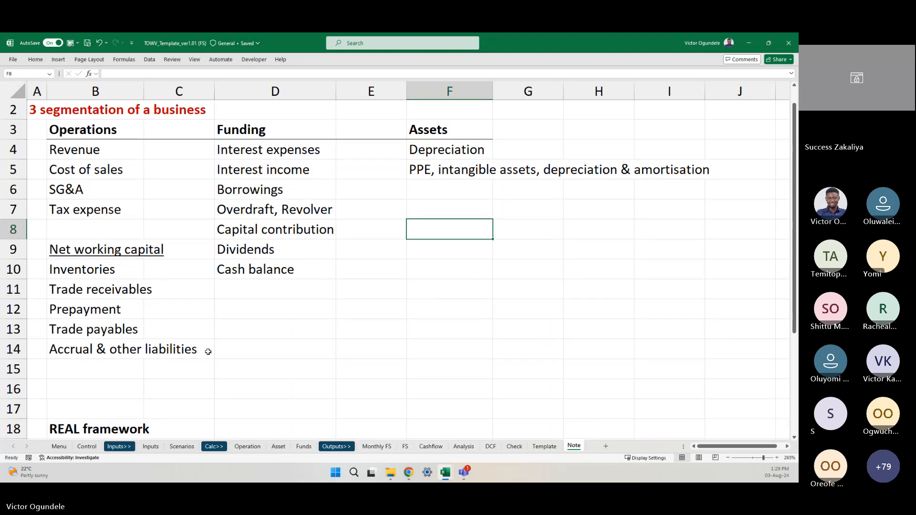
pyautogui.keyDown('ctrl'); pyautogui.scroll(-1, 204, 349); pyautogui.keyUp('ctrl')
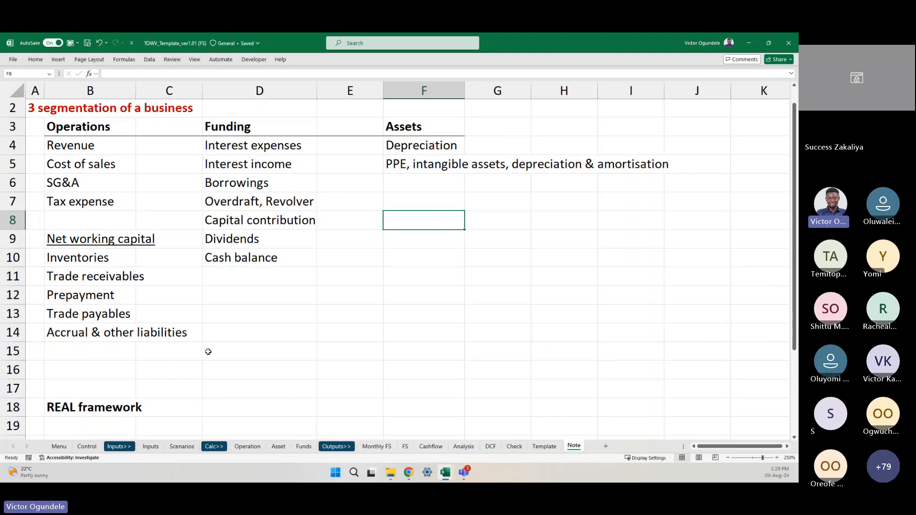
# Rename the third segment heading in F3 from "Assets" to "Investing"
pyautogui.click(413, 126)
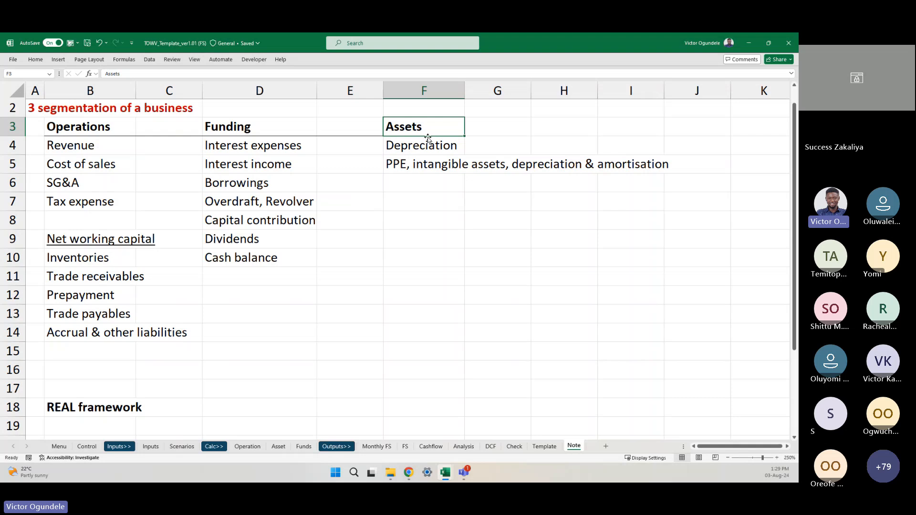
pyautogui.keyDown('ctrl'); pyautogui.scroll(4, 429, 139); pyautogui.keyUp('ctrl')
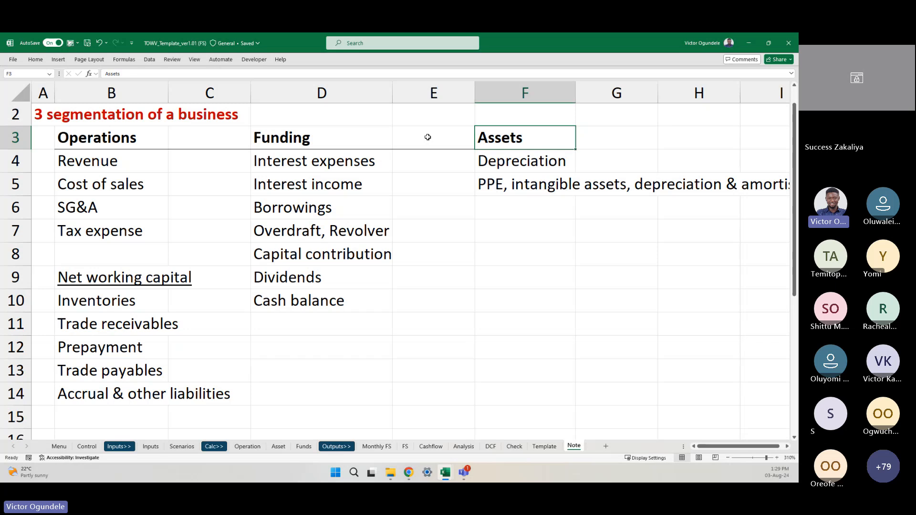
pyautogui.click(100, 141)
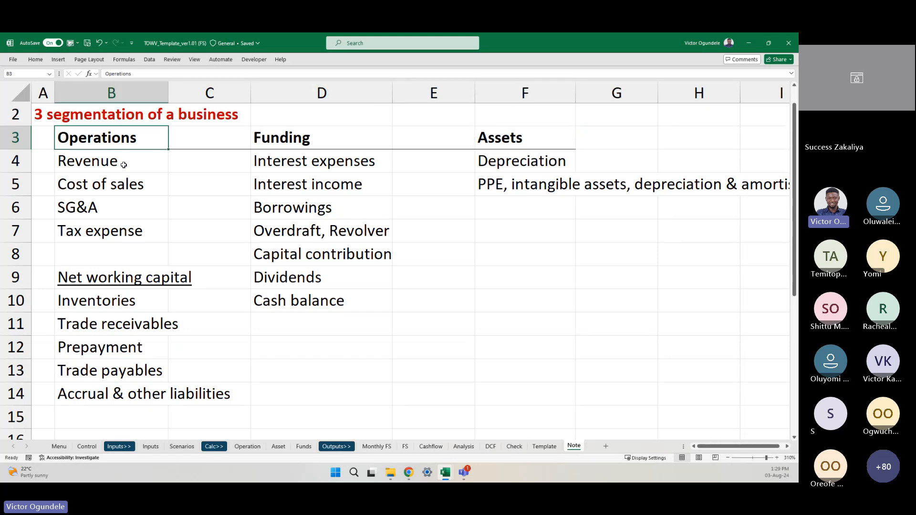
pyautogui.click(479, 140)
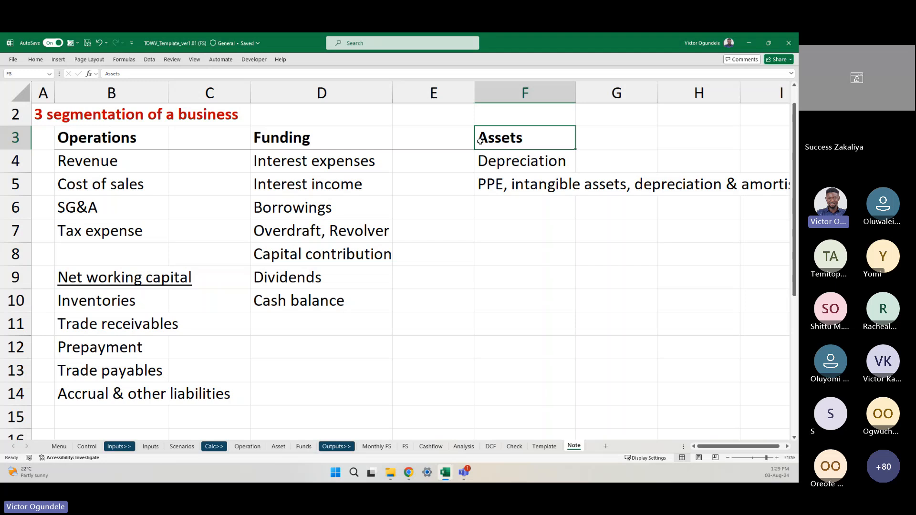
pyautogui.write('Ince')
pyautogui.press('BackSpace')
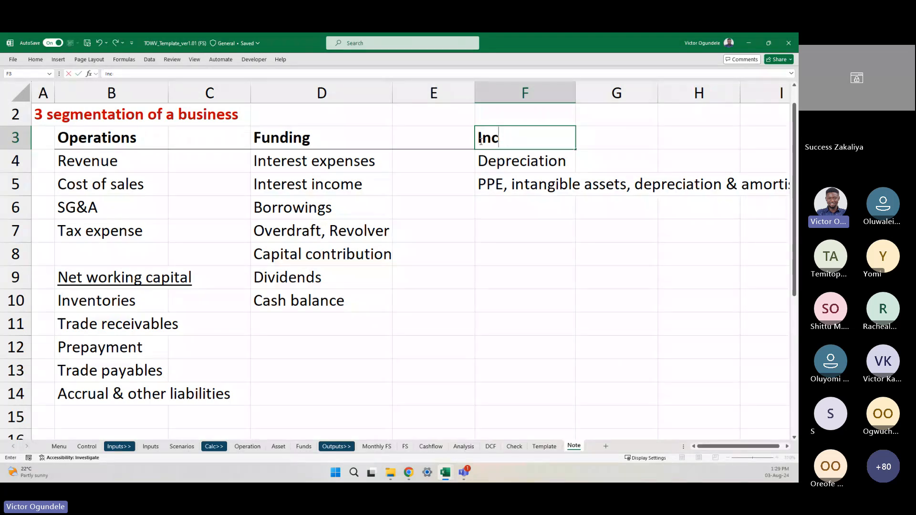
pyautogui.press('BackSpace')
pyautogui.write('vesting')
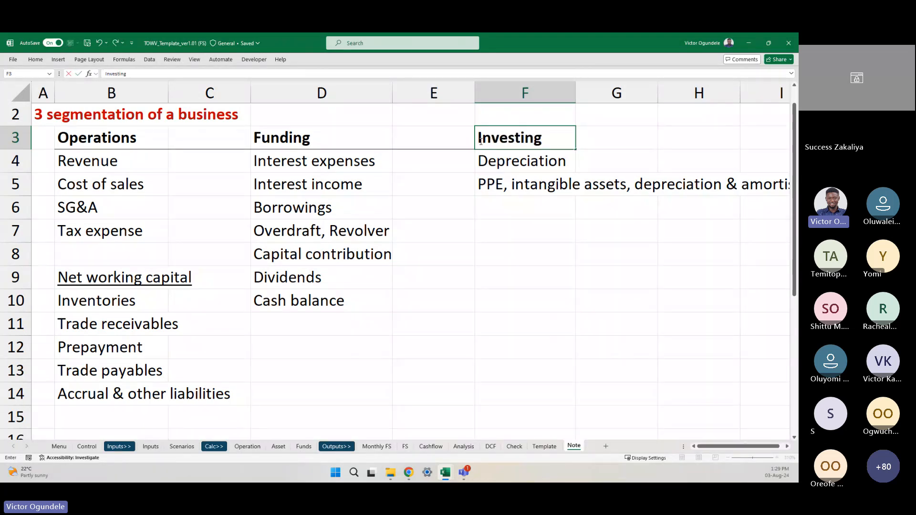
pyautogui.press('Down')
pyautogui.press('Down')
pyautogui.press('Down')
pyautogui.press('Down')
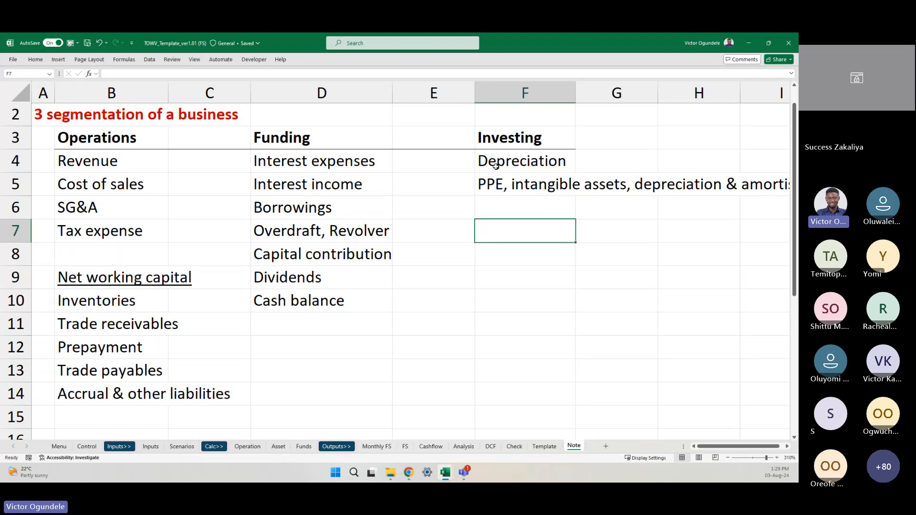
# Compare the segment headings with the forecast cash flow statement sections on the Monthly FS sheet and return to the Note sheet
pyautogui.click(483, 271)
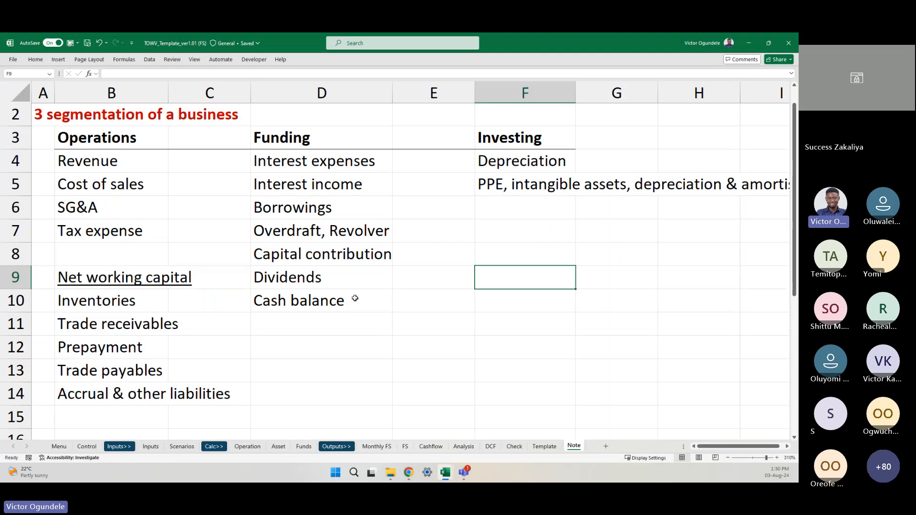
pyautogui.click(510, 159)
pyautogui.click(509, 134)
pyautogui.click(320, 144)
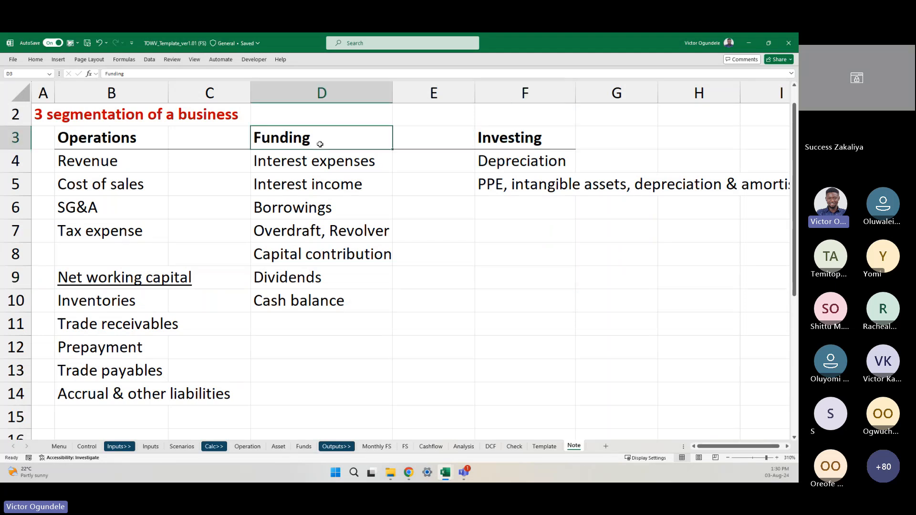
pyautogui.click(383, 450)
pyautogui.scroll(-15, 303, 331)
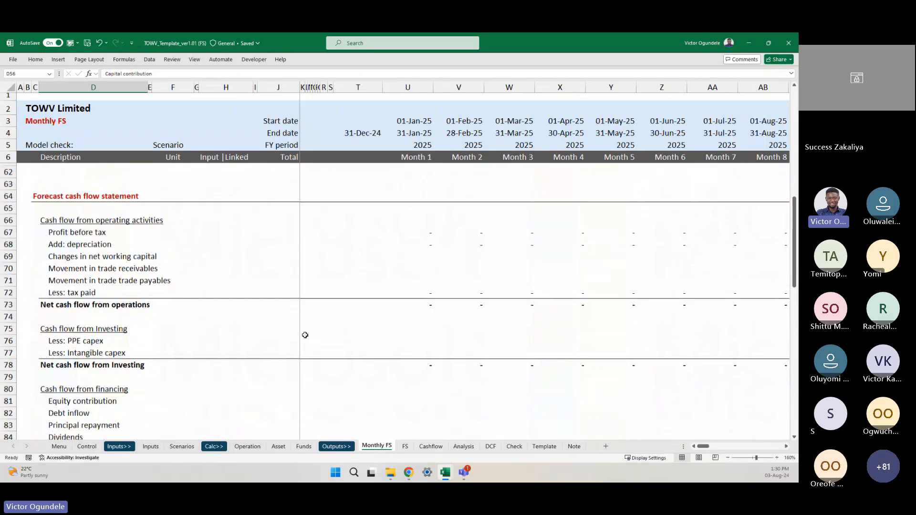
pyautogui.scroll(-2, 305, 335)
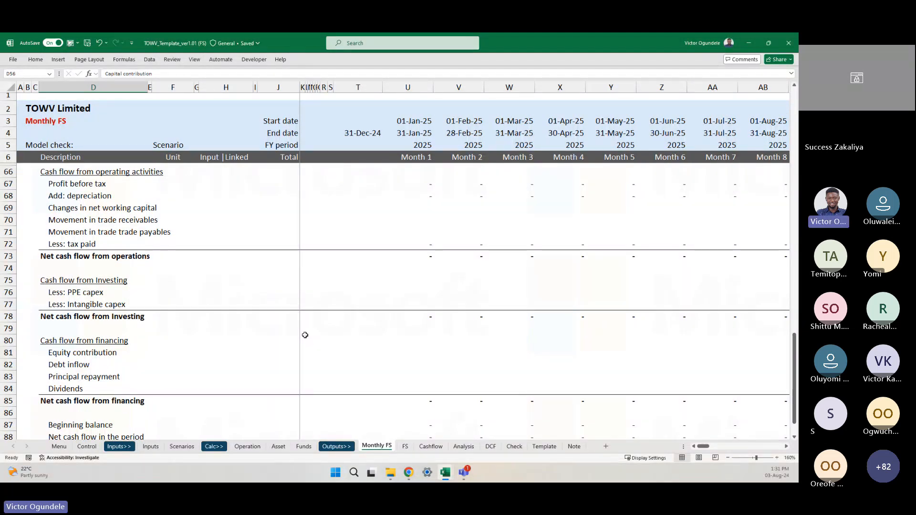
pyautogui.click(574, 447)
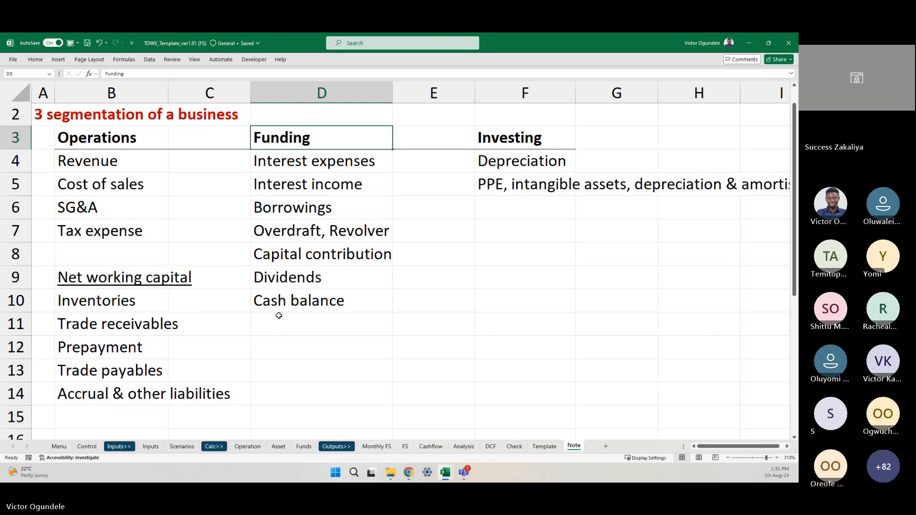
# Insert several blank rows at row 16, between the segmentation lists and the REAL framework heading
pyautogui.keyDown('ctrl'); pyautogui.scroll(-5, 279, 315); pyautogui.keyUp('ctrl')
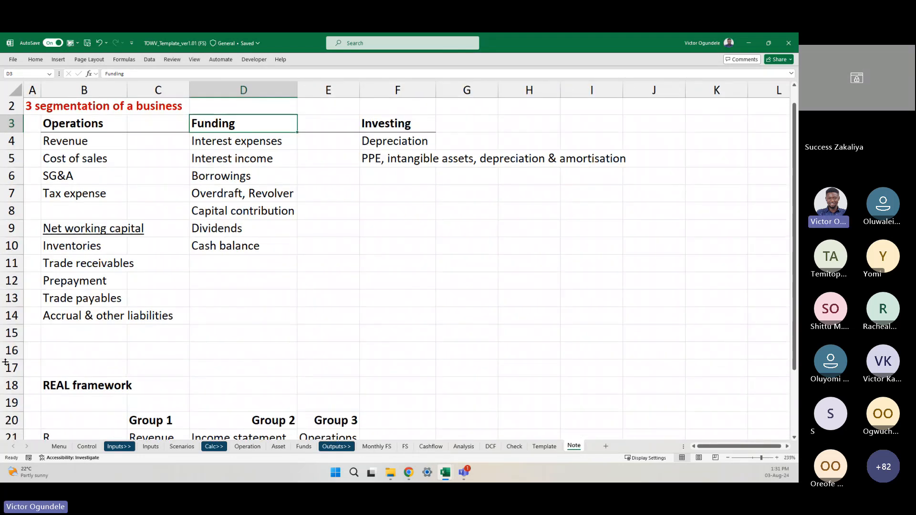
pyautogui.click(8, 351)
pyautogui.hotkey('ctrl', 'shift', '+')
pyautogui.hotkey('ctrl', 'shift', '+')
pyautogui.hotkey('ctrl', 'shift', '+')
pyautogui.hotkey('ctrl', 'shift', '+')
pyautogui.hotkey('ctrl', 'shift', '+')
pyautogui.hotkey('ctrl', 'shift', '+')
pyautogui.hotkey('ctrl', 'shift', '+')
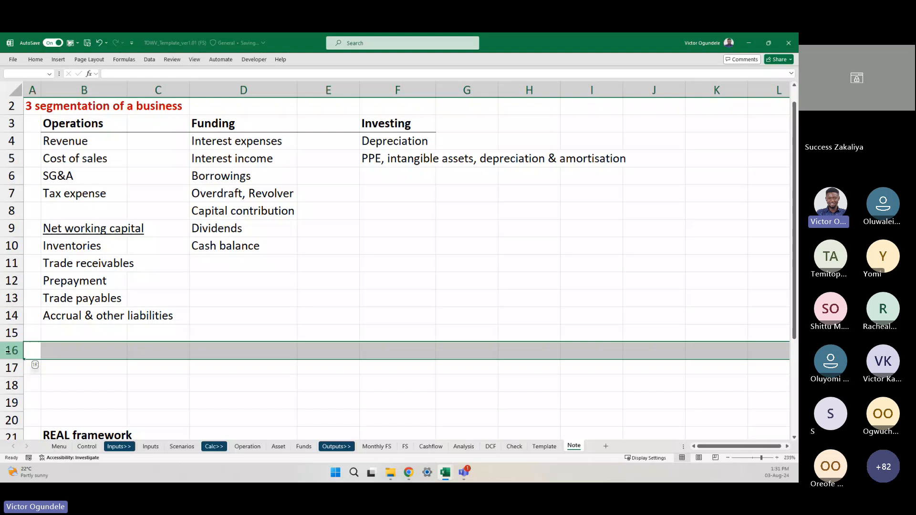
# Copy the red section heading from A2 to A16 and change its text to "Drivers in modeling"
pyautogui.press('Left')
pyautogui.hotkey('ctrl', 'Up')
pyautogui.hotkey('ctrl', 'c')
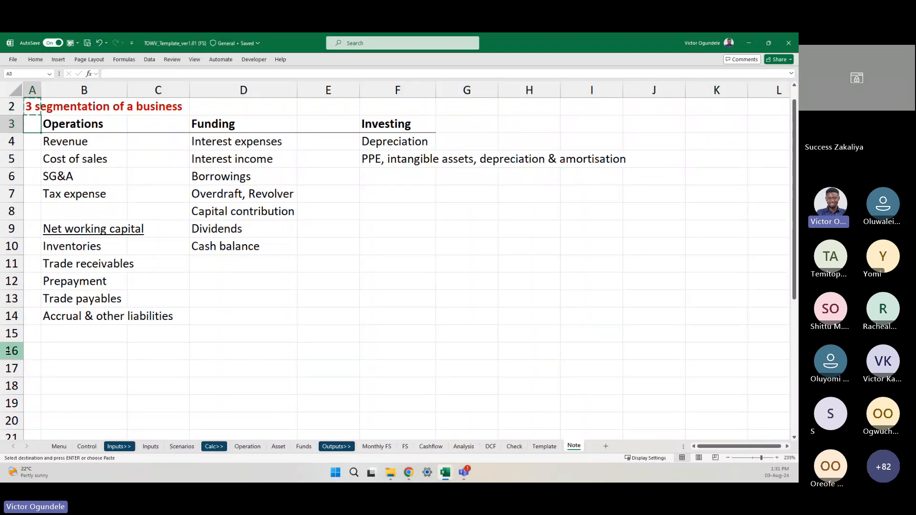
pyautogui.press('Down')
pyautogui.press('Down')
pyautogui.press('Down')
pyautogui.press('Down')
pyautogui.press('Down')
pyautogui.press('Down')
pyautogui.press('Down')
pyautogui.press('Down')
pyautogui.press('Down')
pyautogui.press('Down')
pyautogui.press('Down')
pyautogui.press('Down')
pyautogui.press('Down')
pyautogui.press('Down')
pyautogui.hotkey('ctrl', 'v')
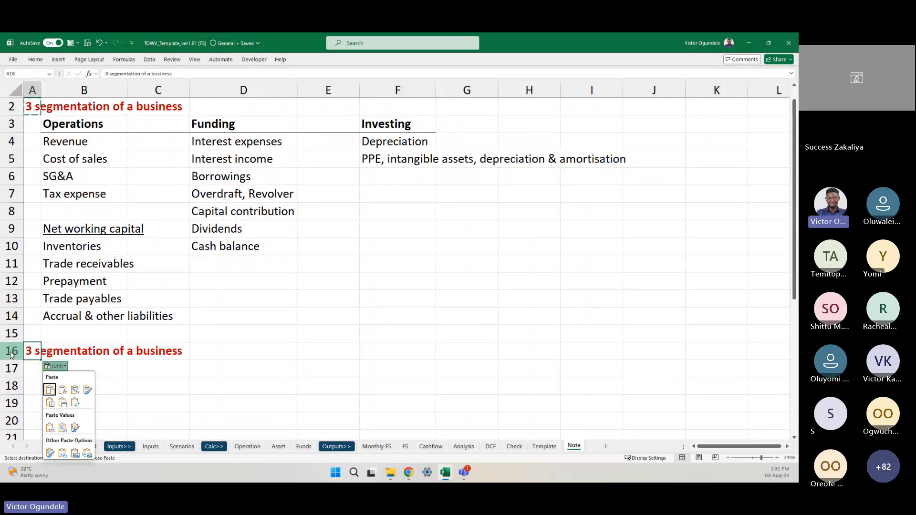
pyautogui.write('Driv')
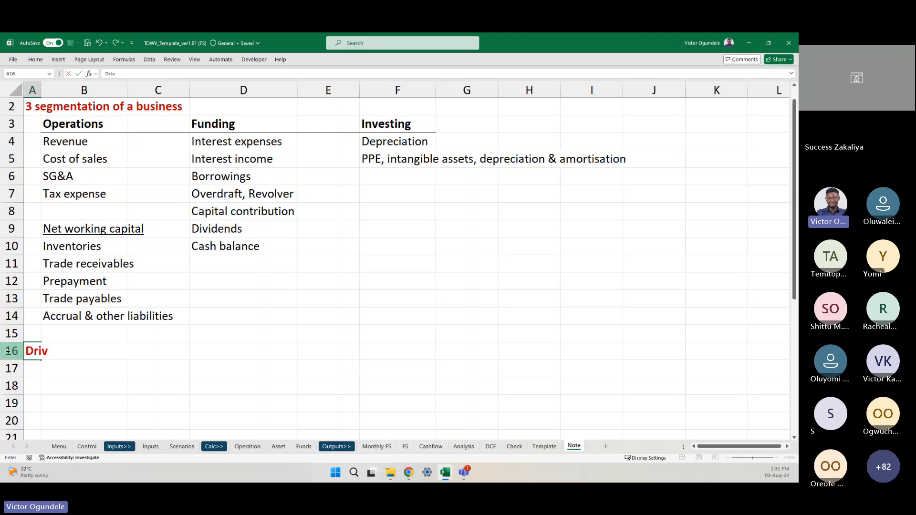
pyautogui.write('ers in mode')
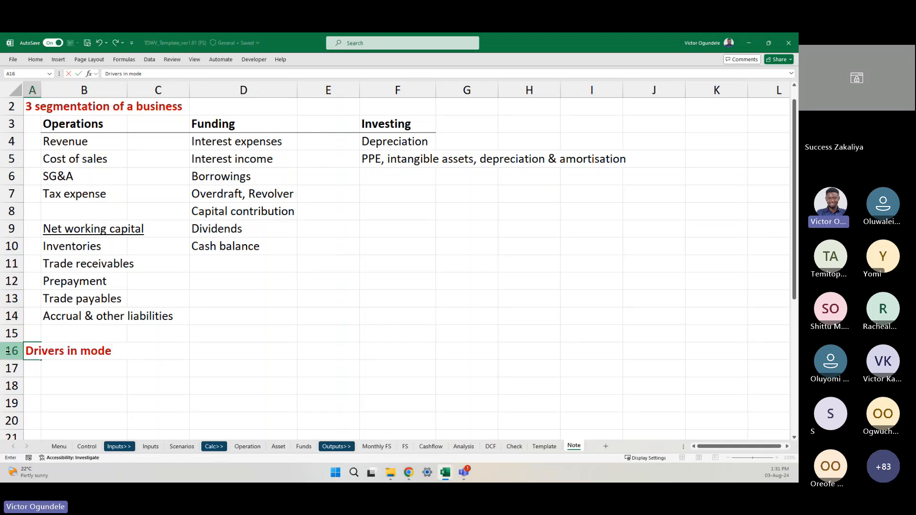
pyautogui.write('ling')
pyautogui.press('Return')
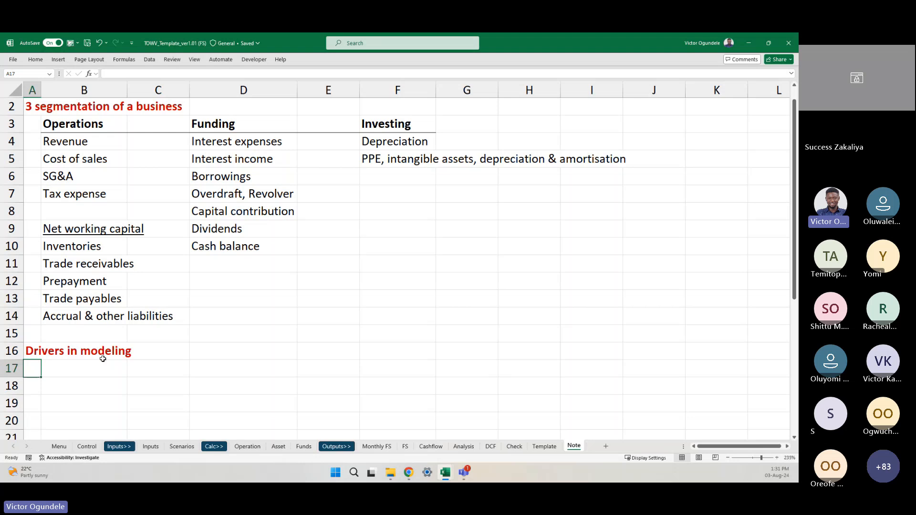
# Insert several more blank rows at row 18, between the Drivers in modeling heading and the REAL framework section
pyautogui.scroll(-3, 161, 264)
pyautogui.press('Down')
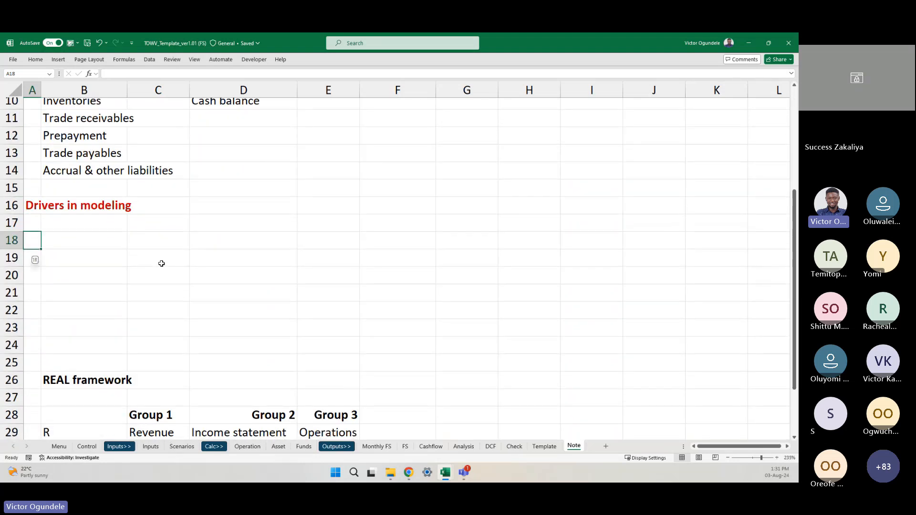
pyautogui.hotkey('shift', 'space')
pyautogui.hotkey('ctrl', '+')
pyautogui.hotkey('ctrl', '+')
pyautogui.hotkey('ctrl', '+')
pyautogui.hotkey('ctrl', '+')
pyautogui.press('Left')
pyautogui.press('Right')
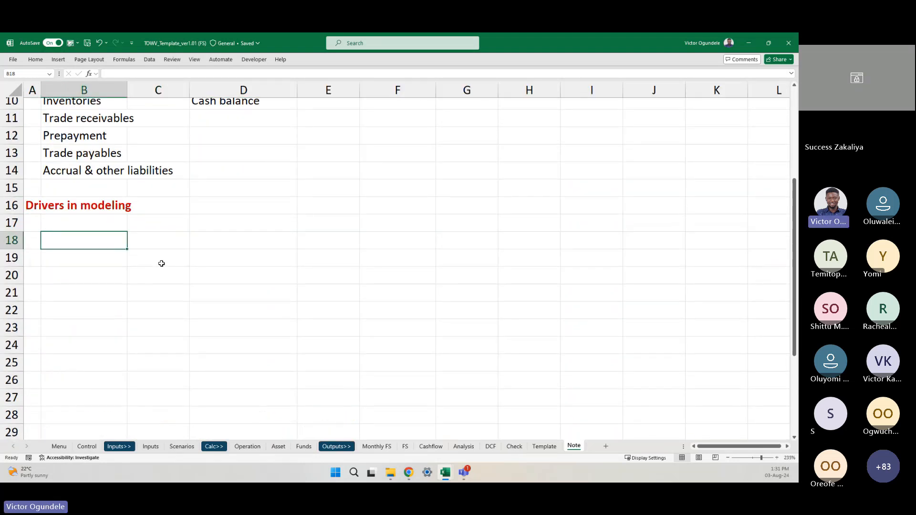
# Enter the column headings "Line item" in B17 and "Driver 1" in D17
pyautogui.press('Up')
pyautogui.press('Right')
pyautogui.press('Left')
pyautogui.press('Right')
pyautogui.press('Right')
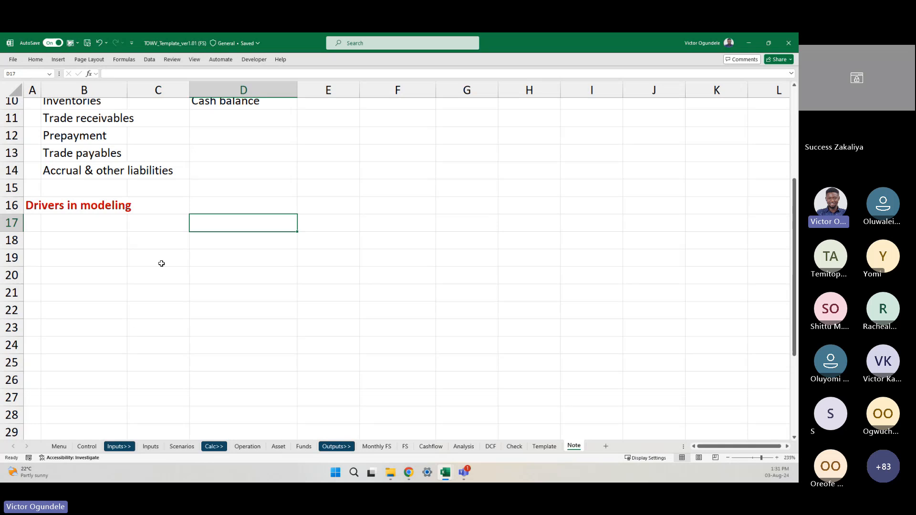
pyautogui.press('Left')
pyautogui.press('Left')
pyautogui.write('Line item')
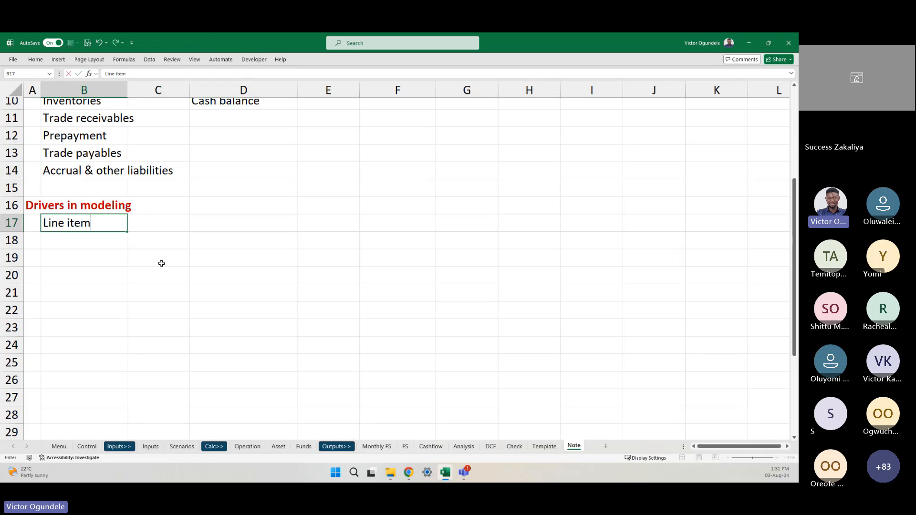
pyautogui.press('Right')
pyautogui.press('Right')
pyautogui.write('Driver')
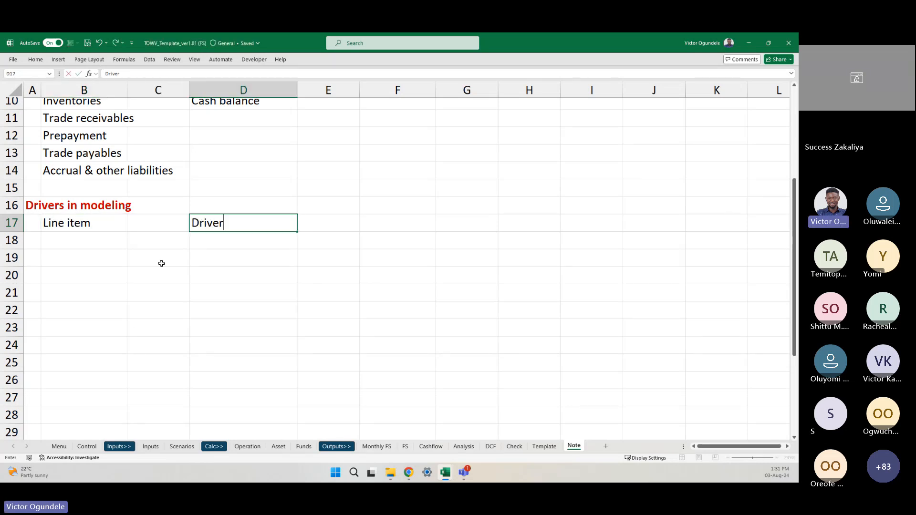
pyautogui.write(' 1')
# Copy the Driver 1 heading into E17 and change it to "Driver 2"
pyautogui.press('Right')
pyautogui.hotkey('ctrl', 'r')
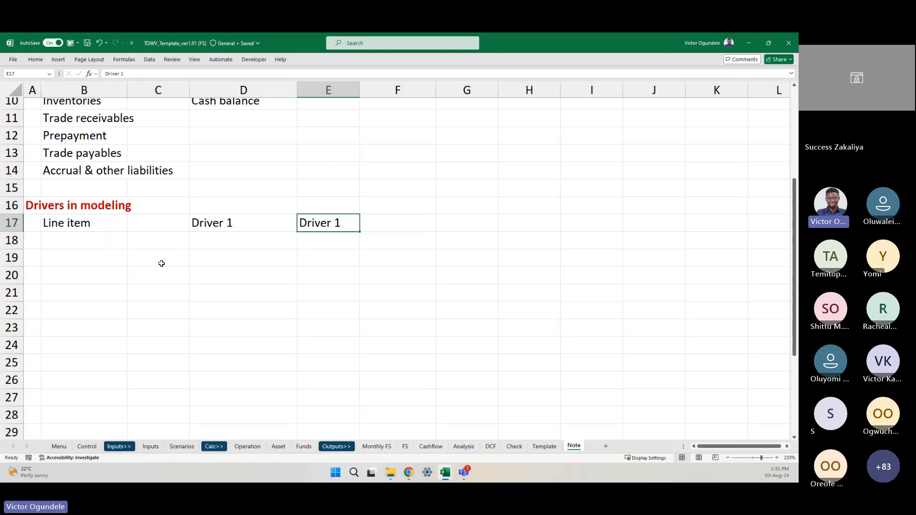
pyautogui.press('F2')
pyautogui.press('BackSpace')
pyautogui.write('2')
pyautogui.press('Return')
# Extend the driver headings in D17:E17 as a series across row 17 up to "Driver 7" in J17
pyautogui.press('Left')
pyautogui.press('Left')
pyautogui.press('Left')
pyautogui.press('Down')
pyautogui.press('Up')
pyautogui.press('Right')
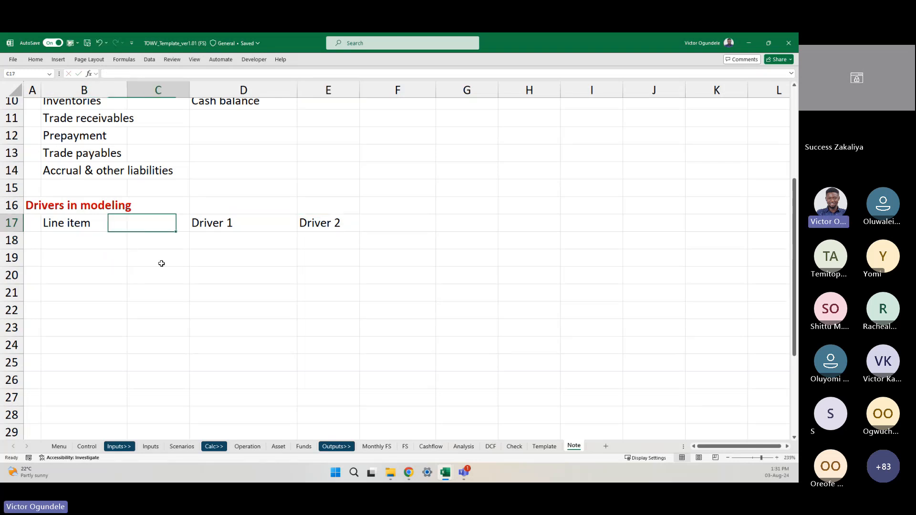
pyautogui.press('Right')
pyautogui.hotkey('shift', 'Right')
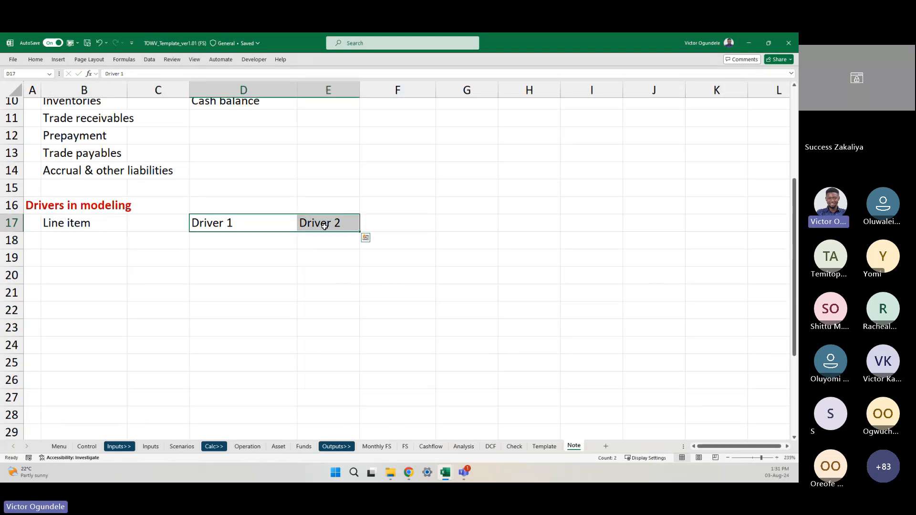
pyautogui.moveTo(360, 232); pyautogui.dragTo(590, 236)
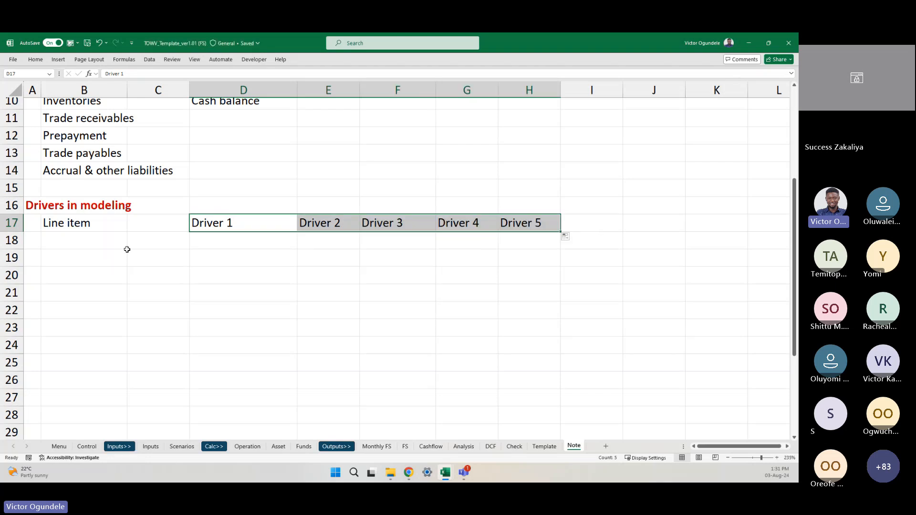
pyautogui.moveTo(560, 233); pyautogui.dragTo(689, 235)
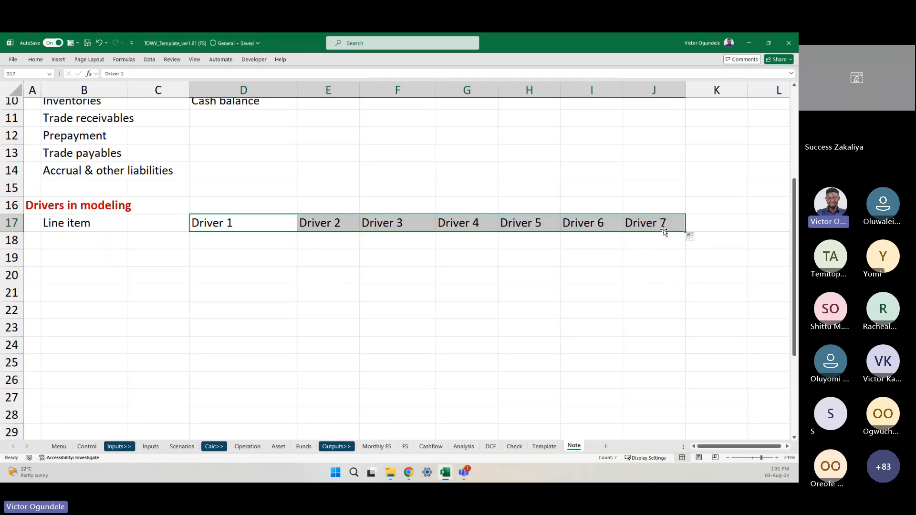
# Make the heading row B17:J17 bold and give it a bottom border
pyautogui.click(70, 237)
pyautogui.press('Up')
pyautogui.hotkey('shift', 'Right')
pyautogui.hotkey('shift', 'Right')
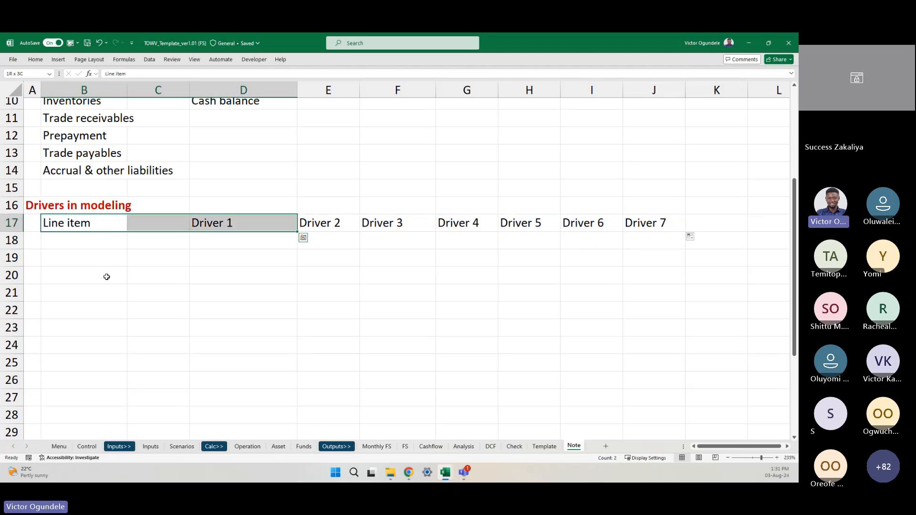
pyautogui.hotkey('ctrl', 'shift', 'Right')
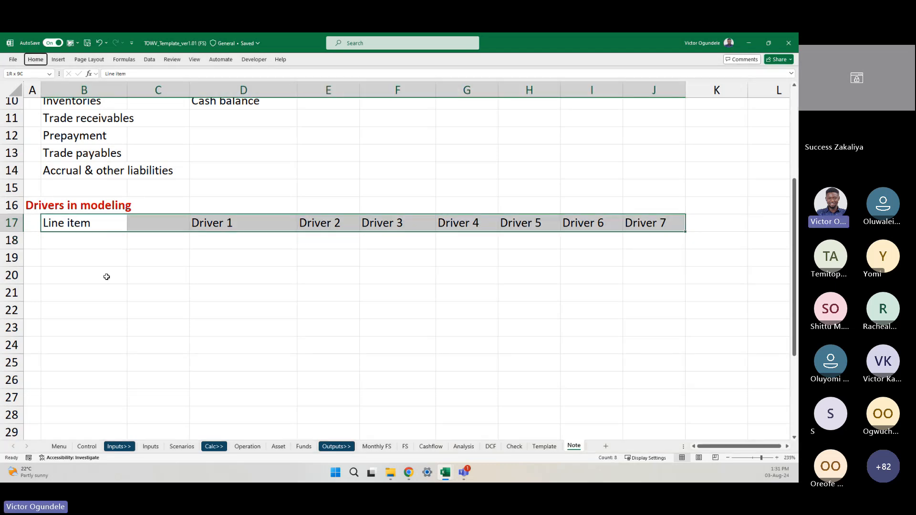
pyautogui.hotkey('ctrl', 'b')
pyautogui.hotkey('alt', 'h')
pyautogui.press('b')
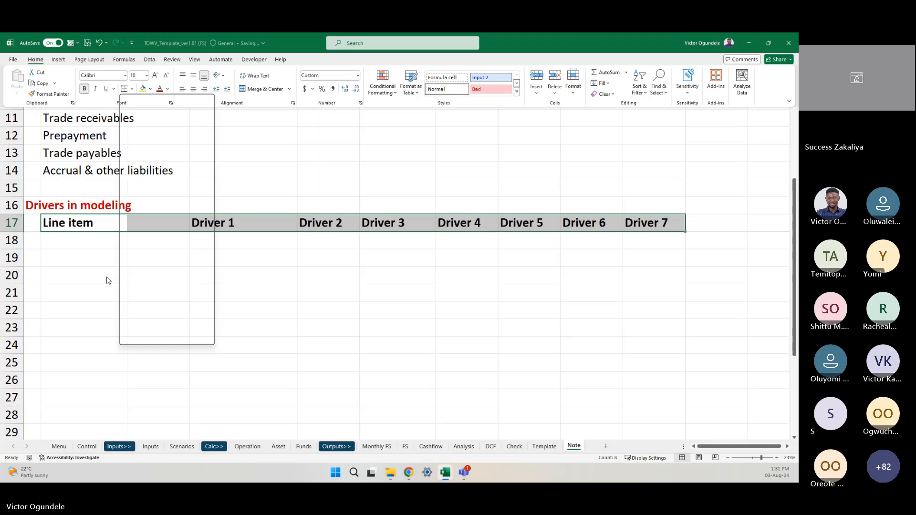
pyautogui.press('o')
# Enter "Revenue" in B19 as the first line item
pyautogui.press('Down')
pyautogui.press('Down')
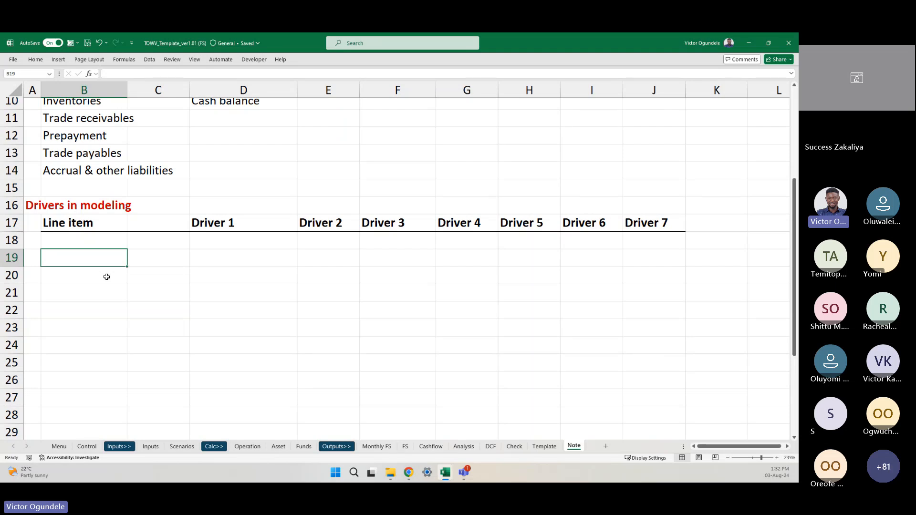
pyautogui.write('Revenue')
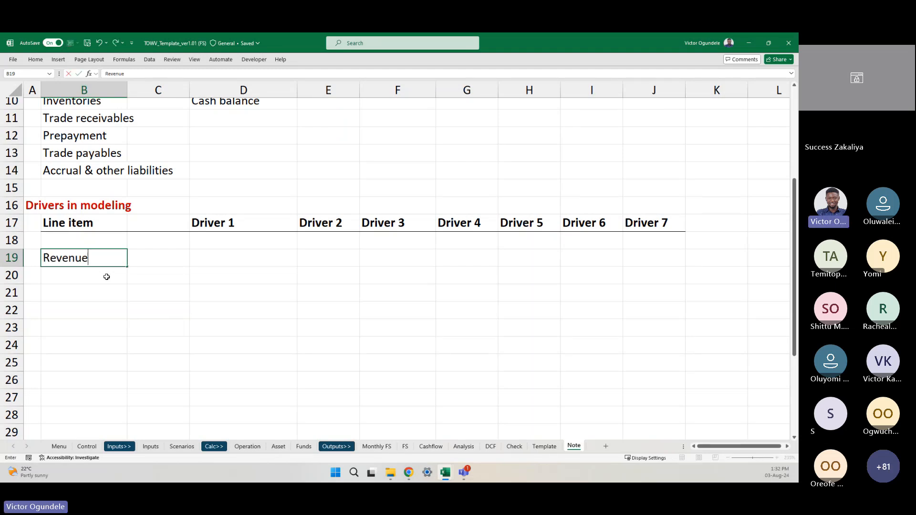
pyautogui.hotkey('ctrl', 'Return')
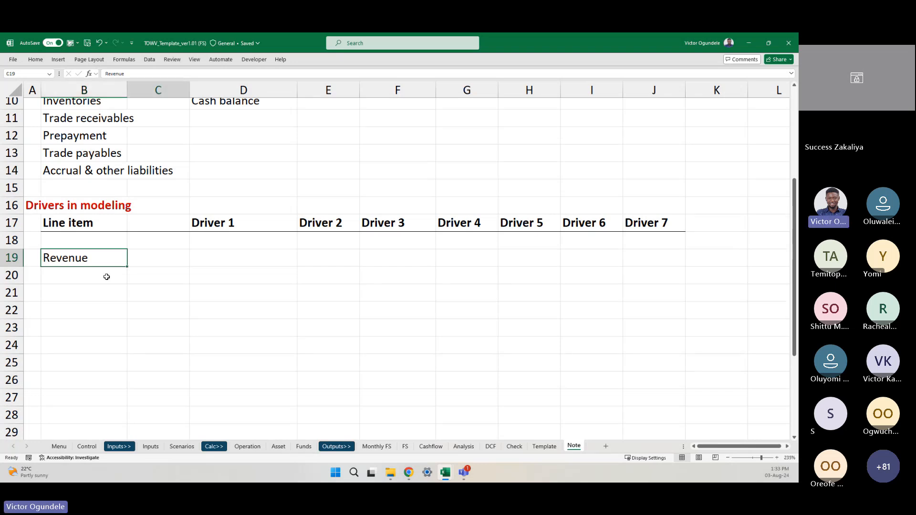
# Right-align the driver headings in D17:J17
pyautogui.press('Right')
pyautogui.press('Right')
pyautogui.press('Up')
pyautogui.press('Up')
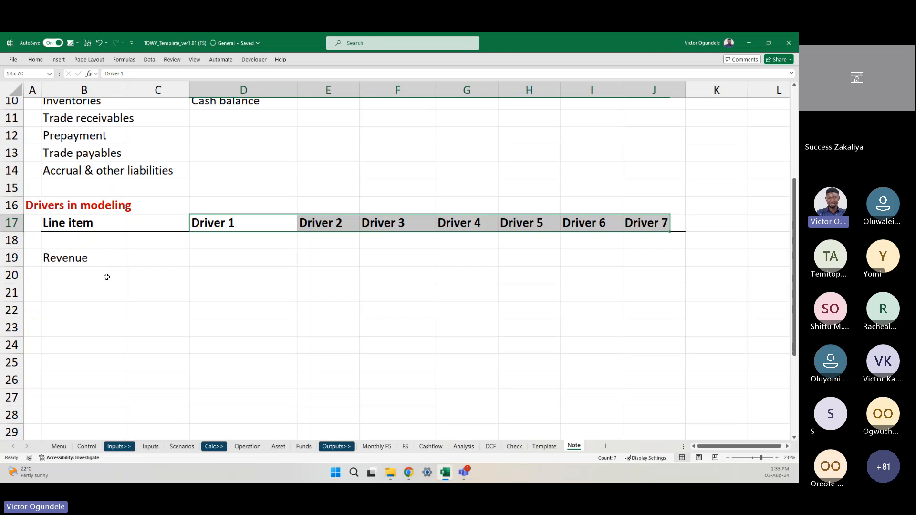
pyautogui.hotkey('ctrl', 'shift', 'Right')
pyautogui.hotkey('alt', 'h')
pyautogui.press('a')
pyautogui.press('r')
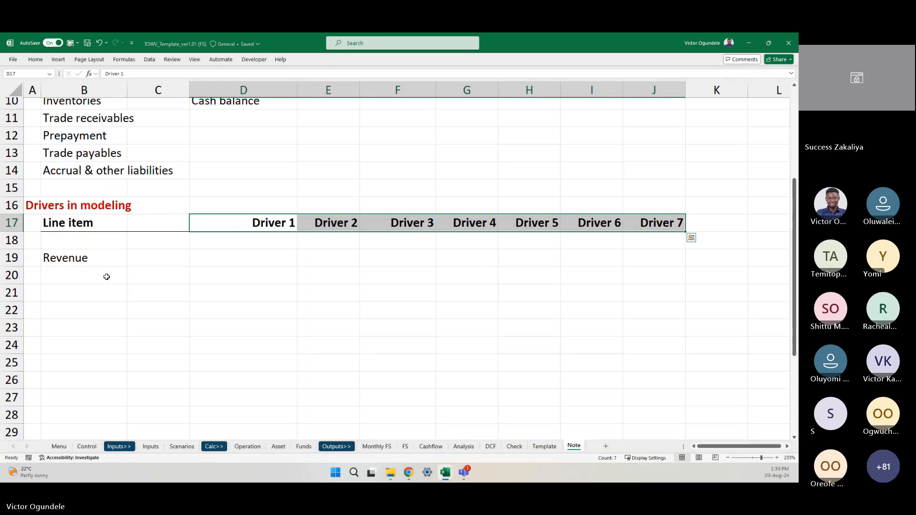
# Widen columns E to J to one equal, slightly larger width
pyautogui.click(311, 94)
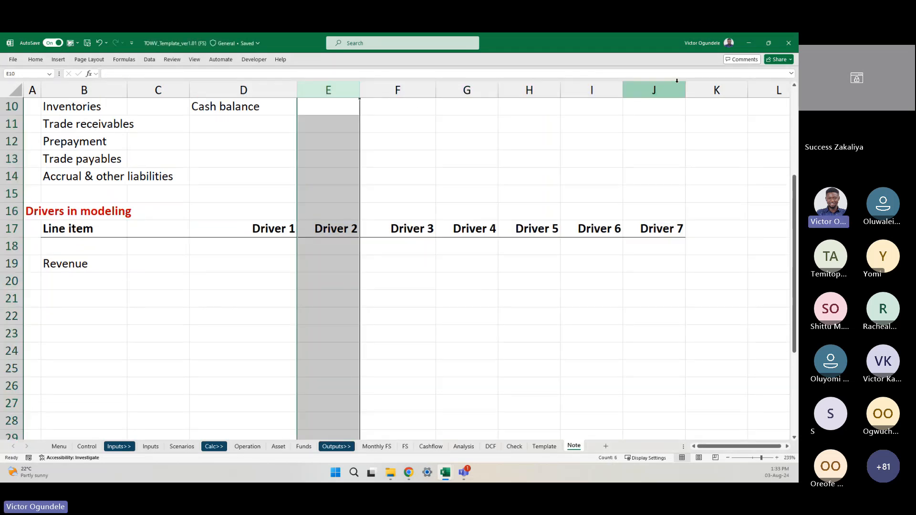
pyautogui.keyDown('shift'); pyautogui.click(652, 90); pyautogui.keyUp('shift')
pyautogui.moveTo(360, 90); pyautogui.dragTo(370, 91)
# Enter "Price, volume" in D19 as Driver 1 for Revenue and right-align the cell
pyautogui.click(250, 264)
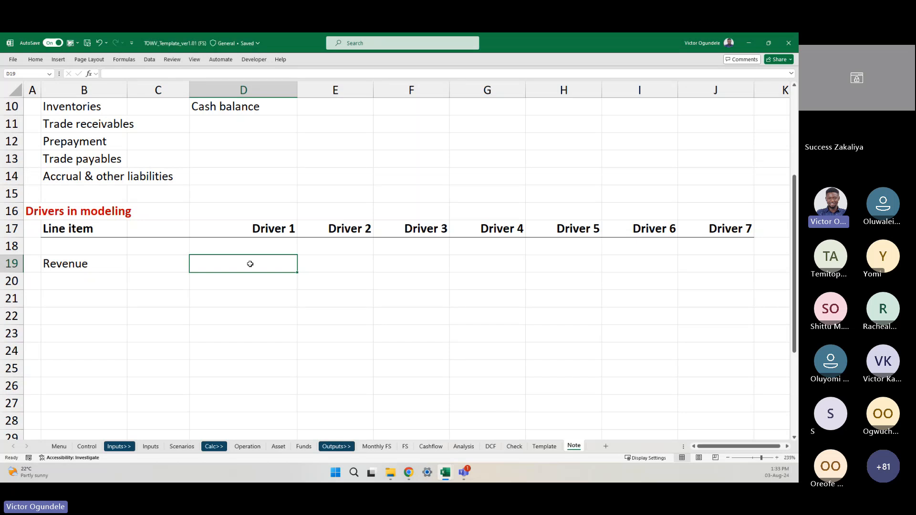
pyautogui.write('Price ')
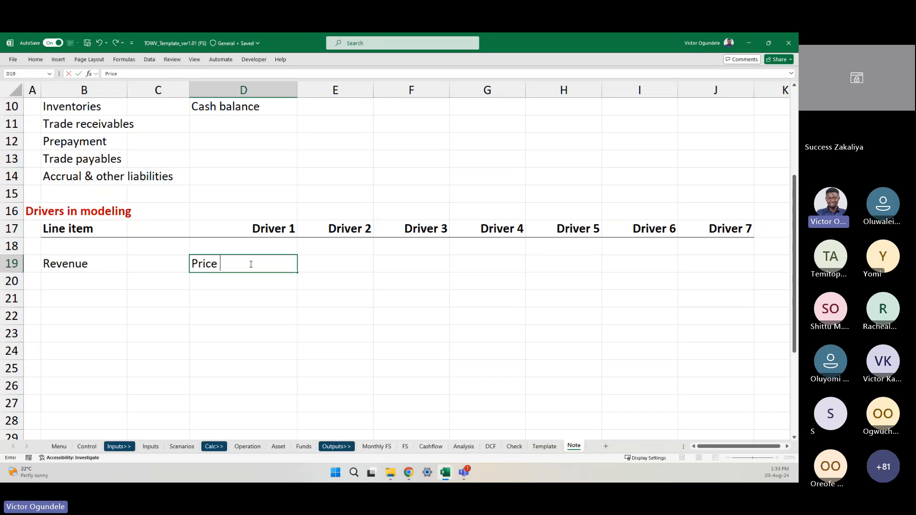
pyautogui.write(' volume')
pyautogui.hotkey('ctrl', 'Return')
pyautogui.press('a')
pyautogui.press('r')
pyautogui.press('Right')
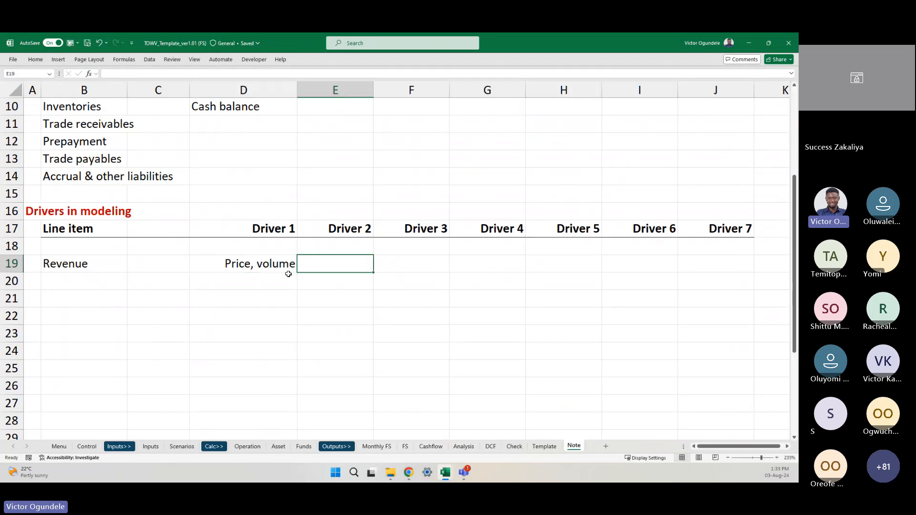
# Append ", Qty" to the Driver 1 entry for Revenue in D19
pyautogui.press('Left')
pyautogui.press('F2')
pyautogui.write(', Qty')
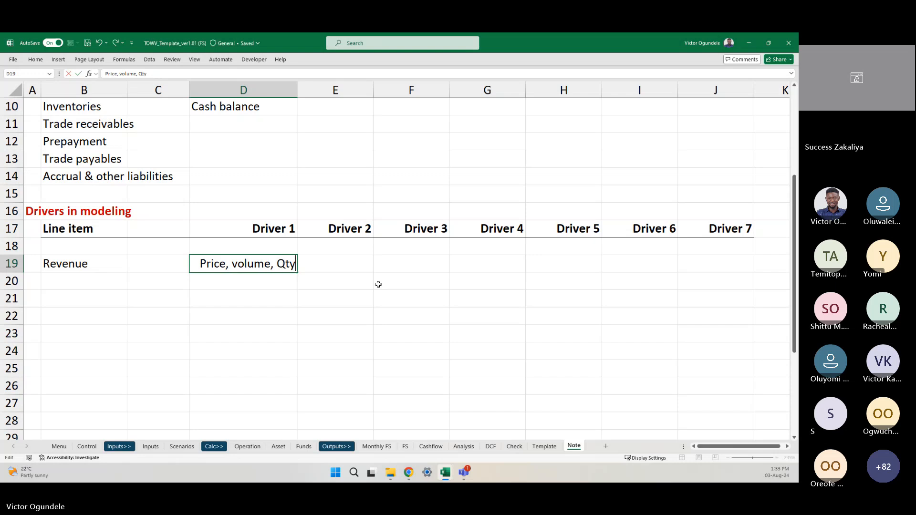
pyautogui.press('Return')
pyautogui.press('Up')
pyautogui.press('Right')
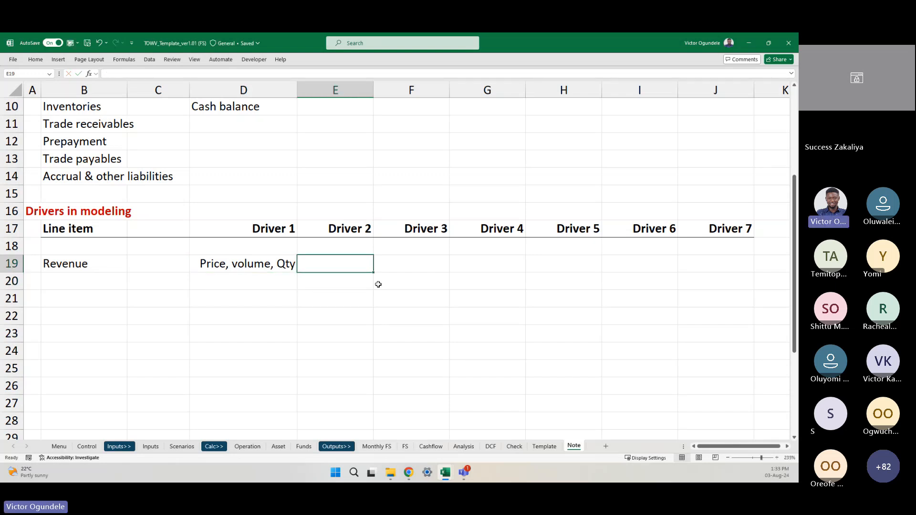
pyautogui.write('Yoy')
pyautogui.press('BackSpace')
pyautogui.write('Y ')
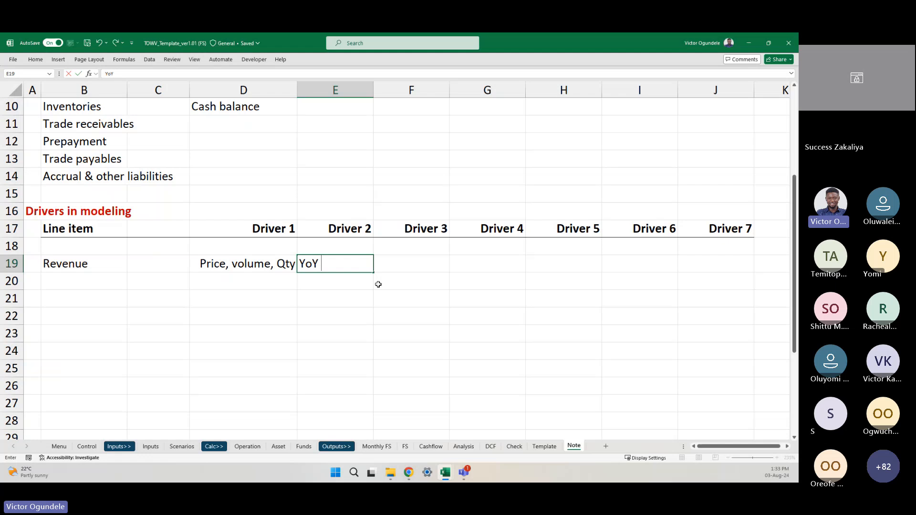
pyautogui.write('f')
pyautogui.press('BackSpace')
pyautogui.press('BackSpace')
pyautogui.press('BackSpace')
pyautogui.press('BackSpace')
# Enter "Growth factor" in E19 as Driver 2 for Revenue
pyautogui.write('G')
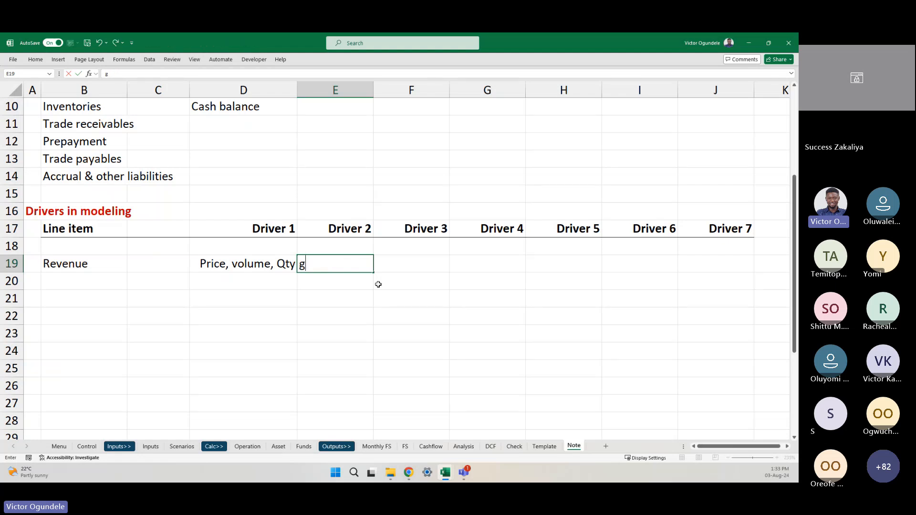
pyautogui.write('rowth factor')
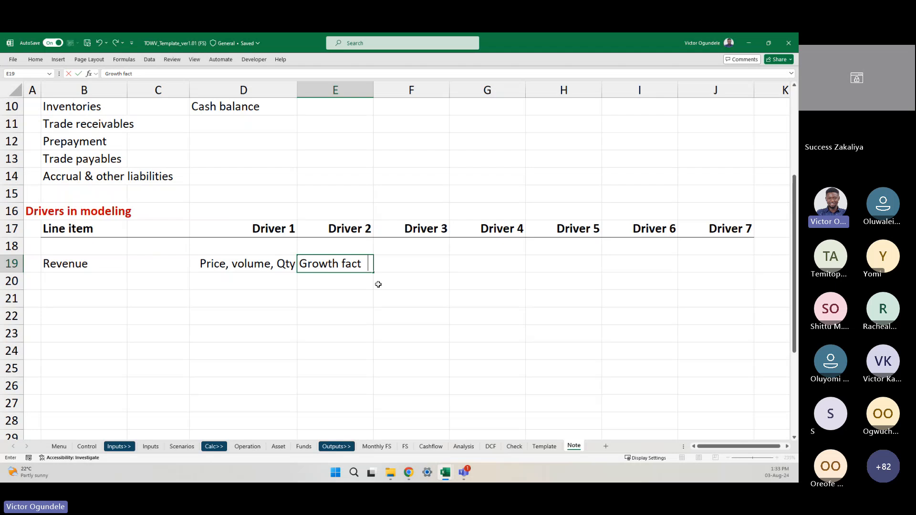
pyautogui.hotkey('ctrl', 'Return')
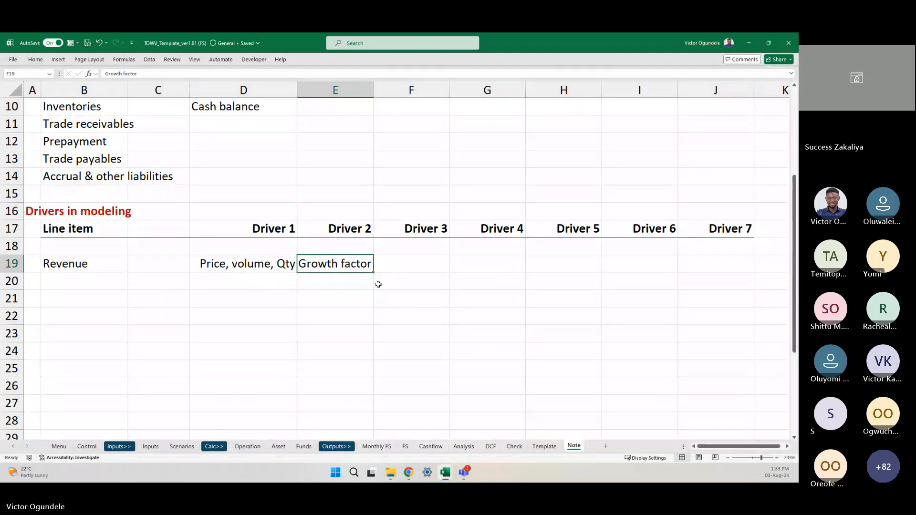
pyautogui.press('Right')
pyautogui.press('Right')
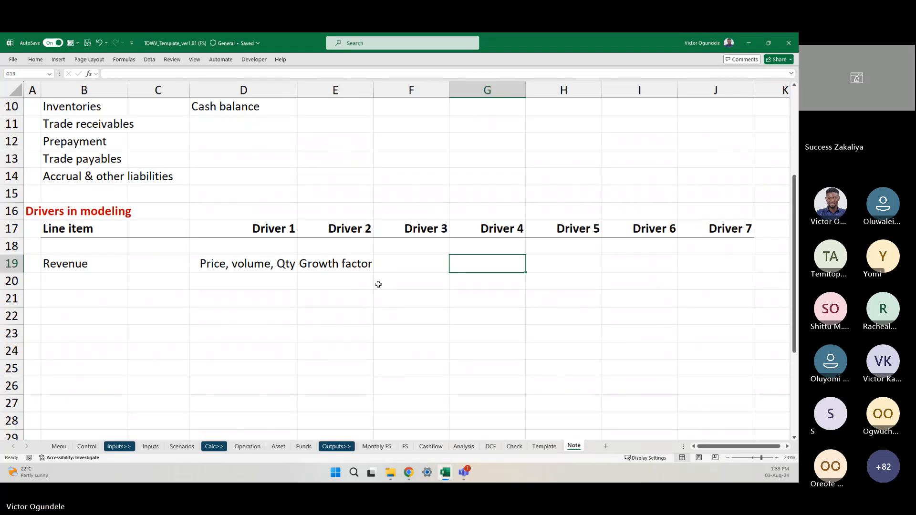
pyautogui.press('Left')
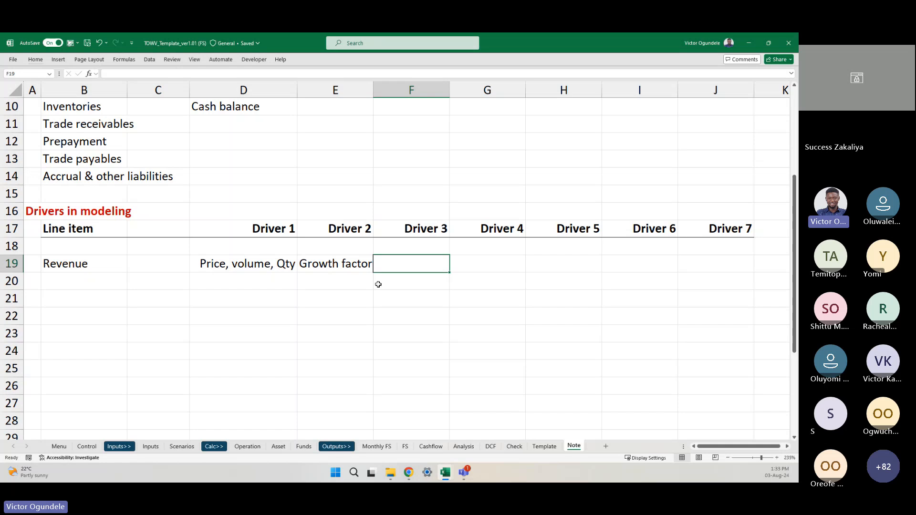
# Enter "Price inflation" in F19 as Driver 3 and "Capacity" in G19 as Driver 4 for Revenue
pyautogui.write('Price')
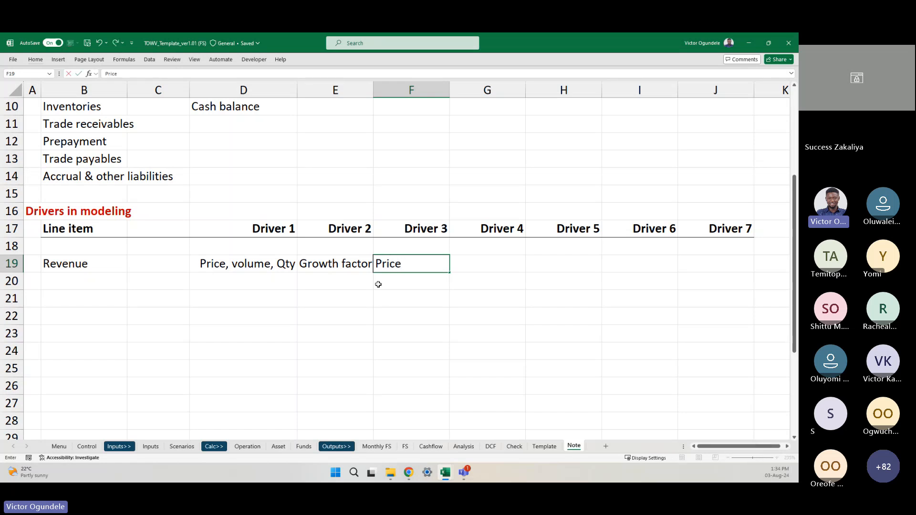
pyautogui.write(' inflation')
pyautogui.hotkey('ctrl', 'Return')
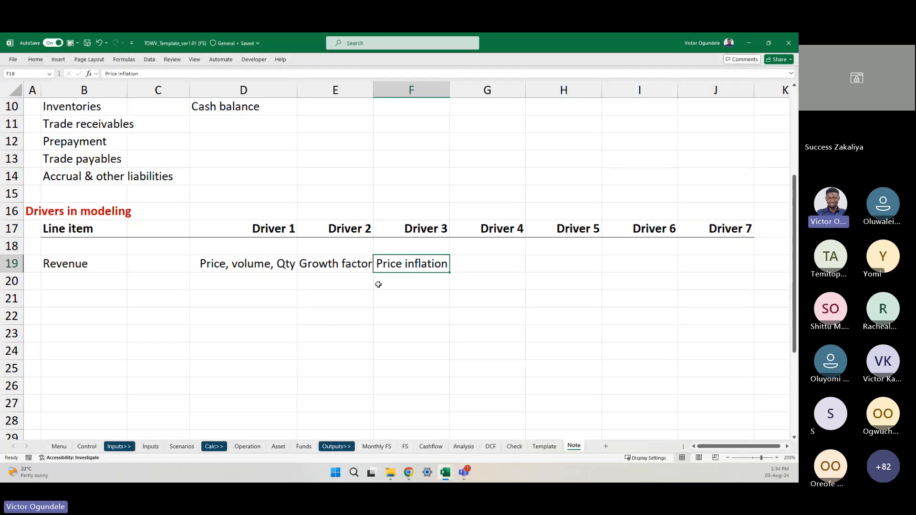
pyautogui.press('Right')
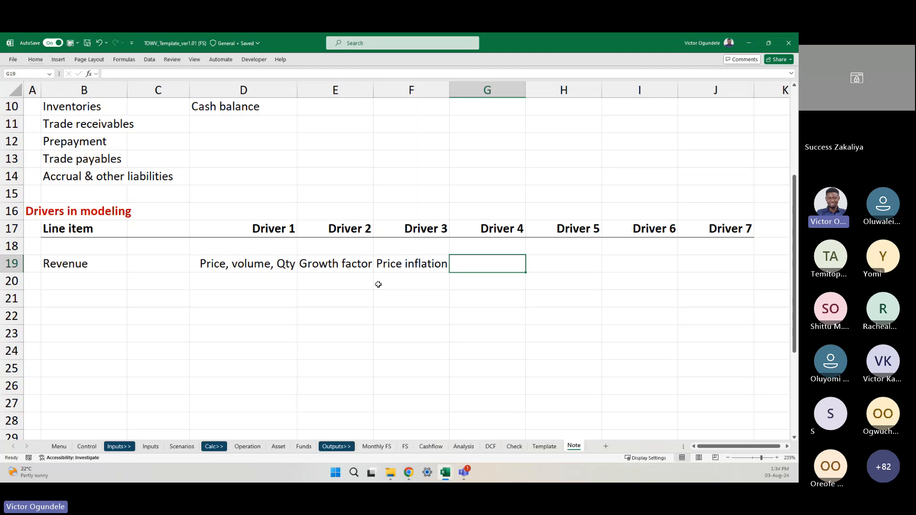
pyautogui.write('Capaci')
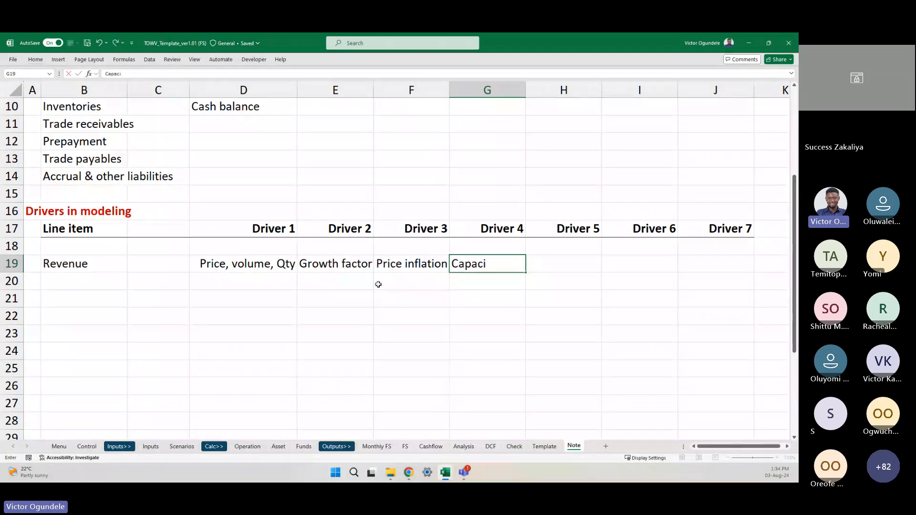
pyautogui.write('ty')
pyautogui.press('Tab')
pyautogui.press('Tab')
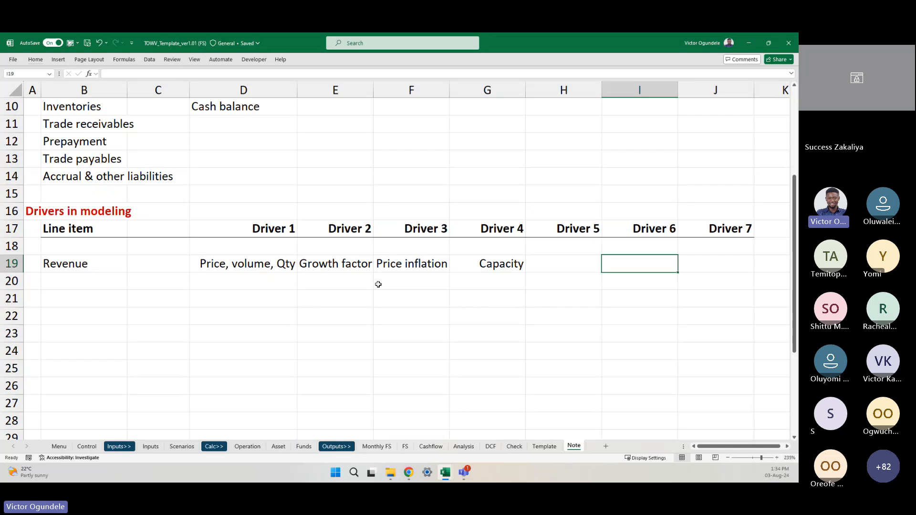
# Enter "Discount" in H19 as Driver 5 and "FX rate" in I19 as Driver 6 for Revenue
pyautogui.press('Left')
pyautogui.write('Dsico')
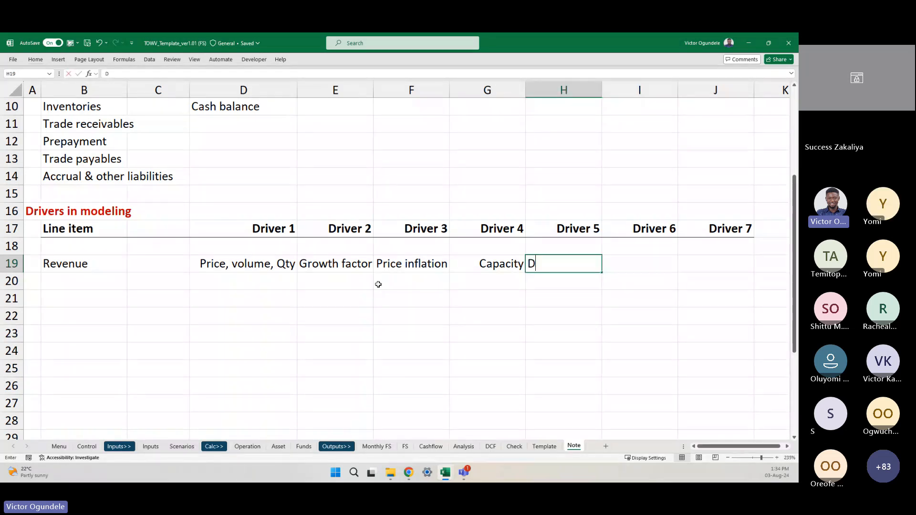
pyautogui.press('BackSpace')
pyautogui.press('BackSpace')
pyautogui.press('BackSpace')
pyautogui.press('BackSpace')
pyautogui.write('iscount')
pyautogui.hotkey('ctrl', 'Return')
pyautogui.press('Right')
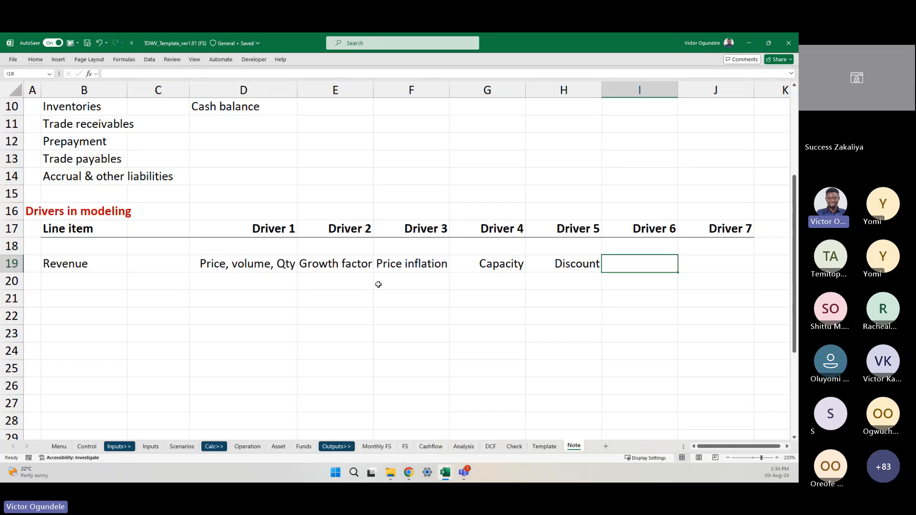
pyautogui.write('FX rate')
pyautogui.hotkey('ctrl', 'Return')
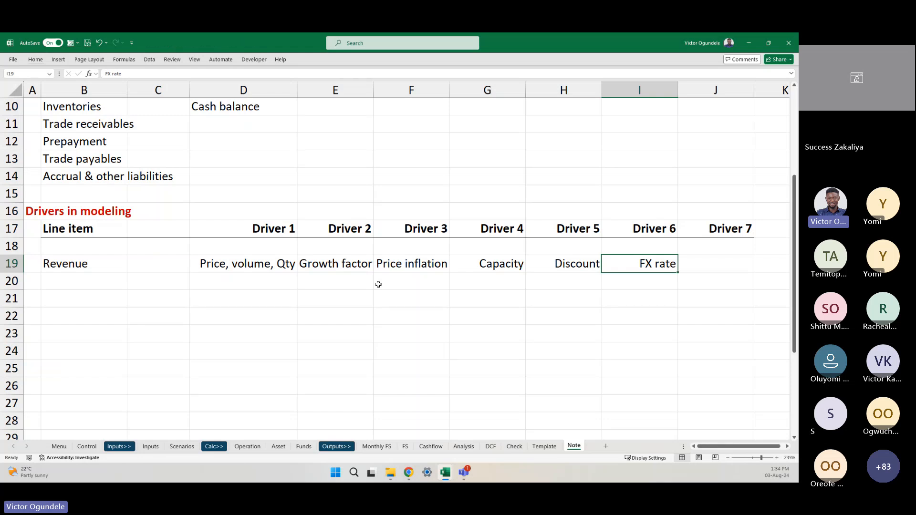
# Enter "Timing" in J19 as Driver 7 for Revenue and right-align the cell
pyautogui.press('Tab')
pyautogui.write('Timing')
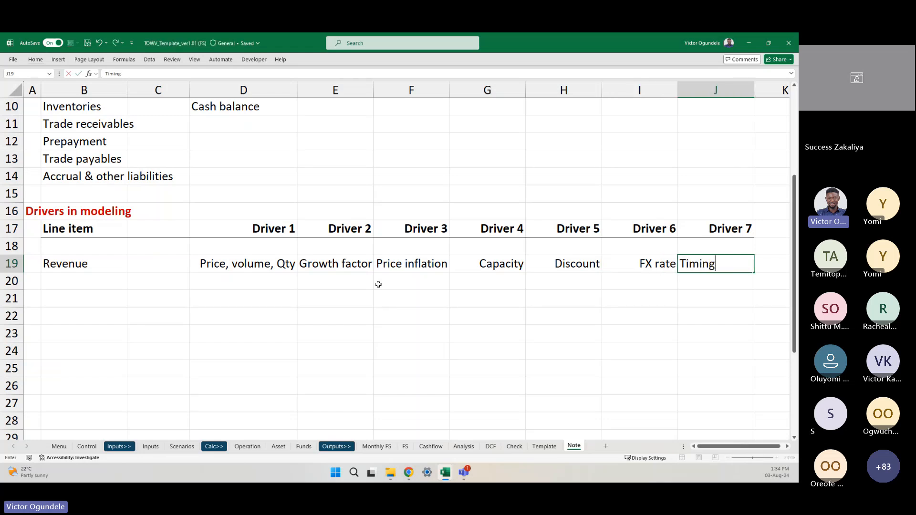
pyautogui.hotkey('ctrl', 'Return')
pyautogui.hotkey('alt', 'h')
pyautogui.press('a')
pyautogui.press('r')
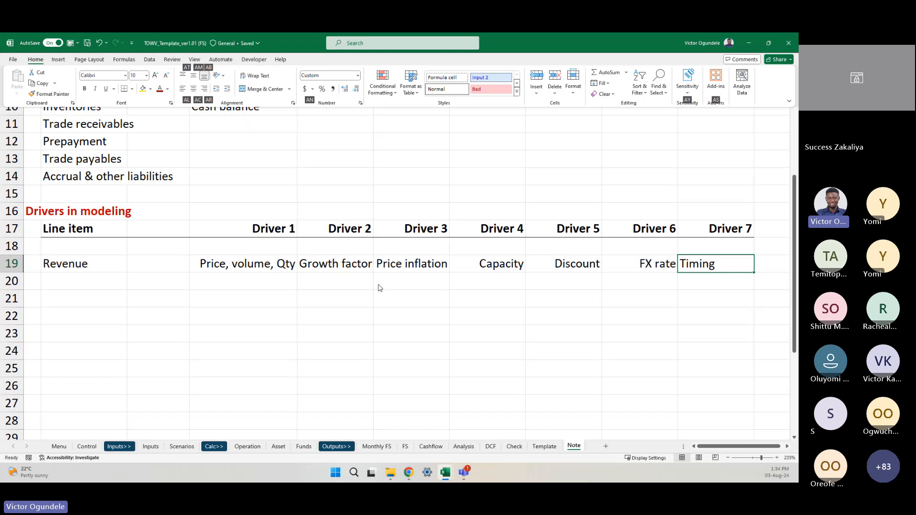
# Enter "Cost of sales" in B20 as the line item directly below Revenue
pyautogui.press('Left')
pyautogui.press('Left')
pyautogui.press('Left')
pyautogui.press('Left')
pyautogui.press('Left')
pyautogui.press('Left')
pyautogui.press('Left')
pyautogui.press('Left')
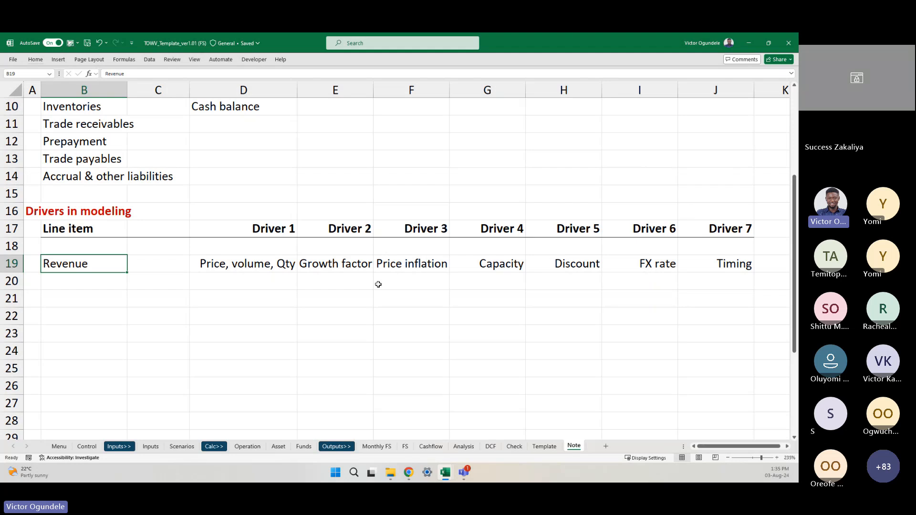
pyautogui.press('Down')
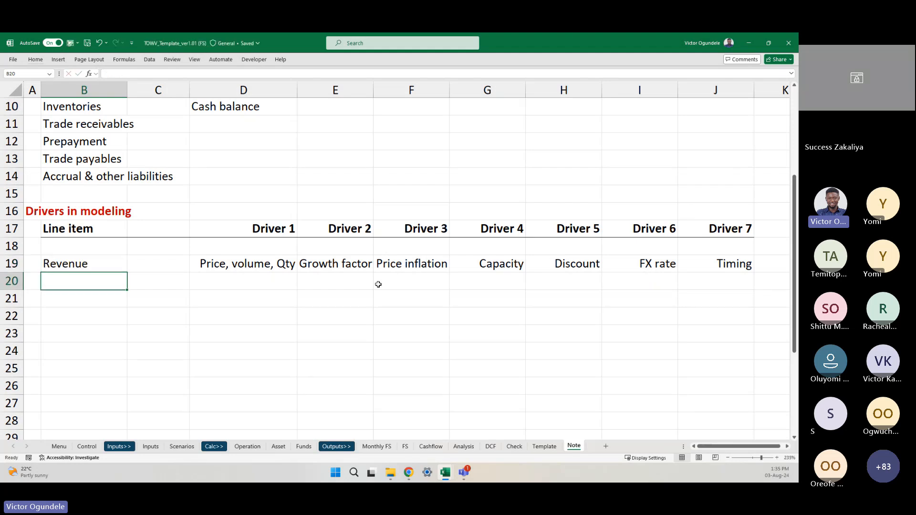
pyautogui.write('Cost of sales')
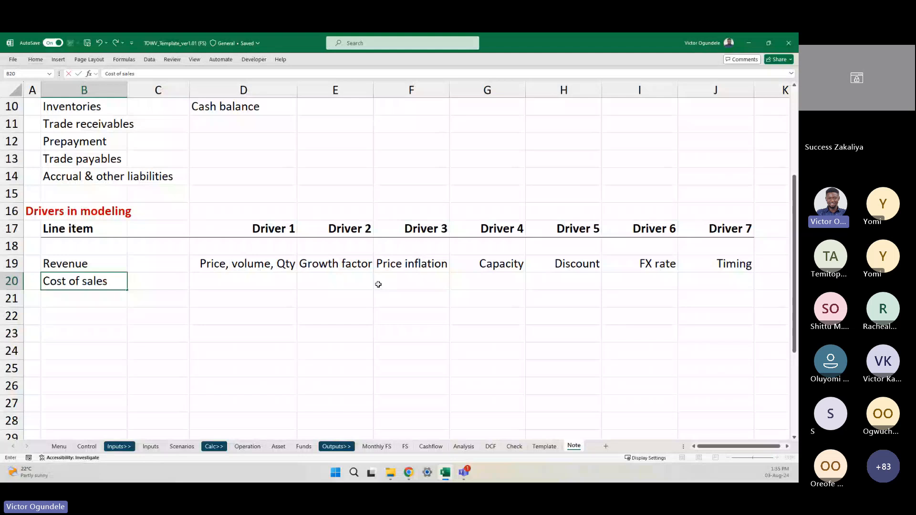
pyautogui.hotkey('ctrl', 'Return')
# Try moving the Cost of sales label from B20 to B21, and undo the move
pyautogui.hotkey('ctrl', 'x')
pyautogui.press('Down')
pyautogui.hotkey('ctrl', 'v')
pyautogui.press('Right')
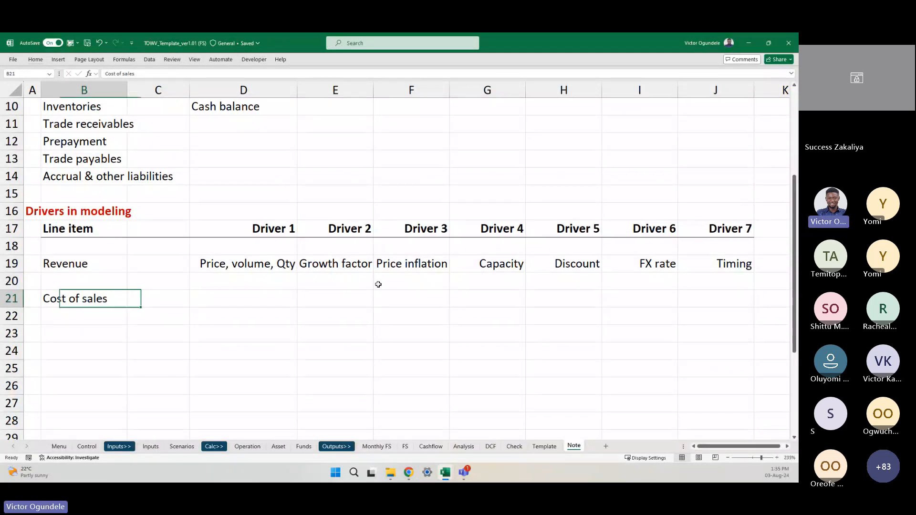
pyautogui.press('Left')
pyautogui.hotkey('ctrl', 'c')
pyautogui.hotkey('ctrl', 'z')
# Fill Revenue's Driver 1 text down into D20 and change it to "Cost, volume, Qty" for Cost of sales
pyautogui.press('Right')
pyautogui.press('Right')
pyautogui.press('Right')
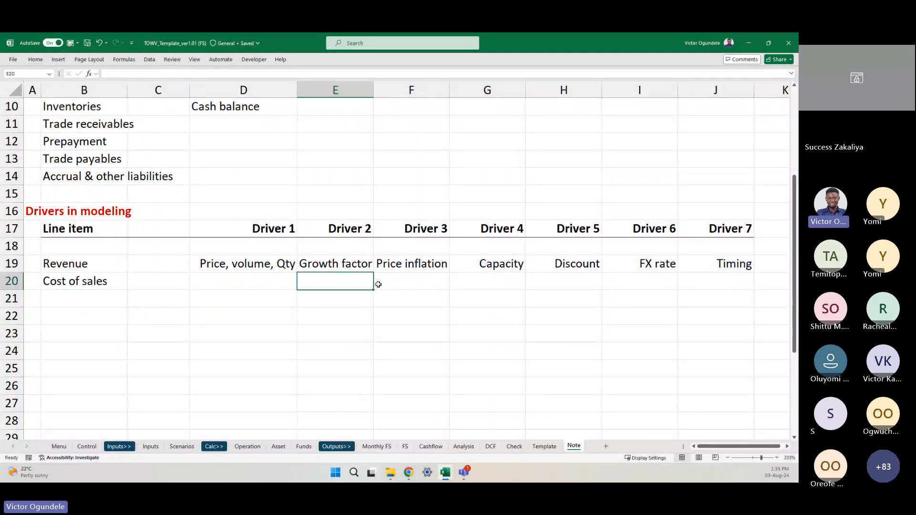
pyautogui.press('Left')
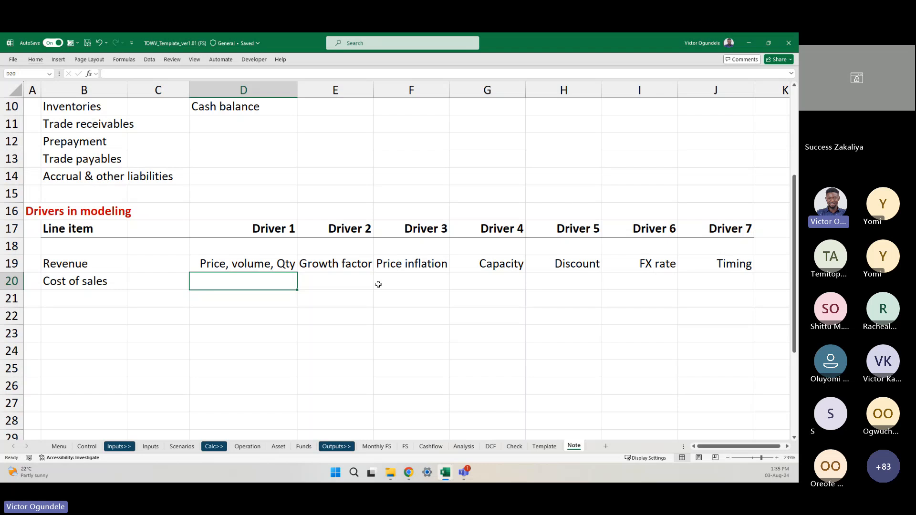
pyautogui.hotkey('ctrl', 'd')
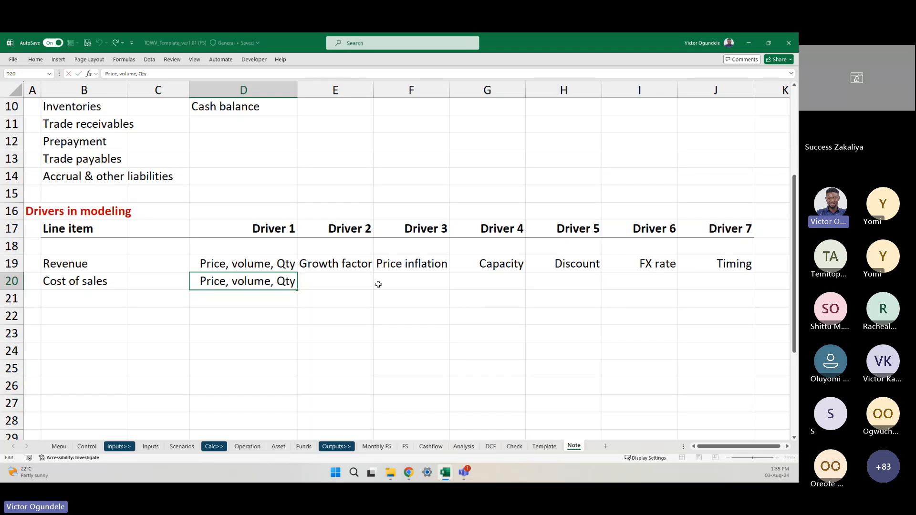
pyautogui.press('F2')
pyautogui.hotkey('ctrl', 'Left')
pyautogui.hotkey('ctrl', 'Left')
pyautogui.hotkey('ctrl', 'Left')
pyautogui.hotkey('ctrl', 'Left')
pyautogui.hotkey('ctrl', 'shift', 'Left')
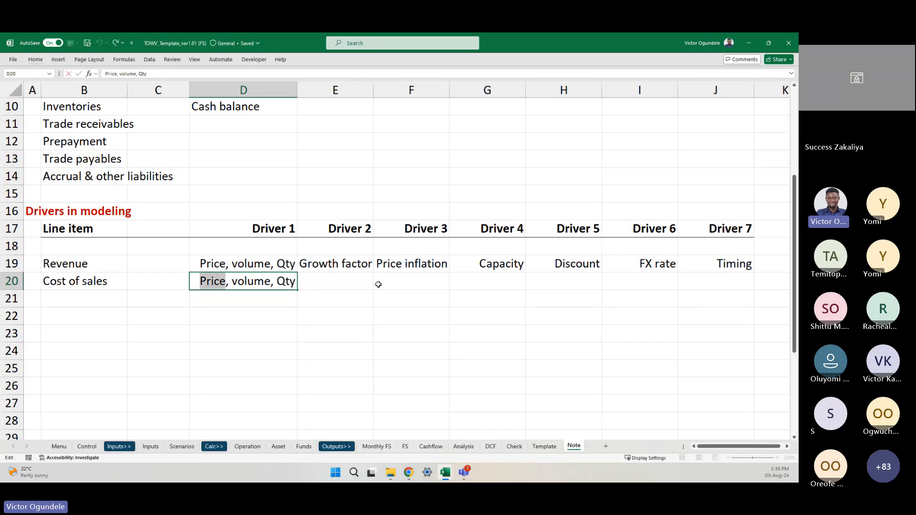
pyautogui.write('Cost')
pyautogui.press('Return')
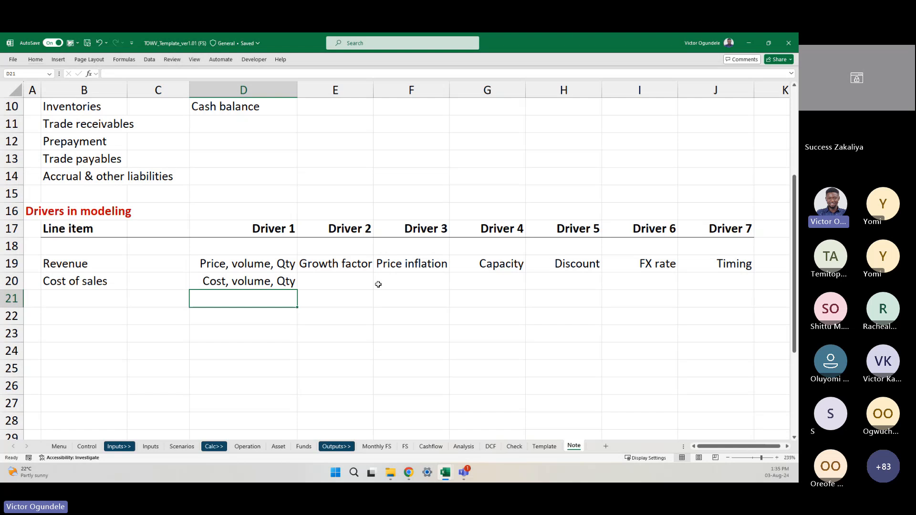
# Fill Revenue's Driver 2 to Driver 7 entries down into E20:J20 for Cost of sales
pyautogui.press('Up')
pyautogui.press('Right')
pyautogui.hotkey('shift', 'Right')
pyautogui.hotkey('shift', 'Right')
pyautogui.hotkey('shift', 'Right')
pyautogui.hotkey('shift', 'Right')
pyautogui.hotkey('shift', 'Right')
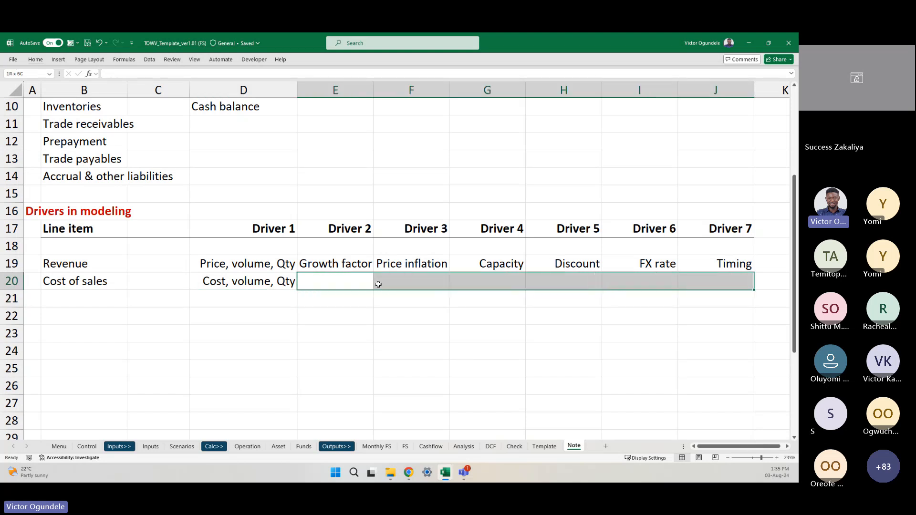
pyautogui.hotkey('ctrl', 'd')
# Enter "SG&A" in B22 as a line item, leaving a blank row below Cost of sales
pyautogui.press('Left')
pyautogui.press('Left')
pyautogui.press('Left')
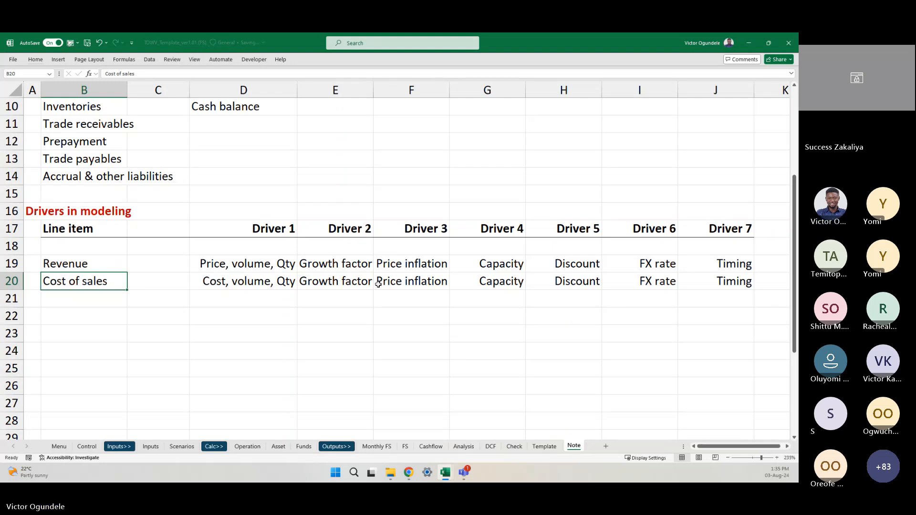
pyautogui.press('Down')
pyautogui.press('Down')
pyautogui.write('S')
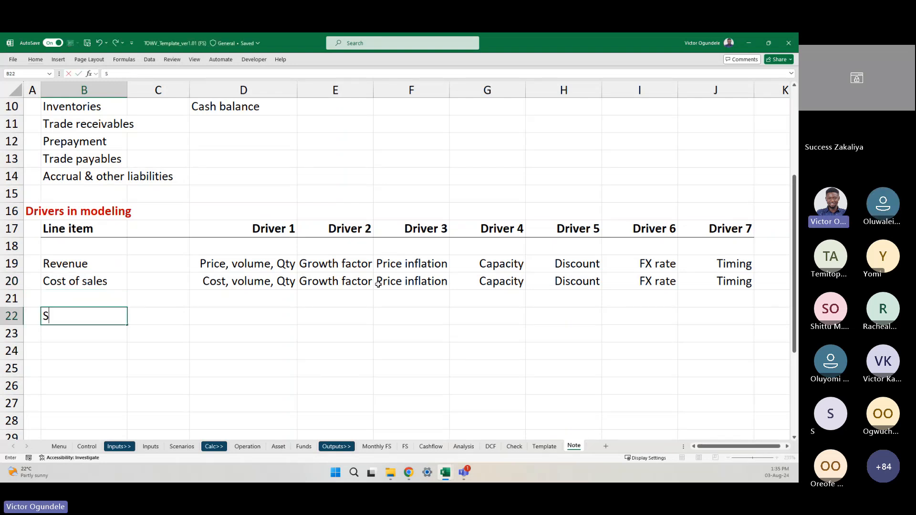
pyautogui.write('G&A')
pyautogui.hotkey('ctrl', 'Return')
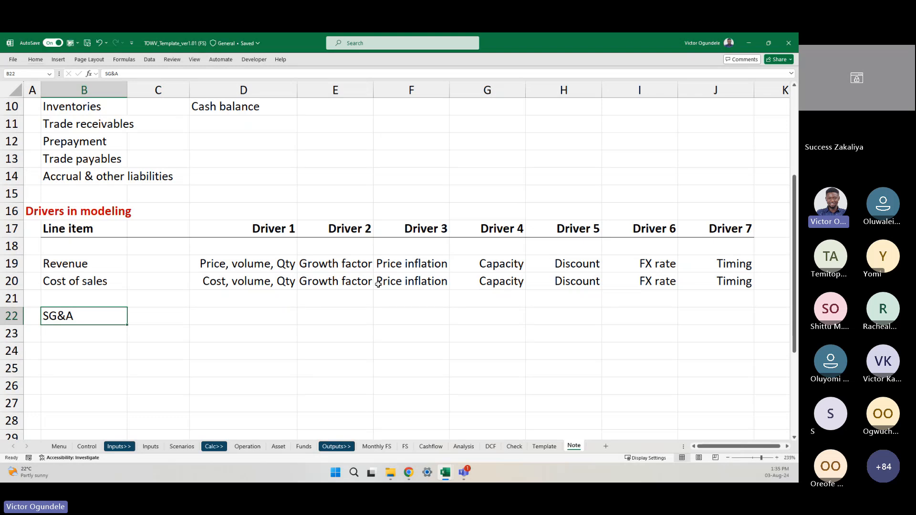
# Change the Driver 3 entry for Cost of sales in F20 to "Cost inflation"
pyautogui.press('Right')
pyautogui.press('Right')
pyautogui.press('Right')
pyautogui.press('Up')
pyautogui.press('Up')
pyautogui.press('Right')
pyautogui.press('F2')
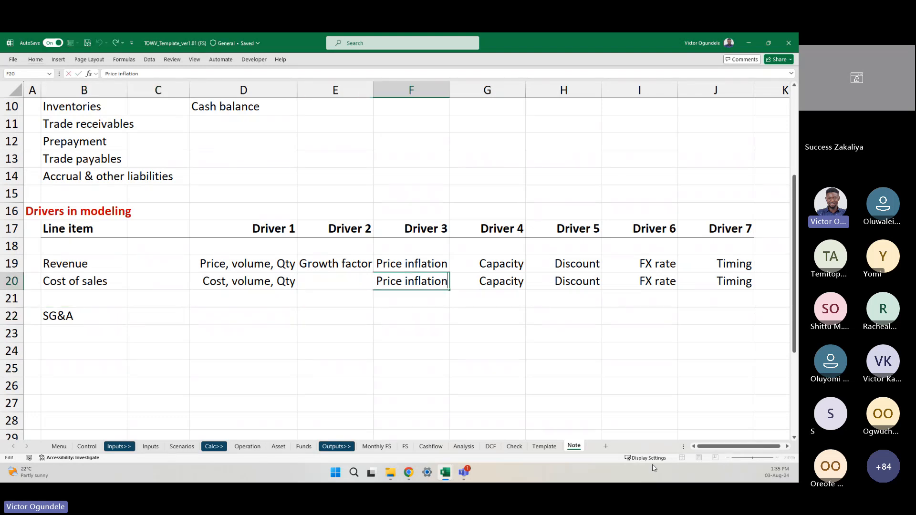
pyautogui.press('Home')
pyautogui.hotkey('shift', 'Right')
pyautogui.hotkey('shift', 'Right')
pyautogui.hotkey('shift', 'Right')
pyautogui.hotkey('shift', 'Right')
pyautogui.hotkey('shift', 'Right')
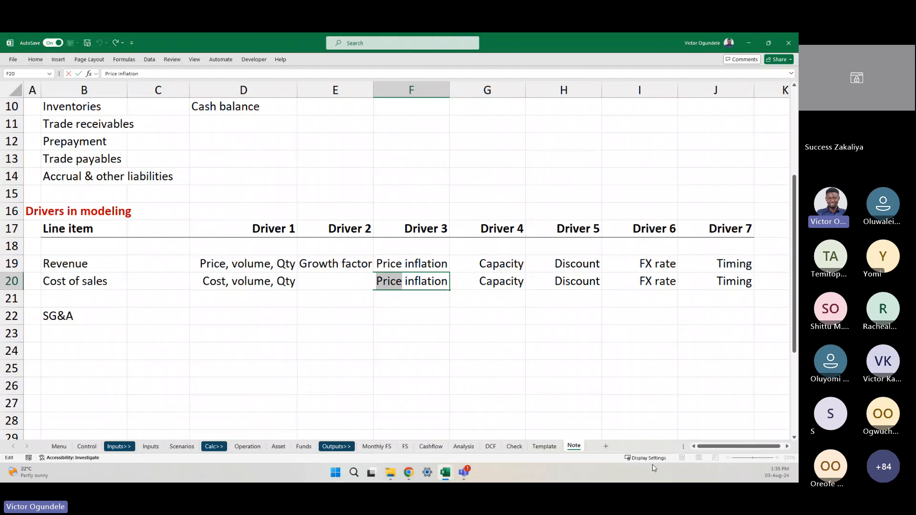
pyautogui.write('Cost')
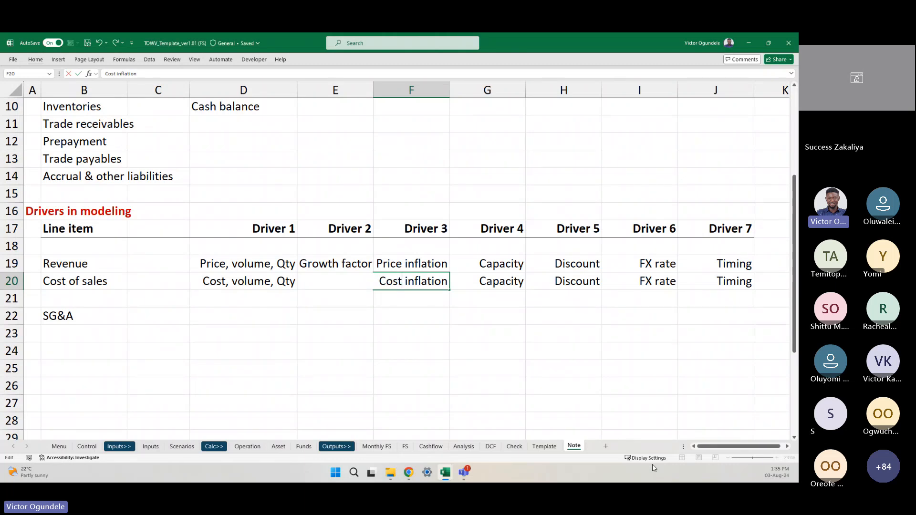
pyautogui.press('Return')
# Enter "Monthly expenses" in D22 as Driver 1 for SG&A
pyautogui.press('Up')
pyautogui.press('Right')
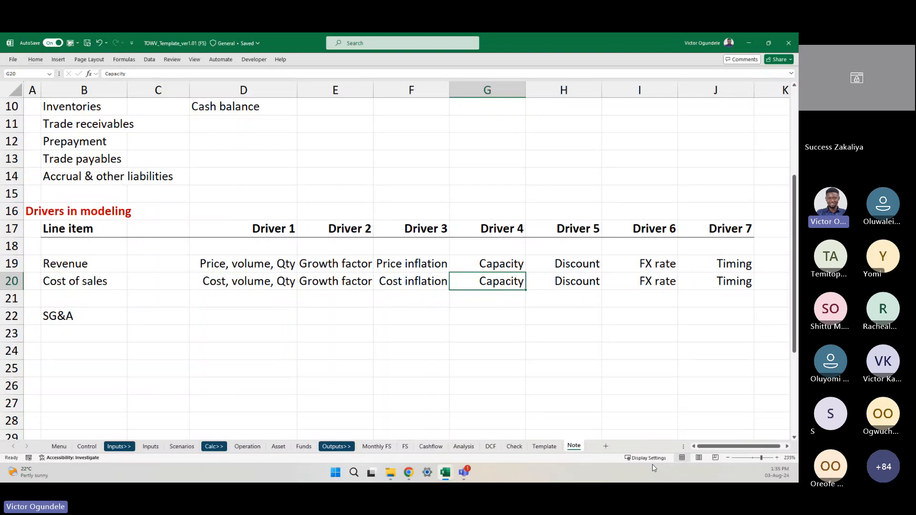
pyautogui.press('Down')
pyautogui.press('Down')
pyautogui.press('Left')
pyautogui.press('Left')
pyautogui.press('Left')
pyautogui.write('M')
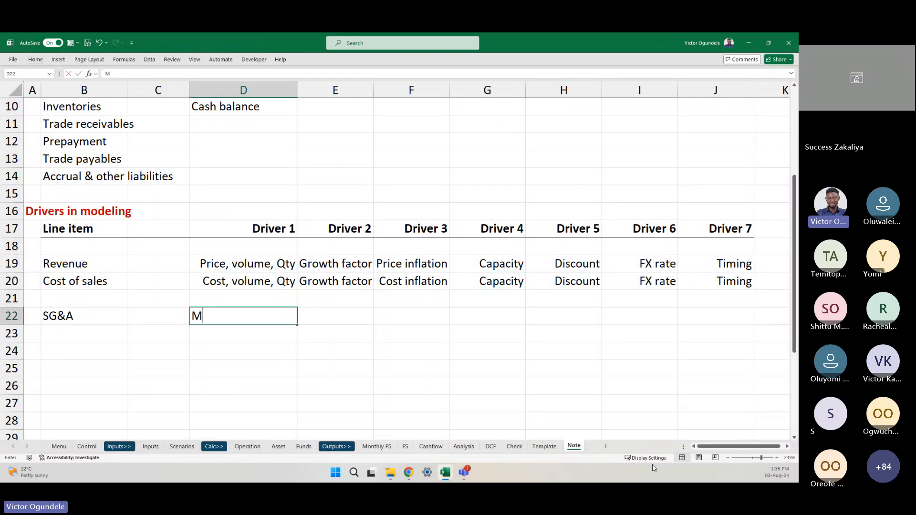
pyautogui.write('onthly expens')
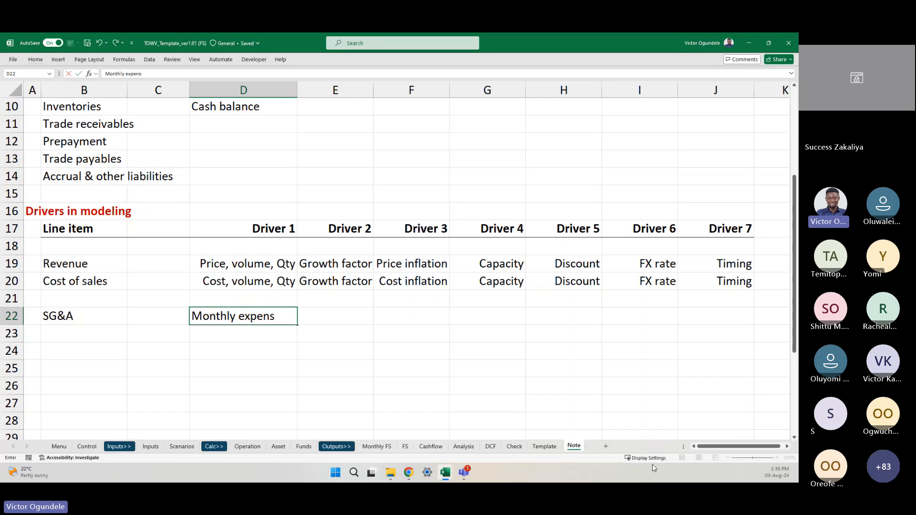
pyautogui.write('es')
pyautogui.press('Tab')
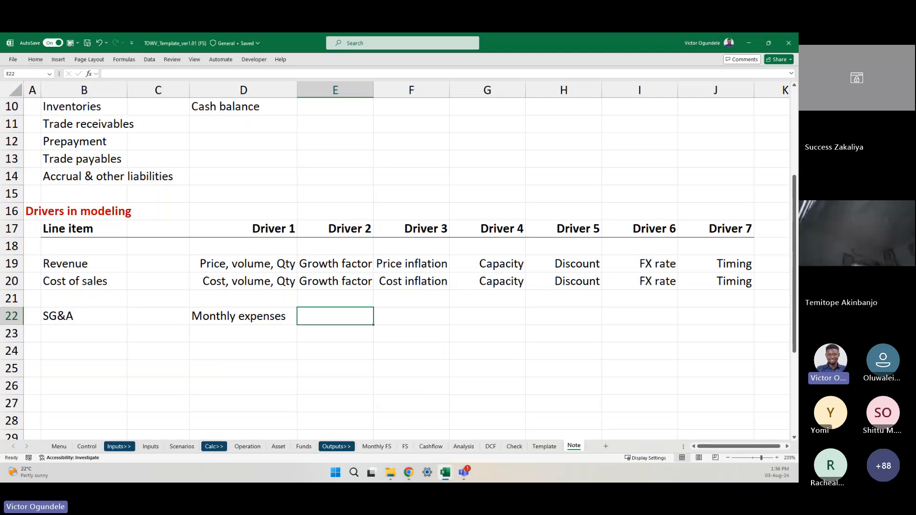
# Copy the "Cost inflation" entry from F20 into E22 as Driver 2 for SG&A
pyautogui.hotkey('alt', 'Tab')
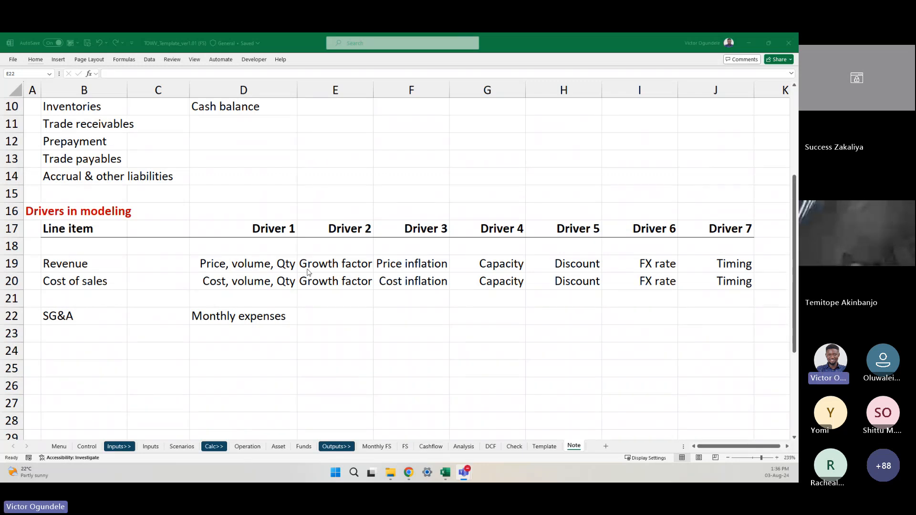
pyautogui.hotkey('alt', 'Tab')
pyautogui.click(404, 317)
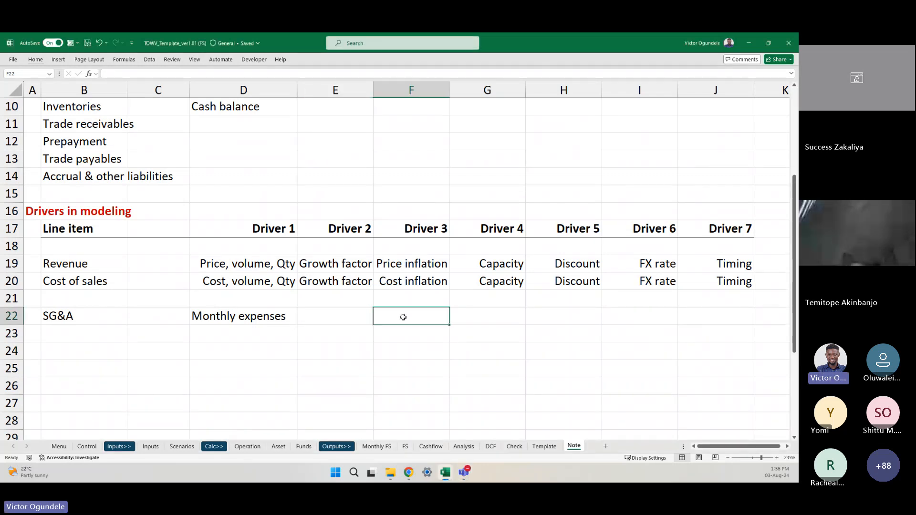
pyautogui.press('Up')
pyautogui.press('Up')
pyautogui.hotkey('ctrl', 'c')
pyautogui.press('Down')
pyautogui.press('Down')
pyautogui.press('Left')
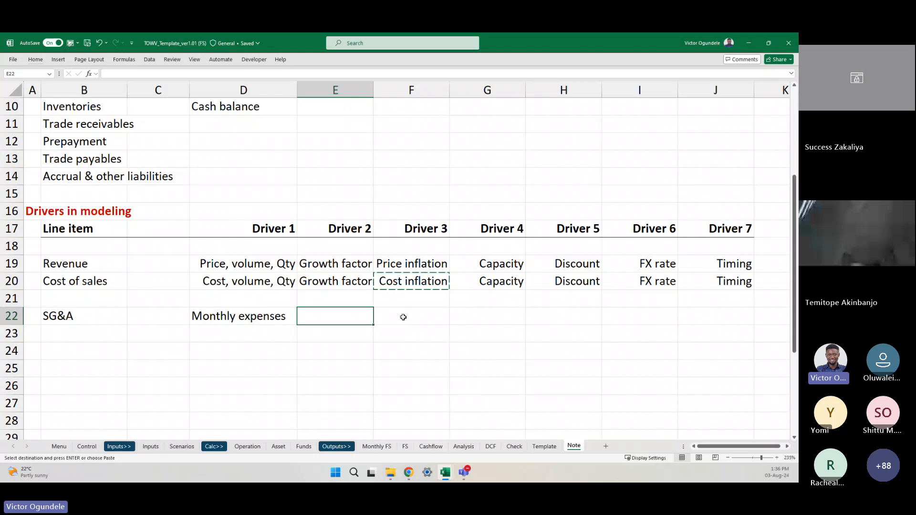
pyautogui.hotkey('ctrl', 'v')
pyautogui.press('Escape')
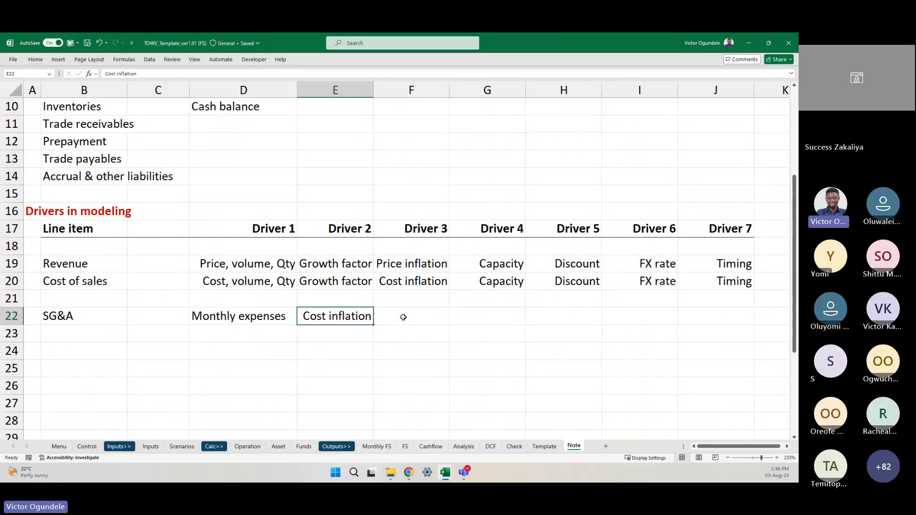
# Change the SG&A line item in B22 to "SG&A, Opex"
pyautogui.press('Left')
pyautogui.press('Left')
pyautogui.press('Left')
pyautogui.press('F2')
pyautogui.write(',')
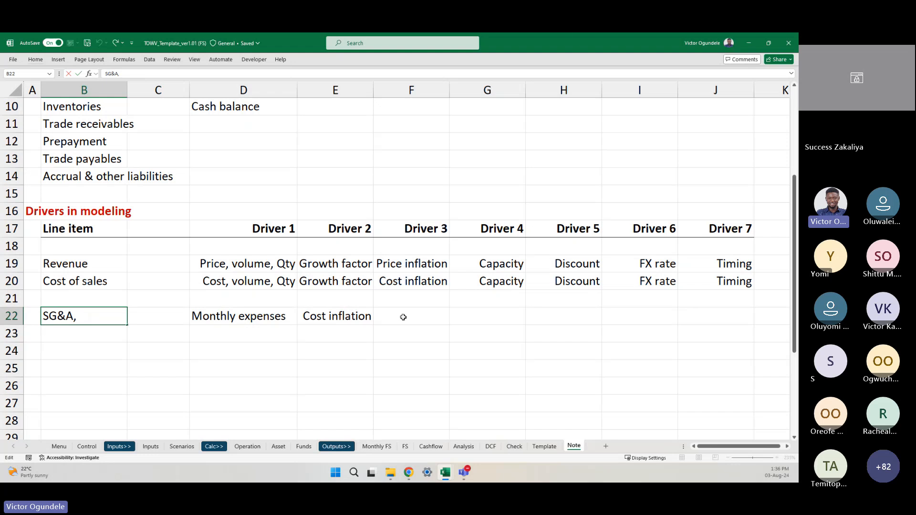
pyautogui.write(' Opex')
pyautogui.press('Tab')
# Copy the "FX rate" and "Timing" drivers from I20:J20 into F22:G22 for SG&A, Opex
pyautogui.press('Right')
pyautogui.press('Right')
pyautogui.press('Right')
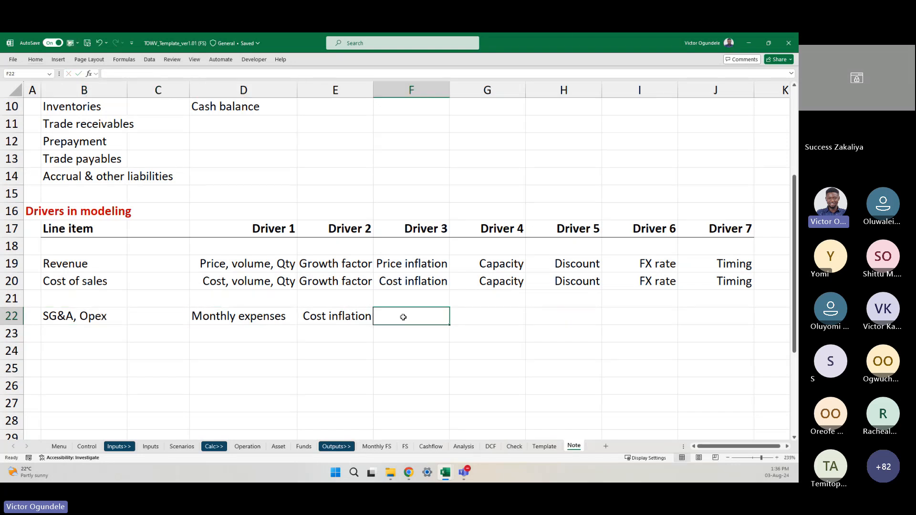
pyautogui.press('Right')
pyautogui.press('Right')
pyautogui.press('Right')
pyautogui.press('Right')
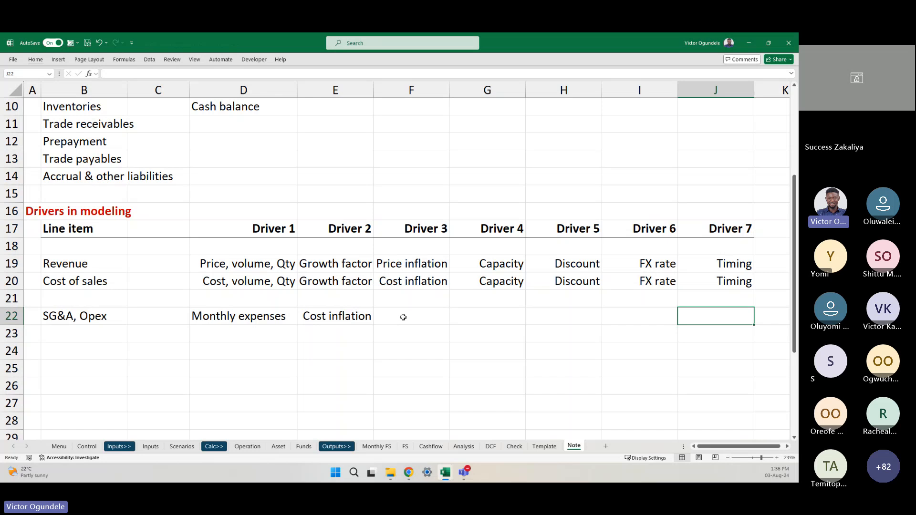
pyautogui.press('Up')
pyautogui.press('Up')
pyautogui.press('Left')
pyautogui.hotkey('shift', 'Right')
pyautogui.hotkey('ctrl', 'q')
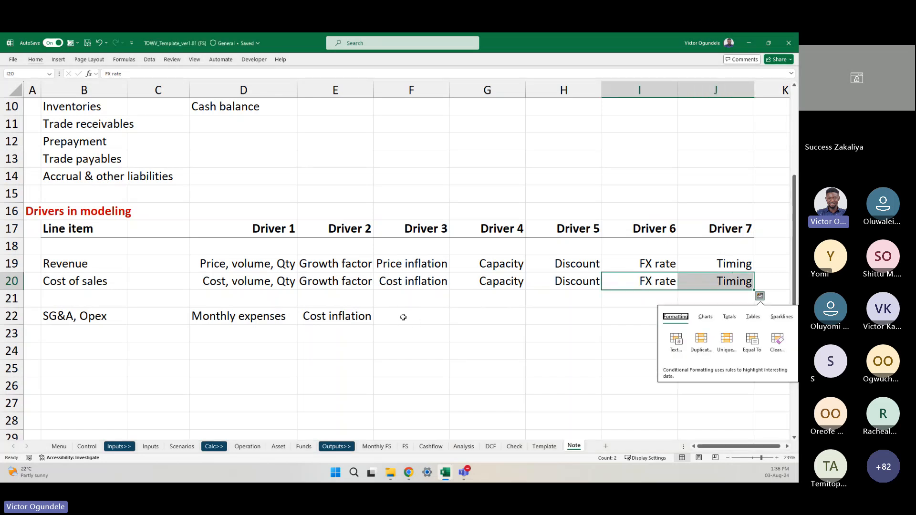
pyautogui.hotkey('ctrl', 'c')
pyautogui.press('Left')
pyautogui.press('Left')
pyautogui.press('Left')
pyautogui.press('Down')
pyautogui.press('Down')
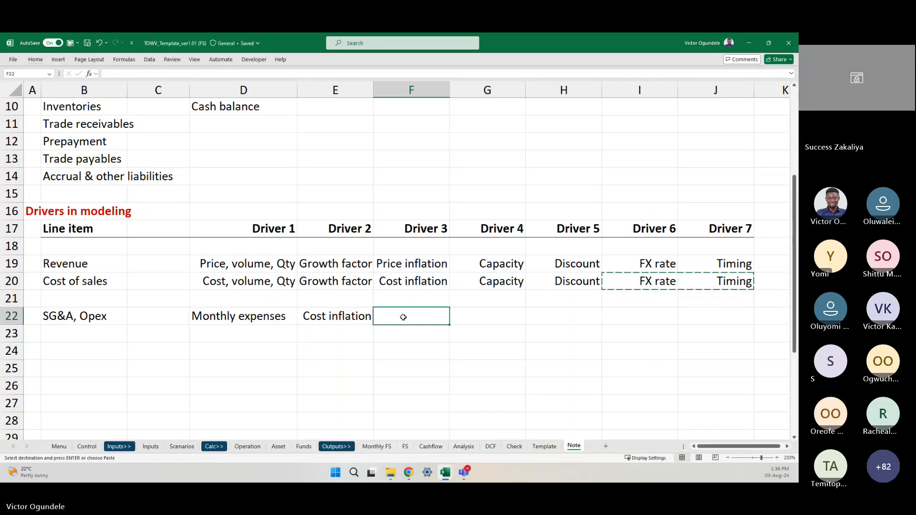
pyautogui.hotkey('ctrl', 'v')
pyautogui.press('Escape')
# Enter "Expansion" in H22 as a further driver for SG&A, Opex
pyautogui.press('Right')
pyautogui.press('Right')
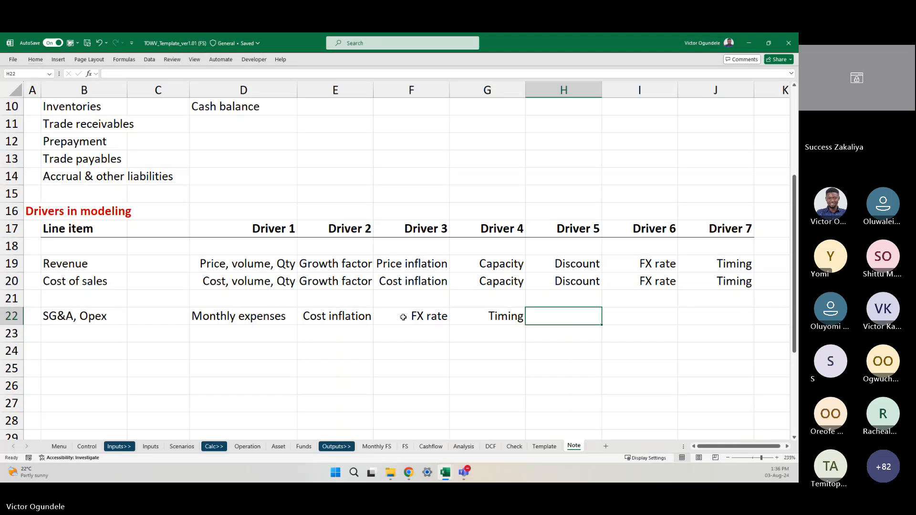
pyautogui.press('Left')
pyautogui.press('Left')
pyautogui.press('Left')
pyautogui.press('Left')
pyautogui.press('Left')
pyautogui.press('Left')
pyautogui.press('Right')
pyautogui.press('Right')
pyautogui.press('Right')
pyautogui.press('Right')
pyautogui.press('Right')
pyautogui.press('Right')
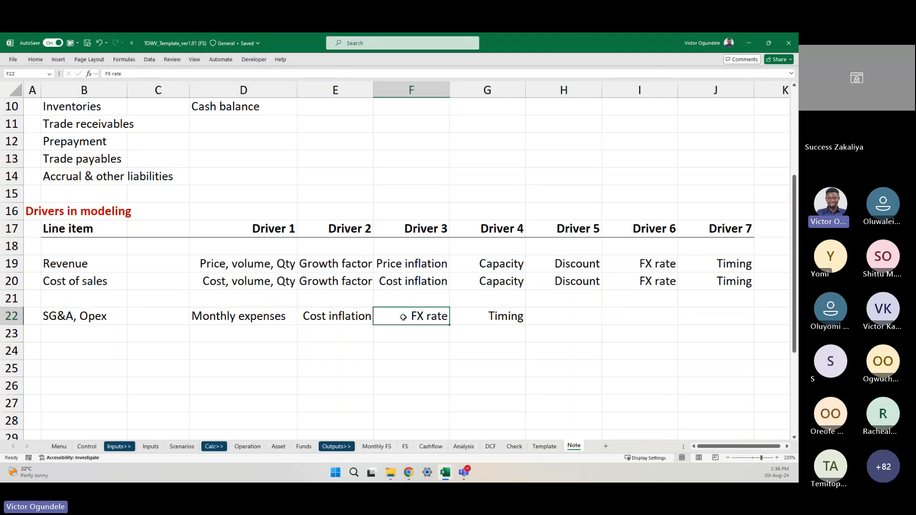
pyautogui.write('Exper')
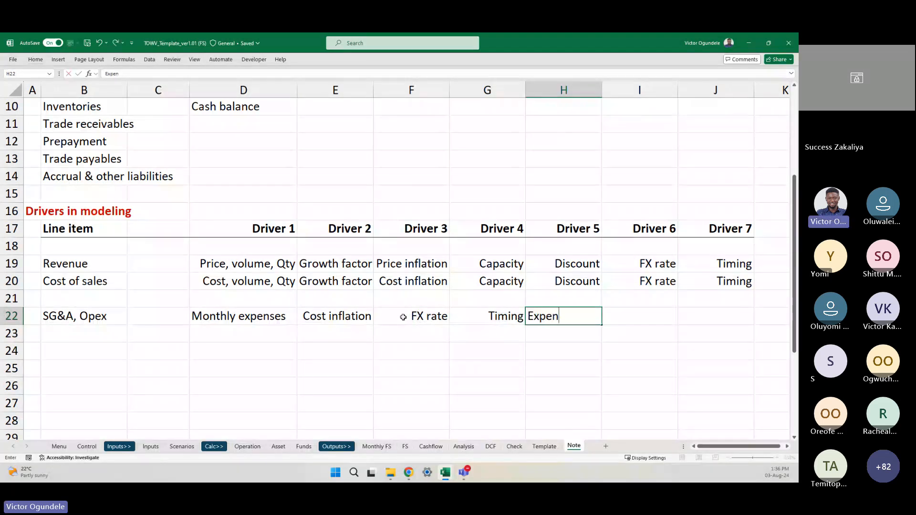
pyautogui.press('BackSpace')
pyautogui.press('BackSpace')
pyautogui.write('ansion')
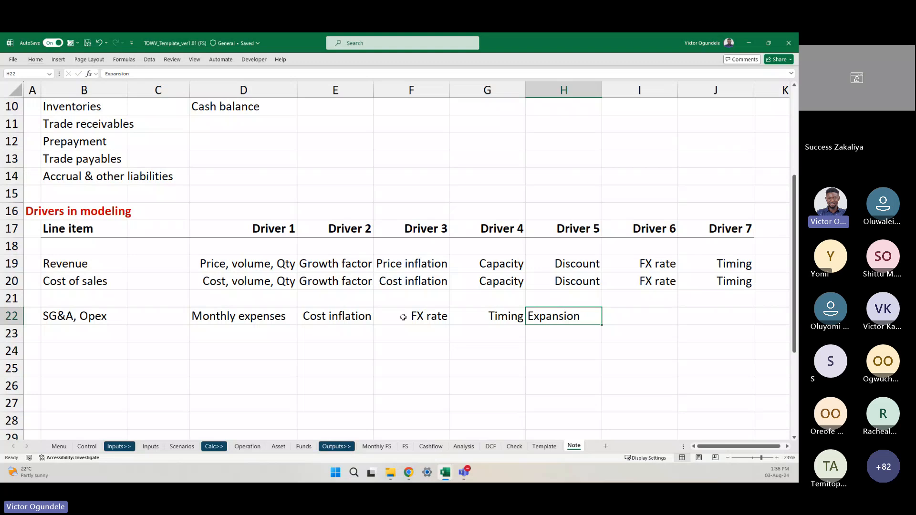
pyautogui.hotkey('ctrl', 'Return')
# Move the SG&A, Opex drivers from "Cost inflation" through "Expansion" one column over, into F22:I22, leaving E22 empty
pyautogui.press('Left')
pyautogui.press('Left')
pyautogui.press('Left')
pyautogui.press('Left')
pyautogui.press('Left')
pyautogui.press('Left')
pyautogui.press('Right')
pyautogui.press('Right')
pyautogui.press('Right')
pyautogui.press('Right')
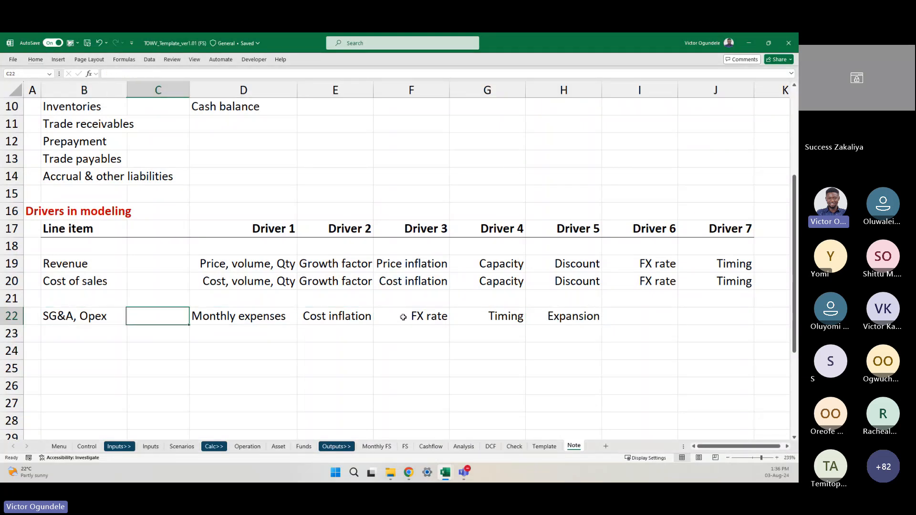
pyautogui.press('Left')
pyautogui.hotkey('shift', 'Right')
pyautogui.hotkey('shift', 'Right')
pyautogui.hotkey('shift', 'Right')
pyautogui.hotkey('ctrl', 'x')
pyautogui.press('Right')
pyautogui.hotkey('ctrl', 'v')
# Copy the "Growth factor" entry from E20 into E22 as Driver 2 for SG&A, Opex
pyautogui.press('Left')
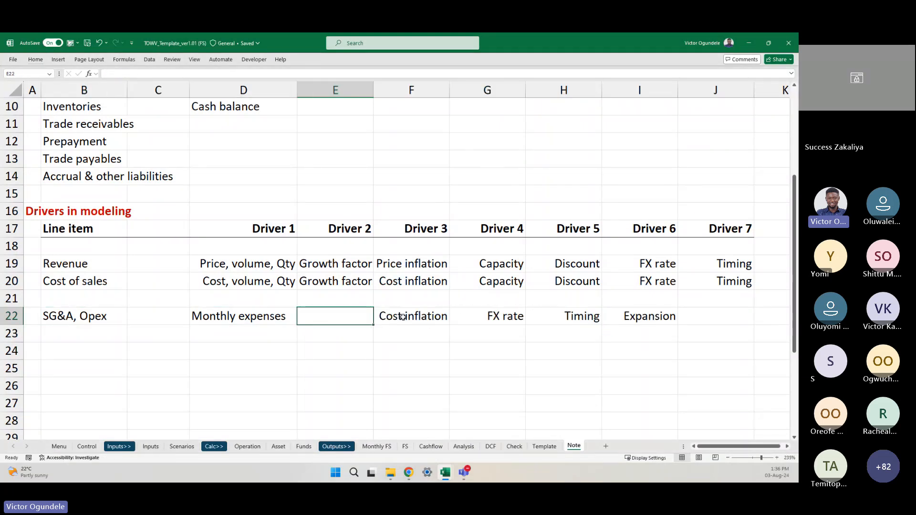
pyautogui.press('Up')
pyautogui.press('Up')
pyautogui.hotkey('ctrl', 'c')
pyautogui.press('Down')
pyautogui.press('Down')
pyautogui.hotkey('ctrl', 'v')
pyautogui.press('Left')
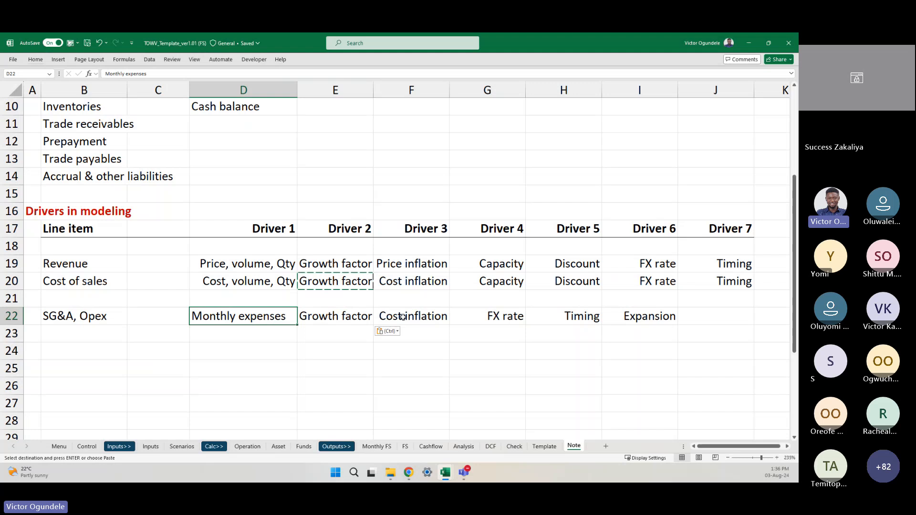
pyautogui.press('Left')
pyautogui.press('Left')
pyautogui.press('Left')
pyautogui.press('Escape')
# Check the income statement lines on the Monthly FS sheet and enter "Depreciation" in B24 of the Note sheet
pyautogui.press('Right')
pyautogui.press('Down')
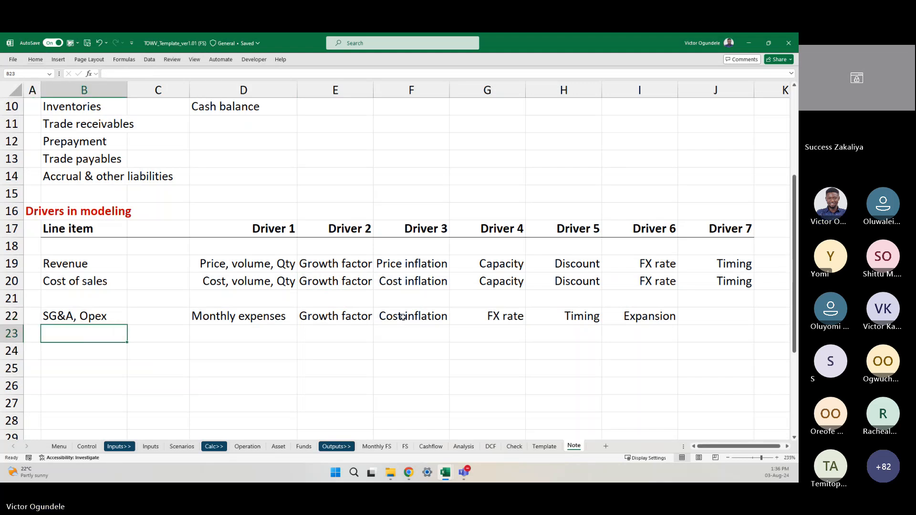
pyautogui.press('Down')
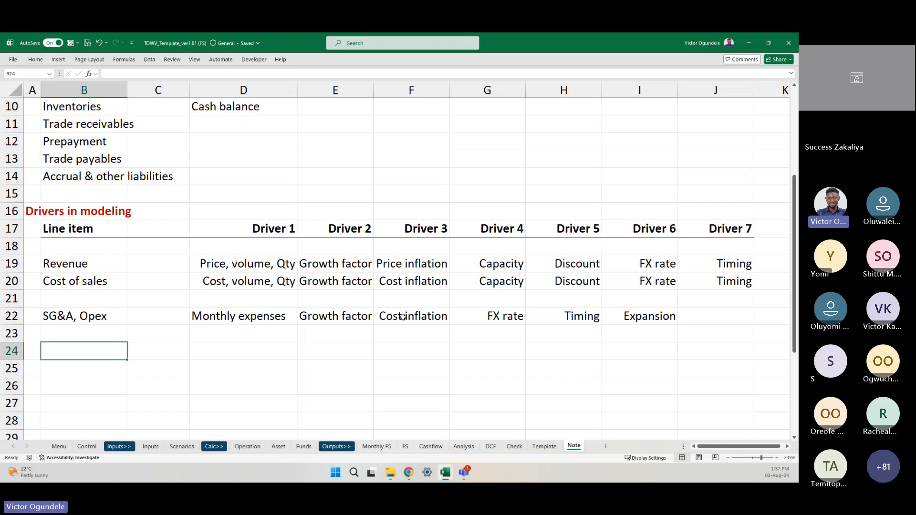
pyautogui.click(377, 446)
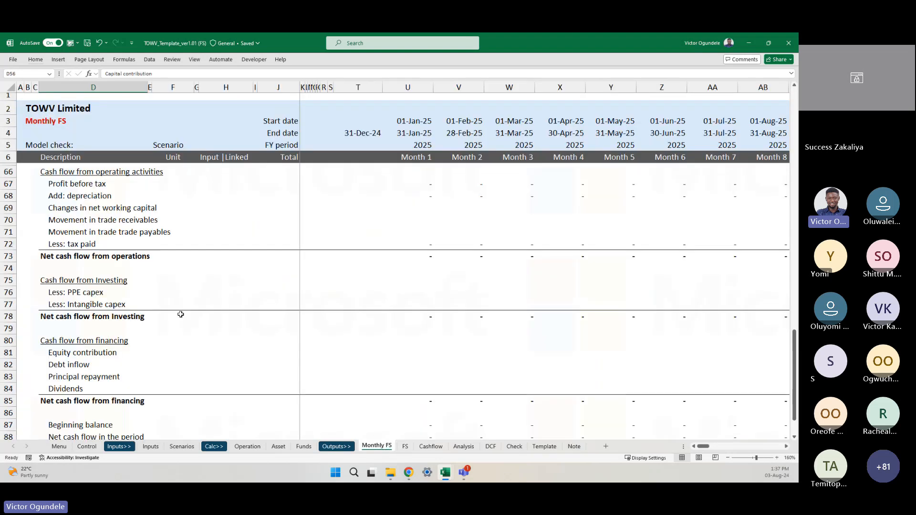
pyautogui.scroll(15, 181, 314)
pyautogui.scroll(-1, 181, 313)
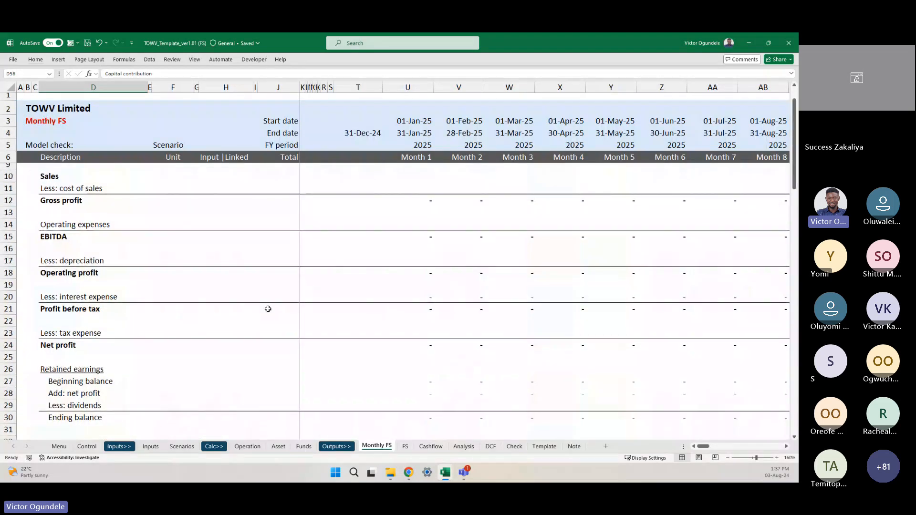
pyautogui.click(574, 446)
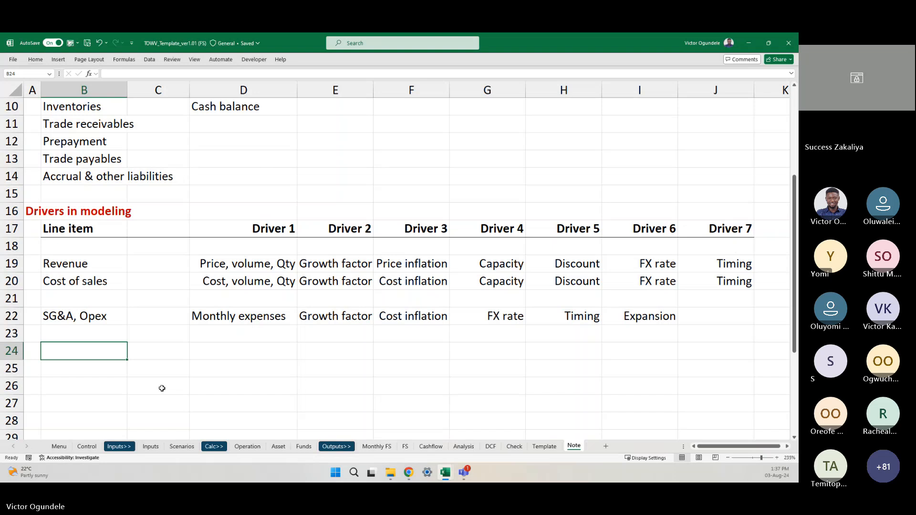
pyautogui.write('Depreciation')
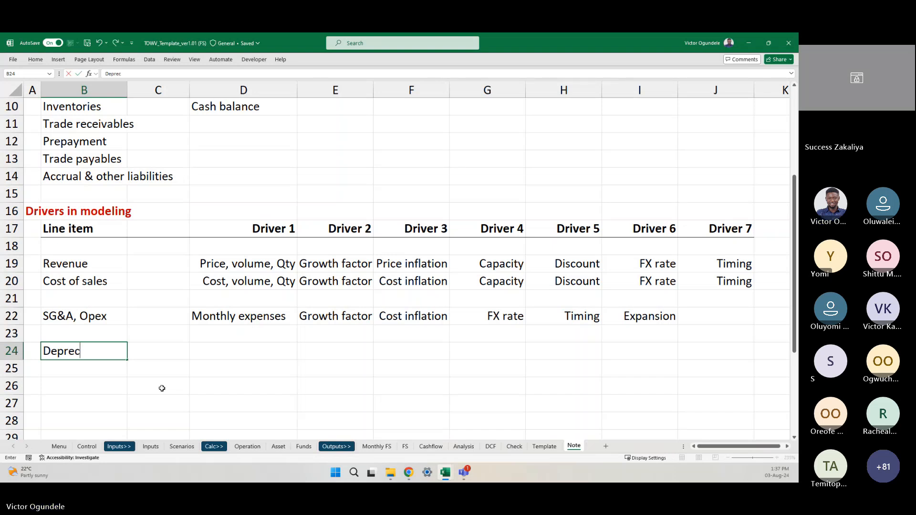
pyautogui.press('Tab')
# Enter "Fixed assets" in D24 as Driver 1 for Depreciation and right-align it
pyautogui.press('Tab')
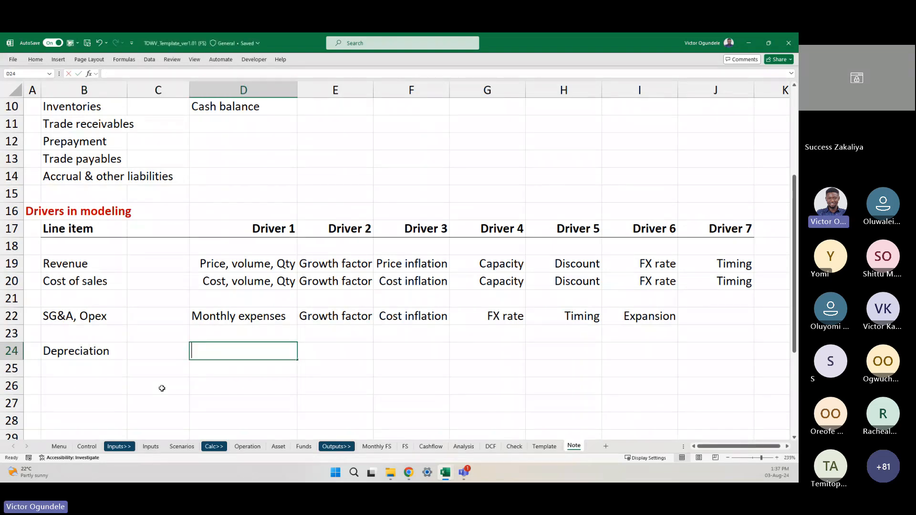
pyautogui.write('Assets')
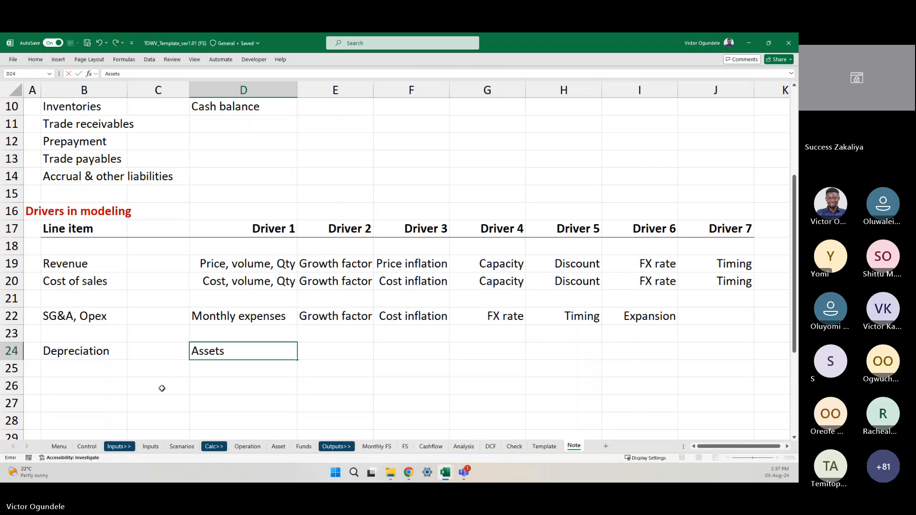
pyautogui.press('Escape')
pyautogui.write('Fixed assets')
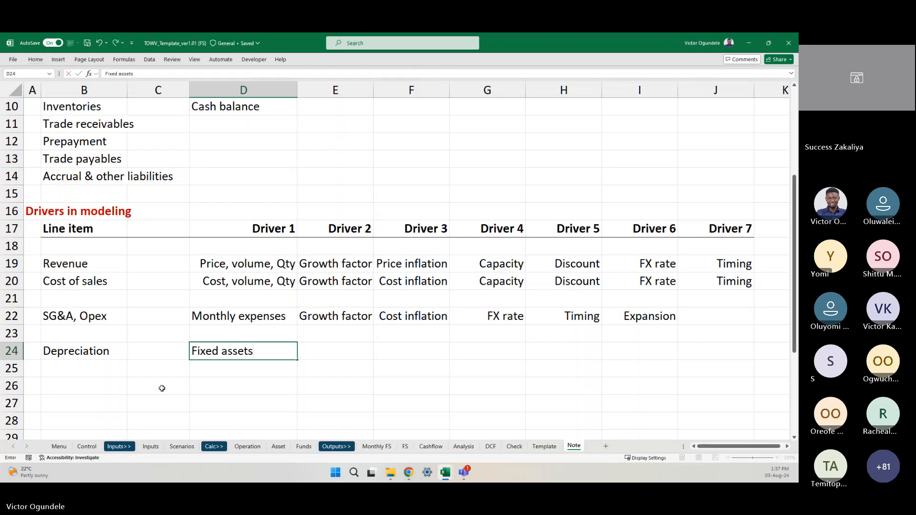
pyautogui.hotkey('ctrl', 'Return')
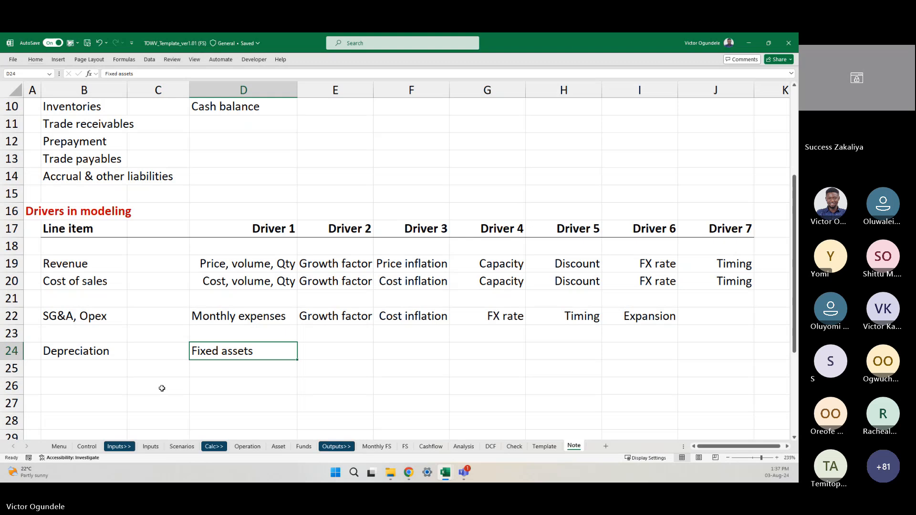
pyautogui.hotkey('alt', 'h')
pyautogui.press('a')
pyautogui.press('r')
# Enter "Lifespan" in E24 and "Depreciation rate" in F24 as Drivers 2 and 3 for Depreciation
pyautogui.press('Right')
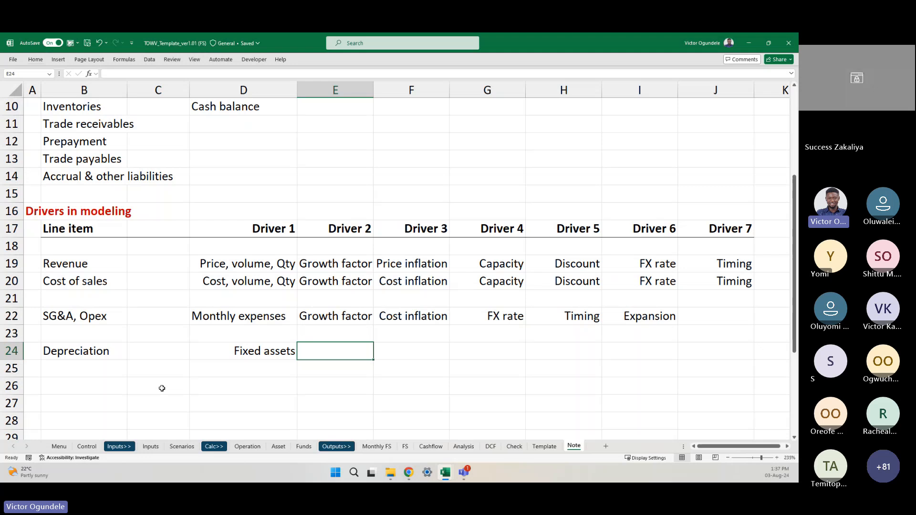
pyautogui.write('Life')
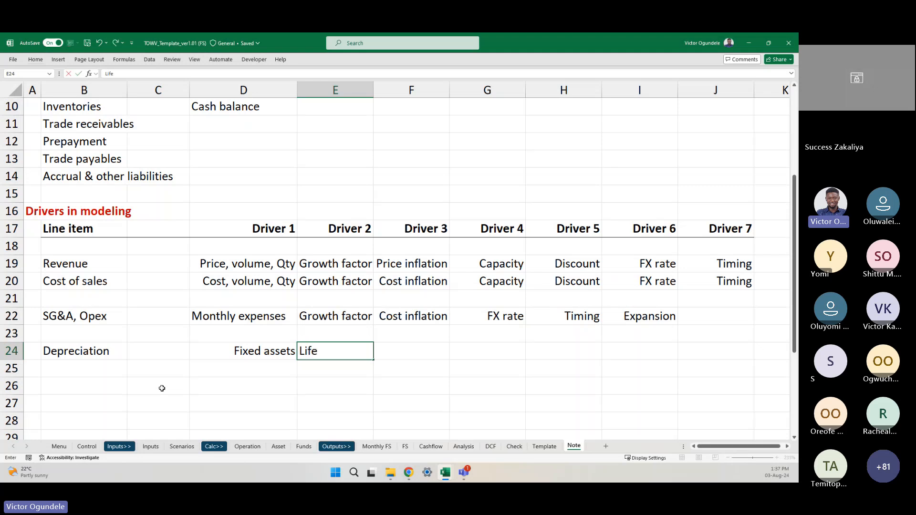
pyautogui.write('span')
pyautogui.press('Tab')
pyautogui.write('Depreciation rate')
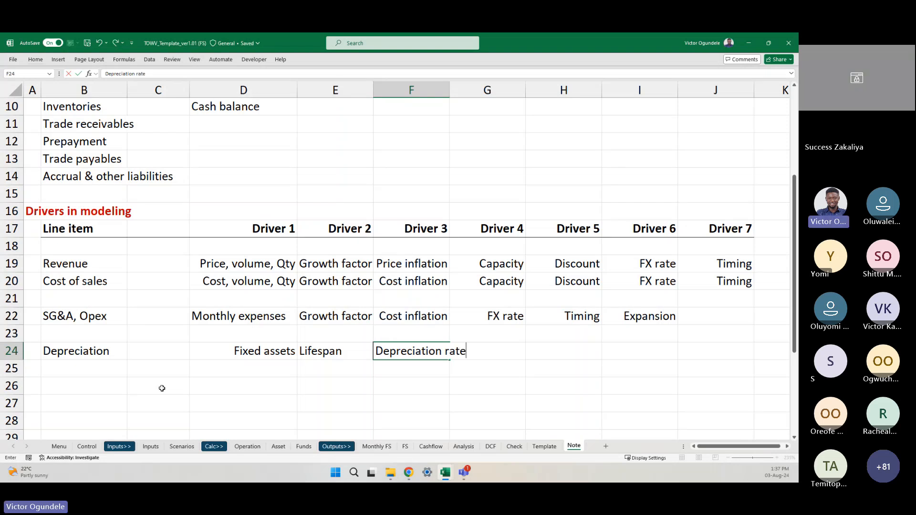
pyautogui.hotkey('ctrl', 'Return')
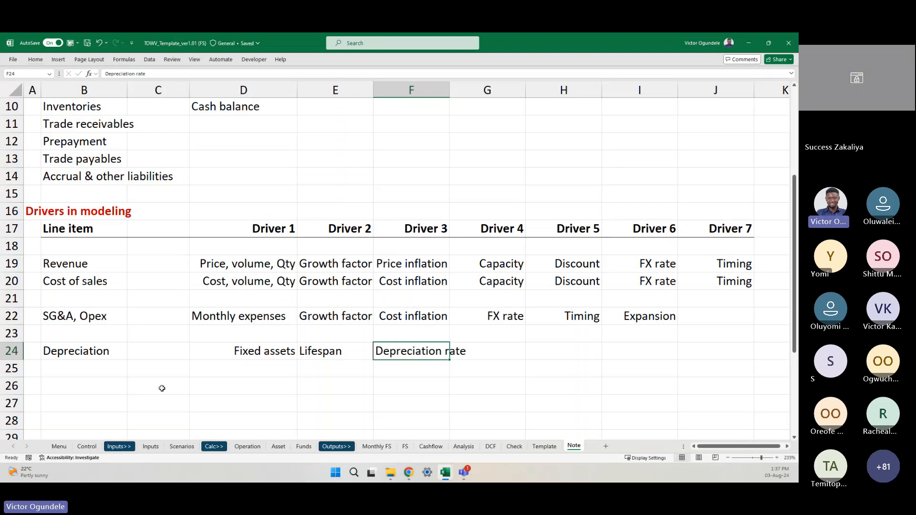
# Right-align the "Lifespan" entry in E24
pyautogui.press('alt')
pyautogui.press('Escape')
pyautogui.press('Left')
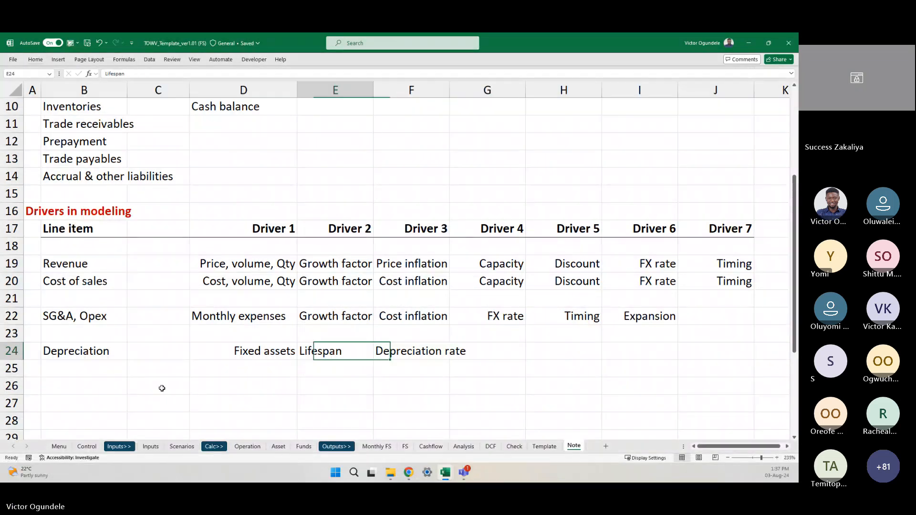
pyautogui.press('Left')
pyautogui.press('Right')
pyautogui.press('a')
pyautogui.press('r')
# Extend the Driver 1 entry for Depreciation in D24 to "Fixed assets, CAPEX"
pyautogui.press('Left')
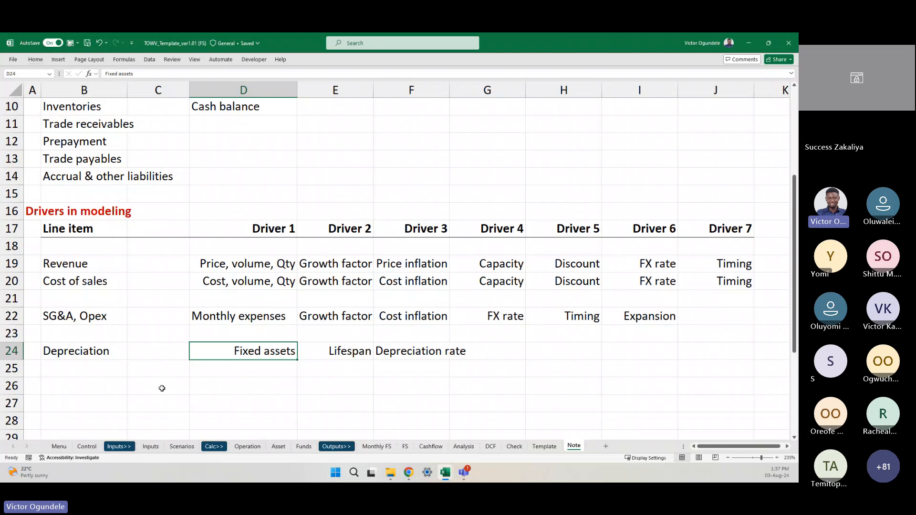
pyautogui.press('F2')
pyautogui.write(', CAPEX')
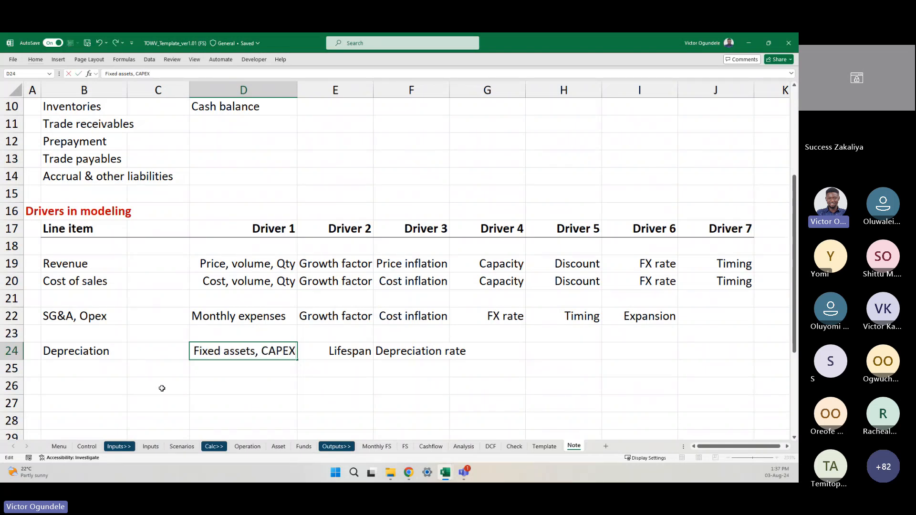
pyautogui.press('Left')
pyautogui.press('Left')
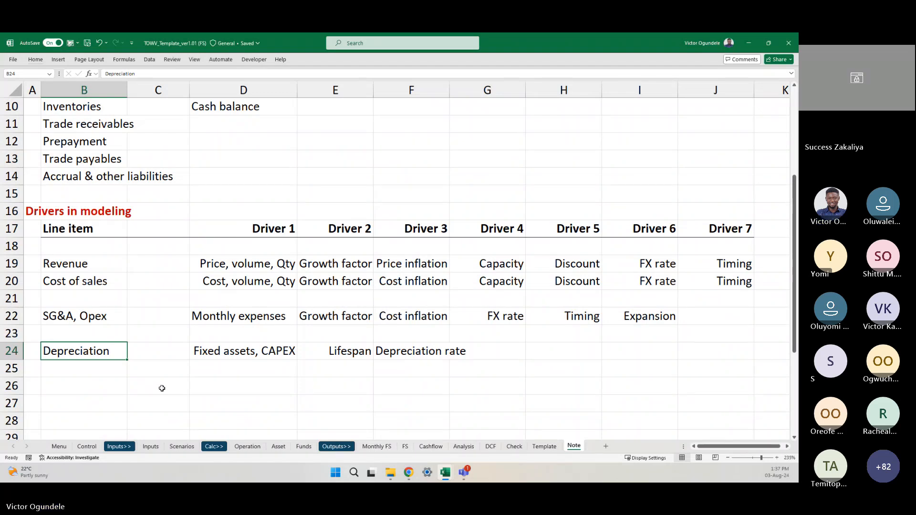
# Insert two blank rows at row 28, above the "REAL framework" heading, to make room for more line items
pyautogui.press('Down')
pyautogui.press('Down')
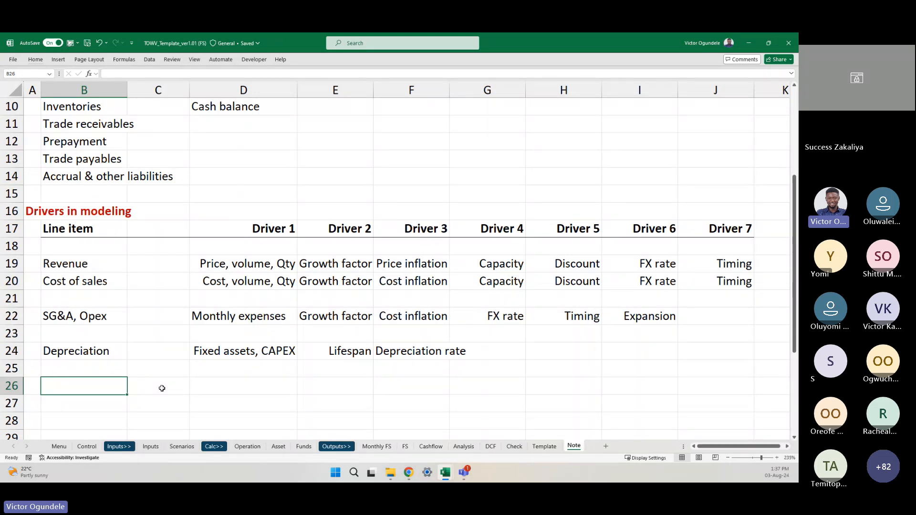
pyautogui.click(162, 388)
pyautogui.click(104, 389)
pyautogui.scroll(-1, 104, 388)
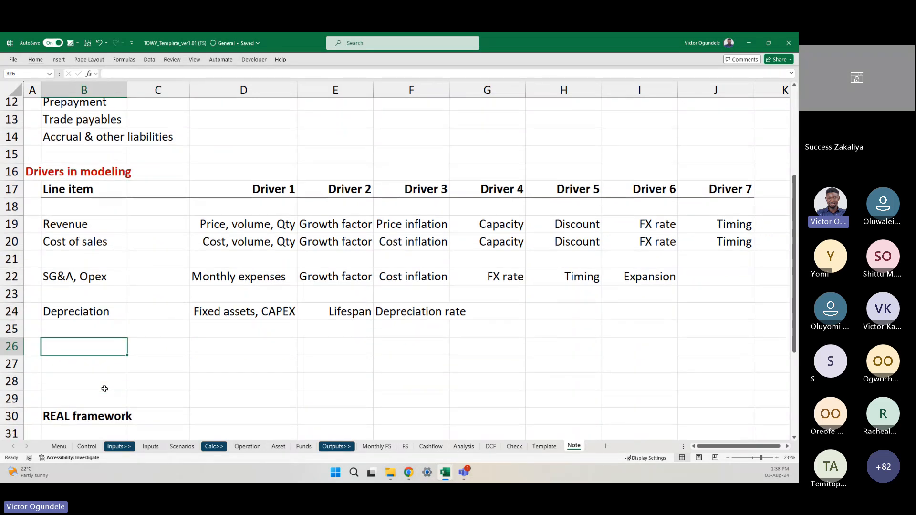
pyautogui.press('Down')
pyautogui.press('Down')
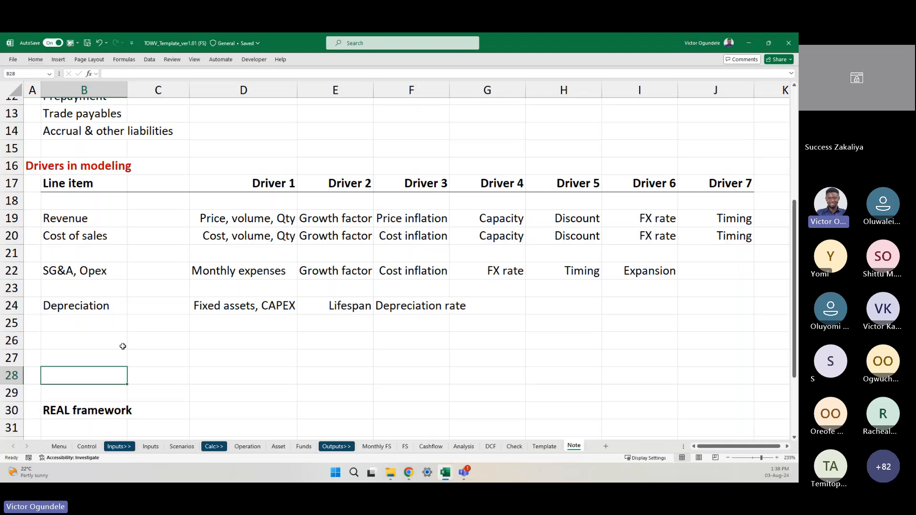
pyautogui.hotkey('shift', 'space')
pyautogui.hotkey('ctrl', '+')
pyautogui.hotkey('ctrl', '+')
# Check the line items on the Monthly FS sheet and enter "Interest expense" in B26 of the Note sheet
pyautogui.click(122, 346)
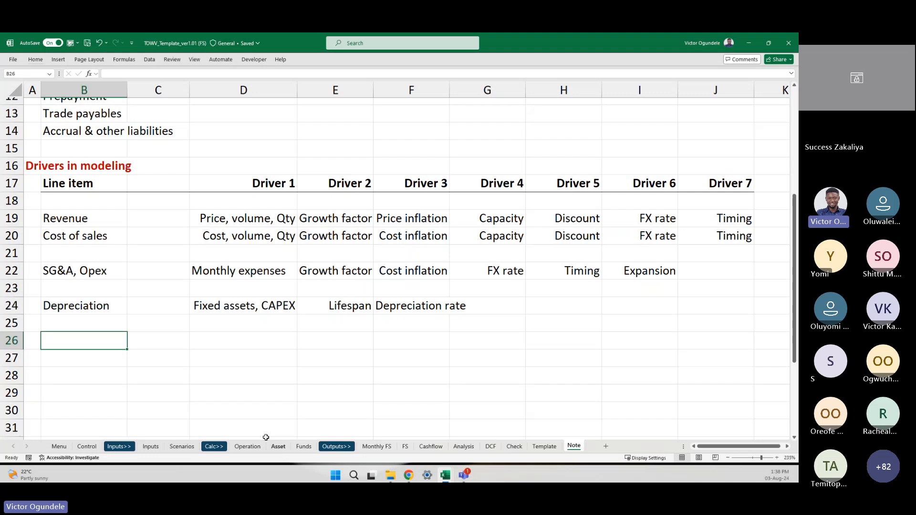
pyautogui.click(376, 446)
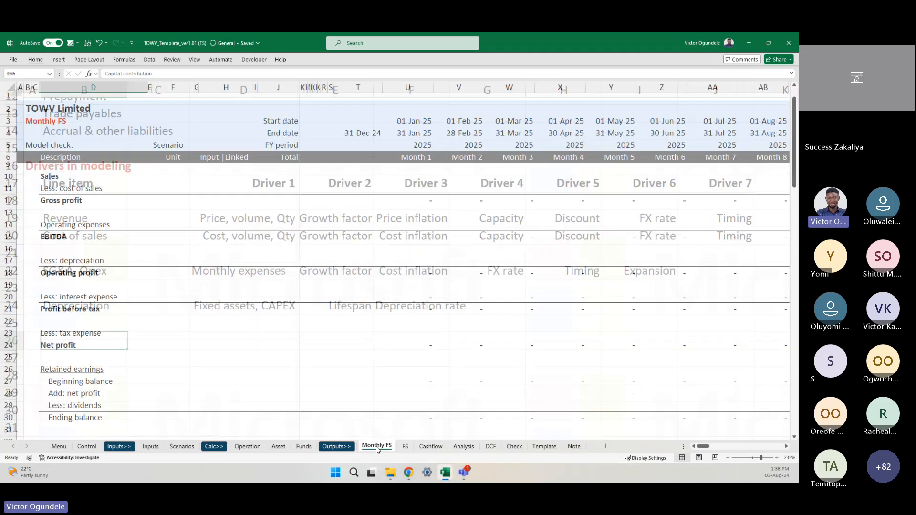
pyautogui.click(574, 446)
pyautogui.write('Interes')
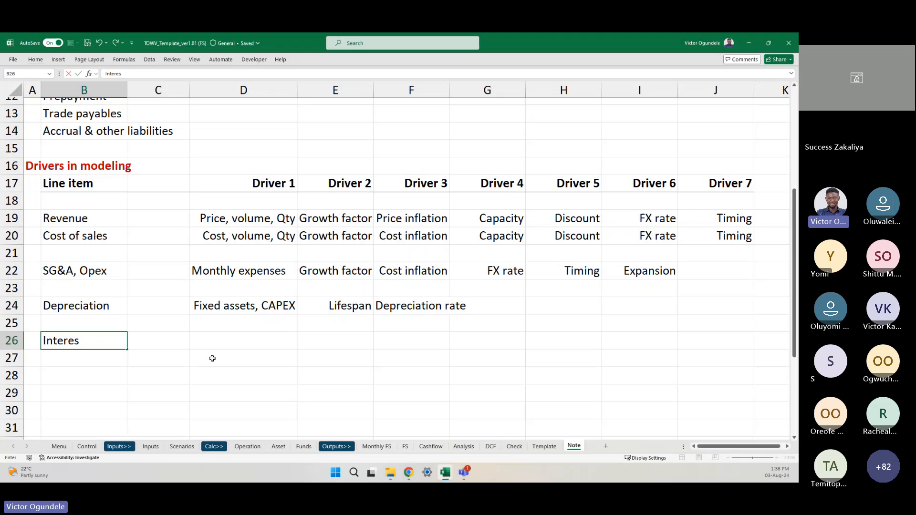
pyautogui.write('t expense')
# Enter "Loans, Lease" in D26 as Driver 1 for Interest expense and right-align it
pyautogui.press('Tab')
pyautogui.press('Tab')
pyautogui.write('L')
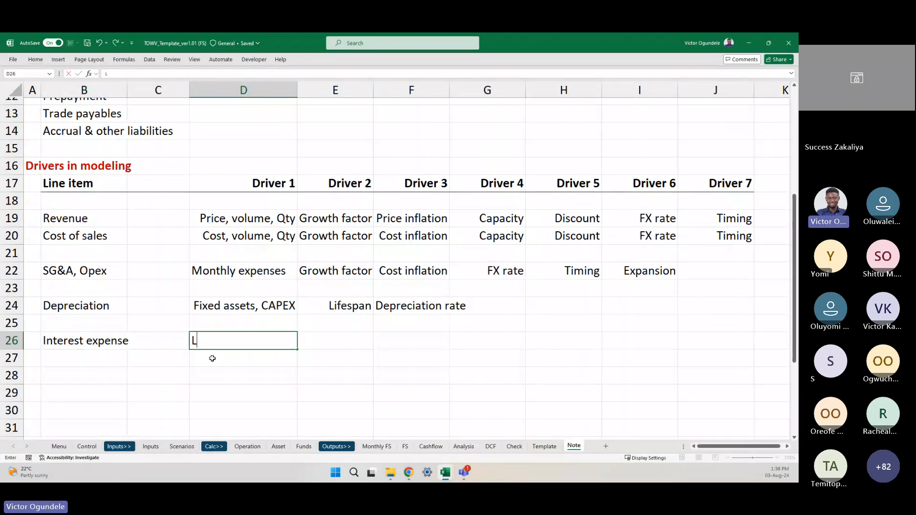
pyautogui.write('oans, Lease')
pyautogui.hotkey('ctrl', 'Return')
pyautogui.hotkey('alt', 'h')
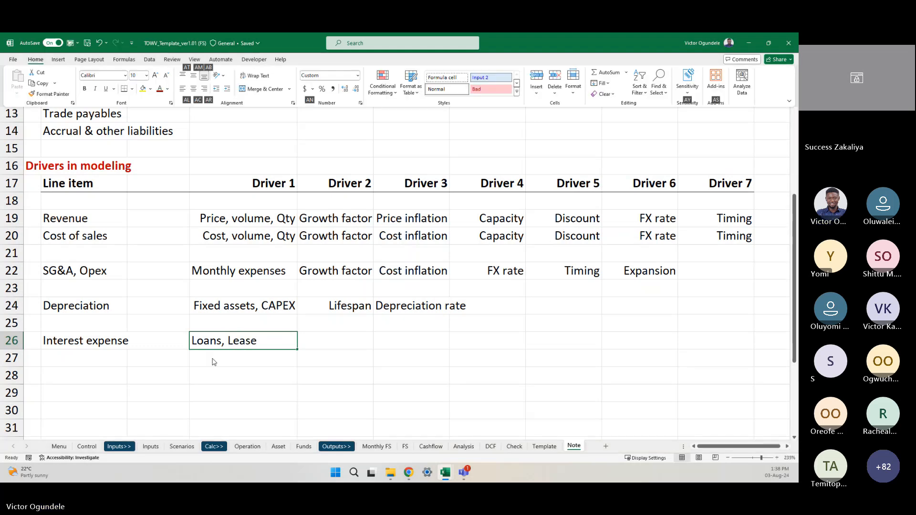
pyautogui.press('a')
pyautogui.press('r')
# Enter "Interest rate" in E26 as Driver 2 for Interest expense
pyautogui.press('Tab')
pyautogui.write('Interest rate')
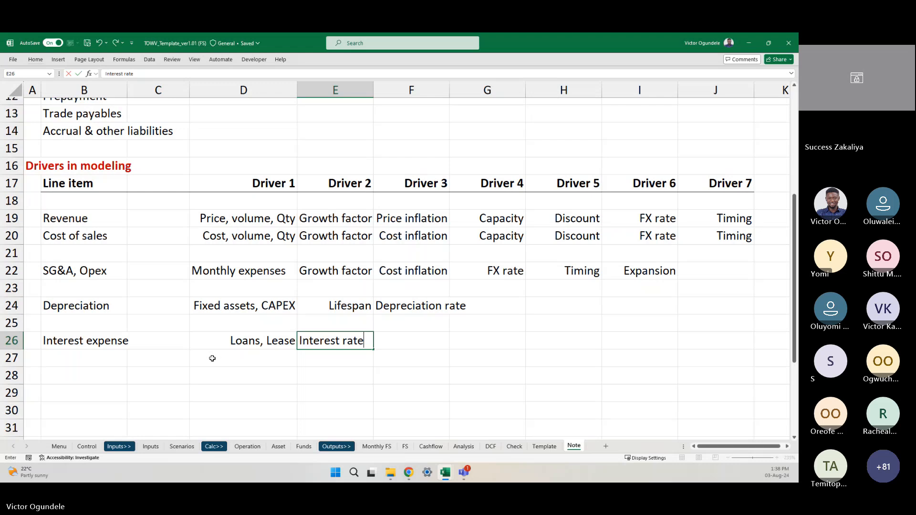
pyautogui.press('Return')
pyautogui.press('Up')
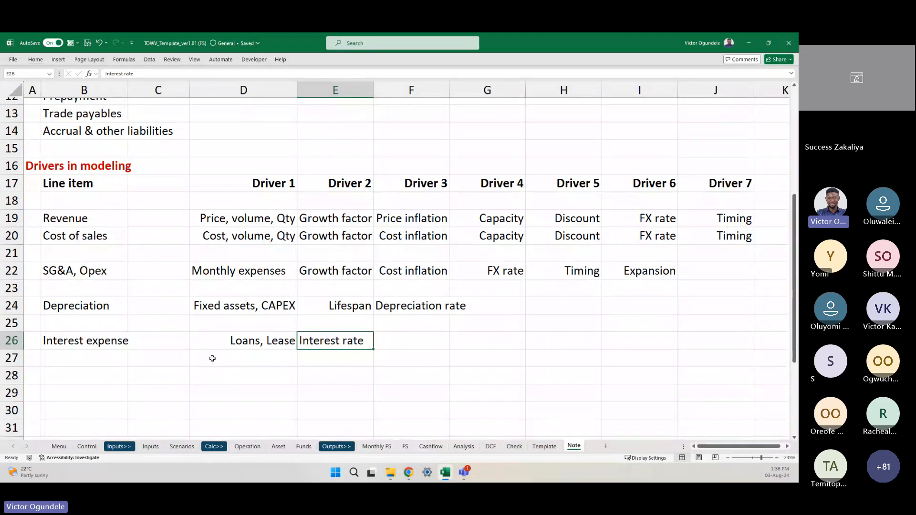
# Enter "Loan period" in F26 as Driver 3 for Interest expense
pyautogui.press('Right')
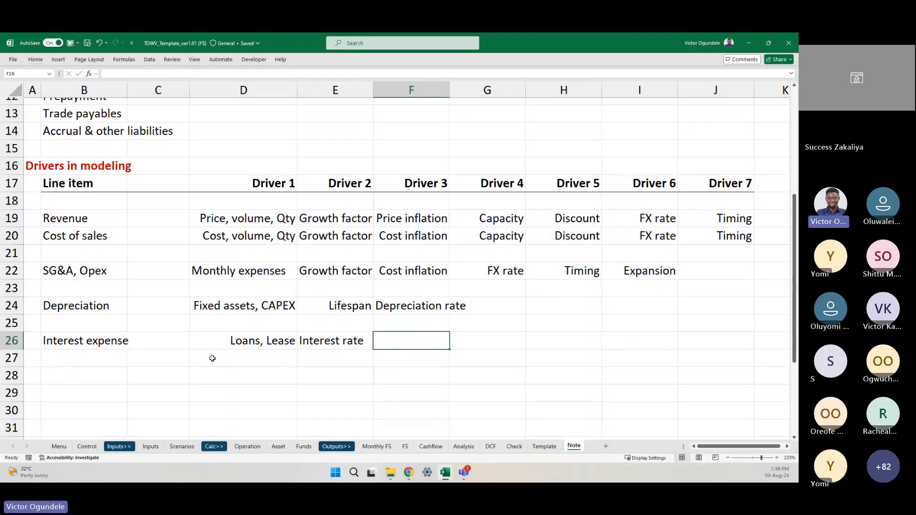
pyautogui.write('Timing')
pyautogui.press('BackSpace')
pyautogui.press('BackSpace')
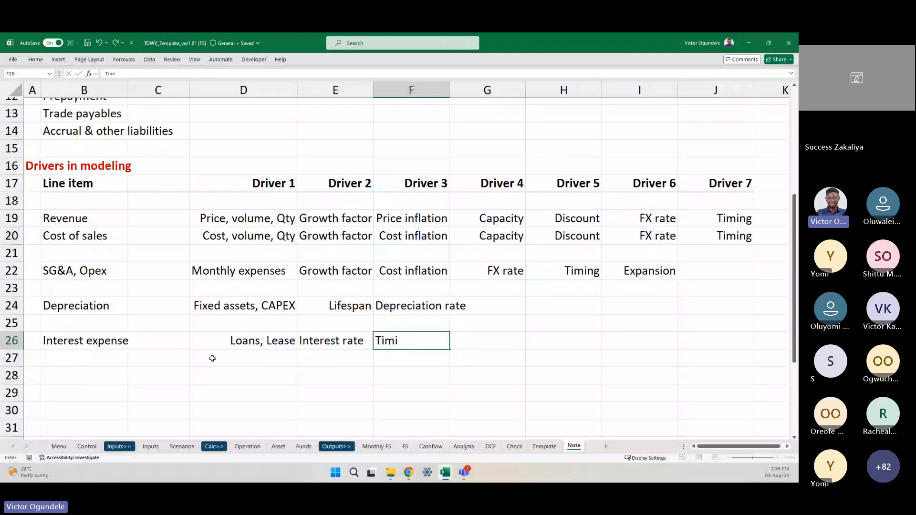
pyautogui.press('BackSpace')
pyautogui.press('BackSpace')
pyautogui.press('BackSpace')
pyautogui.press('BackSpace')
pyautogui.write('Loan period')
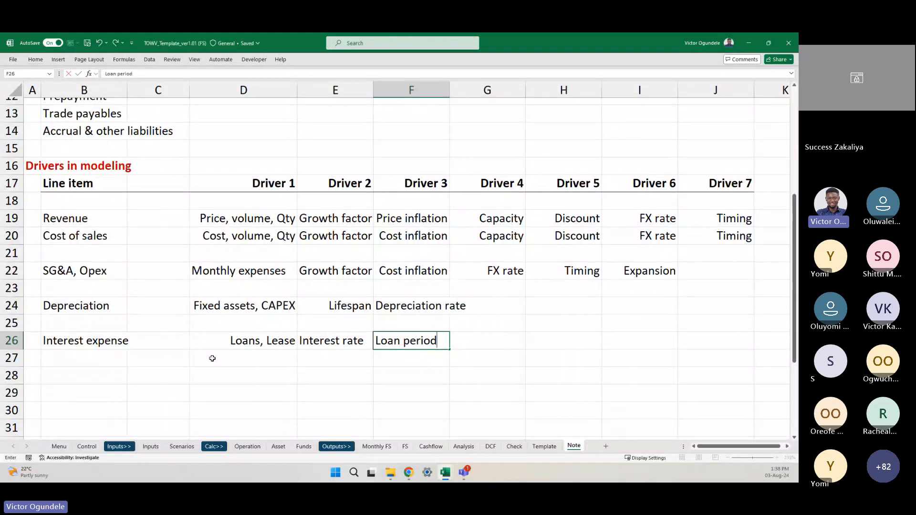
pyautogui.press('Right')
# Enter "Disposal" in G24 as Driver 4 for Depreciation, right-aligned
pyautogui.press('Right')
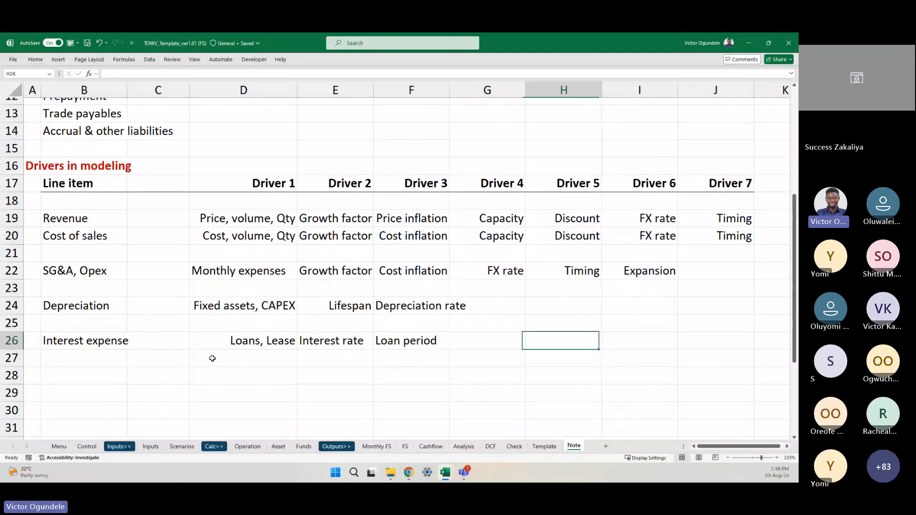
pyautogui.press('Left')
pyautogui.press('Up')
pyautogui.press('Up')
pyautogui.write('Disposal')
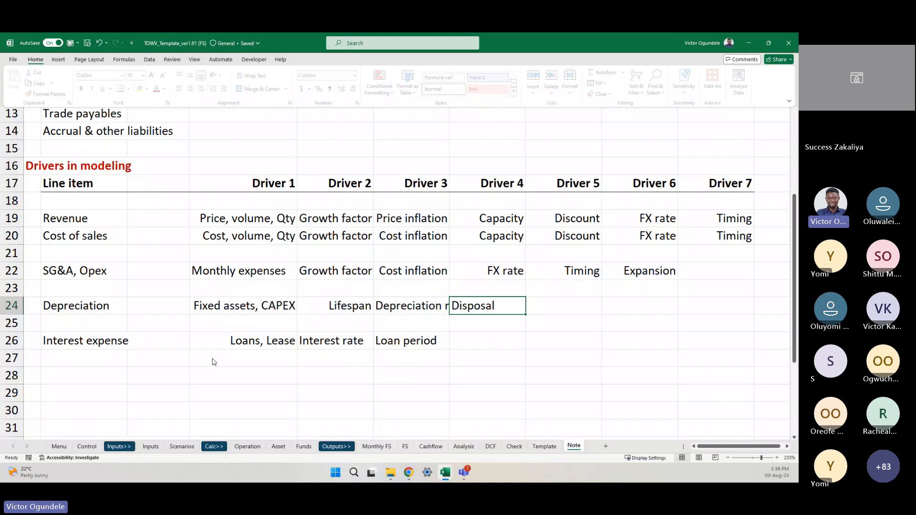
pyautogui.hotkey('ctrl', 'Return')
# Autofit the width of column F to the "Depreciation rate" entry in F24
pyautogui.press('Left')
pyautogui.hotkey('alt', 'h')
pyautogui.press('o')
pyautogui.press('i')
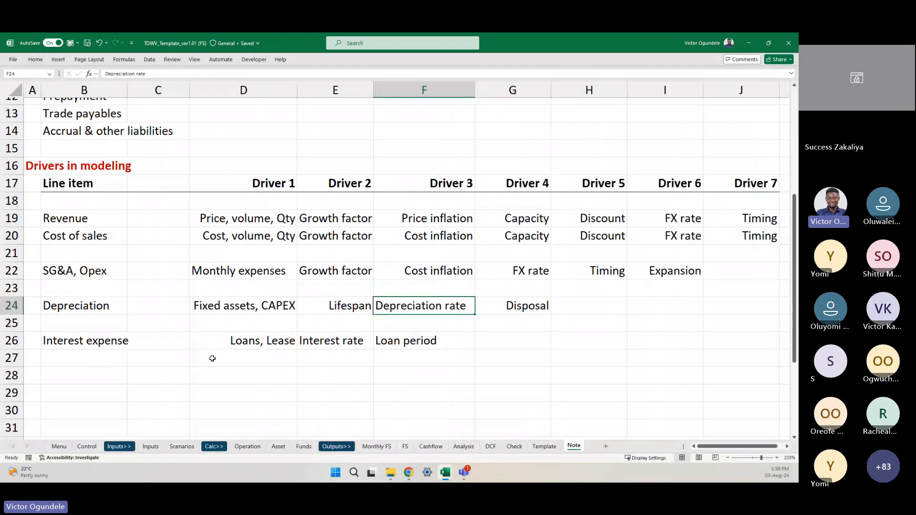
# Start a new line item beginning with "T" in B28, two rows below Interest expense
pyautogui.press('Left')
pyautogui.press('Left')
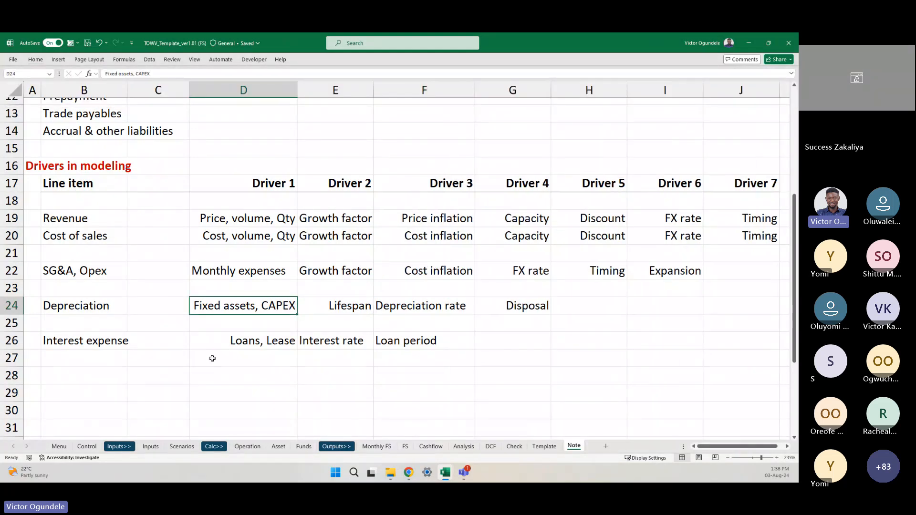
pyautogui.press('Down')
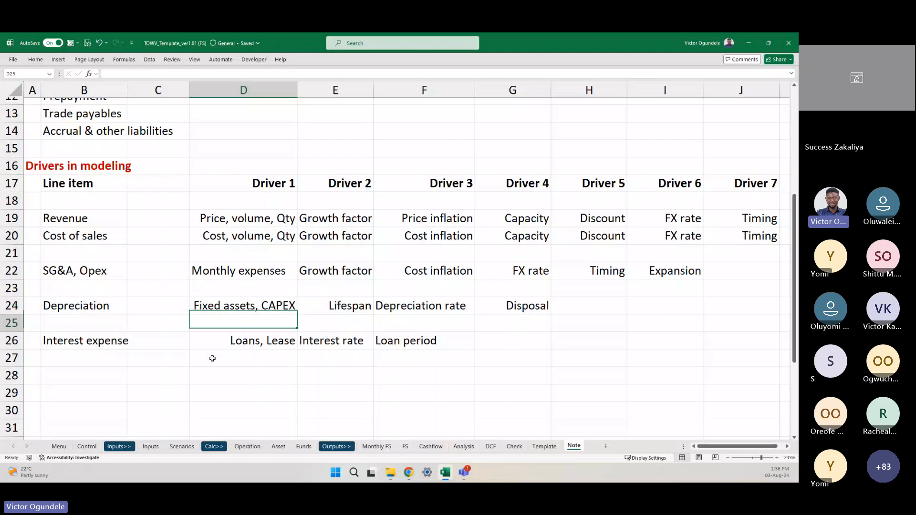
pyautogui.press('Down')
pyautogui.press('Down')
pyautogui.press('Down')
pyautogui.press('Left')
pyautogui.write('T')
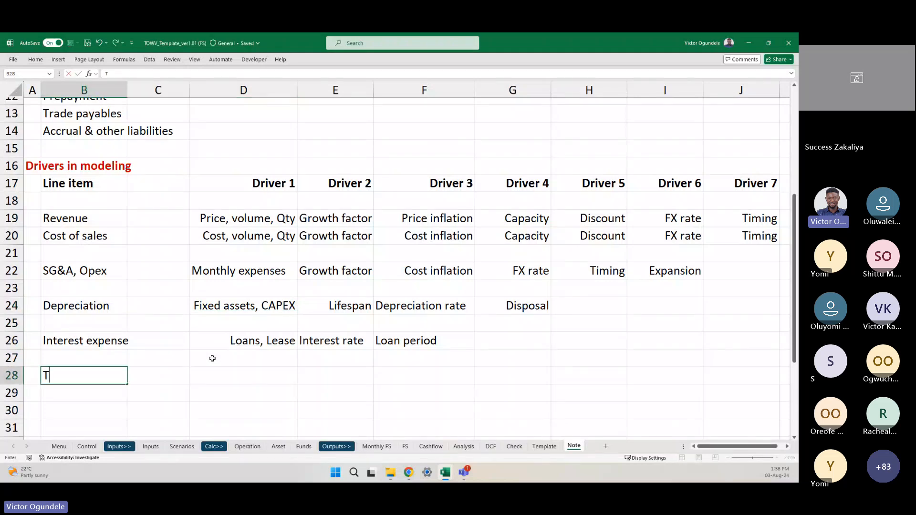
# Discard the entry started in row 28 and add "Interest income" as the line item directly below Interest expense
pyautogui.press('Escape')
pyautogui.press('Up')
pyautogui.write('Interest i')
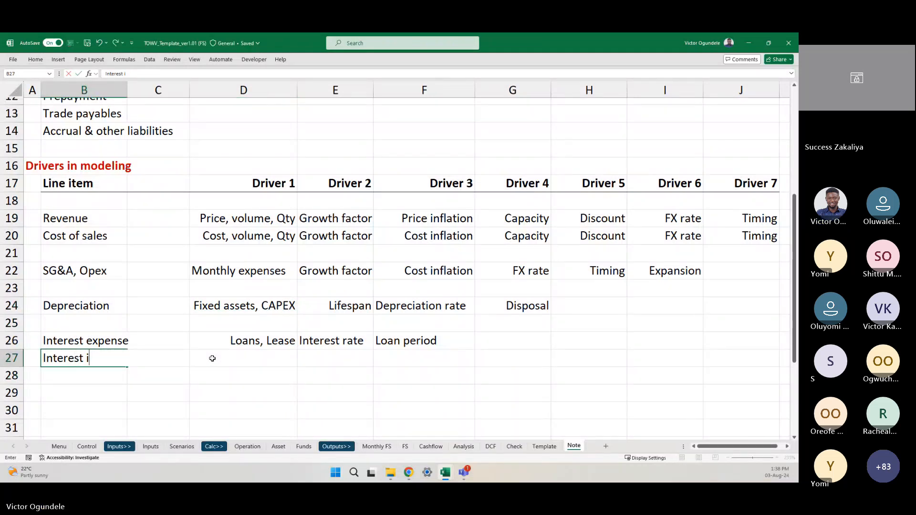
pyautogui.write('ncome')
# Enter "Cash deposit" as Driver 1 for Interest income and right-align it
pyautogui.click(212, 358)
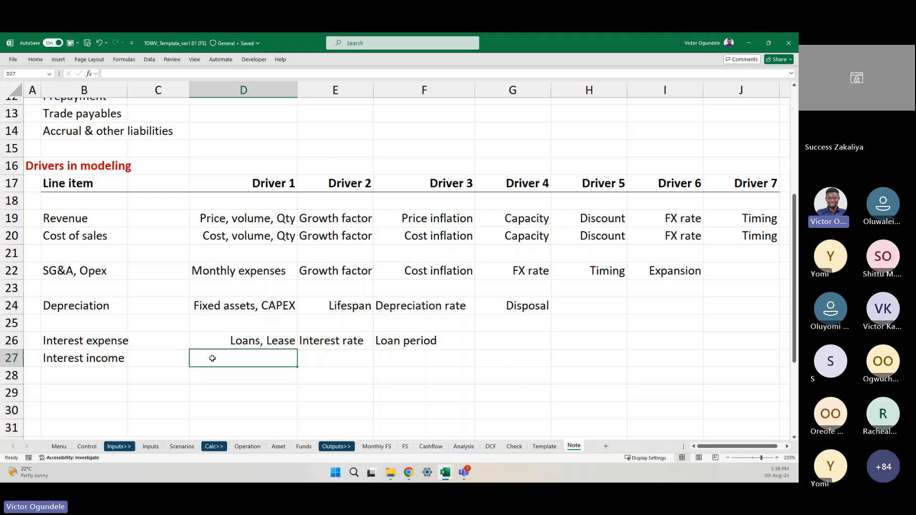
pyautogui.write('Cas')
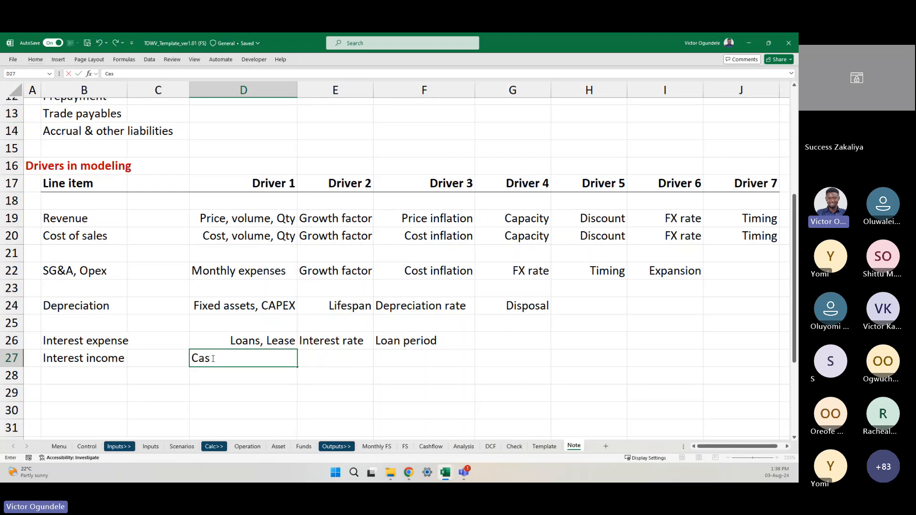
pyautogui.write('h deposit')
pyautogui.hotkey('ctrl', 'Return')
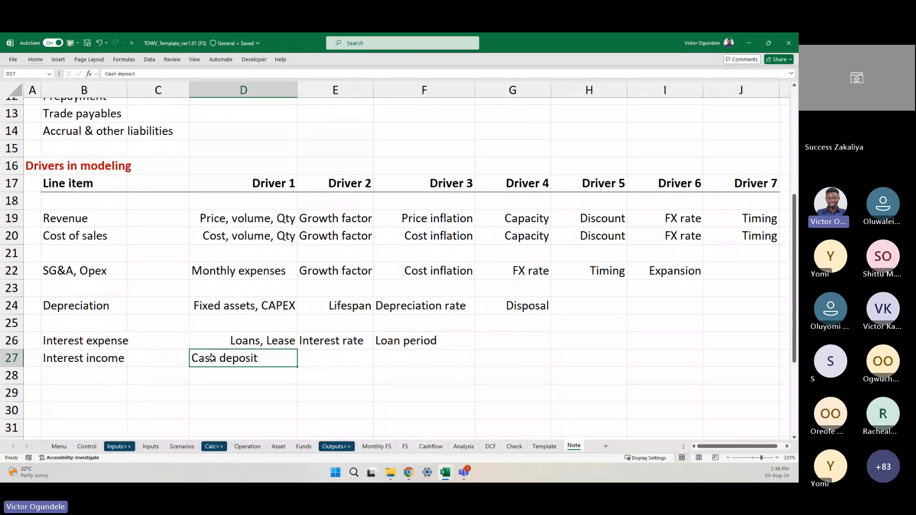
pyautogui.hotkey('alt', 'h')
pyautogui.press('a')
pyautogui.press('r')
# Enter "Loan repayment" as Driver 4 for Interest expense
pyautogui.press('Up')
pyautogui.press('Right')
pyautogui.press('Right')
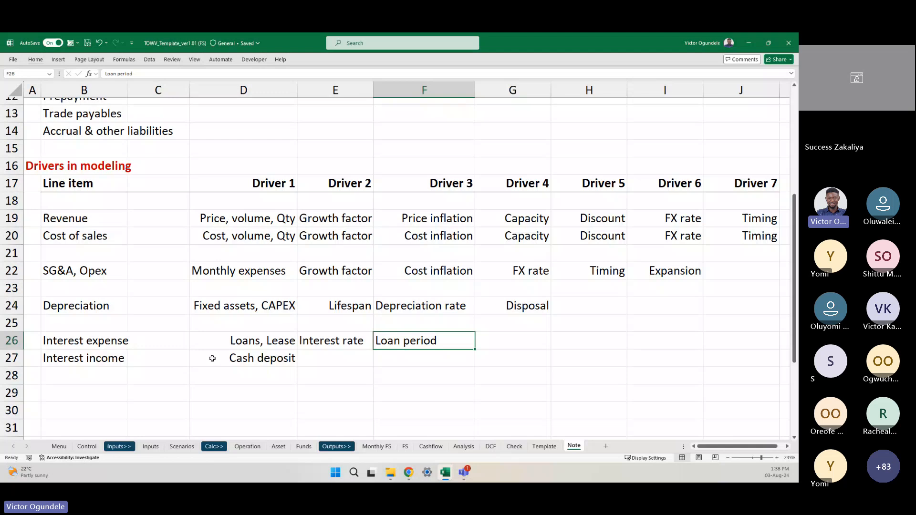
pyautogui.press('Left')
pyautogui.press('Right')
pyautogui.press('Right')
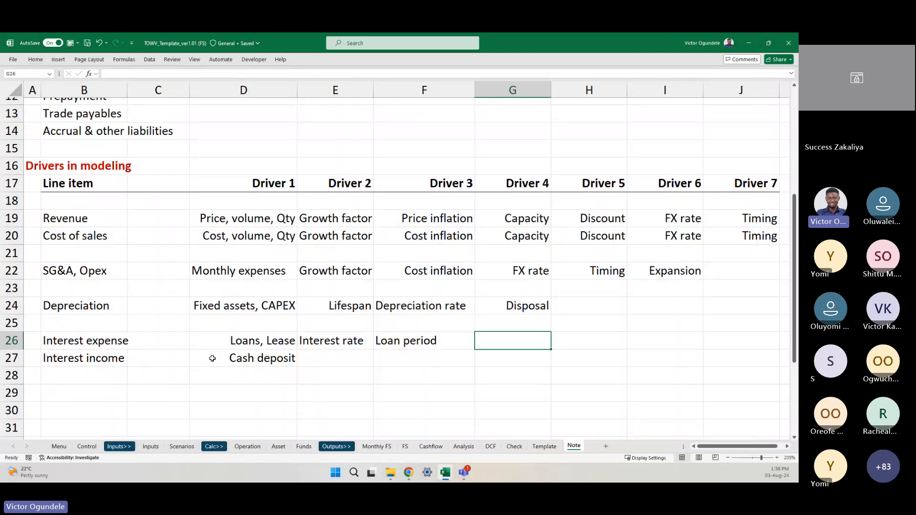
pyautogui.write('Loan pr')
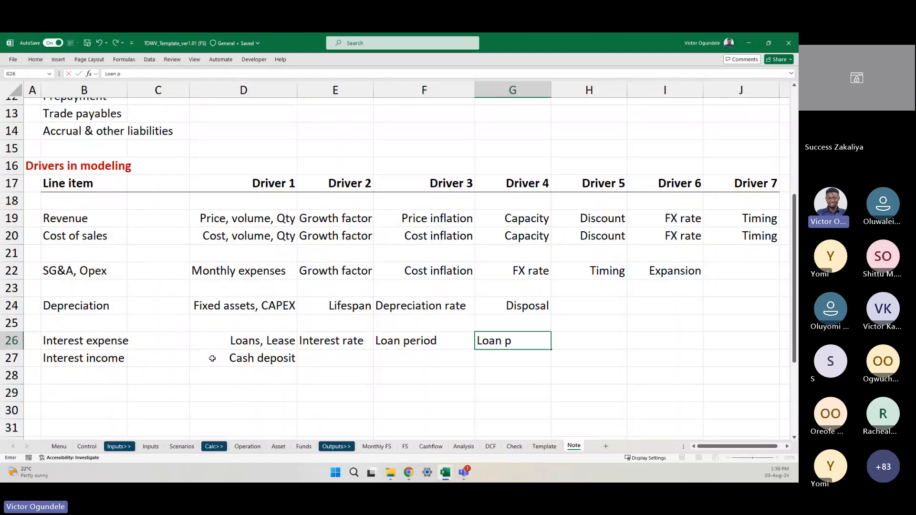
pyautogui.press('BackSpace')
pyautogui.write('repayment')
pyautogui.hotkey('ctrl', 'Return')
# Fill "Interest rate" down from the Interest expense row to Driver 2 of Interest income
pyautogui.press('Left')
pyautogui.press('Left')
pyautogui.press('Down')
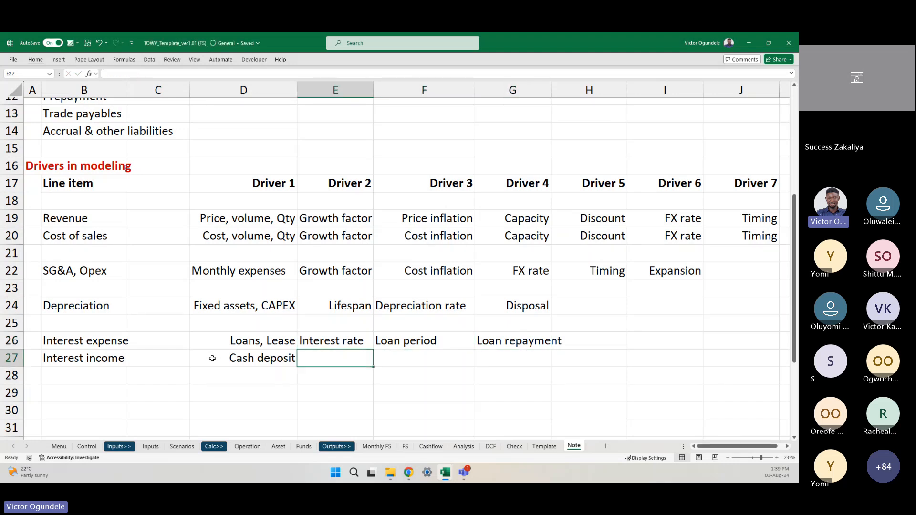
pyautogui.hotkey('ctrl', 'd')
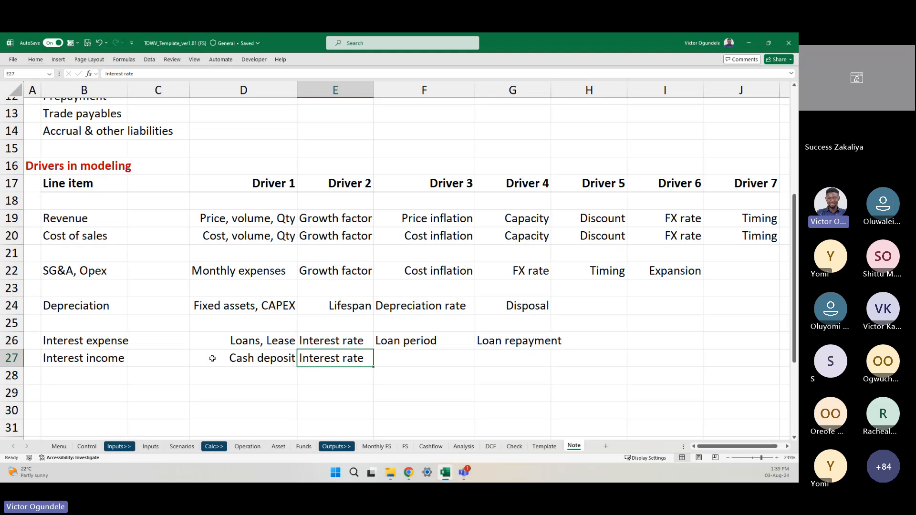
# Enter "Timing" as Driver 3 for Interest income
pyautogui.press('Right')
pyautogui.write('Pe')
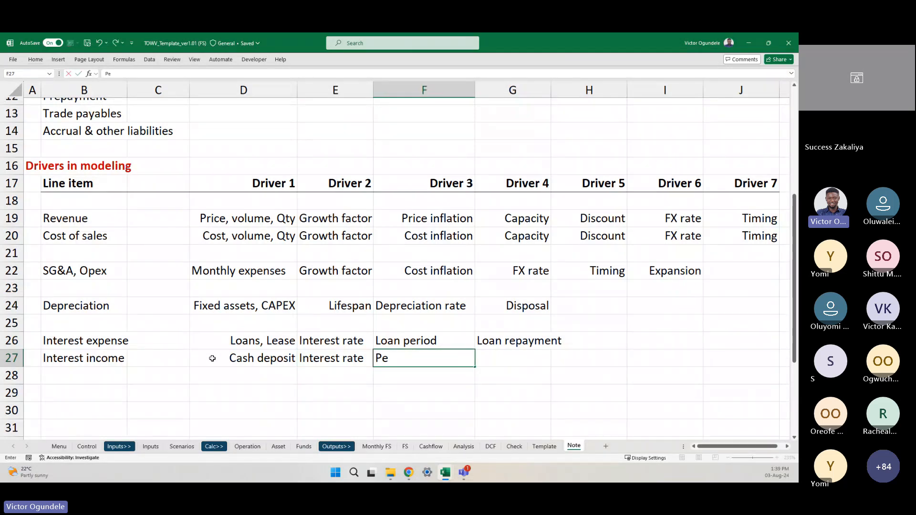
pyautogui.write('i')
pyautogui.press('BackSpace')
pyautogui.press('BackSpace')
pyautogui.press('BackSpace')
pyautogui.write('Timing')
pyautogui.press('Return')
# Enter "Cash reserve" as Driver 4 for Interest income
pyautogui.press('Left')
pyautogui.press('Left')
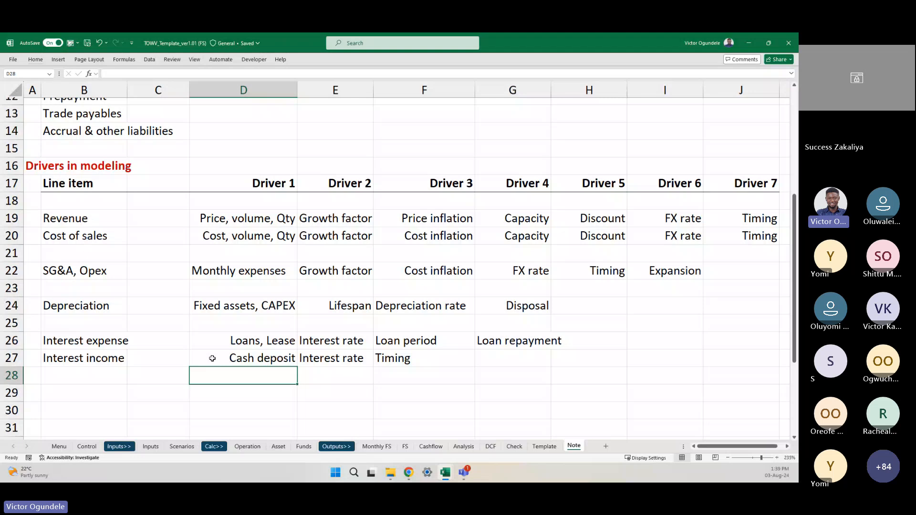
pyautogui.press('Up')
pyautogui.press('Right')
pyautogui.press('Right')
pyautogui.press('Right')
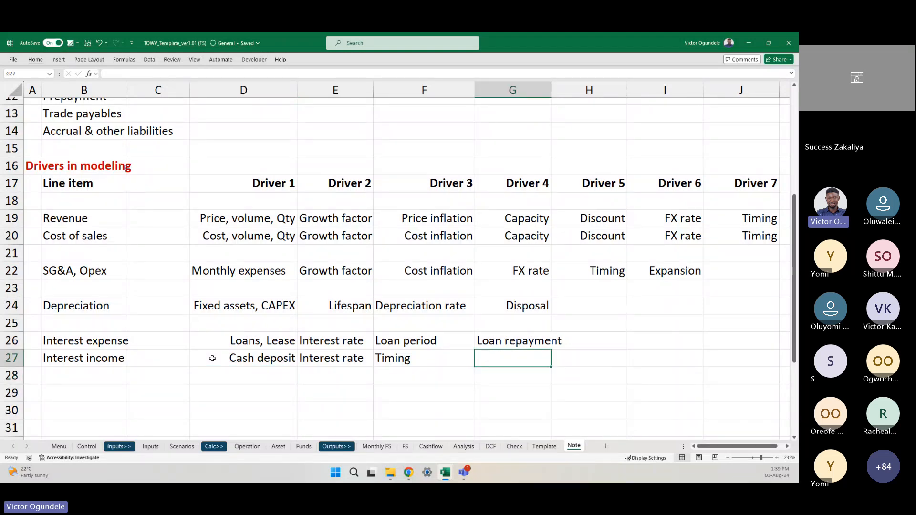
pyautogui.write('ash')
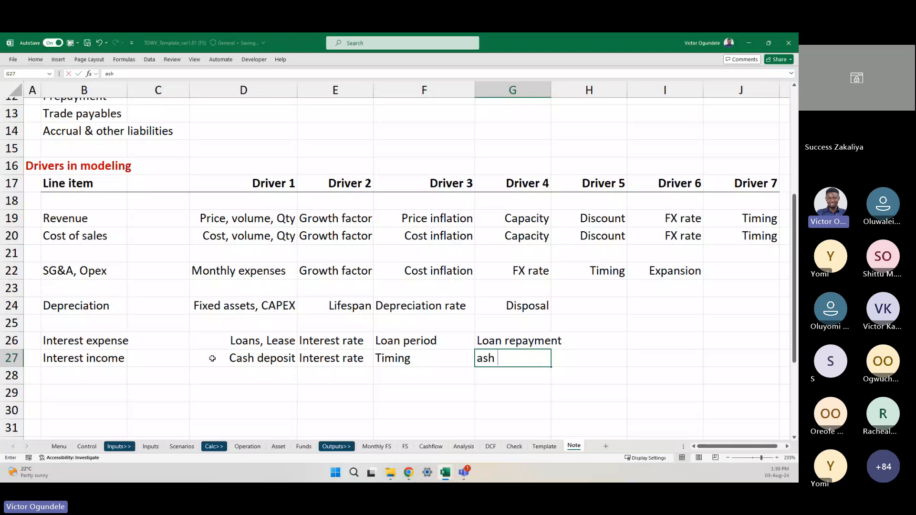
pyautogui.press('BackSpace')
pyautogui.press('BackSpace')
pyautogui.write('Cash')
pyautogui.press('BackSpace')
pyautogui.press('BackSpace')
pyautogui.press('BackSpace')
pyautogui.press('BackSpace')
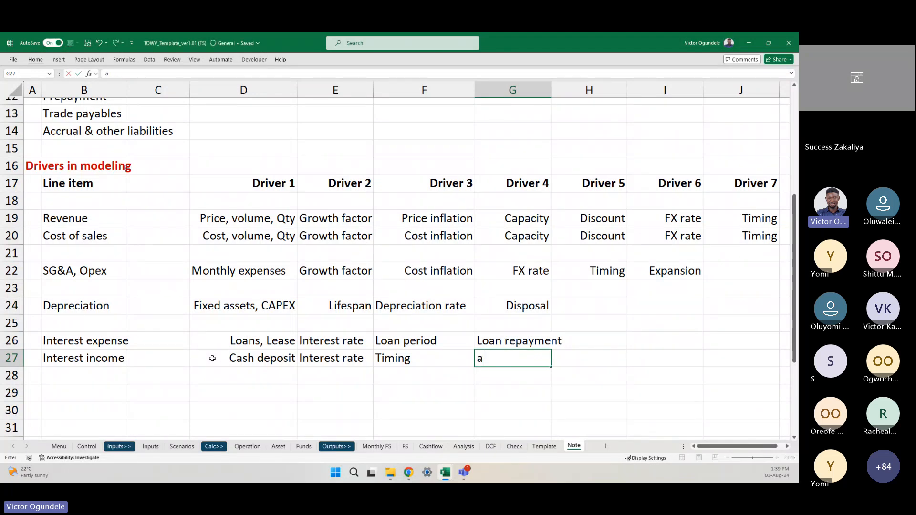
pyautogui.write('Cas')
pyautogui.press('BackSpace')
pyautogui.press('BackSpace')
pyautogui.press('BackSpace')
pyautogui.press('BackSpace')
pyautogui.write('Cash reserve')
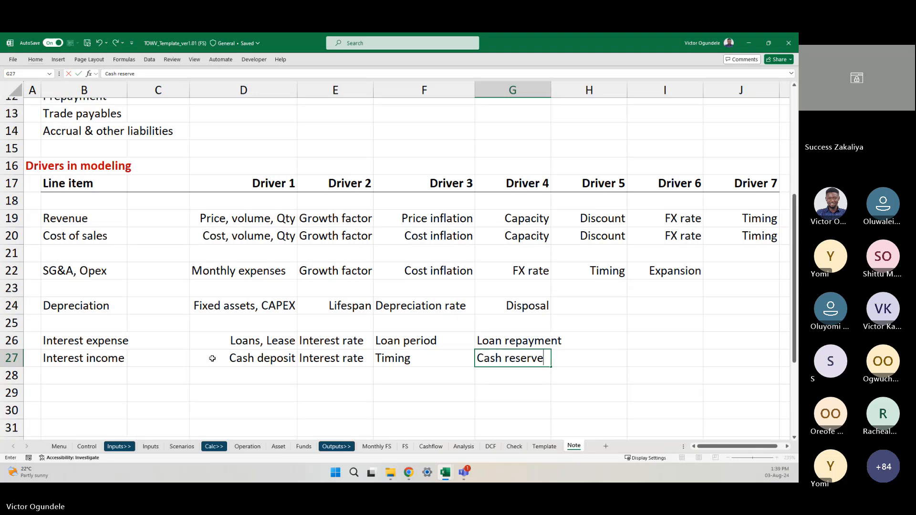
pyautogui.press('Return')
# Add "Tax" as a new line item in row 29, leaving a blank row below Interest income
pyautogui.press('Left')
pyautogui.press('Left')
pyautogui.press('Left')
pyautogui.press('Left')
pyautogui.press('Left')
pyautogui.press('Down')
pyautogui.write('Tax')
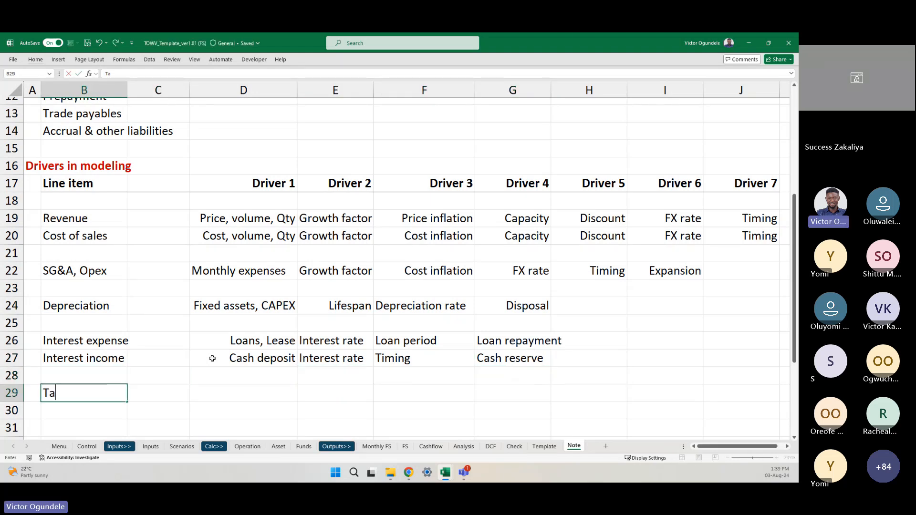
# Enter "PBT" as Driver 1 and "Tax rate" as Driver 2 for the Tax line item
pyautogui.press('Tab')
pyautogui.press('Tab')
pyautogui.write('B')
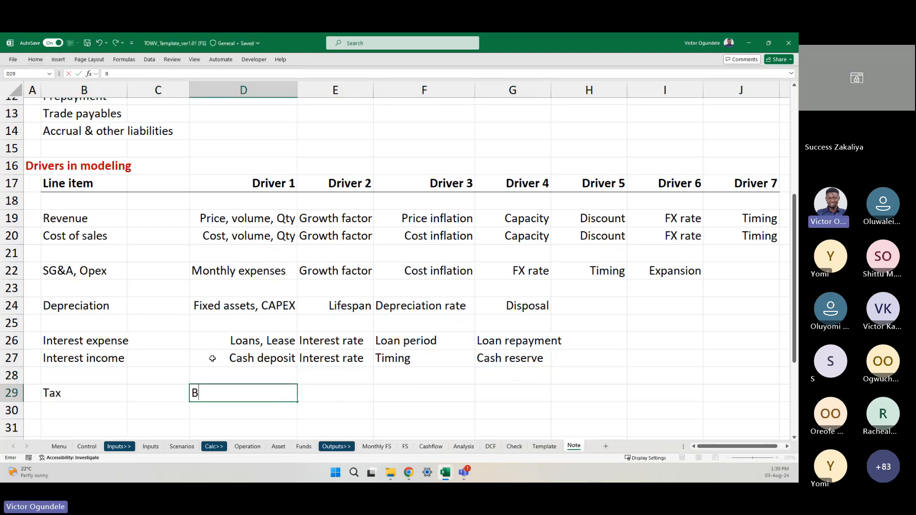
pyautogui.press('BackSpace')
pyautogui.write('PBT')
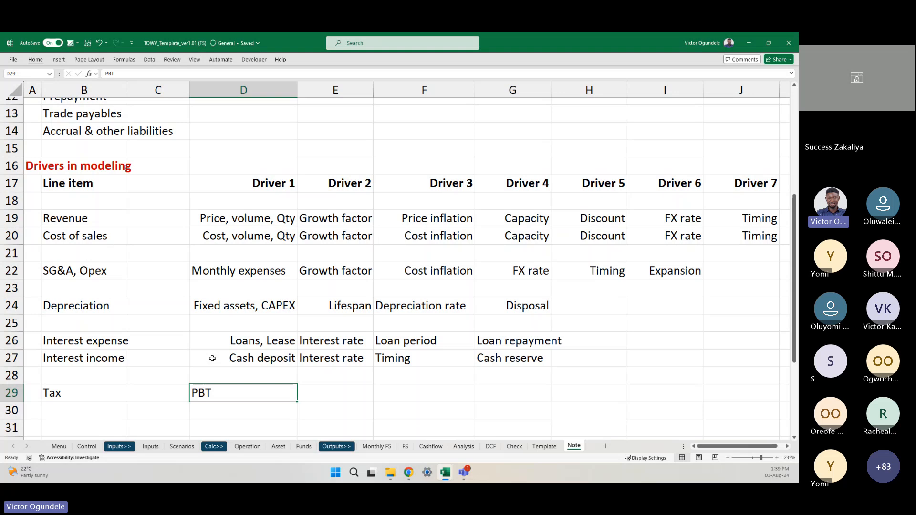
pyautogui.press('Tab')
pyautogui.write('Tax rate')
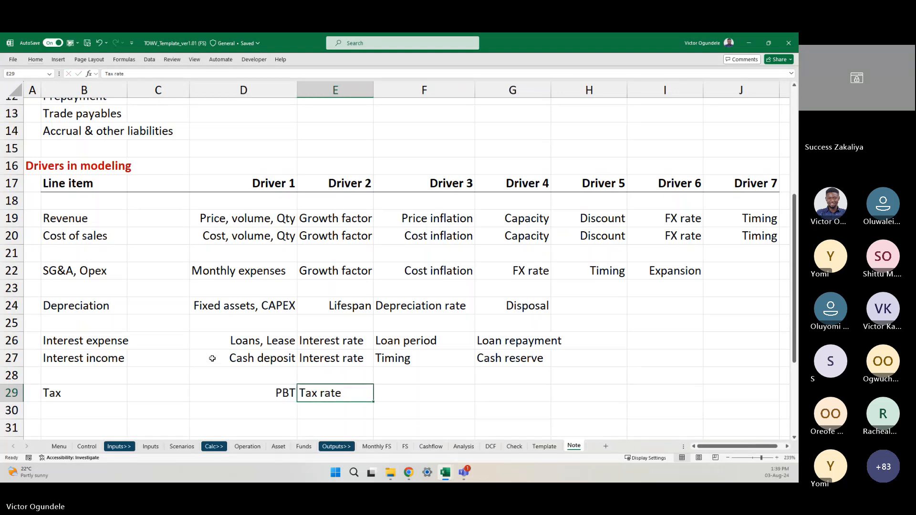
pyautogui.hotkey('ctrl', 'Return')
pyautogui.press('Tab')
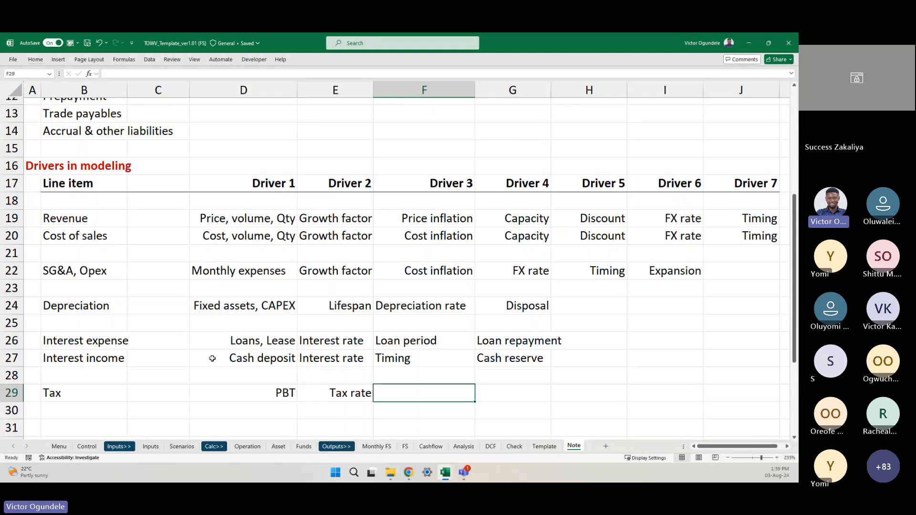
# Enter "Loss relief" as Driver 3 for Tax and right-align it
pyautogui.write('Loss relief')
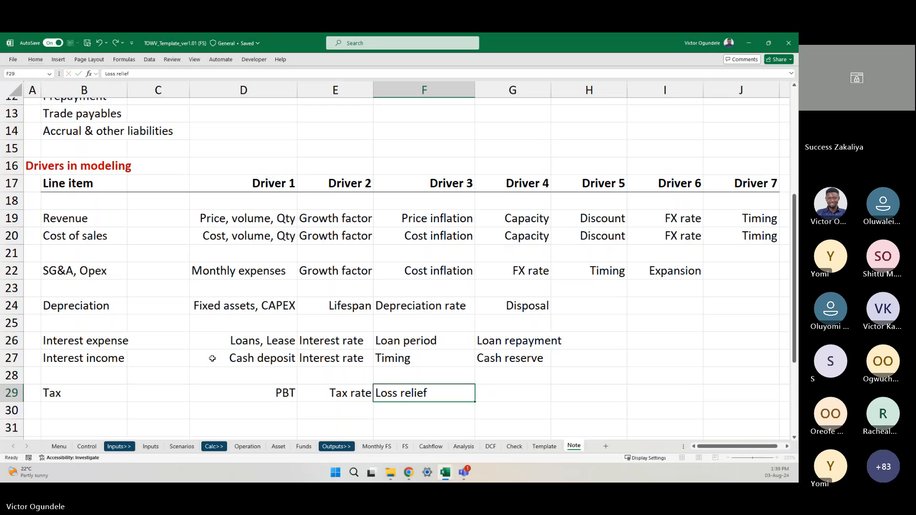
pyautogui.hotkey('ctrl', 'Return')
pyautogui.hotkey('alt', 'h')
pyautogui.press('a')
pyautogui.press('r')
pyautogui.press('Tab')
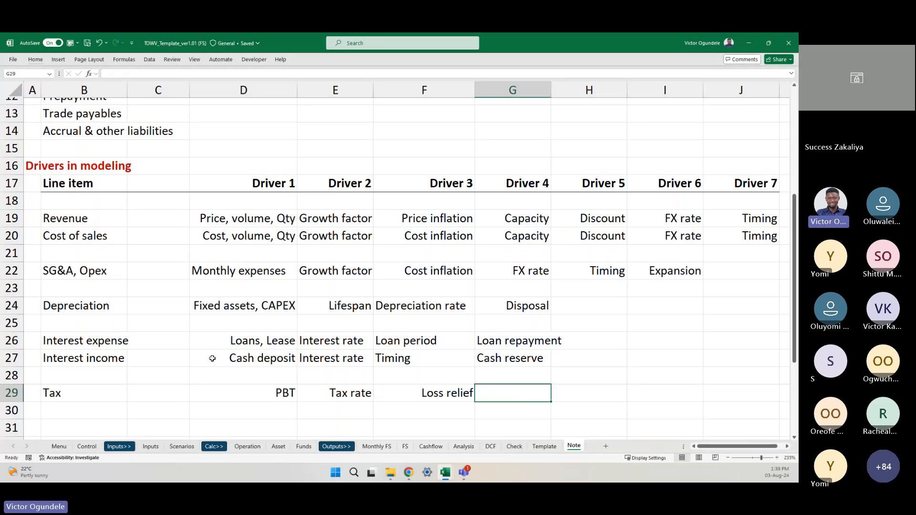
# Enter "Capital allowance" as Driver 4 for the Tax line item
pyautogui.write('Capital allowa')
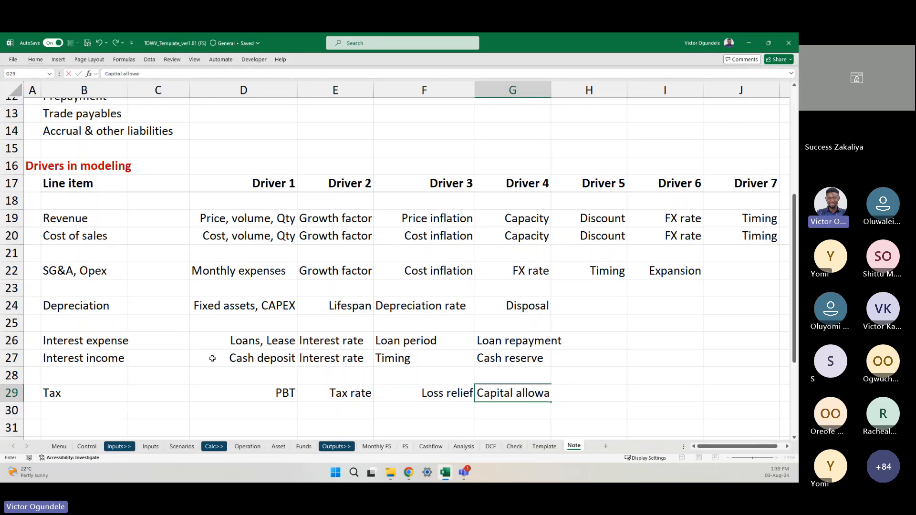
pyautogui.write('nce')
pyautogui.hotkey('ctrl', 'Return')
pyautogui.scroll(-1, 212, 359)
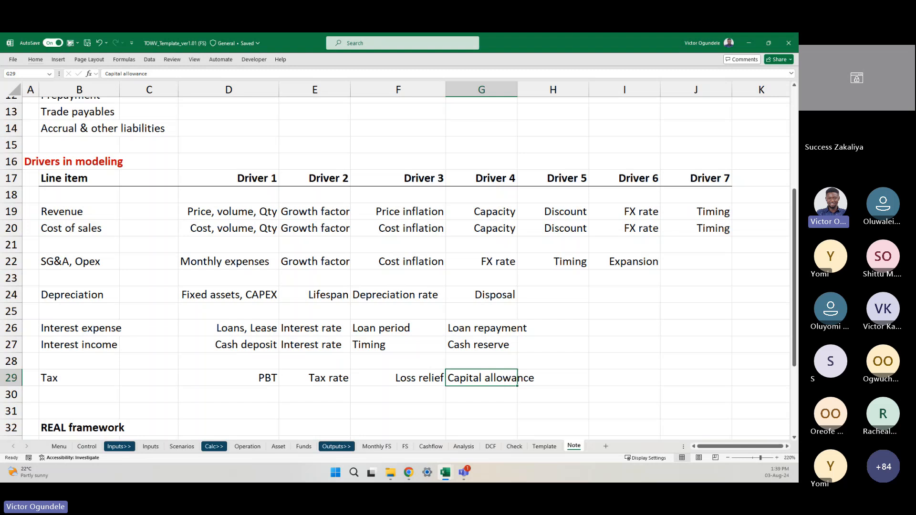
pyautogui.hotkey('alt', 'Tab')
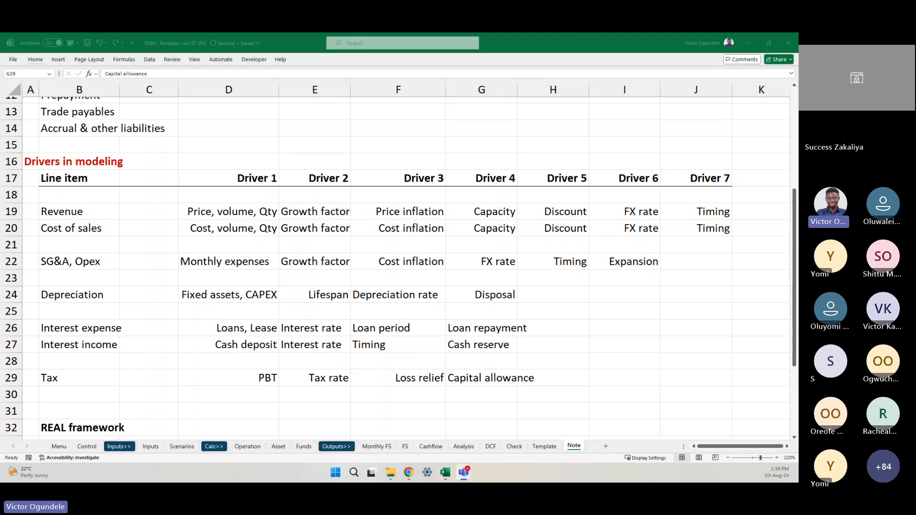
pyautogui.hotkey('alt', 'Tab')
pyautogui.click(566, 297)
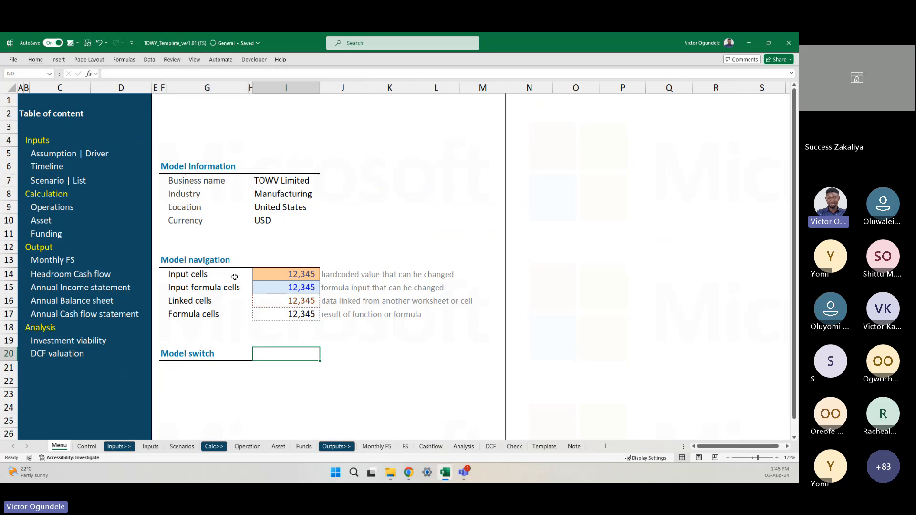
# Examine the Model navigation legend for input, input formula, linked and formula cells, plus the Model switch area, on the Menu sheet
pyautogui.click(231, 265)
pyautogui.keyDown('shift'); pyautogui.click(365, 318); pyautogui.keyUp('shift')
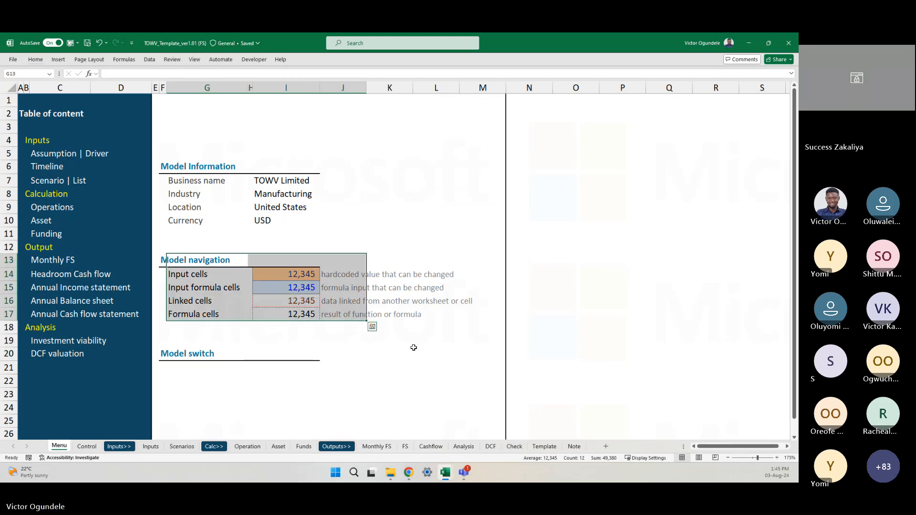
pyautogui.click(414, 351)
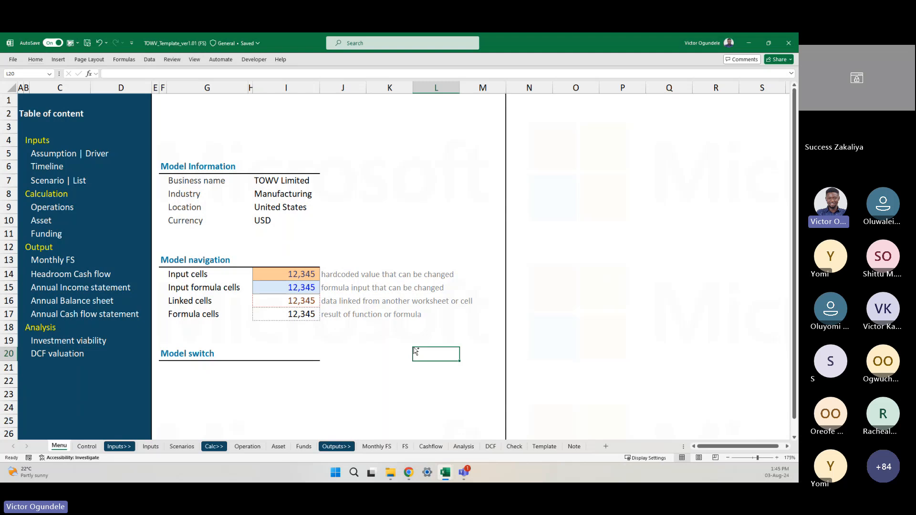
pyautogui.scroll(-3, 414, 349)
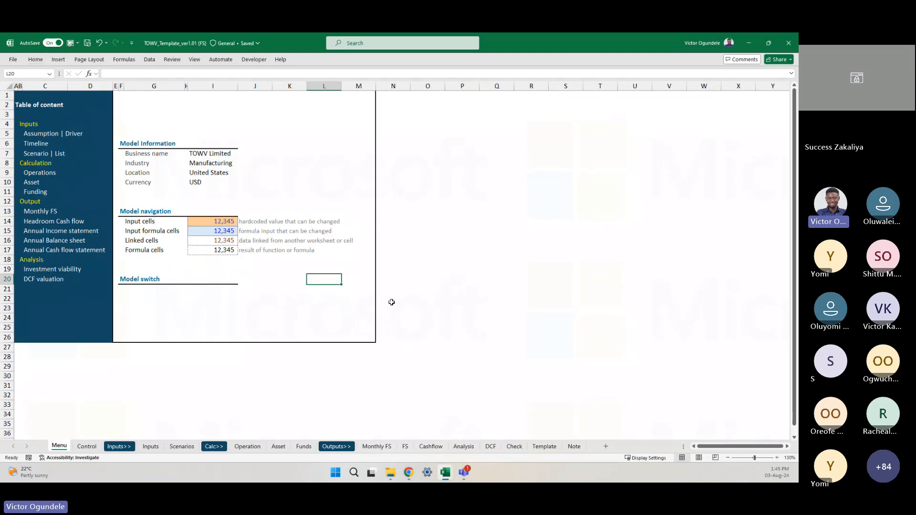
pyautogui.click(267, 307)
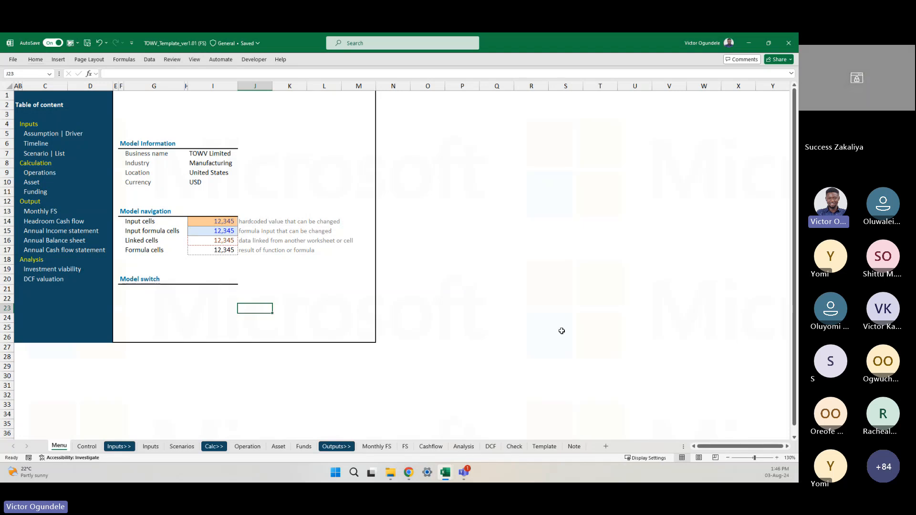
# Review the drivers table on the Note sheet and examine the Net profit row of the Monthly FS sheet
pyautogui.click(574, 446)
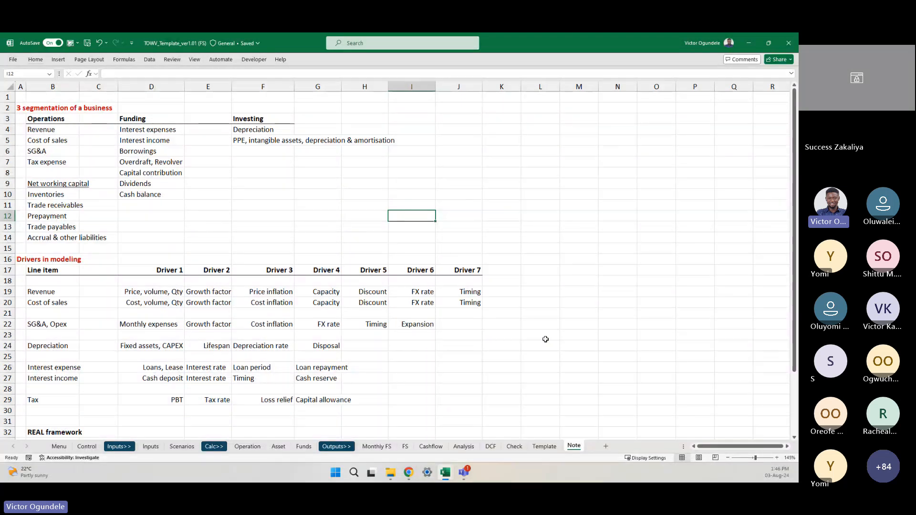
pyautogui.click(562, 334)
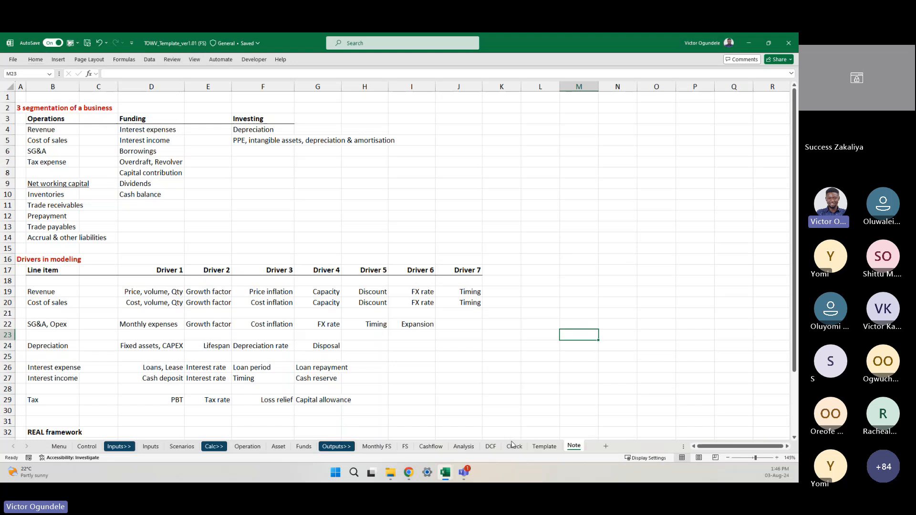
pyautogui.click(378, 447)
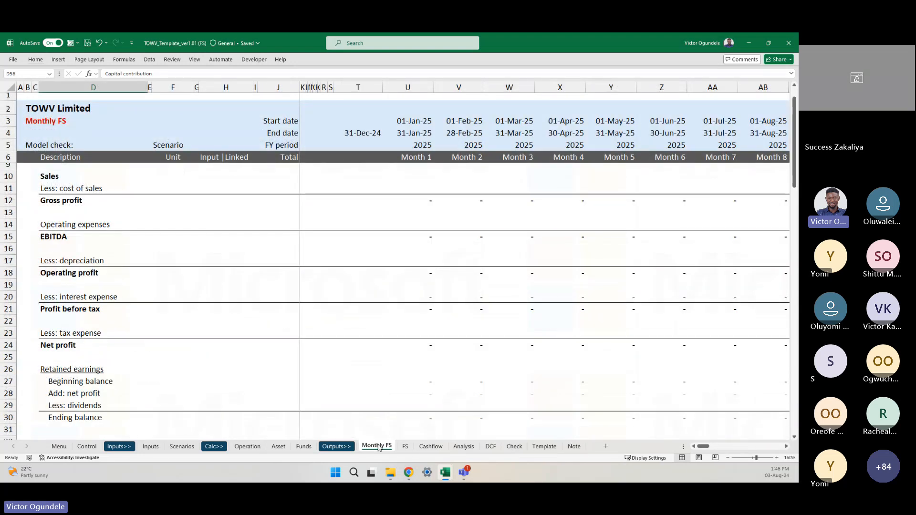
pyautogui.click(338, 346)
pyautogui.hotkey('ctrl', 'Left')
pyautogui.press('Right')
pyautogui.press('Right')
pyautogui.press('Right')
pyautogui.press('Right')
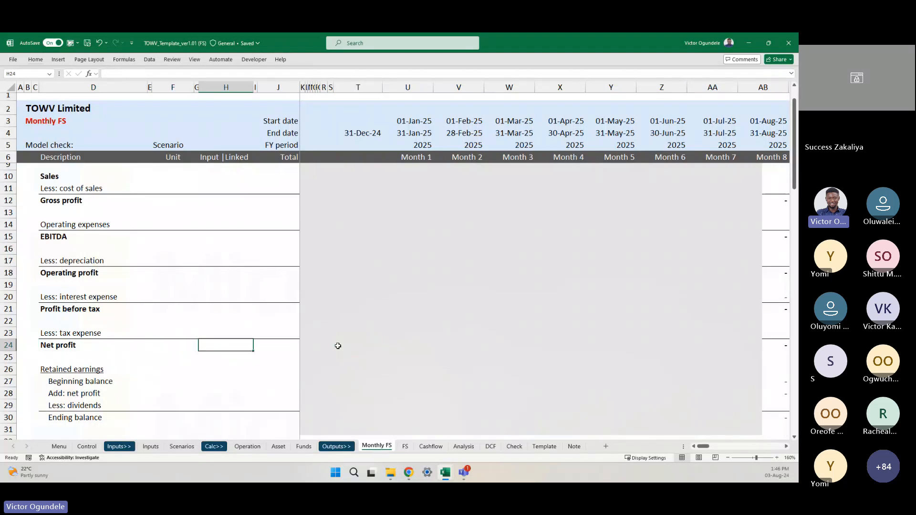
pyautogui.press('Right')
pyautogui.press('Right')
pyautogui.press('Right')
pyautogui.press('Right')
pyautogui.press('Right')
pyautogui.press('Right')
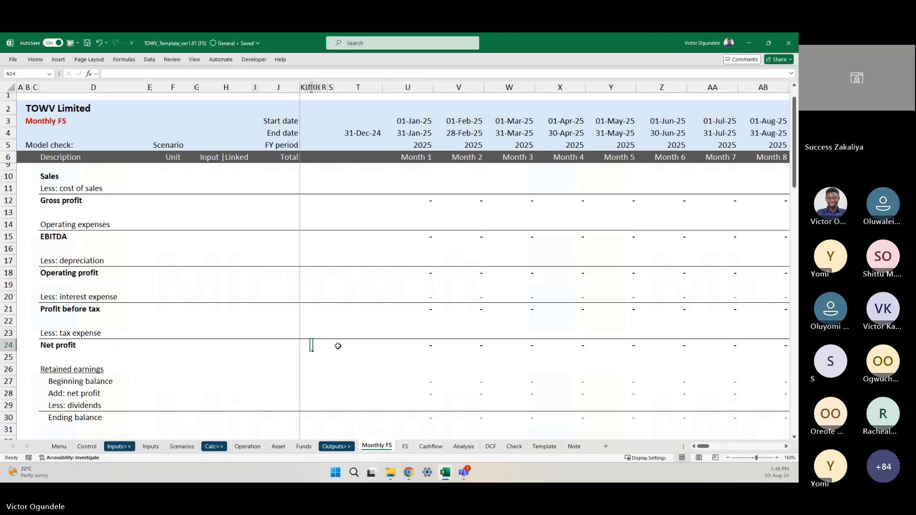
# Review the income statement and balance sheet rows on the Monthly FS sheet and the annual FS sheet
pyautogui.press('Left')
pyautogui.press('Left')
pyautogui.press('Left')
pyautogui.press('Left')
pyautogui.press('Left')
pyautogui.press('Left')
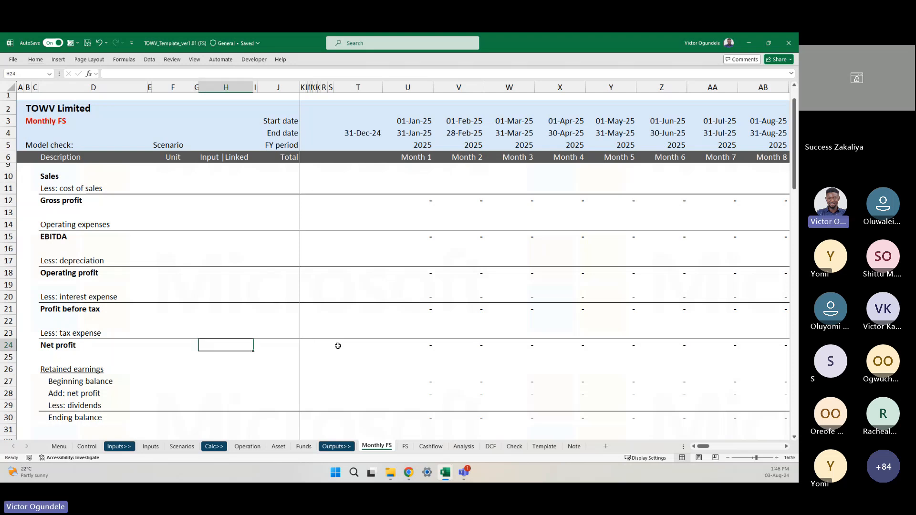
pyautogui.scroll(-2, 338, 345)
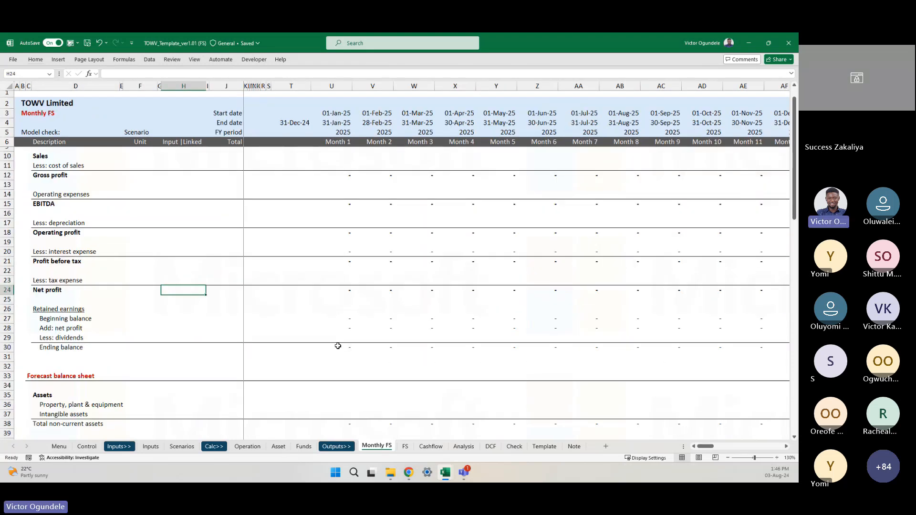
pyautogui.click(331, 414)
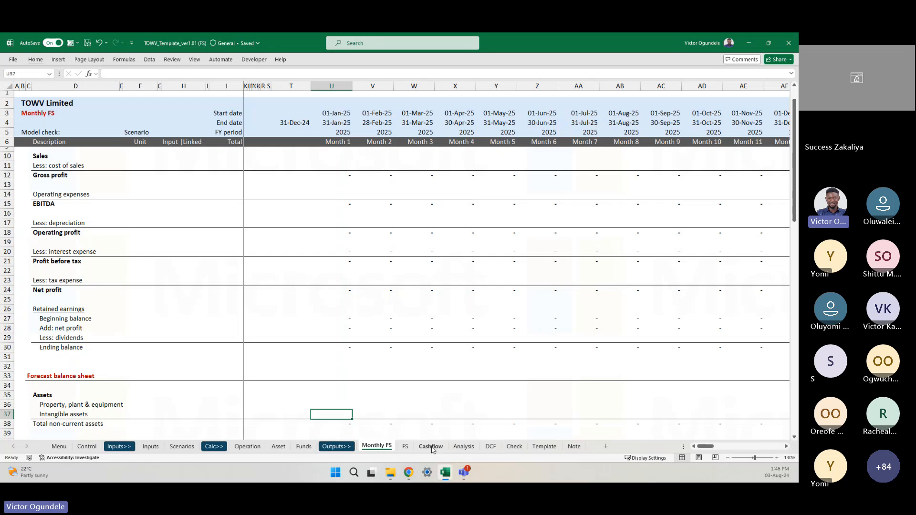
pyautogui.click(405, 446)
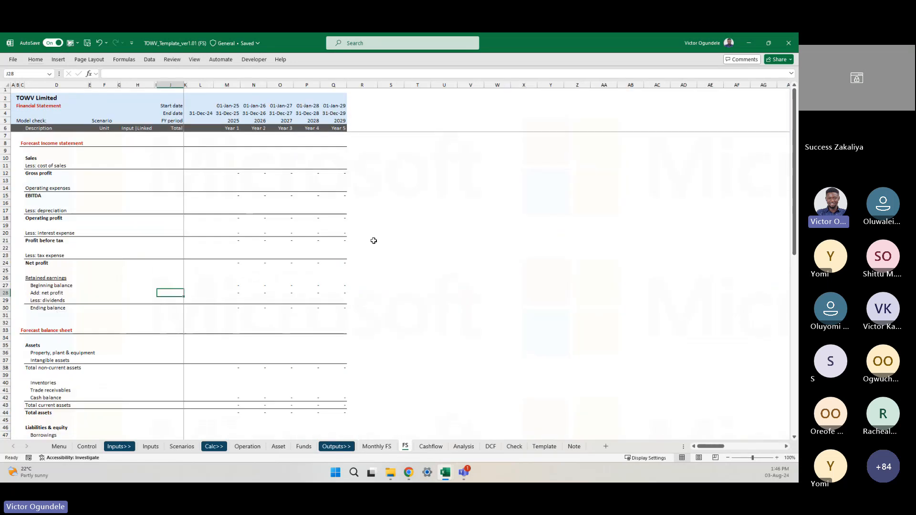
pyautogui.scroll(-1, 374, 240)
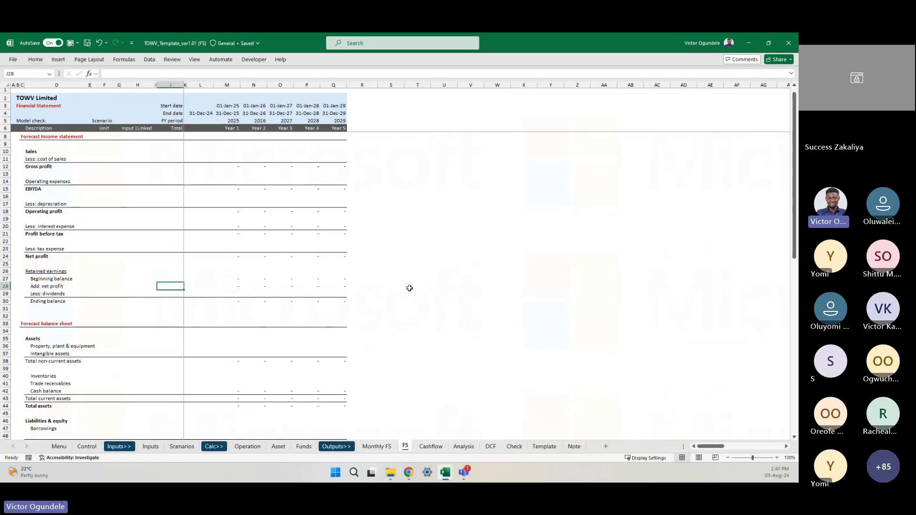
# Examine the Control sheet's model information, timing and timeline sections alongside the Inputs and FS sheets
pyautogui.click(150, 446)
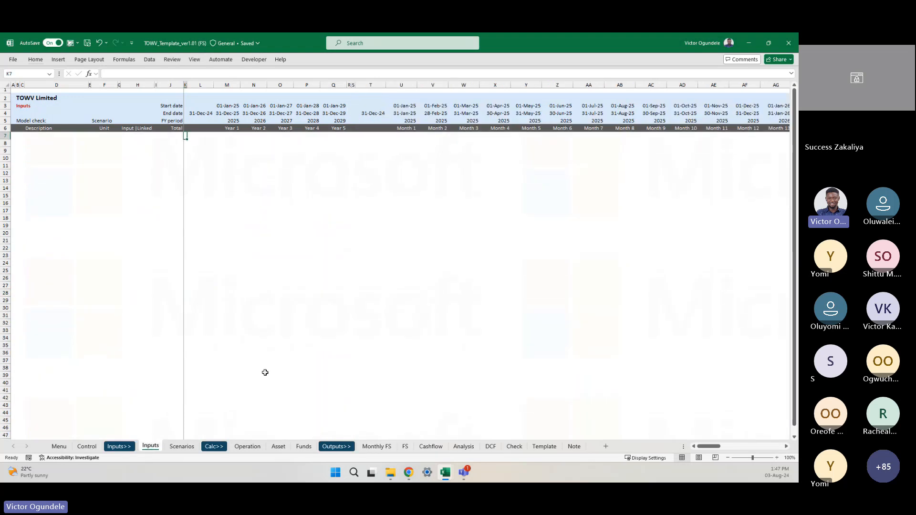
pyautogui.click(80, 446)
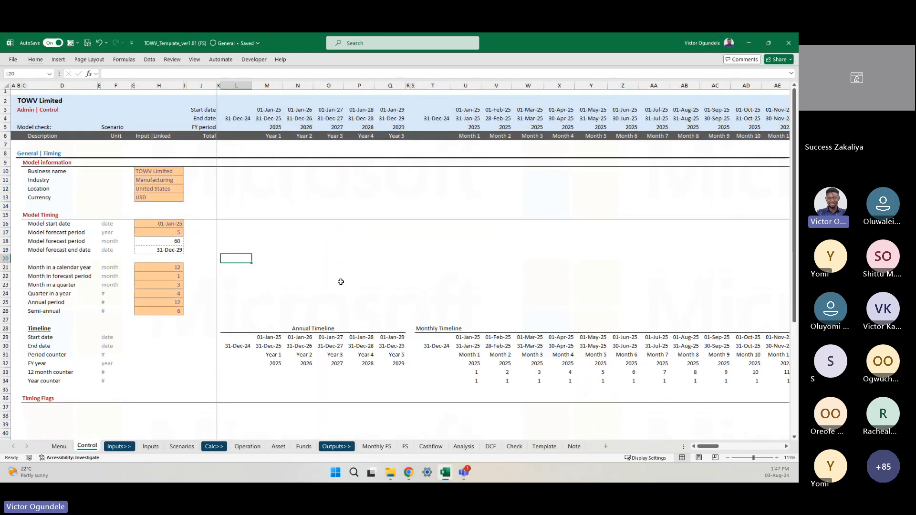
pyautogui.click(336, 241)
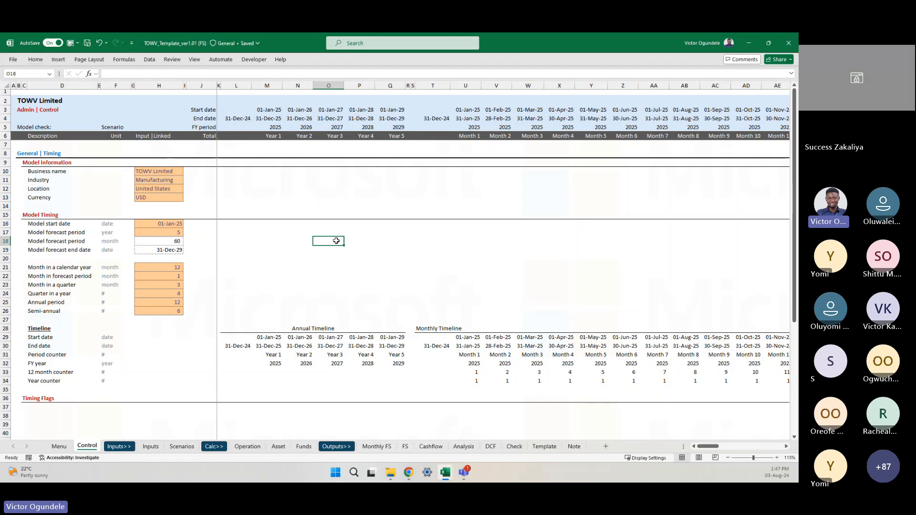
pyautogui.click(405, 446)
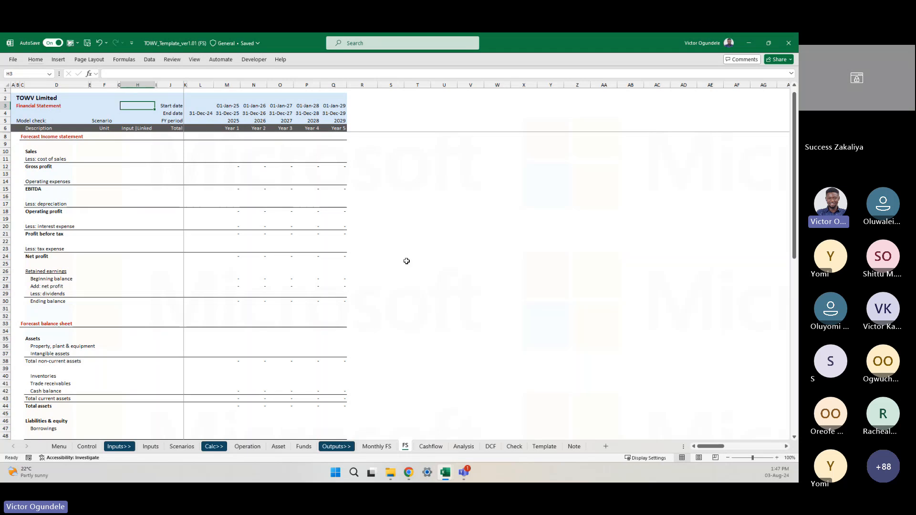
pyautogui.click(449, 257)
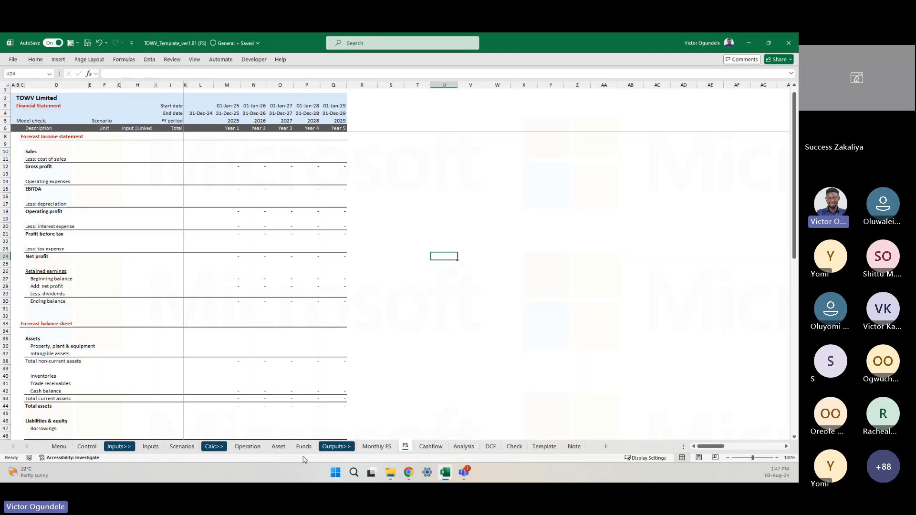
pyautogui.click(249, 446)
pyautogui.click(151, 446)
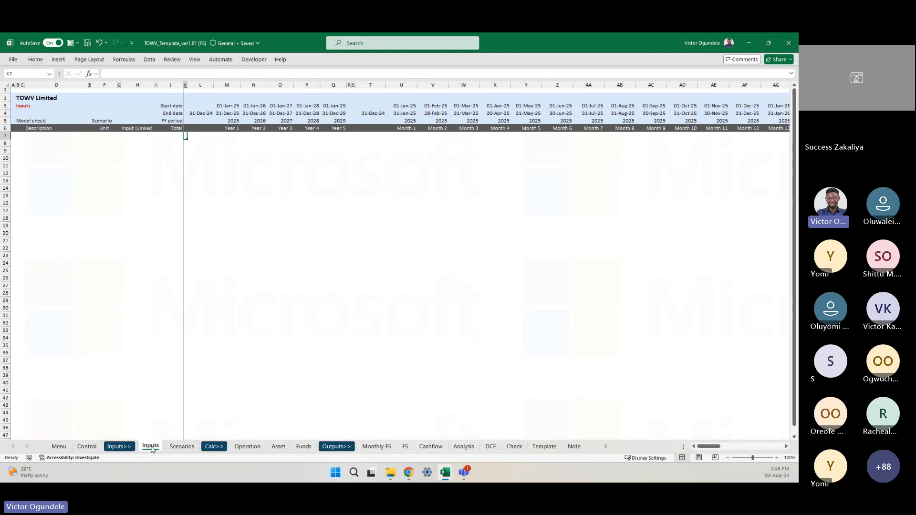
# Copy the General | Timing and Model information heading rows from the Control sheet to row 8 of the Inputs sheet
pyautogui.click(88, 445)
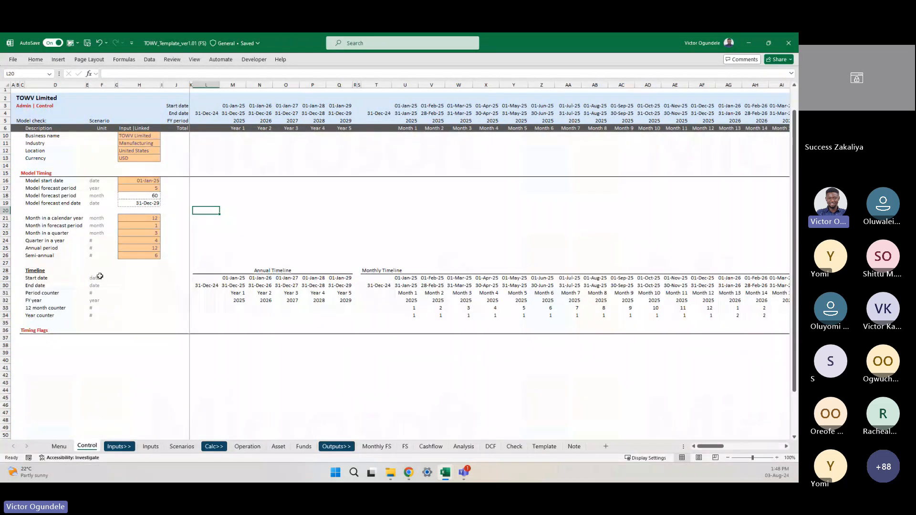
pyautogui.rightClick(95, 329)
pyautogui.press('Escape')
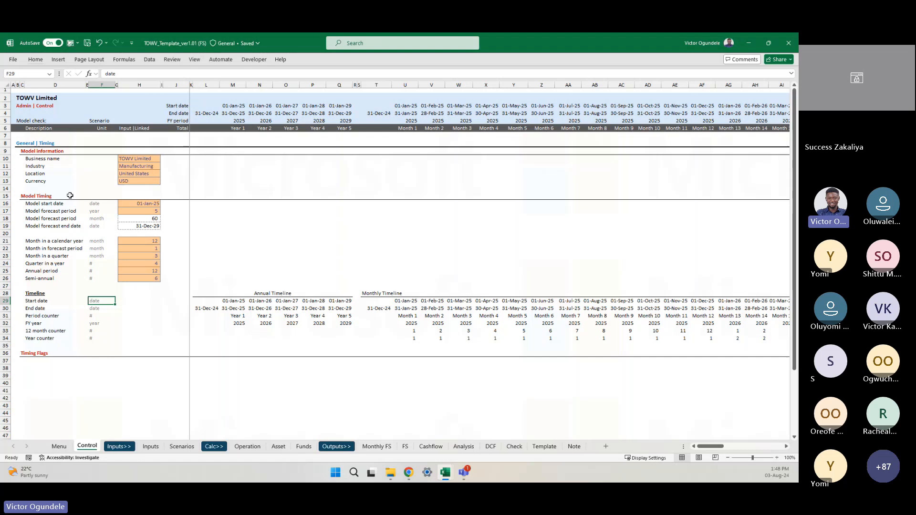
pyautogui.scroll(3, 70, 194)
pyautogui.scroll(1, 70, 194)
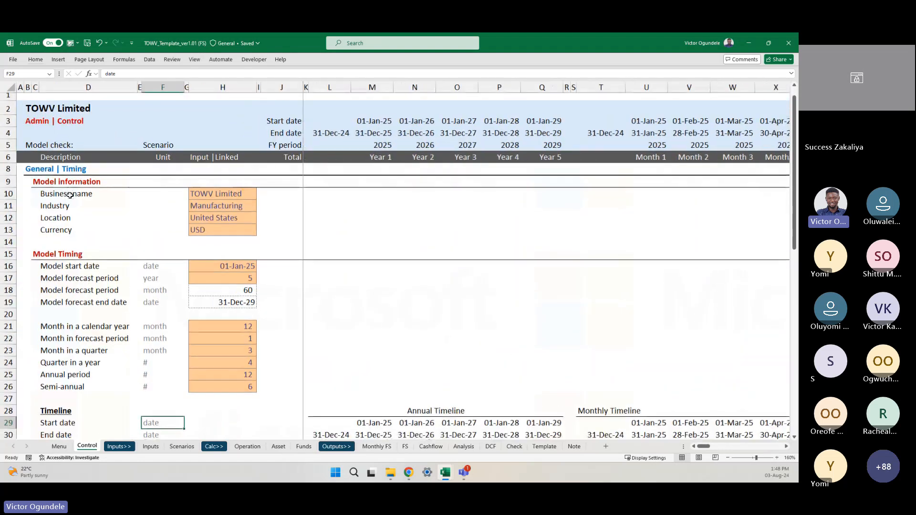
pyautogui.click(9, 181)
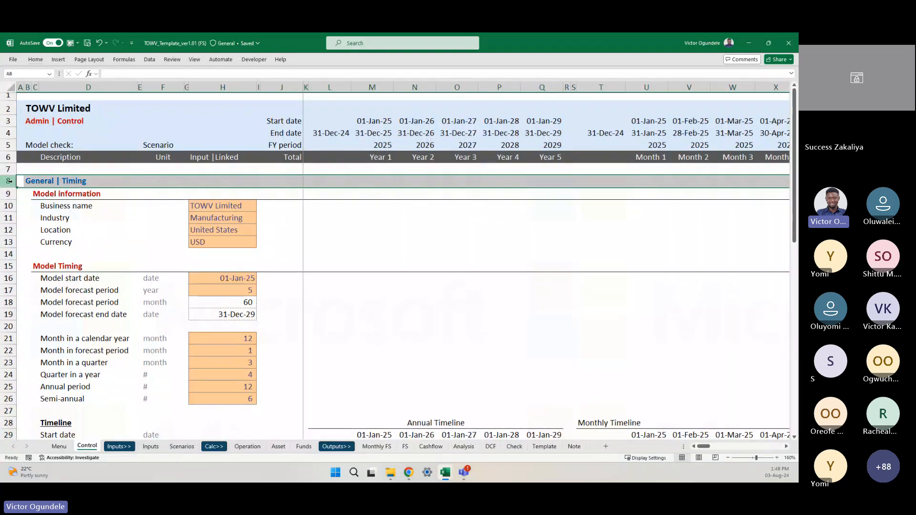
pyautogui.hotkey('shift', 'Down')
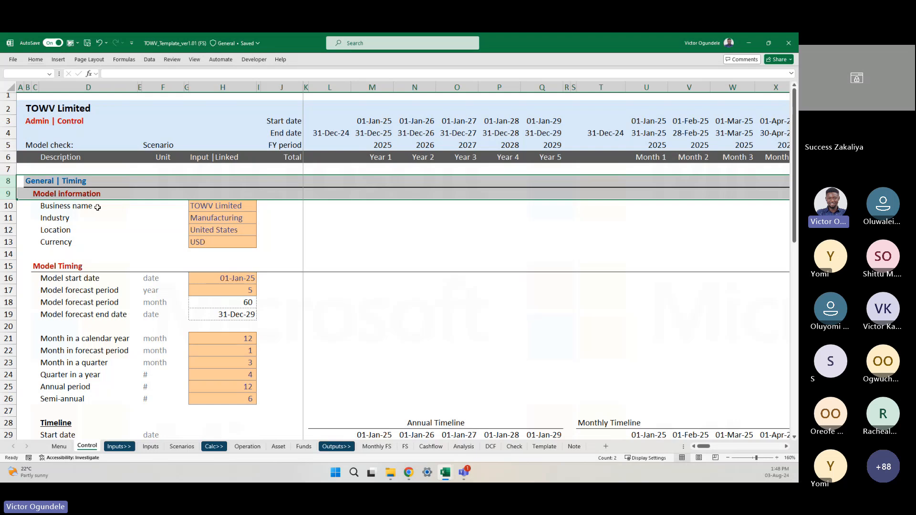
pyautogui.hotkey('ctrl', 'c')
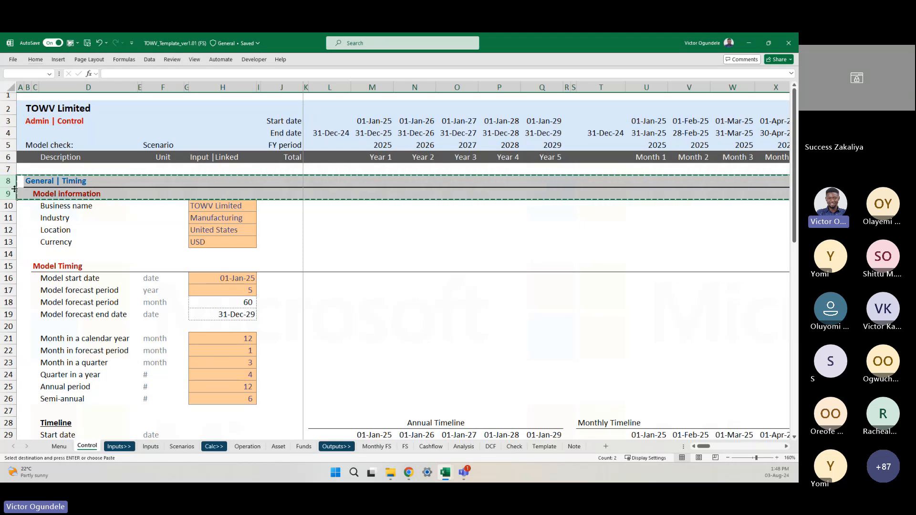
pyautogui.click(150, 446)
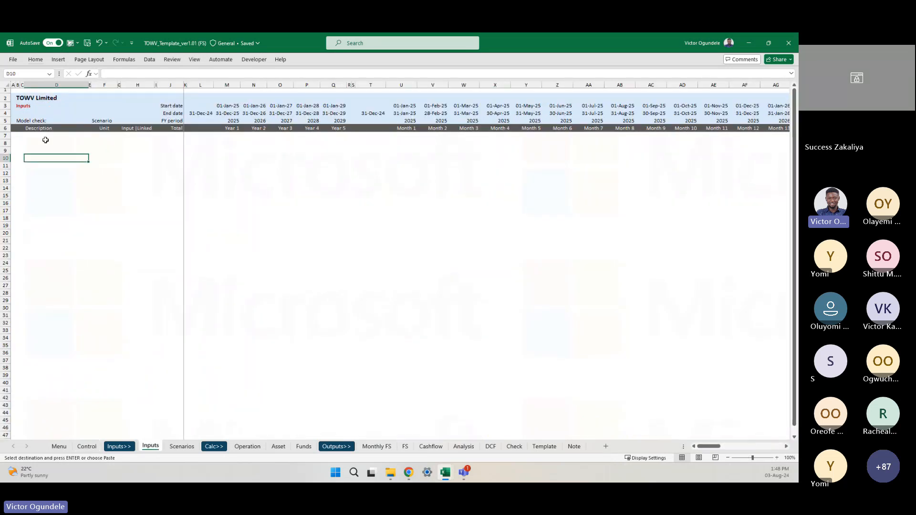
pyautogui.click(5, 143)
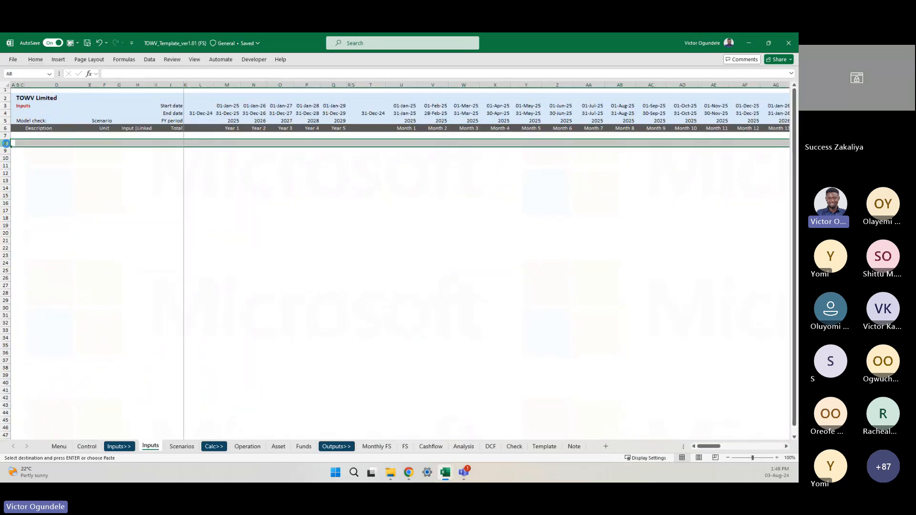
pyautogui.hotkey('ctrl', 'v')
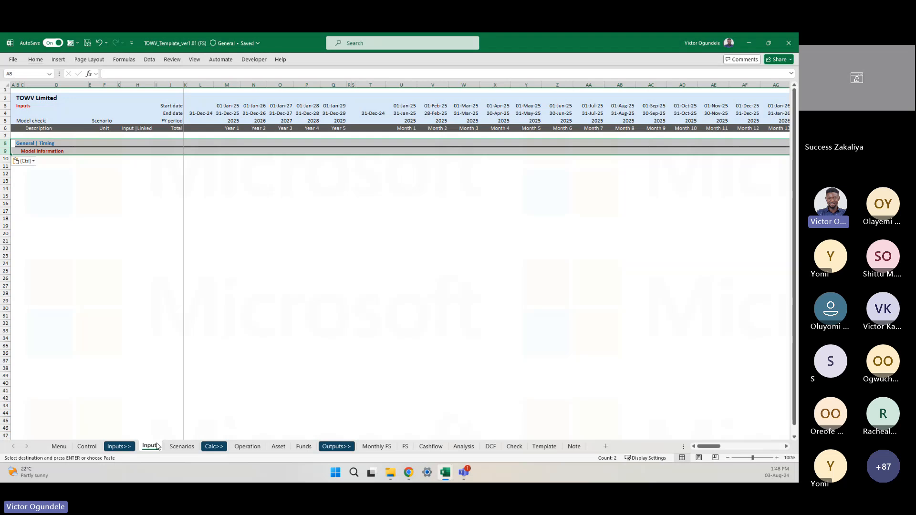
pyautogui.click(87, 446)
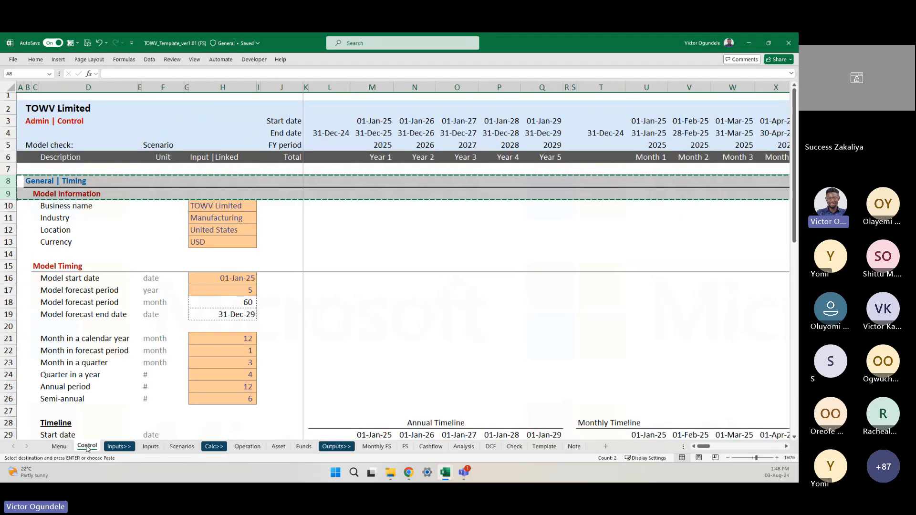
pyautogui.click(152, 446)
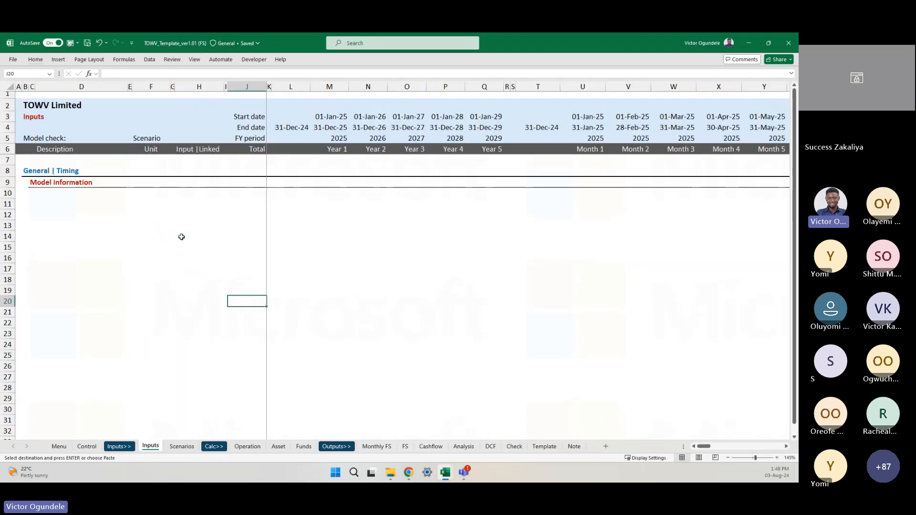
# Retitle the main section heading in B8 of the Inputs sheet as "Macroeconomic data"
pyautogui.scroll(1, 181, 236)
pyautogui.click(172, 184)
pyautogui.hotkey('ctrl', 'Left')
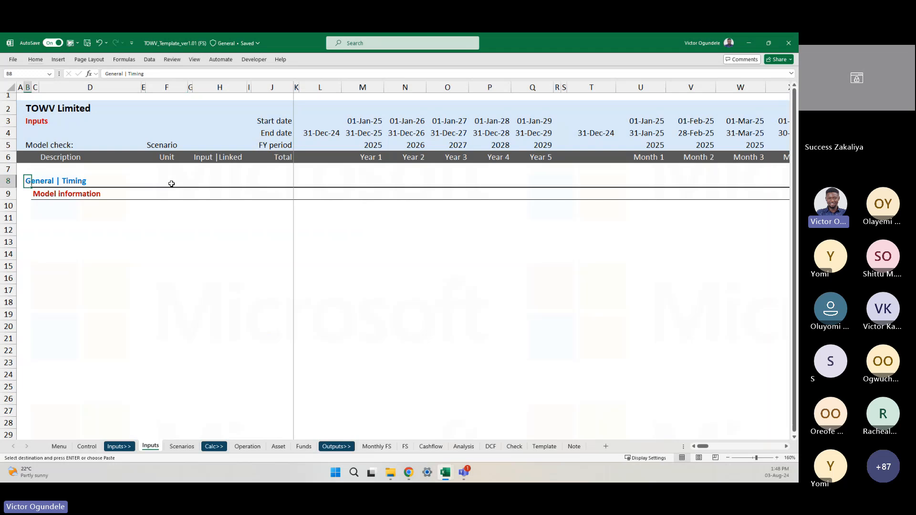
pyautogui.write('Macroe')
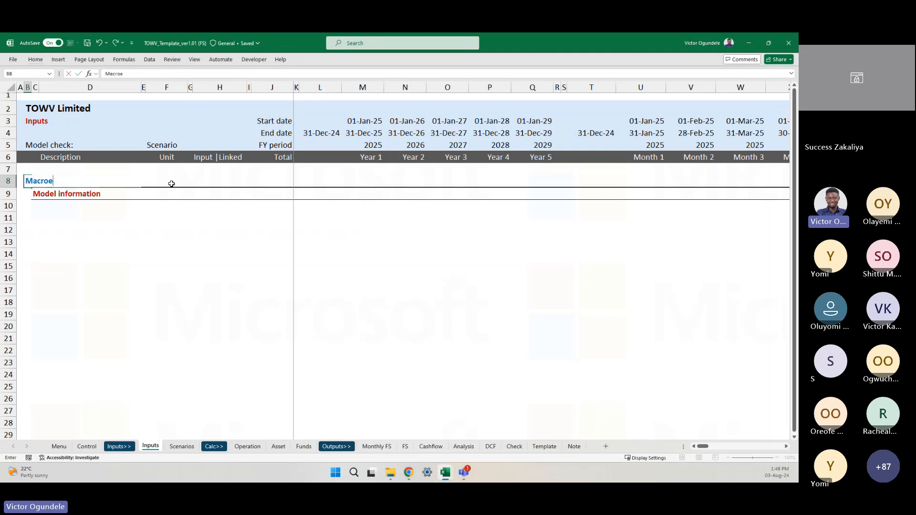
pyautogui.write('conomic data')
pyautogui.press('Return')
# Retitle the subheading in C9 of the Inputs sheet as "Cost Incremental factor"
pyautogui.press('Right')
pyautogui.write('Cos')
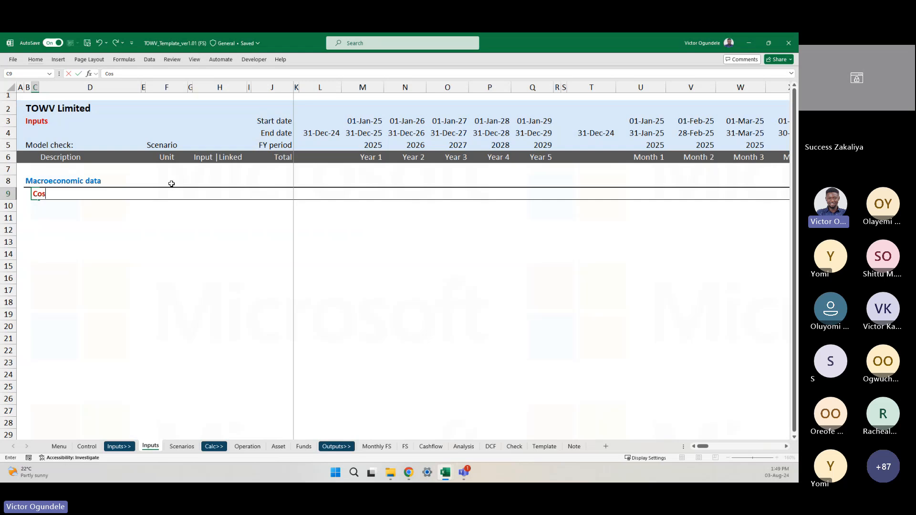
pyautogui.write('nf')
pyautogui.press('BackSpace')
pyautogui.press('BackSpace')
pyautogui.press('BackSpace')
pyautogui.write('Incremental factor')
pyautogui.press('Return')
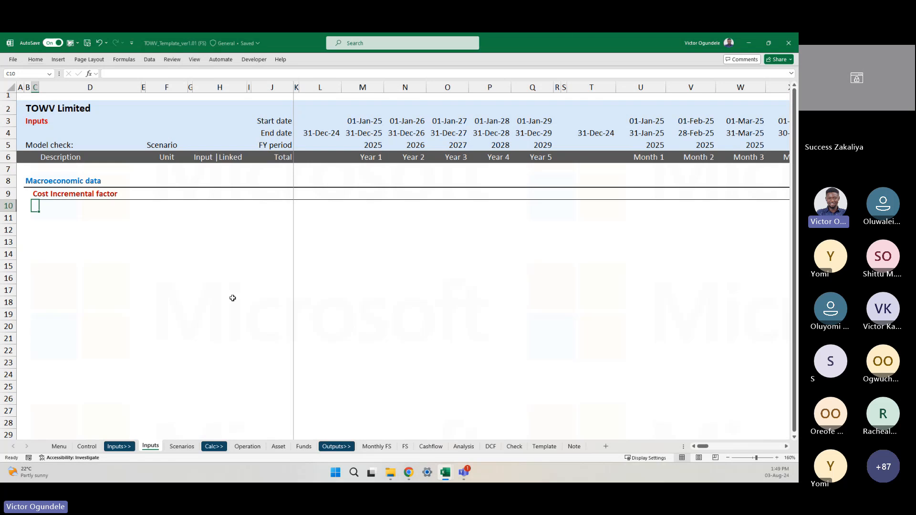
# Change the main section heading in B8 of the Inputs sheet to "Business Timing"
pyautogui.press('Up')
pyautogui.press('Up')
pyautogui.press('Left')
pyautogui.write('Ti')
pyautogui.press('BackSpace')
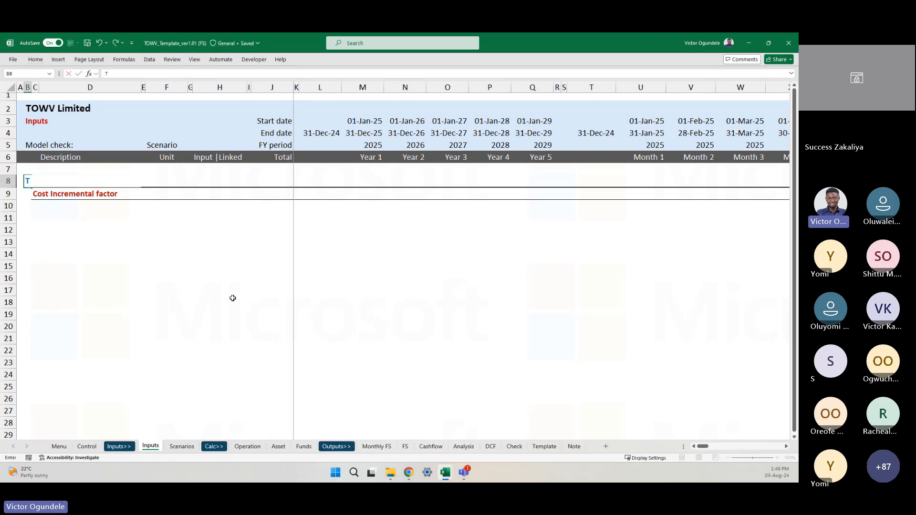
pyautogui.press('BackSpace')
pyautogui.write('Projec')
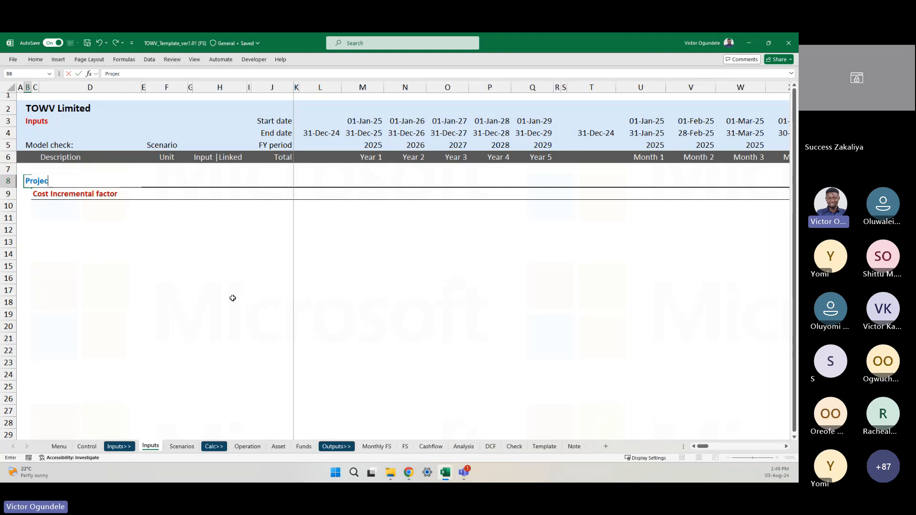
pyautogui.press('BackSpace')
pyautogui.press('BackSpace')
pyautogui.press('BackSpace')
pyautogui.press('BackSpace')
pyautogui.press('BackSpace')
pyautogui.press('BackSpace')
pyautogui.write('Business Timing')
pyautogui.press('Return')
# Change the subheading in C9 below Business Timing to "Timing" and select cell D11
pyautogui.press('Right')
pyautogui.write('Tim')
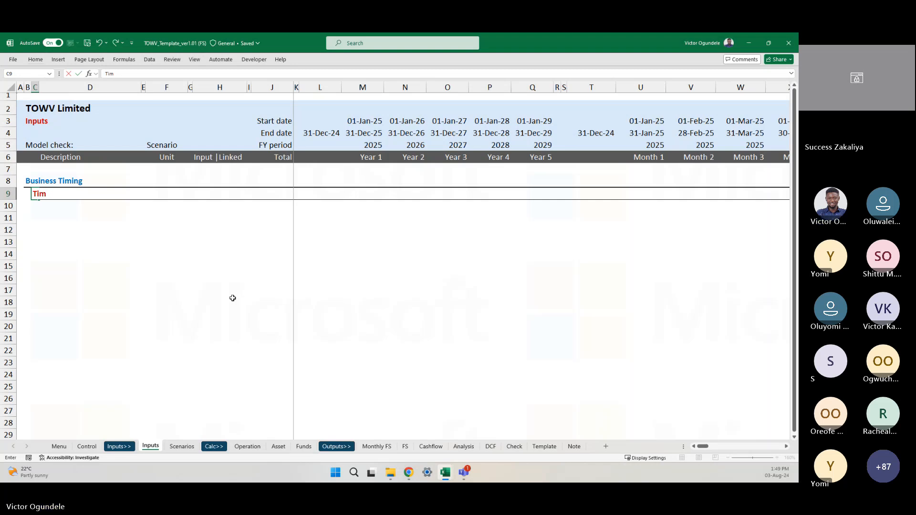
pyautogui.write('ing')
pyautogui.press('Return')
pyautogui.scroll(5, 232, 298)
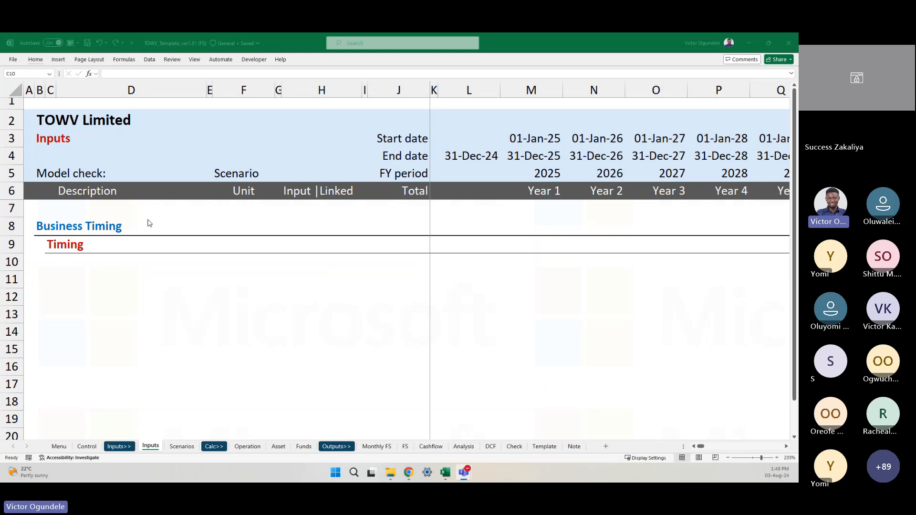
pyautogui.click(153, 275)
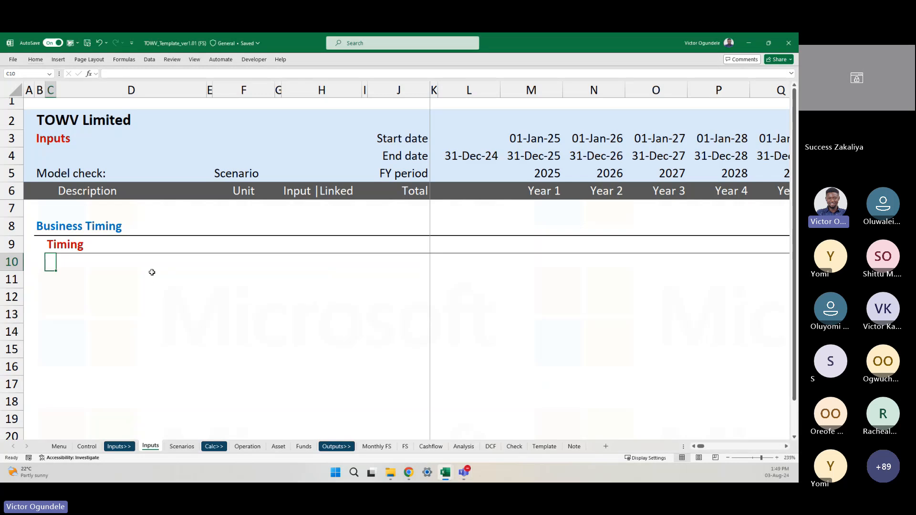
pyautogui.click(107, 274)
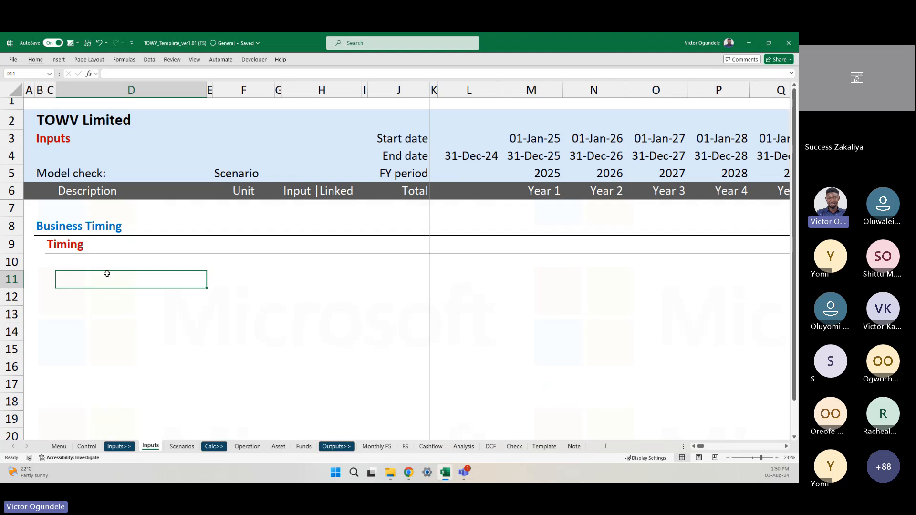
# Copy heading rows 8 and 9 from the Control sheet and paste them over rows 8 and 9 of the Inputs sheet
pyautogui.click(87, 446)
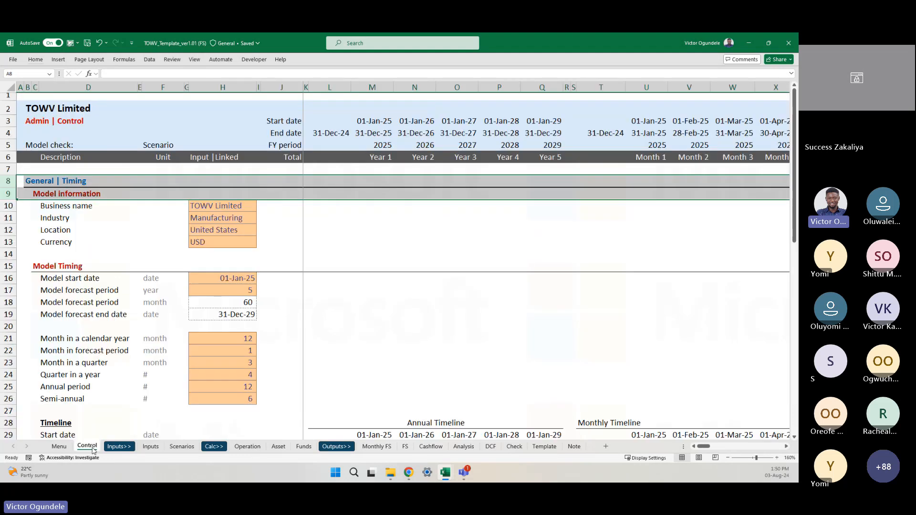
pyautogui.click(8, 180)
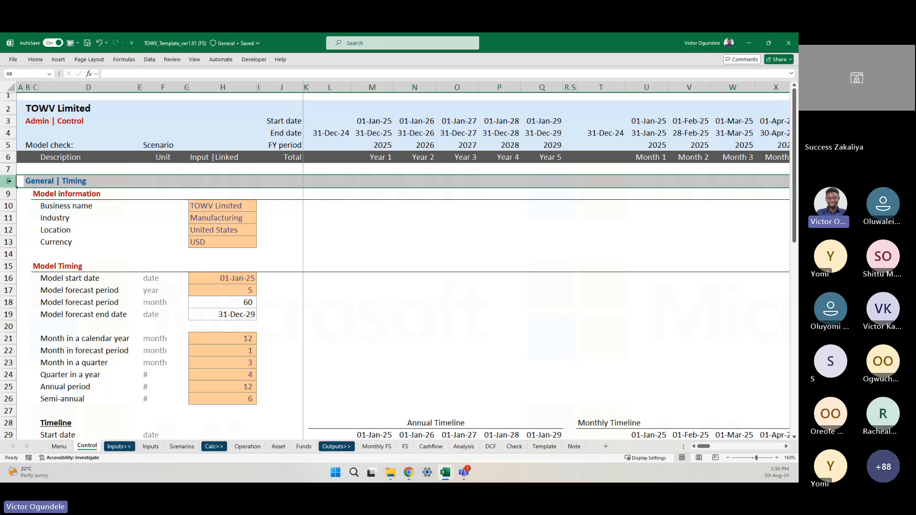
pyautogui.moveTo(8, 180); pyautogui.dragTo(8, 193)
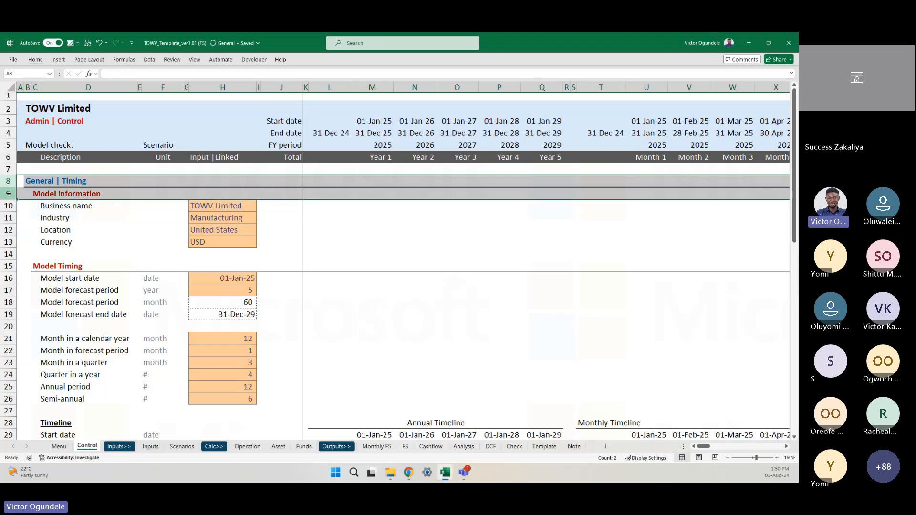
pyautogui.hotkey('ctrl', 'c')
pyautogui.click(150, 446)
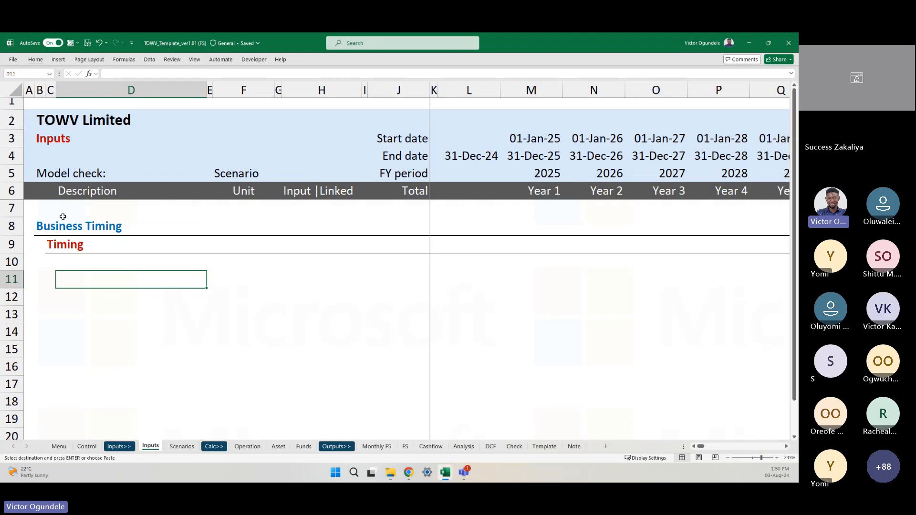
pyautogui.click(10, 226)
pyautogui.hotkey('ctrl', 'v')
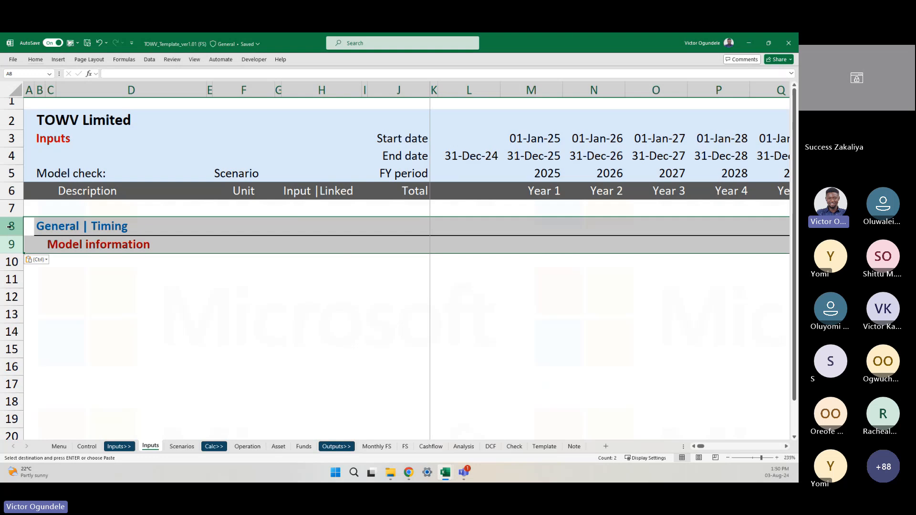
pyautogui.click(61, 230)
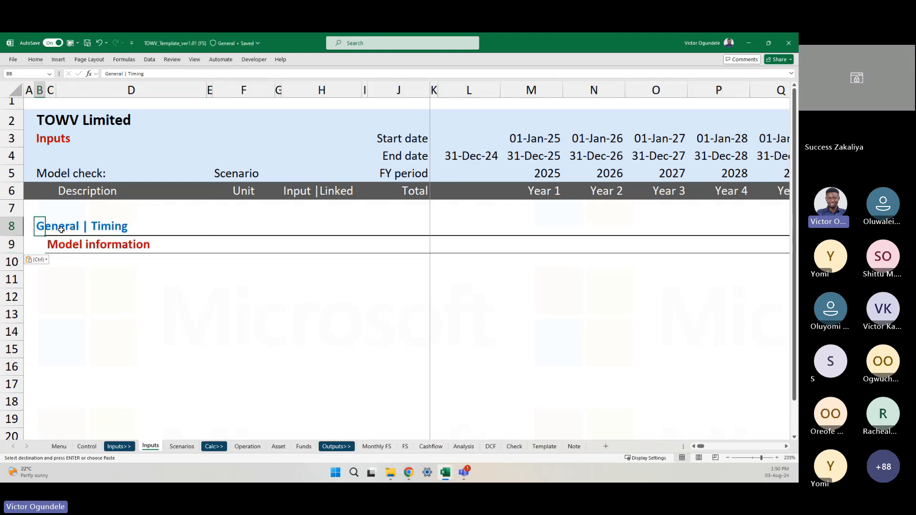
pyautogui.write('Prokect')
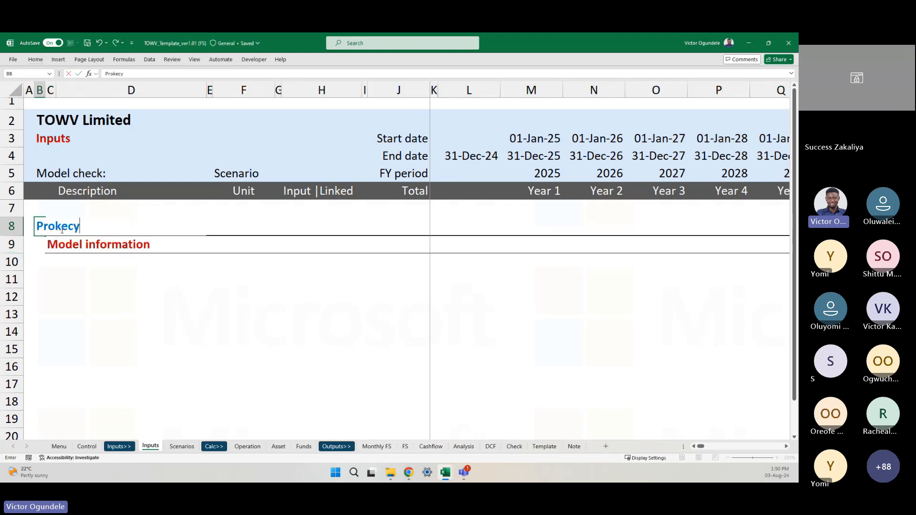
pyautogui.press('BackSpace')
pyautogui.press('BackSpace')
pyautogui.press('BackSpace')
pyautogui.press('BackSpace')
pyautogui.press('BackSpace')
pyautogui.press('BackSpace')
pyautogui.press('BackSpace')
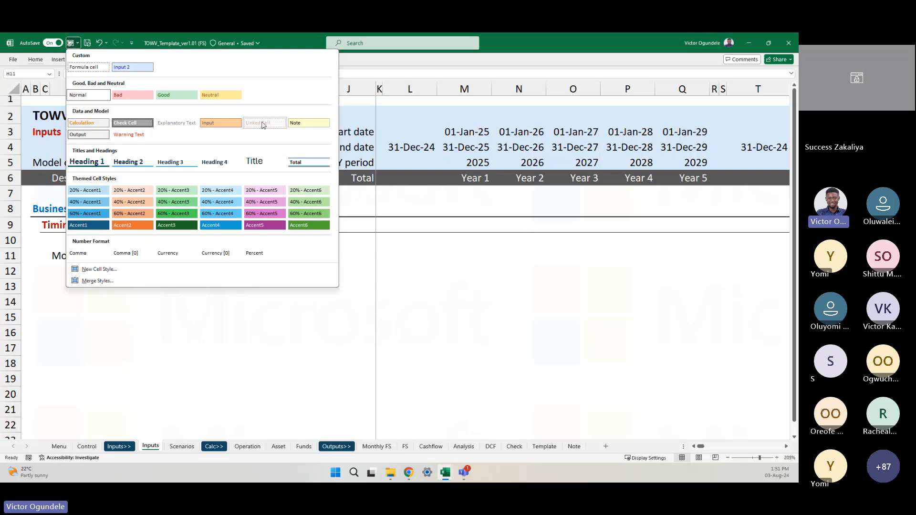
# Apply the Linked Cell style to the model start date in H11 and select cell D13
pyautogui.click(262, 121)
pyautogui.hotkey('ctrl', 'c')
pyautogui.click(152, 286)
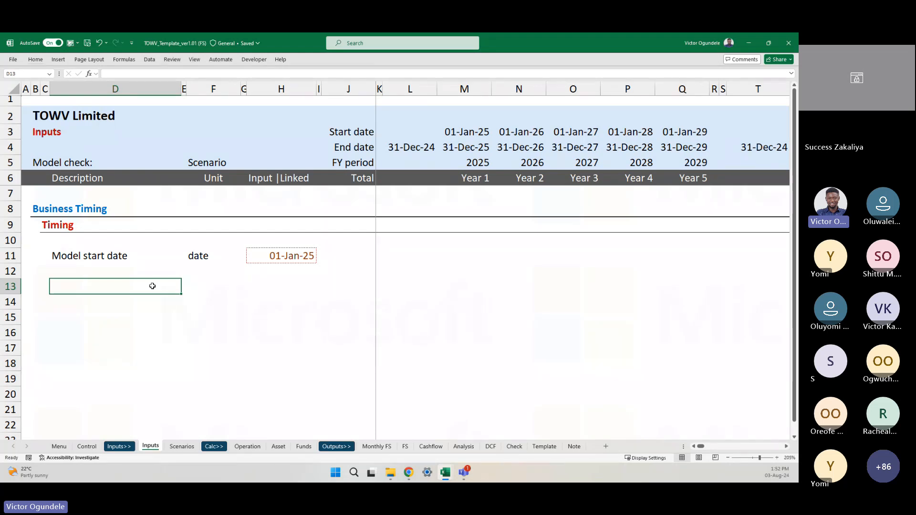
# Reapply the Linked Cell style to H11, display the Home formatting commands and deselect the cell
pyautogui.click(249, 260)
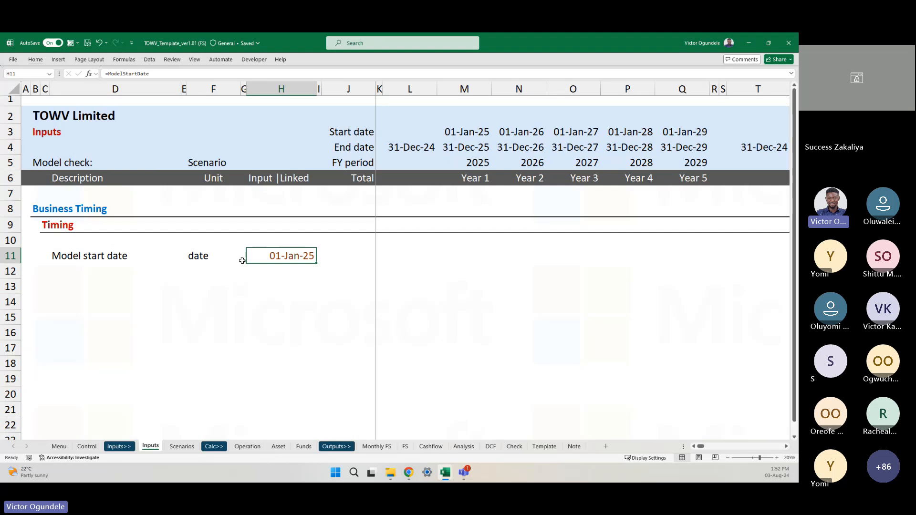
pyautogui.hotkey('alt', '2')
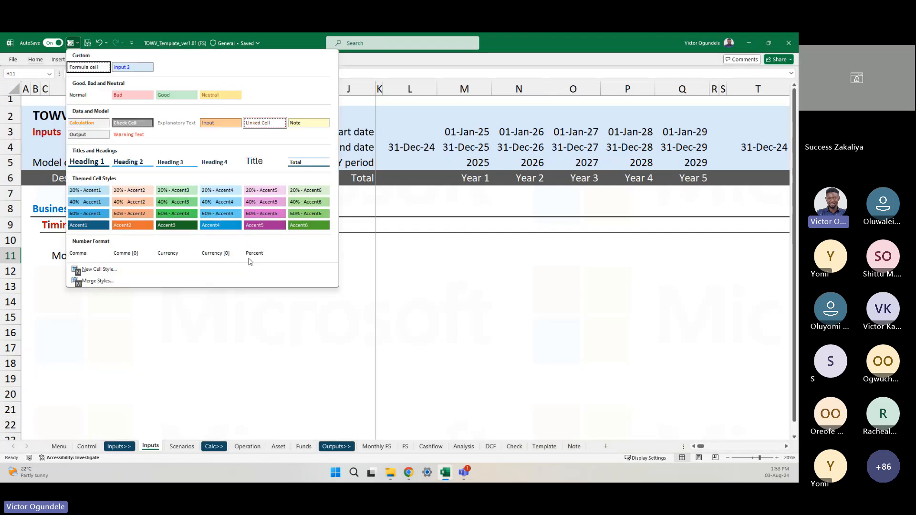
pyautogui.click(264, 123)
pyautogui.press('alt')
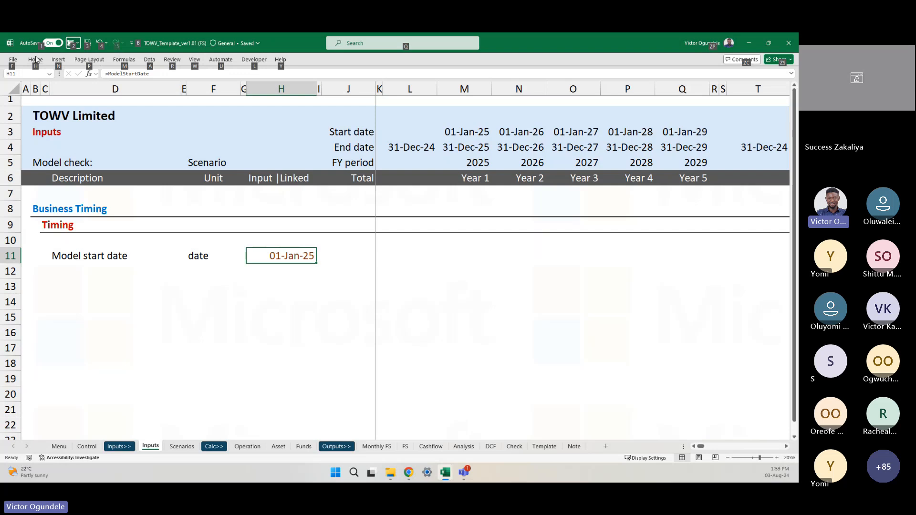
pyautogui.press('Escape')
pyautogui.click(35, 59)
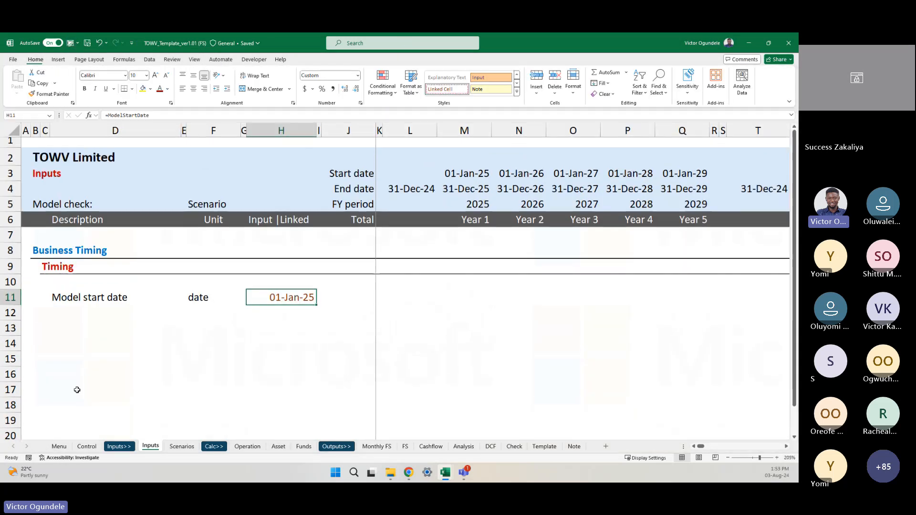
pyautogui.hotkey('ctrl', 'c')
pyautogui.click(75, 389)
# Check the Linked cells entry in the Model navigation legend of the Menu sheet, and return to cell D13 of the Inputs sheet
pyautogui.click(57, 446)
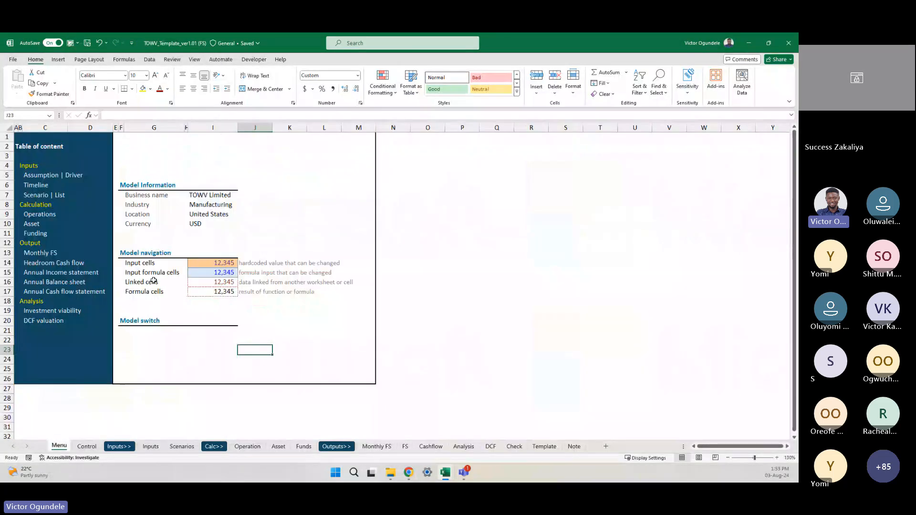
pyautogui.click(169, 281)
pyautogui.keyDown('ctrl'); pyautogui.scroll(2, 168, 280); pyautogui.keyUp('ctrl')
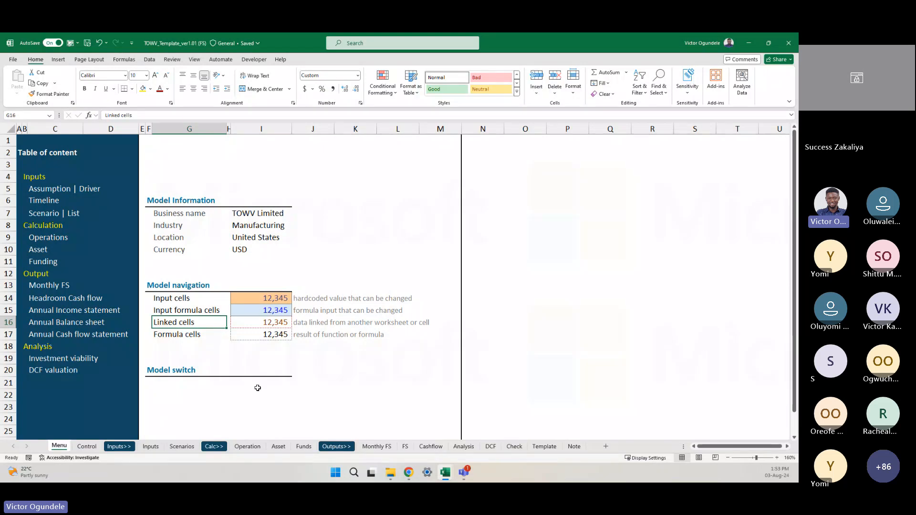
pyautogui.click(150, 447)
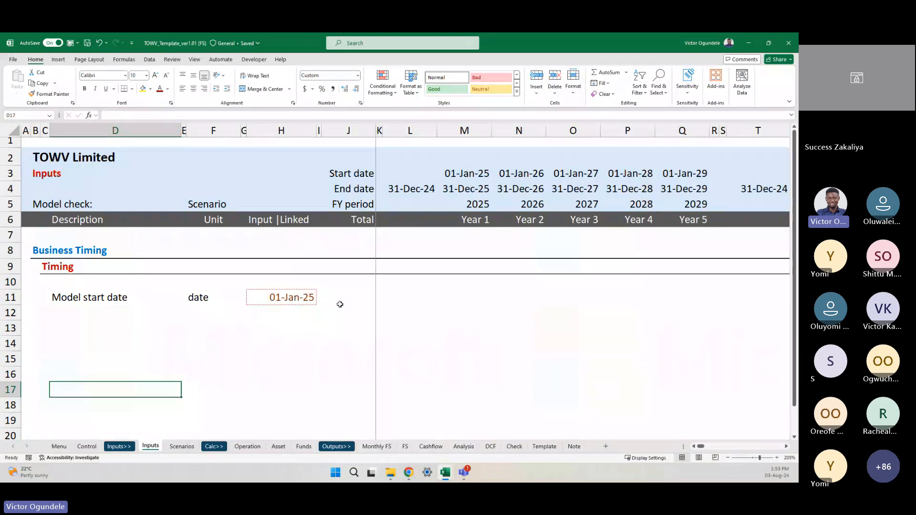
pyautogui.click(284, 304)
pyautogui.click(138, 328)
pyautogui.keyDown('ctrl'); pyautogui.scroll(-2, 255, 322); pyautogui.keyUp('ctrl')
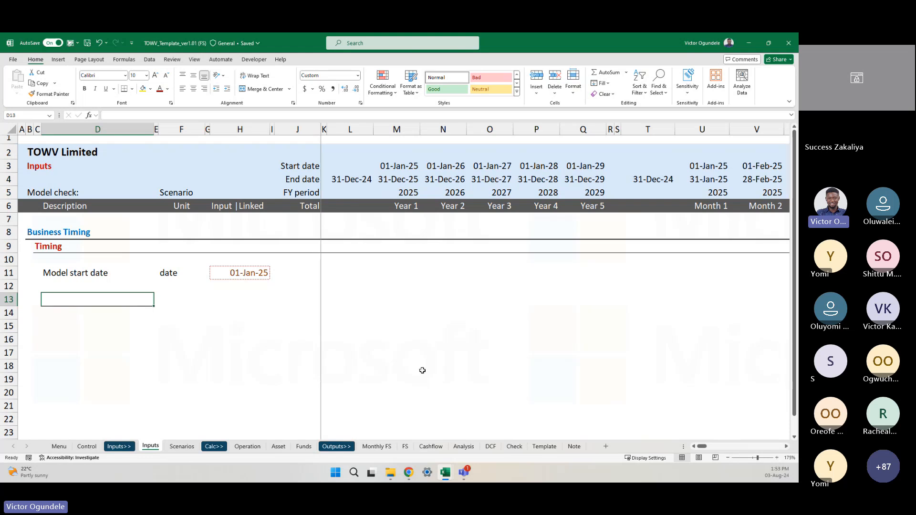
# Switch to the Information request list workbook and view the Revenue and components request on the IRL sheet
pyautogui.click(445, 473)
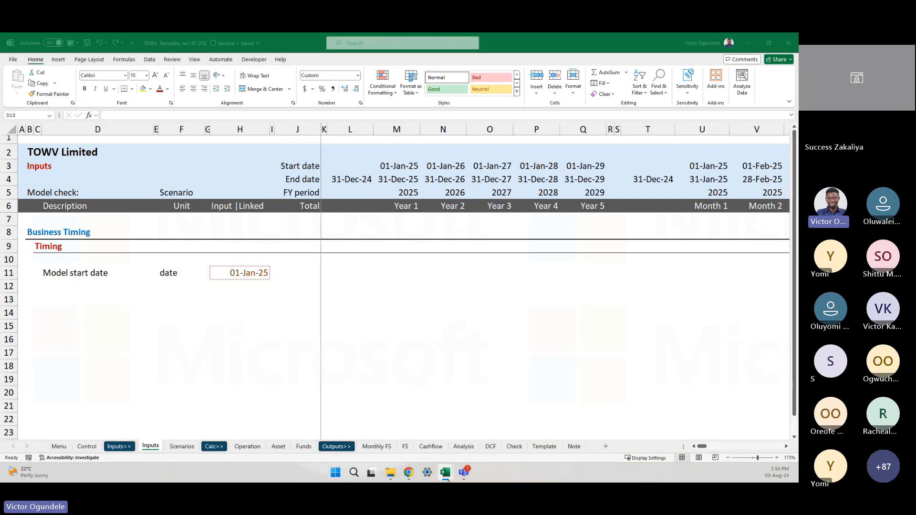
pyautogui.click(412, 416)
pyautogui.moveTo(453, 474)
pyautogui.click(489, 410)
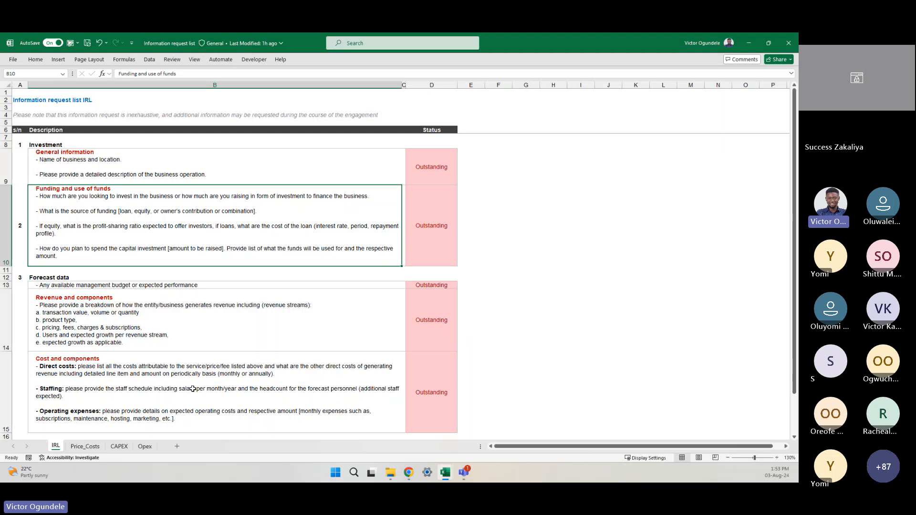
pyautogui.click(222, 334)
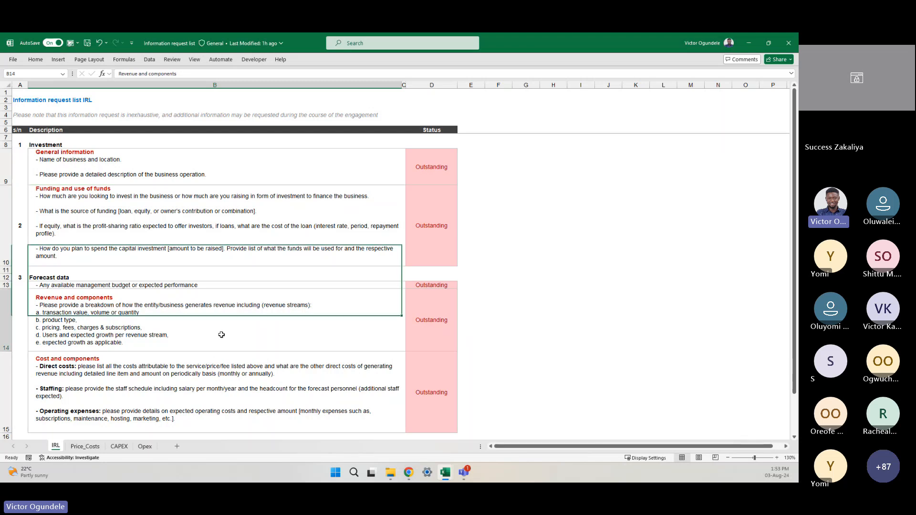
# Examine the timing, pricing and quantity assumptions on the Price_Costs sheet
pyautogui.click(85, 447)
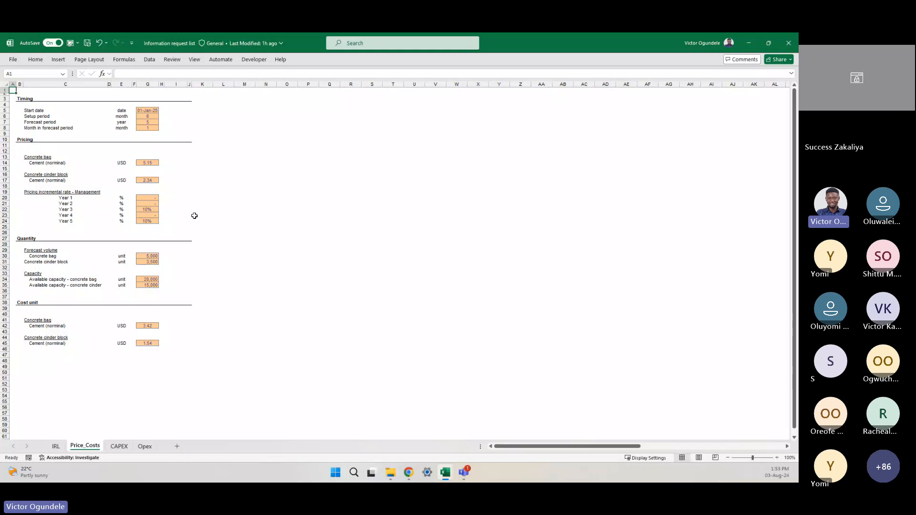
pyautogui.keyDown('ctrl'); pyautogui.scroll(3, 194, 215); pyautogui.keyUp('ctrl')
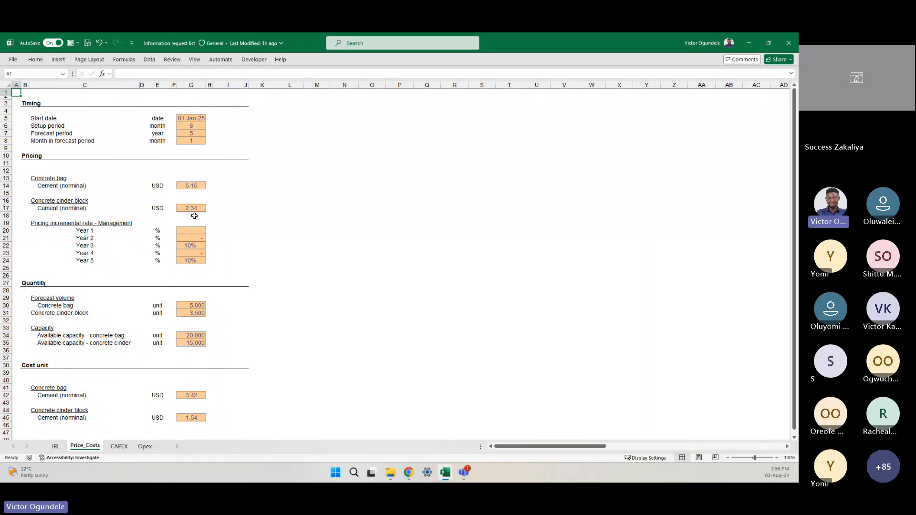
pyautogui.scroll(1, 194, 216)
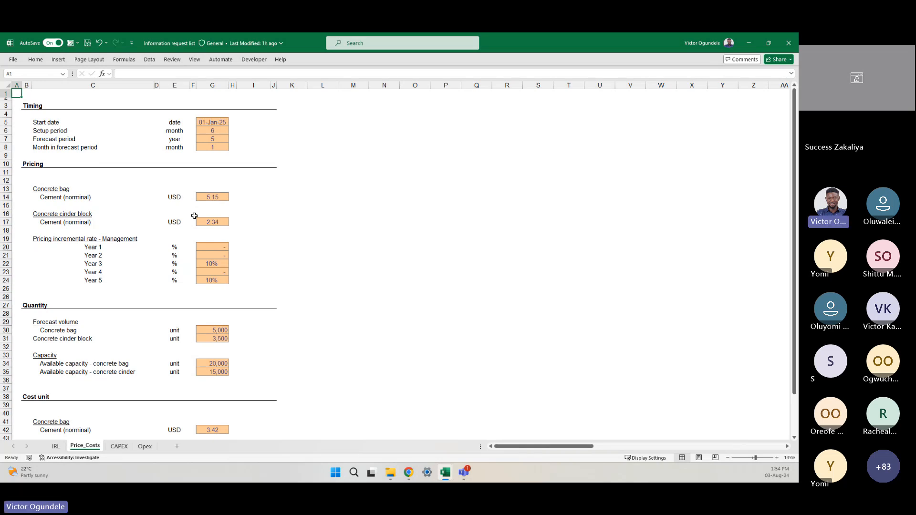
pyautogui.click(255, 198)
pyautogui.keyDown('ctrl'); pyautogui.scroll(2, 384, 267); pyautogui.keyUp('ctrl')
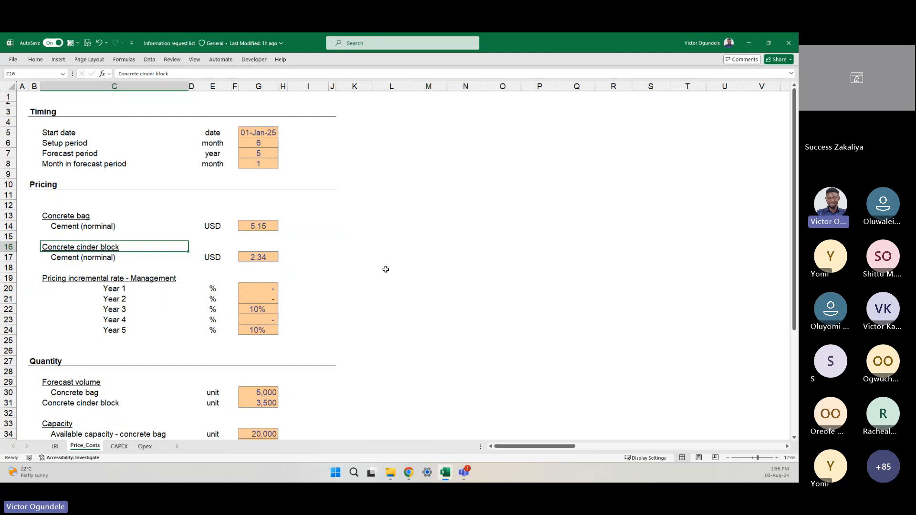
pyautogui.click(385, 269)
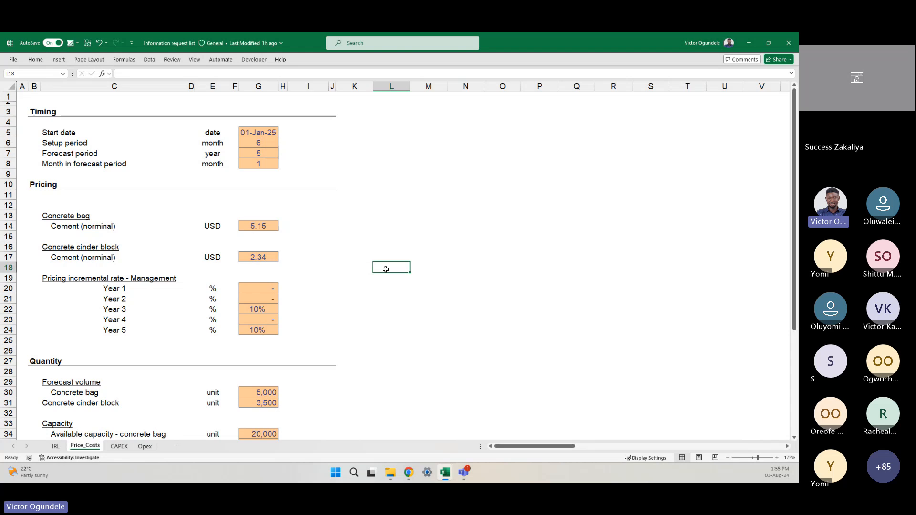
pyautogui.click(359, 257)
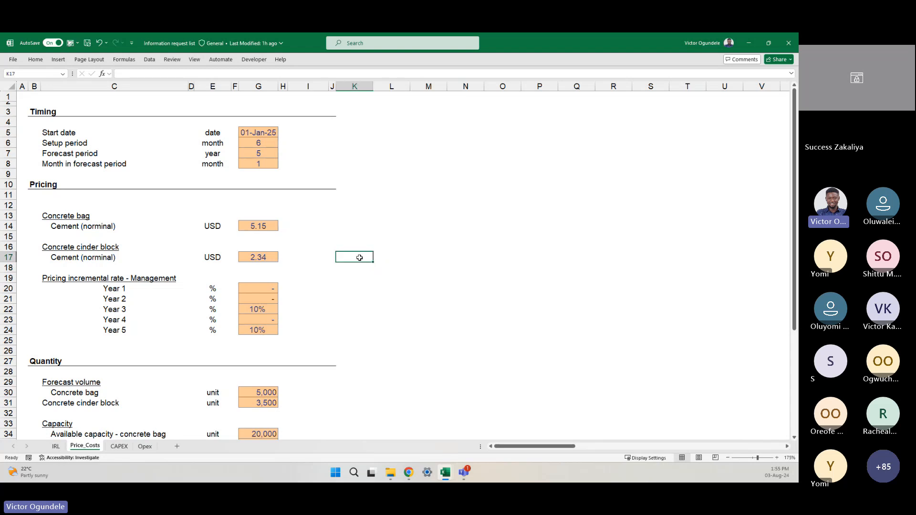
pyautogui.scroll(-1, 327, 323)
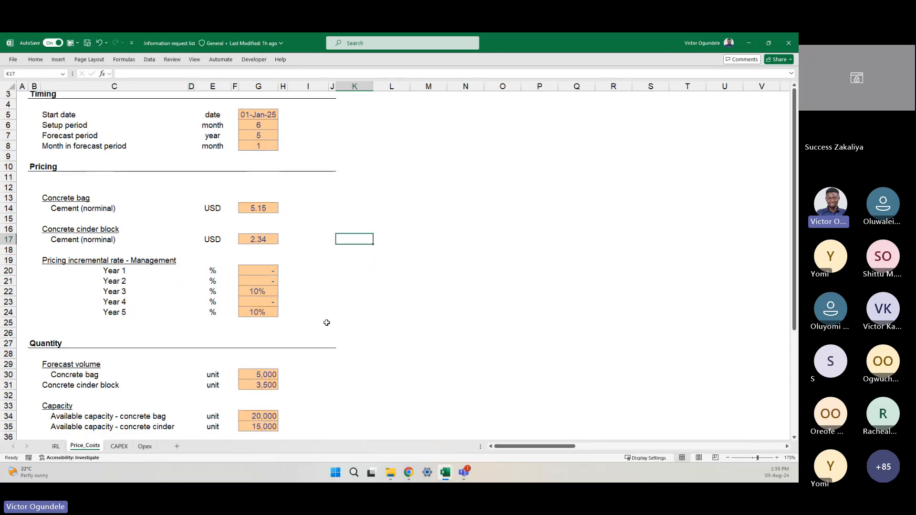
pyautogui.scroll(-1, 326, 323)
# Return to the TOWV_Template_ver1.01 workbook and enter the bold heading "Setup | Construction period" in D13 of the Inputs sheet
pyautogui.hotkey('alt', 'Tab')
pyautogui.click(121, 303)
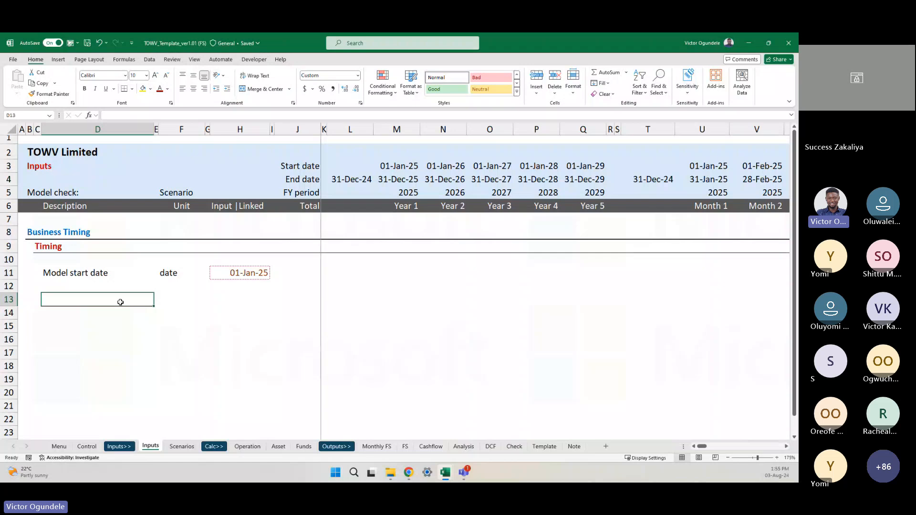
pyautogui.write('Setup ')
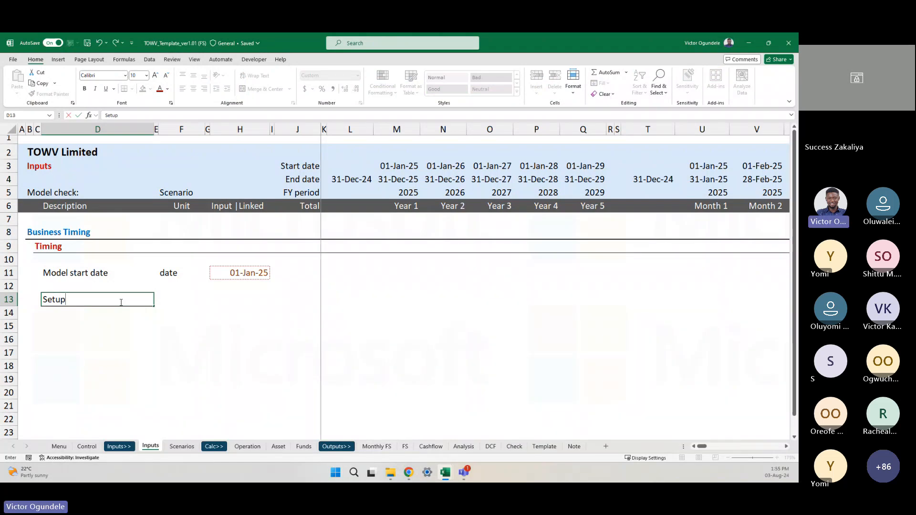
pyautogui.write('| Construction period')
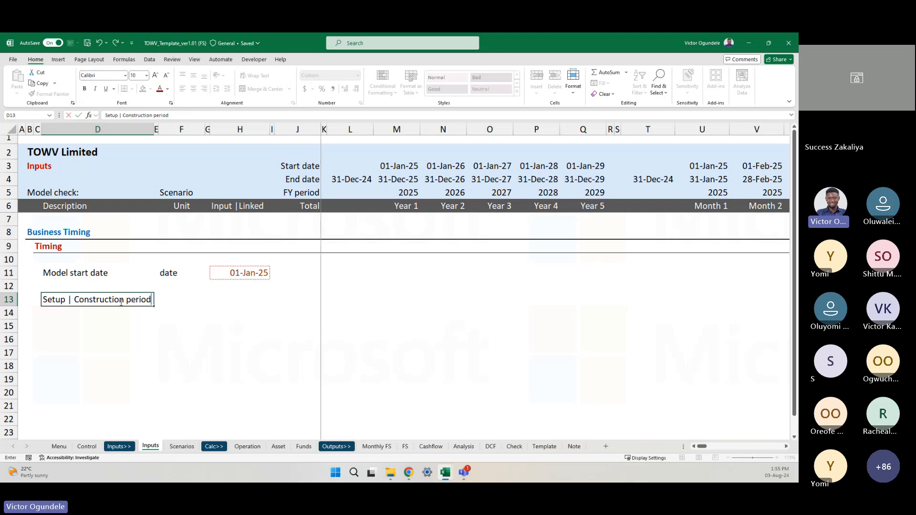
pyautogui.press('Return')
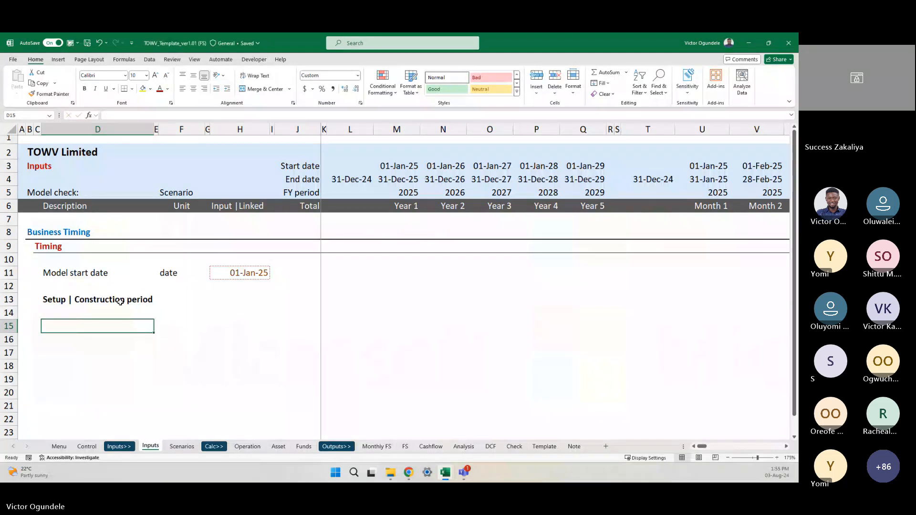
# Collapse the ribbon and underline the "Setup | Construction period" heading in D13
pyautogui.click(119, 302)
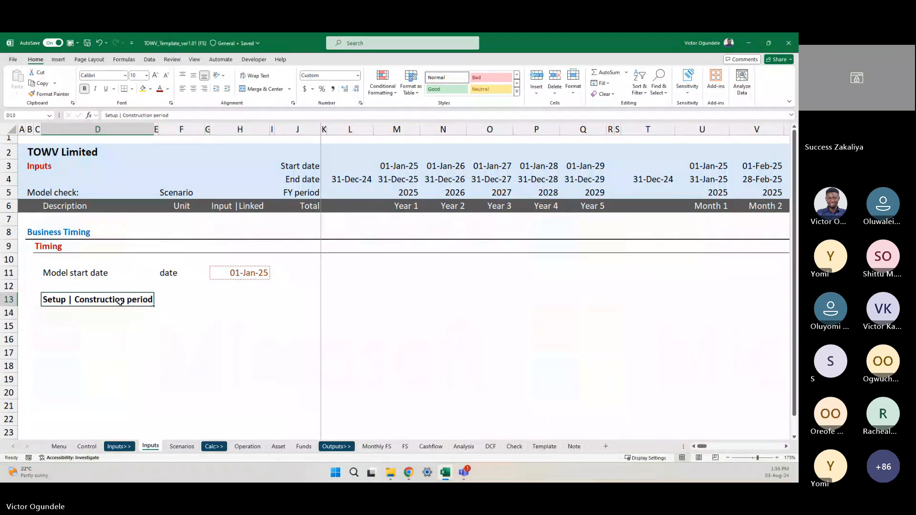
pyautogui.scroll(2, 120, 301)
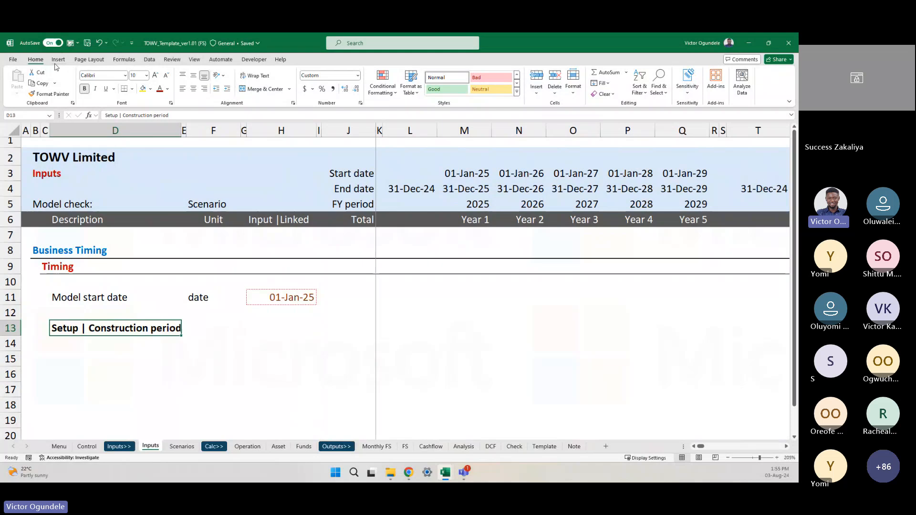
pyautogui.doubleClick(40, 60)
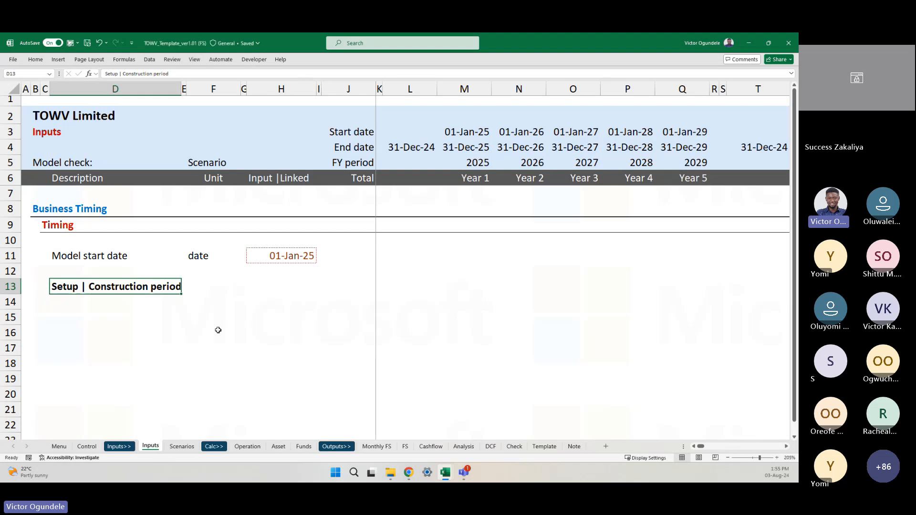
pyautogui.hotkey('ctrl', 'u')
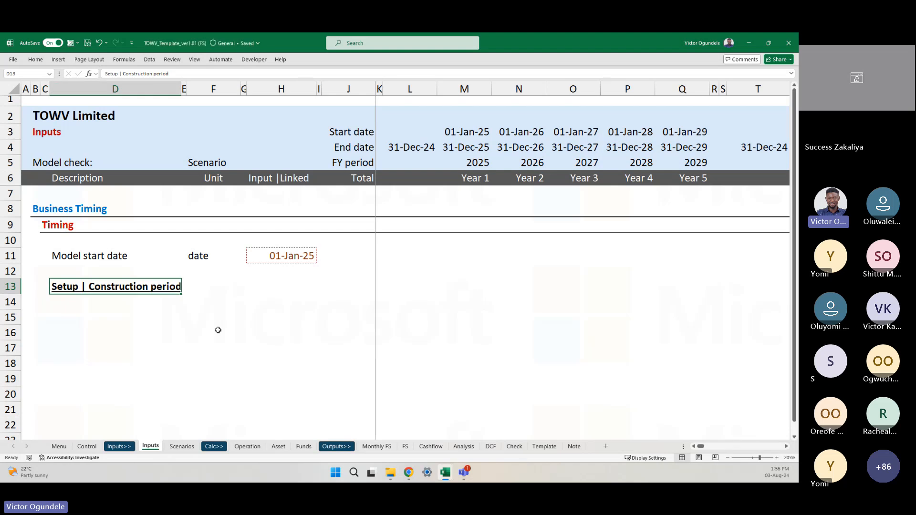
# Enter the label "Start date" in D14 beneath the setup period heading and indent it
pyautogui.press('Down')
pyautogui.press('Down')
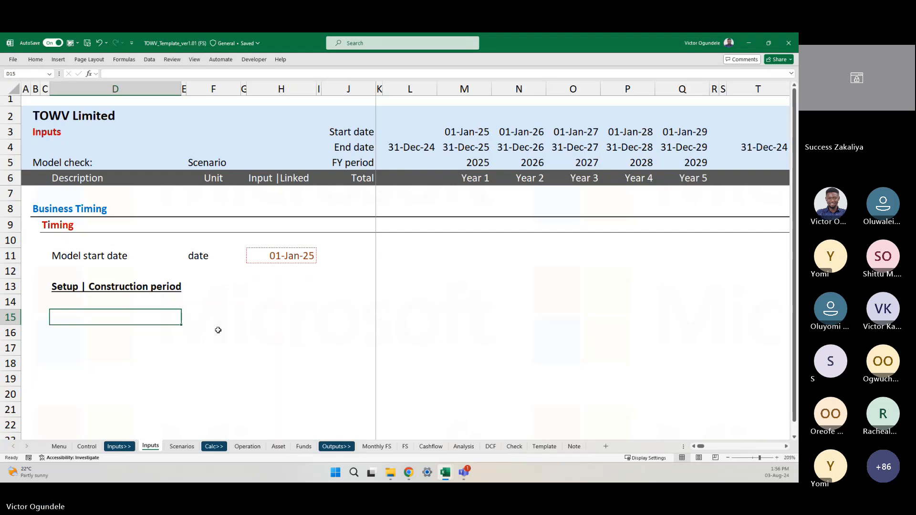
pyautogui.press('Up')
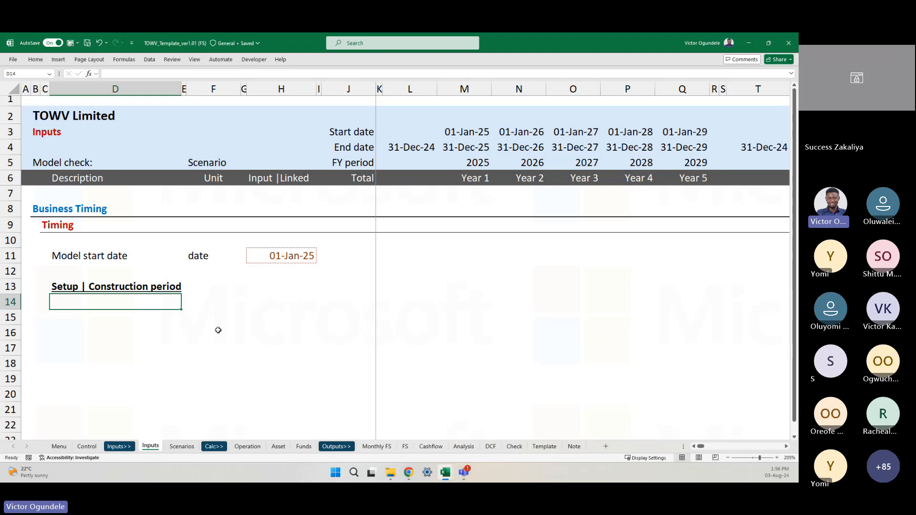
pyautogui.write('Start date')
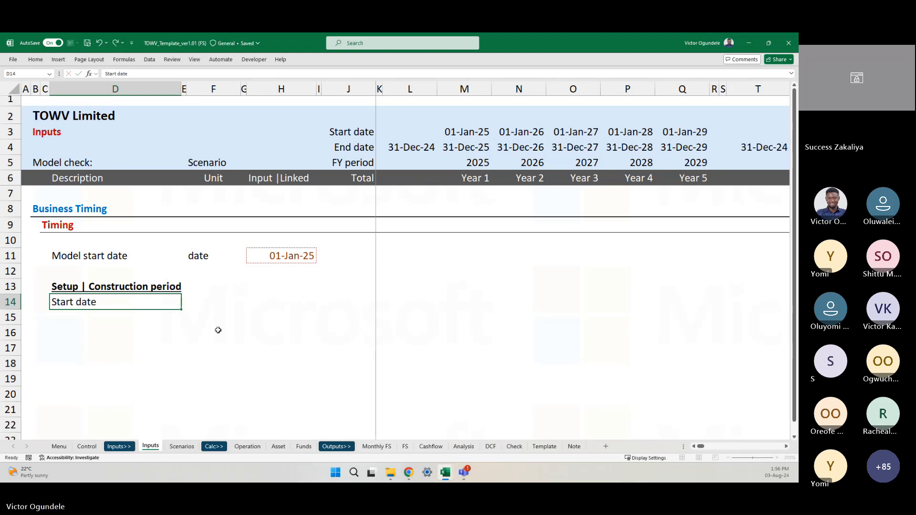
pyautogui.hotkey('alt', 'h')
pyautogui.press('6')
pyautogui.hotkey('ctrl', 'z')
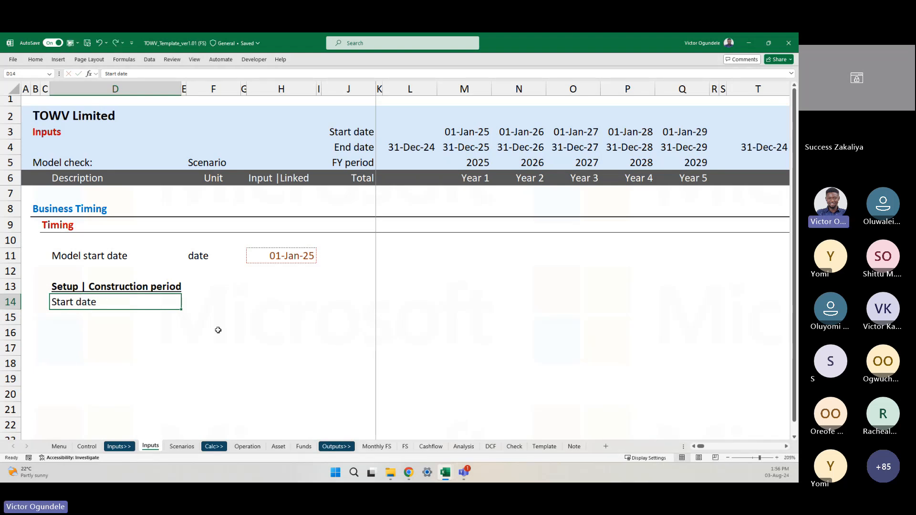
pyautogui.hotkey('alt', 'h')
pyautogui.press('6')
# Add the indented labels "Setup date" in D15 and "End date" in D16
pyautogui.press('Return')
pyautogui.write('Setup date')
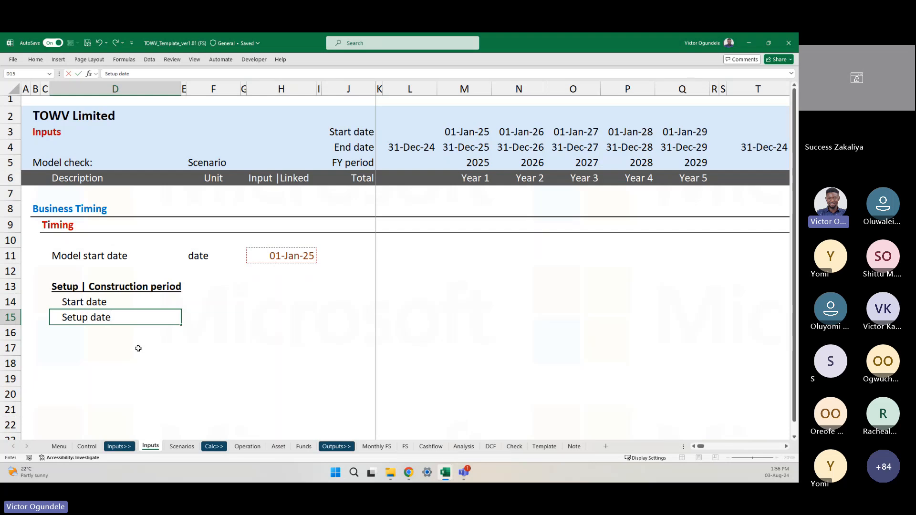
pyautogui.press('Return')
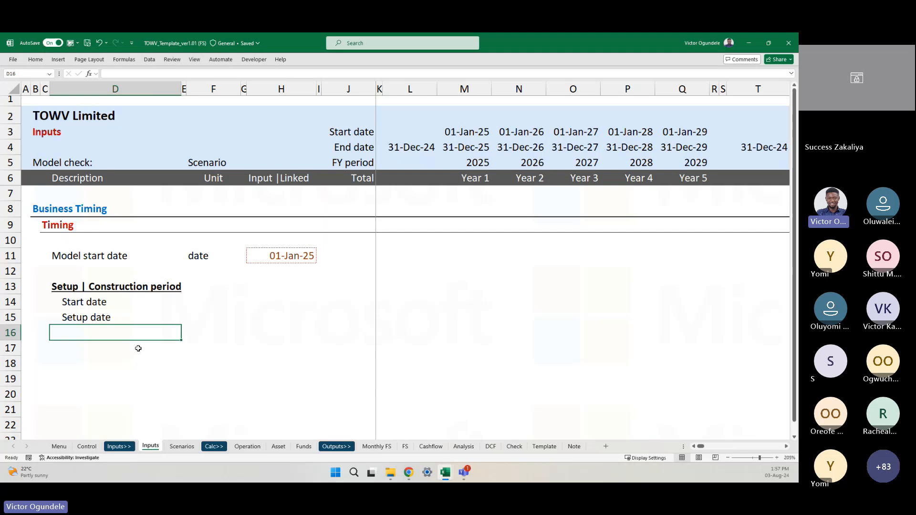
pyautogui.write('End date')
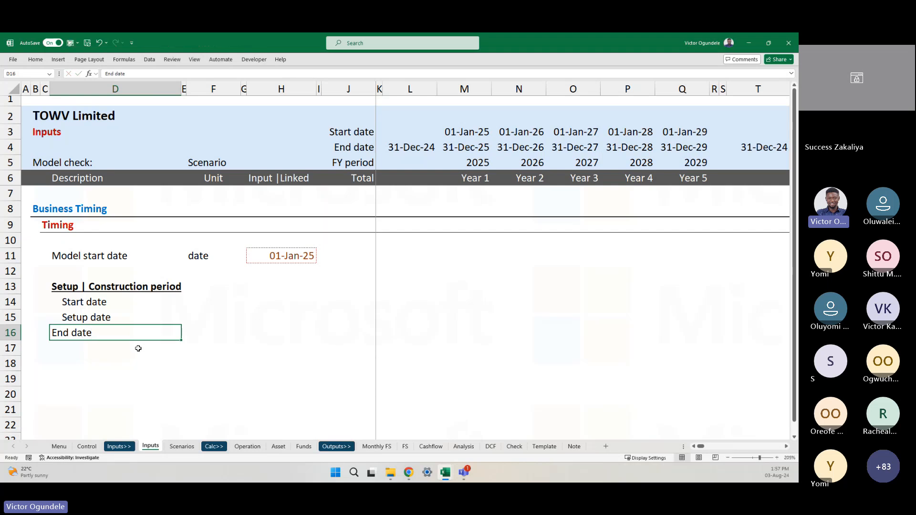
pyautogui.press('Up')
pyautogui.press('Up')
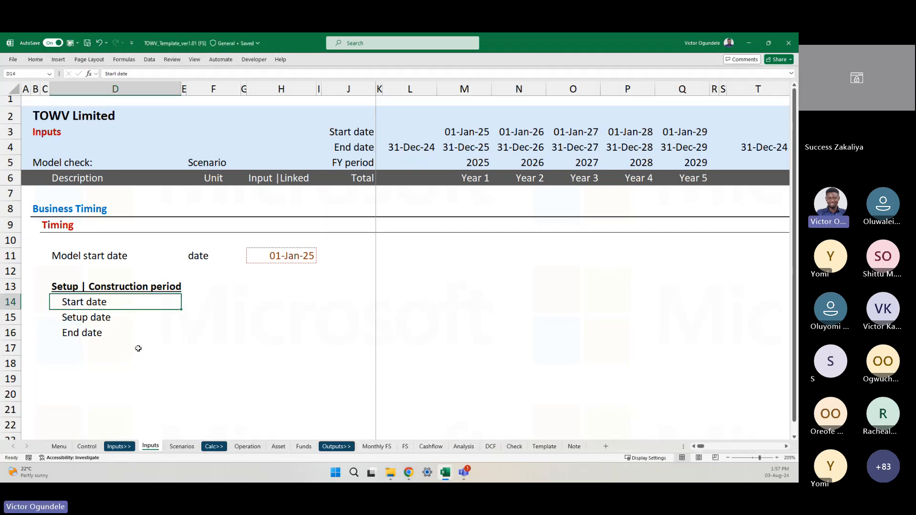
# Copy the "date" unit from F11 to F14 for the setup start date
pyautogui.press('Right')
pyautogui.press('Right')
pyautogui.press('Up')
pyautogui.press('Up')
pyautogui.press('Up')
pyautogui.hotkey('ctrl', 'c')
pyautogui.press('Down')
pyautogui.press('Down')
pyautogui.press('Down')
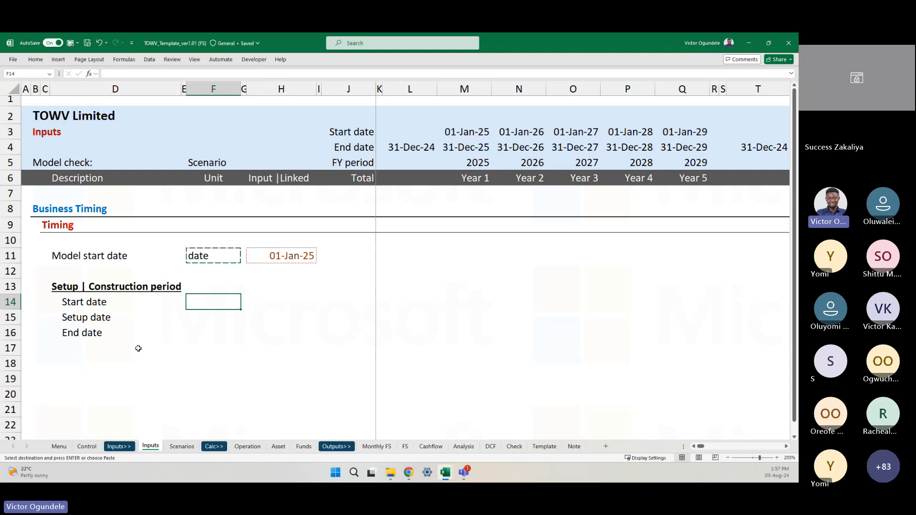
pyautogui.hotkey('ctrl', 'v')
# Link the setup start date in H14 to the model start date with =H11 and format it as a date
pyautogui.press('Right')
pyautogui.press('Right')
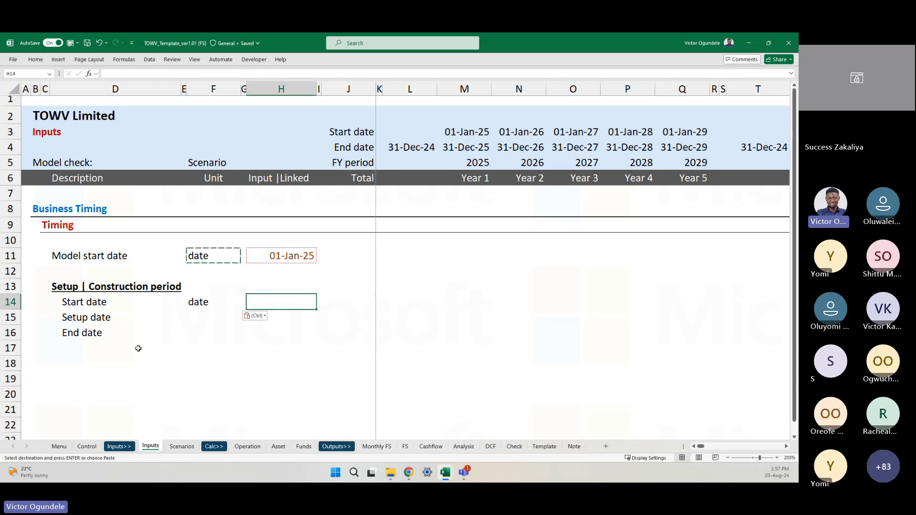
pyautogui.press('Escape')
pyautogui.write('=')
pyautogui.press('Up')
pyautogui.press('Up')
pyautogui.press('Up')
pyautogui.press('Up')
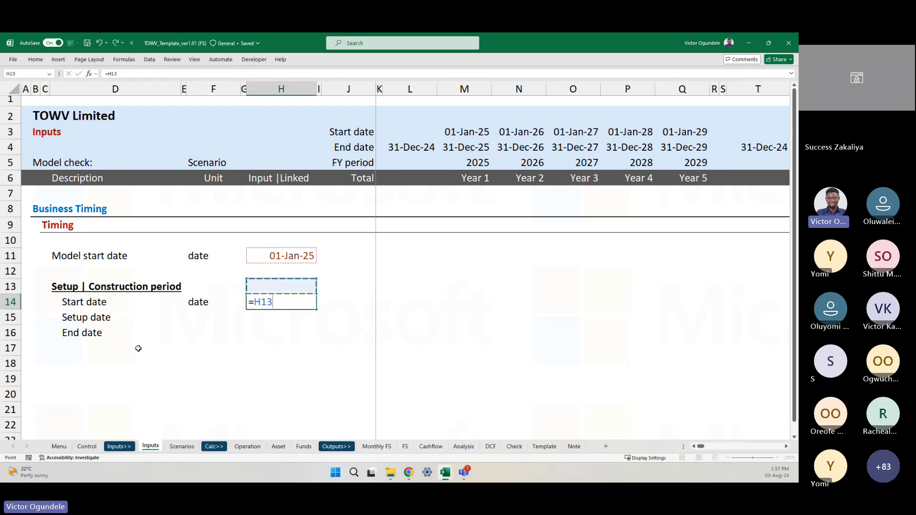
pyautogui.press('Down')
pyautogui.hotkey('ctrl', 'Return')
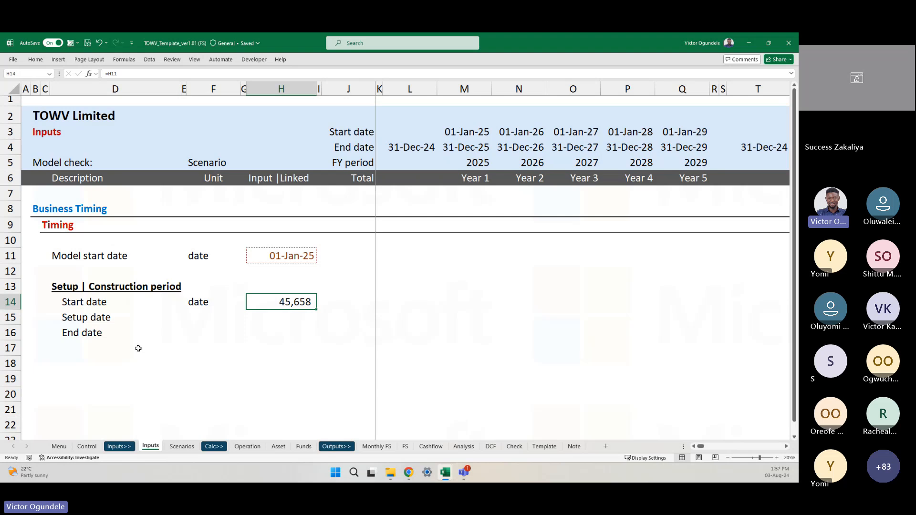
pyautogui.hotkey('ctrl', 'shift', '3')
# Enter "month" as the unit for the Setup date row in F15
pyautogui.press('Down')
pyautogui.press('Left')
pyautogui.press('Left')
pyautogui.write('d')
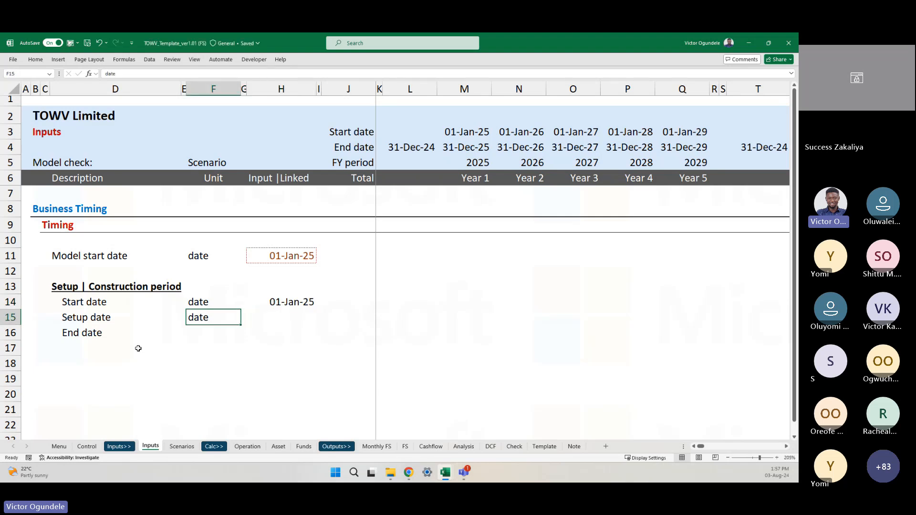
pyautogui.press('BackSpace')
pyautogui.press('BackSpace')
pyautogui.write('month')
pyautogui.press('Right')
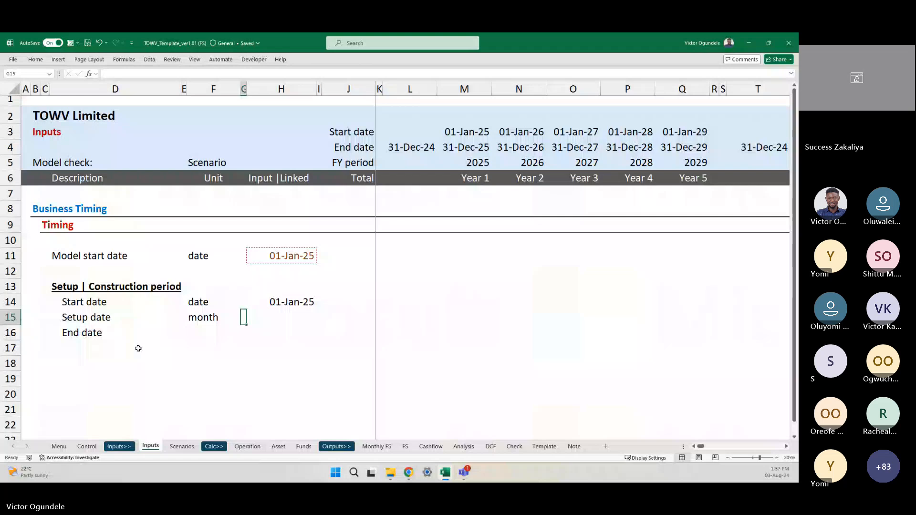
# Apply the Input cell style to H15 and enter 6 as the setup duration
pyautogui.press('Right')
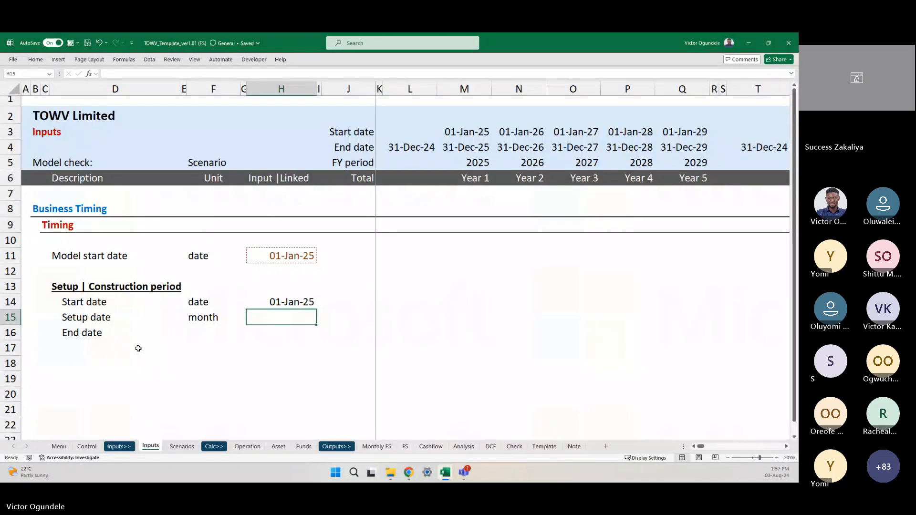
pyautogui.hotkey('alt', '2')
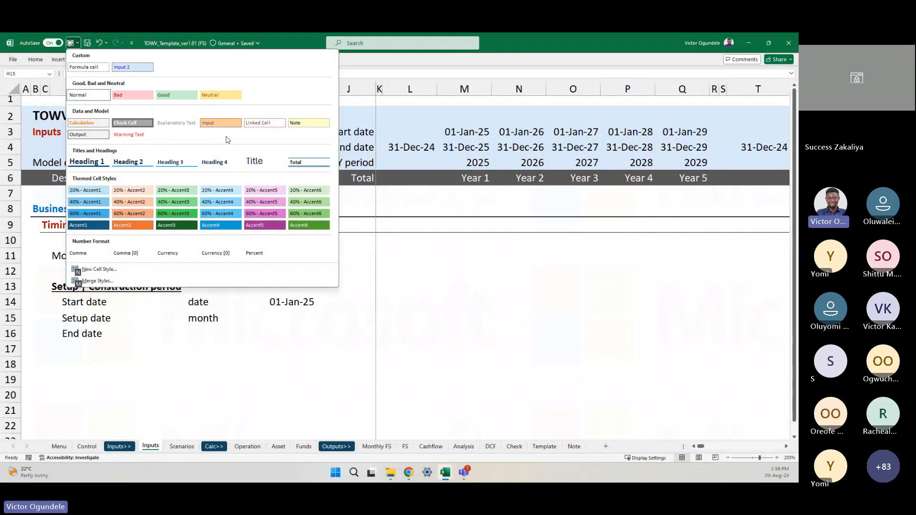
pyautogui.click(221, 123)
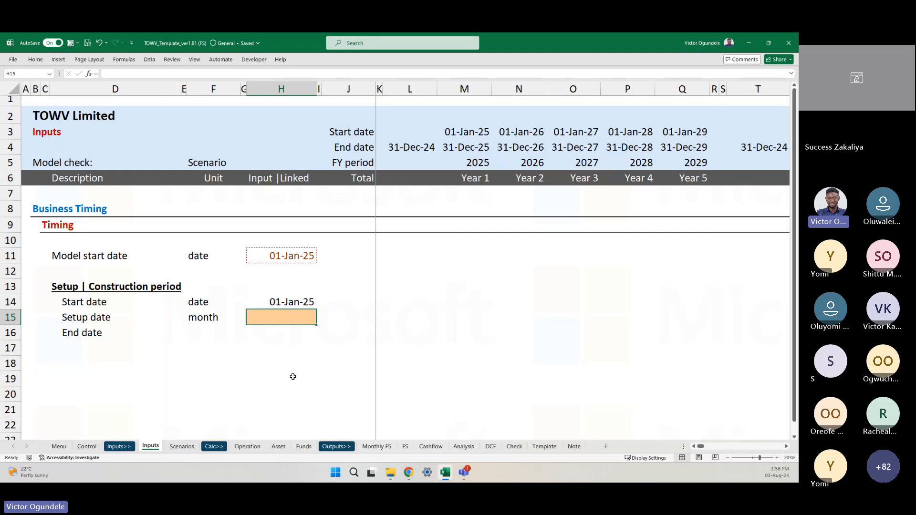
pyautogui.write('6')
pyautogui.press('Return')
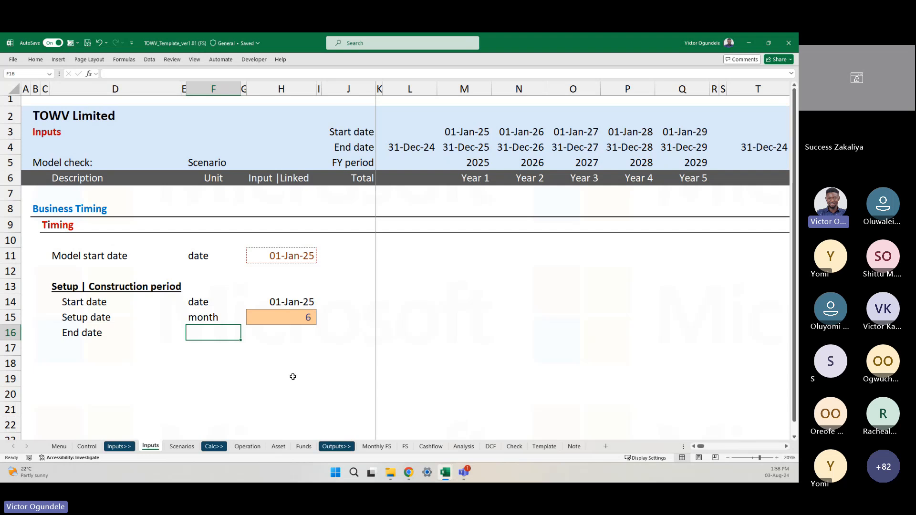
# Change the Setup date row's unit in F15 to "months"
pyautogui.press('Up')
pyautogui.press('F2')
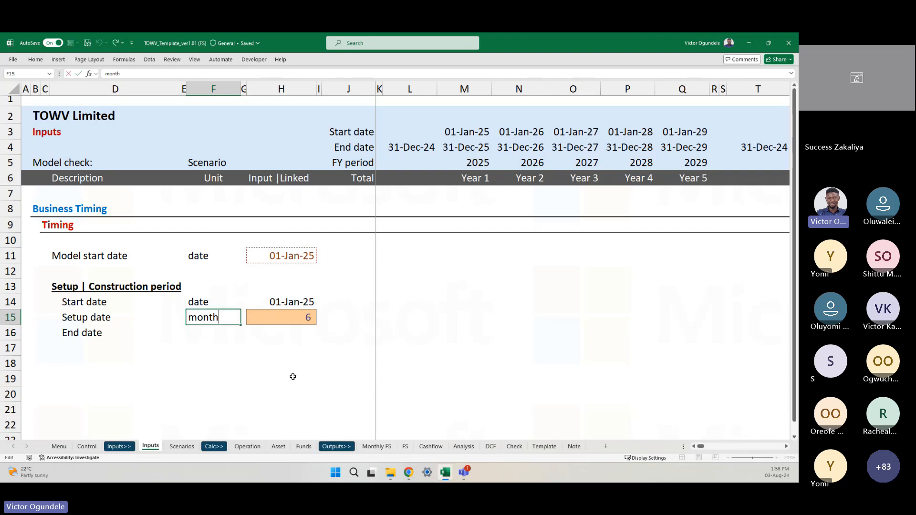
pyautogui.write('s')
pyautogui.press('Return')
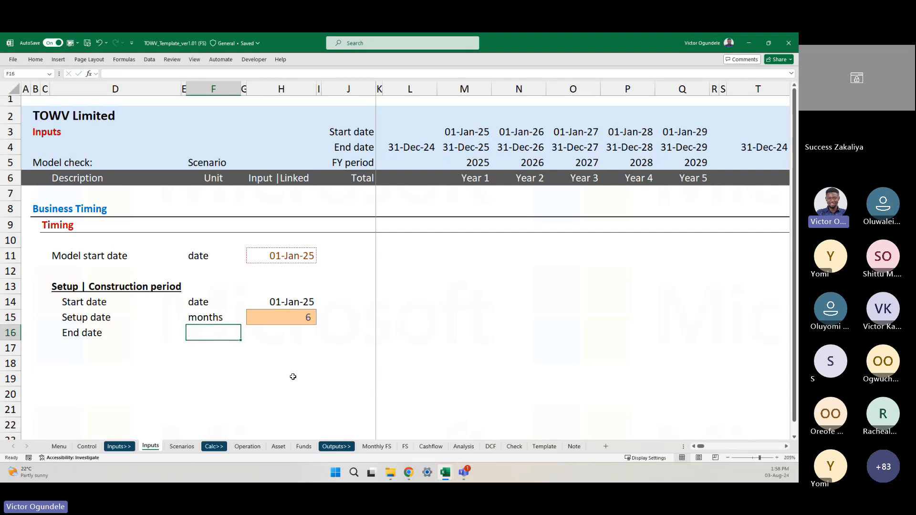
# Copy the "date" unit from F14 to F16 for the End date row and select H16
pyautogui.press('Up')
pyautogui.press('Up')
pyautogui.hotkey('ctrl', 'c')
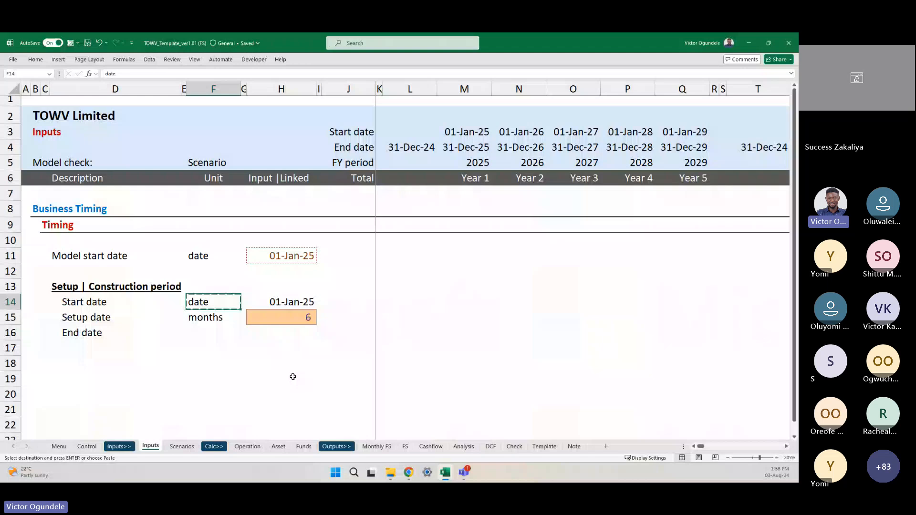
pyautogui.press('Down')
pyautogui.press('Down')
pyautogui.hotkey('ctrl', 'v')
pyautogui.press('Right')
pyautogui.press('Escape')
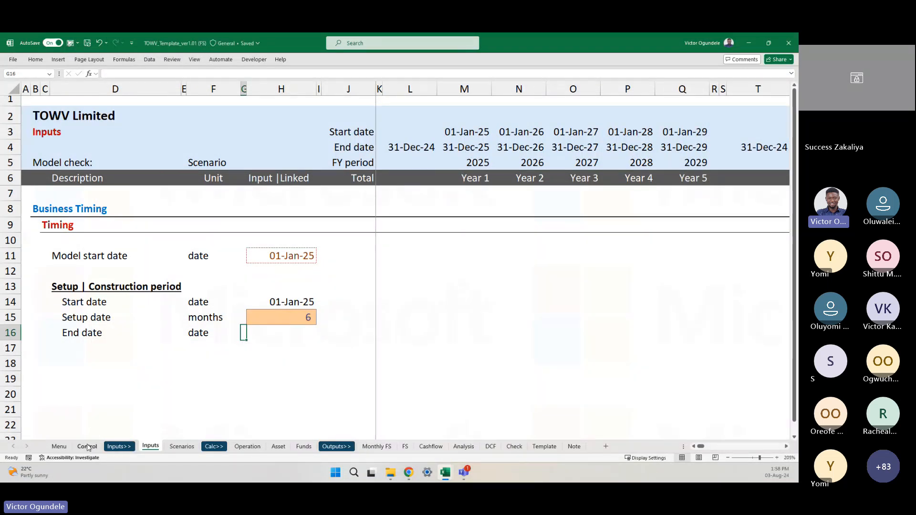
pyautogui.click(291, 332)
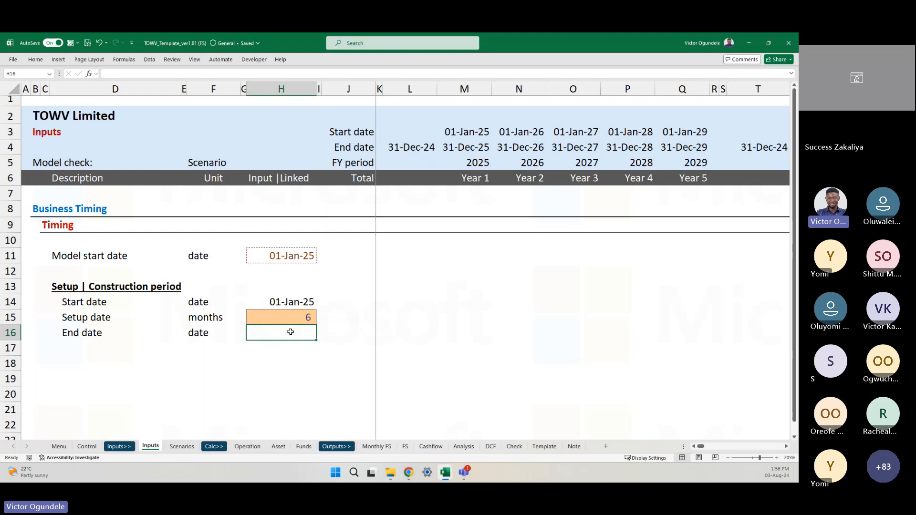
pyautogui.write('=eda')
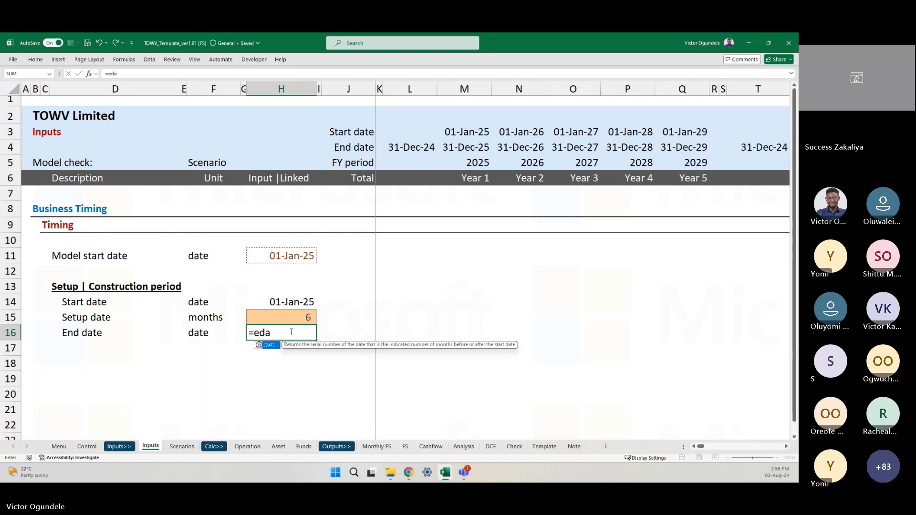
pyautogui.press('Tab')
pyautogui.press('Escape')
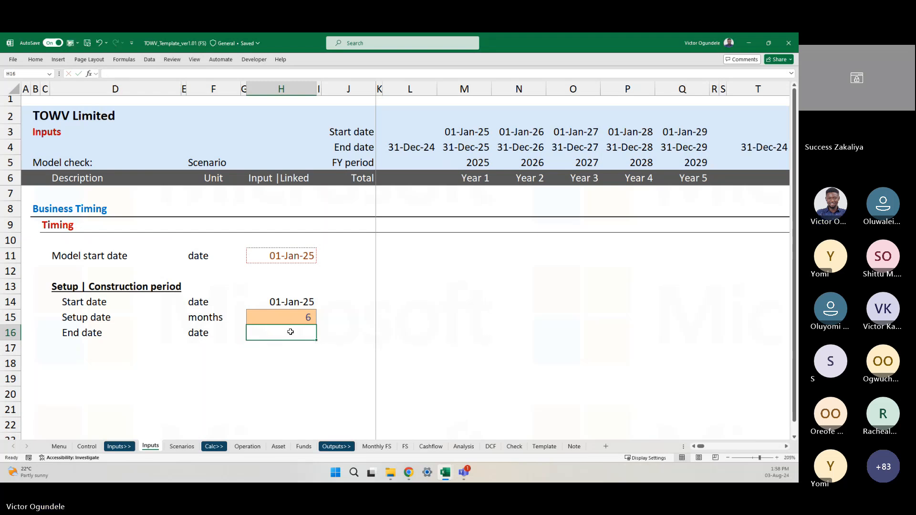
pyautogui.scroll(2, 290, 332)
pyautogui.scroll(-1, 286, 330)
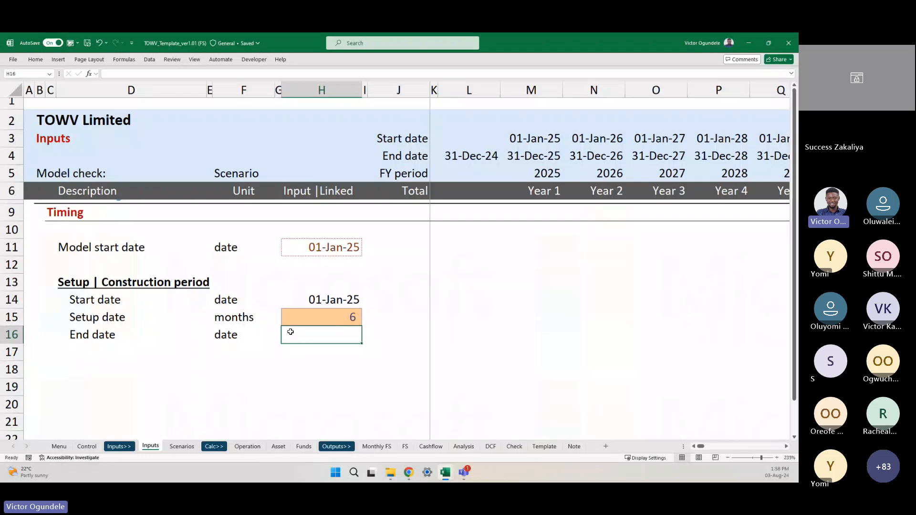
# View the annual timeline's end date formula in M30 of the Control sheet
pyautogui.click(89, 446)
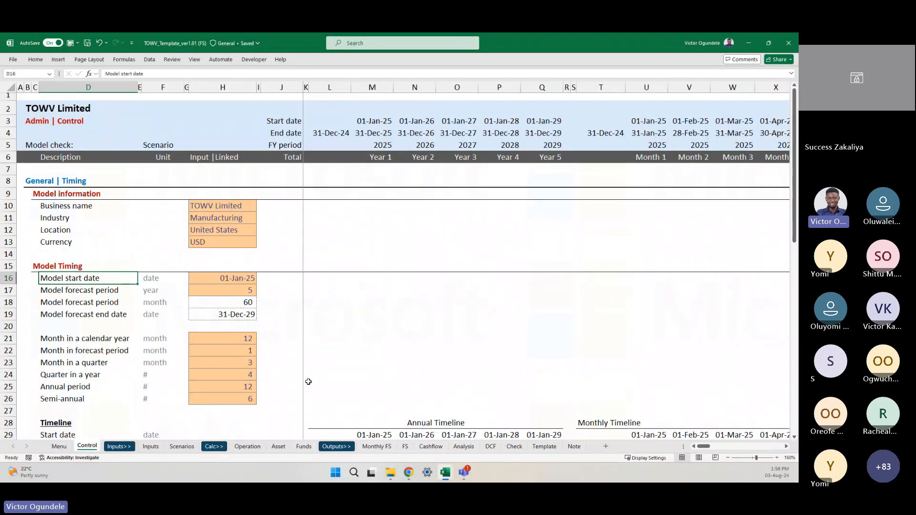
pyautogui.scroll(-2, 308, 380)
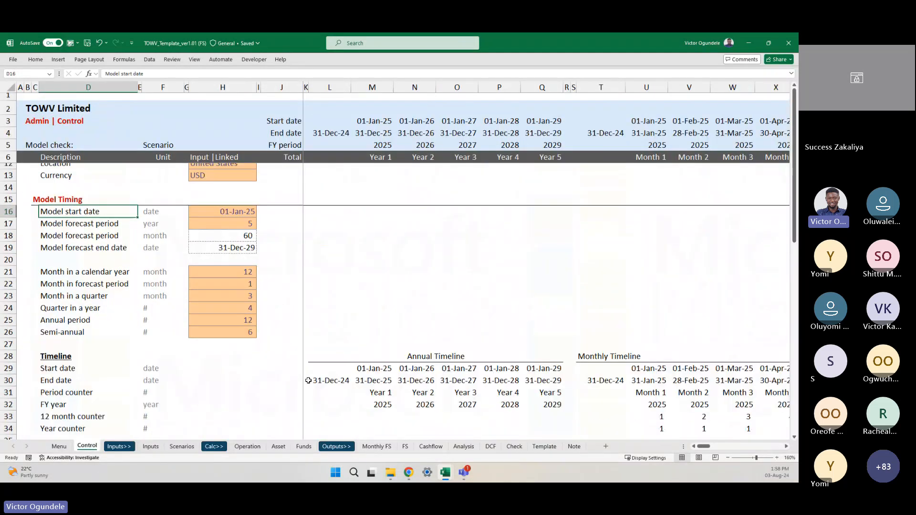
pyautogui.click(362, 377)
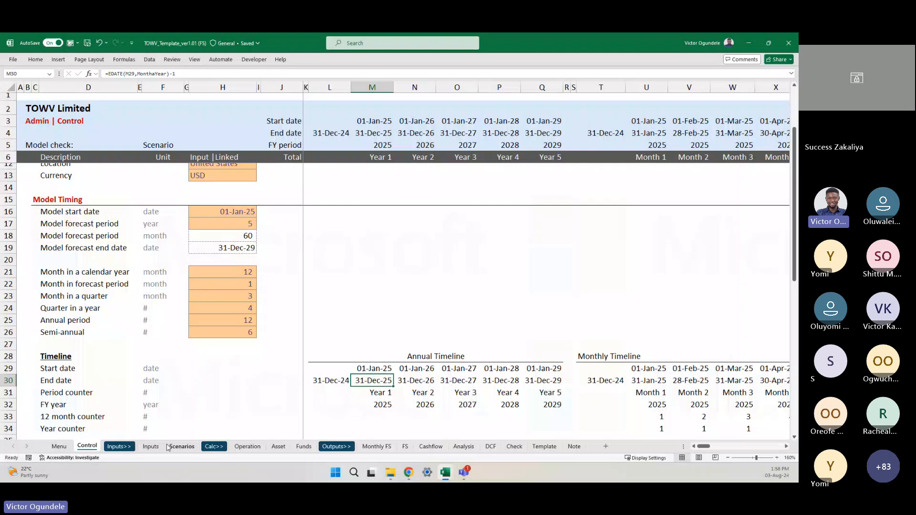
# Return to the Inputs sheet, enter =EDATE(H14,H15)-1 as the setup end date in H16 and format it as a date
pyautogui.click(149, 448)
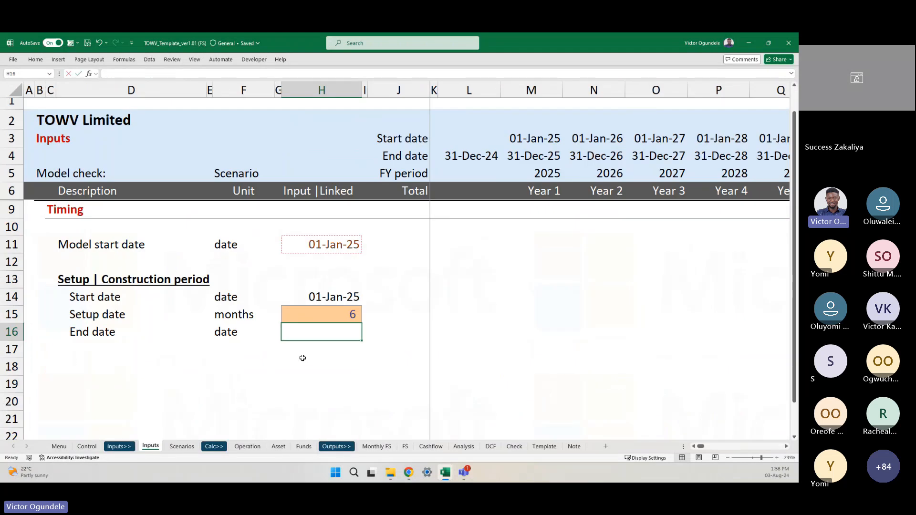
pyautogui.write('=edat')
pyautogui.press('Tab')
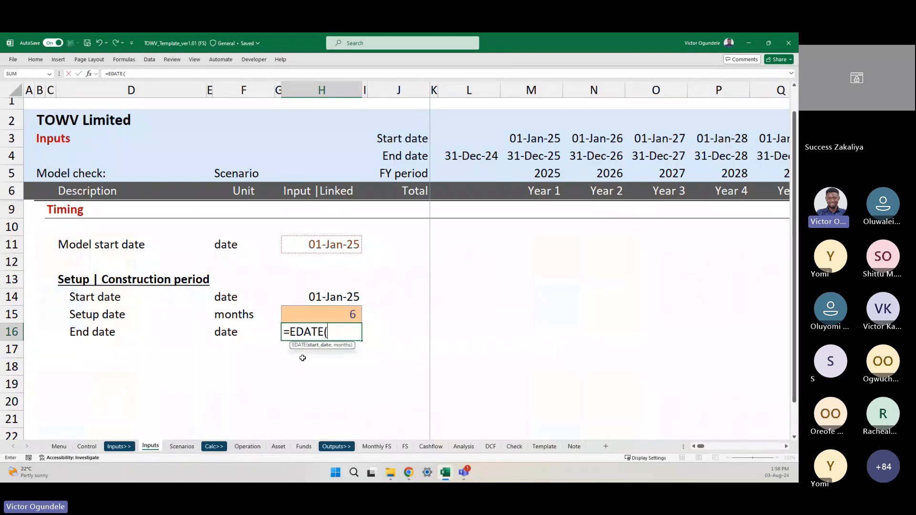
pyautogui.press('Up')
pyautogui.press('Up')
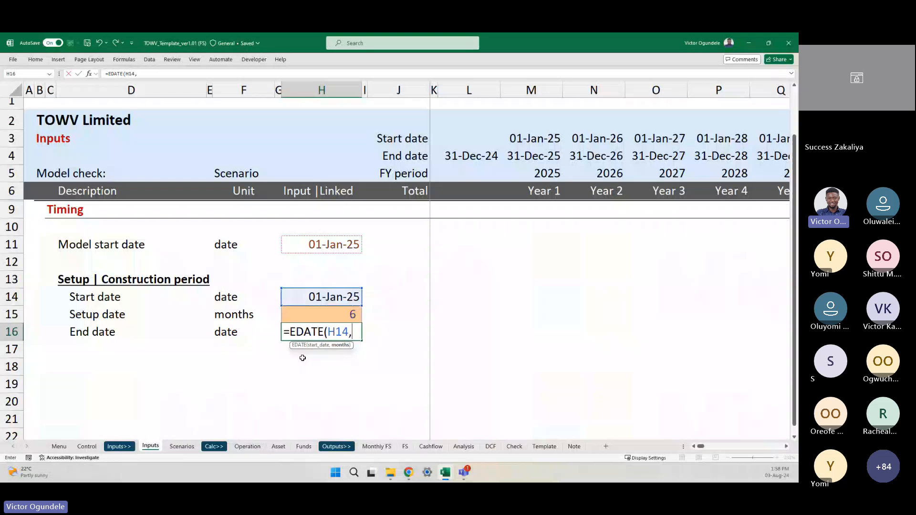
pyautogui.press('Up')
pyautogui.write(')-1')
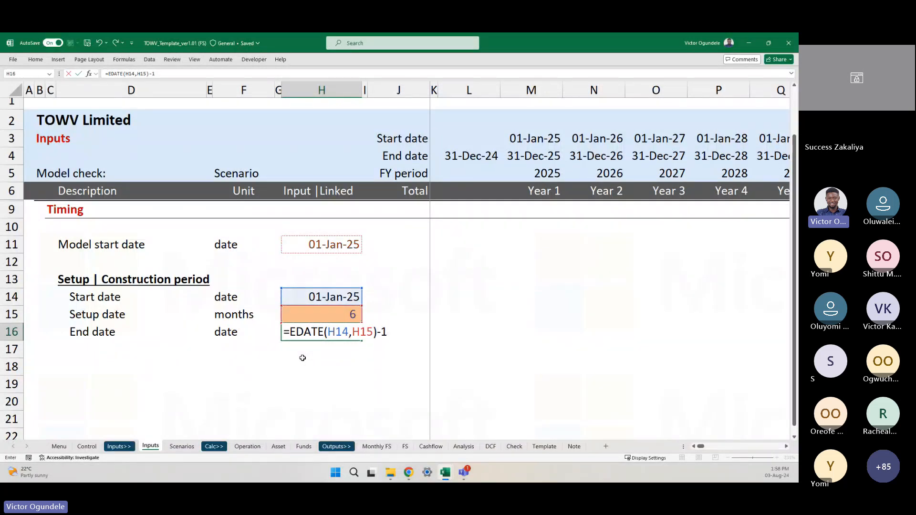
pyautogui.hotkey('ctrl', 'Return')
pyautogui.hotkey('ctrl', 'shift', '3')
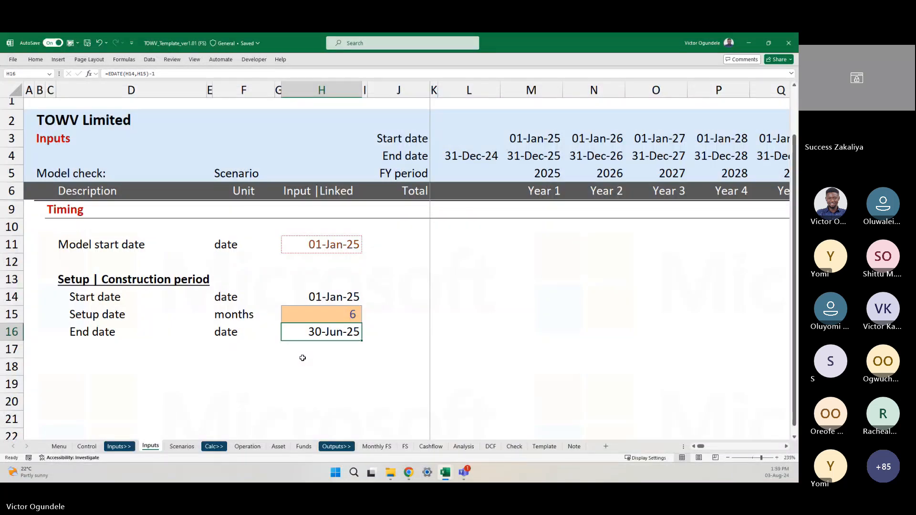
pyautogui.scroll(-3, 303, 358)
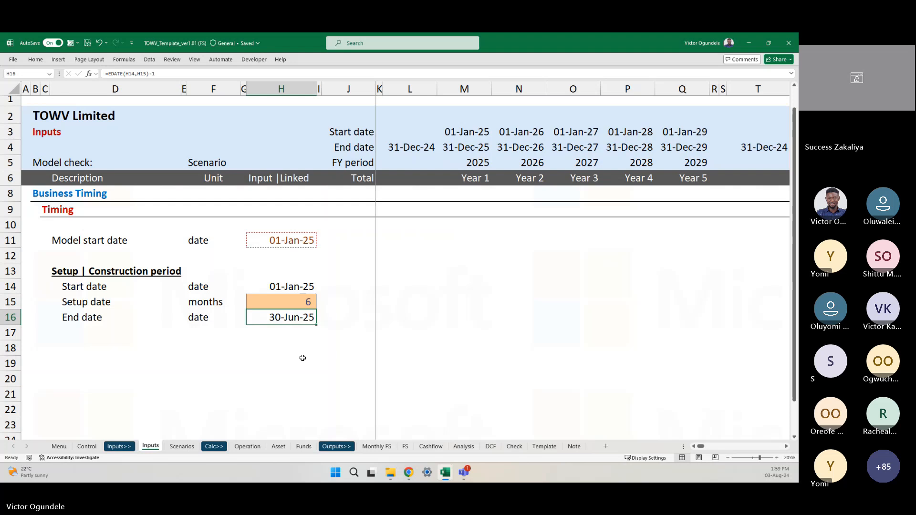
# Apply the Input cell style to the setup duration in H15
pyautogui.press('Down')
pyautogui.press('Down')
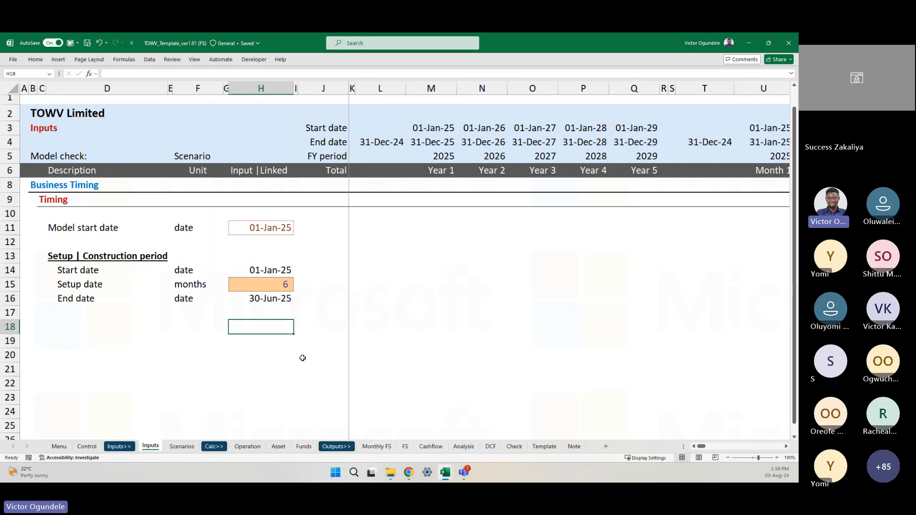
pyautogui.click(267, 281)
pyautogui.click(29, 59)
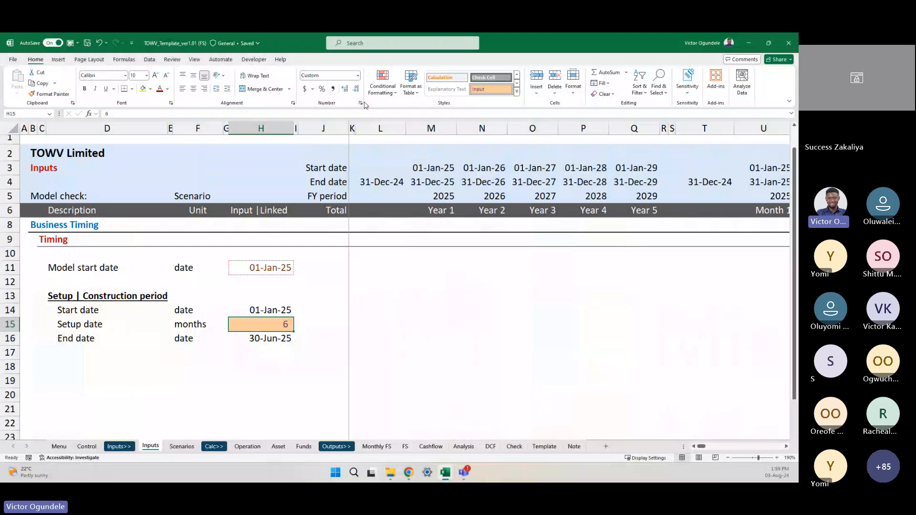
pyautogui.click(517, 92)
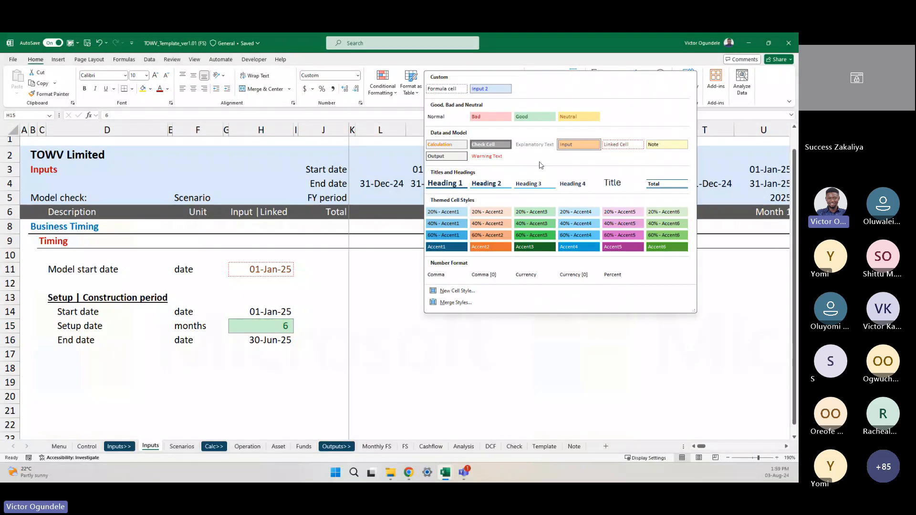
pyautogui.click(580, 147)
# Copy the "Setup | Construction period" heading from D13 to D18 and retitle the copy "Operating period"
pyautogui.click(165, 345)
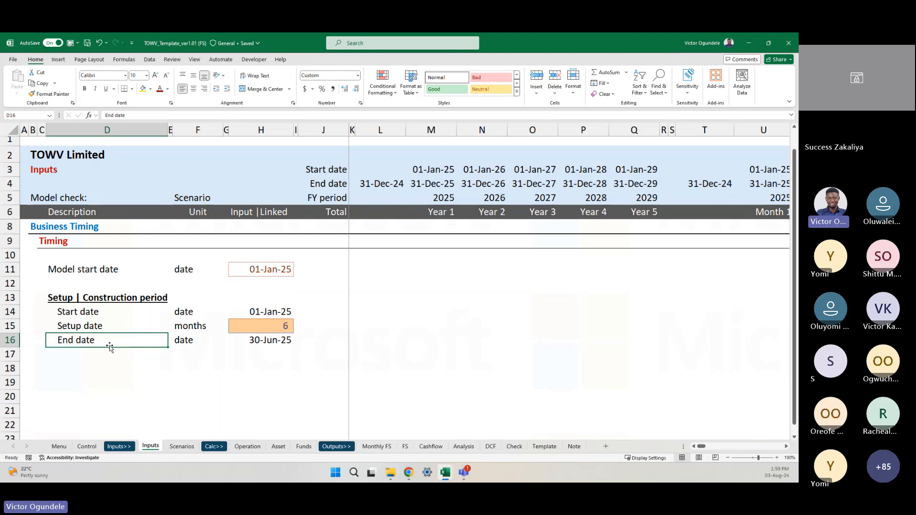
pyautogui.click(83, 357)
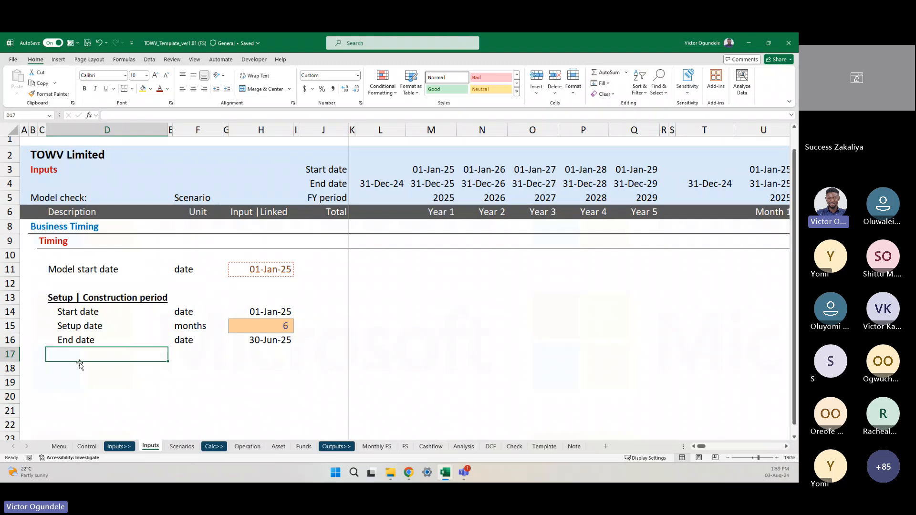
pyautogui.click(79, 297)
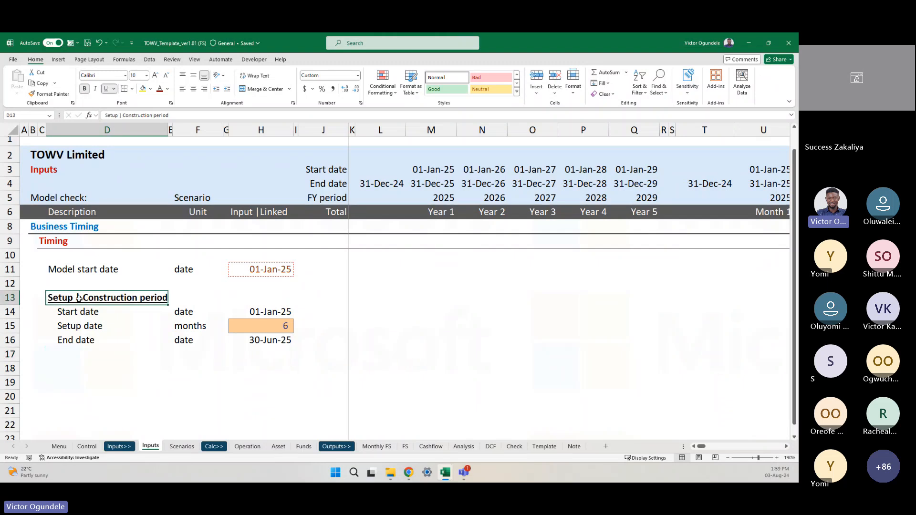
pyautogui.hotkey('ctrl', 'c')
pyautogui.press('Down')
pyautogui.press('Down')
pyautogui.press('Down')
pyautogui.press('Down')
pyautogui.press('Down')
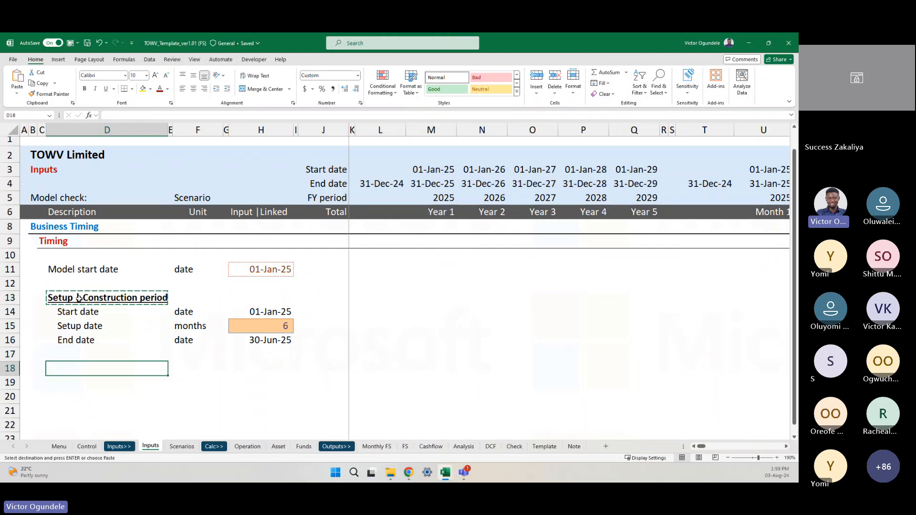
pyautogui.hotkey('ctrl', 'v')
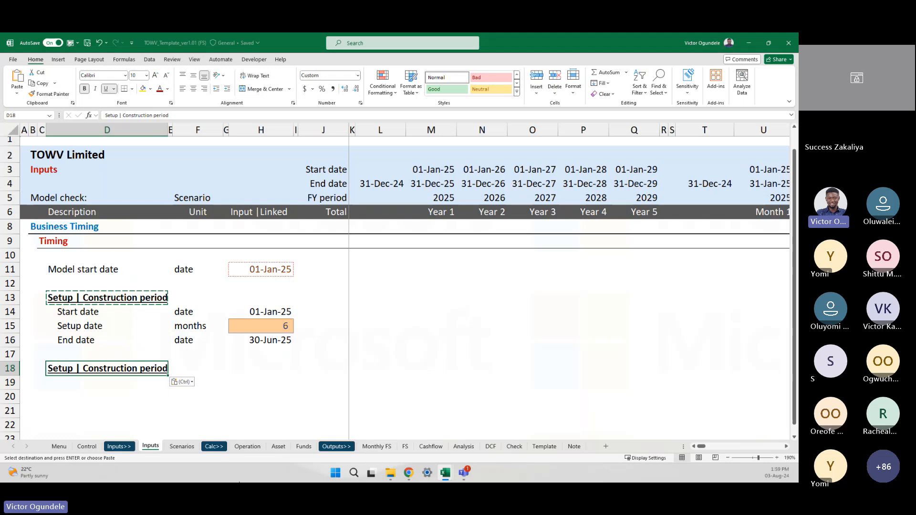
pyautogui.press('Escape')
pyautogui.write('Operating period')
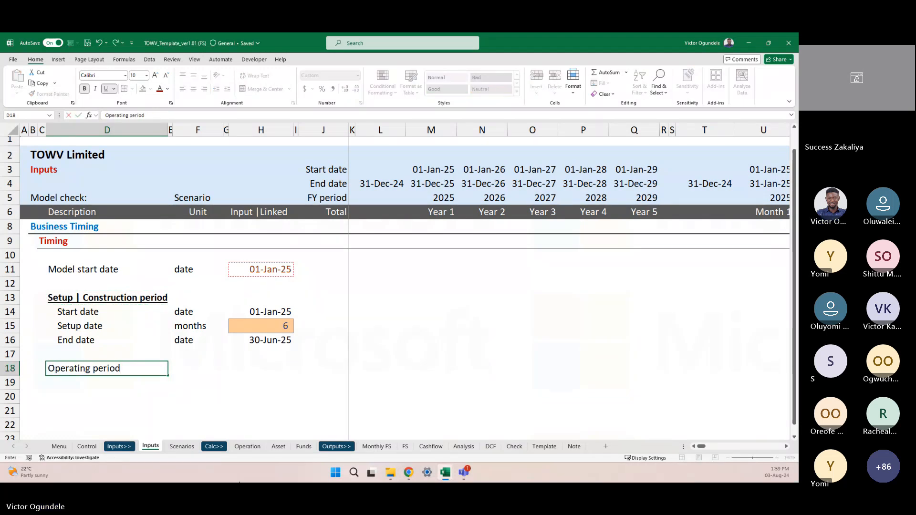
pyautogui.press('Return')
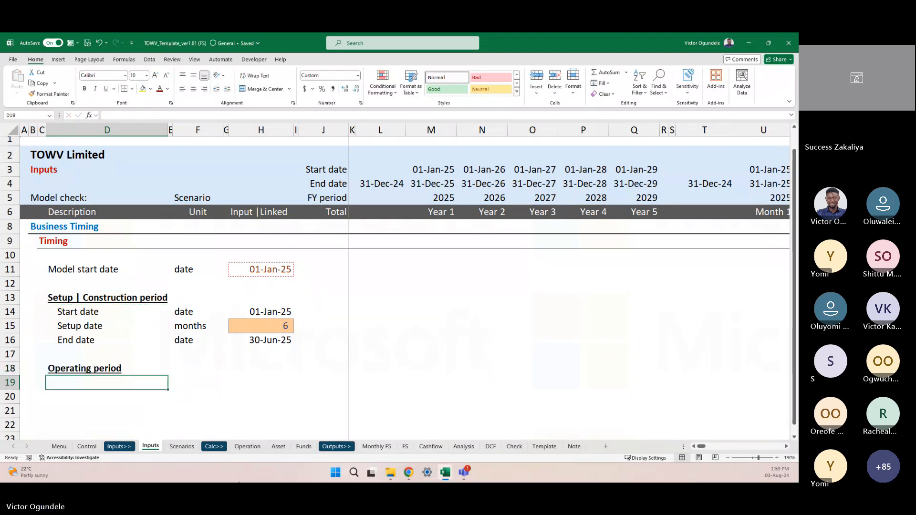
# Copy the indented "Start date" label from D14 to D19 under the Operating period heading
pyautogui.scroll(-1, 184, 358)
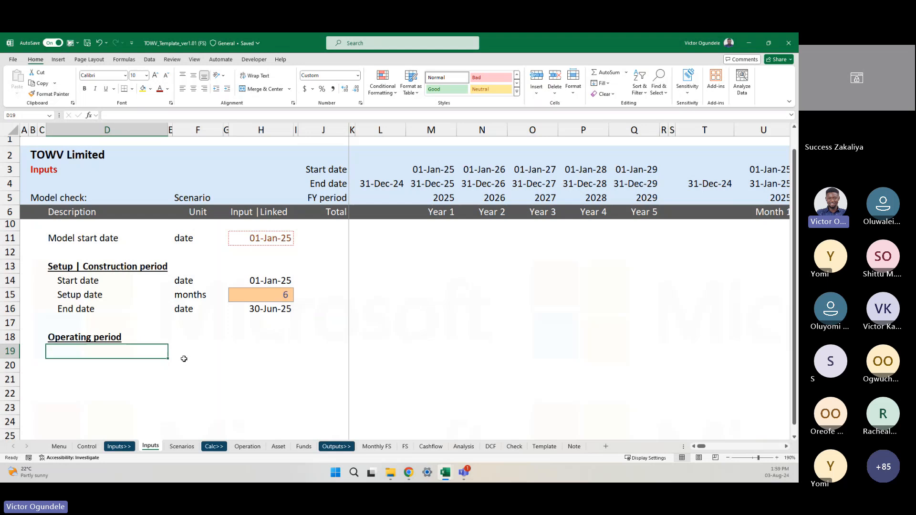
pyautogui.keyDown('ctrl'); pyautogui.scroll(-3, 184, 358); pyautogui.keyUp('ctrl')
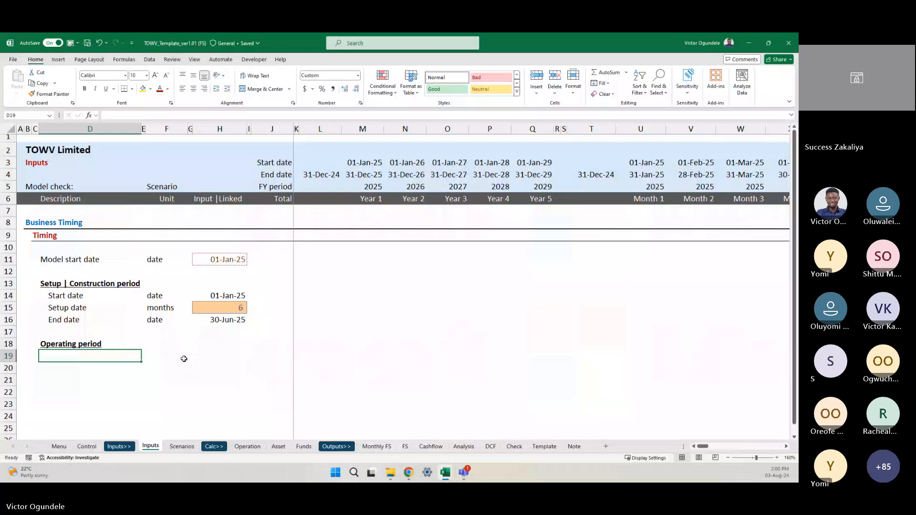
pyautogui.doubleClick(36, 60)
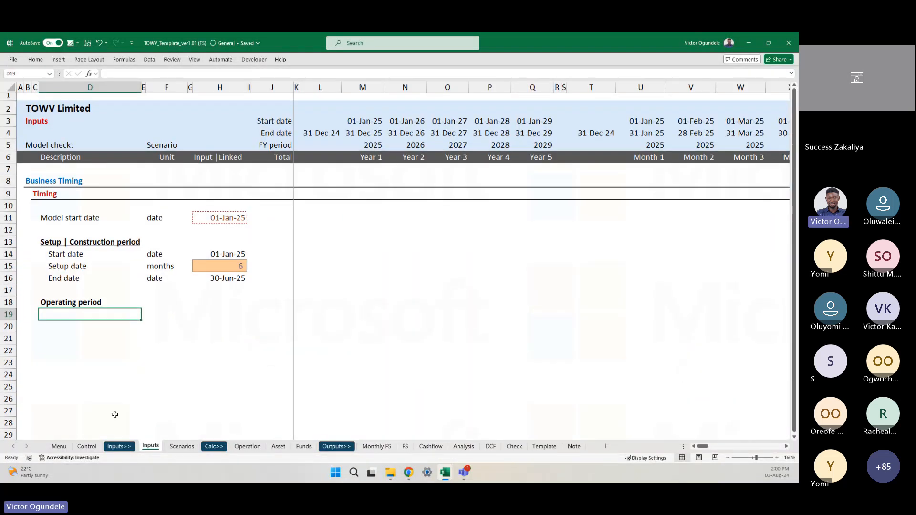
pyautogui.press('Up')
pyautogui.press('Up')
pyautogui.press('Up')
pyautogui.press('Up')
pyautogui.press('Up')
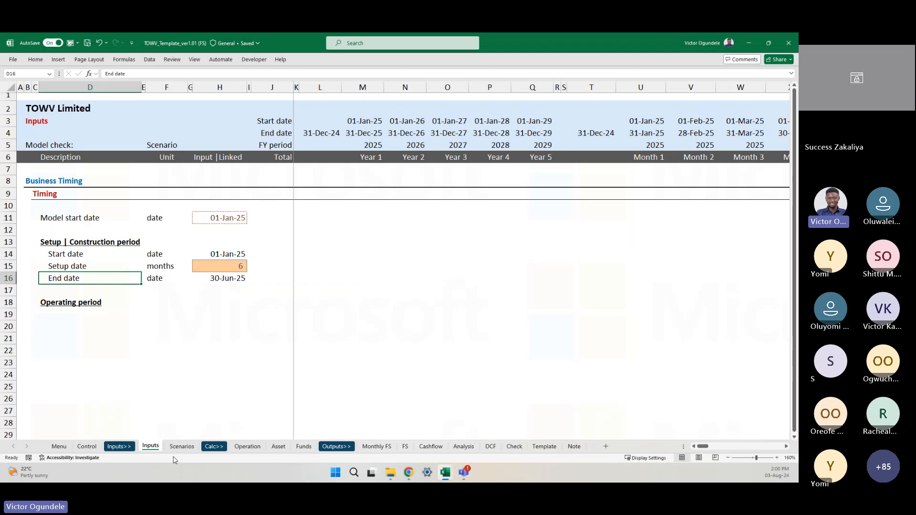
pyautogui.hotkey('ctrl', 'c')
pyautogui.press('Down')
pyautogui.press('Down')
pyautogui.press('Down')
pyautogui.press('Down')
pyautogui.press('Down')
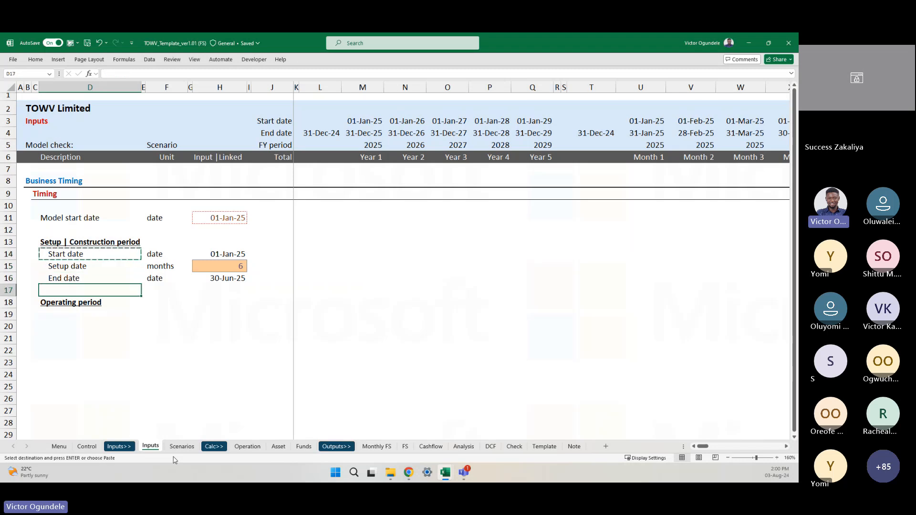
pyautogui.press('Return')
# Copy the "date" unit from F16 to F19 for the operating period's Start date row
pyautogui.press('Right')
pyautogui.press('Right')
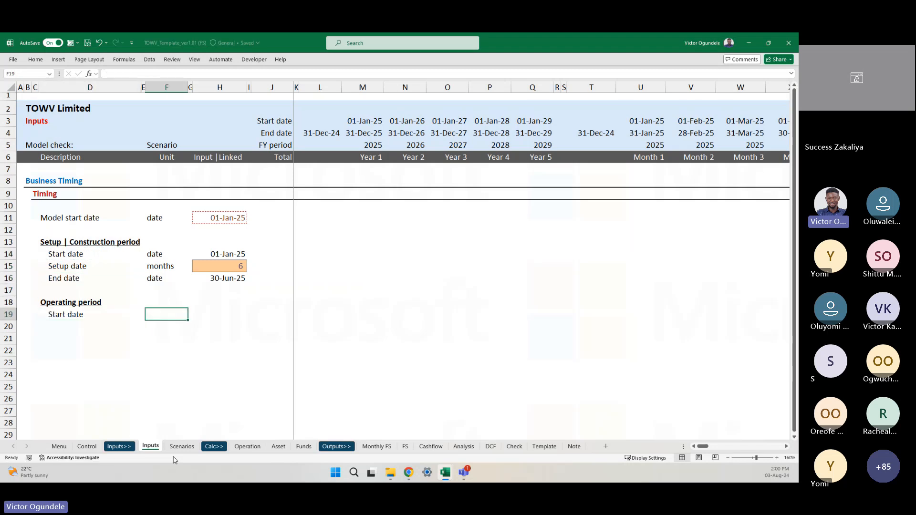
pyautogui.press('Up')
pyautogui.press('Up')
pyautogui.press('Up')
pyautogui.press('Up')
pyautogui.press('Up')
pyautogui.press('Down')
pyautogui.press('Down')
pyautogui.hotkey('ctrl', 'c')
pyautogui.press('Down')
pyautogui.press('Down')
pyautogui.press('Down')
pyautogui.hotkey('ctrl', 'v')
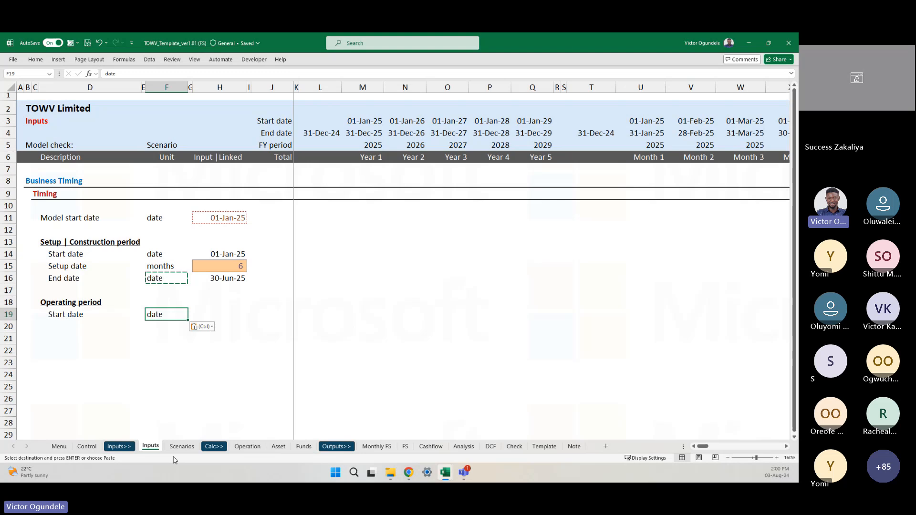
# Enter =H16+1 as the operating period's start date in H19 and format it as a date
pyautogui.press('Right')
pyautogui.press('Right')
pyautogui.press('Escape')
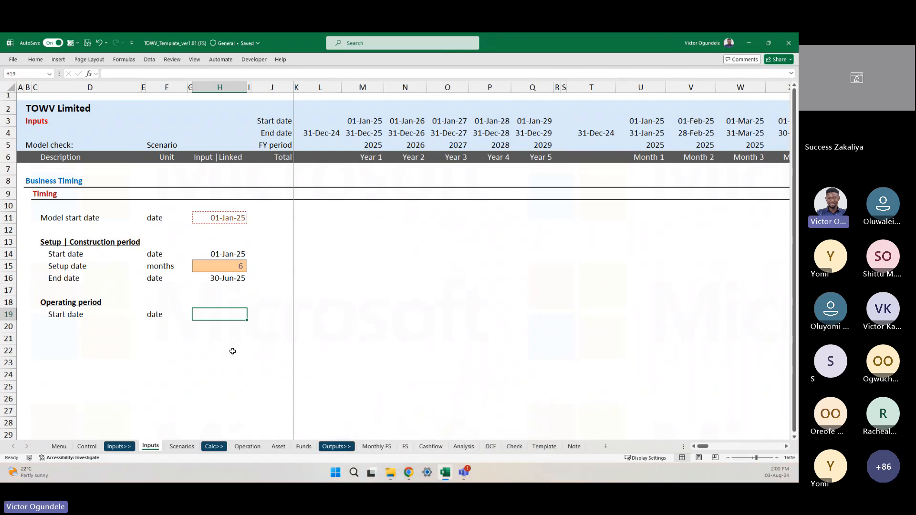
pyautogui.scroll(2, 232, 351)
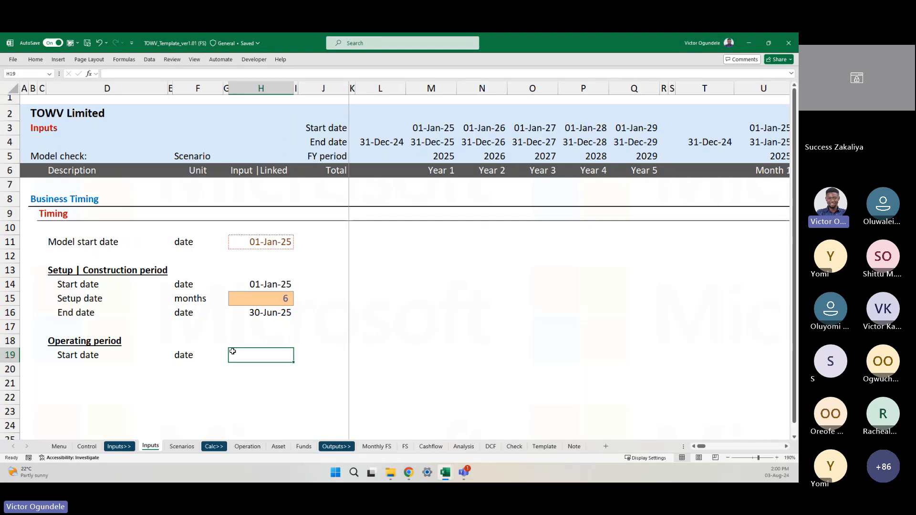
pyautogui.write('=')
pyautogui.press('Up')
pyautogui.press('Up')
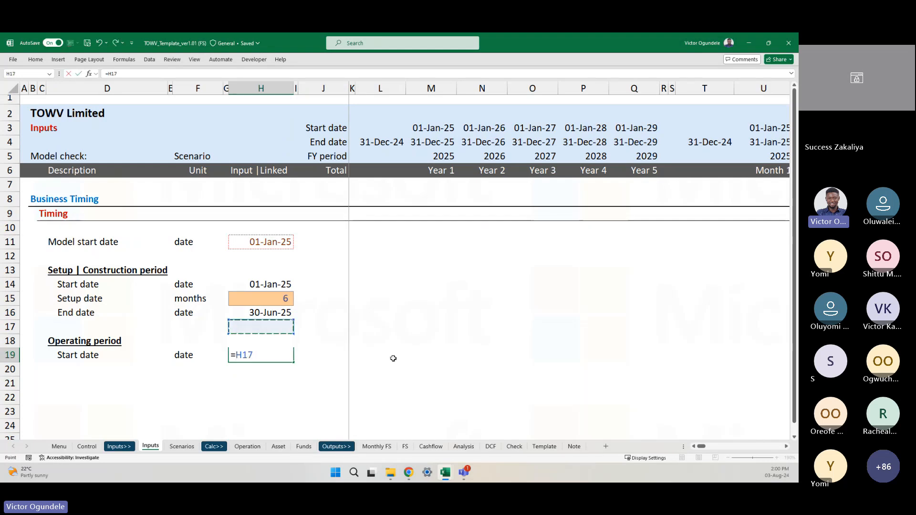
pyautogui.press('Up')
pyautogui.write('+')
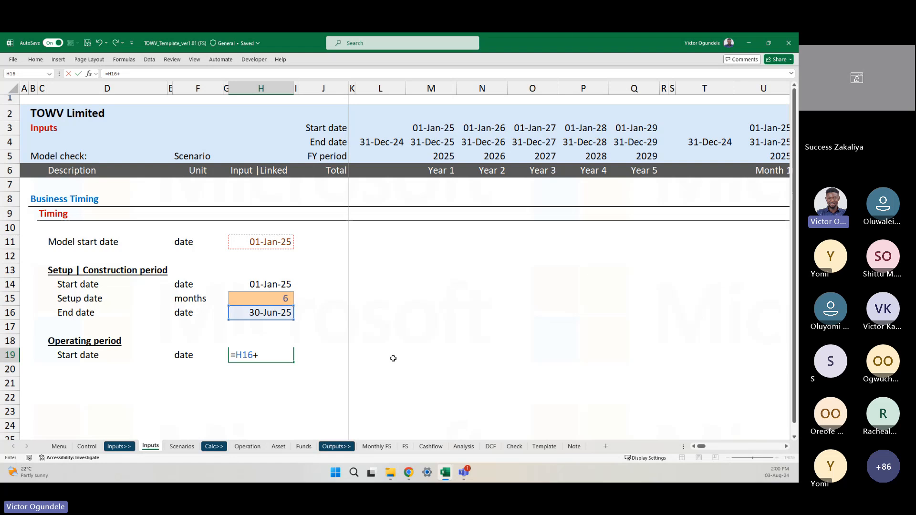
pyautogui.write('1')
pyautogui.hotkey('ctrl', 'Return')
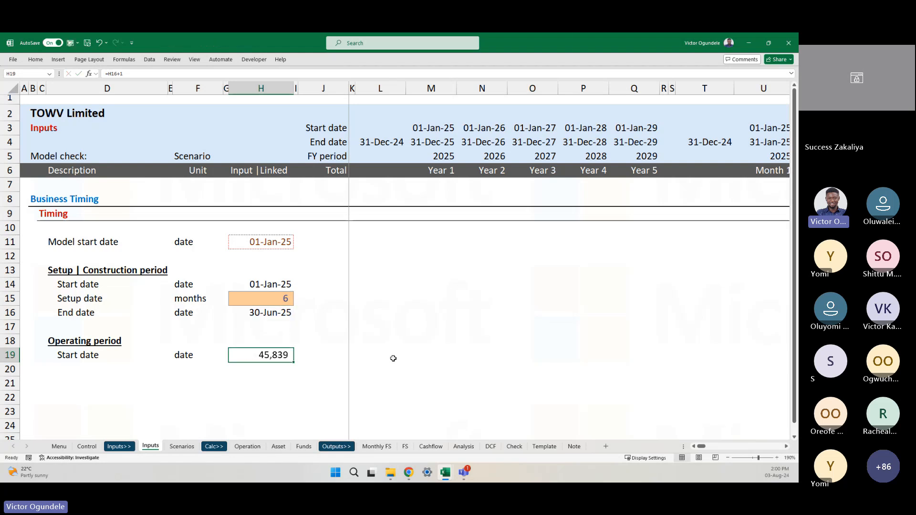
pyautogui.hotkey('ctrl', 'shift', '3')
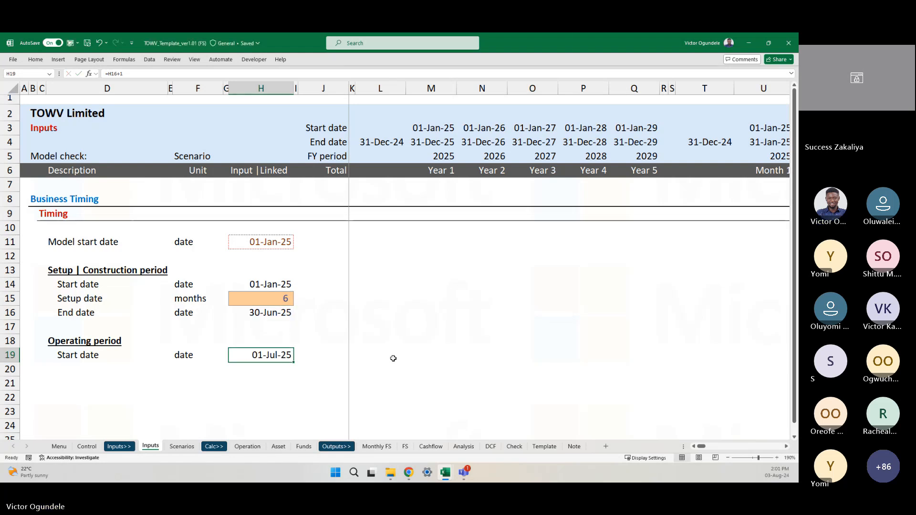
# Review the formulas behind the operating start date in H19 and the setup period's start and end dates in H14 and H16
pyautogui.press('F2')
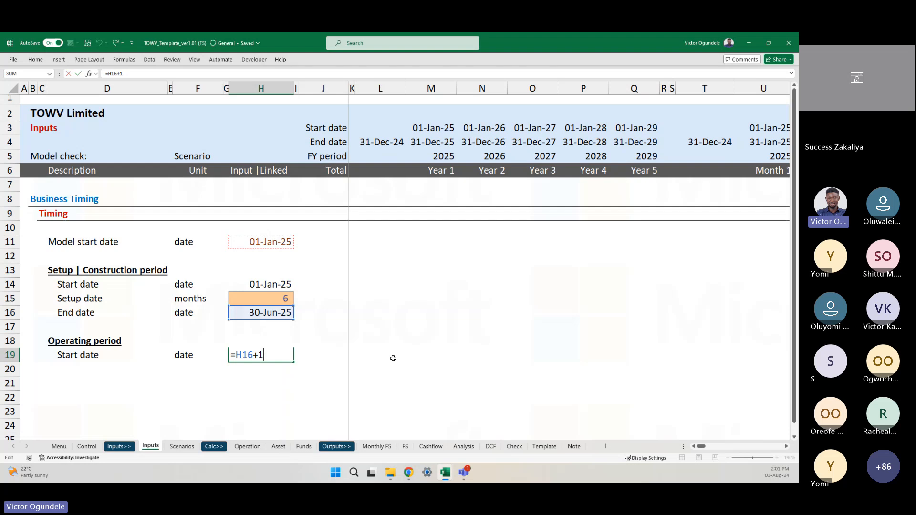
pyautogui.press('Return')
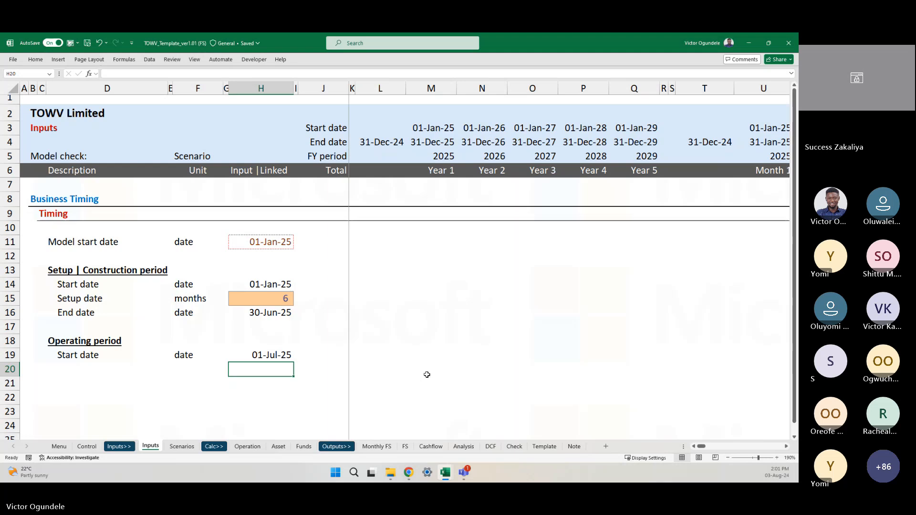
pyautogui.click(242, 286)
pyautogui.press('F2')
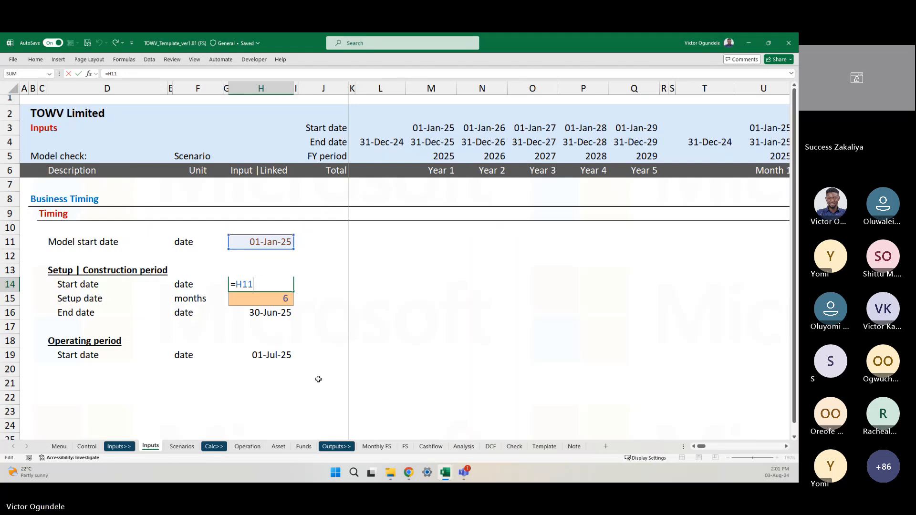
pyautogui.press('Escape')
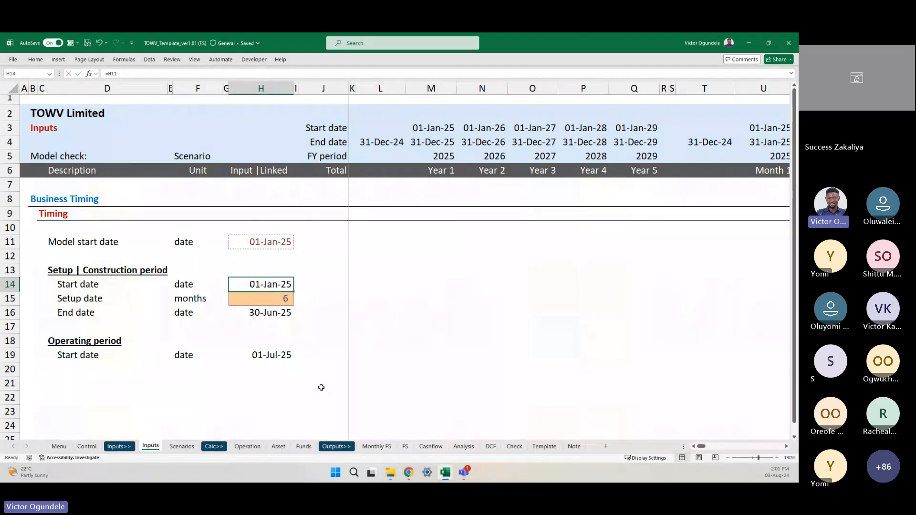
pyautogui.click(268, 345)
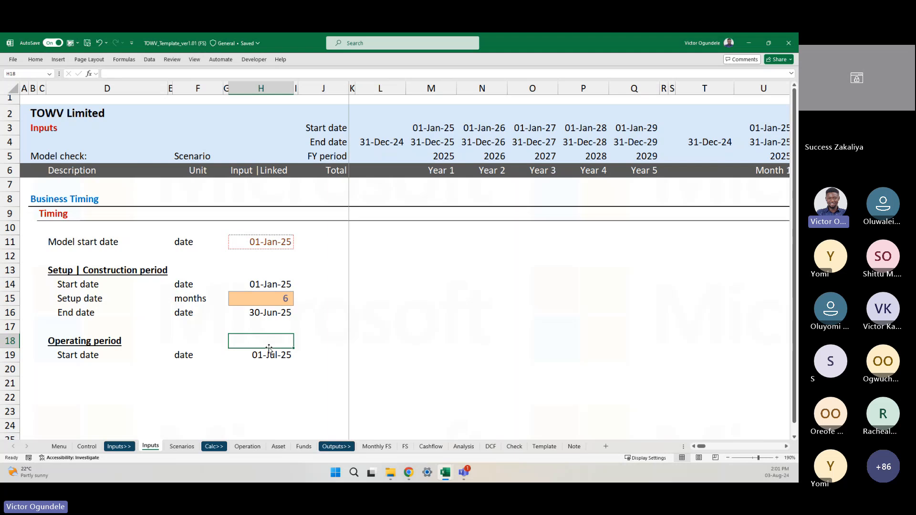
pyautogui.click(269, 352)
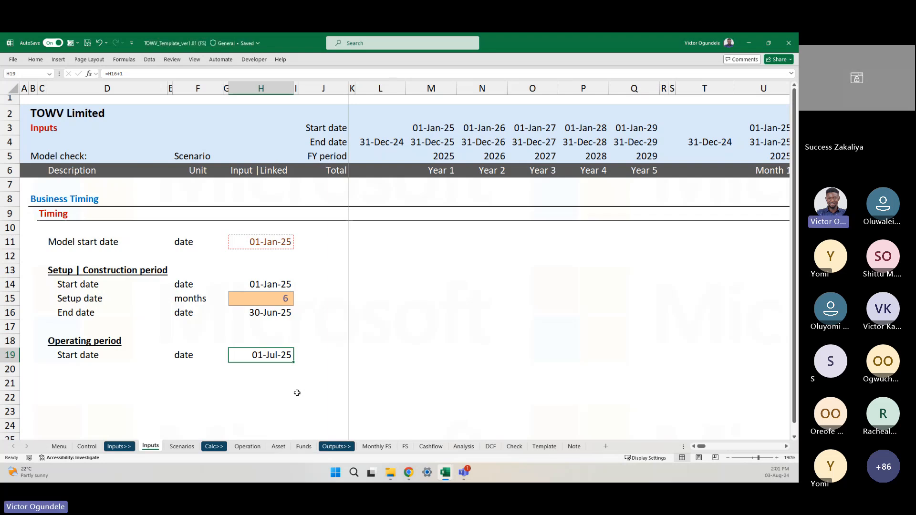
pyautogui.click(328, 329)
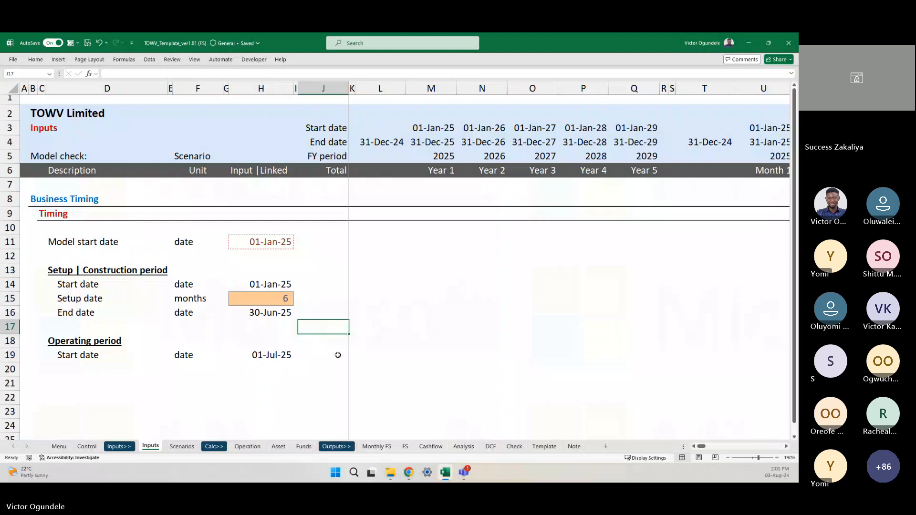
pyautogui.click(288, 284)
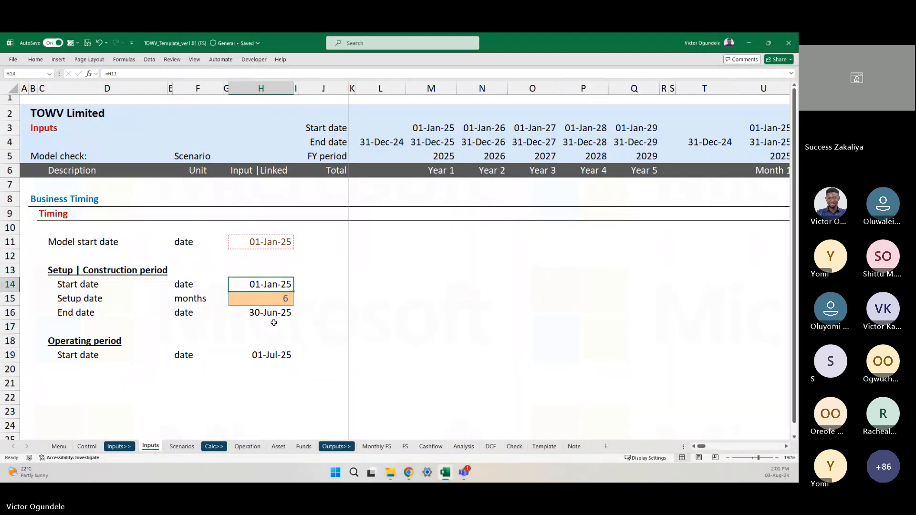
pyautogui.doubleClick(254, 284)
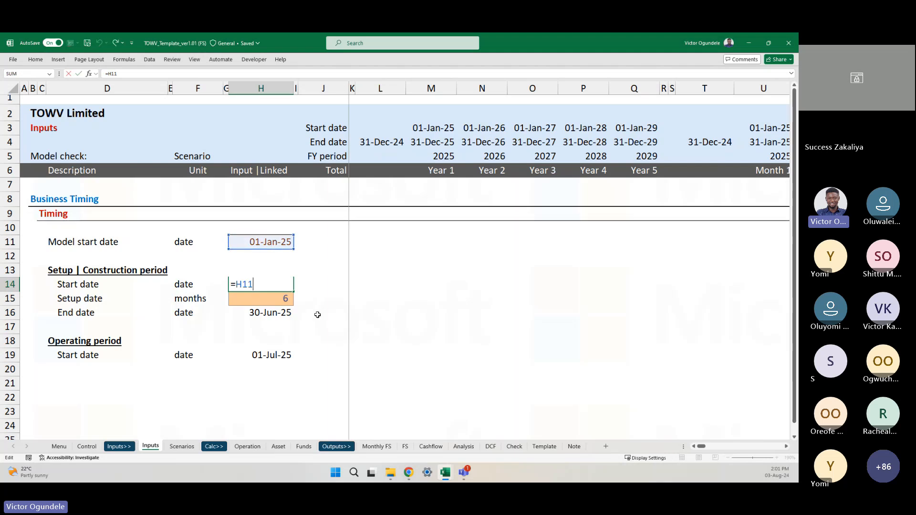
pyautogui.press('Return')
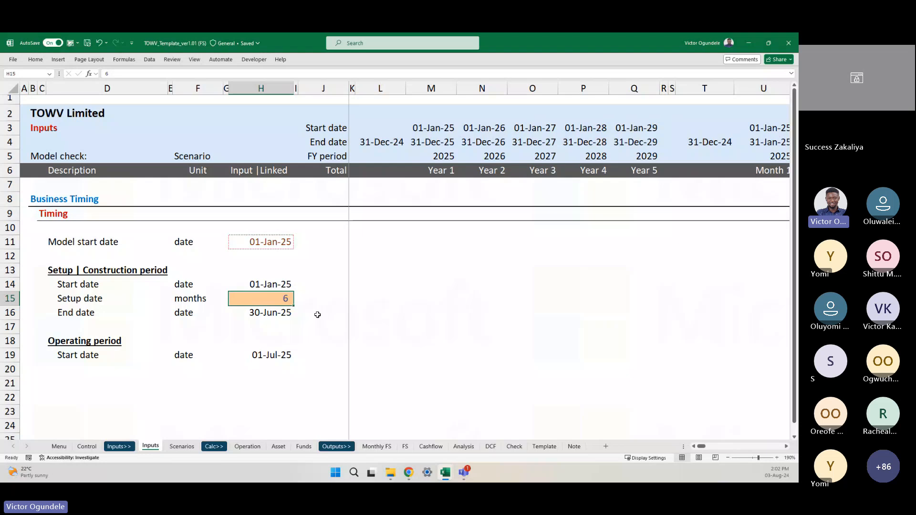
pyautogui.press('Down')
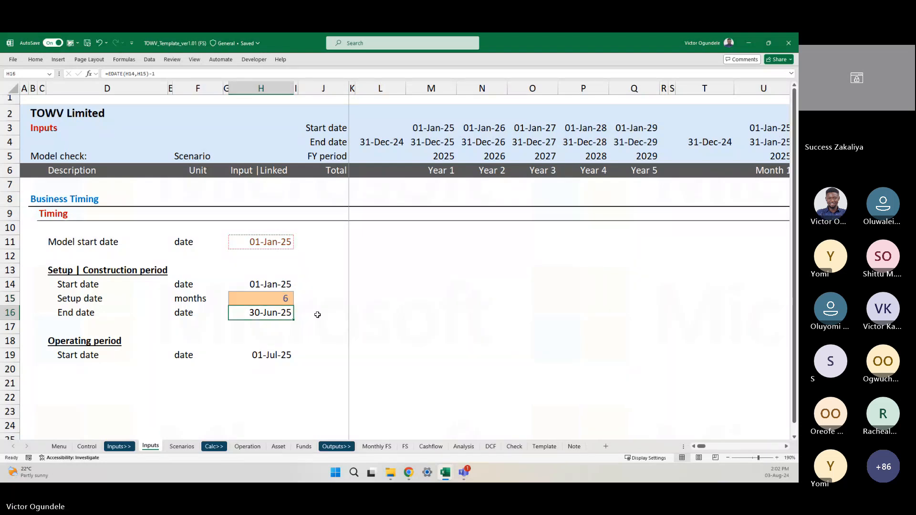
pyautogui.press('Down')
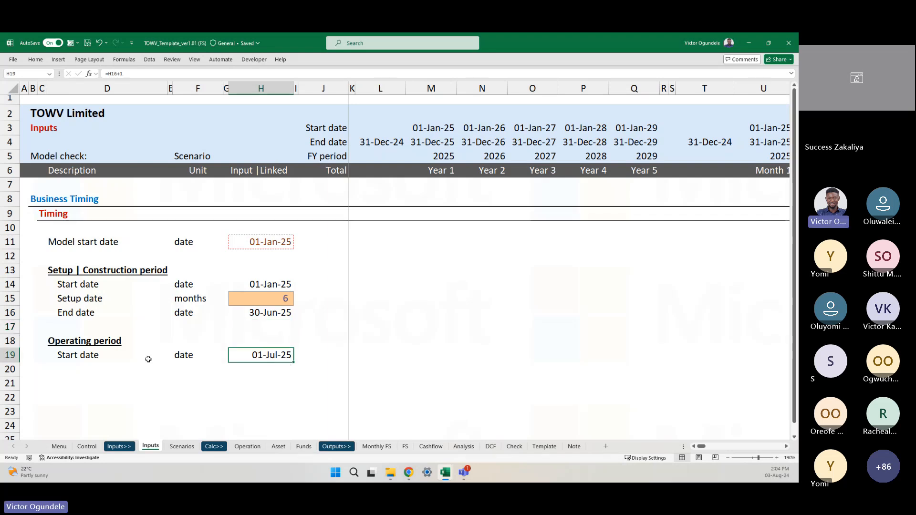
pyautogui.click(75, 367)
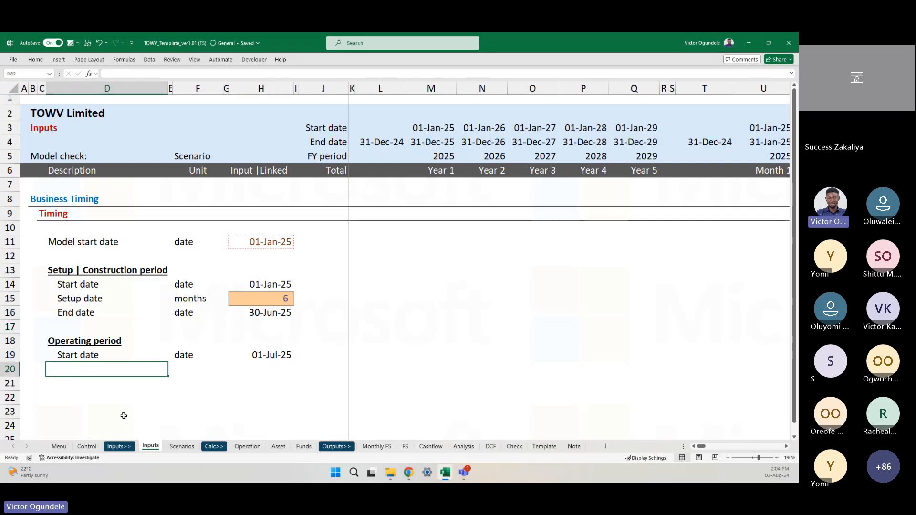
pyautogui.press('Up')
pyautogui.press('Up')
pyautogui.press('Up')
pyautogui.press('Up')
pyautogui.press('Up')
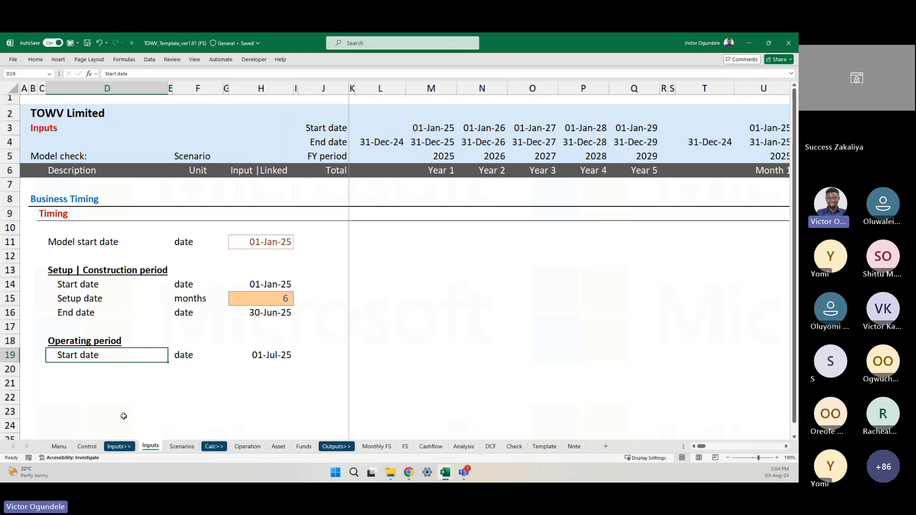
pyautogui.press('Down')
pyautogui.hotkey('ctrl', 'c')
pyautogui.press('Down')
pyautogui.press('Down')
pyautogui.press('Down')
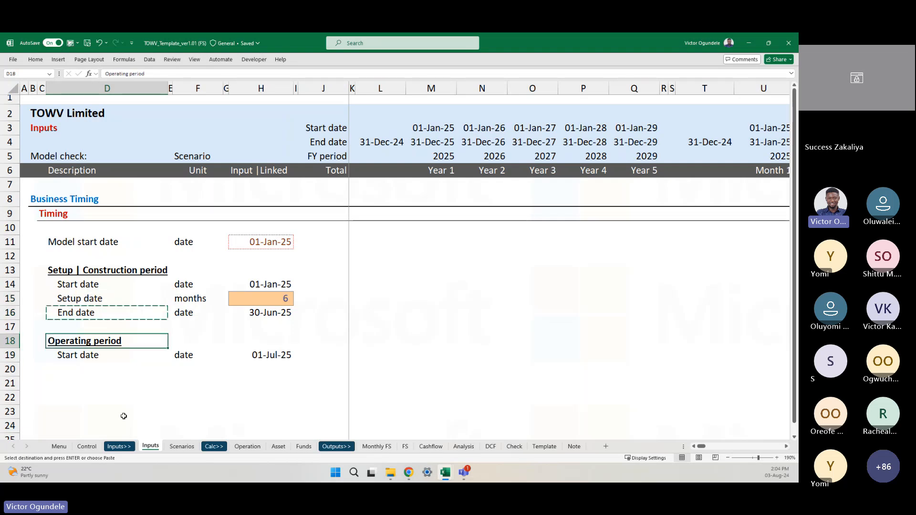
pyautogui.press('Up')
pyautogui.press('Escape')
pyautogui.press('Up')
pyautogui.press('Up')
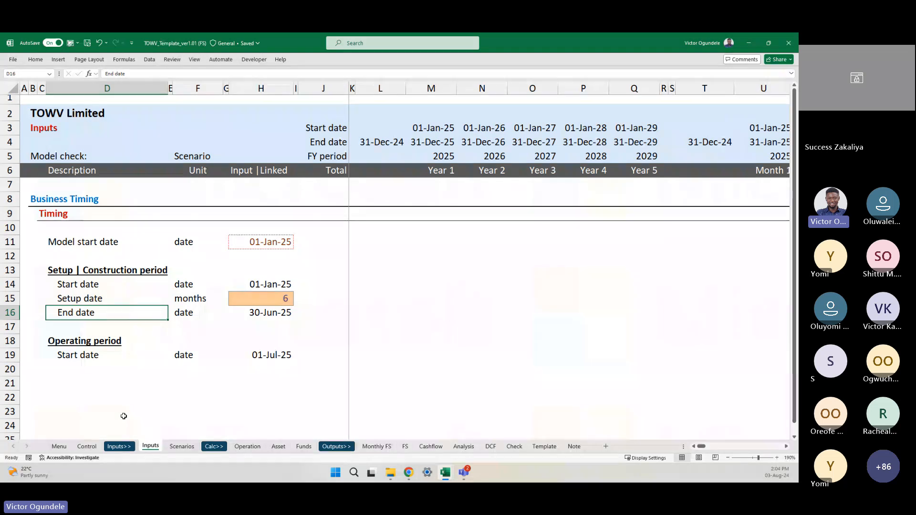
# Insert a blank row 16 above the setup period's End date row
pyautogui.keyDown('ctrl'); pyautogui.scroll(1, 123, 416); pyautogui.keyUp('ctrl')
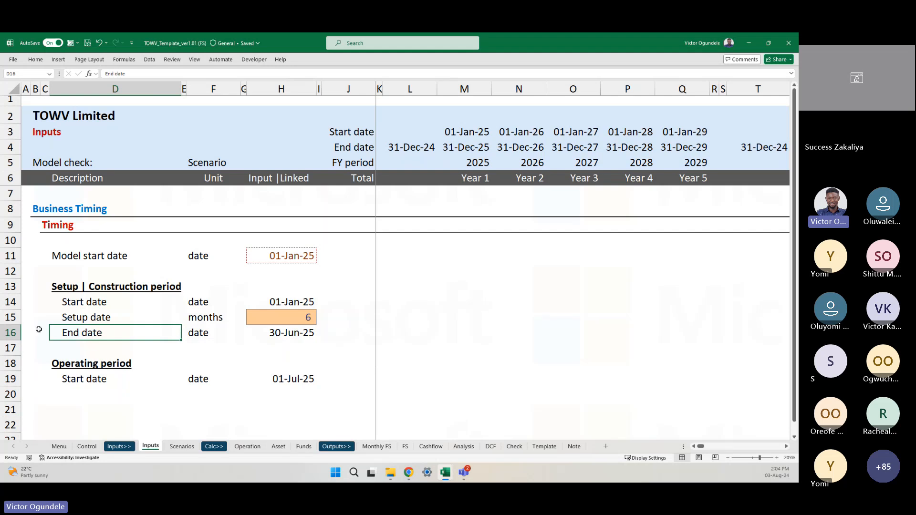
pyautogui.click(6, 330)
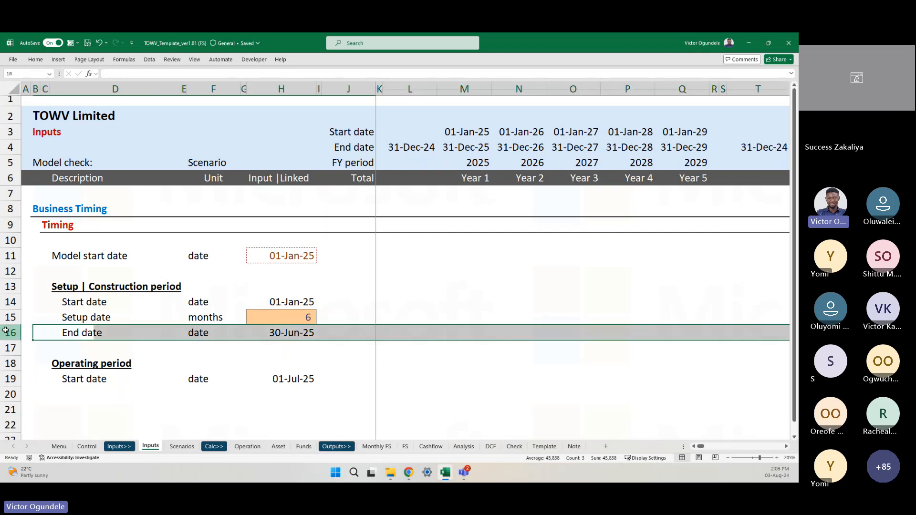
pyautogui.click(85, 332)
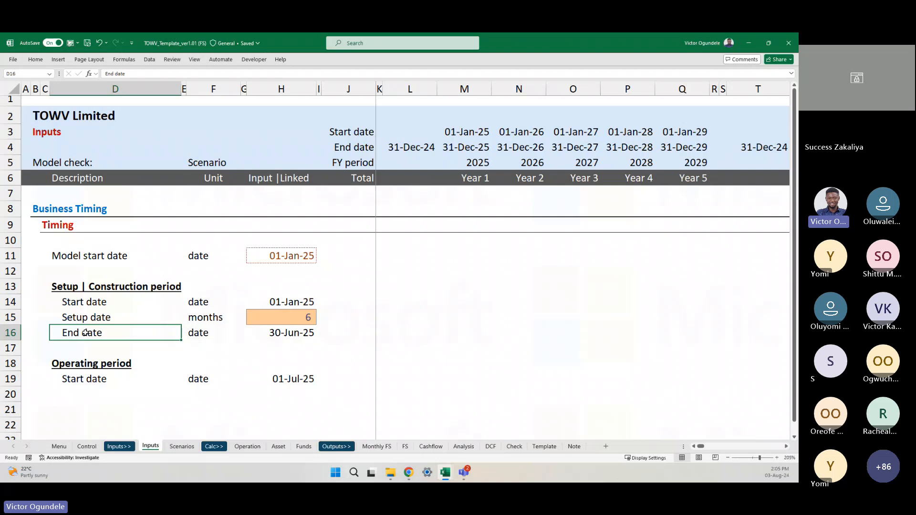
pyautogui.keyDown('ctrl'); pyautogui.scroll(1, 85, 332); pyautogui.keyUp('ctrl')
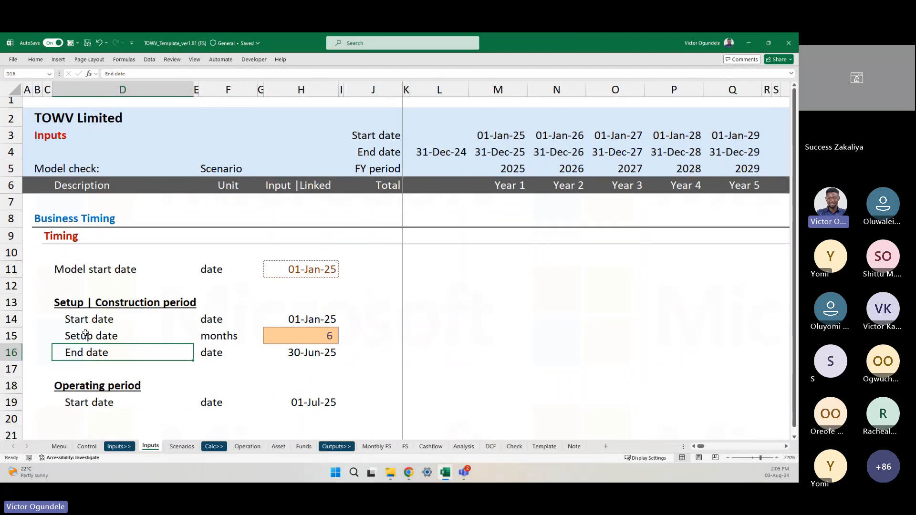
pyautogui.hotkey('shift', 'space')
pyautogui.hotkey('ctrl', 'shift', '+')
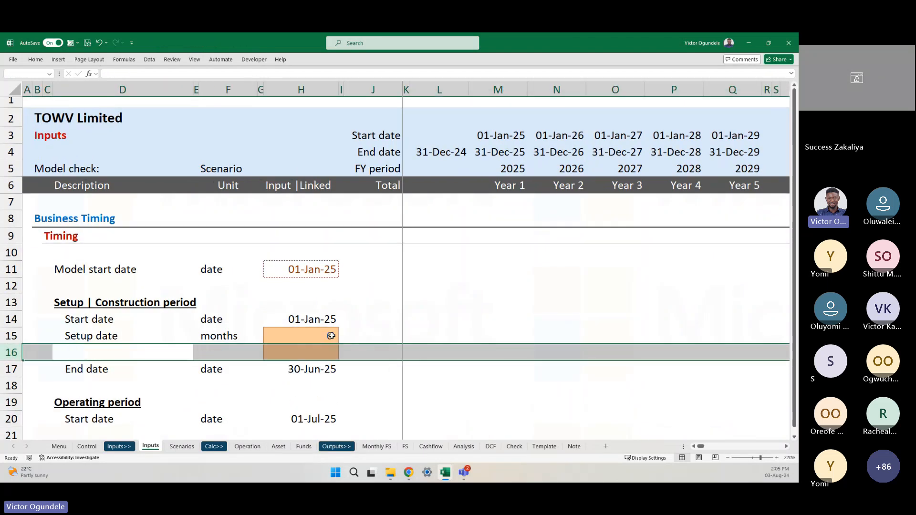
# Label the new row "Delay period" in D16 and fill the "months" unit down from F15 into F16
pyautogui.press('Right')
pyautogui.press('Right')
pyautogui.press('Right')
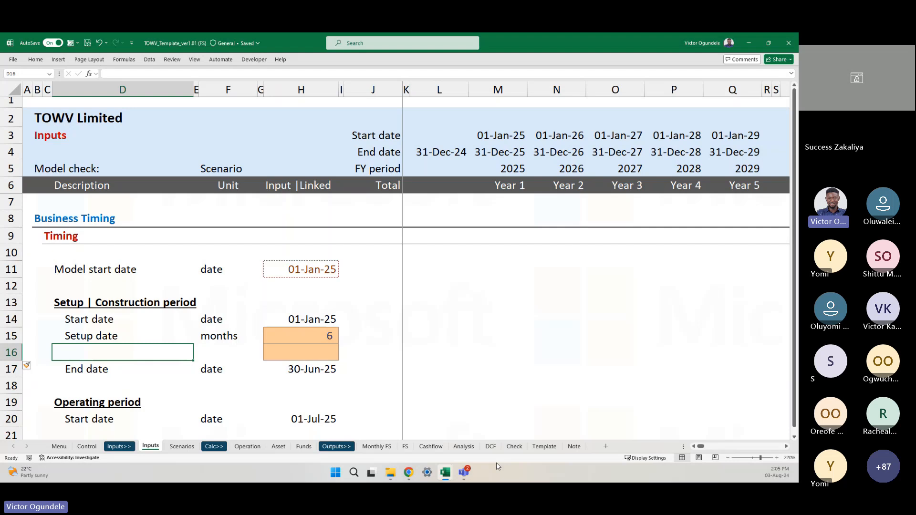
pyautogui.write('Dela')
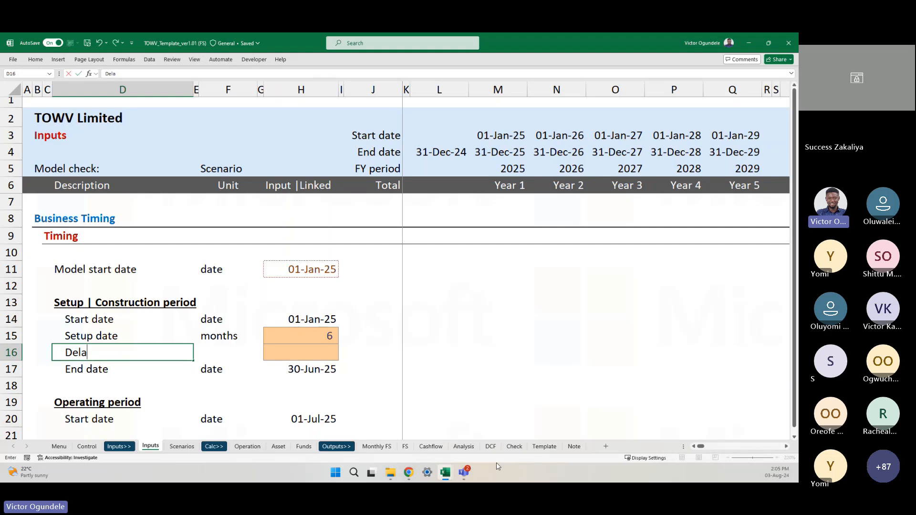
pyautogui.write('y period')
pyautogui.press('Right')
pyautogui.press('Right')
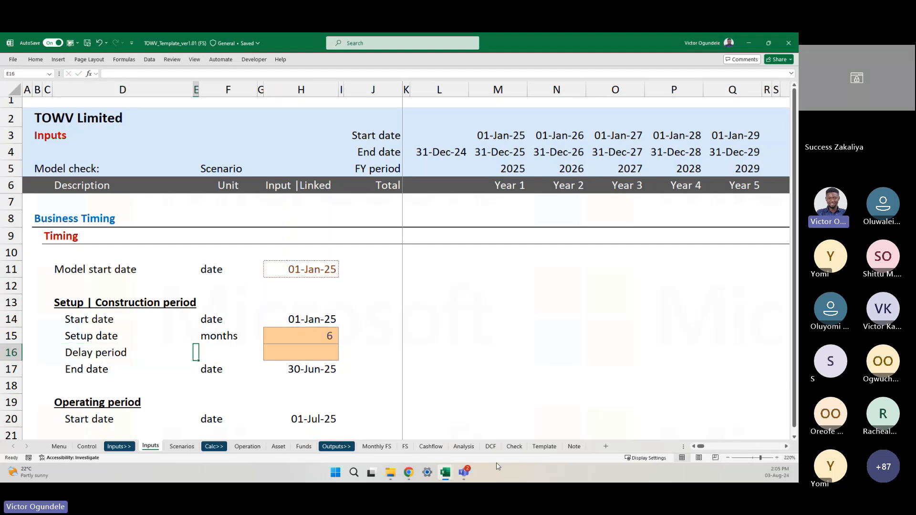
pyautogui.hotkey('ctrl', 'd')
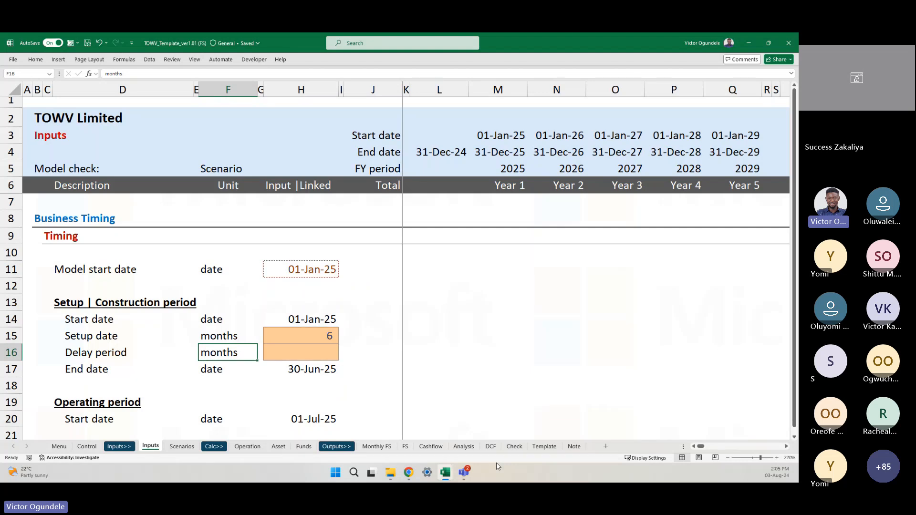
# Enter 1 as the delay period in H16
pyautogui.press('Right')
pyautogui.press('Right')
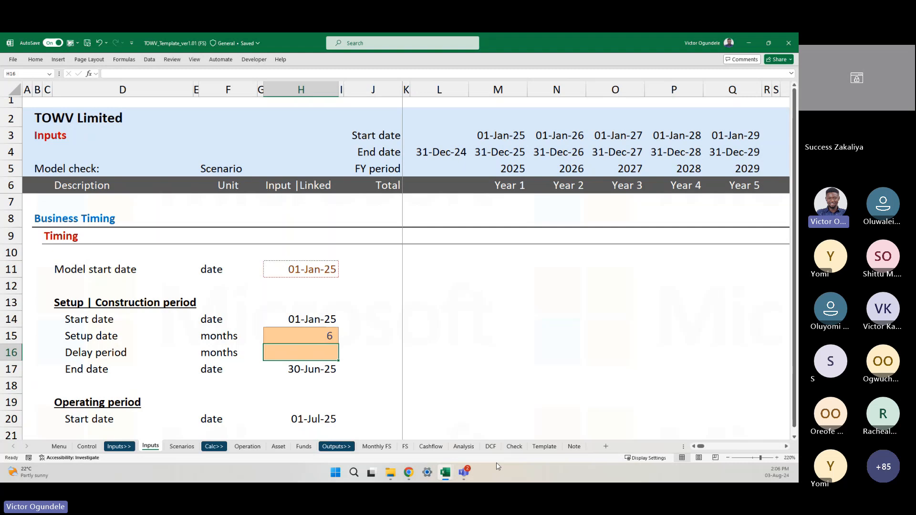
pyautogui.scroll(2, 497, 462)
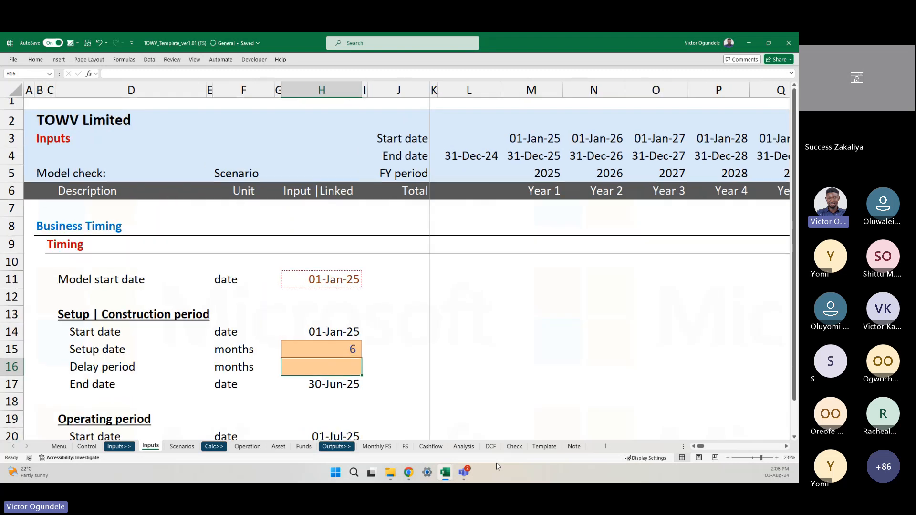
pyautogui.scroll(-1, 338, 365)
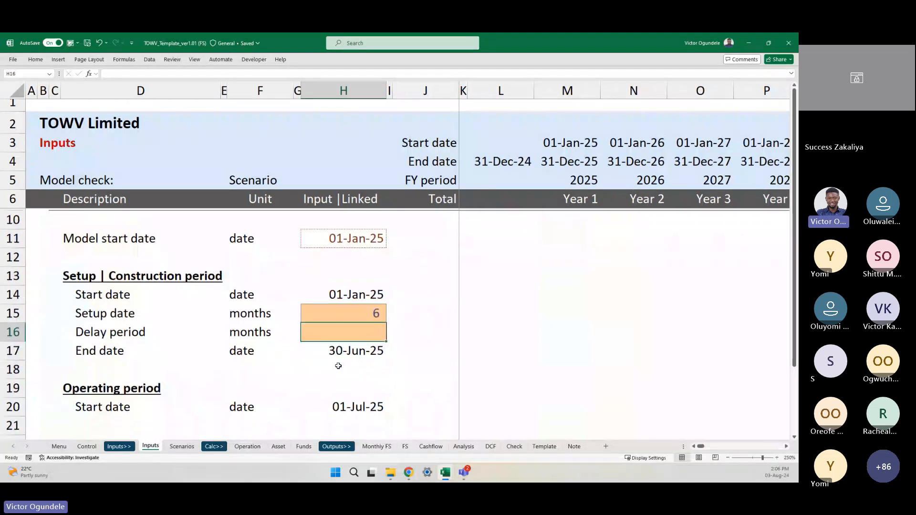
pyautogui.write('1')
pyautogui.press('Return')
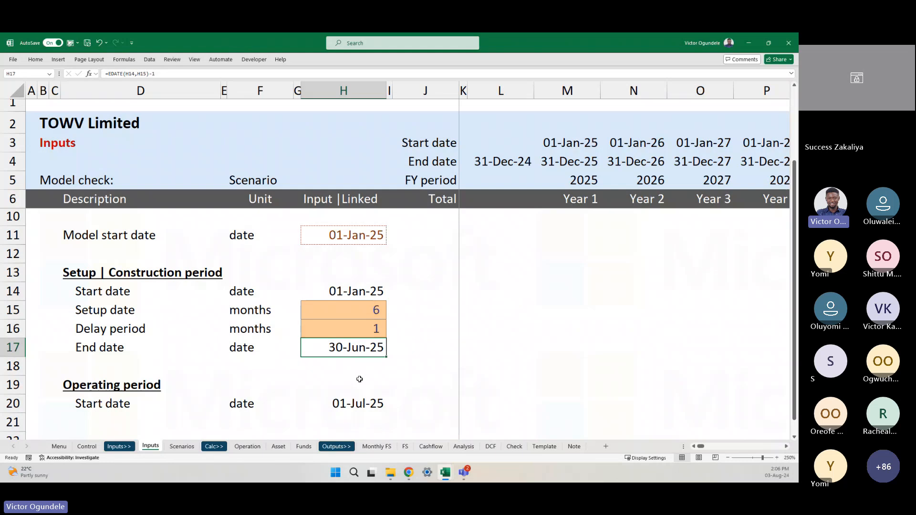
# Review the setup and delay month inputs in H15:H16 against the End date formula in H17
pyautogui.press('Up')
pyautogui.press('Up')
pyautogui.hotkey('shift', 'Down')
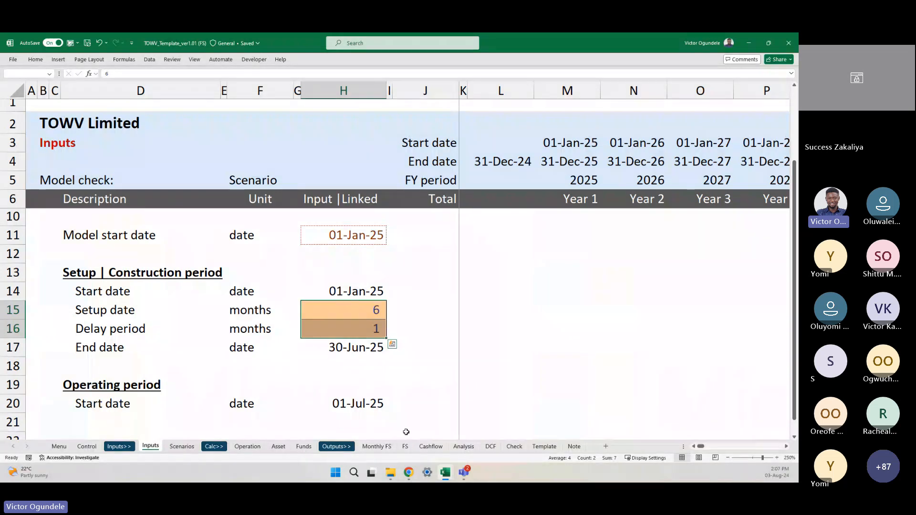
pyautogui.press('Down')
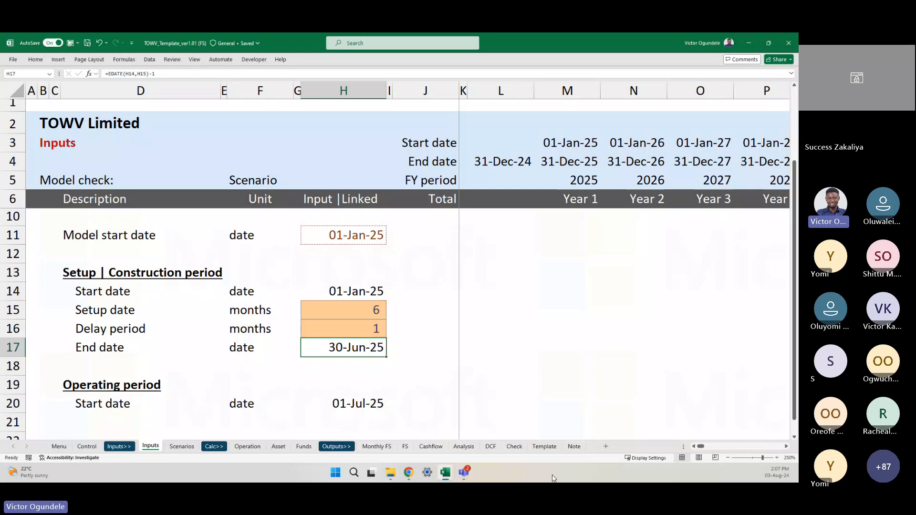
pyautogui.scroll(-1, 389, 368)
pyautogui.press('F2')
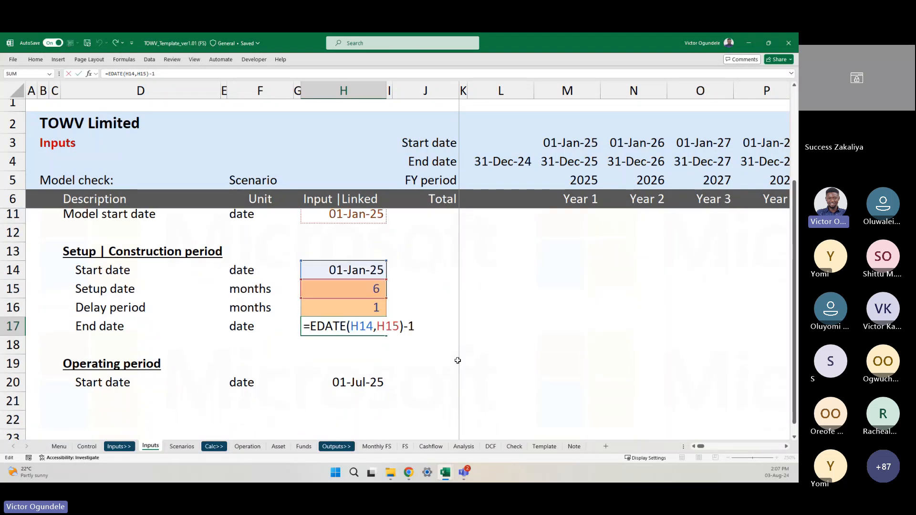
pyautogui.press('Escape')
pyautogui.scroll(-1, 465, 362)
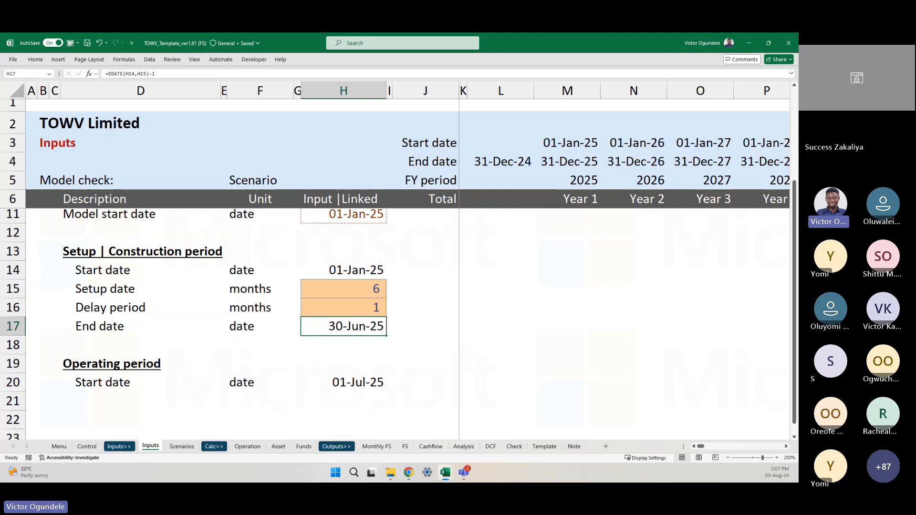
pyautogui.press('super')
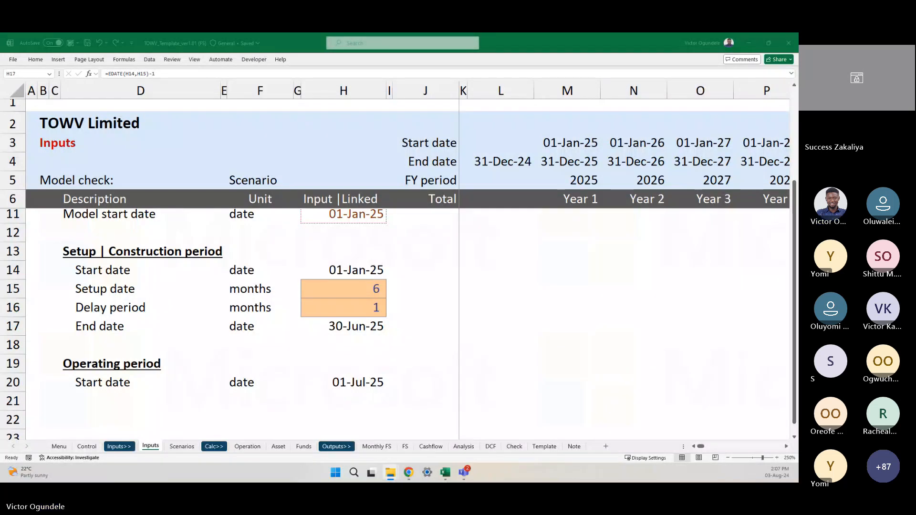
pyautogui.click(321, 332)
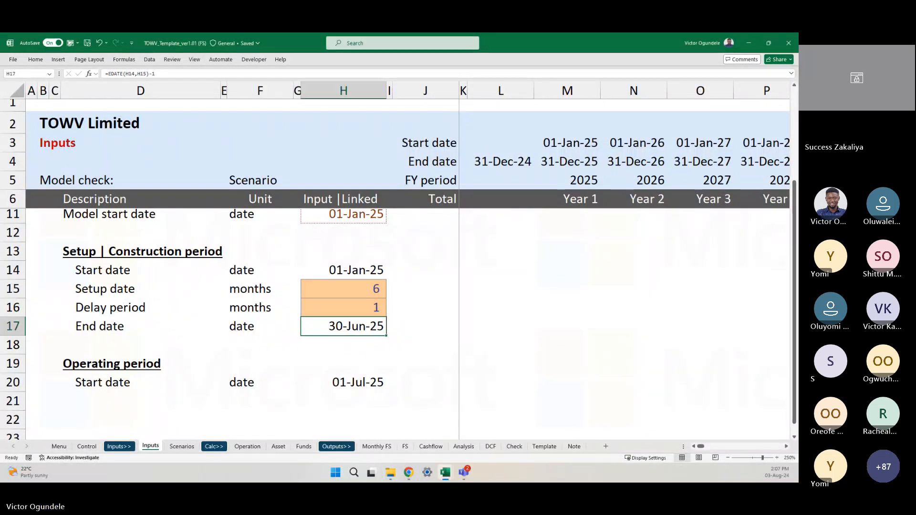
pyautogui.click(354, 292)
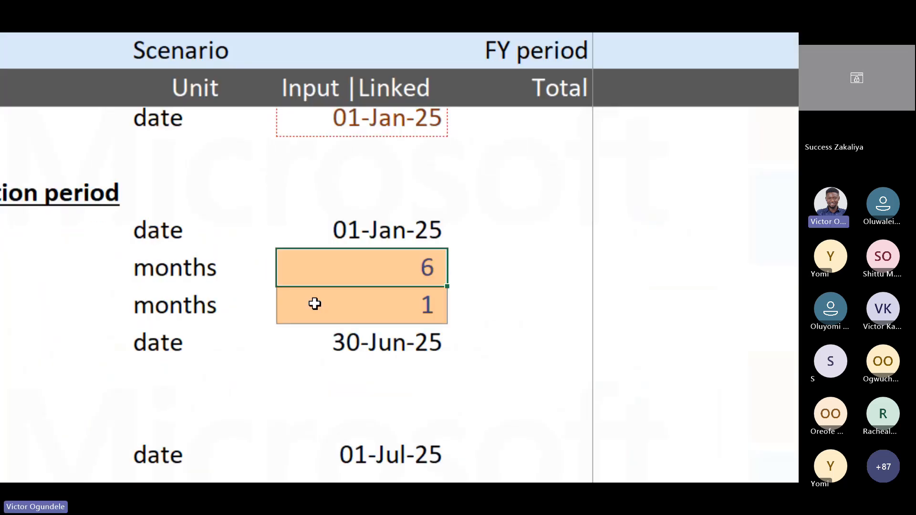
pyautogui.press('Down')
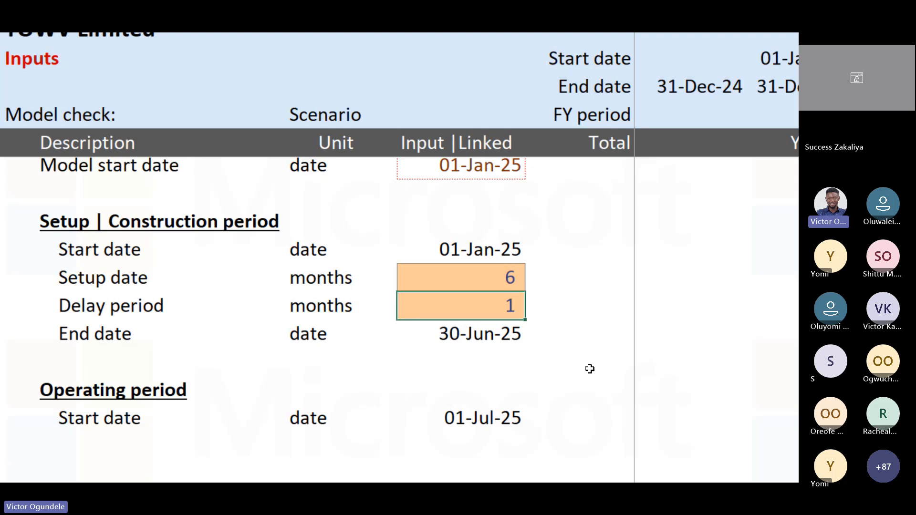
# Add the delay period to the End date formula in H17 so it reads =EDATE(H14,H15+H16)-1
pyautogui.click(475, 332)
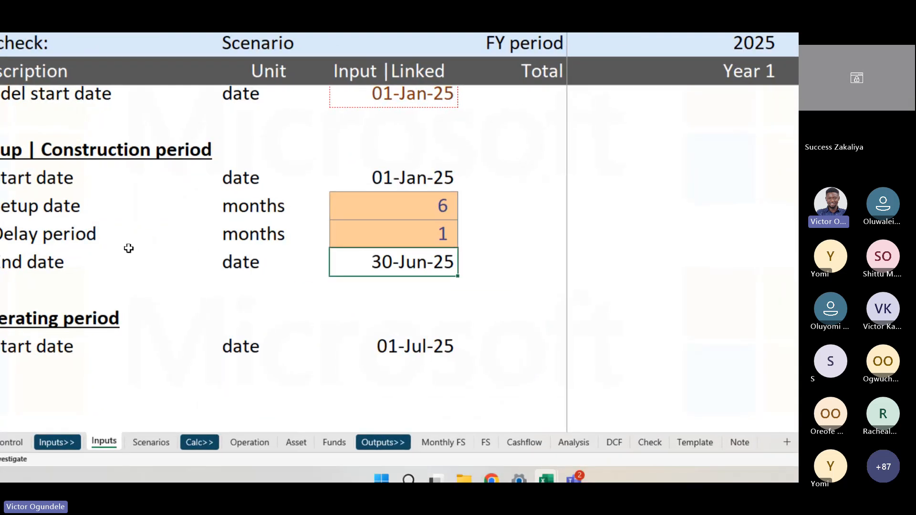
pyautogui.press('F2')
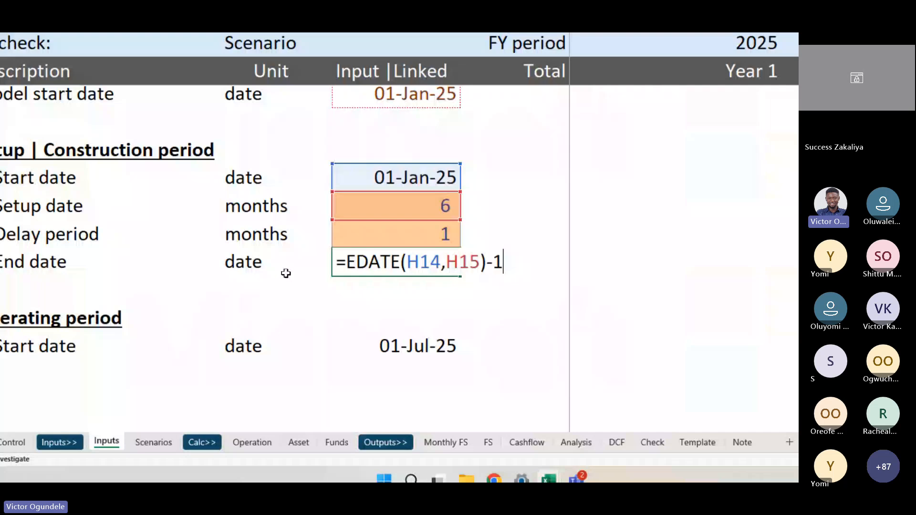
pyautogui.click(479, 258)
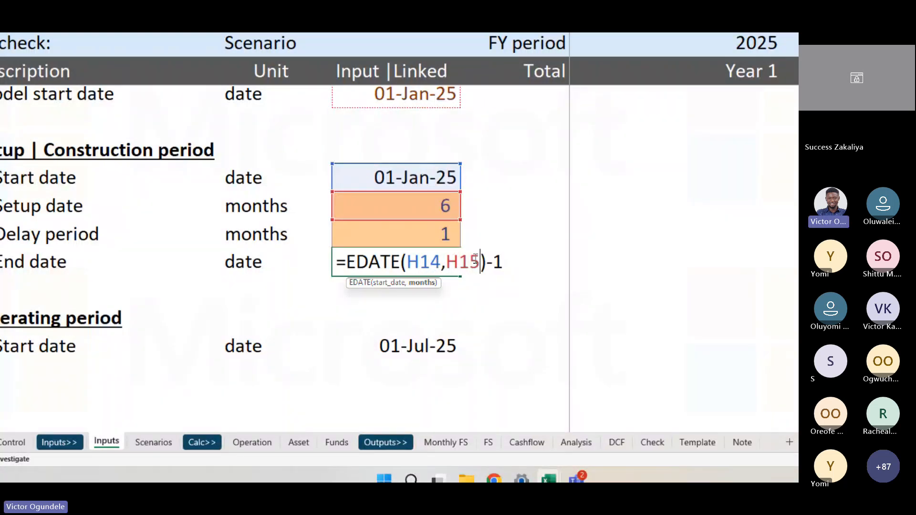
pyautogui.write('+')
pyautogui.press('Up')
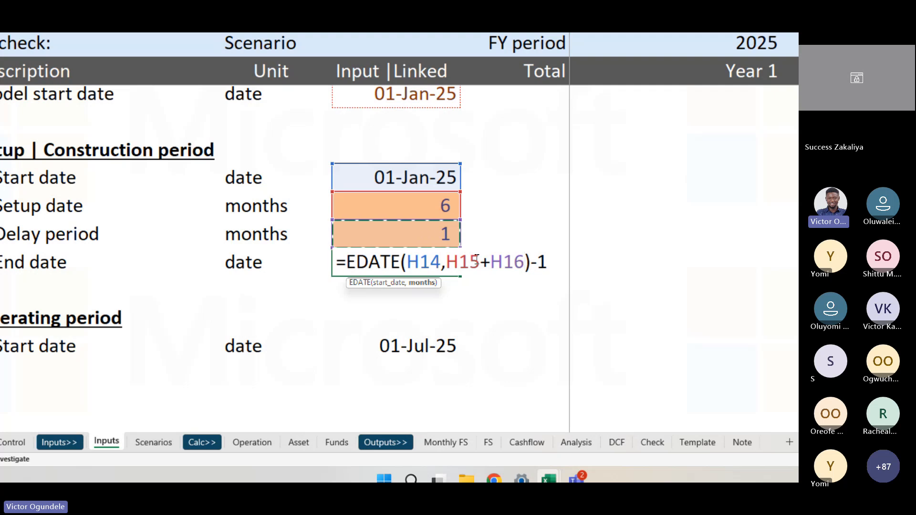
pyautogui.click(419, 262)
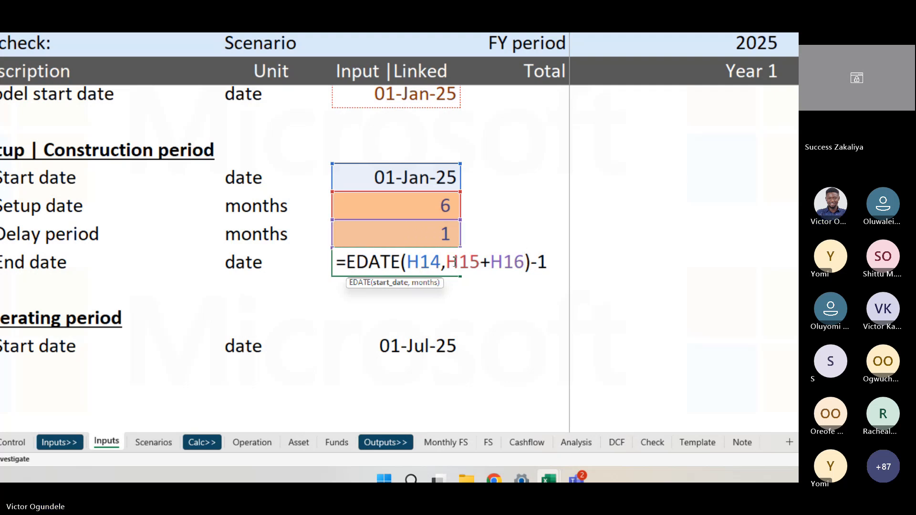
pyautogui.click(457, 262)
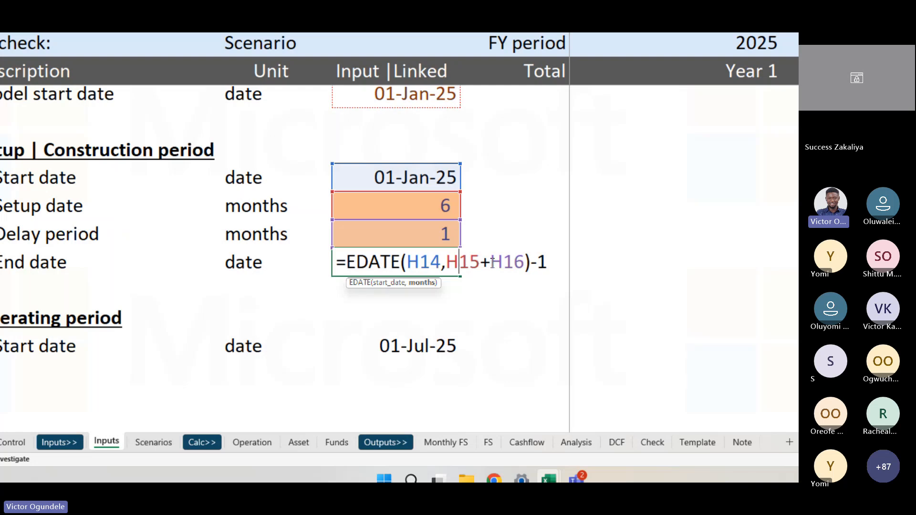
pyautogui.click(490, 262)
pyautogui.hotkey('ctrl', 'Return')
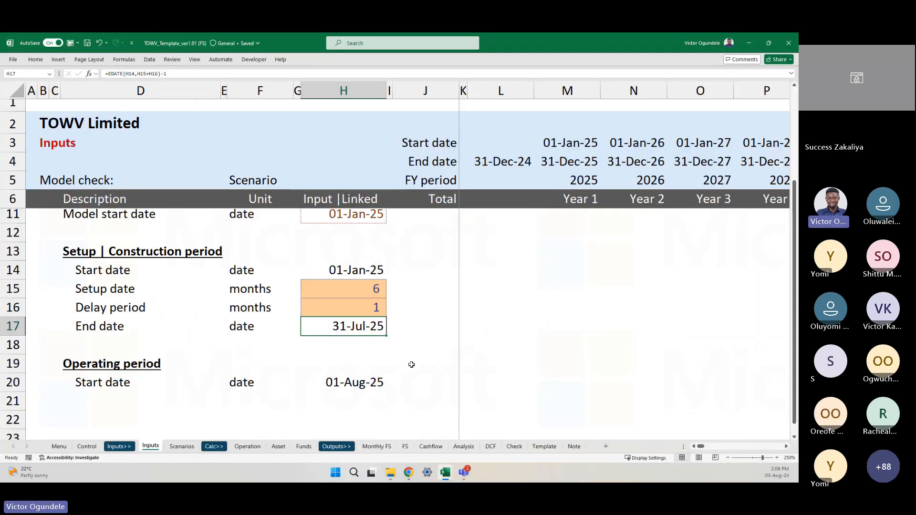
# Test the linked dates with a delay period of 3 months in H16 and set it back to 1
pyautogui.press('Up')
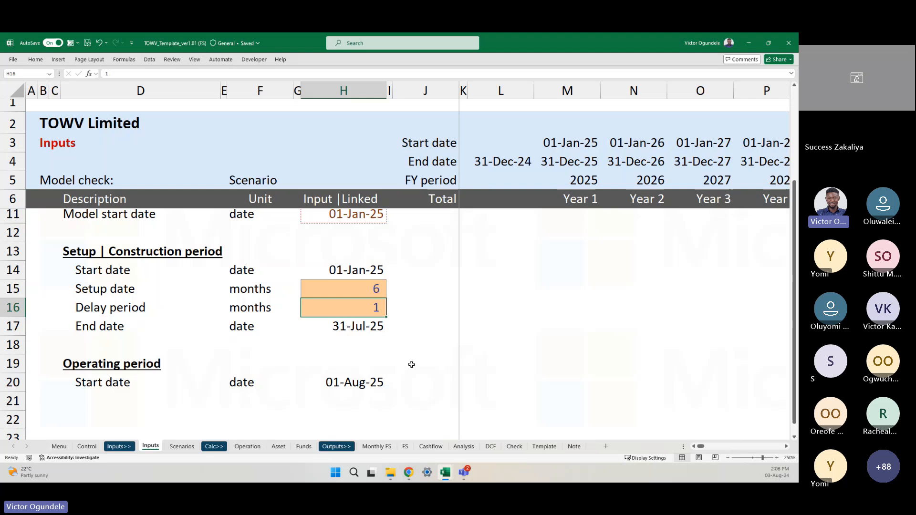
pyautogui.write('3')
pyautogui.press('Return')
pyautogui.press('Up')
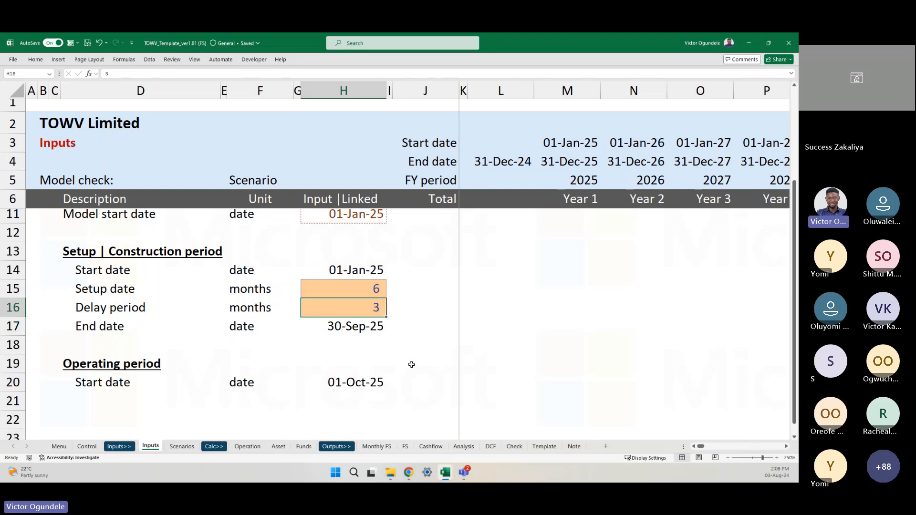
pyautogui.write('1')
pyautogui.press('Return')
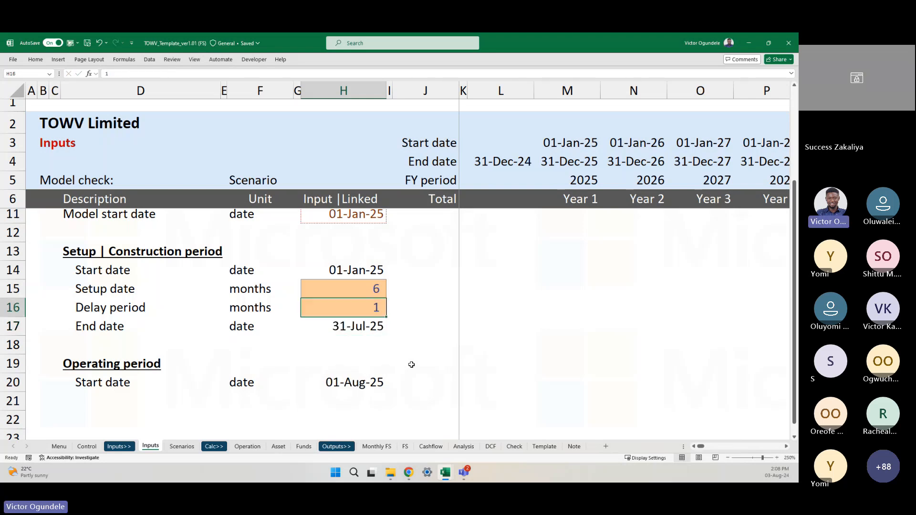
# Undo the delay period entry in H16 and enter 1 month again to compare the linked dates
pyautogui.hotkey('ctrl', 'z')
pyautogui.press('Up')
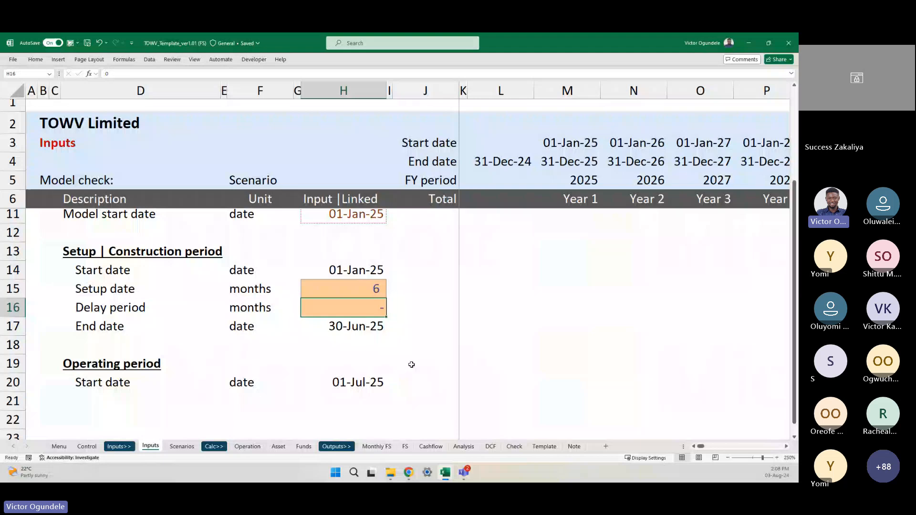
pyautogui.write('1')
pyautogui.press('Return')
pyautogui.press('Up')
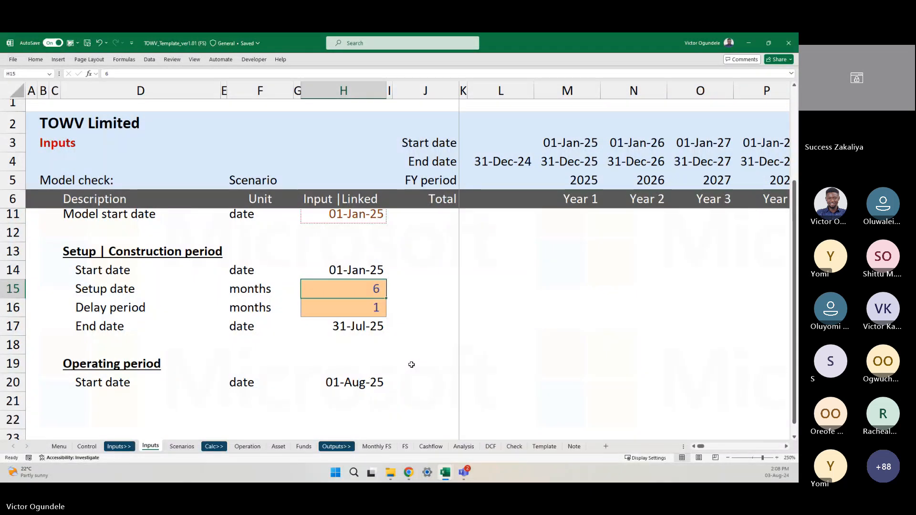
# Add an End row with the unit date in row 21, below the operating period's Start date
pyautogui.scroll(-2, 411, 365)
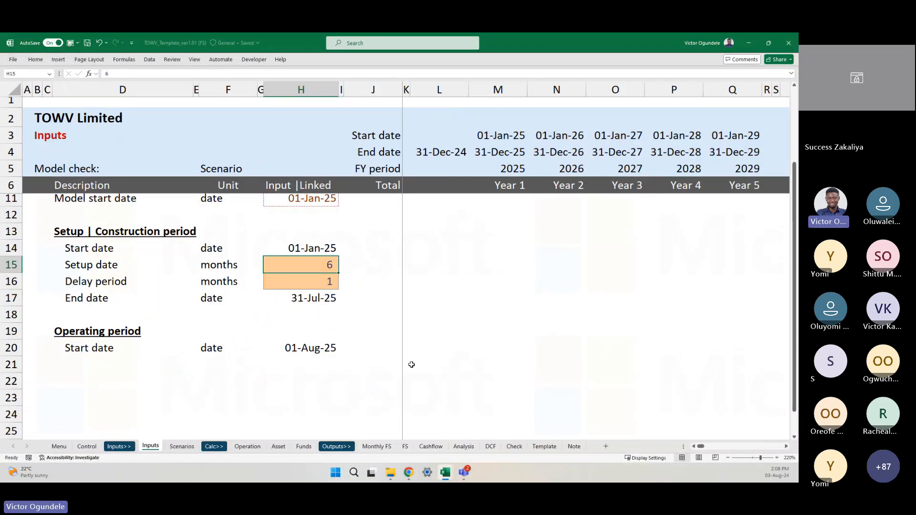
pyautogui.press('Down')
pyautogui.press('Down')
pyautogui.press('Down')
pyautogui.press('Down')
pyautogui.press('Down')
pyautogui.press('Down')
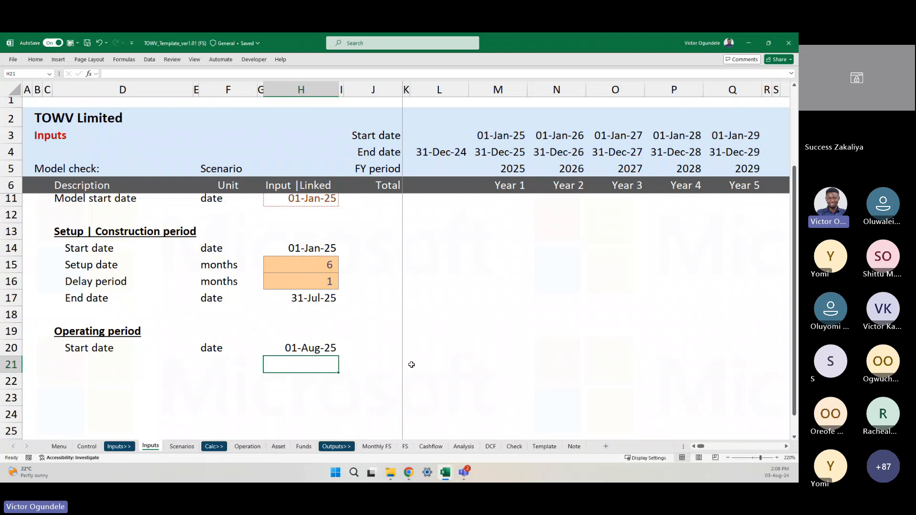
pyautogui.press('Left')
pyautogui.press('Left')
pyautogui.press('Left')
pyautogui.press('Left')
pyautogui.hotkey('ctrl', 'd')
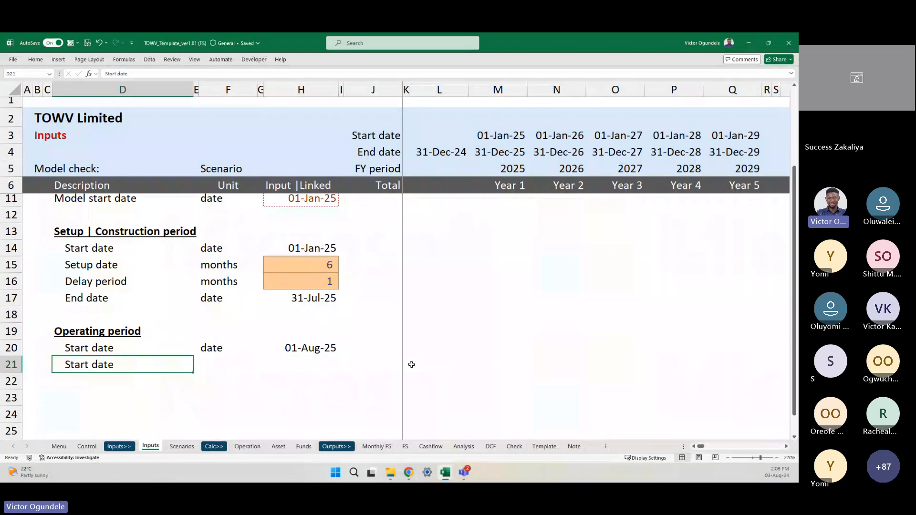
pyautogui.write('End')
pyautogui.press('Tab')
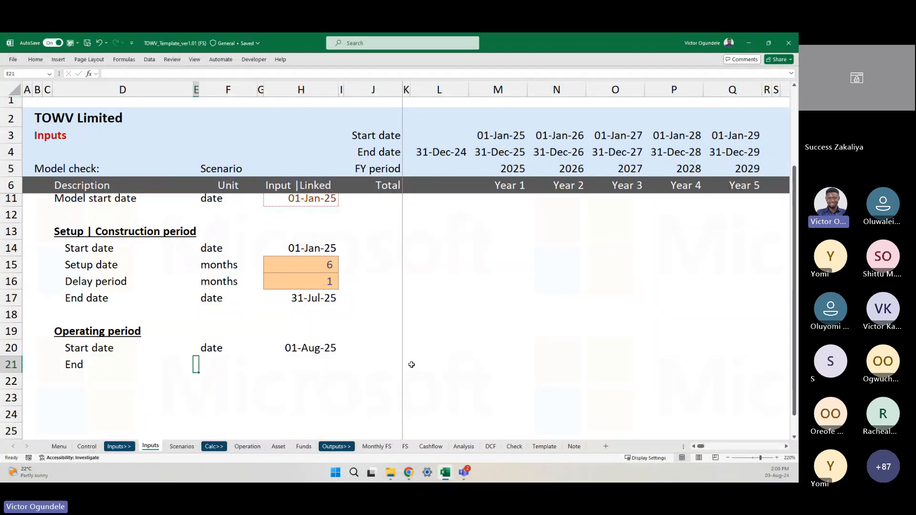
pyautogui.press('Tab')
pyautogui.write('date')
pyautogui.press('Tab')
pyautogui.press('Tab')
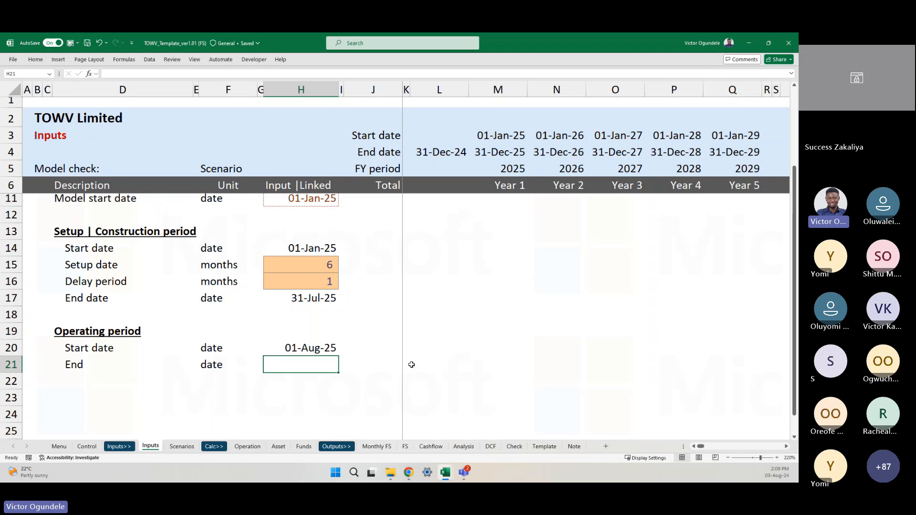
# Link the operating period's End in H21 to the Model forecast end date on the Control sheet with =Control!H19
pyautogui.write('=')
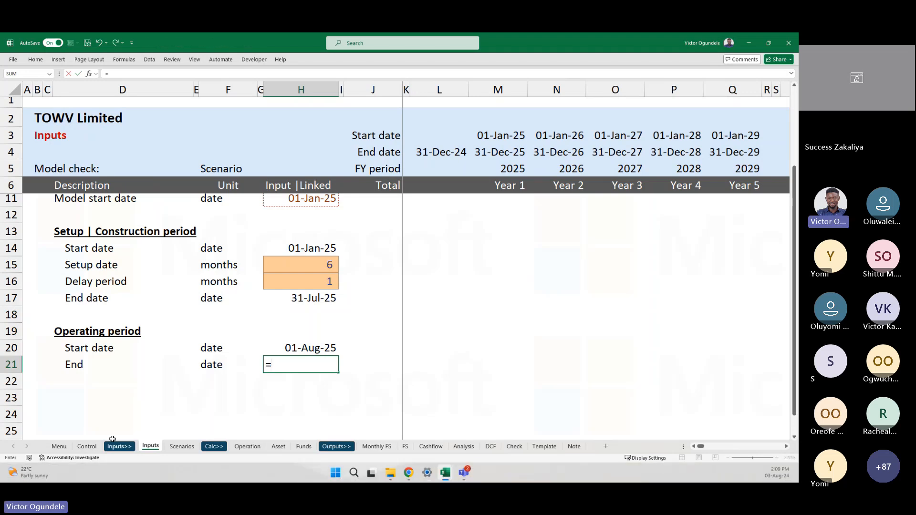
pyautogui.click(86, 447)
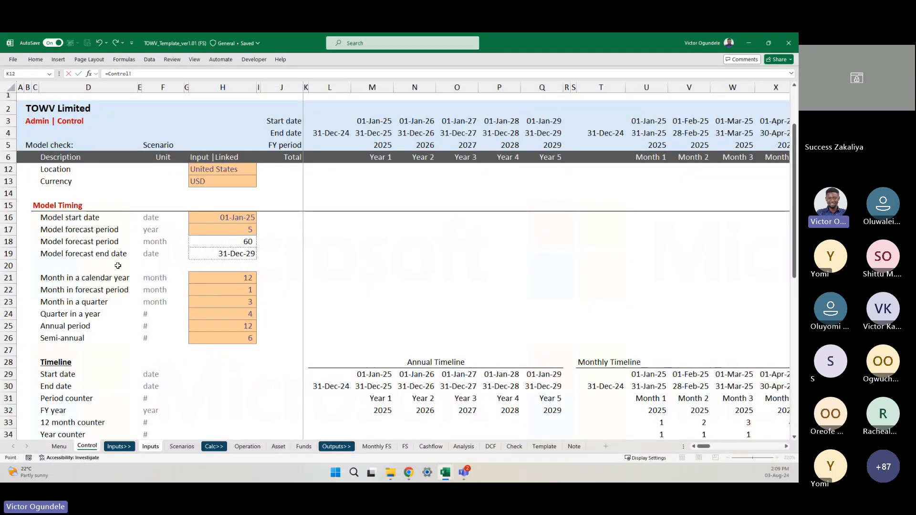
pyautogui.click(230, 252)
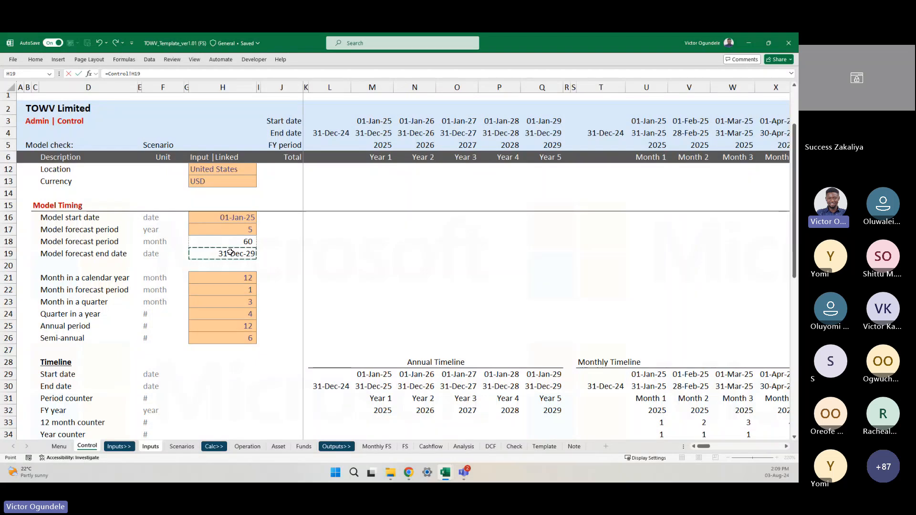
pyautogui.press('Return')
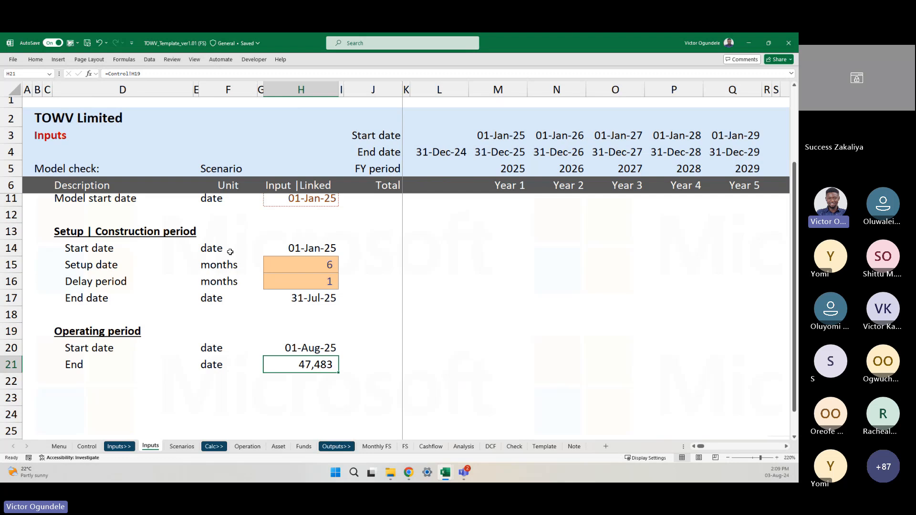
pyautogui.write('=')
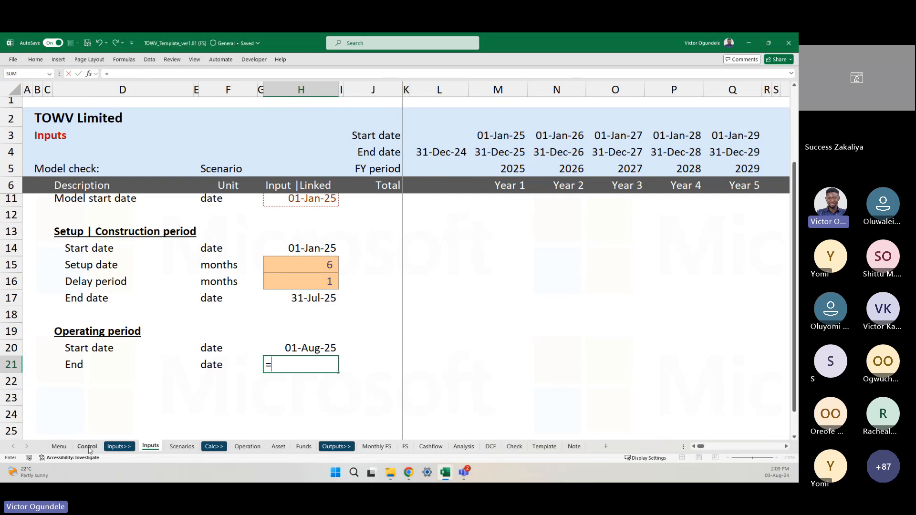
pyautogui.click(84, 450)
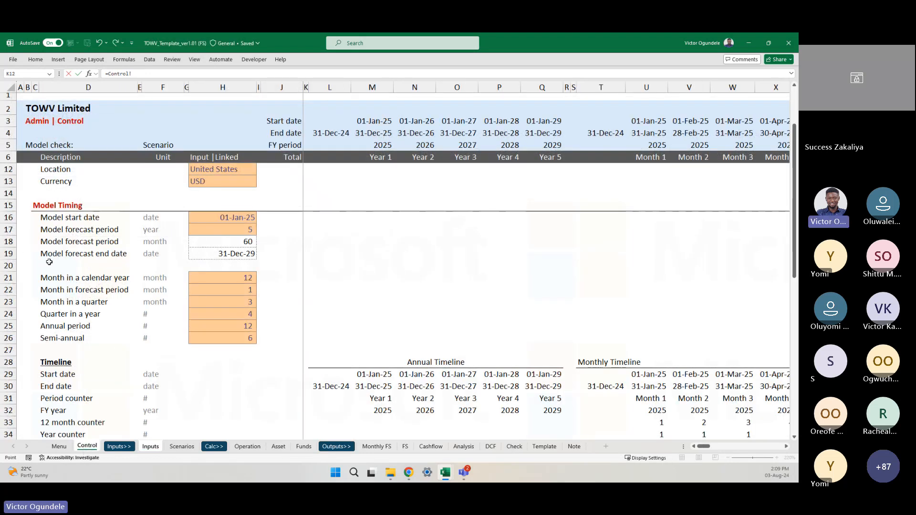
pyautogui.click(211, 253)
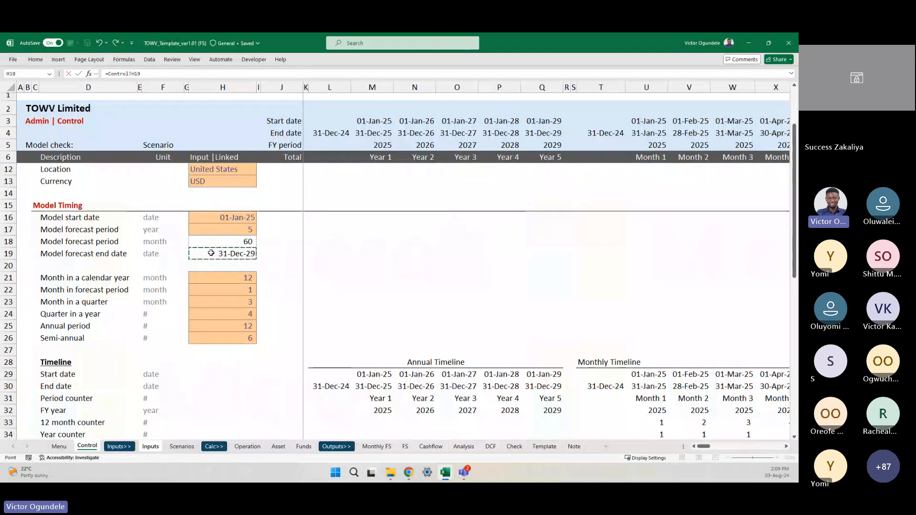
pyautogui.press('Return')
# Apply the Linked Cell style to the operating period's End value in H21 and display it as a date
pyautogui.click(70, 43)
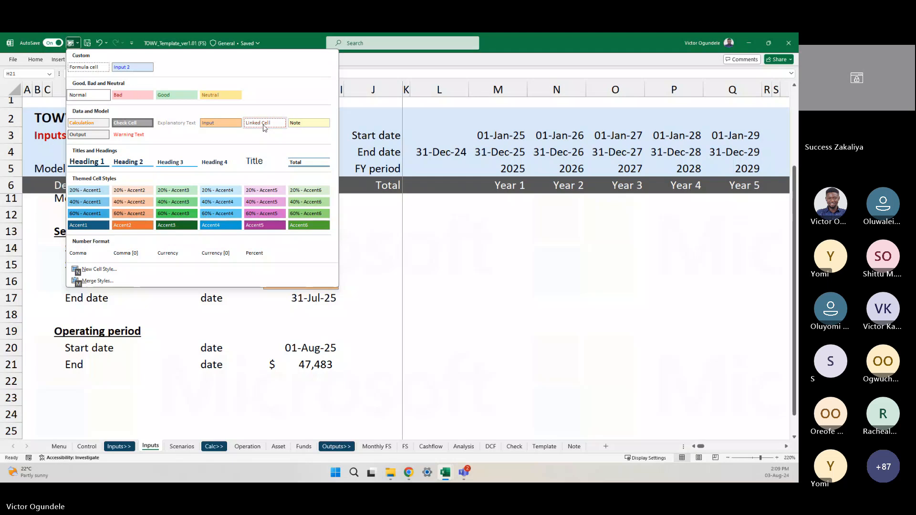
pyautogui.click(263, 127)
pyautogui.click(406, 366)
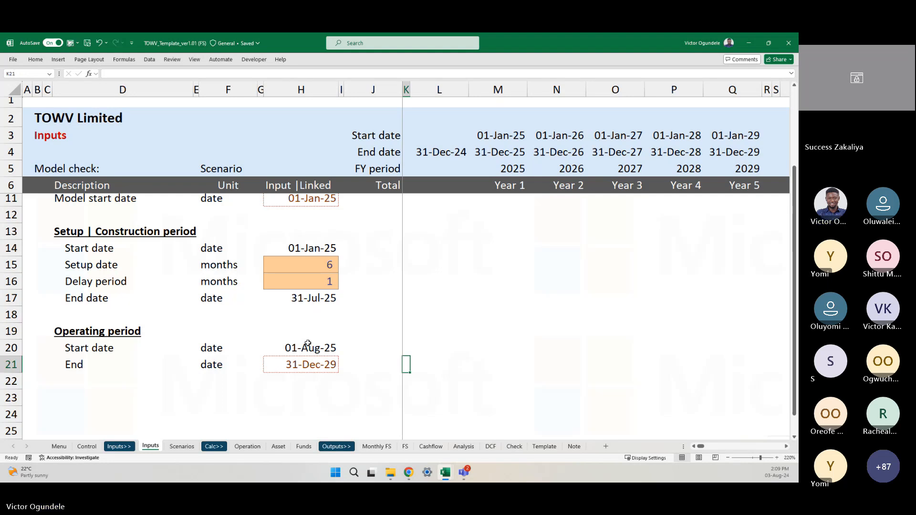
# Re-enter the operating period's Start date formula in H20 as =H17+1, based on the setup End date
pyautogui.click(312, 344)
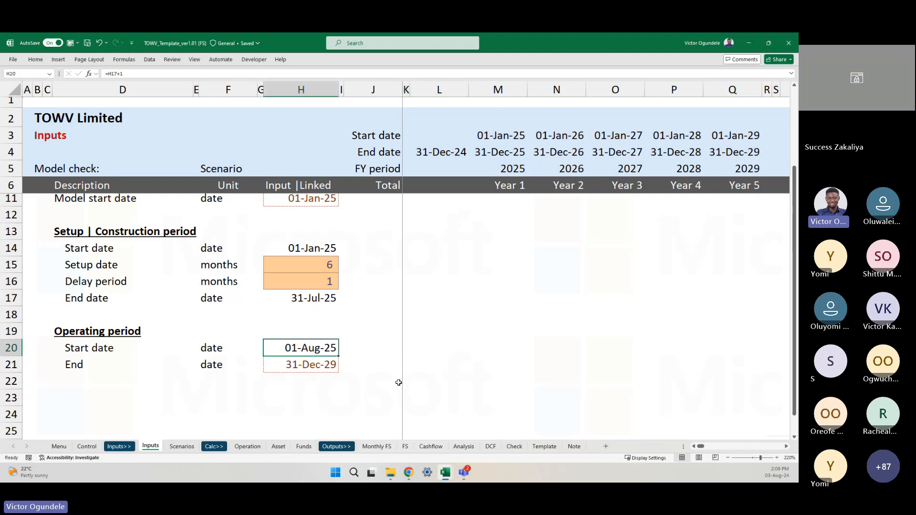
pyautogui.scroll(2, 399, 382)
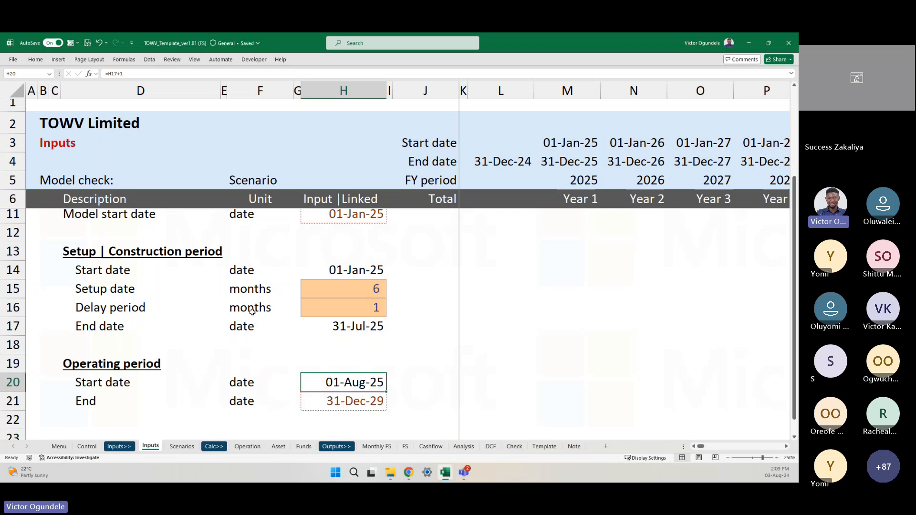
pyautogui.click(346, 326)
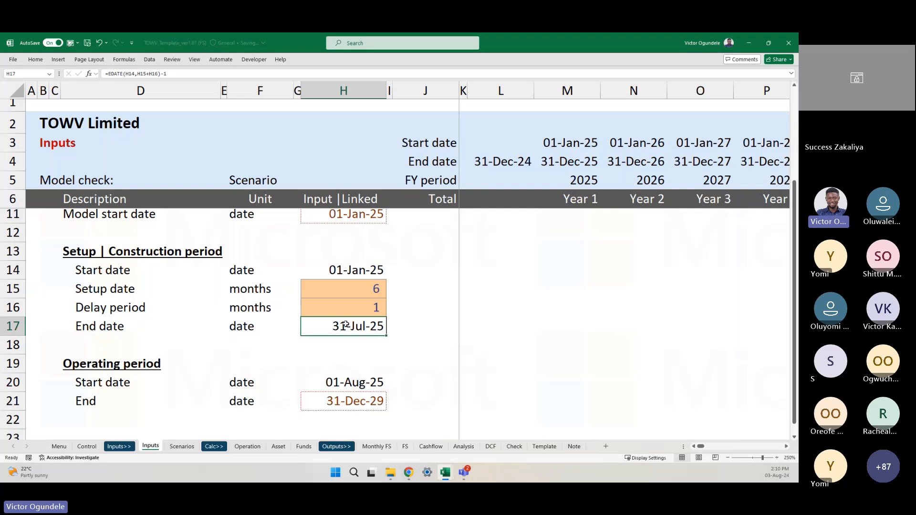
pyautogui.click(360, 381)
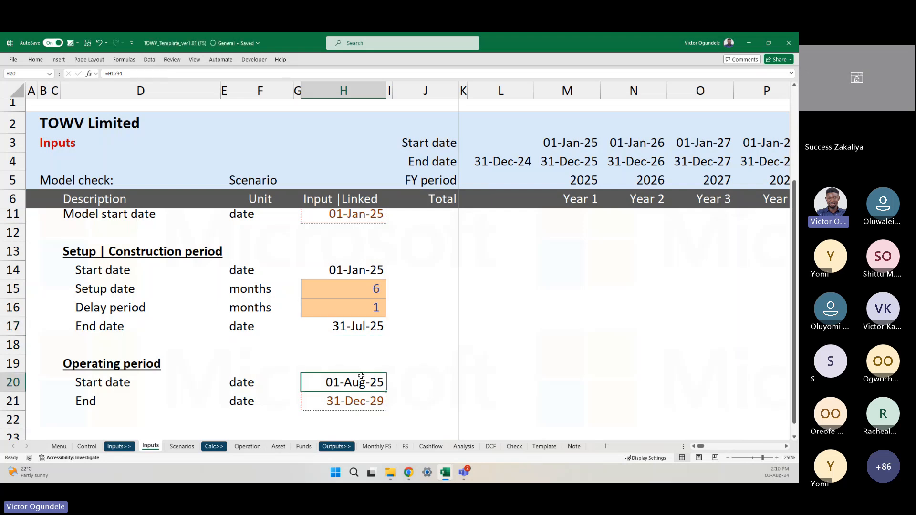
pyautogui.write('=')
pyautogui.click(375, 325)
pyautogui.write('+1')
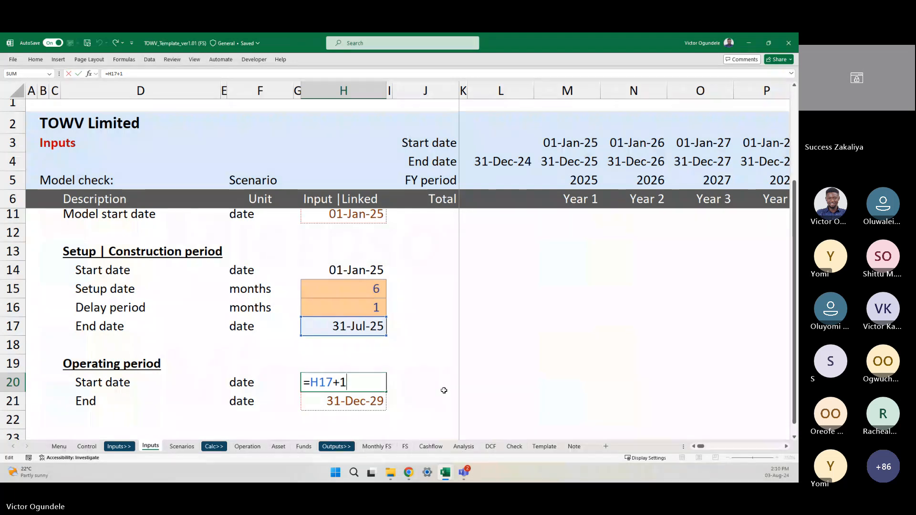
pyautogui.press('Return')
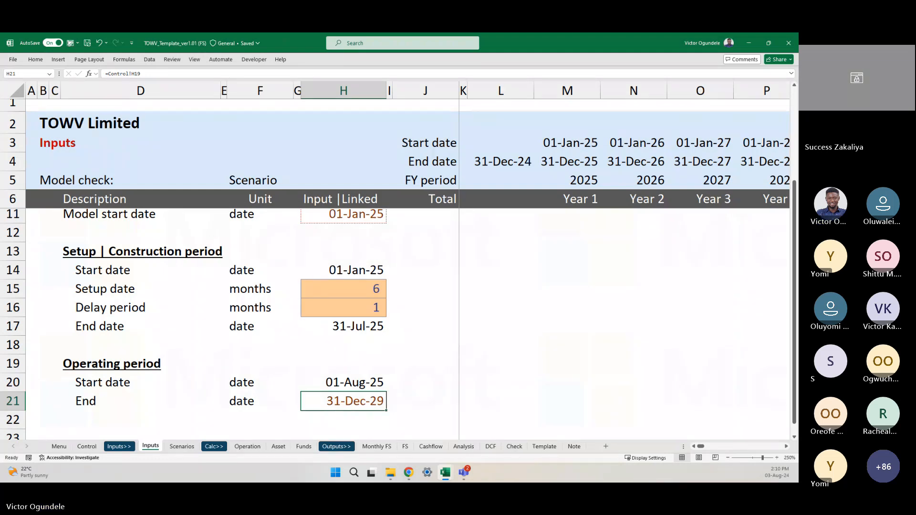
pyautogui.hotkey('alt', 'Tab')
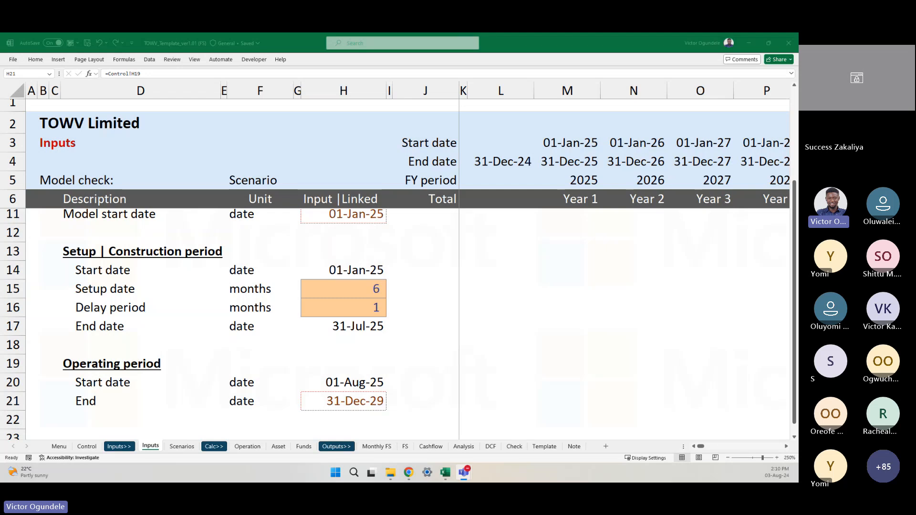
pyautogui.hotkey('alt', 'Tab')
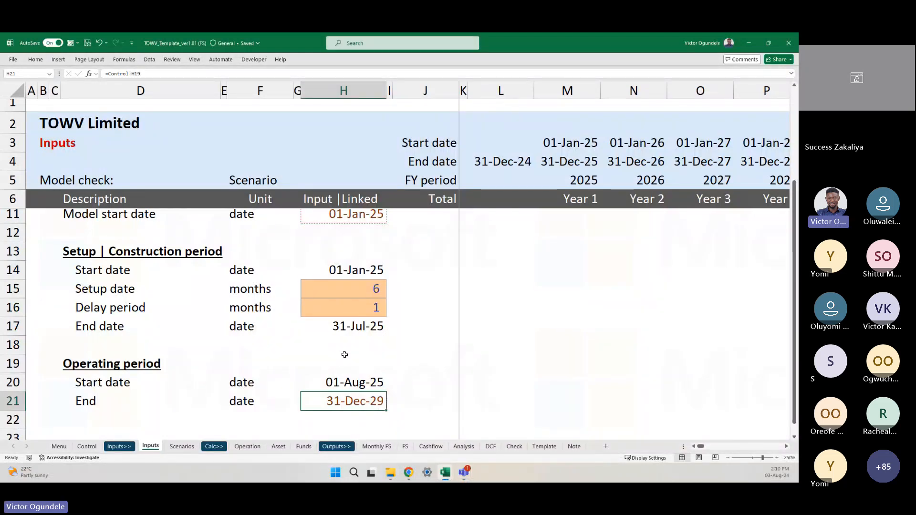
pyautogui.click(344, 356)
pyautogui.press('Up')
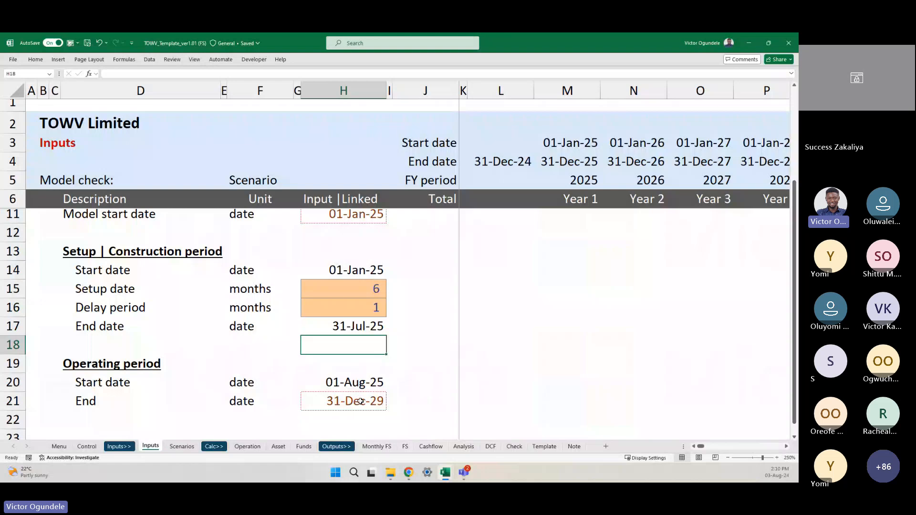
# Examine the operating period's Start date formula in H20 and its reference to the setup End date, leaving it unedited
pyautogui.scroll(-1, 356, 379)
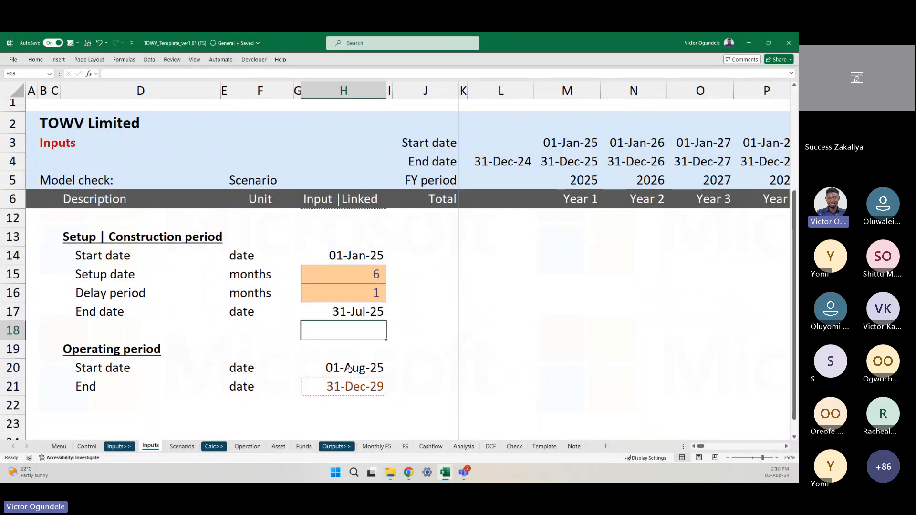
pyautogui.click(355, 369)
pyautogui.press('F2')
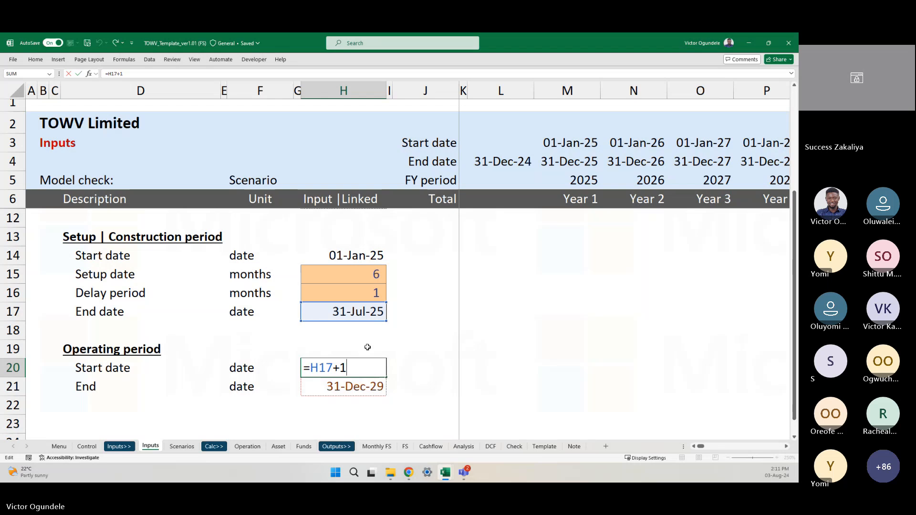
pyautogui.hotkey('ctrl', 'Return')
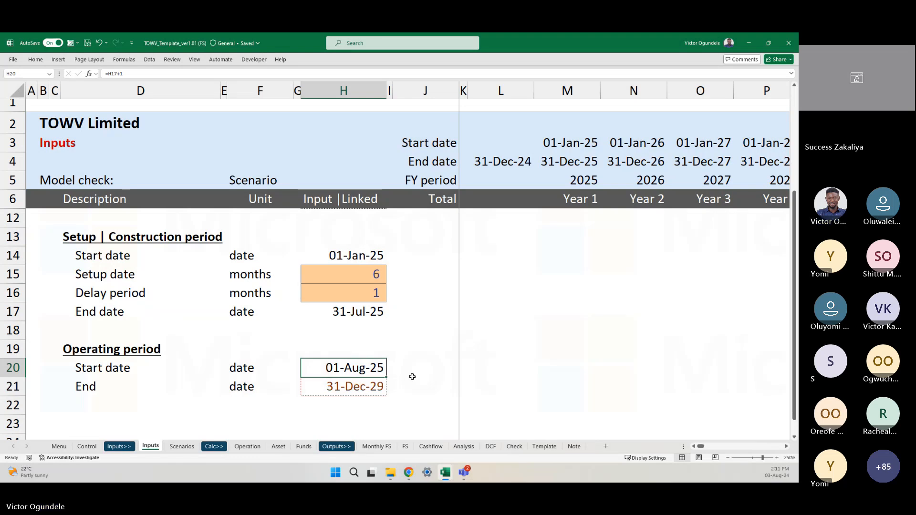
pyautogui.click(333, 388)
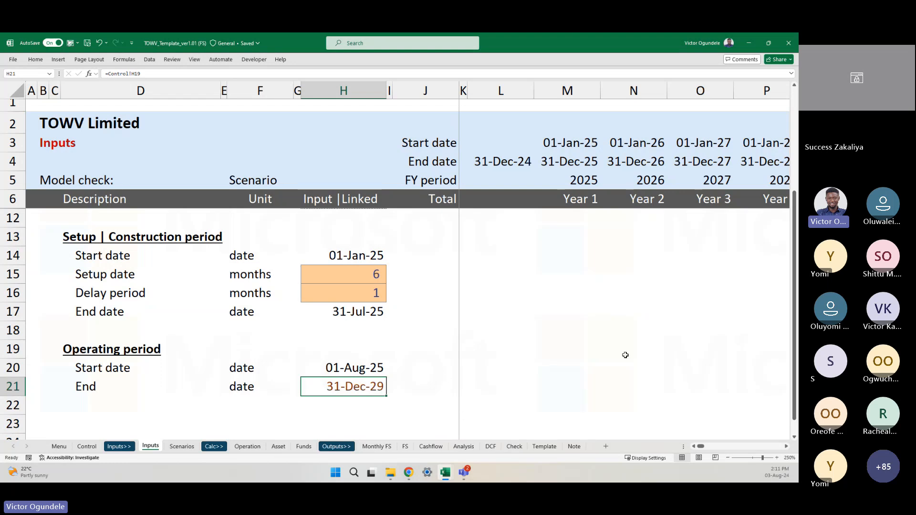
pyautogui.hotkey('ctrl', 'c')
pyautogui.click(491, 326)
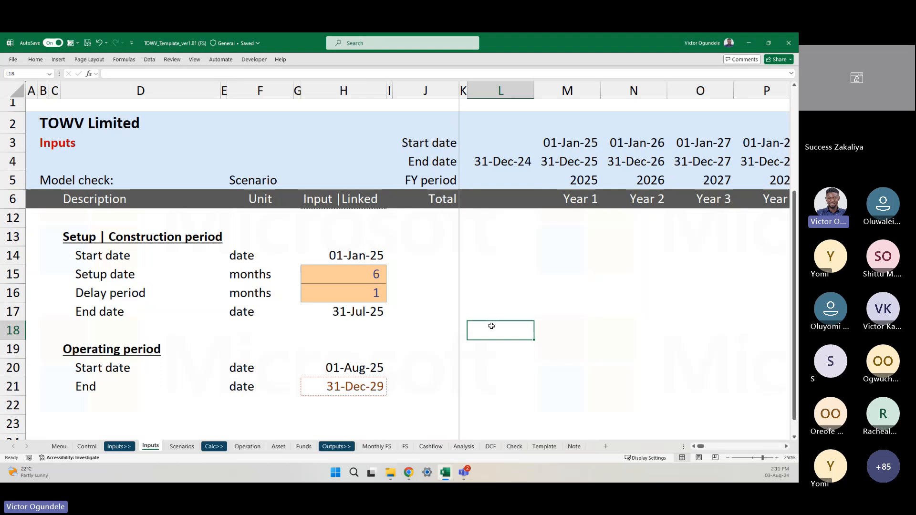
pyautogui.click(416, 328)
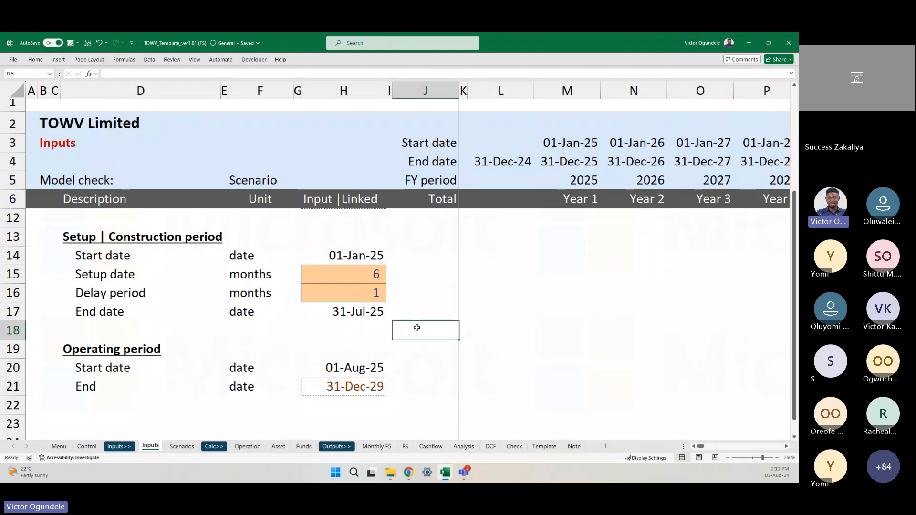
# Switch the operating period's End value in H21 to a two-decimal number format, and restore its date format
pyautogui.click(344, 383)
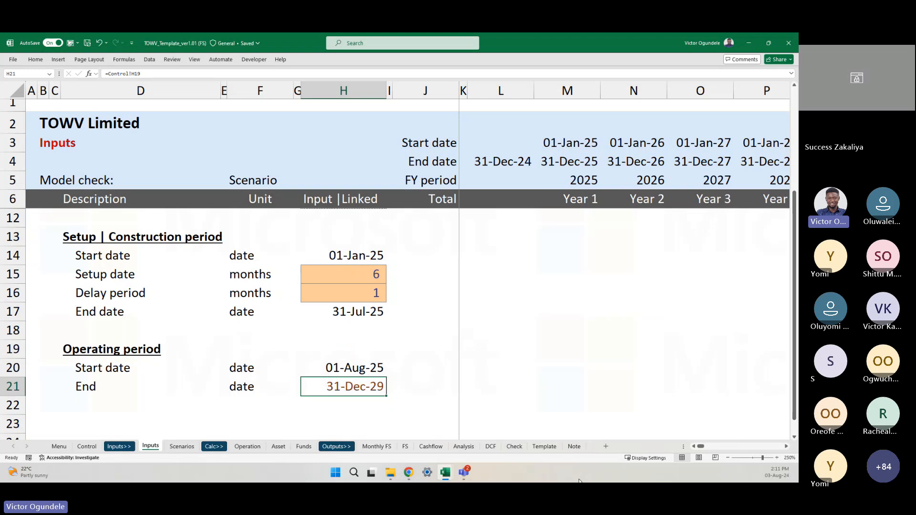
pyautogui.hotkey('ctrl', 'shift', '1')
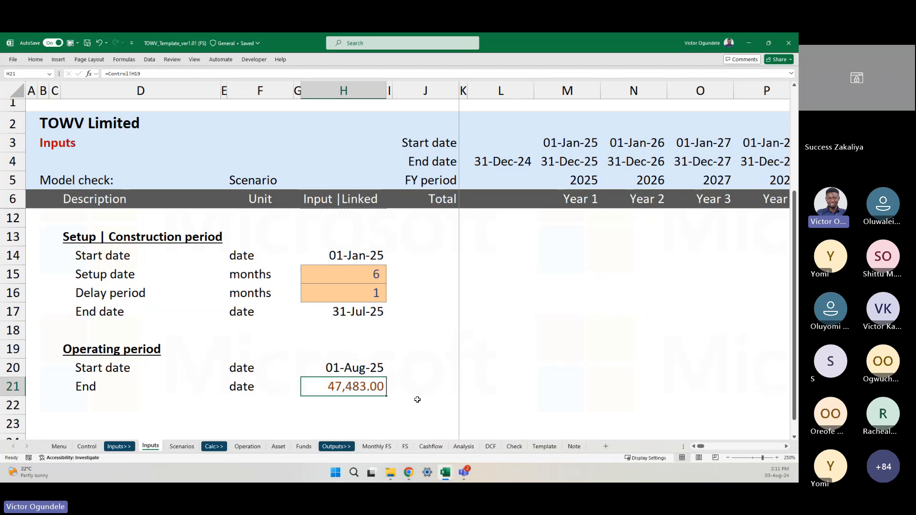
pyautogui.hotkey('ctrl', 'shift', '3')
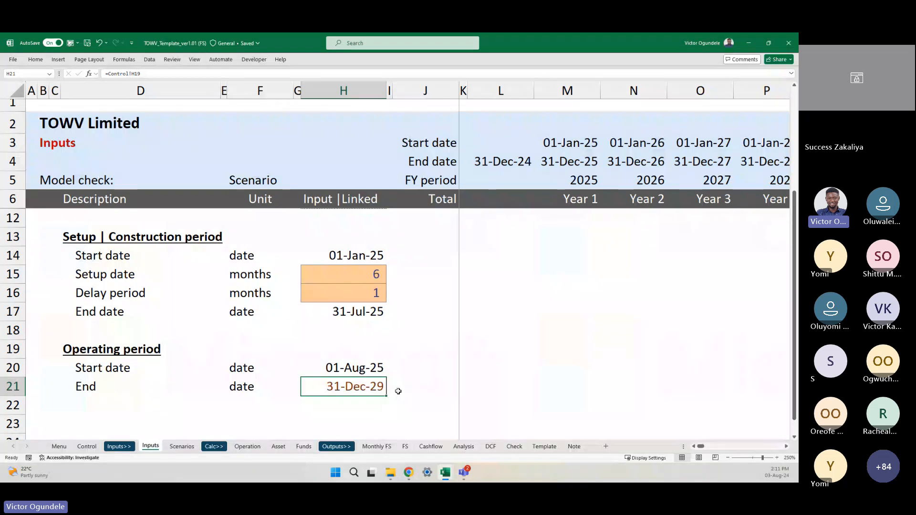
# Examine the custom number format of the operating period's End value in H21 without changing it
pyautogui.click(35, 59)
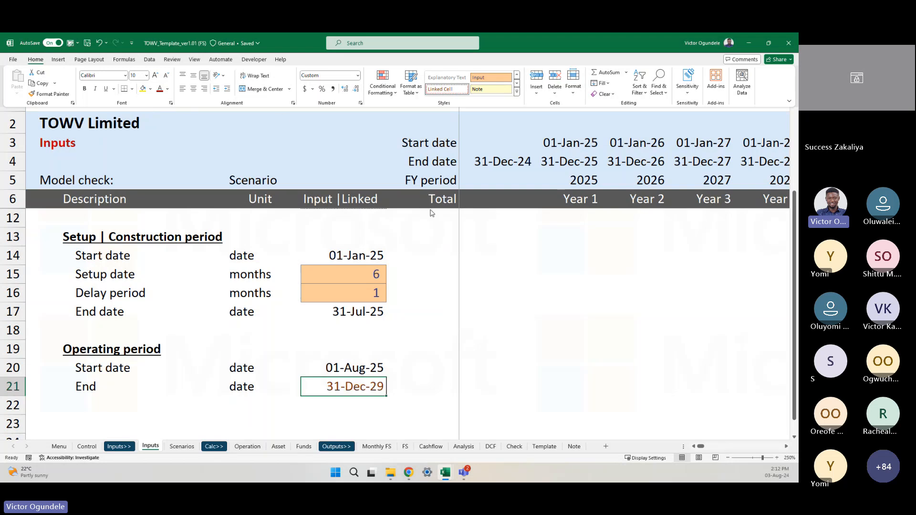
pyautogui.hotkey('ctrl', '1')
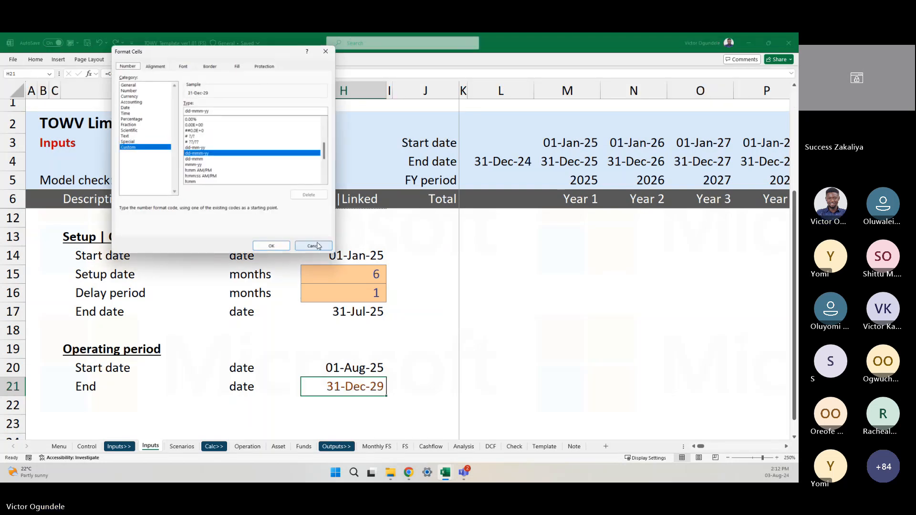
pyautogui.click(313, 246)
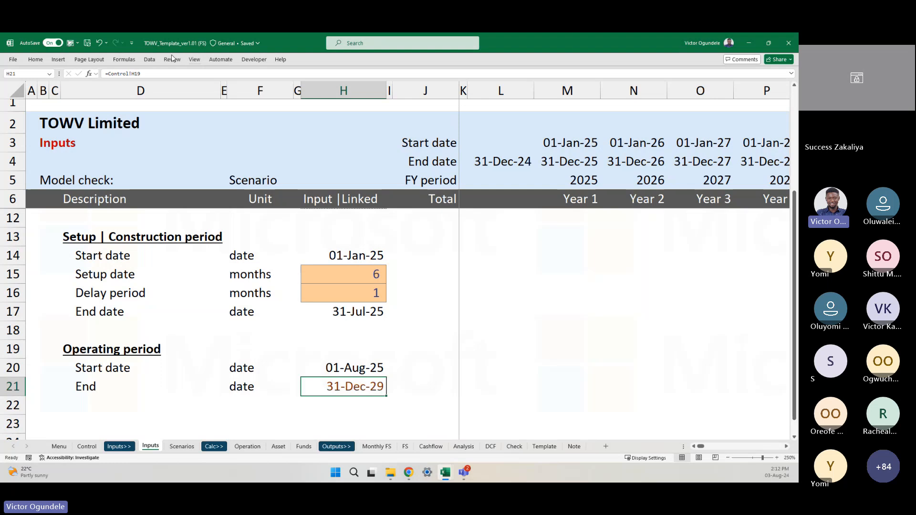
# Apply the Linked Cell style to the operating period's End value in H21
pyautogui.click(36, 60)
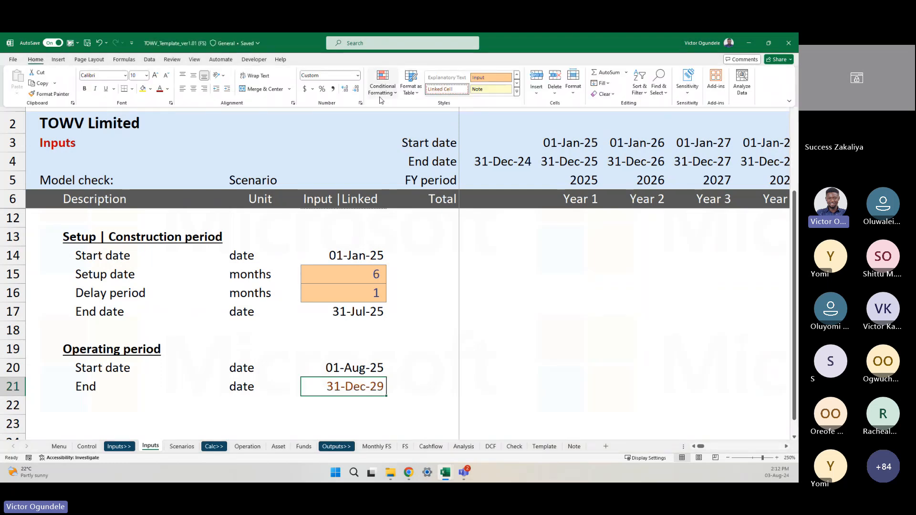
pyautogui.click(516, 96)
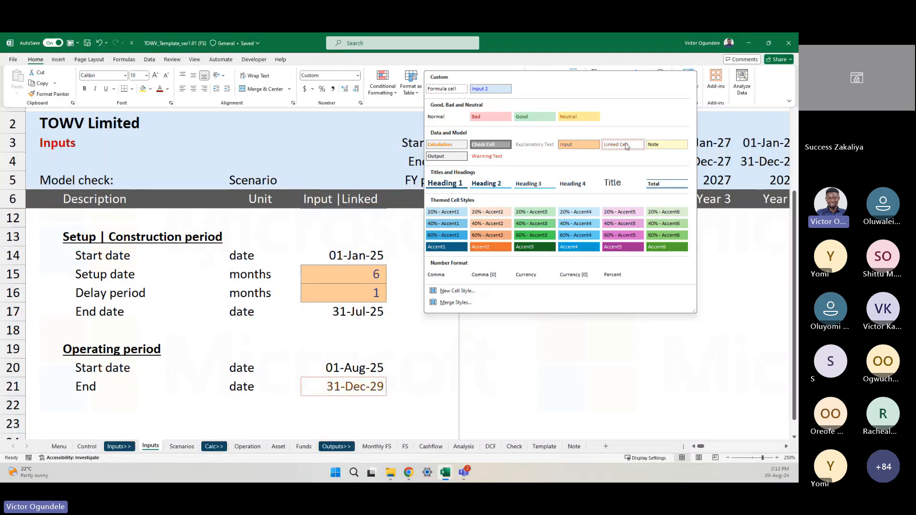
pyautogui.click(622, 144)
pyautogui.hotkey('ctrl', 'c')
pyautogui.click(311, 337)
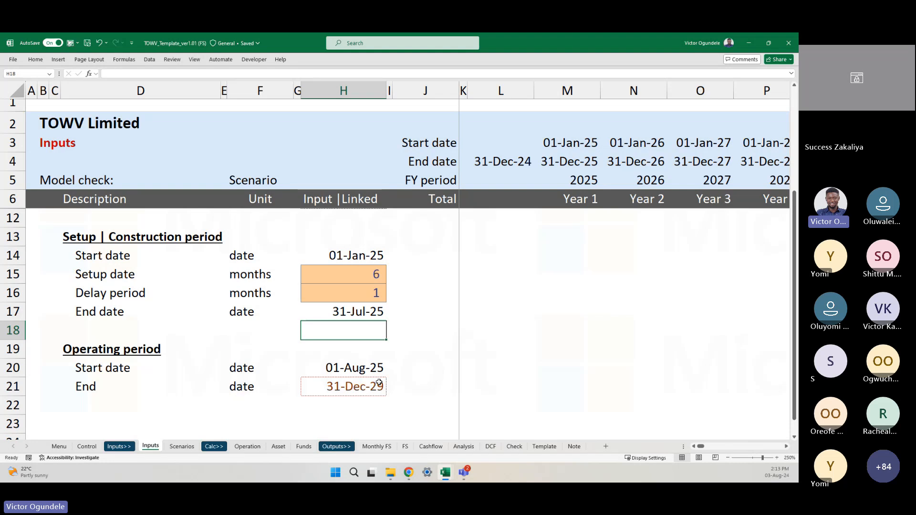
pyautogui.scroll(-2, 379, 382)
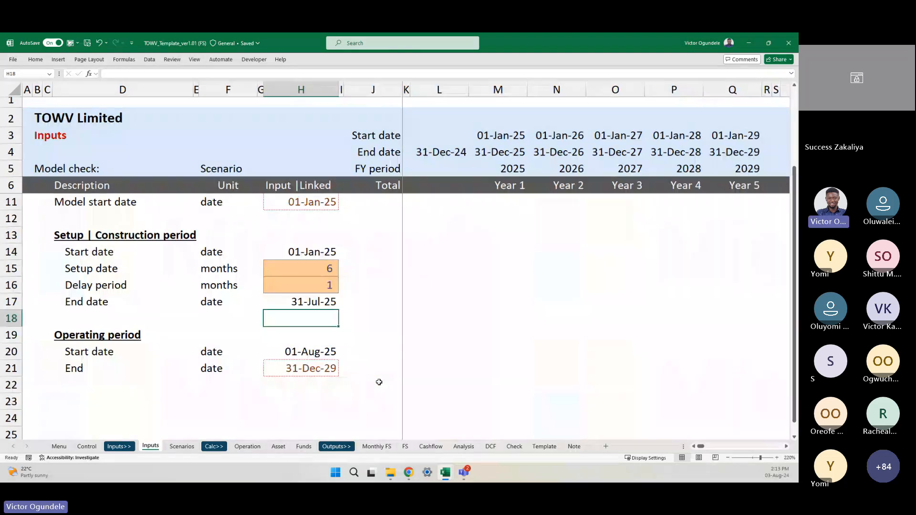
pyautogui.scroll(-1, 379, 382)
pyautogui.scroll(-1, 379, 382)
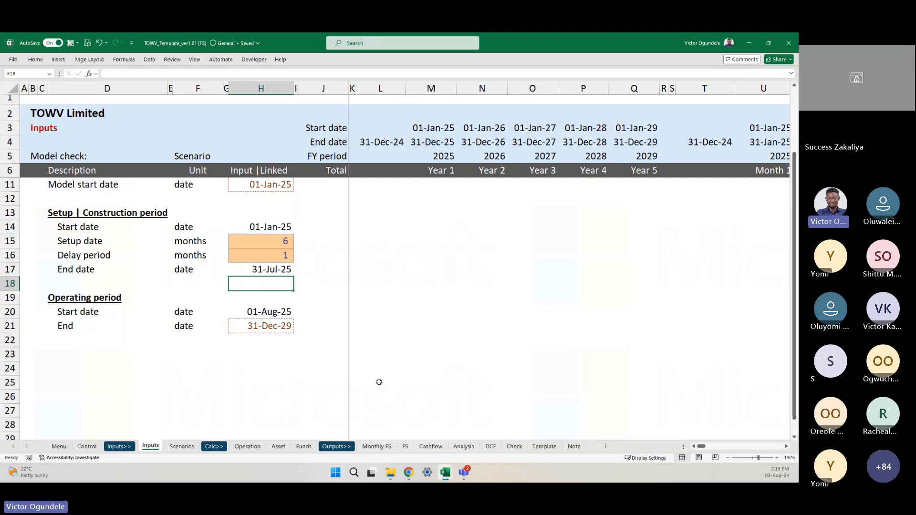
pyautogui.click(334, 285)
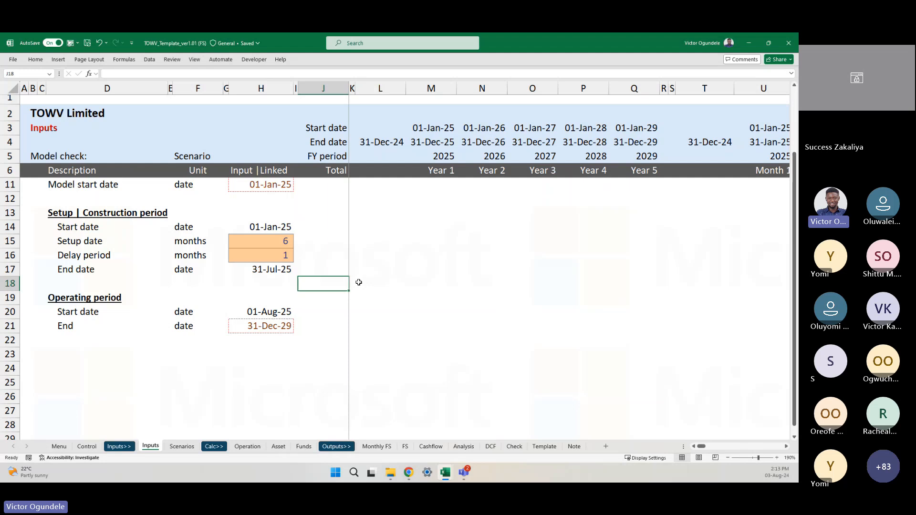
pyautogui.click(393, 288)
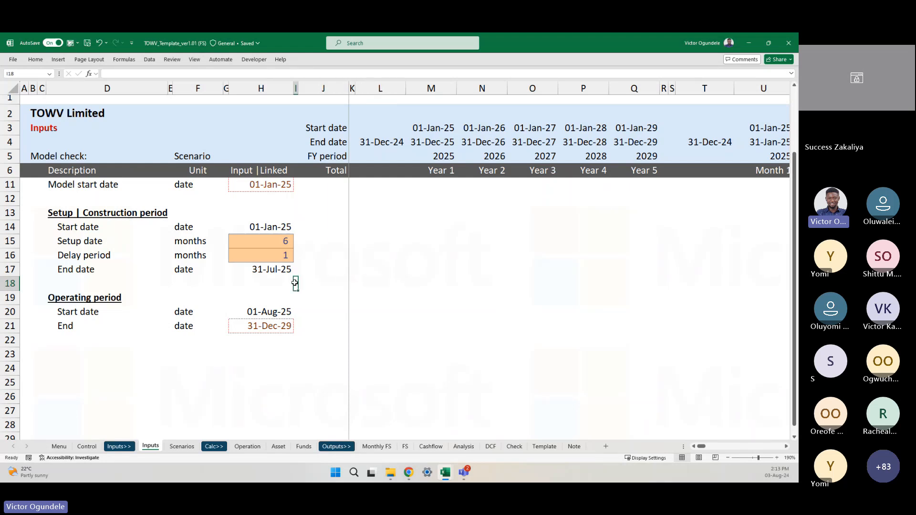
pyautogui.click(280, 289)
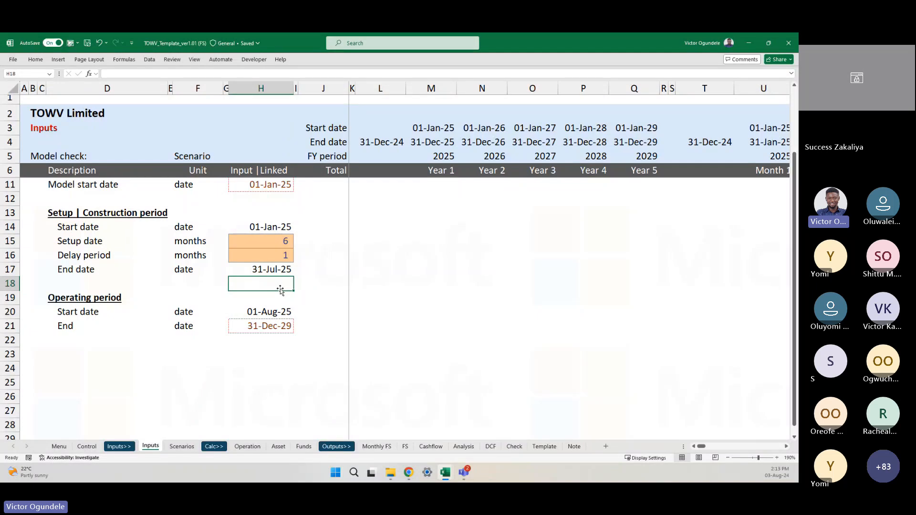
pyautogui.press('Down')
pyautogui.press('Down')
pyautogui.press('Up')
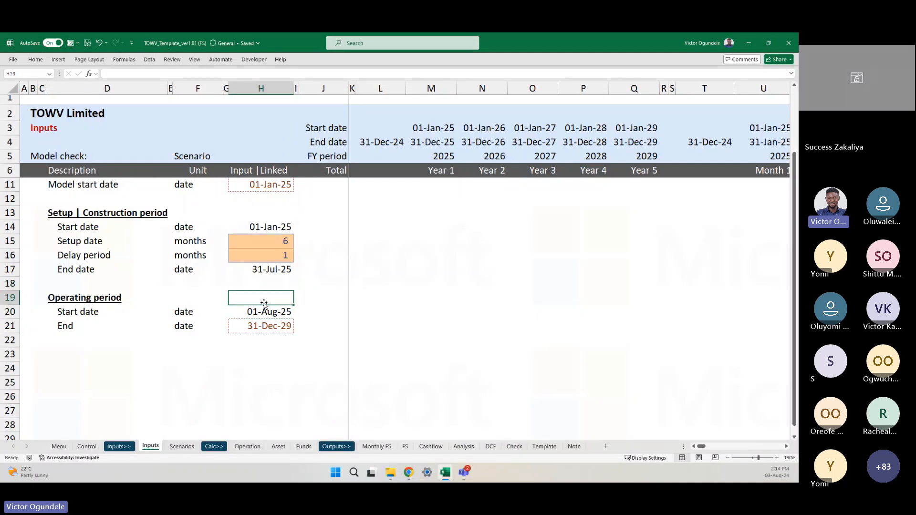
pyautogui.press('Up')
pyautogui.press('Down')
pyautogui.press('Down')
pyautogui.press('Down')
pyautogui.scroll(-3, 263, 303)
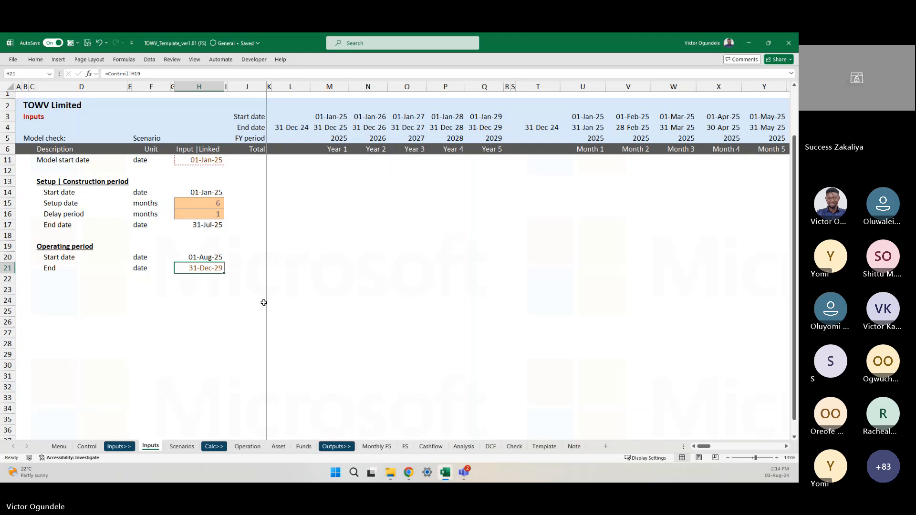
pyautogui.scroll(1, 274, 263)
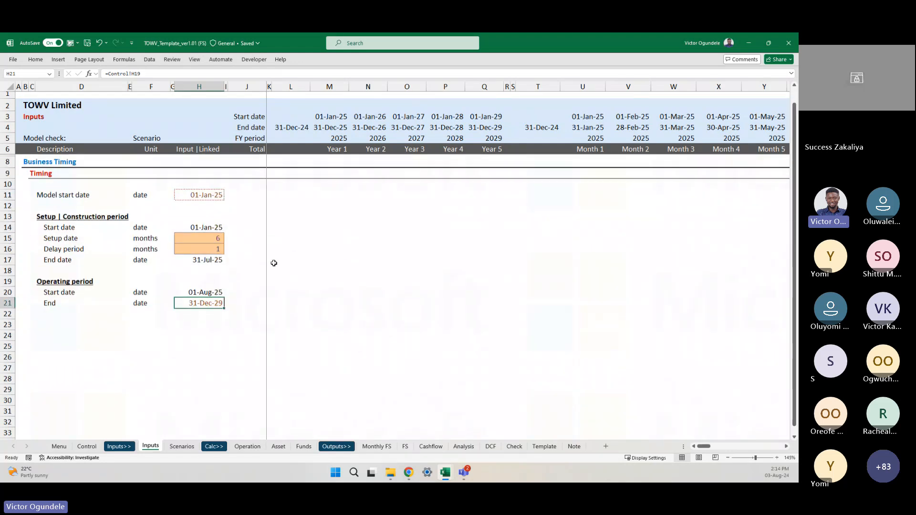
# Try adding a bold, underlined "Timing" heading in D23 below the operating period on the Inputs sheet
pyautogui.click(55, 326)
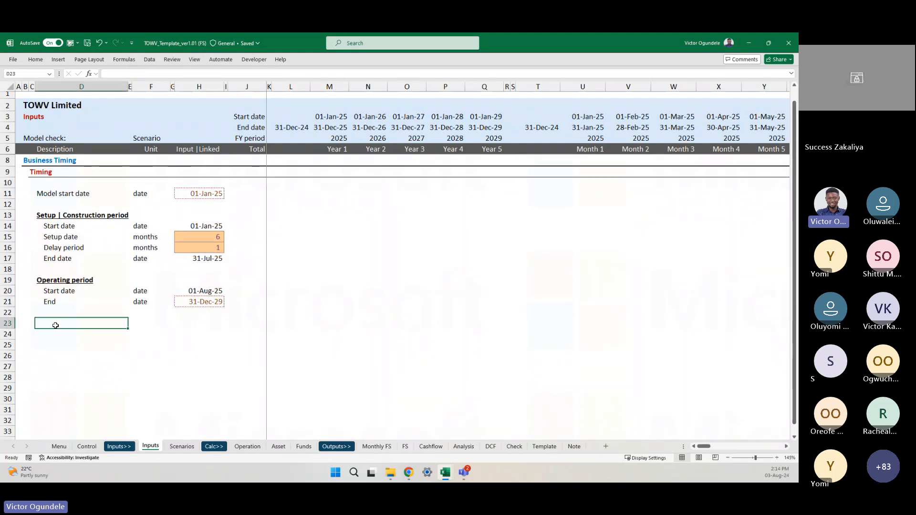
pyautogui.scroll(2, 55, 325)
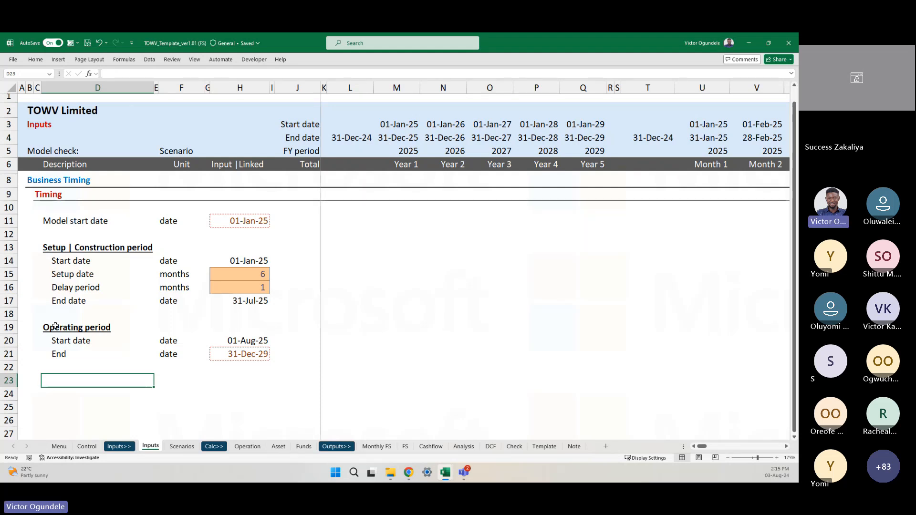
pyautogui.scroll(-1, 180, 371)
pyautogui.write('Timing')
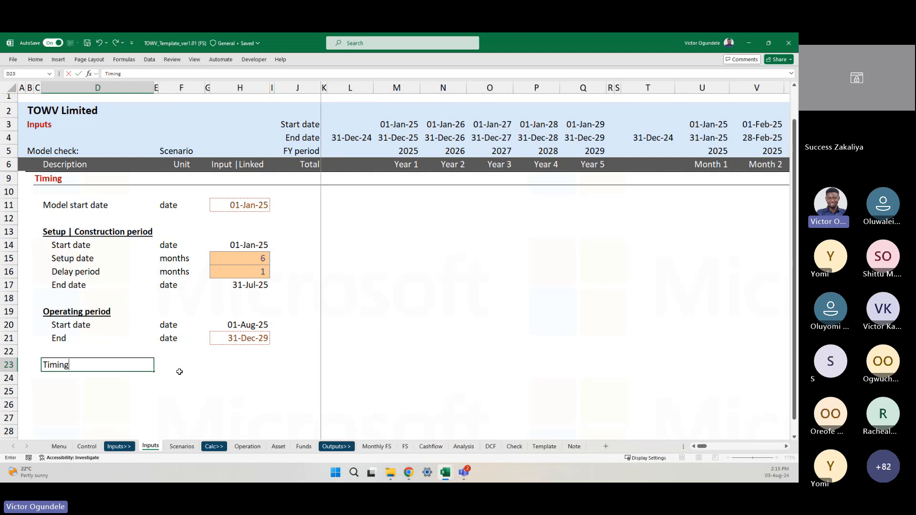
pyautogui.hotkey('ctrl', 'b')
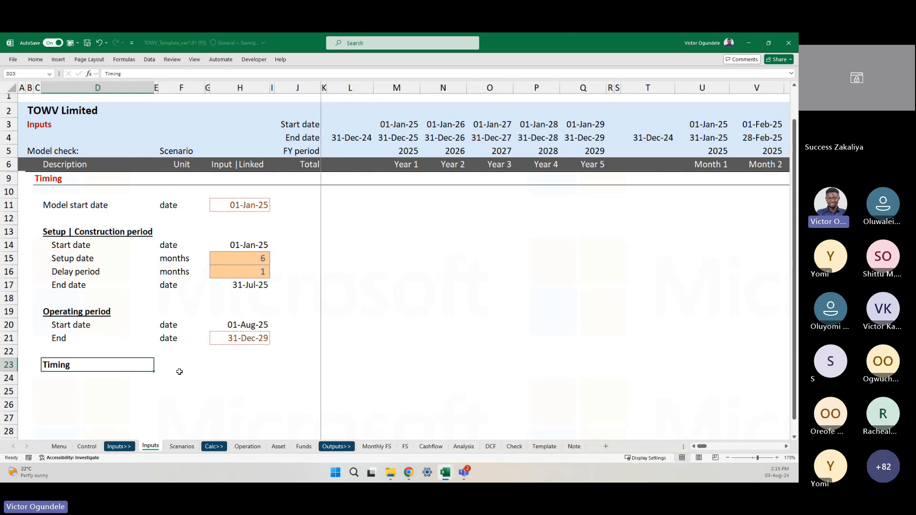
pyautogui.hotkey('ctrl', 'u')
pyautogui.press('Return')
pyautogui.press('Return')
pyautogui.press('Up')
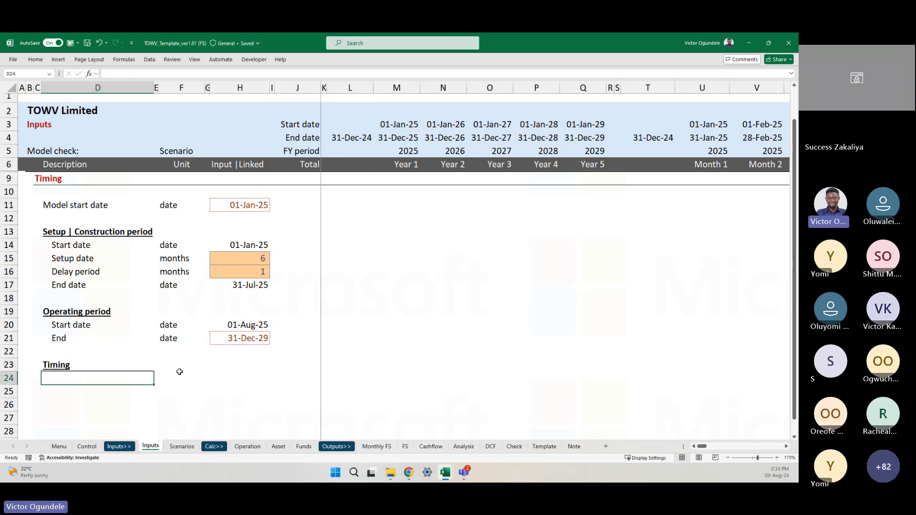
pyautogui.scroll(-3, 67, 310)
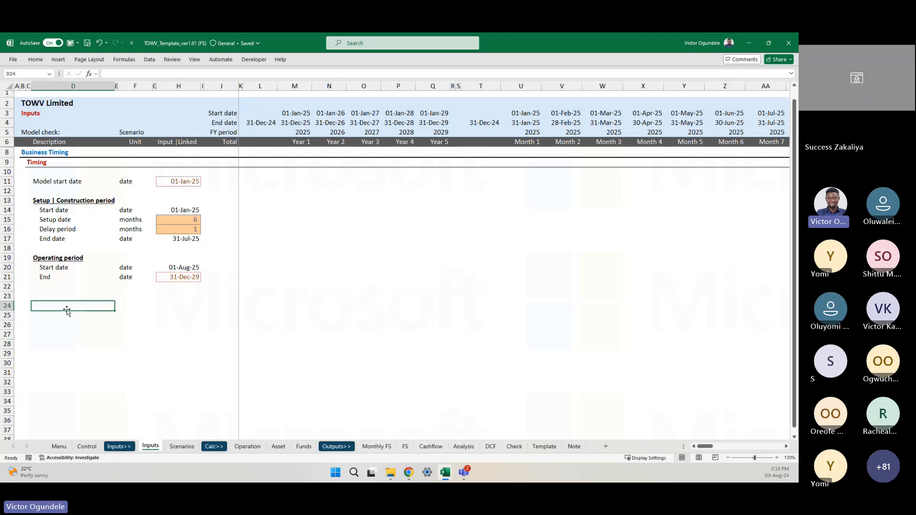
# Review the Model Timing, Timeline and Timing Flags sections on the Control sheet, and return to the Inputs sheet
pyautogui.click(87, 446)
pyautogui.scroll(-4, 184, 339)
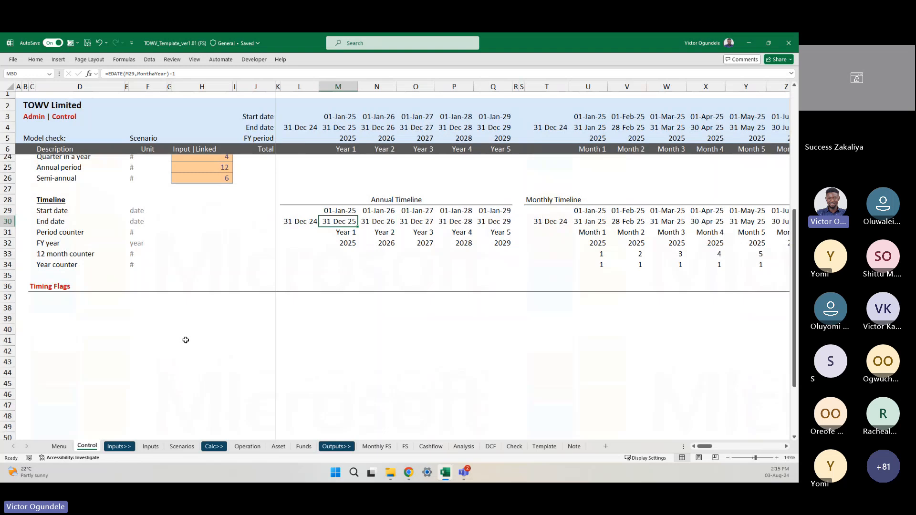
pyautogui.scroll(3, 200, 377)
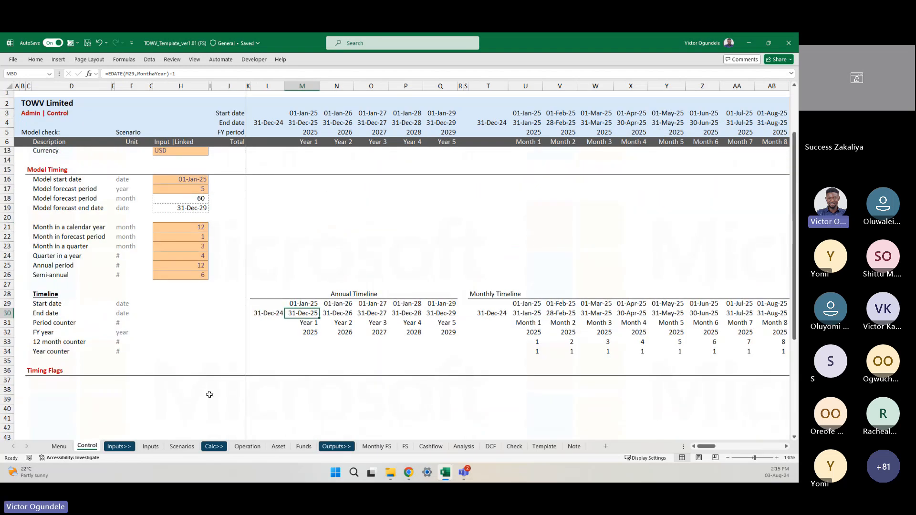
pyautogui.hotkey('ctrl', 'pagedown')
pyautogui.hotkey('ctrl', 'pagedown')
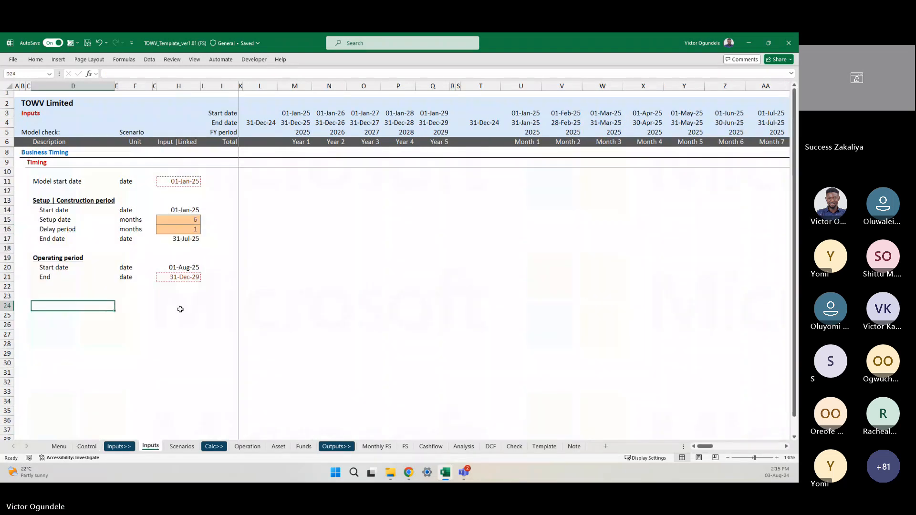
pyautogui.click(180, 308)
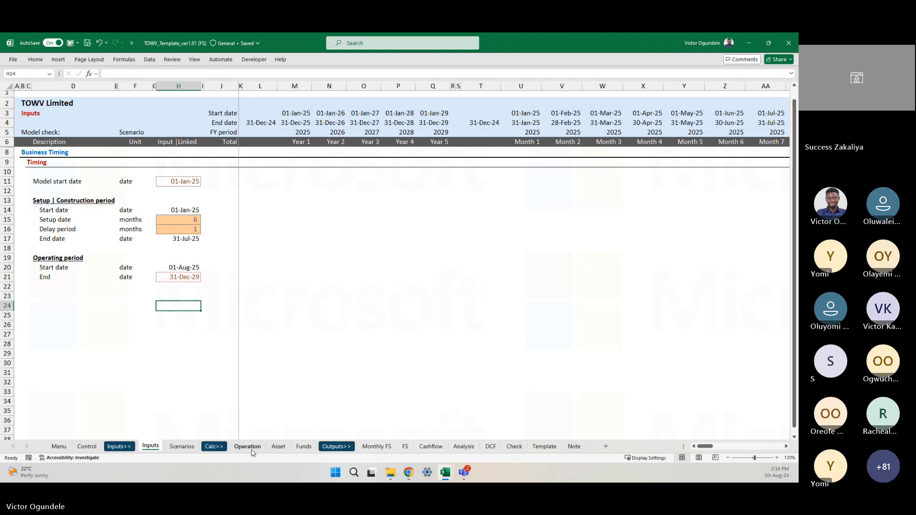
pyautogui.click(171, 352)
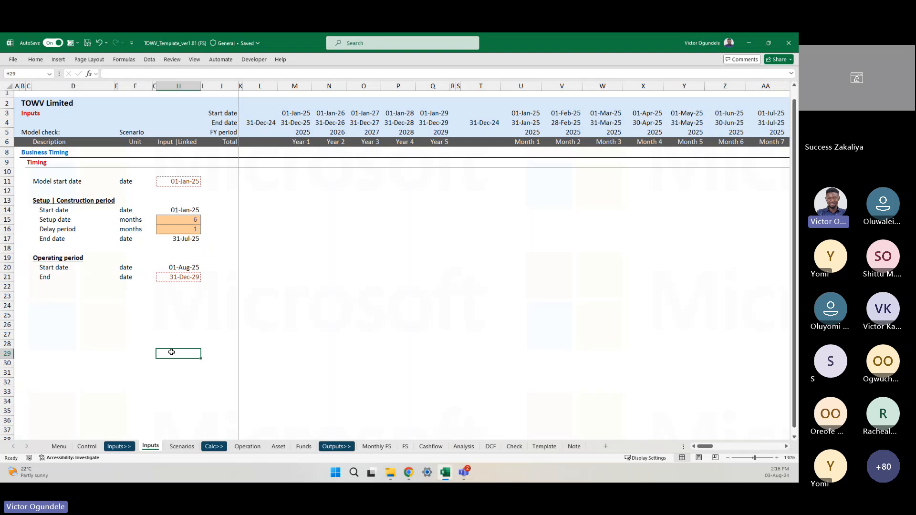
# Go to the Timing Flags section of the Control sheet, select D38, and review the timeline rows above it
pyautogui.click(93, 449)
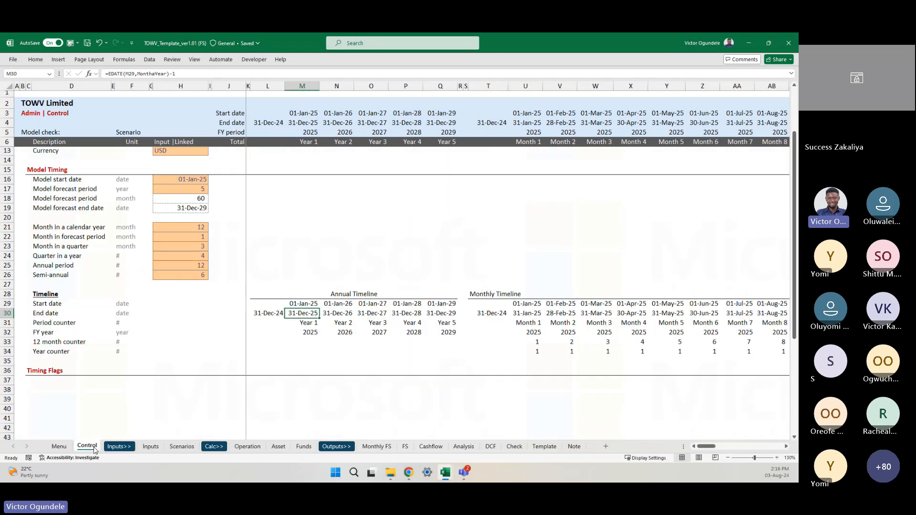
pyautogui.scroll(-4, 152, 408)
pyautogui.scroll(-1, 151, 408)
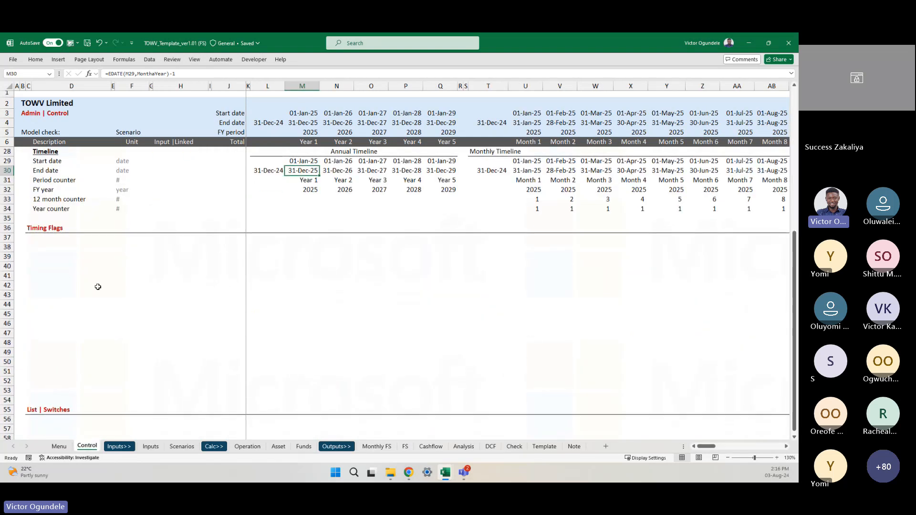
pyautogui.scroll(-1, 102, 295)
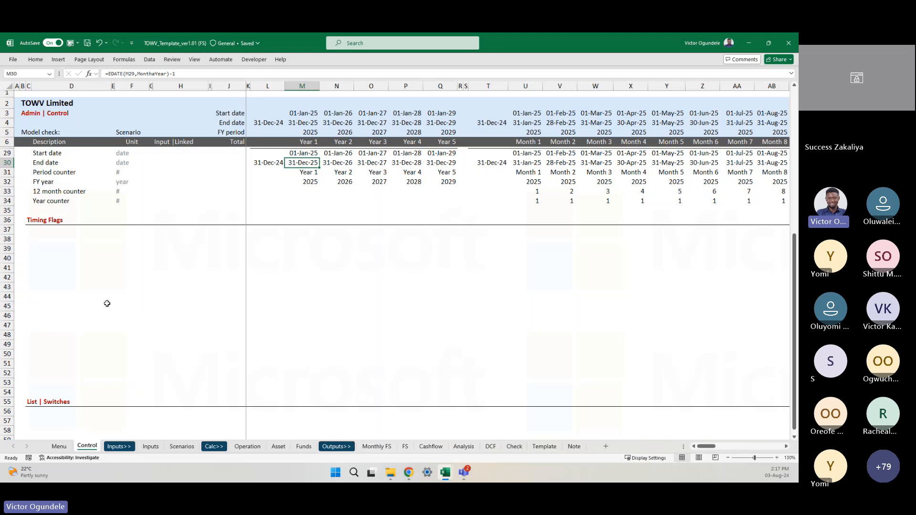
pyautogui.click(76, 244)
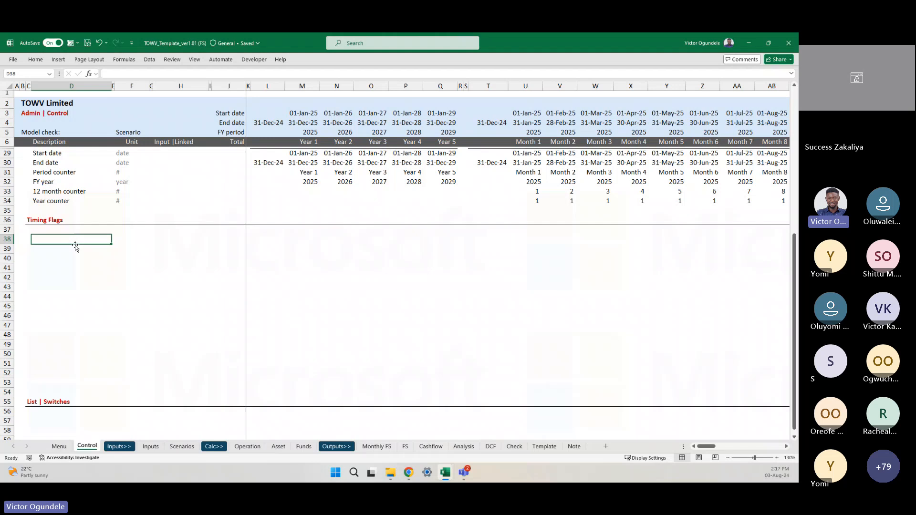
pyautogui.scroll(3, 76, 245)
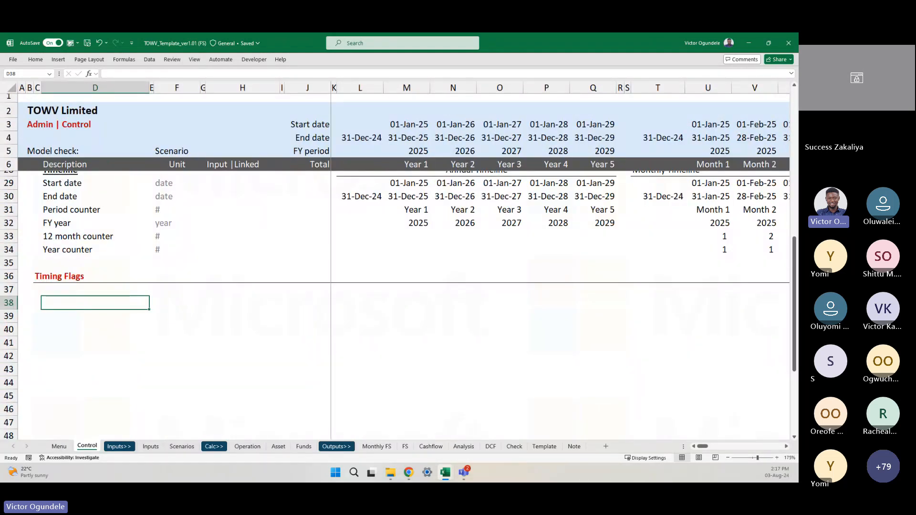
pyautogui.hotkey('alt', 'Tab')
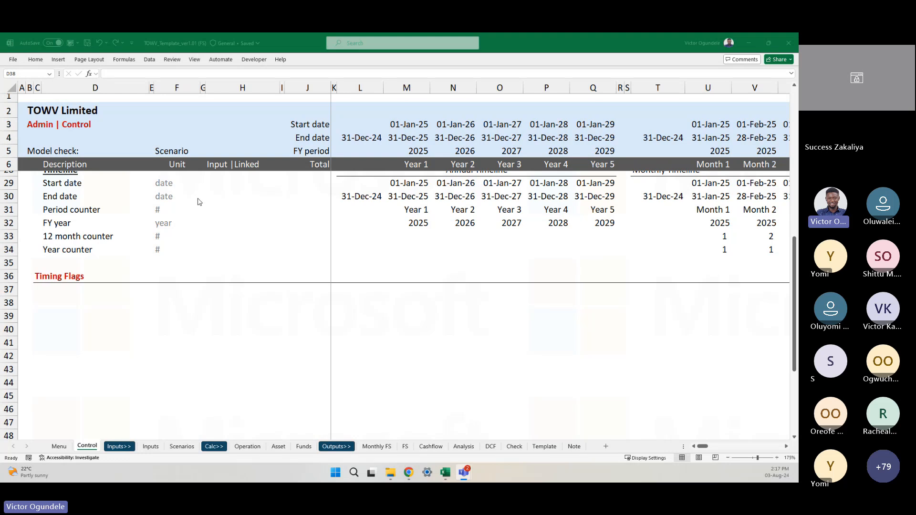
pyautogui.click(128, 303)
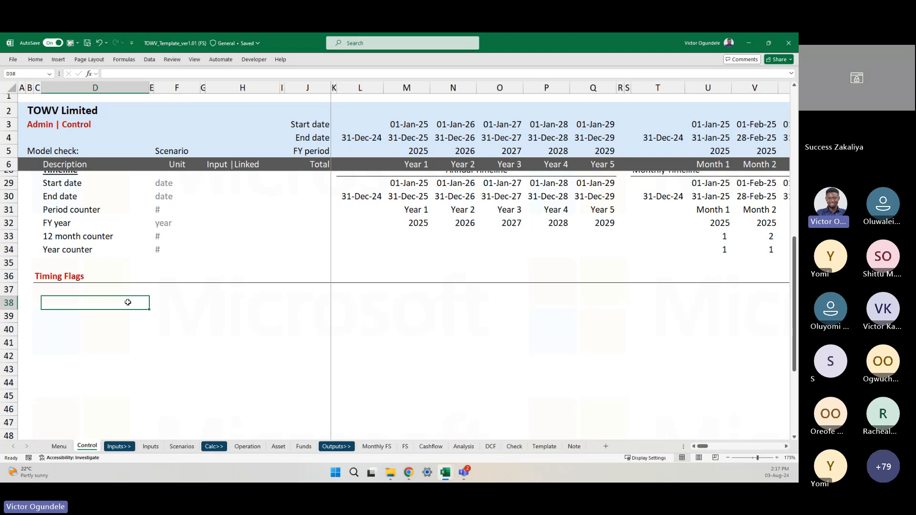
pyautogui.scroll(4, 194, 346)
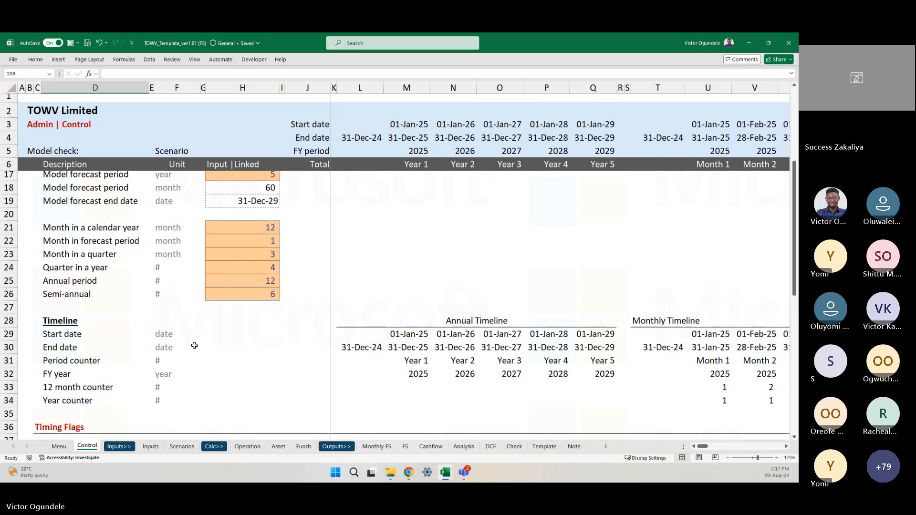
pyautogui.keyDown('ctrl'); pyautogui.scroll(-3, 194, 345); pyautogui.keyUp('ctrl')
pyautogui.scroll(-2, 194, 345)
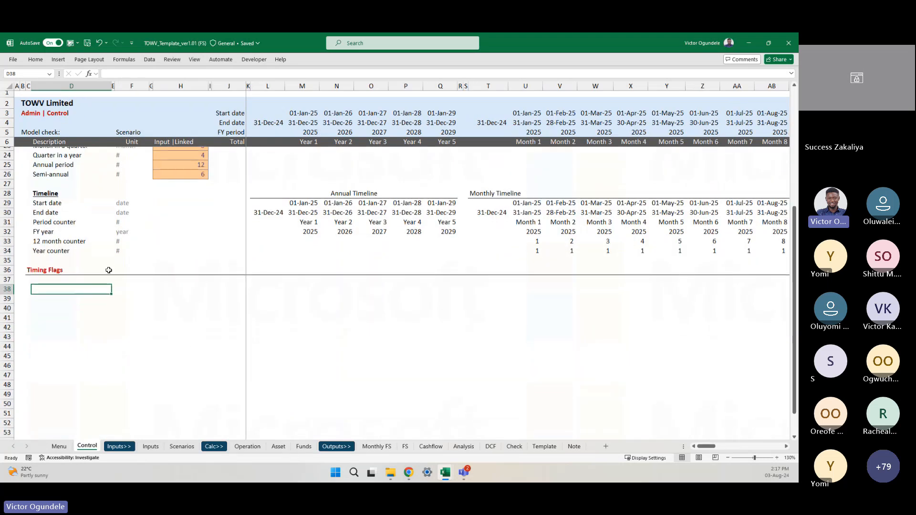
# Add a bold "Construction" heading in D38 under Timing Flags
pyautogui.keyDown('ctrl'); pyautogui.scroll(1, 110, 334); pyautogui.keyUp('ctrl')
pyautogui.write('Construuct')
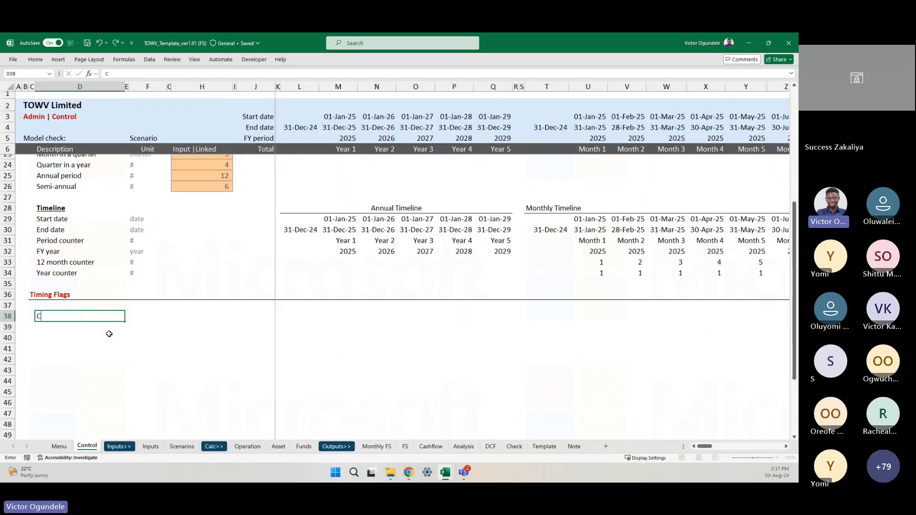
pyautogui.press('BackSpace')
pyautogui.press('BackSpace')
pyautogui.press('BackSpace')
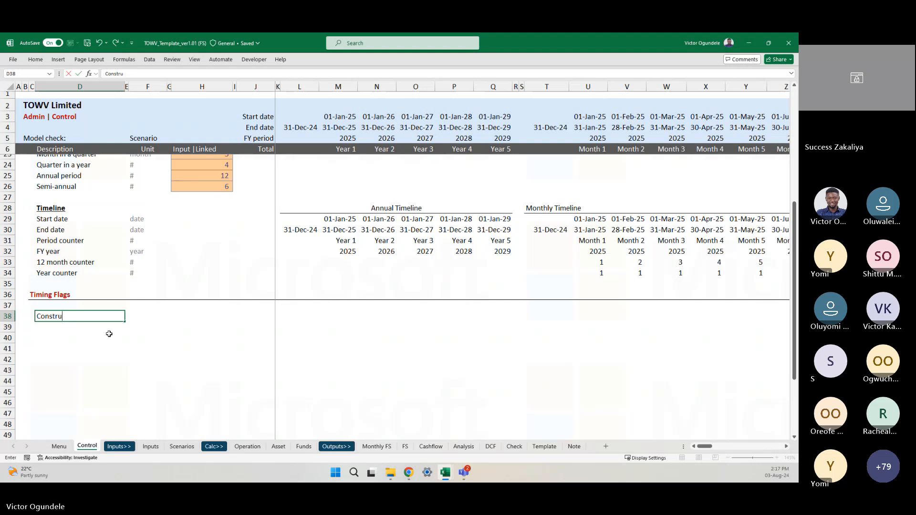
pyautogui.write('ction')
pyautogui.hotkey('ctrl', 'Return')
pyautogui.hotkey('ctrl', 'b')
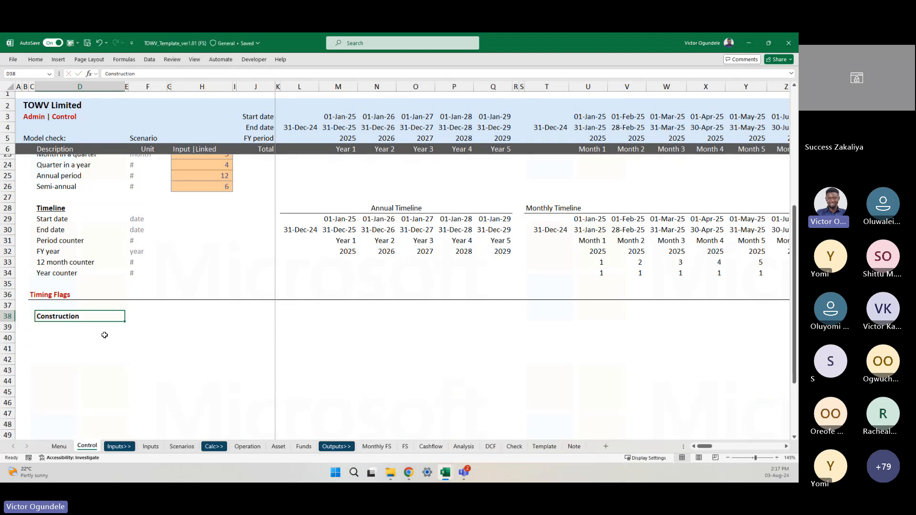
# Add the row labels "Start date" in D39 and "End date" in D40 under the Construction heading
pyautogui.keyDown('ctrl'); pyautogui.scroll(2, 105, 334); pyautogui.keyUp('ctrl')
pyautogui.scroll(-2, 104, 335)
pyautogui.press('Down')
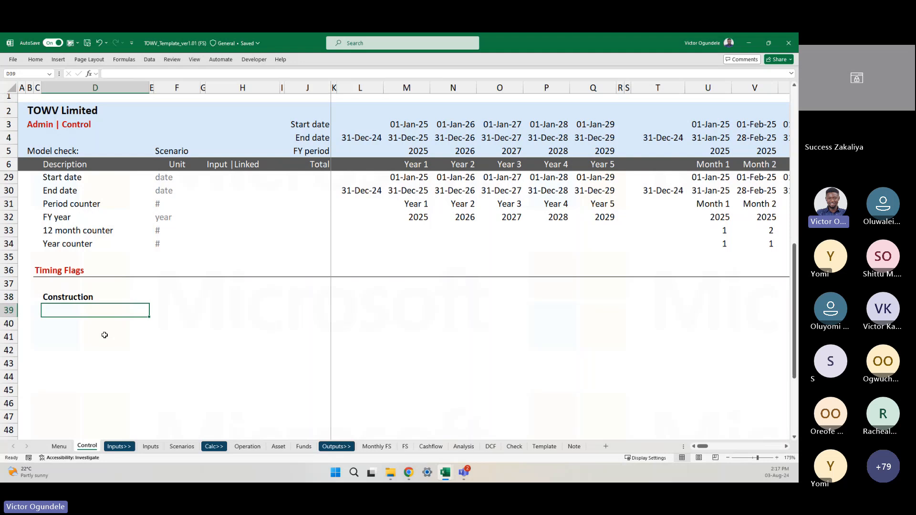
pyautogui.write('Start ')
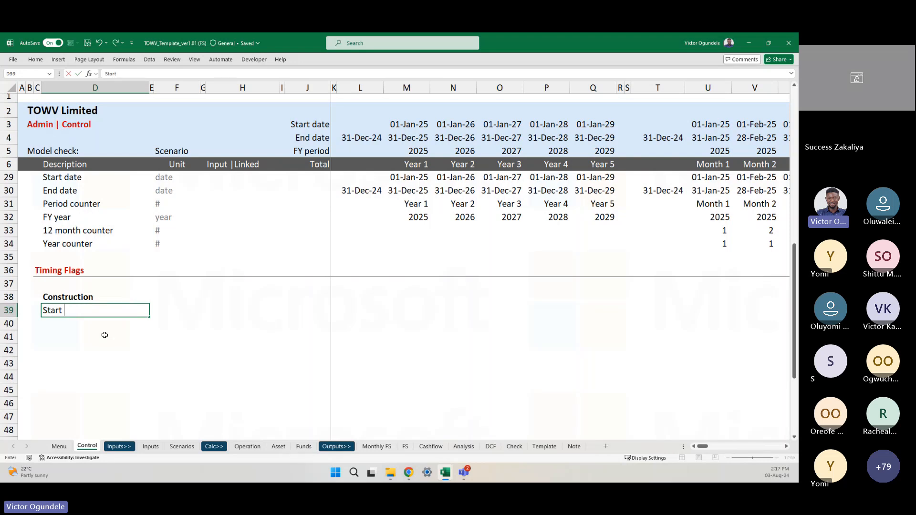
pyautogui.write('date')
pyautogui.press('Return')
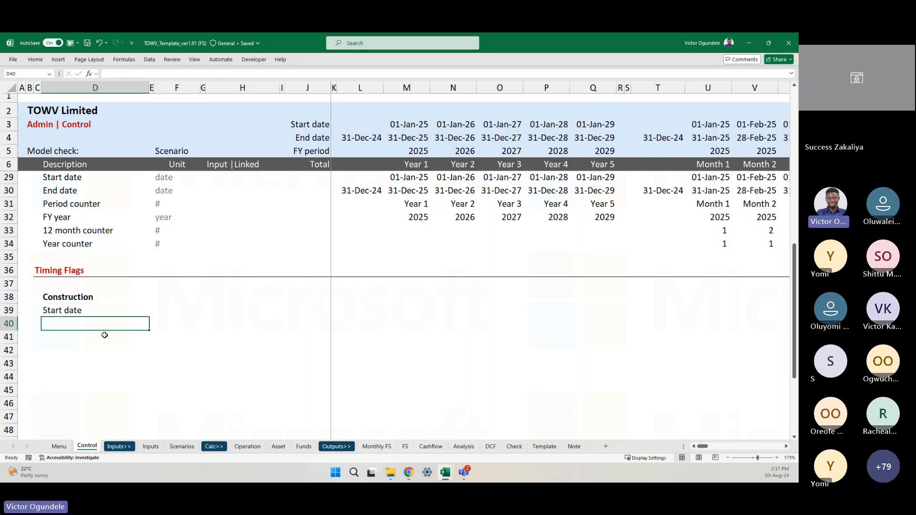
pyautogui.write('End date')
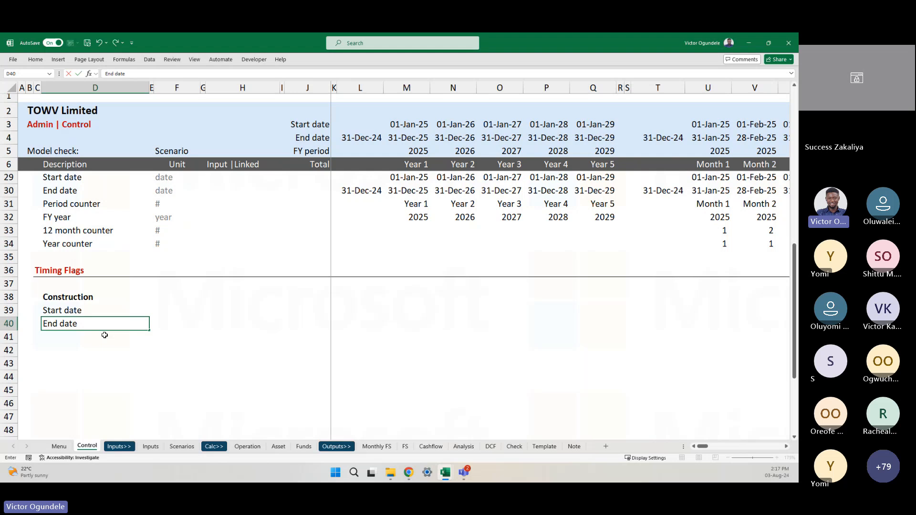
pyautogui.press('Return')
# Add the row labels "Construction period" in D41 and "Construction counter" in D42
pyautogui.write('Construction p')
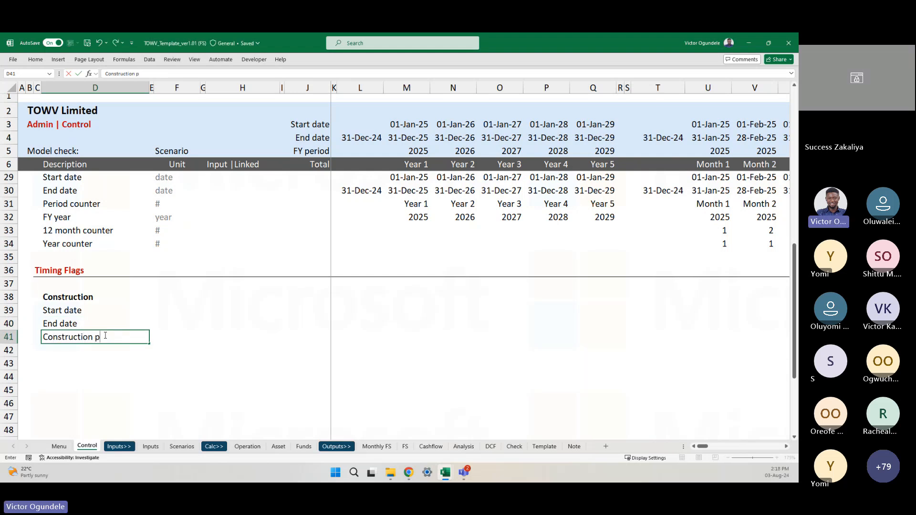
pyautogui.write('eriod')
pyautogui.press('Return')
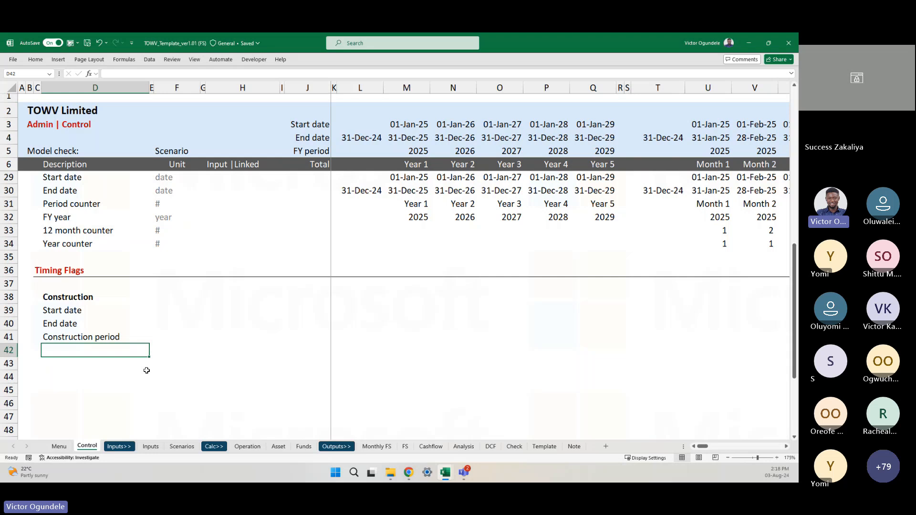
pyautogui.write('Construction ')
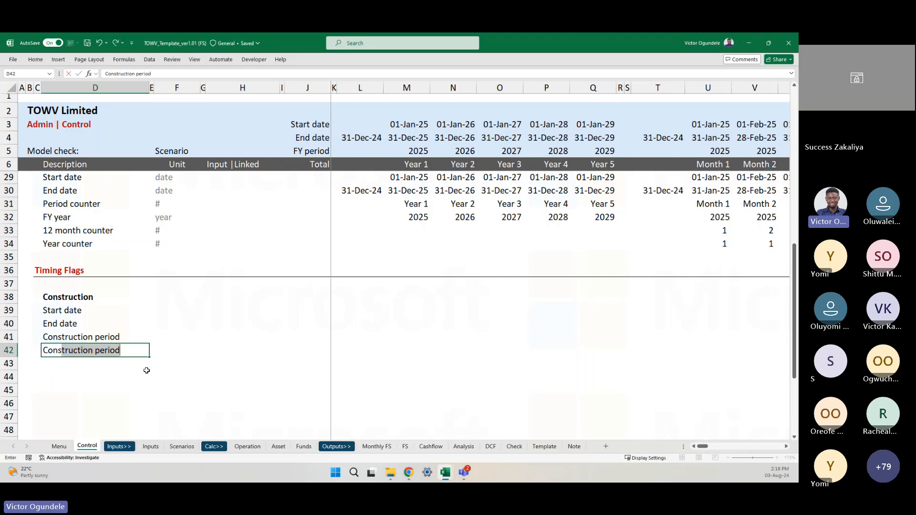
pyautogui.write('coin')
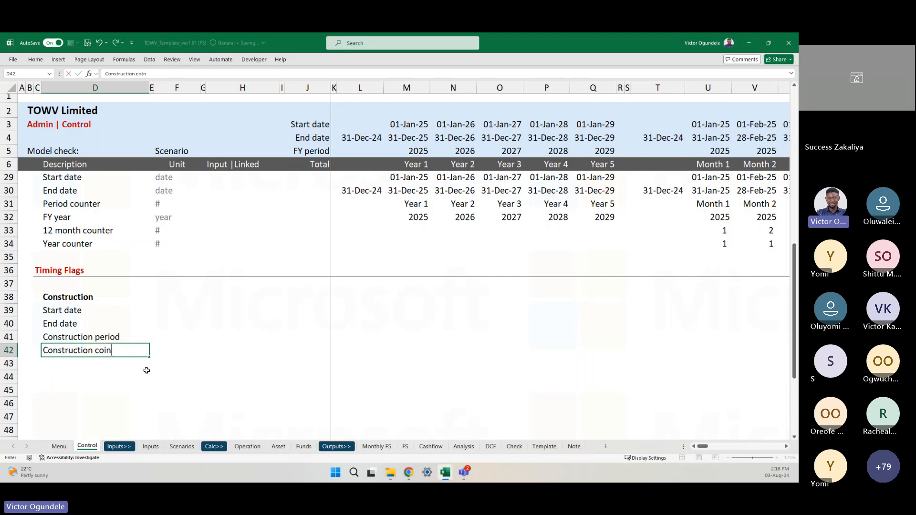
pyautogui.press('BackSpace')
pyautogui.press('BackSpace')
pyautogui.write('unter')
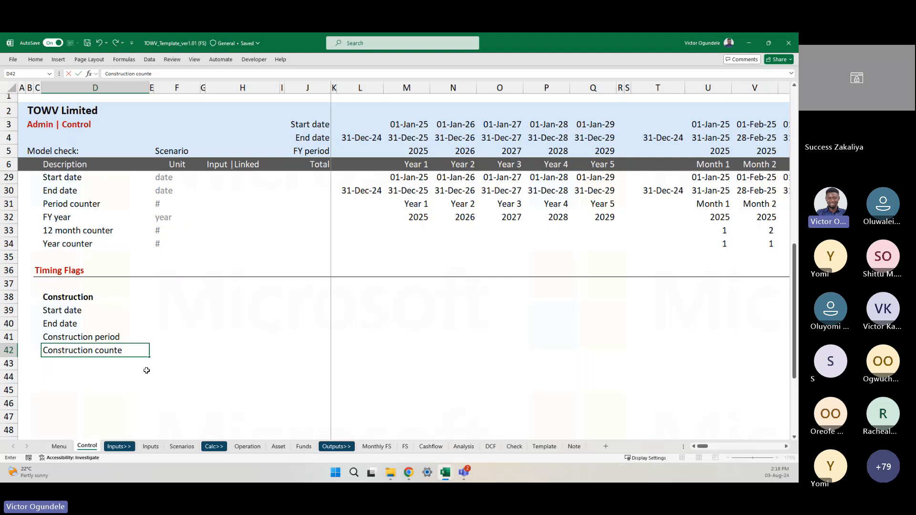
pyautogui.hotkey('ctrl', 'Return')
pyautogui.keyDown('ctrl'); pyautogui.scroll(2, 146, 370); pyautogui.keyUp('ctrl')
pyautogui.scroll(-1, 147, 370)
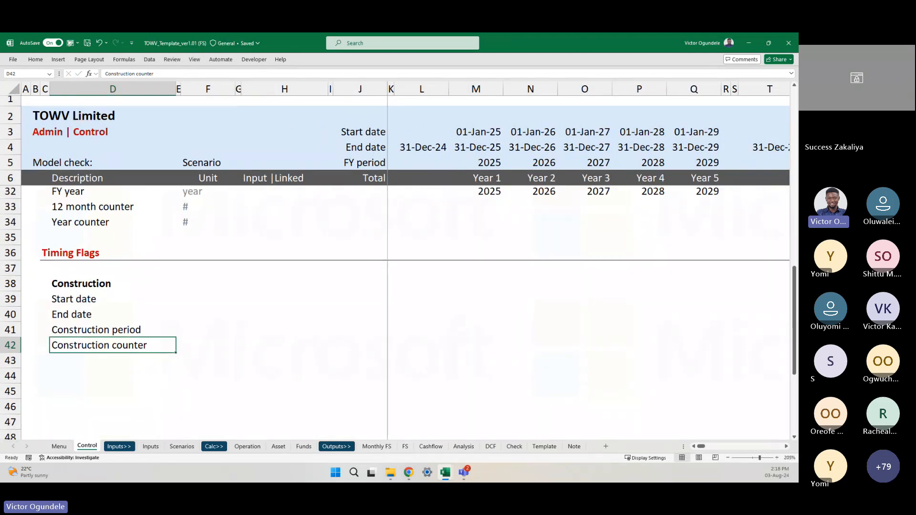
# Indent the four Construction row labels in D39:D42 by one level
pyautogui.hotkey('alt', 'Tab')
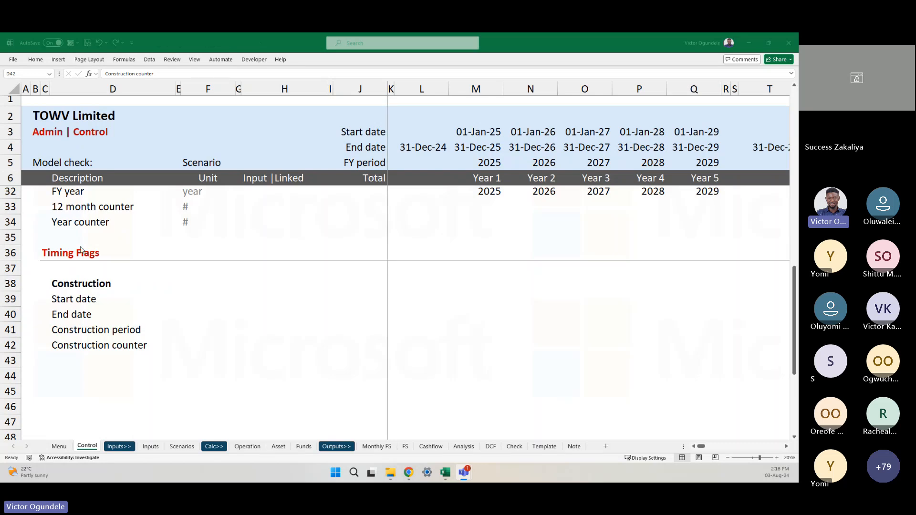
pyautogui.hotkey('alt', 'Tab')
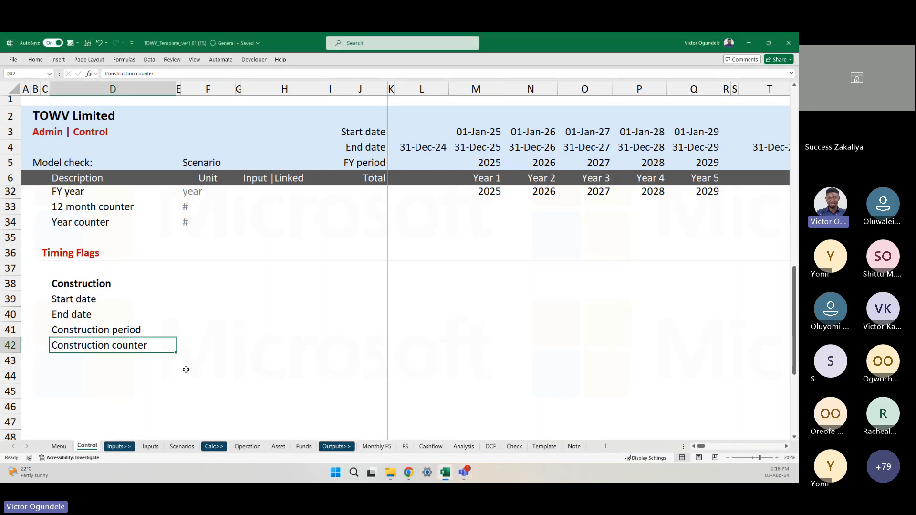
pyautogui.press('Up')
pyautogui.press('Up')
pyautogui.press('Up')
pyautogui.hotkey('shift', 'Down')
pyautogui.hotkey('shift', 'Down')
pyautogui.hotkey('shift', 'Down')
pyautogui.hotkey('alt', 'h')
pyautogui.press('6')
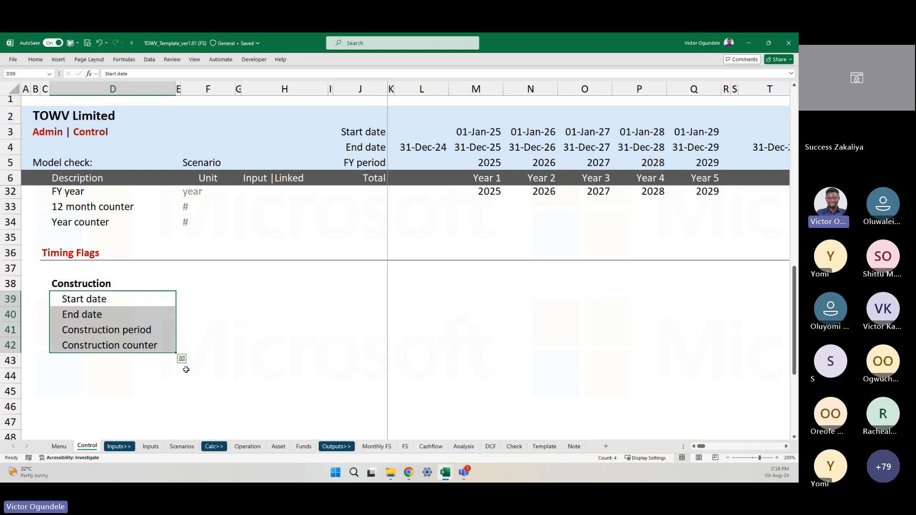
# Enter "#" as the unit for all four Construction rows in F39:F42 and apply the grey unit style
pyautogui.press('Right')
pyautogui.press('Right')
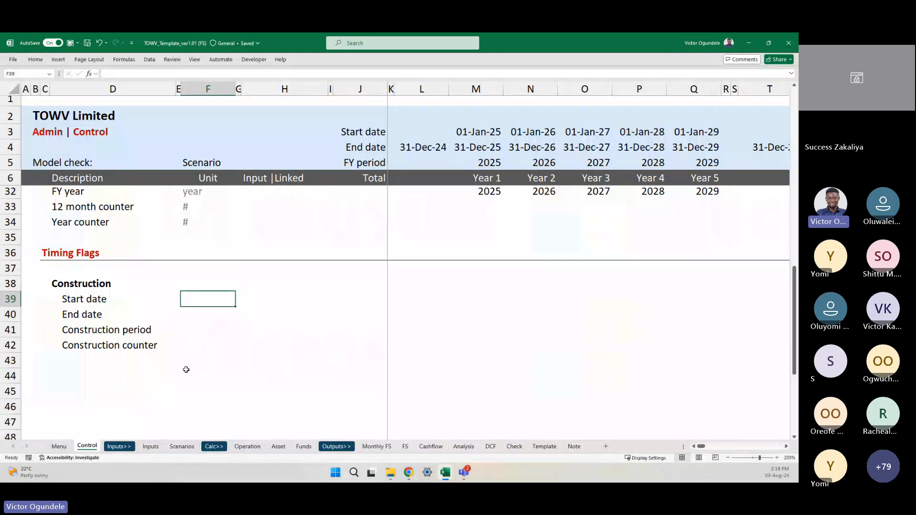
pyautogui.hotkey('shift', 'Down')
pyautogui.hotkey('shift', 'Down')
pyautogui.hotkey('shift', 'Down')
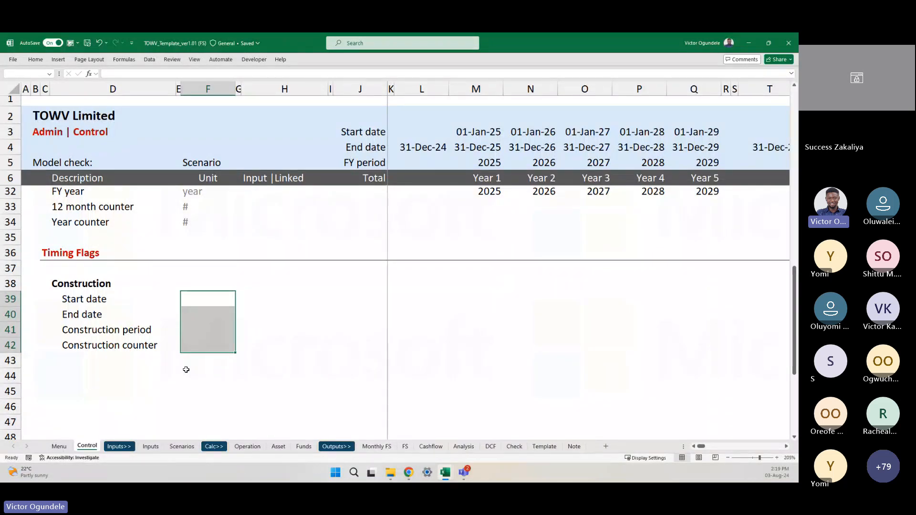
pyautogui.write('#')
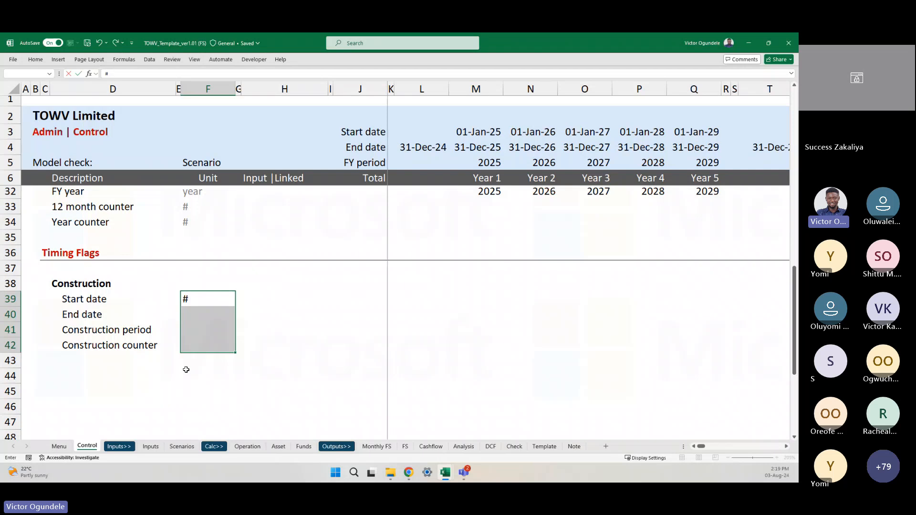
pyautogui.hotkey('ctrl', 'Return')
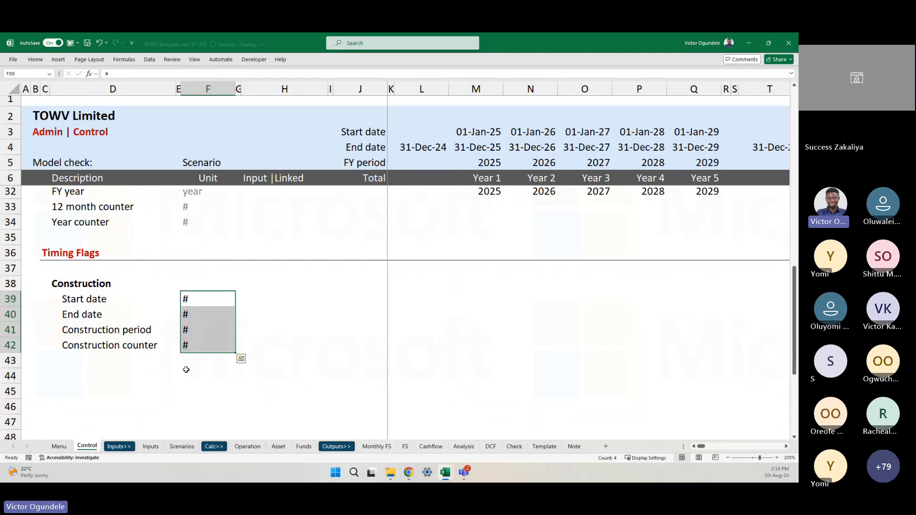
pyautogui.hotkey('alt', '1')
pyautogui.click(174, 123)
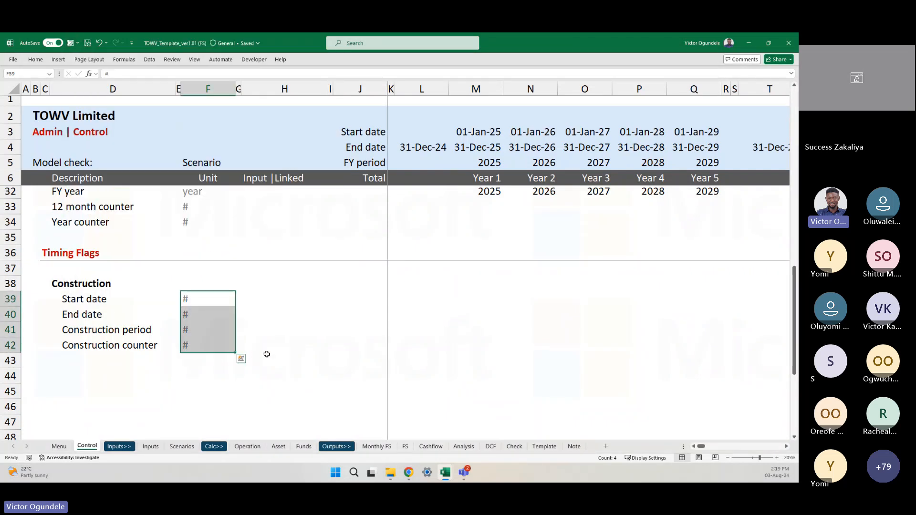
# Look over the Input |Linked column H and select the construction Start date's cell, H39
pyautogui.click(267, 355)
pyautogui.click(284, 305)
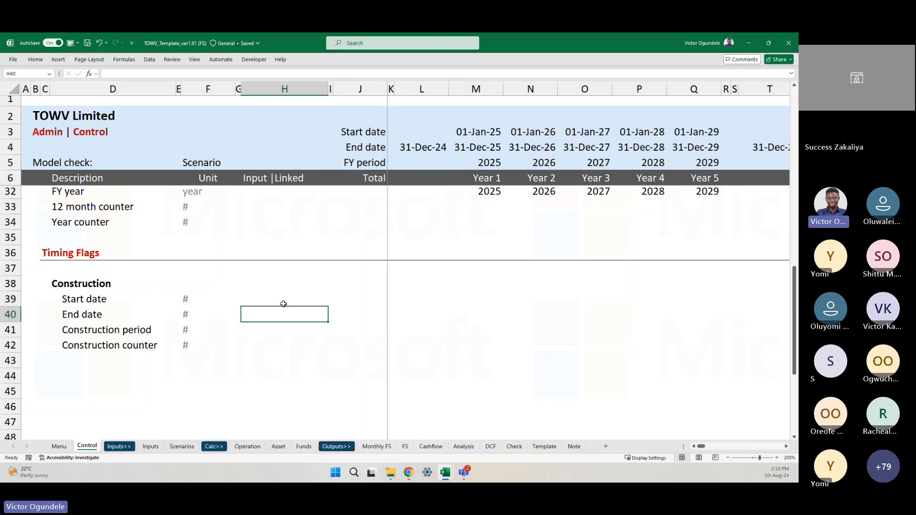
pyautogui.click(283, 300)
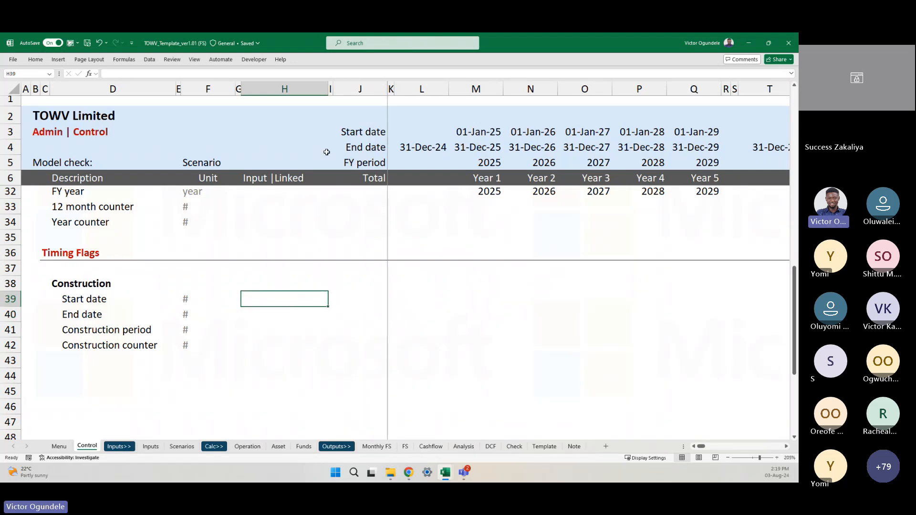
pyautogui.click(278, 89)
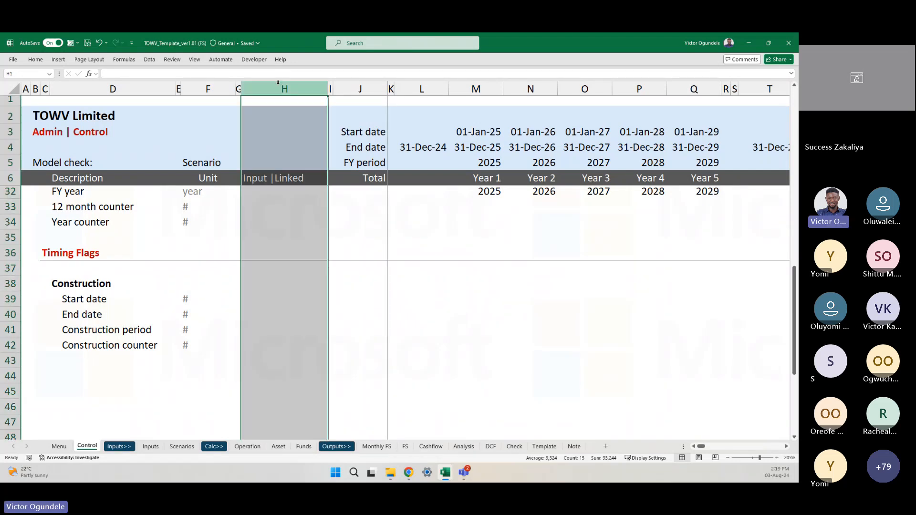
pyautogui.click(279, 181)
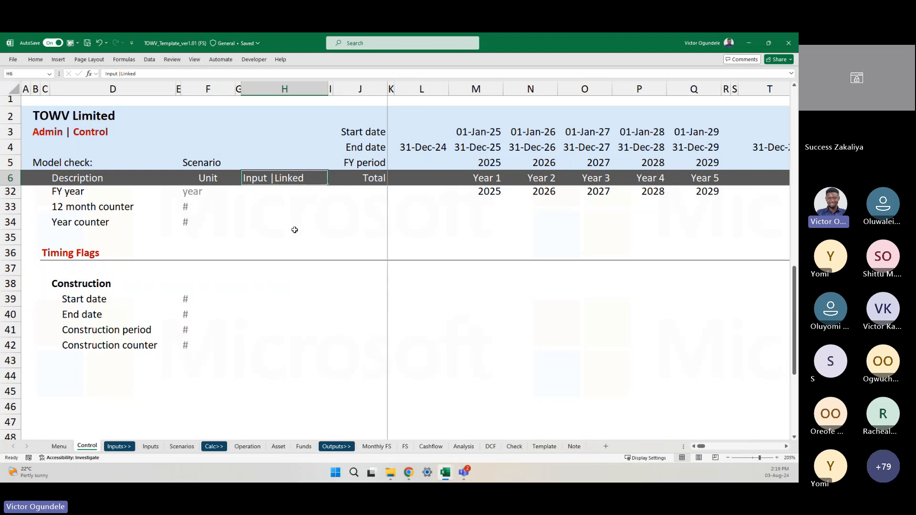
pyautogui.click(271, 298)
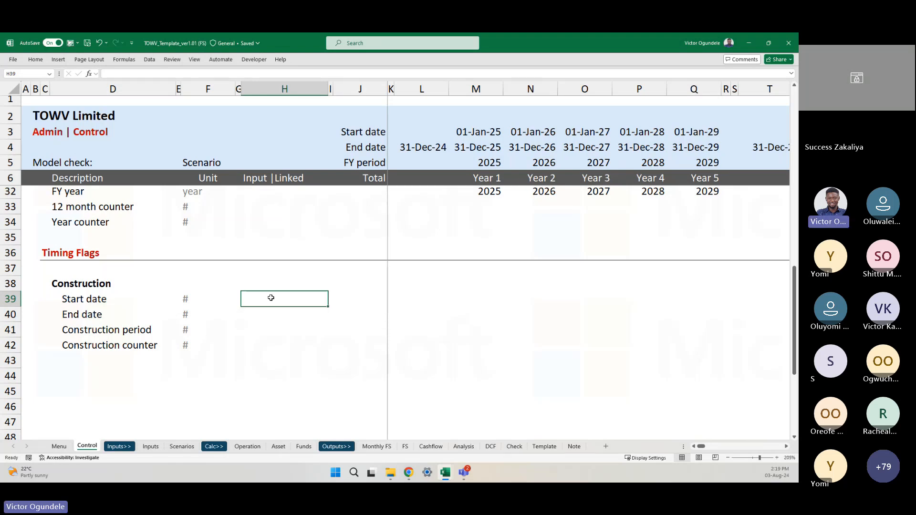
# Select the Construction labels in D39:D42 and examine the decrease and increase indent commands and their access shortcuts
pyautogui.press('Left')
pyautogui.press('Left')
pyautogui.press('Left')
pyautogui.press('Left')
pyautogui.hotkey('shift', 'Down')
pyautogui.hotkey('shift', 'Down')
pyautogui.hotkey('shift', 'Down')
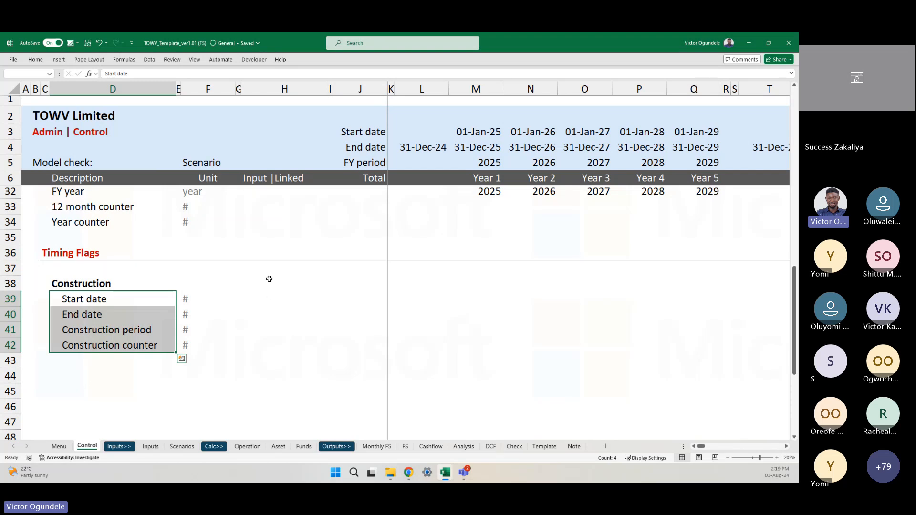
pyautogui.click(35, 61)
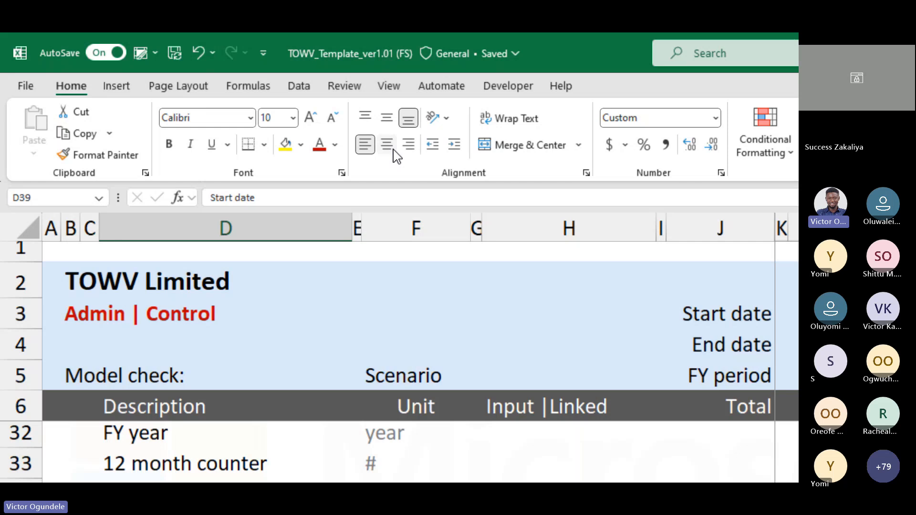
pyautogui.click(440, 155)
pyautogui.click(423, 141)
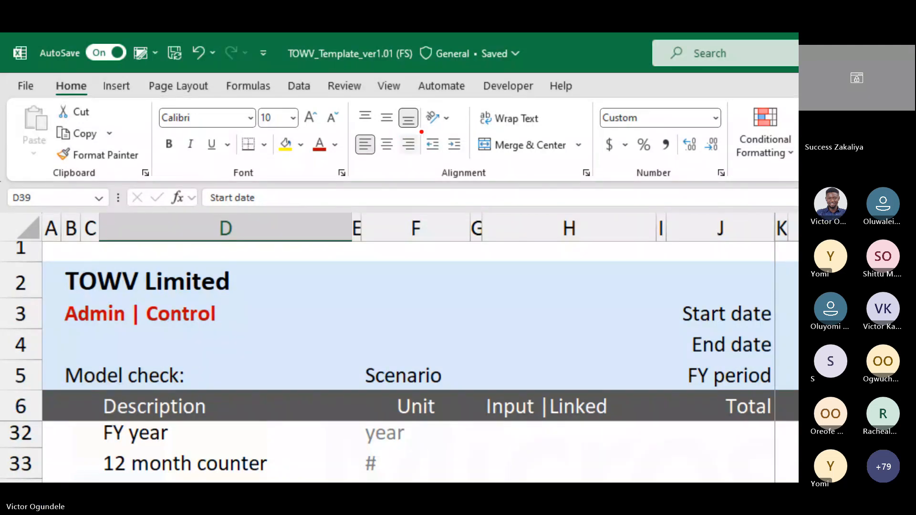
pyautogui.moveTo(422, 131); pyautogui.dragTo(466, 161)
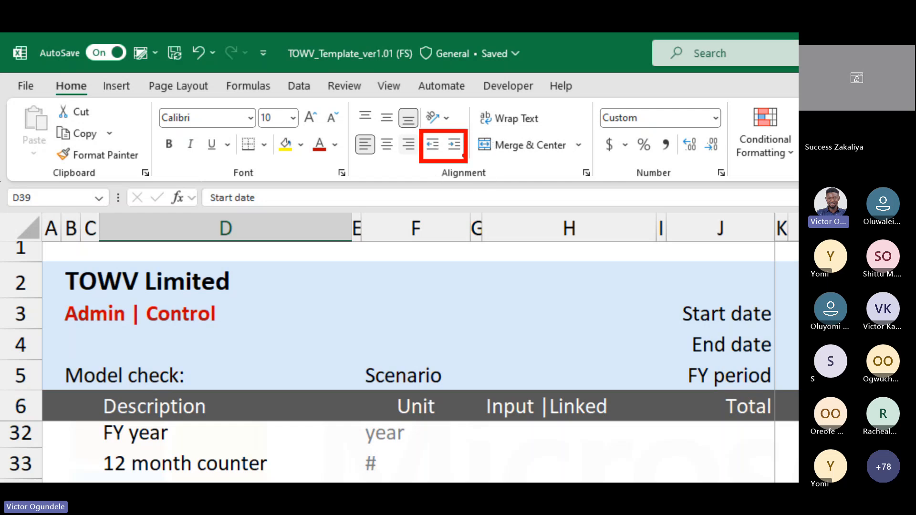
pyautogui.press('Escape')
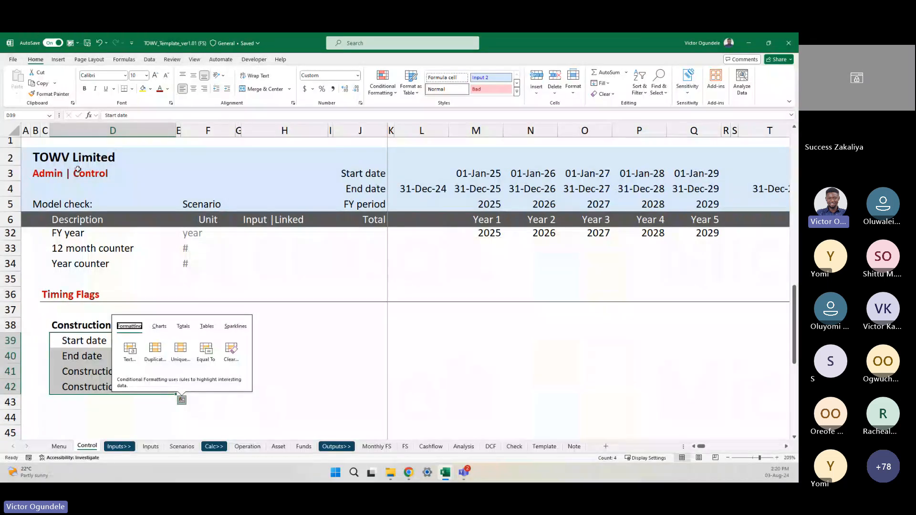
pyautogui.press('Escape')
pyautogui.scroll(-1, 177, 332)
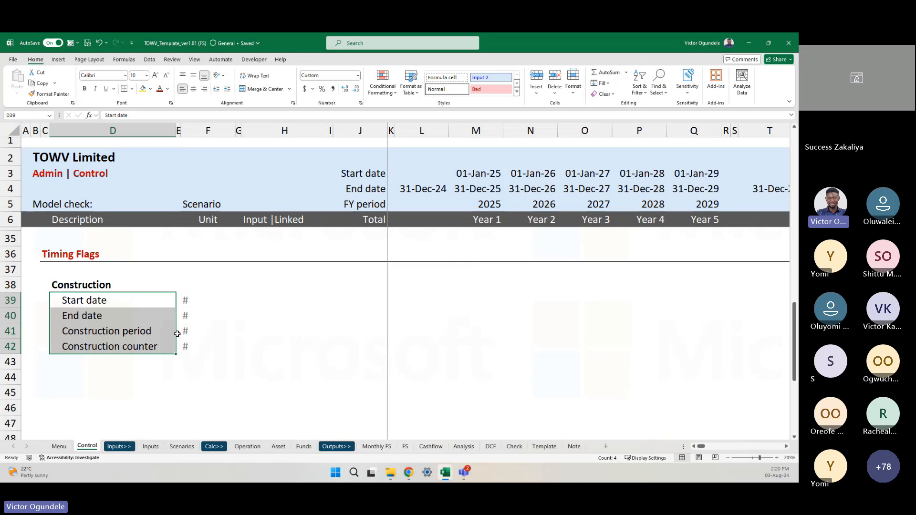
pyautogui.press('alt')
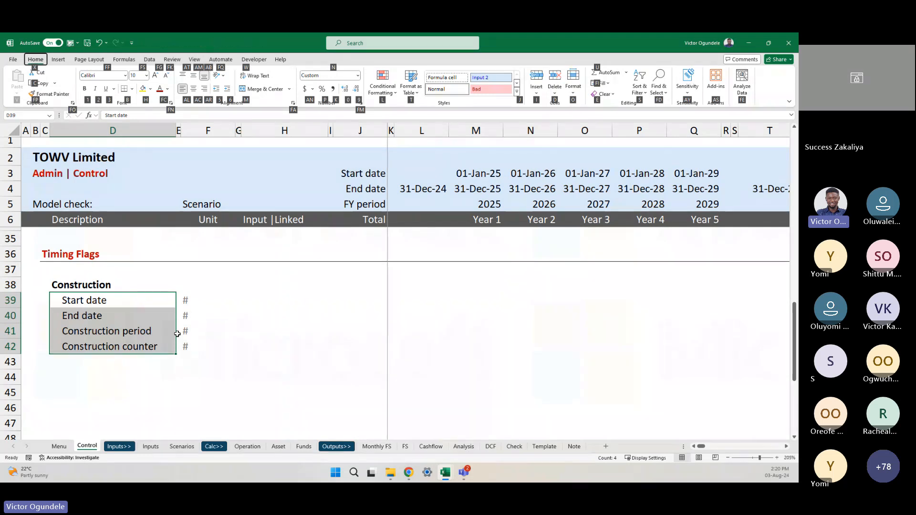
pyautogui.press('Escape')
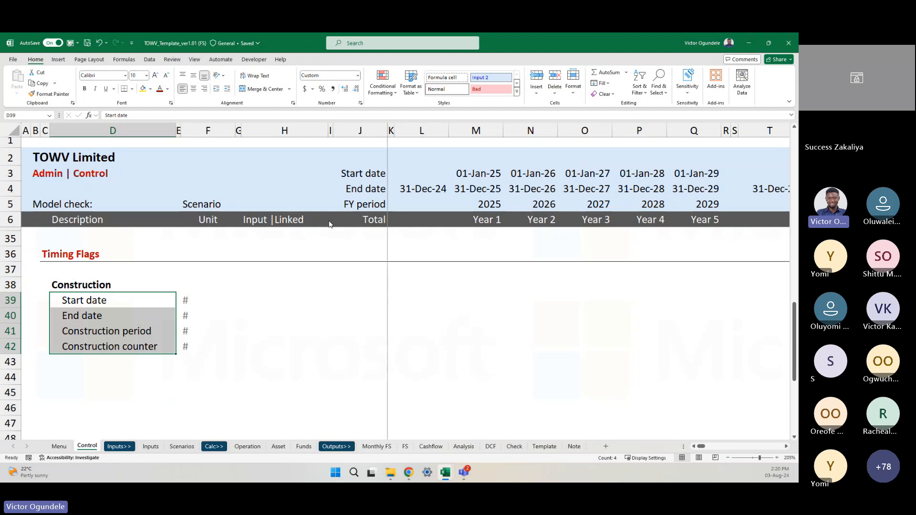
pyautogui.press('alt')
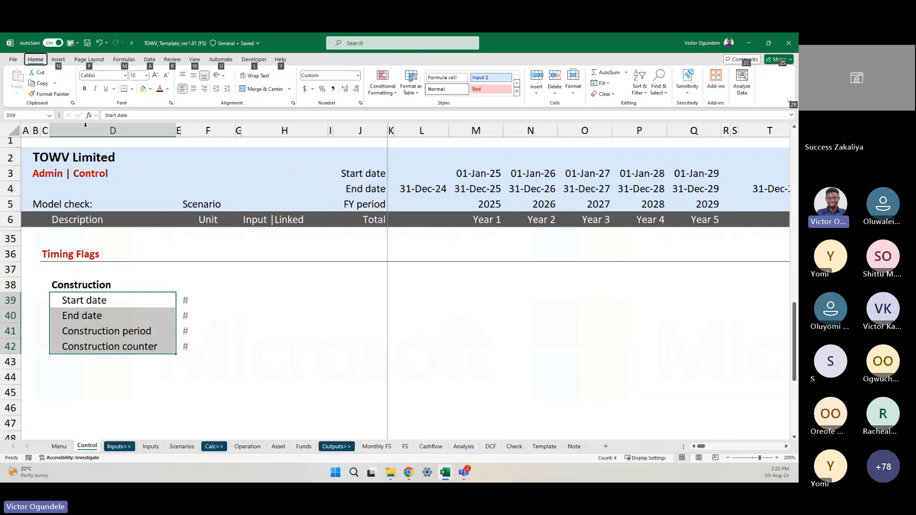
pyautogui.press('Escape')
# Link the construction Start date in H39 to the setup start date on the Inputs sheet with =Inputs!H14
pyautogui.click(214, 343)
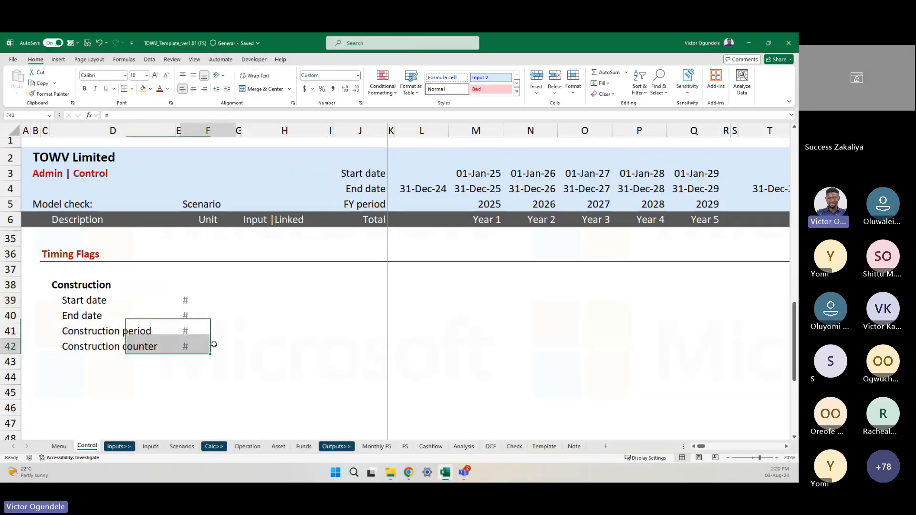
pyautogui.click(238, 300)
pyautogui.press('Right')
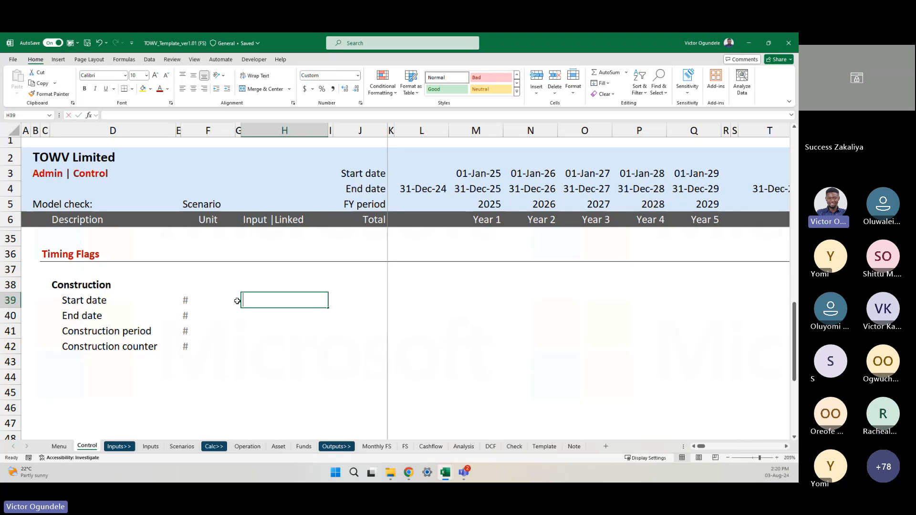
pyautogui.write('=')
pyautogui.click(150, 446)
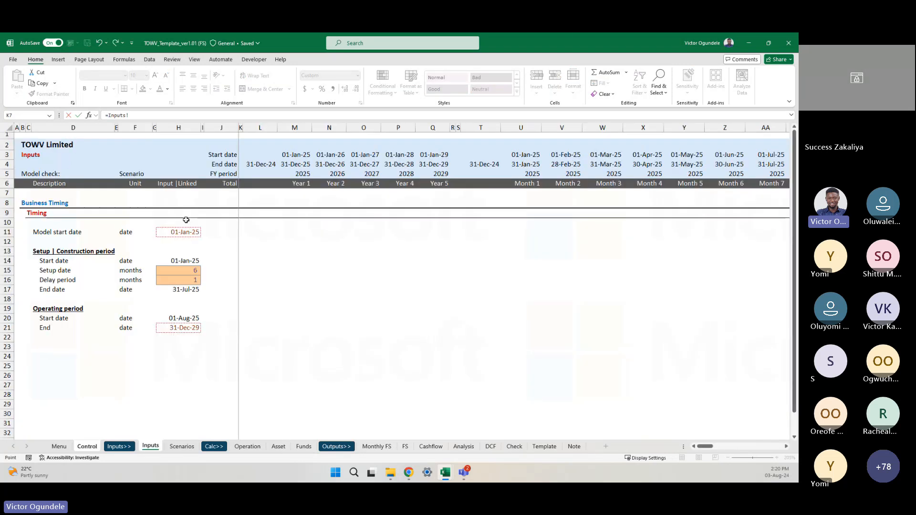
pyautogui.click(175, 258)
pyautogui.press('Return')
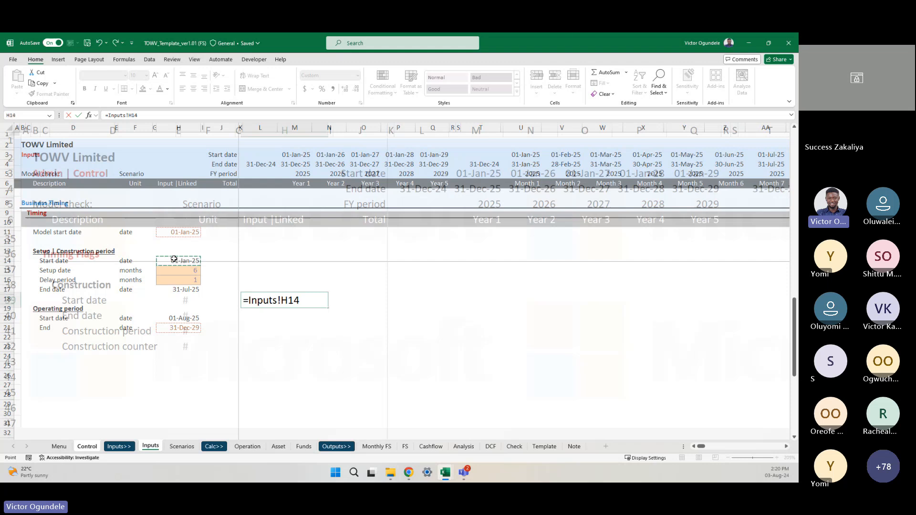
# Link the construction End date in H40 to the setup end date on the Inputs sheet with =Inputs!H17
pyautogui.write('=')
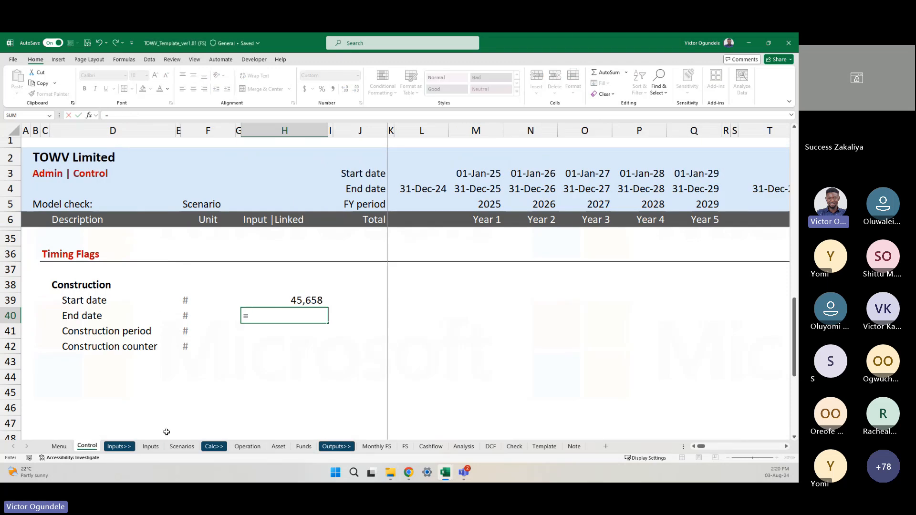
pyautogui.click(150, 446)
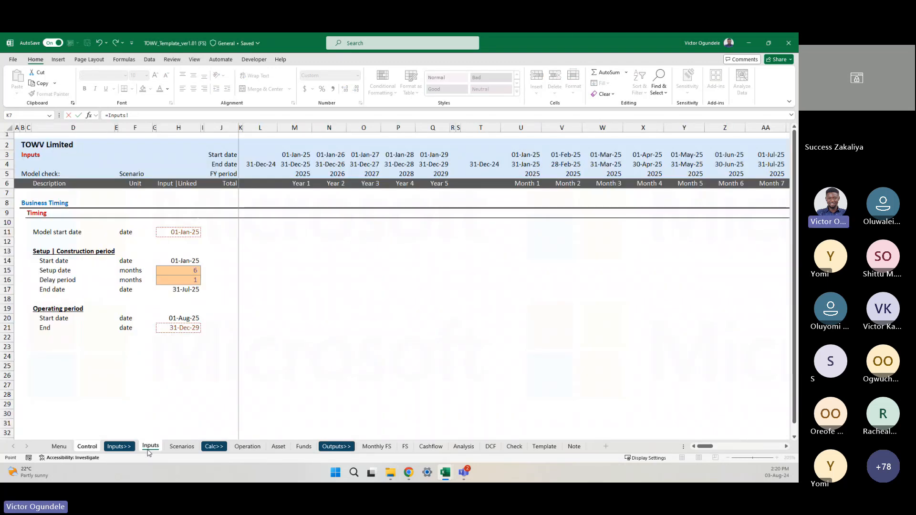
pyautogui.click(182, 290)
pyautogui.press('Return')
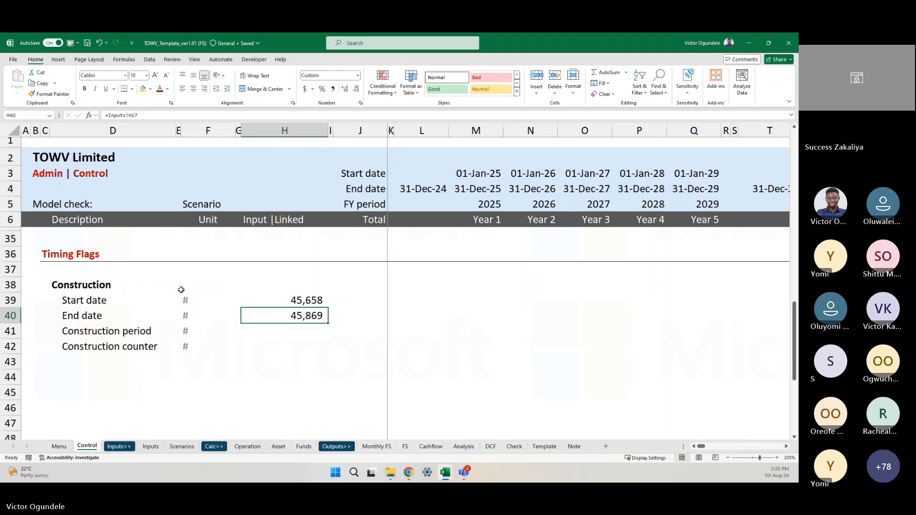
# Format the linked dates in H39:H40 as day-month-year dates, apply the Linked Cell style, and collapse the ribbon
pyautogui.press('Up')
pyautogui.hotkey('shift', 'Down')
pyautogui.hotkey('ctrl', 'shift', '3')
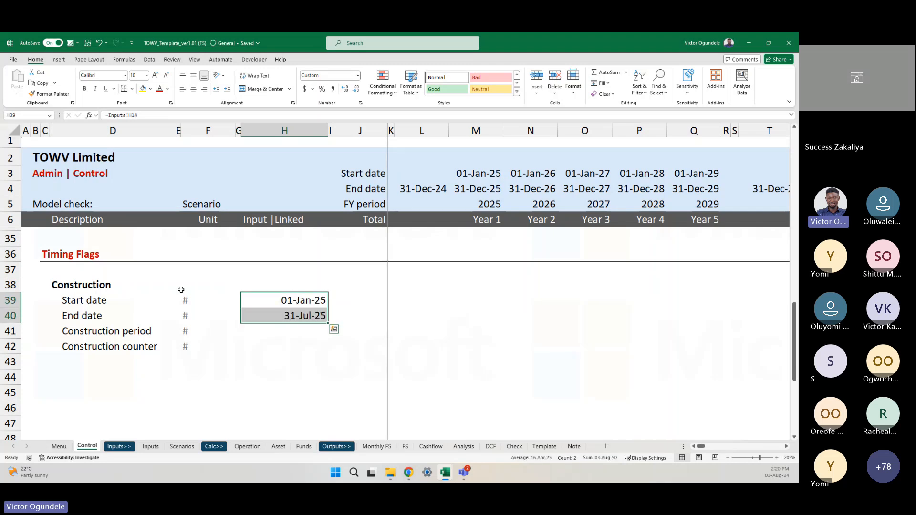
pyautogui.hotkey('alt', '2')
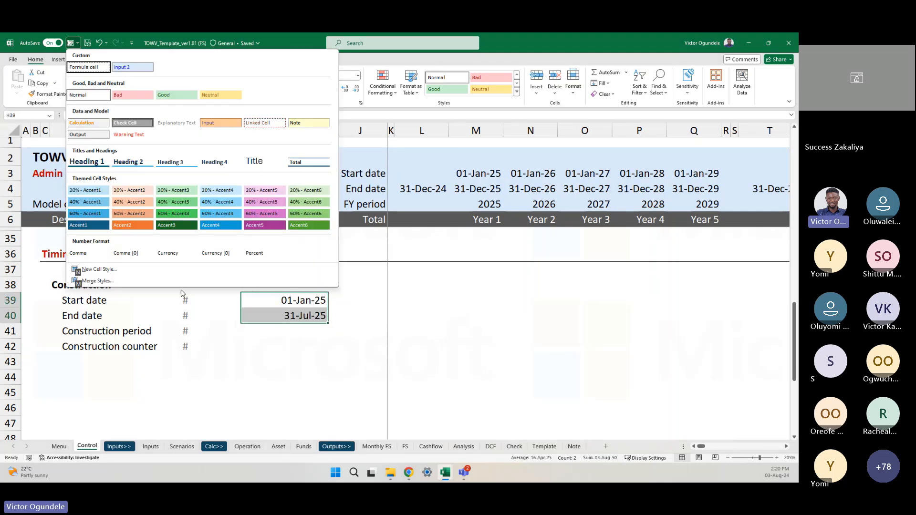
pyautogui.click(267, 125)
pyautogui.click(278, 352)
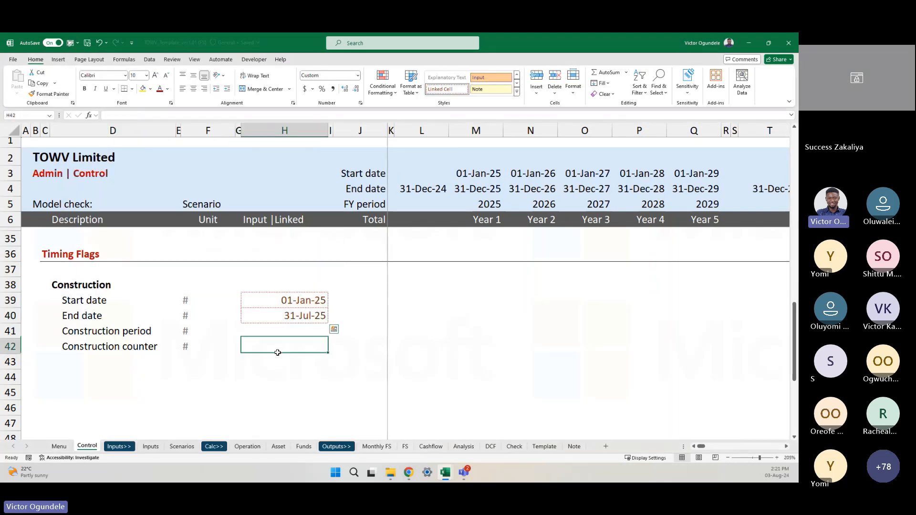
pyautogui.doubleClick(36, 61)
pyautogui.click(350, 282)
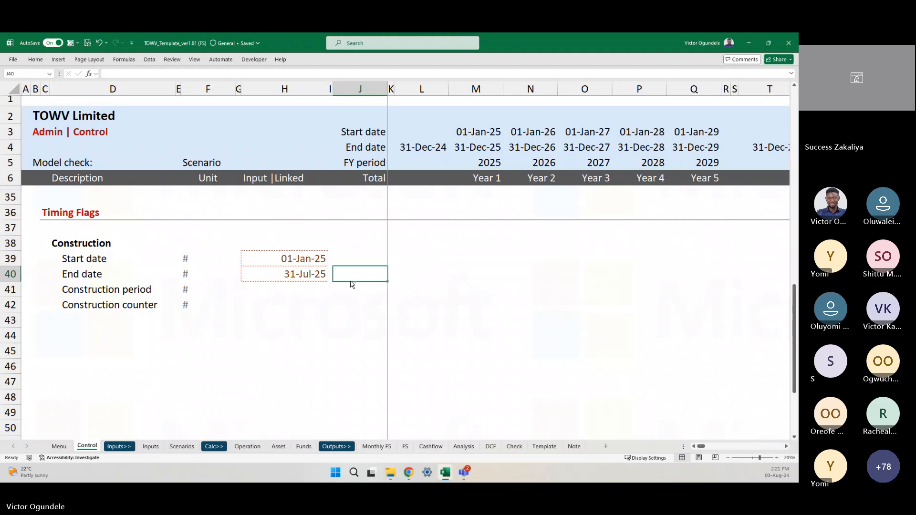
# Examine the monthly timeline from column U and the annual timeline in columns L:Q alongside the Construction rows
pyautogui.scroll(-2, 350, 282)
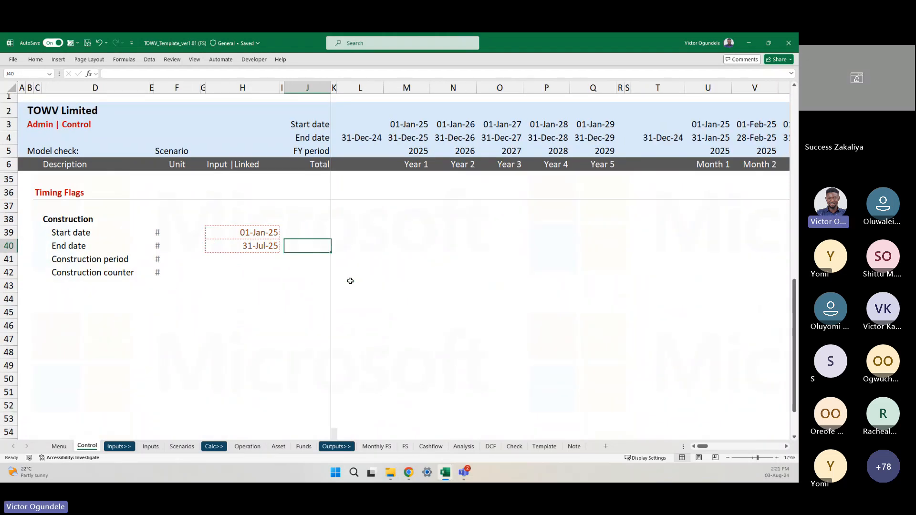
pyautogui.hscroll(5, 611, 252)
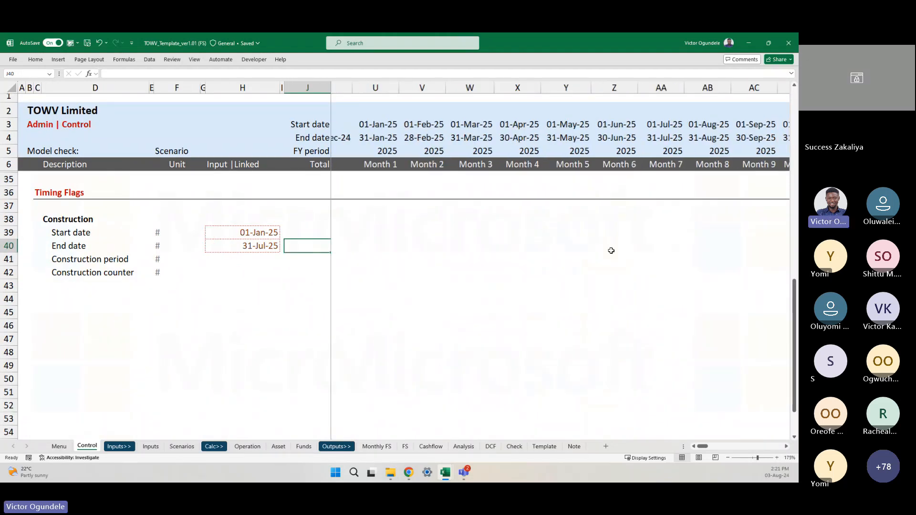
pyautogui.hscroll(-4, 431, 223)
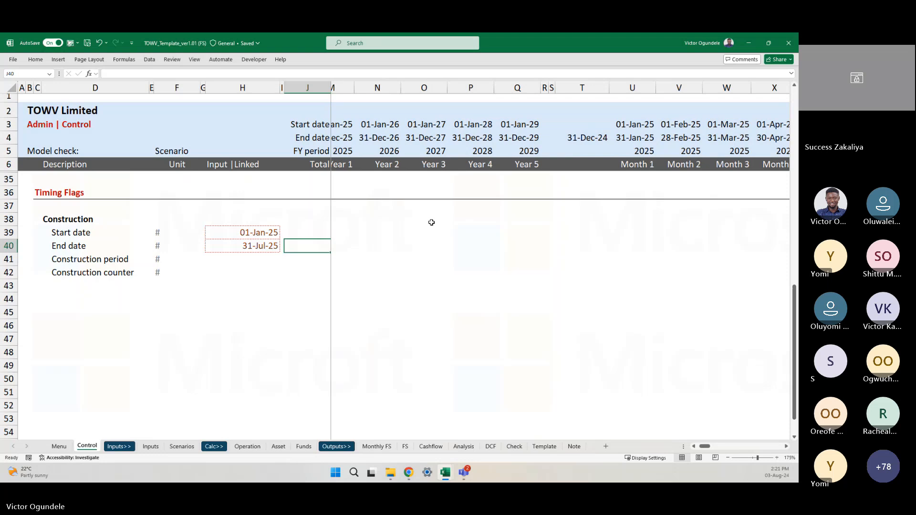
pyautogui.hscroll(5, 431, 223)
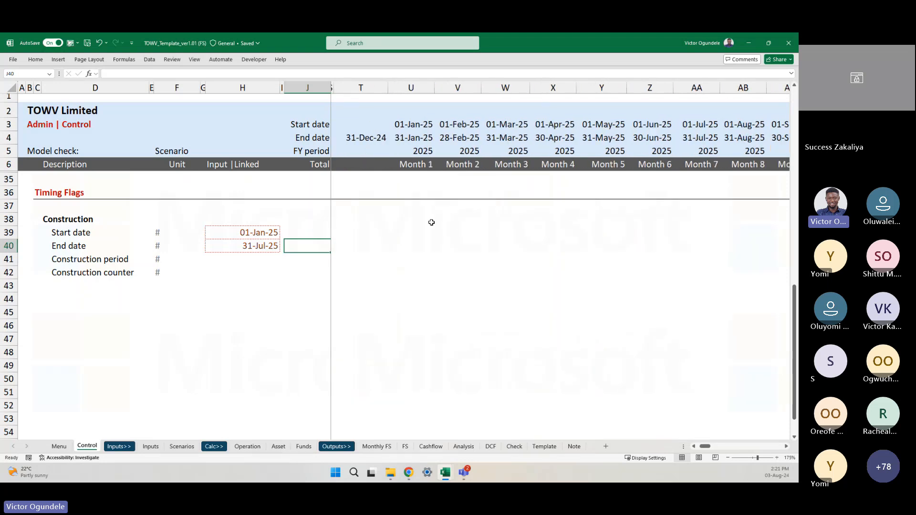
pyautogui.click(409, 86)
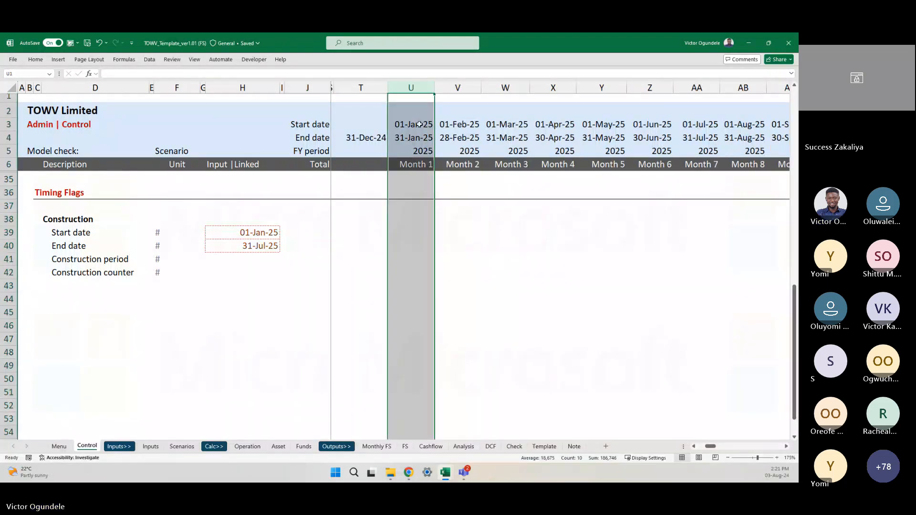
pyautogui.click(405, 242)
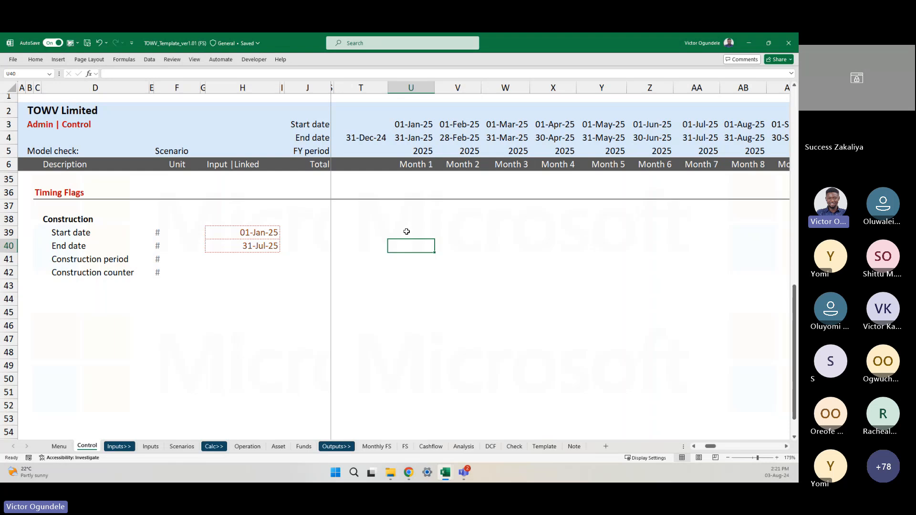
pyautogui.click(406, 232)
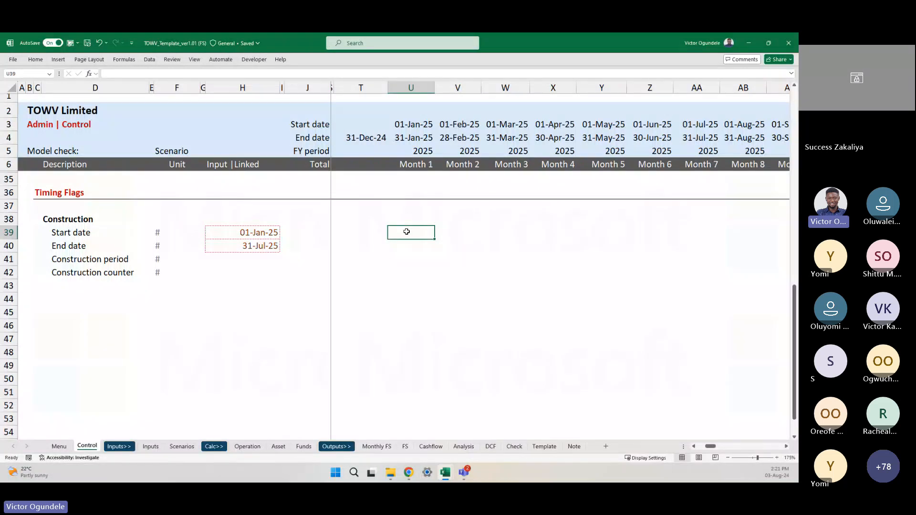
pyautogui.hscroll(-2, 406, 232)
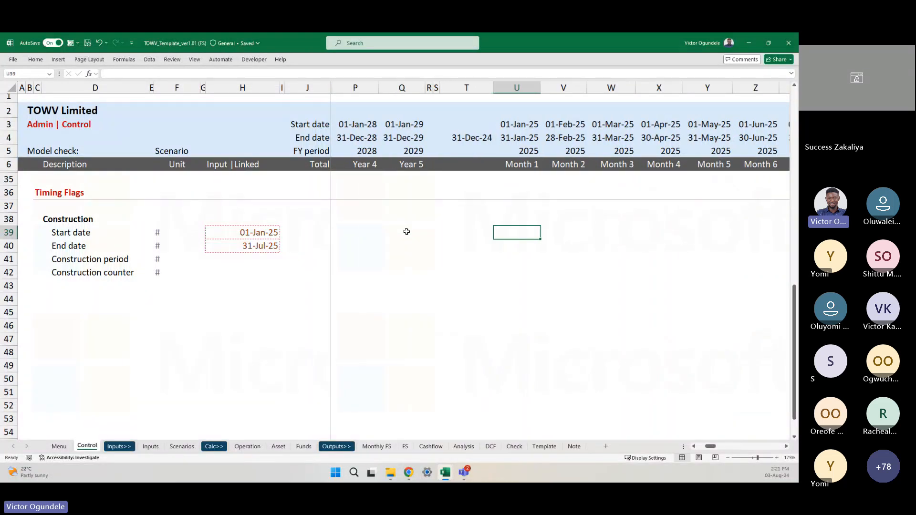
pyautogui.hscroll(-5, 406, 231)
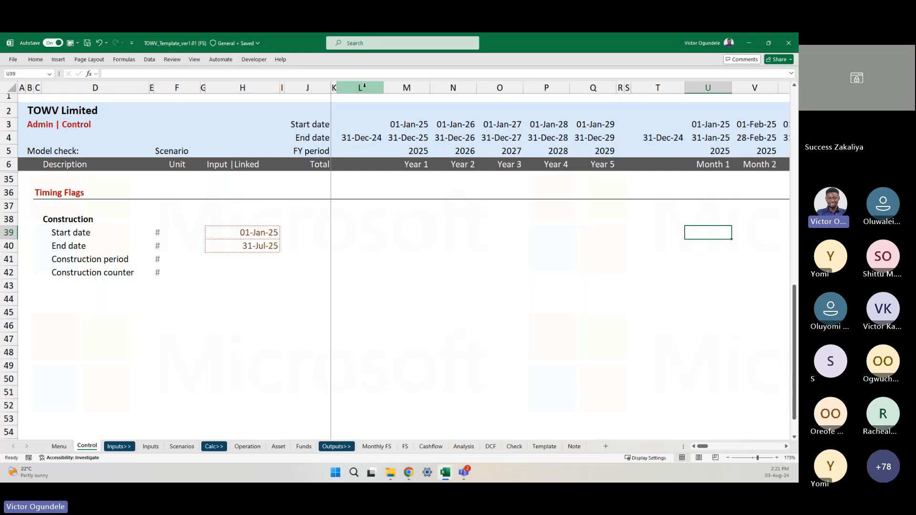
pyautogui.click(362, 88)
pyautogui.keyDown('shift'); pyautogui.click(594, 87); pyautogui.keyUp('shift')
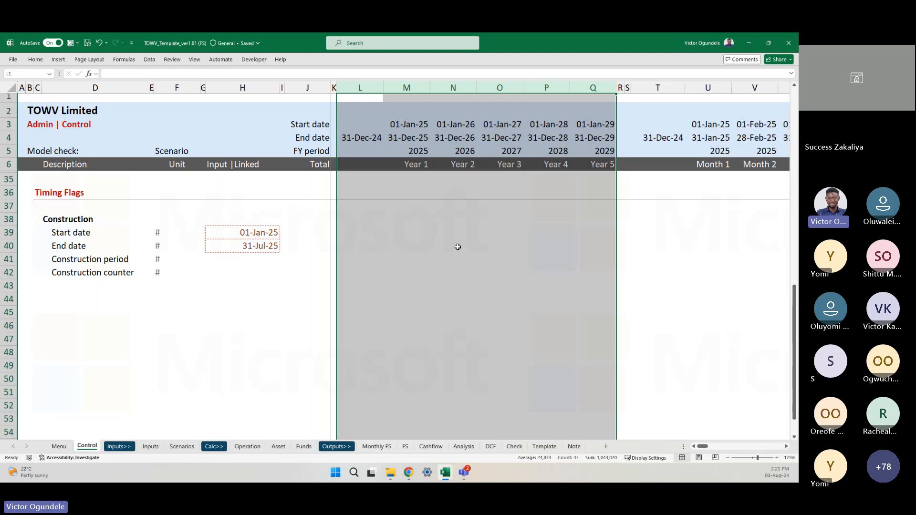
pyautogui.click(457, 247)
# Review the Timeline block above Timing Flags and select the Start date row's Month 1 cell, U39
pyautogui.press('super+l')
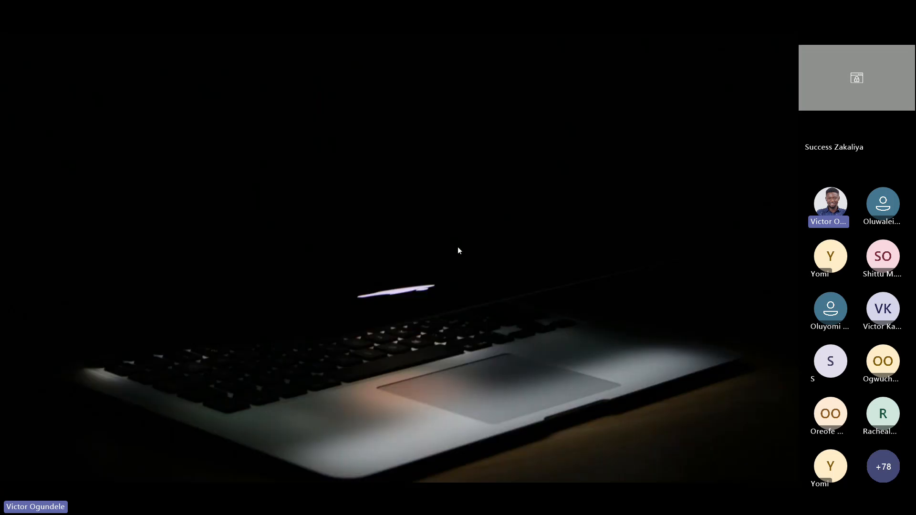
pyautogui.scroll(6, 458, 246)
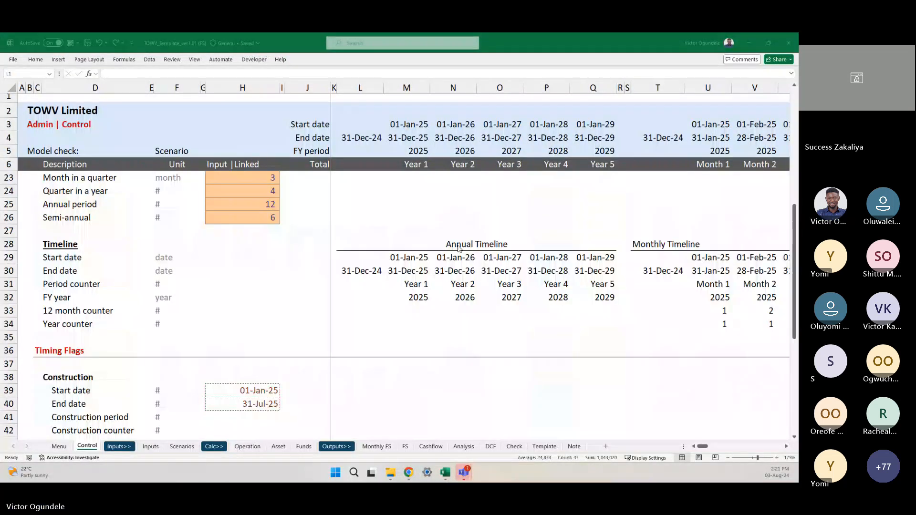
pyautogui.scroll(-3, 458, 247)
pyautogui.scroll(-3, 458, 247)
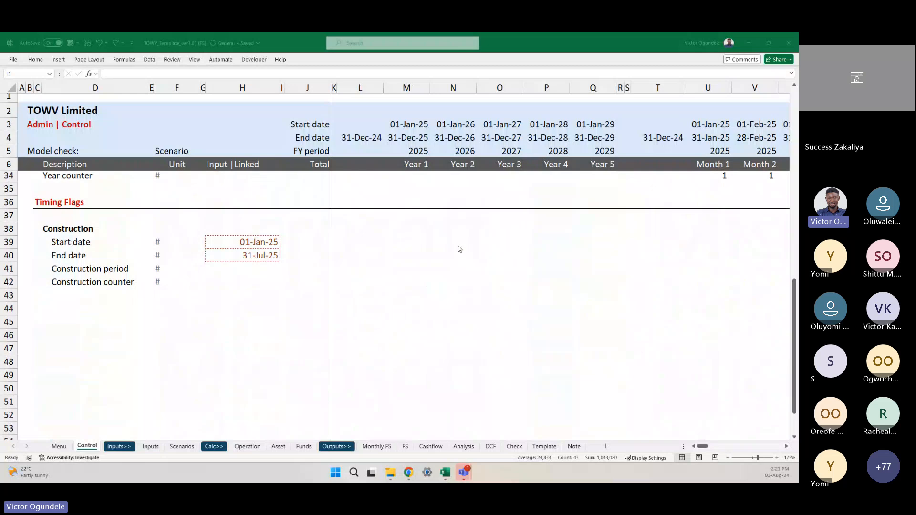
pyautogui.hscroll(3, 663, 228)
pyautogui.click(475, 222)
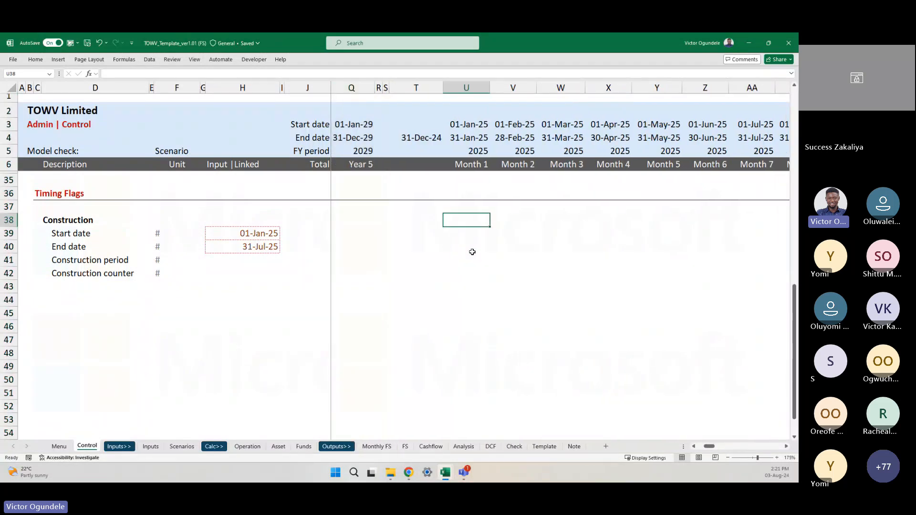
pyautogui.click(462, 236)
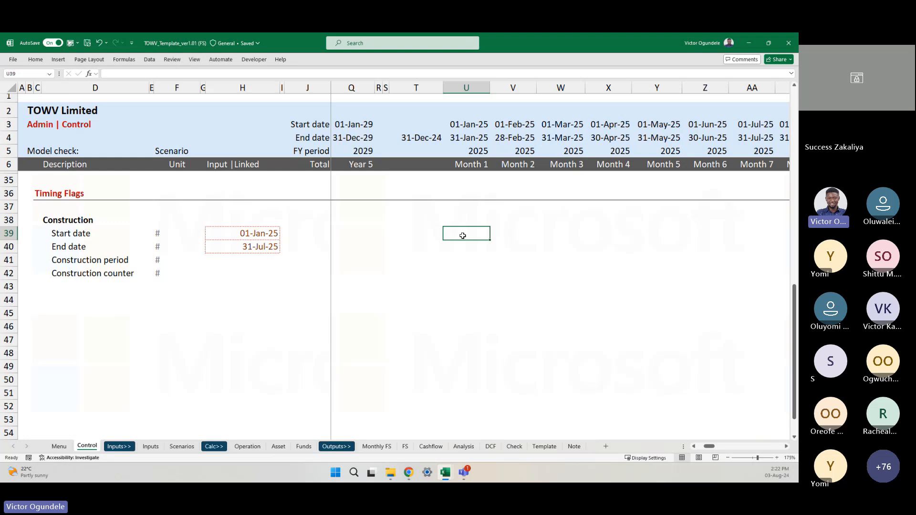
# Examine the Start date row across the annual and monthly timeline columns, from L39 through to the Month 1 cell U39
pyautogui.hscroll(1, 462, 236)
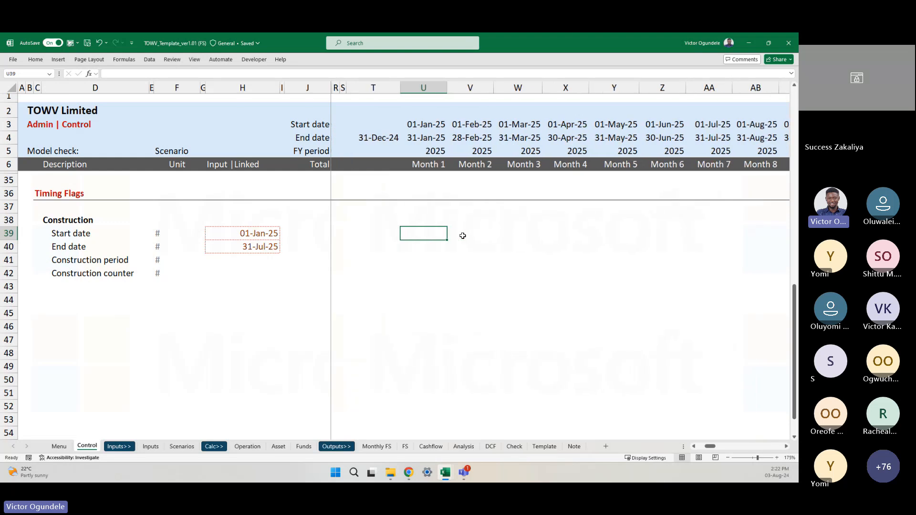
pyautogui.hscroll(-5, 463, 236)
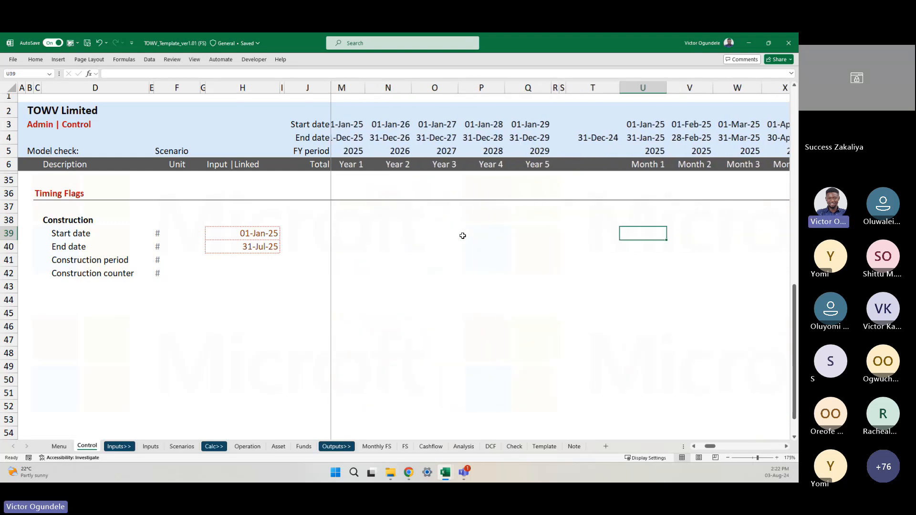
pyautogui.hscroll(-2, 463, 235)
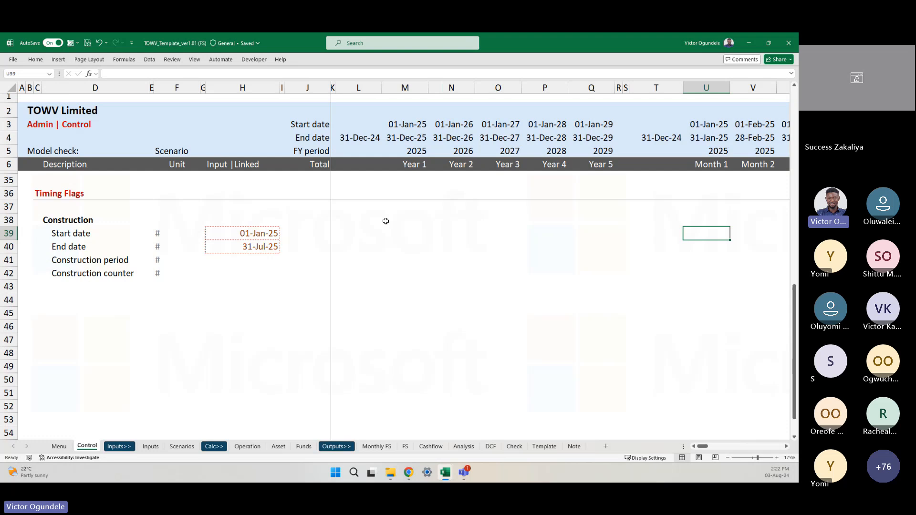
pyautogui.click(379, 230)
pyautogui.press('Right')
pyautogui.press('Right')
pyautogui.press('Right')
pyautogui.press('Right')
pyautogui.press('Right')
pyautogui.press('Right')
pyautogui.press('Right')
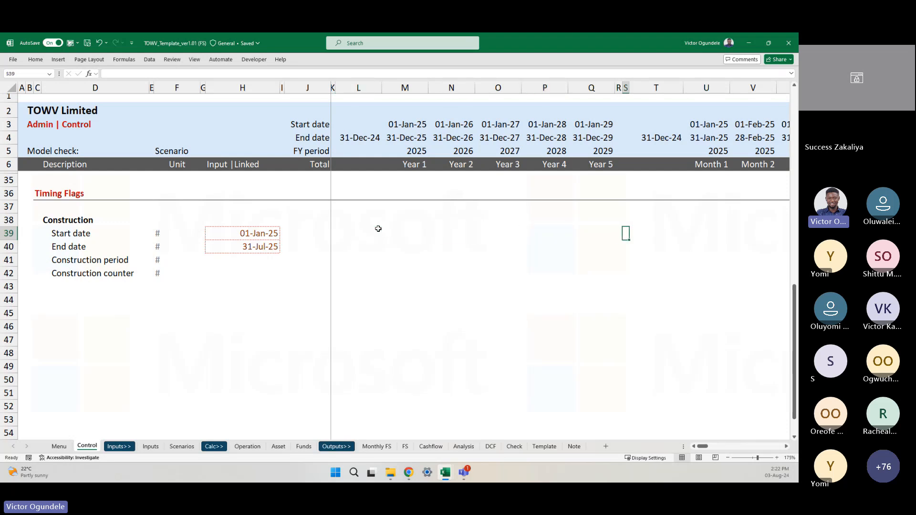
pyautogui.press('Right')
pyautogui.press('Right')
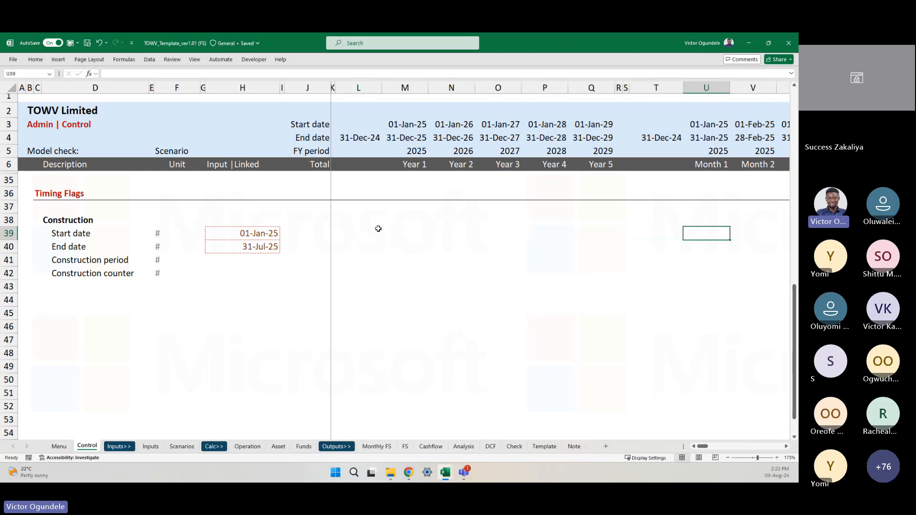
pyautogui.hscroll(5, 378, 229)
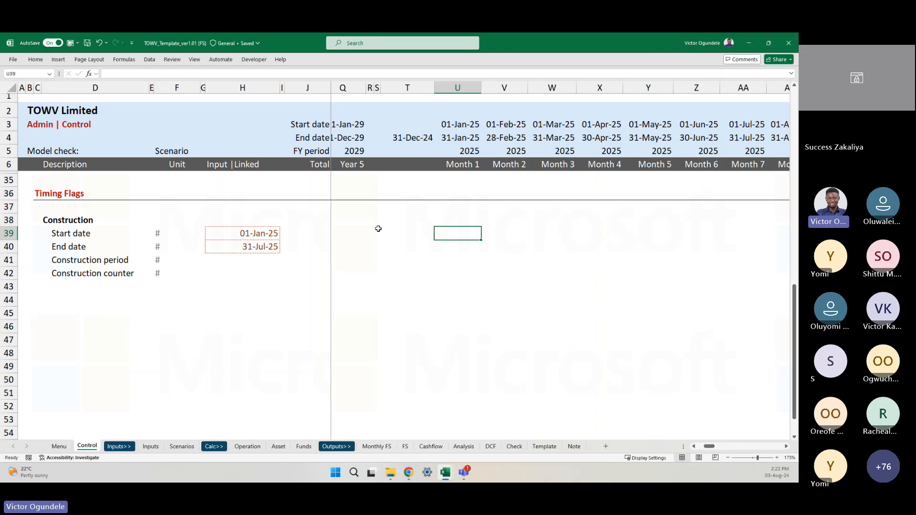
# Compare the Month 1 start date in U3 with the construction start date in H39, returning to U39
pyautogui.click(458, 124)
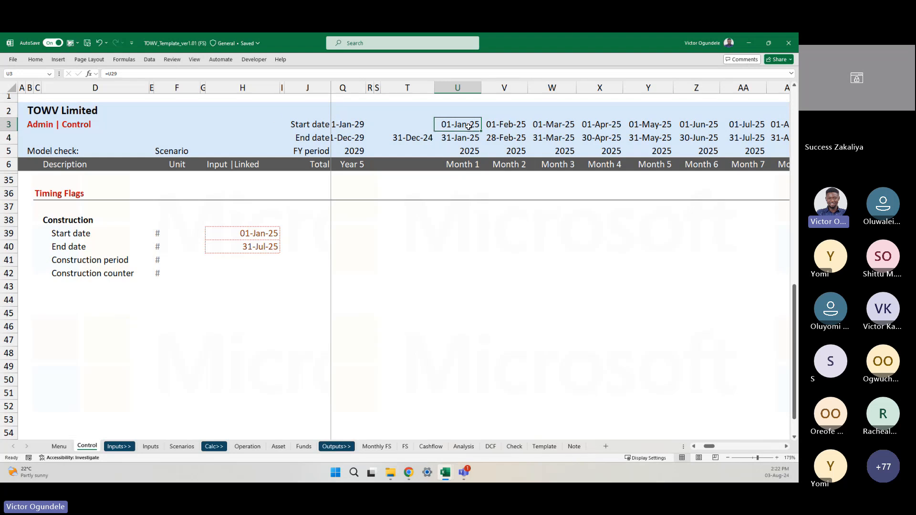
pyautogui.click(465, 234)
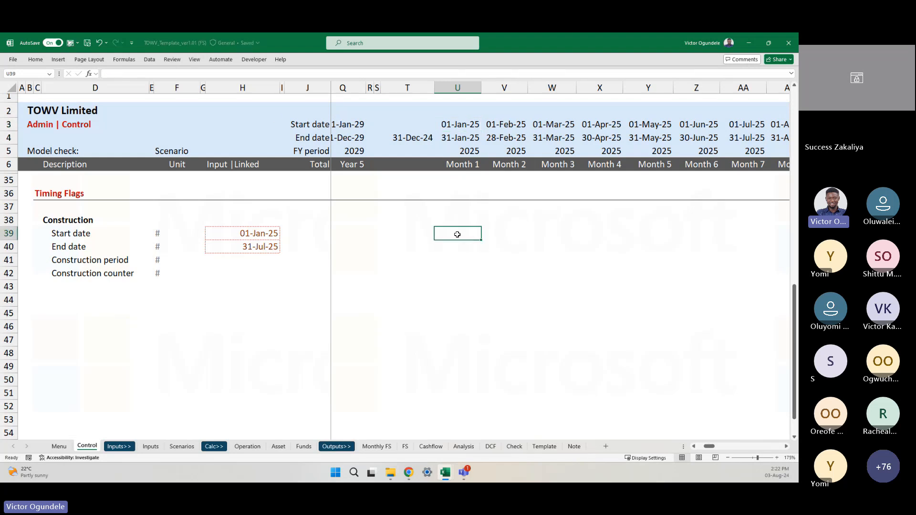
pyautogui.click(233, 231)
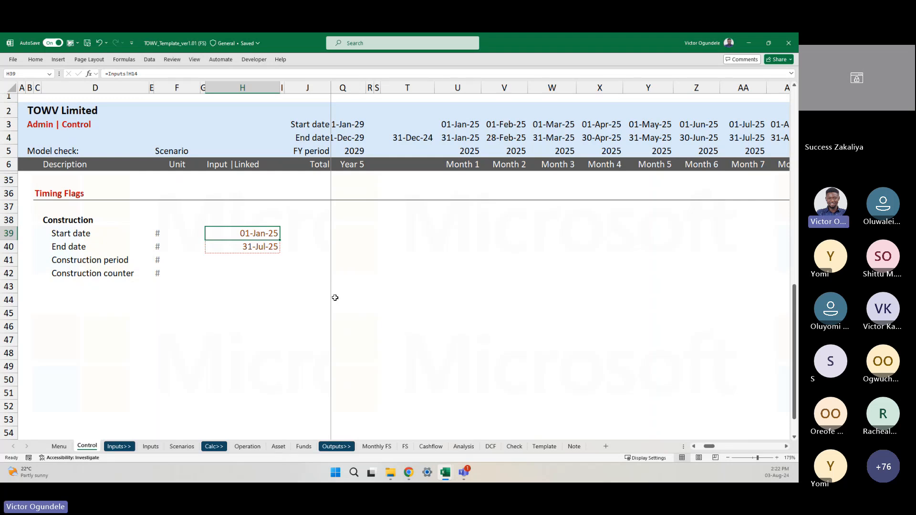
pyautogui.click(463, 233)
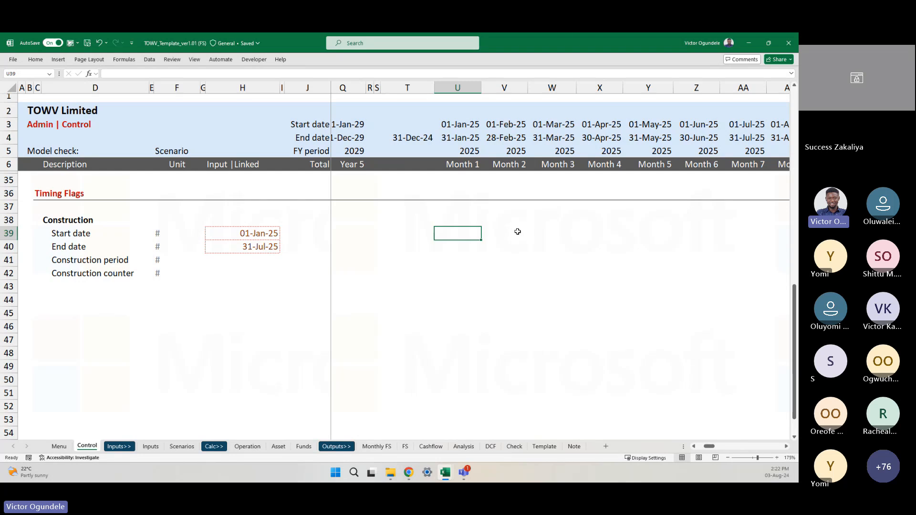
pyautogui.click(458, 124)
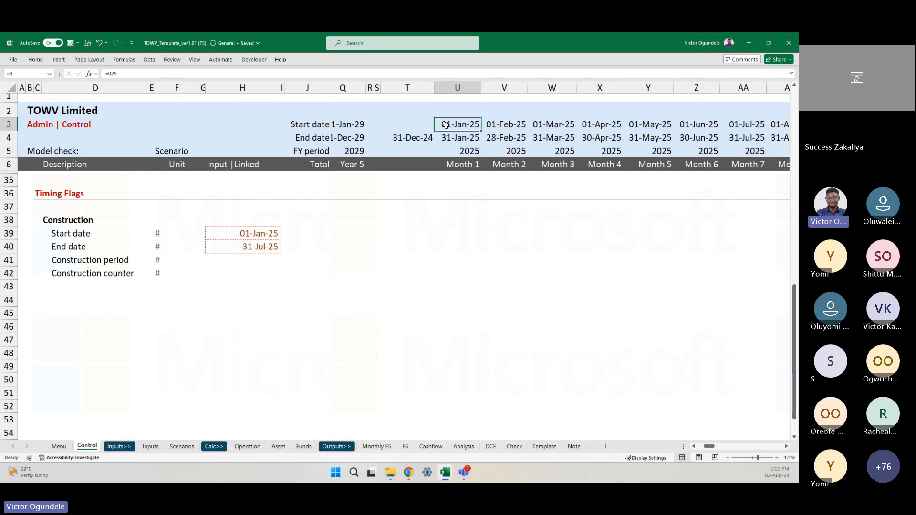
pyautogui.click(254, 232)
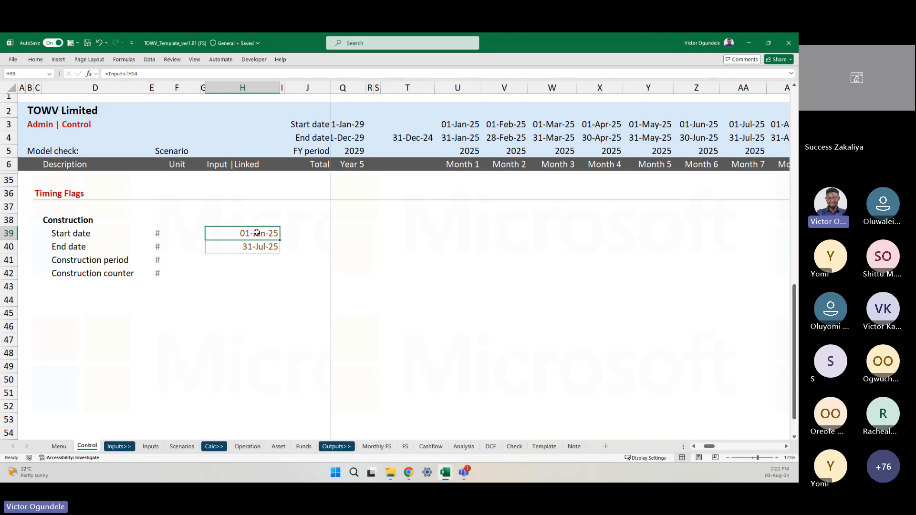
pyautogui.click(456, 233)
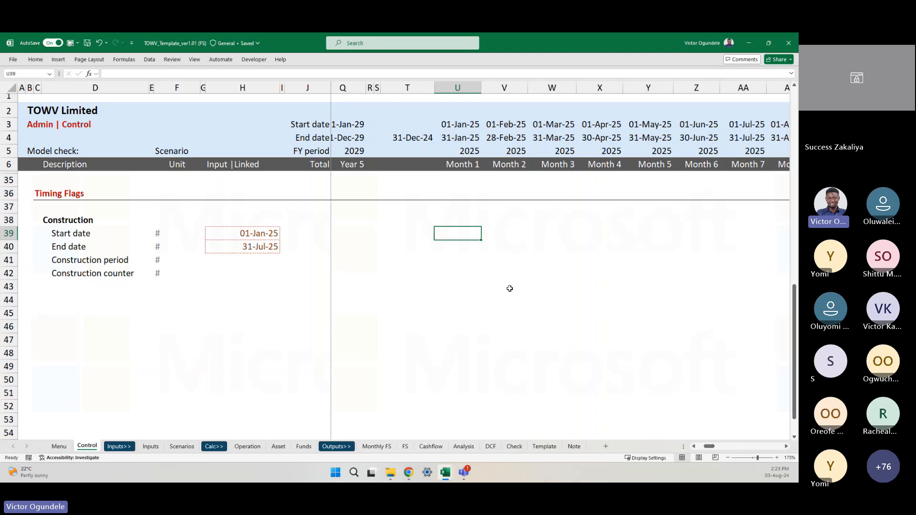
# Enter trial start flags of 1 in U39 and 0 in V39, and clear both cells
pyautogui.write('1')
pyautogui.press('Tab')
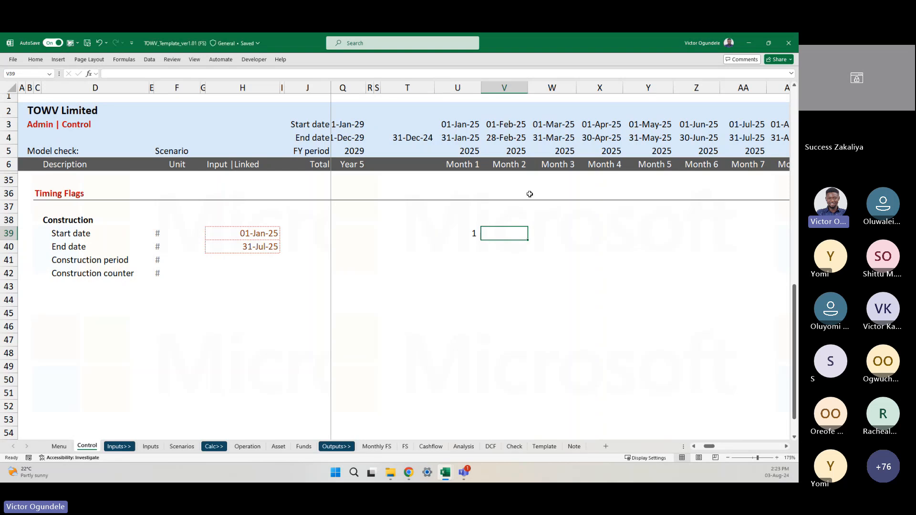
pyautogui.click(509, 123)
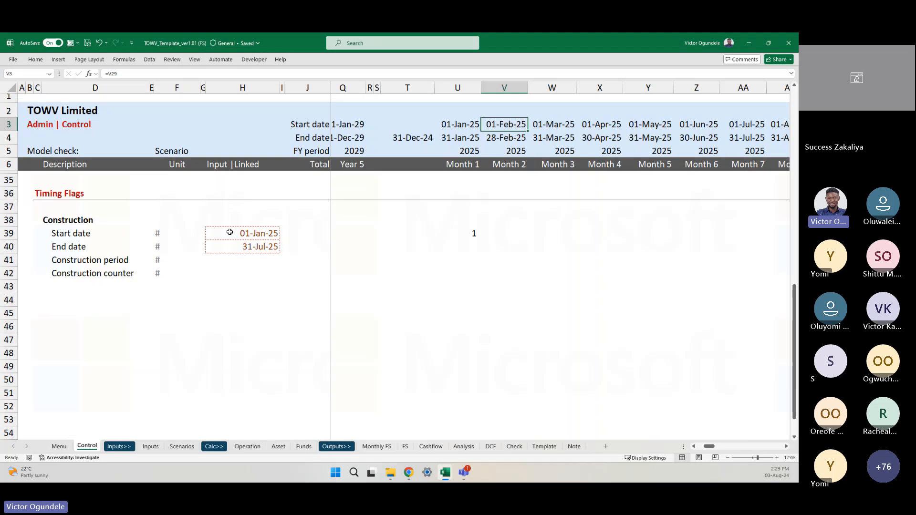
pyautogui.click(230, 233)
pyautogui.click(510, 231)
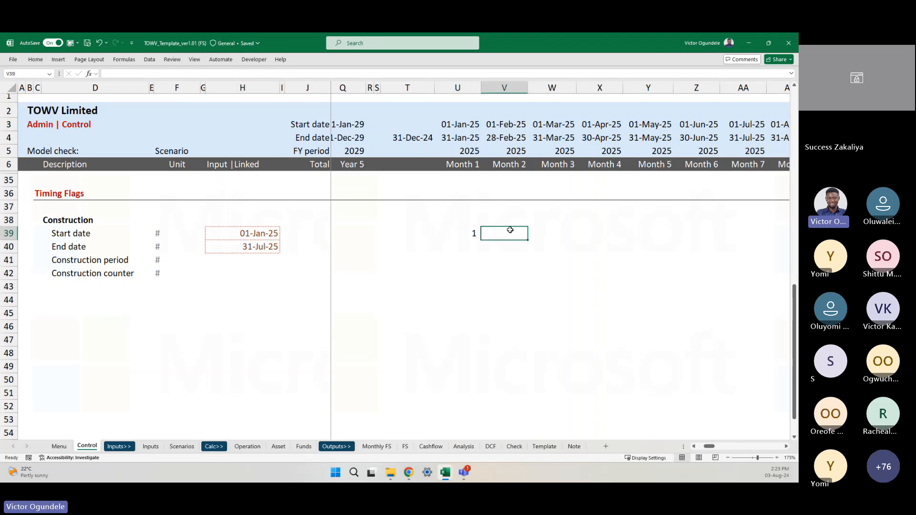
pyautogui.write('0')
pyautogui.hotkey('ctrl', 'Return')
pyautogui.hotkey('shift', 'Left')
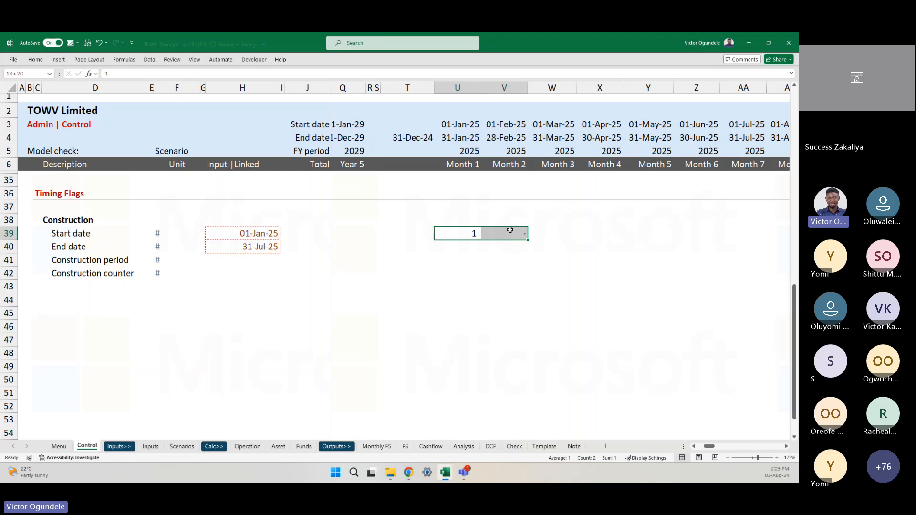
pyautogui.press('Delete')
pyautogui.press('Left')
pyautogui.press('Right')
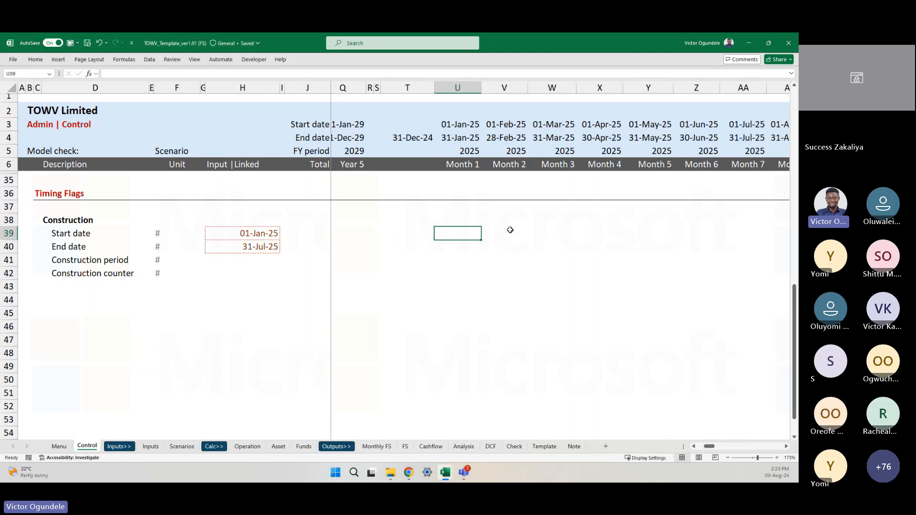
# Enter the start date flag test =U$3=$H39 in U39, comparing the Month 1 start date with the construction start date
pyautogui.write('=')
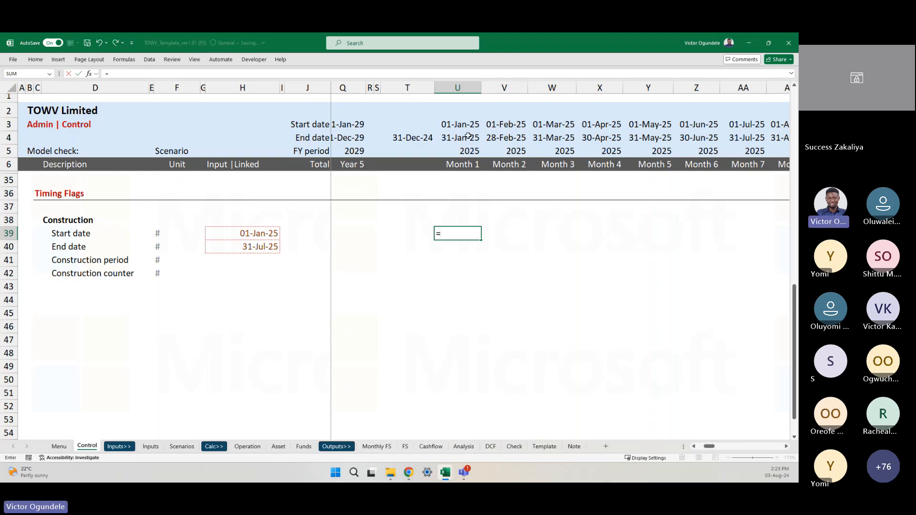
pyautogui.click(458, 125)
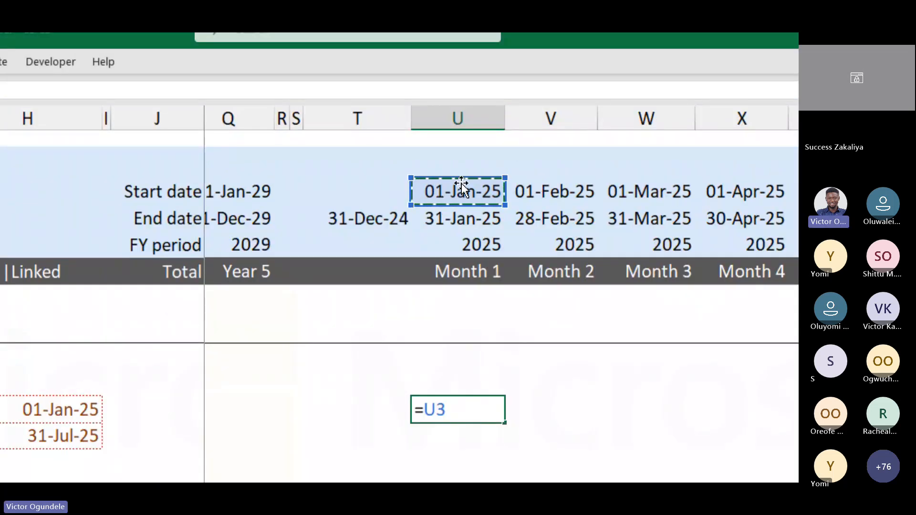
pyautogui.press('F4')
pyautogui.press('F4')
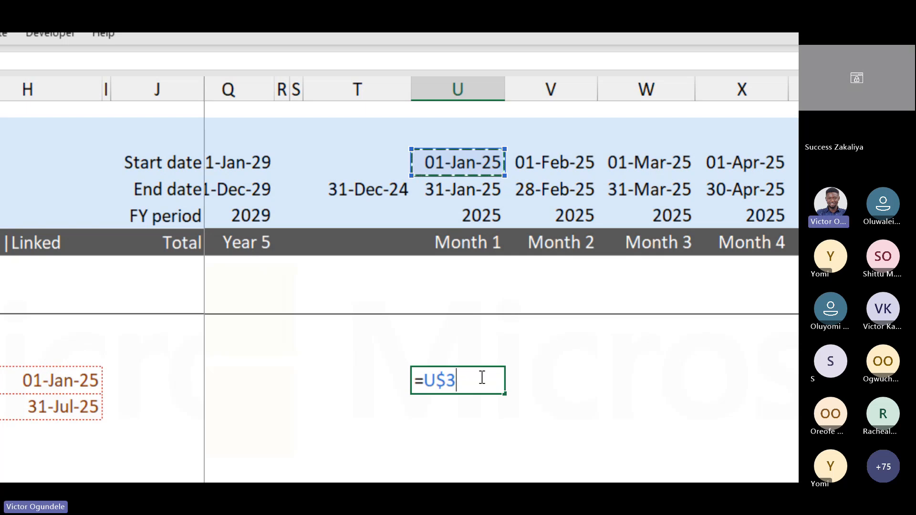
pyautogui.write('=')
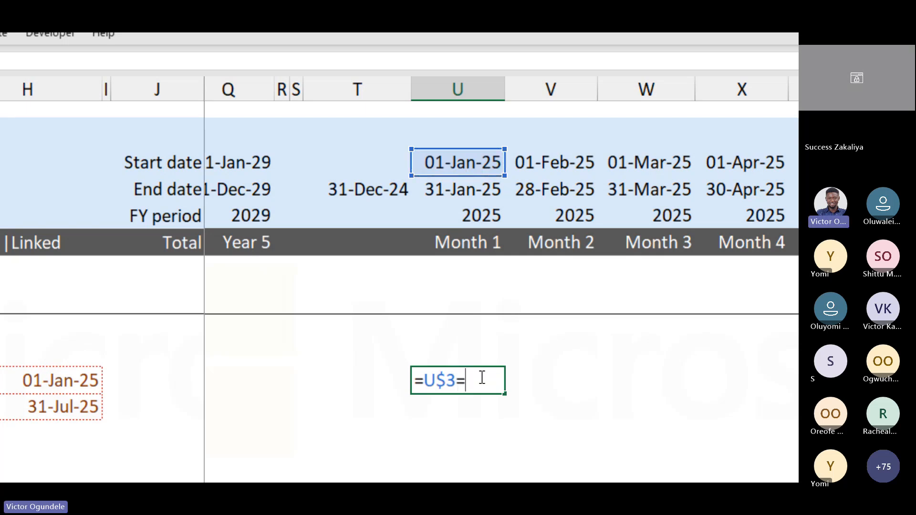
pyautogui.click(492, 401)
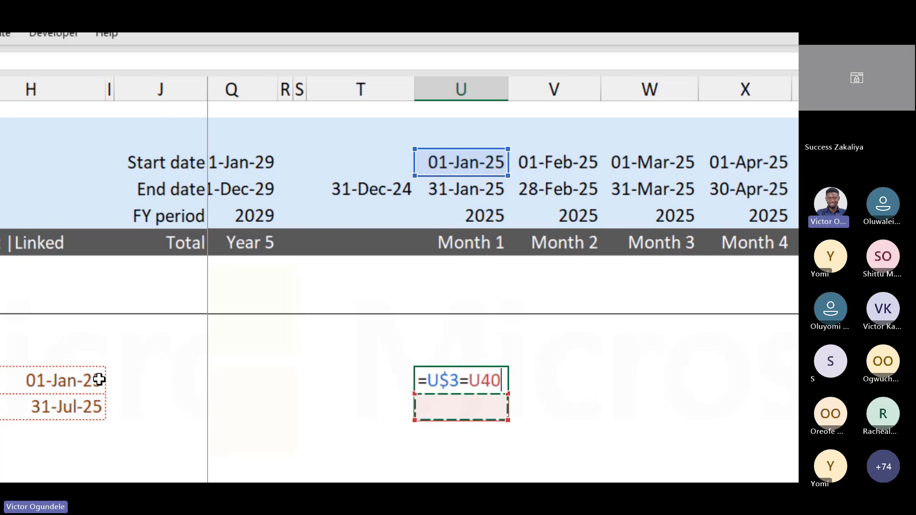
pyautogui.hscroll(-2, 100, 380)
pyautogui.click(99, 375)
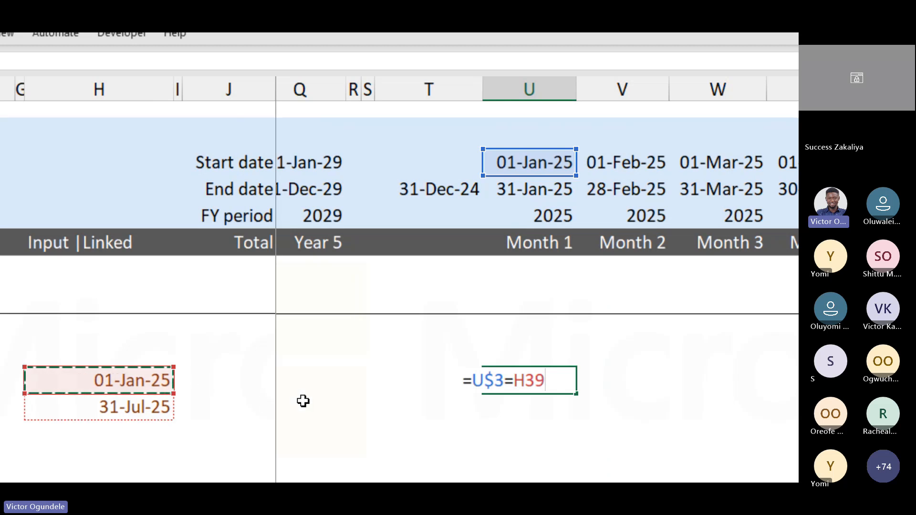
pyautogui.press('F4')
pyautogui.press('F4')
pyautogui.press('F4')
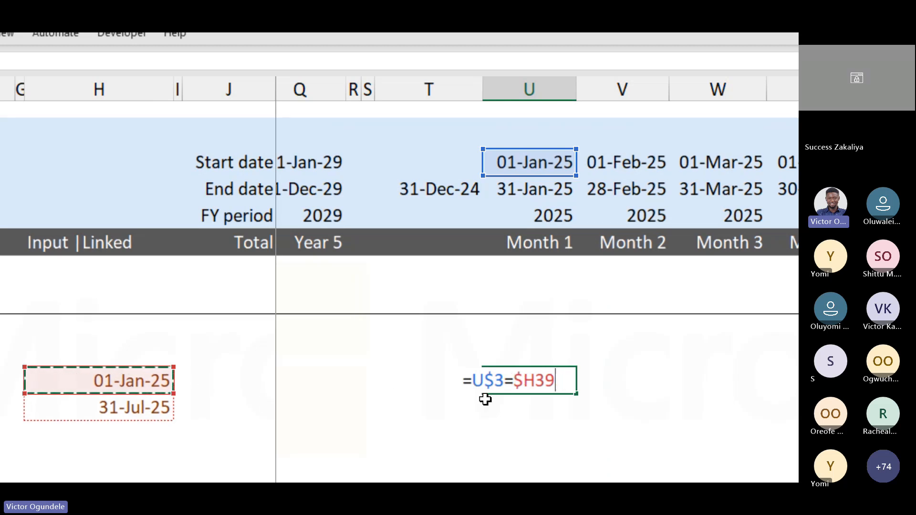
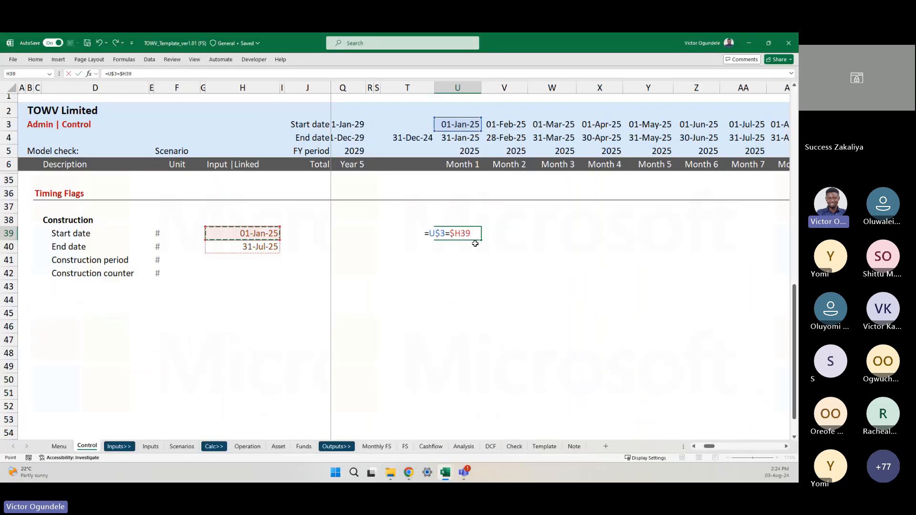
pyautogui.hotkey('ctrl', 'Return')
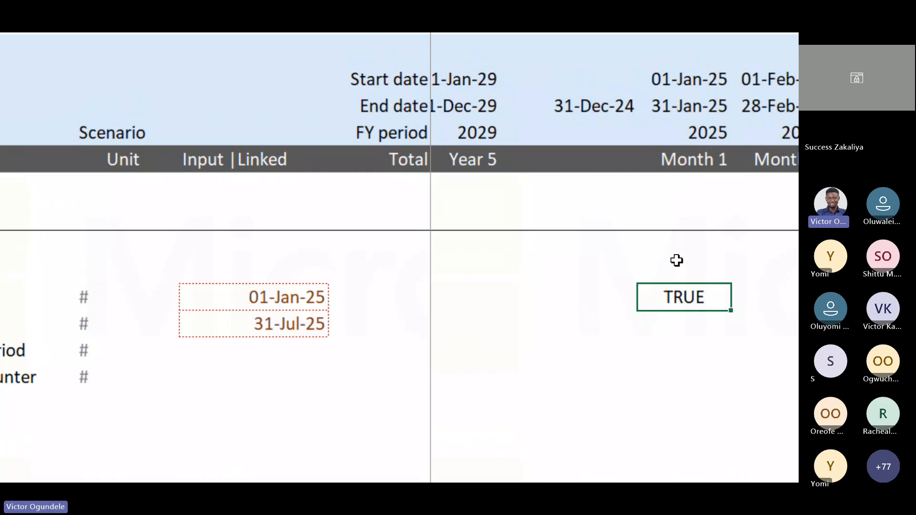
pyautogui.press('F2')
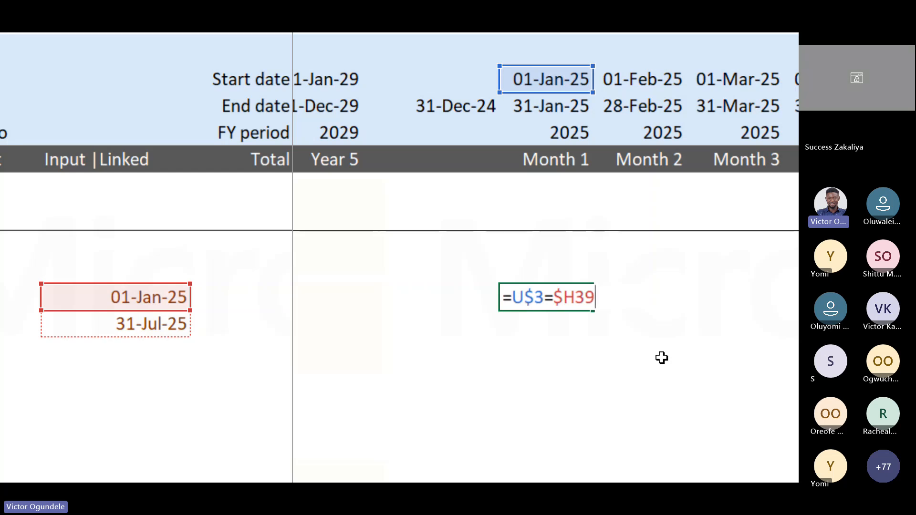
pyautogui.press('Return')
# Enter the example logical values TRUE in U41 and FALSE in U42, and select the two cells
pyautogui.write('TU')
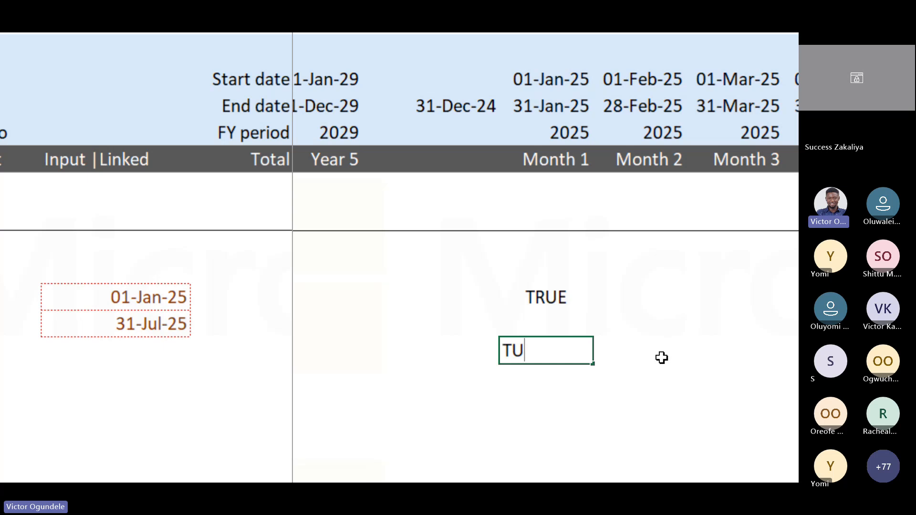
pyautogui.press('BackSpace')
pyautogui.write('RUE')
pyautogui.press('Return')
pyautogui.write('FALSE')
pyautogui.press('Return')
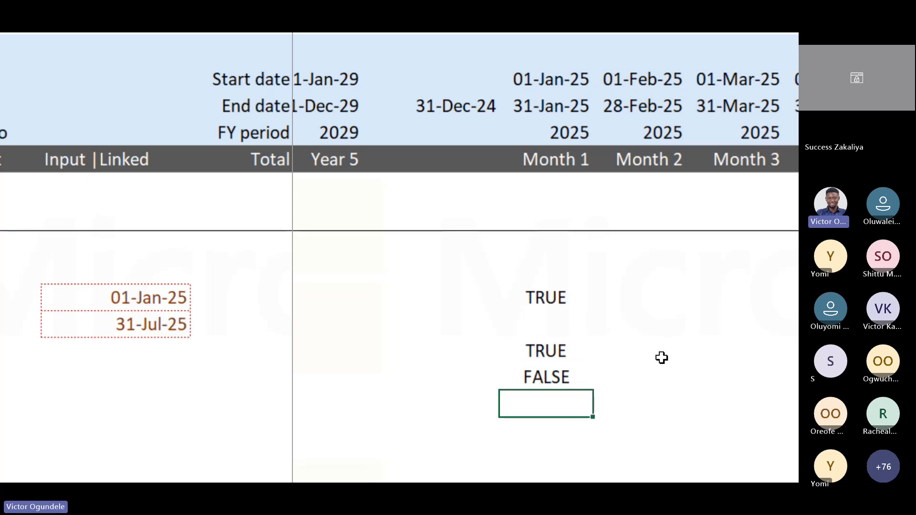
pyautogui.press('Up')
pyautogui.press('Up')
pyautogui.hotkey('shift', 'Down')
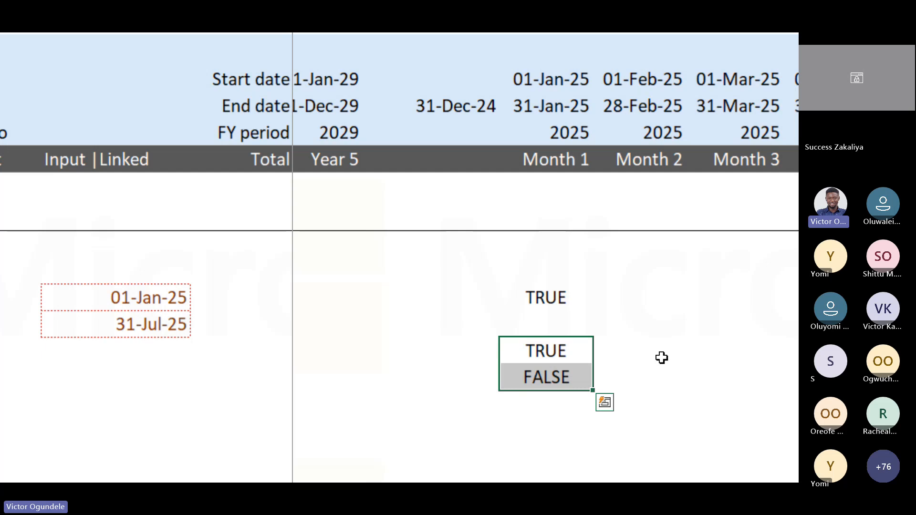
# Enter 100 in V41 beside the TRUE example and fill it down to V42
pyautogui.click(661, 357)
pyautogui.write('100')
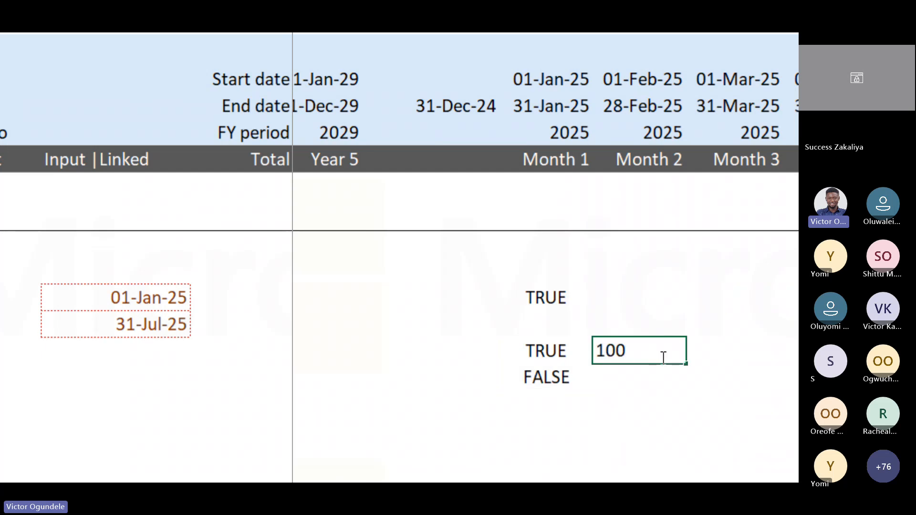
pyautogui.press('Return')
pyautogui.hotkey('ctrl', 'd')
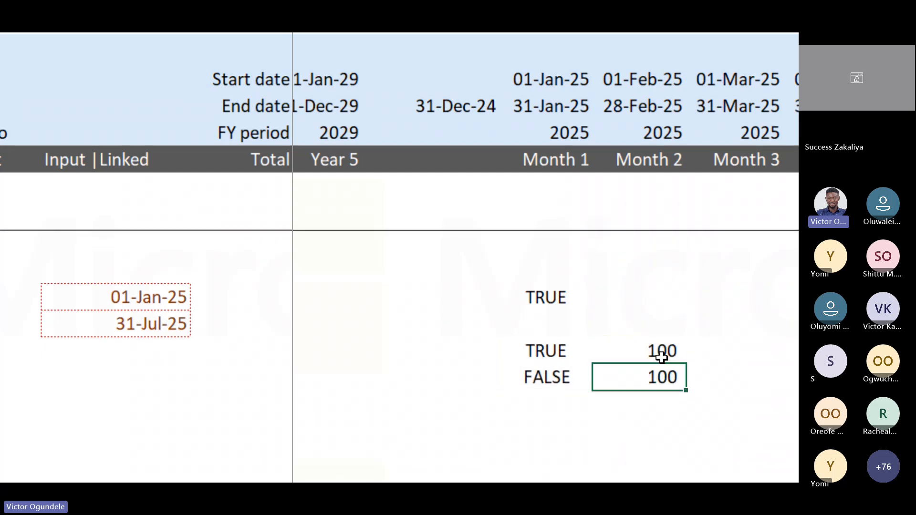
pyautogui.hscroll(2, 661, 358)
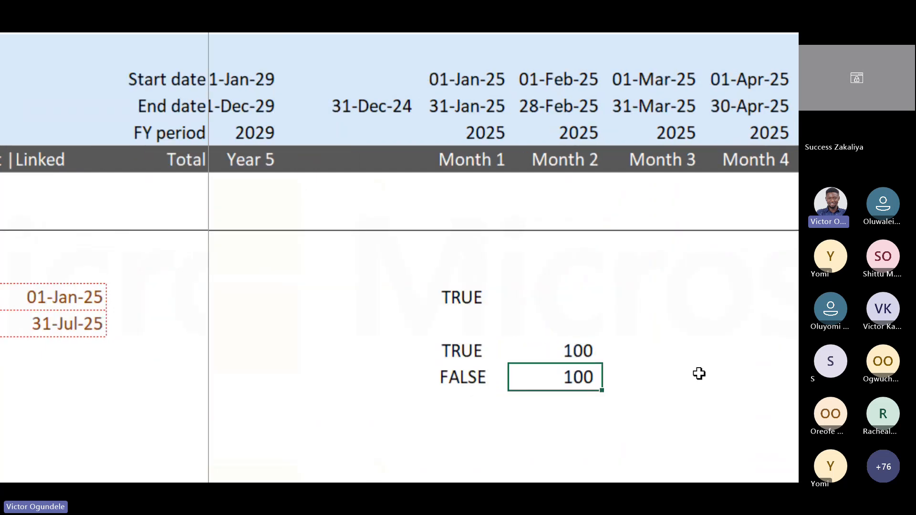
# Enter the product formula =V41*U41 in W41 and fill it down to W42 for the FALSE example
pyautogui.click(659, 348)
pyautogui.write('=')
pyautogui.press('Left')
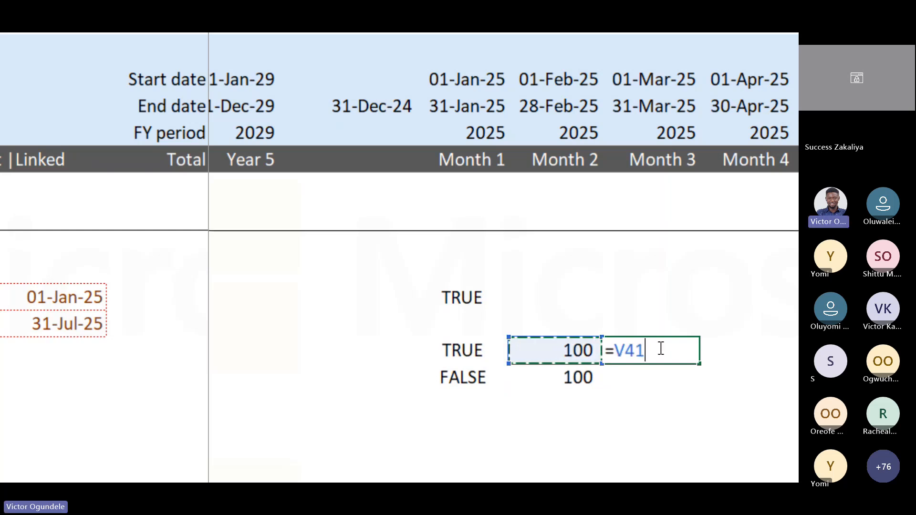
pyautogui.write('*')
pyautogui.press('Left')
pyautogui.press('Left')
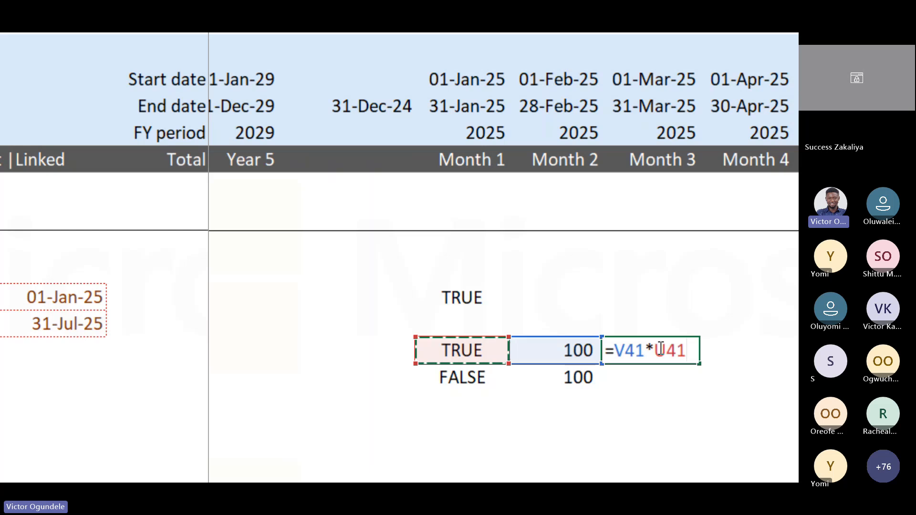
pyautogui.press('Return')
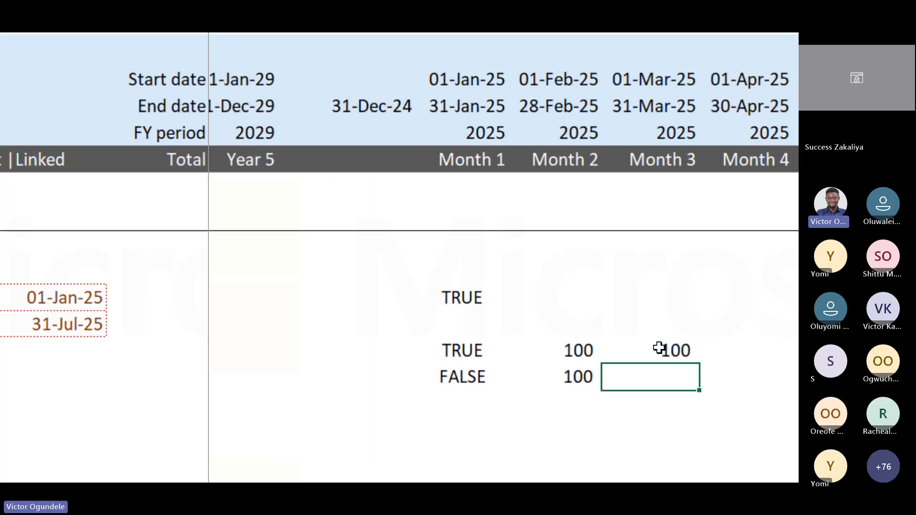
pyautogui.hotkey('ctrl', 'd')
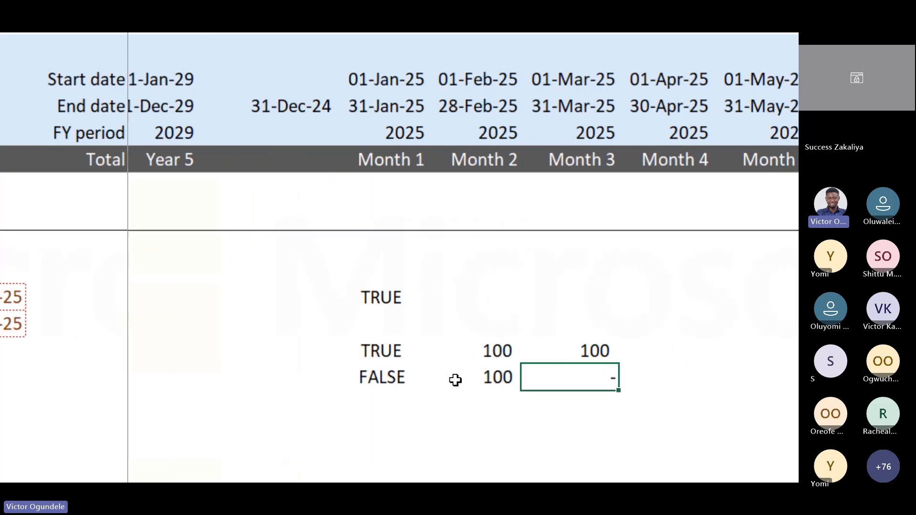
pyautogui.press('F2')
pyautogui.press('Escape')
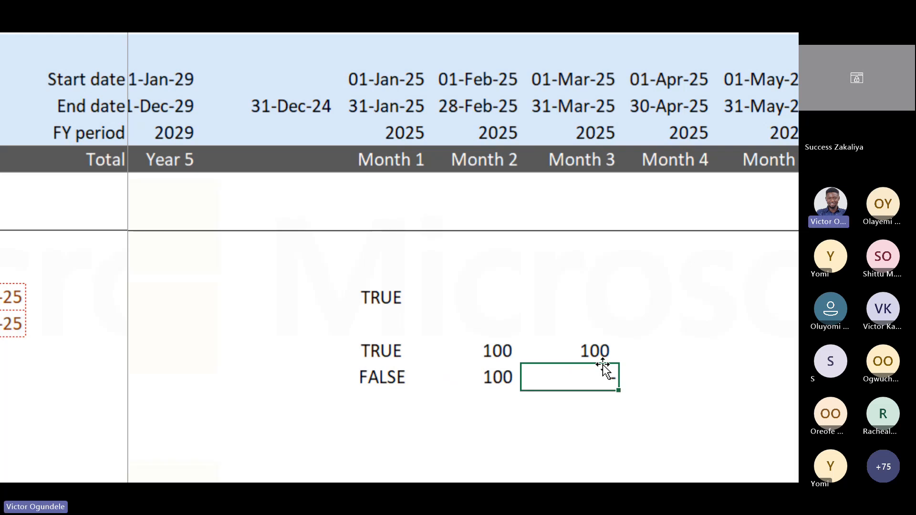
# Clear the TRUE/FALSE multiplication example from cells U41:W42
pyautogui.press('Up')
pyautogui.press('Up')
pyautogui.press('Left')
pyautogui.press('Left')
pyautogui.press('Down')
pyautogui.hotkey('shift', 'Right')
pyautogui.hotkey('shift', 'Right')
pyautogui.hotkey('shift', 'Down')
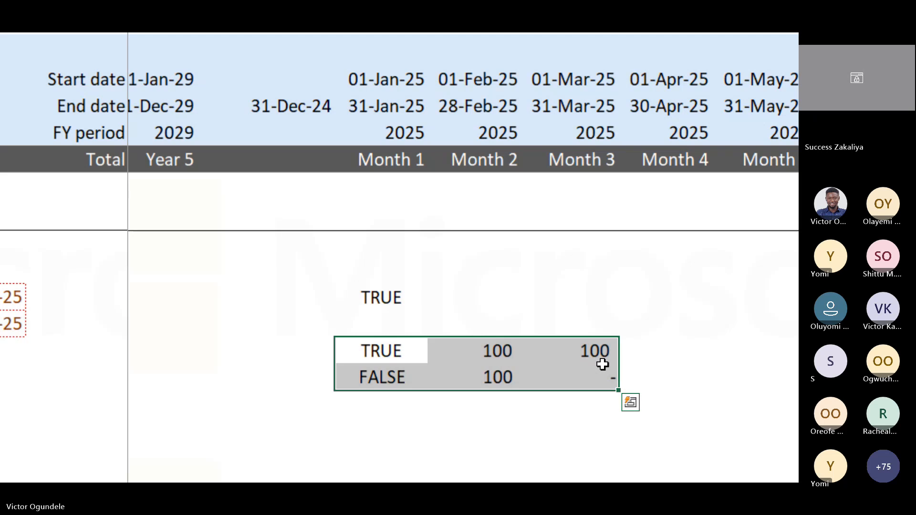
pyautogui.press('Delete')
# Wrap the Month 1 start date test in U39 in the N function, as =N(U$3=$H39)
pyautogui.press('super+plus')
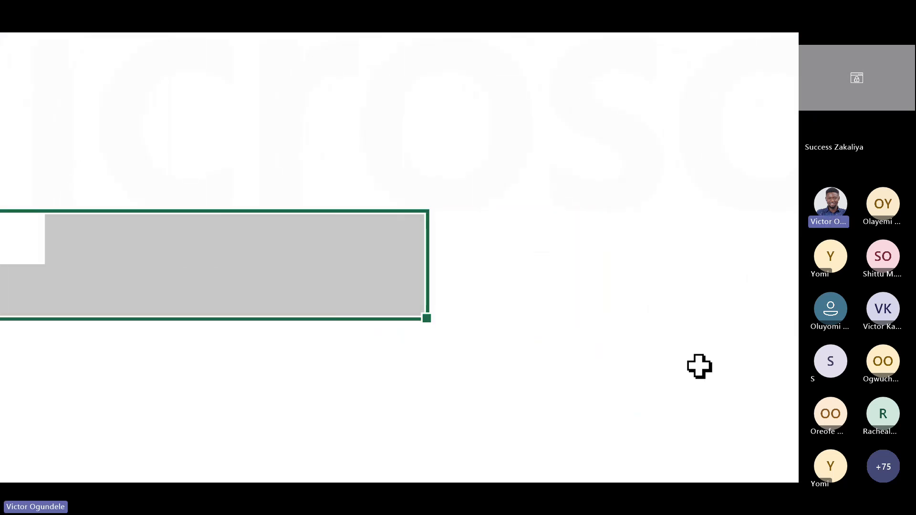
pyautogui.press('super+minus')
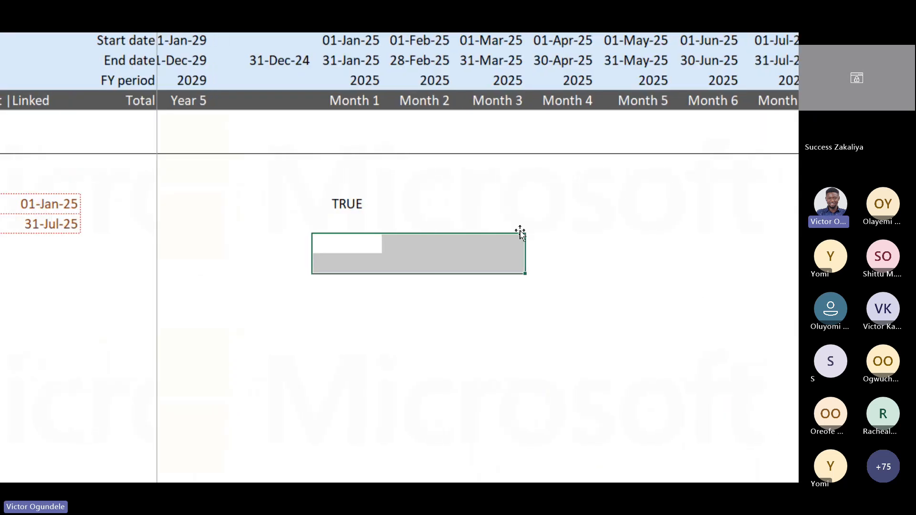
pyautogui.press('Up')
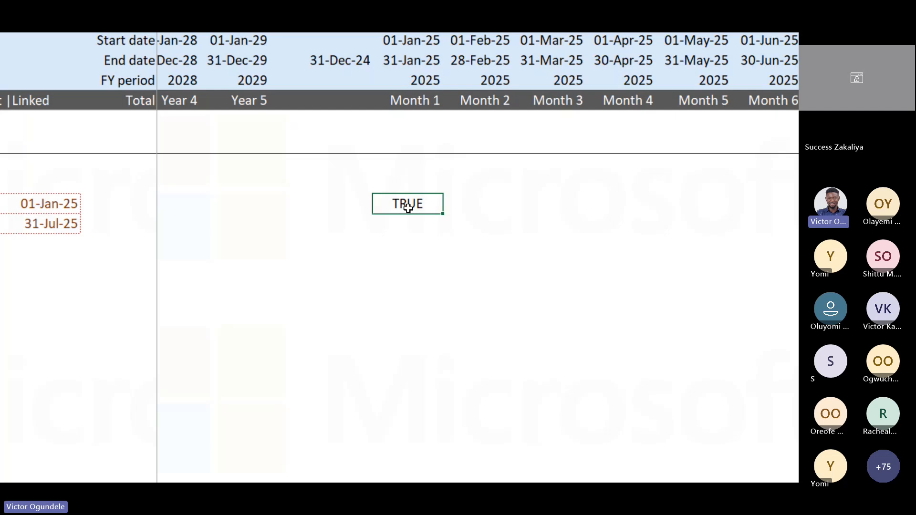
pyautogui.press('F2')
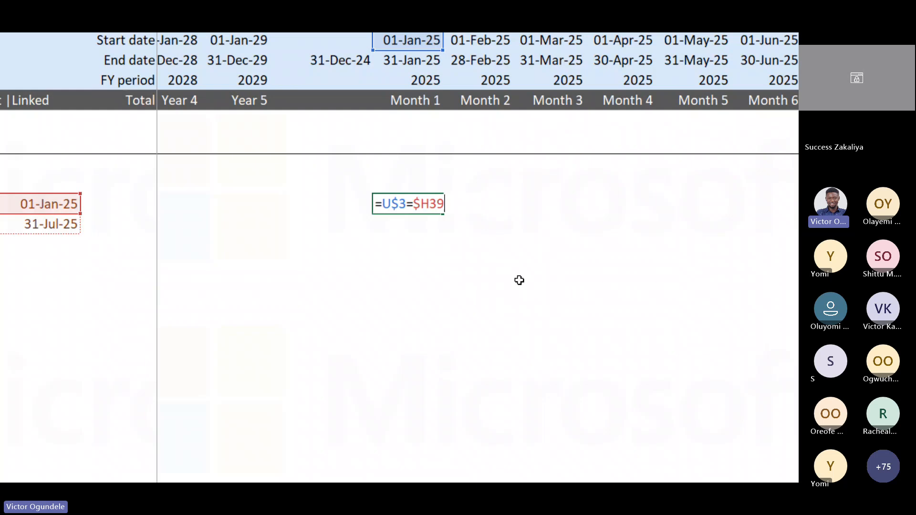
pyautogui.press('Escape')
pyautogui.press('F2')
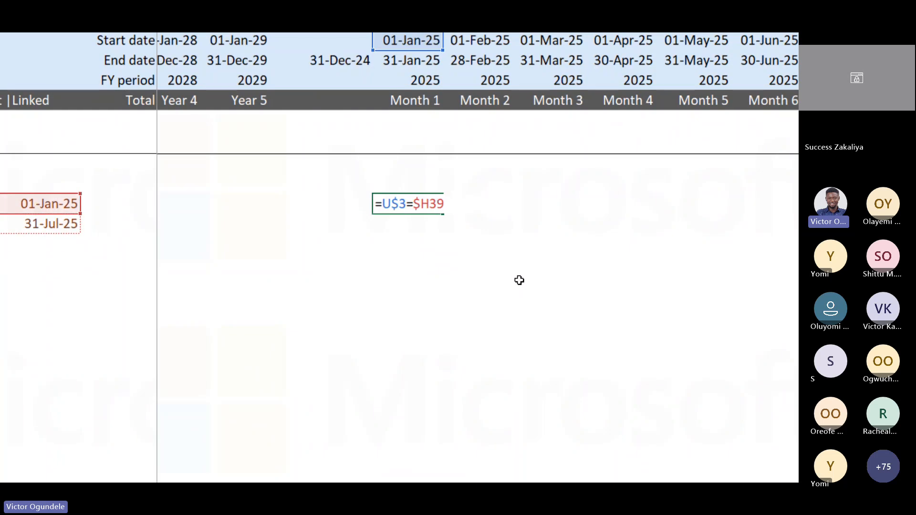
pyautogui.write('N')
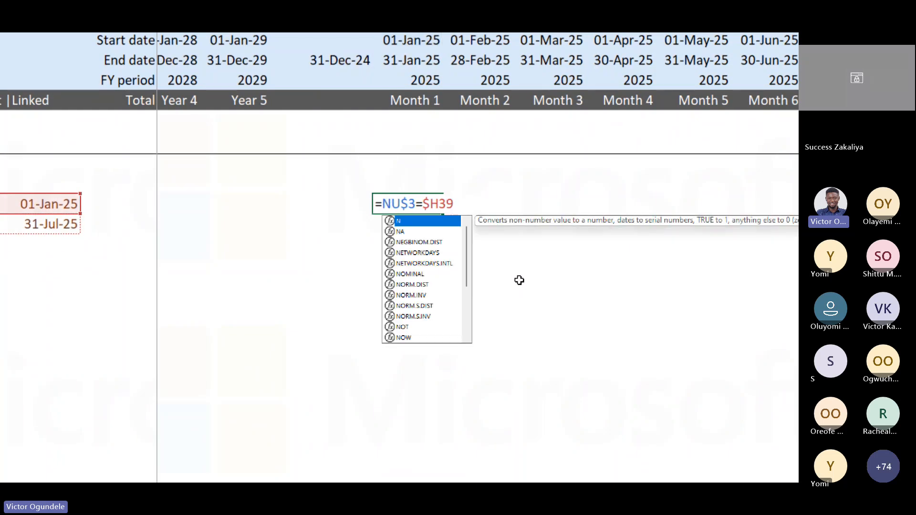
pyautogui.write('(')
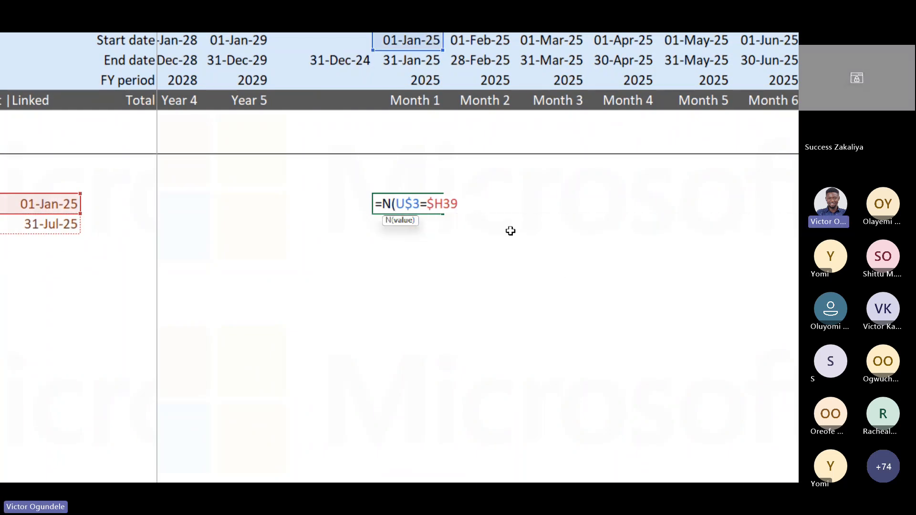
pyautogui.click(466, 208)
pyautogui.write(')')
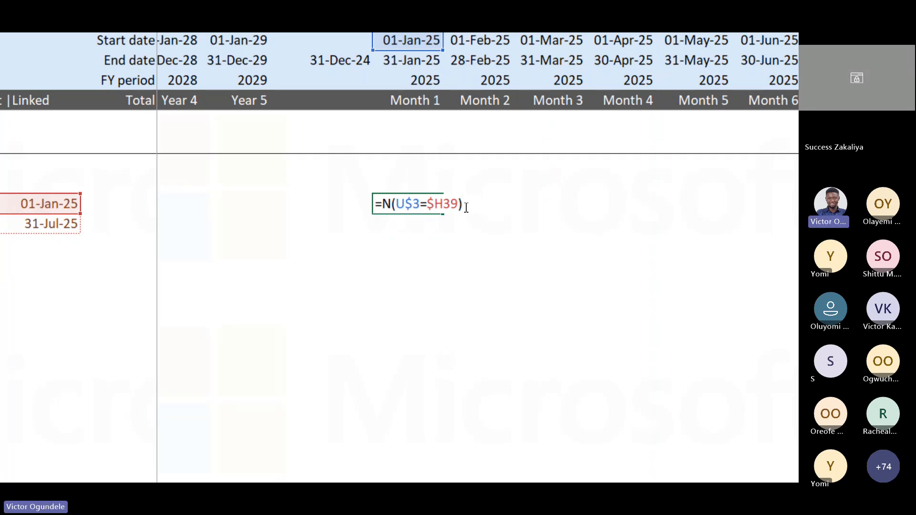
pyautogui.press('super+plus')
pyautogui.press('super+plus')
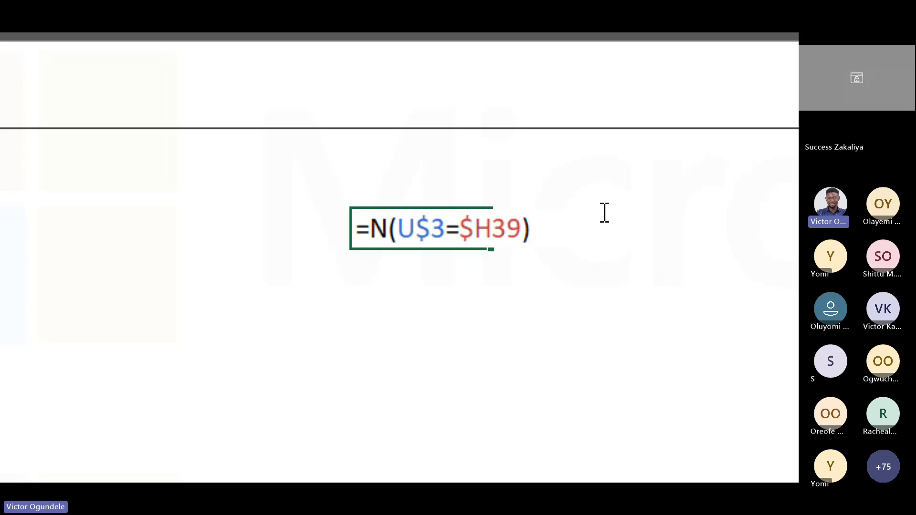
pyautogui.hotkey('ctrl', 'Return')
# Fill the start date flag formula from U39 across row 39 to Month 60 in CB39
pyautogui.hotkey('ctrl', 'Down')
pyautogui.hotkey('ctrl', 'Down')
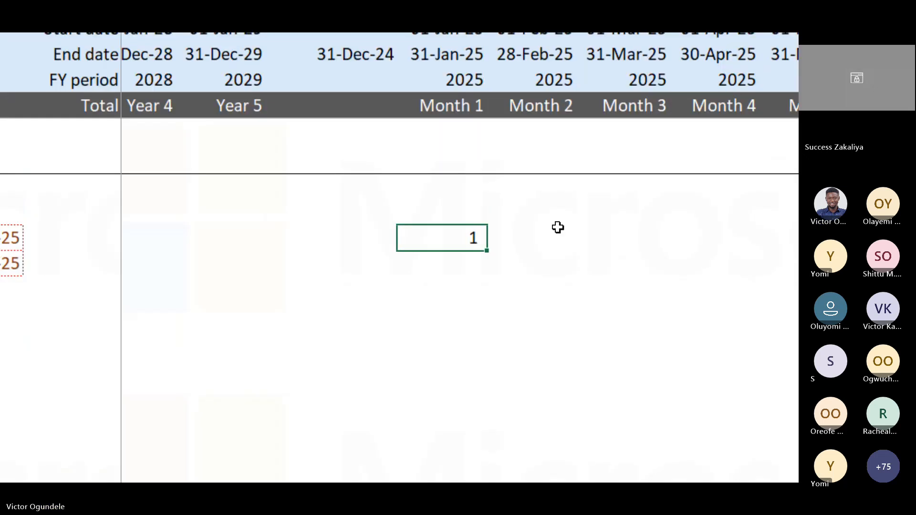
pyautogui.hotkey('ctrl', 'shift', 'Right')
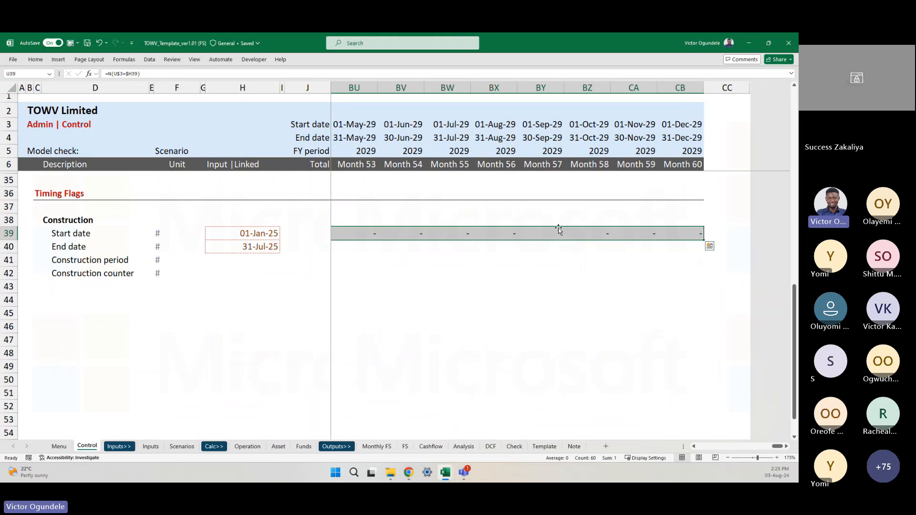
pyautogui.hotkey('ctrl', 'Right')
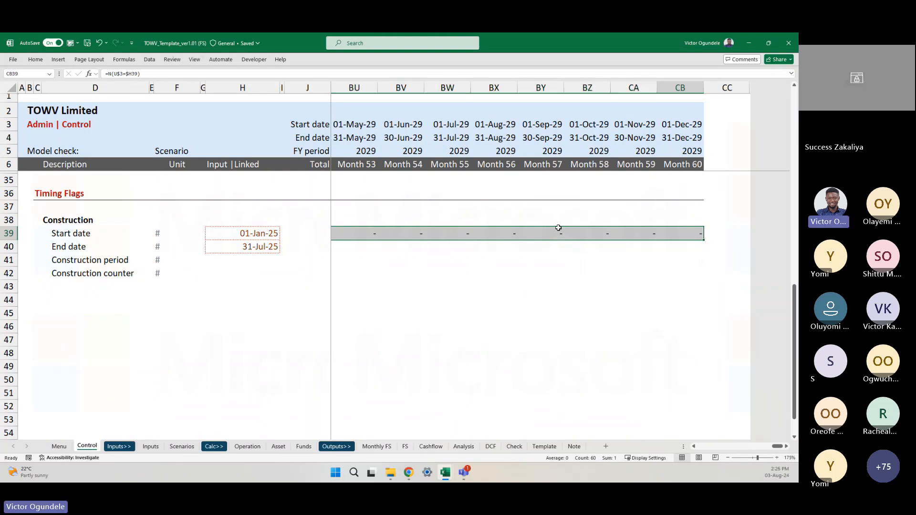
# Clear the construction start date flags in row 39 from Month 2 through Month 60, keeping the formula in U39
pyautogui.hotkey('ctrl', 'Left')
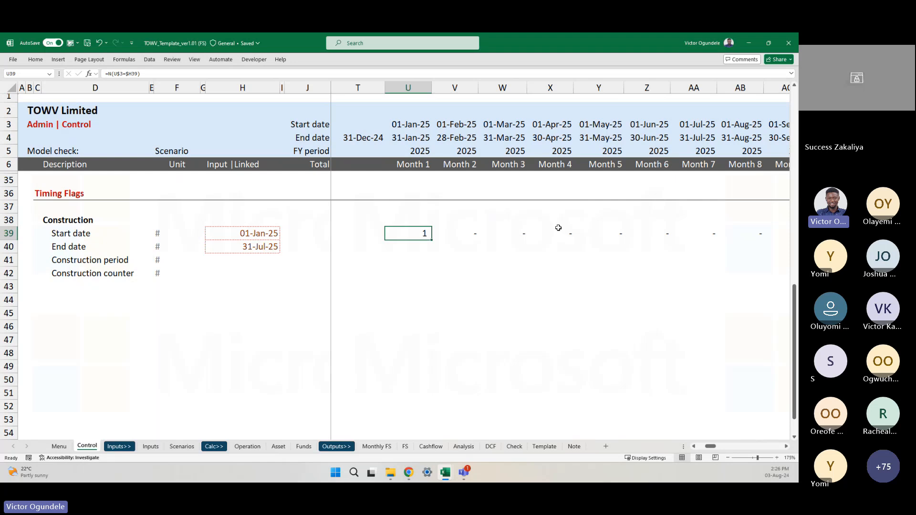
pyautogui.press('Right')
pyautogui.hotkey('ctrl', 'shift', 'Right')
pyautogui.press('Delete')
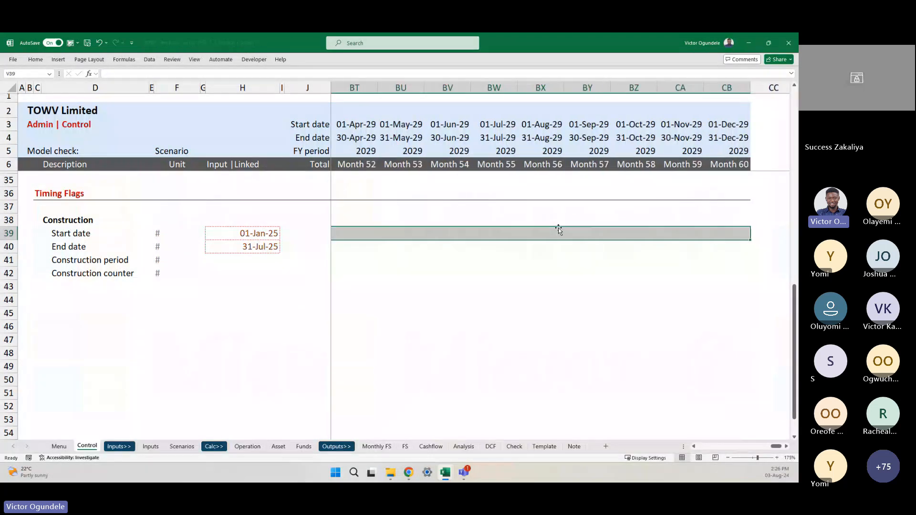
# Fill the start date flag formula from U39 across the row through Month 60 in column CB
pyautogui.hotkey('shift', 'BackSpace')
pyautogui.press('Left')
pyautogui.press('Left')
pyautogui.press('Right')
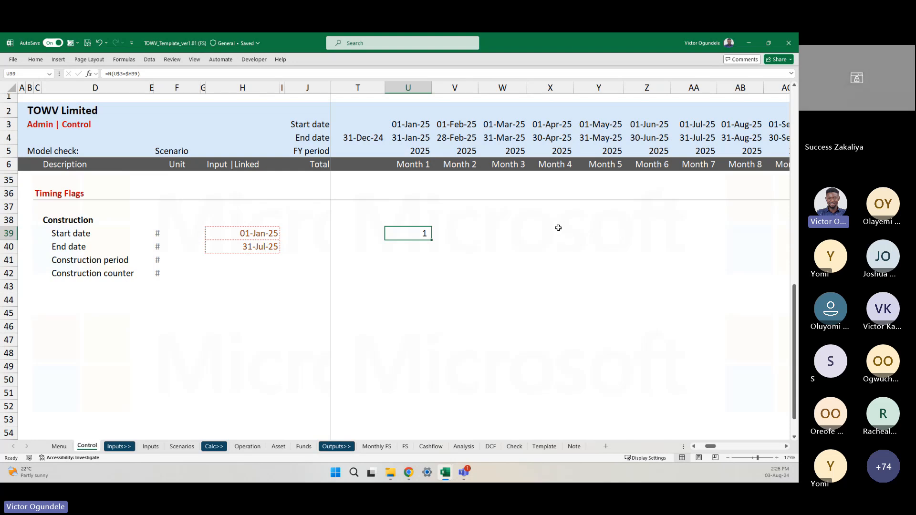
pyautogui.hotkey('ctrl', 'shift', 'Right')
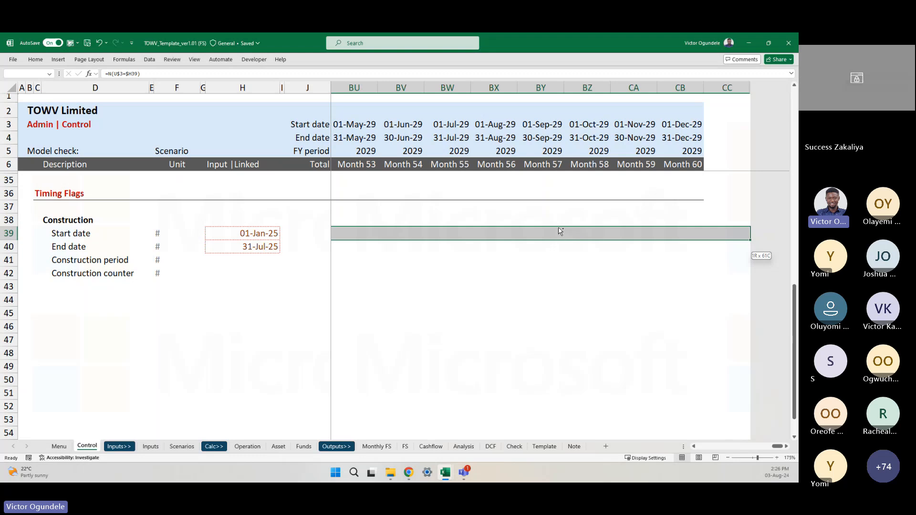
pyautogui.moveTo(560, 231); pyautogui.dragTo(559, 229)
pyautogui.hotkey('shift', 'Left')
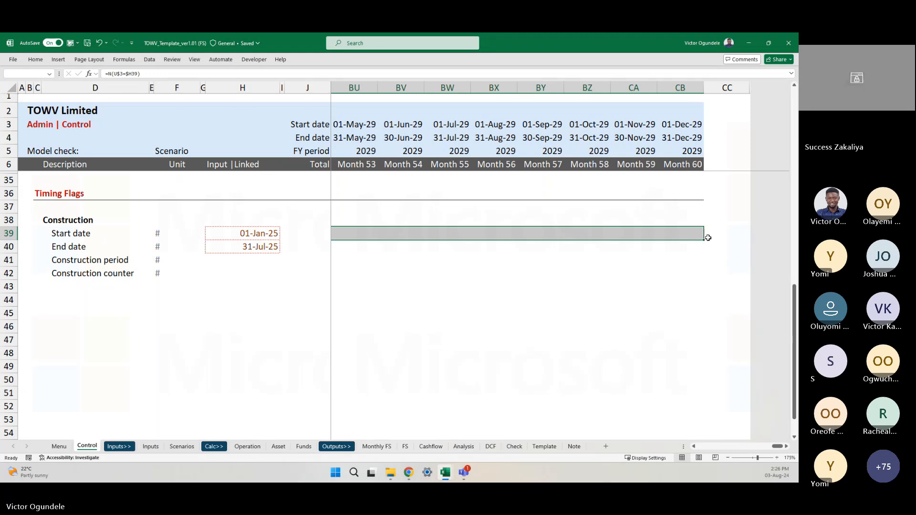
pyautogui.moveTo(708, 238); pyautogui.dragTo(707, 238)
pyautogui.hotkey('ctrl', 'v')
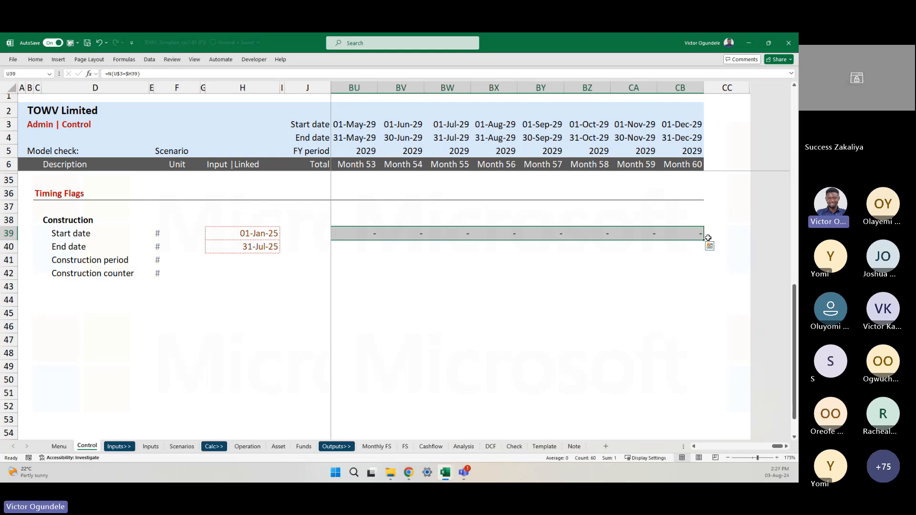
# Review the start date flags in row 39 from Month 1 to Month 60 and the blank column beyond
pyautogui.press('Left')
pyautogui.press('Right')
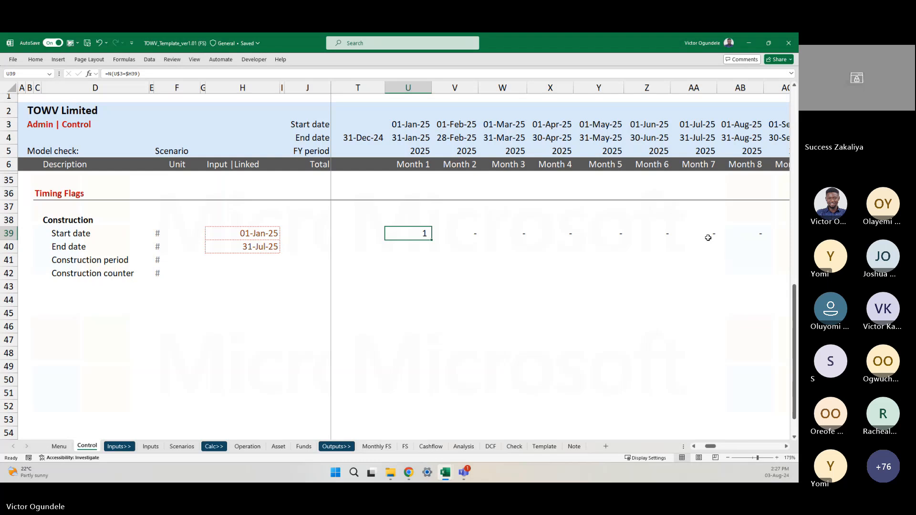
pyautogui.press('Down')
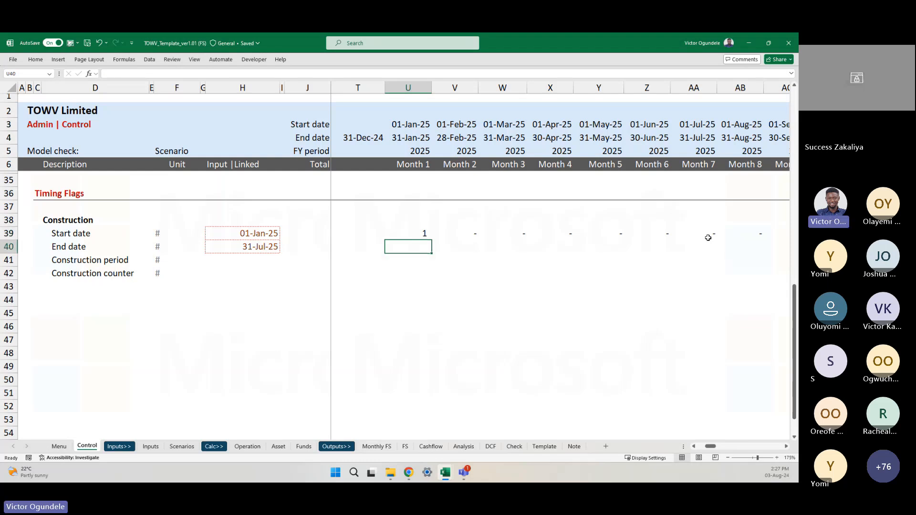
pyautogui.scroll(4, 708, 237)
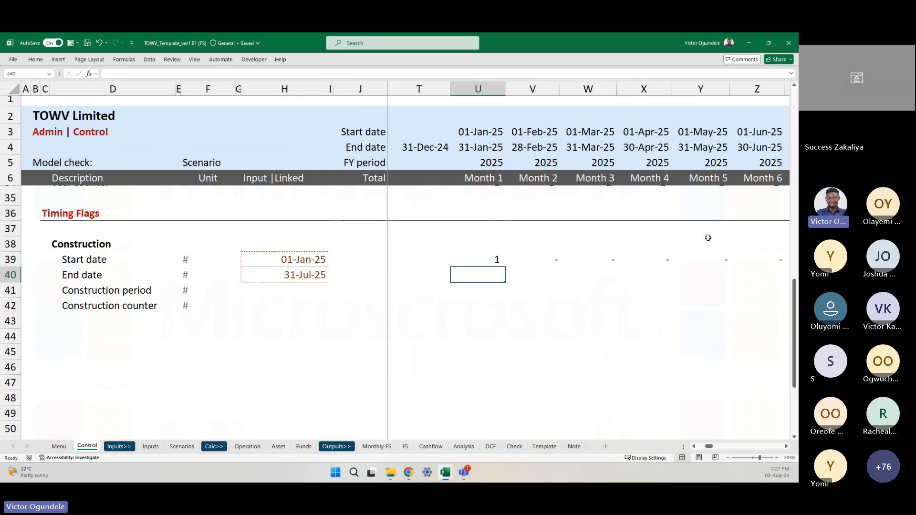
pyautogui.scroll(1, 708, 238)
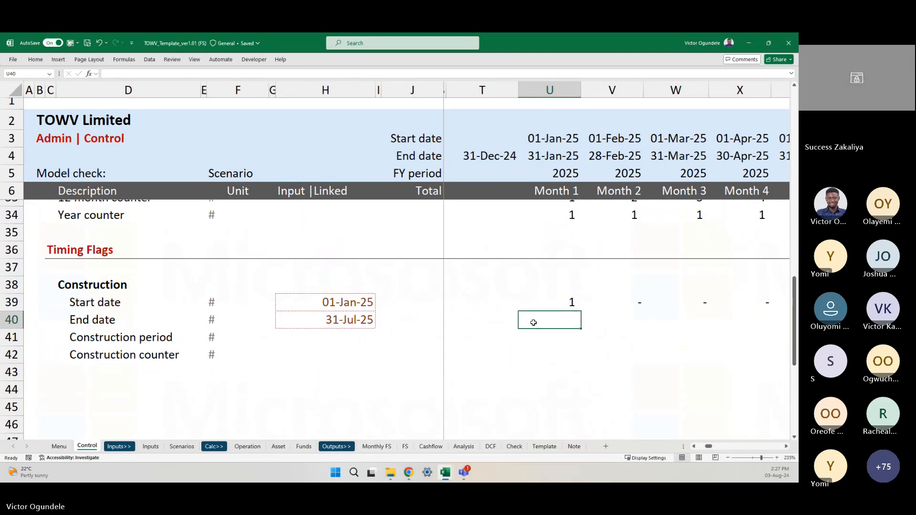
pyautogui.press('Up')
pyautogui.hotkey('ctrl', 'Right')
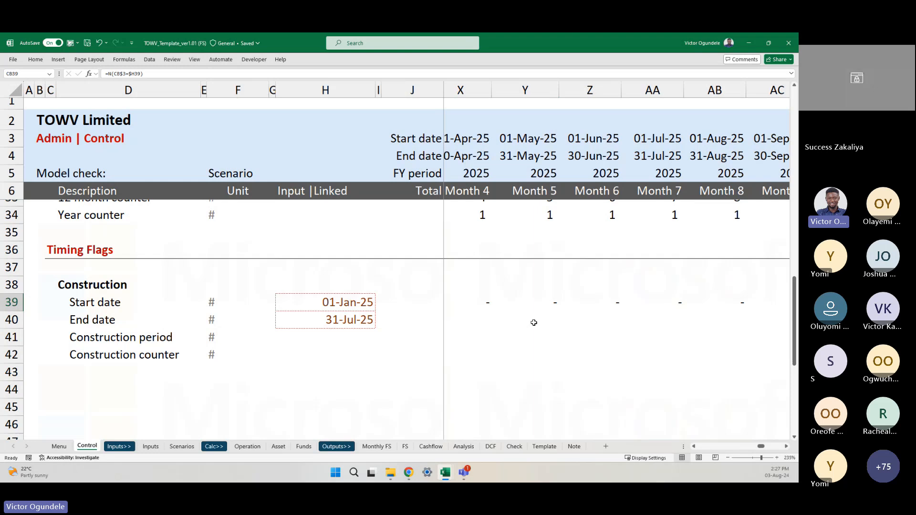
pyautogui.press('Right')
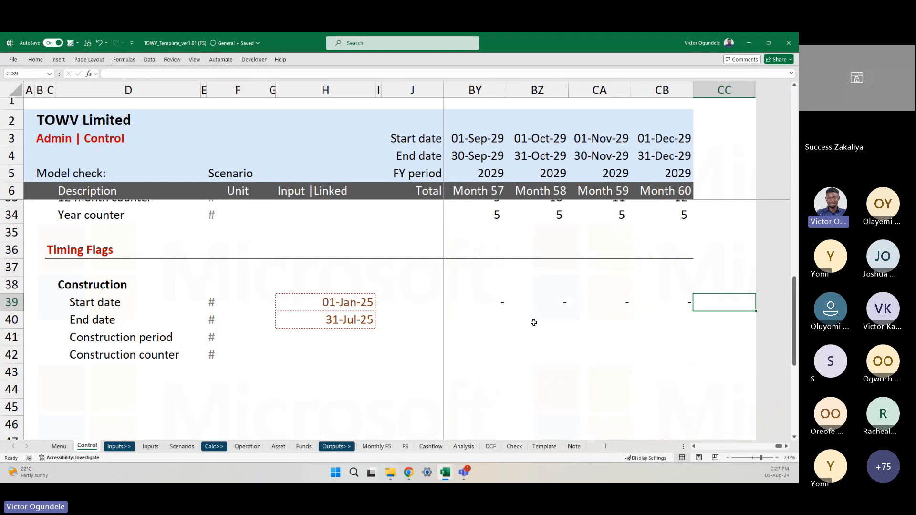
pyautogui.press('Left')
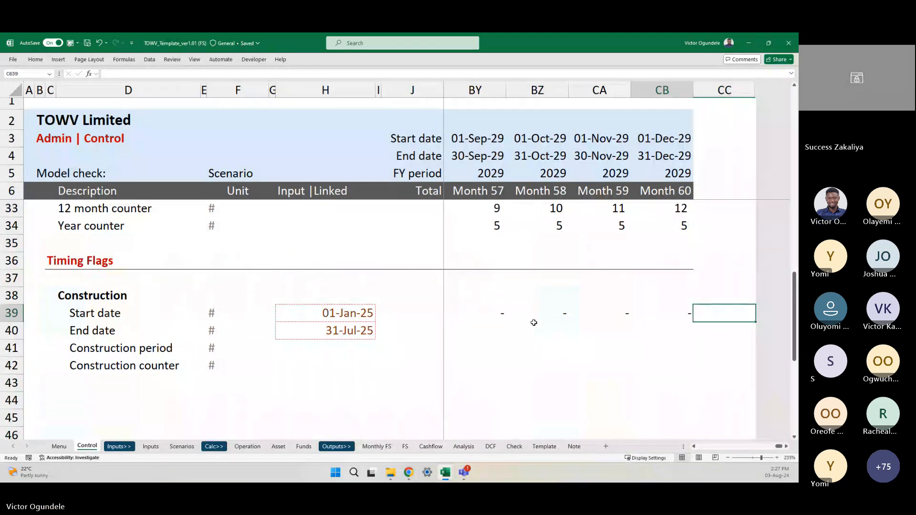
pyautogui.press('Right')
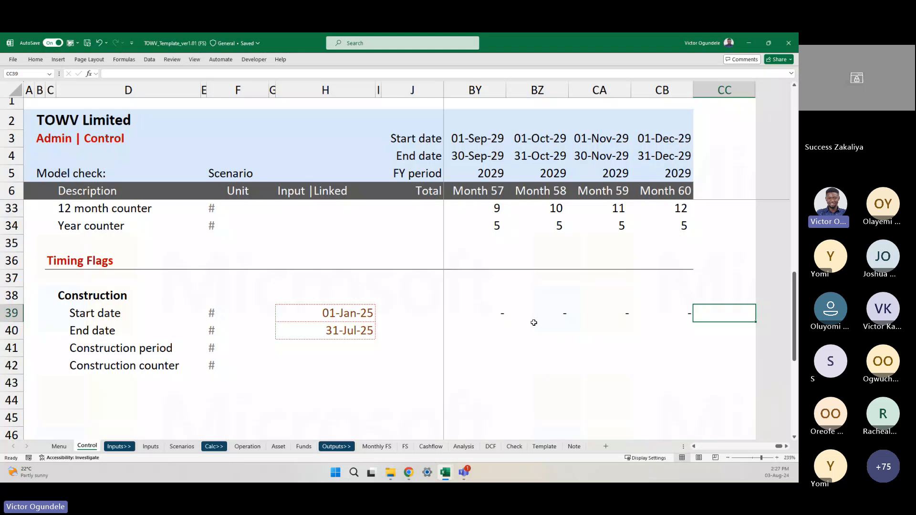
pyautogui.hotkey('ctrl', 'Left')
pyautogui.hotkey('ctrl', 'Left')
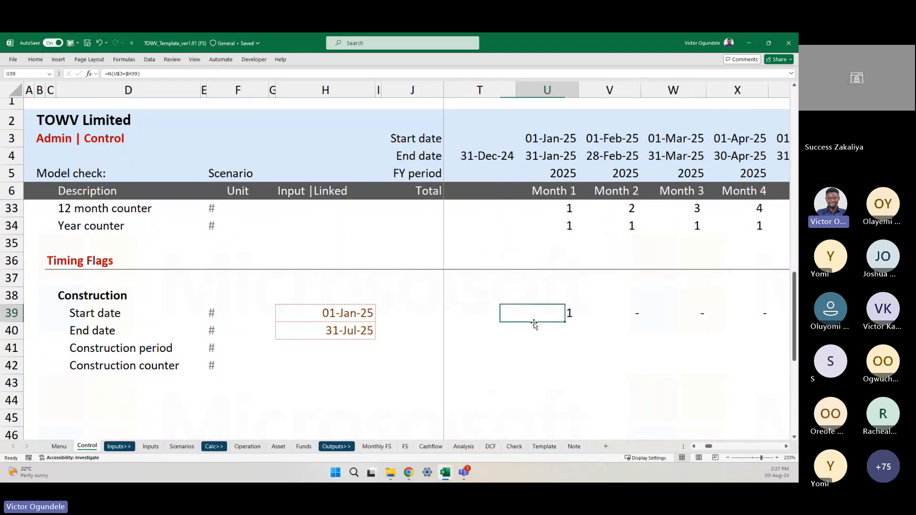
pyautogui.scroll(-1, 533, 322)
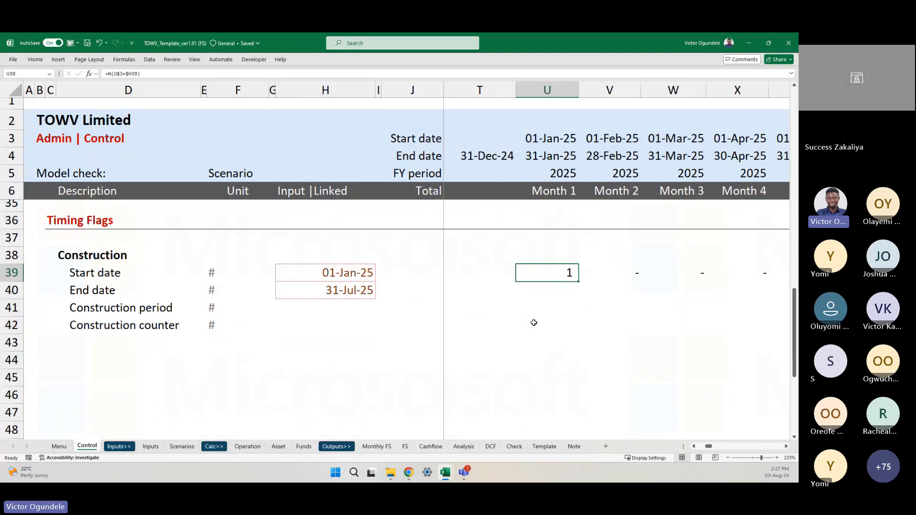
pyautogui.scroll(-2, 534, 324)
pyautogui.scroll(-1, 534, 323)
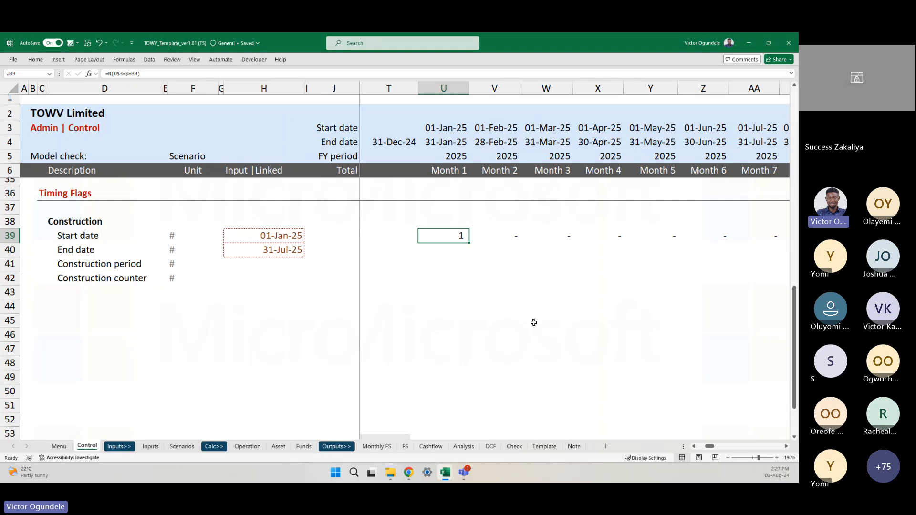
# Examine how far the selection from U39 extends, comparing the last timeline column CB with the blank column CC
pyautogui.hotkey('ctrl', 'shift', 'Right')
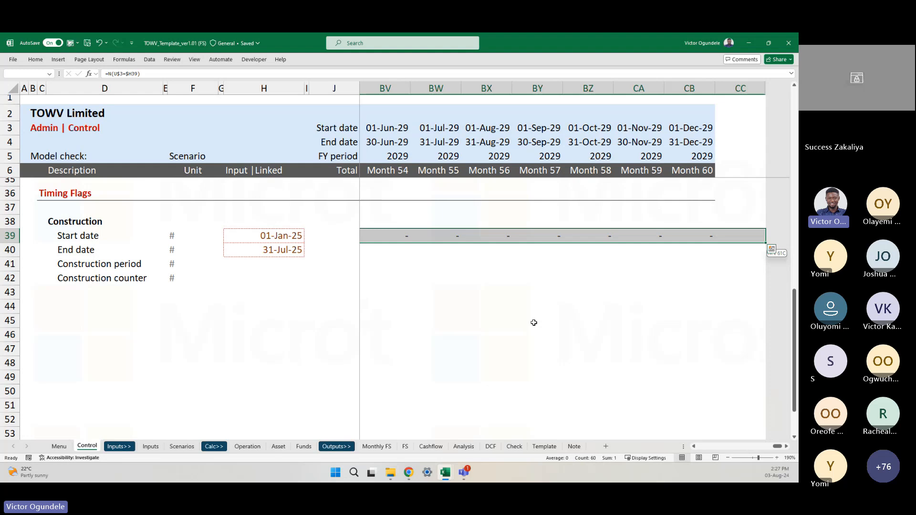
pyautogui.hotkey('shift', 'Left')
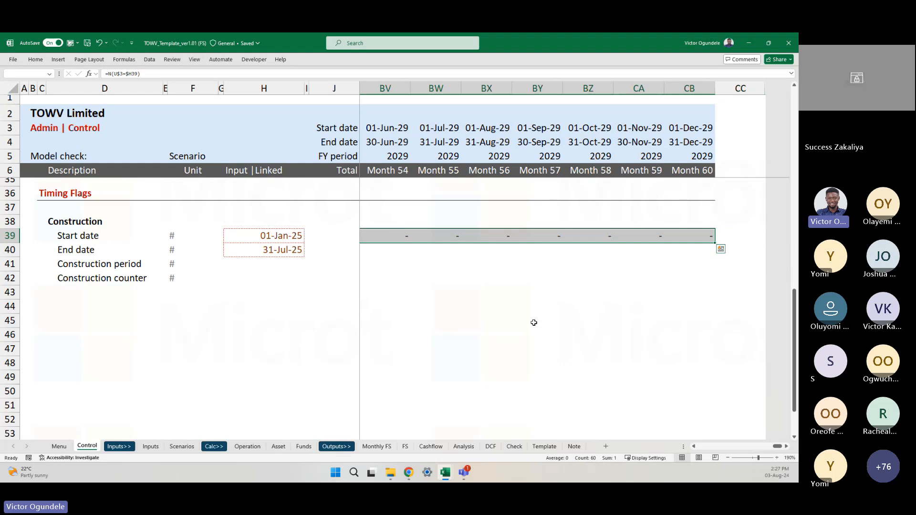
pyautogui.hotkey('ctrl', 'shift', 'Left')
pyautogui.hotkey('ctrl', 'shift', 'Right')
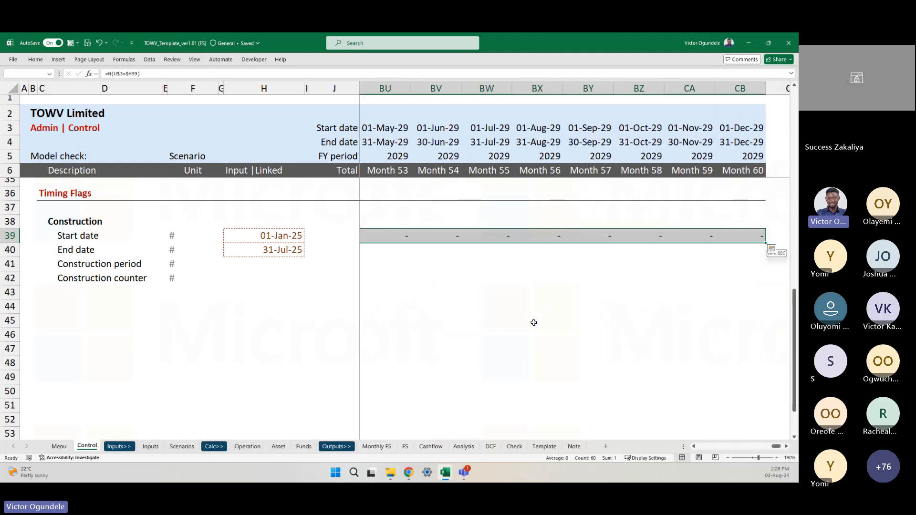
pyautogui.hotkey('shift', 'Right')
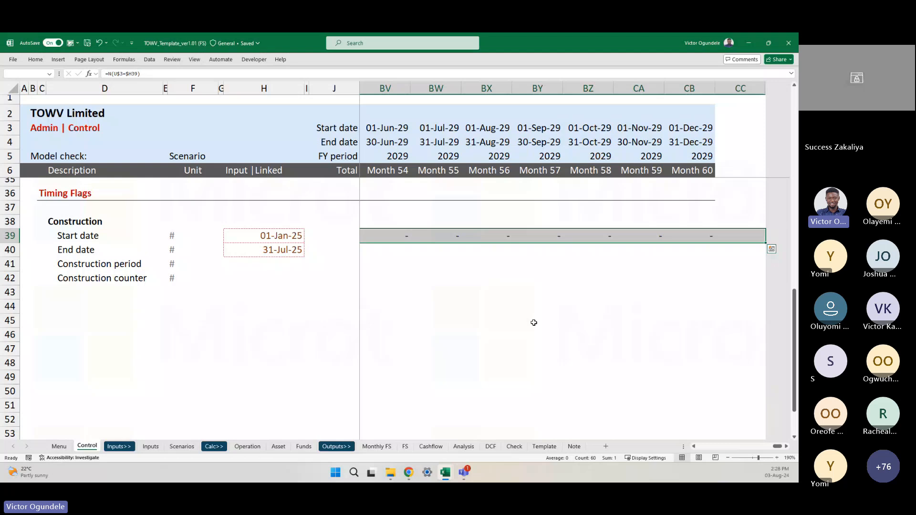
pyautogui.hotkey('shift', 'Left')
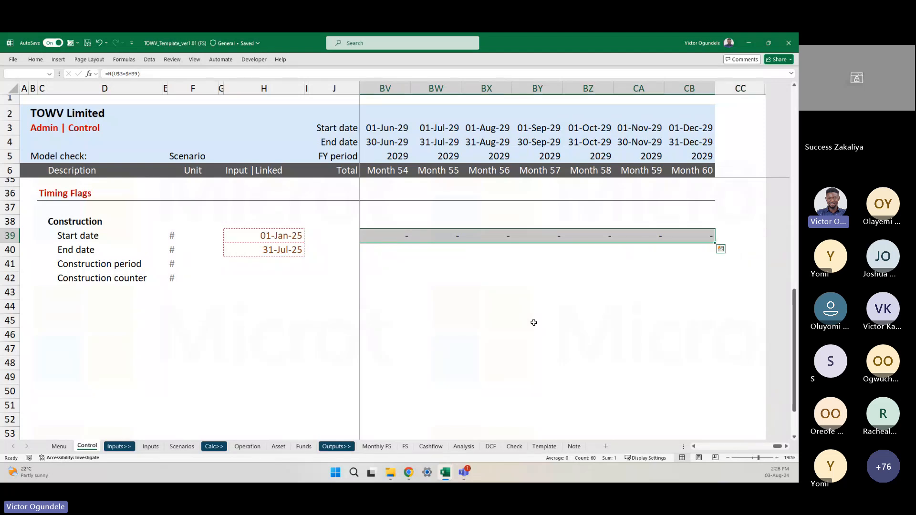
pyautogui.click(734, 87)
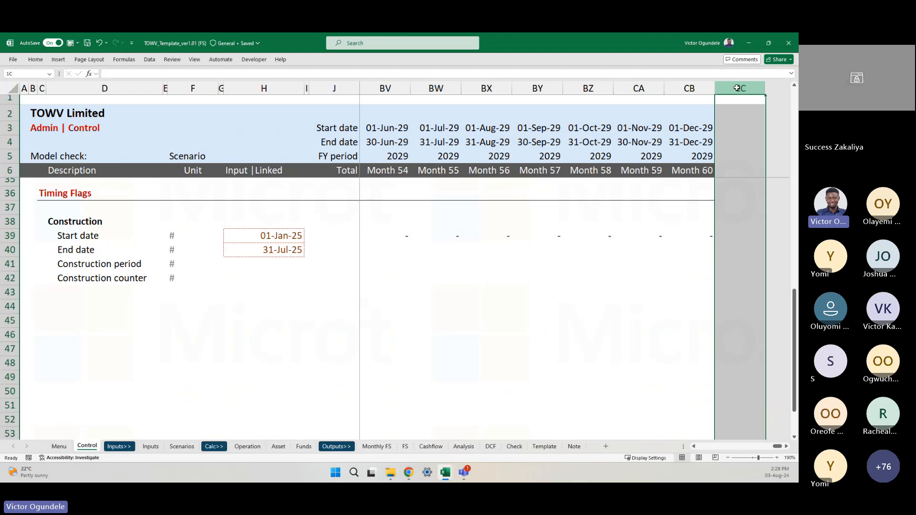
pyautogui.moveTo(737, 88)
pyautogui.mouseDown()
pyautogui.moveTo(767, 86)
pyautogui.moveTo(735, 90)
pyautogui.mouseUp()
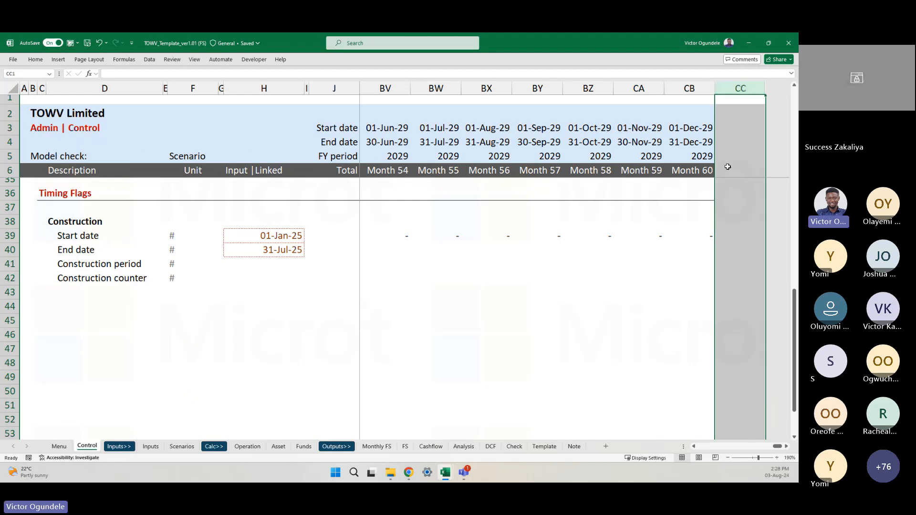
pyautogui.click(701, 235)
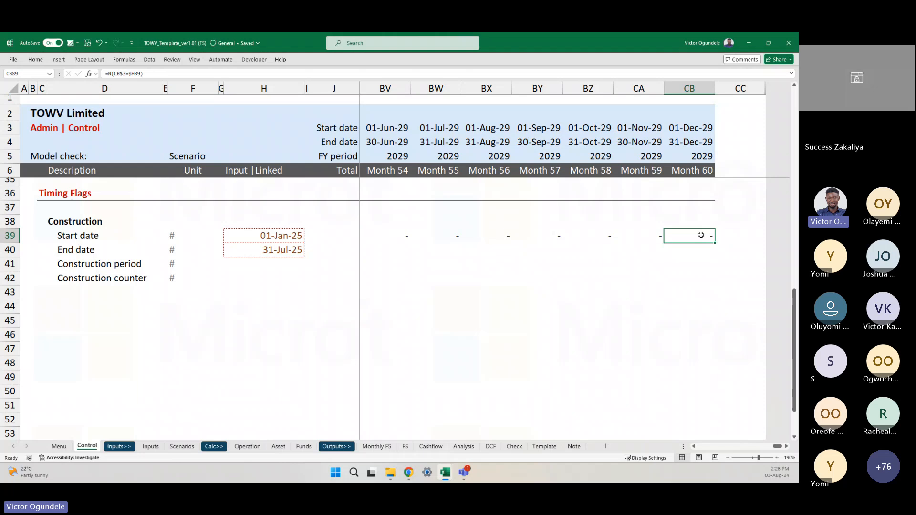
pyautogui.press('Home')
pyautogui.press('Right')
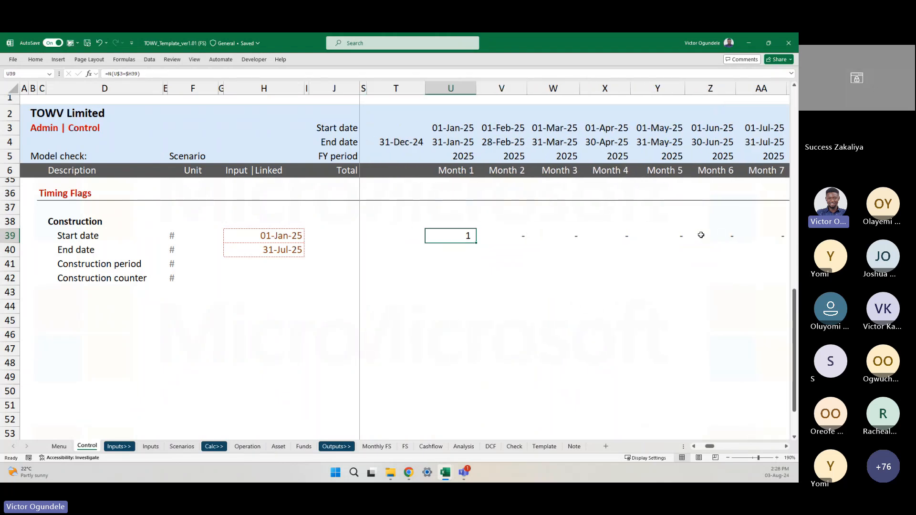
# Copy the start date flag formula from U39 down into the End date row at U40
pyautogui.press('Down')
pyautogui.press('Up')
pyautogui.press('Down')
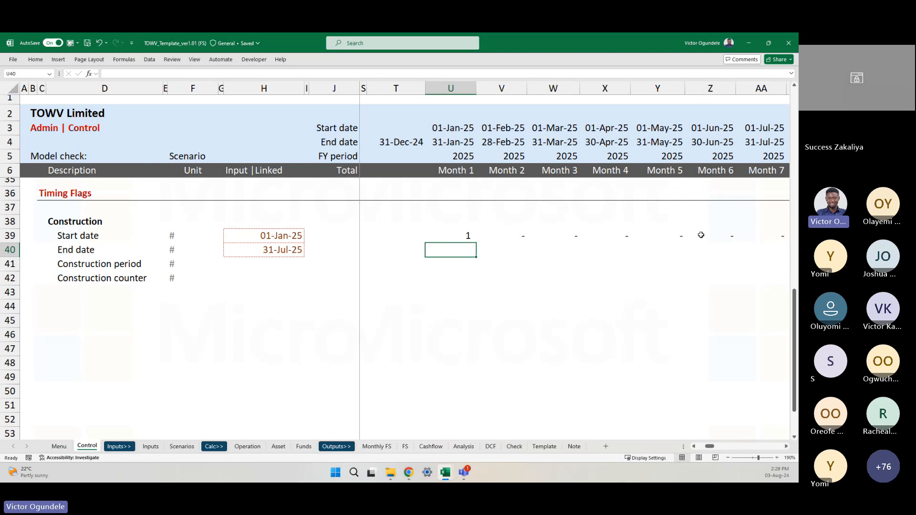
pyautogui.keyDown('ctrl'); pyautogui.scroll(3, 700, 235); pyautogui.keyUp('ctrl')
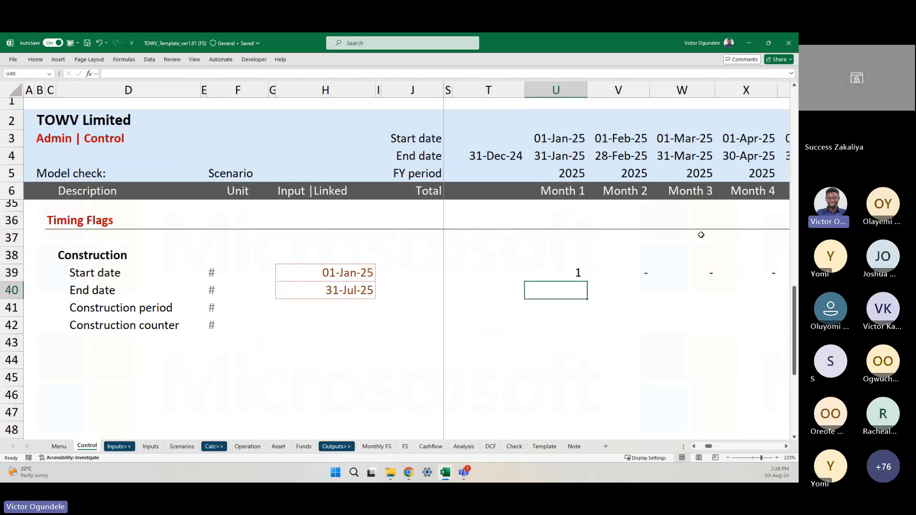
pyautogui.press('Up')
pyautogui.press('Down')
pyautogui.hotkey('ctrl', 'd')
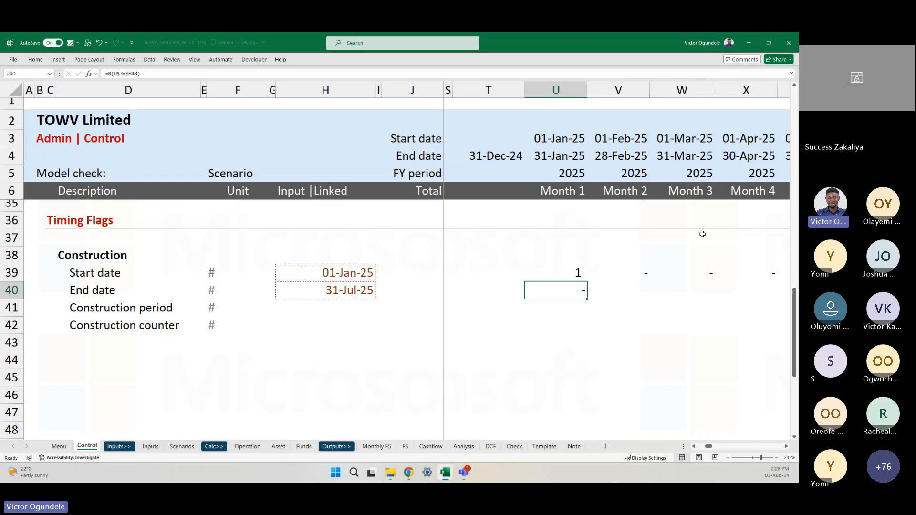
# Change the U40 formula to =N(U$4=$H40) and fill it across the End date row through Month 60
pyautogui.press('F3')
pyautogui.press('Escape')
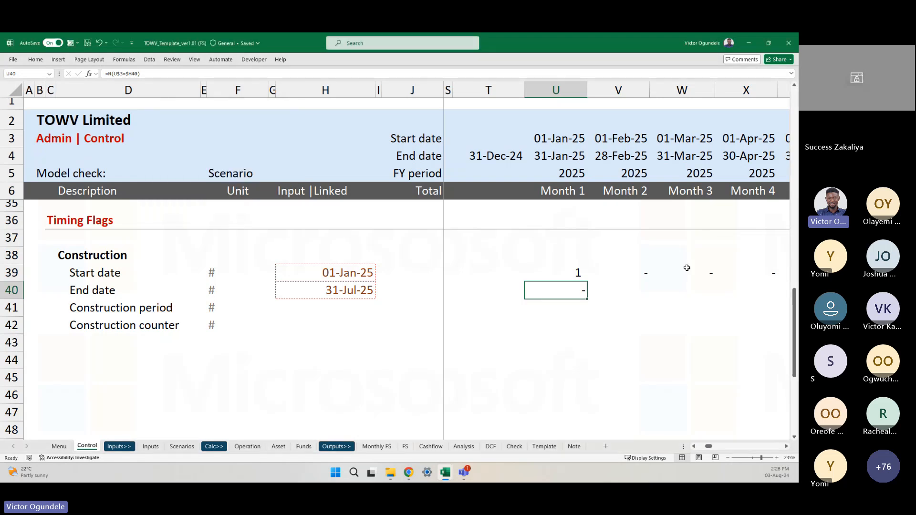
pyautogui.press('F2')
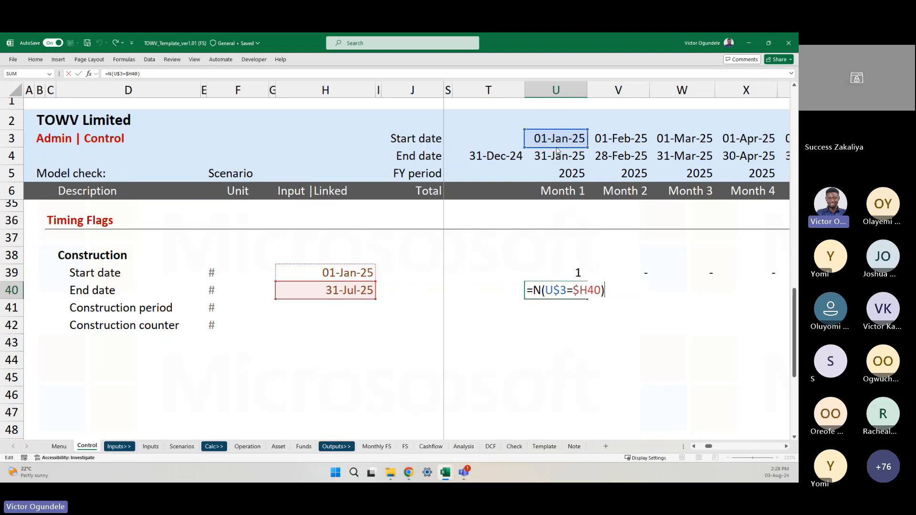
pyautogui.moveTo(557, 147); pyautogui.dragTo(556, 153)
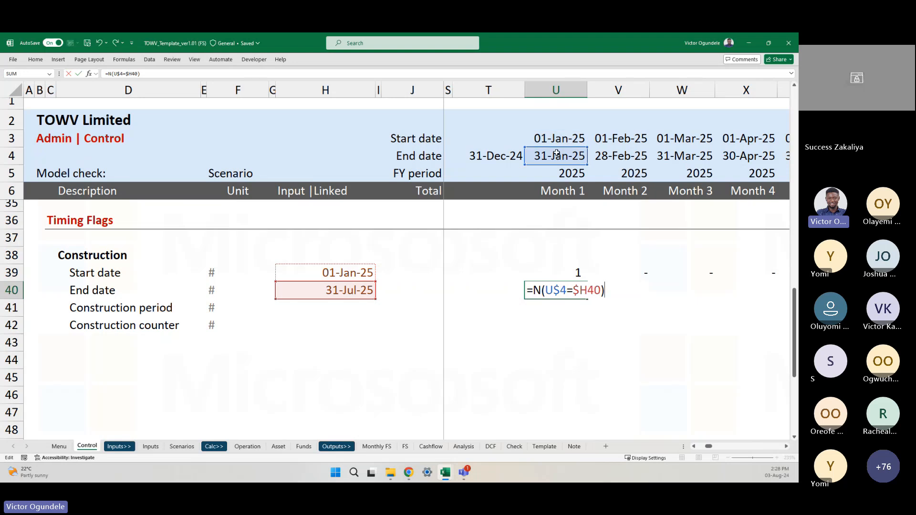
pyautogui.hotkey('ctrl', 'Return')
pyautogui.hotkey('ctrl', 'shift', 'Right')
pyautogui.hotkey('ctrl', 'r')
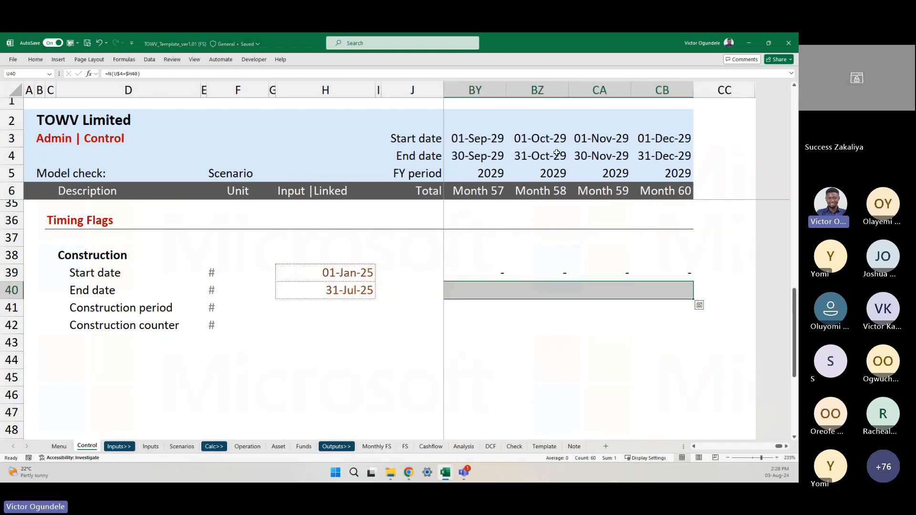
# Check the construction end date flags in row 40 across the 2025 months
pyautogui.press('Left')
pyautogui.press('Right')
pyautogui.press('Right')
pyautogui.press('Right')
pyautogui.press('Right')
pyautogui.press('Right')
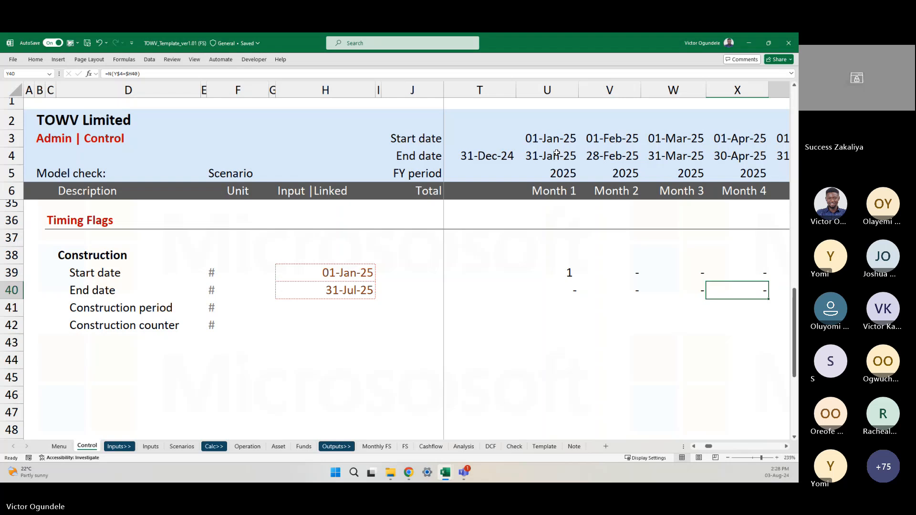
pyautogui.keyDown('ctrl'); pyautogui.scroll(-1, 557, 153); pyautogui.keyUp('ctrl')
pyautogui.keyDown('ctrl'); pyautogui.scroll(-4, 557, 152); pyautogui.keyUp('ctrl')
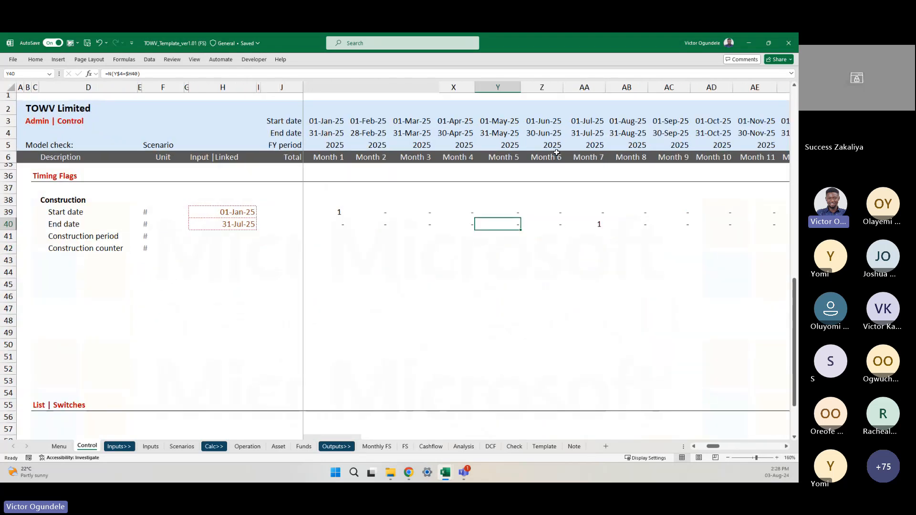
# Examine the Month 7 end date flag in AA40 against the construction end date in H40 and the timeline end date in AA4
pyautogui.keyDown('ctrl'); pyautogui.scroll(-1, 557, 152); pyautogui.keyUp('ctrl')
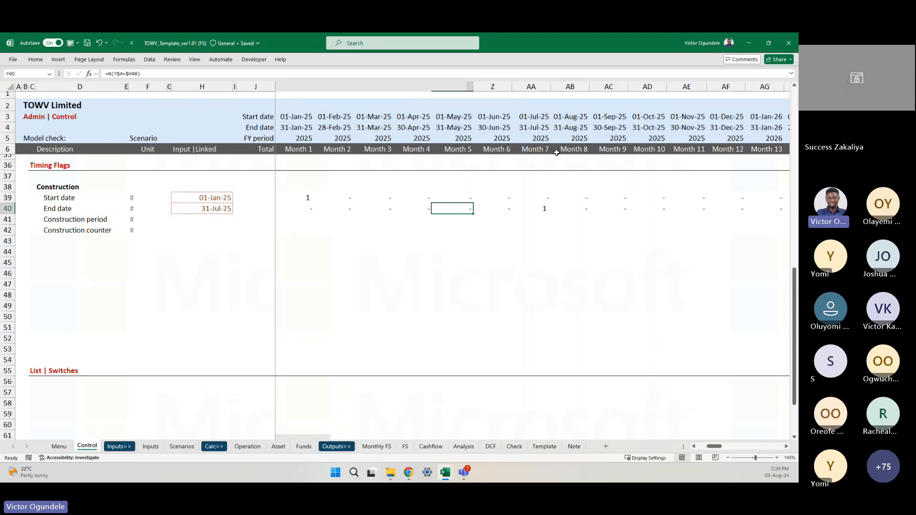
pyautogui.press('Right')
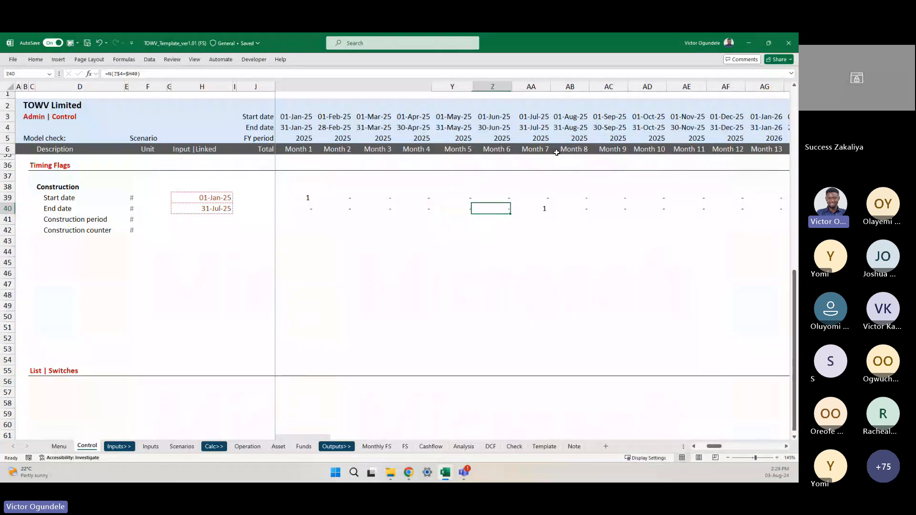
pyautogui.press('Right')
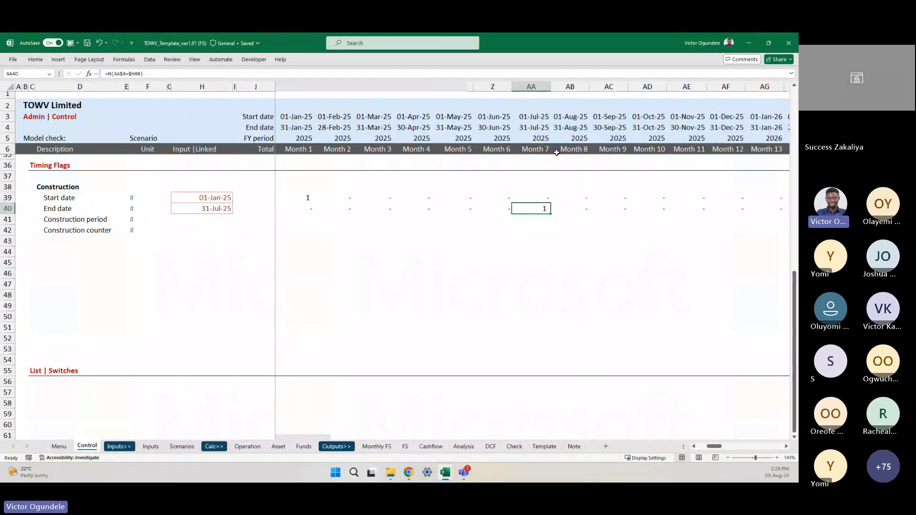
pyautogui.click(203, 210)
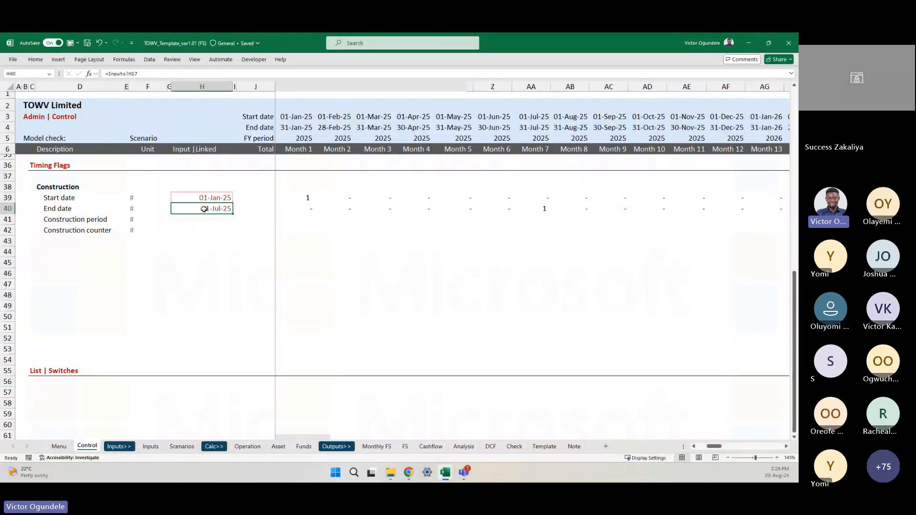
pyautogui.click(532, 126)
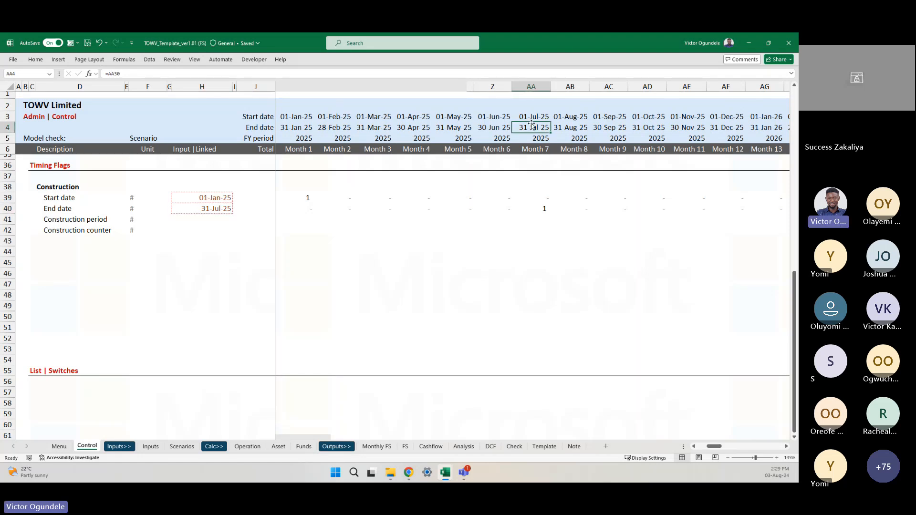
pyautogui.hotkey('ctrl', 'pageup')
pyautogui.hotkey('ctrl', 'pagedown')
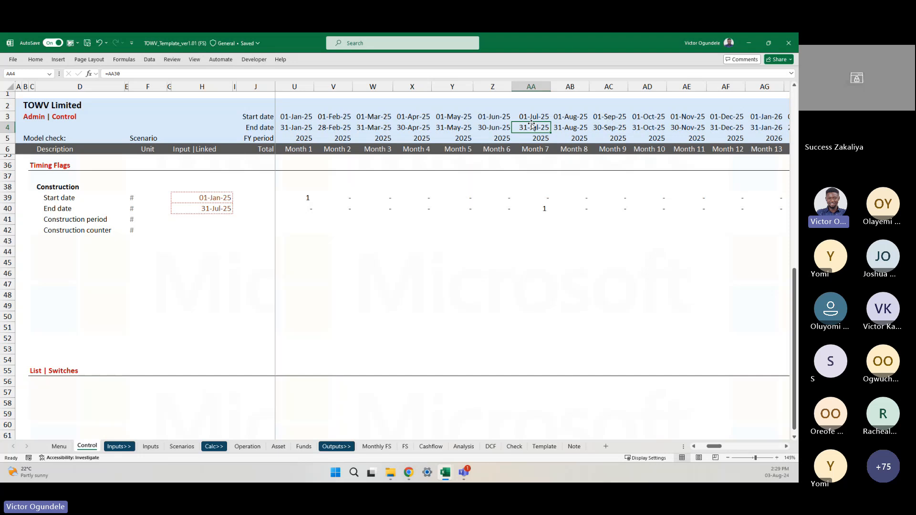
pyautogui.click(549, 208)
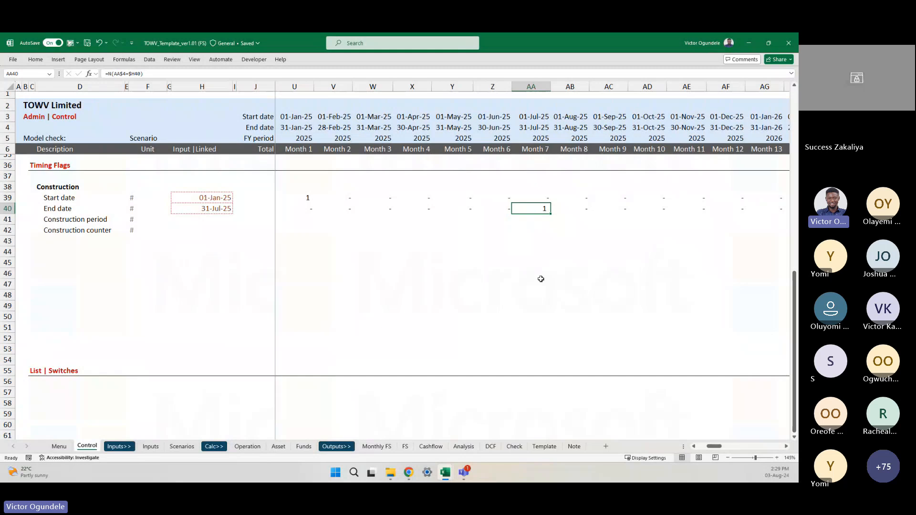
# Review the Month 1 flag formulas in U39 and U40, comparing which timeline date and construction date each one references
pyautogui.keyDown('ctrl'); pyautogui.scroll(3, 540, 279); pyautogui.keyUp('ctrl')
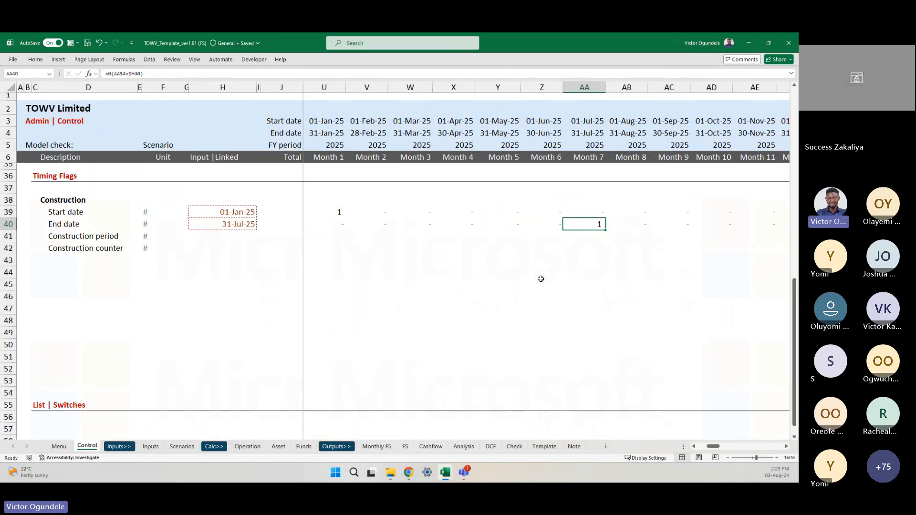
pyautogui.hotkey('ctrl', 'Left')
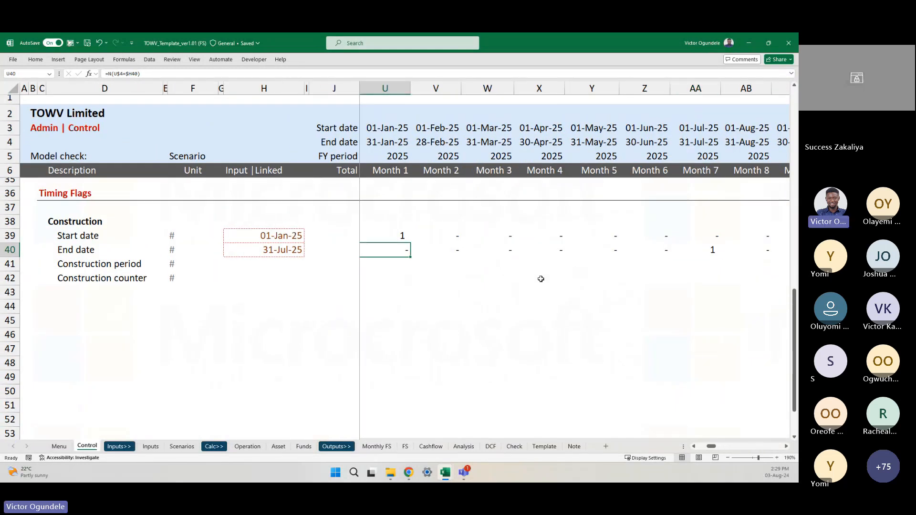
pyautogui.keyDown('ctrl'); pyautogui.scroll(-1, 540, 279); pyautogui.keyUp('ctrl')
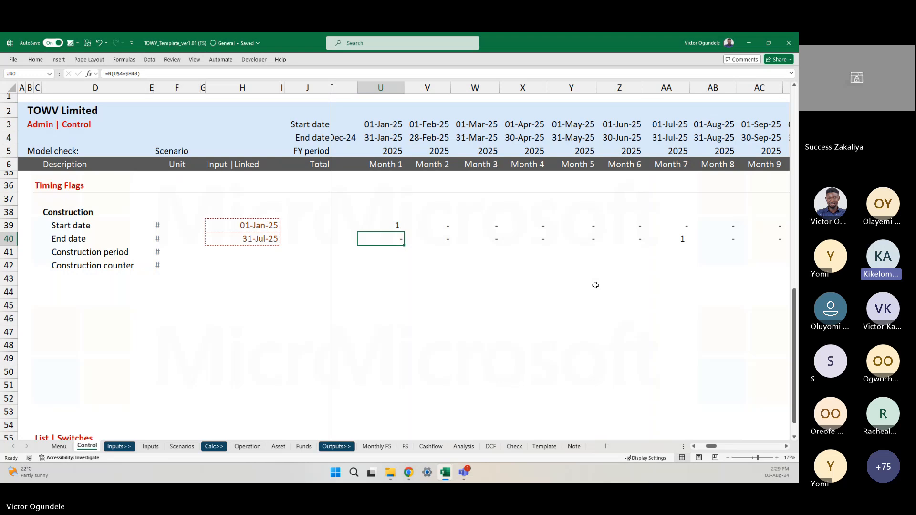
pyautogui.press('F2')
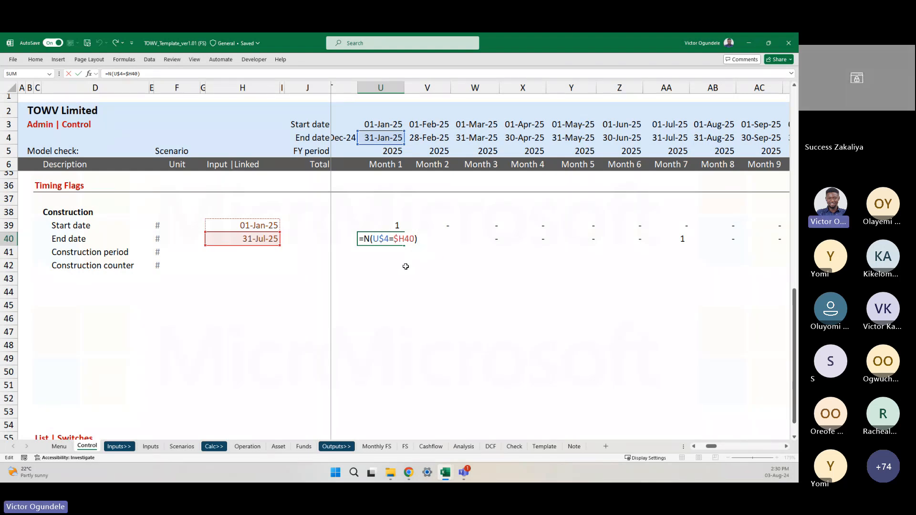
pyautogui.hotkey('ctrl', 'Return')
pyautogui.press('Up')
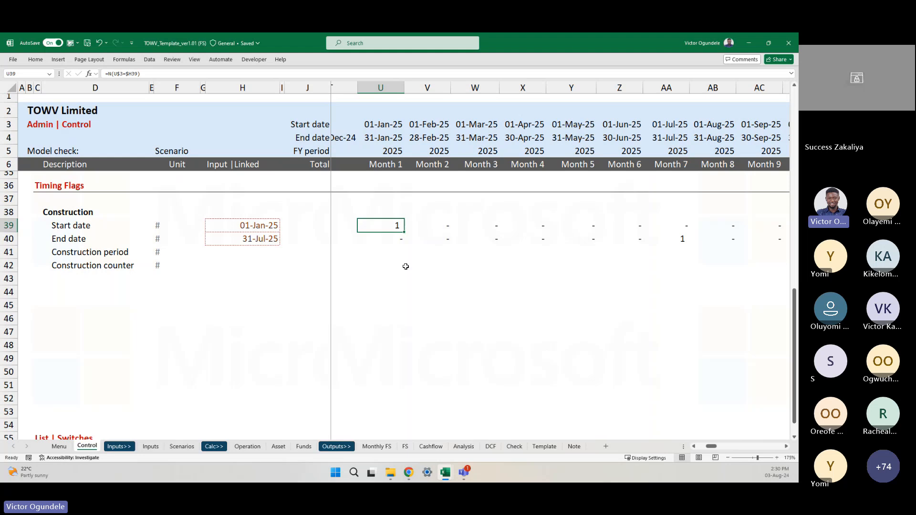
pyautogui.press('F2')
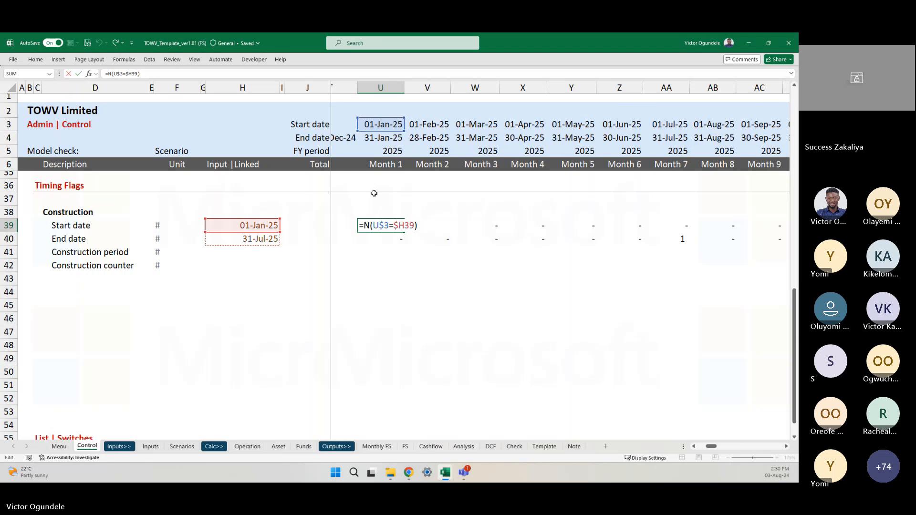
pyautogui.press('Escape')
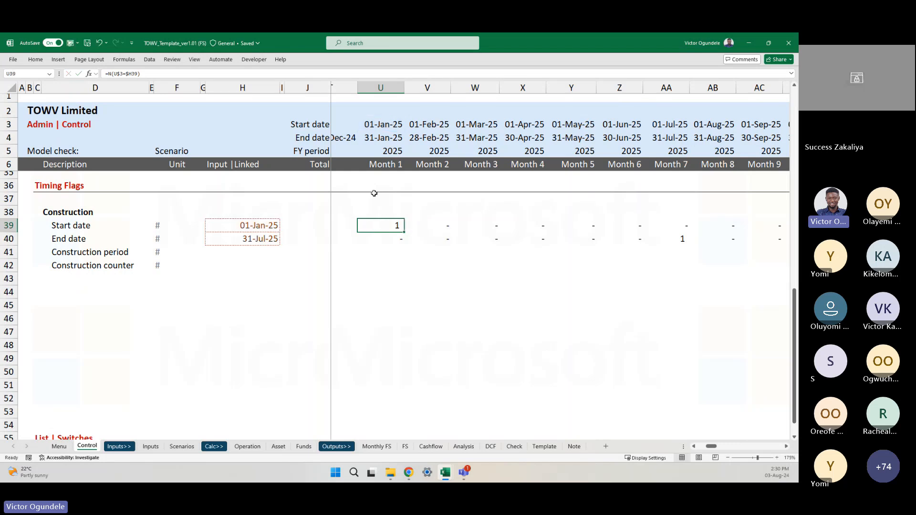
pyautogui.press('Down')
pyautogui.press('F2')
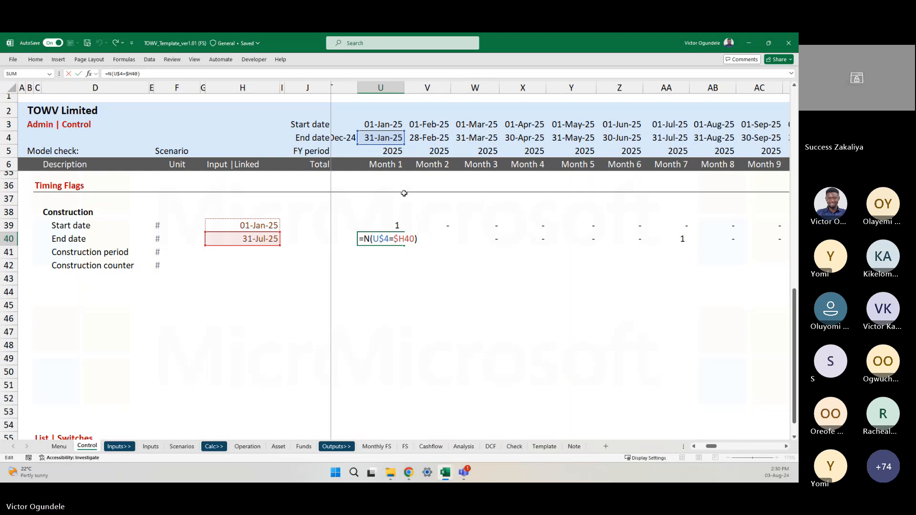
pyautogui.press('Escape')
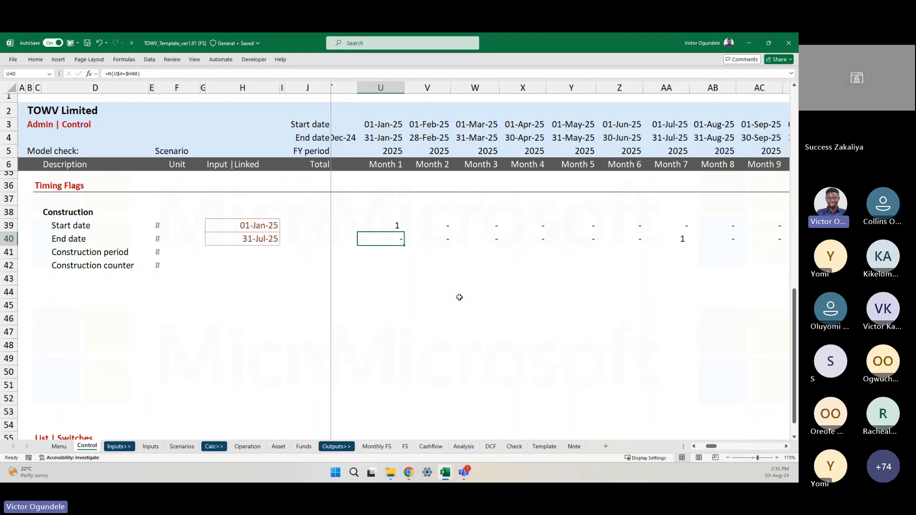
# Examine the Construction start and end date rows across the Total, annual and monthly columns
pyautogui.click(325, 224)
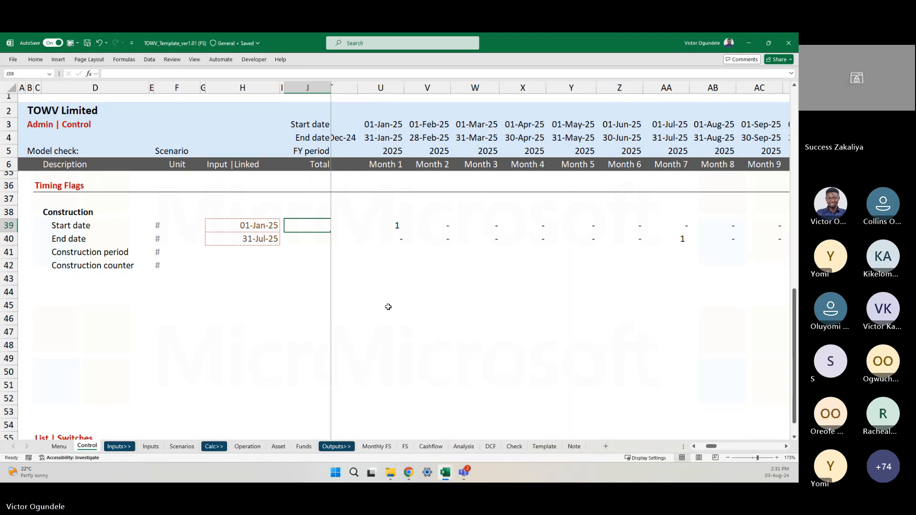
pyautogui.scroll(-2, 388, 307)
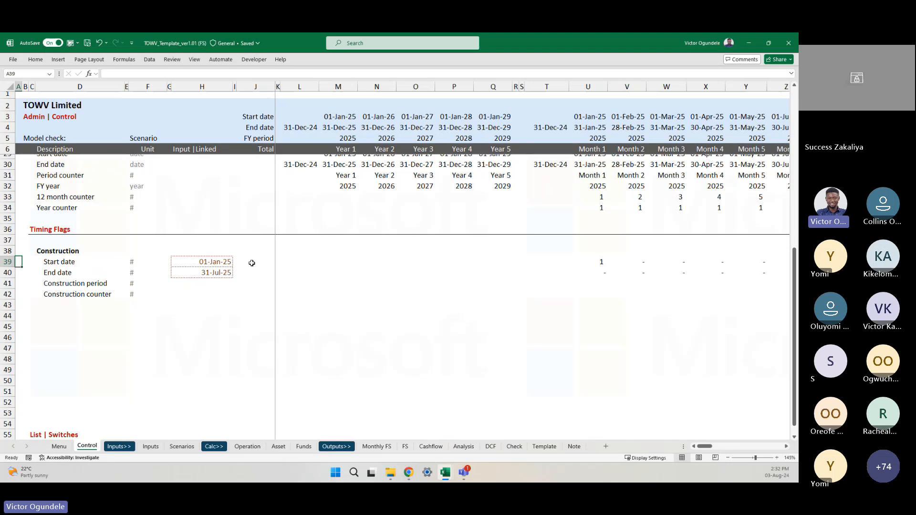
pyautogui.click(257, 264)
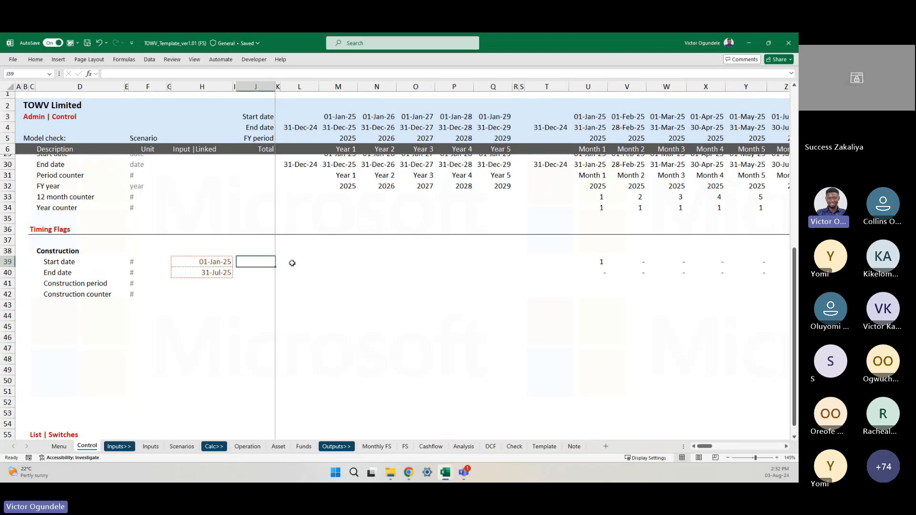
pyautogui.hscroll(3, 524, 271)
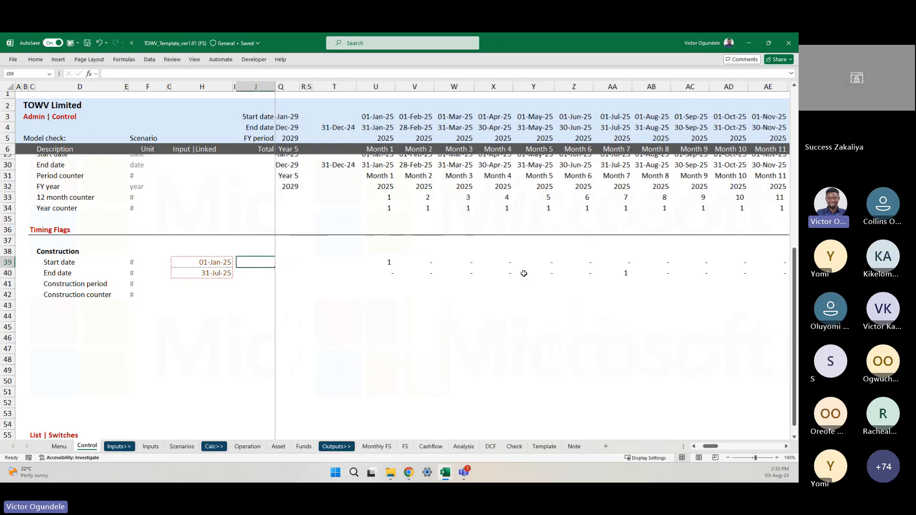
pyautogui.hscroll(1, 523, 272)
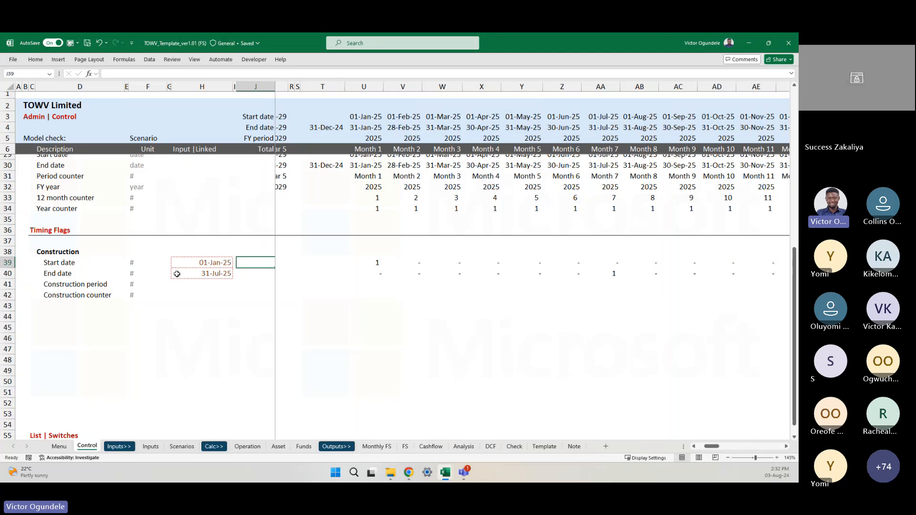
pyautogui.click(348, 262)
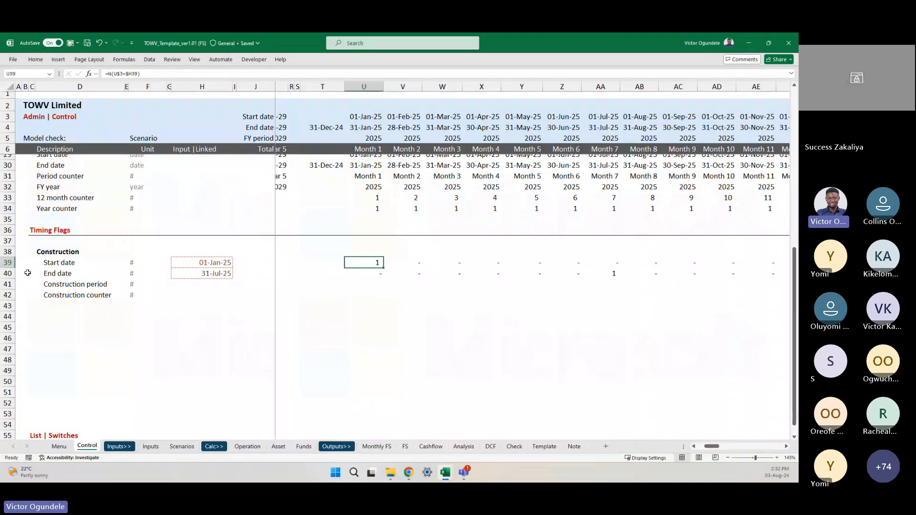
pyautogui.click(7, 262)
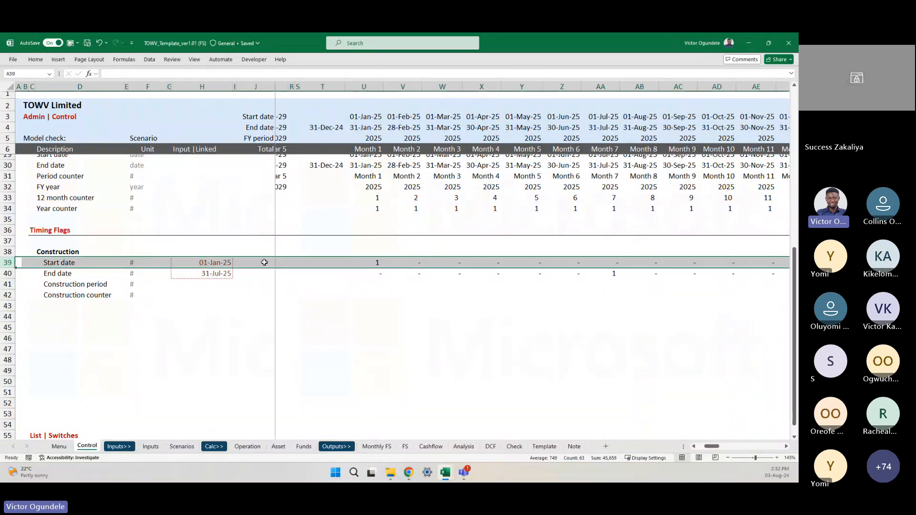
pyautogui.click(264, 262)
pyautogui.hscroll(-1, 330, 272)
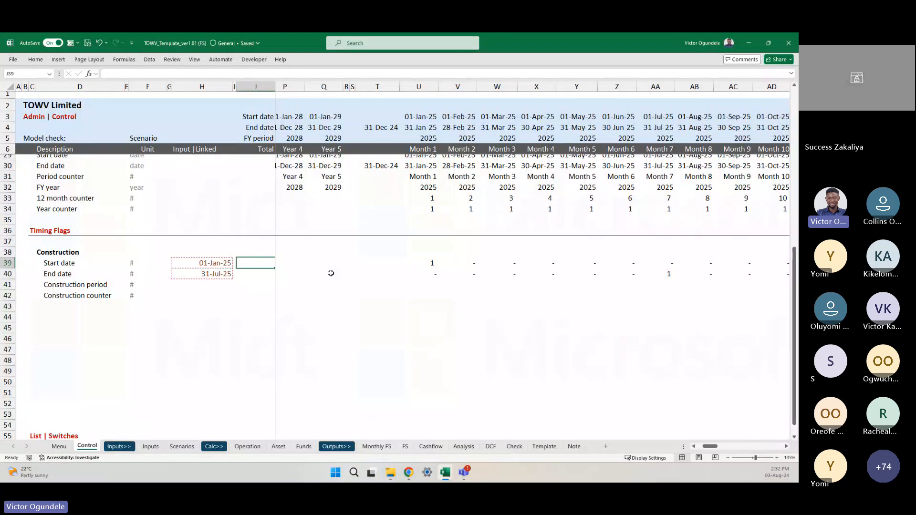
pyautogui.press('Down')
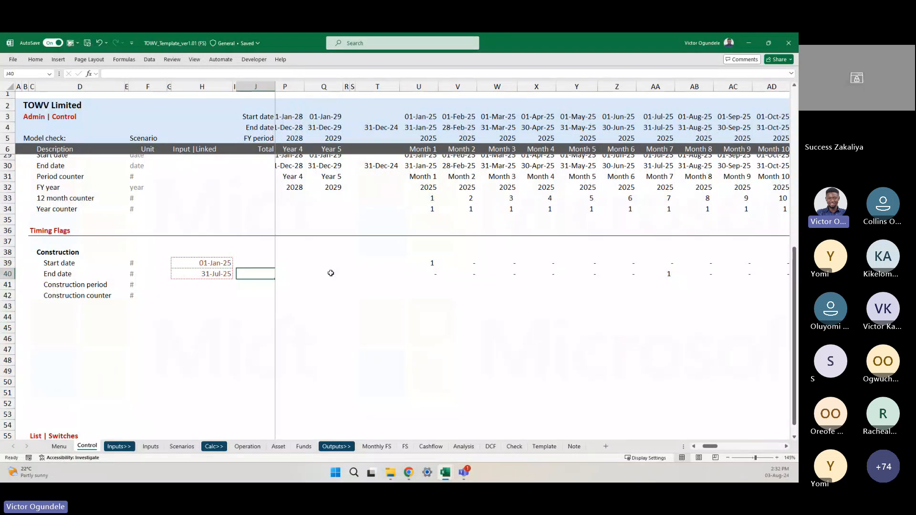
pyautogui.press('Up')
pyautogui.press('Right')
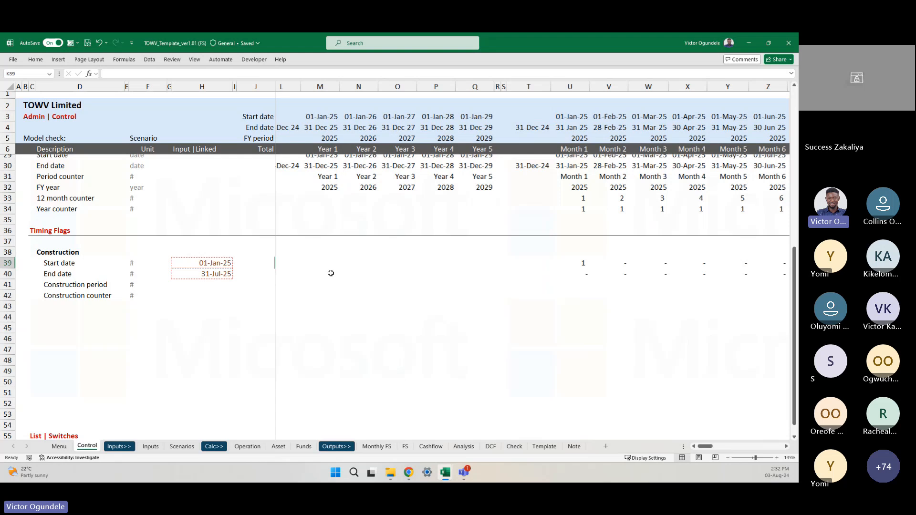
# Total the construction start date flags in J39 with =SUM(U39:CB39), covering Month 1 through Month 60
pyautogui.press('Left')
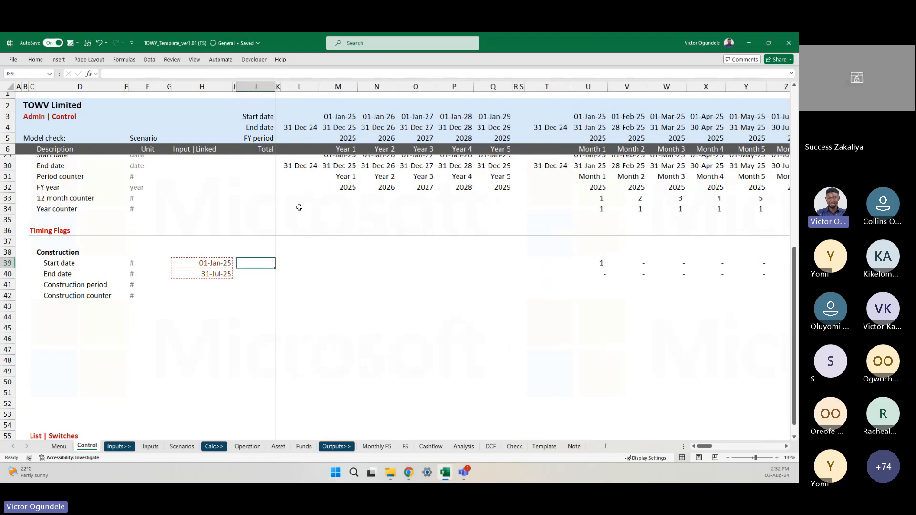
pyautogui.write('=SUM(')
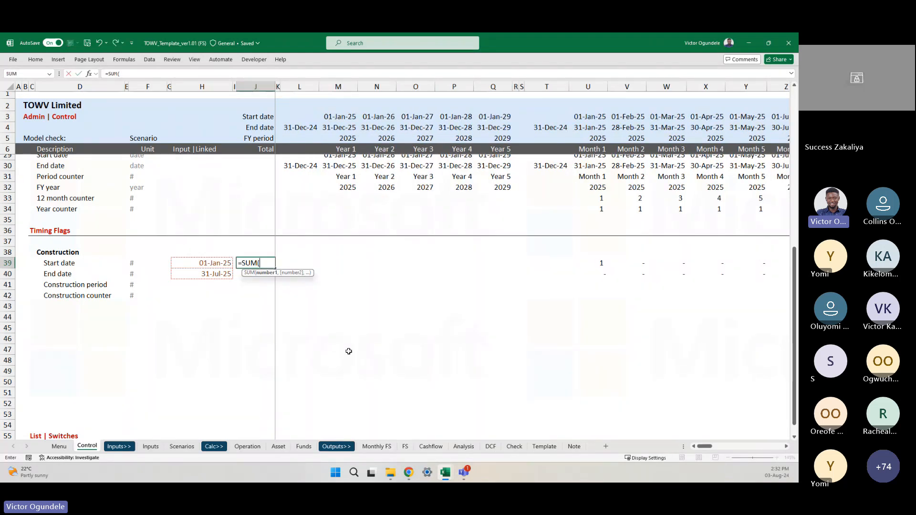
pyautogui.hotkey('ctrl', 'Right')
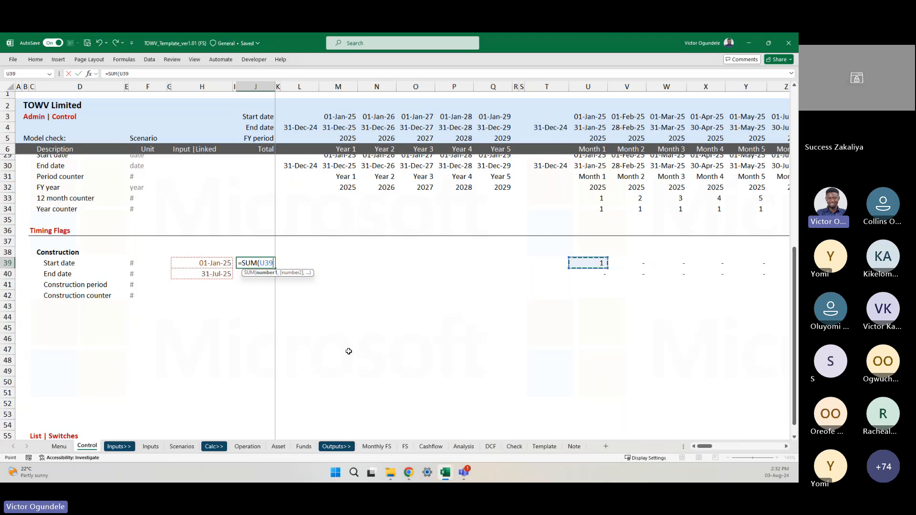
pyautogui.hotkey('ctrl', 'shift', 'Right')
pyautogui.press('Return')
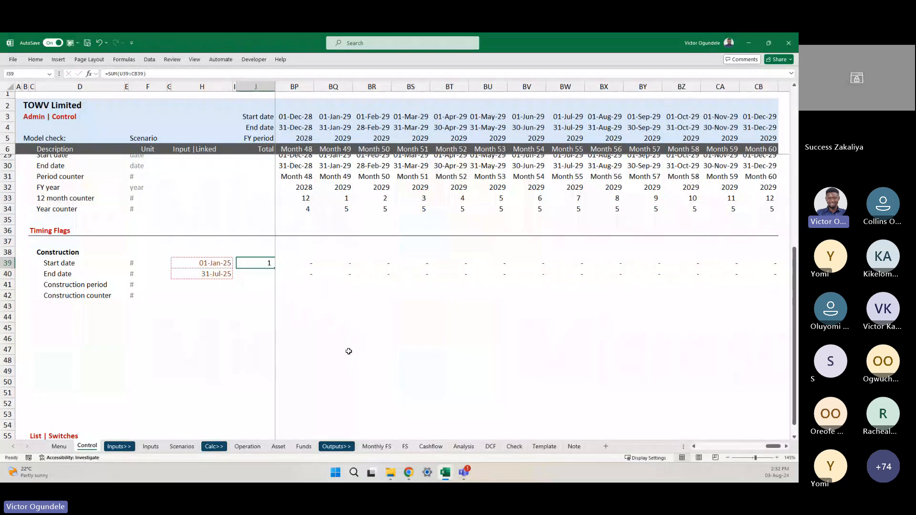
pyautogui.press('Left')
pyautogui.press('Right')
pyautogui.press('Right')
pyautogui.press('Right')
pyautogui.press('Left')
pyautogui.press('Left')
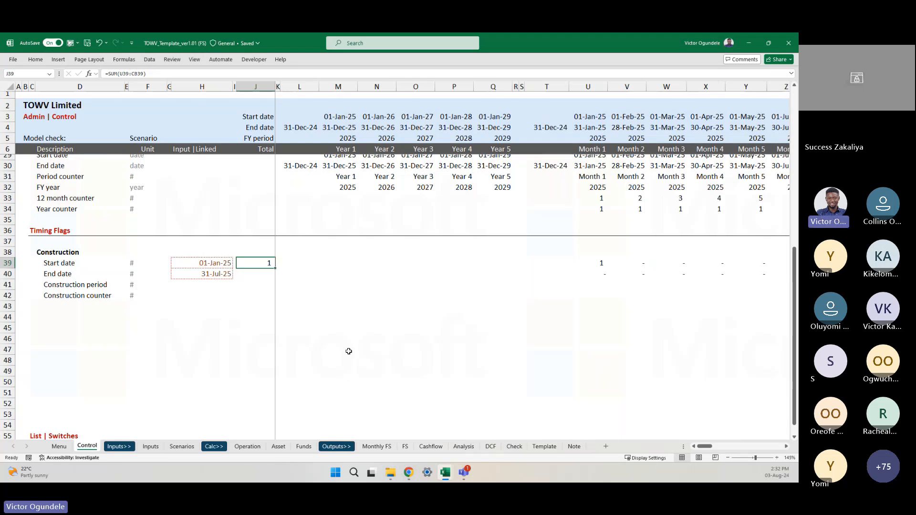
# Clear the total formula from J39 in the Start date row
pyautogui.press('Down')
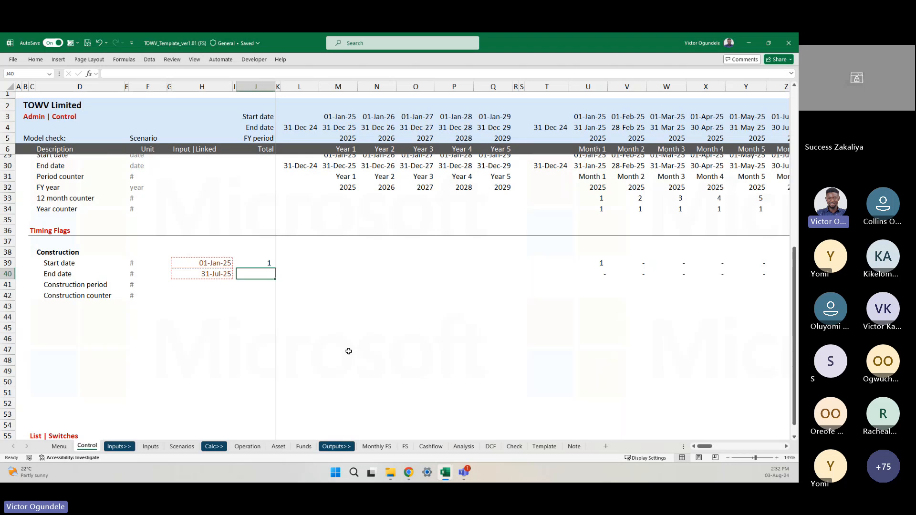
pyautogui.press('Up')
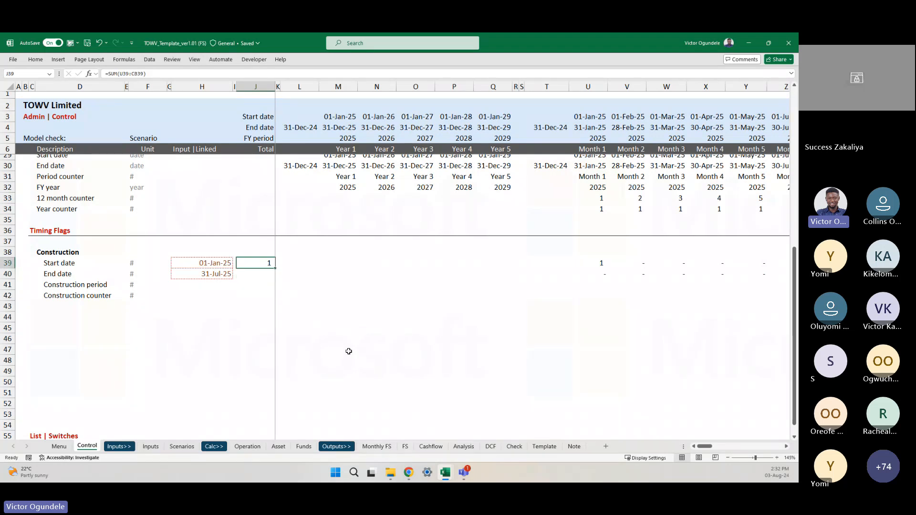
pyautogui.press('Delete')
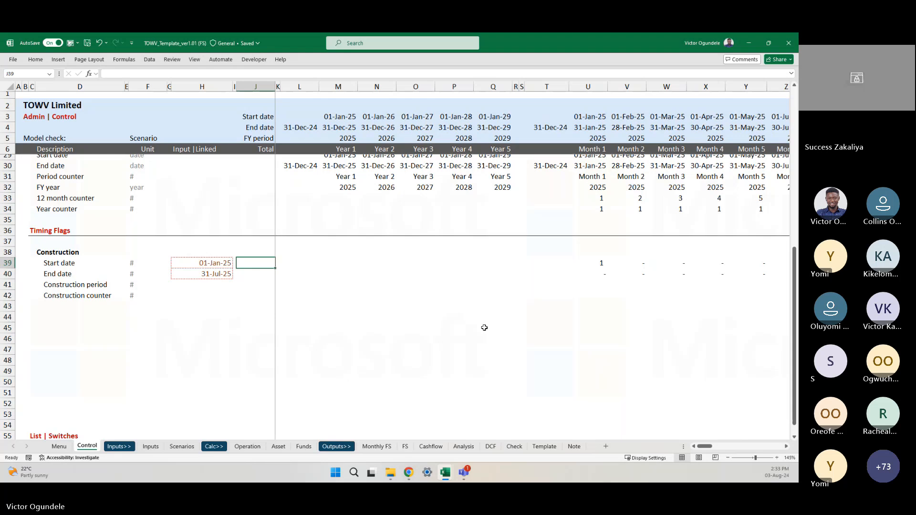
pyautogui.hscroll(7, 459, 311)
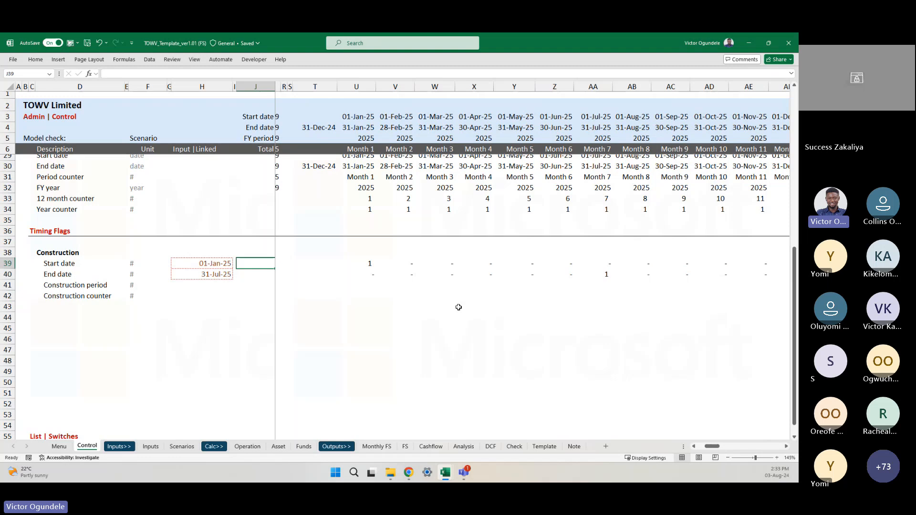
# Review the construction start and end dates in H39:H40 before filling the Construction period row
pyautogui.click(350, 293)
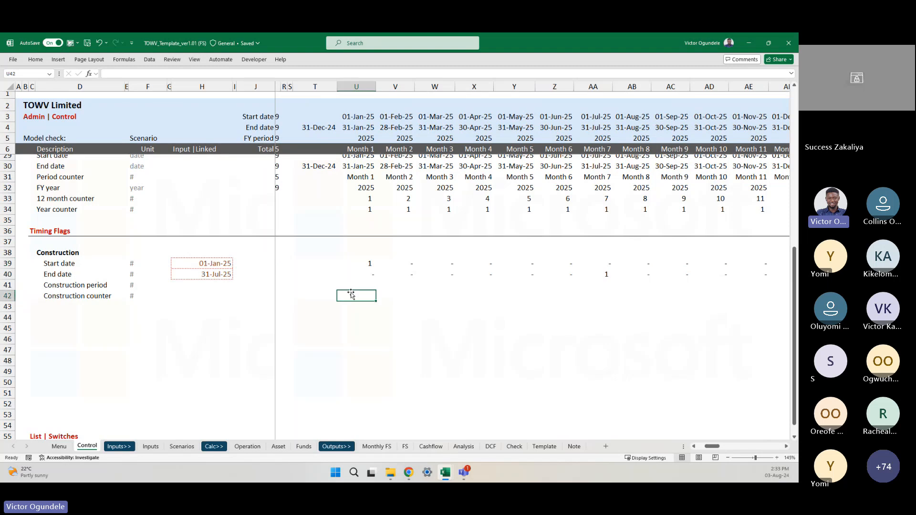
pyautogui.press('Up')
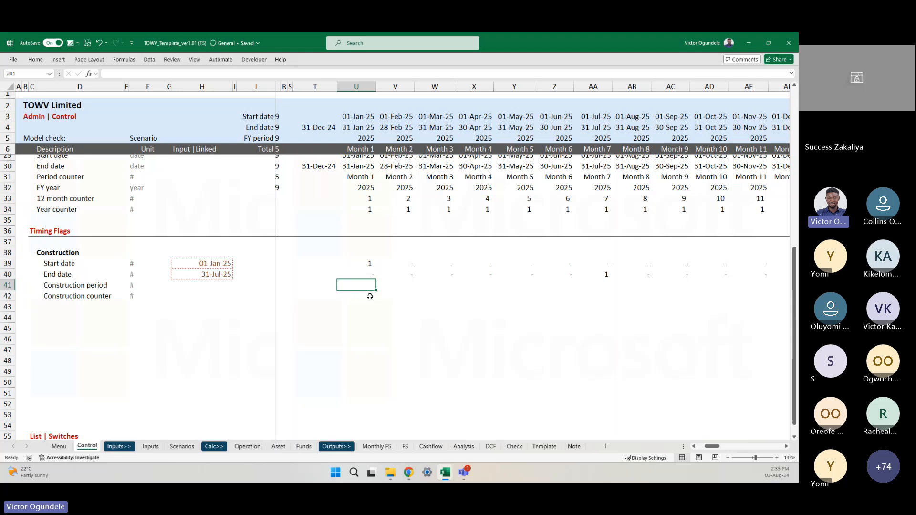
pyautogui.scroll(3, 370, 297)
pyautogui.hscroll(3, 429, 314)
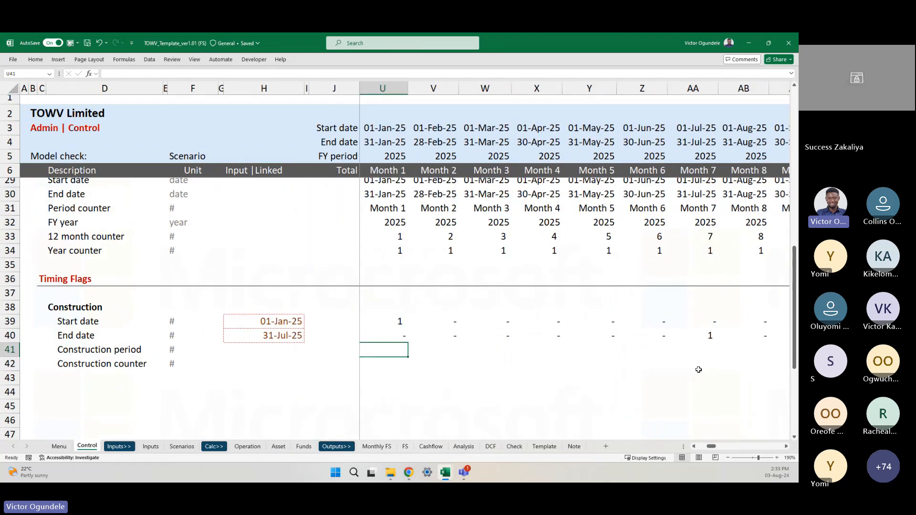
pyautogui.click(277, 324)
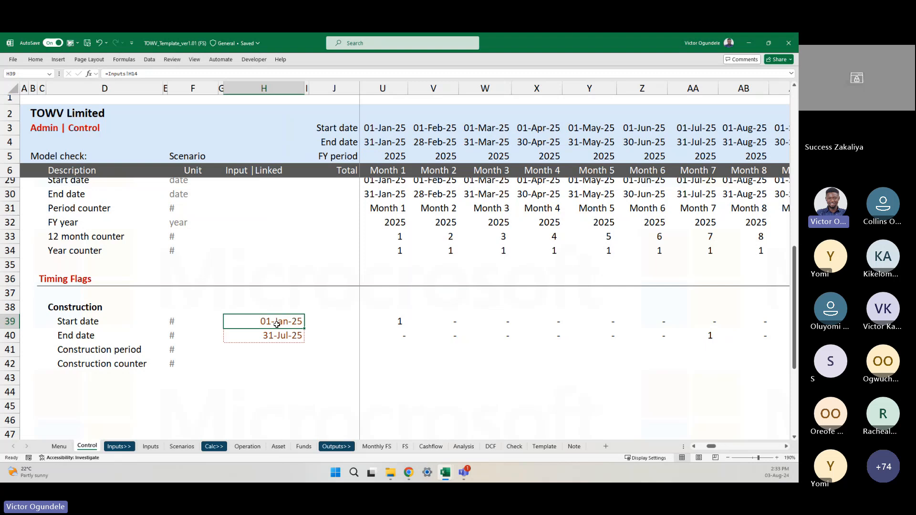
pyautogui.keyDown('shift'); pyautogui.click(278, 335); pyautogui.keyUp('shift')
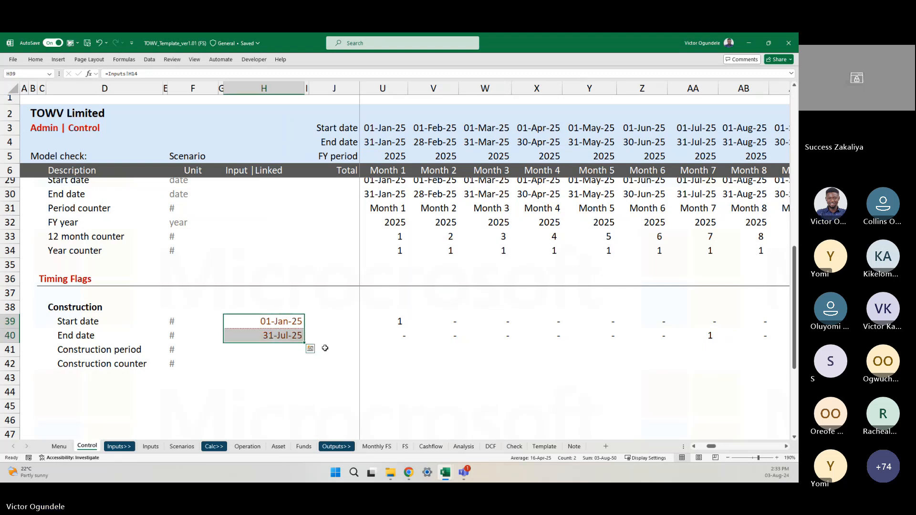
pyautogui.hotkey('ctrl', 'c')
# Enter 1 in each Construction period cell from Month 1 through Month 7, U41:AA41
pyautogui.click(389, 354)
pyautogui.hscroll(-1, 391, 355)
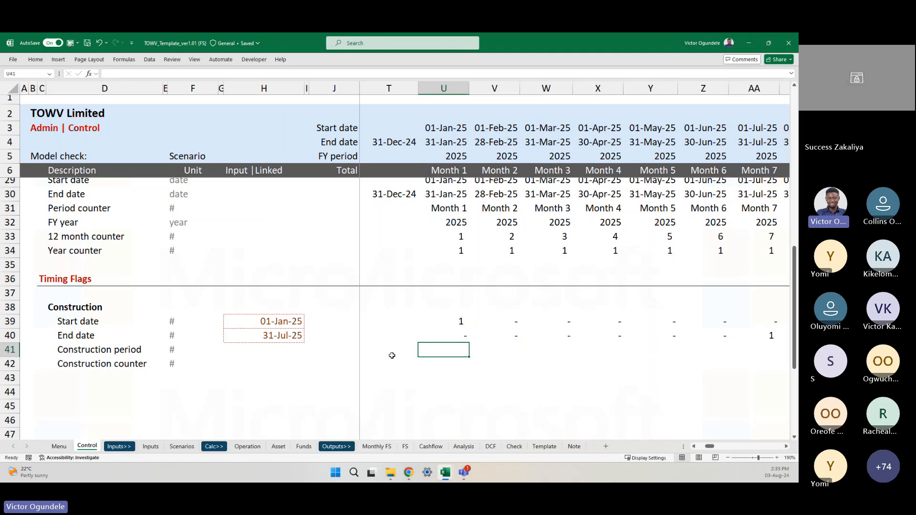
pyautogui.write('1')
pyautogui.press('Right')
pyautogui.write('1')
pyautogui.press('Right')
pyautogui.write('1')
pyautogui.press('Right')
pyautogui.write('1')
pyautogui.press('Right')
pyautogui.write('1')
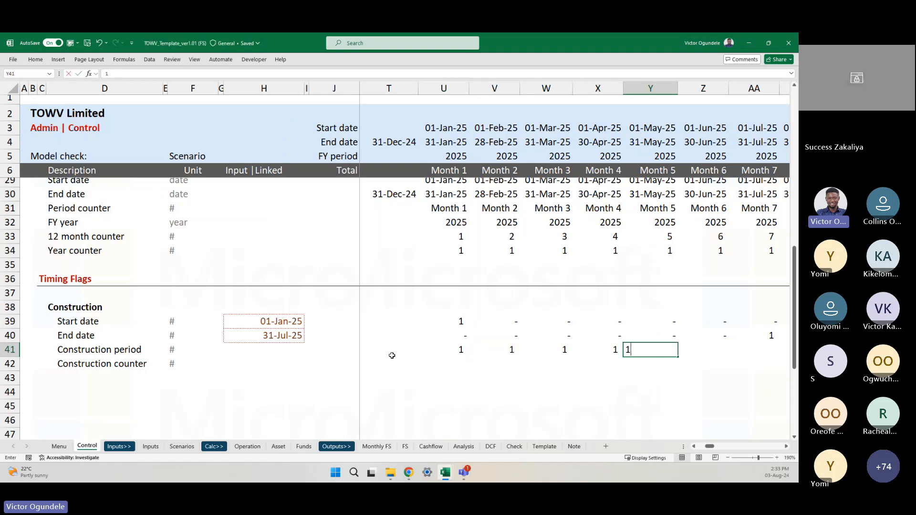
pyautogui.press('Right')
pyautogui.write('1')
pyautogui.press('Right')
pyautogui.write('1')
pyautogui.hotkey('ctrl', 'Return')
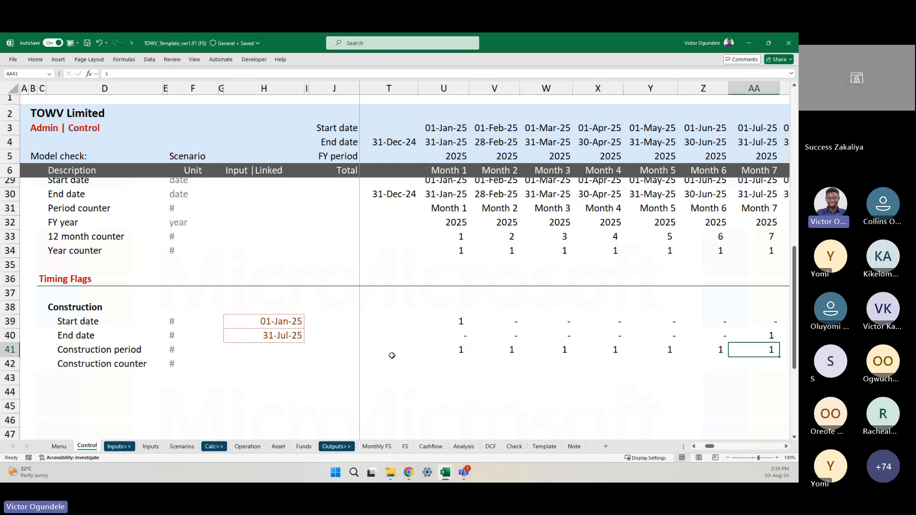
# Enter 0 in the Construction period row for Month 8, cell AB41
pyautogui.hotkey('ctrl', 'shift', 'Left')
pyautogui.scroll(-1, 391, 356)
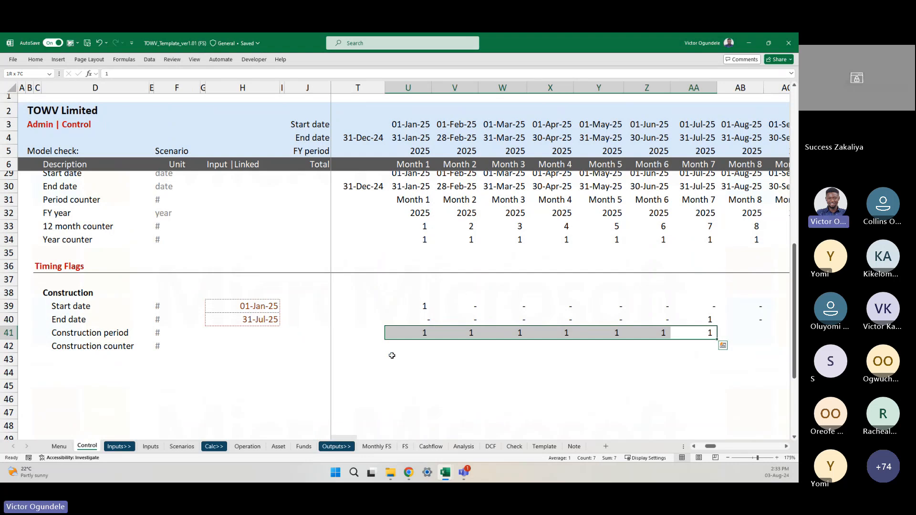
pyautogui.hotkey('ctrl', 'Right')
pyautogui.hotkey('ctrl', 'Left')
pyautogui.press('Left')
pyautogui.press('Right')
pyautogui.press('Right')
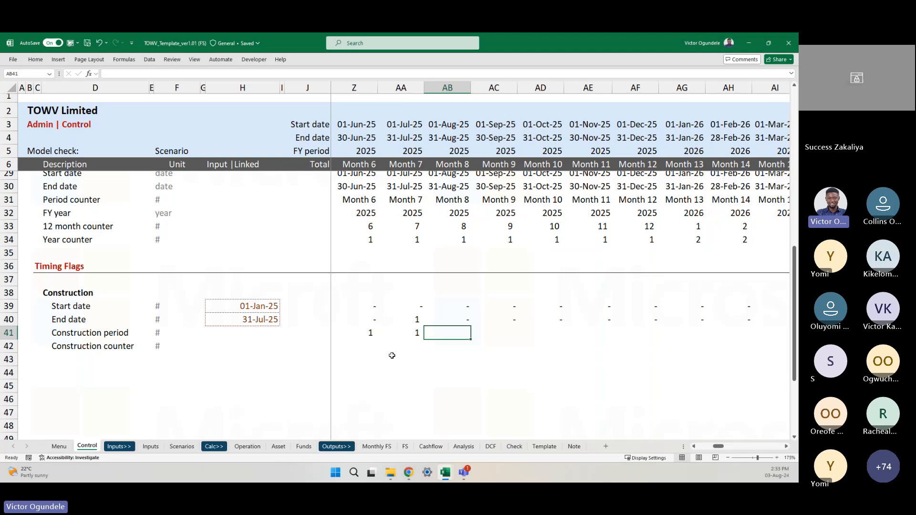
pyautogui.write('0')
pyautogui.press('Right')
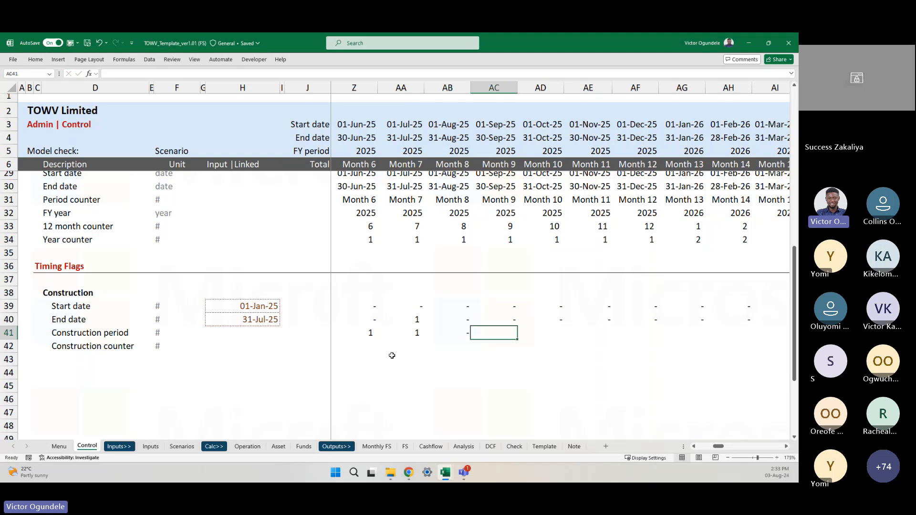
# Clear the manually entered Construction period values from U41 through AB41
pyautogui.press('Left')
pyautogui.press('Delete')
pyautogui.press('Left')
pyautogui.hotkey('ctrl', 'shift', 'Left')
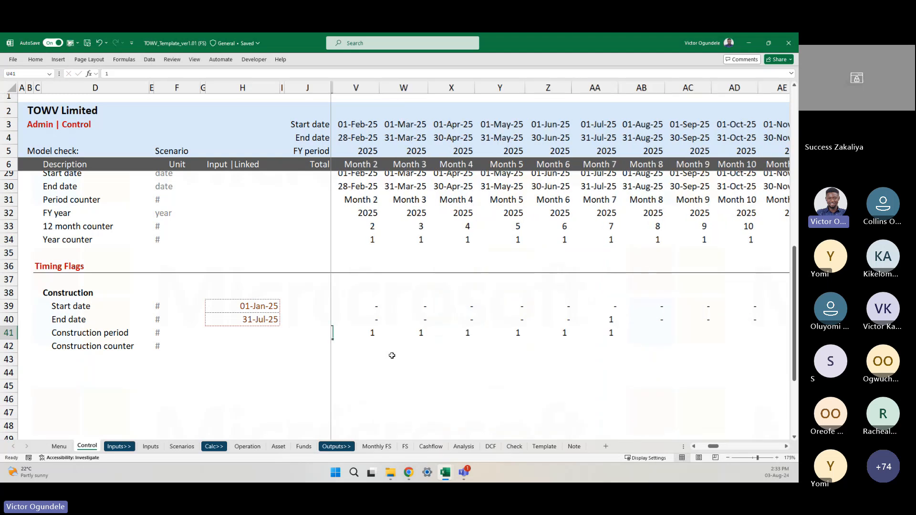
pyautogui.press('Delete')
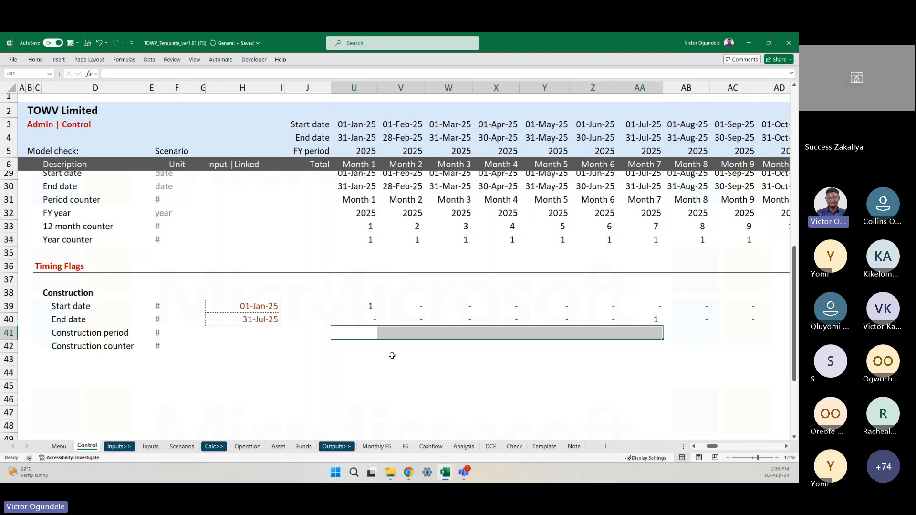
pyautogui.press('Left')
pyautogui.press('Right')
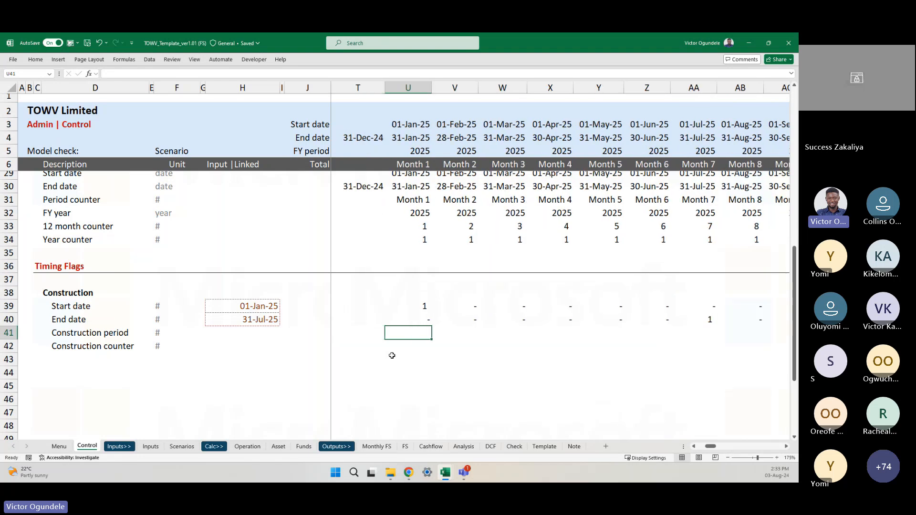
# Review the Month 1 start and end date flag formulas in U39 and U40 above the Construction period row
pyautogui.press('Up')
pyautogui.press('Up')
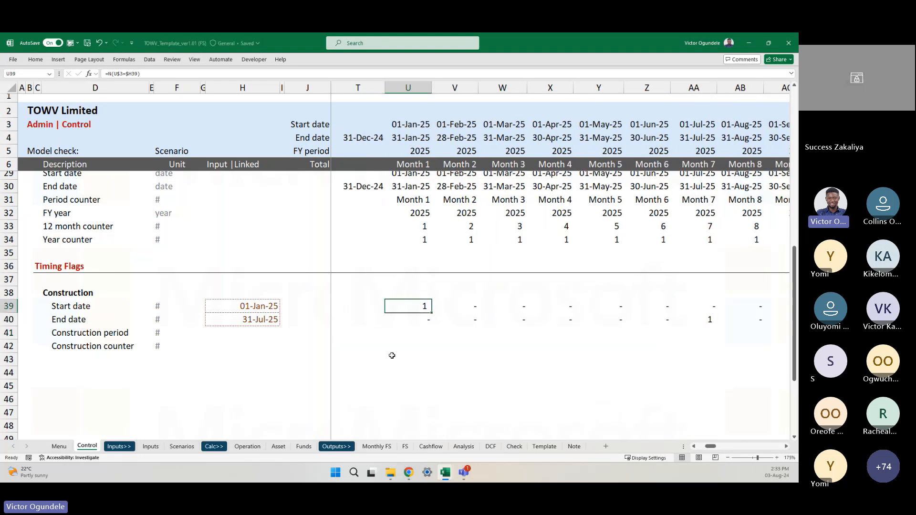
pyautogui.press('Down')
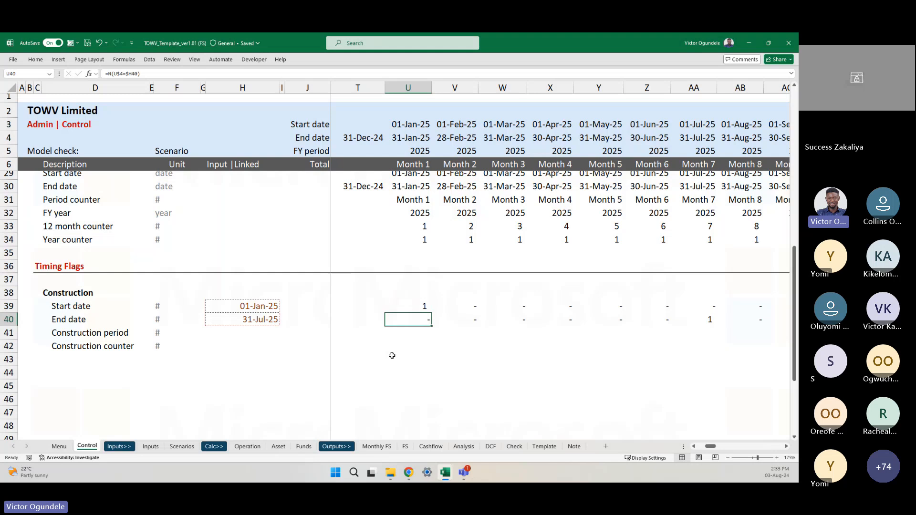
pyautogui.press('Down')
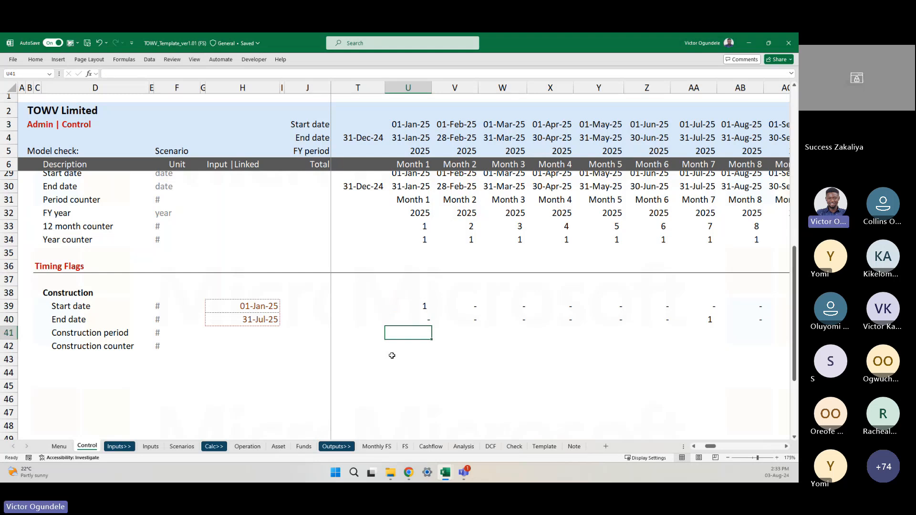
# Compare the Month 1 and Month 2 timeline dates in rows 3 and 4 with the construction dates in H39:H40
pyautogui.click(414, 126)
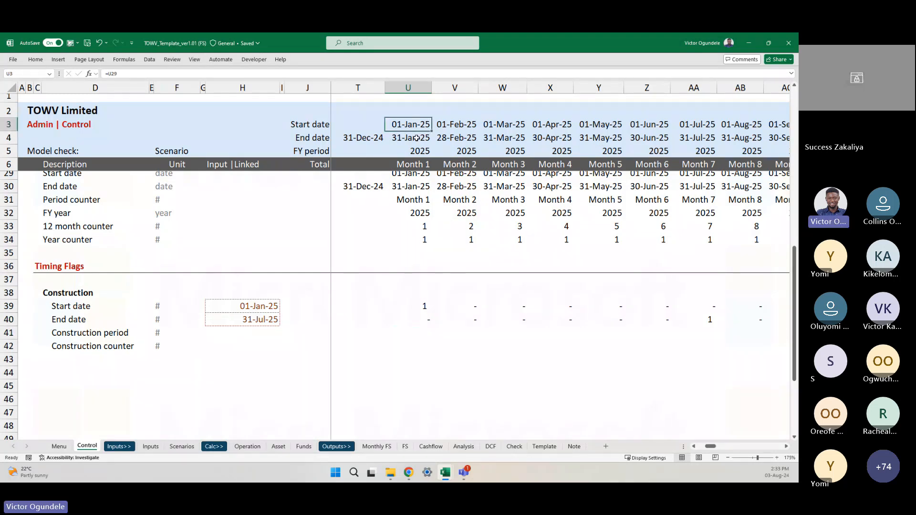
pyautogui.press('Down')
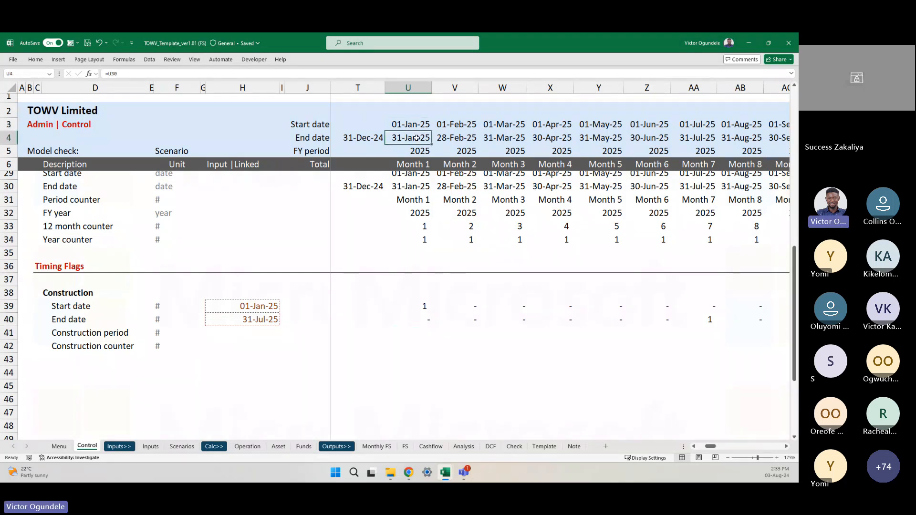
pyautogui.click(244, 305)
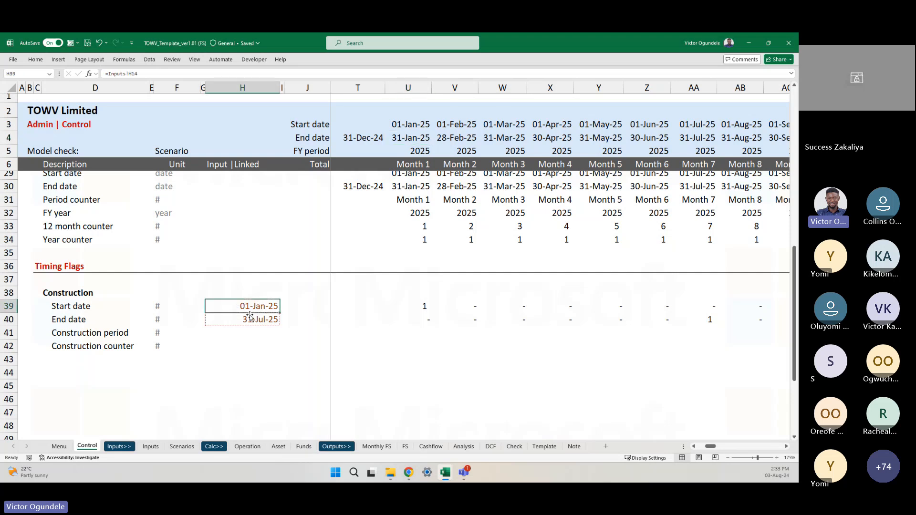
pyautogui.click(249, 319)
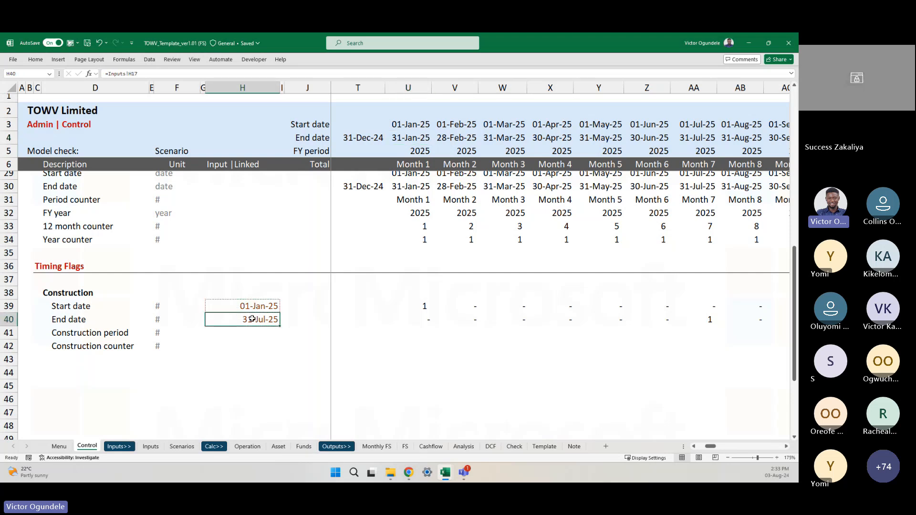
pyautogui.click(467, 123)
pyautogui.click(445, 139)
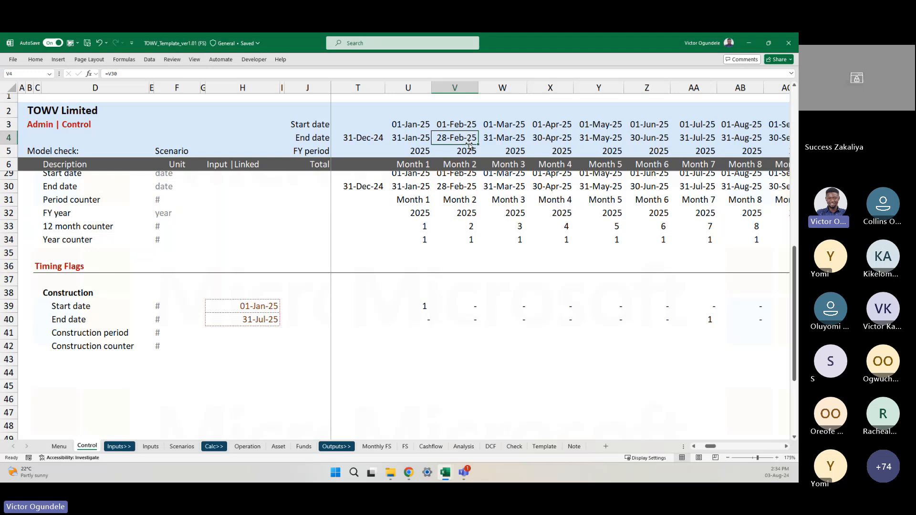
pyautogui.click(239, 308)
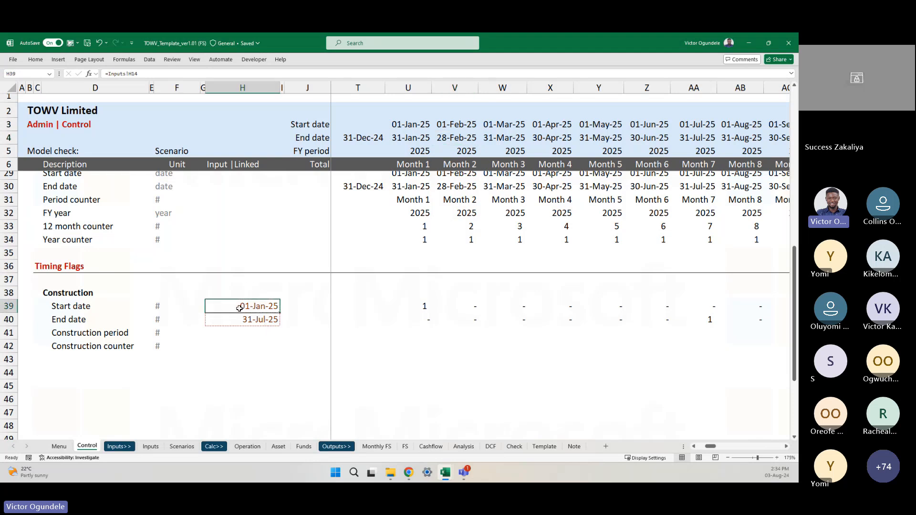
pyautogui.click(247, 322)
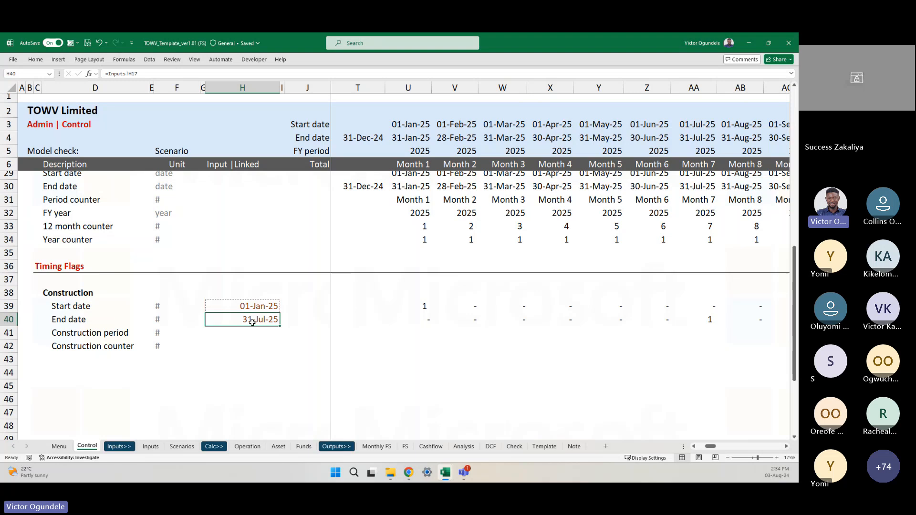
# Examine the Month 3 and Month 7 timeline dates, and the whole Month 1 to Month 7 date range U3:AA4
pyautogui.click(513, 124)
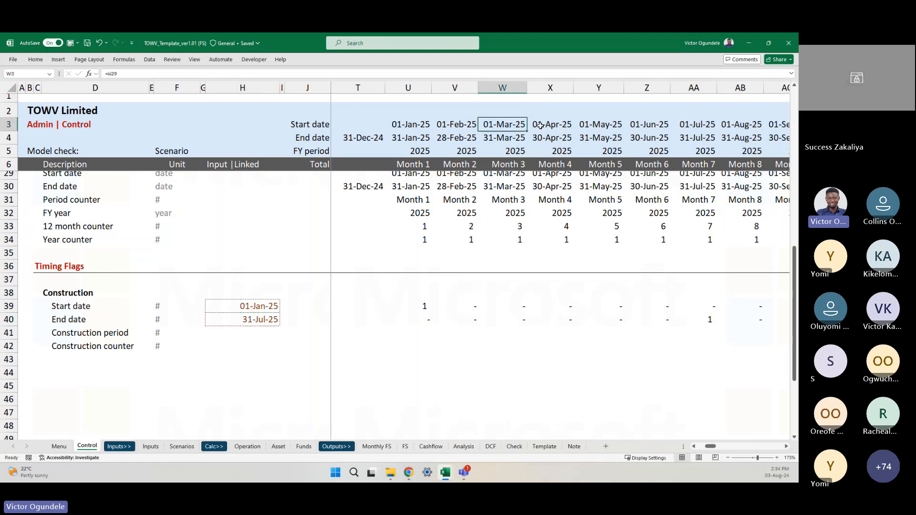
pyautogui.click(701, 124)
pyautogui.click(700, 137)
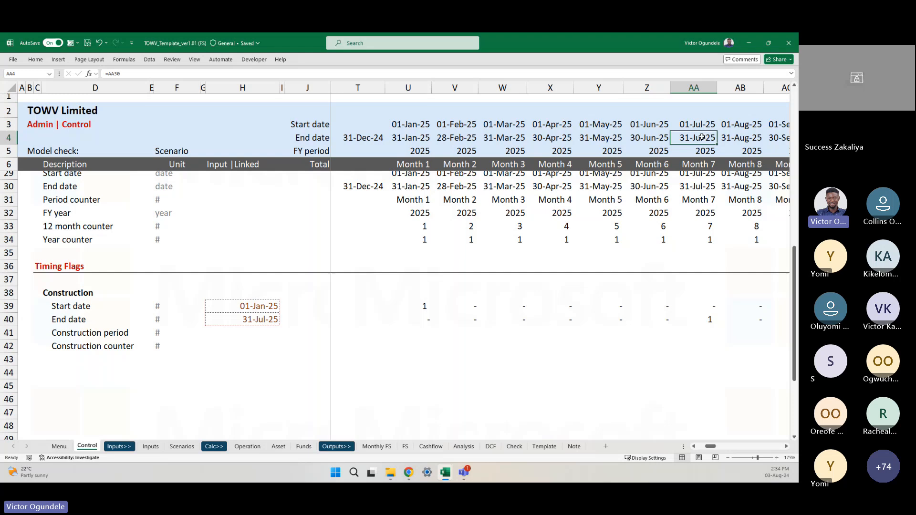
pyautogui.click(409, 124)
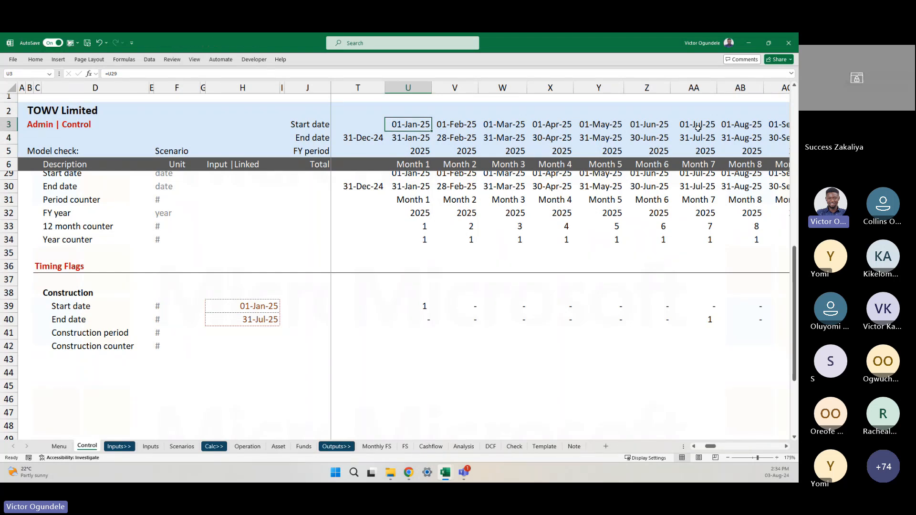
pyautogui.moveTo(697, 128); pyautogui.dragTo(412, 137)
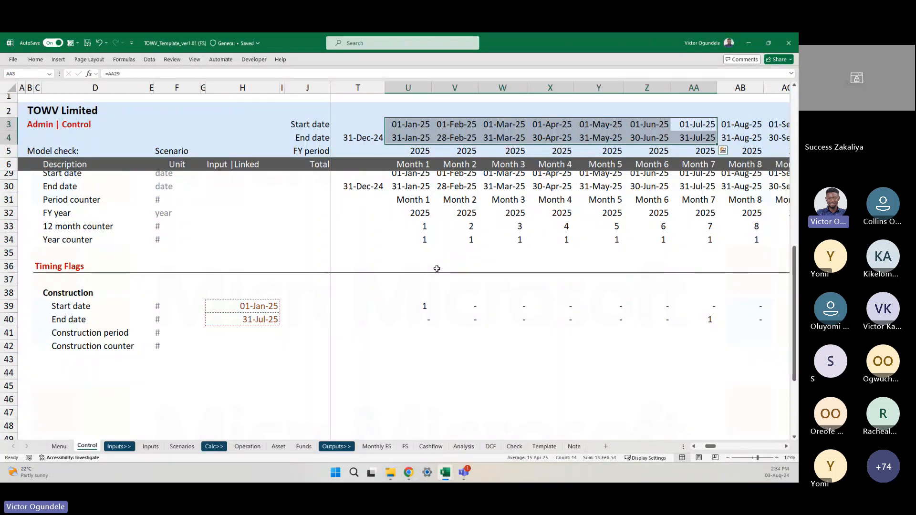
# Start an AND formula in Construction period cell U41 with the row-locked Month 1 start date U$3
pyautogui.click(419, 335)
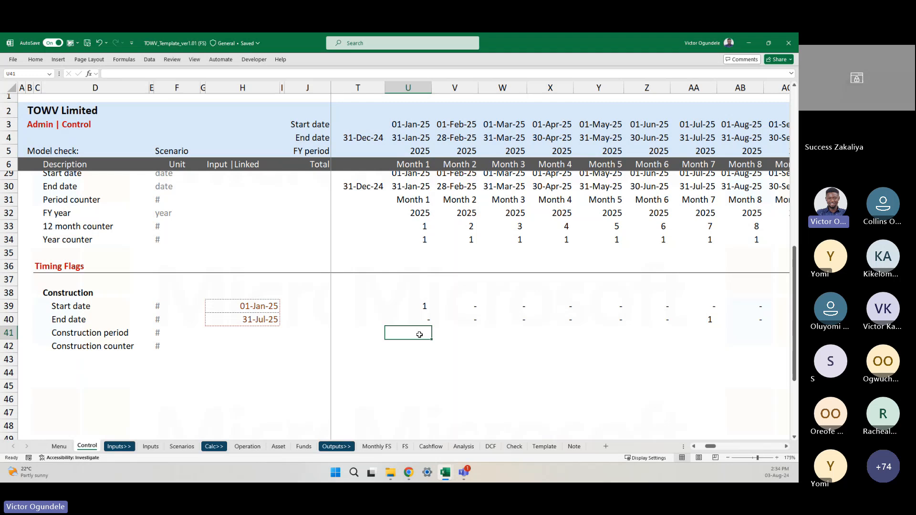
pyautogui.keyDown('ctrl'); pyautogui.scroll(2, 419, 335); pyautogui.keyUp('ctrl')
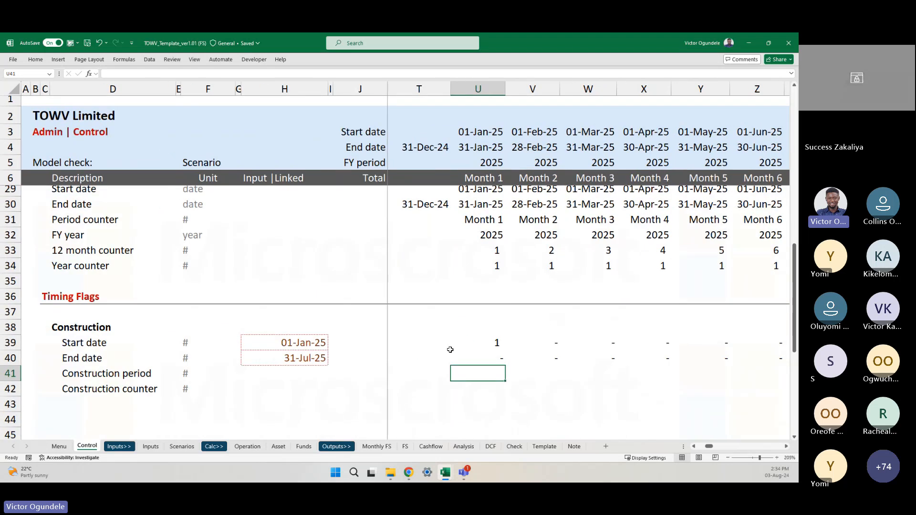
pyautogui.scroll(-1, 451, 349)
pyautogui.scroll(-1, 465, 341)
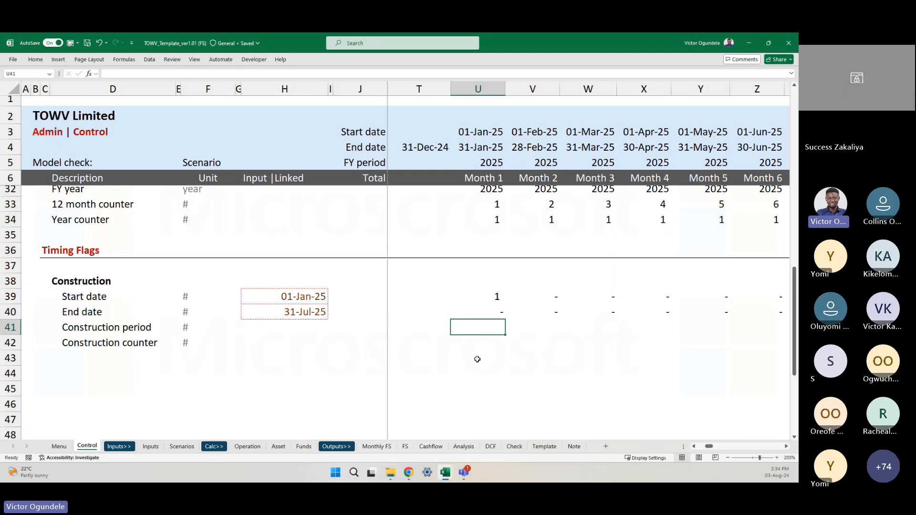
pyautogui.write('=and')
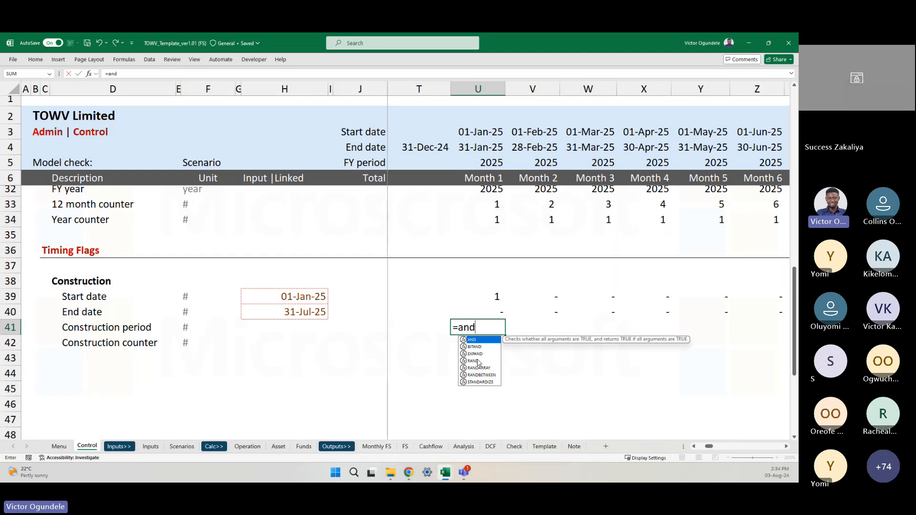
pyautogui.press('Tab')
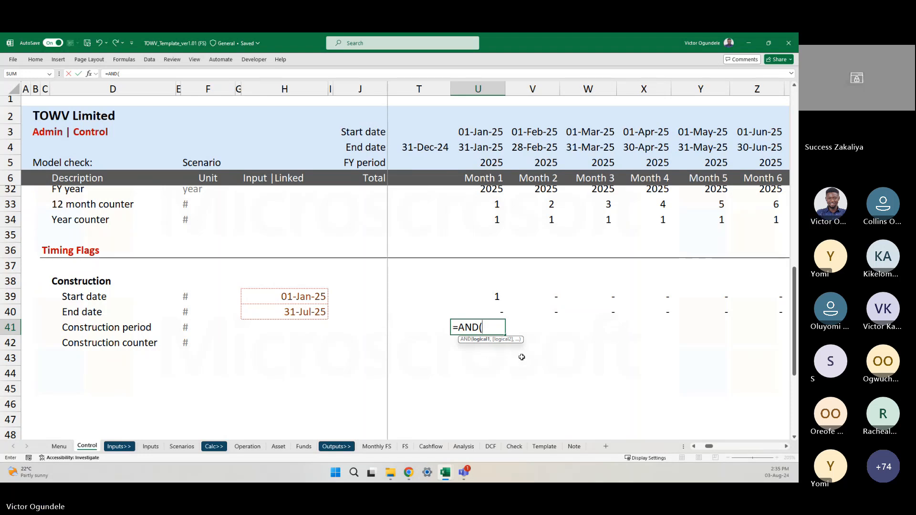
pyautogui.click(480, 130)
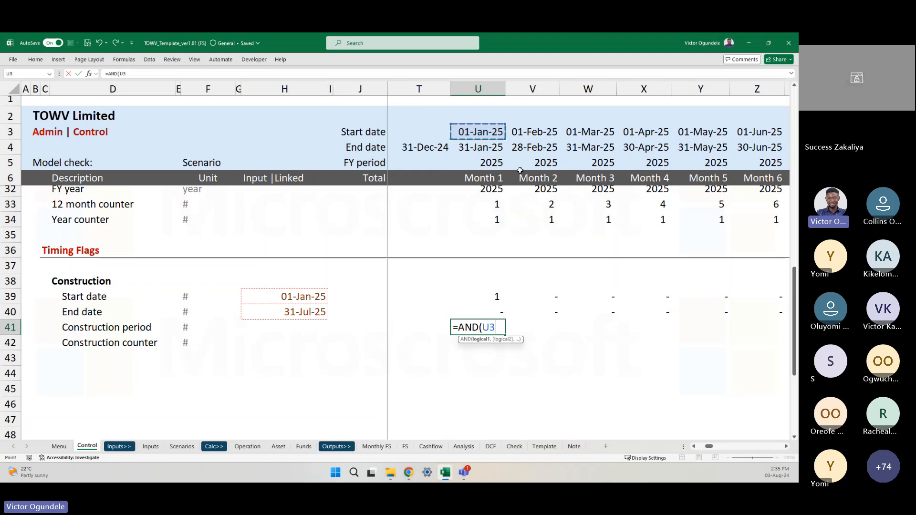
pyautogui.press('F4')
pyautogui.press('F4')
pyautogui.press('super+plus')
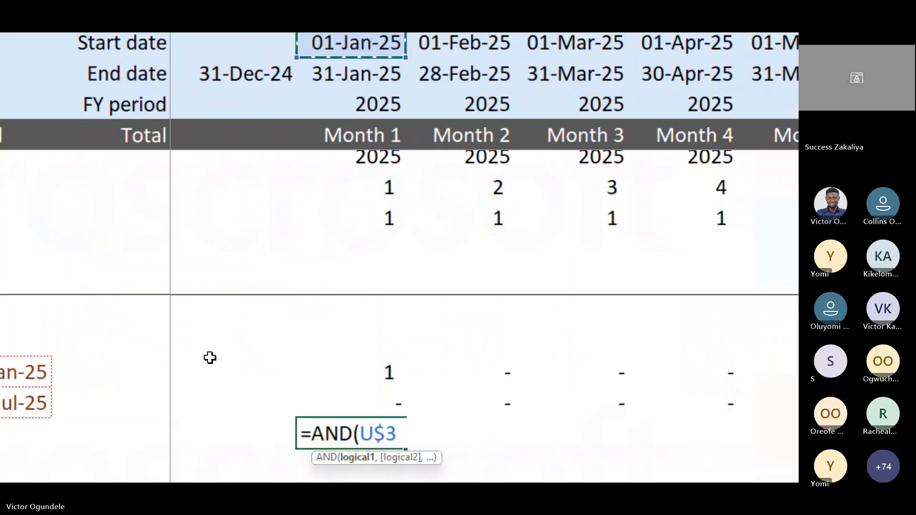
pyautogui.press('super+minus')
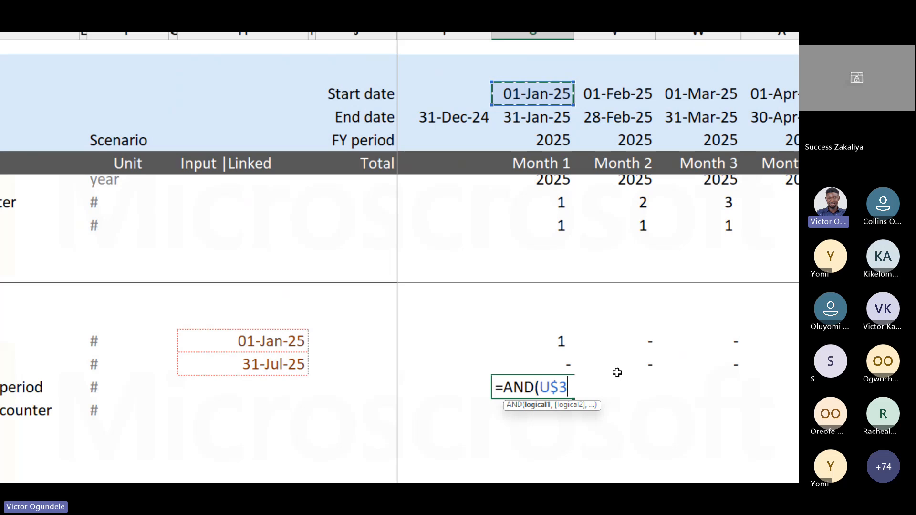
# Complete the first AND condition in U41 as U$3>=$H39, with the construction start date reference column-locked
pyautogui.write('>')
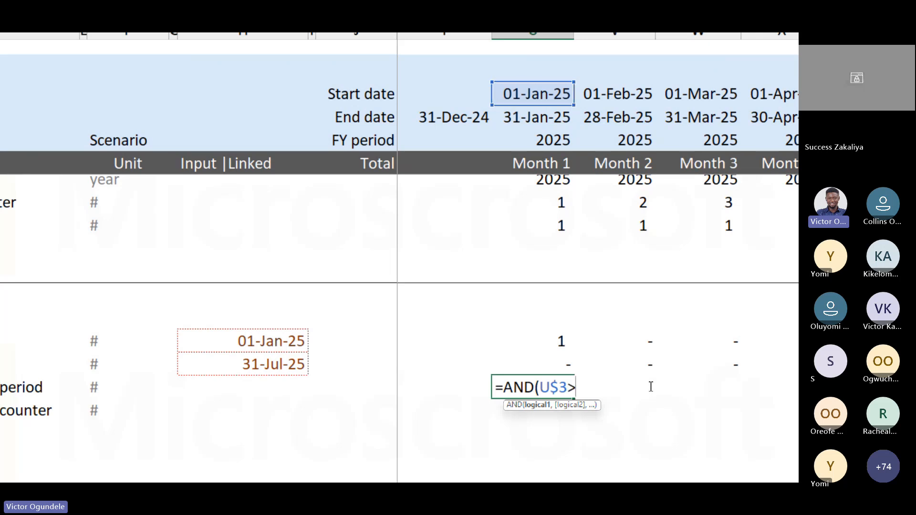
pyautogui.write('=')
pyautogui.click(276, 338)
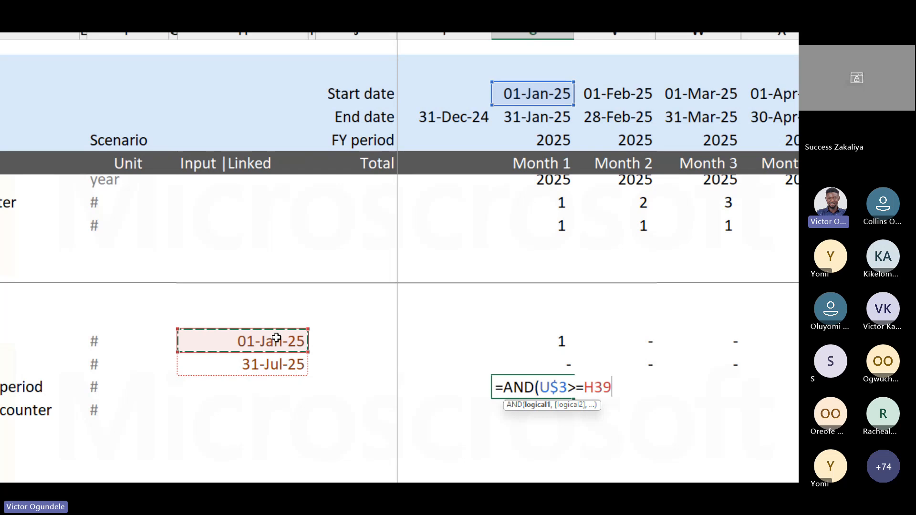
pyautogui.press('F4')
pyautogui.press('F4')
pyautogui.press('F4')
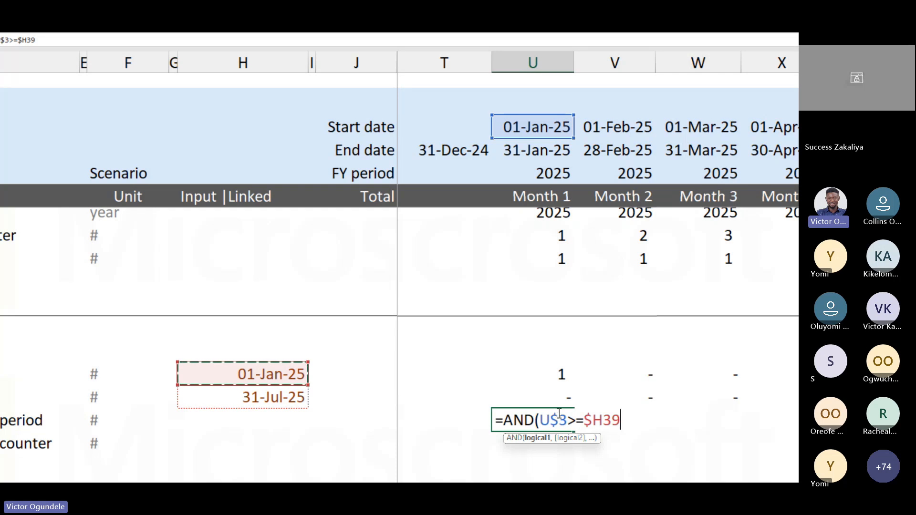
pyautogui.write(',')
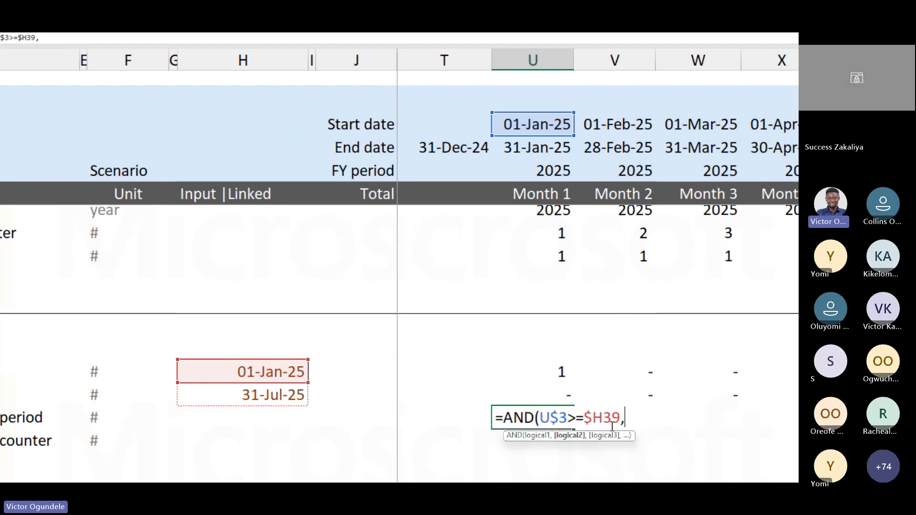
# Add the second AND condition U$4<=$H40 in U41 and close the function's parenthesis
pyautogui.scroll(-1, 612, 426)
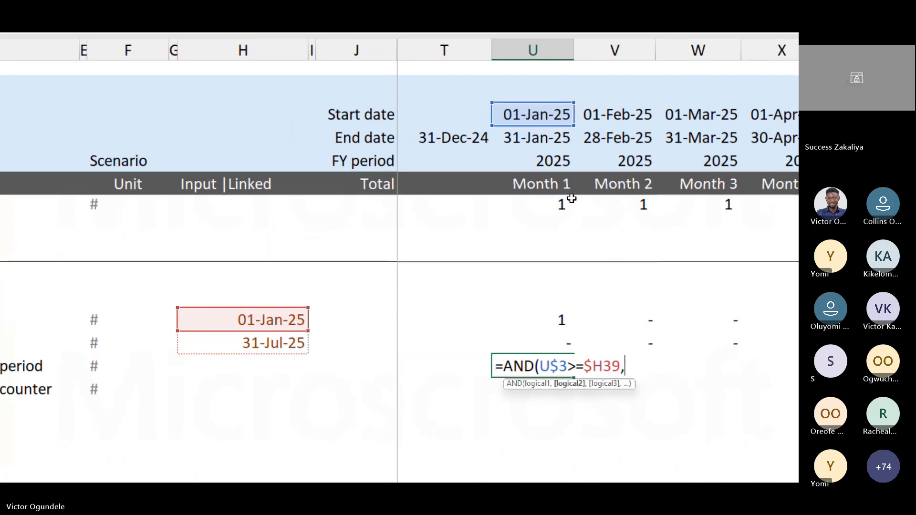
pyautogui.click(541, 139)
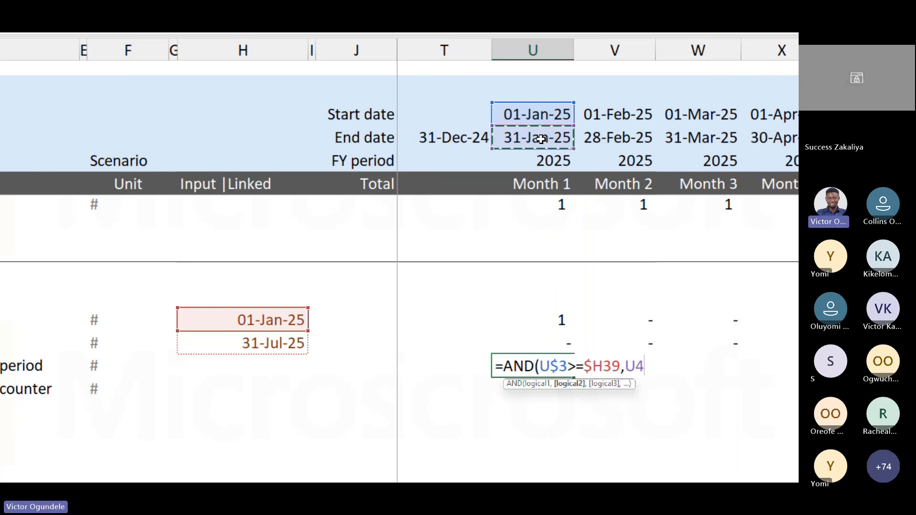
pyautogui.press('F4')
pyautogui.press('F4')
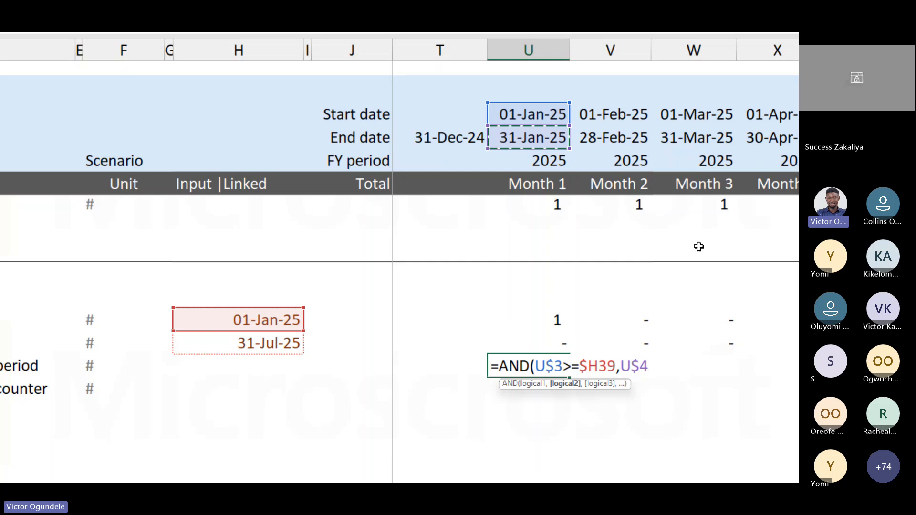
pyautogui.write('<=')
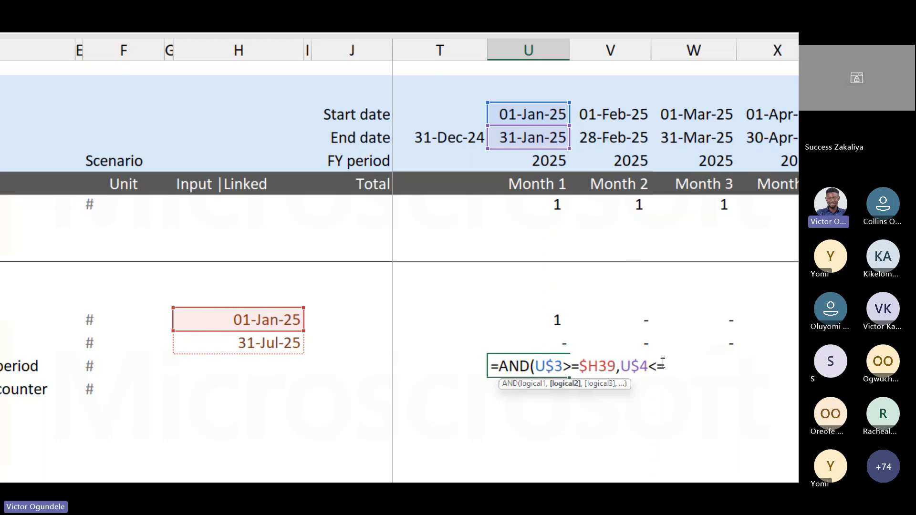
pyautogui.click(285, 344)
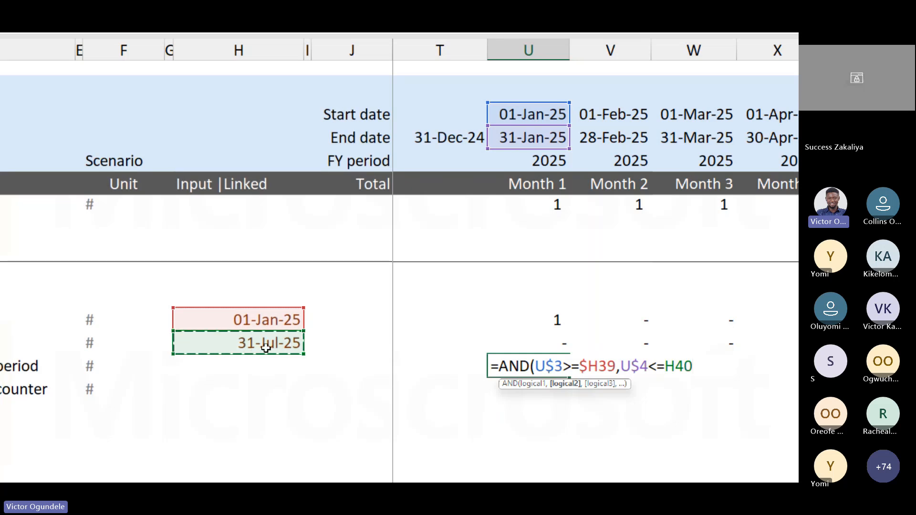
pyautogui.press('F4')
pyautogui.press('F4')
pyautogui.press('F4')
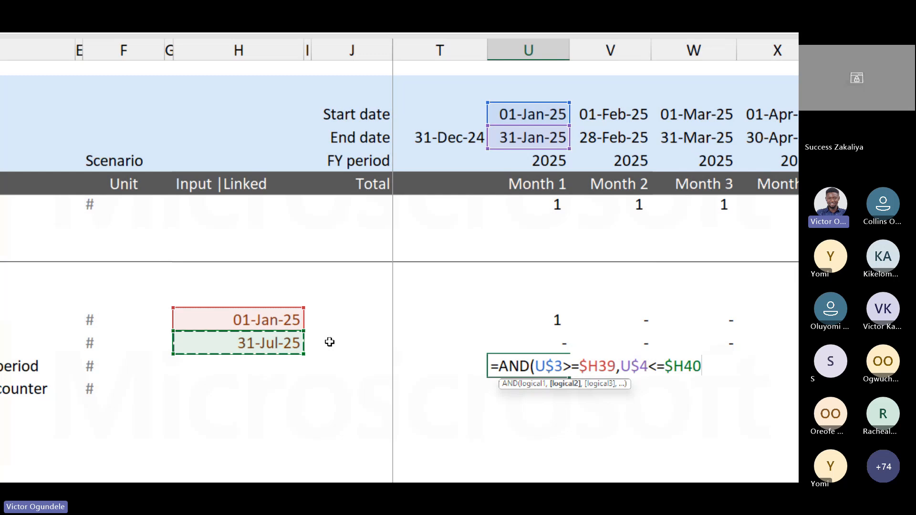
pyautogui.write(')')
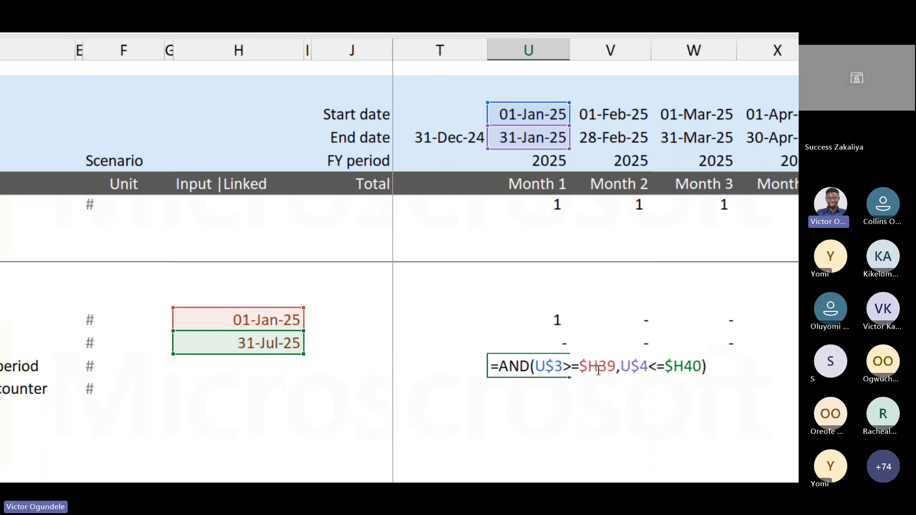
# Cycle the H40 reference in the U41 formula through its locking variants, ending on the column-locked $H40
pyautogui.click(677, 365)
pyautogui.press('F4')
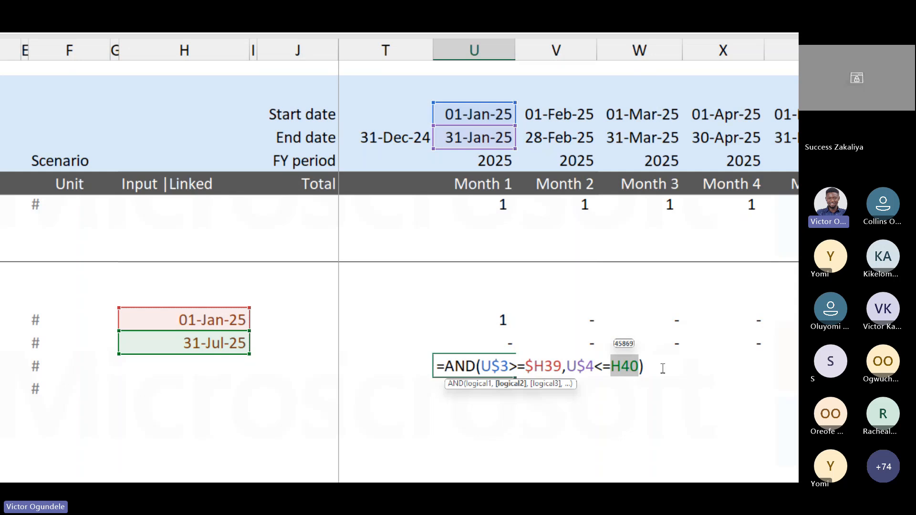
pyautogui.press('F4')
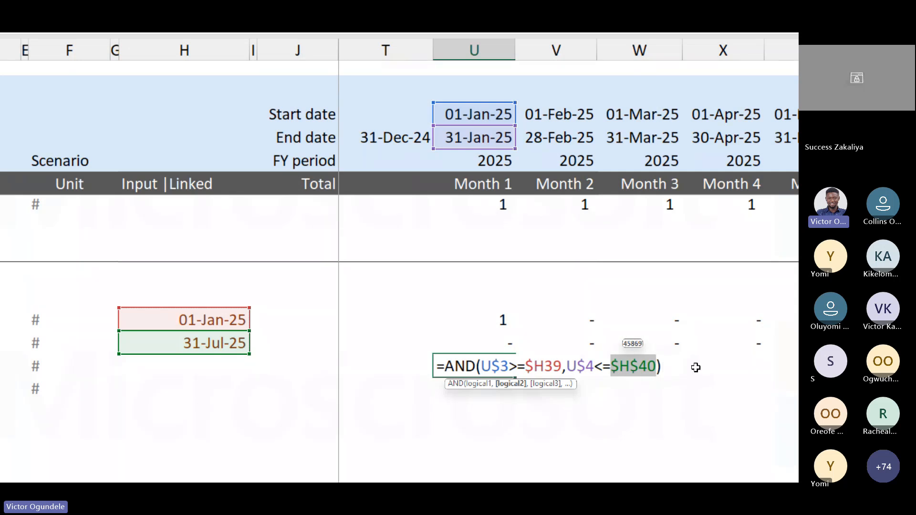
pyautogui.press('F4')
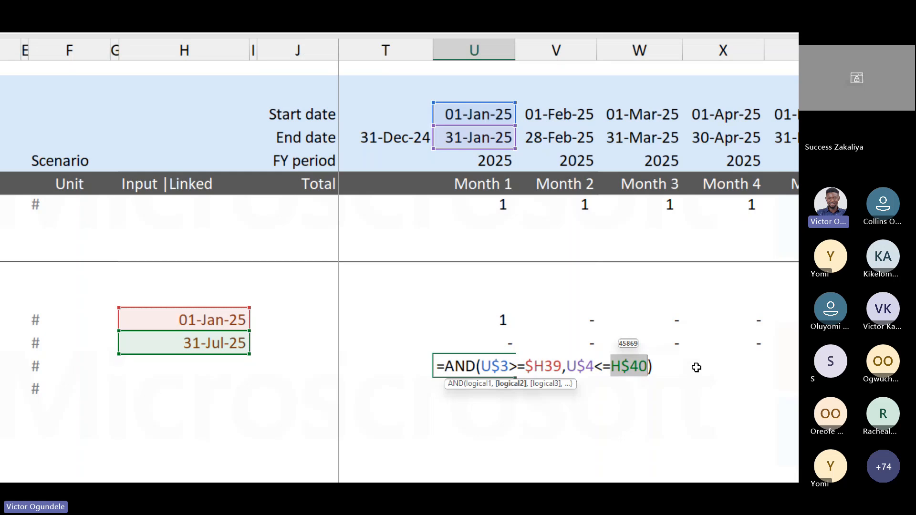
pyautogui.press('F4')
# Multiply the AND formula in U41 by 1 and fill it across the Construction period row to CB41
pyautogui.click(669, 365)
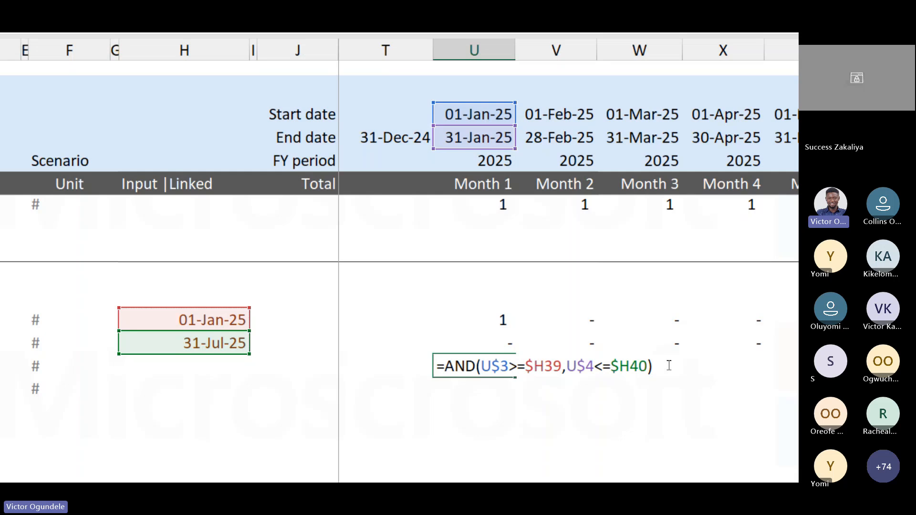
pyautogui.write('*1')
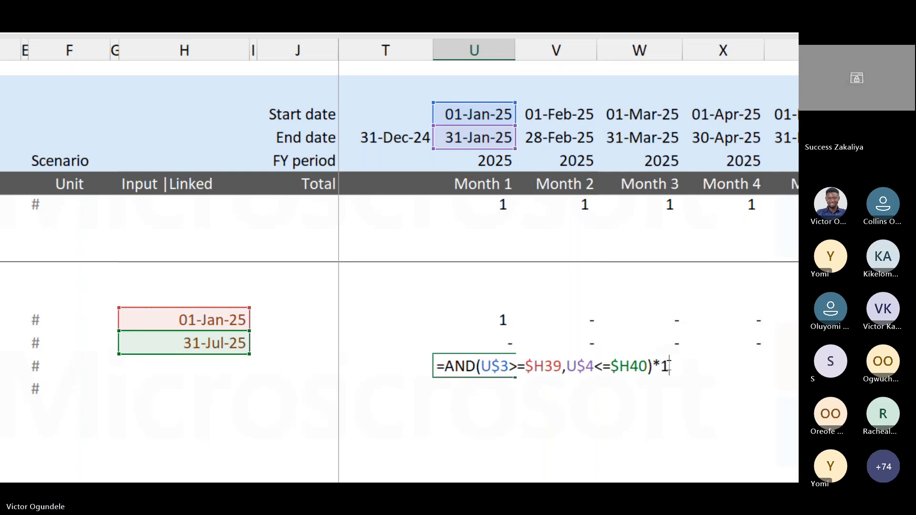
pyautogui.hotkey('ctrl', 'Return')
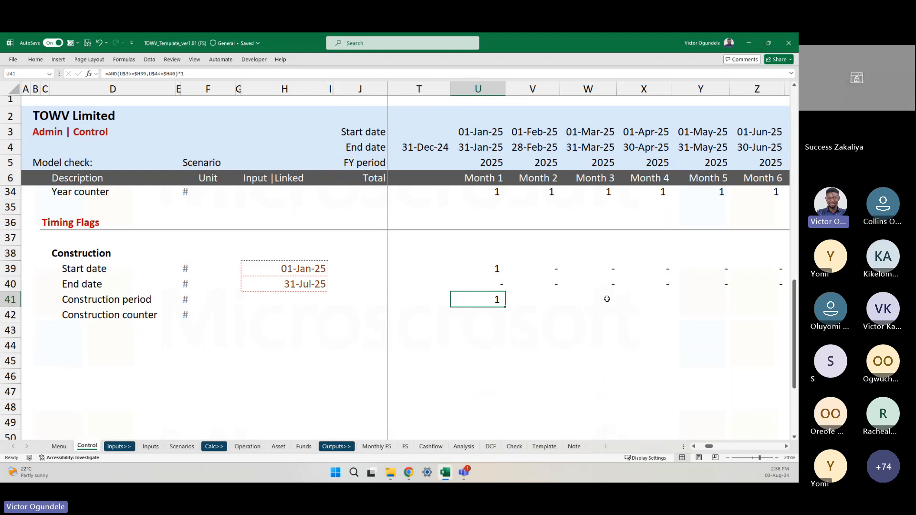
pyautogui.hotkey('ctrl', 'shift', 'Right')
pyautogui.hotkey('shift', 'Left')
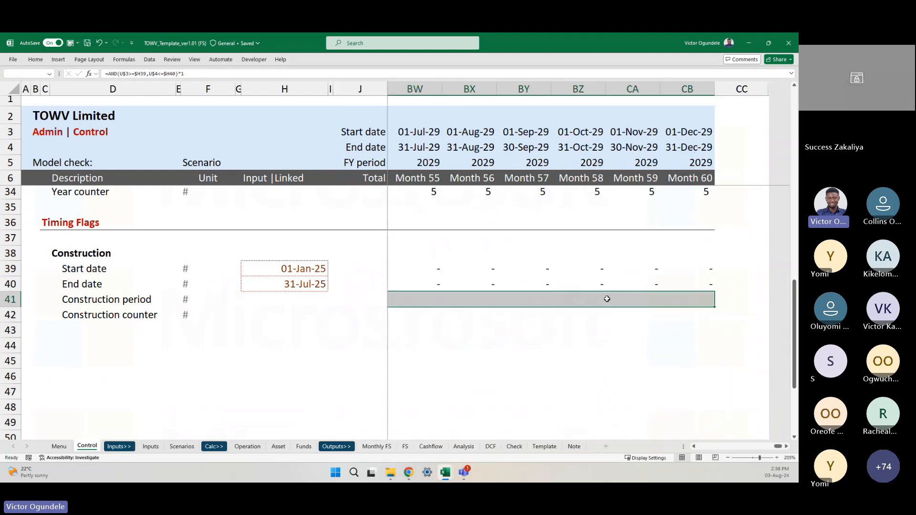
pyautogui.hotkey('ctrl', 'r')
# Total the Construction period flags in J41 with =SUM(U41:CB41)
pyautogui.press('Left')
pyautogui.press('Left')
pyautogui.press('Left')
pyautogui.press('Left')
pyautogui.press('Left')
pyautogui.press('Left')
pyautogui.press('Left')
pyautogui.press('Left')
pyautogui.press('Left')
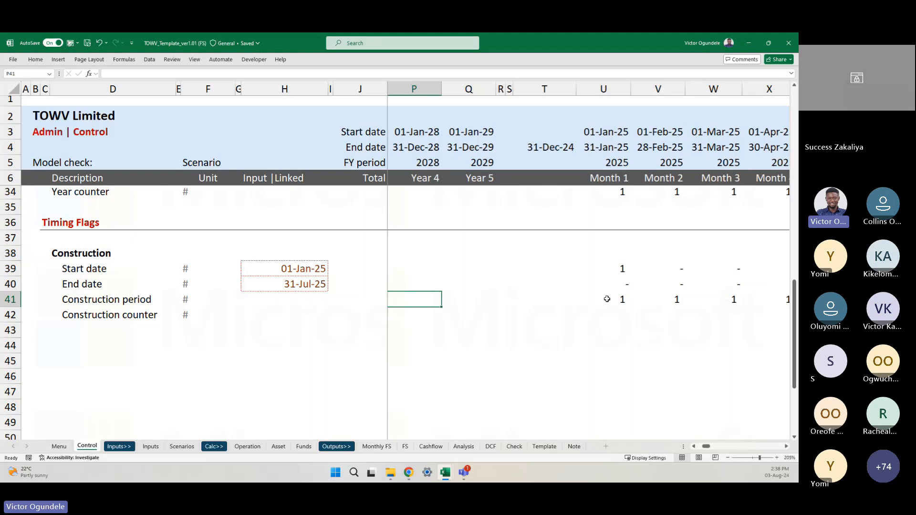
pyautogui.press('Left')
pyautogui.press('Left')
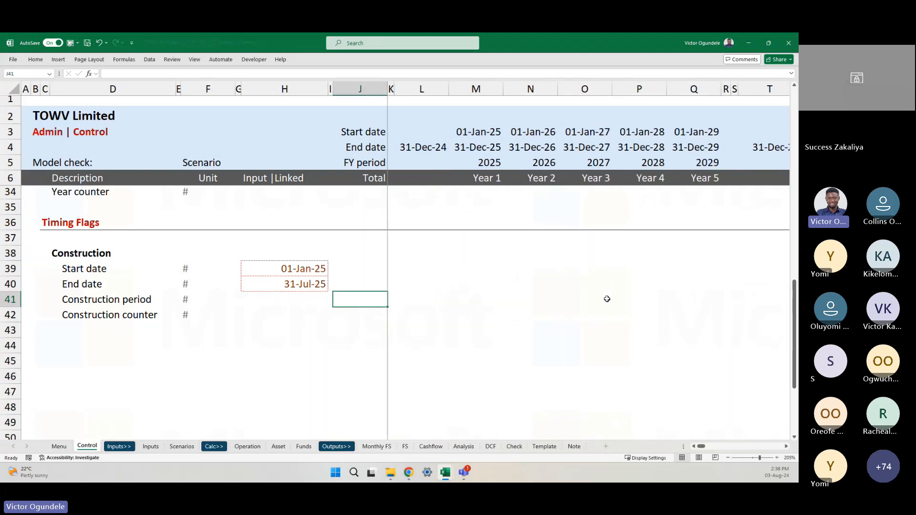
pyautogui.write('=su')
pyautogui.press('Tab')
pyautogui.hotkey('ctrl', 'Right')
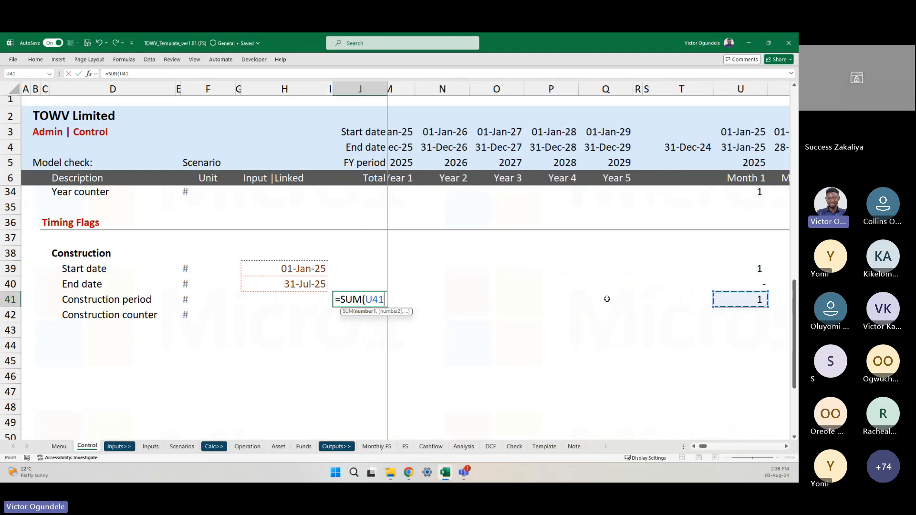
pyautogui.hotkey('ctrl', 'shift', 'Right')
pyautogui.hotkey('ctrl', 'Return')
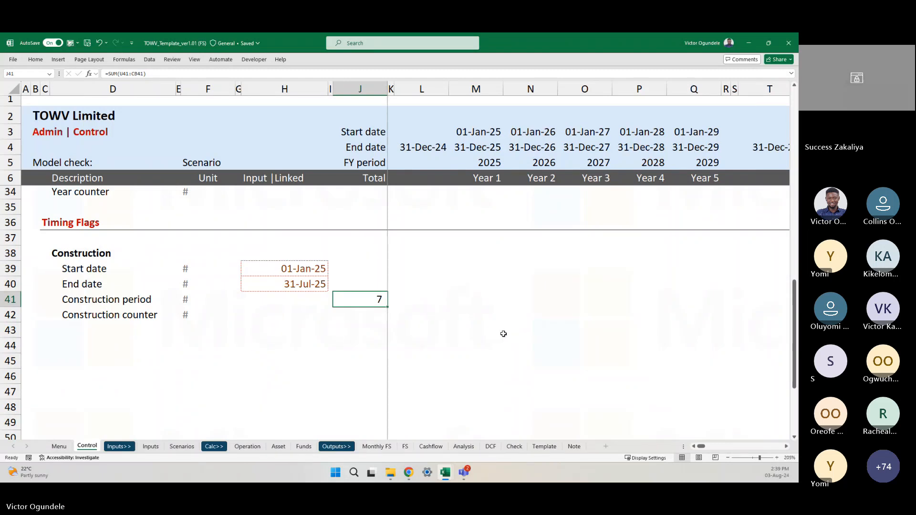
# Remove the *1 multiplier from the U41 formula, leaving =AND(U$3>=$H39,U$4<=$H40)
pyautogui.hotkey('ctrl', 'Right')
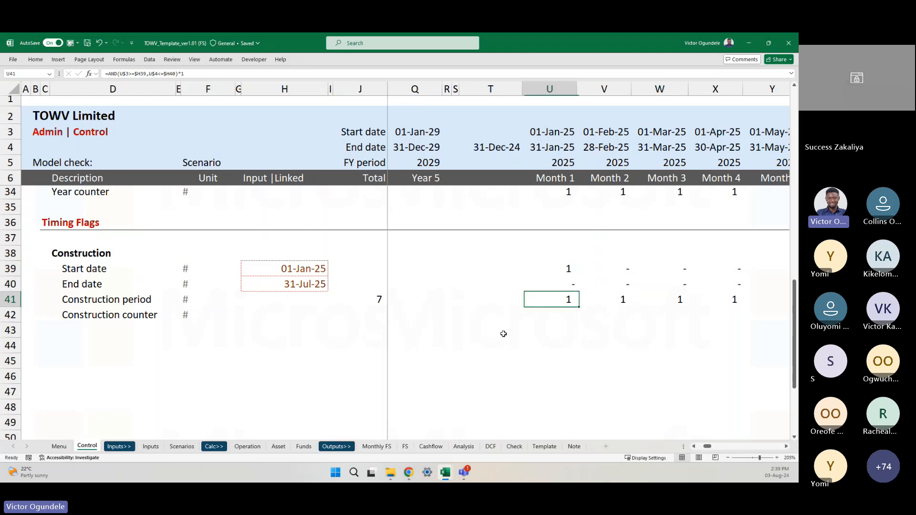
pyautogui.press('F2')
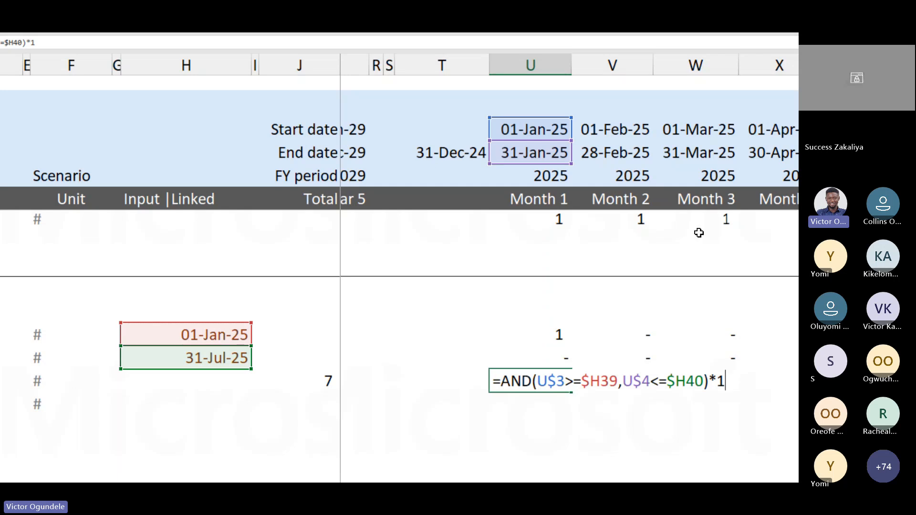
pyautogui.press('BackSpace')
pyautogui.press('BackSpace')
pyautogui.press('Return')
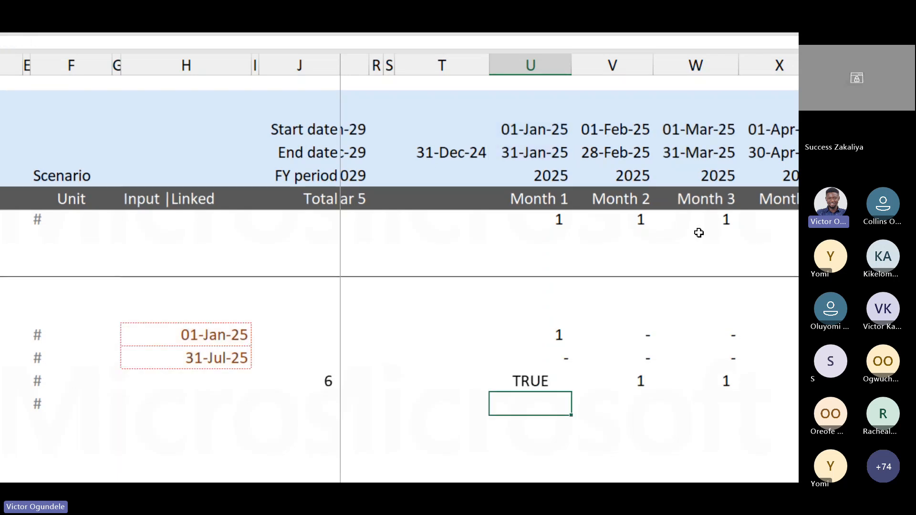
# Append *1 to the AND formula in U41 to turn its logical result into a number
pyautogui.press('Up')
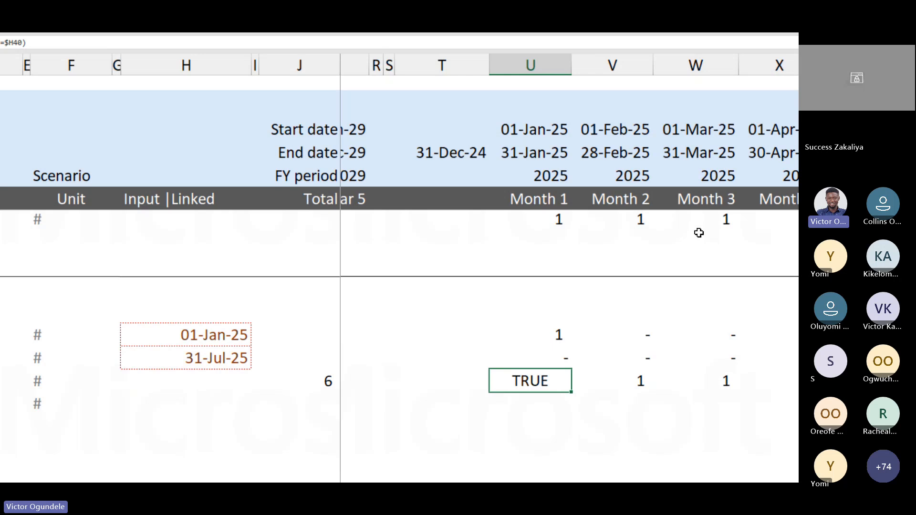
pyautogui.press('F2')
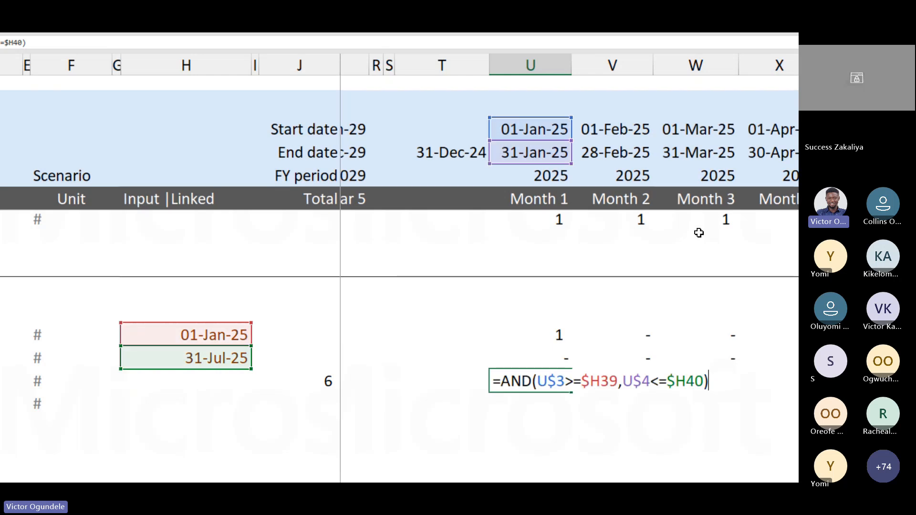
pyautogui.write('*1')
pyautogui.hotkey('ctrl', 'Return')
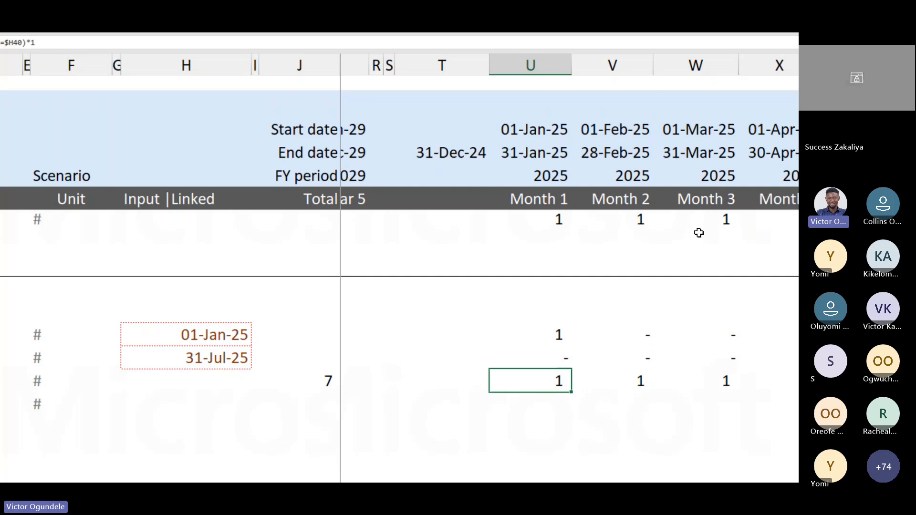
pyautogui.press('Up')
pyautogui.press('Up')
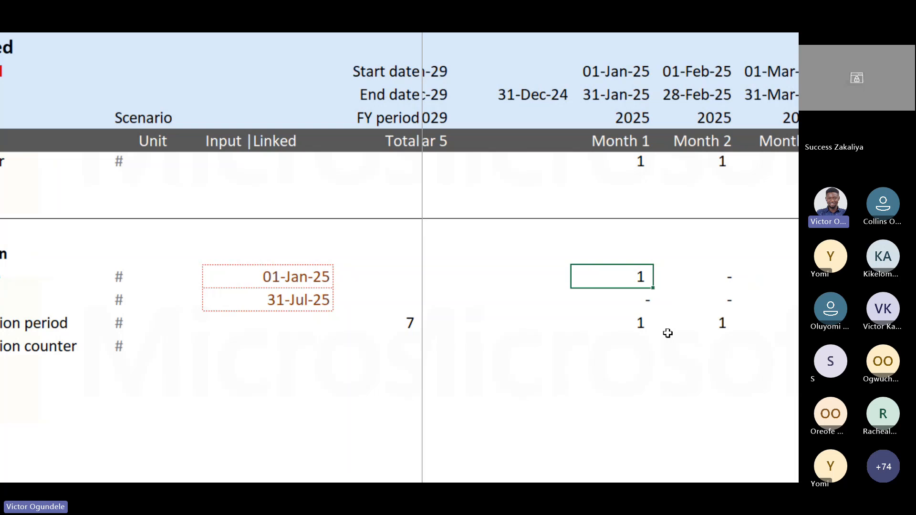
# Wrap the AND formula in U41 in the N function instead of multiplying, as =N(AND(U$3>=$H39,U$4<=$H40))
pyautogui.click(629, 315)
pyautogui.press('F2')
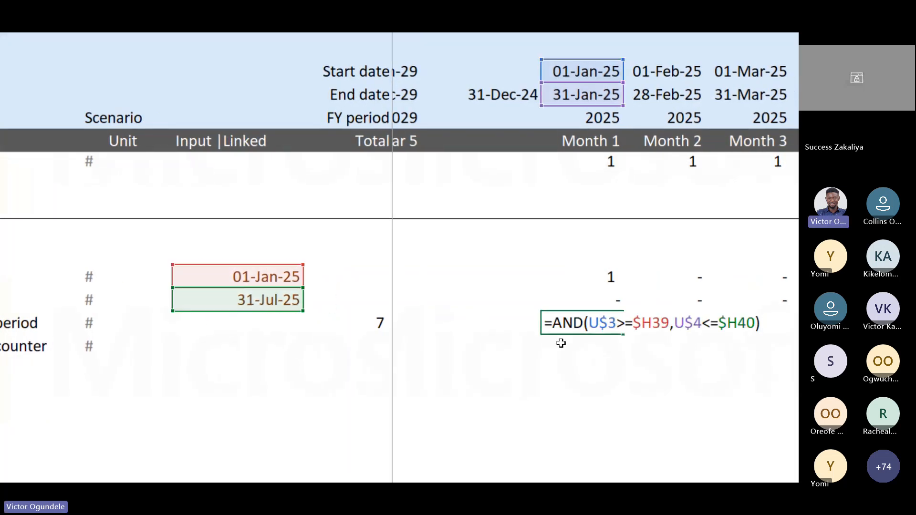
pyautogui.click(553, 325)
pyautogui.write('N(')
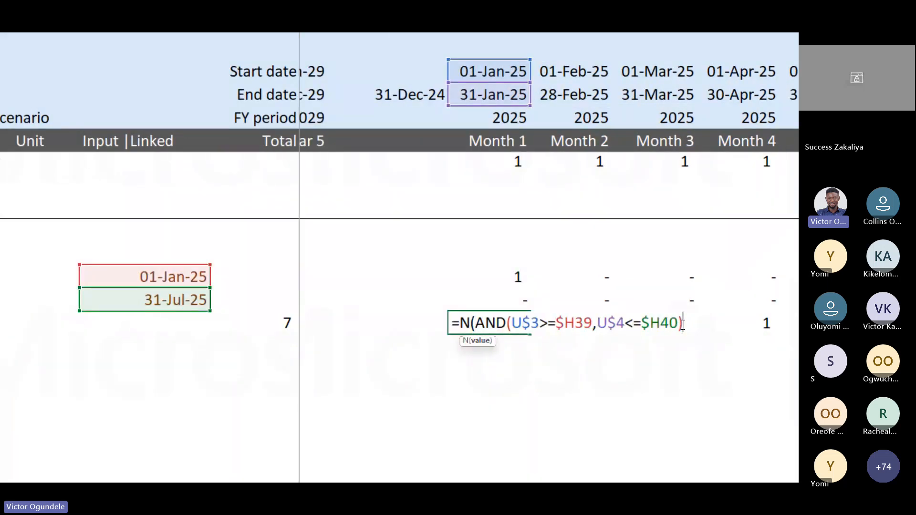
pyautogui.click(682, 325)
pyautogui.write(')')
pyautogui.press('Return')
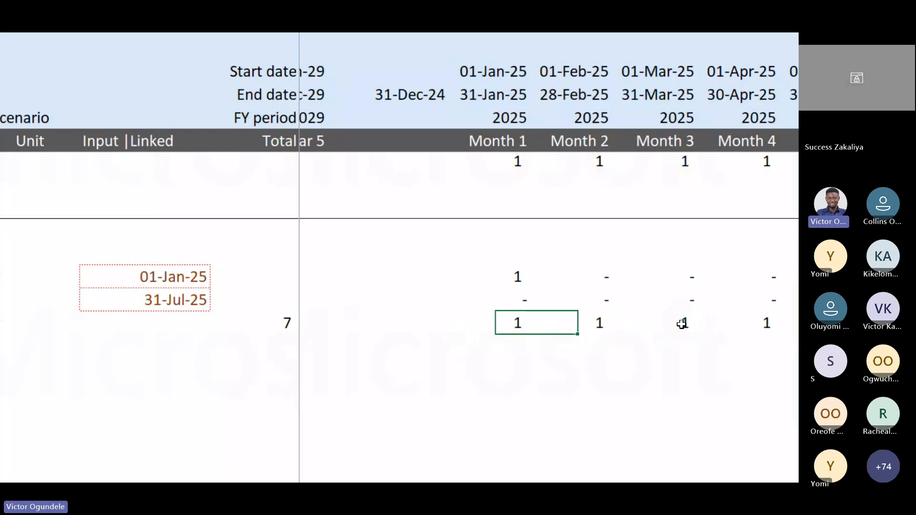
# Copy the V41 formula with the *1 multiplier back into U41 and fill it across the Construction period row
pyautogui.press('Right')
pyautogui.hotkey('ctrl', 'c')
pyautogui.press('Left')
pyautogui.hotkey('ctrl', 'v')
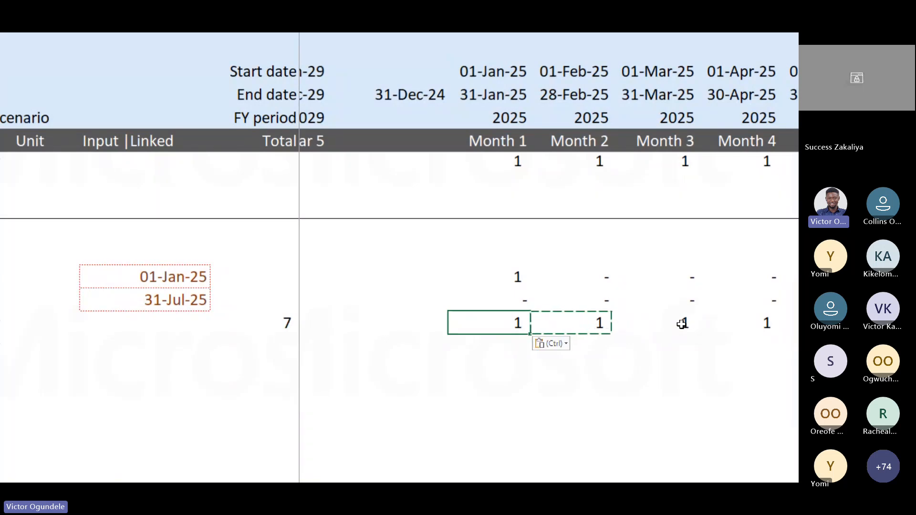
pyautogui.hotkey('ctrl', 'shift', 'Right')
pyautogui.hotkey('ctrl', 'r')
pyautogui.press('Left')
pyautogui.press('Left')
pyautogui.press('Right')
pyautogui.press('Right')
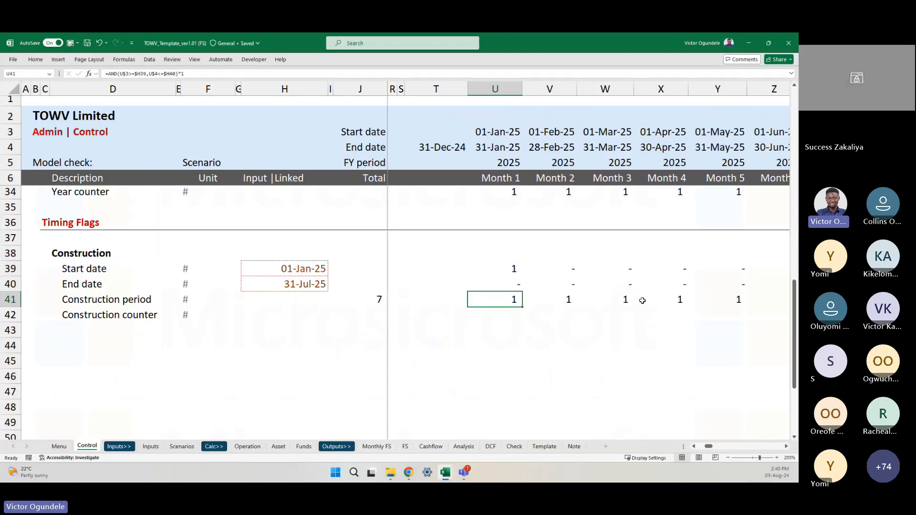
# Examine the U41 formula and the date cells it references in the header and the Construction inputs
pyautogui.press('F2')
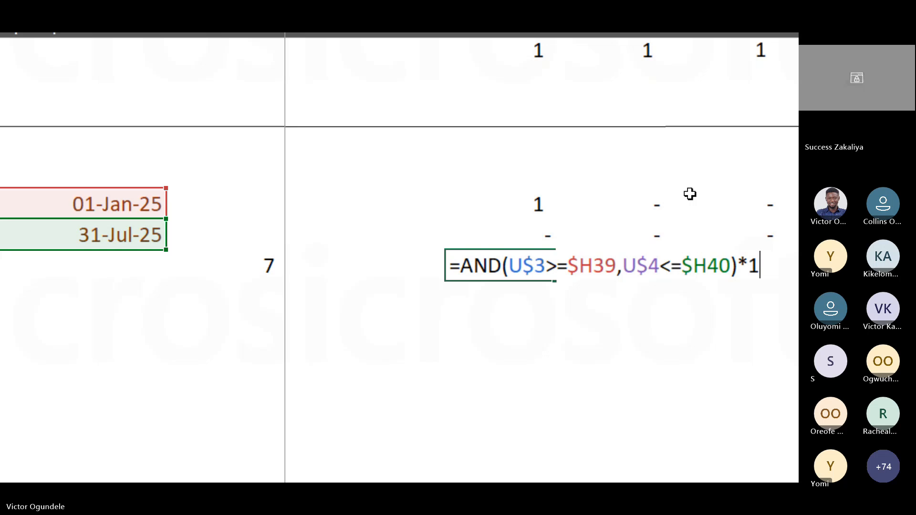
pyautogui.scroll(2, 685, 144)
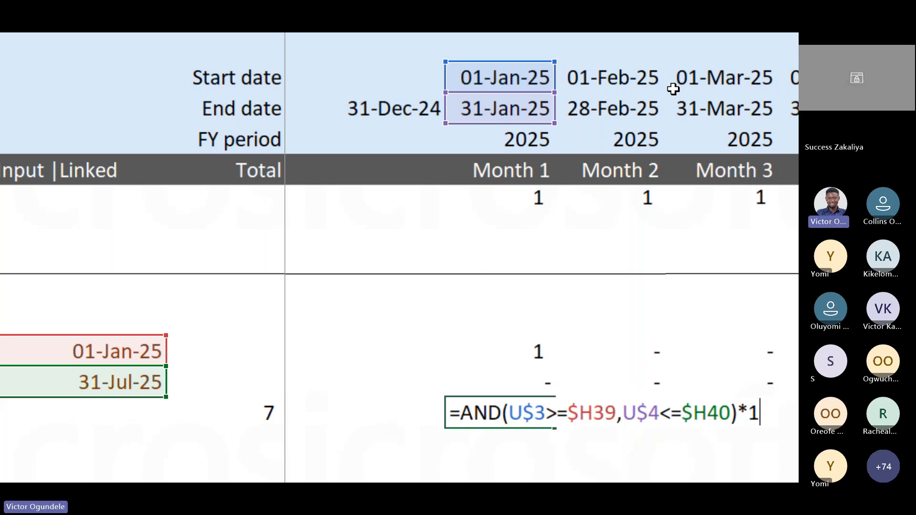
pyautogui.scroll(-2, 554, 419)
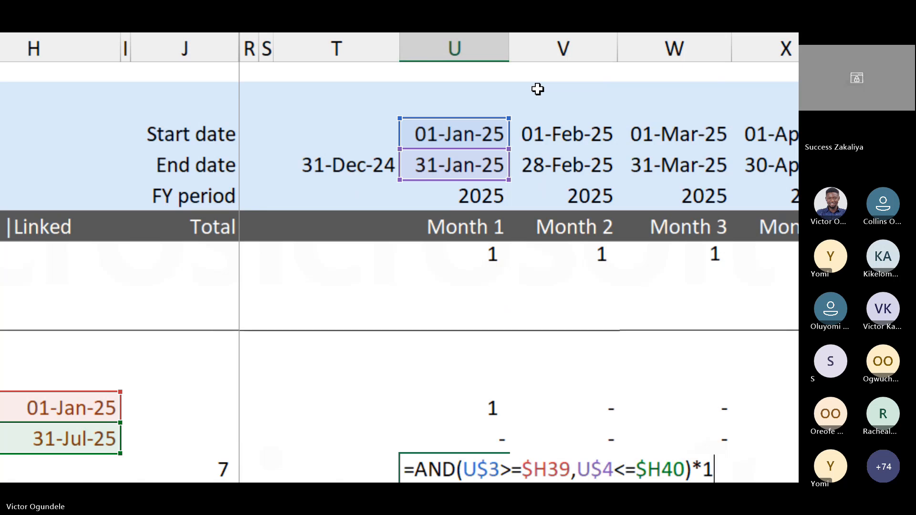
pyautogui.press('Return')
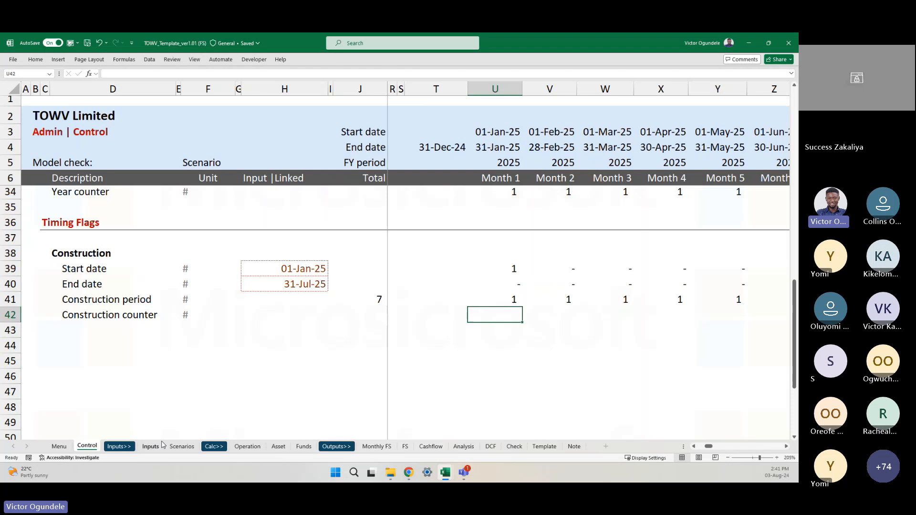
# Compare the setup and delay months in H15:H16 of the Inputs sheet with the Construction period total in J41 of Control
pyautogui.click(150, 447)
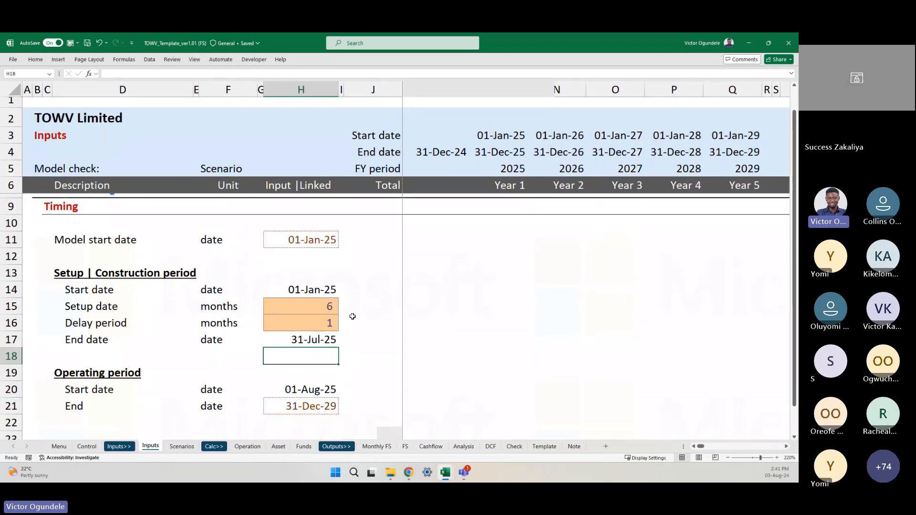
pyautogui.click(298, 308)
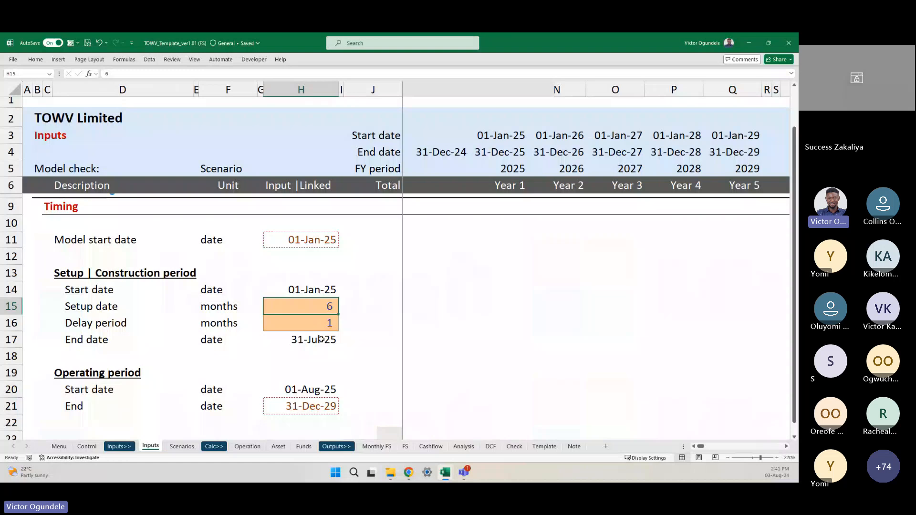
pyautogui.keyDown('shift'); pyautogui.click(301, 322); pyautogui.keyUp('shift')
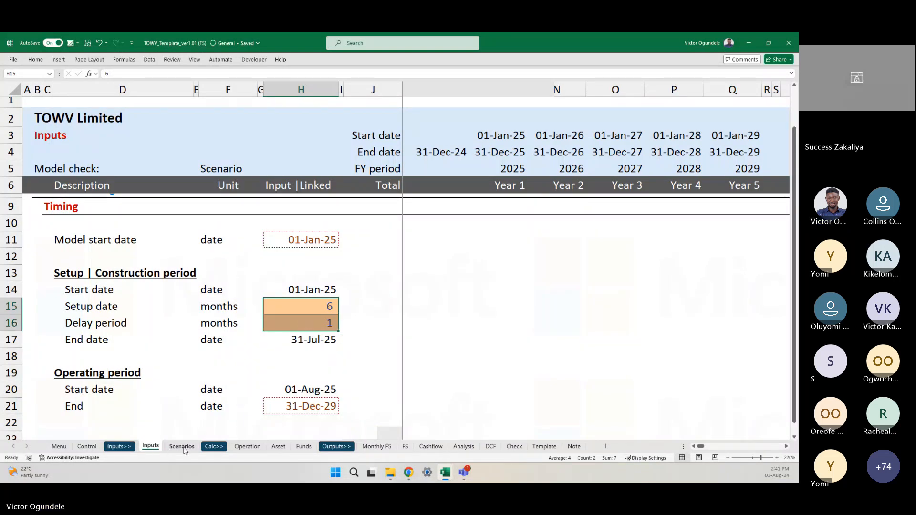
pyautogui.click(93, 447)
pyautogui.click(376, 299)
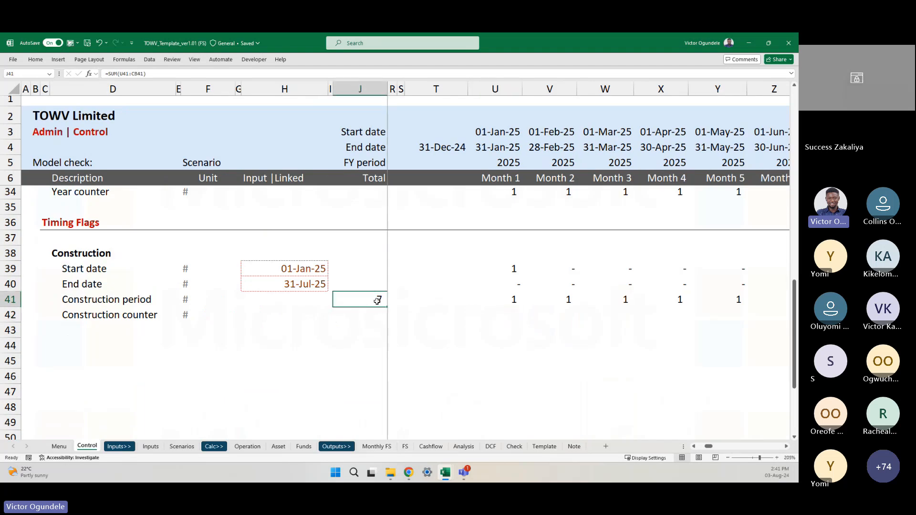
pyautogui.click(420, 299)
pyautogui.click(366, 297)
pyautogui.press('F2')
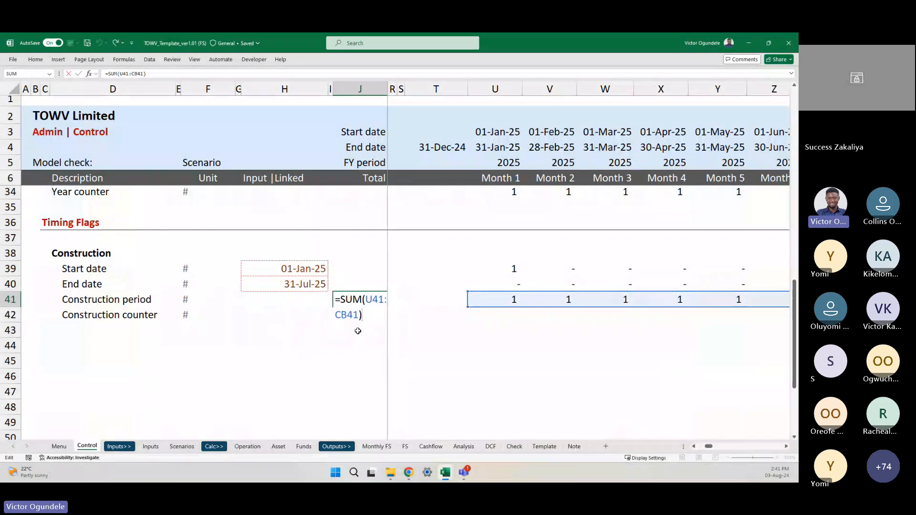
pyautogui.press('Escape')
# Extend the J41 total into a check against the input months, =SUM(U41:CB41)=SUM(Inputs!H15:H16)
pyautogui.press('F2')
pyautogui.write('=SUM(')
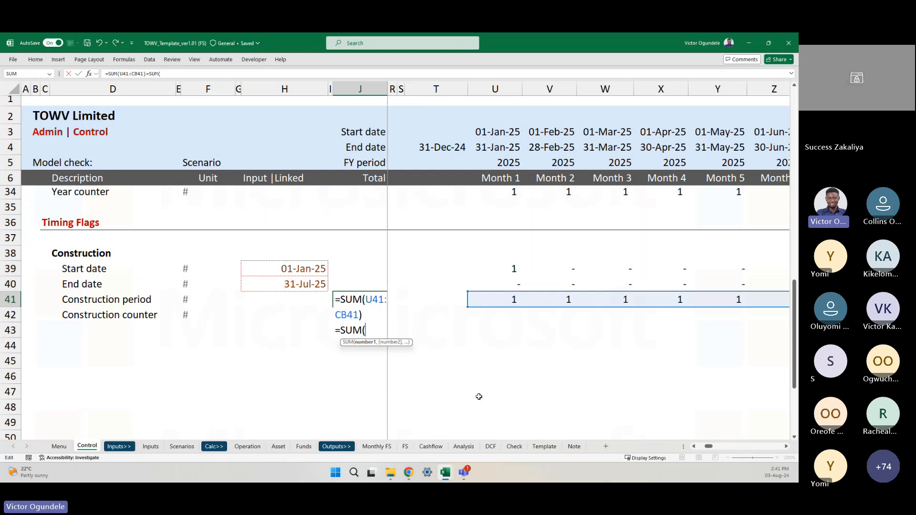
pyautogui.click(151, 446)
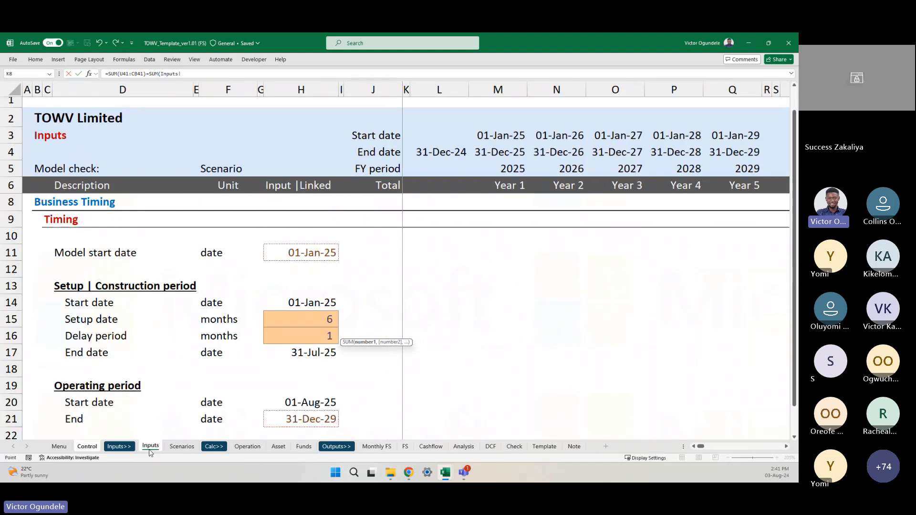
pyautogui.click(285, 321)
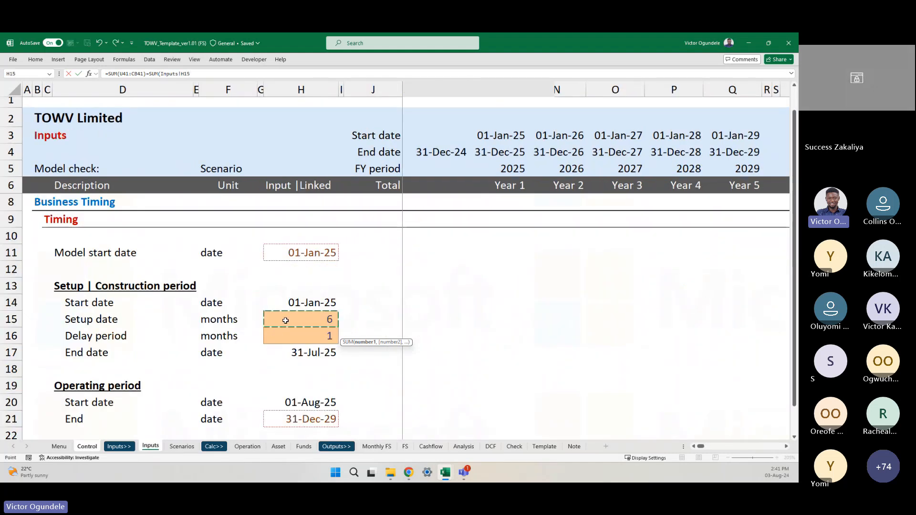
pyautogui.hotkey('shift', 'Down')
pyautogui.write(')')
pyautogui.press('Return')
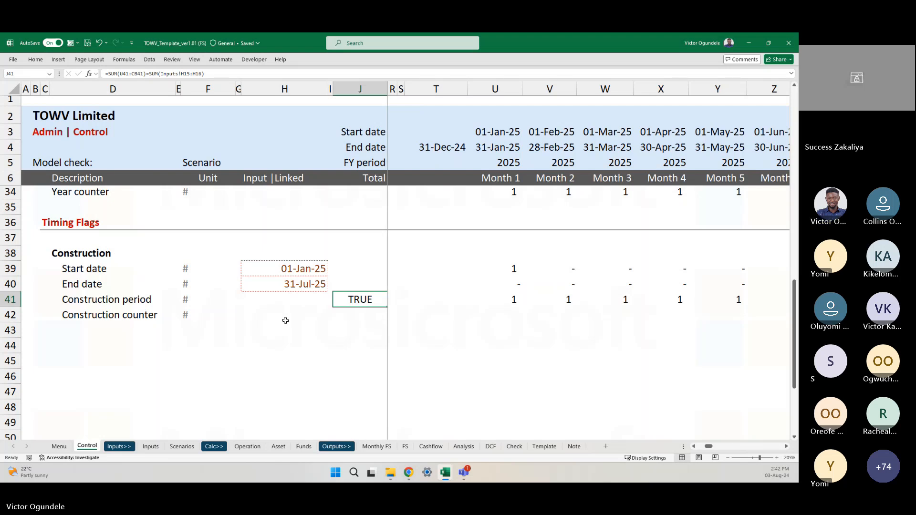
# Remove the comparison with the Inputs sheet from J41, leaving =SUM(U41:CB41)
pyautogui.press('F2')
pyautogui.press('BackSpace')
pyautogui.press('BackSpace')
pyautogui.press('BackSpace')
pyautogui.press('BackSpace')
pyautogui.press('BackSpace')
pyautogui.press('BackSpace')
pyautogui.press('BackSpace')
pyautogui.press('BackSpace')
pyautogui.press('BackSpace')
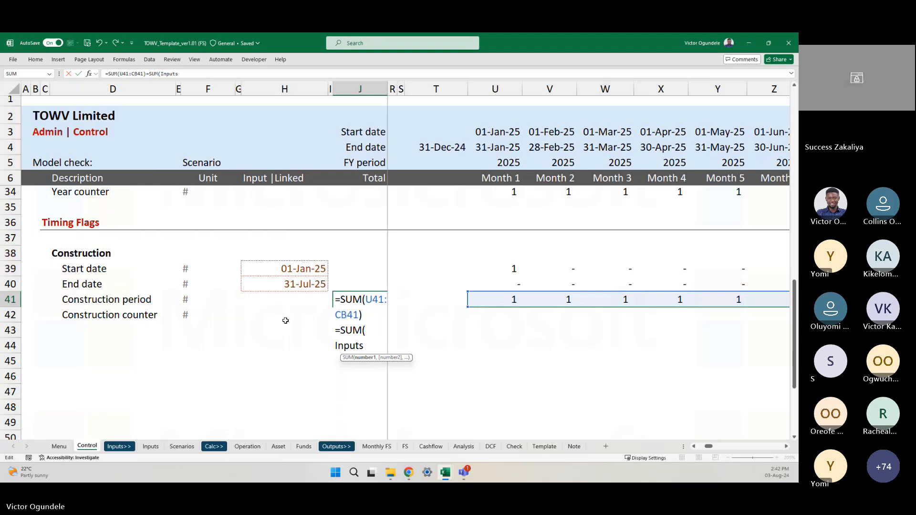
pyautogui.press('BackSpace')
pyautogui.press('BackSpace')
pyautogui.press('BackSpace')
pyautogui.press('BackSpace')
pyautogui.press('BackSpace')
pyautogui.press('BackSpace')
pyautogui.press('BackSpace')
pyautogui.press('BackSpace')
pyautogui.press('BackSpace')
pyautogui.press('BackSpace')
pyautogui.press('BackSpace')
pyautogui.press('BackSpace')
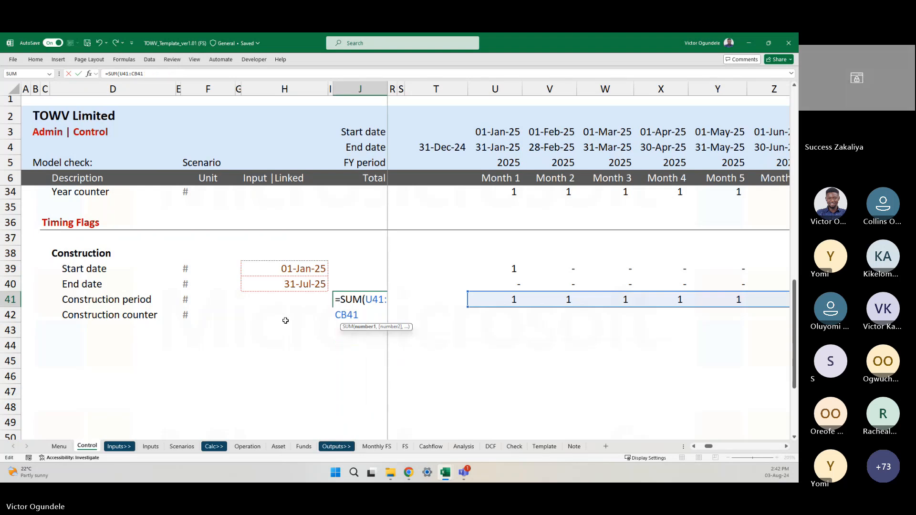
pyautogui.write(')')
pyautogui.hotkey('ctrl', 'Return')
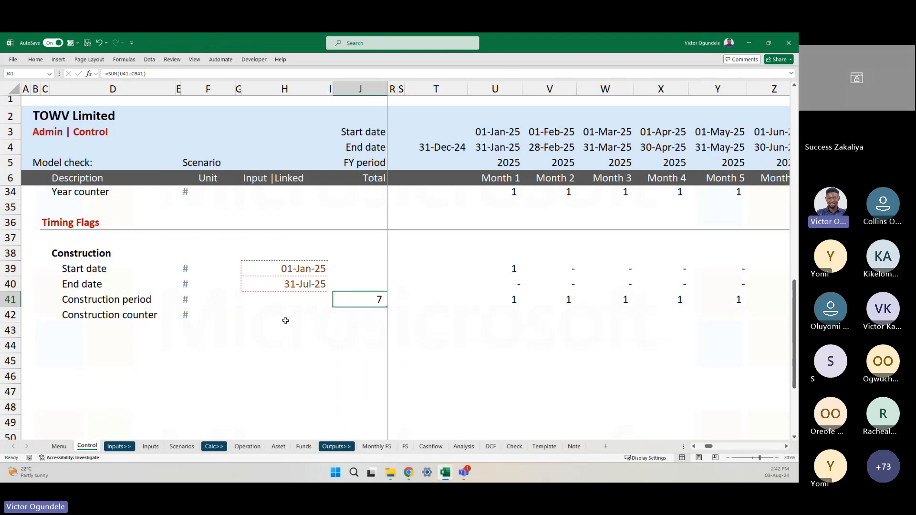
# Review the monthly flags along the Construction period row and the formulas in U41 and J41
pyautogui.press('Right')
pyautogui.press('Right')
pyautogui.press('Right')
pyautogui.press('Right')
pyautogui.press('Right')
pyautogui.press('Right')
pyautogui.press('Right')
pyautogui.press('Right')
pyautogui.press('Right')
pyautogui.press('Right')
pyautogui.press('Right')
pyautogui.press('Right')
pyautogui.press('Right')
pyautogui.press('Right')
pyautogui.press('Right')
pyautogui.press('Right')
pyautogui.press('Right')
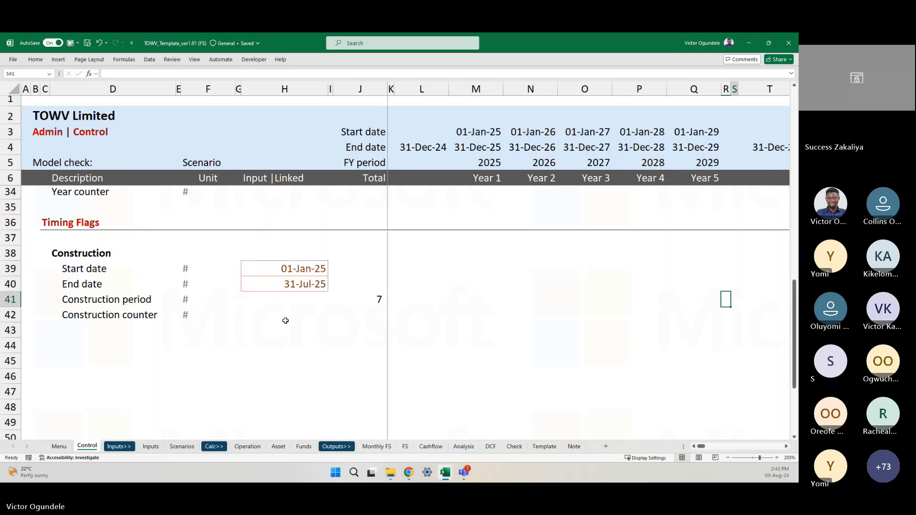
pyautogui.press('Left')
pyautogui.press('Left')
pyautogui.press('Left')
pyautogui.press('Left')
pyautogui.press('Left')
pyautogui.press('Left')
pyautogui.press('Left')
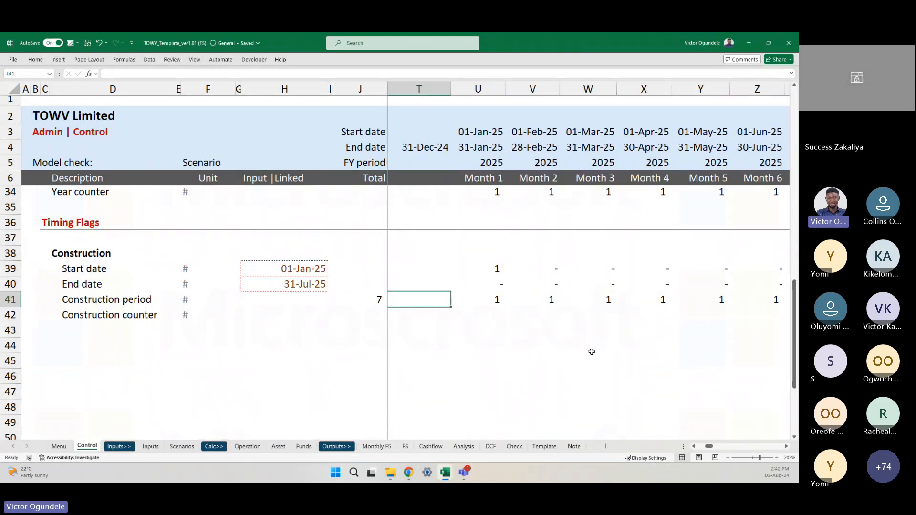
pyautogui.hscroll(2, 592, 352)
pyautogui.hscroll(-1, 591, 352)
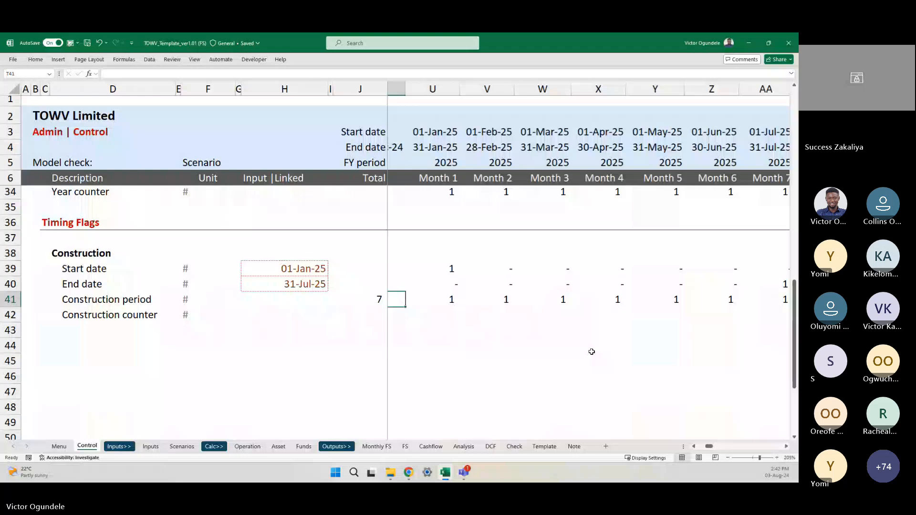
pyautogui.click(454, 299)
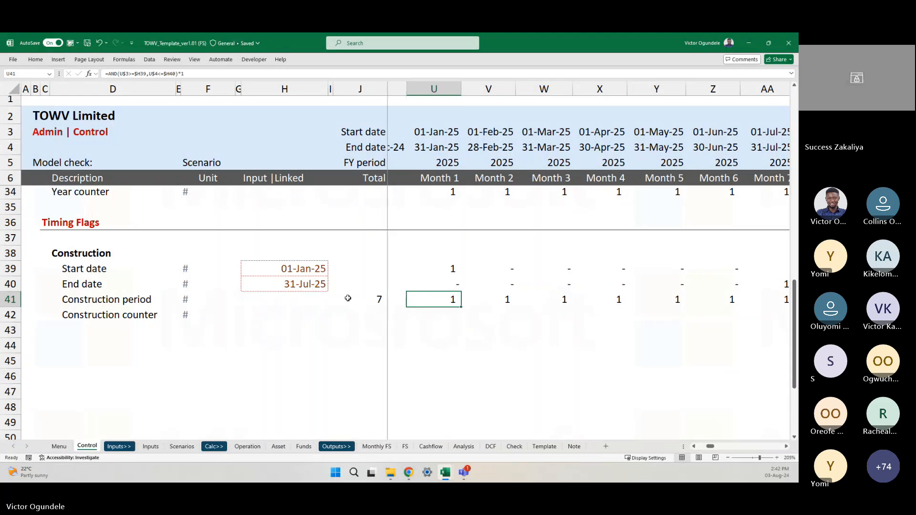
pyautogui.click(361, 299)
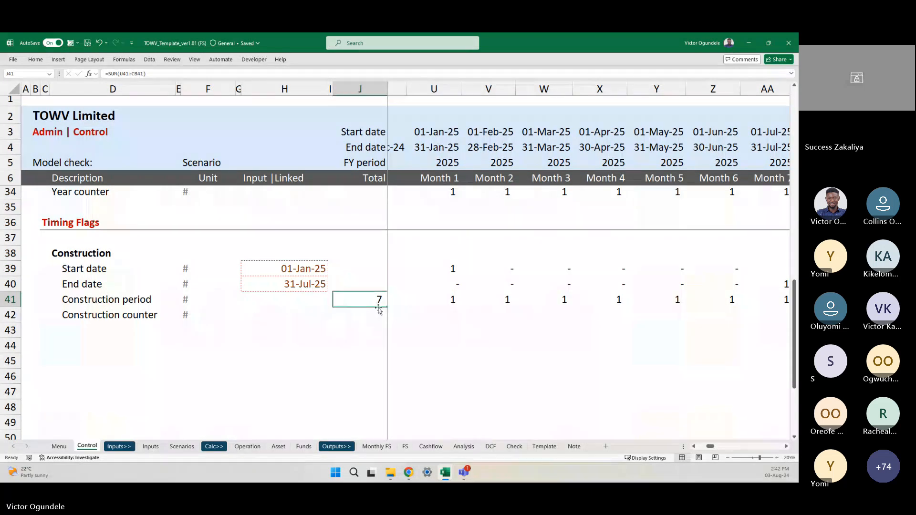
pyautogui.hscroll(-1, 460, 330)
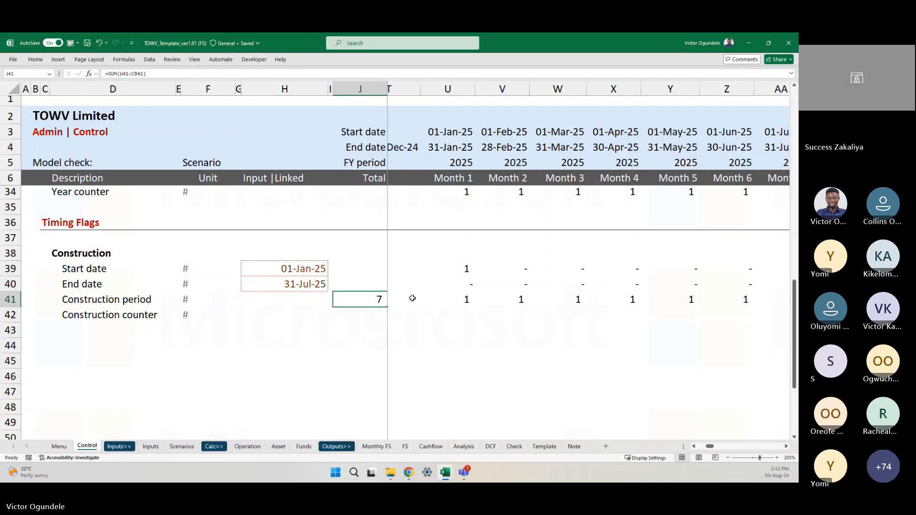
# Turn the Construction period total in J41 into a check against the input months, =SUM(U41:CB41)=SUM(Inputs!H15:H16)
pyautogui.click(362, 325)
pyautogui.press('Up')
pyautogui.press('Up')
pyautogui.press('F2')
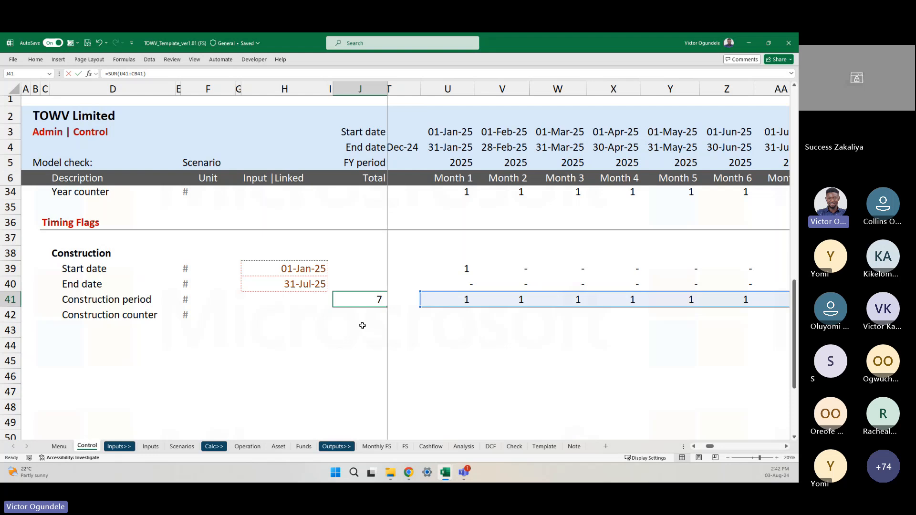
pyautogui.press('F2')
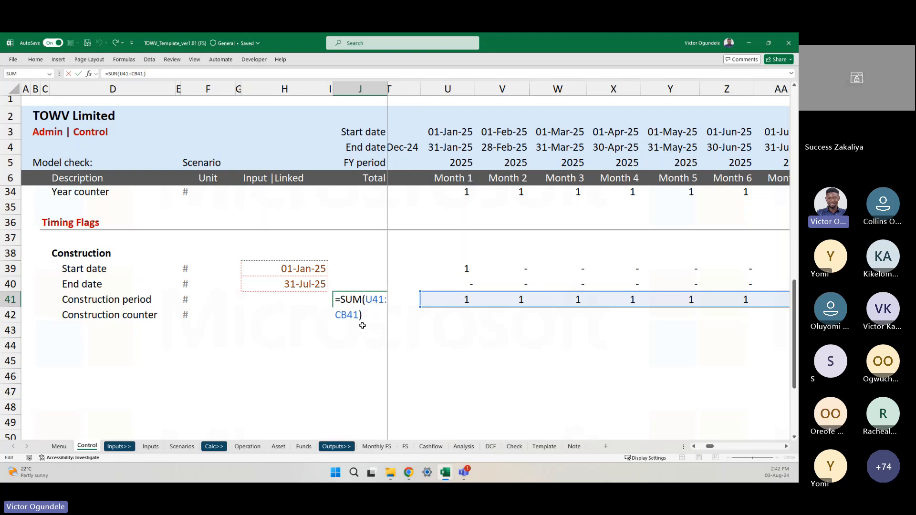
pyautogui.write('=sum')
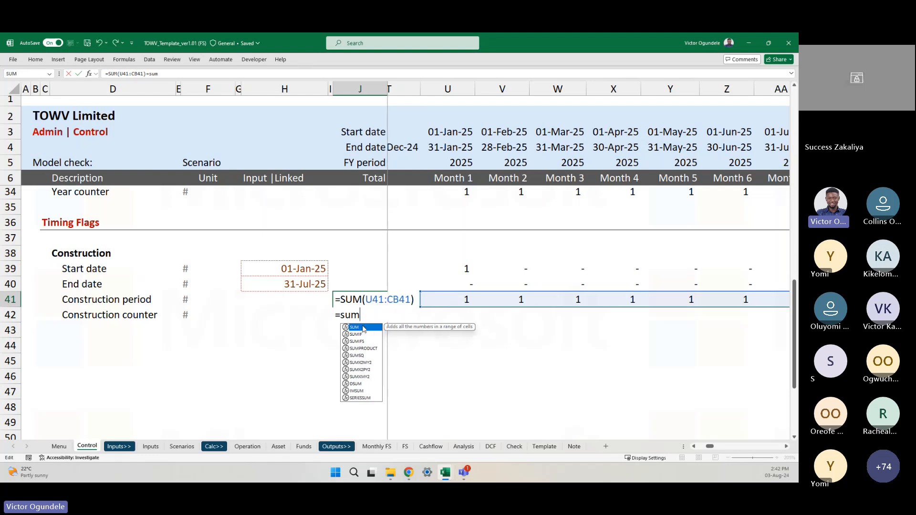
pyautogui.press('Tab')
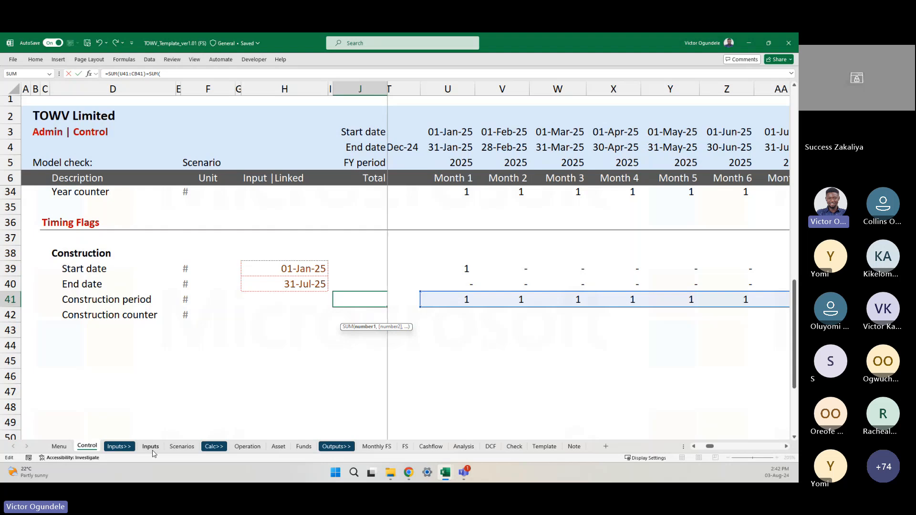
pyautogui.click(150, 446)
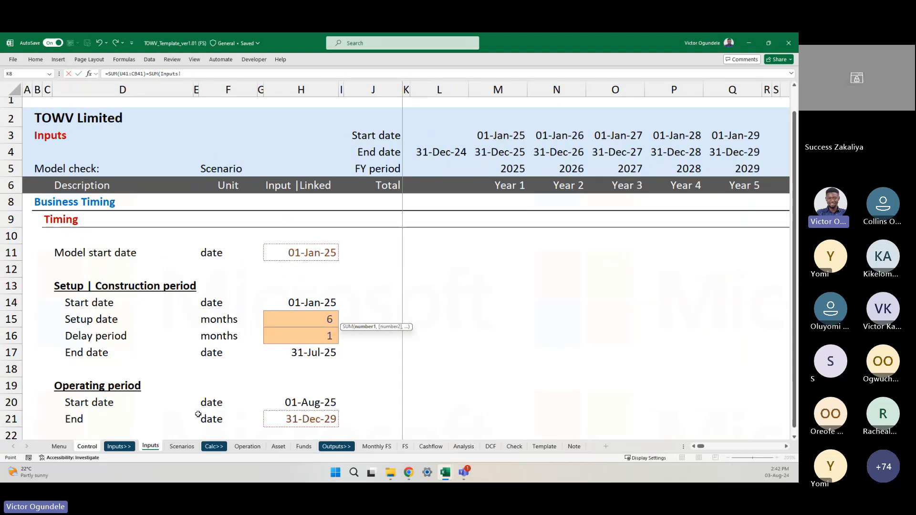
pyautogui.click(298, 321)
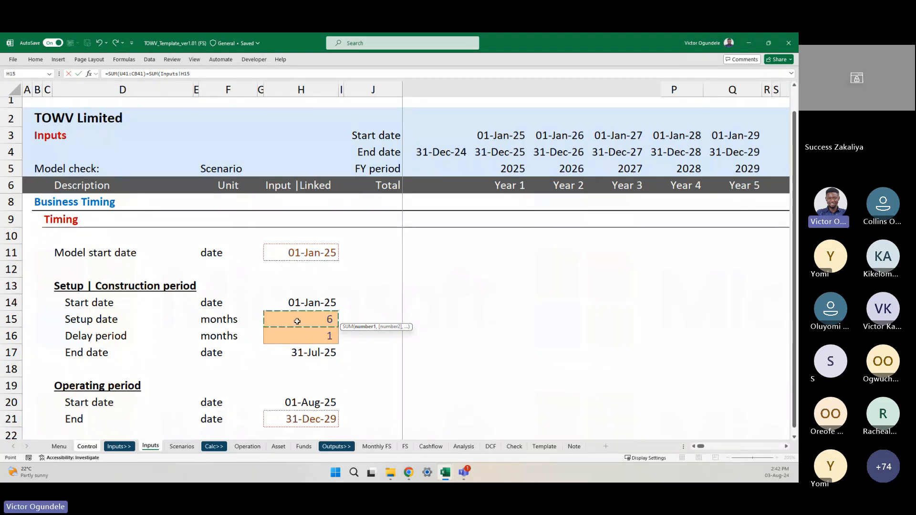
pyautogui.hotkey('shift', 'Down')
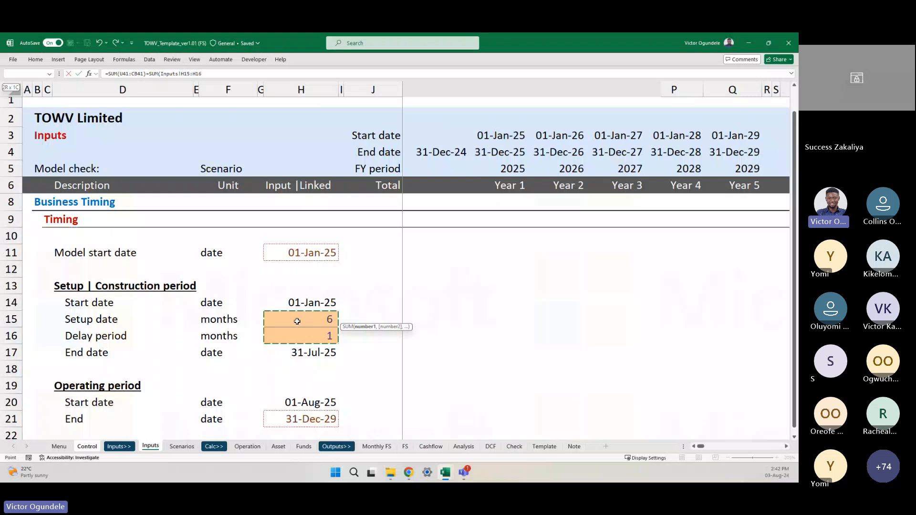
pyautogui.write(')')
pyautogui.press('Return')
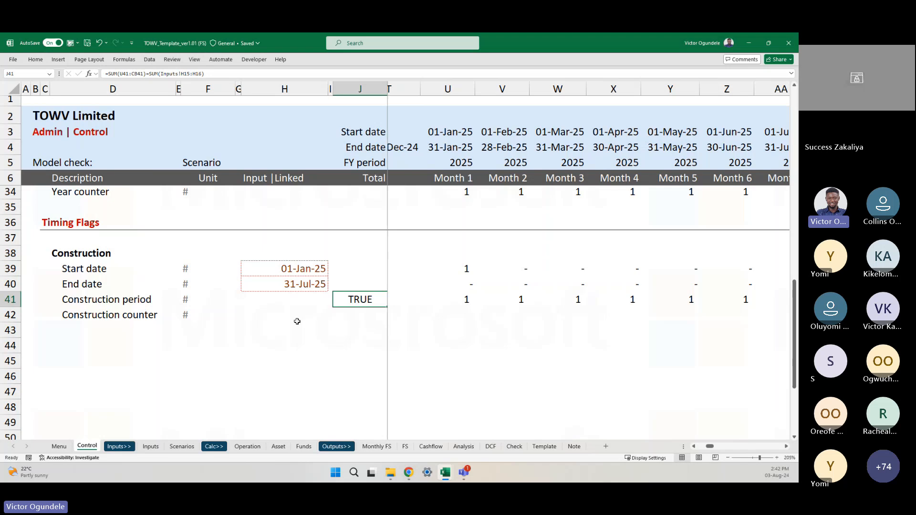
# Compare the check in J41 of Control with the setup and delay months in H15:H16 of the Inputs sheet
pyautogui.click(351, 344)
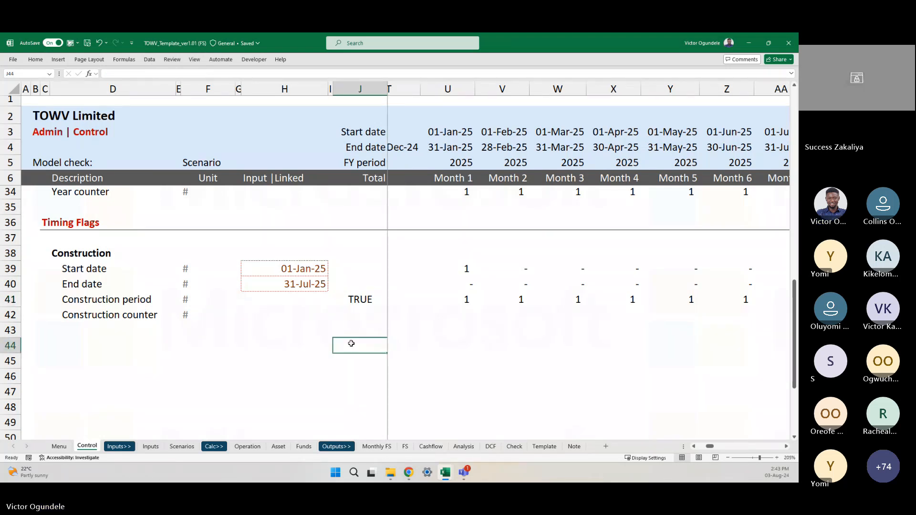
pyautogui.scroll(-2, 351, 343)
pyautogui.press('Up')
pyautogui.press('Up')
pyautogui.press('Up')
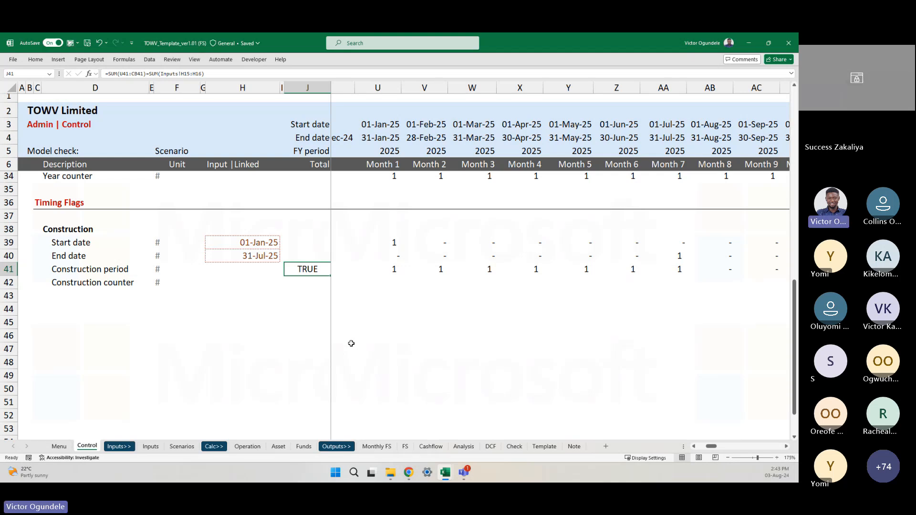
pyautogui.click(367, 282)
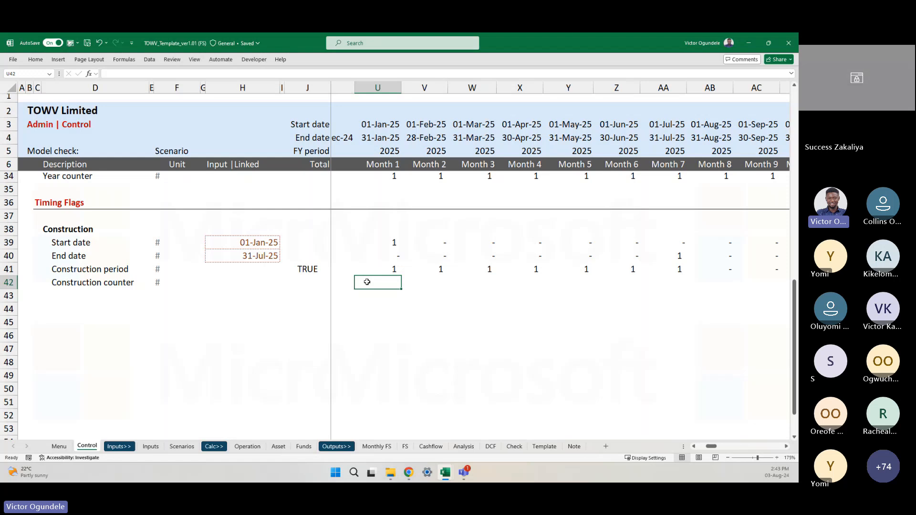
pyautogui.scroll(3, 367, 282)
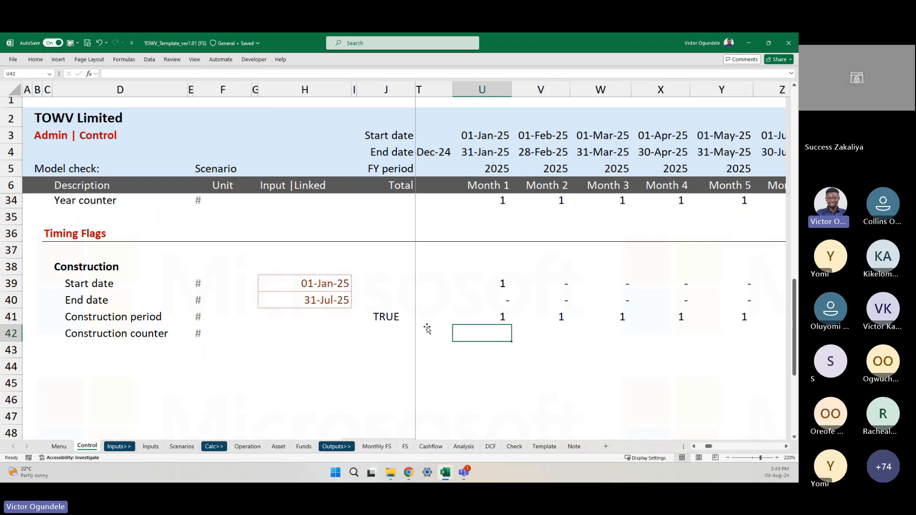
pyautogui.click(150, 446)
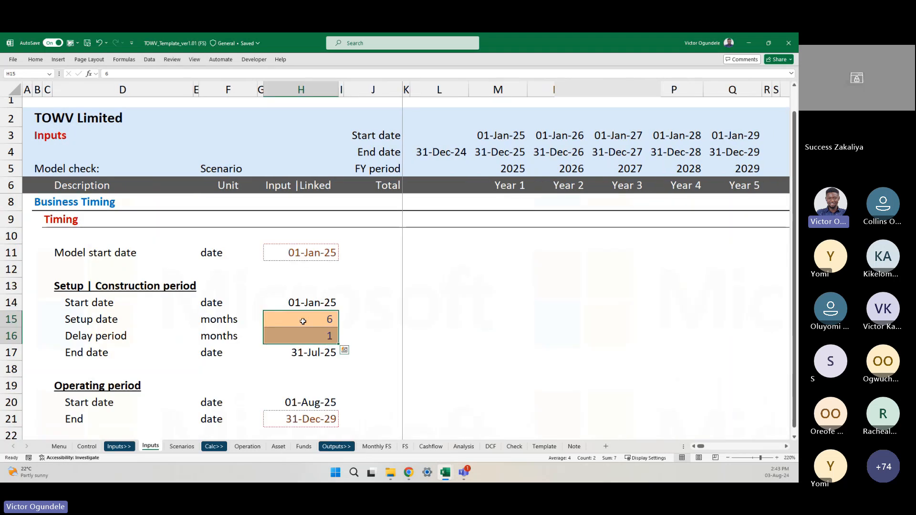
pyautogui.click(367, 317)
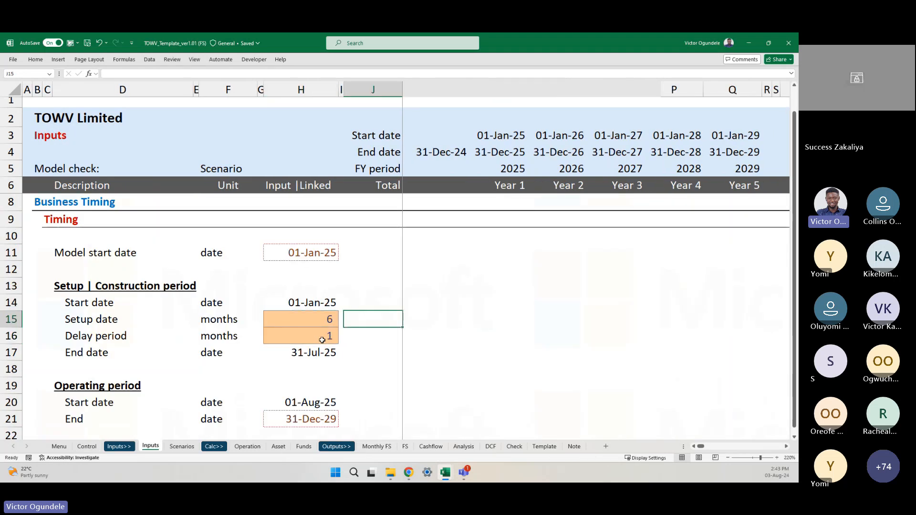
pyautogui.click(319, 326)
pyautogui.hotkey('shift', 'Down')
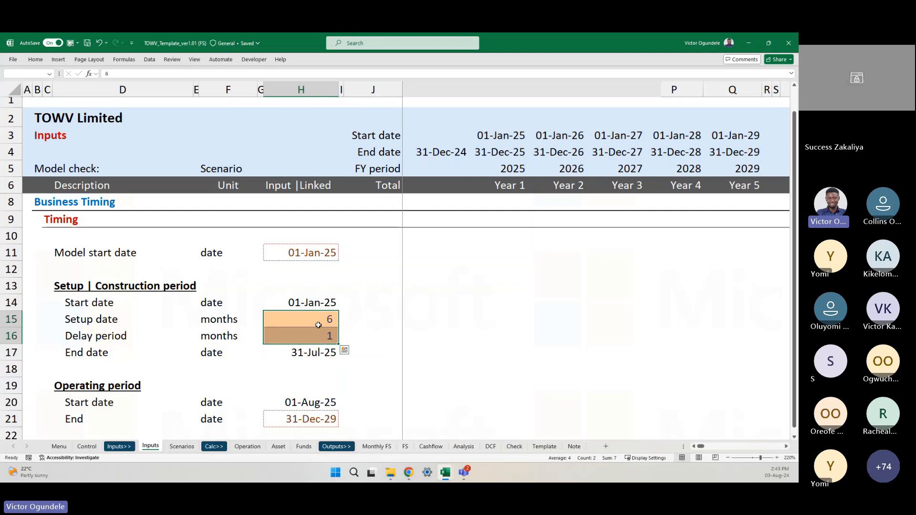
pyautogui.click(435, 333)
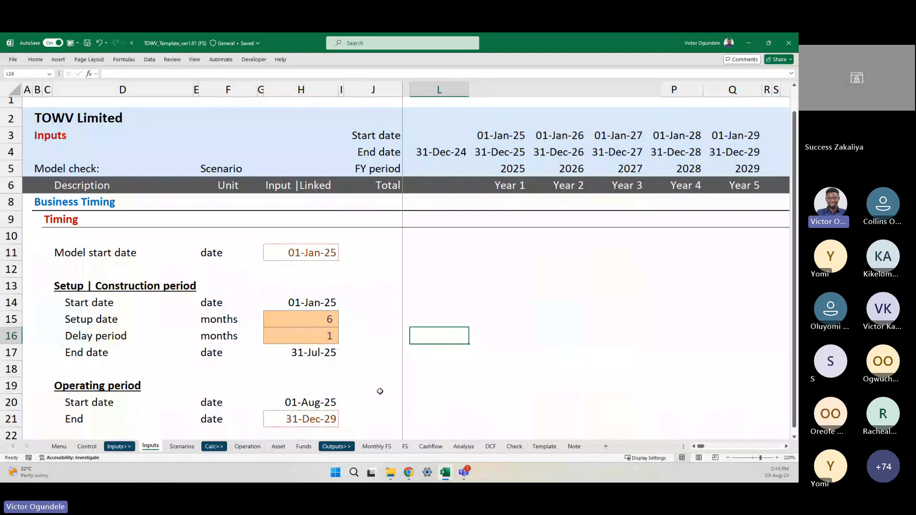
# Examine the flag formula in U41 of Control and the monthly flags in the Construction block
pyautogui.click(86, 447)
pyautogui.click(482, 312)
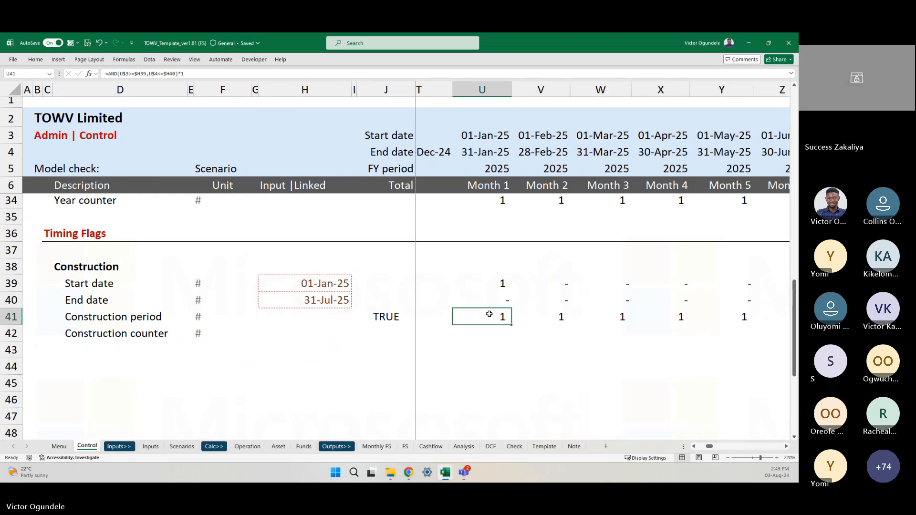
pyautogui.press('F2')
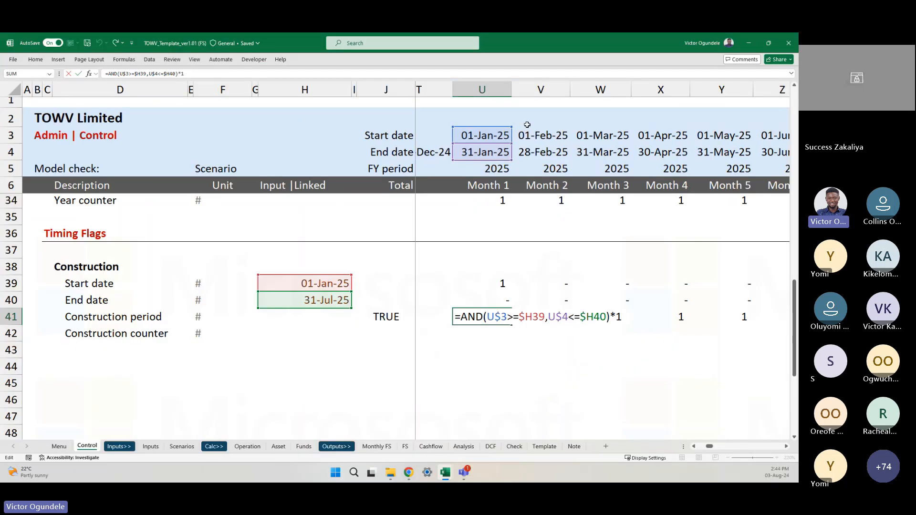
pyautogui.hotkey('ctrl', 'Return')
pyautogui.press('Down')
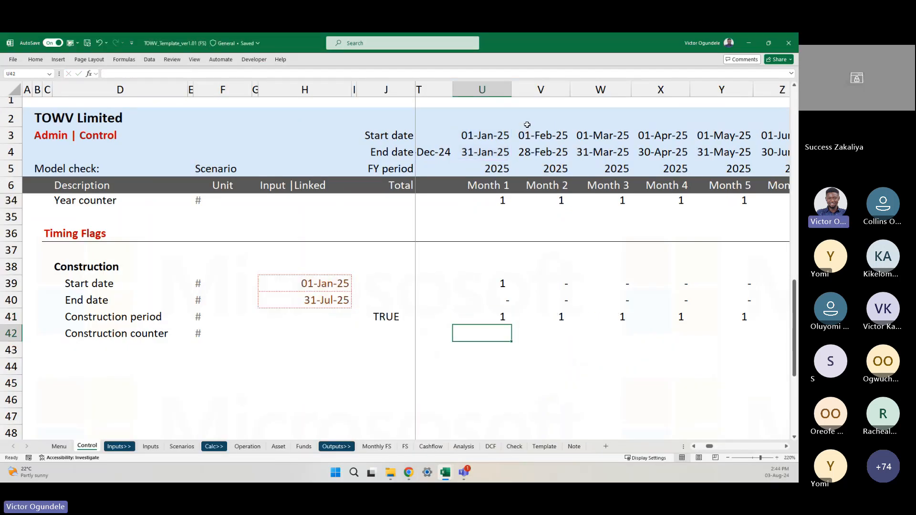
pyautogui.scroll(1, 527, 124)
pyautogui.scroll(1, 524, 262)
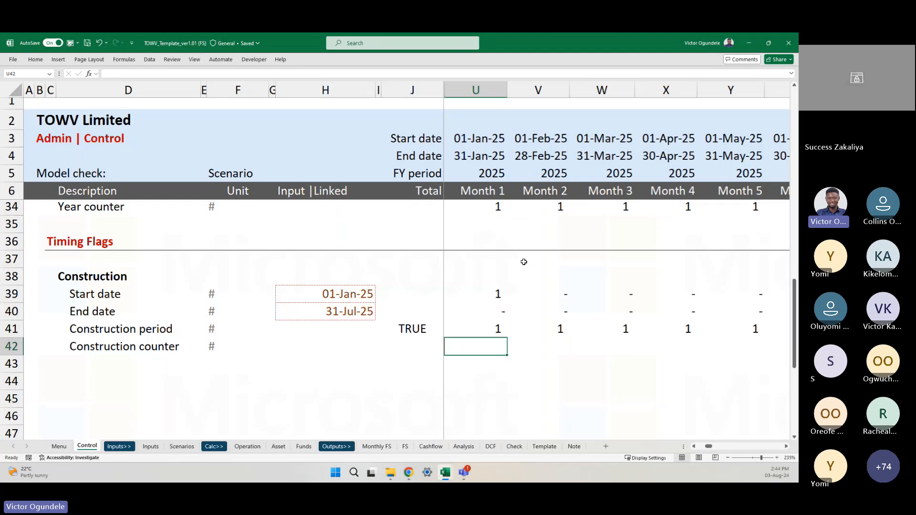
pyautogui.hscroll(-1, 523, 262)
pyautogui.scroll(-1, 555, 280)
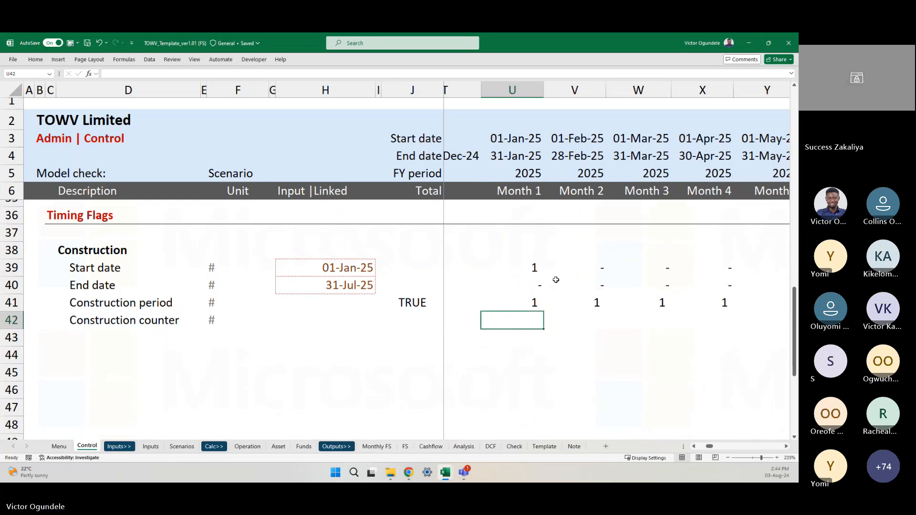
pyautogui.scroll(-3, 559, 286)
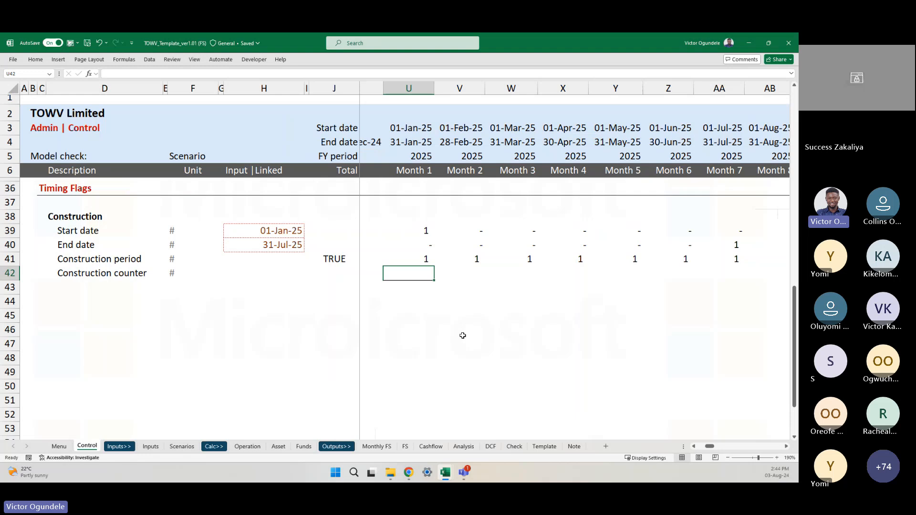
pyautogui.scroll(2, 463, 336)
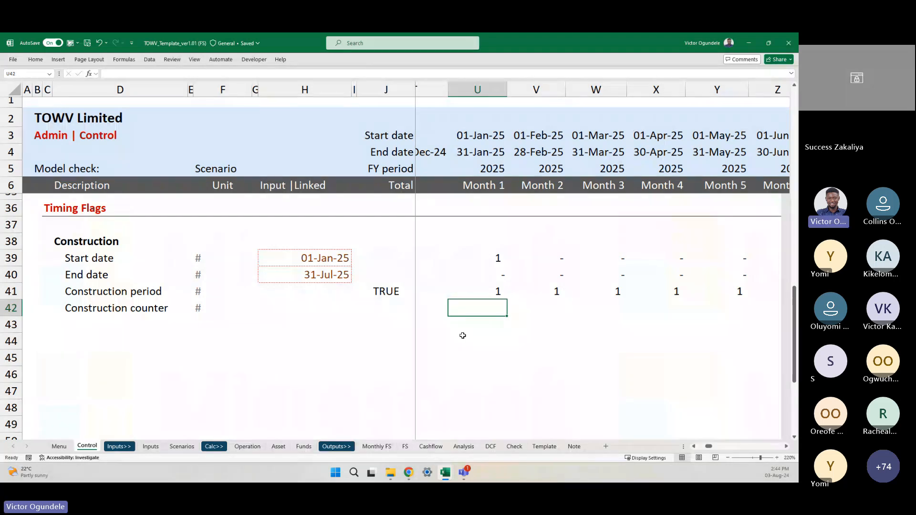
pyautogui.scroll(1, 462, 336)
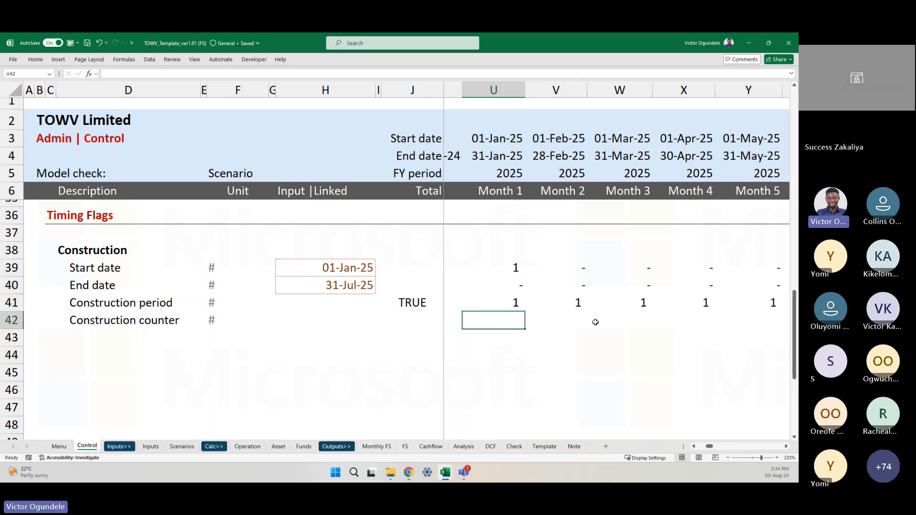
pyautogui.keyDown('ctrl'); pyautogui.scroll(-1, 595, 322); pyautogui.keyUp('ctrl')
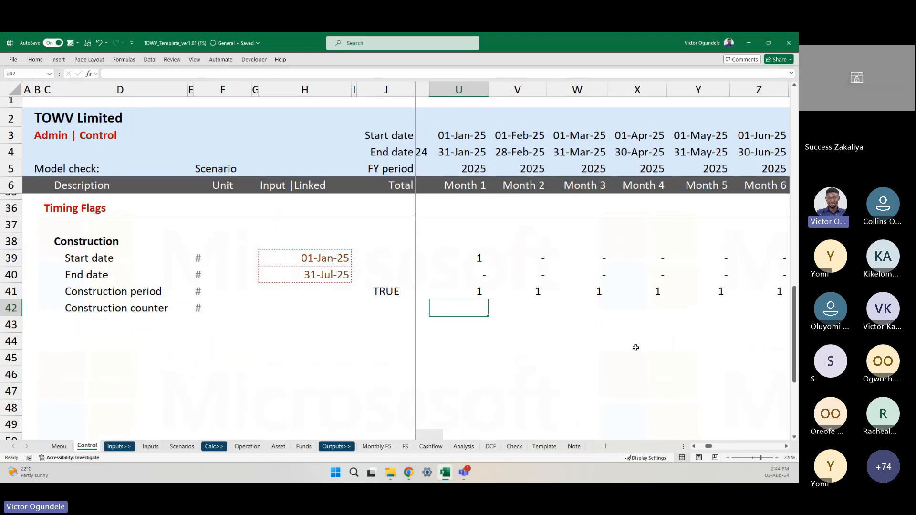
pyautogui.keyDown('ctrl'); pyautogui.scroll(3, 636, 347); pyautogui.keyUp('ctrl')
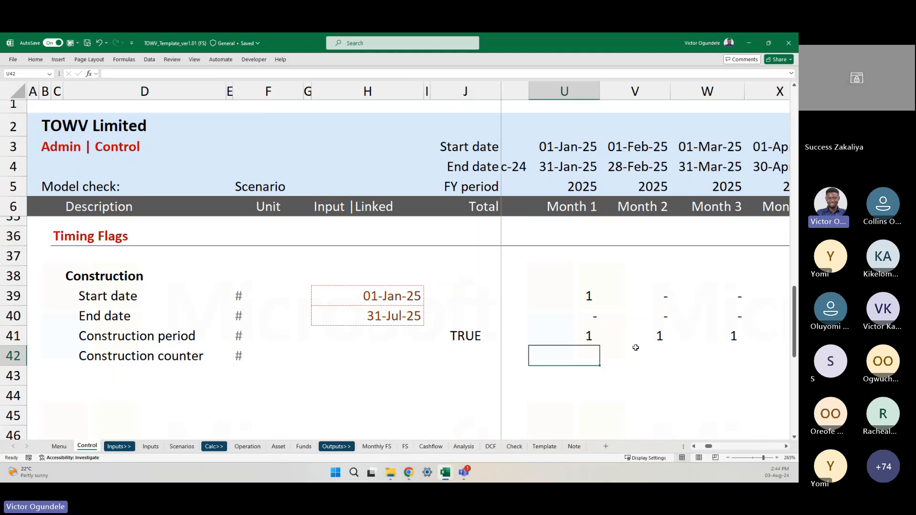
pyautogui.write('=')
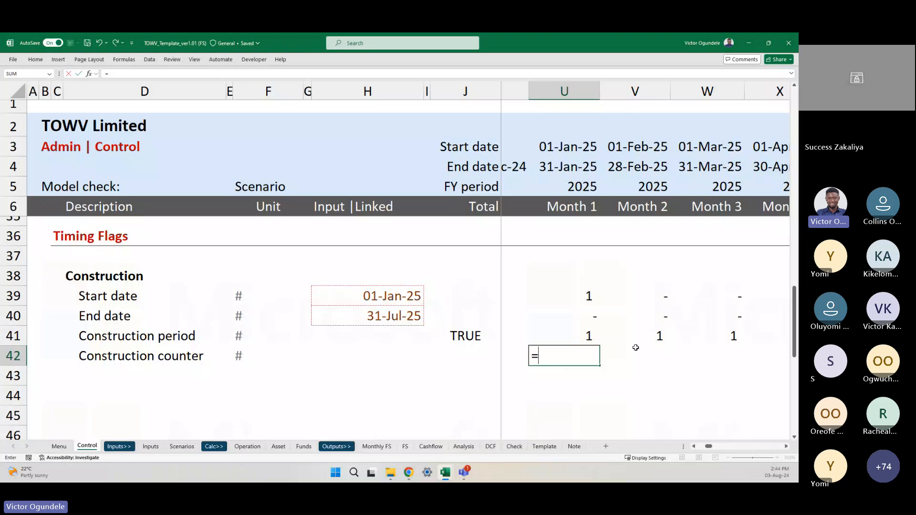
pyautogui.press('Left')
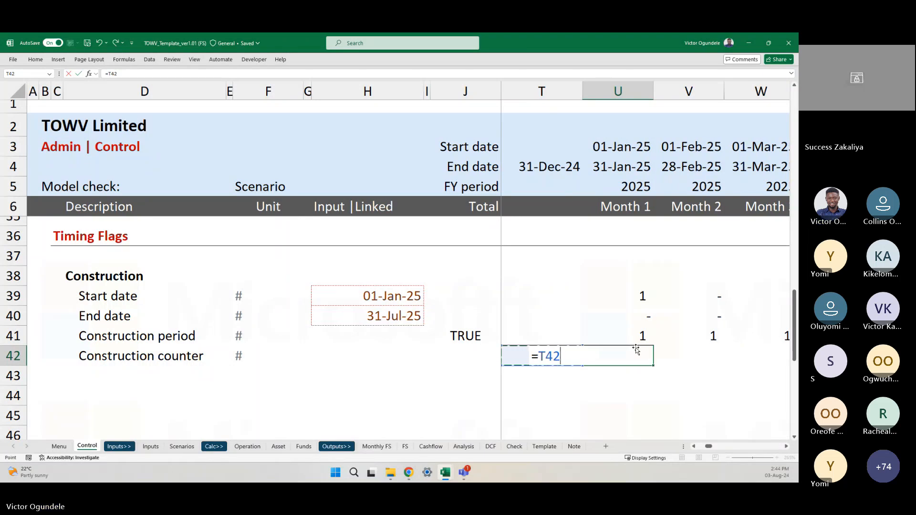
pyautogui.press('BackSpace')
pyautogui.press('BackSpace')
pyautogui.press('BackSpace')
pyautogui.press('BackSpace')
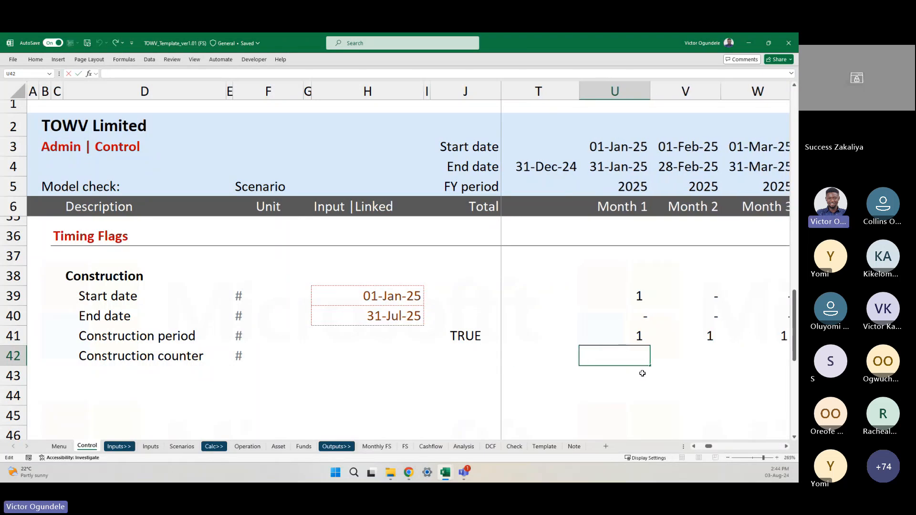
pyautogui.click(542, 88)
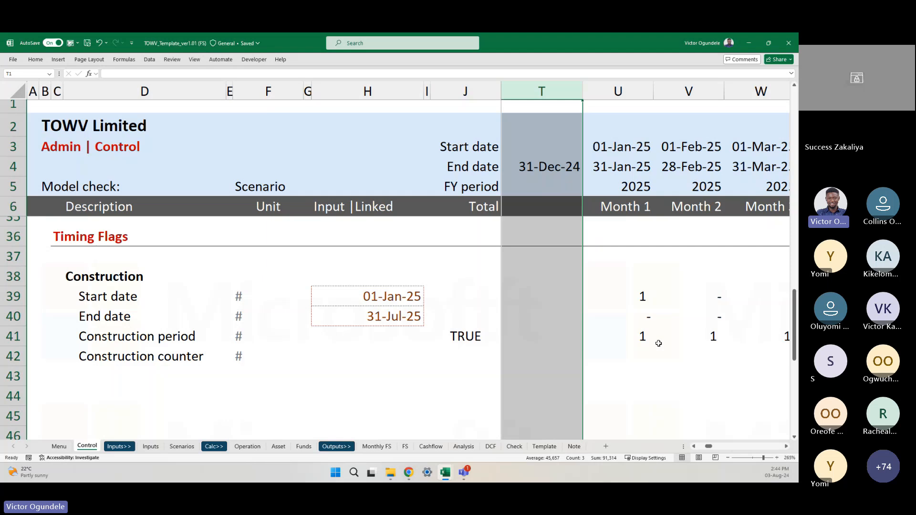
# Start the Construction counter in U42 with =T42+U39 and copy the formula across to V42
pyautogui.click(644, 373)
pyautogui.press('Up')
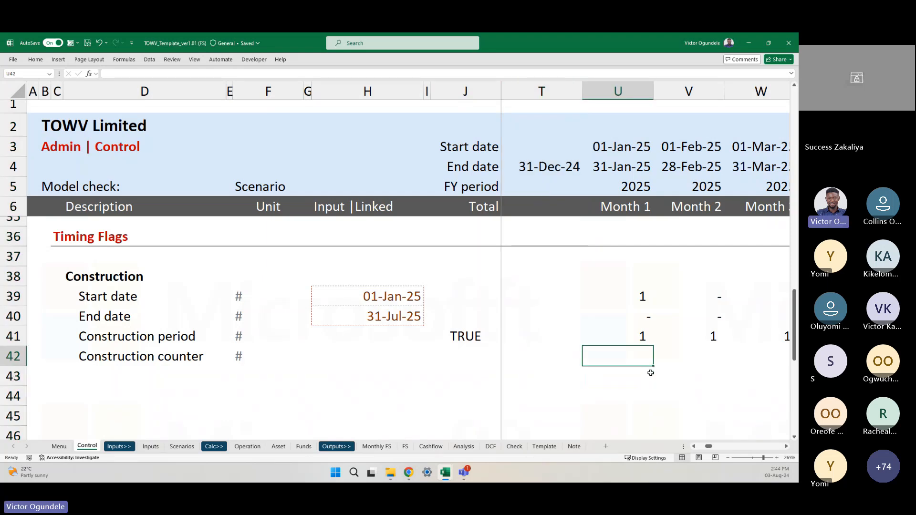
pyautogui.write('=')
pyautogui.press('Left')
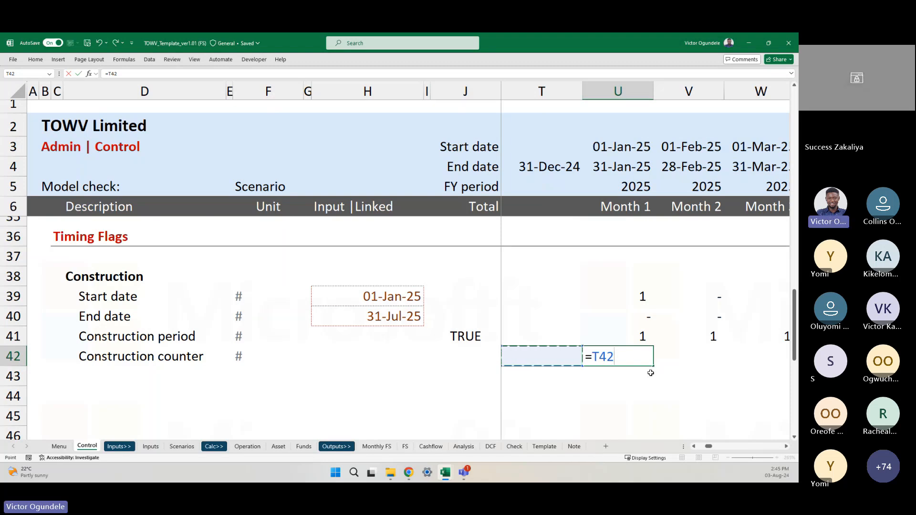
pyautogui.write('+')
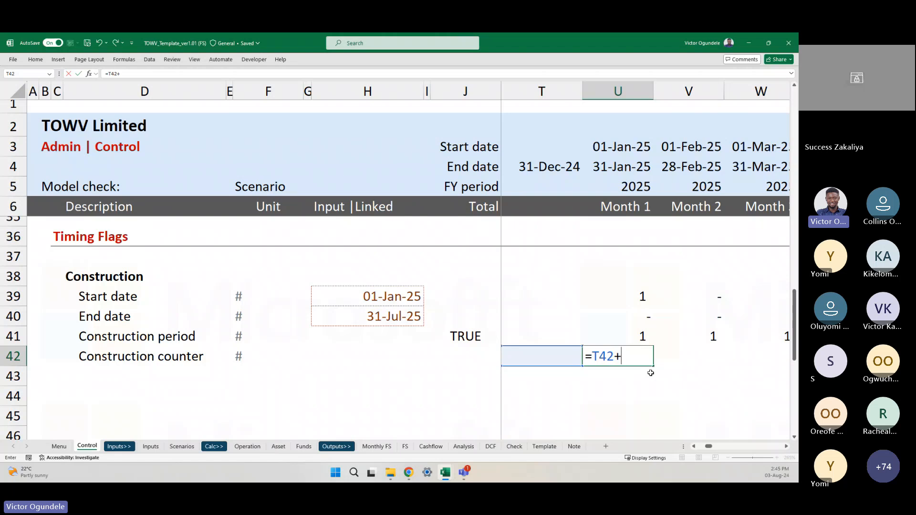
pyautogui.press('Up')
pyautogui.press('Up')
pyautogui.press('Up')
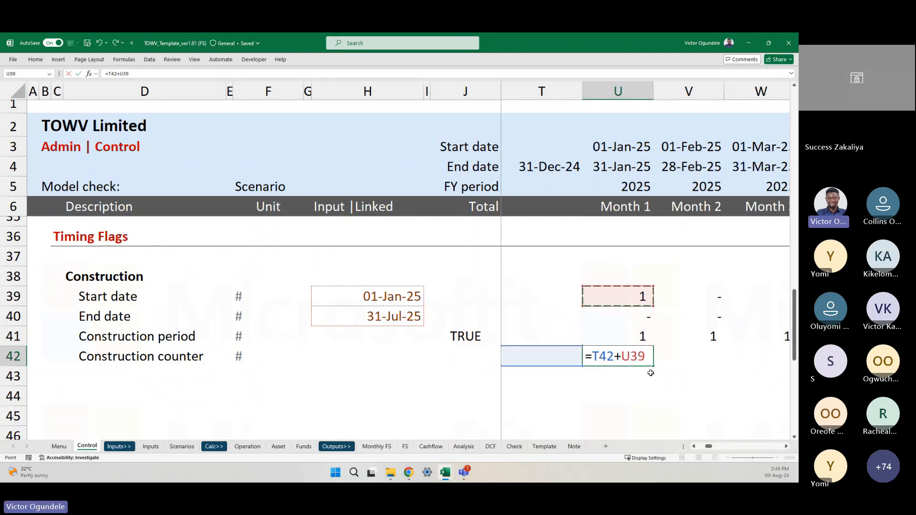
pyautogui.hotkey('ctrl', 'Return')
pyautogui.hotkey('shift', 'Right')
pyautogui.hotkey('ctrl', 'r')
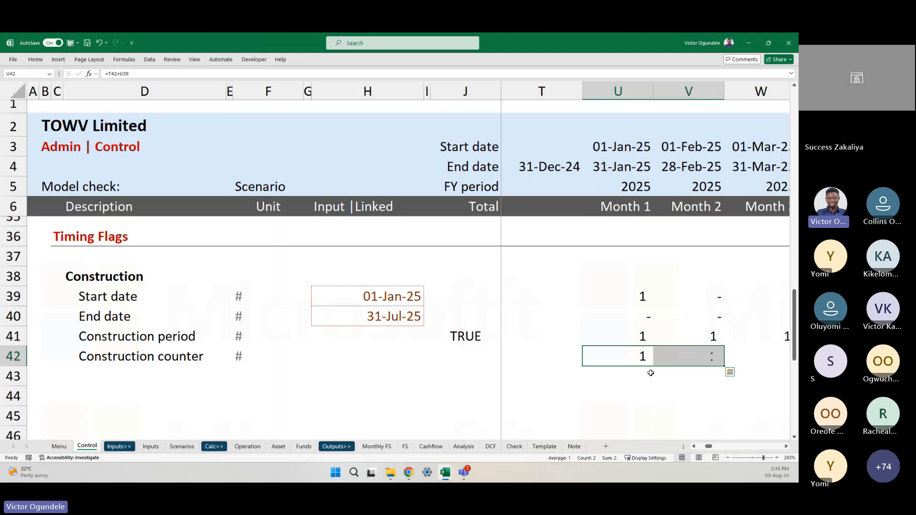
# Copy the Construction counter formula across to W42
pyautogui.press('Right')
pyautogui.press('Right')
pyautogui.hotkey('ctrl', 'r')
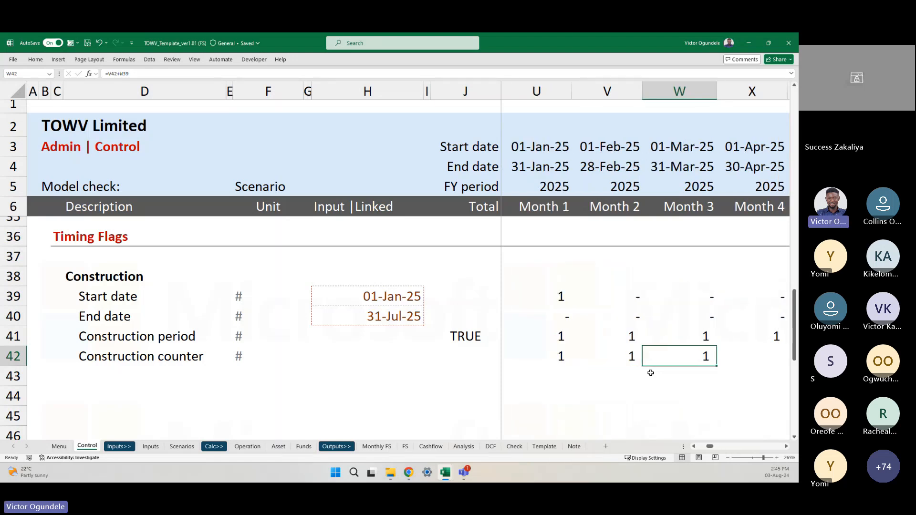
# Clear the Construction counter formulas from U42:W42
pyautogui.press('Delete')
pyautogui.press('Left')
pyautogui.press('Left')
pyautogui.hotkey('shift', 'Right')
pyautogui.hotkey('shift', 'Right')
pyautogui.press('Delete')
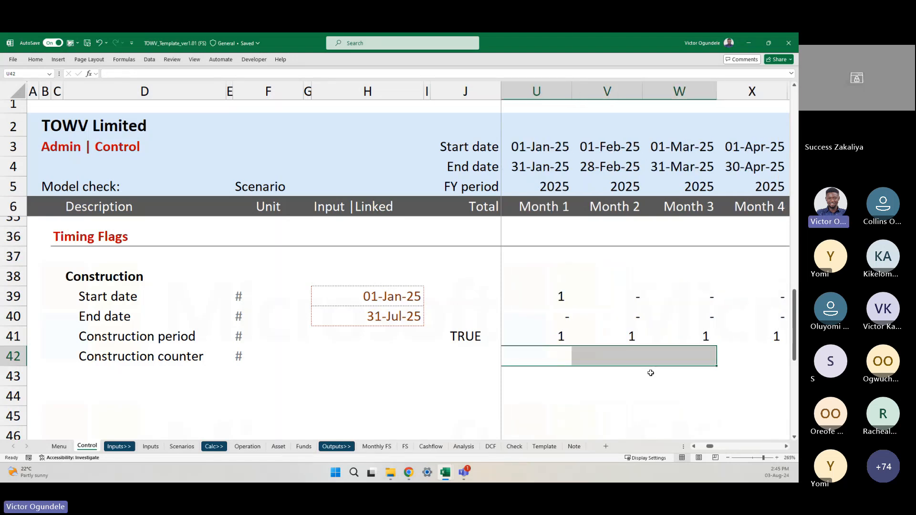
pyautogui.press('Left')
pyautogui.press('Right')
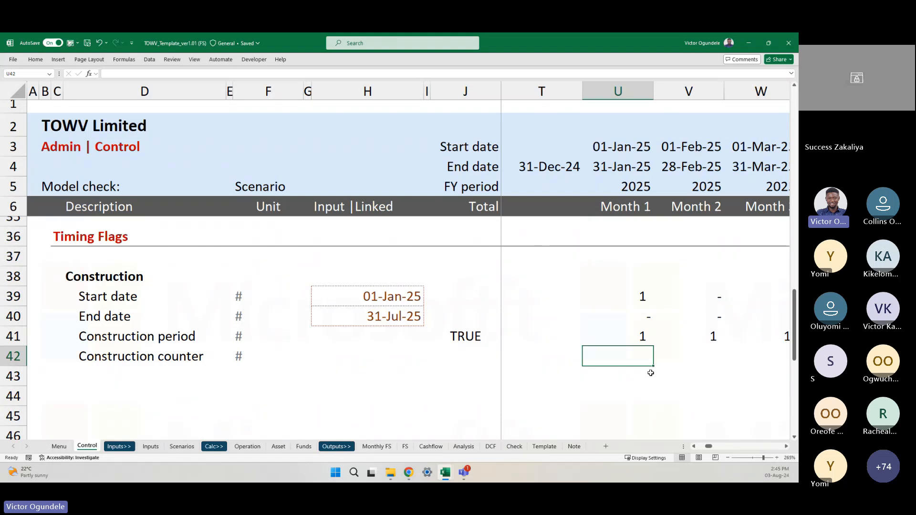
# Enter the Construction counter formula =IF(U39=1,1,T42+1) in U42
pyautogui.scroll(1, 650, 372)
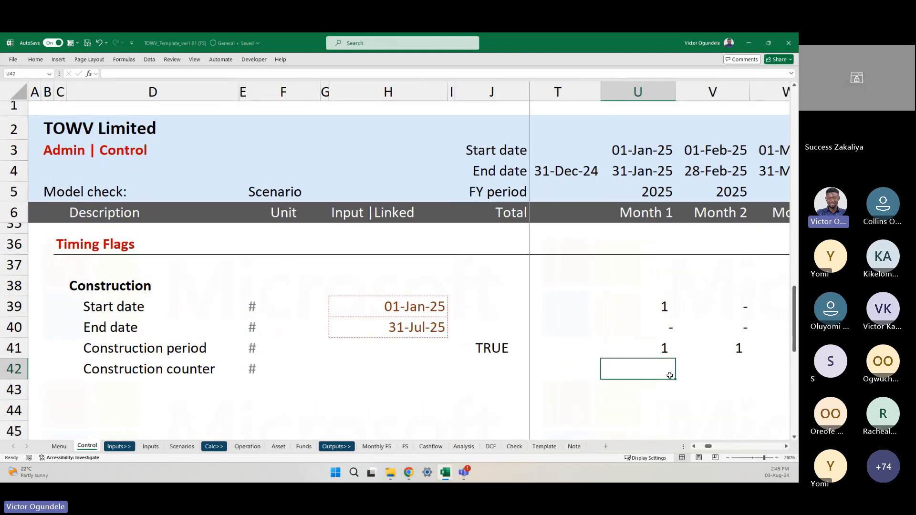
pyautogui.write('=IF(')
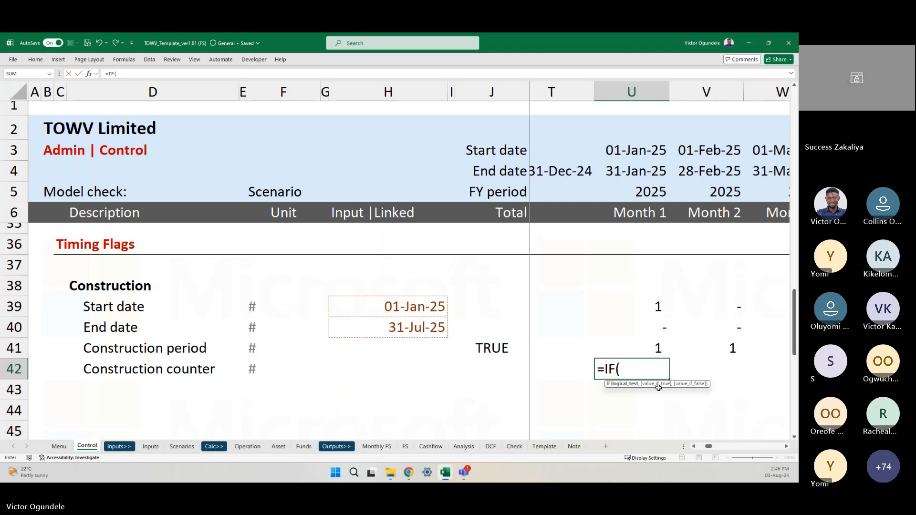
pyautogui.click(647, 309)
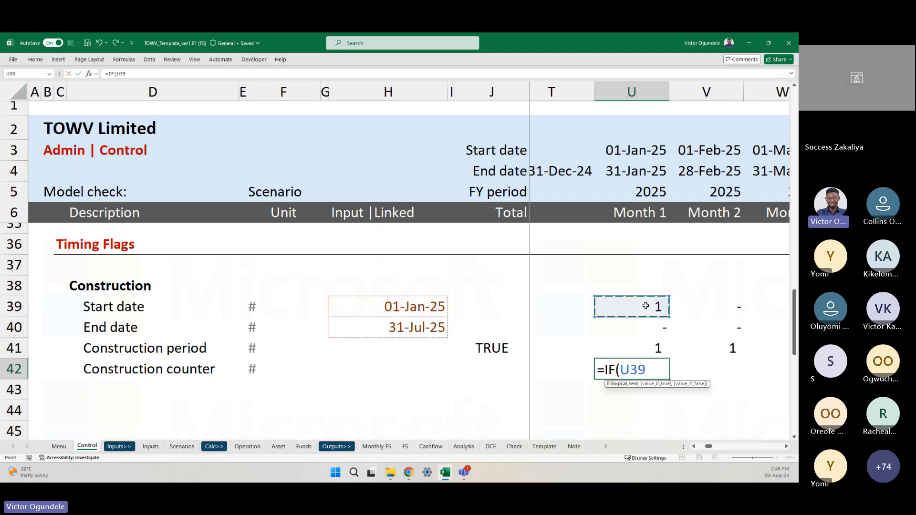
pyautogui.write('=')
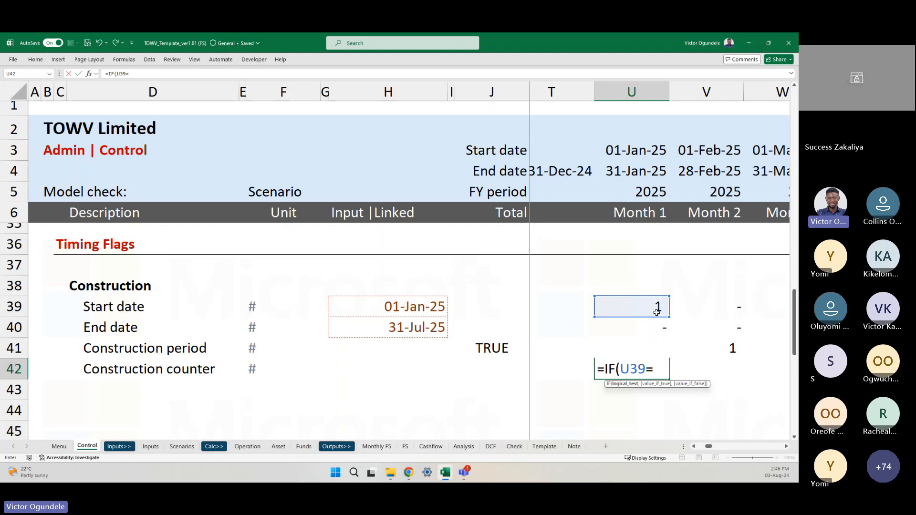
pyautogui.write('1,')
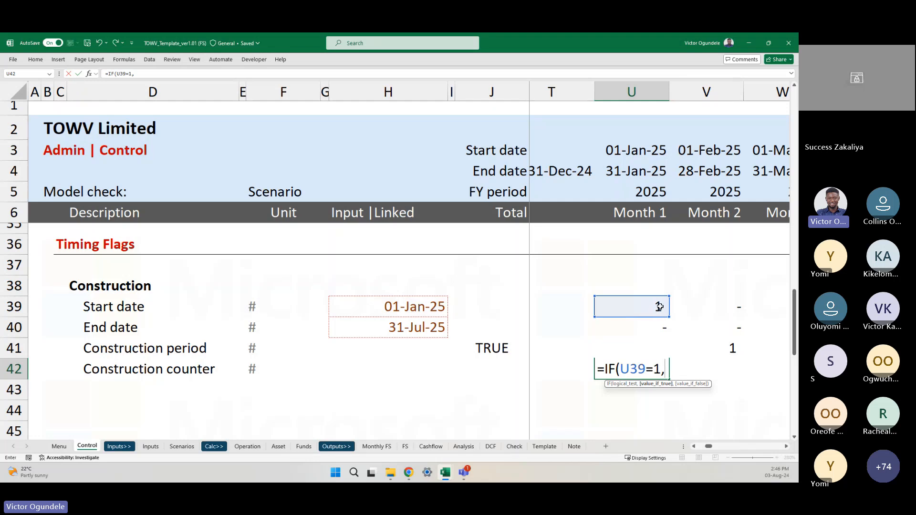
pyautogui.write('1')
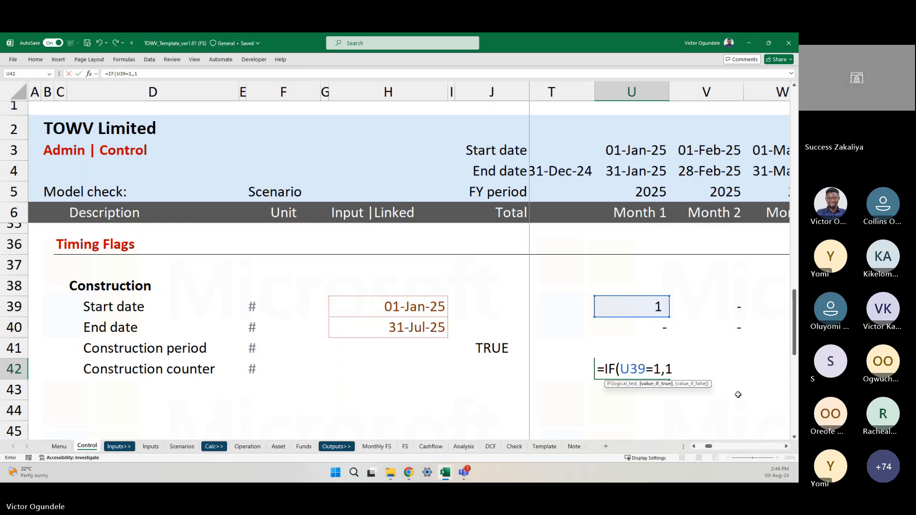
pyautogui.write(',')
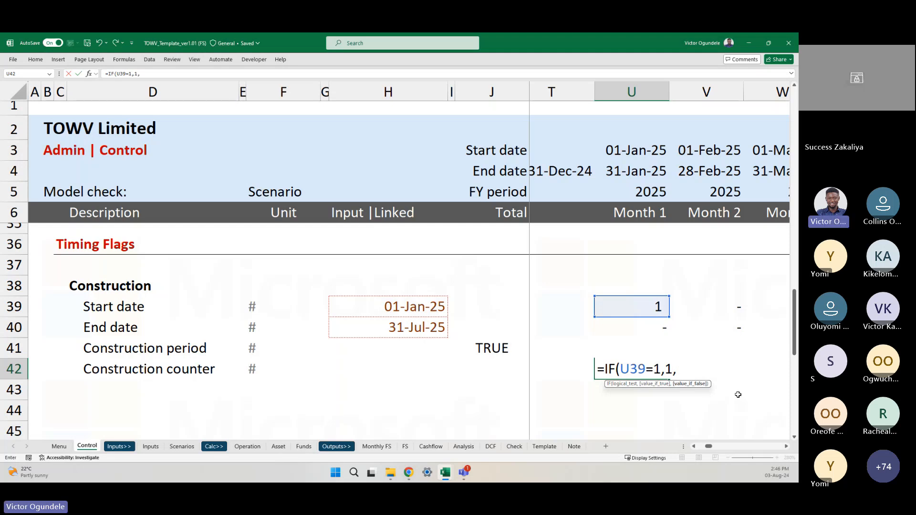
pyautogui.press('Left')
pyautogui.write('+')
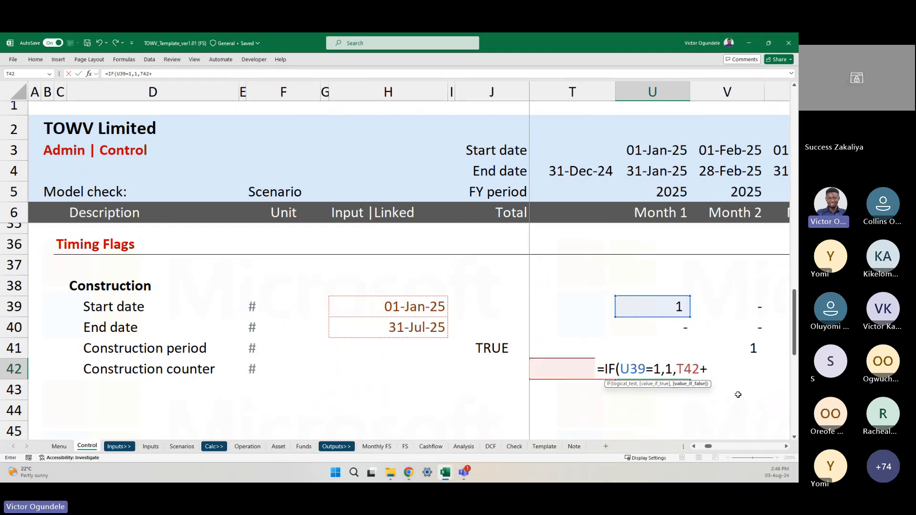
pyautogui.write('1)')
pyautogui.hotkey('ctrl', 'Return')
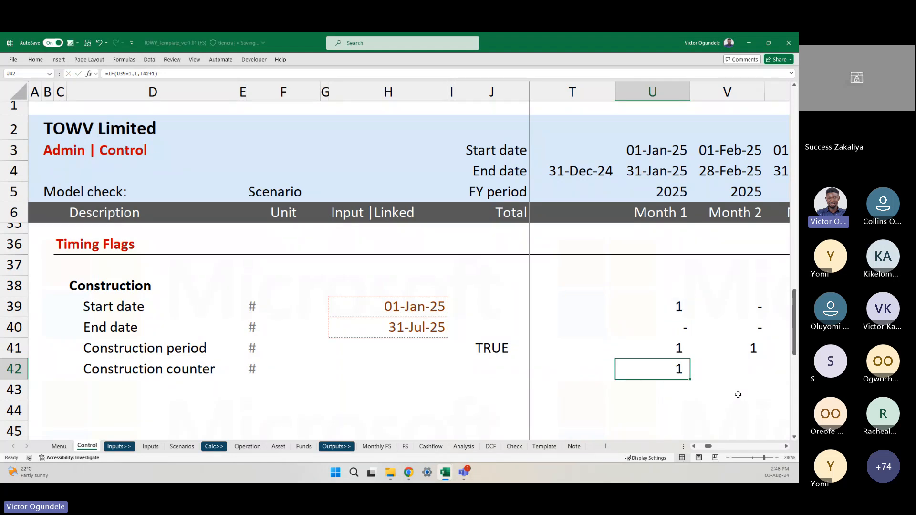
# Clear U42 and rebuild its Construction counter formula as =IF(U39=1,1,T42+1)
pyautogui.press('Delete')
pyautogui.write('if')
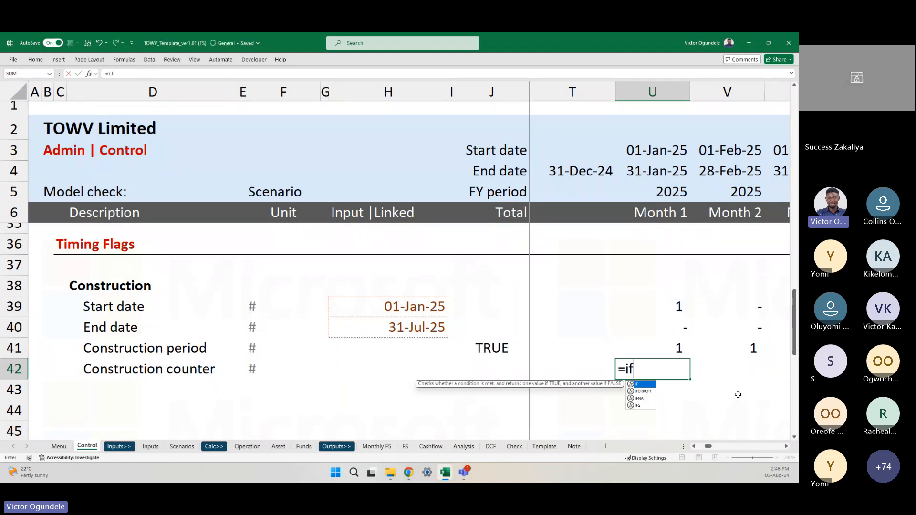
pyautogui.press('Tab')
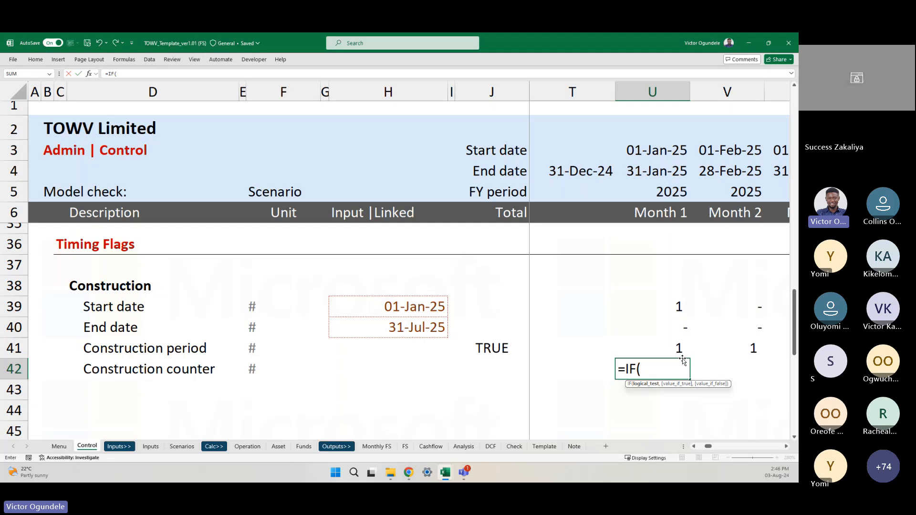
pyautogui.click(664, 304)
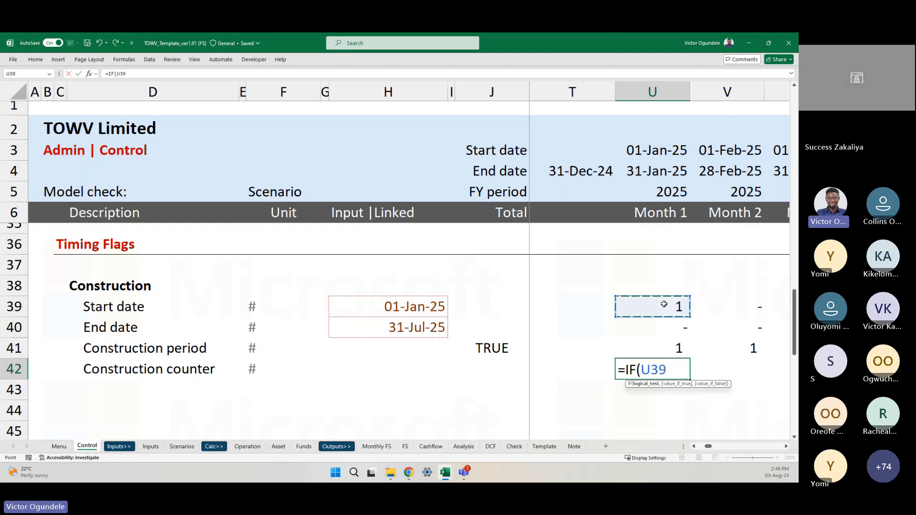
pyautogui.write('=1,')
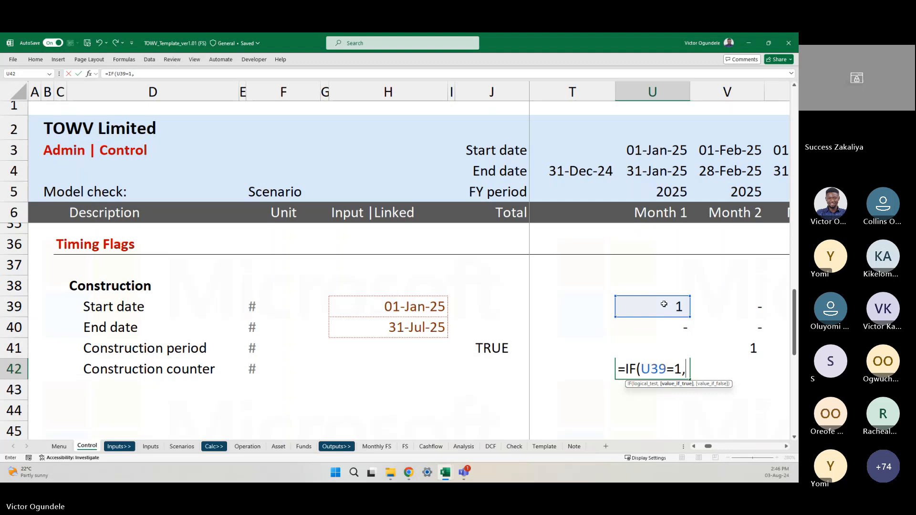
pyautogui.write('1')
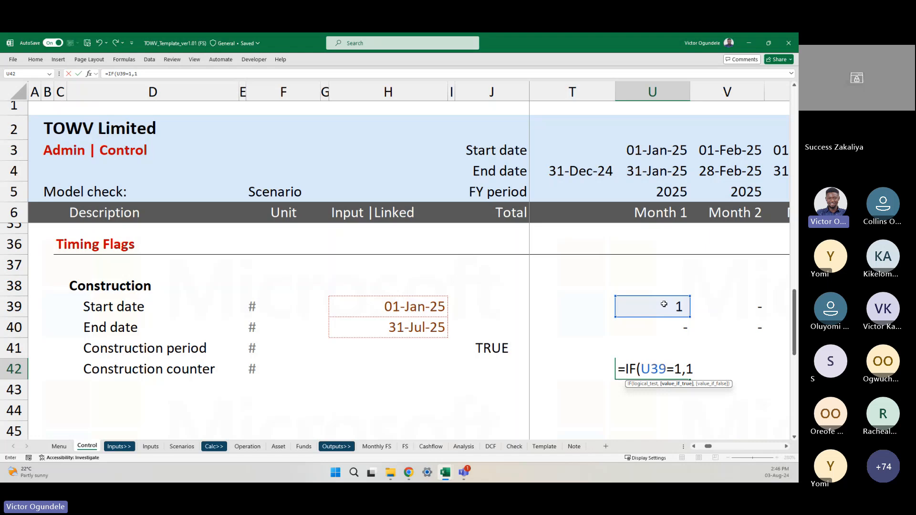
pyautogui.write(',')
pyautogui.press('Left')
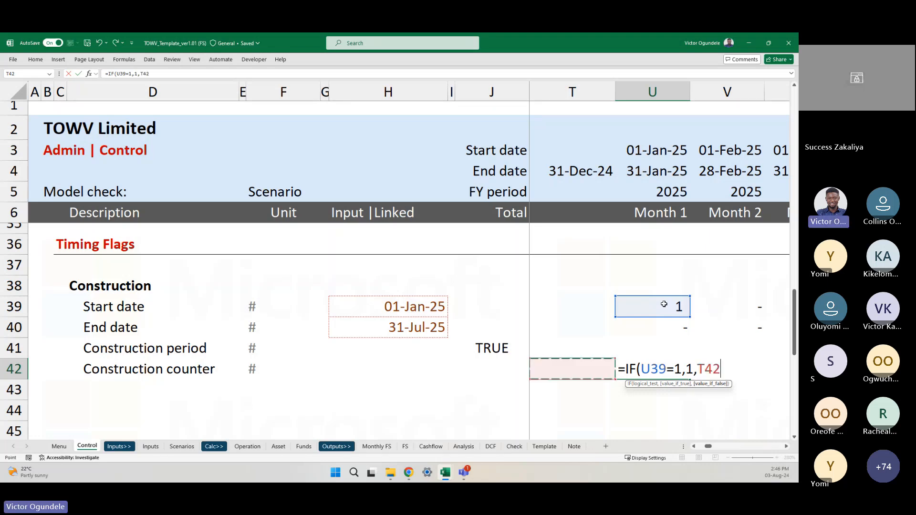
pyautogui.write('+1')
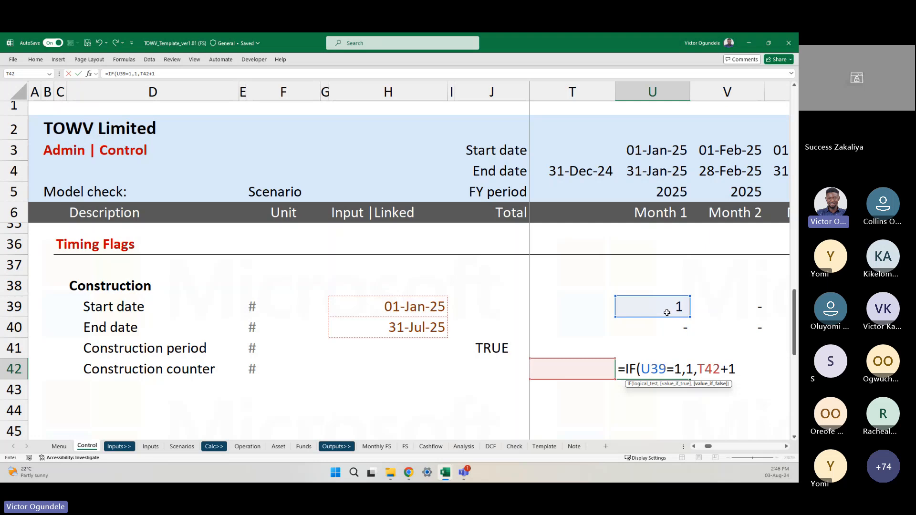
pyautogui.write(')')
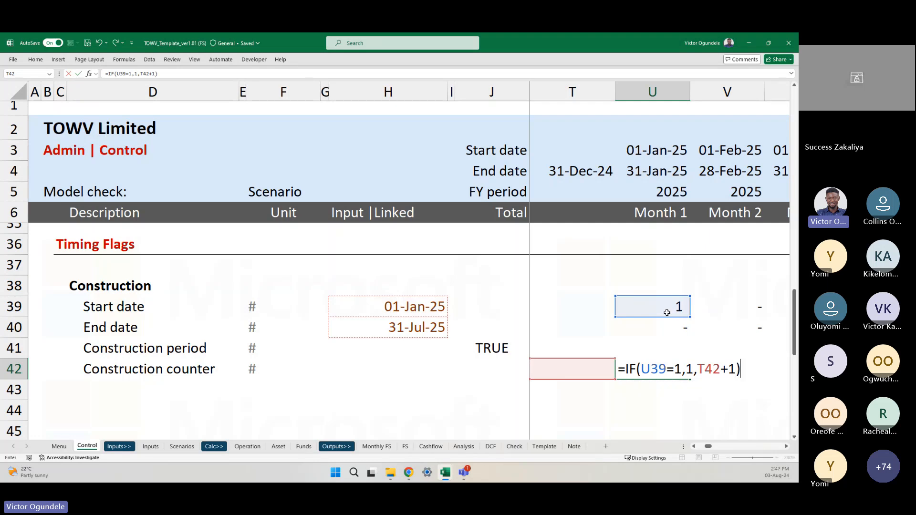
pyautogui.hotkey('ctrl', 'Return')
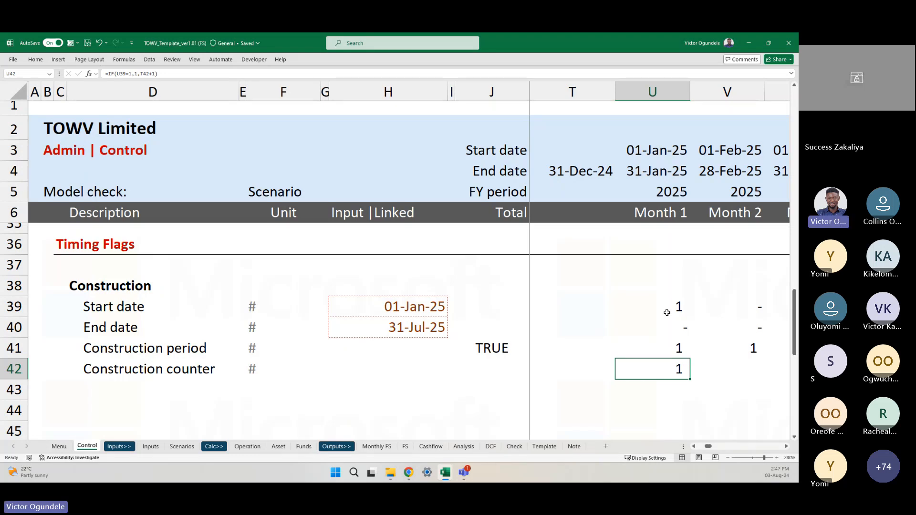
# Enter the same counter formula, =IF(U39=1,1,T42+1), over the existing one in U42
pyautogui.write('=IF(')
pyautogui.click(671, 304)
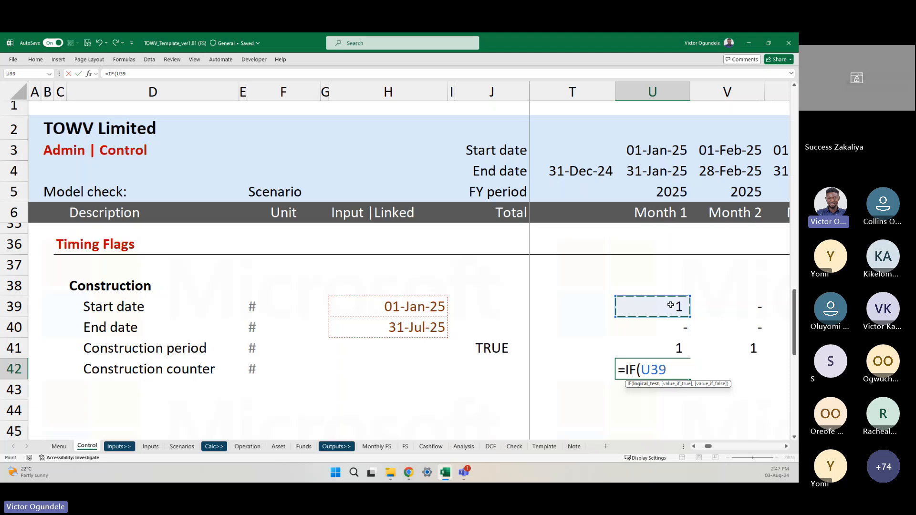
pyautogui.write('=1')
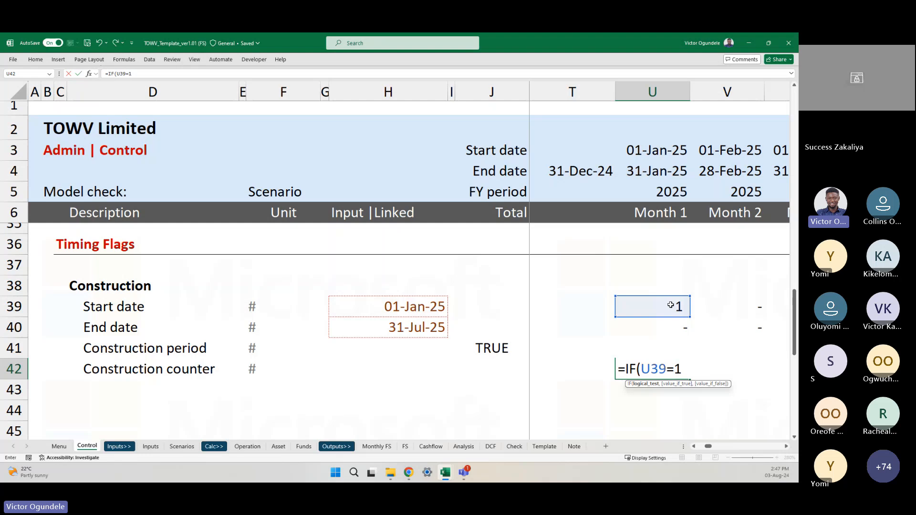
pyautogui.write(',1')
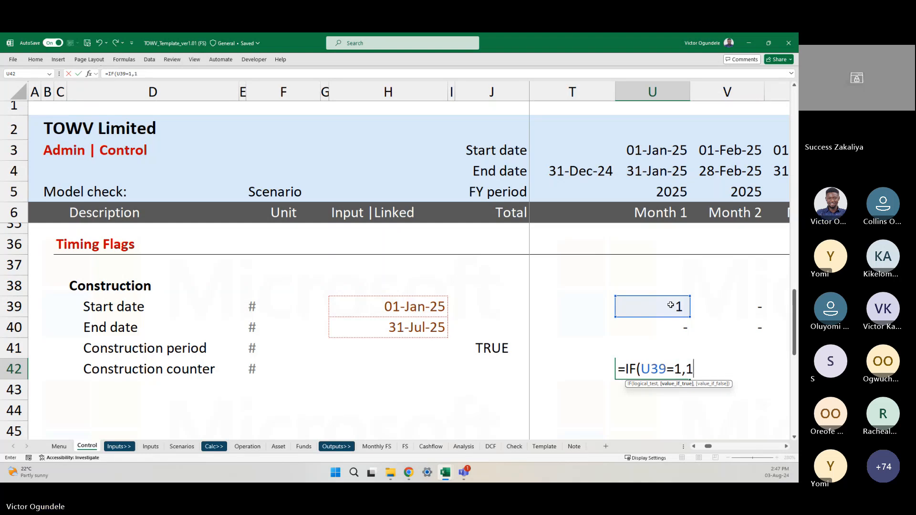
pyautogui.write(',')
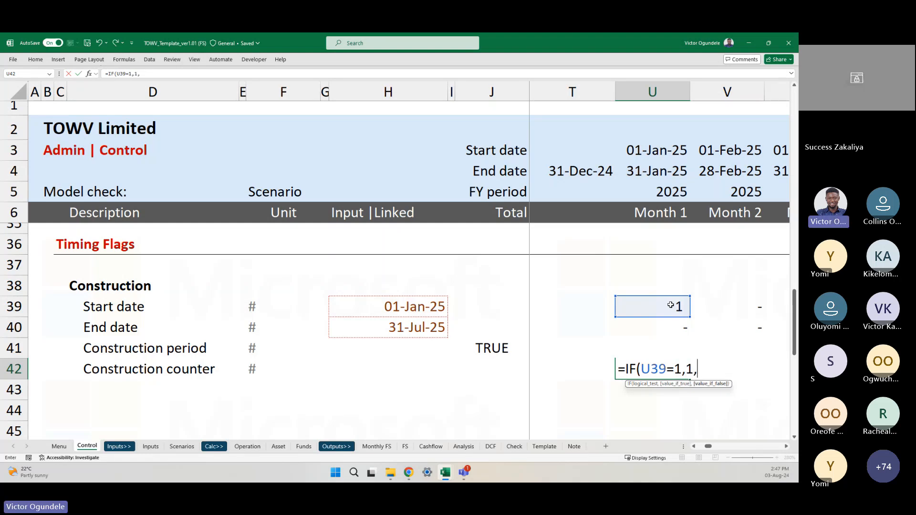
pyautogui.press('Left')
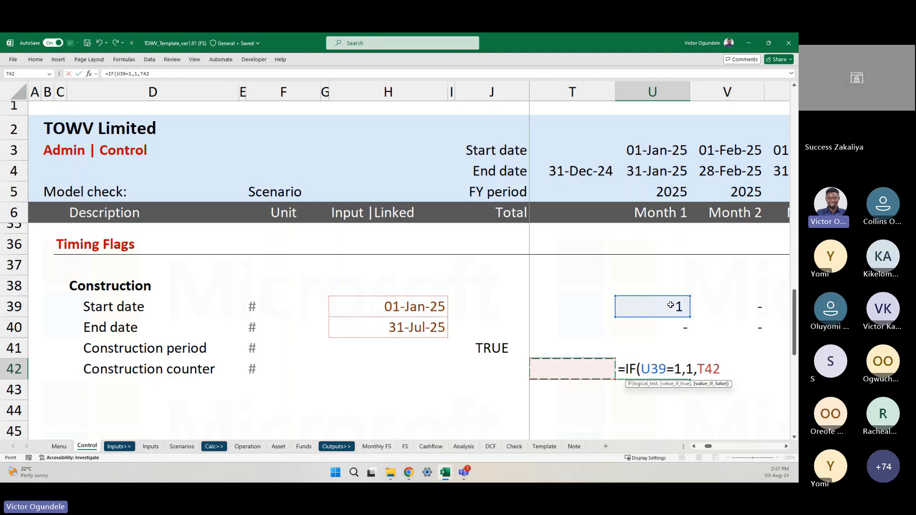
pyautogui.write('+1_')
pyautogui.press('Return')
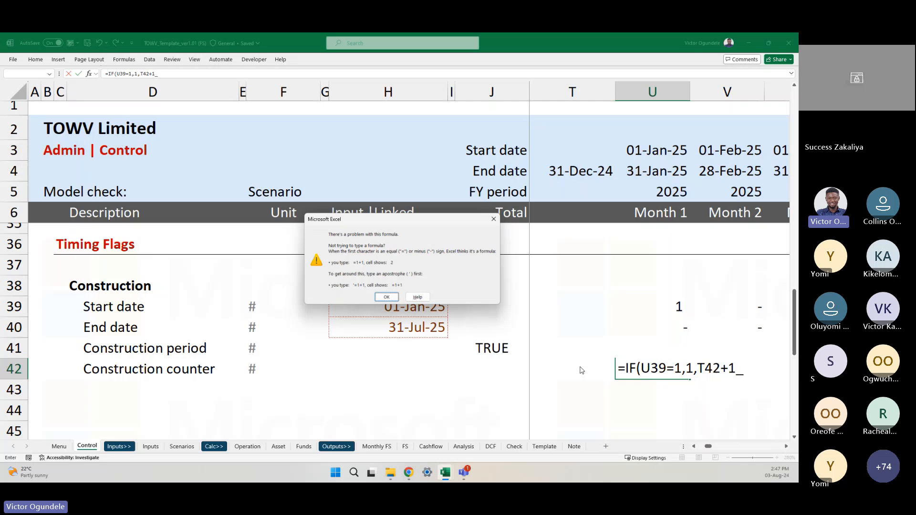
pyautogui.press('Return')
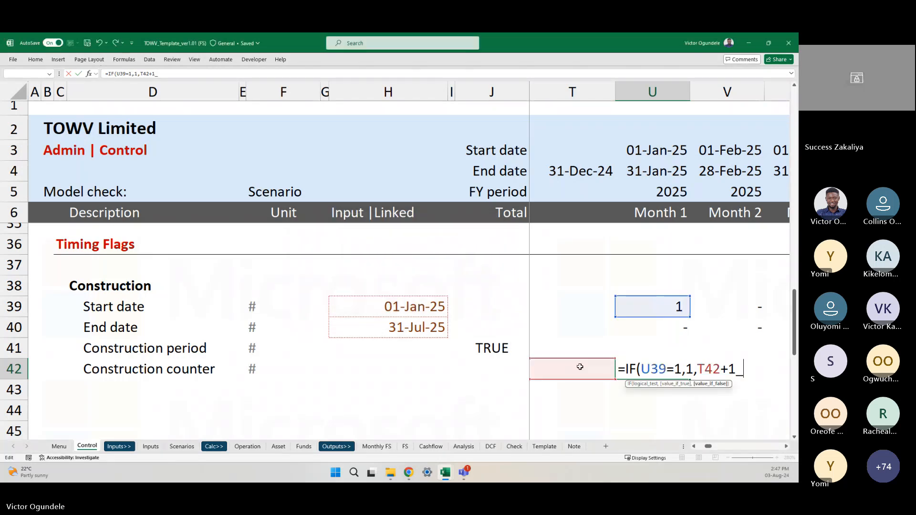
pyautogui.press('Return')
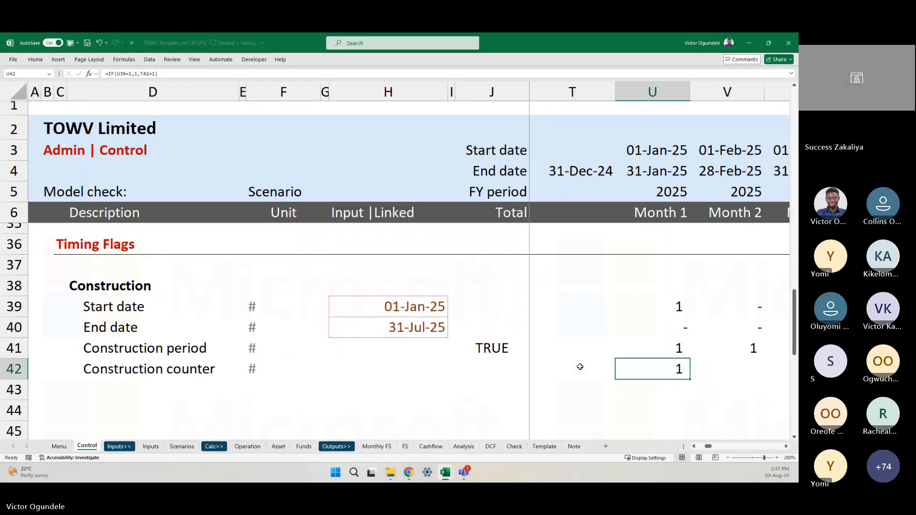
# Multiply the counter formula in U42 by the Construction period flag in U41 and copy it across to CB42
pyautogui.press('F2')
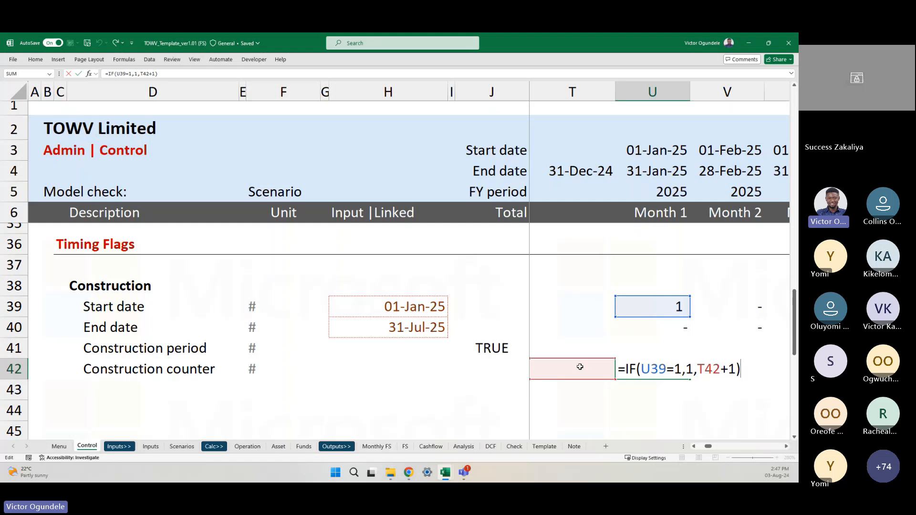
pyautogui.write('*')
pyautogui.press('F2')
pyautogui.press('Up')
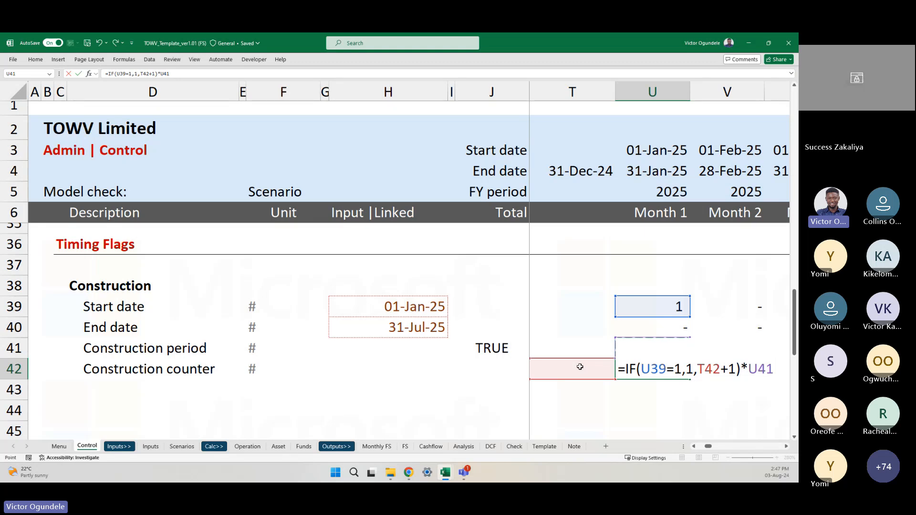
pyautogui.hotkey('ctrl', 'Return')
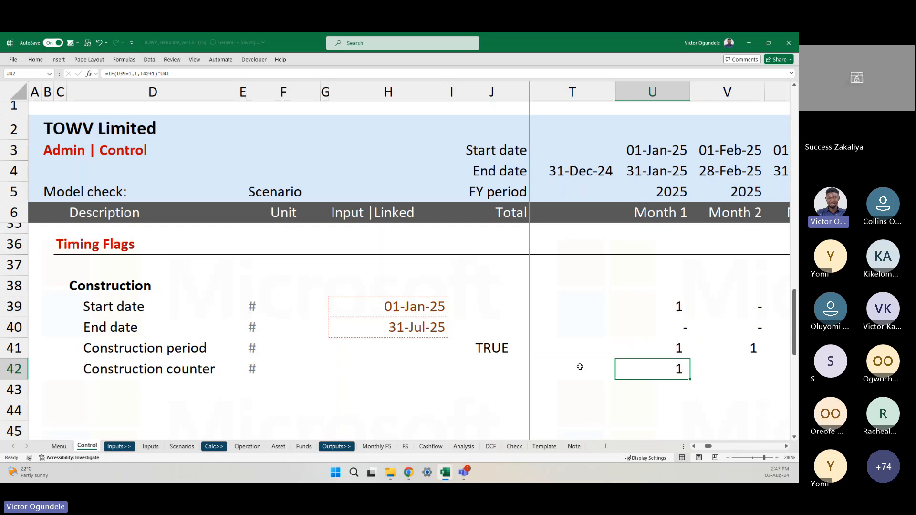
pyautogui.hotkey('ctrl', 'shift', 'Right')
pyautogui.hotkey('ctrl', 'v')
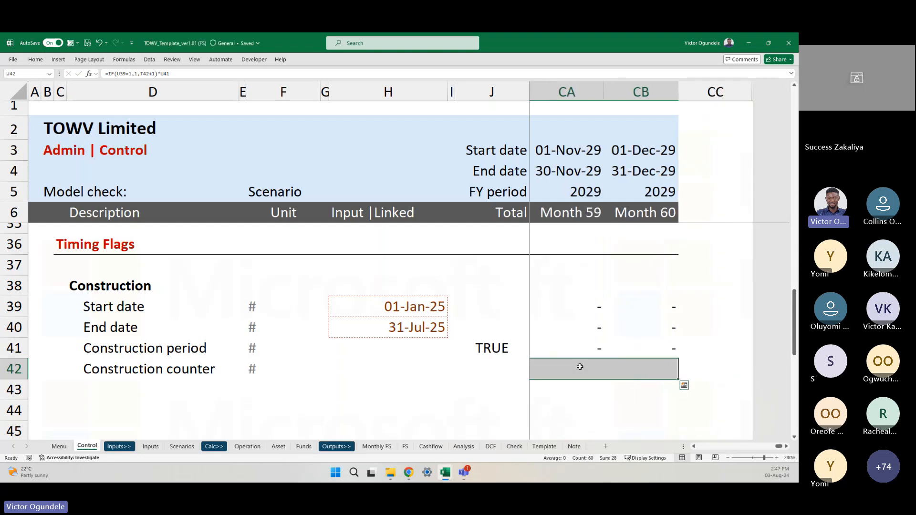
# Enter =MAX(U42:CB42) in the Total column of the Construction counter row, cell J42
pyautogui.press('Left')
pyautogui.press('Left')
pyautogui.press('Left')
pyautogui.press('Left')
pyautogui.press('Left')
pyautogui.press('Left')
pyautogui.press('Left')
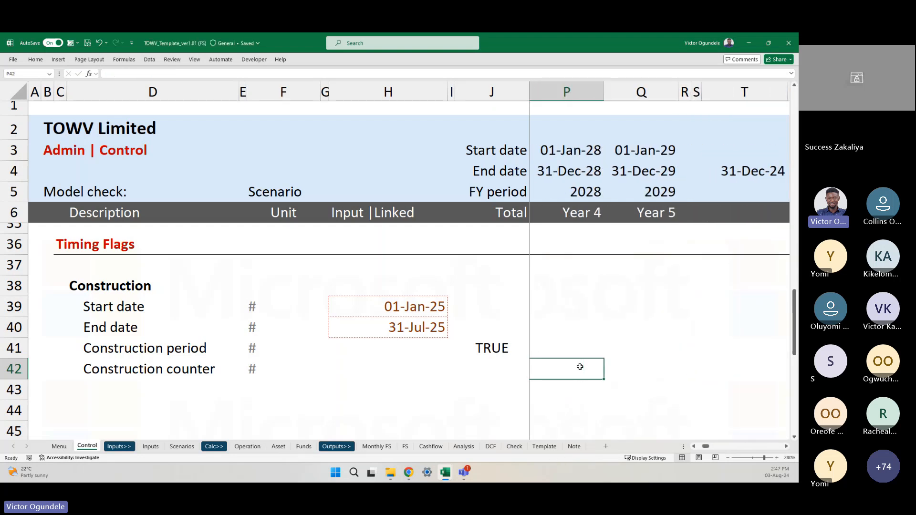
pyautogui.press('Left')
pyautogui.press('Left')
pyautogui.press('Left')
pyautogui.press('Left')
pyautogui.press('Left')
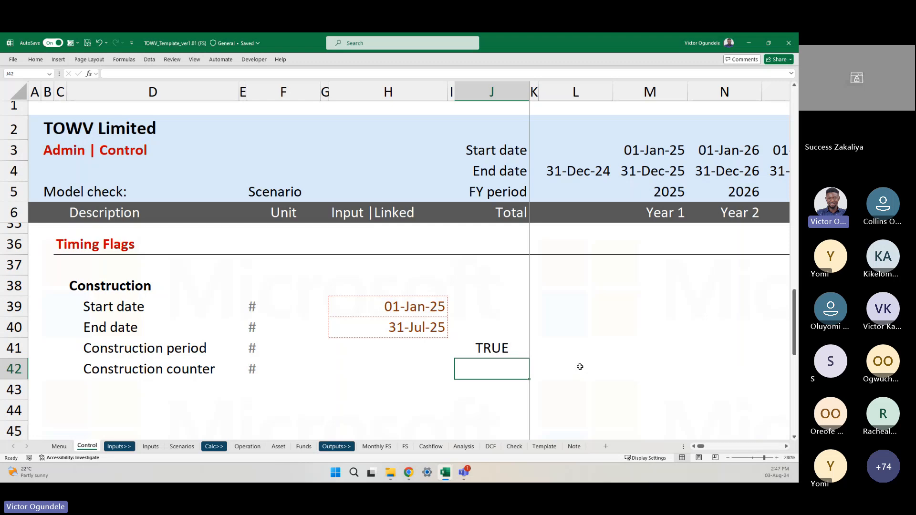
pyautogui.write('=max')
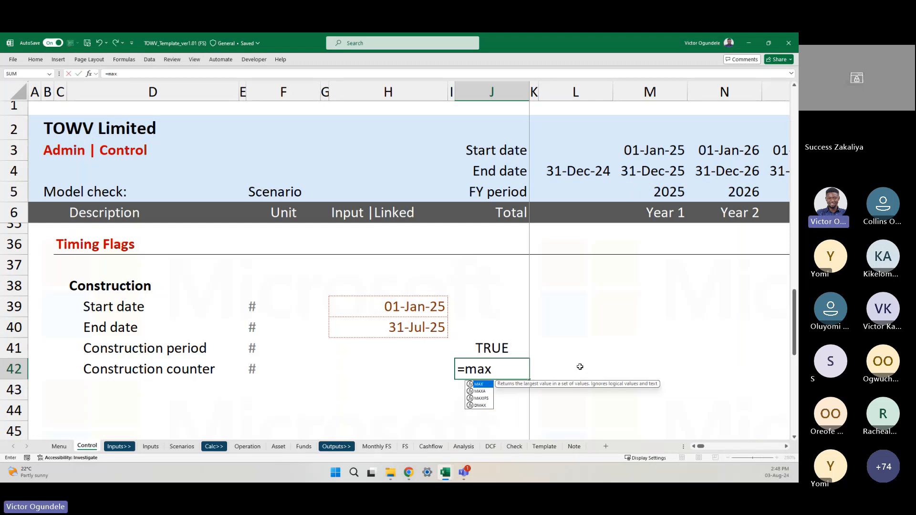
pyautogui.press('Tab')
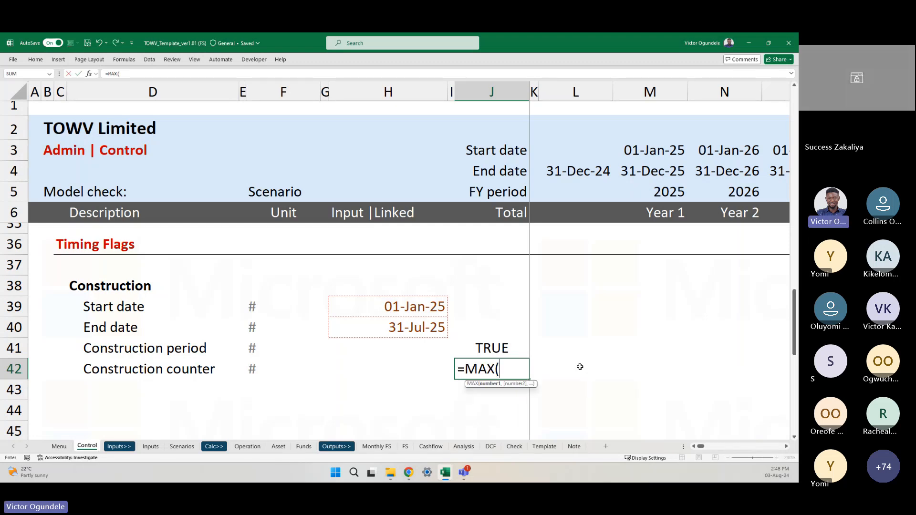
pyautogui.hotkey('ctrl', 'Right')
pyautogui.hotkey('ctrl', 'shift', 'Right')
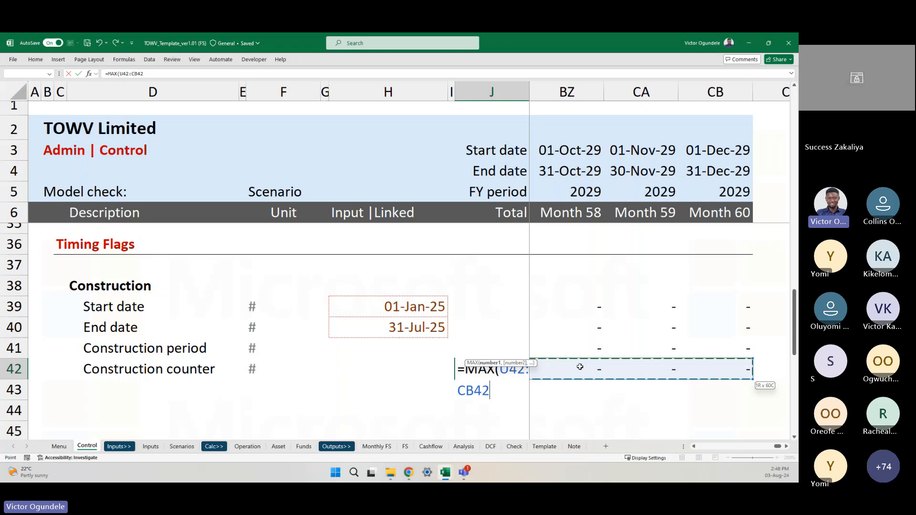
pyautogui.hotkey('ctrl', 'Return')
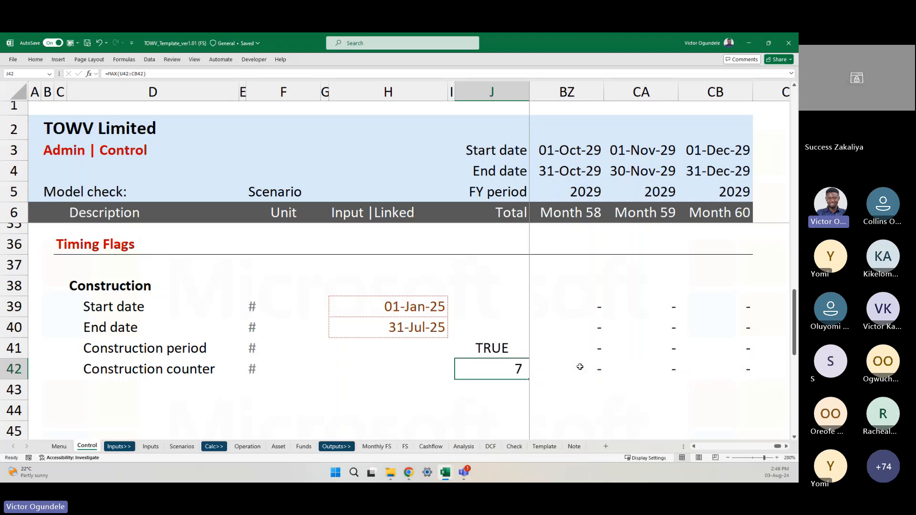
# Check the Construction counter values month by month from U42 to AE42 against the start, end and period flags
pyautogui.press('Right')
pyautogui.press('Right')
pyautogui.press('Right')
pyautogui.press('Right')
pyautogui.keyDown('ctrl'); pyautogui.scroll(-3, 580, 366); pyautogui.keyUp('ctrl')
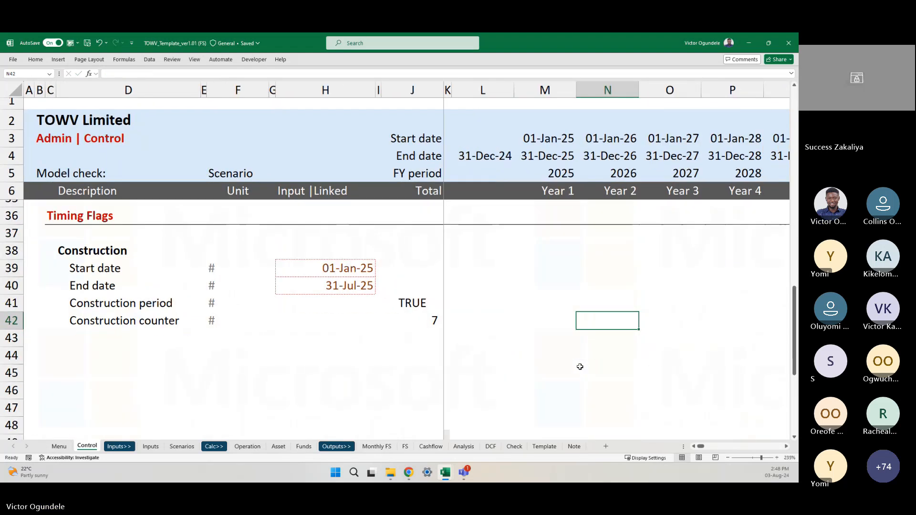
pyautogui.keyDown('ctrl'); pyautogui.scroll(-2, 579, 366); pyautogui.keyUp('ctrl')
pyautogui.hotkey('ctrl', 'Right')
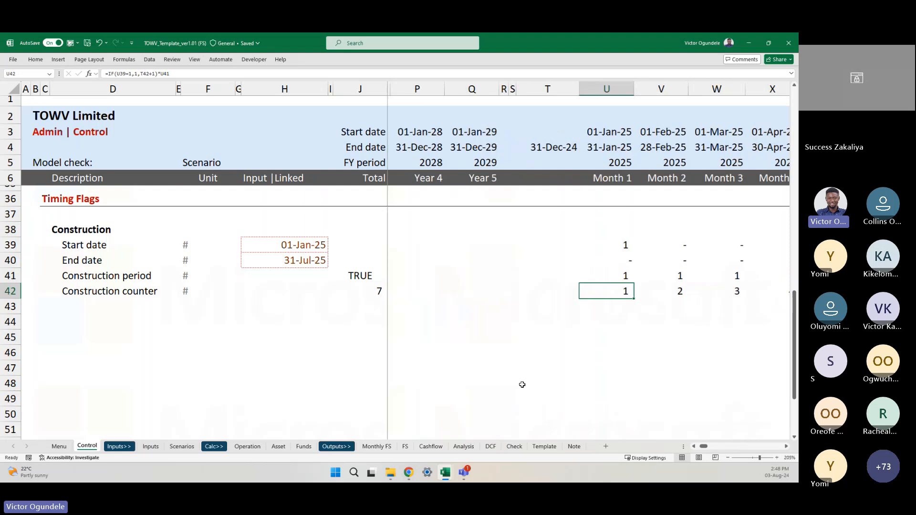
pyautogui.hscroll(5, 521, 384)
pyautogui.hscroll(-1, 518, 381)
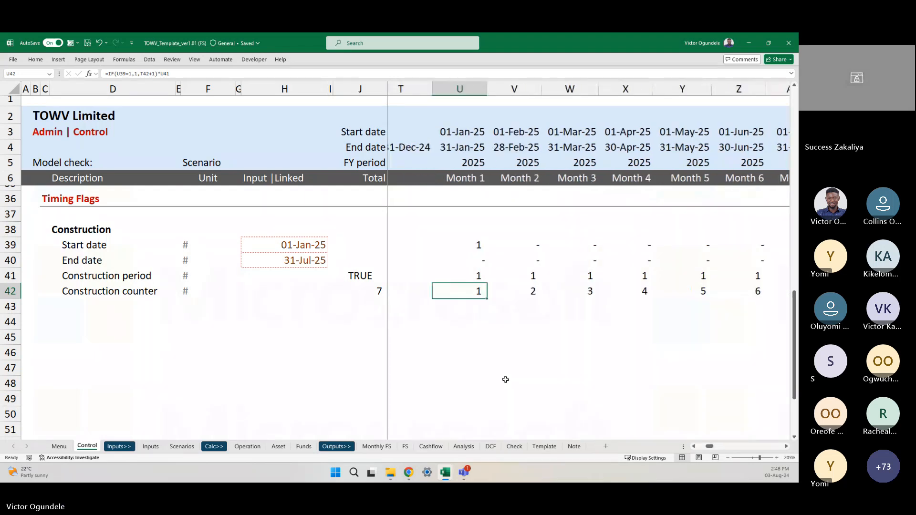
pyautogui.keyDown('ctrl'); pyautogui.scroll(2, 505, 379); pyautogui.keyUp('ctrl')
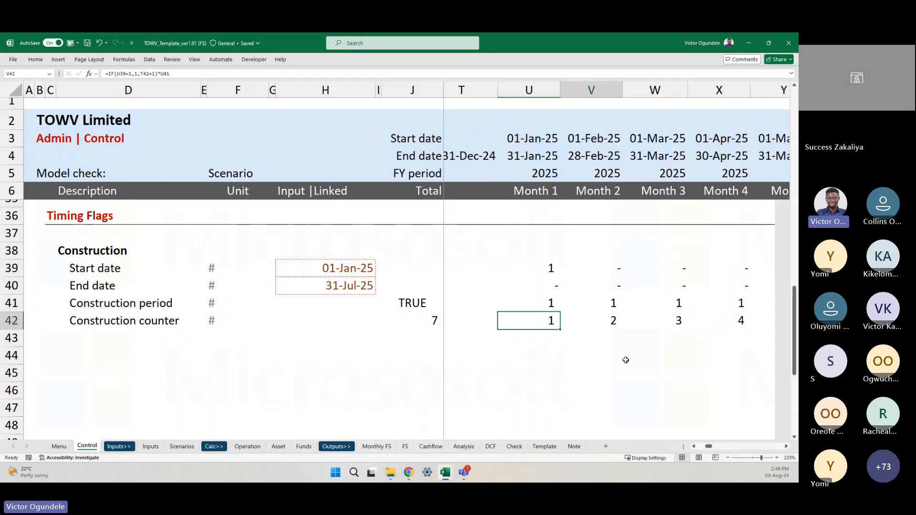
pyautogui.press('Right')
pyautogui.press('Right')
pyautogui.press('Right')
pyautogui.press('Right')
pyautogui.press('Right')
pyautogui.press('Right')
pyautogui.press('Right')
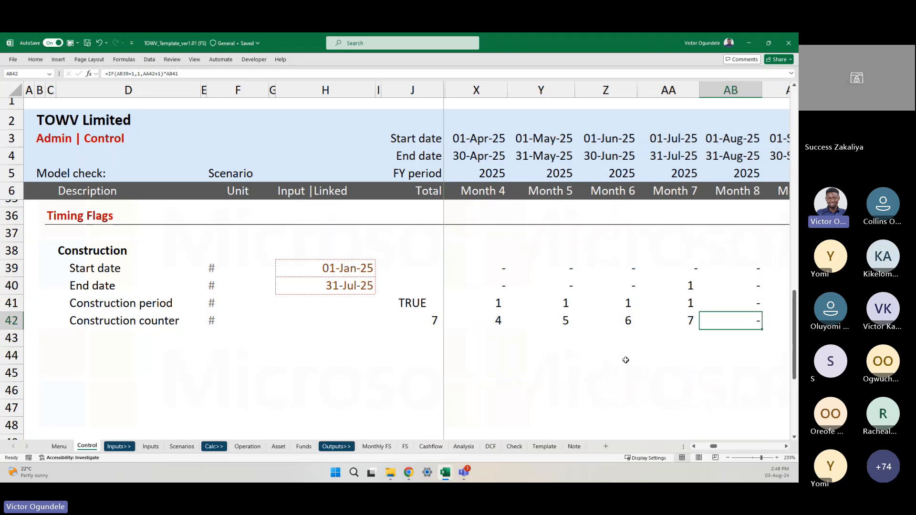
pyautogui.press('Right')
pyautogui.press('Right')
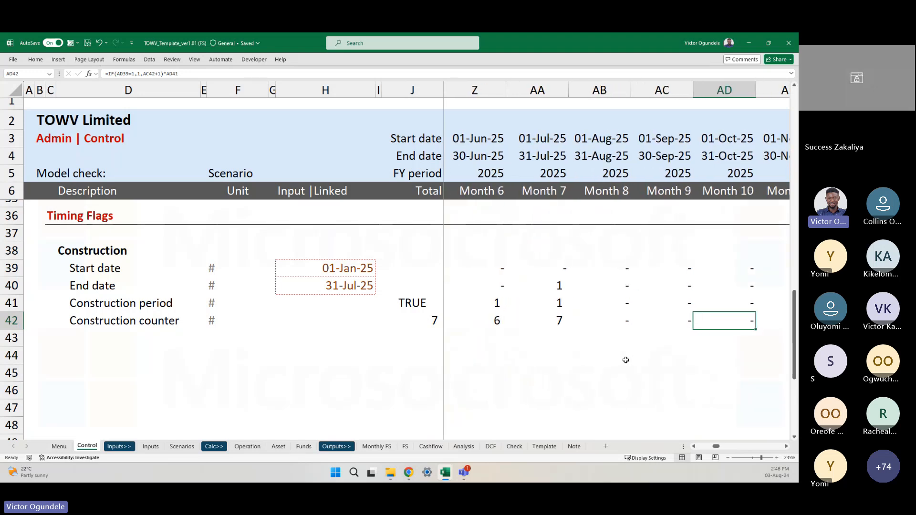
pyautogui.press('Right')
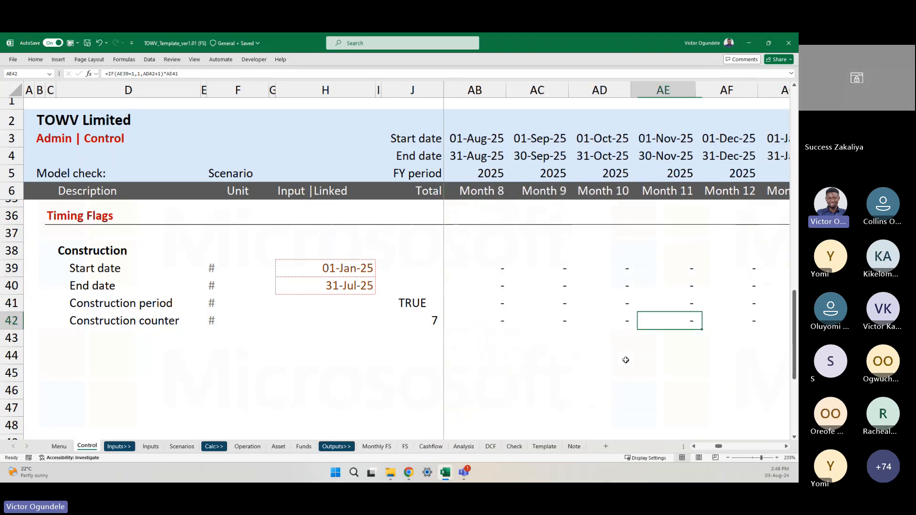
pyautogui.press('Left')
pyautogui.press('Left')
pyautogui.press('Left')
pyautogui.press('Left')
pyautogui.press('Left')
pyautogui.press('Left')
pyautogui.press('Left')
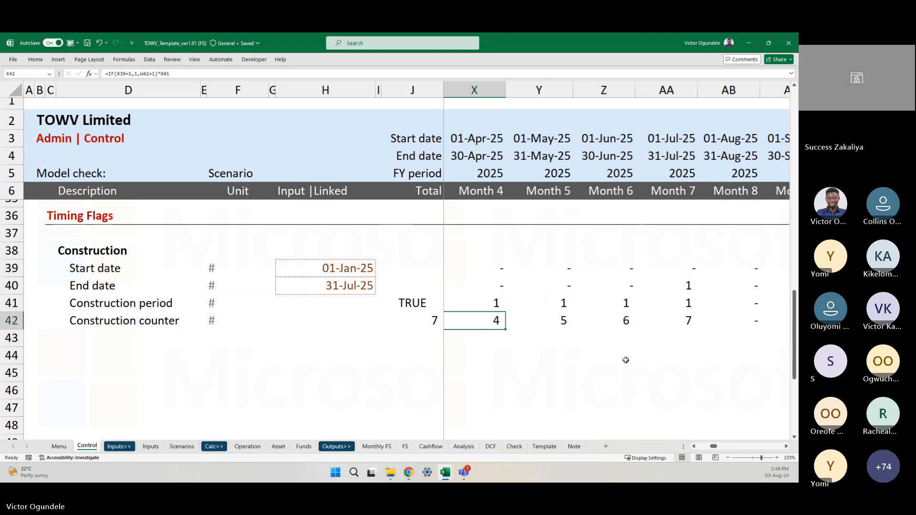
pyautogui.press('Left')
pyautogui.press('Left')
pyautogui.press('Left')
pyautogui.press('Left')
pyautogui.press('Left')
pyautogui.press('Left')
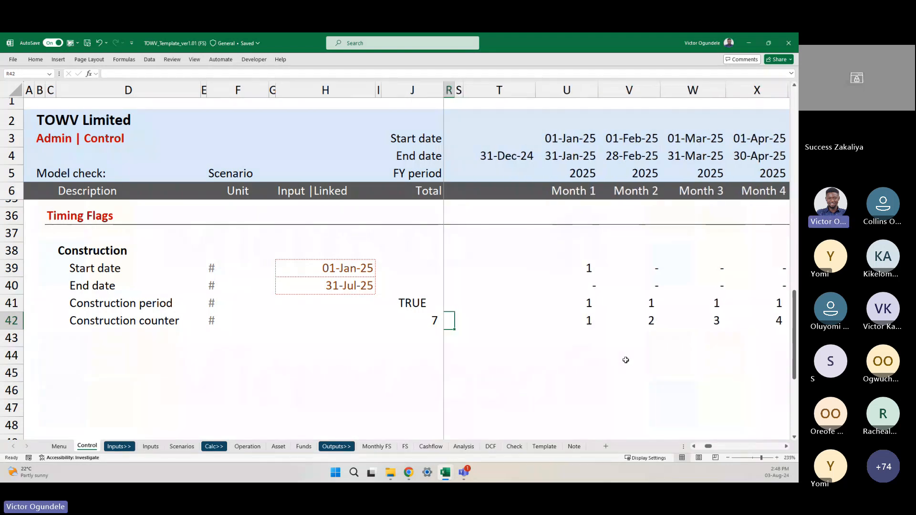
pyautogui.scroll(-2, 626, 360)
pyautogui.press('Left')
pyautogui.press('Left')
pyautogui.press('Left')
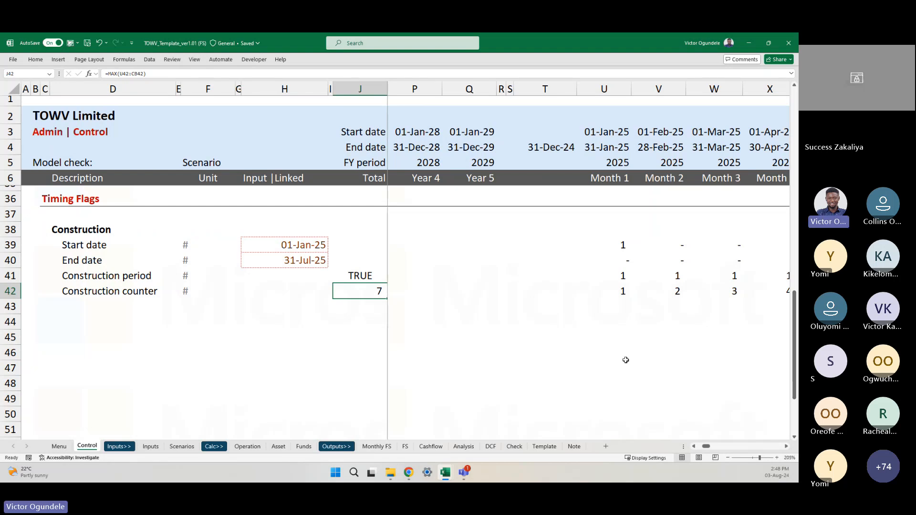
# Inspect the MAX formula in J42 and the monthly counter range it references
pyautogui.keyDown('ctrl'); pyautogui.scroll(-6, 625, 360); pyautogui.keyUp('ctrl')
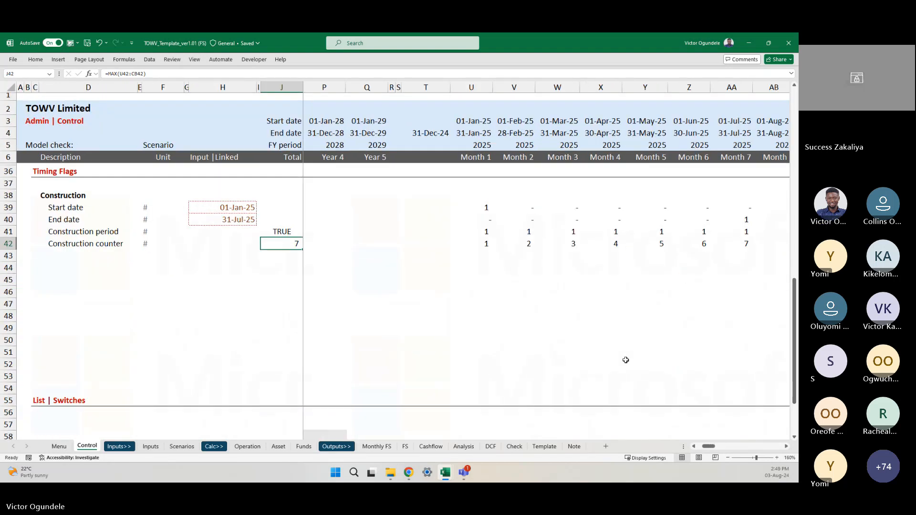
pyautogui.hscroll(3, 700, 349)
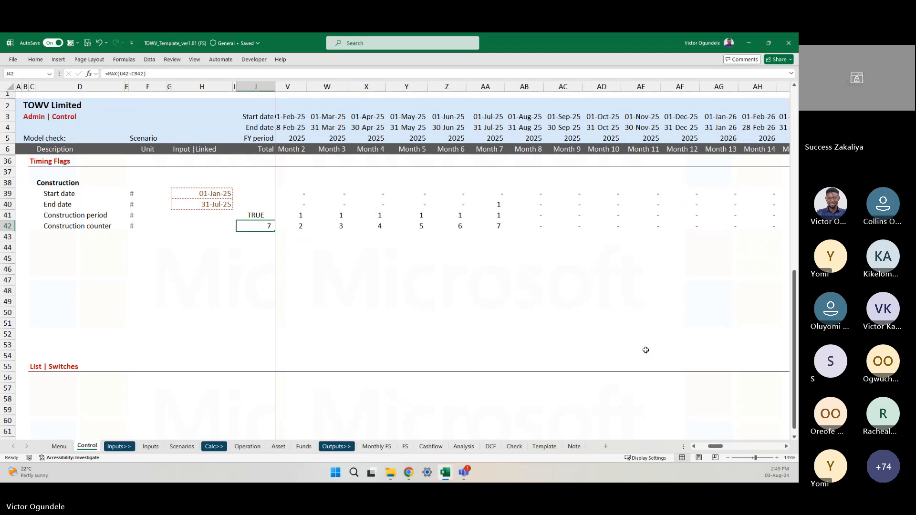
pyautogui.hscroll(-3, 645, 350)
pyautogui.hscroll(3, 441, 247)
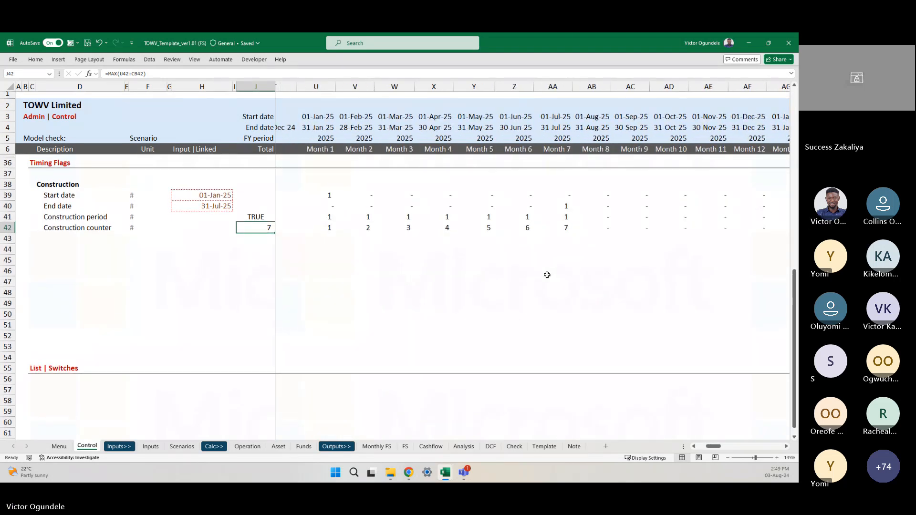
pyautogui.hscroll(-1, 382, 241)
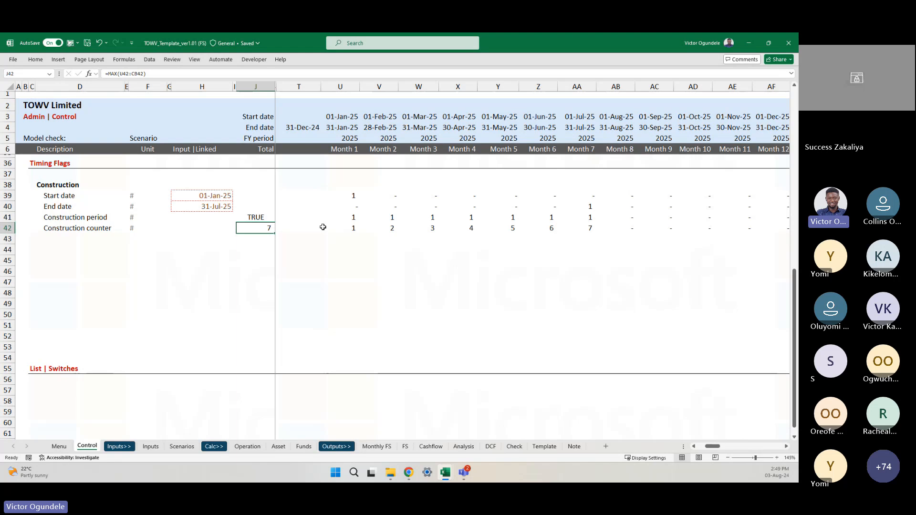
pyautogui.doubleClick(262, 229)
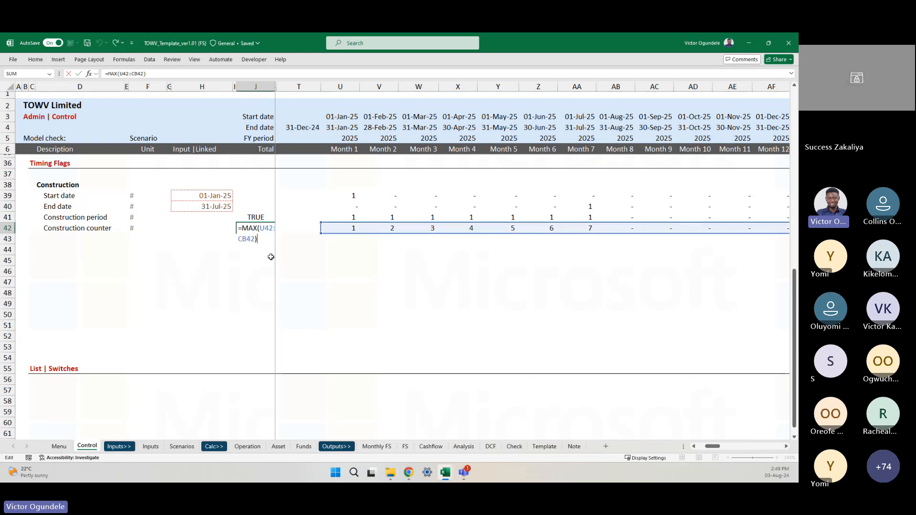
pyautogui.press('Escape')
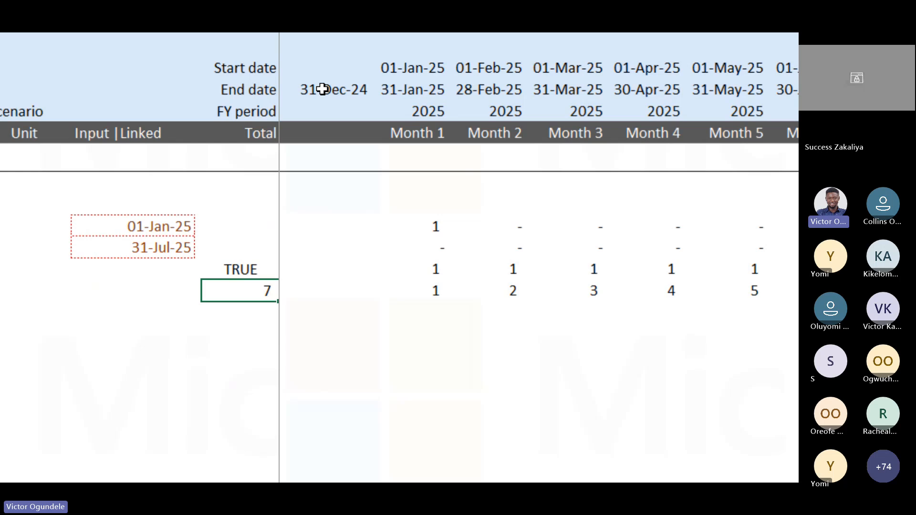
pyautogui.press('F2')
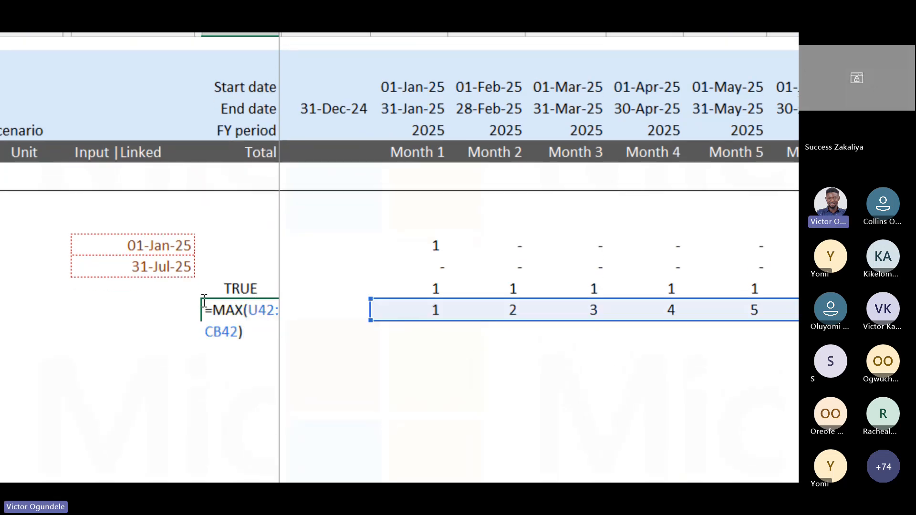
pyautogui.hscroll(3, 579, 358)
pyautogui.hscroll(10, 579, 359)
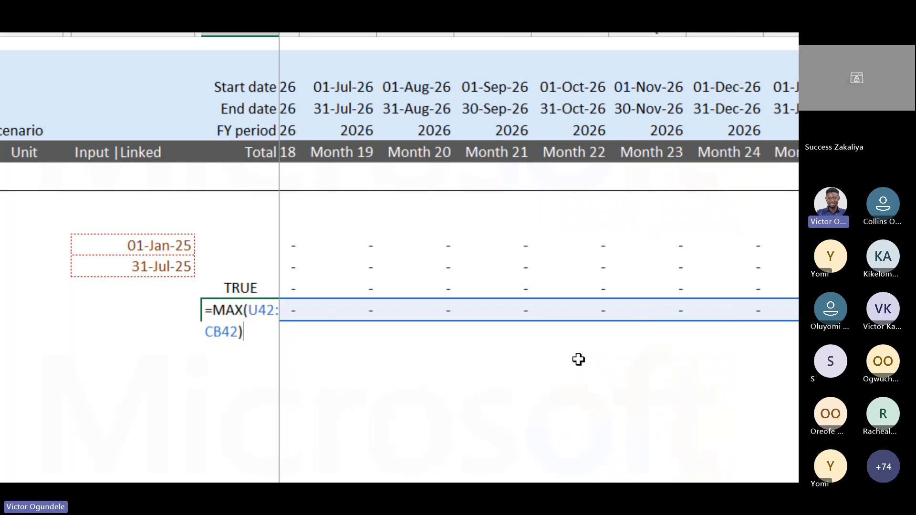
pyautogui.hscroll(-12, 579, 360)
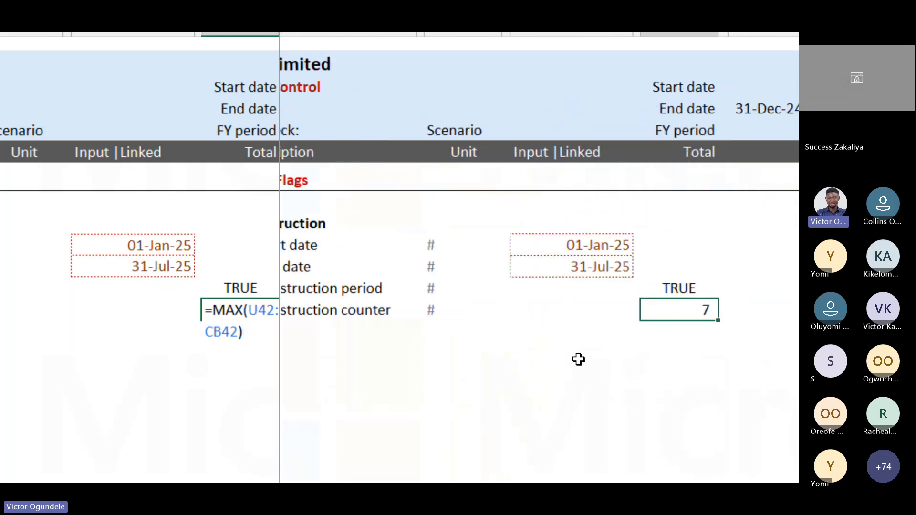
pyautogui.hscroll(5, 578, 359)
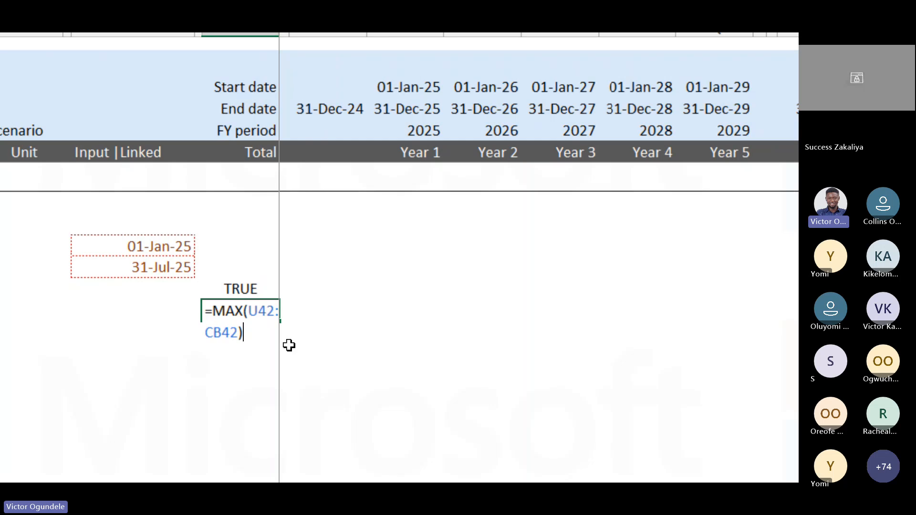
pyautogui.hotkey('ctrl', 'Return')
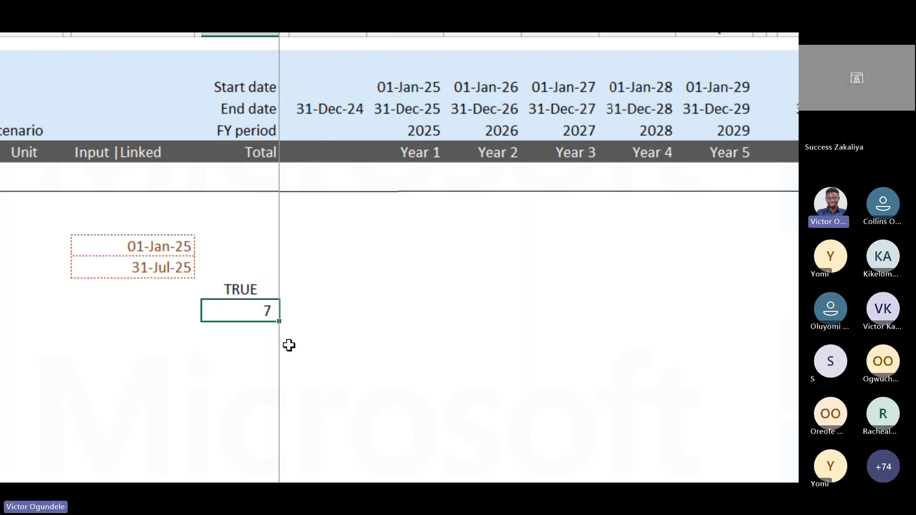
# Review the Construction block's row labels and units, along with the monthly flags and counter starting at U42
pyautogui.press('Left')
pyautogui.press('Left')
pyautogui.press('Left')
pyautogui.press('Left')
pyautogui.press('Left')
pyautogui.press('Left')
pyautogui.press('Left')
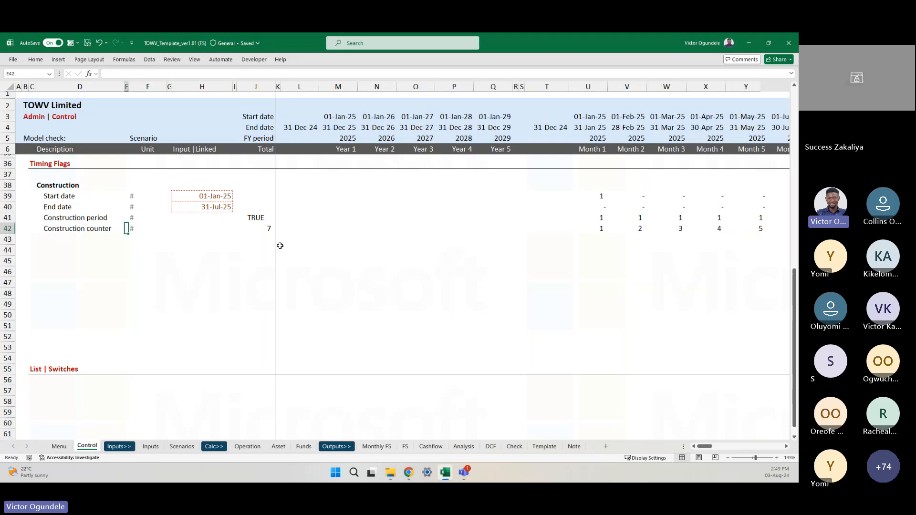
pyautogui.press('Up')
pyautogui.press('Up')
pyautogui.press('Up')
pyautogui.press('Up')
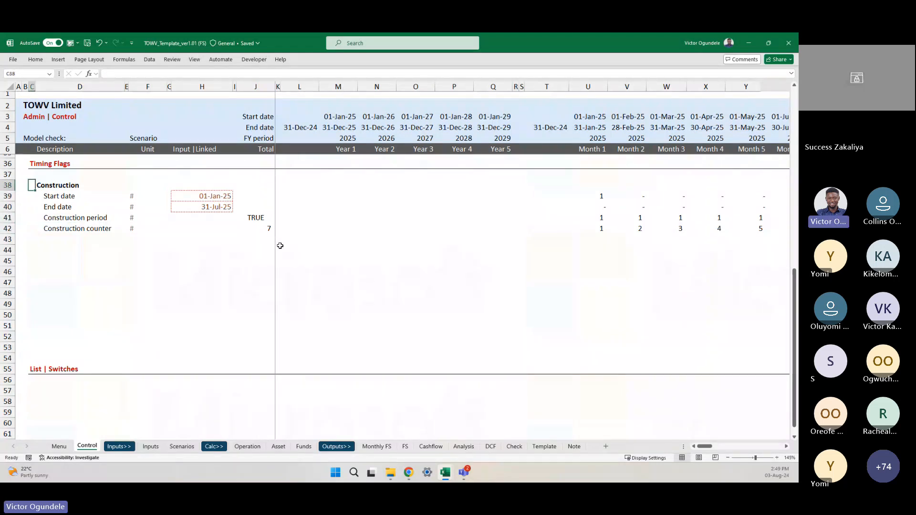
pyautogui.press('Down')
pyautogui.press('Up')
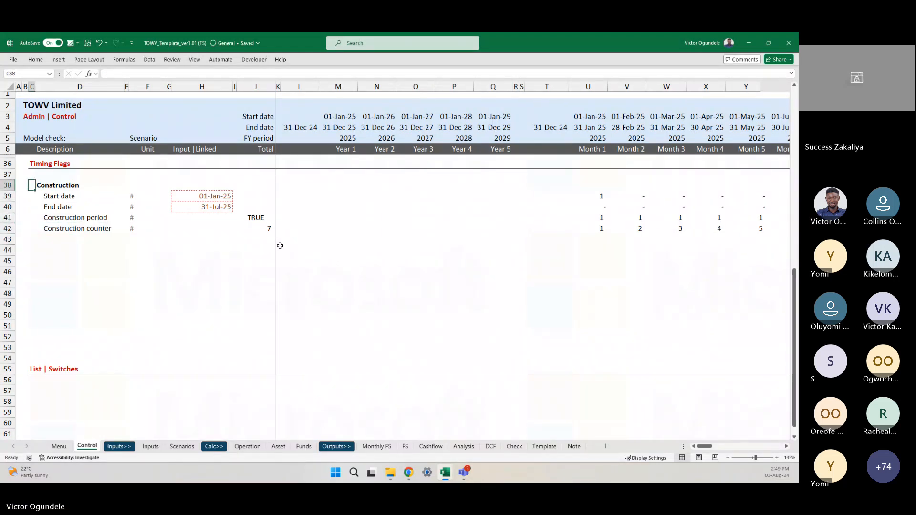
pyautogui.press('Down')
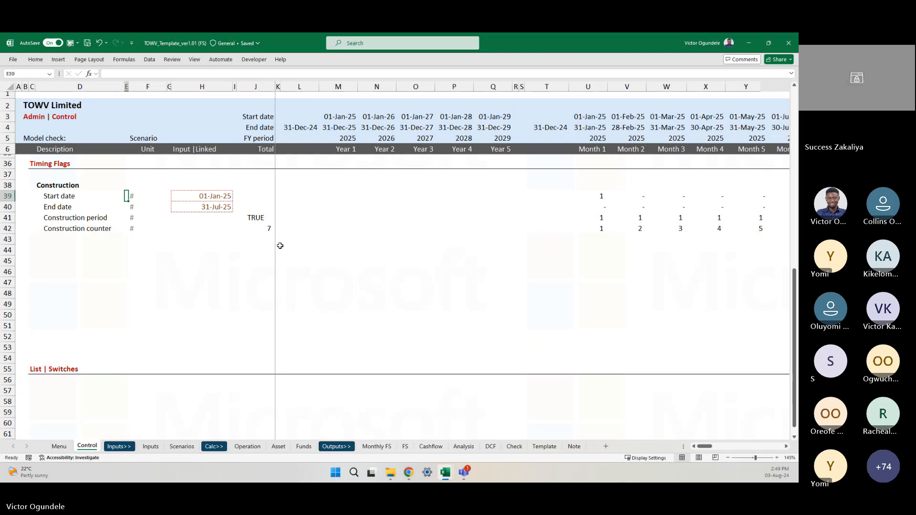
pyautogui.press('Down')
pyautogui.press('Down')
pyautogui.press('Down')
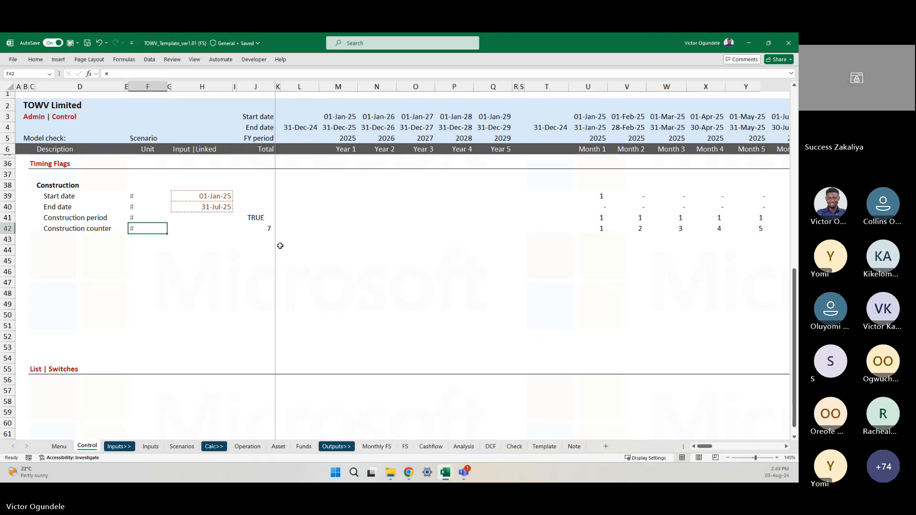
pyautogui.hotkey('ctrl', 'Right')
pyautogui.hotkey('ctrl', 'Right')
pyautogui.hotkey('ctrl', 'Right')
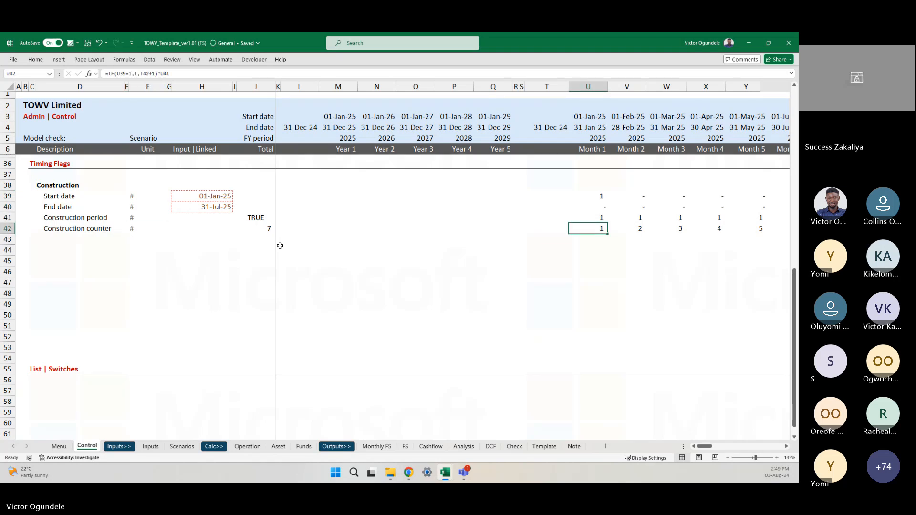
pyautogui.hscroll(5, 280, 246)
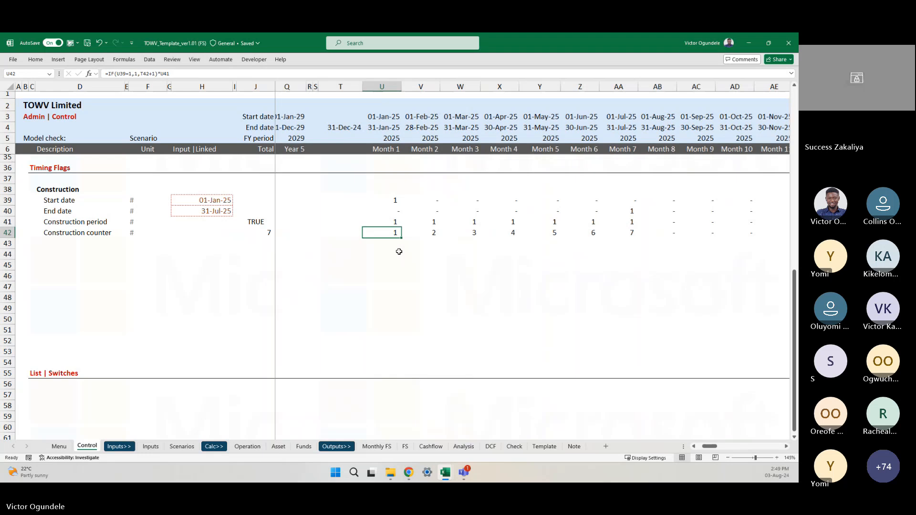
pyautogui.hscroll(1, 398, 252)
pyautogui.scroll(5, 399, 251)
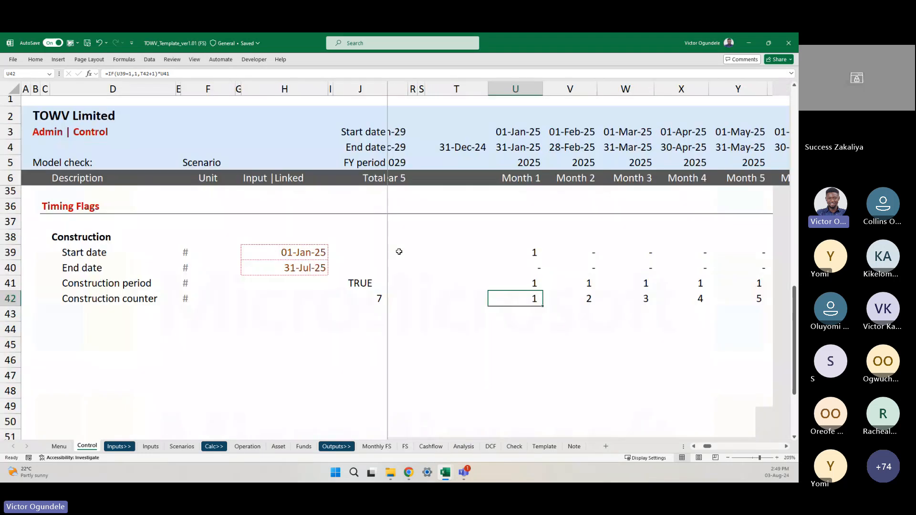
# Inspect the Construction counter formula in U42 and review the monthly construction flags and counter across the row
pyautogui.press('F2')
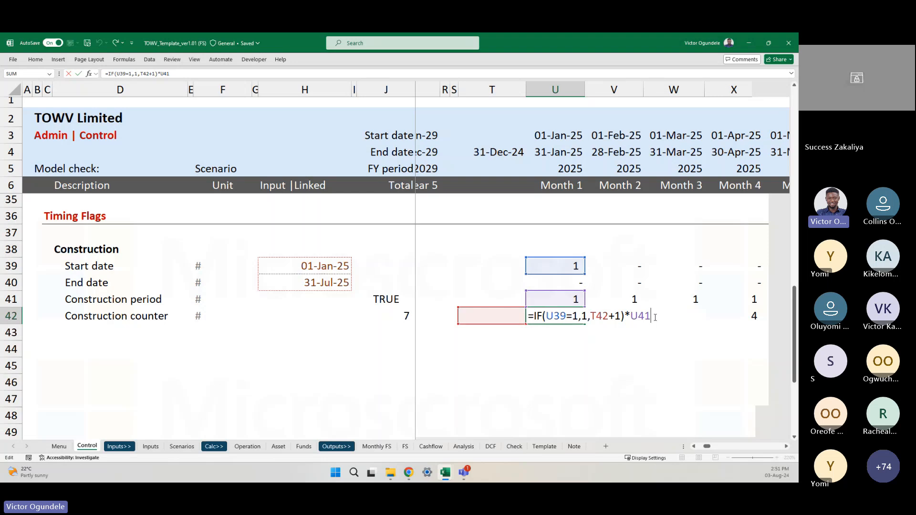
pyautogui.press('Return')
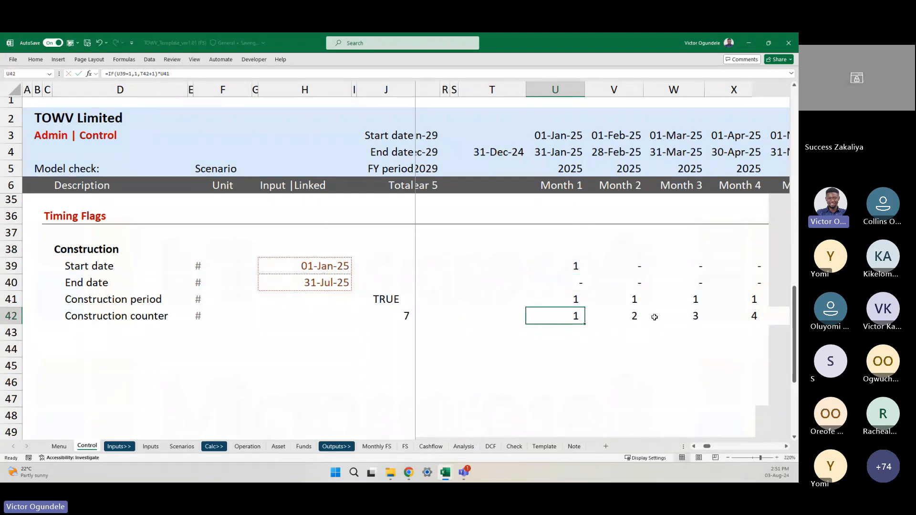
pyautogui.press('Left')
pyautogui.press('Left')
pyautogui.press('Left')
pyautogui.press('Left')
pyautogui.press('Left')
pyautogui.press('Left')
pyautogui.keyDown('ctrl'); pyautogui.scroll(-4, 654, 318); pyautogui.keyUp('ctrl')
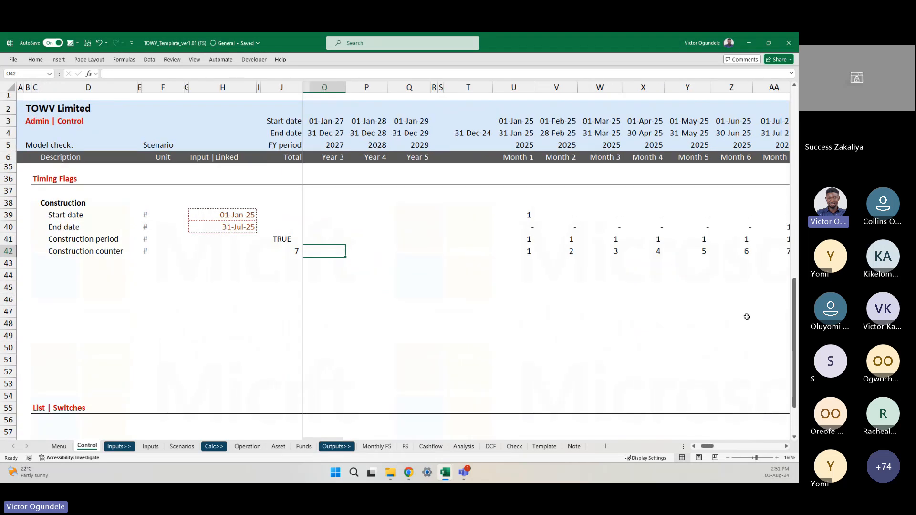
pyautogui.hscroll(3, 746, 317)
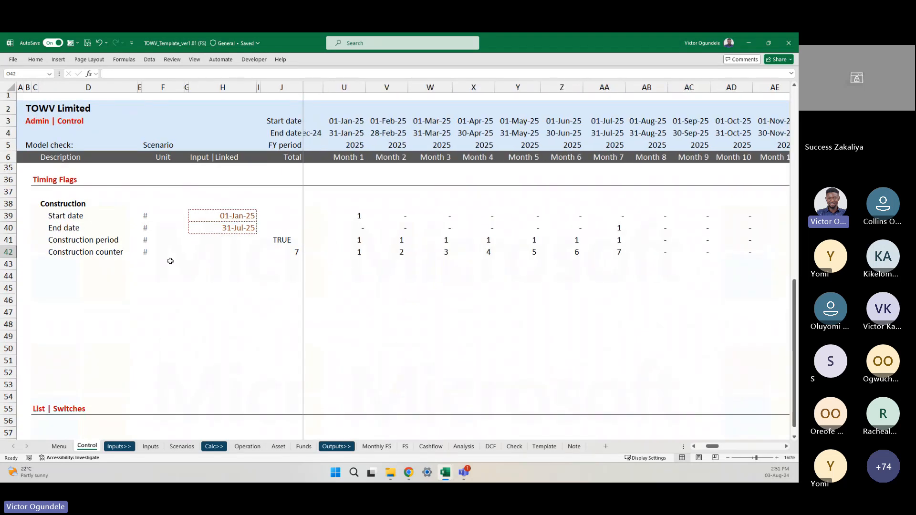
# Copy the Construction block, rows 38 to 42, and paste it starting at row 44
pyautogui.click(59, 204)
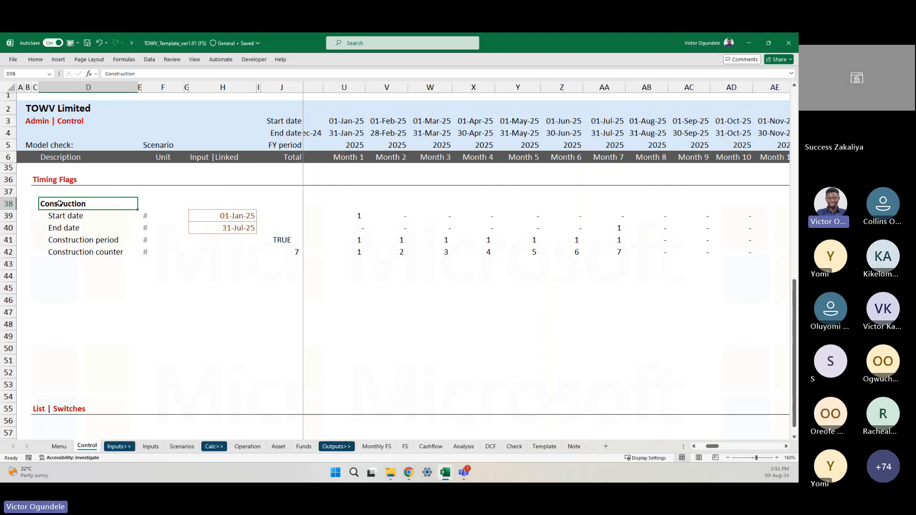
pyautogui.hotkey('shift', 'space')
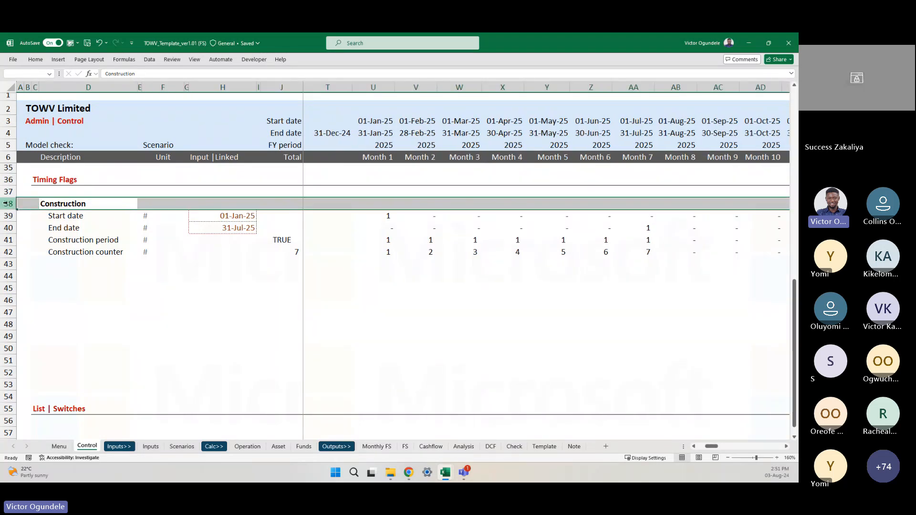
pyautogui.moveTo(10, 204); pyautogui.dragTo(10, 252)
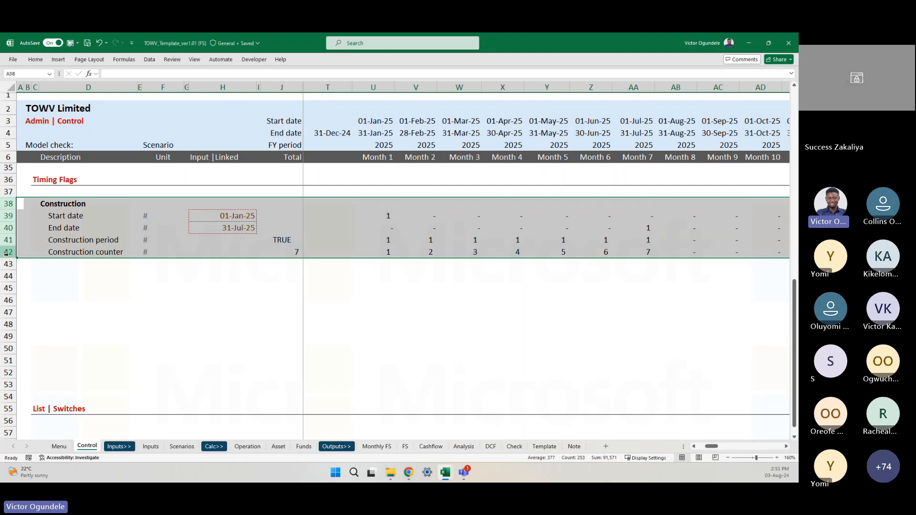
pyautogui.hotkey('ctrl', 'c')
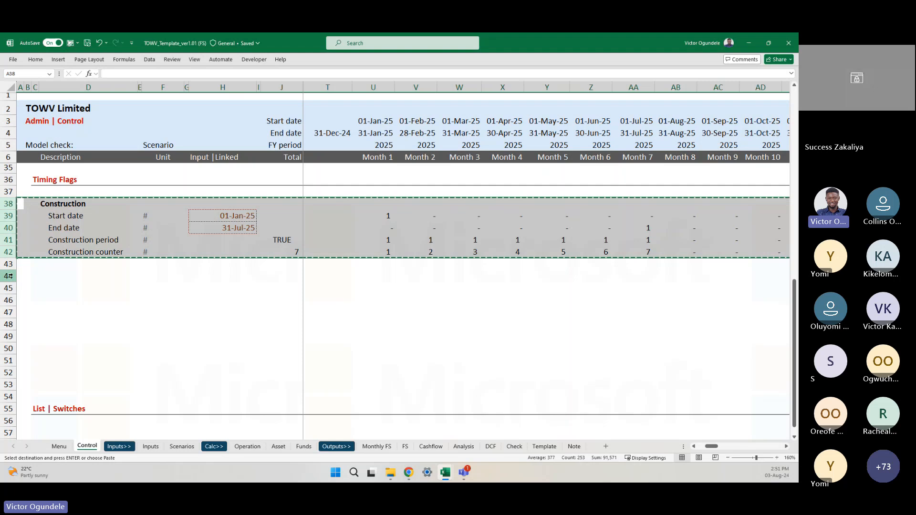
pyautogui.click(9, 276)
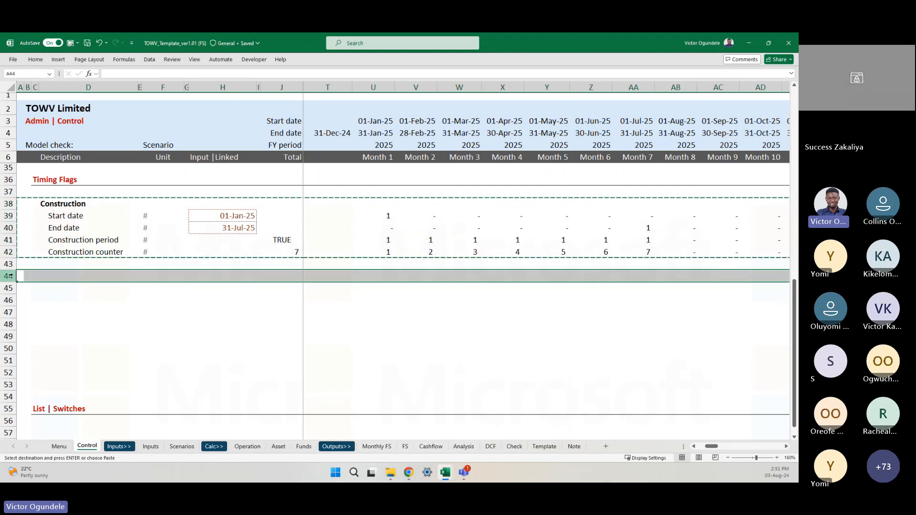
pyautogui.hotkey('ctrl', 'v')
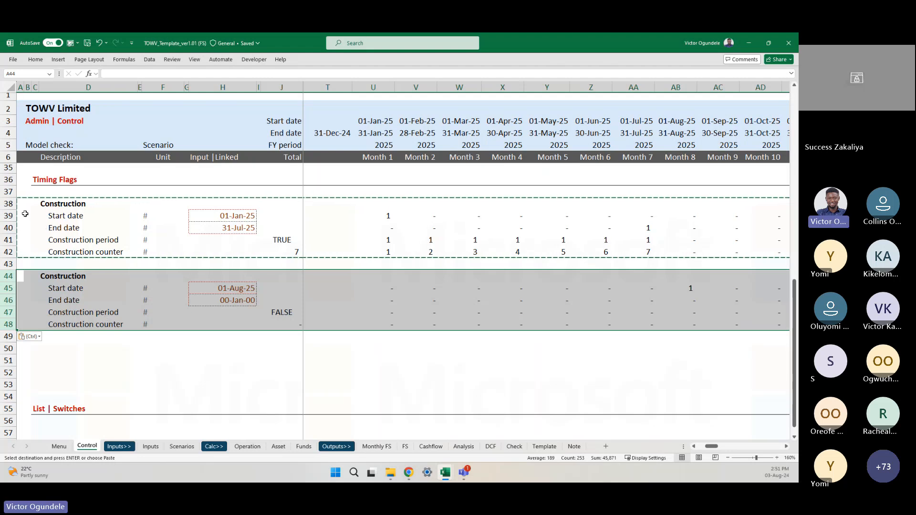
pyautogui.click(13, 205)
pyautogui.moveTo(13, 205); pyautogui.dragTo(12, 252)
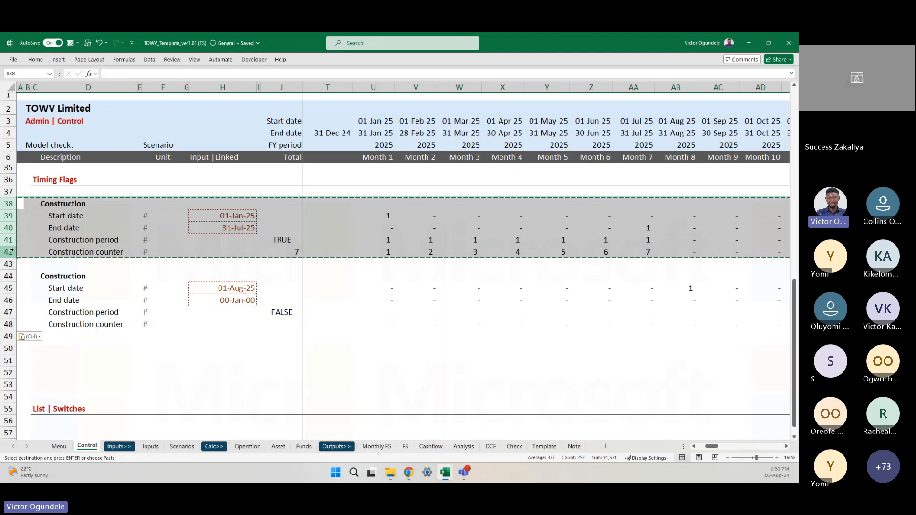
pyautogui.click(8, 276)
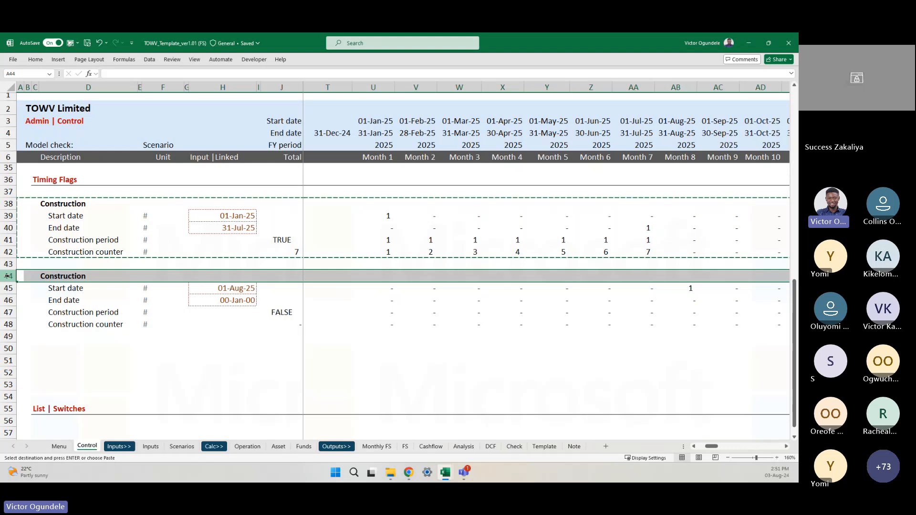
pyautogui.hotkey('ctrl', 'v')
# Rename the copied block's heading in D44 to Operation
pyautogui.click(81, 289)
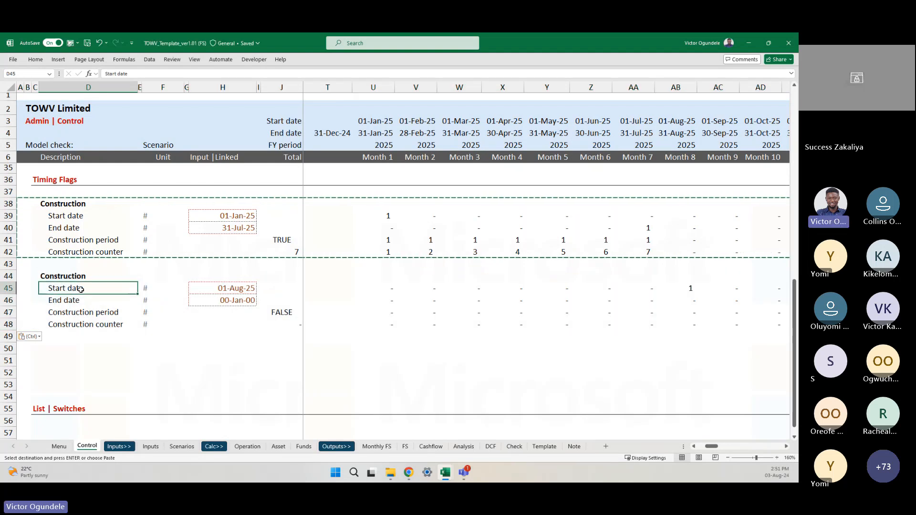
pyautogui.press('Right')
pyautogui.press('Right')
pyautogui.press('Right')
pyautogui.press('Right')
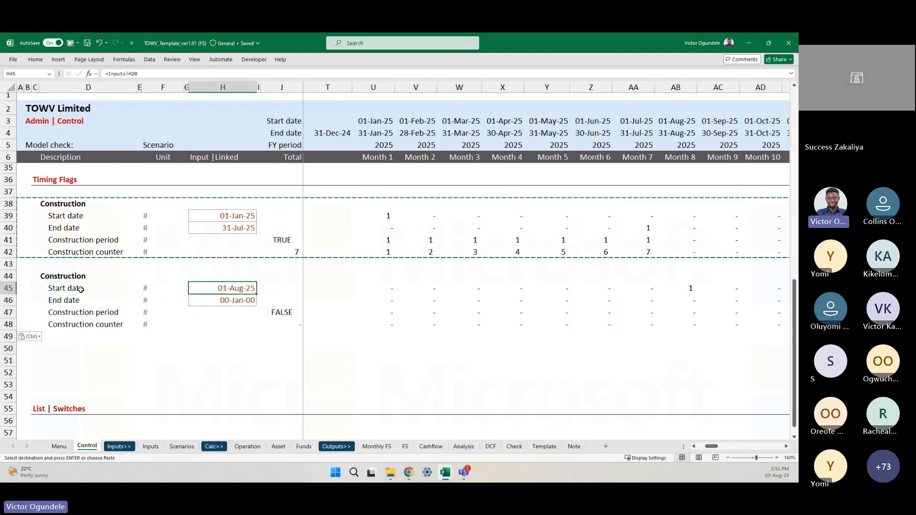
pyautogui.press('Up')
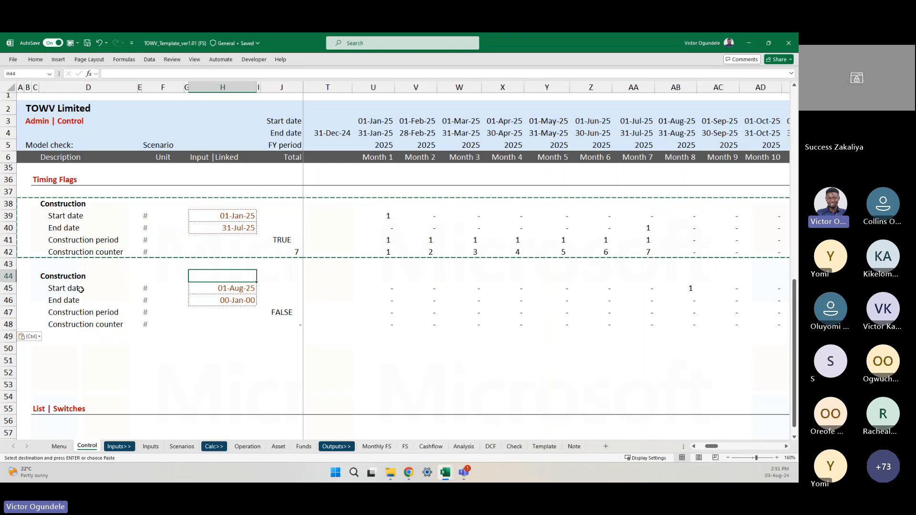
pyautogui.press('Left')
pyautogui.press('Left')
pyautogui.press('Left')
pyautogui.press('Left')
pyautogui.write('Operati')
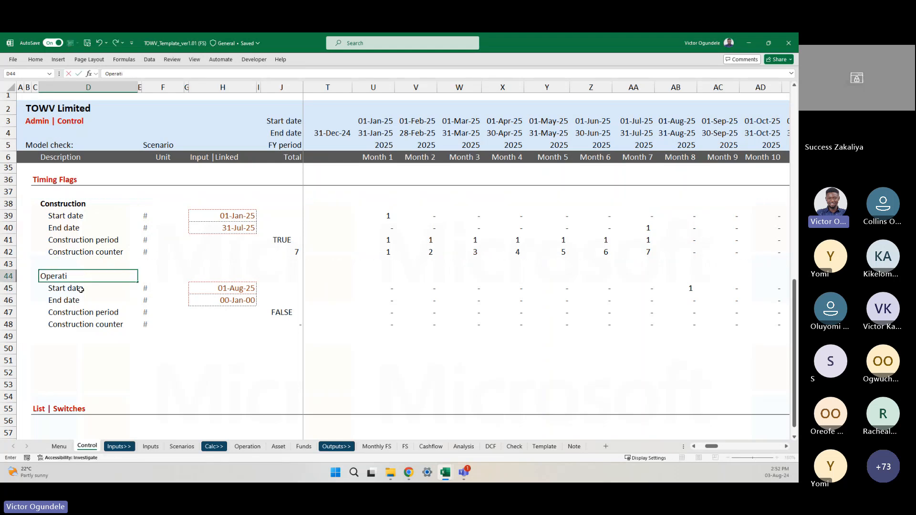
pyautogui.write('on')
pyautogui.press('Return')
# Change the period label of the Operation block in D47 to Operation period
pyautogui.press('Down')
pyautogui.press('Down')
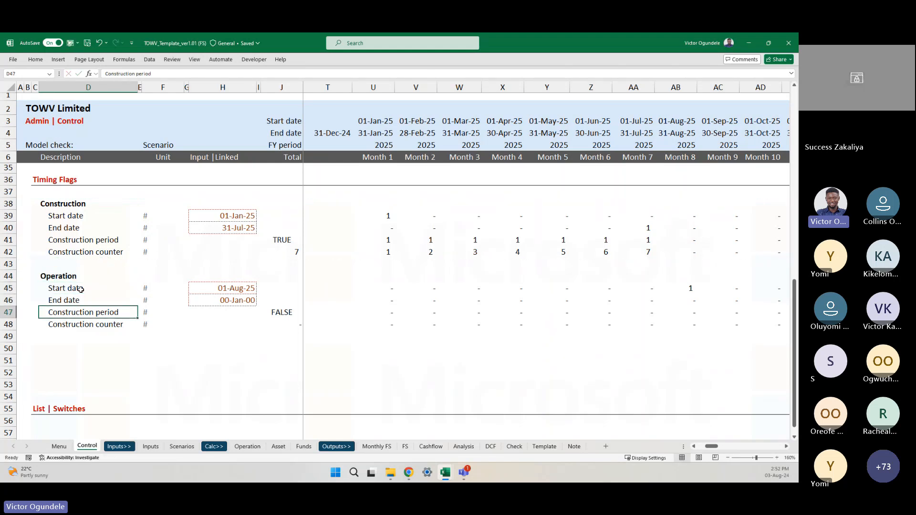
pyautogui.press('F2')
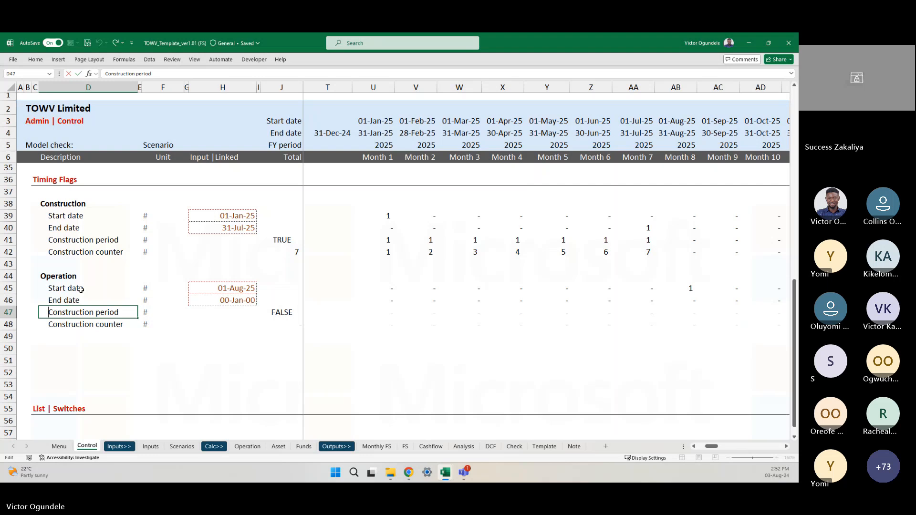
pyautogui.hotkey('ctrl', 'Left')
pyautogui.press('Left')
pyautogui.hotkey('shift', 'Home')
pyautogui.write('Operation')
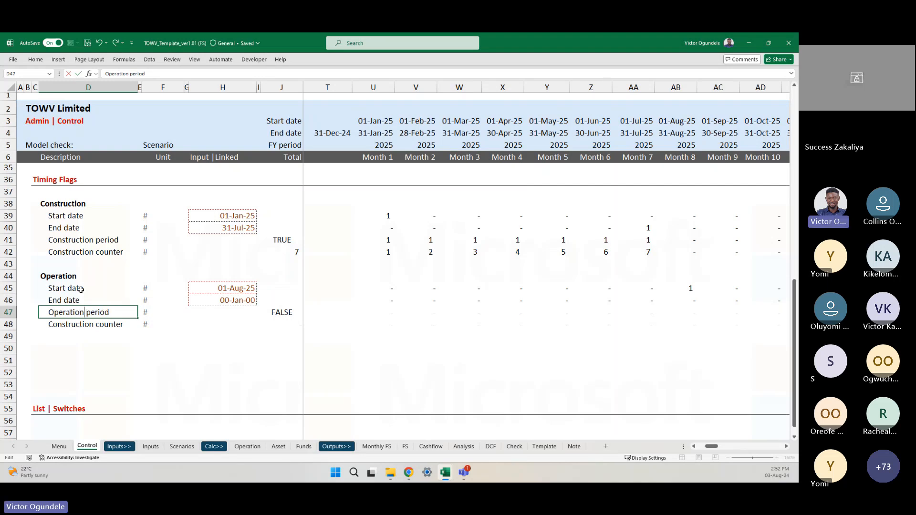
pyautogui.press('Return')
# Change the counter label in D48 to Operation counter
pyautogui.press('F2')
pyautogui.hotkey('ctrl', 'Left')
pyautogui.press('Left')
pyautogui.hotkey('shift', 'Home')
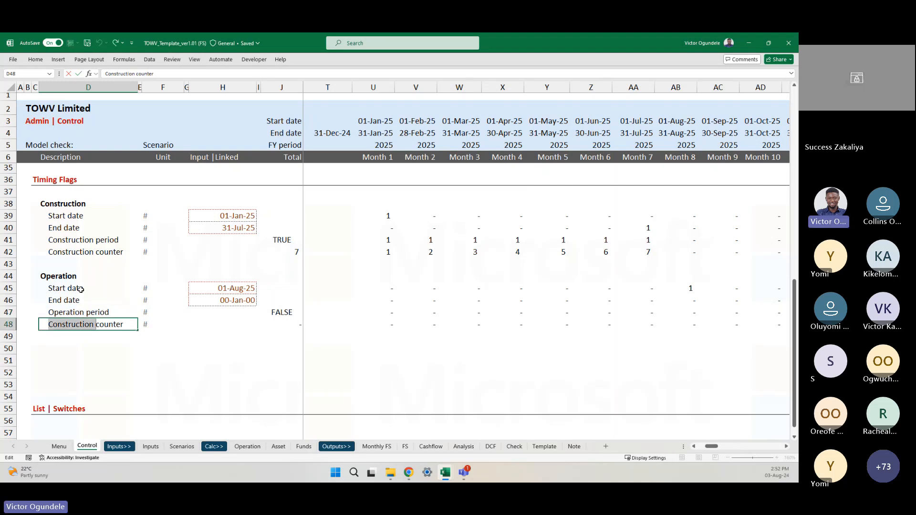
pyautogui.write('Operation')
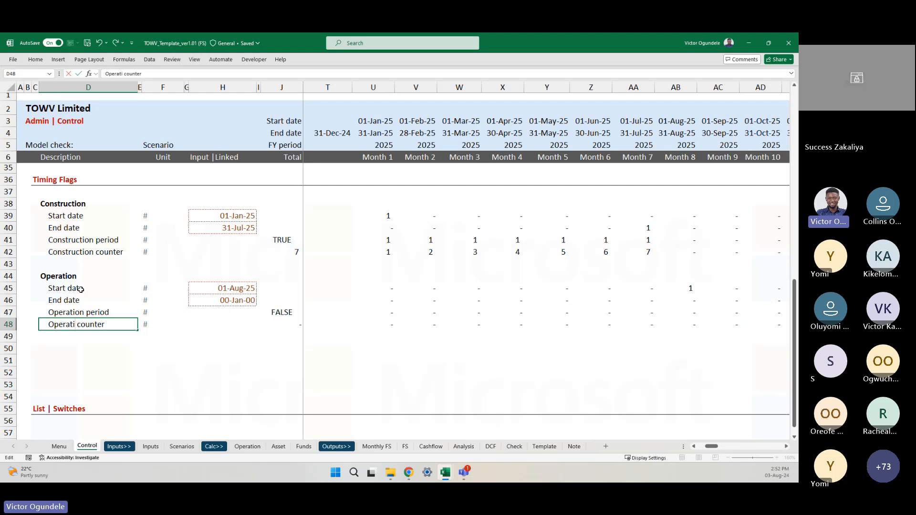
pyautogui.hotkey('ctrl', 'Return')
# Link the Operation start date in H45 to the operating period start date on the Inputs sheet, =Inputs!H20
pyautogui.click(81, 290)
pyautogui.press('Right')
pyautogui.press('Right')
pyautogui.press('Right')
pyautogui.press('Right')
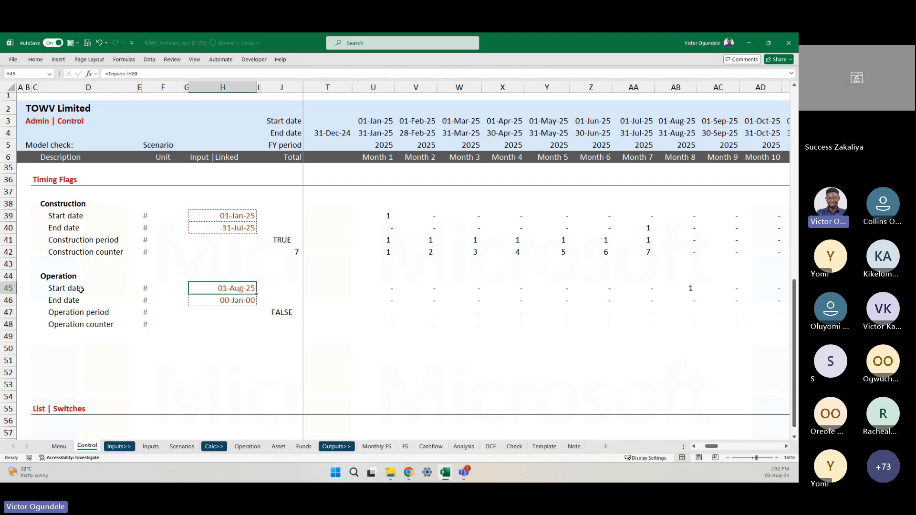
pyautogui.write('=')
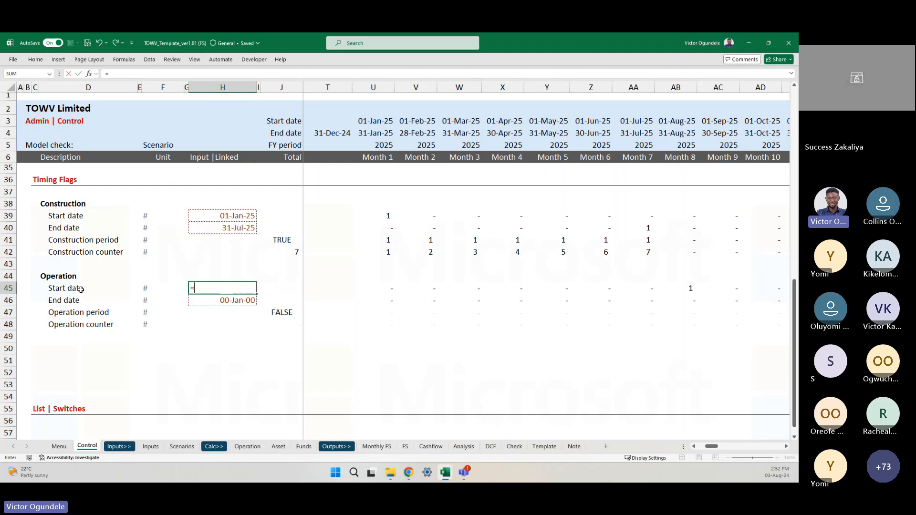
pyautogui.click(150, 447)
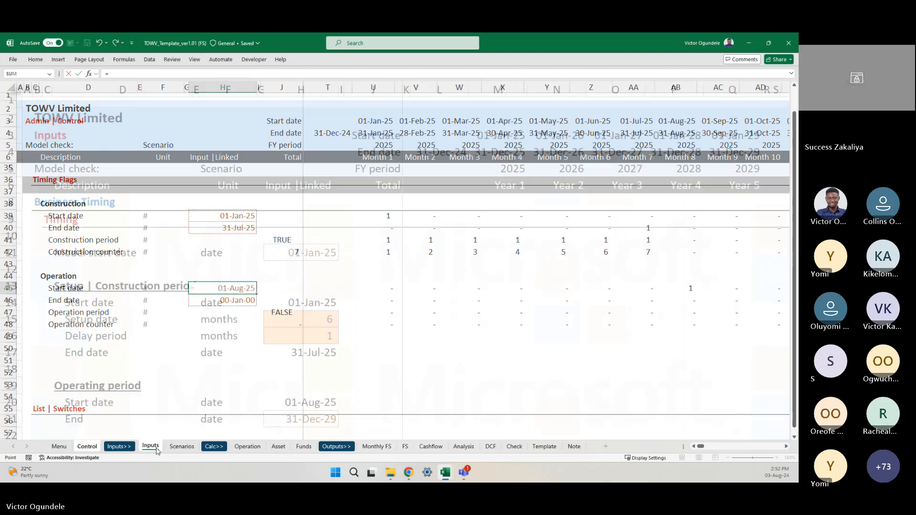
pyautogui.click(291, 384)
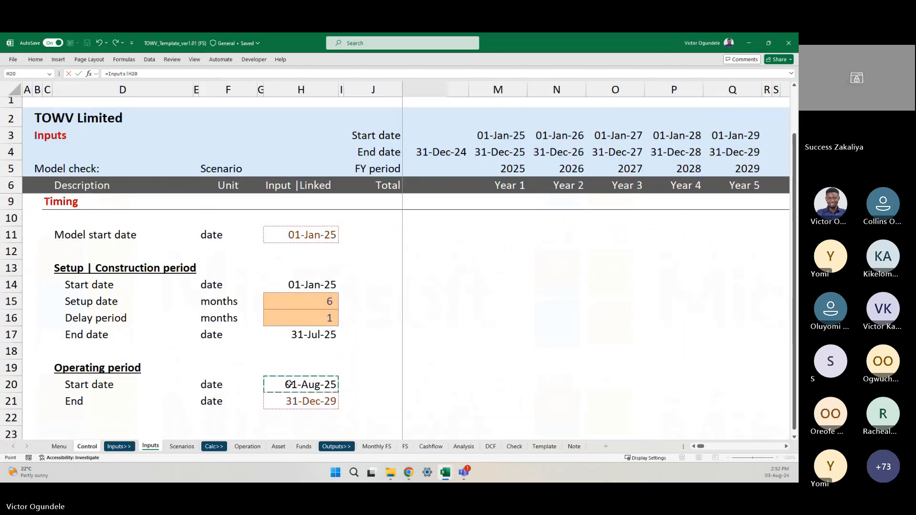
pyautogui.press('Return')
# Link the Operation end date in H46 to the operating period end on the Inputs sheet, =Inputs!H21
pyautogui.write('=')
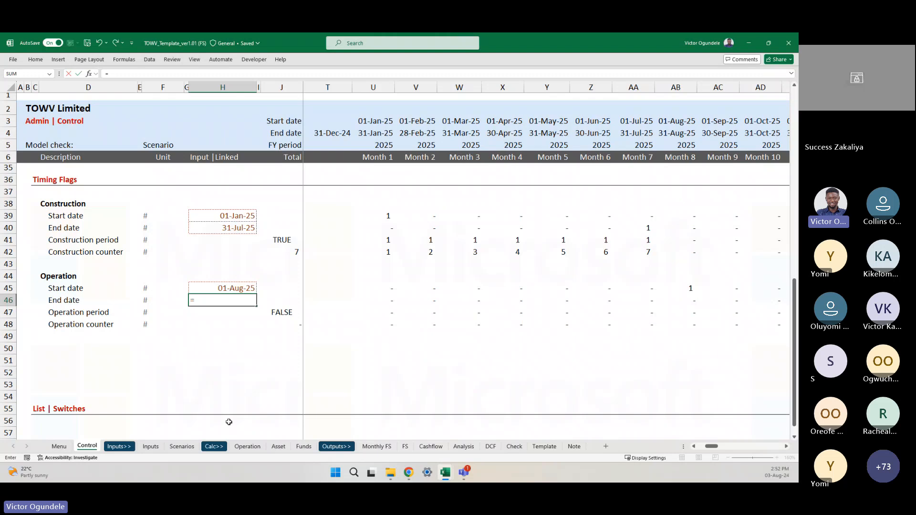
pyautogui.click(150, 447)
pyautogui.click(291, 402)
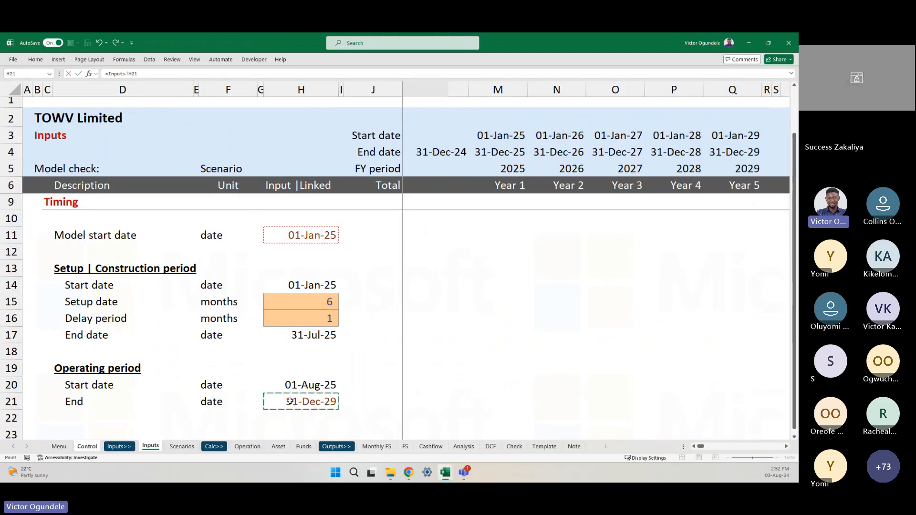
pyautogui.press('Return')
pyautogui.press('Up')
pyautogui.press('Up')
pyautogui.press('Down')
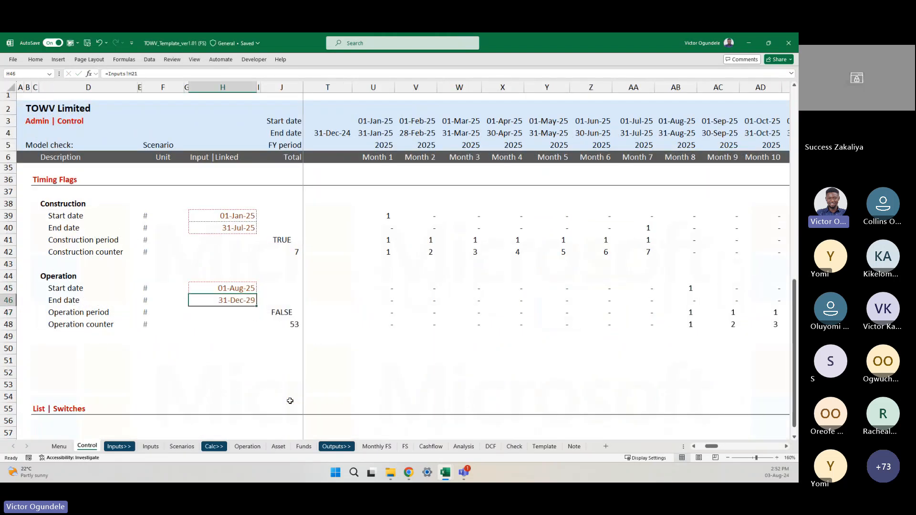
# Delete the copied check formula from the Total column of the Operation period row, cell J47
pyautogui.press('Down')
pyautogui.press('Right')
pyautogui.press('Right')
pyautogui.press('Delete')
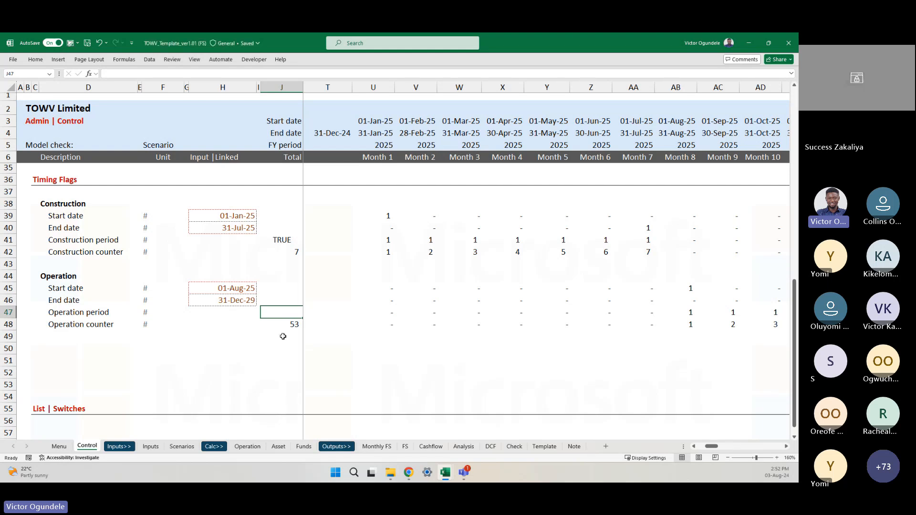
# Review the Operation counter along row 48, from its total in J48 through the monthly values around the AB48 start month, against the Construction block
pyautogui.press('Down')
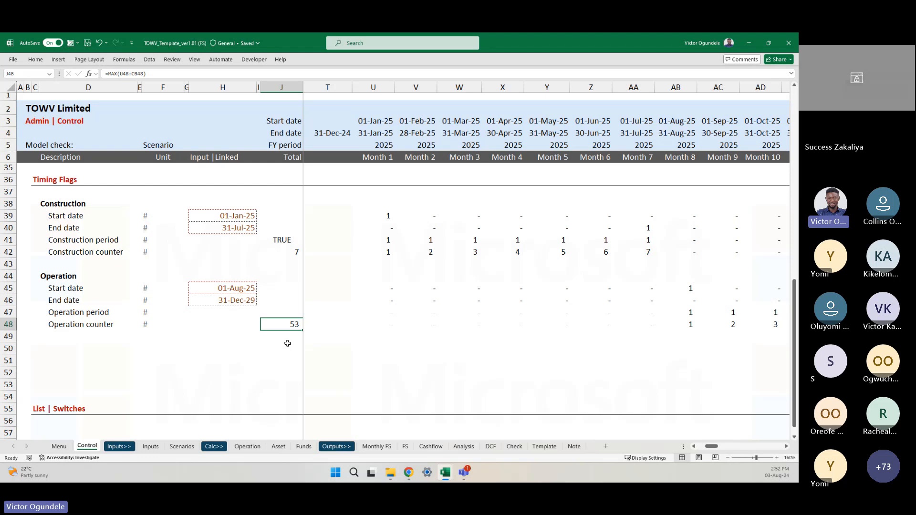
pyautogui.press('Right')
pyautogui.press('Right')
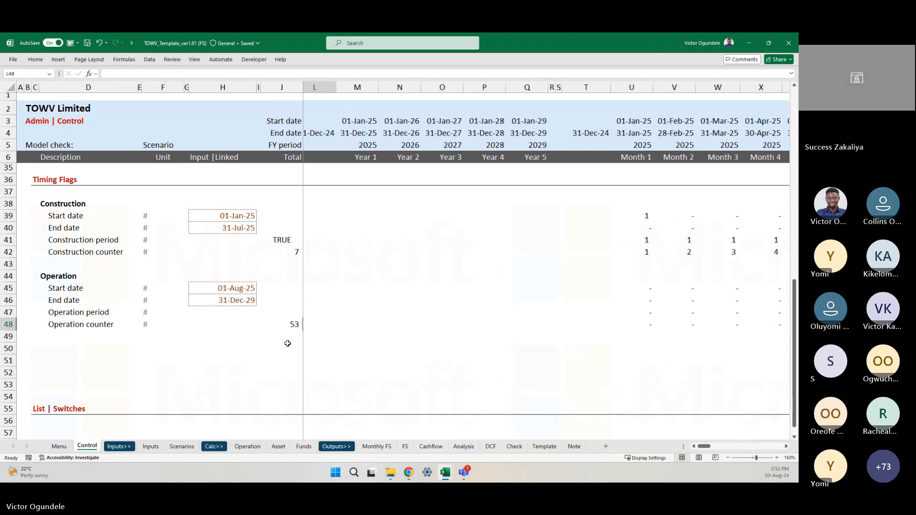
pyautogui.scroll(-2, 288, 344)
pyautogui.press('Right')
pyautogui.press('Right')
pyautogui.press('Right')
pyautogui.press('Right')
pyautogui.press('Right')
pyautogui.press('Right')
pyautogui.press('Right')
pyautogui.press('Right')
pyautogui.press('Right')
pyautogui.press('Right')
pyautogui.press('Right')
pyautogui.press('Right')
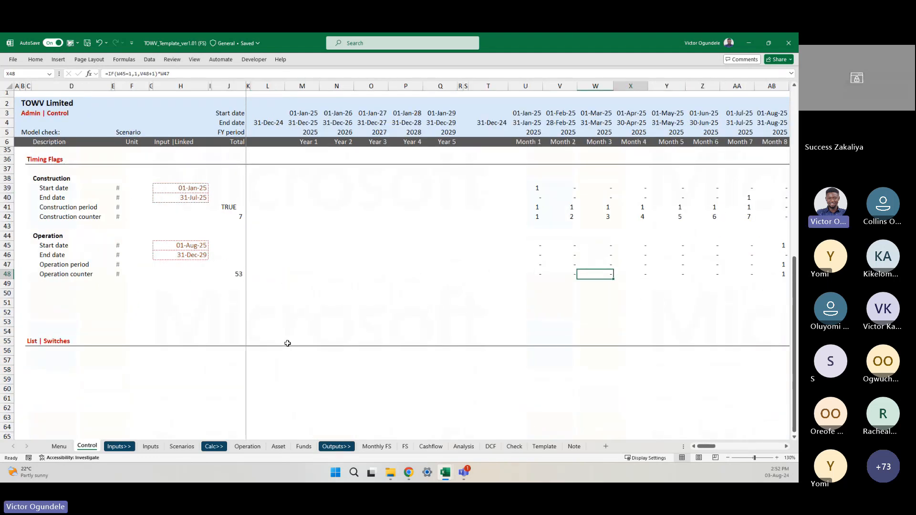
pyautogui.press('Right')
pyautogui.press('Right')
pyautogui.press('Right')
pyautogui.press('Right')
pyautogui.press('Right')
pyautogui.press('Right')
pyautogui.press('Right')
pyautogui.press('Right')
pyautogui.press('Right')
pyautogui.press('Right')
pyautogui.press('Right')
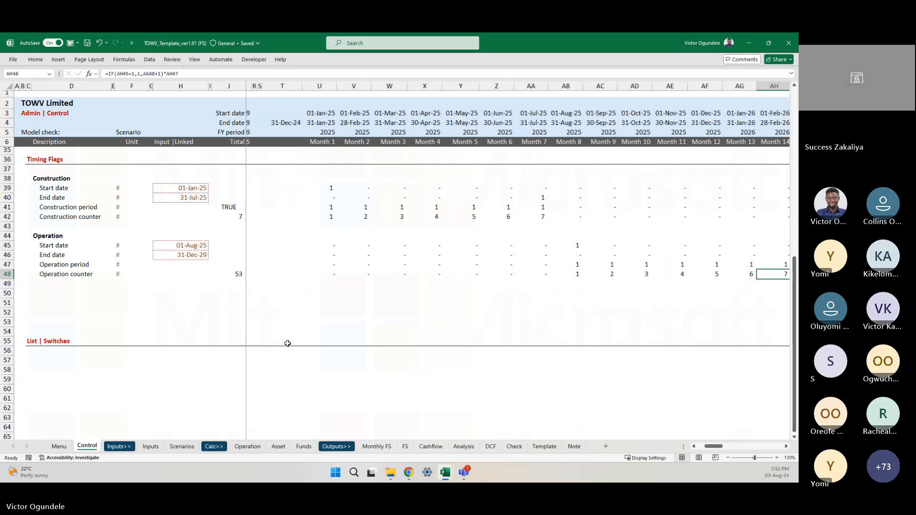
pyautogui.press('Right')
pyautogui.press('Left')
pyautogui.press('Left')
pyautogui.press('Left')
pyautogui.press('Left')
pyautogui.press('Left')
pyautogui.press('Left')
pyautogui.press('Left')
pyautogui.press('Left')
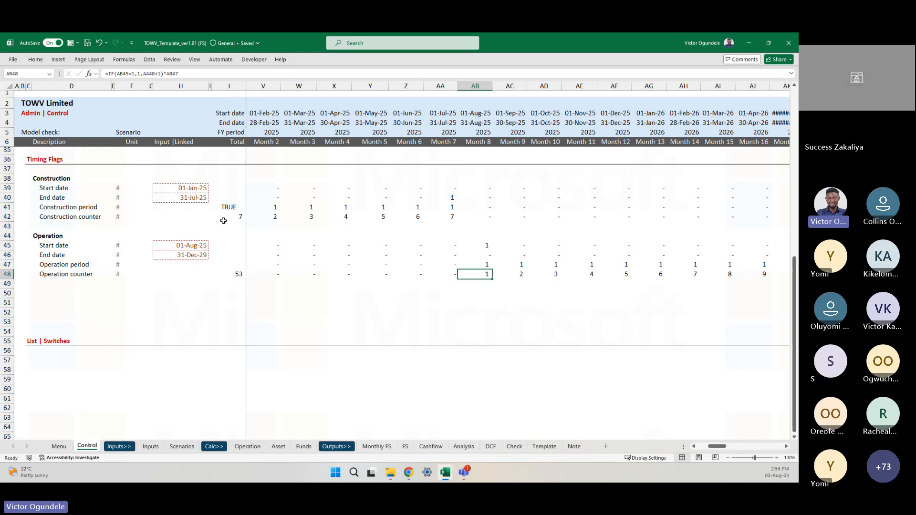
pyautogui.click(55, 181)
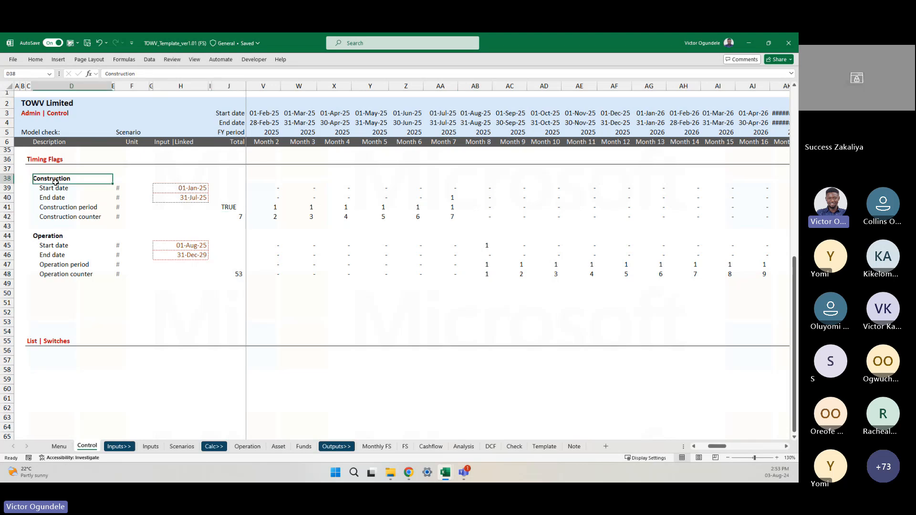
# Examine the Construction block rows from row 38 and the Operation block down to its linked start date in H45
pyautogui.hotkey('shift', 'space')
pyautogui.hotkey('shift', 'Down')
pyautogui.hotkey('shift', 'Down')
pyautogui.hotkey('shift', 'Down')
pyautogui.hotkey('shift', 'Down')
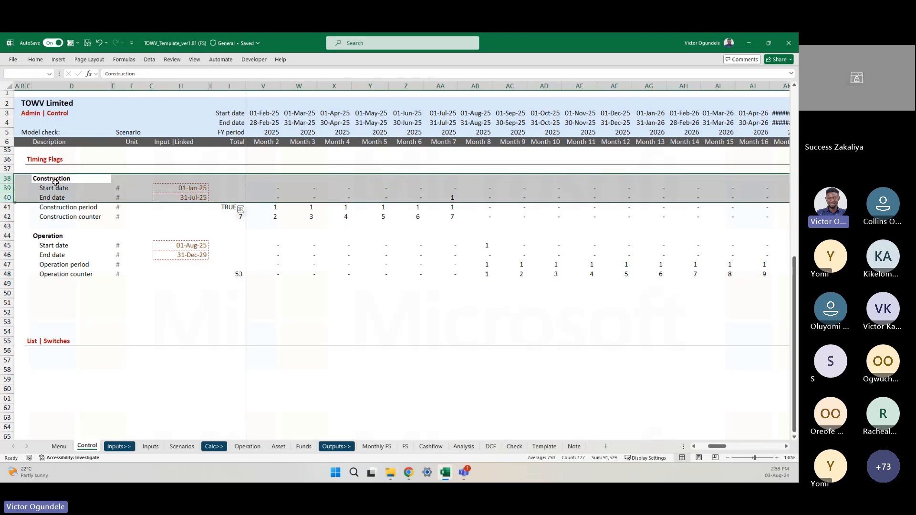
pyautogui.press('Down')
pyautogui.press('Down')
pyautogui.press('Down')
pyautogui.press('Down')
pyautogui.press('Down')
pyautogui.press('Down')
pyautogui.press('Down')
pyautogui.press('Down')
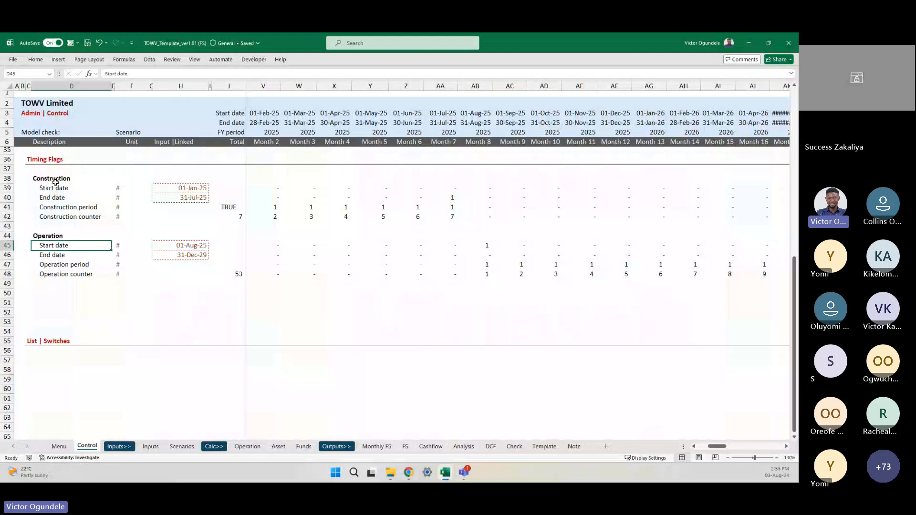
pyautogui.press('Right')
pyautogui.press('Right')
pyautogui.press('Right')
pyautogui.press('Up')
pyautogui.press('Right')
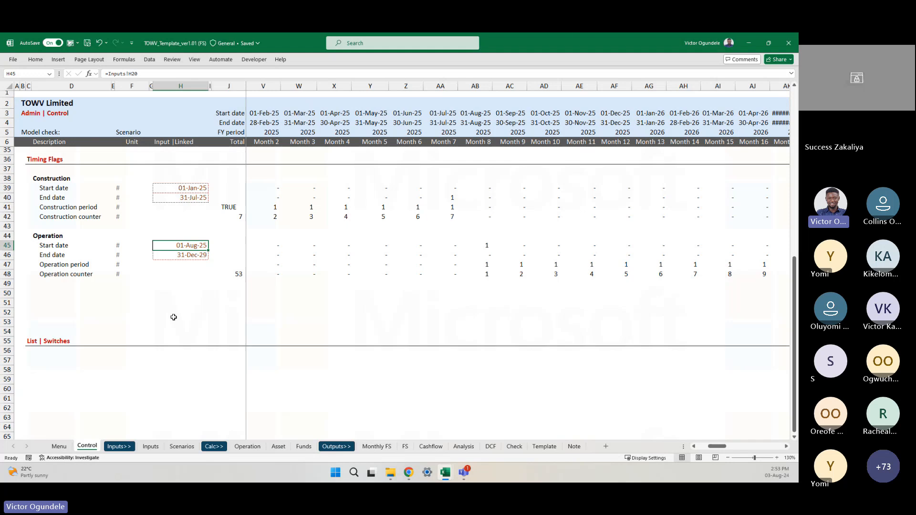
# Copy the whole Construction block, rows 38 to 42, and paste it over the Operation block starting at row 44
pyautogui.scroll(4, 187, 275)
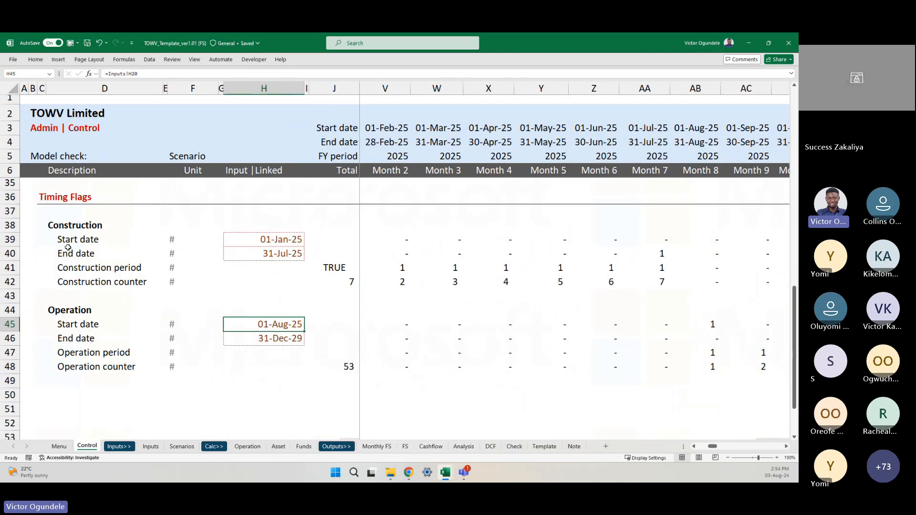
pyautogui.click(68, 232)
pyautogui.hotkey('shift', 'space')
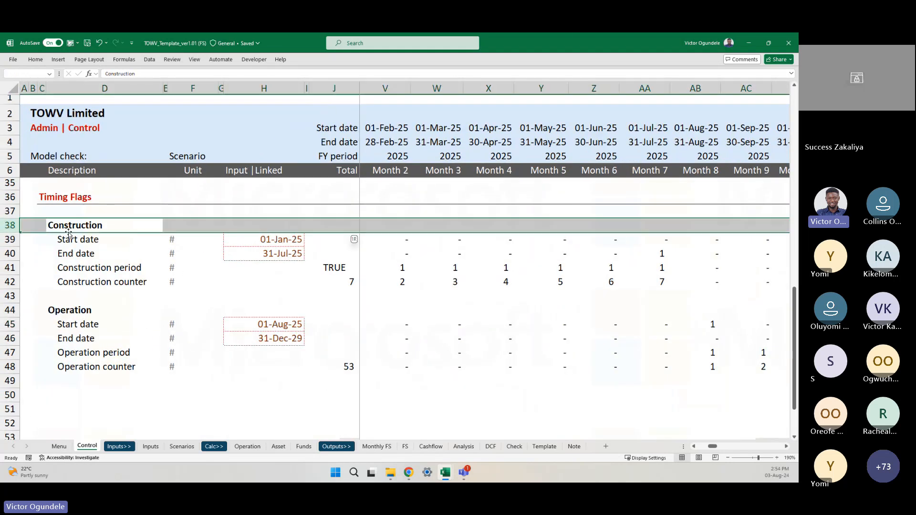
pyautogui.hotkey('shift', 'Down')
pyautogui.hotkey('shift', 'Down')
pyautogui.hotkey('shift', 'Down')
pyautogui.hotkey('shift', 'Down')
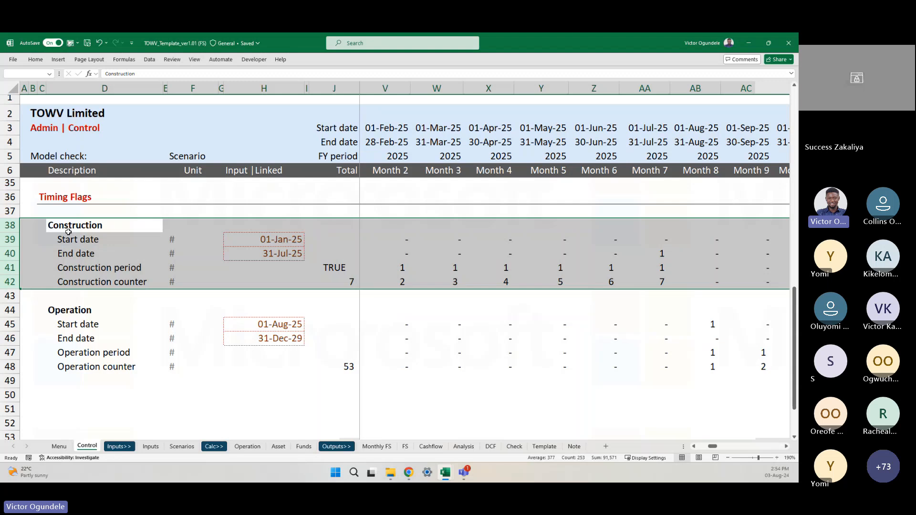
pyautogui.hotkey('ctrl', 'c')
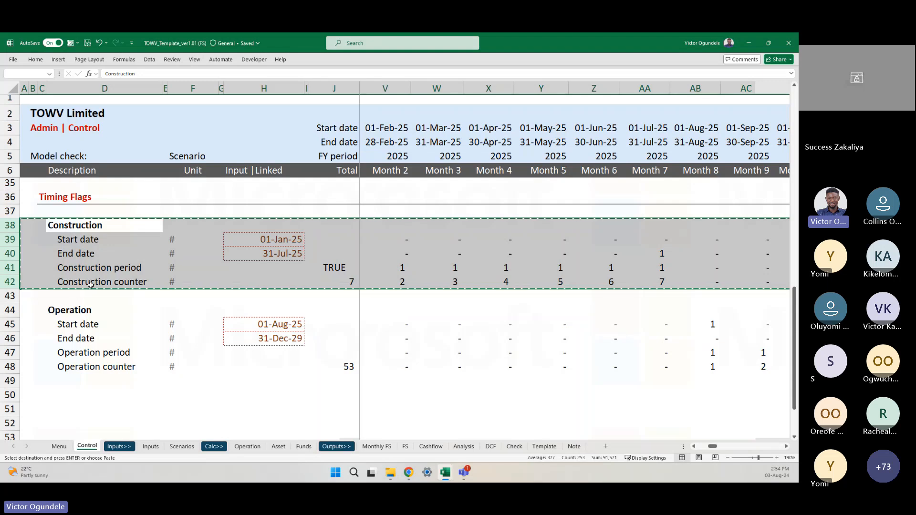
pyautogui.click(9, 310)
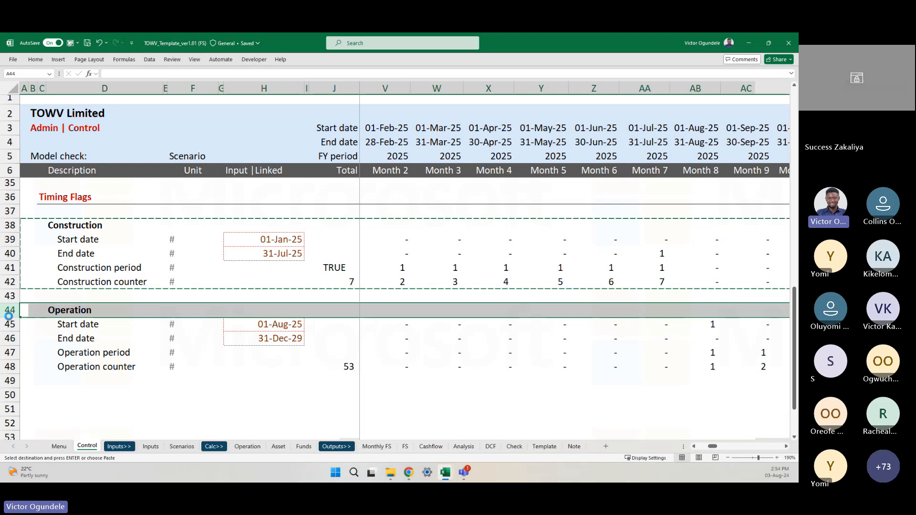
pyautogui.hotkey('ctrl', 'v')
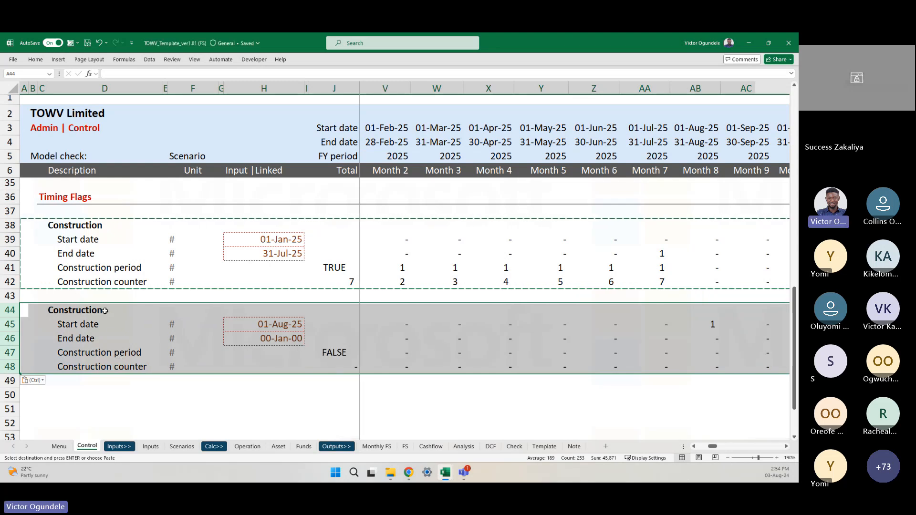
# Rename the pasted block's heading in D44 to Operations
pyautogui.click(105, 311)
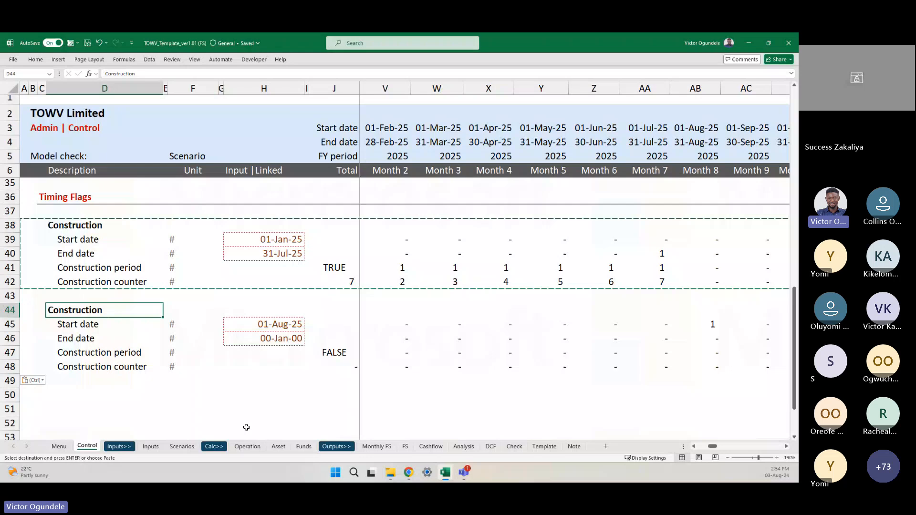
pyautogui.write('Operat')
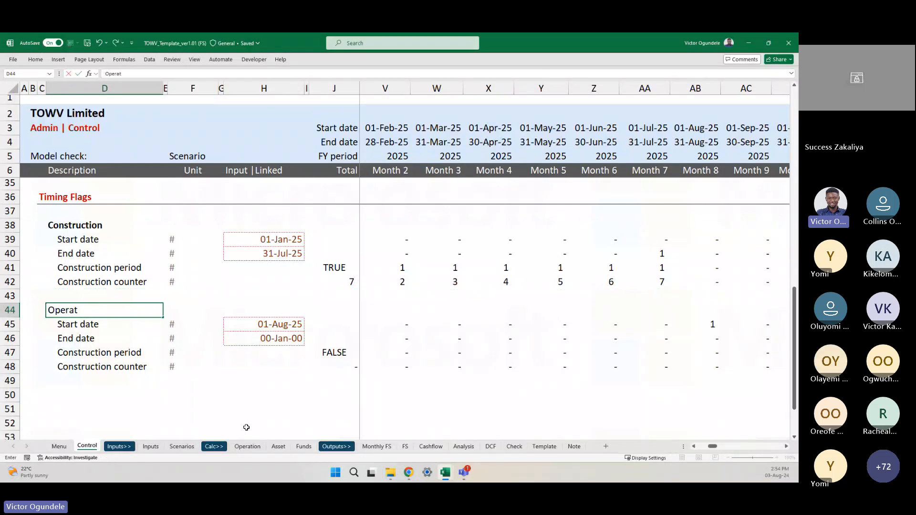
pyautogui.write('ions')
pyautogui.press('Return')
# Change the period label in D47 to Operation period
pyautogui.press('Return')
pyautogui.press('Return')
pyautogui.press('F2')
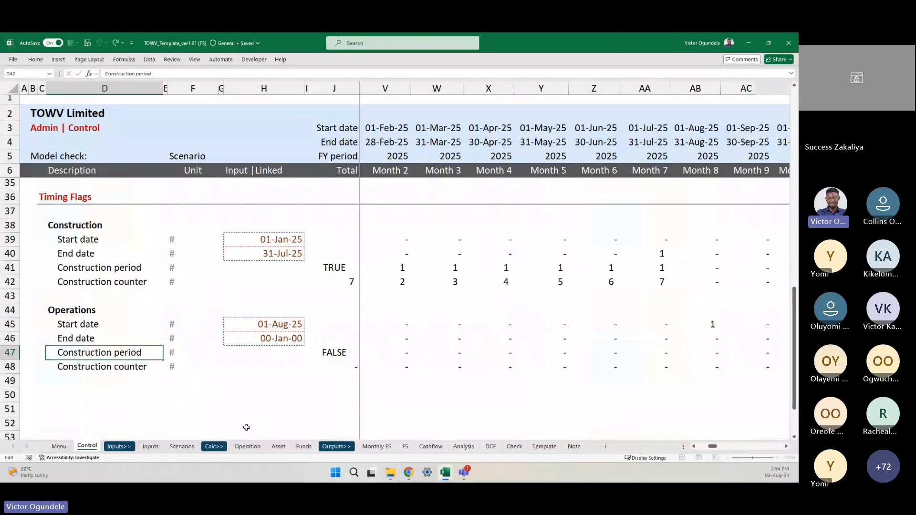
pyautogui.press('Home')
pyautogui.hotkey('ctrl', 'shift', 'Right')
pyautogui.write('Ope')
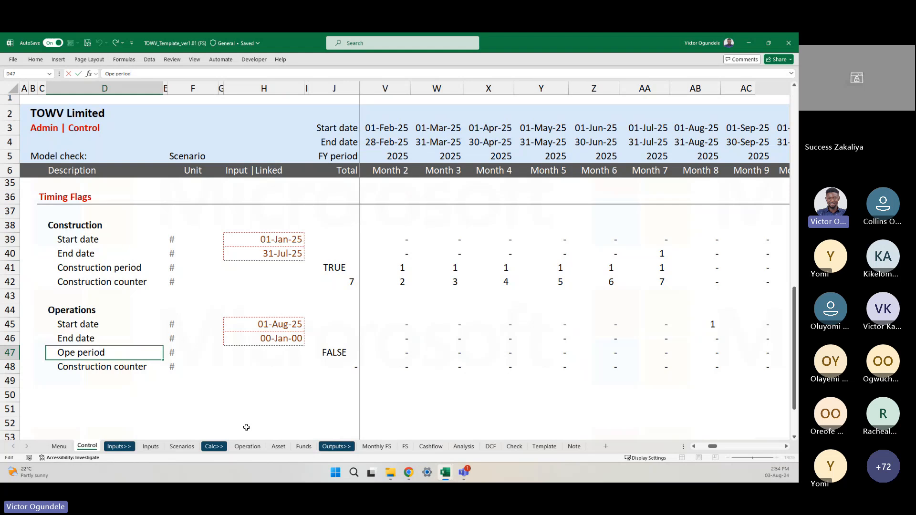
pyautogui.write('ration')
pyautogui.press('Return')
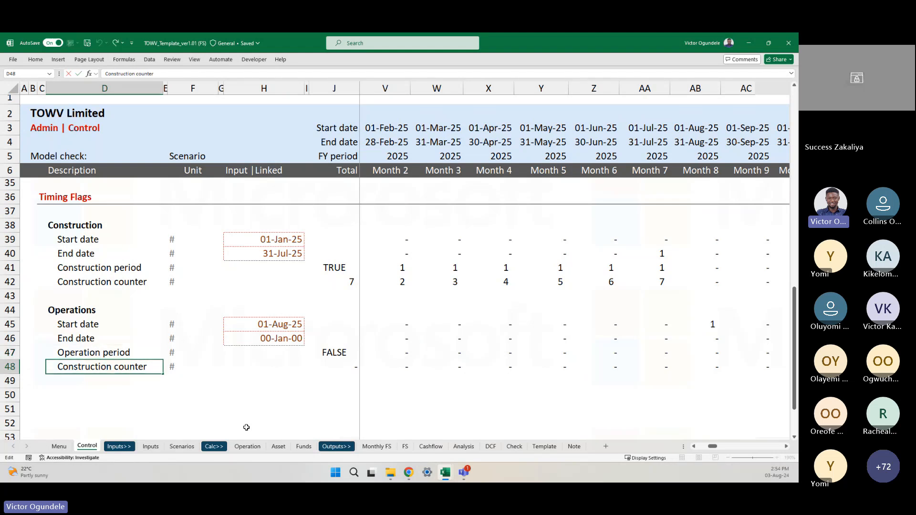
# Change the counter label in D48 to Operation counter
pyautogui.press('Home')
pyautogui.hotkey('ctrl', 'shift', 'Right')
pyautogui.write('opera')
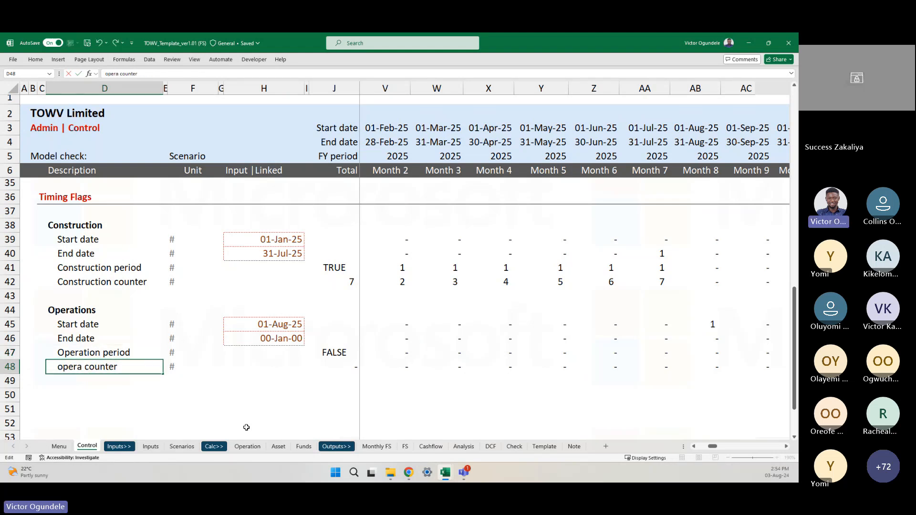
pyautogui.press('BackSpace')
pyautogui.press('BackSpace')
pyautogui.press('BackSpace')
pyautogui.press('BackSpace')
pyautogui.press('BackSpace')
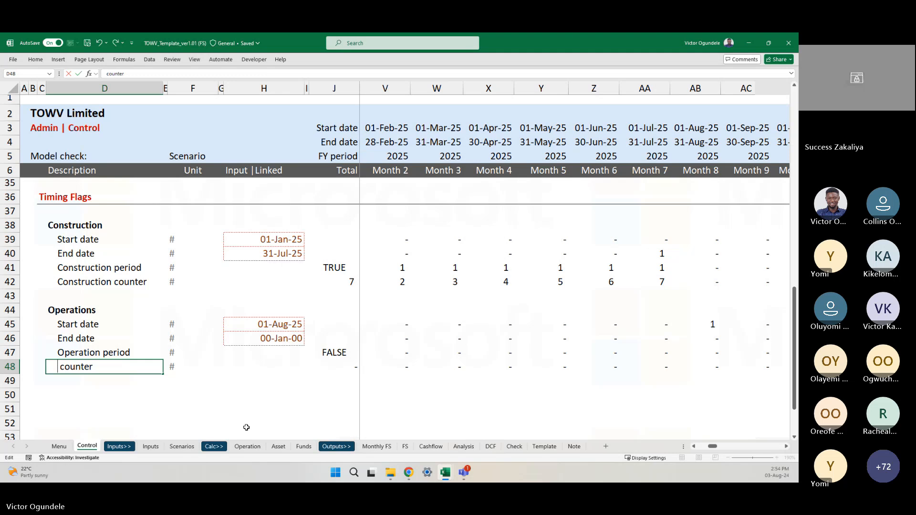
pyautogui.write('Operation')
pyautogui.press('Tab')
# Link the Operations start date in H45 to the operating period start date on the Inputs sheet, =Inputs!H20
pyautogui.press('Up')
pyautogui.press('Right')
pyautogui.press('Right')
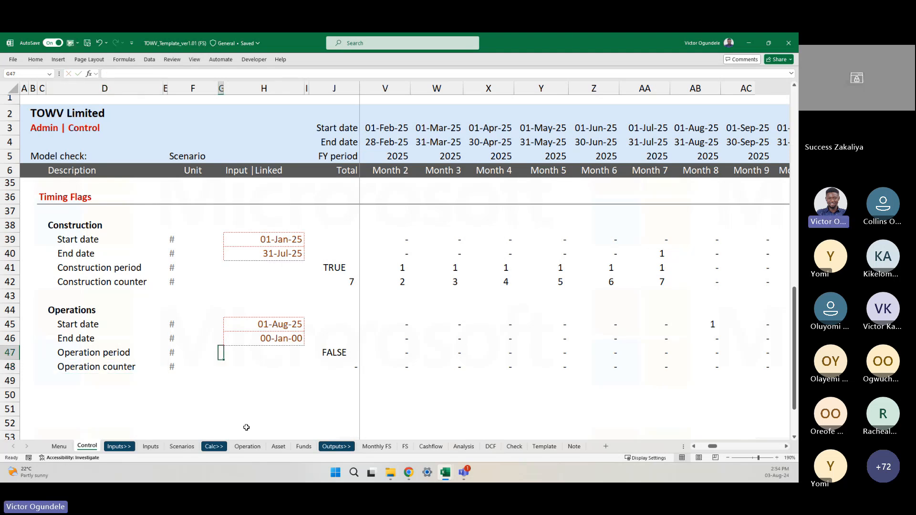
pyautogui.press('Up')
pyautogui.press('Up')
pyautogui.press('Right')
pyautogui.write('=')
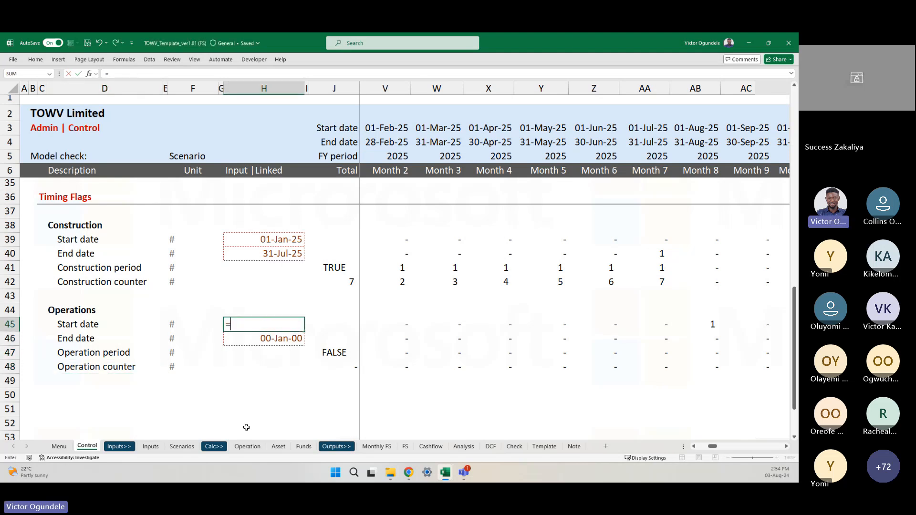
pyautogui.click(151, 446)
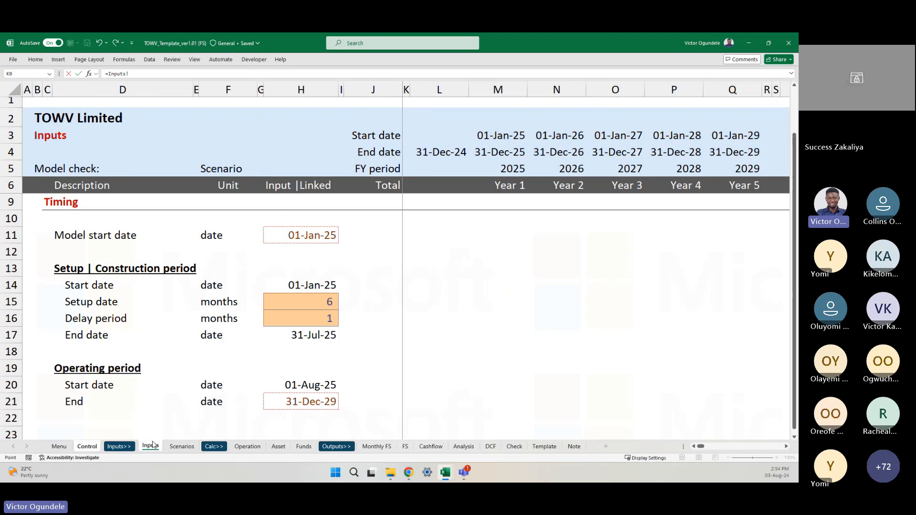
pyautogui.scroll(-1, 235, 384)
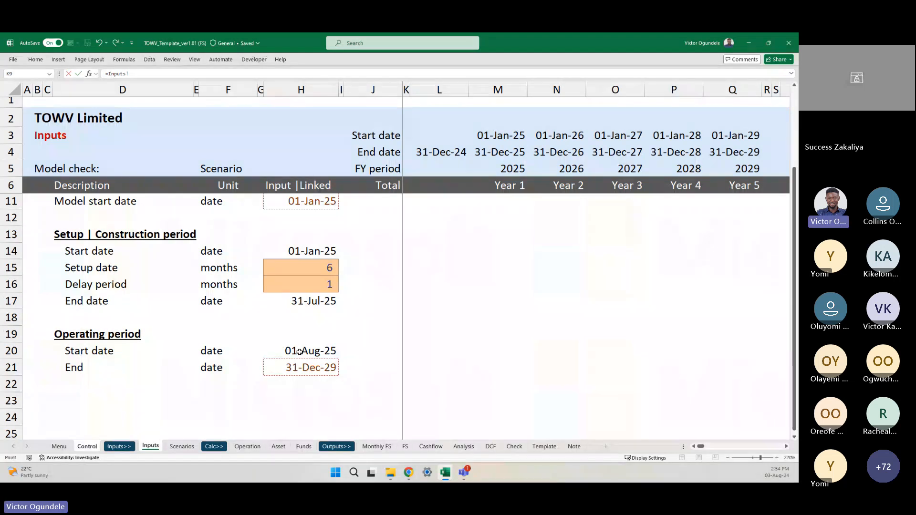
pyautogui.click(300, 352)
pyautogui.press('Return')
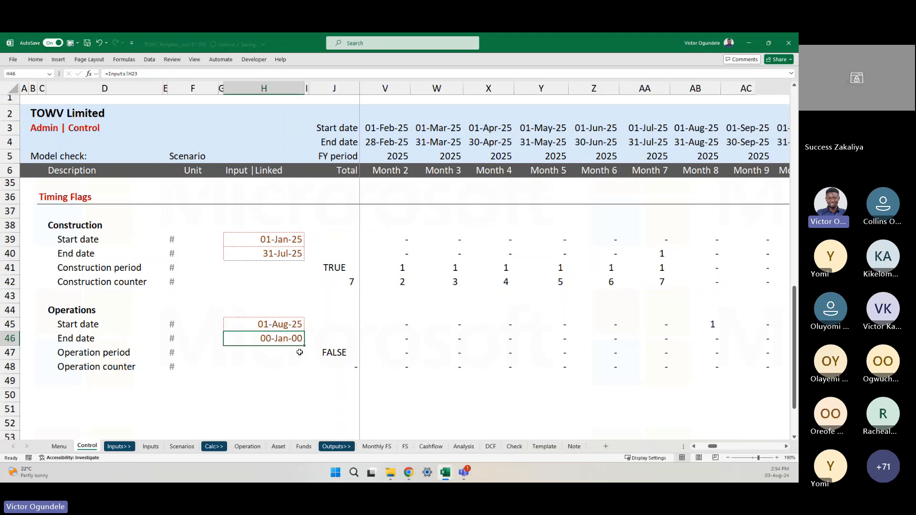
# Link the Operations end date in H46 to the operating period end on the Inputs sheet, =Inputs!H21
pyautogui.write('=')
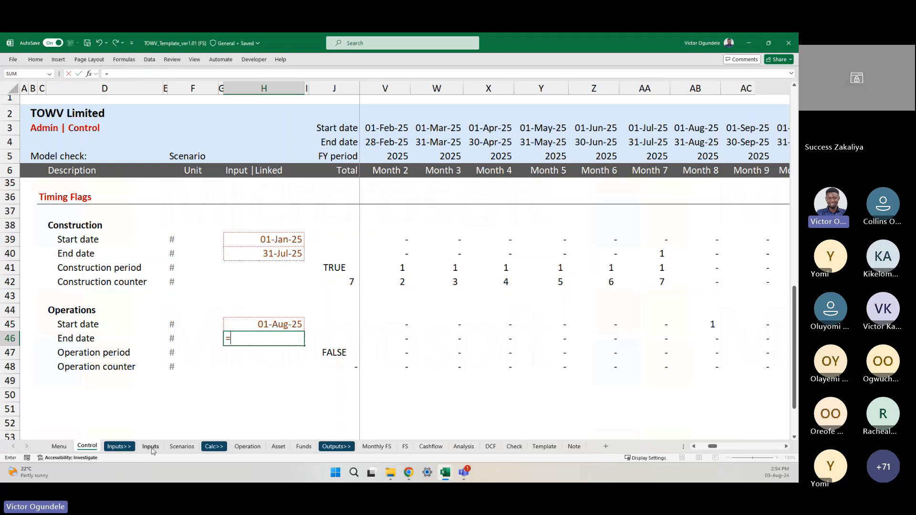
pyautogui.click(152, 446)
pyautogui.click(283, 369)
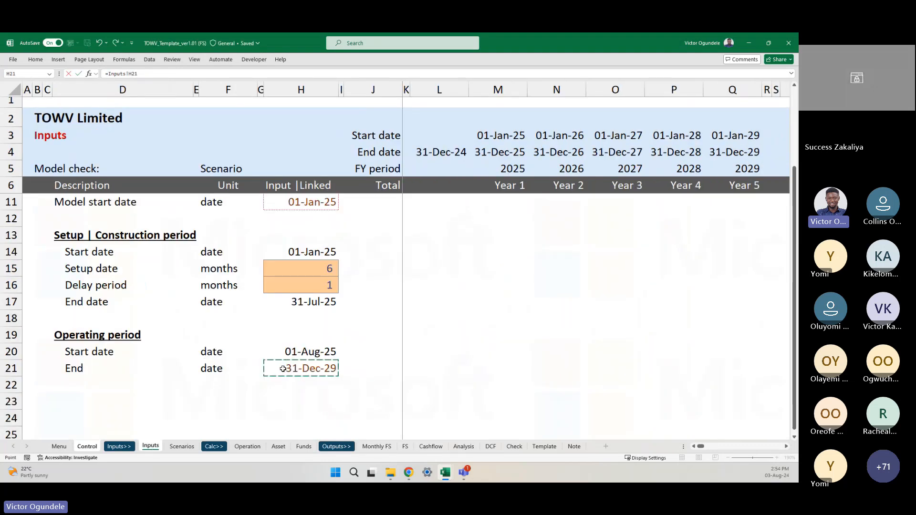
pyautogui.press('Return')
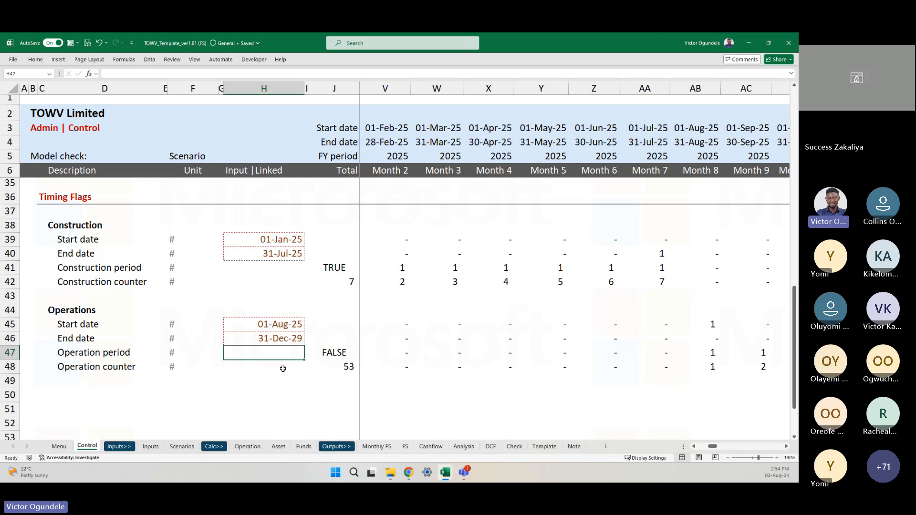
# Clear the copied check formula from the Total column of the Operation period row, cell J47
pyautogui.press('Right')
pyautogui.press('Right')
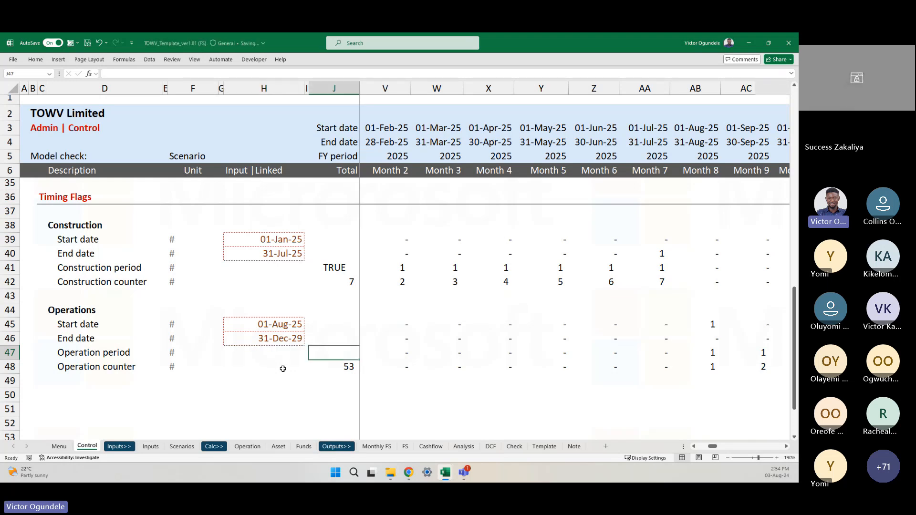
pyautogui.press('Down')
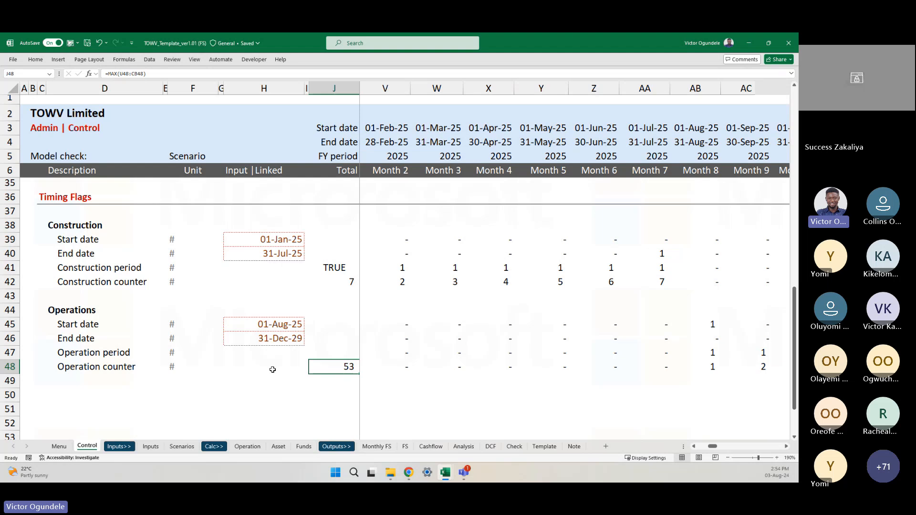
# Compare the Construction and Operation counter totals in J42 and J48, and review the flags against the Control sheet's annual and monthly timelines
pyautogui.keyDown('shift'); pyautogui.click(331, 284); pyautogui.keyUp('shift')
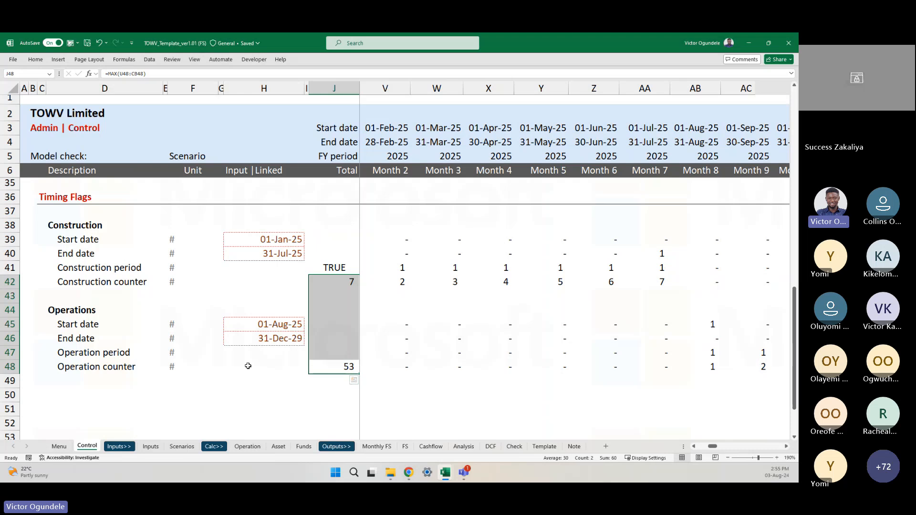
pyautogui.keyDown('ctrl'); pyautogui.scroll(-4, 248, 366); pyautogui.keyUp('ctrl')
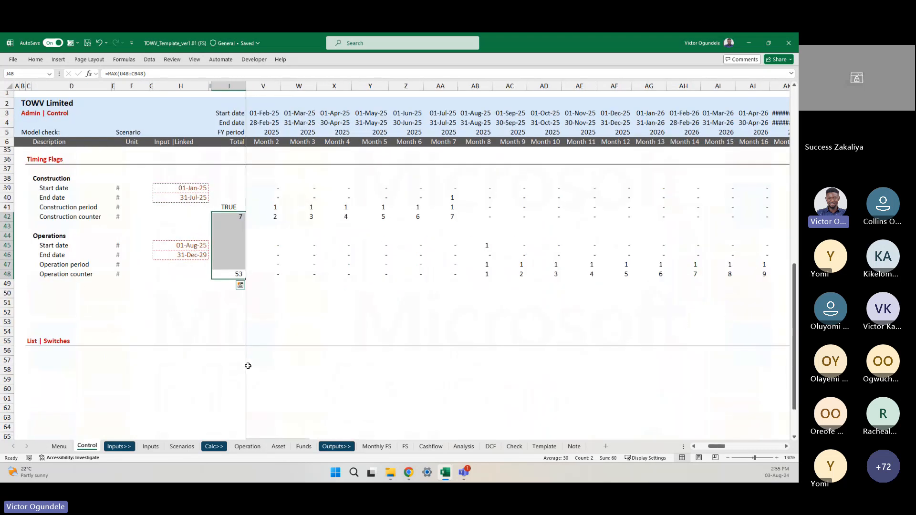
pyautogui.click(210, 302)
pyautogui.scroll(4, 275, 313)
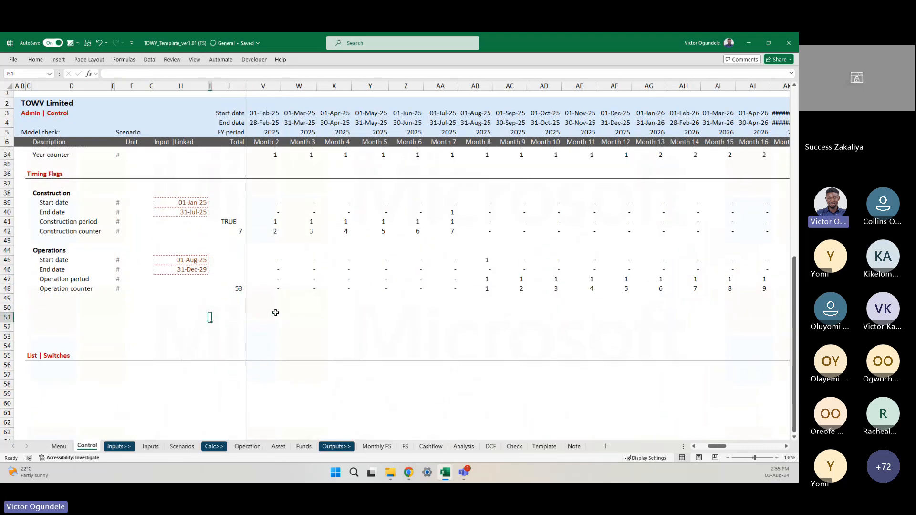
pyautogui.scroll(1, 275, 312)
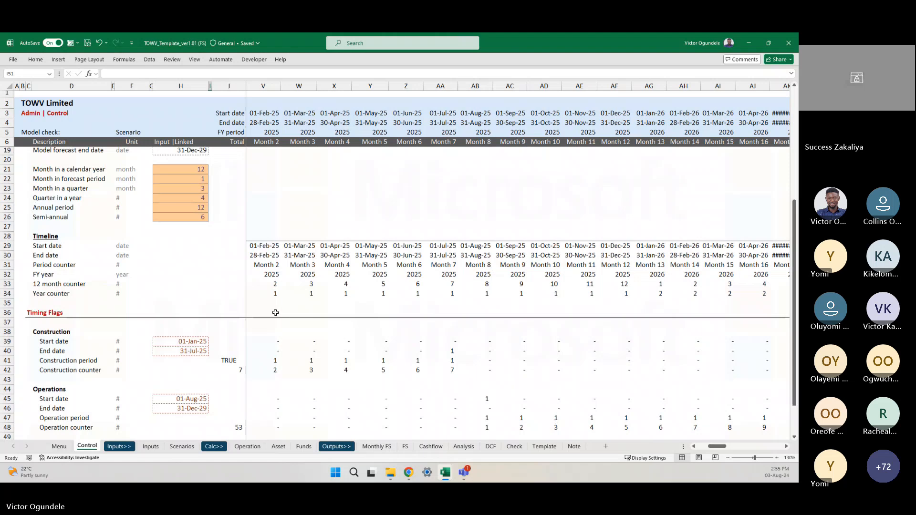
pyautogui.hscroll(-10, 275, 313)
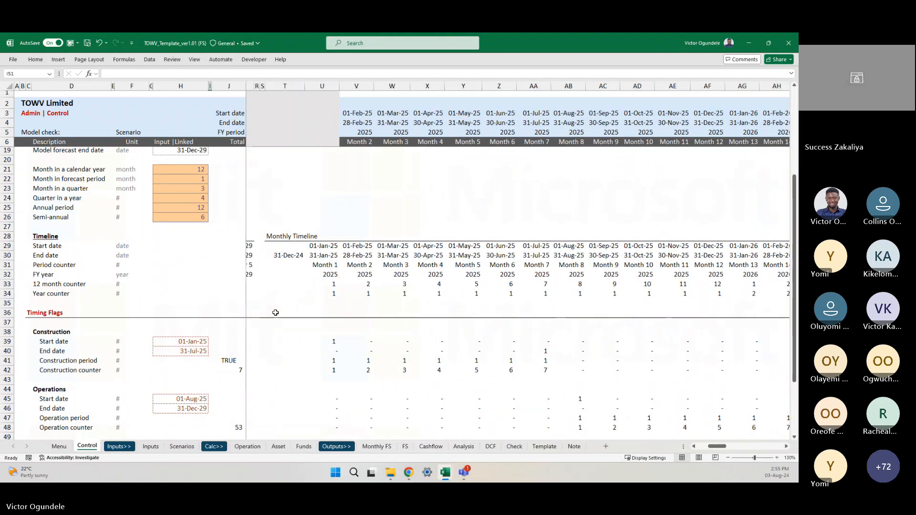
pyautogui.hscroll(10, 286, 329)
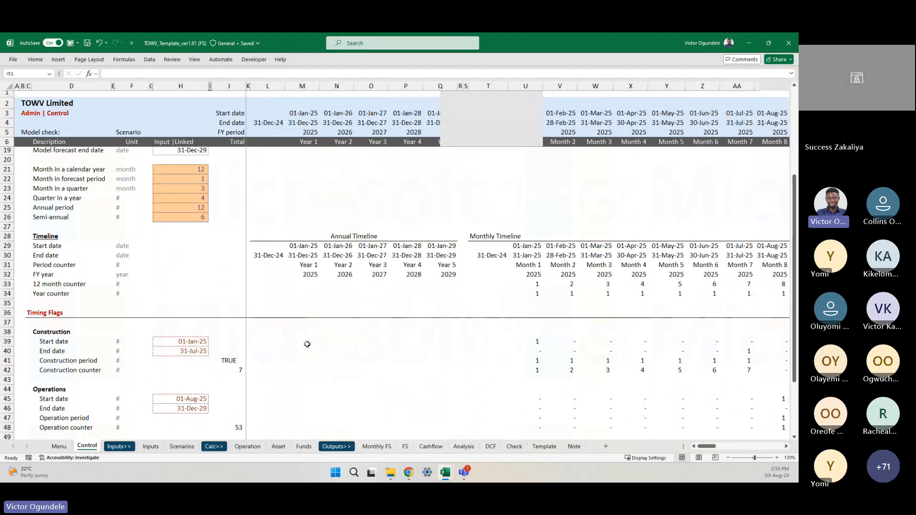
pyautogui.scroll(-1, 303, 352)
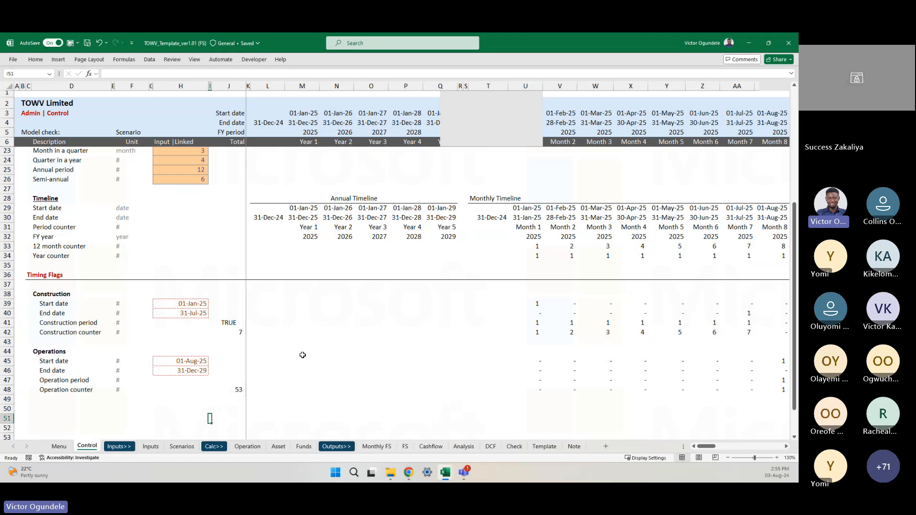
pyautogui.scroll(-2, 302, 355)
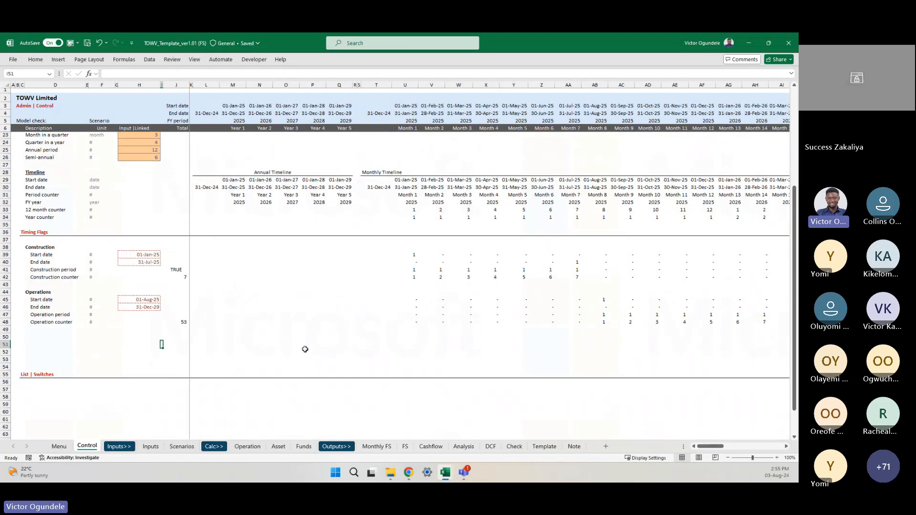
pyautogui.scroll(6, 316, 262)
pyautogui.scroll(-1, 316, 262)
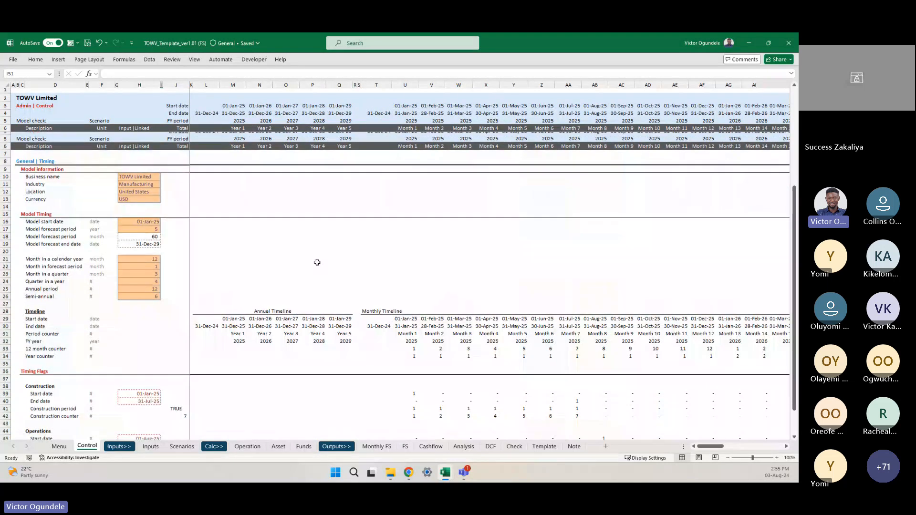
# Examine the Timing Flags section on the Control sheet, checking the Construction and Operations rows below the model timing and timeline blocks
pyautogui.scroll(-6, 317, 262)
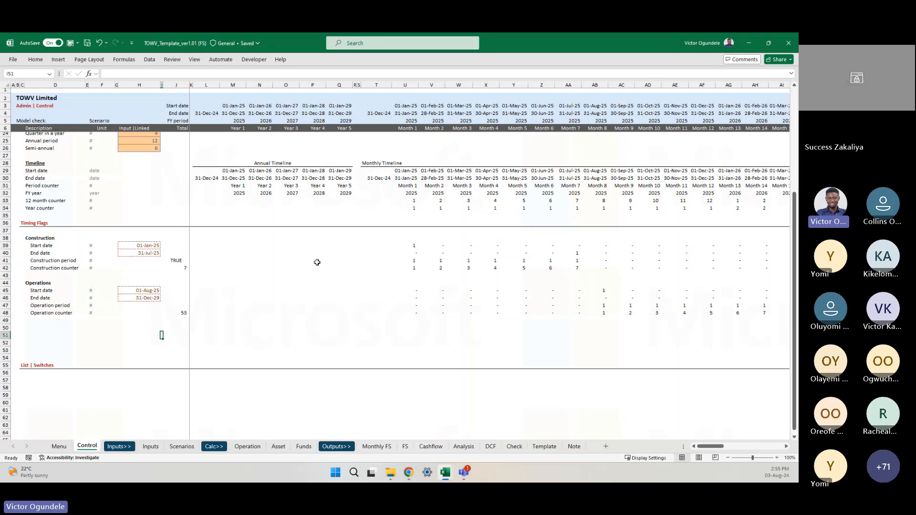
pyautogui.keyDown('ctrl'); pyautogui.scroll(3, 316, 262); pyautogui.keyUp('ctrl')
pyautogui.scroll(-3, 317, 262)
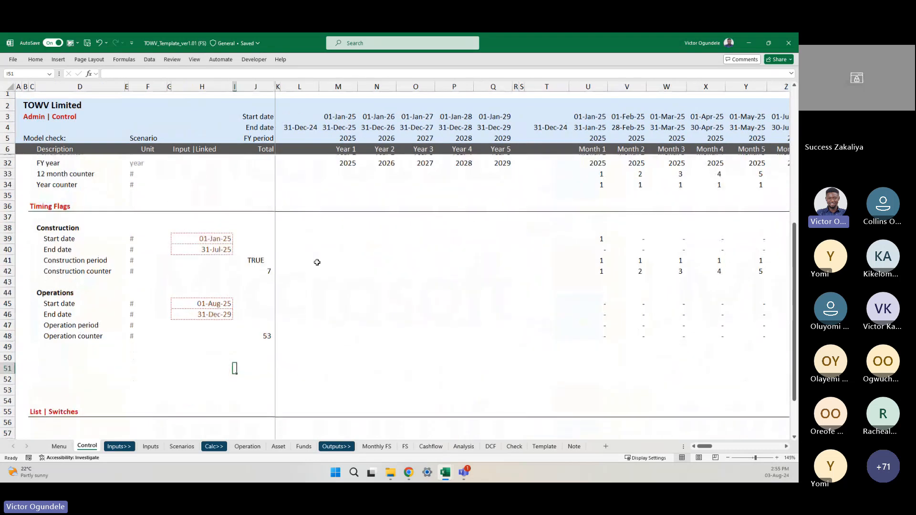
pyautogui.press('Left')
pyautogui.press('Left')
pyautogui.press('Left')
pyautogui.press('Left')
pyautogui.press('Left')
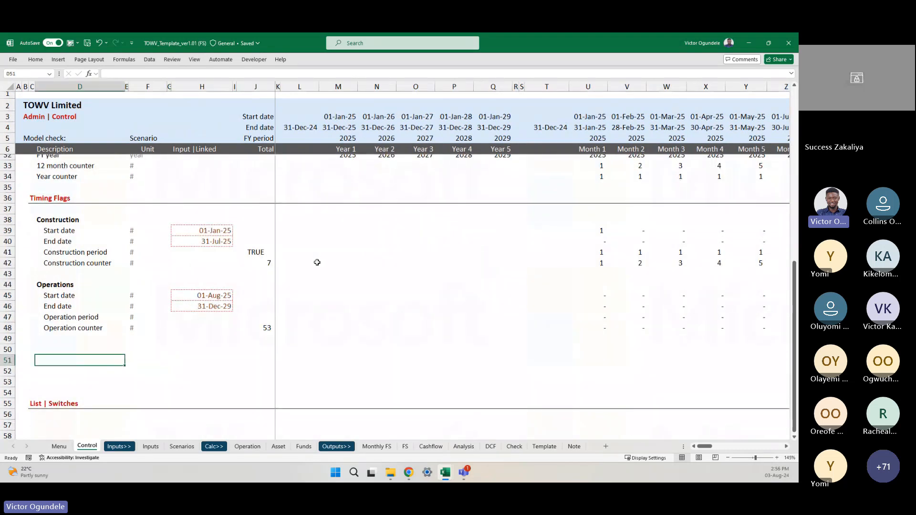
pyautogui.press('Up')
pyautogui.press('Down')
pyautogui.press('Up')
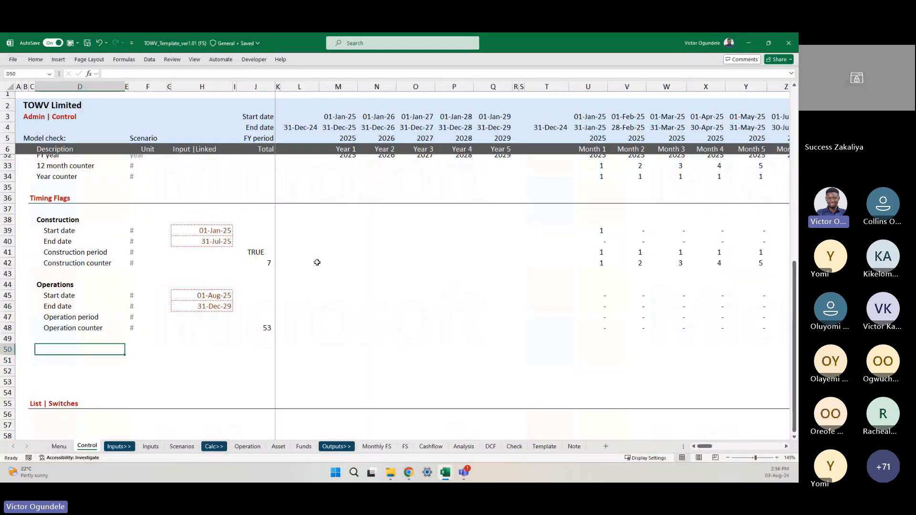
pyautogui.scroll(-2, 317, 263)
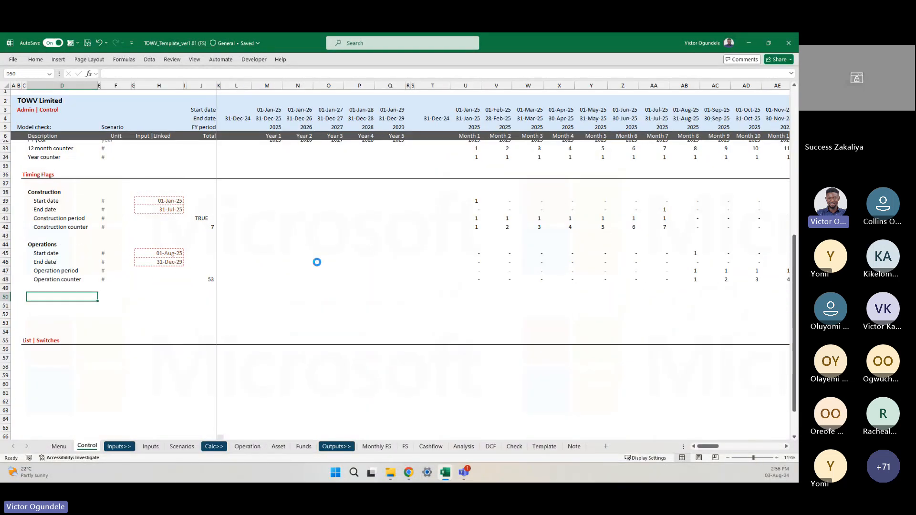
pyautogui.scroll(-1, 317, 263)
pyautogui.scroll(4, 317, 262)
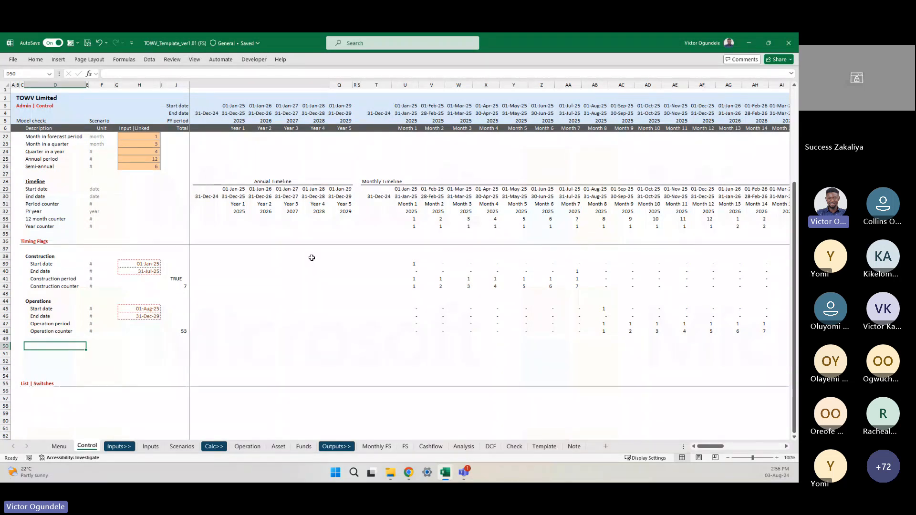
pyautogui.click(260, 315)
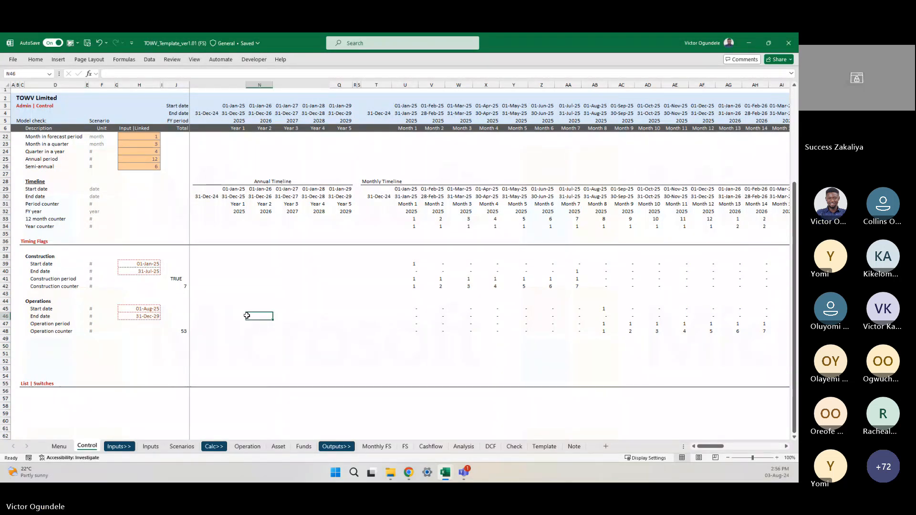
pyautogui.click(221, 302)
pyautogui.click(216, 279)
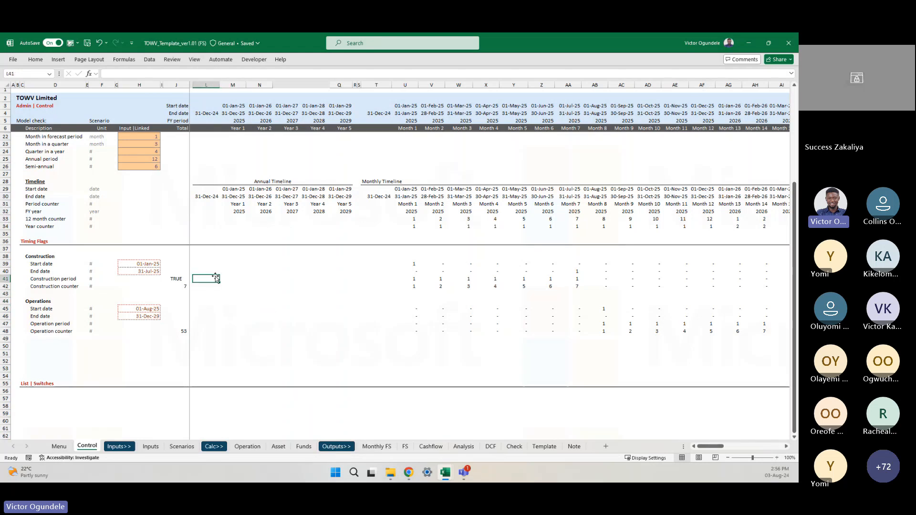
pyautogui.click(268, 296)
pyautogui.scroll(5, 269, 296)
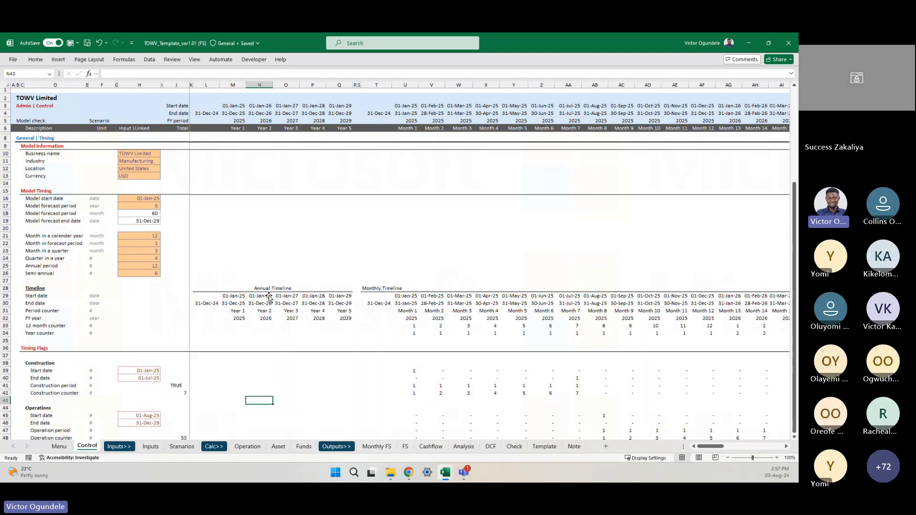
pyautogui.scroll(-3, 268, 296)
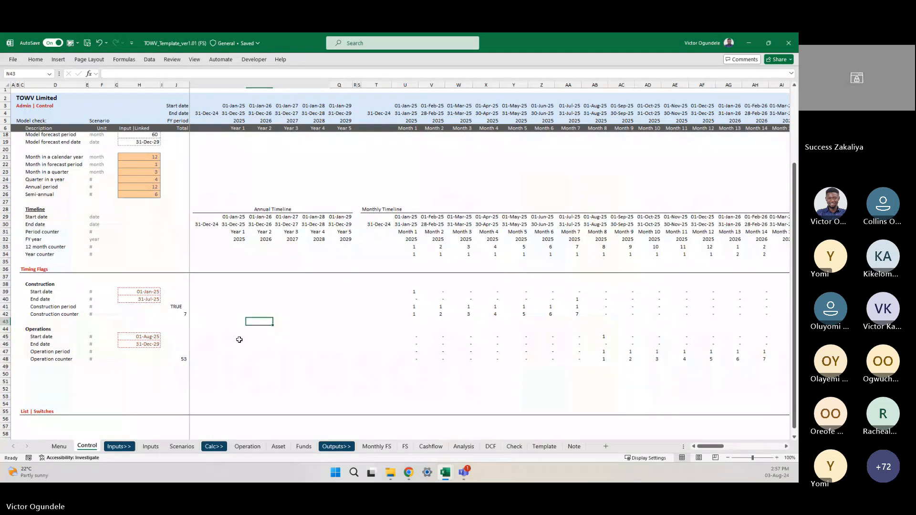
pyautogui.click(239, 337)
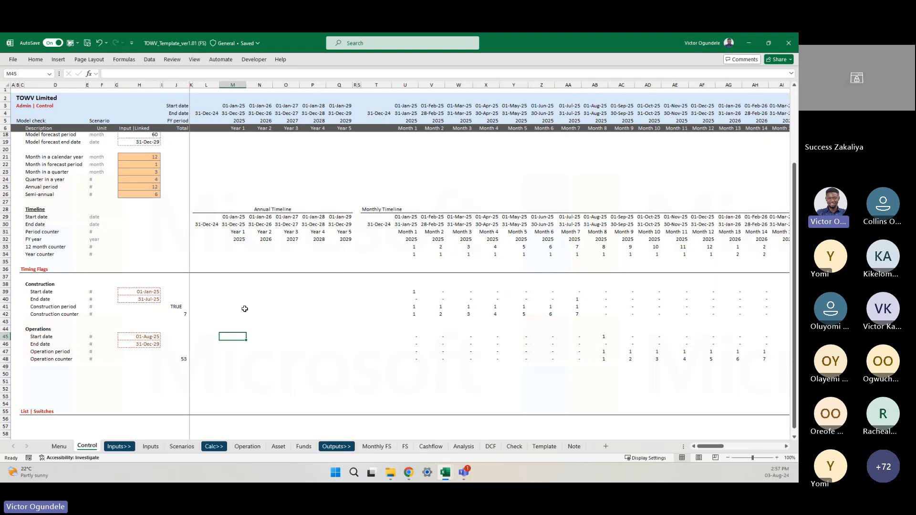
pyautogui.scroll(2, 245, 309)
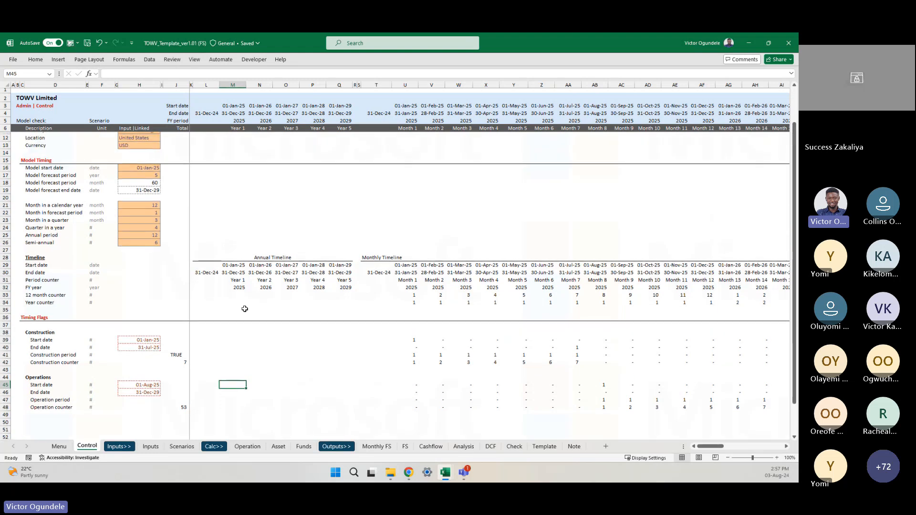
# On the Inputs sheet, copy the Business Timing and Timing heading rows 8:9 to row 23, below the Operating period block
pyautogui.click(151, 447)
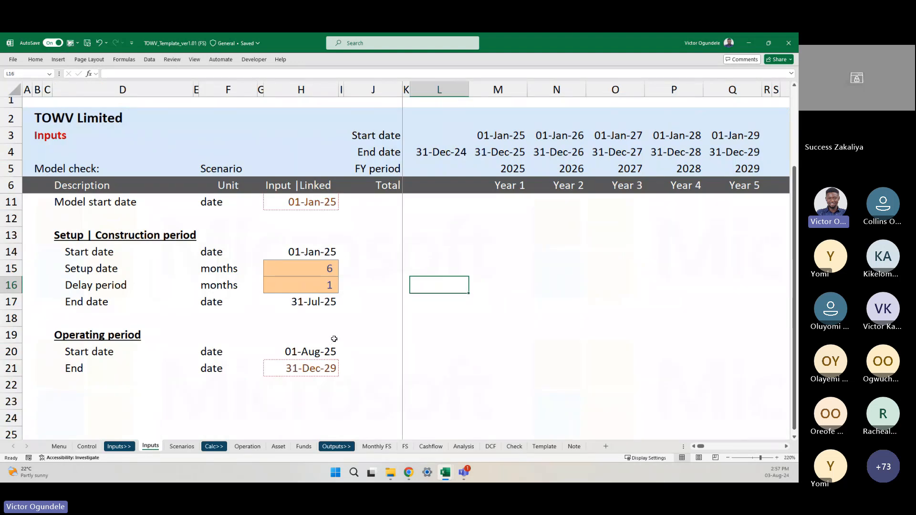
pyautogui.scroll(-5, 334, 339)
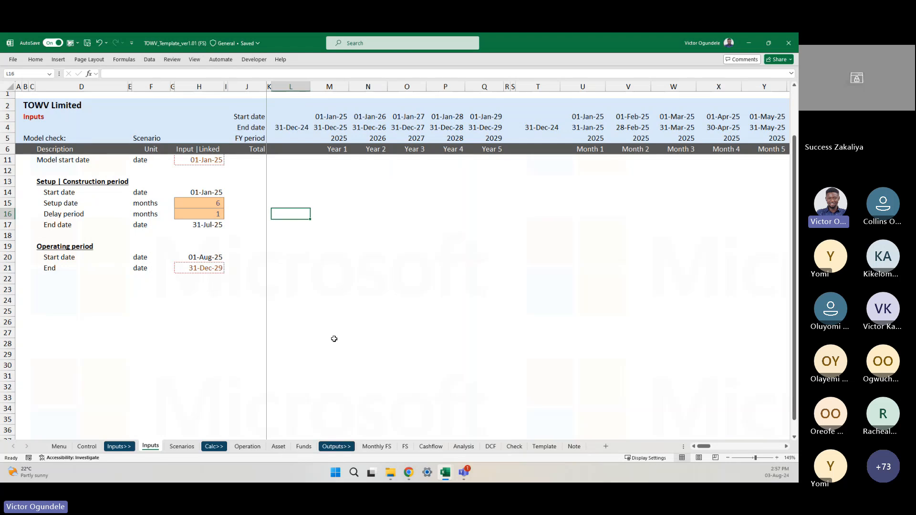
pyautogui.scroll(2, 318, 248)
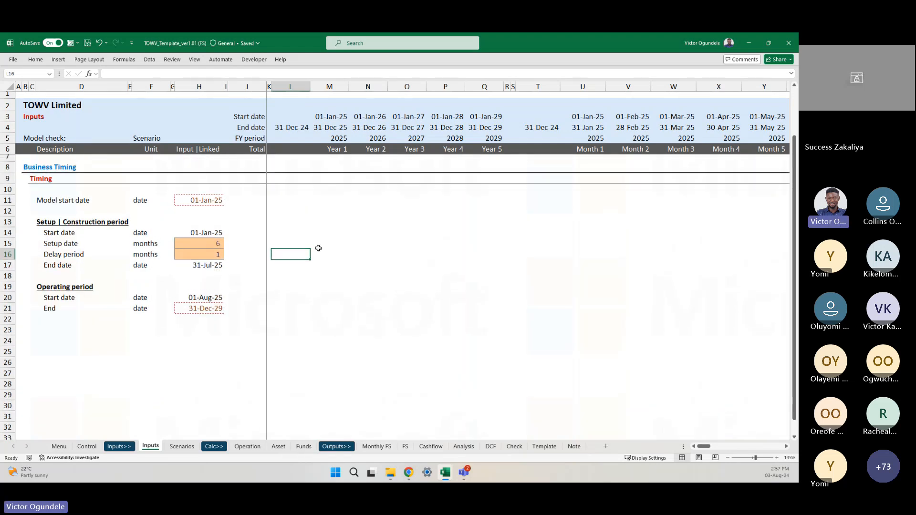
pyautogui.scroll(-1, 318, 248)
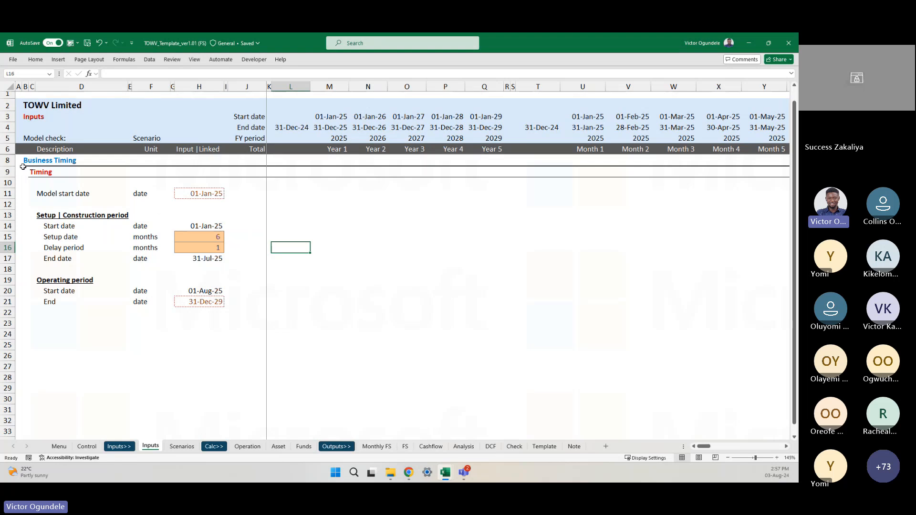
pyautogui.click(7, 160)
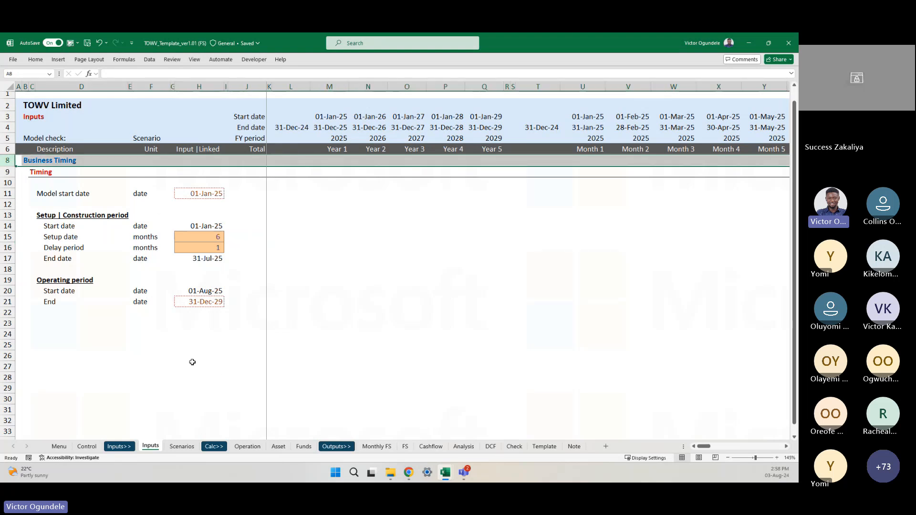
pyautogui.click(191, 363)
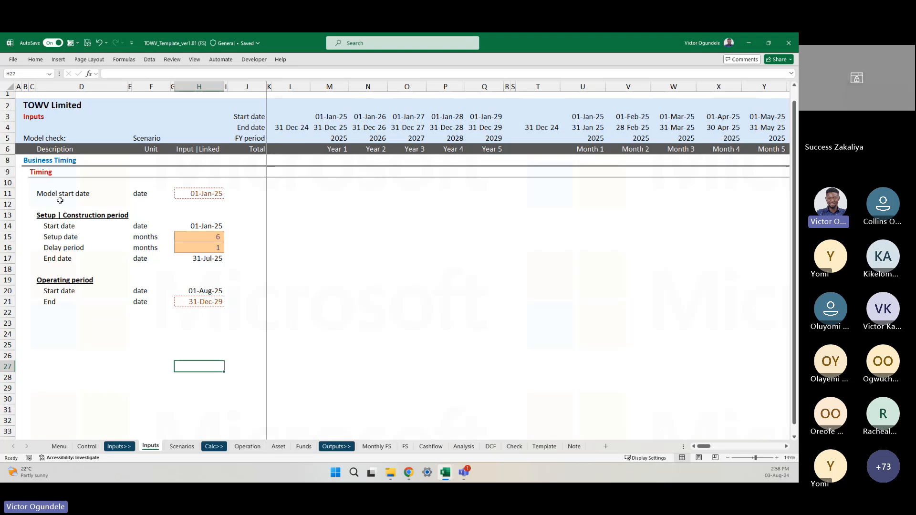
pyautogui.moveTo(10, 155); pyautogui.dragTo(10, 162)
pyautogui.click(11, 169)
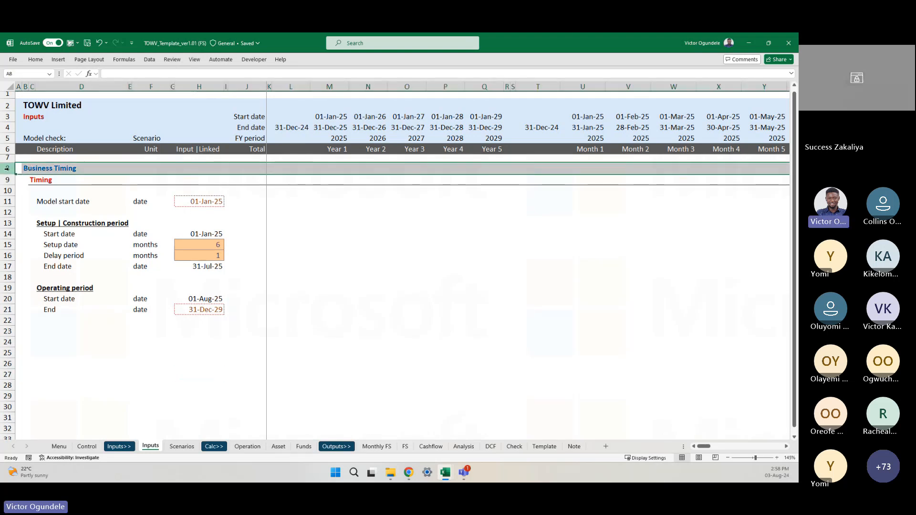
pyautogui.keyDown('ctrl'); pyautogui.scroll(3, 10, 171); pyautogui.keyUp('ctrl')
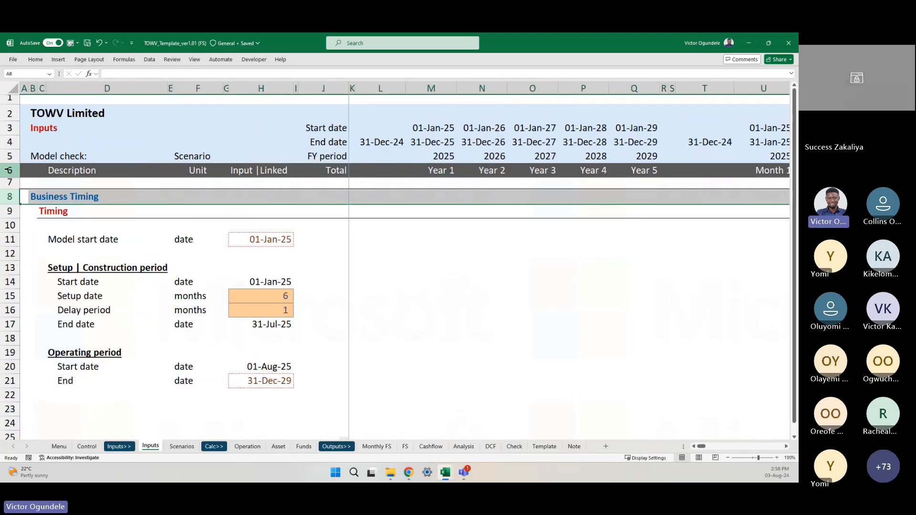
pyautogui.keyDown('ctrl'); pyautogui.scroll(-1, 9, 170); pyautogui.keyUp('ctrl')
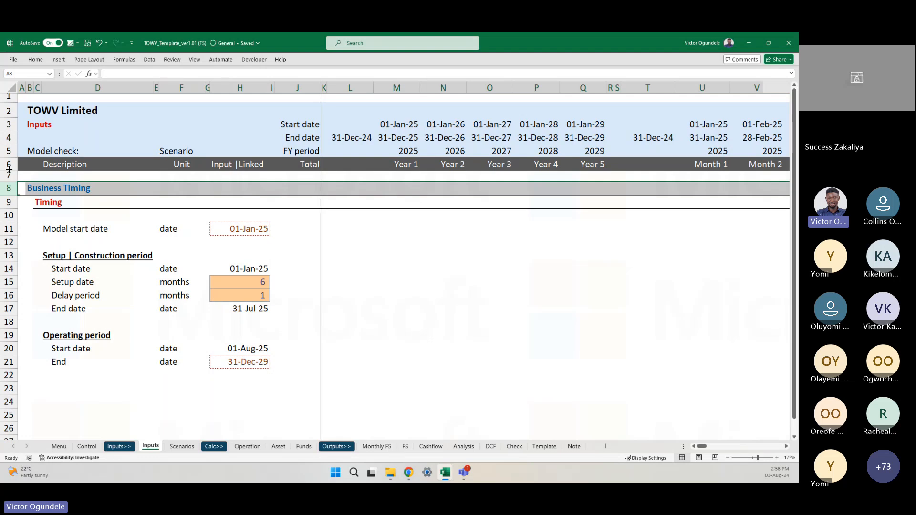
pyautogui.hotkey('shift', 'Down')
pyautogui.hotkey('shift', 'Down')
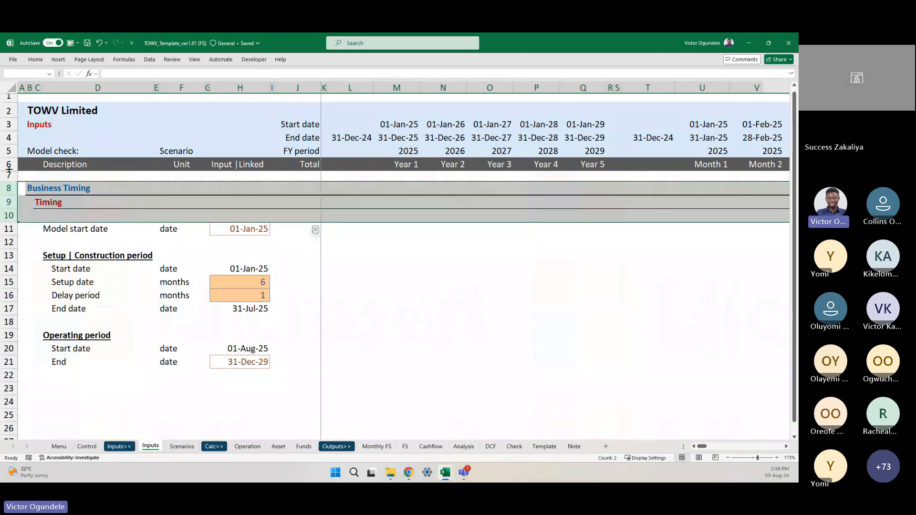
pyautogui.hotkey('shift', 'Up')
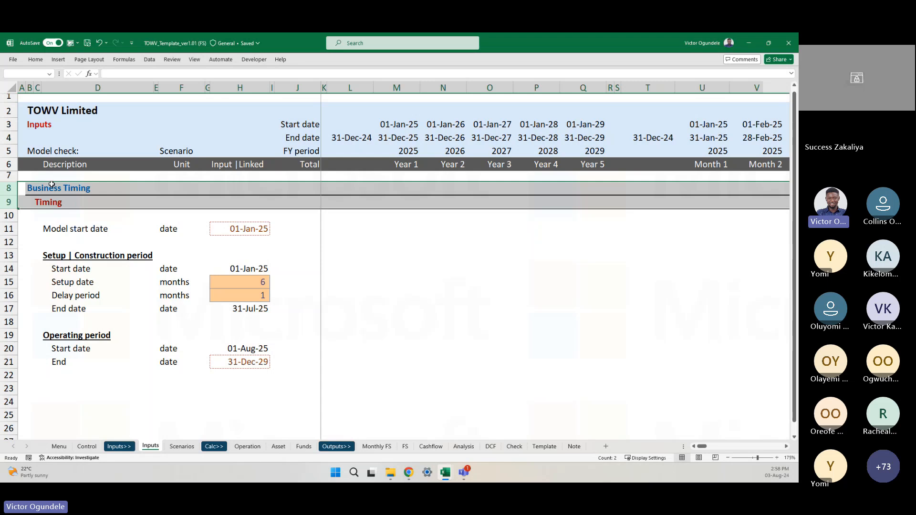
pyautogui.hotkey('ctrl', 'c')
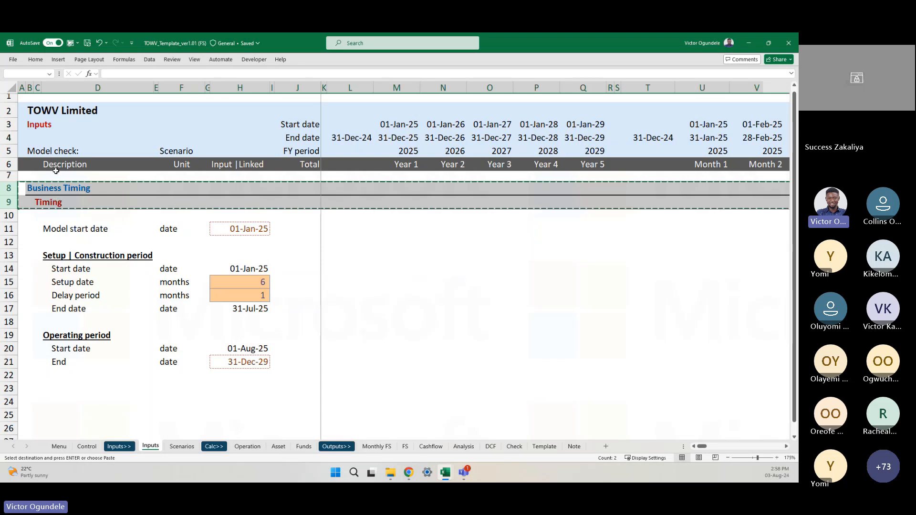
pyautogui.click(8, 388)
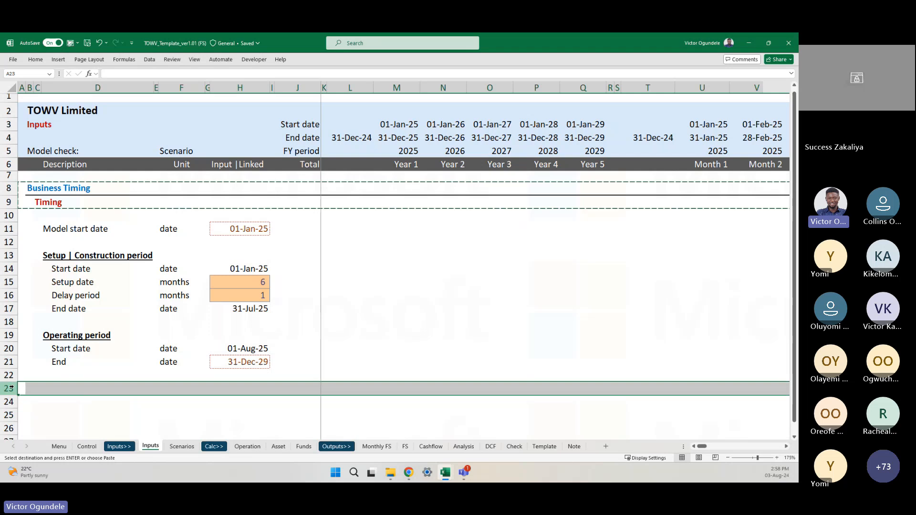
pyautogui.hotkey('ctrl', 'v')
pyautogui.scroll(-2, 86, 384)
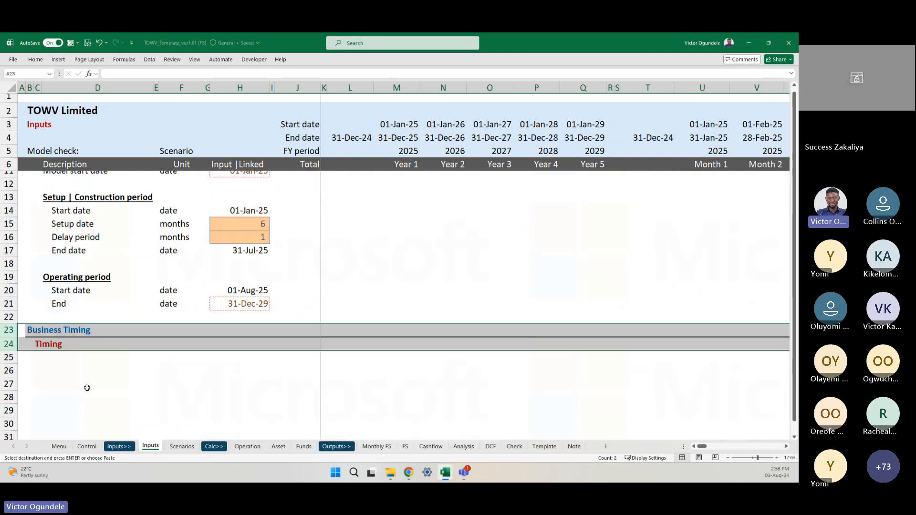
# Retitle the copied section heading in B23 as "Macroeconomic data"
pyautogui.click(113, 323)
pyautogui.press('Left')
pyautogui.press('ctrl')
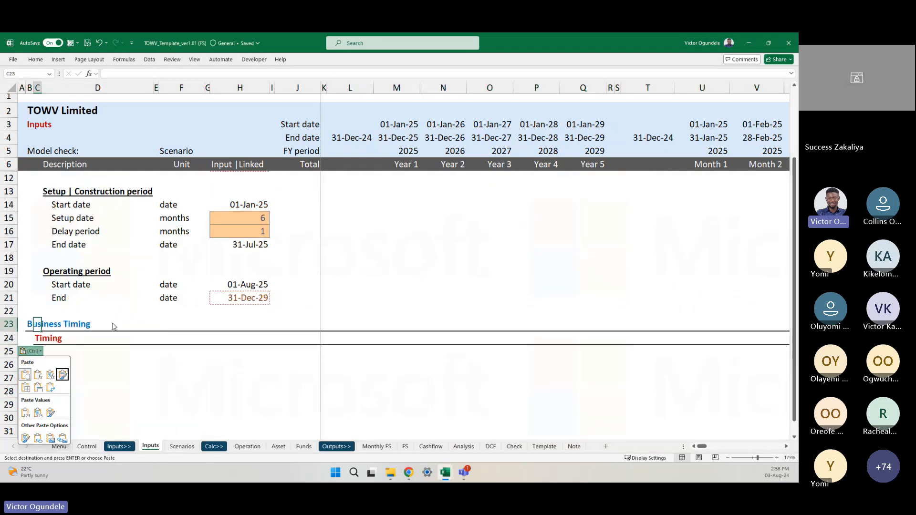
pyautogui.press('Escape')
pyautogui.press('Left')
pyautogui.write('Macro')
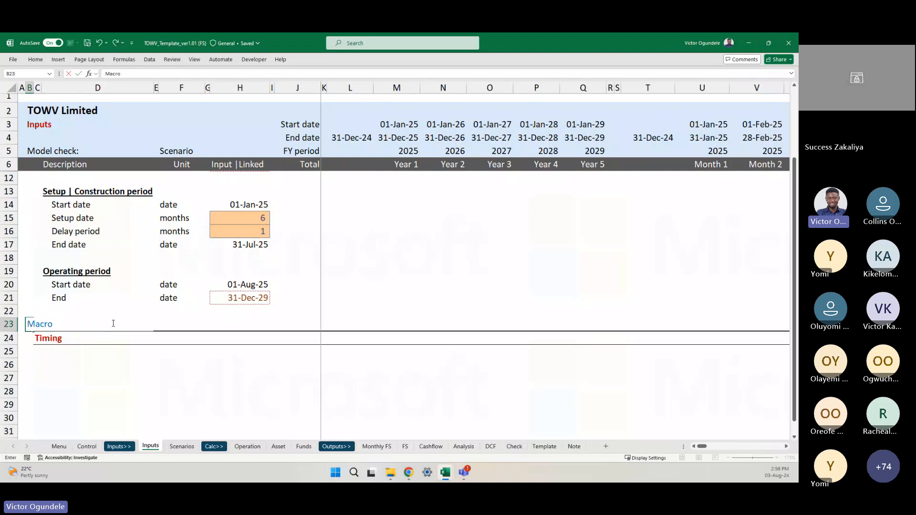
pyautogui.write('economic data')
pyautogui.press('Return')
pyautogui.hotkey('ctrl', 'Up')
pyautogui.hotkey('ctrl', 'Up')
pyautogui.hotkey('ctrl', 'Down')
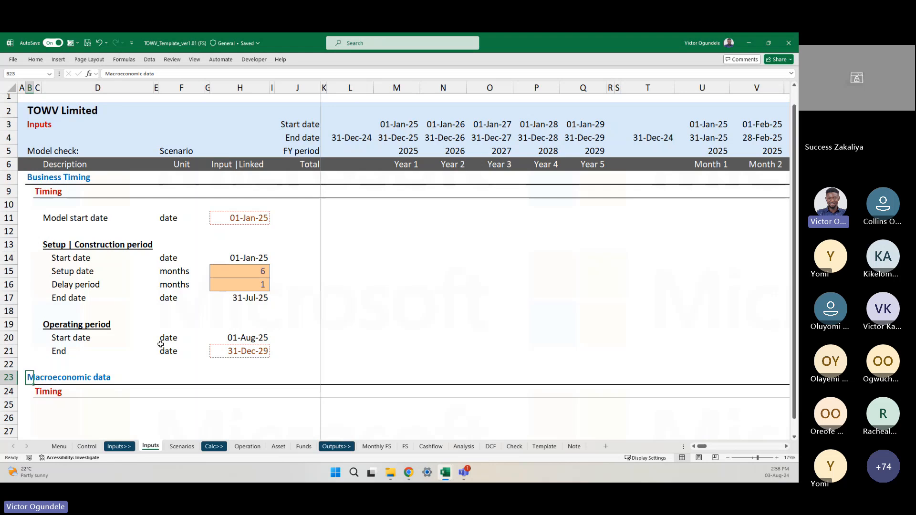
pyautogui.scroll(-2, 159, 320)
pyautogui.scroll(-2, 159, 320)
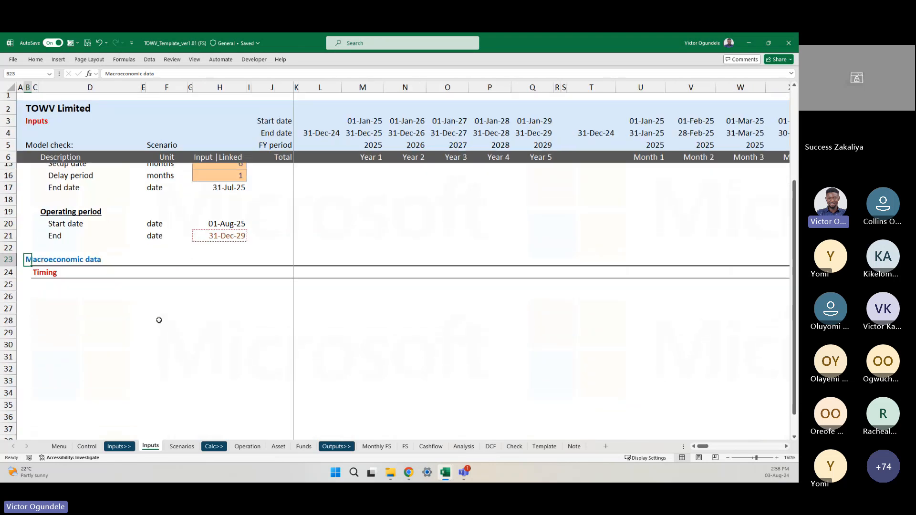
pyautogui.scroll(2, 159, 320)
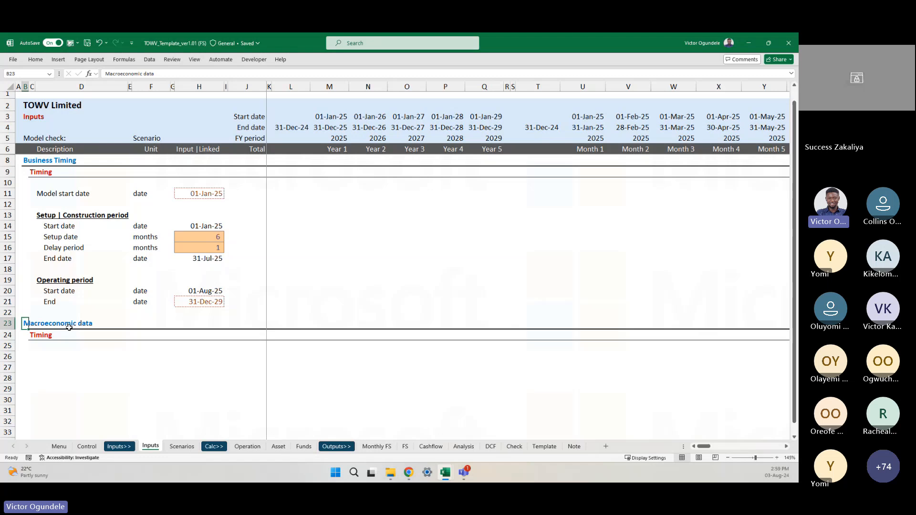
# Retitle the copied Timing subheading in C24 as "Cost Incremental factor"
pyautogui.press('Down')
pyautogui.press('Right')
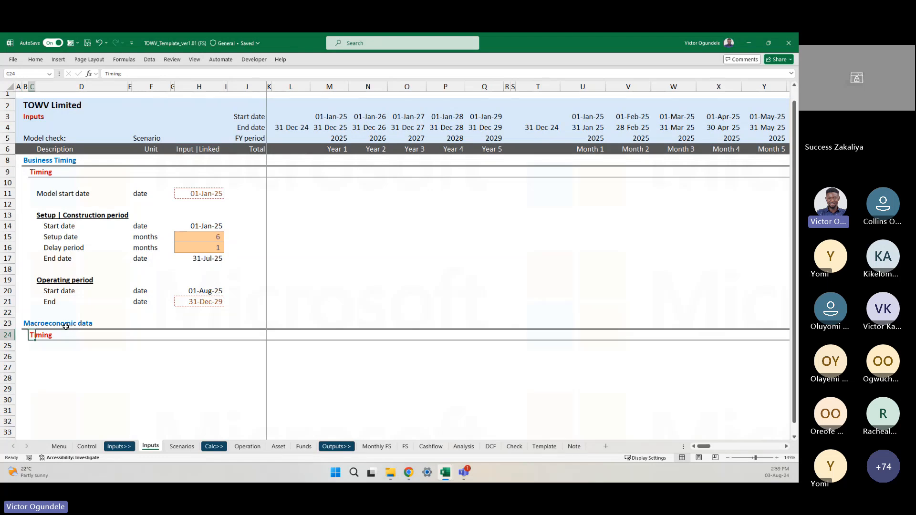
pyautogui.write('Cost in')
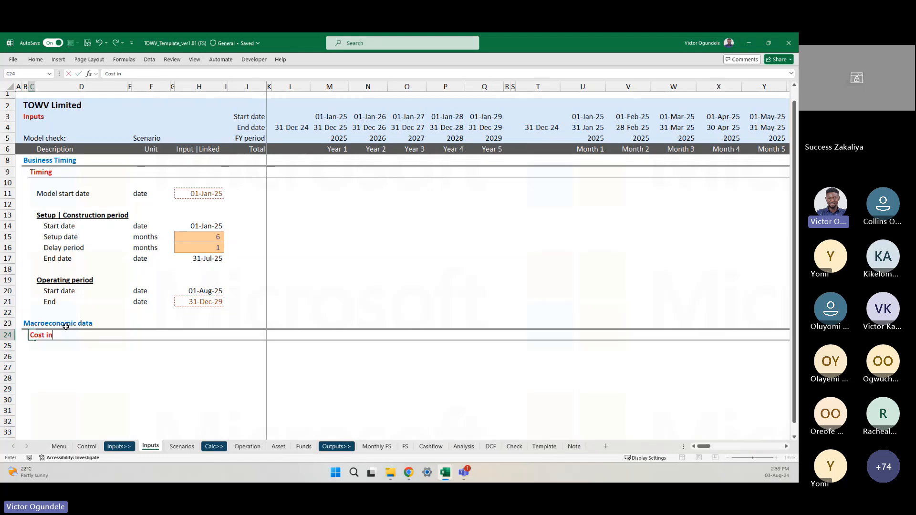
pyautogui.press('BackSpace')
pyautogui.press('BackSpace')
pyautogui.write('Incrmen')
pyautogui.press('BackSpace')
pyautogui.press('BackSpace')
pyautogui.press('BackSpace')
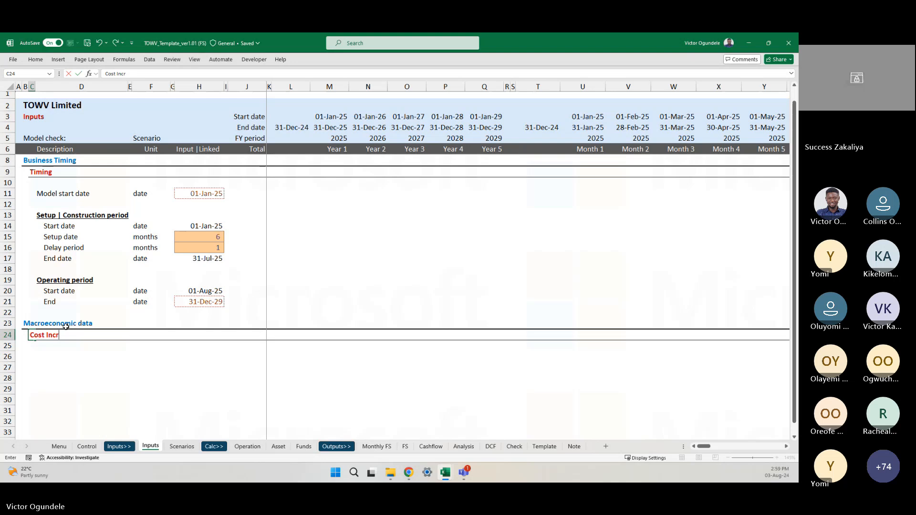
pyautogui.write('emental fa')
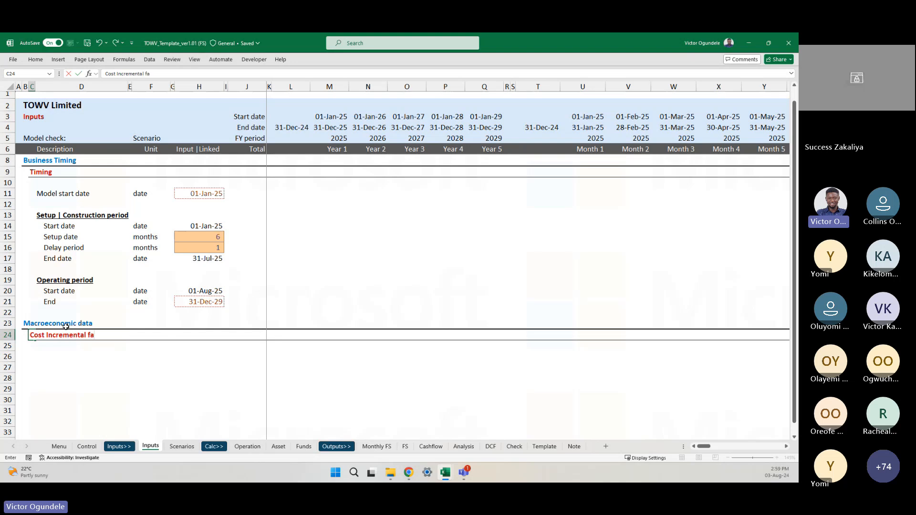
pyautogui.write('ctor')
pyautogui.press('Return')
pyautogui.press('Down')
pyautogui.press('Down')
pyautogui.press('Down')
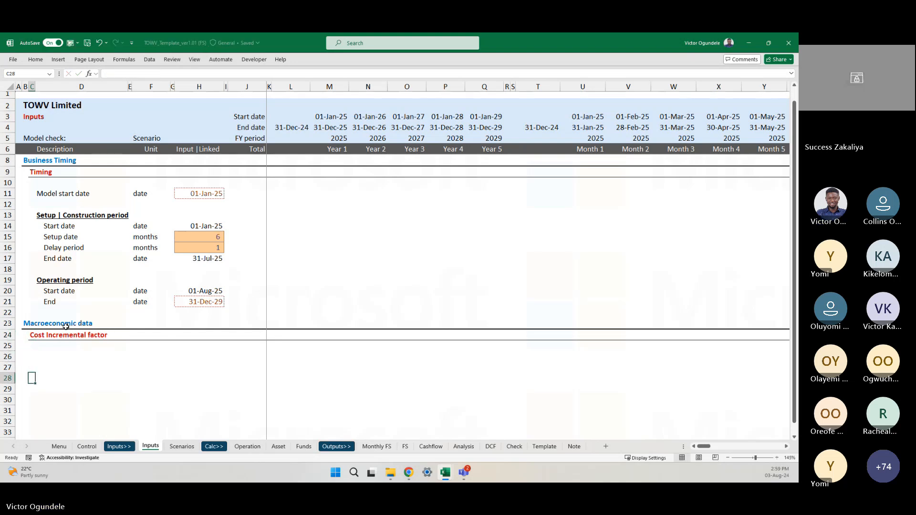
pyautogui.press('Down')
pyautogui.press('Down')
pyautogui.press('Down')
pyautogui.press('Down')
pyautogui.press('Down')
pyautogui.press('Down')
pyautogui.scroll(1, 65, 326)
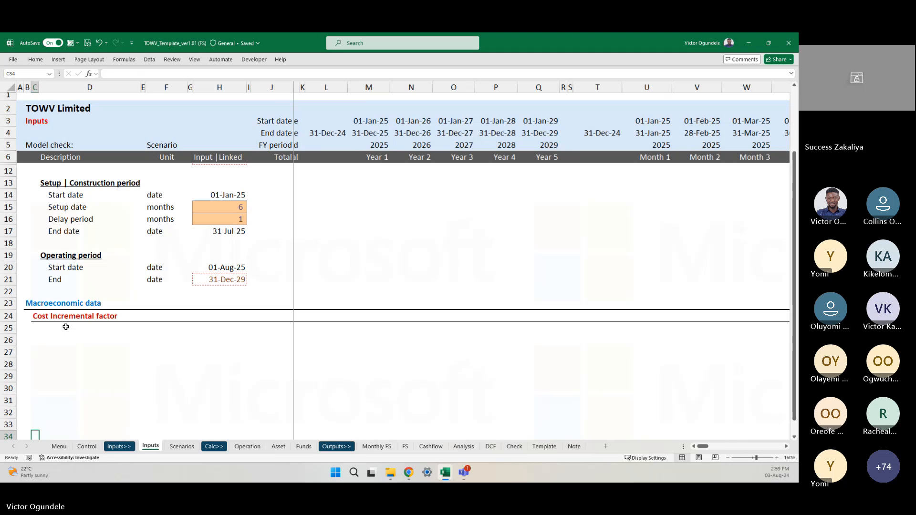
pyautogui.scroll(1, 66, 327)
pyautogui.scroll(-1, 160, 356)
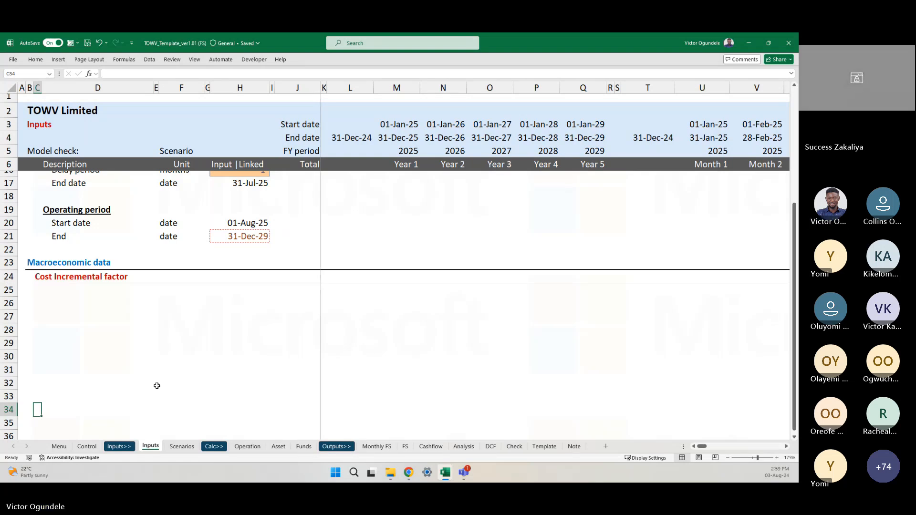
# On the Control sheet, examine the Construction period check formula in J41 and the Construction and Operation counter totals in J42 and J48
pyautogui.click(87, 446)
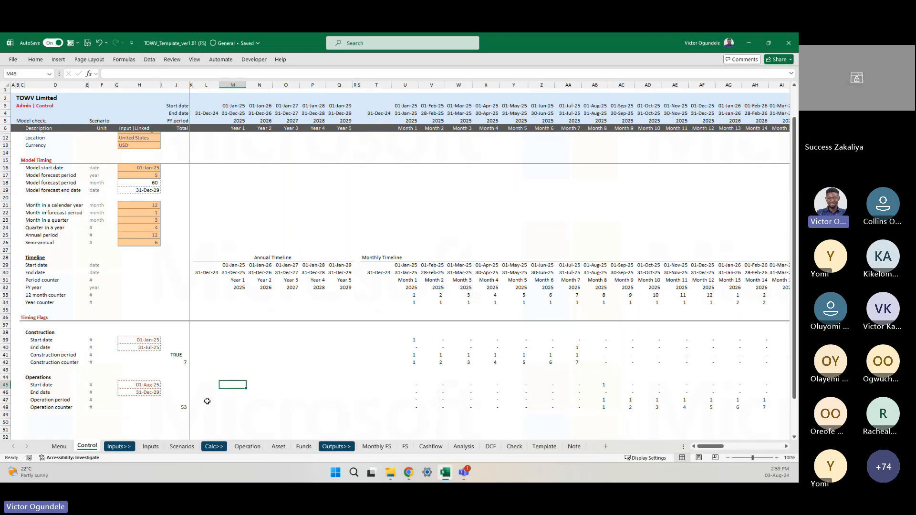
pyautogui.scroll(-3, 207, 401)
pyautogui.click(175, 286)
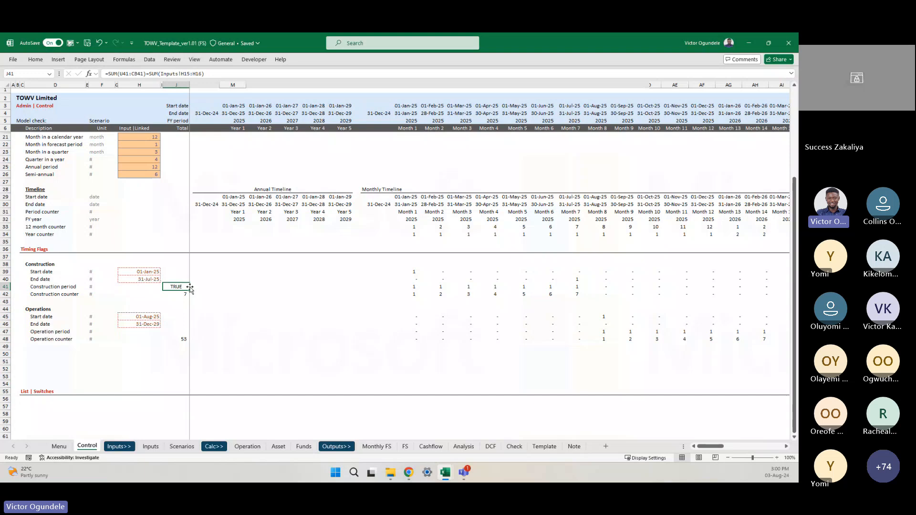
pyautogui.click(776, 458)
pyautogui.click(776, 458)
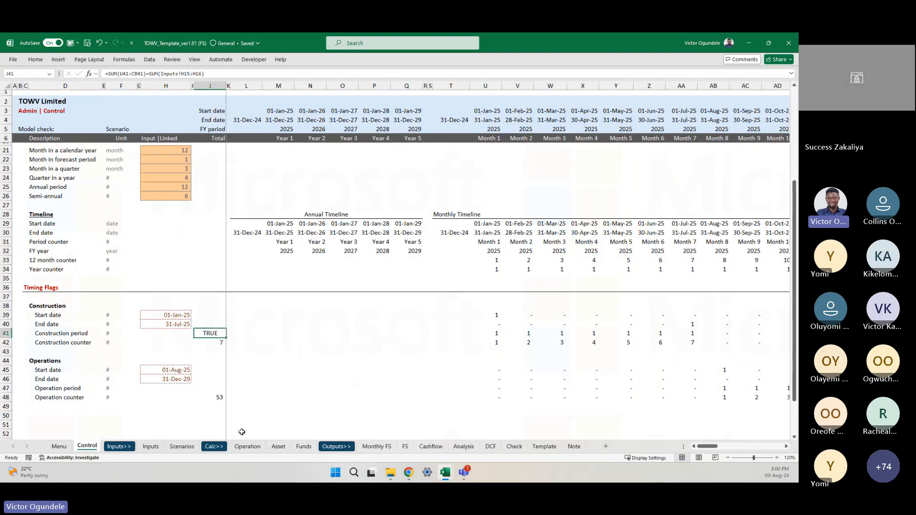
pyautogui.click(218, 362)
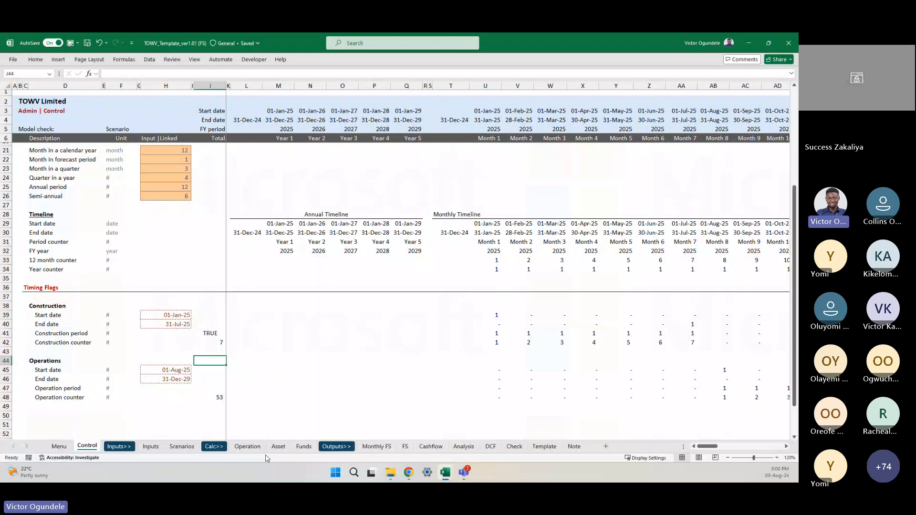
pyautogui.click(148, 447)
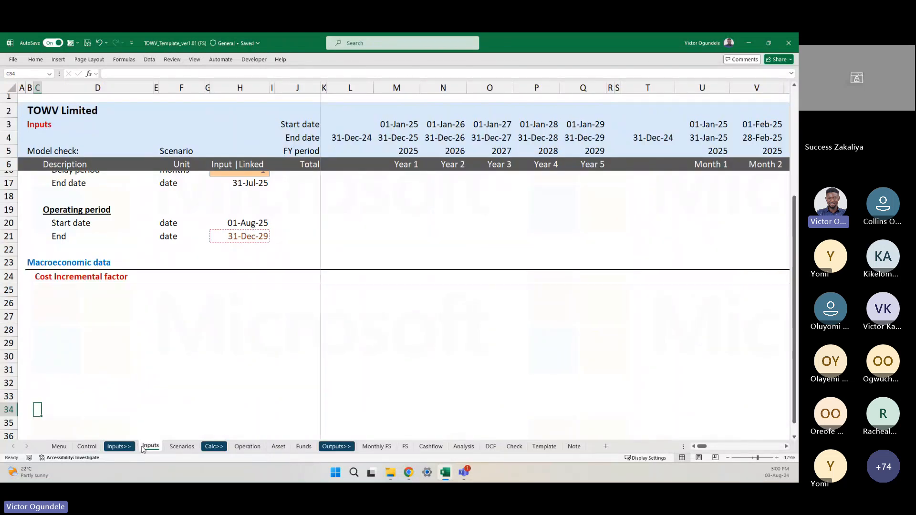
pyautogui.click(95, 289)
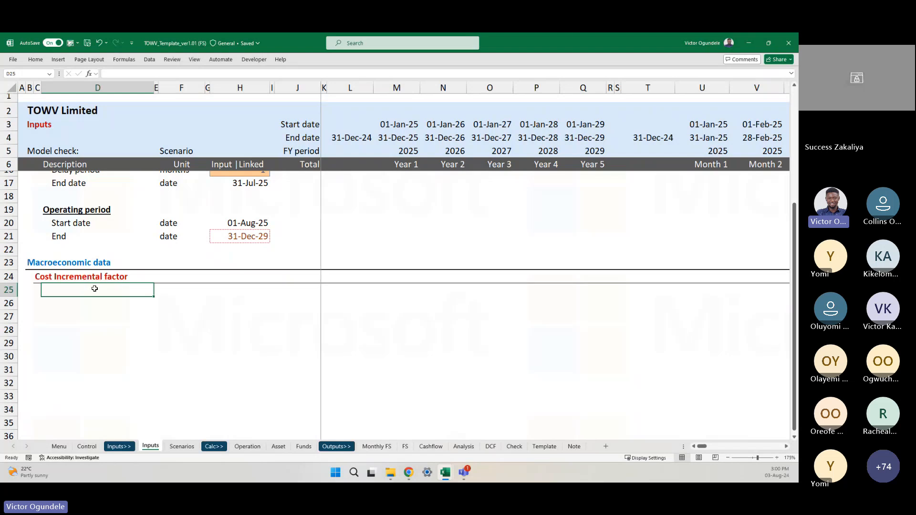
pyautogui.press('Return')
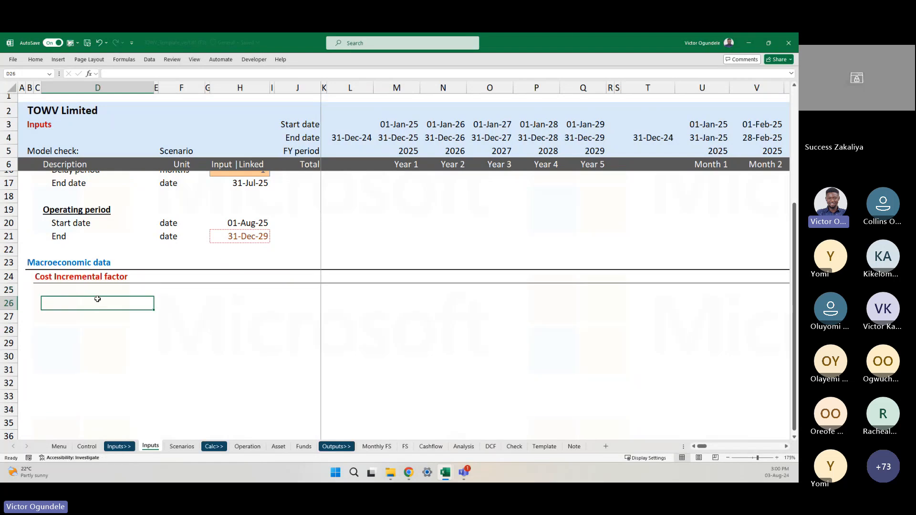
pyautogui.click(96, 446)
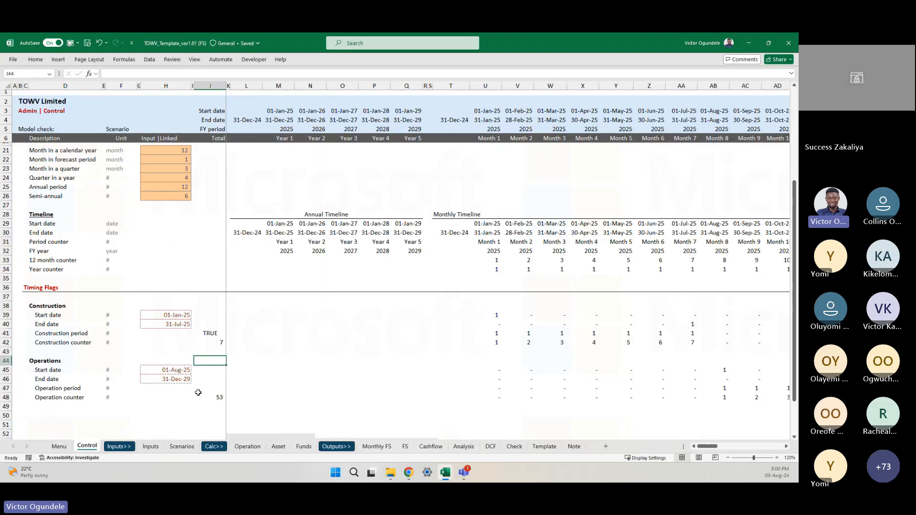
pyautogui.click(208, 343)
pyautogui.click(211, 399)
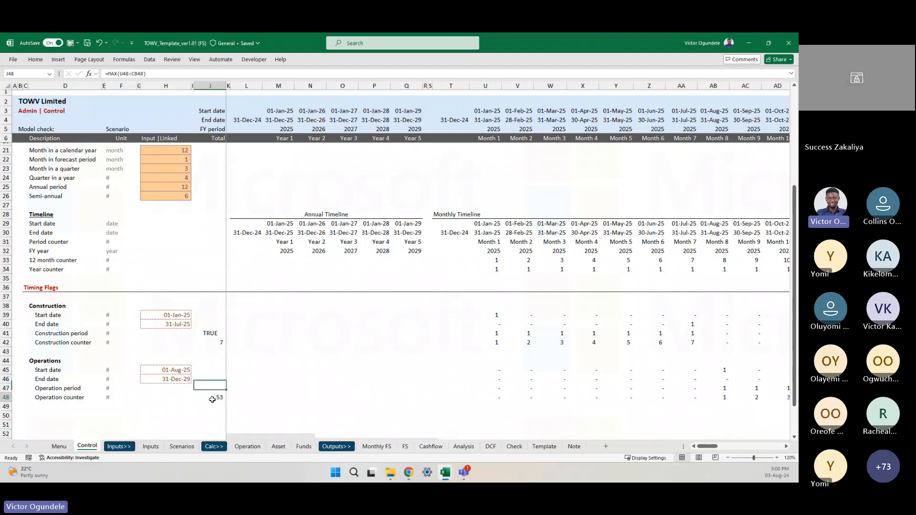
pyautogui.click(209, 345)
pyautogui.press('Up')
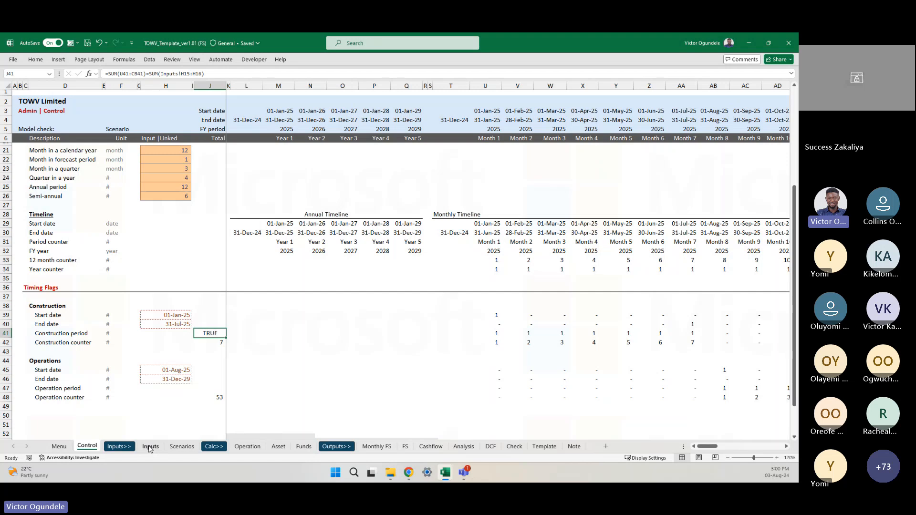
# On the Inputs sheet, add an "Inflation rate" line in D26 under Cost Incremental factor, with "%" as its unit in F26
pyautogui.click(150, 447)
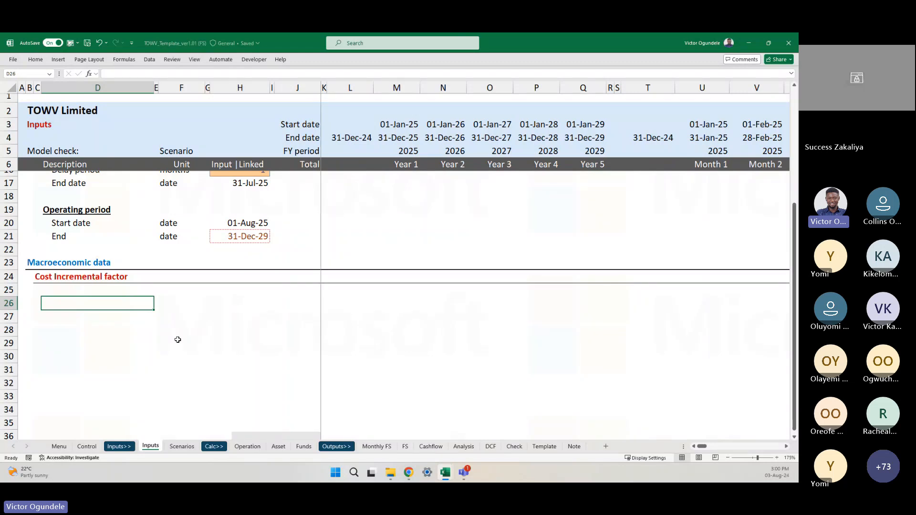
pyautogui.write('Infla')
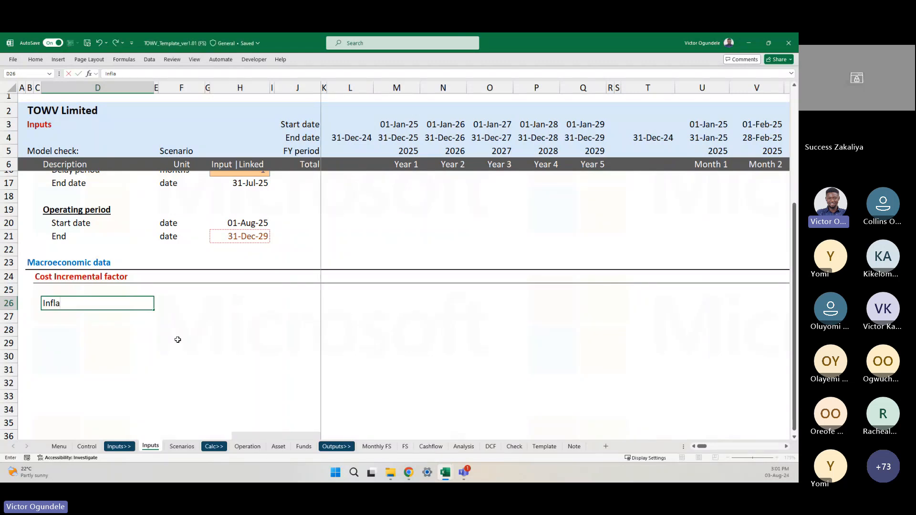
pyautogui.write('tion rate')
pyautogui.press('Right')
pyautogui.press('Right')
pyautogui.press('Right')
pyautogui.press('Left')
pyautogui.press('Left')
pyautogui.press('Right')
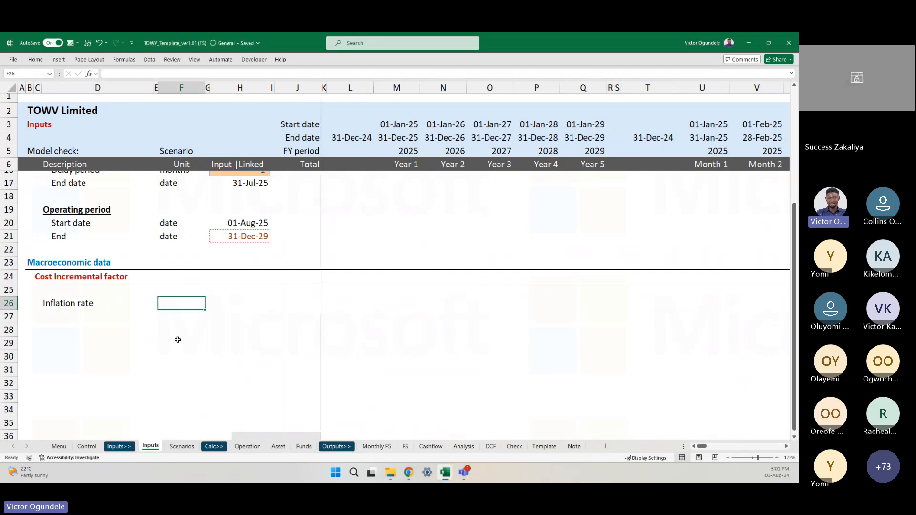
pyautogui.write('%')
# Select the Year 1 cell M26 in the Inflation rate row
pyautogui.press('Right')
pyautogui.press('Right')
pyautogui.press('Right')
pyautogui.press('Right')
pyautogui.press('Right')
pyautogui.press('Right')
pyautogui.press('Right')
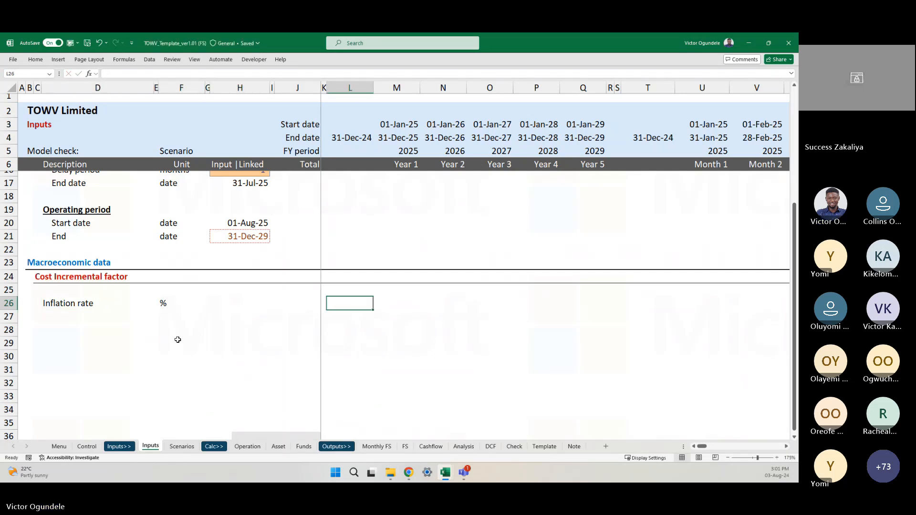
pyautogui.press('Left')
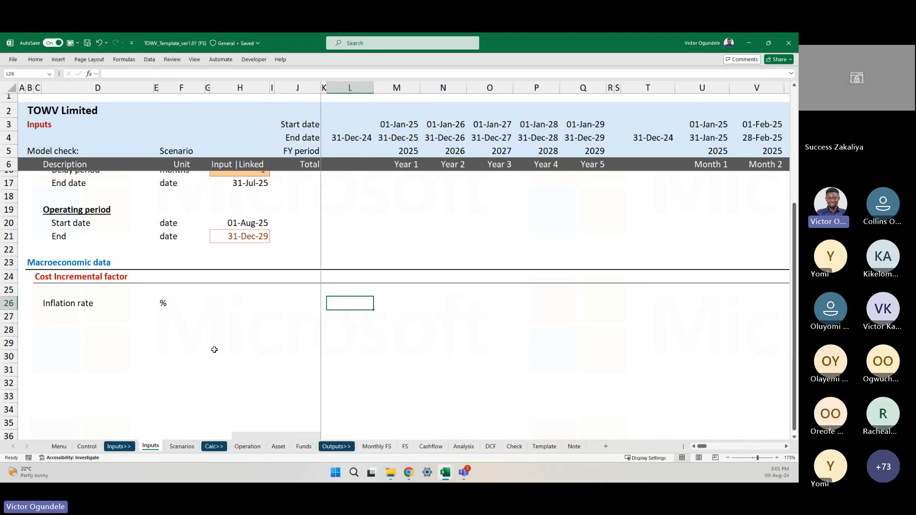
pyautogui.press('Right')
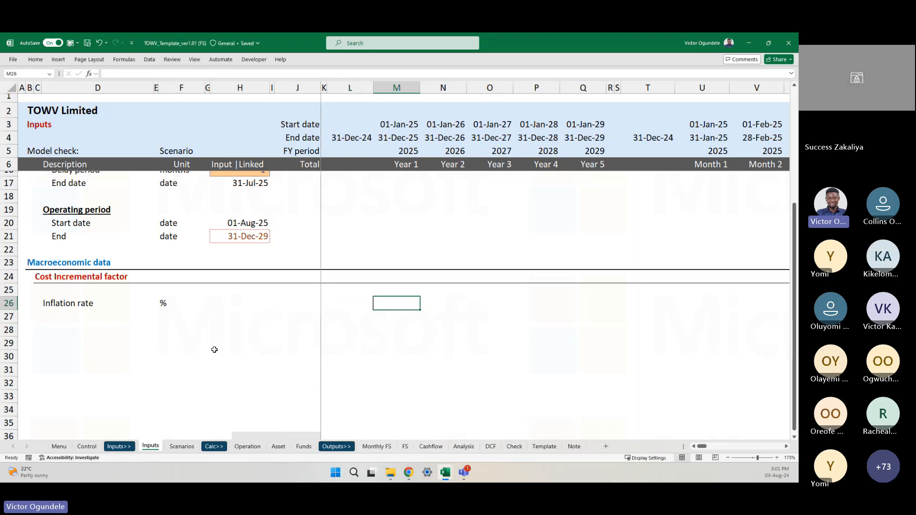
# Apply the orange Input cell style to the inflation rate cells for Year 1 to Year 5, M26:Q26
pyautogui.hotkey('shift', 'Right')
pyautogui.hotkey('shift', 'Right')
pyautogui.hotkey('shift', 'Right')
pyautogui.hotkey('shift', 'Right')
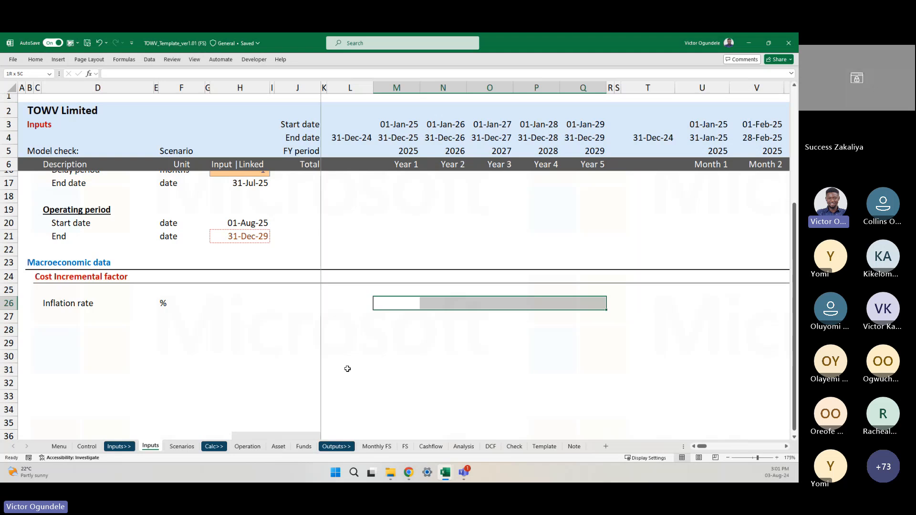
pyautogui.click(71, 43)
pyautogui.click(230, 124)
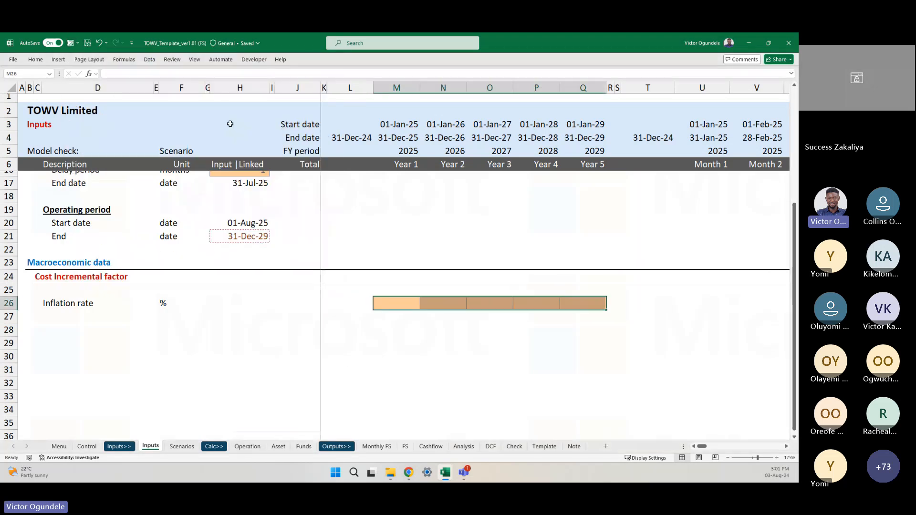
pyautogui.click(432, 303)
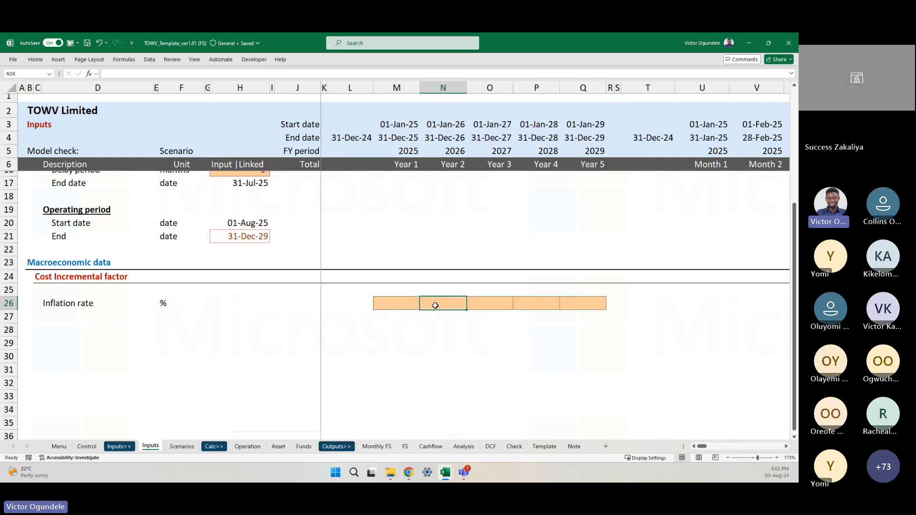
pyautogui.click(486, 303)
pyautogui.click(547, 304)
pyautogui.click(587, 300)
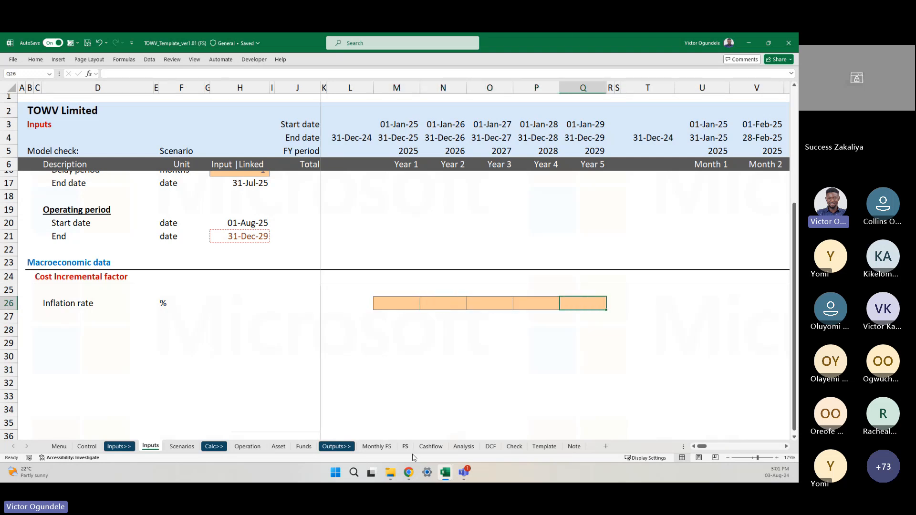
# Switch to Chrome, maximize its window and search Google for "us inflation rate forecast"
pyautogui.click(412, 475)
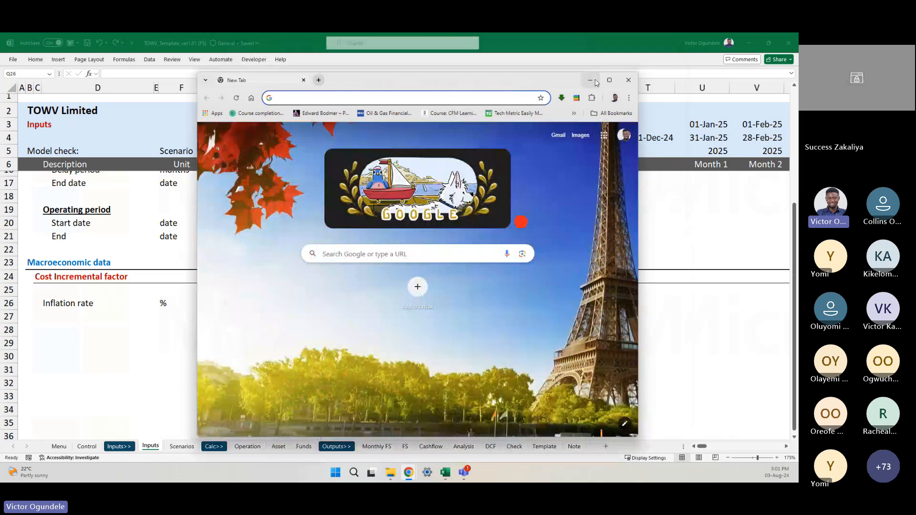
pyautogui.click(609, 80)
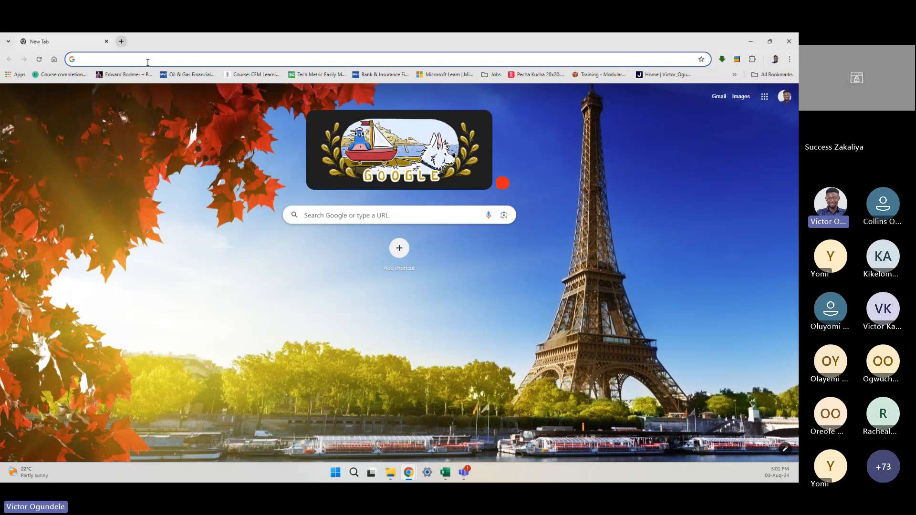
pyautogui.hotkey('ctrl', '1')
pyautogui.write('US')
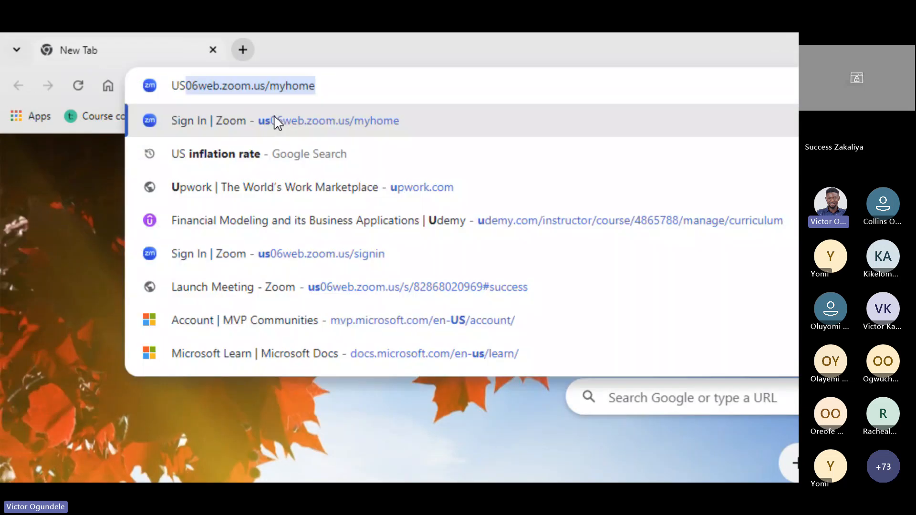
pyautogui.write(' inflation rate forecast')
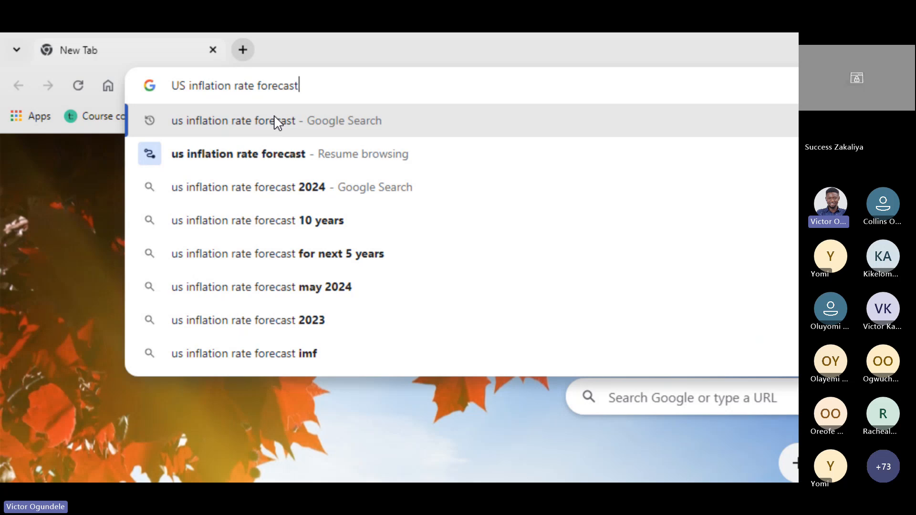
pyautogui.click(276, 122)
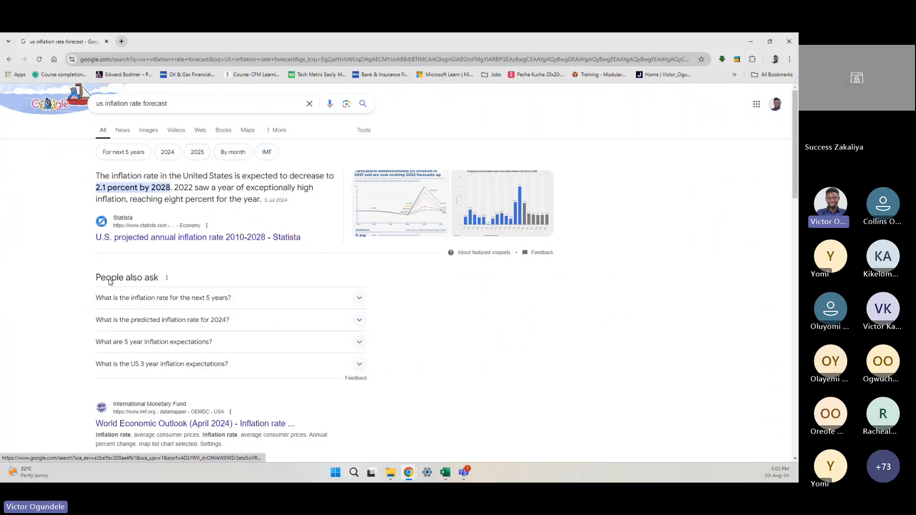
# Open the Statista result on the U.S. projected annual inflation rate 2010-2028 and examine the projected rates from 2025 onward
pyautogui.scroll(-3, 206, 323)
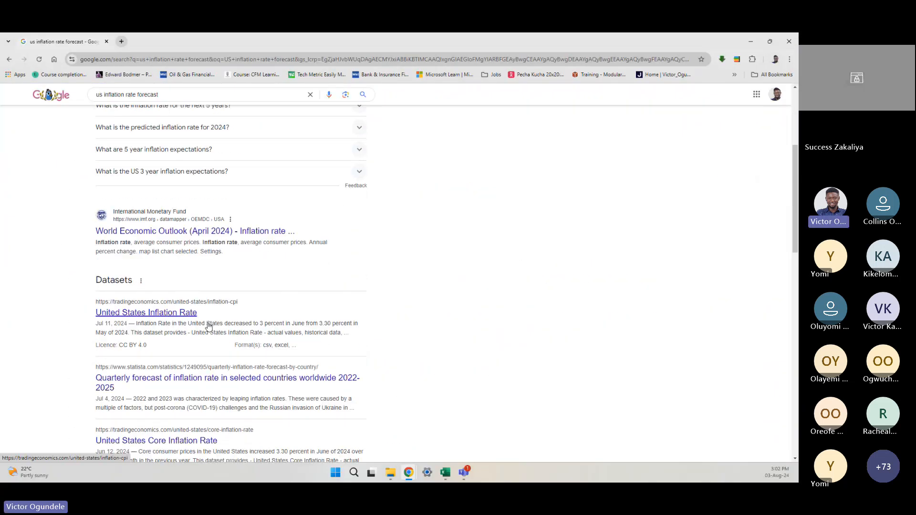
pyautogui.scroll(2, 203, 356)
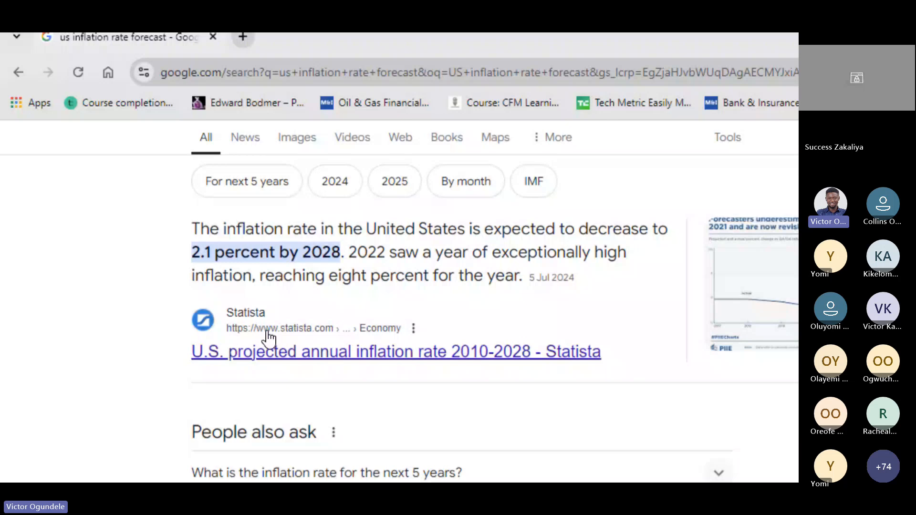
pyautogui.click(290, 355)
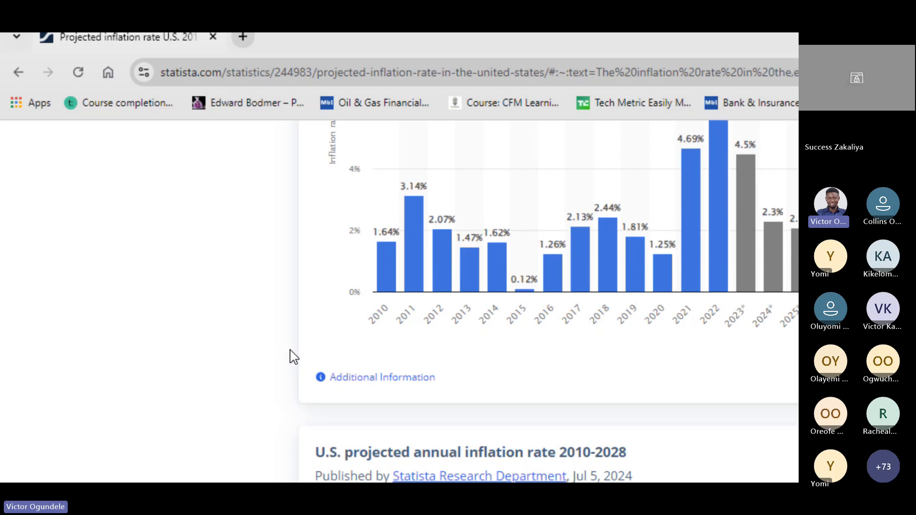
pyautogui.scroll(2, 389, 250)
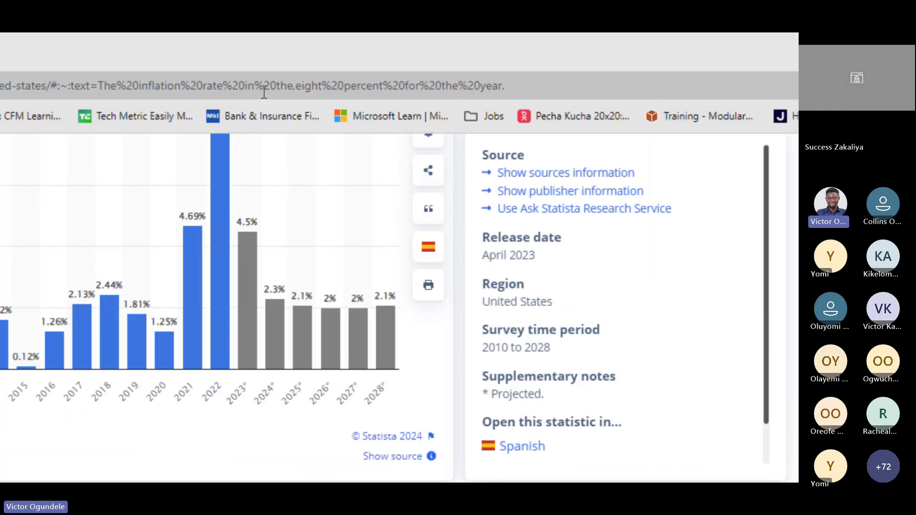
pyautogui.moveTo(401, 195)
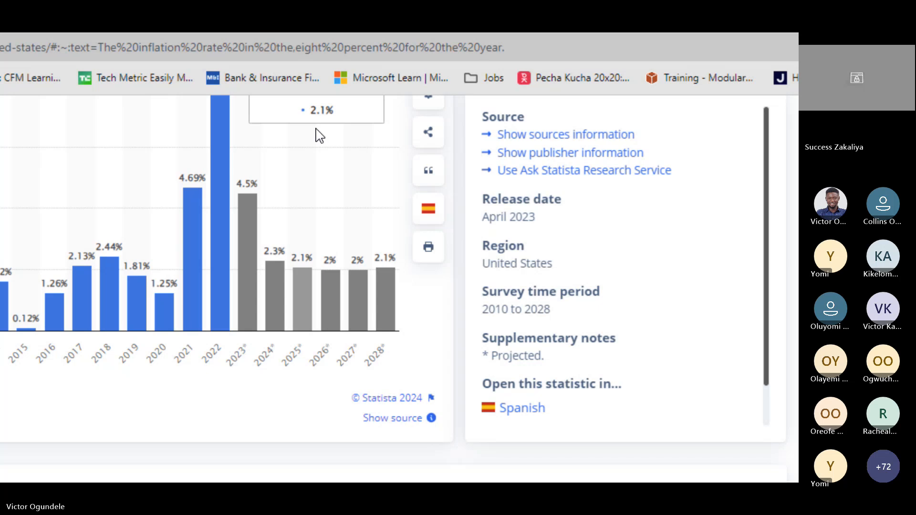
# Return to the Excel Inputs sheet, enter 2.1% as the 2025 inflation rate in M26, and format it as a percentage with one decimal
pyautogui.hotkey('alt', 'Tab')
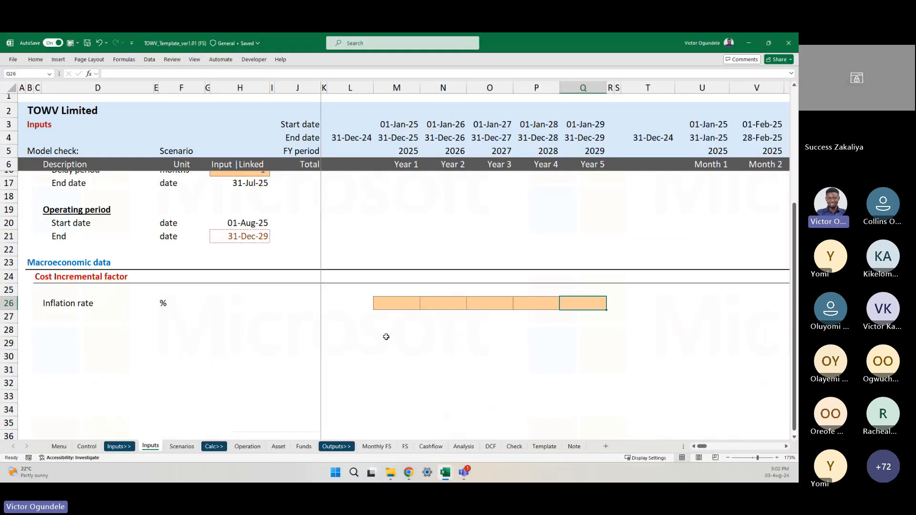
pyautogui.click(384, 303)
pyautogui.write('2.1%')
pyautogui.hotkey('ctrl', 'Return')
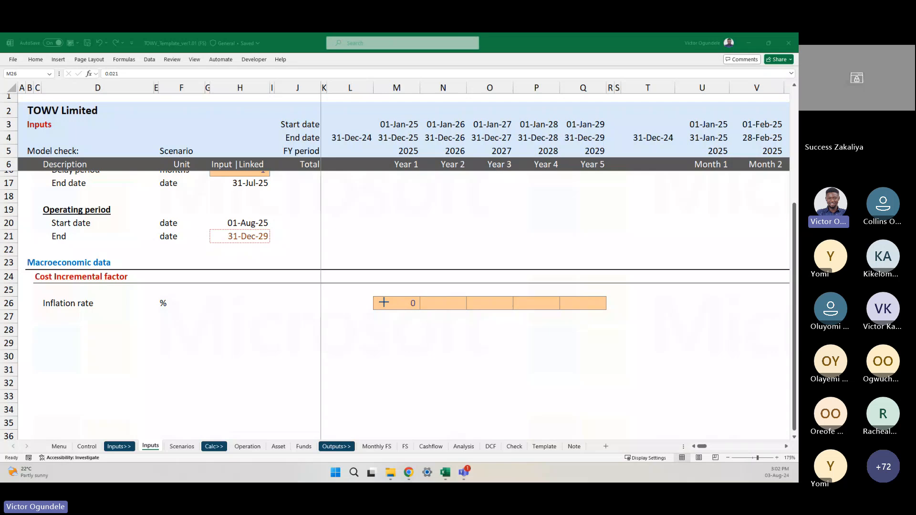
pyautogui.click(384, 302)
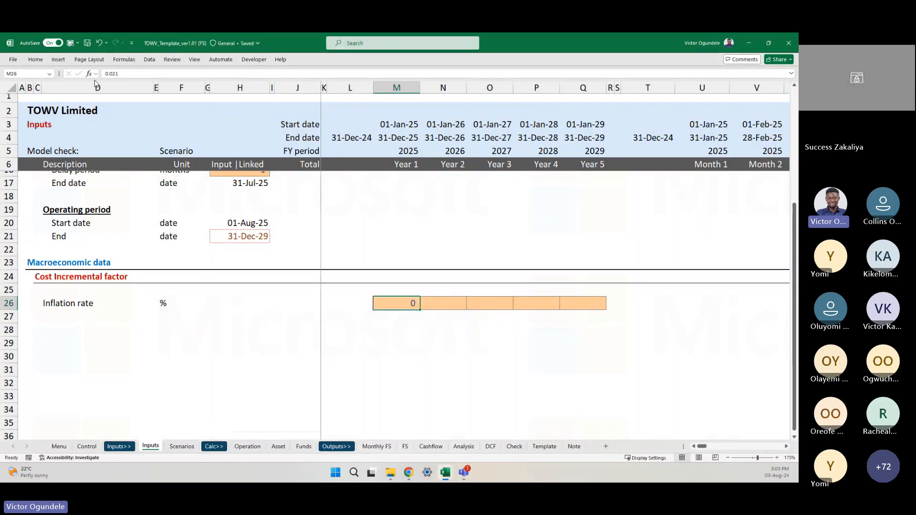
pyautogui.click(35, 60)
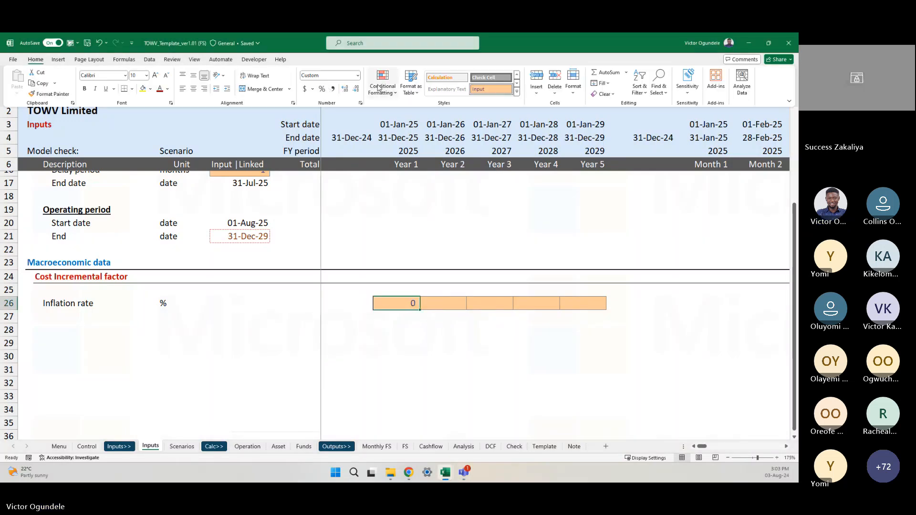
pyautogui.click(322, 89)
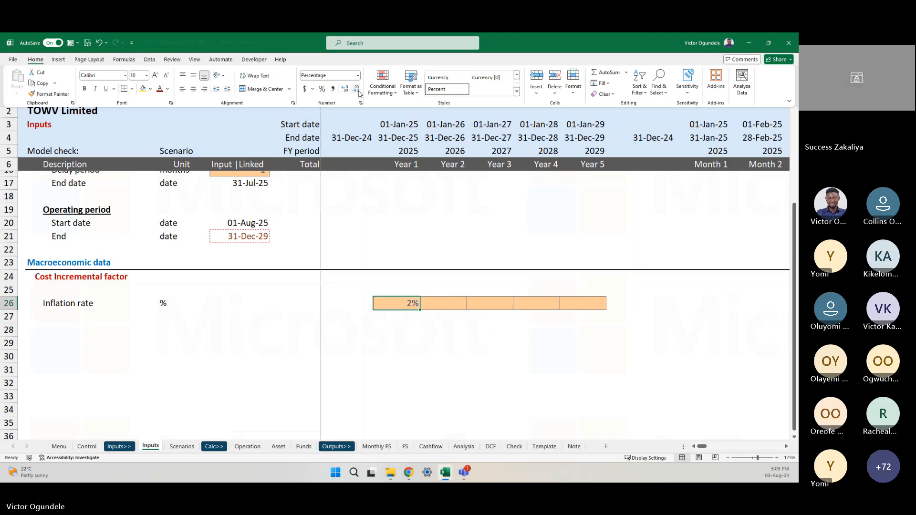
pyautogui.click(345, 89)
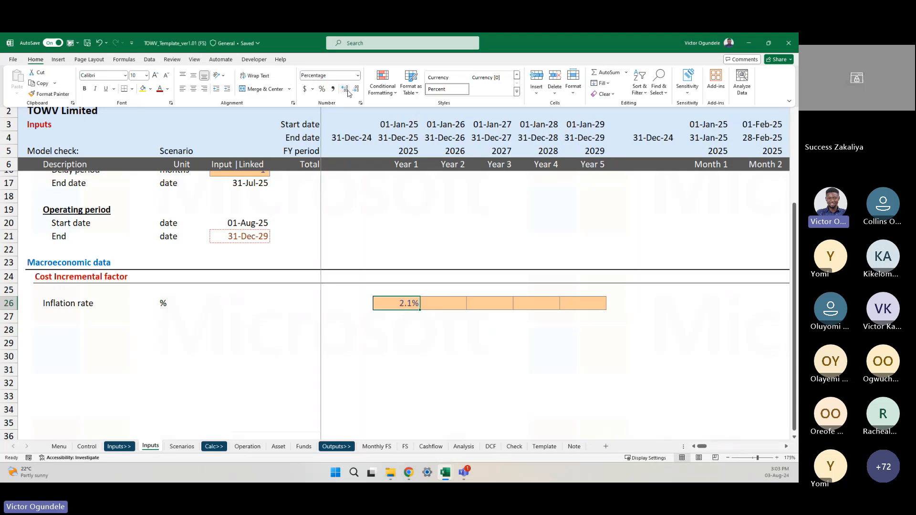
pyautogui.click(507, 265)
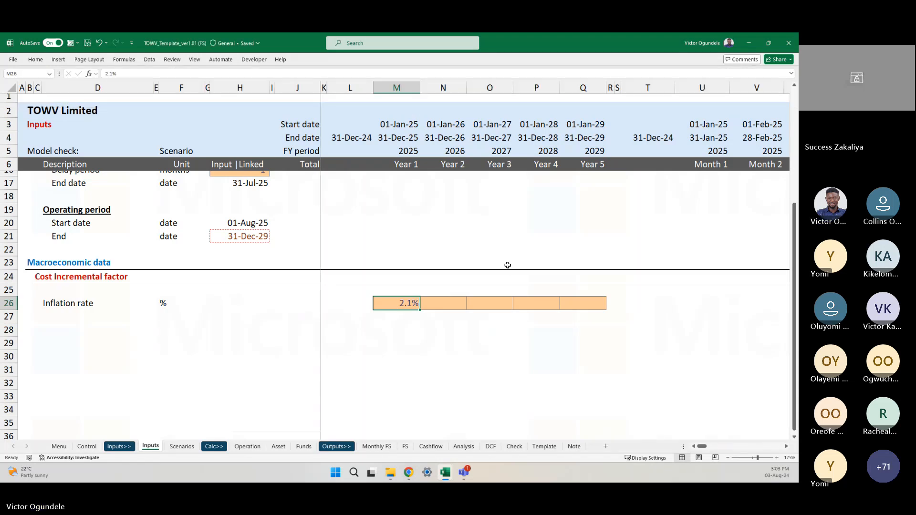
# Fill the 2025 inflation rate from M26 across to Q26
pyautogui.hotkey('shift', 'Right')
pyautogui.hotkey('shift', 'Right')
pyautogui.hotkey('shift', 'Right')
pyautogui.hotkey('shift', 'Right')
pyautogui.hotkey('ctrl', 'r')
# Set the inflation rates for 2026, 2027 and 2028 in N26:P26 to 2%
pyautogui.press('Right')
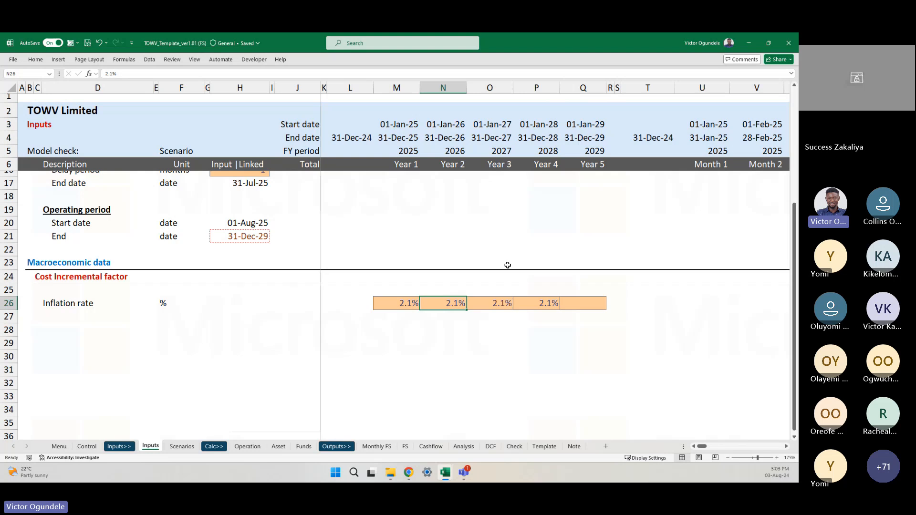
pyautogui.write('2')
pyautogui.press('Tab')
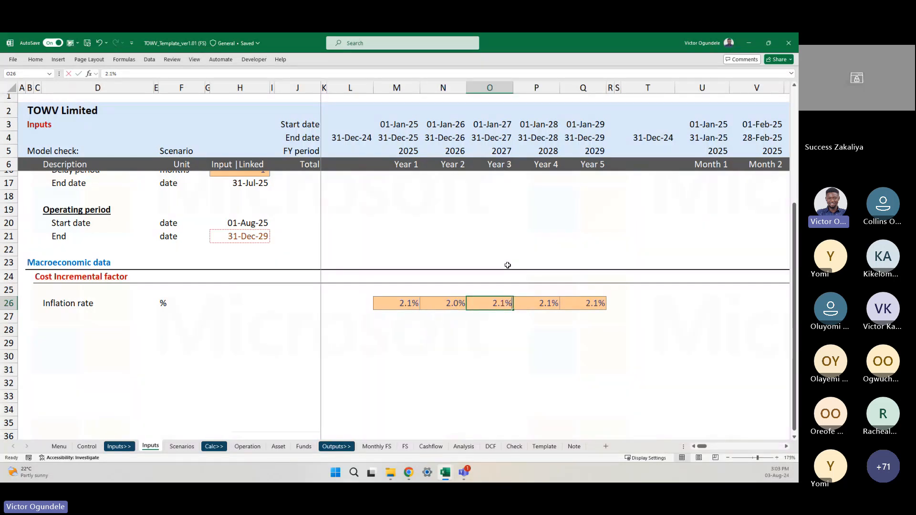
pyautogui.write('2')
pyautogui.press('Tab')
pyautogui.write('2')
pyautogui.press('Tab')
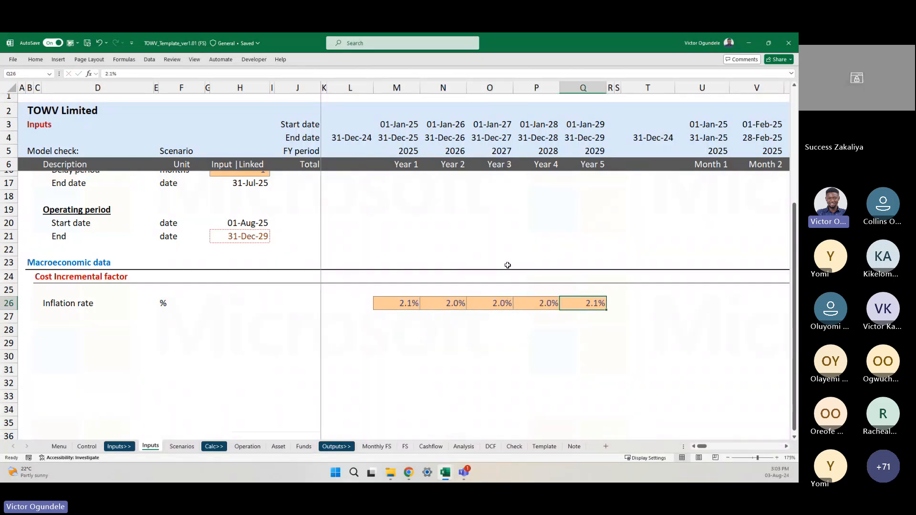
# Recheck the Statista chart in Chrome, and set the Excel inflation rate to 2.1% for 2028 and 2.0% for 2029
pyautogui.hotkey('alt', 'Tab')
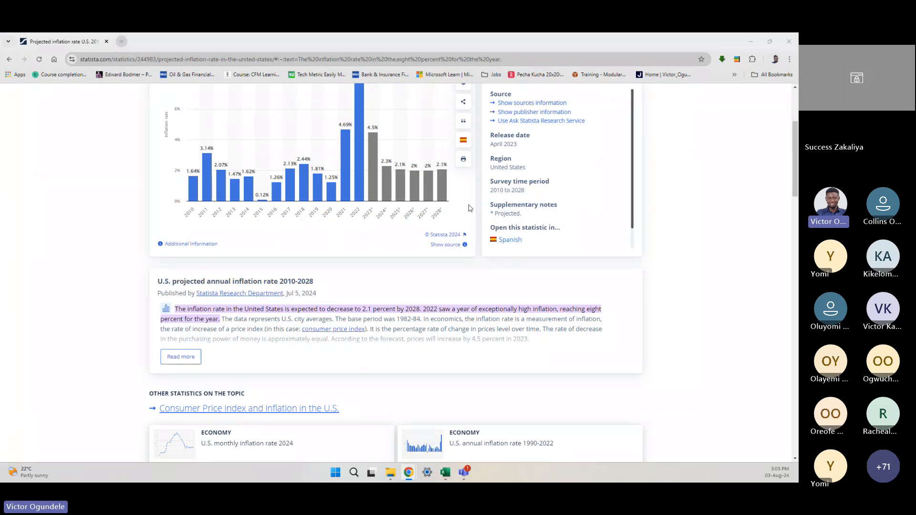
pyautogui.hotkey('alt', 'Tab')
pyautogui.press('Left')
pyautogui.write('2')
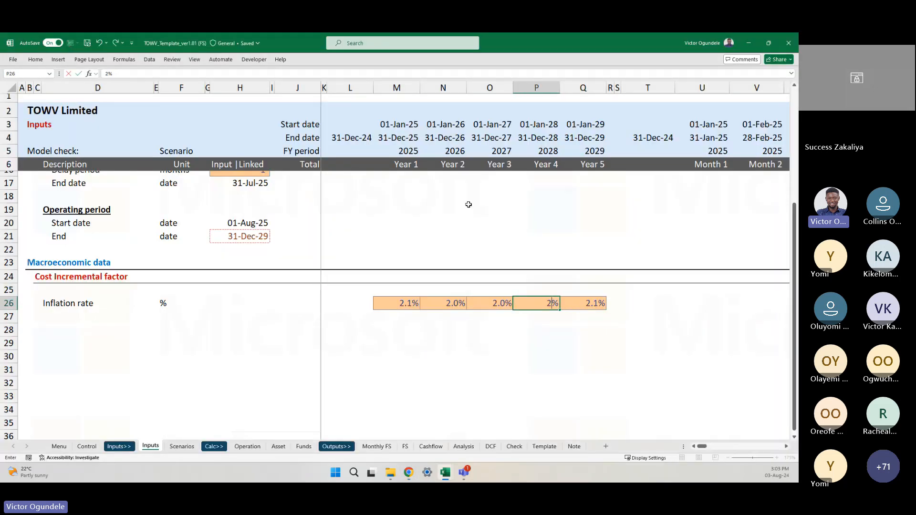
pyautogui.write('1')
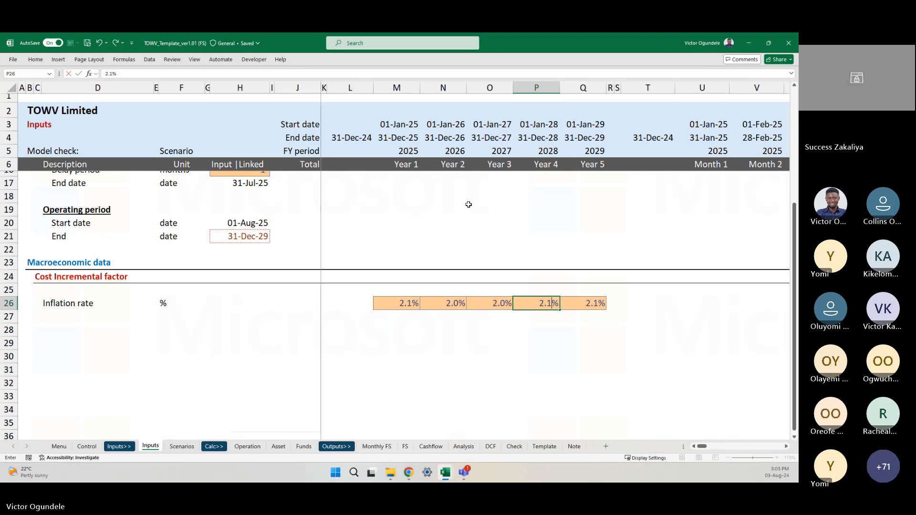
pyautogui.press('Right')
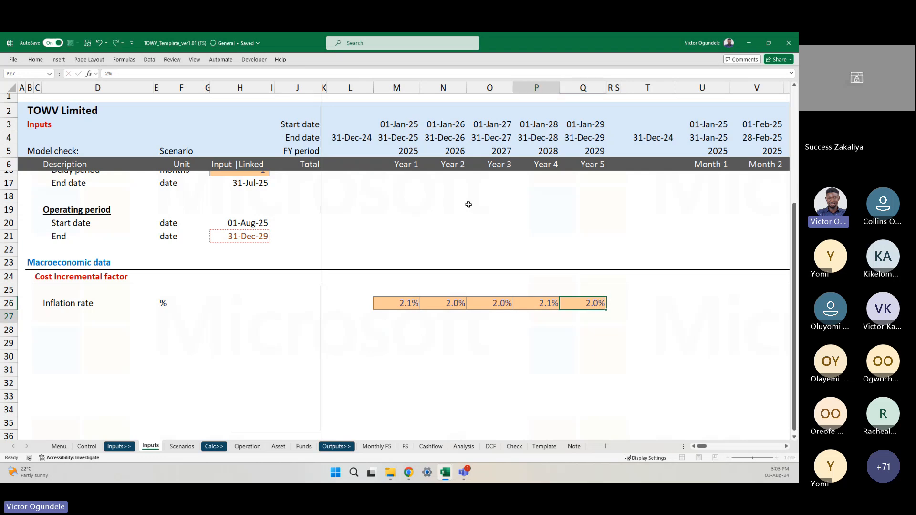
pyautogui.keyDown('ctrl'); pyautogui.scroll(2, 485, 342); pyautogui.keyUp('ctrl')
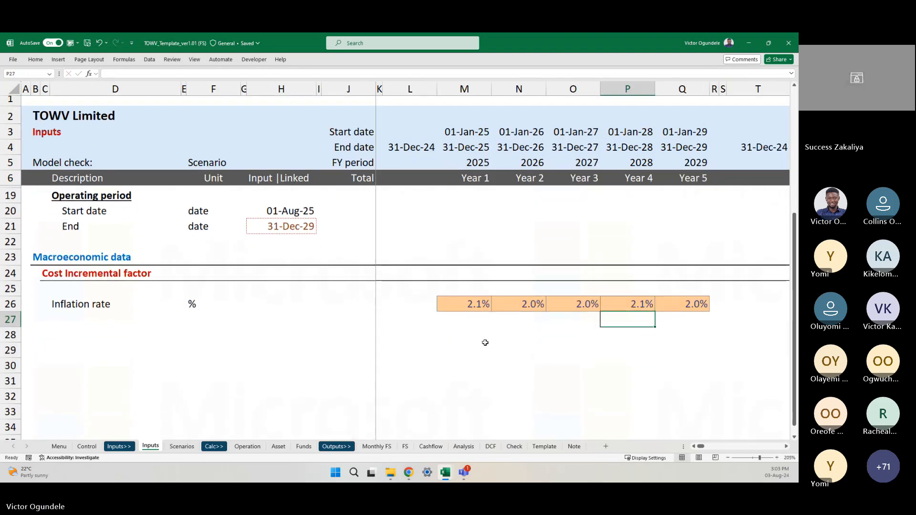
pyautogui.click(458, 314)
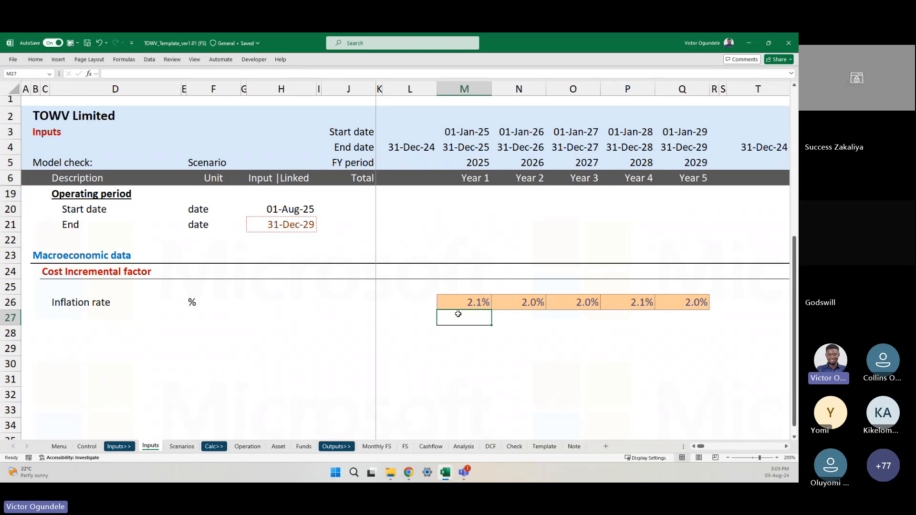
pyautogui.scroll(-4, 458, 314)
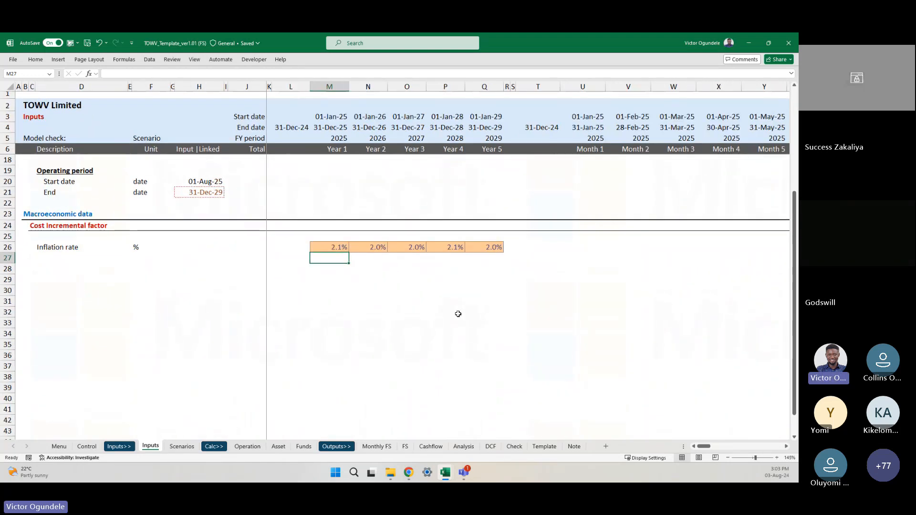
pyautogui.click(53, 265)
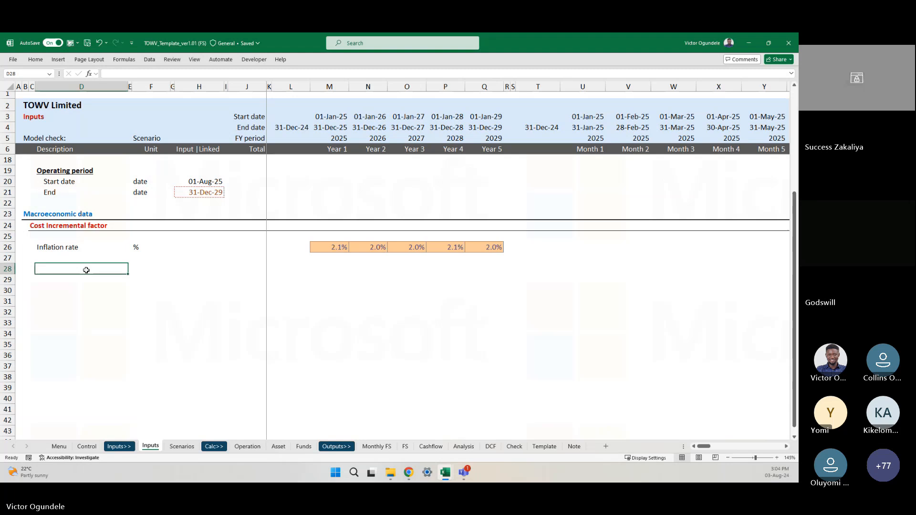
pyautogui.click(83, 250)
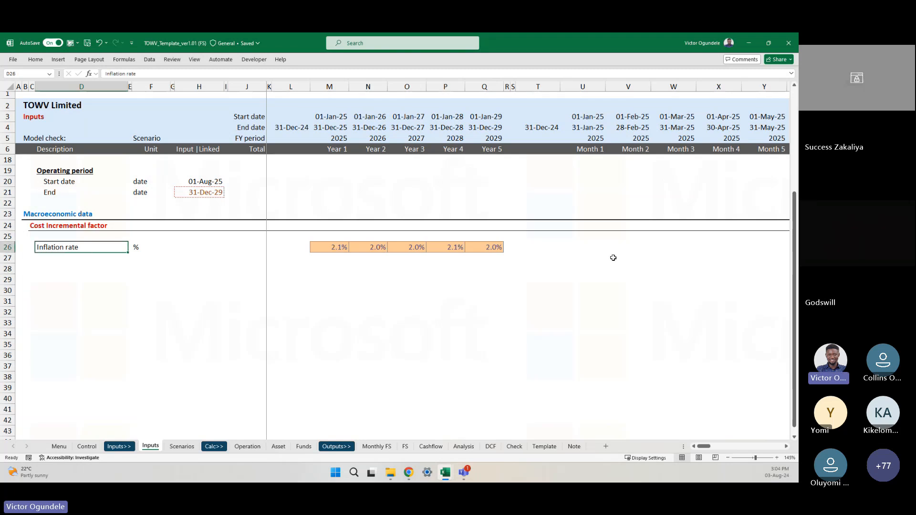
pyautogui.click(597, 246)
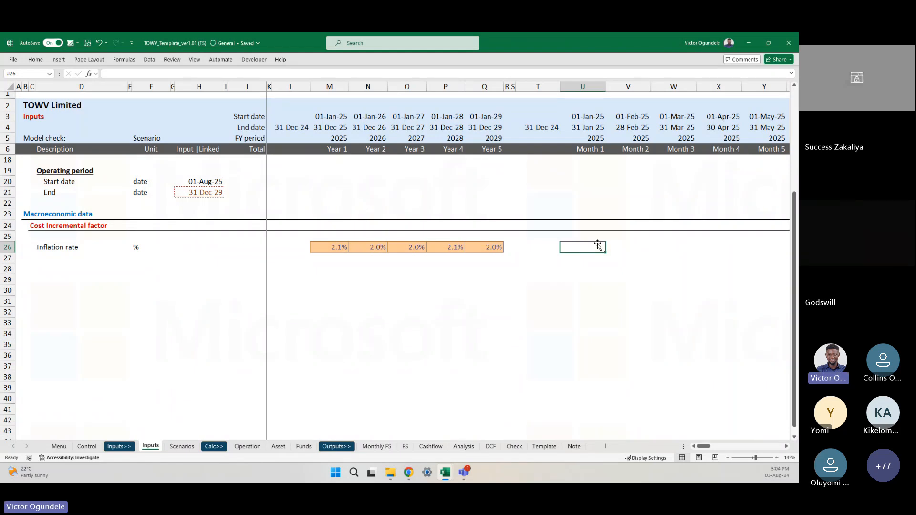
# Select the five annual inflation rates in M26:Q26
pyautogui.keyDown('ctrl'); pyautogui.scroll(2, 598, 245); pyautogui.keyUp('ctrl')
pyautogui.click(405, 285)
pyautogui.keyDown('shift'); pyautogui.click(586, 285); pyautogui.keyUp('shift')
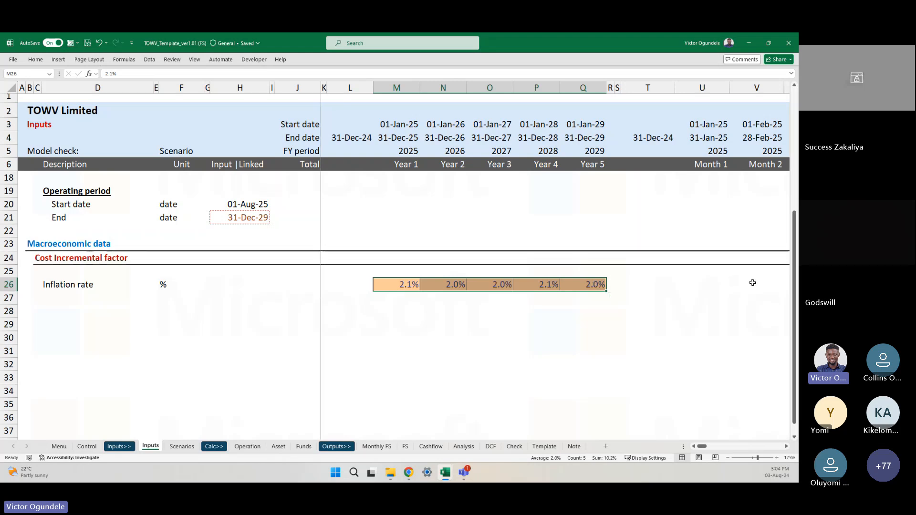
# Compare the annual 2025 FY period in M5 with the twelve monthly 2025 periods in U5:AF5
pyautogui.hscroll(1, 538, 299)
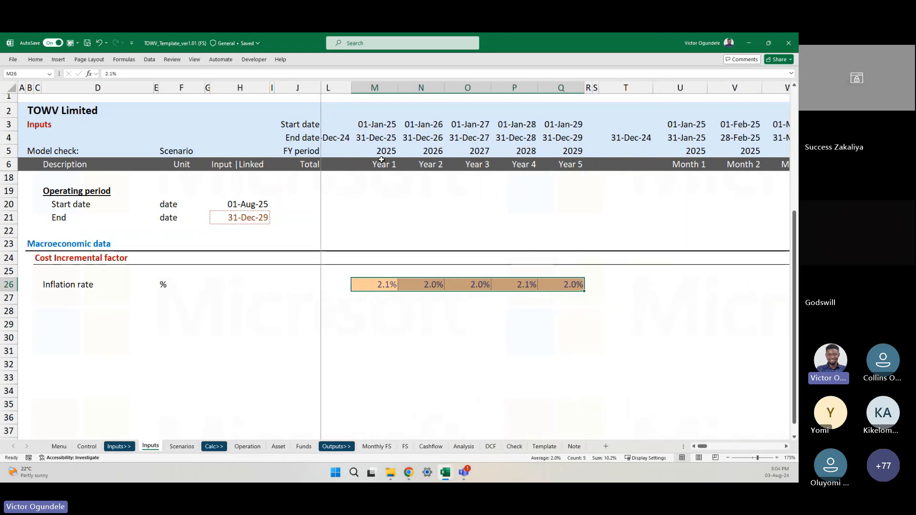
pyautogui.click(382, 152)
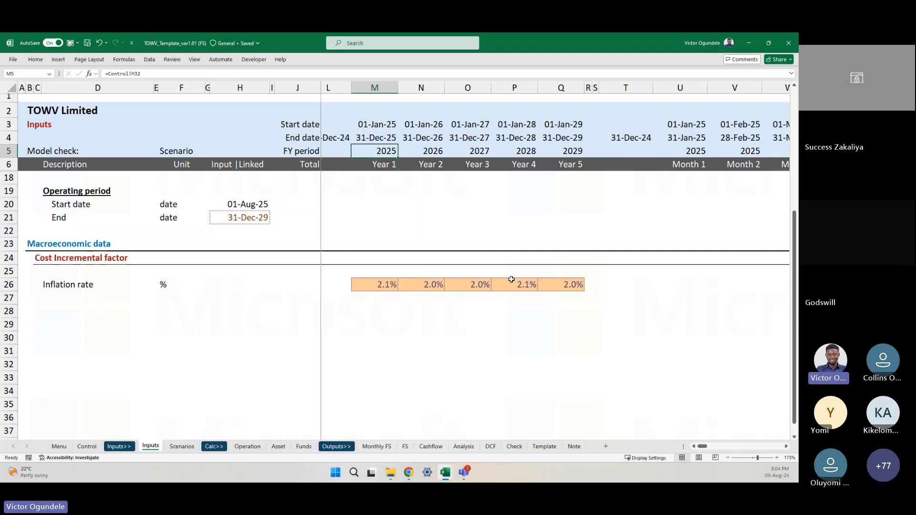
pyautogui.hscroll(1, 511, 279)
pyautogui.click(589, 150)
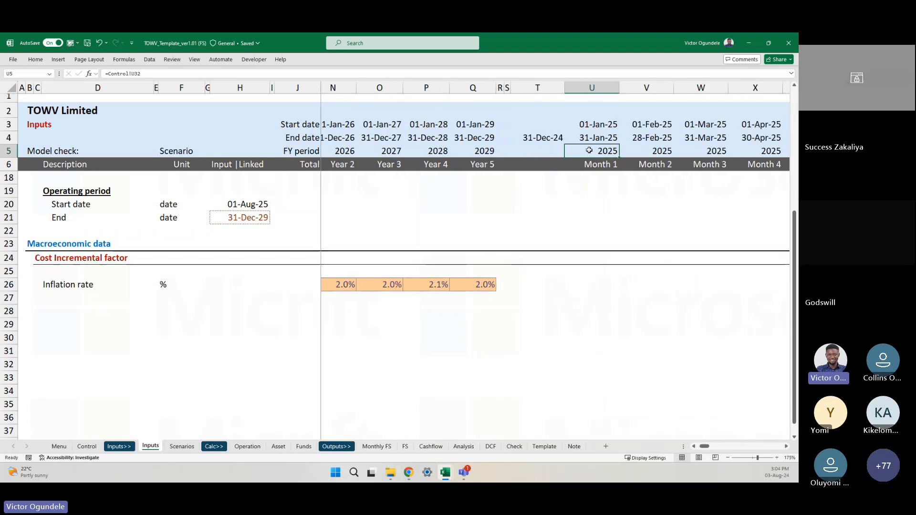
pyautogui.hscroll(7, 673, 179)
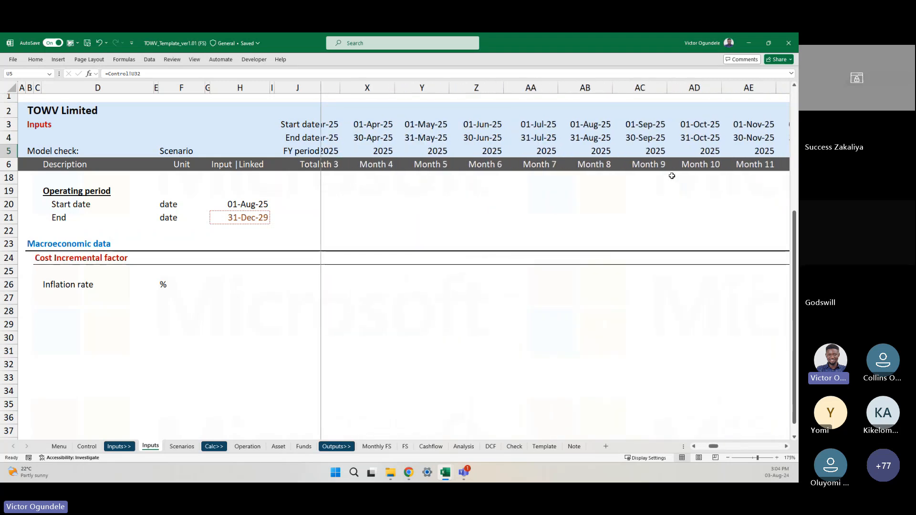
pyautogui.hscroll(2, 668, 172)
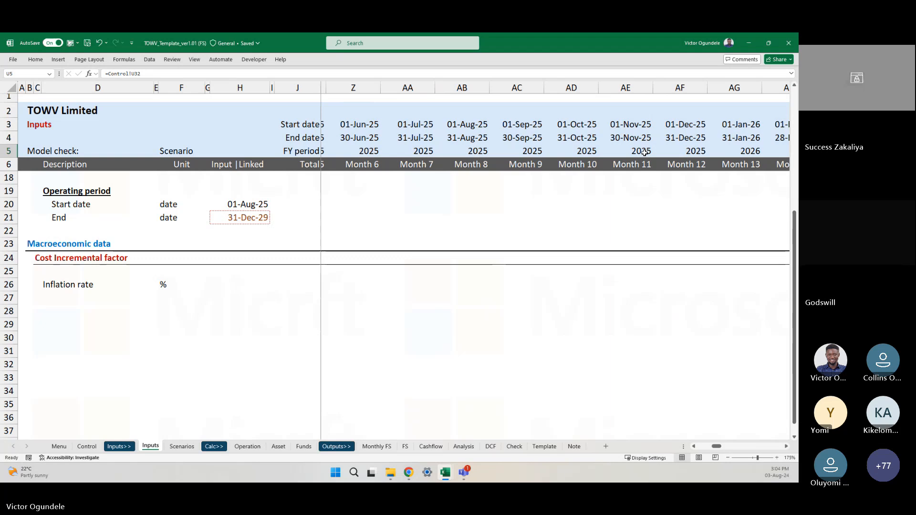
pyautogui.keyDown('shift'); pyautogui.click(683, 150); pyautogui.keyUp('shift')
pyautogui.hscroll(-5, 572, 229)
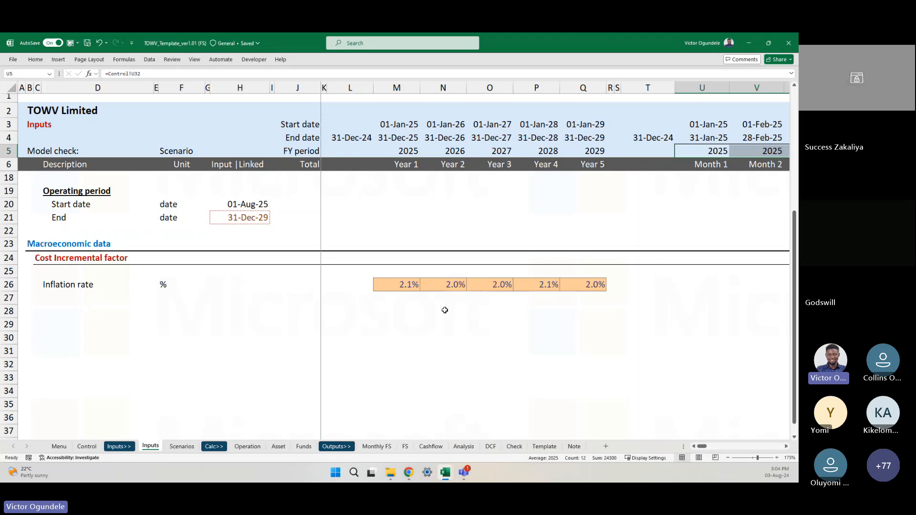
# Examine how the annual inflation rates in M26:Q26 relate to the annual and monthly FY periods in row 5
pyautogui.click(462, 285)
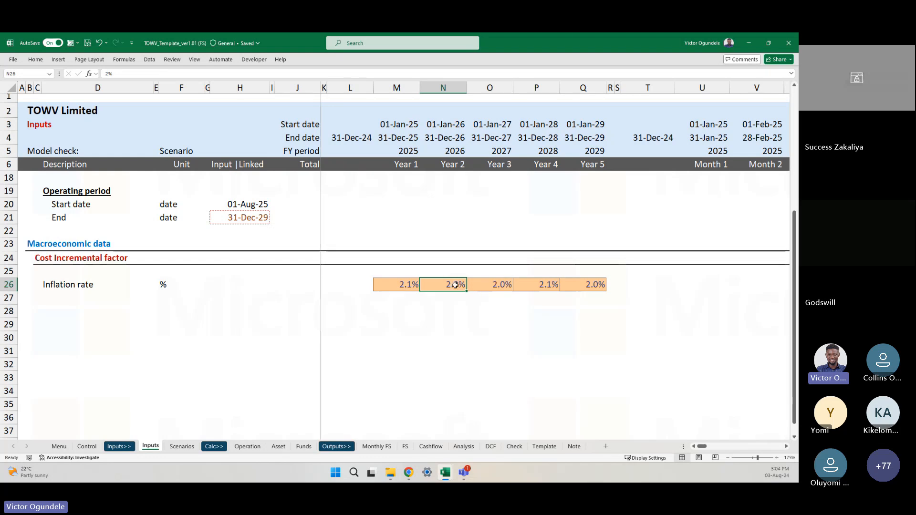
pyautogui.click(498, 290)
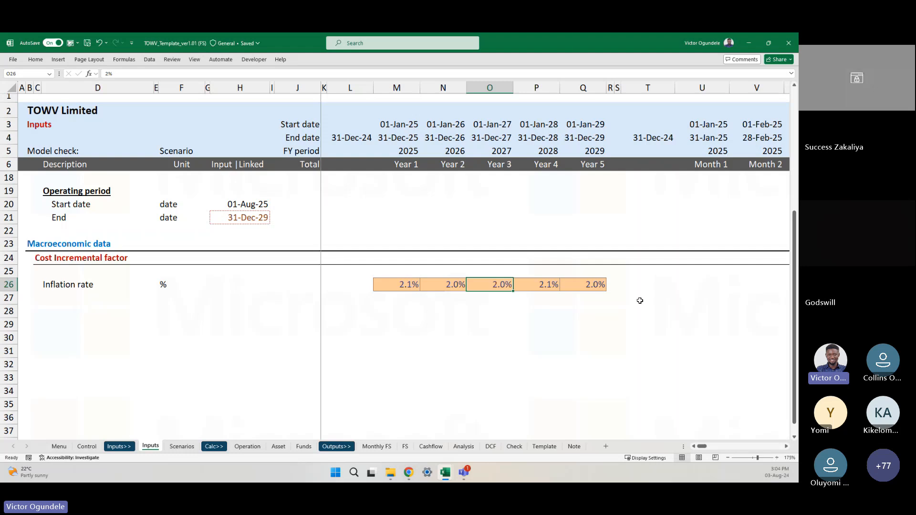
pyautogui.keyDown('ctrl'); pyautogui.scroll(-1, 626, 299); pyautogui.keyUp('ctrl')
pyautogui.keyDown('ctrl'); pyautogui.scroll(-1, 627, 300); pyautogui.keyUp('ctrl')
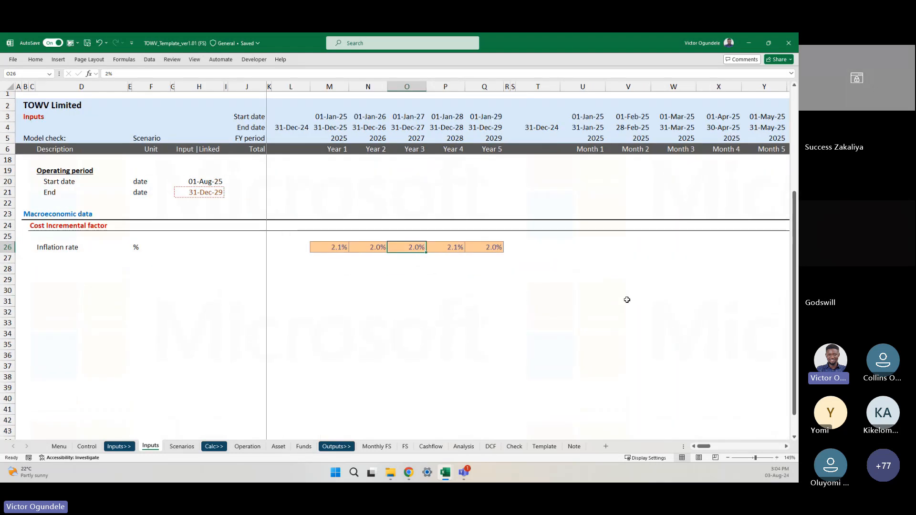
pyautogui.keyDown('ctrl'); pyautogui.scroll(-1, 620, 295); pyautogui.keyUp('ctrl')
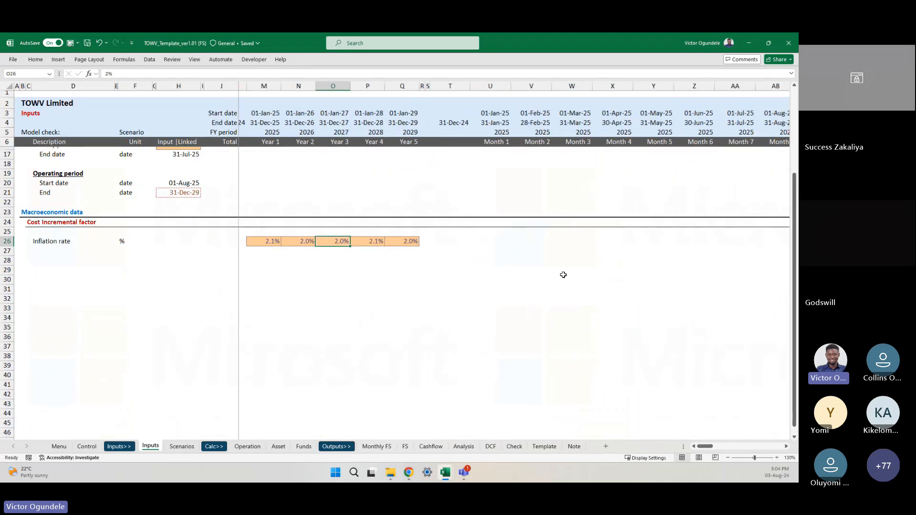
pyautogui.click(484, 241)
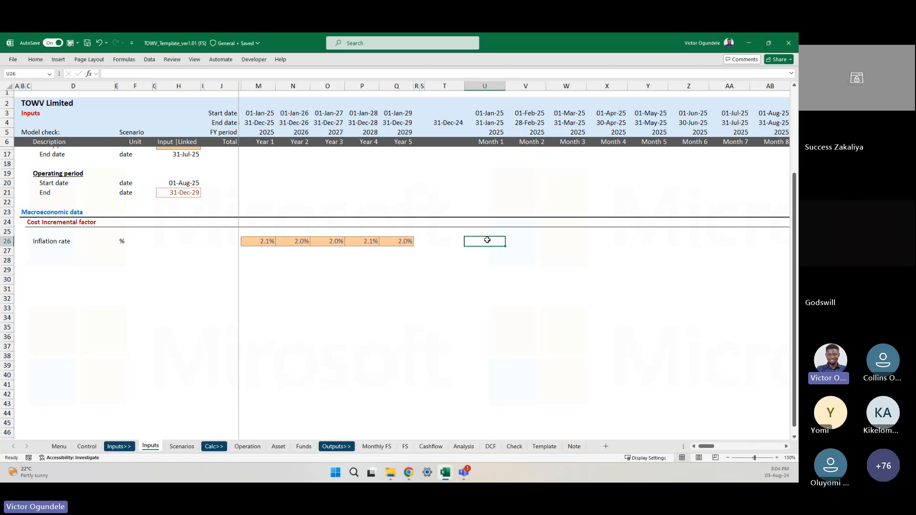
pyautogui.click(259, 241)
pyautogui.click(260, 133)
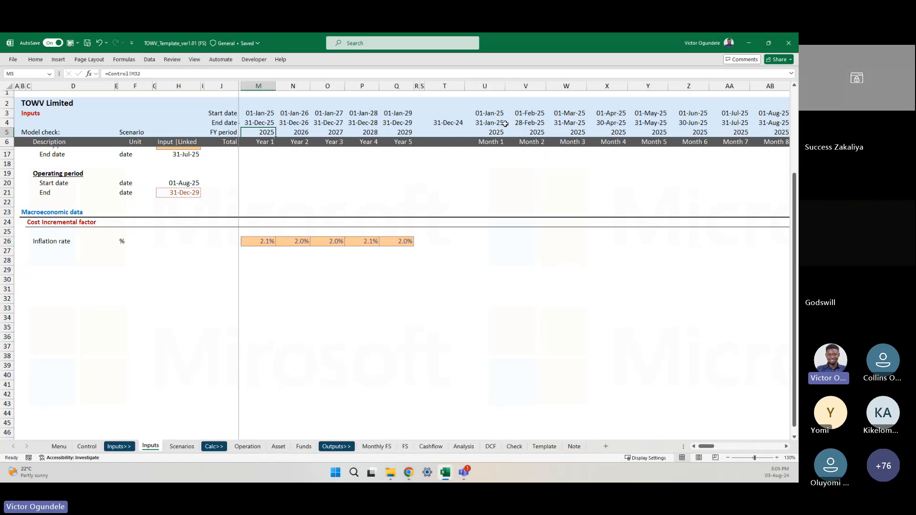
pyautogui.click(488, 134)
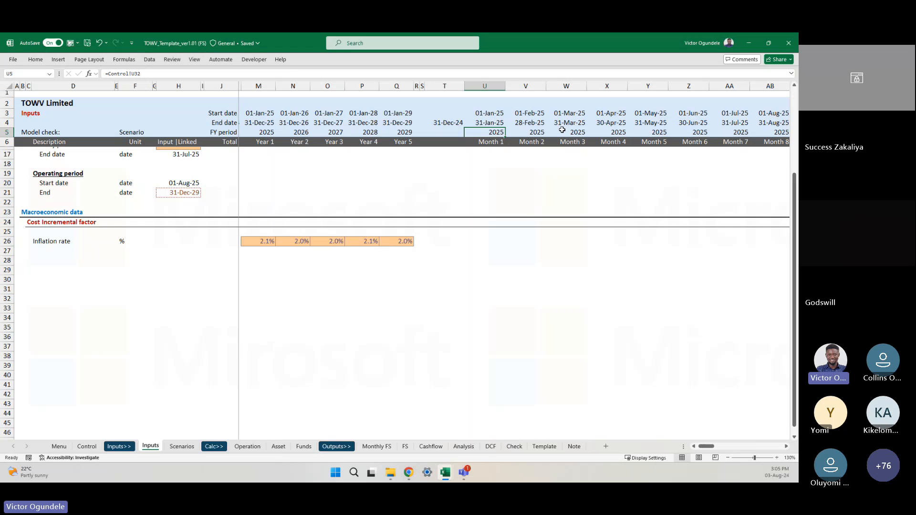
# Review the 2025 and 2026 inflation rates in M26 and N26, and select the Month 1 inflation cell U26
pyautogui.click(253, 240)
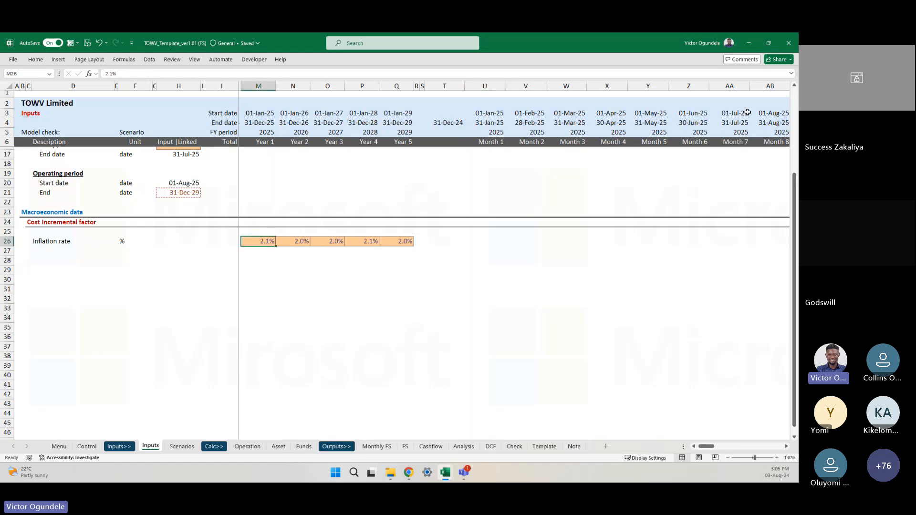
pyautogui.click(293, 240)
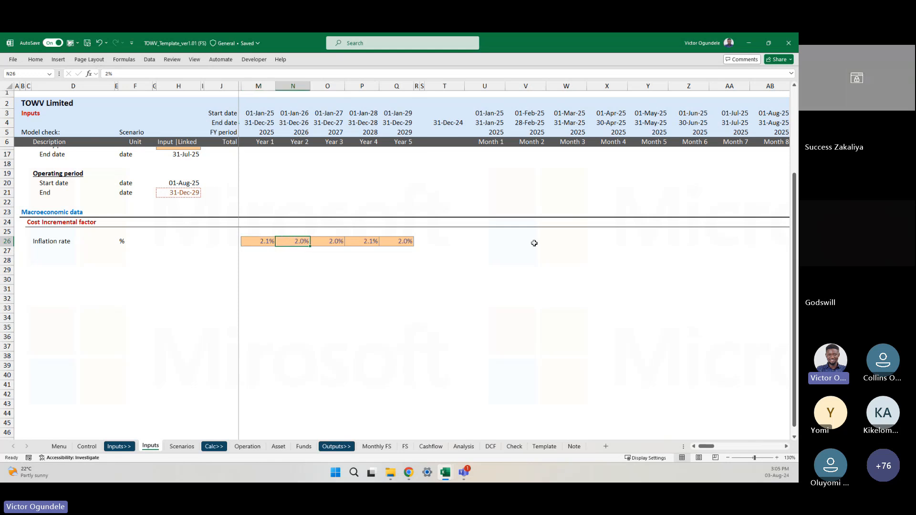
pyautogui.click(491, 244)
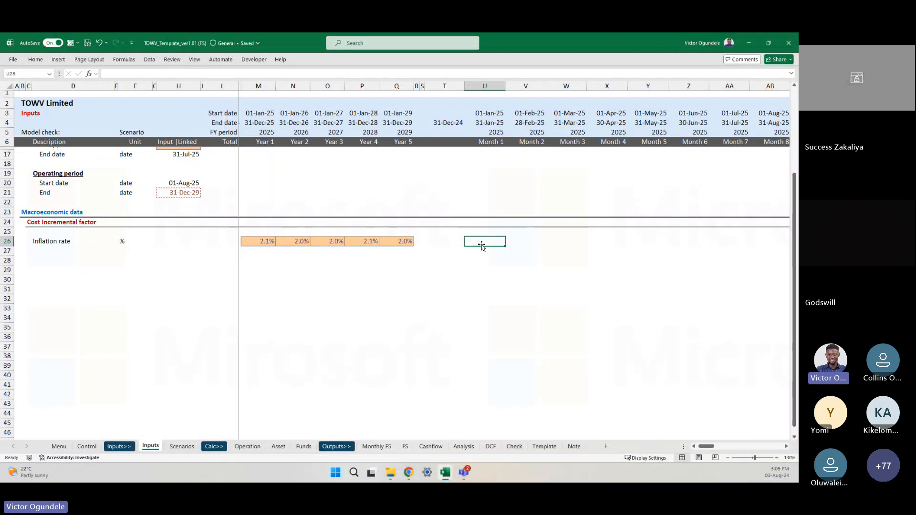
pyautogui.scroll(1, 482, 246)
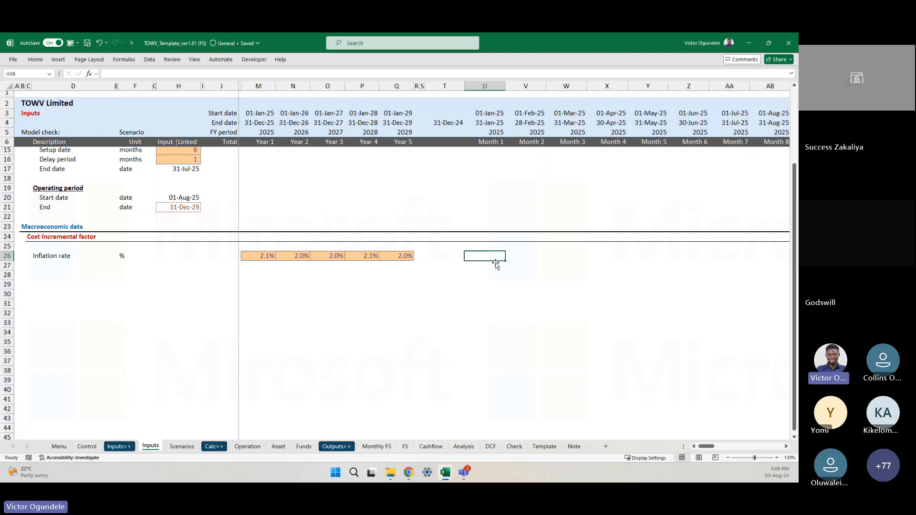
pyautogui.write('=loo')
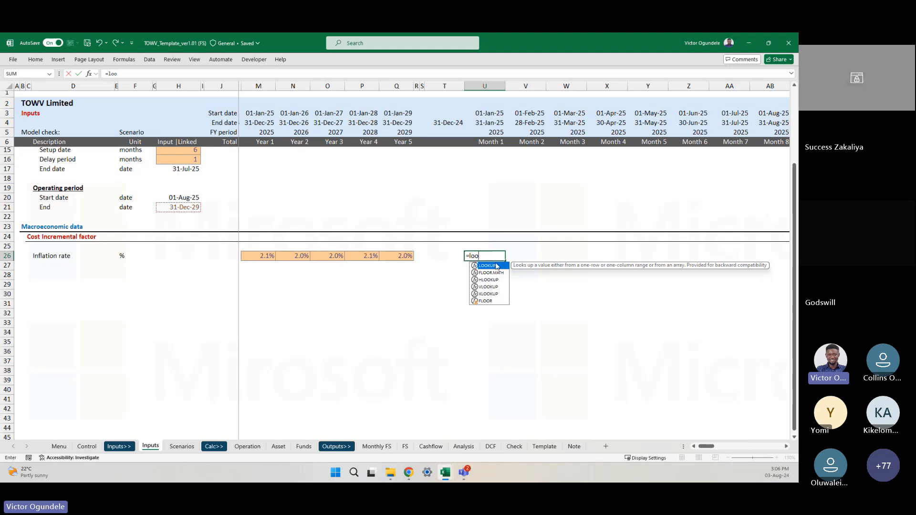
pyautogui.press('Escape')
pyautogui.press('Escape')
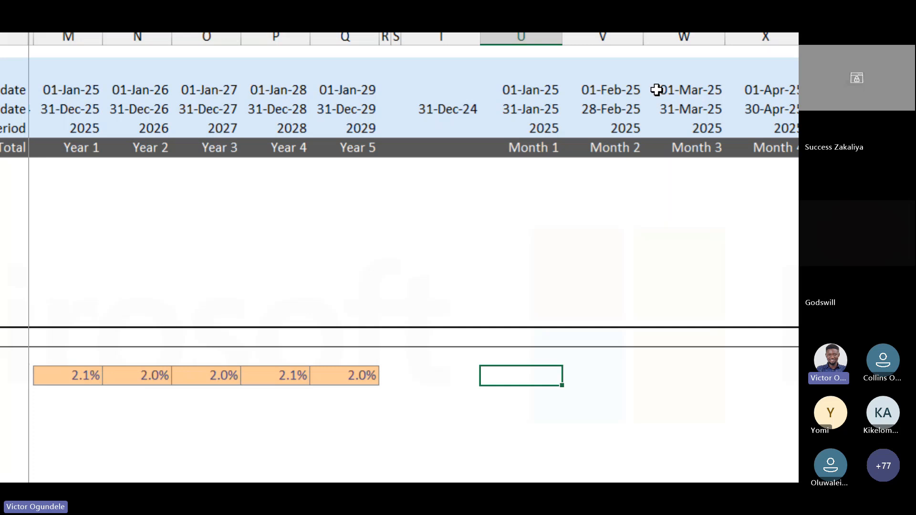
pyautogui.write('=loo')
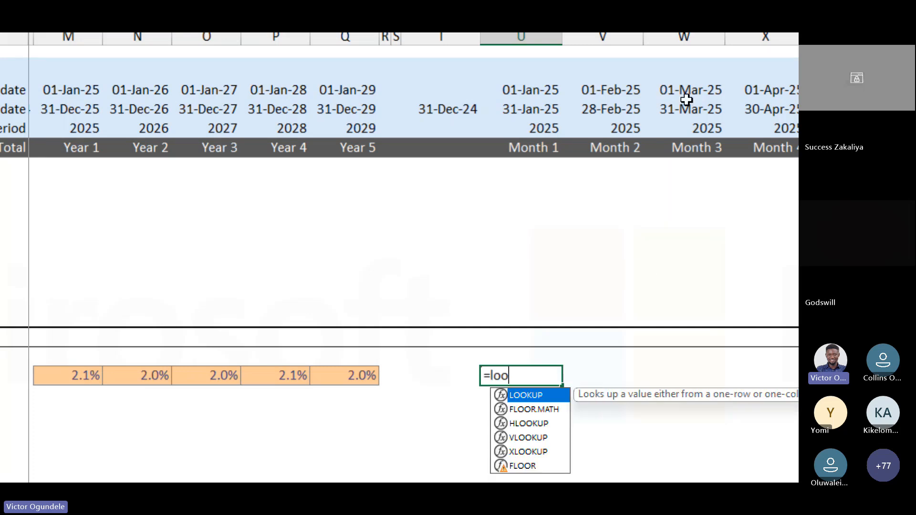
pyautogui.press('Tab')
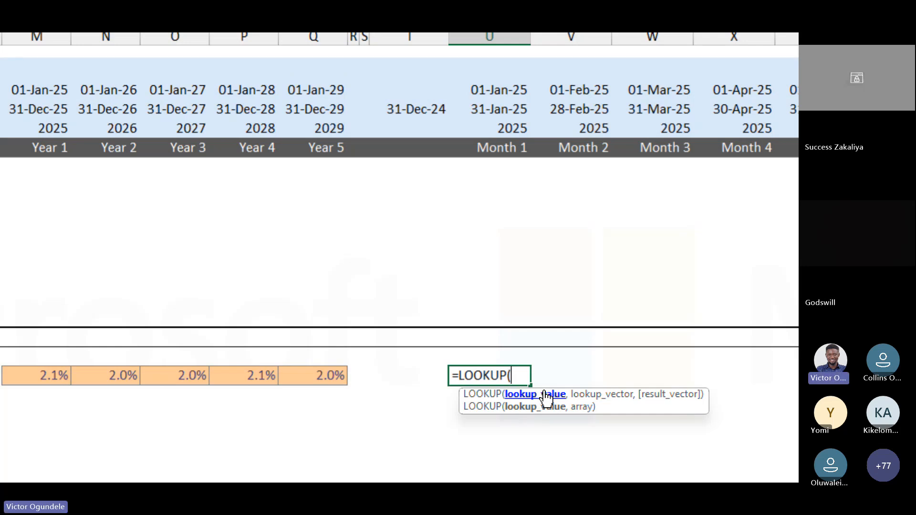
pyautogui.press('Escape')
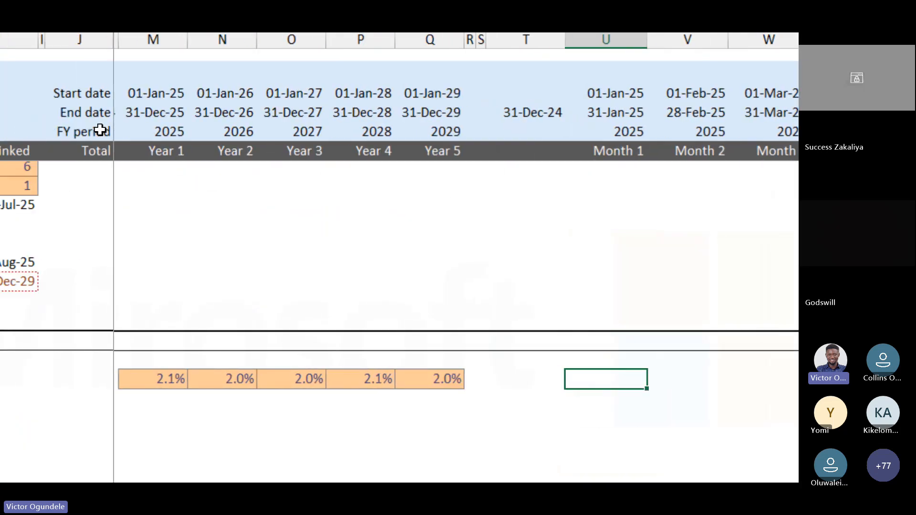
pyautogui.write('=loo')
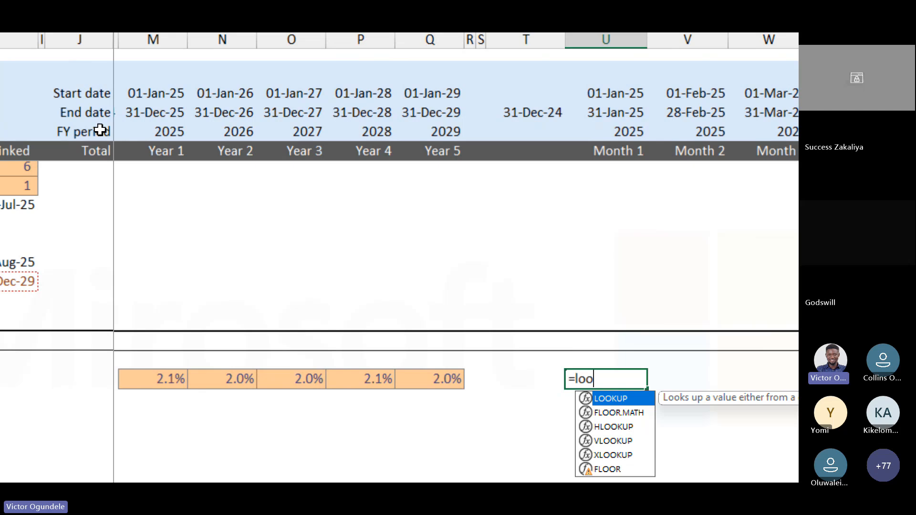
pyautogui.press('Tab')
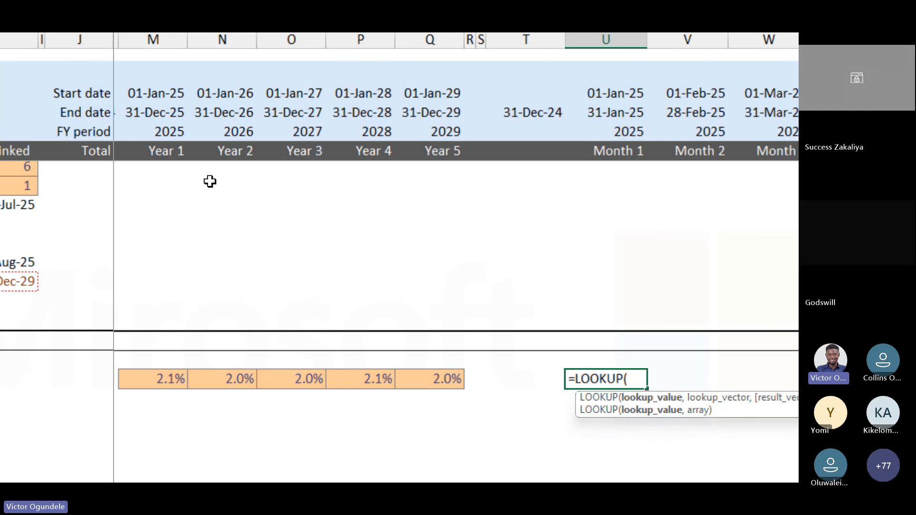
pyautogui.click(611, 130)
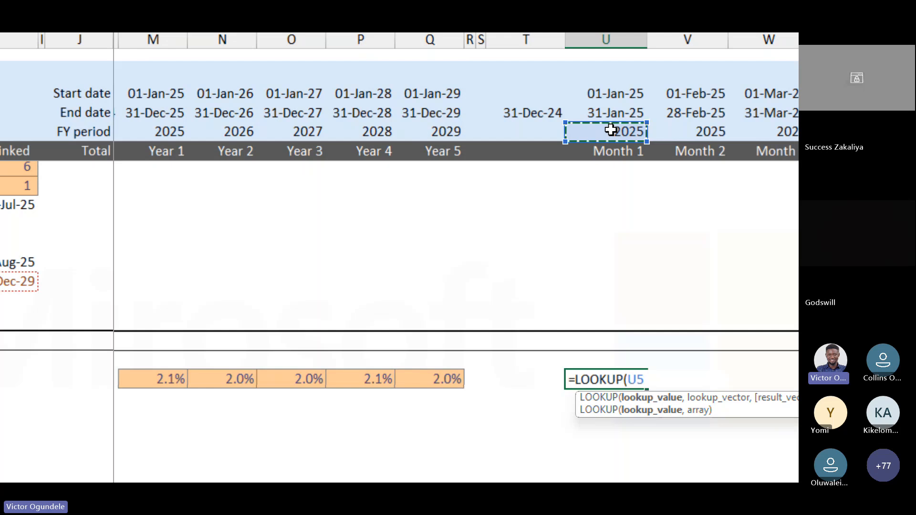
pyautogui.press('F4')
pyautogui.press('F4')
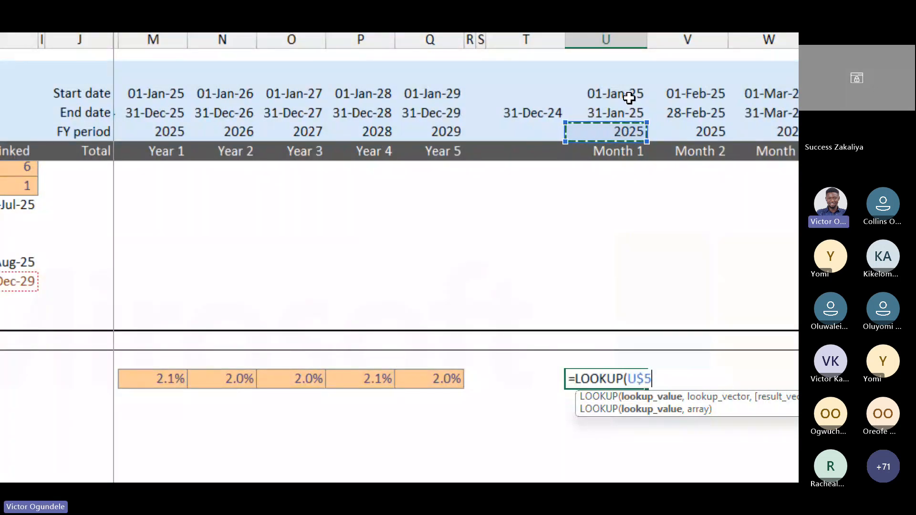
pyautogui.press('Escape')
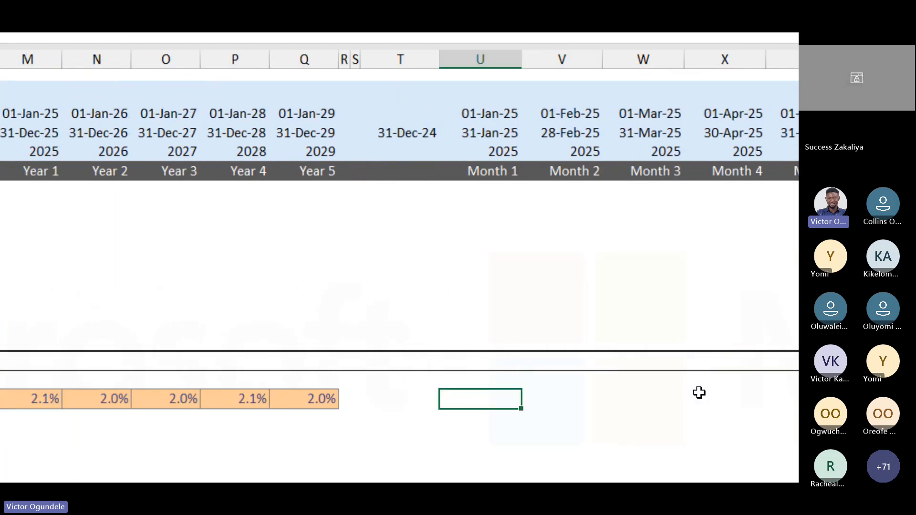
# Begin a LOOKUP formula in U26 with the row-locked Month 1 FY period U$5 as the lookup value
pyautogui.write('=loo')
pyautogui.press('Tab')
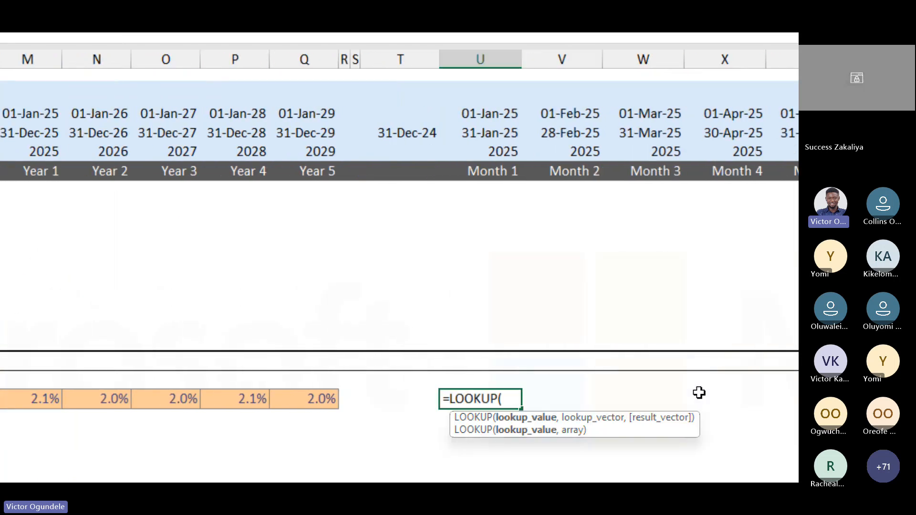
pyautogui.click(485, 147)
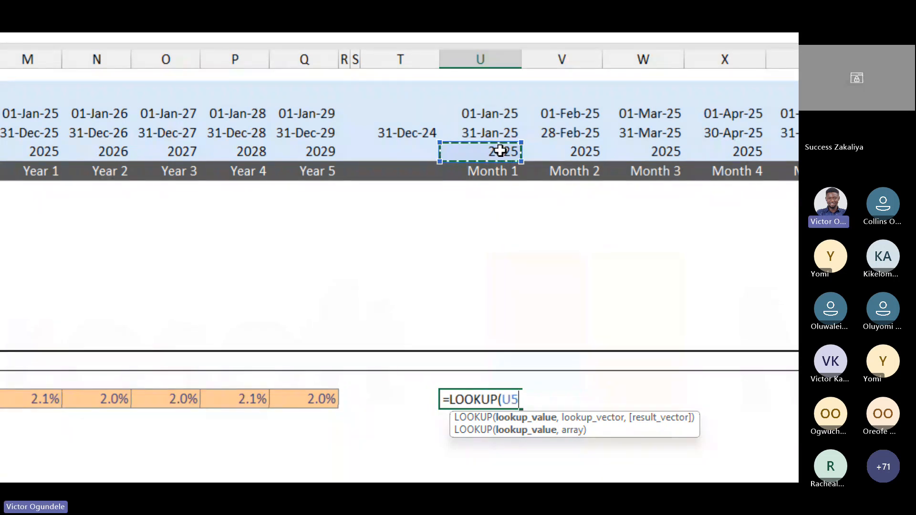
pyautogui.press('F4')
pyautogui.press('F4')
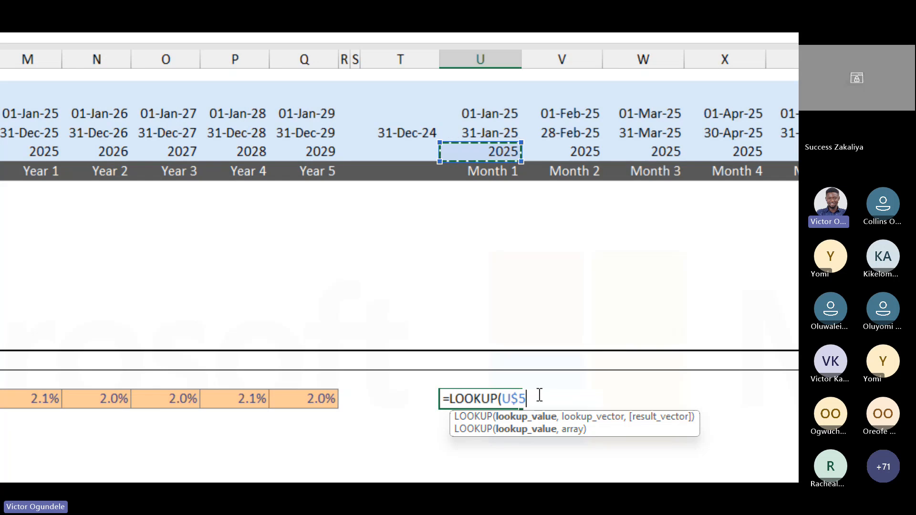
pyautogui.write(',')
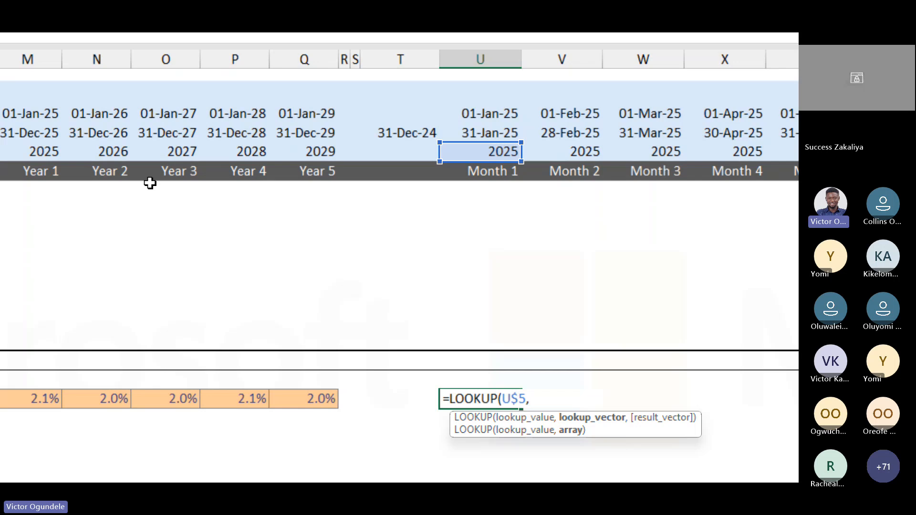
# Add the annual FY periods as the absolute range $M$5:$Q$5 for the LOOKUP formula's lookup vector
pyautogui.hscroll(-2, 119, 171)
pyautogui.click(110, 148)
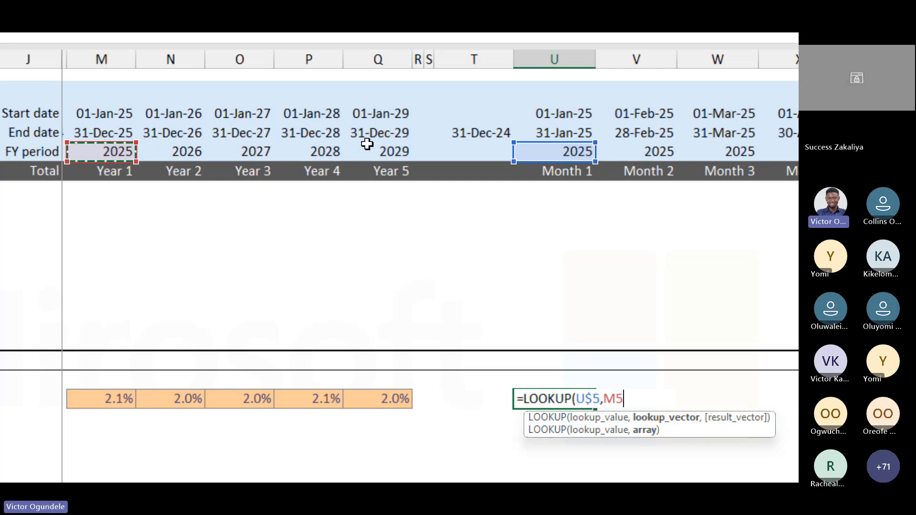
pyautogui.moveTo(367, 144); pyautogui.dragTo(368, 144)
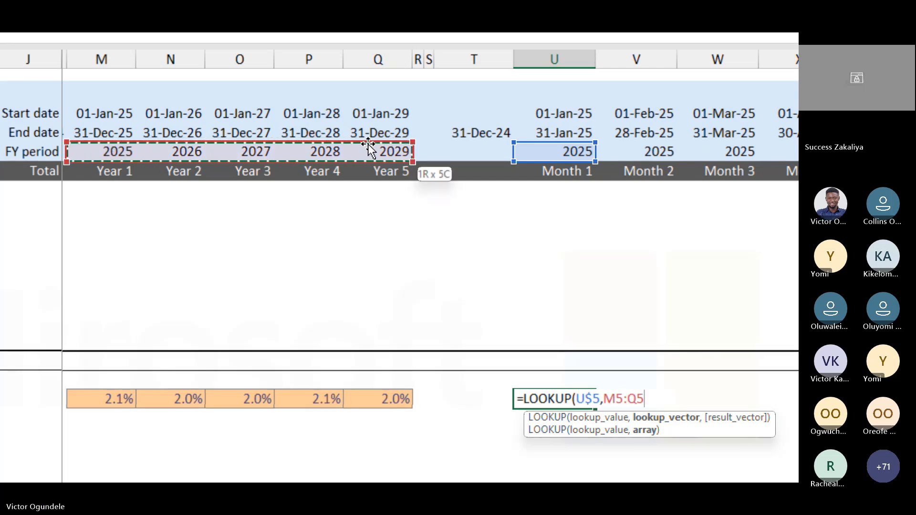
pyautogui.press('F4')
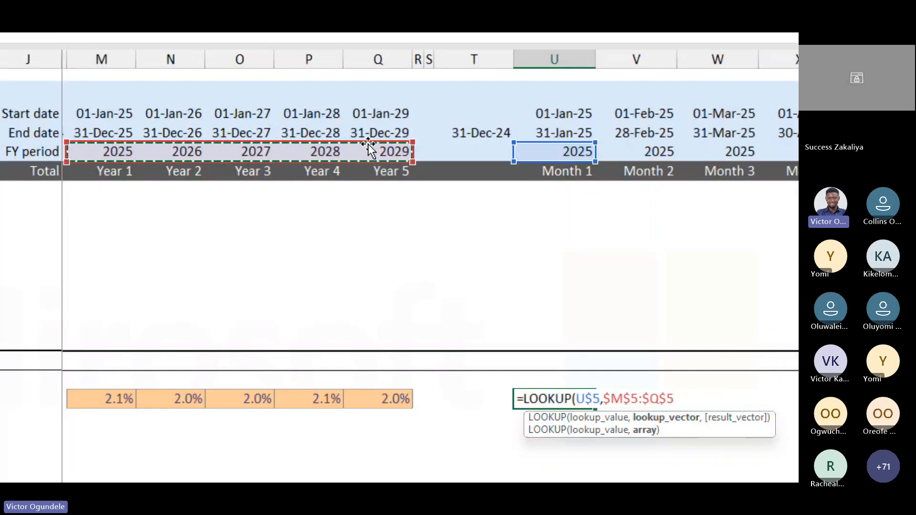
pyautogui.write(',')
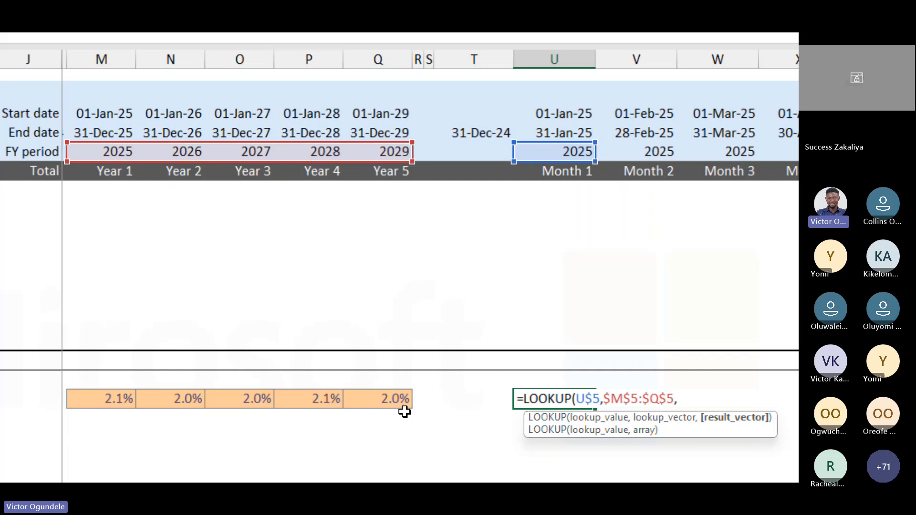
pyautogui.click(395, 400)
pyautogui.click(123, 400)
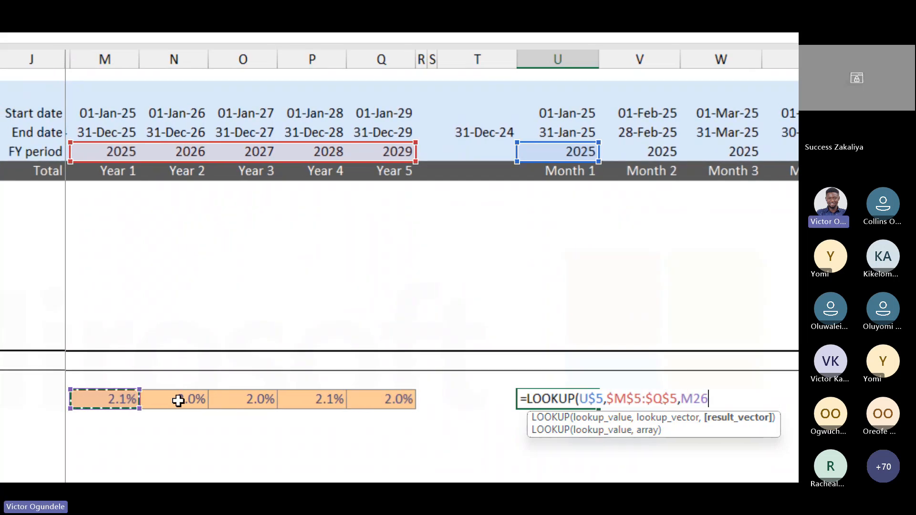
pyautogui.keyDown('shift'); pyautogui.click(374, 398); pyautogui.keyUp('shift')
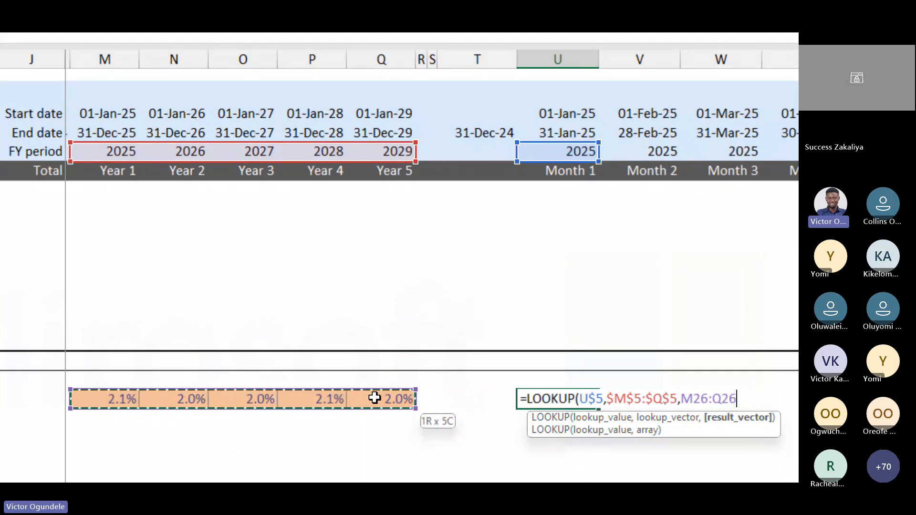
pyautogui.press('F4')
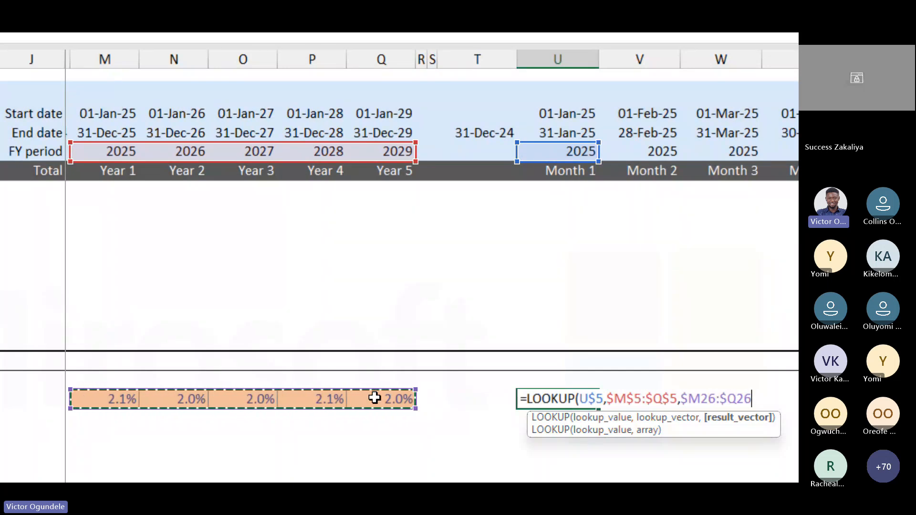
pyautogui.press('BackSpace')
pyautogui.press('BackSpace')
pyautogui.press('BackSpace')
pyautogui.press('BackSpace')
pyautogui.press('BackSpace')
pyautogui.press('BackSpace')
pyautogui.press('BackSpace')
pyautogui.press('BackSpace')
pyautogui.press('BackSpace')
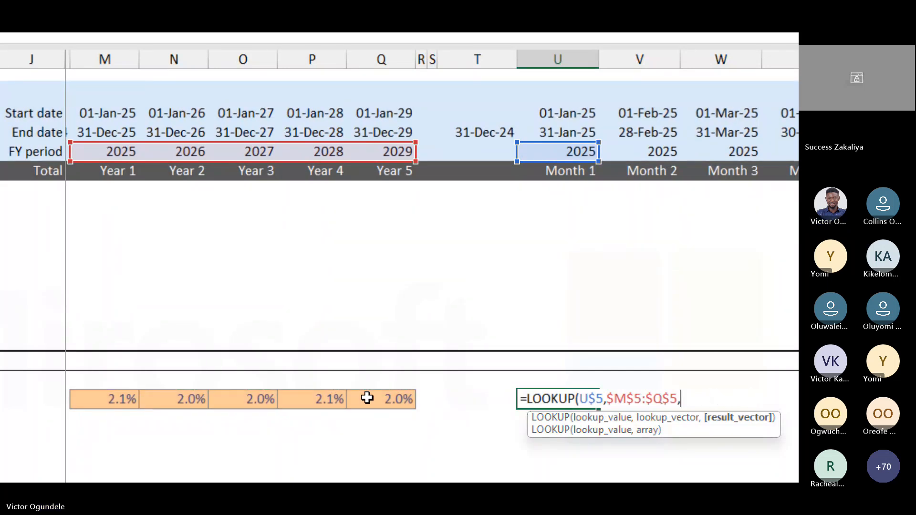
# Complete the U26 LOOKUP with the column-locked annual rates $M26:$Q26 as result vector, and format the cell with the Percent style
pyautogui.click(116, 404)
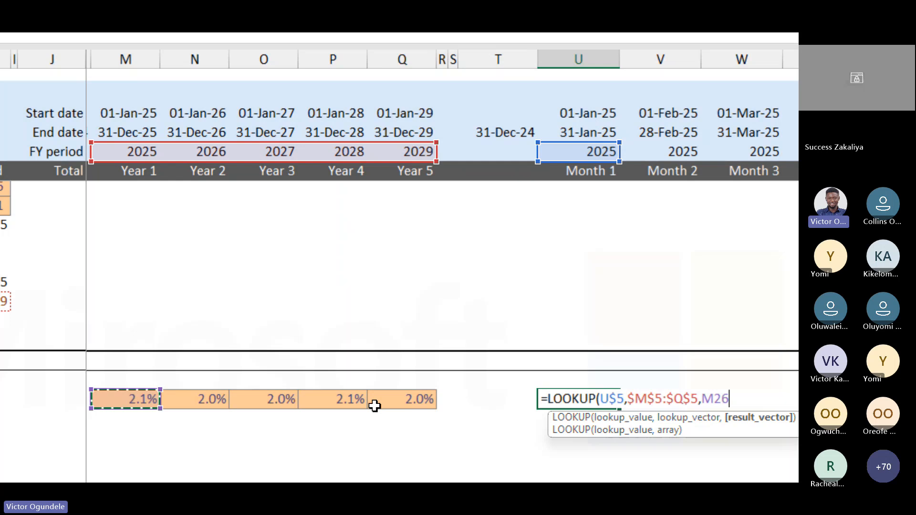
pyautogui.keyDown('shift'); pyautogui.click(392, 399); pyautogui.keyUp('shift')
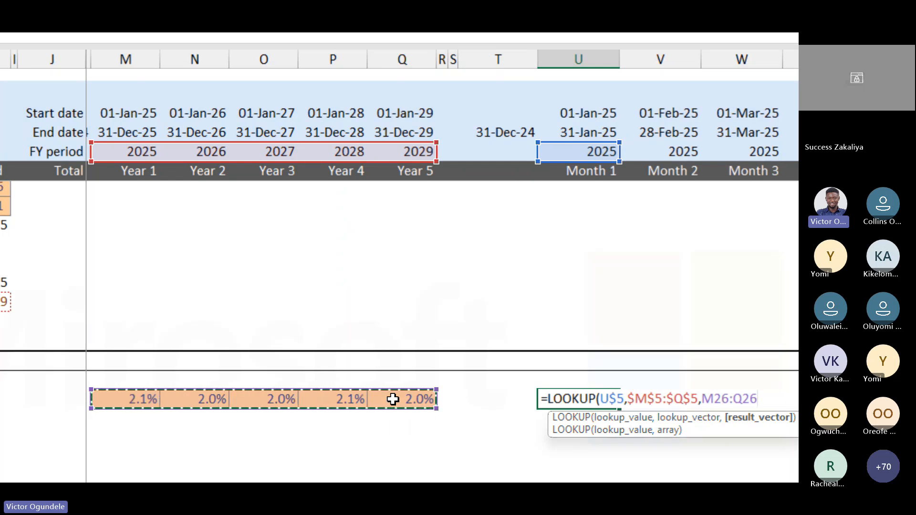
pyautogui.press('F4')
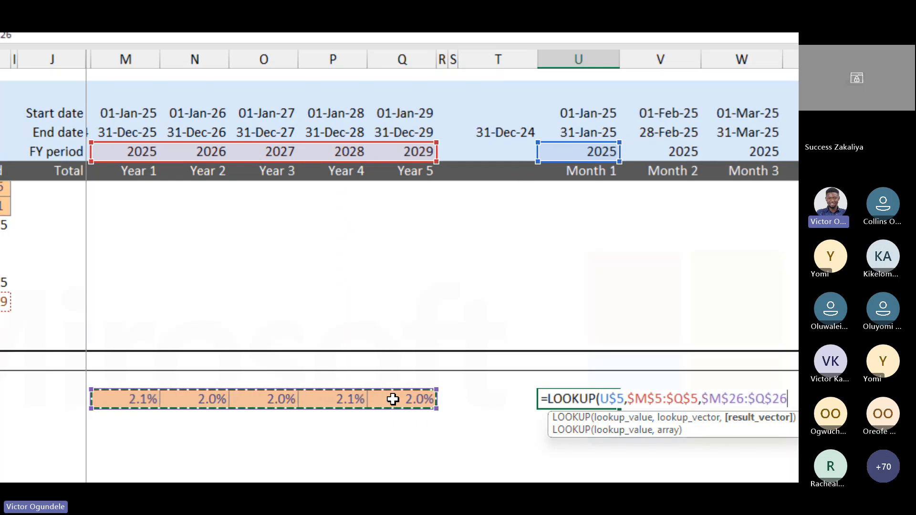
pyautogui.press('F4')
pyautogui.press('F4')
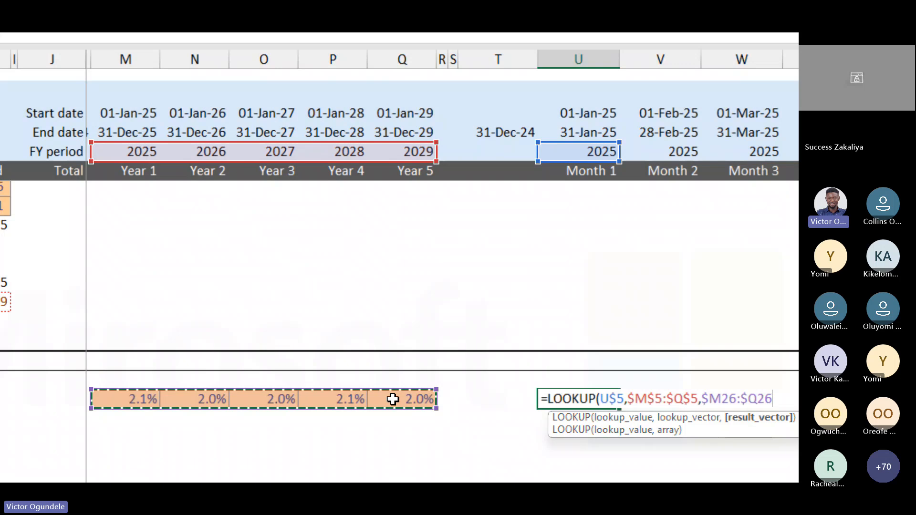
pyautogui.write(')')
pyautogui.hotkey('ctrl', 'Return')
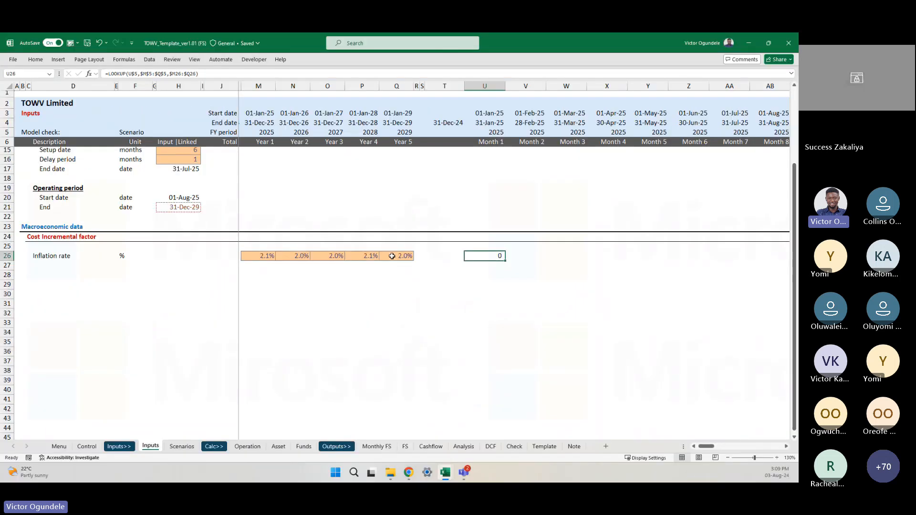
pyautogui.click(70, 43)
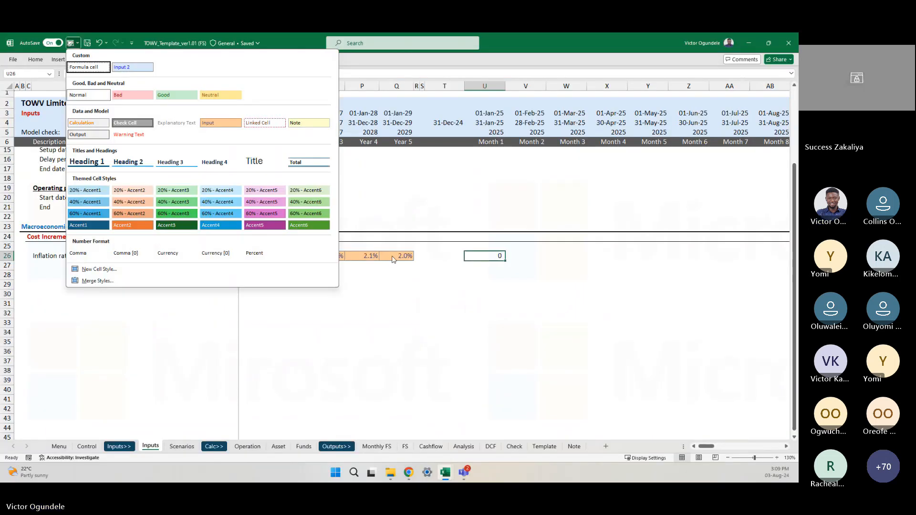
pyautogui.click(258, 254)
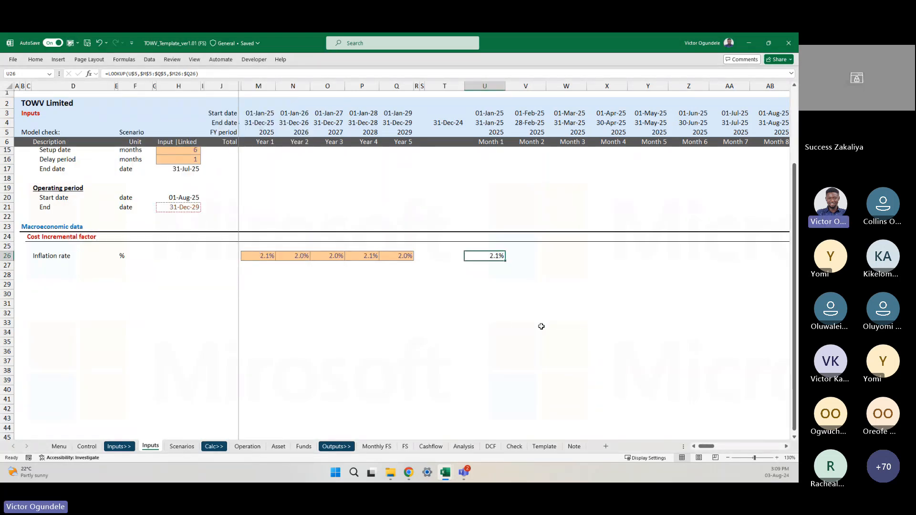
# Copy the Month 1 inflation formula in U26 across the monthly timeline to Month 60 in CB26
pyautogui.hotkey('ctrl', 'c')
pyautogui.hotkey('ctrl', 'shift', 'Right')
pyautogui.hotkey('shift', 'Left')
pyautogui.hotkey('ctrl', 'v')
pyautogui.press('Escape')
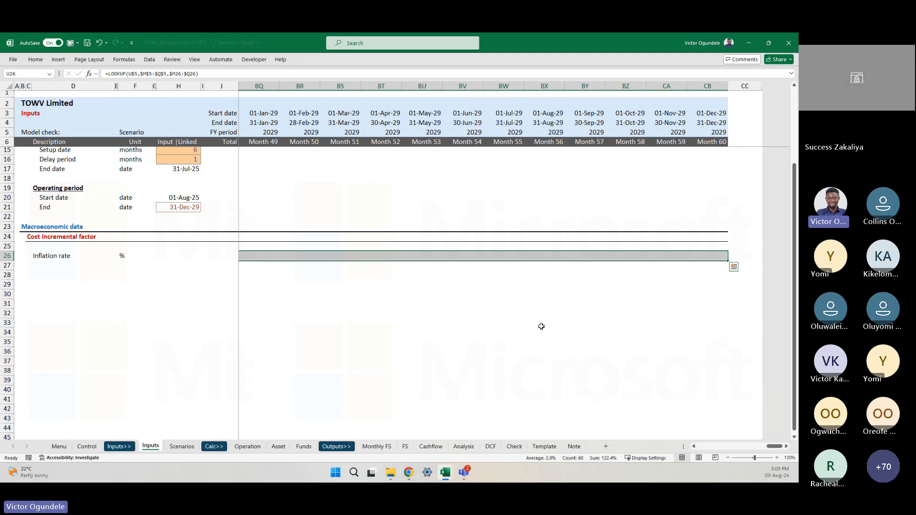
# Examine the monthly inflation rates in row 26 from Month 1 into 2027 to check how they follow the FY periods
pyautogui.press('Home')
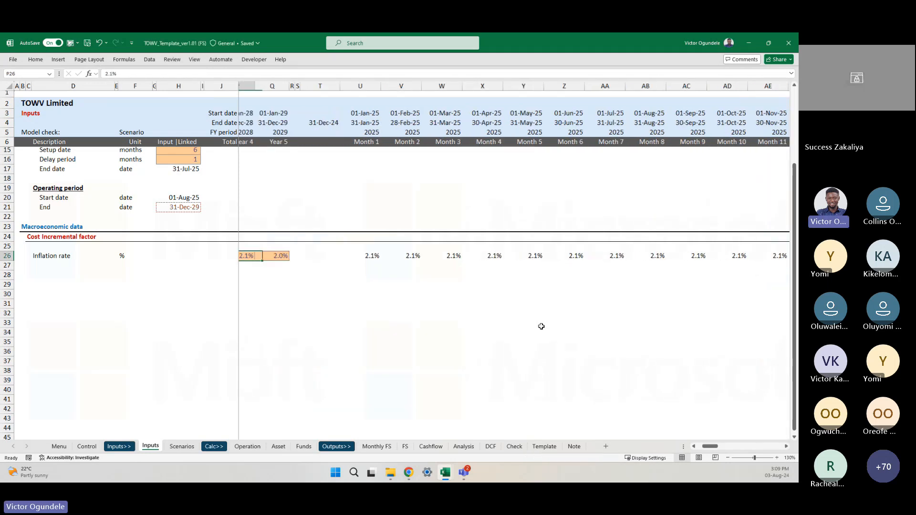
pyautogui.press('Left')
pyautogui.press('Left')
pyautogui.press('Left')
pyautogui.press('Left')
pyautogui.press('Right')
pyautogui.press('Right')
pyautogui.press('Right')
pyautogui.press('Right')
pyautogui.press('Right')
pyautogui.press('Right')
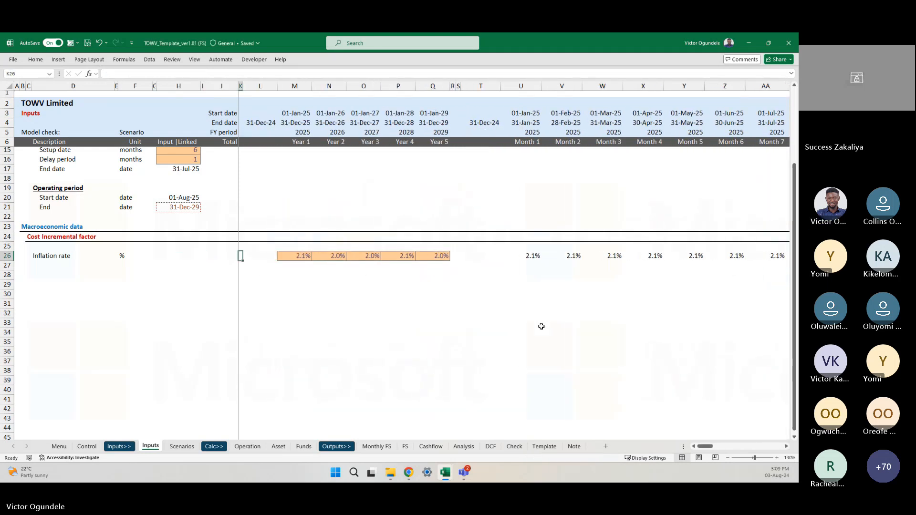
pyautogui.press('Right')
pyautogui.press('Right')
pyautogui.press('Right')
pyautogui.press('Right')
pyautogui.press('Right')
pyautogui.press('Right')
pyautogui.press('Right')
pyautogui.press('Right')
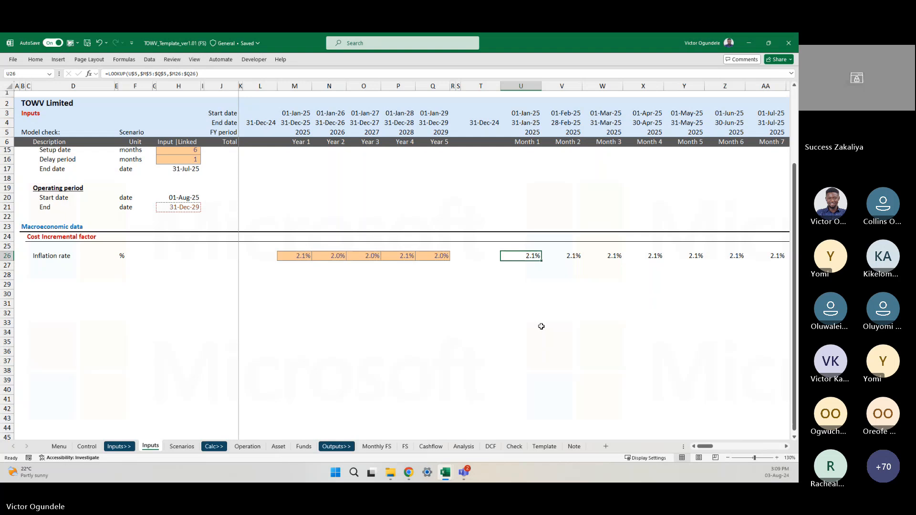
pyautogui.press('Right')
pyautogui.press('Right')
pyautogui.press('Right')
pyautogui.press('Right')
pyautogui.press('Right')
pyautogui.press('Right')
pyautogui.press('Right')
pyautogui.press('Right')
pyautogui.press('Right')
pyautogui.press('Right')
pyautogui.press('Right')
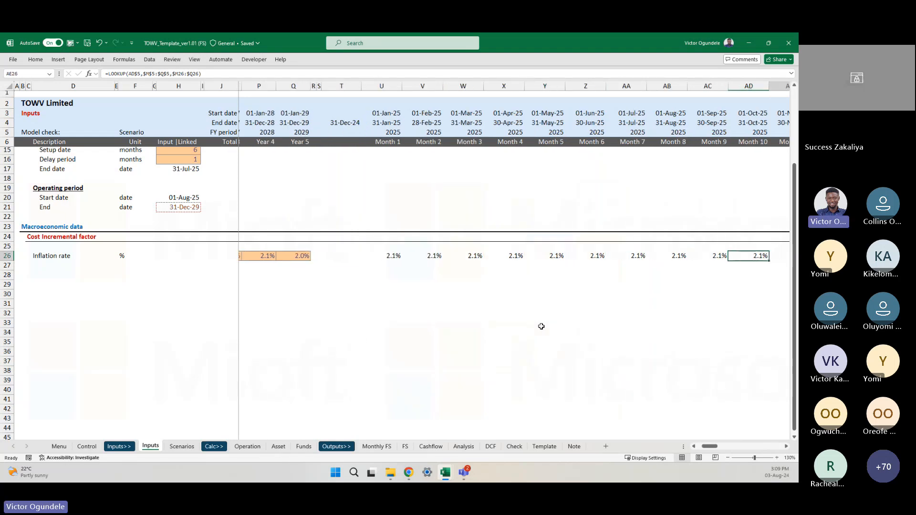
pyautogui.press('Right')
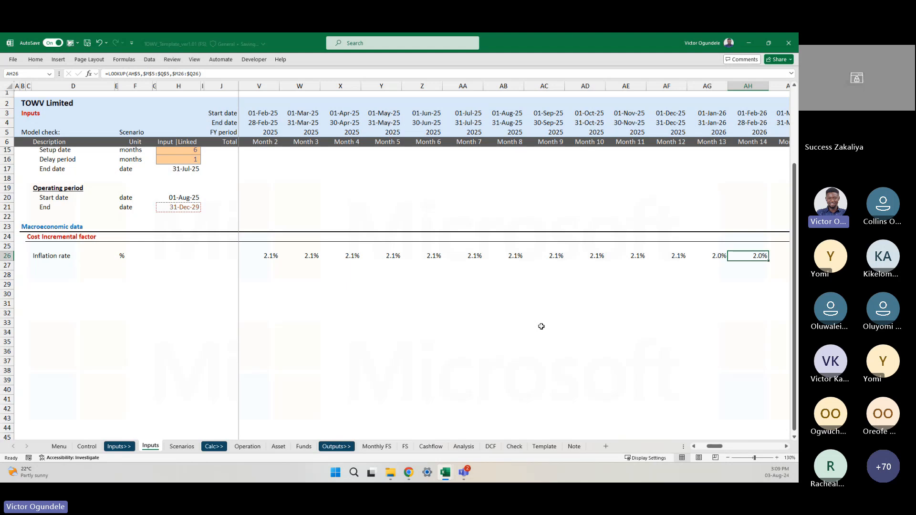
pyautogui.press('Right')
pyautogui.press('Right')
pyautogui.press('Right')
pyautogui.press('Right')
pyautogui.press('Right')
pyautogui.press('Right')
pyautogui.press('Right')
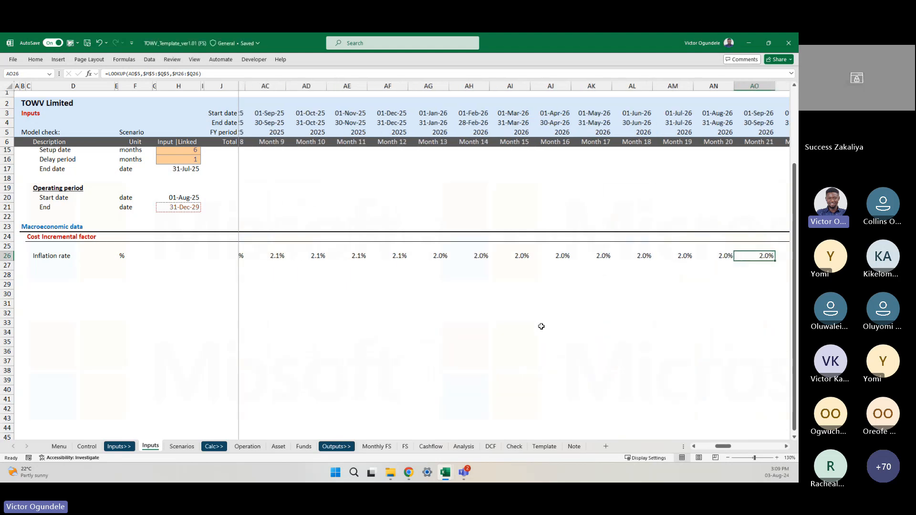
pyautogui.press('Right')
pyautogui.press('Right')
pyautogui.press('Right')
pyautogui.press('Right')
pyautogui.press('Right')
pyautogui.press('Right')
# Trace the monthly inflation rates back from 2027 to Month 1 and compare them with the annual rates in M26:Q26
pyautogui.press('Left')
pyautogui.press('Left')
pyautogui.press('Left')
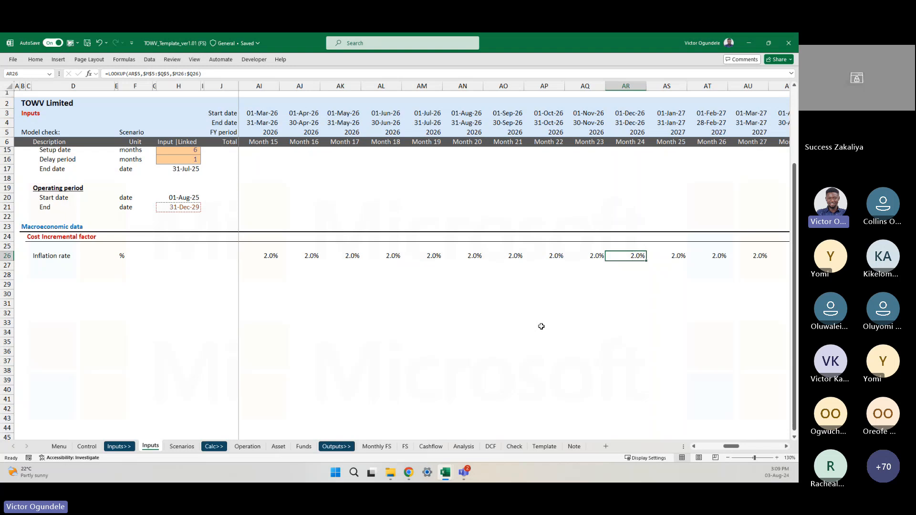
pyautogui.press('Left')
pyautogui.press('Left')
pyautogui.press('Left')
pyautogui.press('Left')
pyautogui.press('Left')
pyautogui.press('Left')
pyautogui.press('Left')
pyautogui.press('Left')
pyautogui.press('Left')
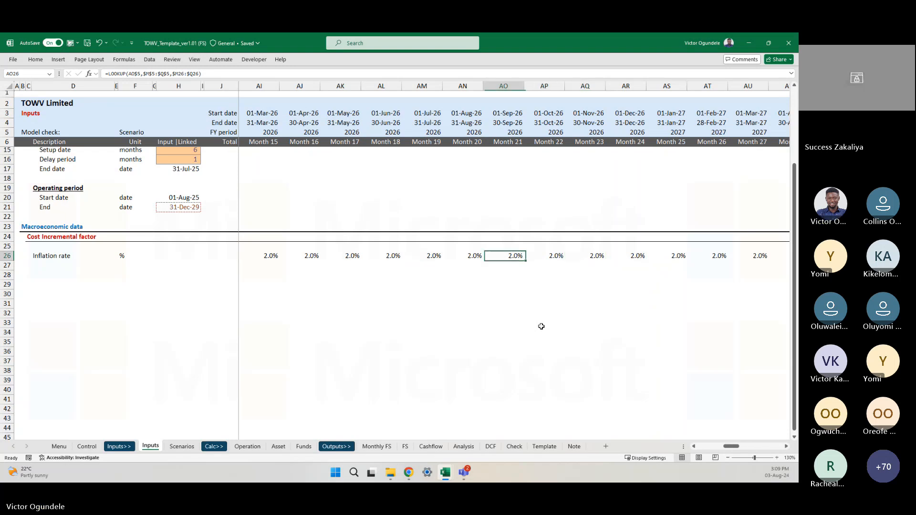
pyautogui.press('Left')
pyautogui.press('Left')
pyautogui.press('Left')
pyautogui.press('Left')
pyautogui.press('Left')
pyautogui.press('Left')
pyautogui.press('Left')
pyautogui.press('Left')
pyautogui.press('Left')
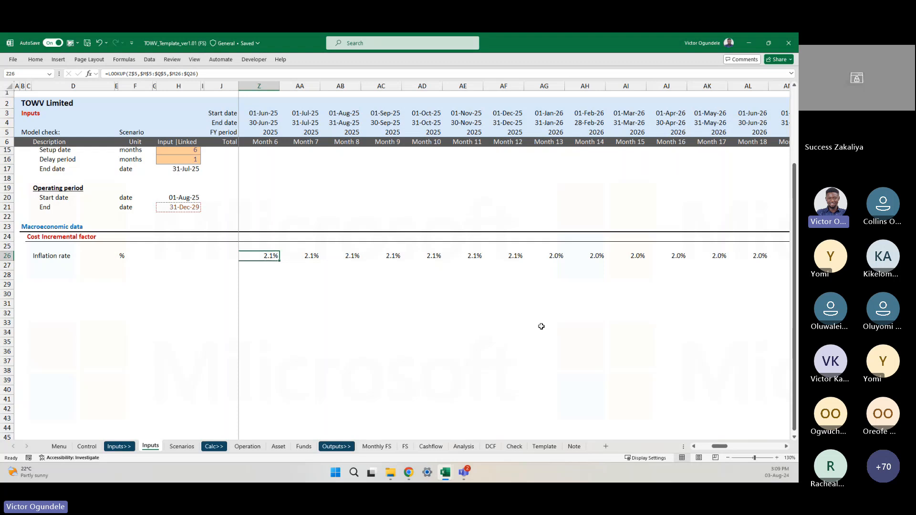
pyautogui.press('Left')
pyautogui.press('Left')
pyautogui.press('Left')
pyautogui.press('Left')
pyautogui.press('Left')
pyautogui.press('Left')
pyautogui.press('Left')
pyautogui.press('Left')
pyautogui.press('Left')
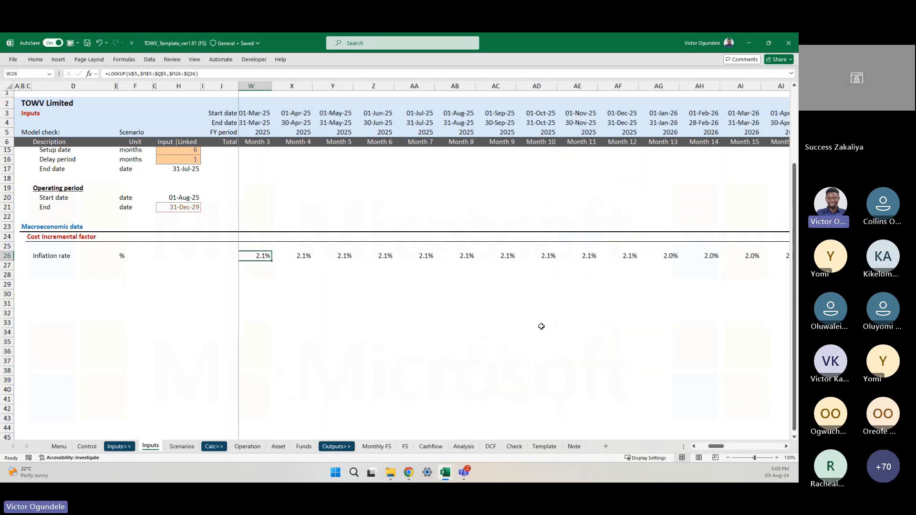
pyautogui.press('Left')
pyautogui.press('Left')
pyautogui.press('Left')
pyautogui.press('Left')
pyautogui.press('Left')
pyautogui.press('Left')
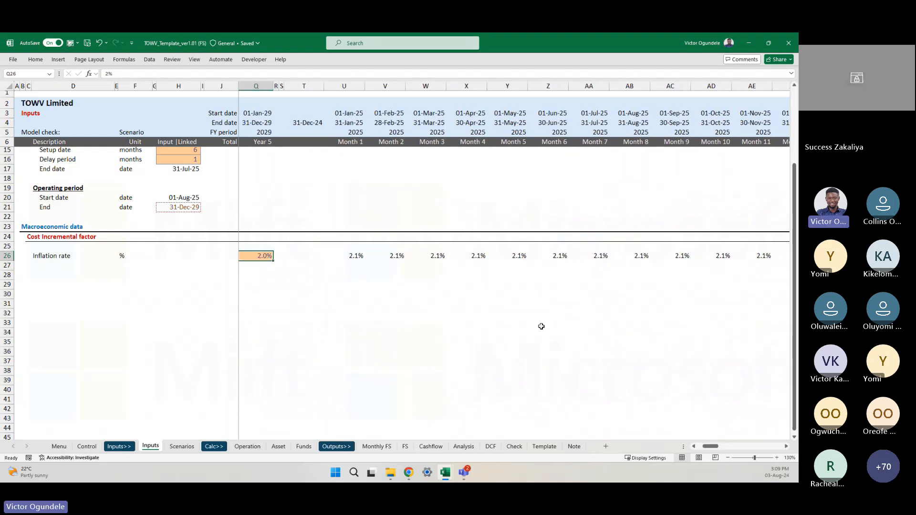
pyautogui.press('Right')
pyautogui.press('Right')
pyautogui.press('Right')
pyautogui.press('Right')
pyautogui.press('Right')
pyautogui.press('Right')
pyautogui.press('Right')
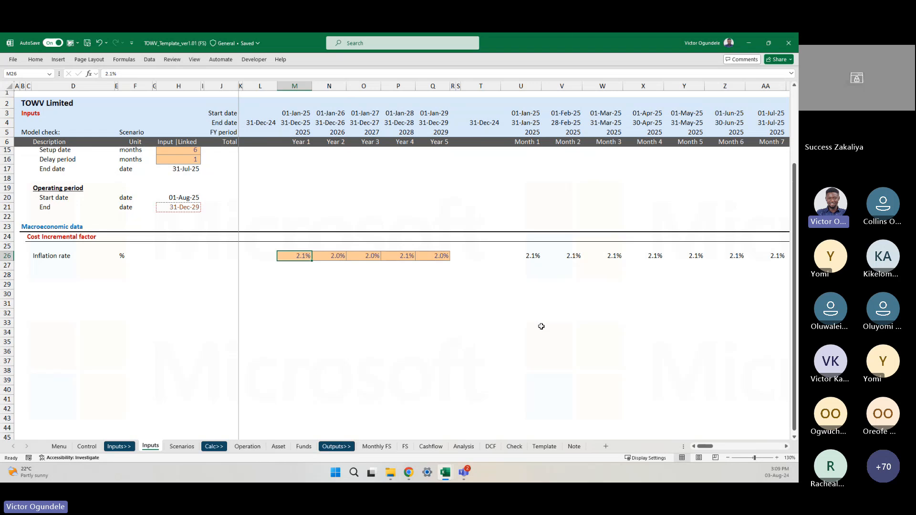
pyautogui.press('Right')
pyautogui.press('Right')
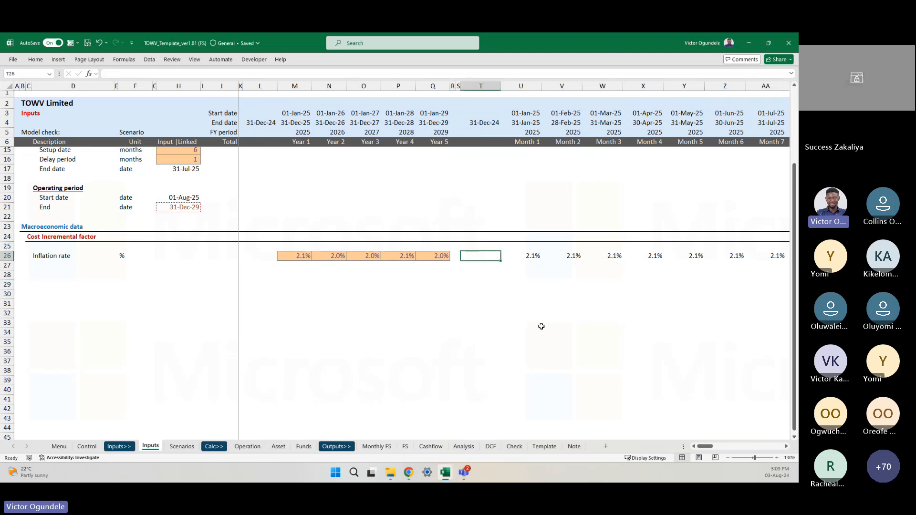
pyautogui.press('Right')
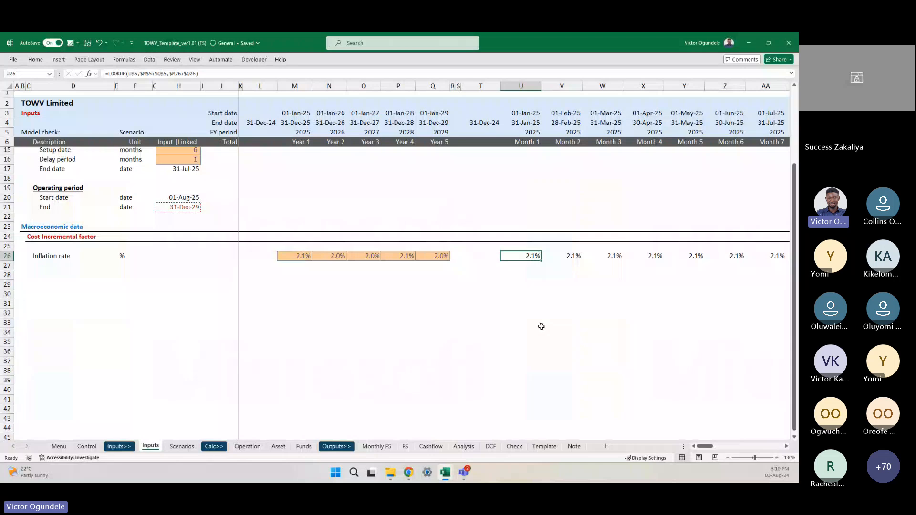
# Set the 2027 (Year 3) annual inflation rate in O26 to 5%
pyautogui.press('Left')
pyautogui.press('Left')
pyautogui.press('Left')
pyautogui.press('Left')
pyautogui.press('Left')
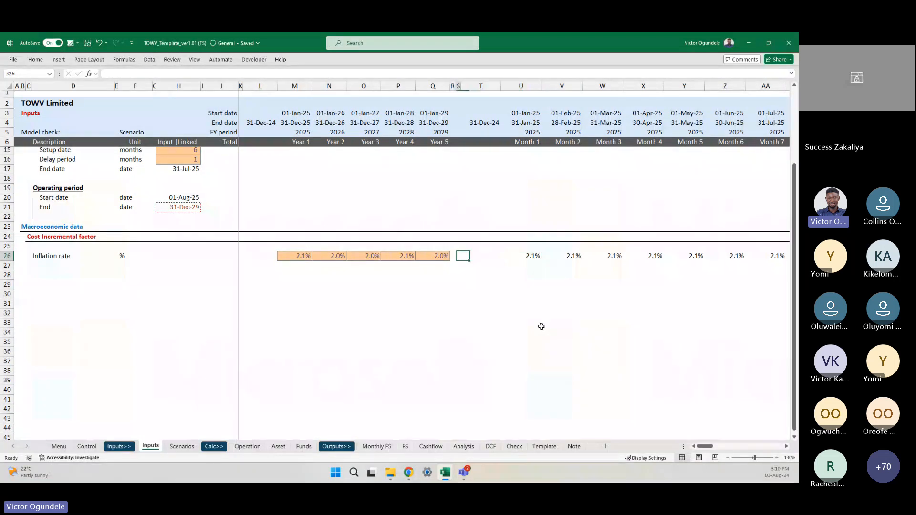
pyautogui.press('Left')
pyautogui.write('5')
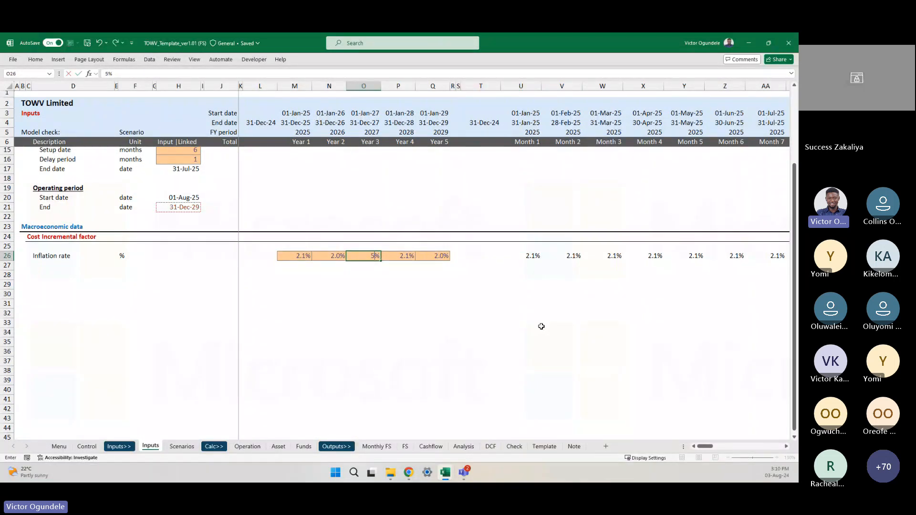
pyautogui.press('Tab')
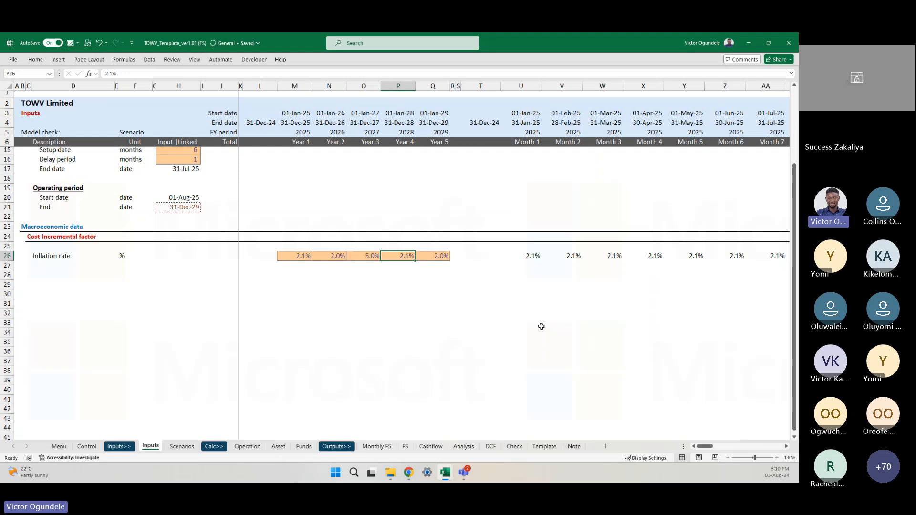
# Check the monthly inflation rates from Month 25 onward for the effect of the changed 2027 annual rate
pyautogui.press('Right')
pyautogui.press('Right')
pyautogui.press('Right')
pyautogui.press('Right')
pyautogui.press('Right')
pyautogui.press('Right')
pyautogui.press('Right')
pyautogui.press('Right')
pyautogui.press('Right')
pyautogui.press('Right')
pyautogui.press('Right')
pyautogui.press('Right')
pyautogui.press('Right')
pyautogui.press('Right')
pyautogui.press('Right')
pyautogui.press('Right')
pyautogui.press('Right')
pyautogui.press('Right')
pyautogui.press('Right')
pyautogui.press('Right')
pyautogui.press('Right')
pyautogui.press('Right')
pyautogui.press('Right')
pyautogui.press('Right')
pyautogui.press('Right')
pyautogui.press('Right')
pyautogui.press('Right')
pyautogui.press('Right')
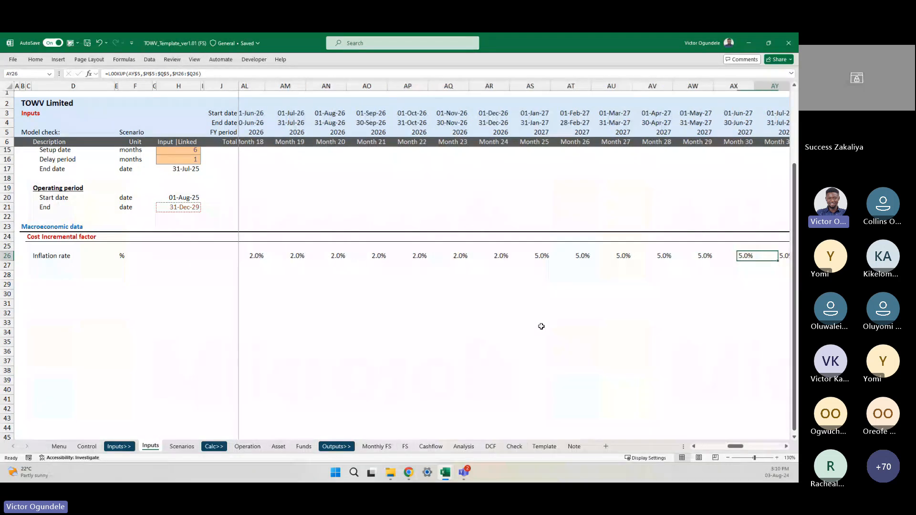
# Check the monthly inflation rates in row 26 through the 2027 months up to Month 36 and into 2028
pyautogui.press('Left')
pyautogui.press('Left')
pyautogui.press('Left')
pyautogui.press('Left')
pyautogui.press('Left')
pyautogui.press('Left')
pyautogui.press('Left')
pyautogui.press('Left')
pyautogui.press('Left')
pyautogui.press('Left')
pyautogui.press('Left')
pyautogui.press('Left')
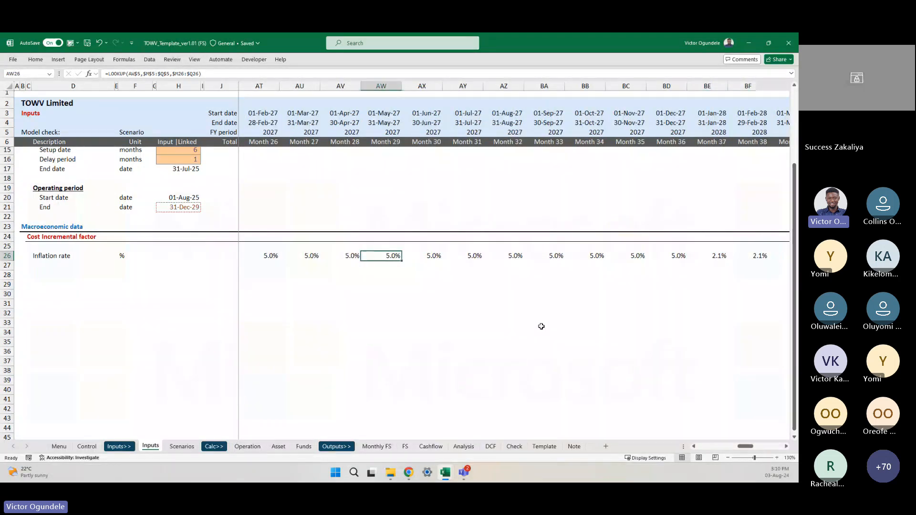
pyautogui.press('Right')
pyautogui.press('Right')
pyautogui.press('Right')
pyautogui.press('Right')
pyautogui.press('Right')
pyautogui.press('Right')
pyautogui.press('Right')
pyautogui.press('Right')
pyautogui.press('Right')
pyautogui.press('Right')
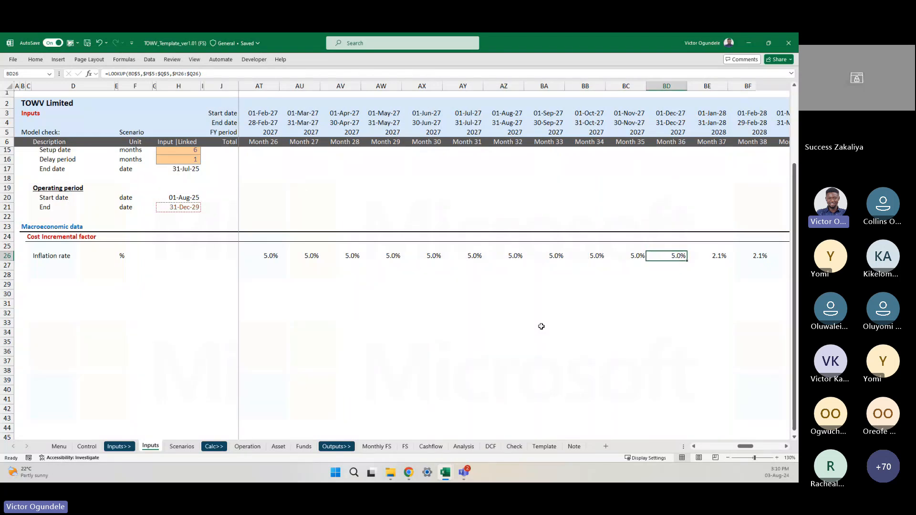
# Undo the test change to the 2027 (Year 3) annual inflation rate in O26
pyautogui.hotkey('ctrl', 'Left')
pyautogui.hotkey('ctrl', 'Left')
pyautogui.hotkey('ctrl', 'Left')
pyautogui.hotkey('ctrl', 'Left')
pyautogui.hotkey('ctrl', 'Right')
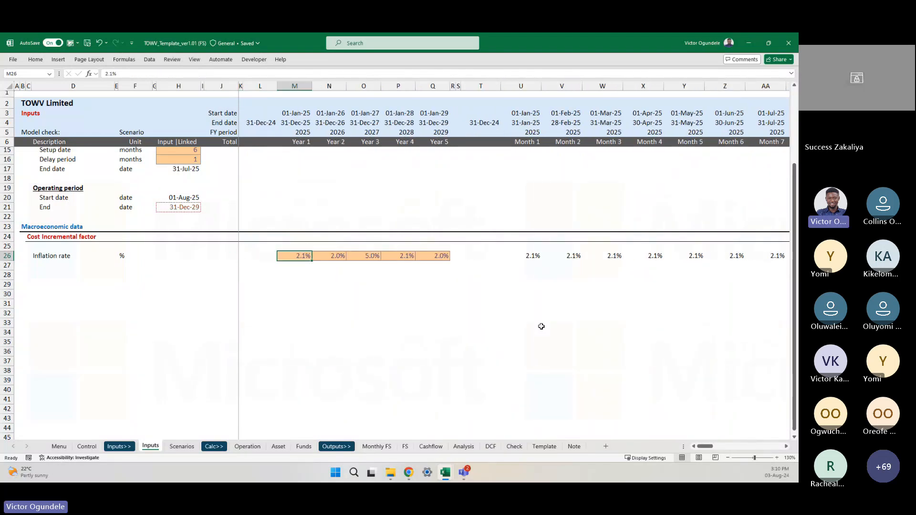
pyautogui.hotkey('ctrl', 'z')
pyautogui.press('Left')
pyautogui.press('Left')
pyautogui.press('Right')
pyautogui.press('Right')
pyautogui.press('Right')
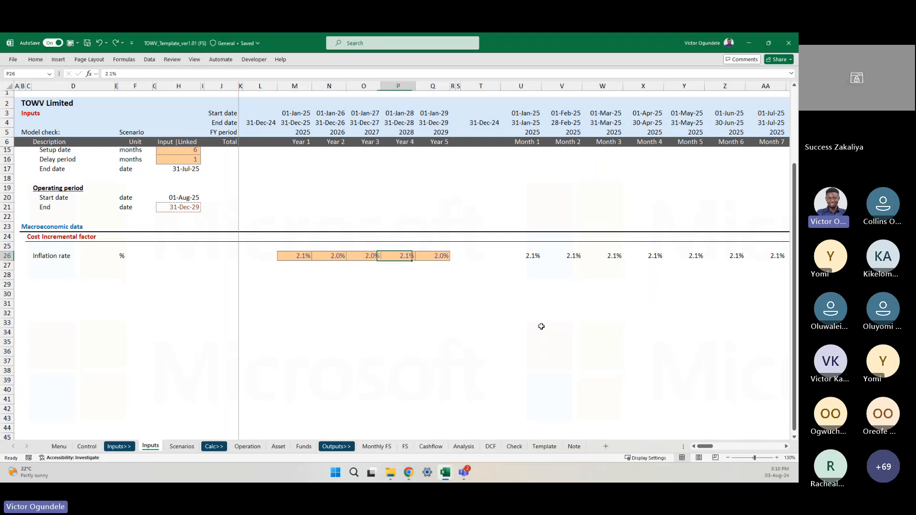
pyautogui.press('Left')
pyautogui.press('Left')
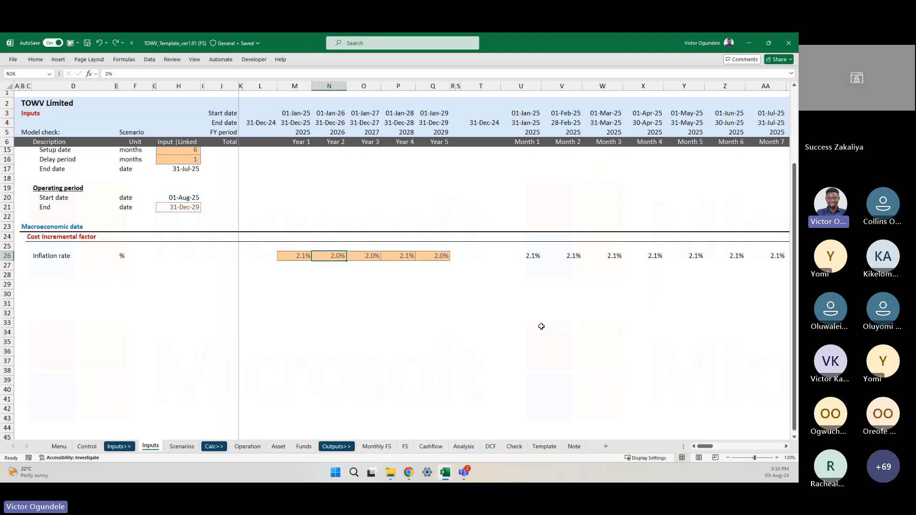
# Check the monthly inflation rates in row 26 through Month 60 and inspect the lookup formula in BX26
pyautogui.hscroll(5, 602, 275)
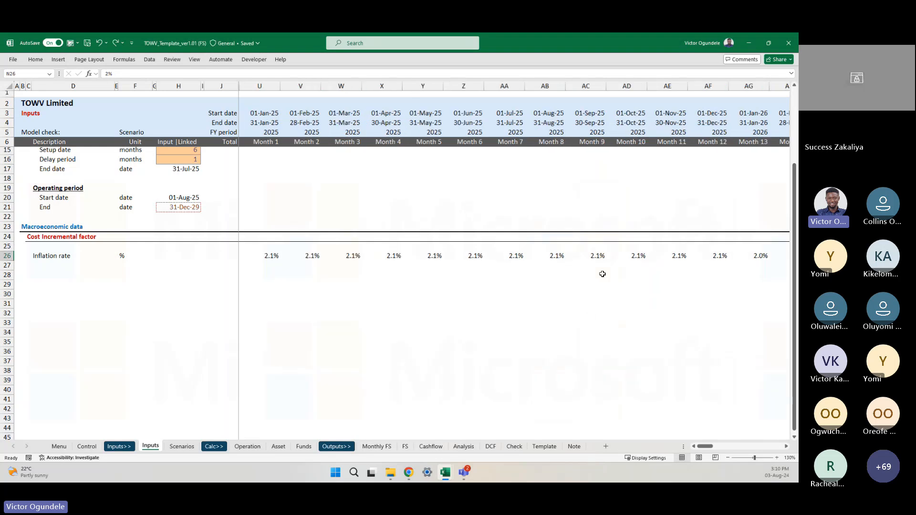
pyautogui.hscroll(8, 603, 274)
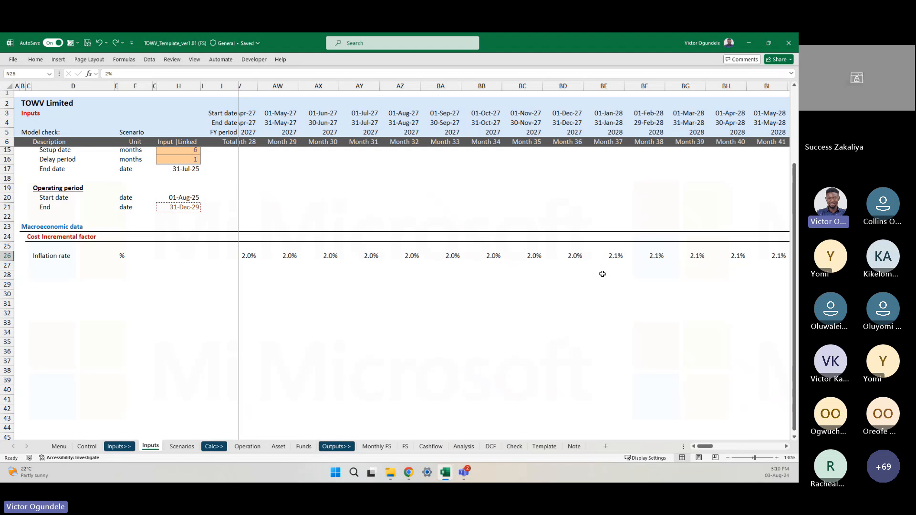
pyautogui.hscroll(12, 602, 274)
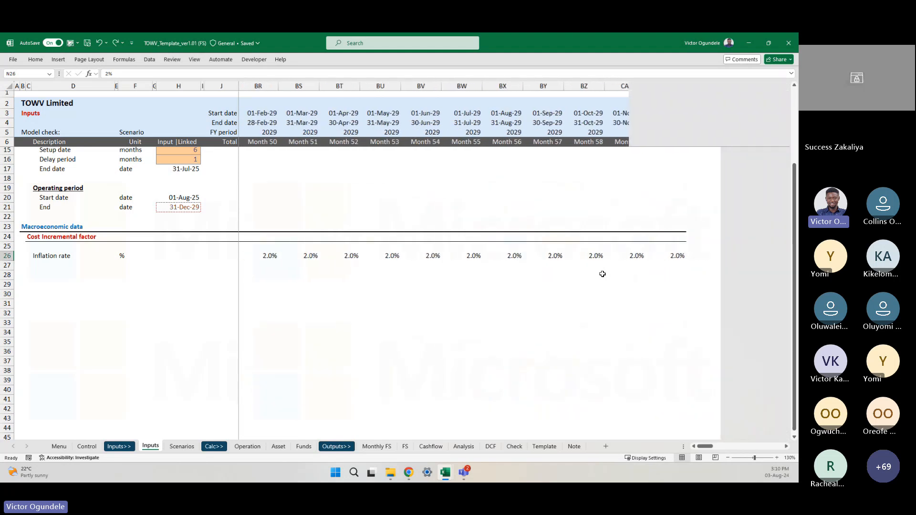
pyautogui.click(548, 252)
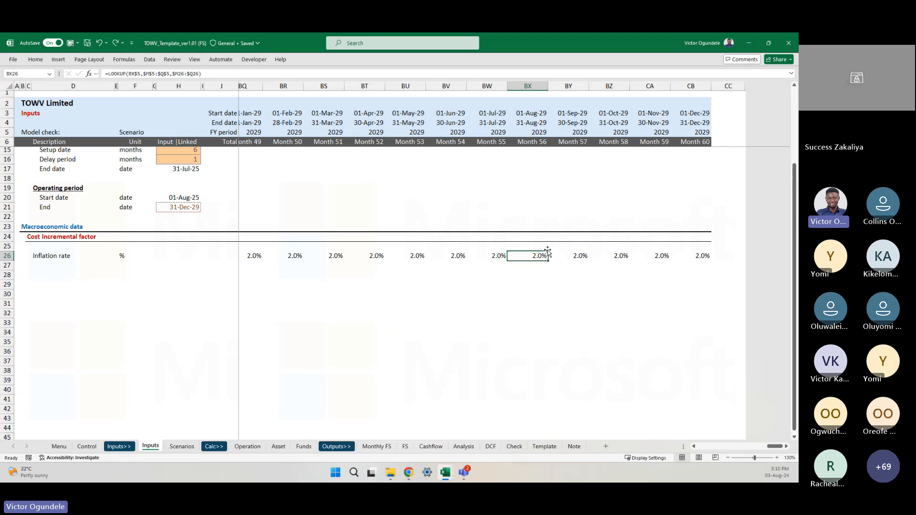
pyautogui.hotkey('ctrl', 'Left')
pyautogui.hotkey('ctrl', 'Left')
pyautogui.hotkey('ctrl', 'Left')
pyautogui.press('Left')
pyautogui.press('Left')
pyautogui.press('Left')
pyautogui.press('Left')
pyautogui.press('Left')
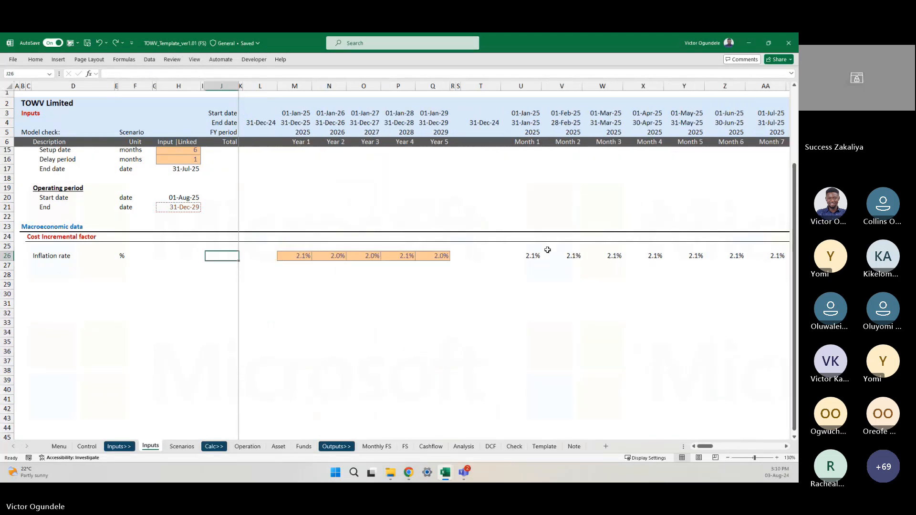
pyautogui.press('Left')
pyautogui.press('Left')
pyautogui.press('Left')
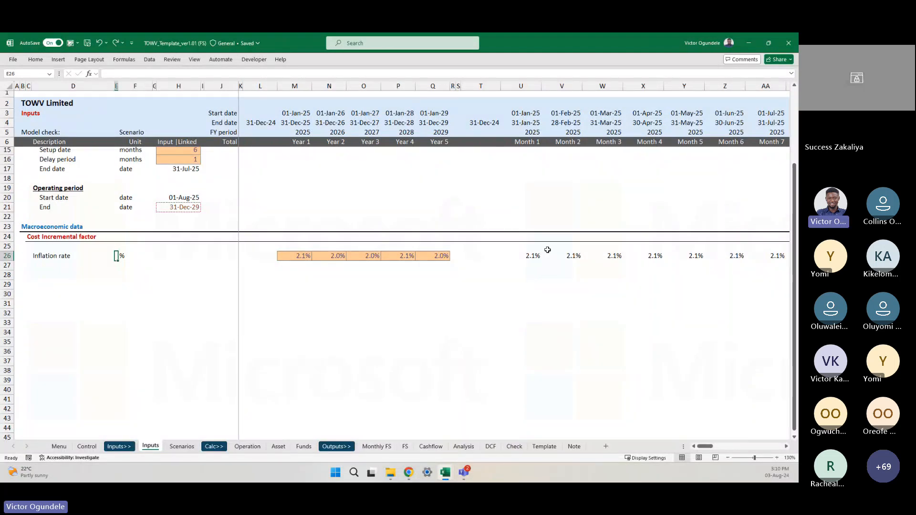
# Label a new row "Override cost incremental" in D27, directly below the inflation rate
pyautogui.press('Left')
pyautogui.press('Left')
pyautogui.press('Down')
pyautogui.press('Down')
pyautogui.press('Right')
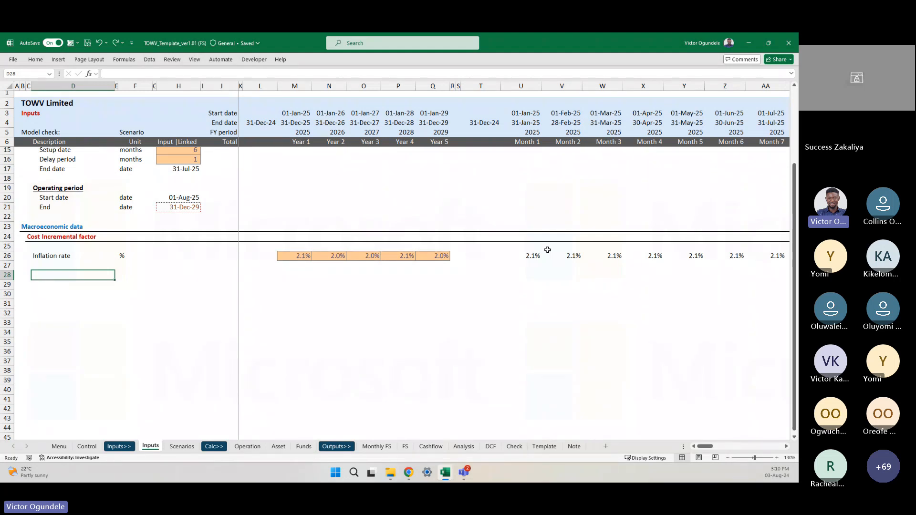
pyautogui.scroll(1, 547, 250)
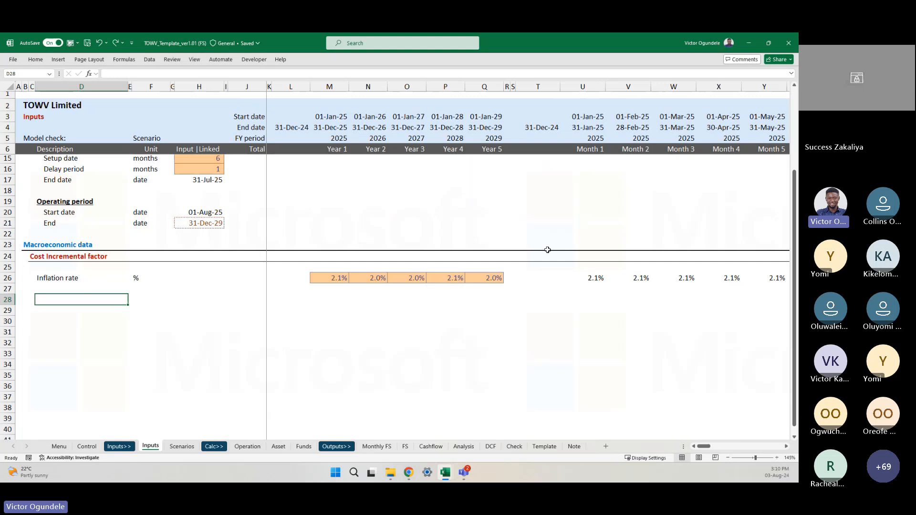
pyautogui.scroll(1, 547, 250)
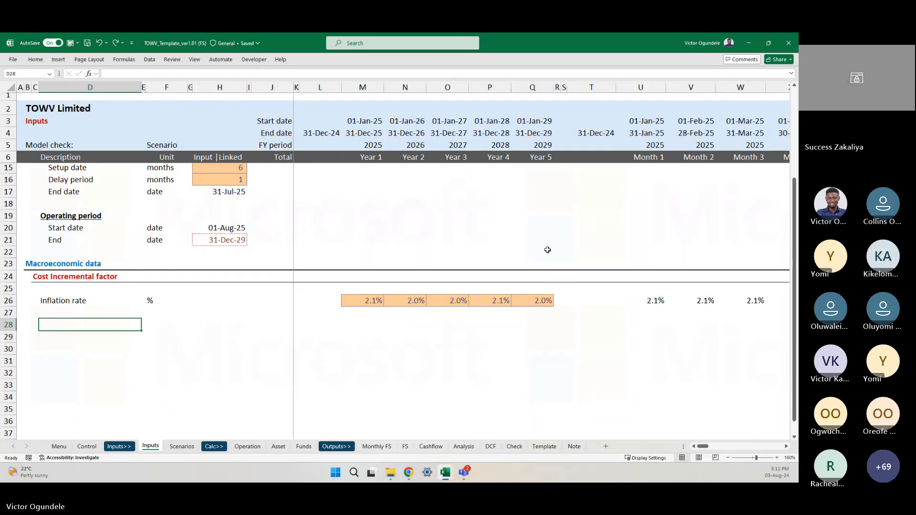
pyautogui.press('Up')
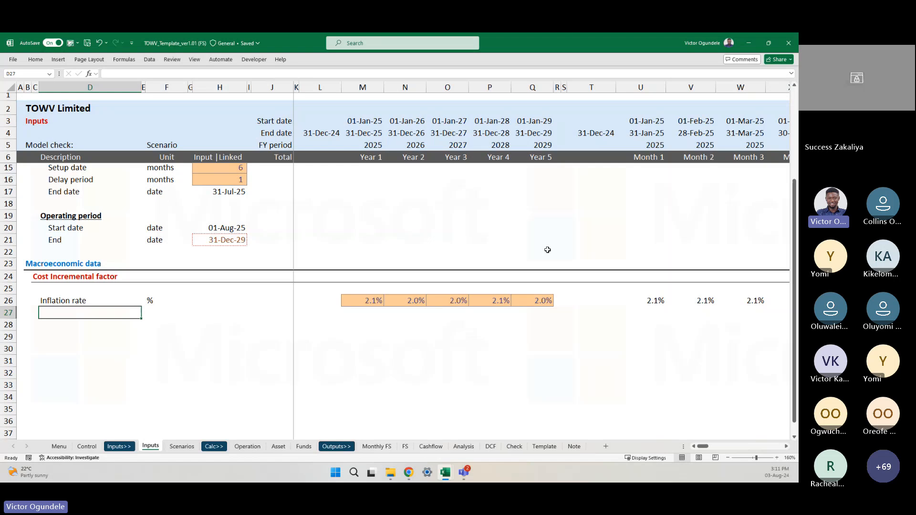
pyautogui.write('OVe')
pyautogui.press('BackSpace')
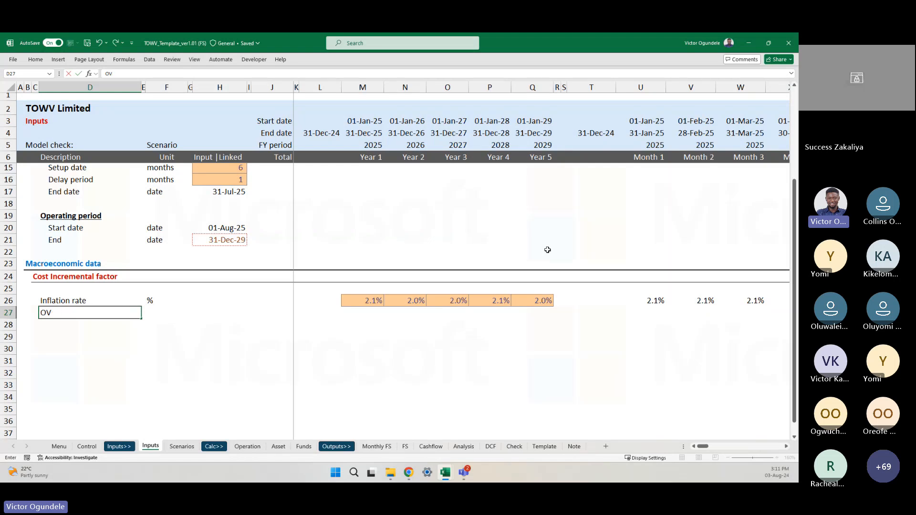
pyautogui.press('BackSpace')
pyautogui.write('verrid e')
pyautogui.write('e c')
pyautogui.write('ost increm')
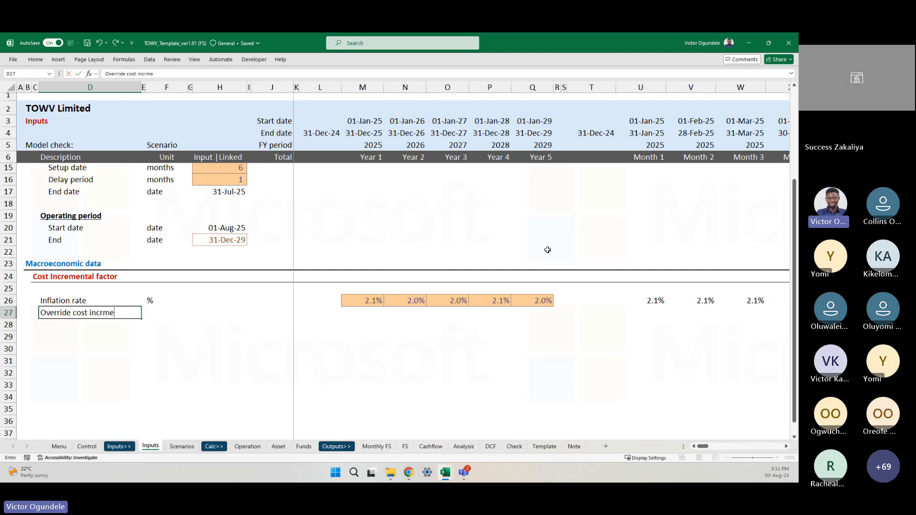
pyautogui.write('ntal')
pyautogui.press('BackSpace')
pyautogui.press('BackSpace')
pyautogui.press('BackSpace')
pyautogui.press('BackSpace')
pyautogui.write('ental')
pyautogui.press('Return')
# Enter % as the unit of the Override cost incremental row in F27
pyautogui.press('Right')
pyautogui.press('Up')
pyautogui.press('Right')
pyautogui.write('%')
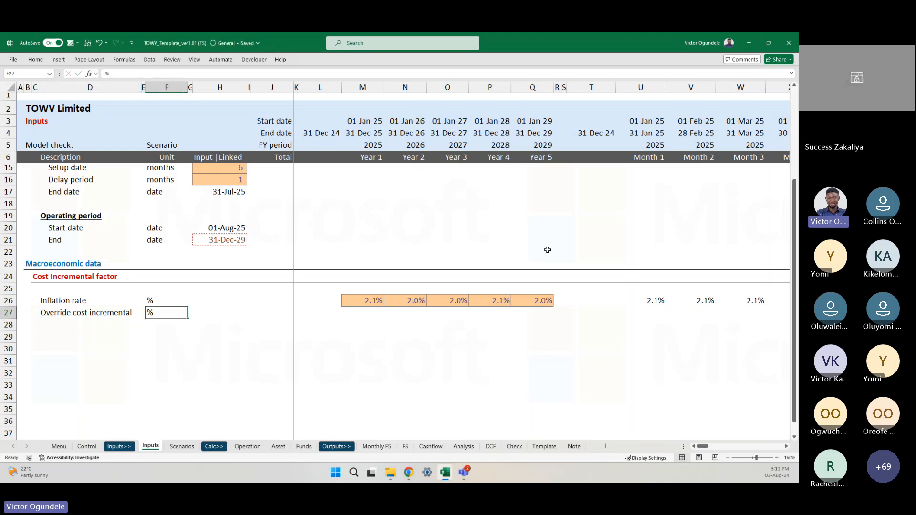
pyautogui.scroll(3, 547, 250)
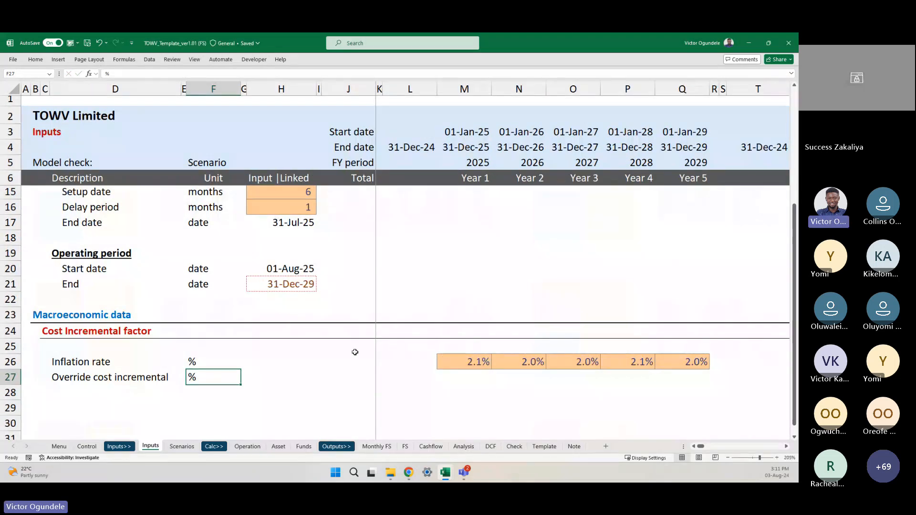
pyautogui.scroll(-2, 355, 352)
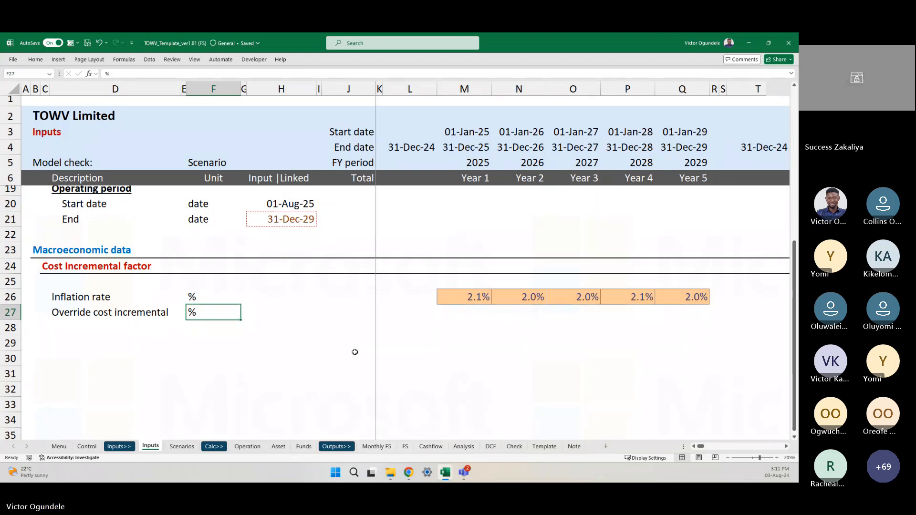
pyautogui.click(335, 330)
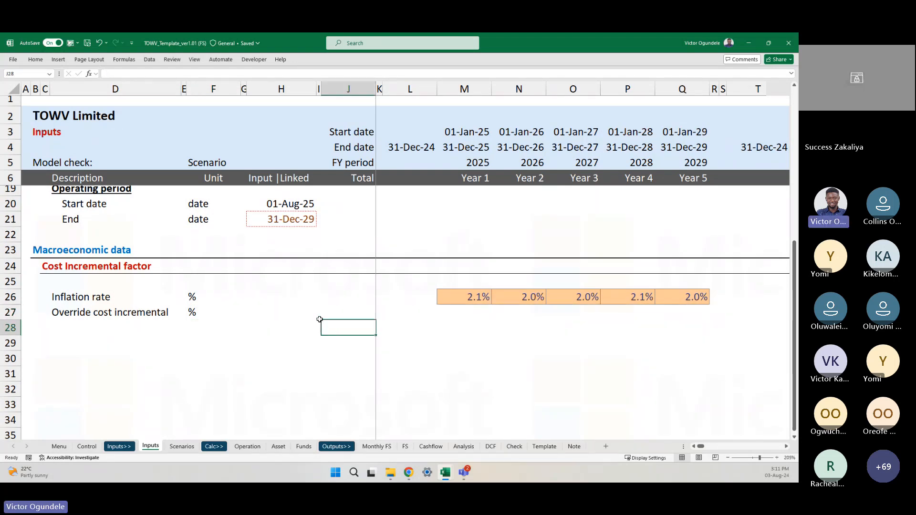
pyautogui.click(319, 313)
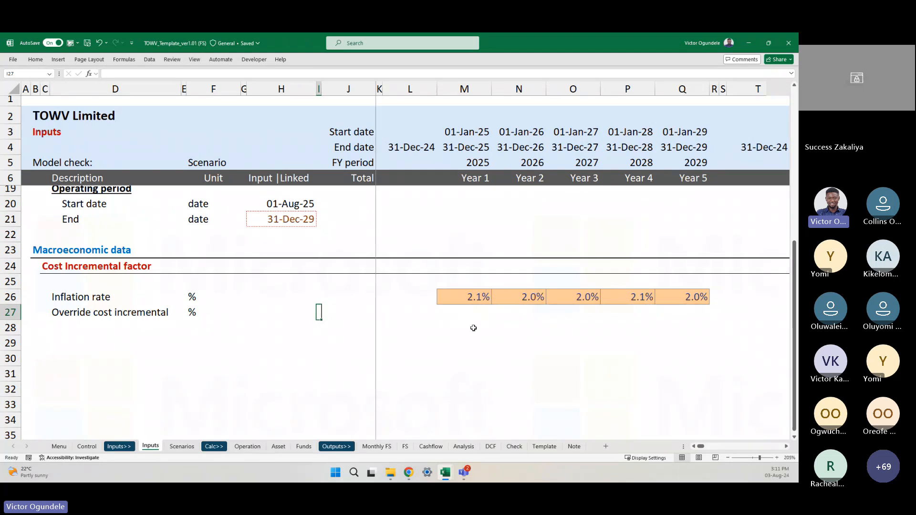
pyautogui.click(101, 312)
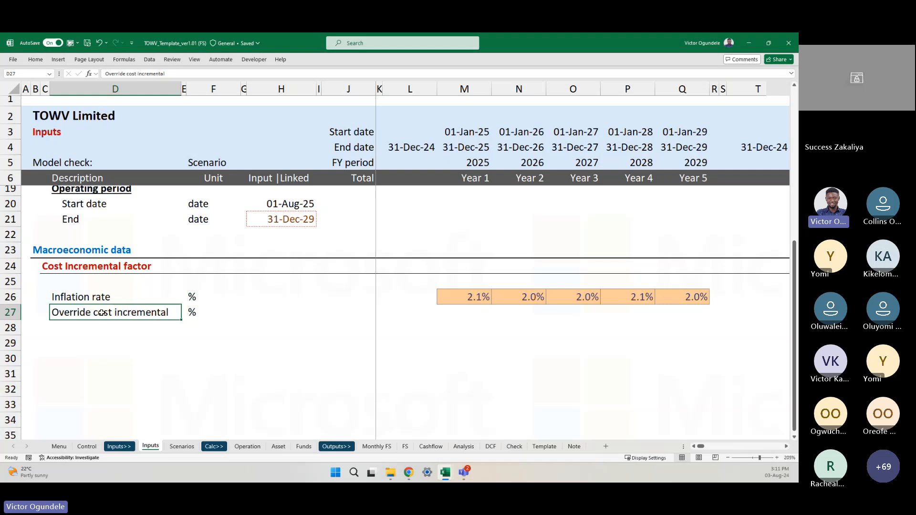
# Copy the orange input cell Q26 to the Month 1 override cell U27 and clear its value to keep only the formatting
pyautogui.hscroll(5, 526, 314)
pyautogui.click(530, 312)
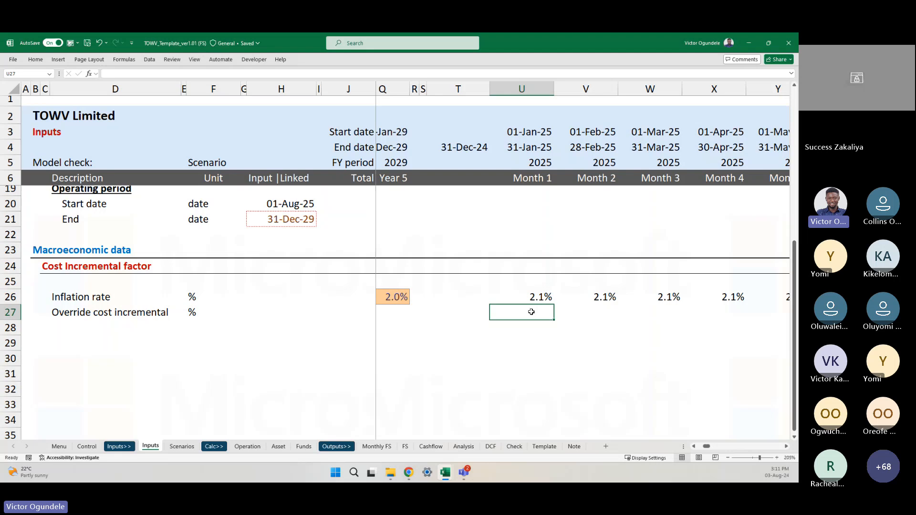
pyautogui.press('Left')
pyautogui.press('Left')
pyautogui.press('Left')
pyautogui.press('Up')
pyautogui.press('Left')
pyautogui.press('Left')
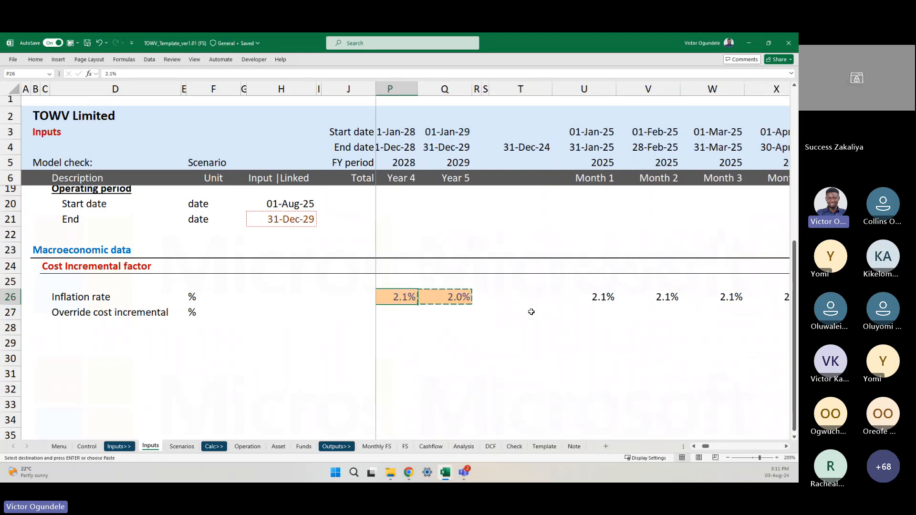
pyautogui.press('Right')
pyautogui.hotkey('ctrl', 'c')
pyautogui.press('Right')
pyautogui.press('Right')
pyautogui.press('Right')
pyautogui.press('Right')
pyautogui.press('Down')
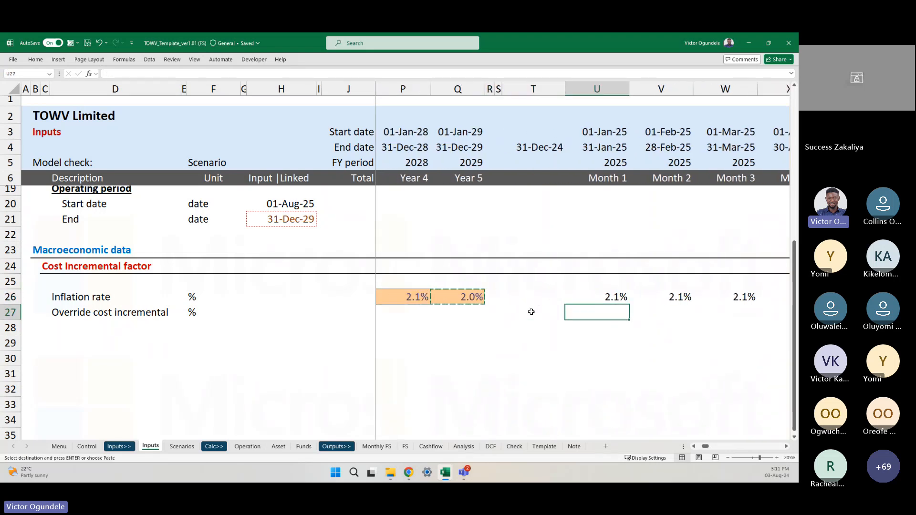
pyautogui.hotkey('ctrl', 'v')
pyautogui.press('Delete')
# Fill the blank input formatting of U27 across the override row to Month 60 in CB27
pyautogui.hscroll(1, 533, 349)
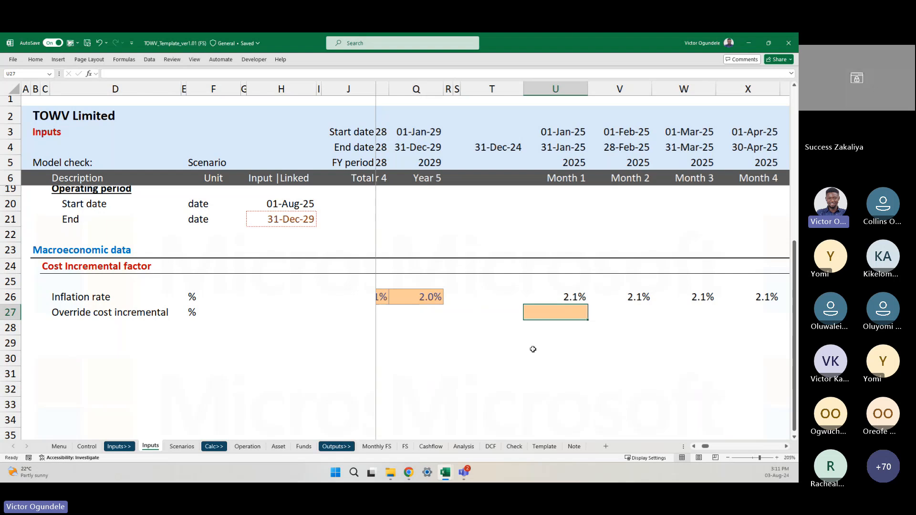
pyautogui.hscroll(1, 533, 349)
pyautogui.hotkey('ctrl', 'shift', 'Right')
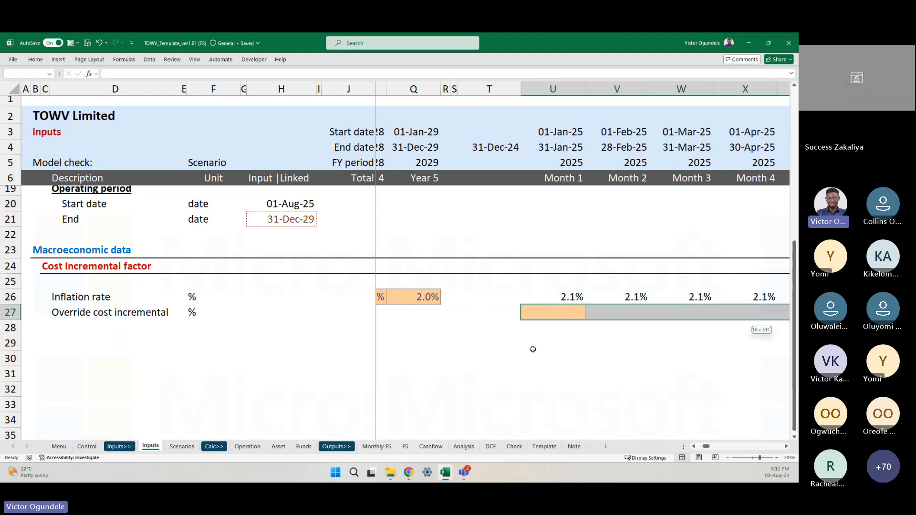
pyautogui.hotkey('shift', 'Left')
pyautogui.hotkey('ctrl', 'r')
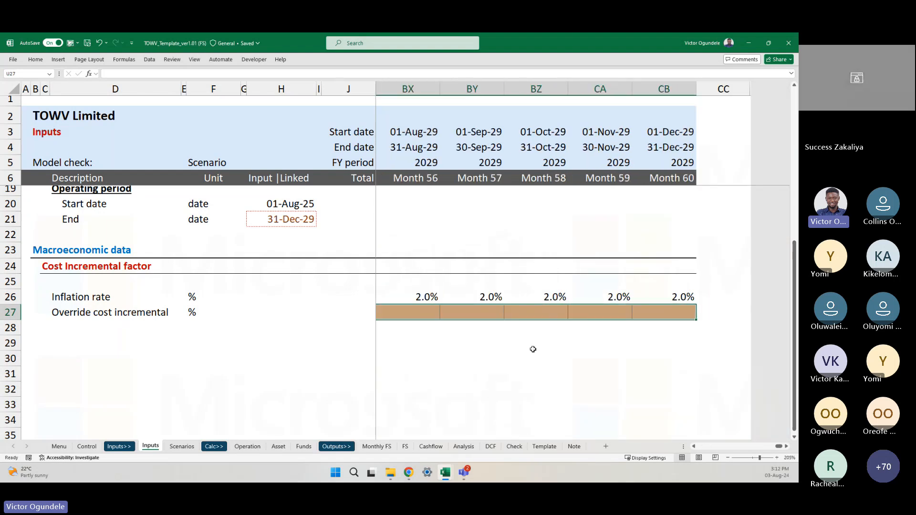
pyautogui.hotkey('ctrl', 'Left')
pyautogui.press('Right')
pyautogui.press('Right')
pyautogui.press('Right')
pyautogui.scroll(-1, 533, 349)
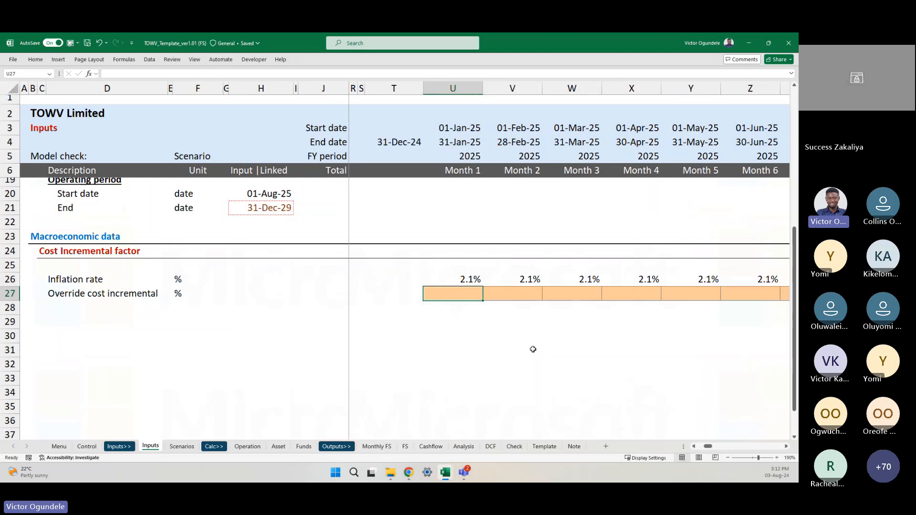
# Review the override input cells from Month 1 to Month 7 alongside the monthly and annual inflation rates
pyautogui.press('Right')
pyautogui.press('Right')
pyautogui.press('Right')
pyautogui.press('Right')
pyautogui.press('Right')
pyautogui.press('Right')
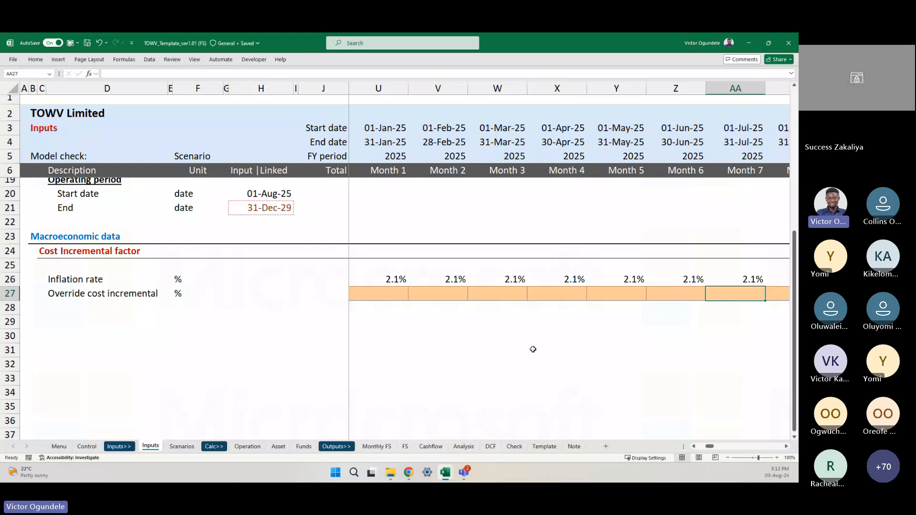
pyautogui.hscroll(-5, 429, 321)
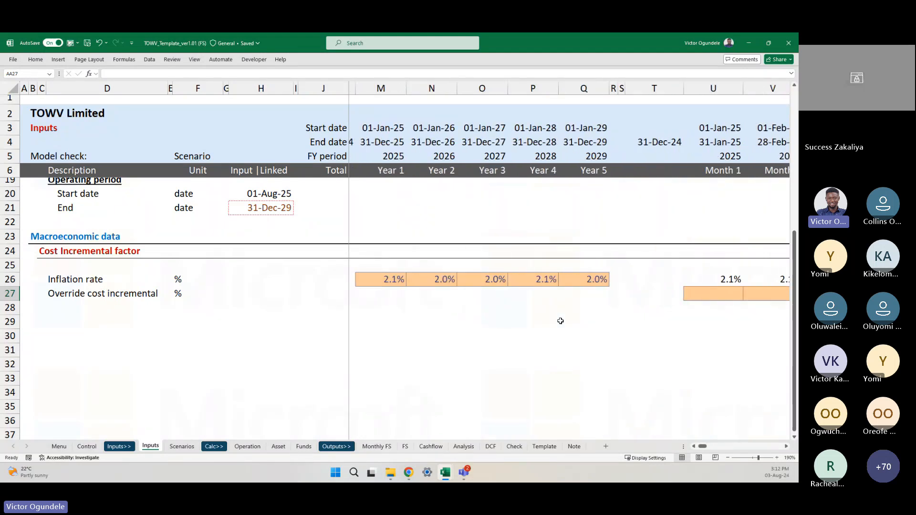
pyautogui.hscroll(5, 560, 317)
# Try a 5% cost override for Month 1 in U27 and compare it with the inflation rate above
pyautogui.click(526, 295)
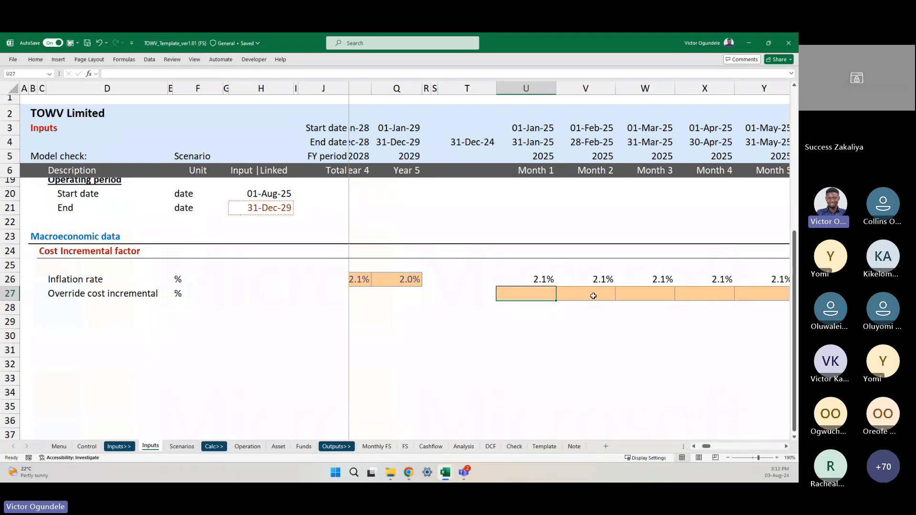
pyautogui.write('5%')
pyautogui.press('Return')
pyautogui.press('Up')
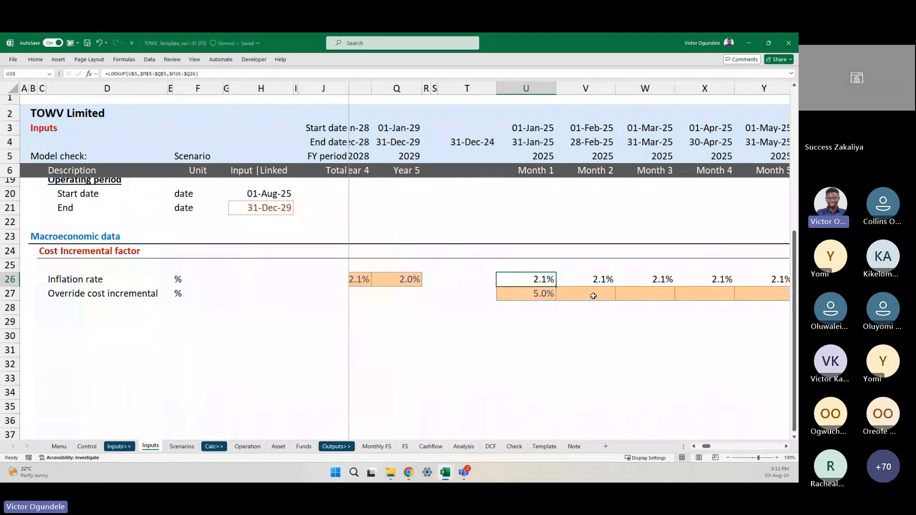
# Set the Month 1 cost override in U27 to 0
pyautogui.press('Down')
pyautogui.write('0')
pyautogui.press('Return')
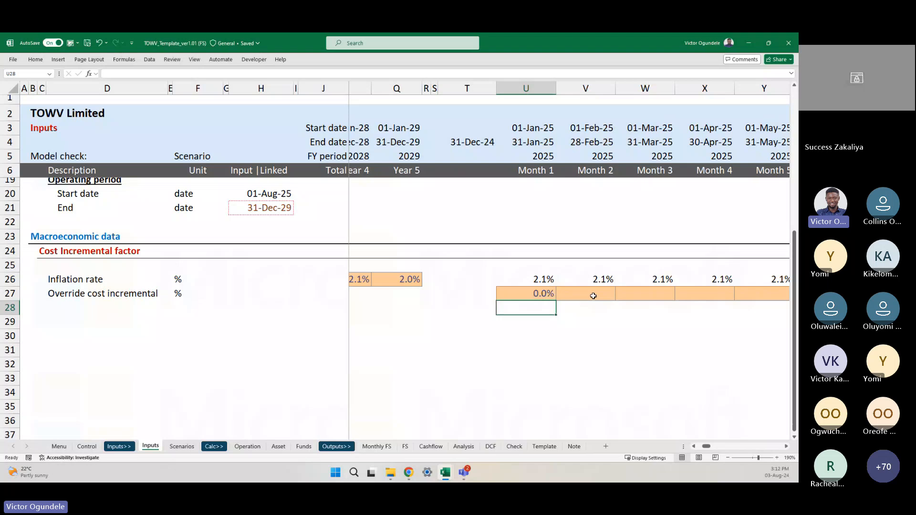
# Check the override cells around Month 13 and clear the Month 1 cost override in U27
pyautogui.hscroll(5, 593, 296)
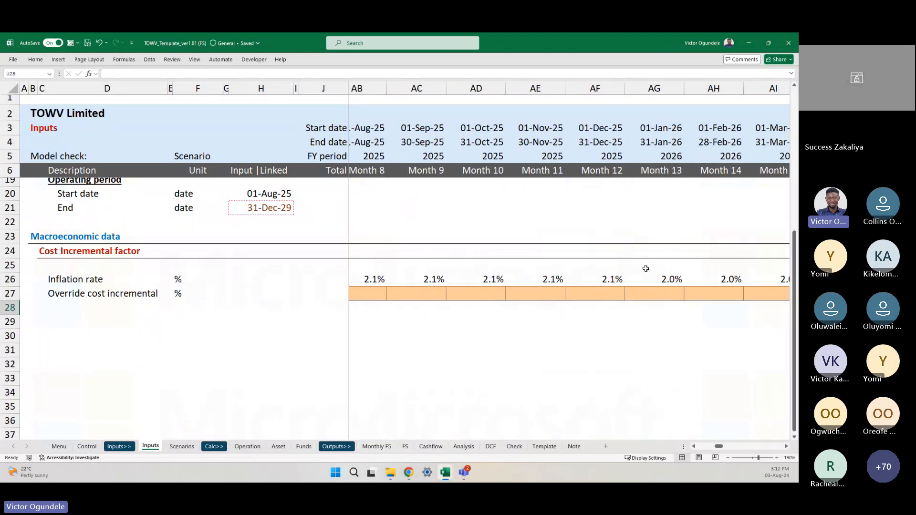
pyautogui.hscroll(2, 645, 268)
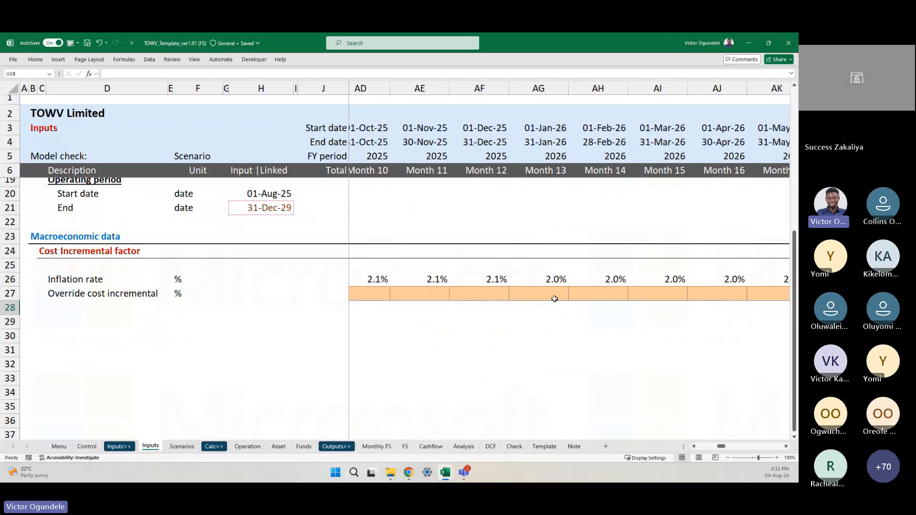
pyautogui.click(551, 298)
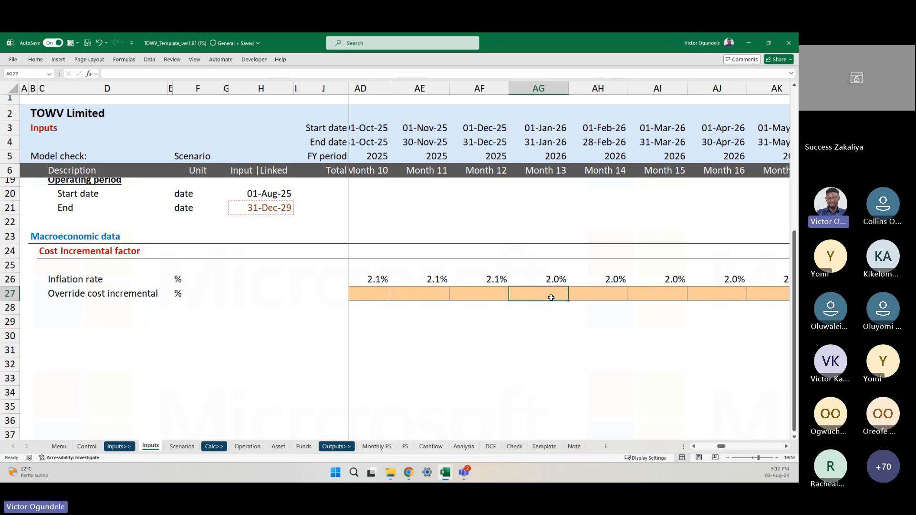
pyautogui.press('Home')
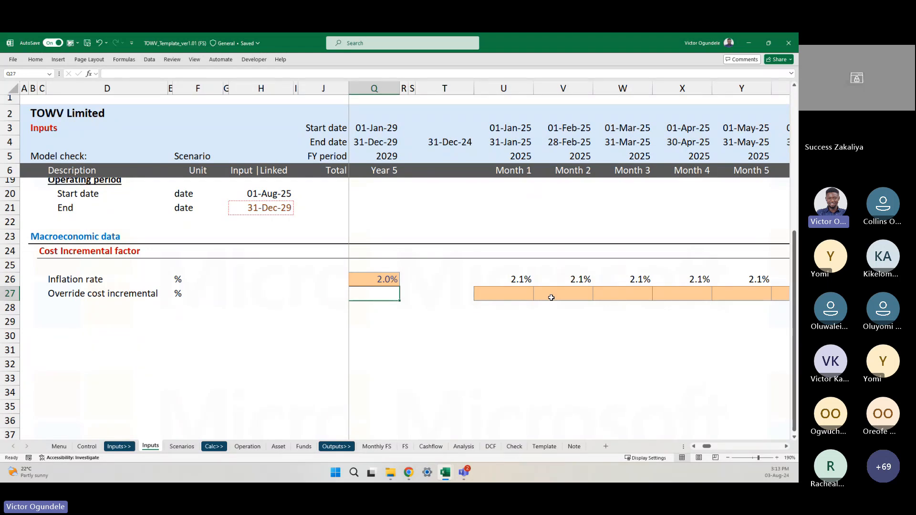
# Add the row label "Model inflation rate" in D29, below the override cost incremental row
pyautogui.keyDown('ctrl'); pyautogui.scroll(-2, 551, 297); pyautogui.keyUp('ctrl')
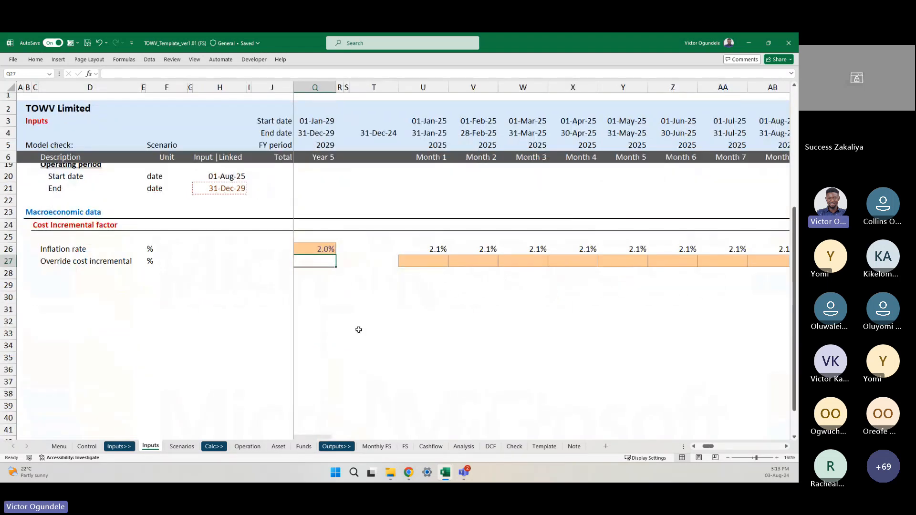
pyautogui.click(68, 275)
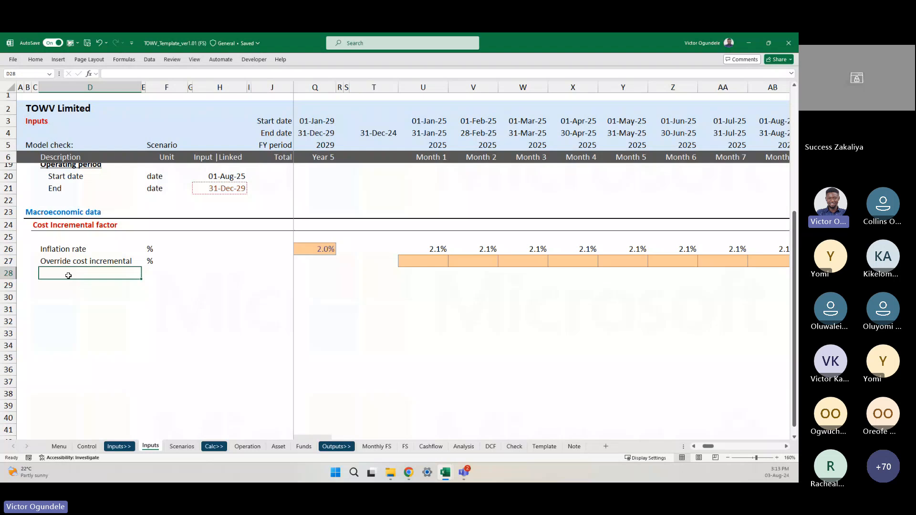
pyautogui.press('Down')
pyautogui.write('M')
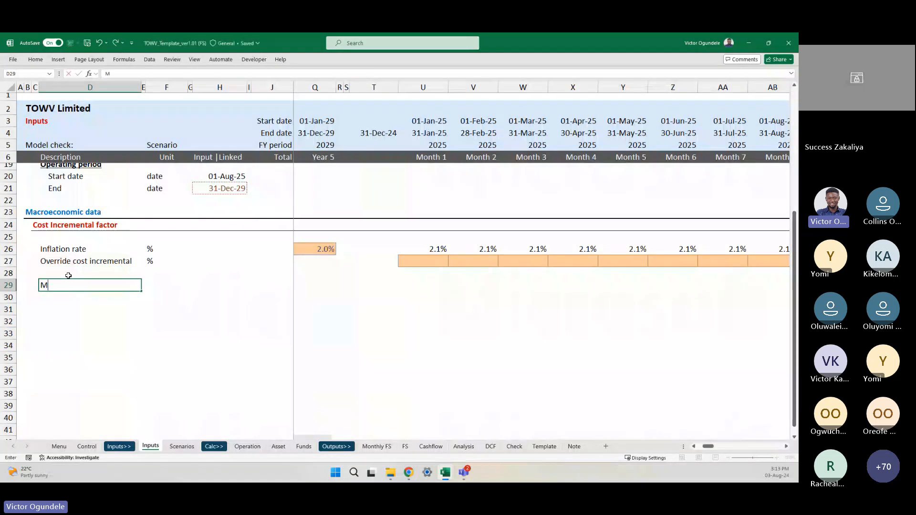
pyautogui.write('odel inflation rate')
# Copy the % unit from the override row in F27 to the model inflation rate row in F29
pyautogui.press('Tab')
pyautogui.press('Tab')
pyautogui.press('Up')
pyautogui.press('Up')
pyautogui.hotkey('ctrl', 'c')
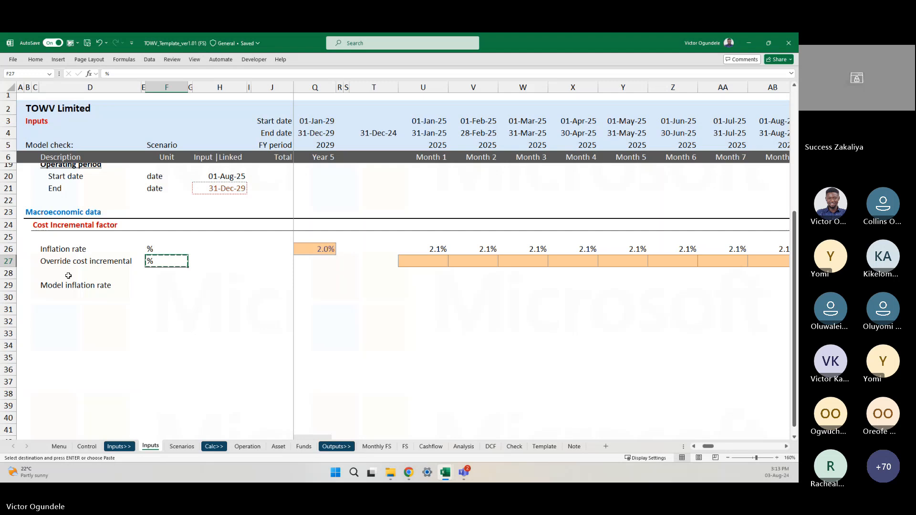
pyautogui.press('Down')
pyautogui.press('Down')
pyautogui.hotkey('ctrl', 'v')
pyautogui.press('Right')
pyautogui.press('Right')
pyautogui.press('Right')
pyautogui.press('Right')
pyautogui.press('Right')
pyautogui.press('Right')
pyautogui.press('Right')
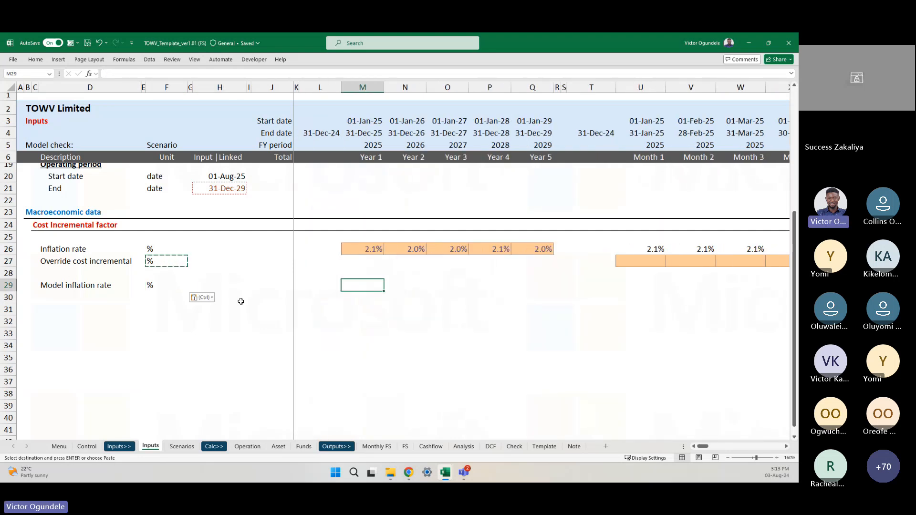
pyautogui.scroll(1, 241, 301)
pyautogui.hscroll(1, 451, 335)
pyautogui.hscroll(1, 451, 336)
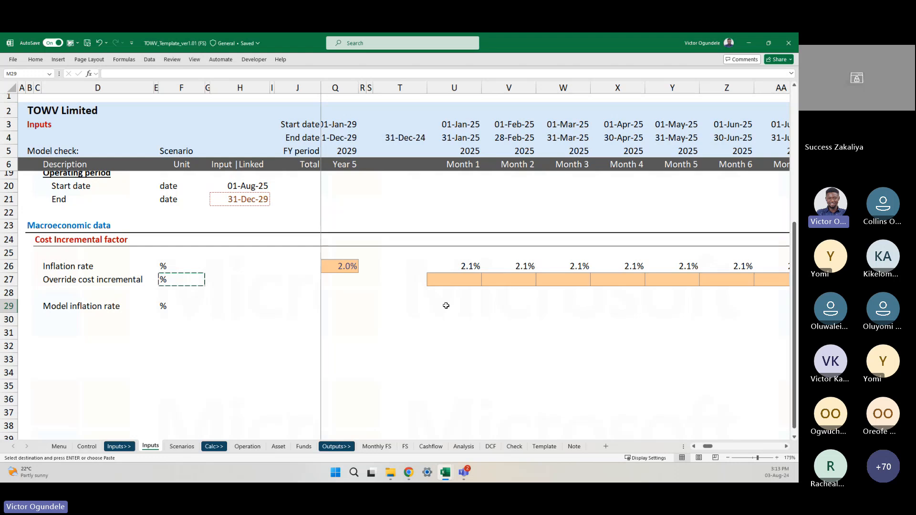
pyautogui.click(446, 308)
pyautogui.write('=')
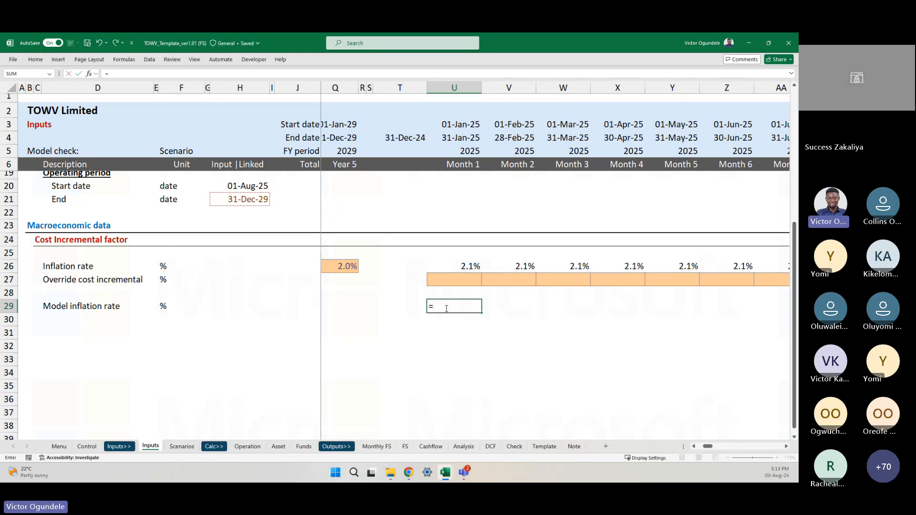
pyautogui.press('Escape')
pyautogui.hotkey('ctrl', 'Left')
pyautogui.press('Right')
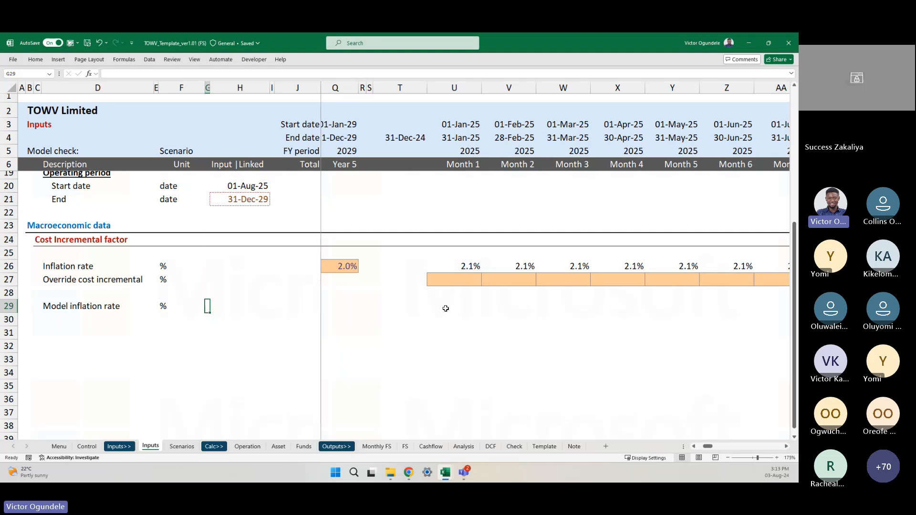
# Compare the annual inflation inputs for Years 1 to 5 with the monthly inflation rates and the override row
pyautogui.press('Up')
pyautogui.press('Up')
pyautogui.press('Right')
pyautogui.press('Right')
pyautogui.press('Right')
pyautogui.press('Right')
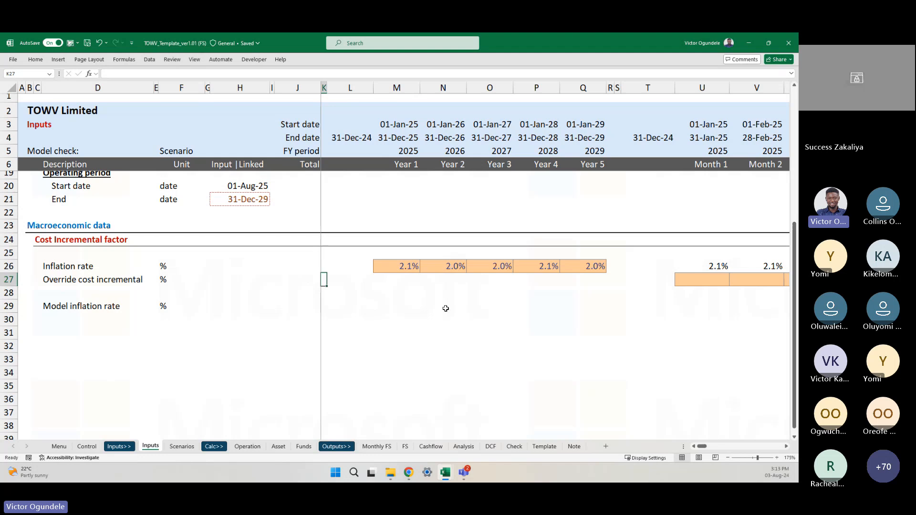
pyautogui.hscroll(5, 682, 303)
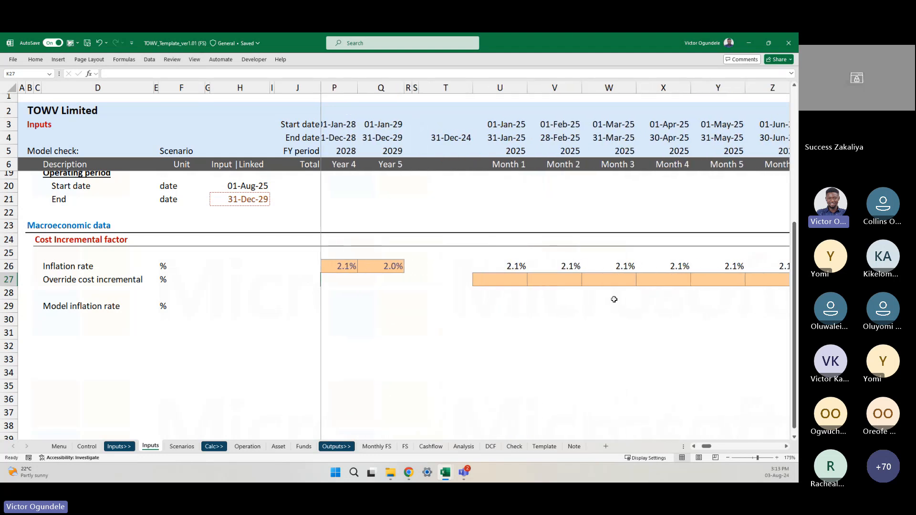
pyautogui.hscroll(-2, 506, 306)
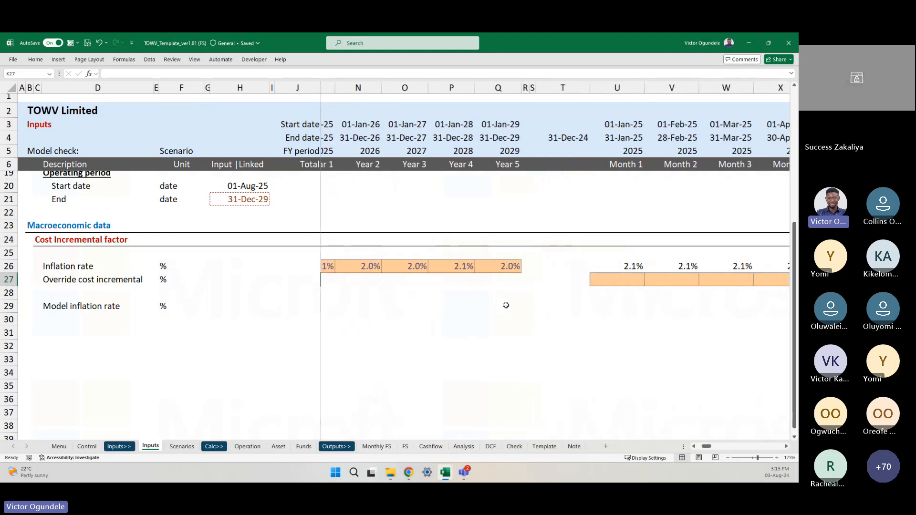
pyautogui.hscroll(-2, 510, 305)
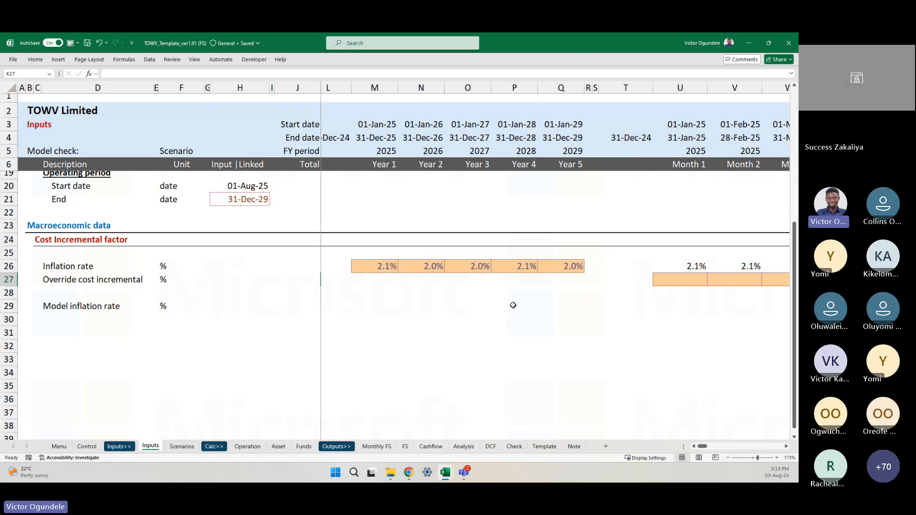
pyautogui.hscroll(1, 549, 303)
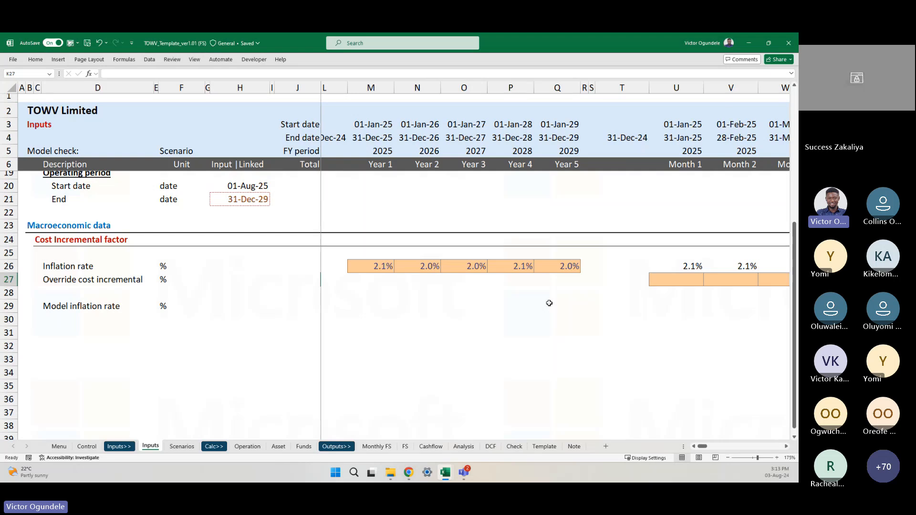
pyautogui.click(549, 303)
pyautogui.hscroll(1, 549, 303)
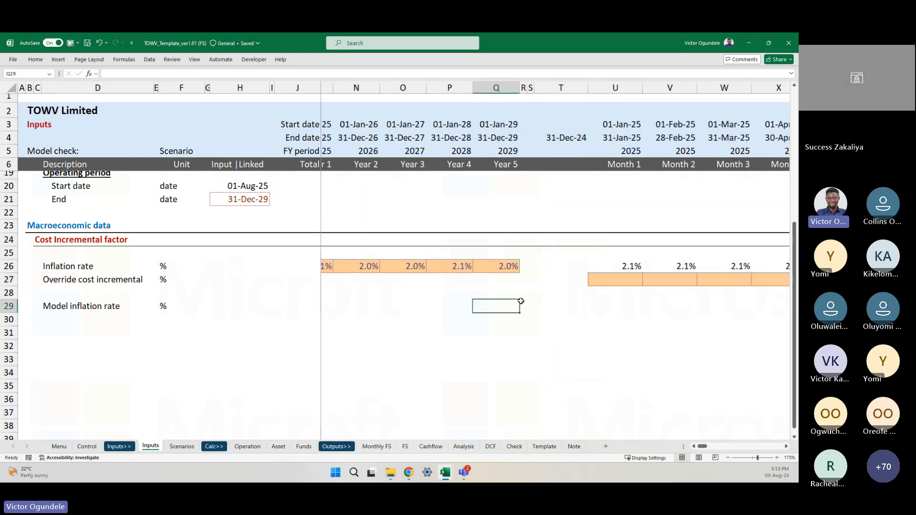
pyautogui.hscroll(-1, 555, 338)
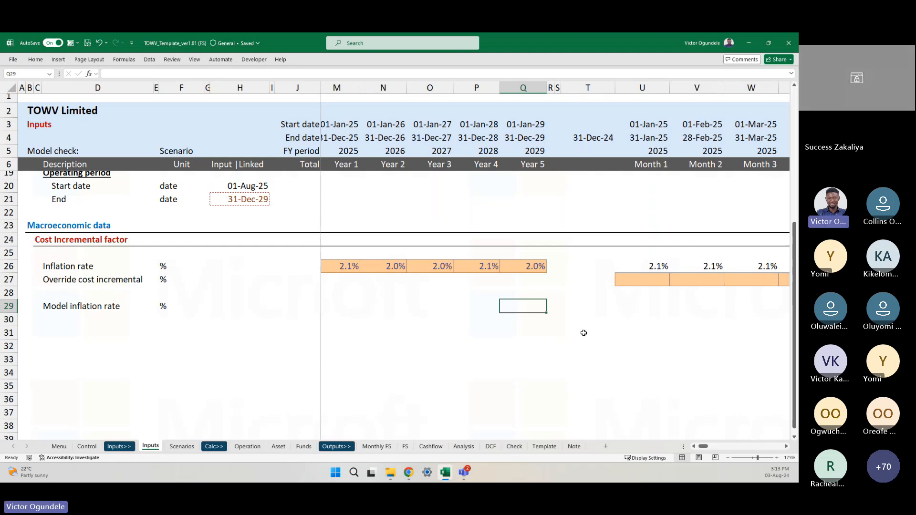
pyautogui.click(85, 286)
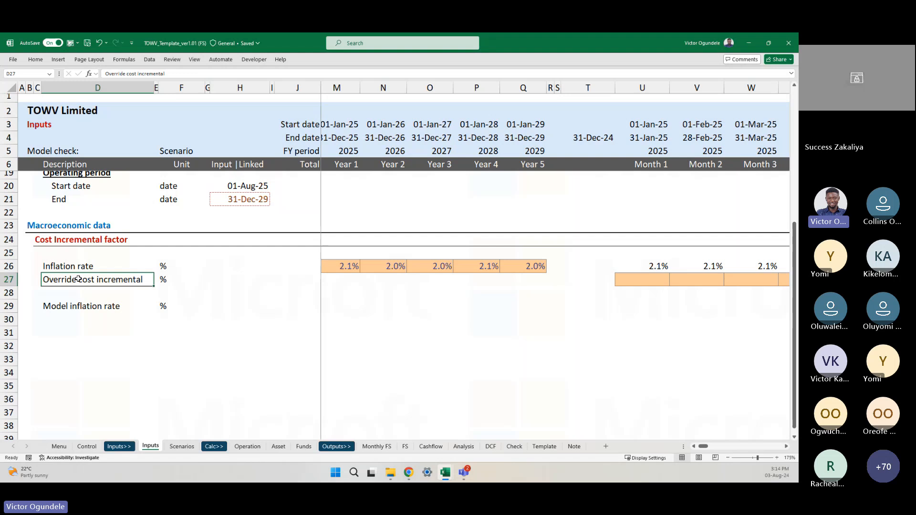
pyautogui.click(164, 280)
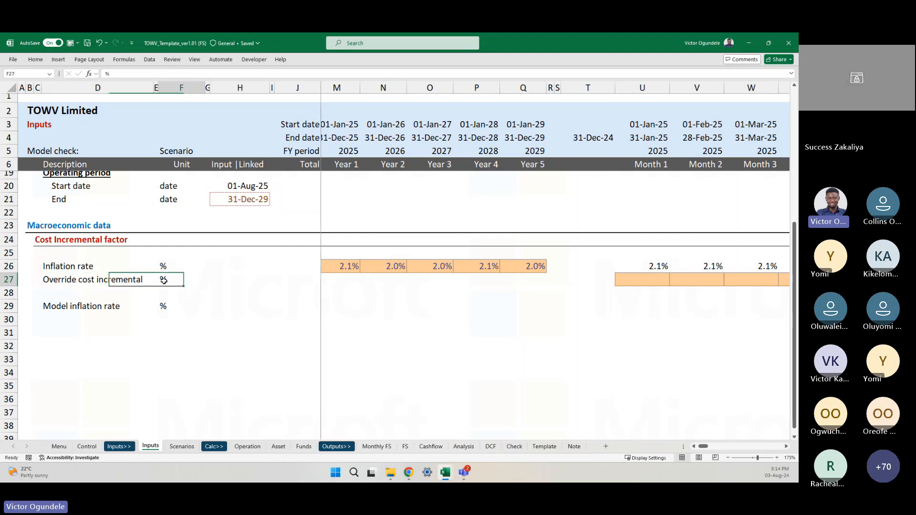
pyautogui.hscroll(5, 497, 316)
pyautogui.hscroll(-3, 433, 313)
pyautogui.click(430, 266)
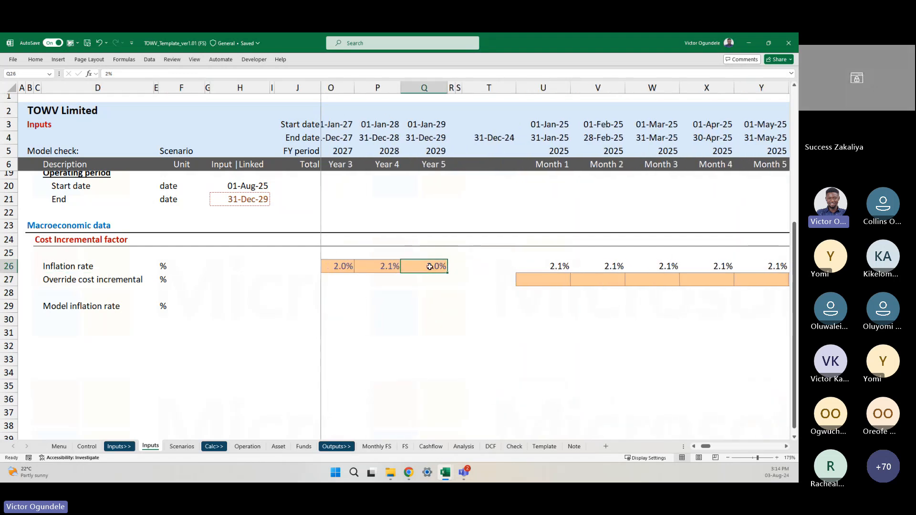
# Try a cost override of 5 for Month 1 in U27, then clear the cell
pyautogui.click(553, 280)
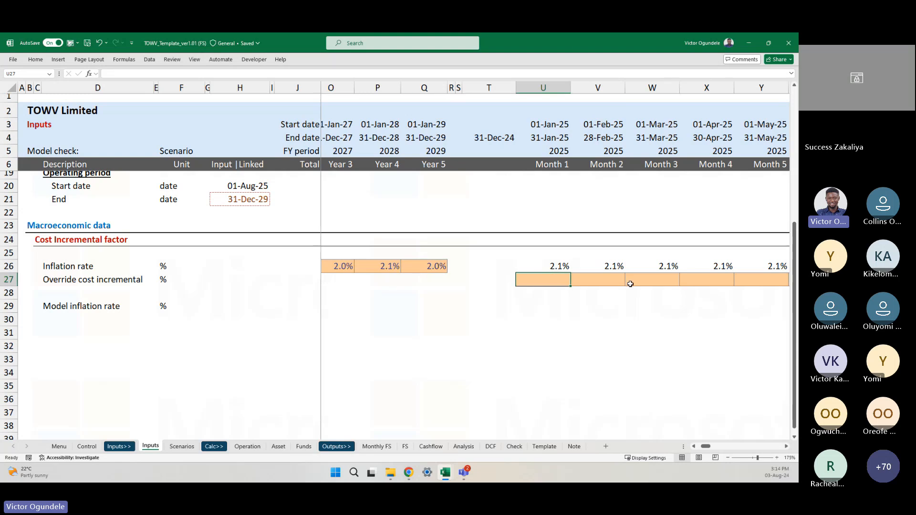
pyautogui.write('5')
pyautogui.press('Return')
pyautogui.press('Up')
pyautogui.press('Delete')
pyautogui.hscroll(-2, 465, 311)
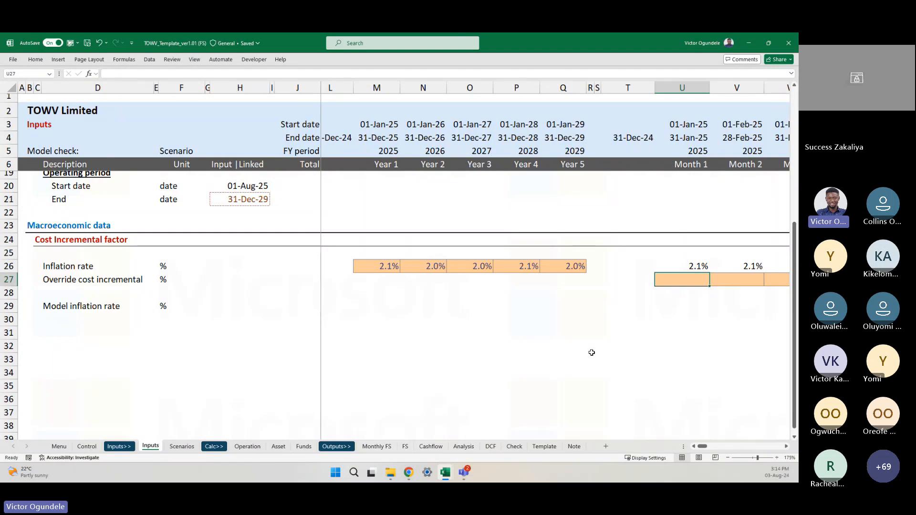
pyautogui.click(427, 282)
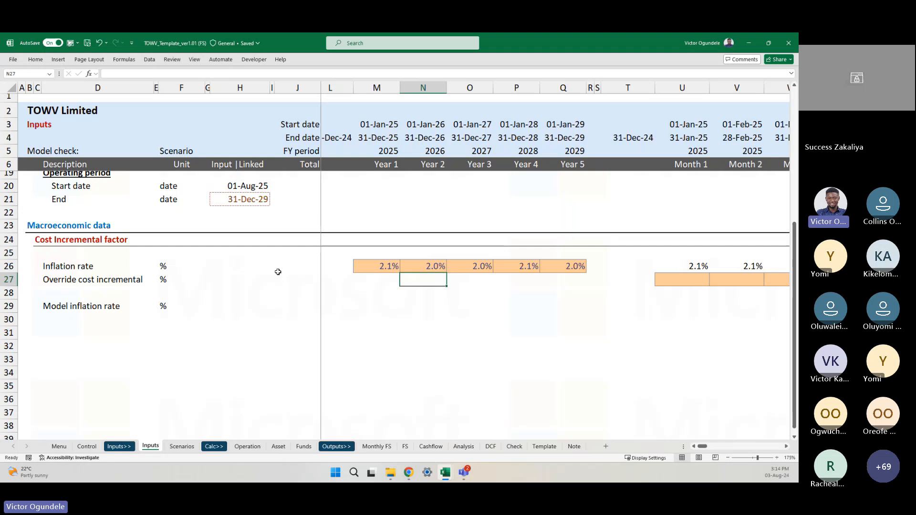
pyautogui.click(373, 278)
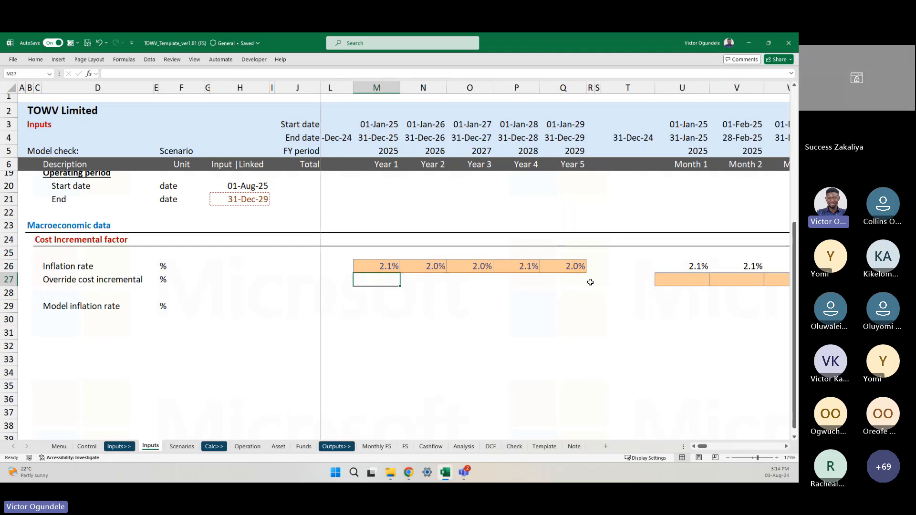
pyautogui.hscroll(3, 667, 337)
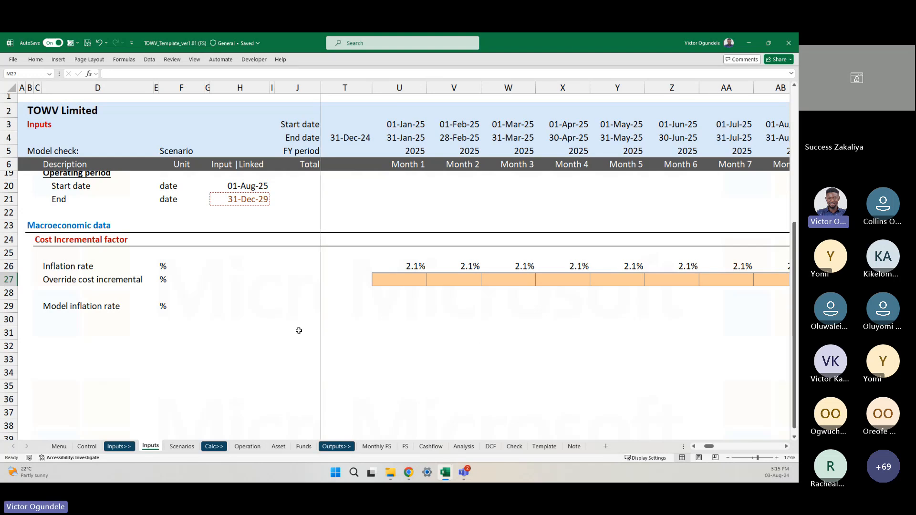
# Start the Month 1 model inflation rate formula in U29 with an IF test that U27 is not equal to 0
pyautogui.click(390, 312)
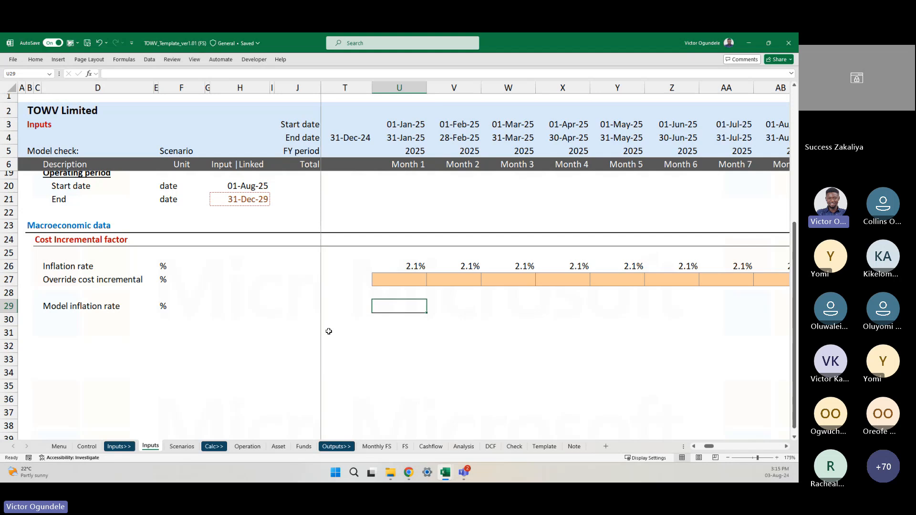
pyautogui.write('=')
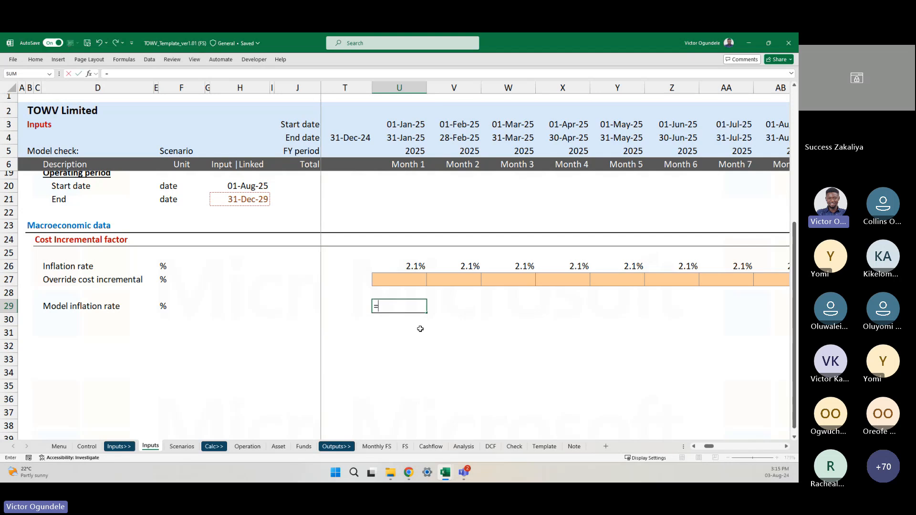
pyautogui.press('Escape')
pyautogui.scroll(2, 420, 329)
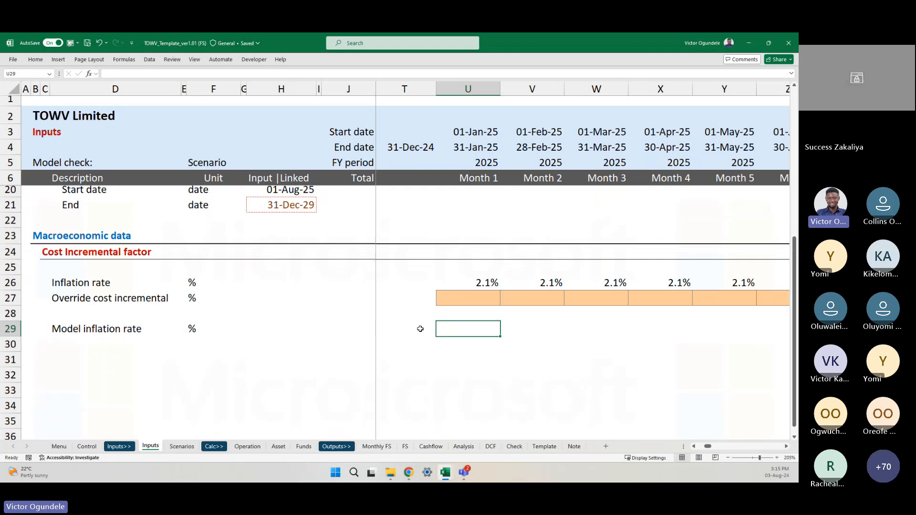
pyautogui.write('=if(')
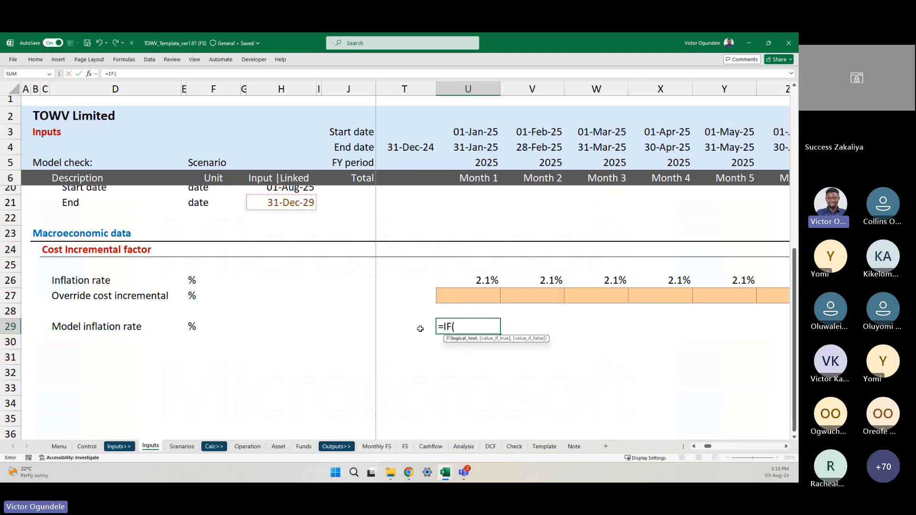
pyautogui.hotkey('ctrl', '1')
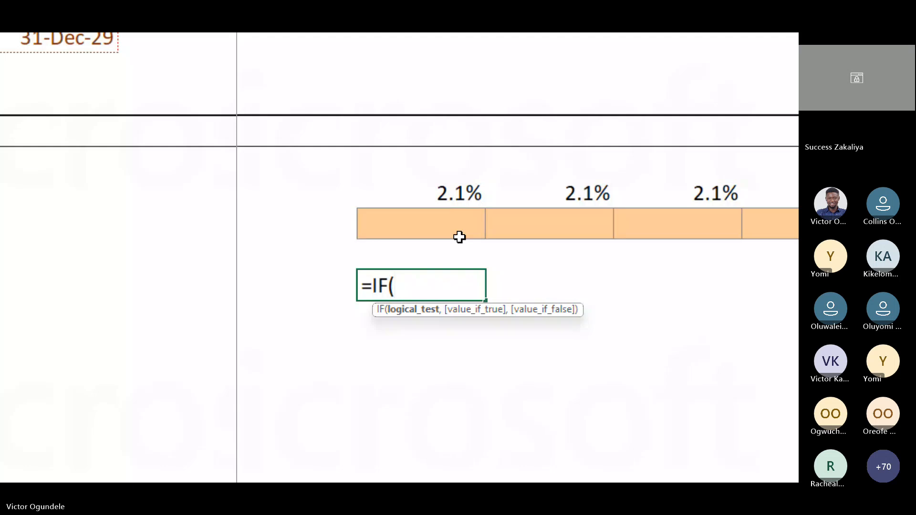
pyautogui.click(422, 223)
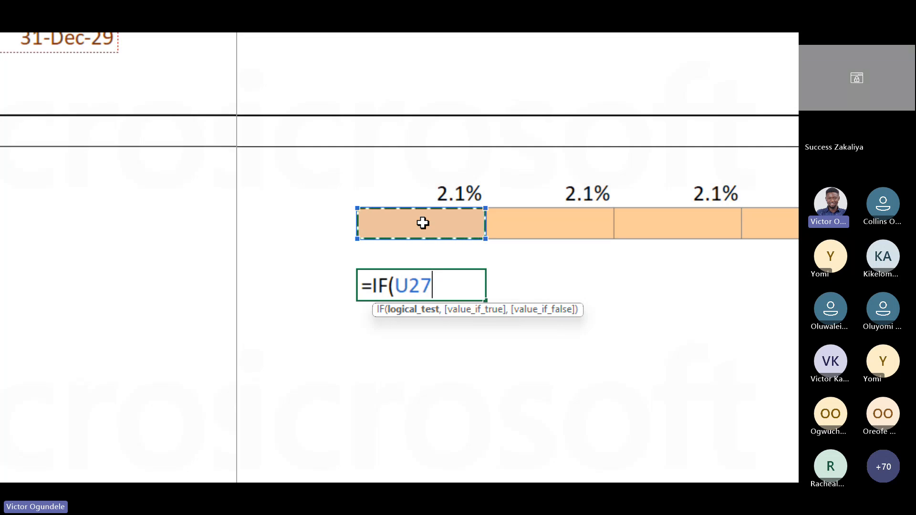
pyautogui.write('<>')
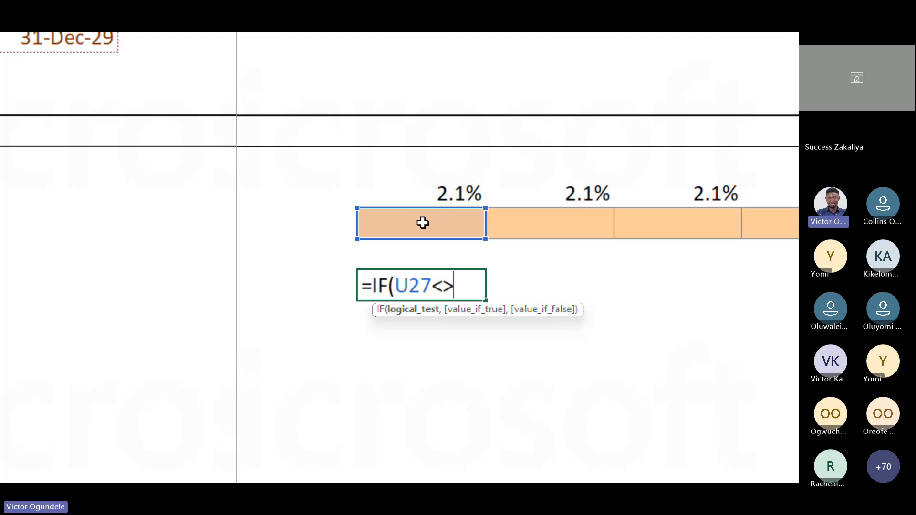
pyautogui.write('0')
pyautogui.write(',')
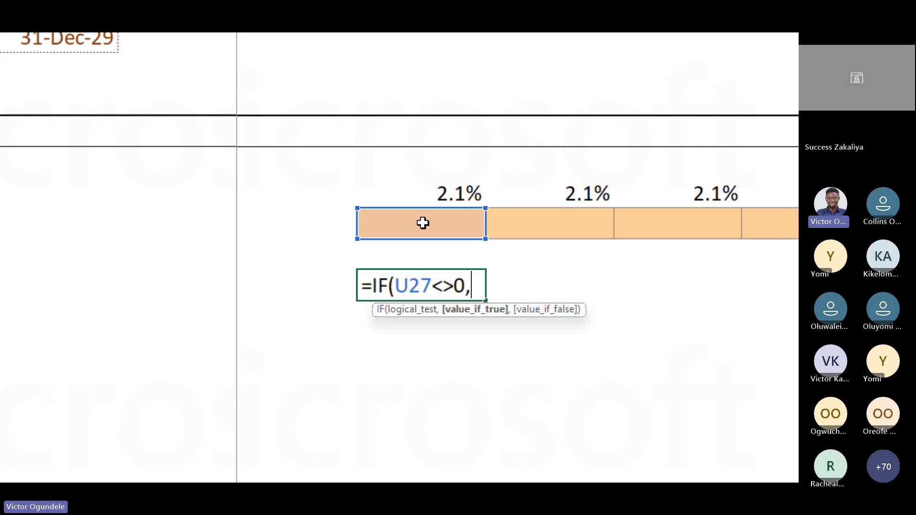
# Complete the IF formula in U29 to return the override U27 when true and the inflation rate U26 otherwise
pyautogui.press('Up')
pyautogui.press('Up')
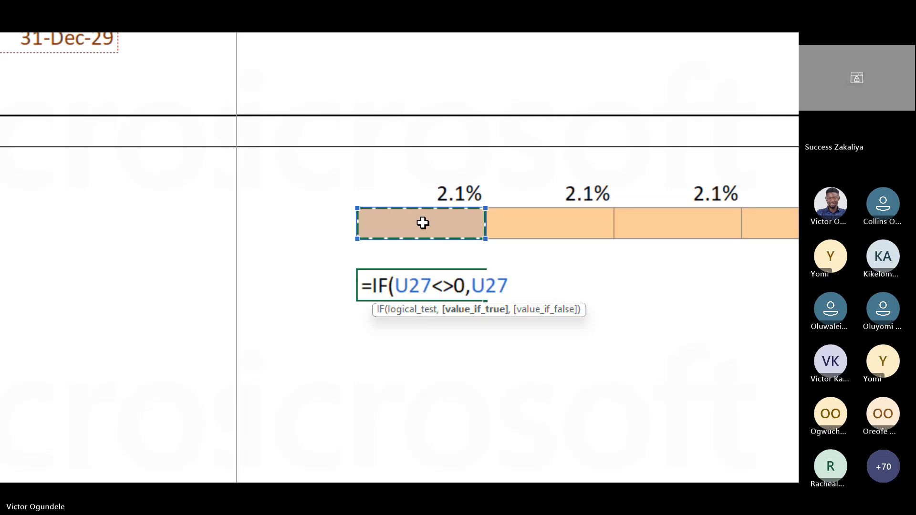
pyautogui.press('BackSpace')
pyautogui.press('BackSpace')
pyautogui.press('BackSpace')
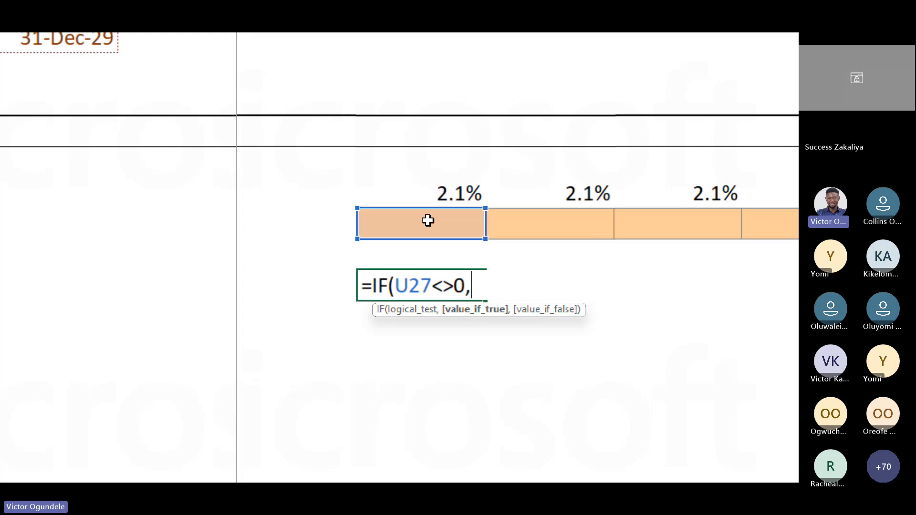
pyautogui.click(427, 219)
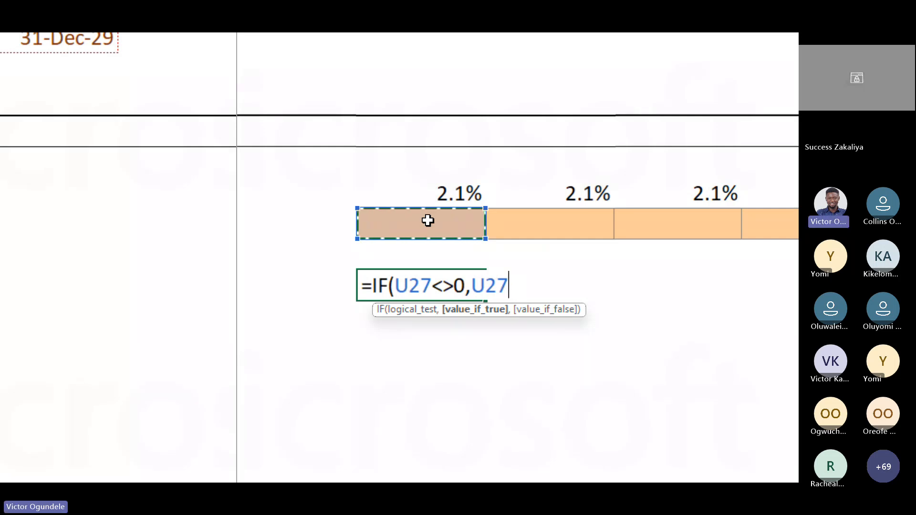
pyautogui.write(',')
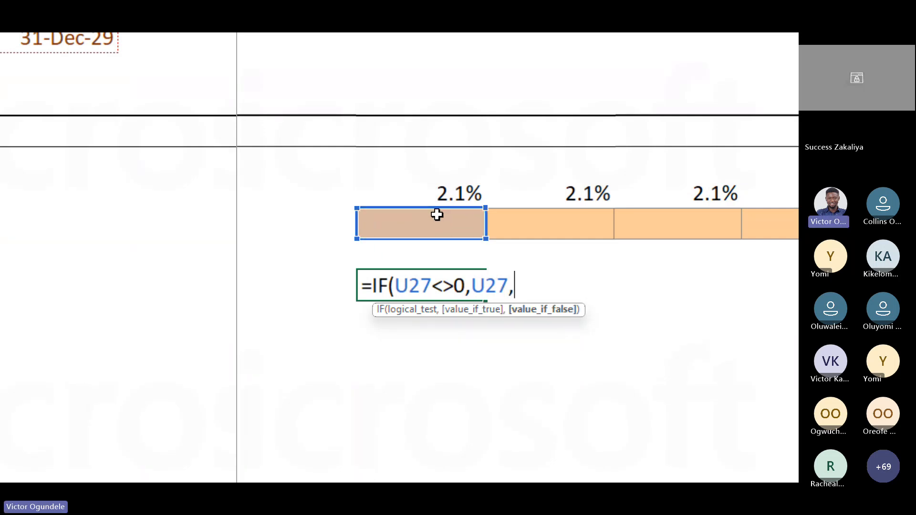
pyautogui.click(445, 193)
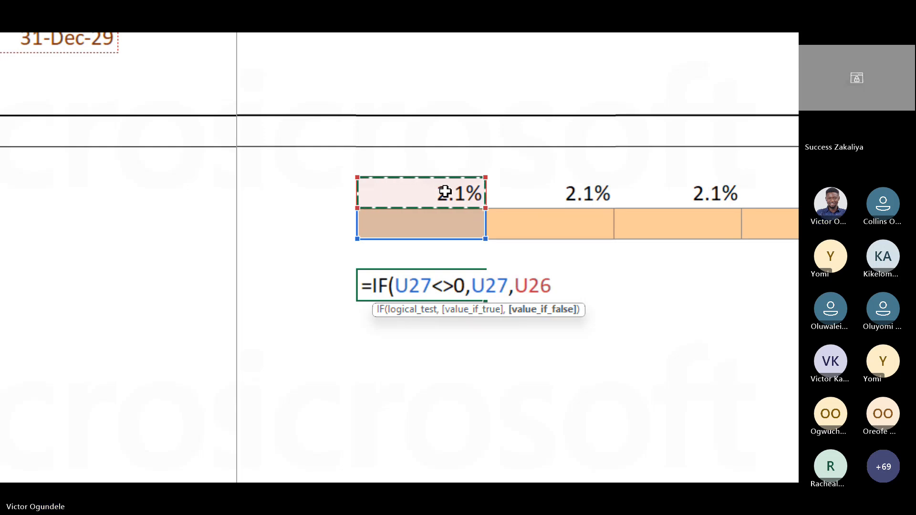
pyautogui.write(')')
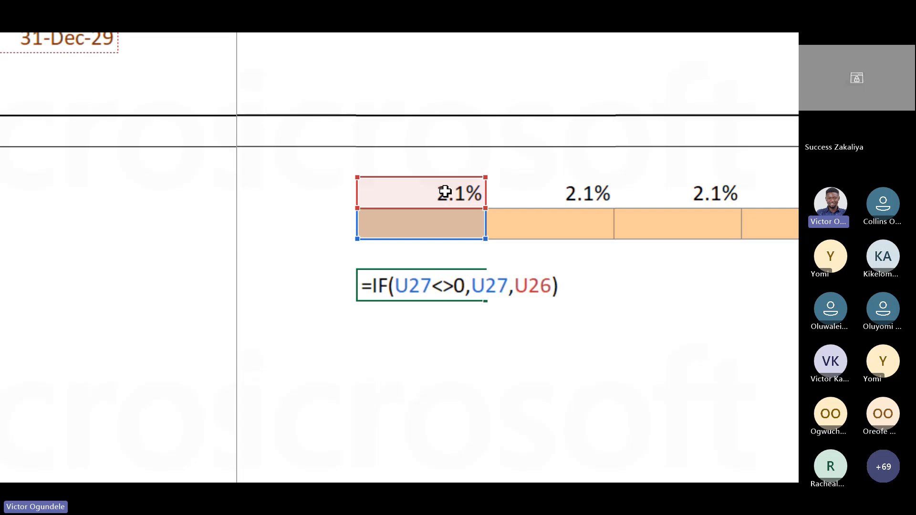
pyautogui.press('Return')
# Format the Month 1 model inflation rate in U29 as a percentage with one decimal place
pyautogui.hotkey('alt', 'h')
pyautogui.press('j')
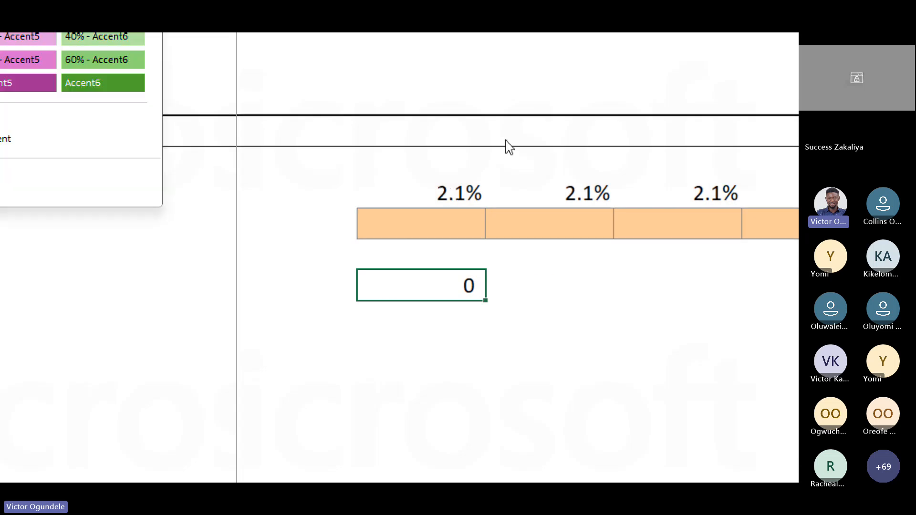
pyautogui.click(113, 147)
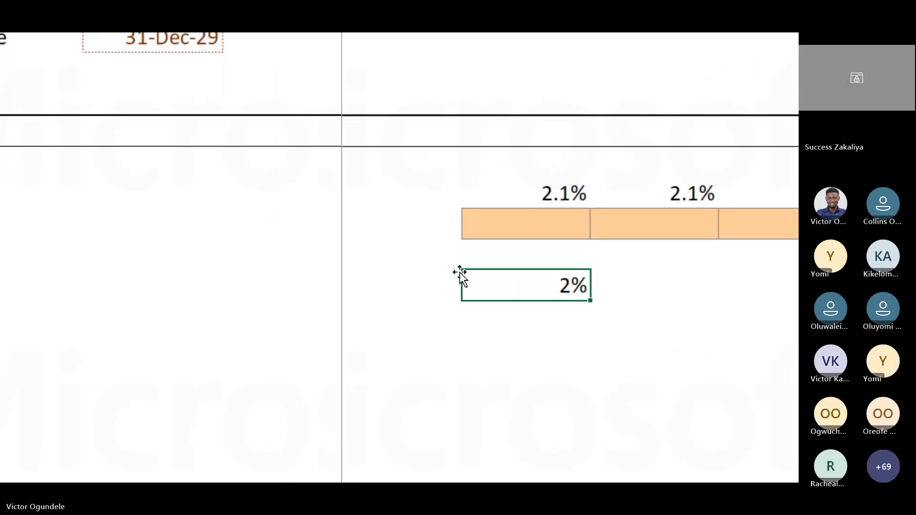
pyautogui.hotkey('alt', 'h')
pyautogui.press('0')
# Fill the model inflation rate formula from U29 across row 29 through Month 60 in CB29
pyautogui.hotkey('ctrl', 'shift', 'Right')
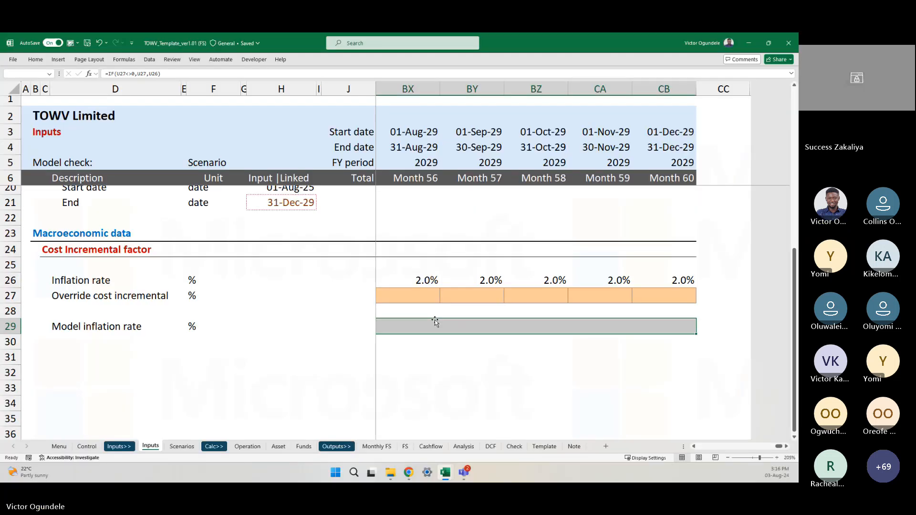
pyautogui.hotkey('ctrl', 'r')
pyautogui.press('Left')
pyautogui.press('Left')
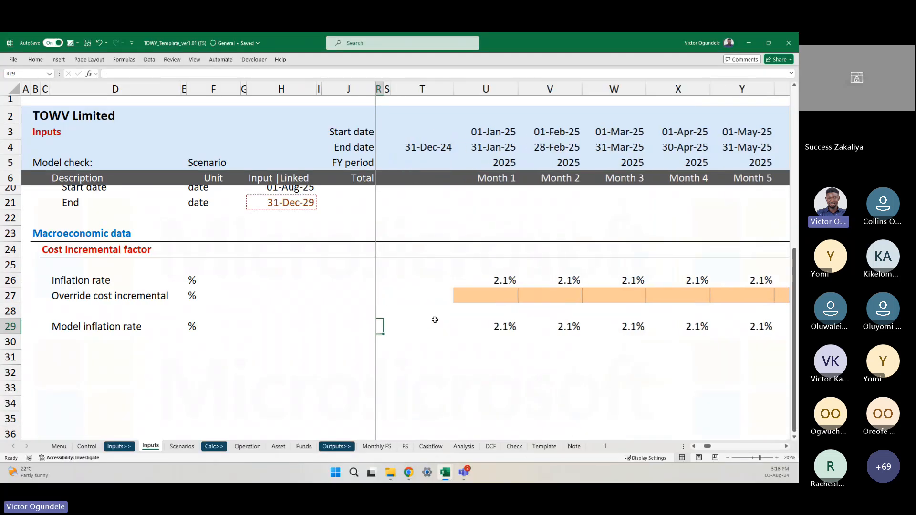
# Compare the model inflation rates with the inflation rate and override rows across the 2025 and 2026 months
pyautogui.scroll(-2, 434, 320)
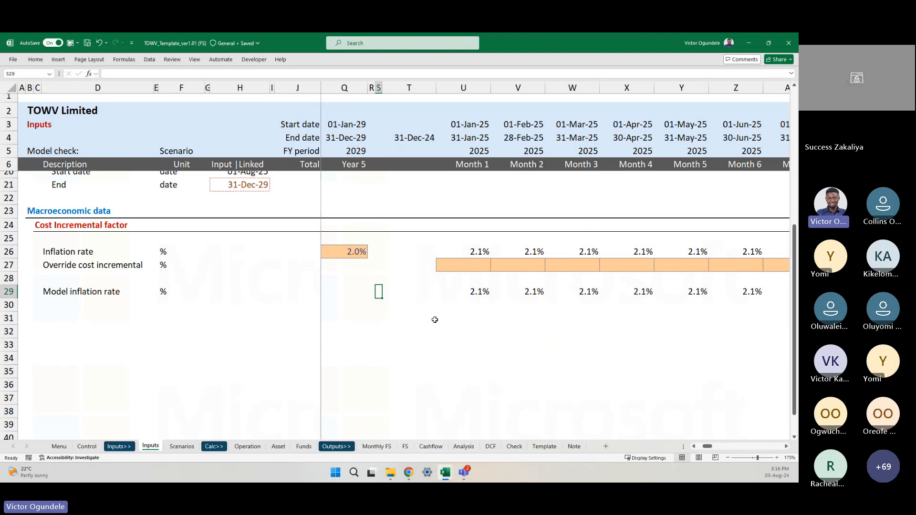
pyautogui.hscroll(3, 530, 327)
pyautogui.hscroll(7, 530, 327)
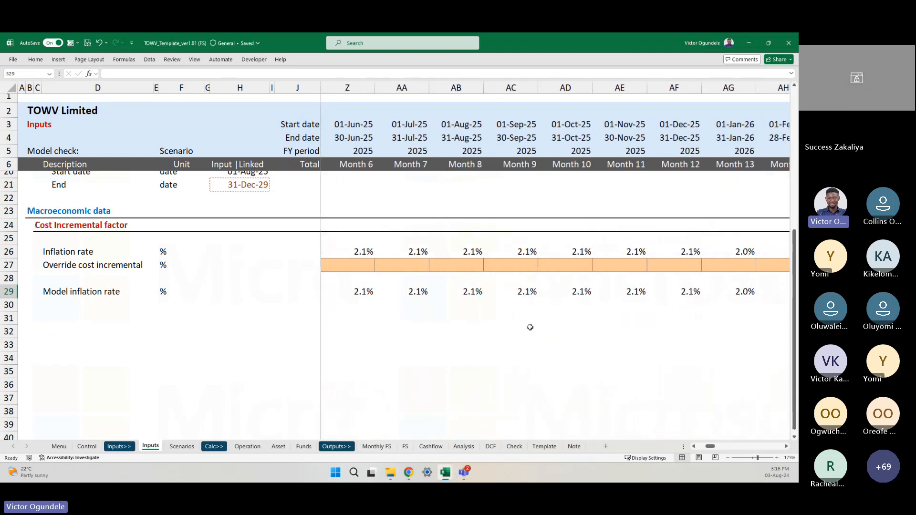
pyautogui.hscroll(1, 560, 299)
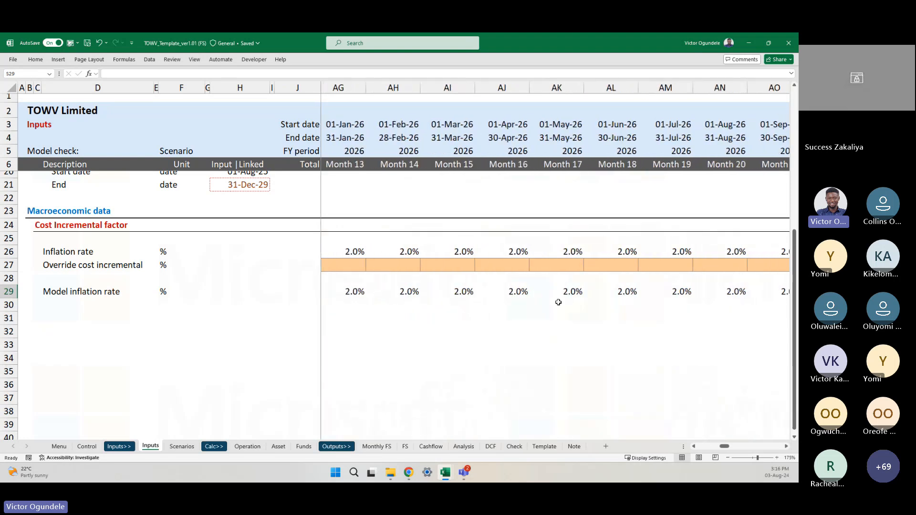
pyautogui.click(441, 269)
pyautogui.hscroll(2, 631, 272)
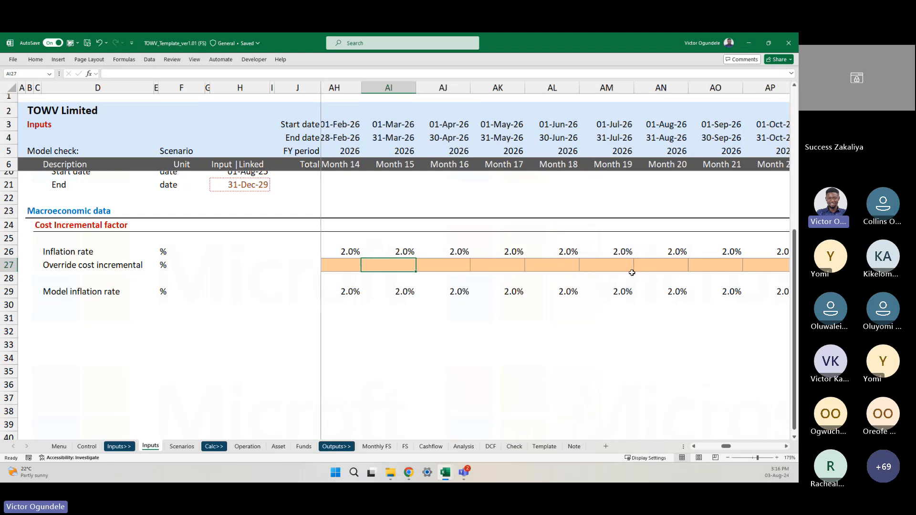
pyautogui.hotkey('shift', 'Right')
pyautogui.hotkey('shift', 'Right')
pyautogui.hotkey('shift', 'Right')
pyautogui.hotkey('shift', 'Right')
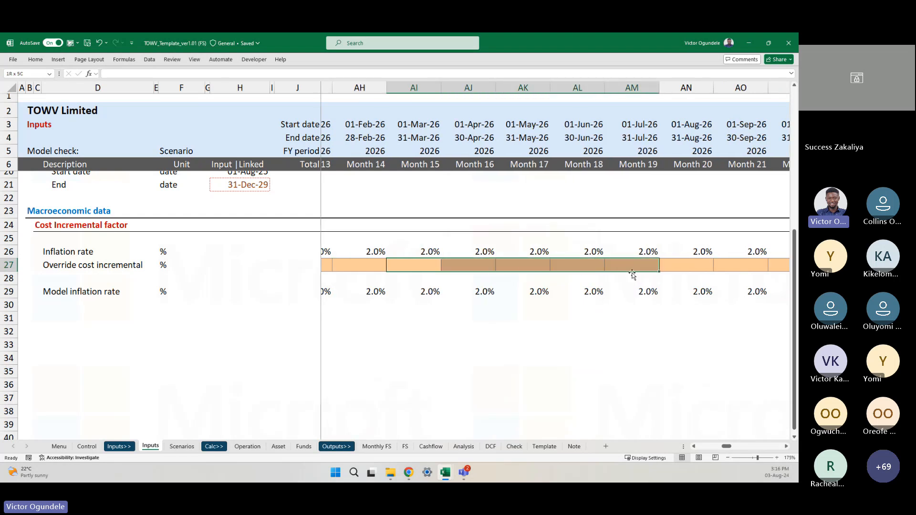
pyautogui.hotkey('shift', 'Right')
pyautogui.hotkey('shift', 'Left')
pyautogui.hotkey('shift', 'Left')
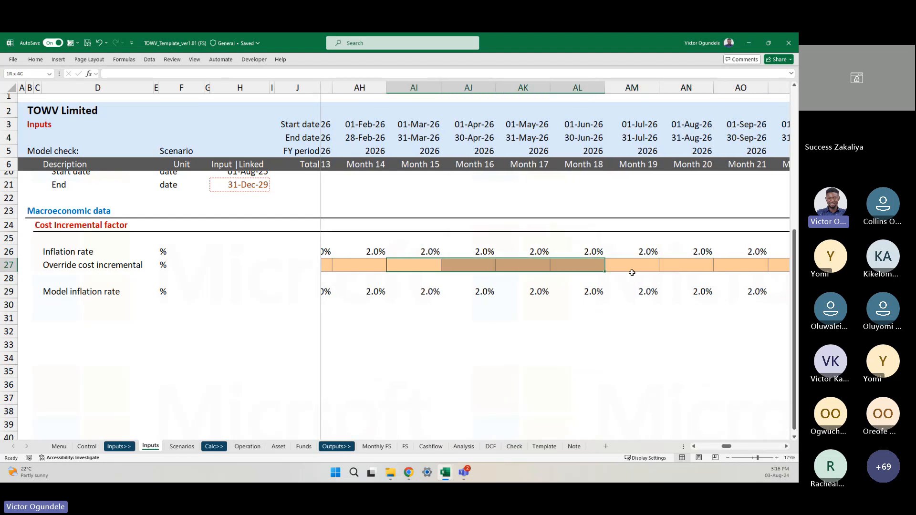
pyautogui.press('Left')
pyautogui.press('Left')
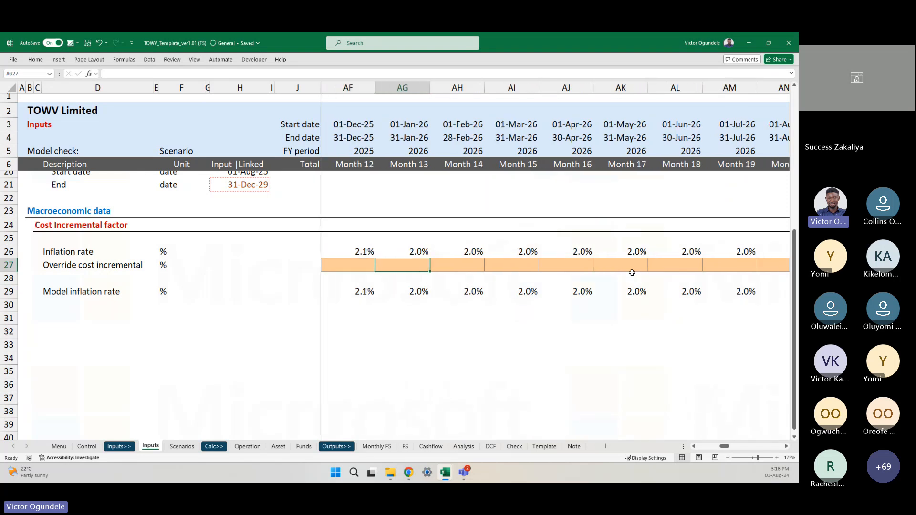
# Examine the override cells for January to June 2026, AG27 to AL27, and return to the Month 1 formula in U29
pyautogui.keyDown('ctrl'); pyautogui.scroll(-1, 632, 273); pyautogui.keyUp('ctrl')
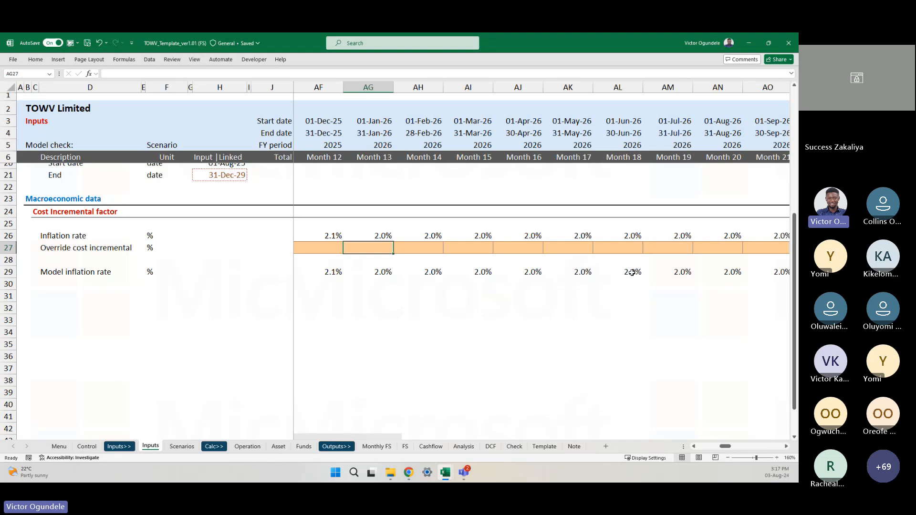
pyautogui.hotkey('shift', 'Right')
pyautogui.hotkey('shift', 'Right')
pyautogui.hotkey('shift', 'Right')
pyautogui.hotkey('shift', 'Right')
pyautogui.hotkey('shift', 'Right')
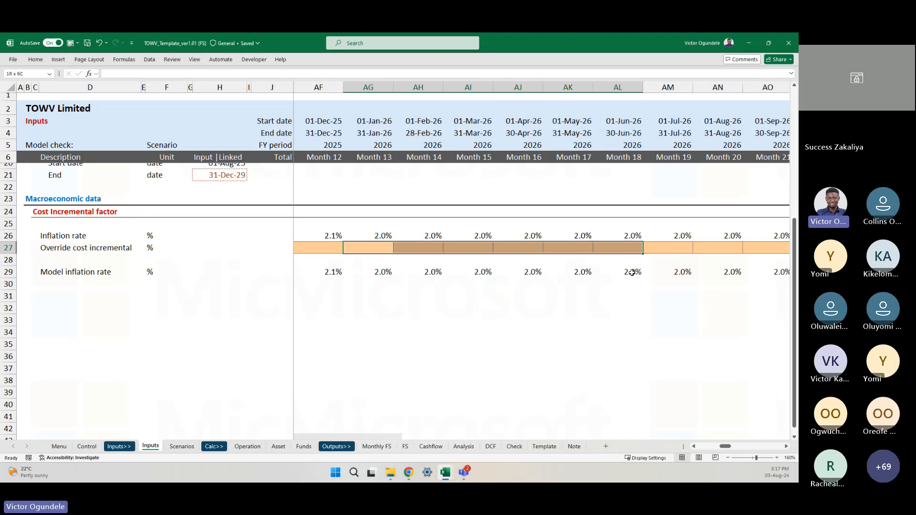
pyautogui.press('Down')
pyautogui.press('Down')
pyautogui.hotkey('ctrl', 'Left')
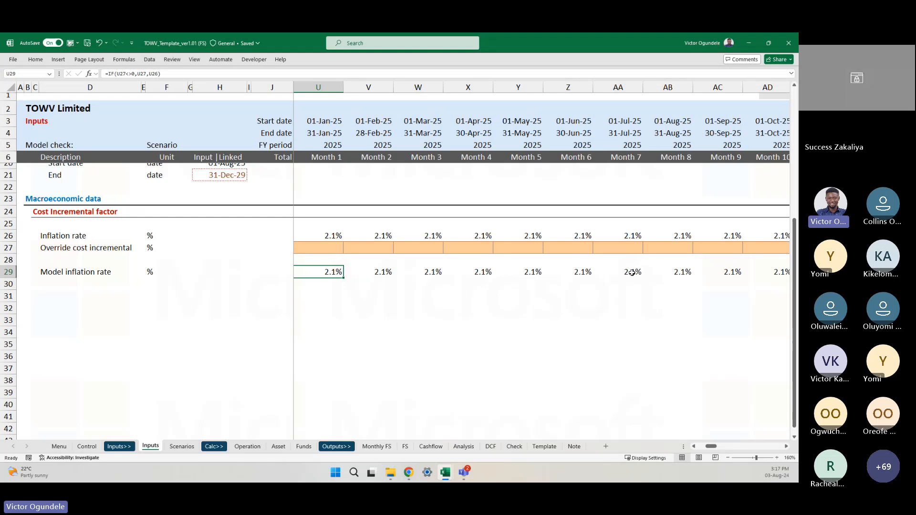
# Clear the Month 1 model inflation rate in U29 and re-enter it as =IF(U27<>0,U27,U26)
pyautogui.scroll(4, 631, 272)
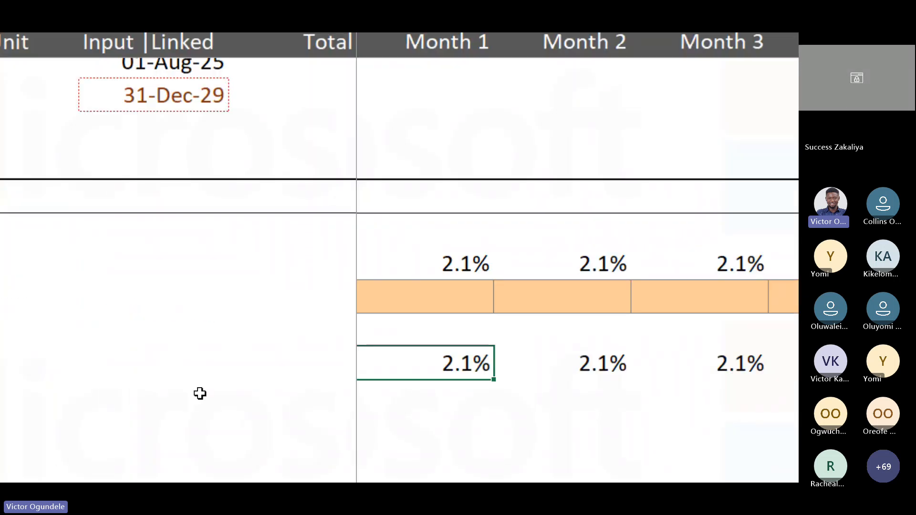
pyautogui.hotkey('ctrl', 'Left')
pyautogui.hotkey('ctrl', 'Right')
pyautogui.press('Left')
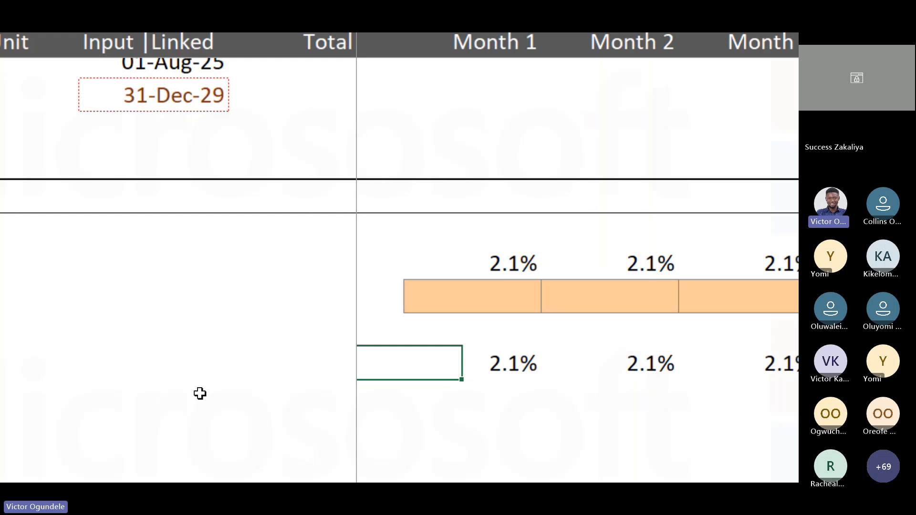
pyautogui.press('Right')
pyautogui.press('Delete')
pyautogui.write('=if')
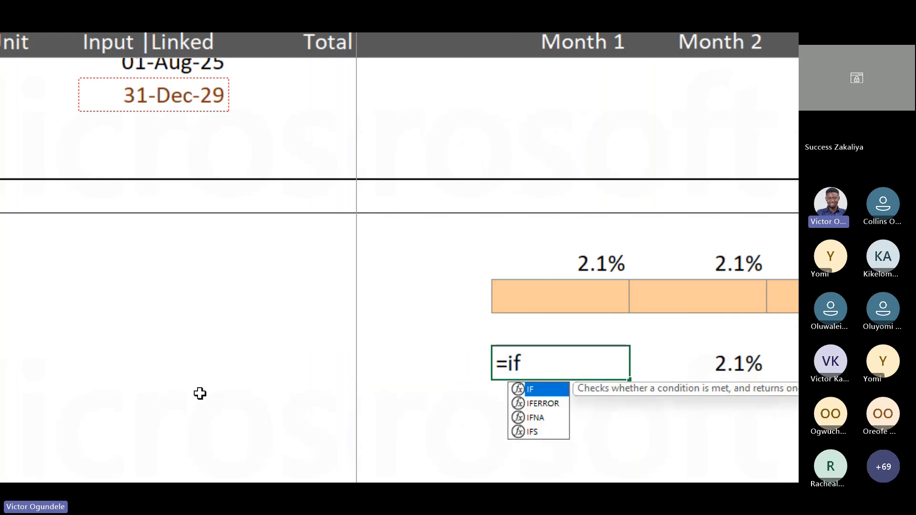
pyautogui.press('Tab')
pyautogui.press('Up')
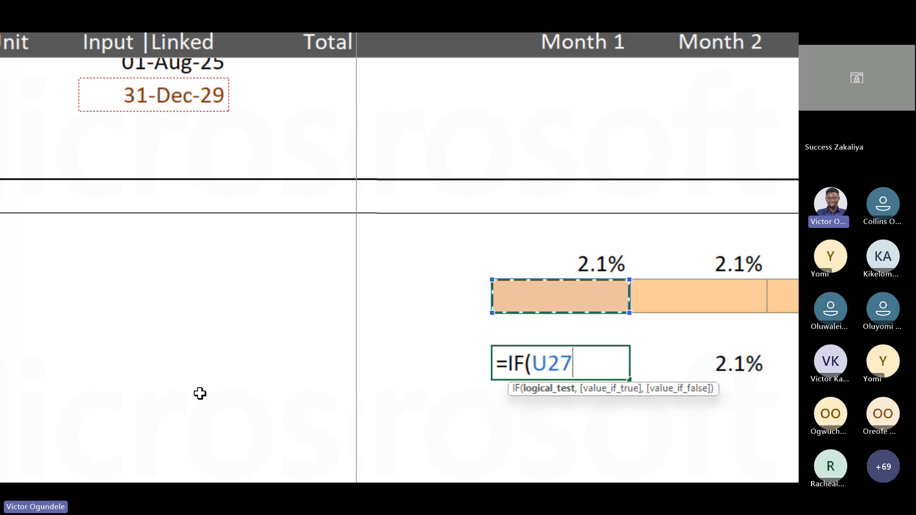
pyautogui.write('<>')
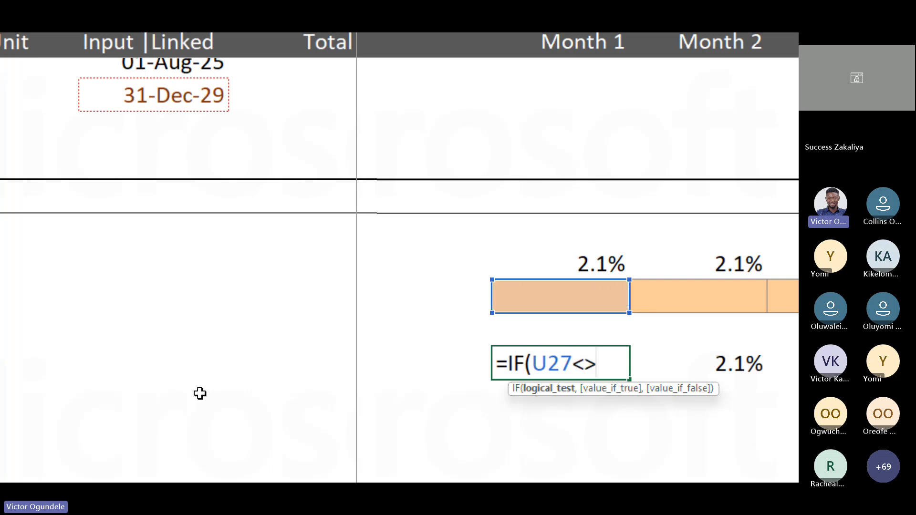
pyautogui.write('0')
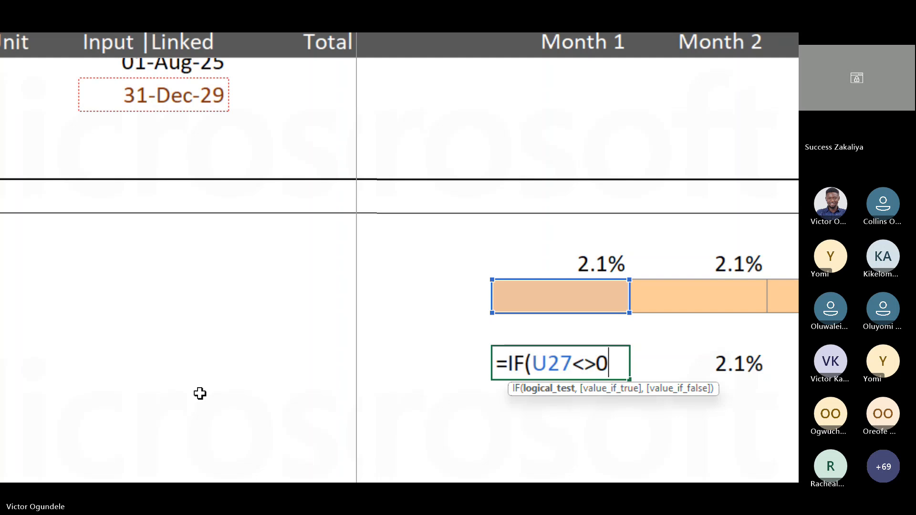
pyautogui.write(',')
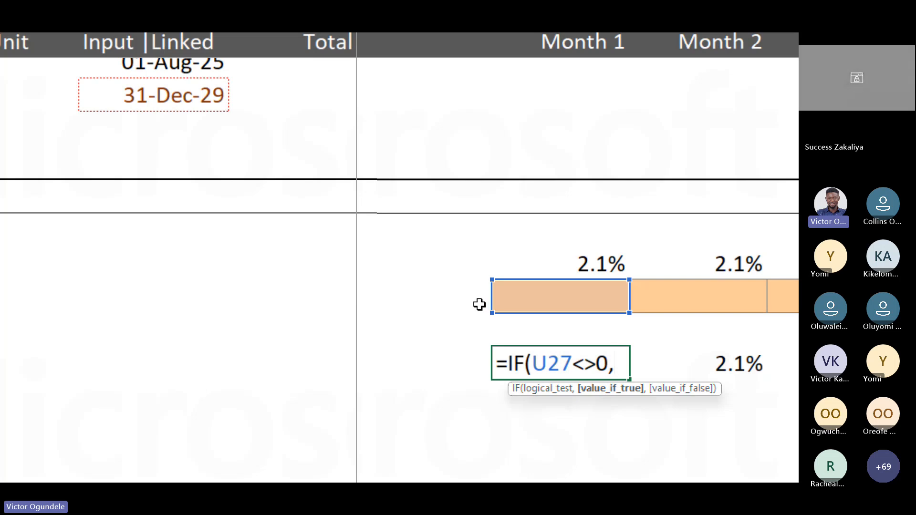
pyautogui.click(548, 297)
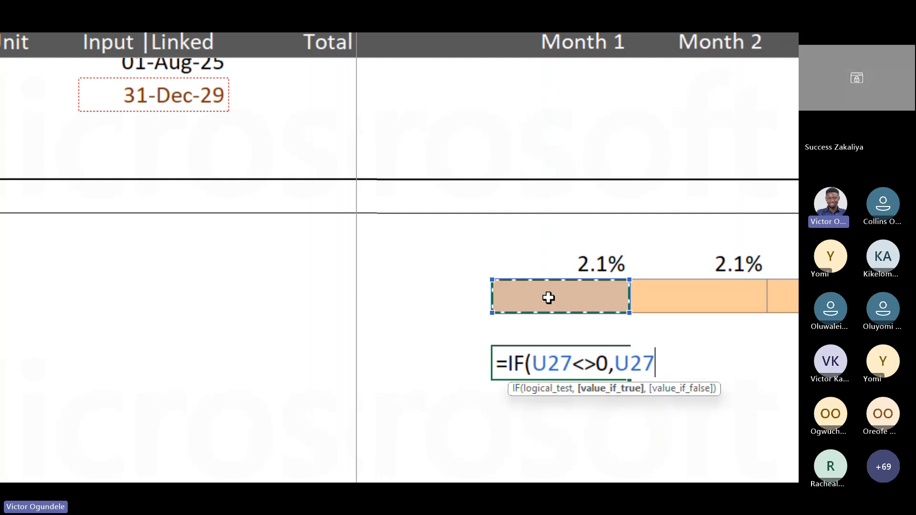
pyautogui.write(',')
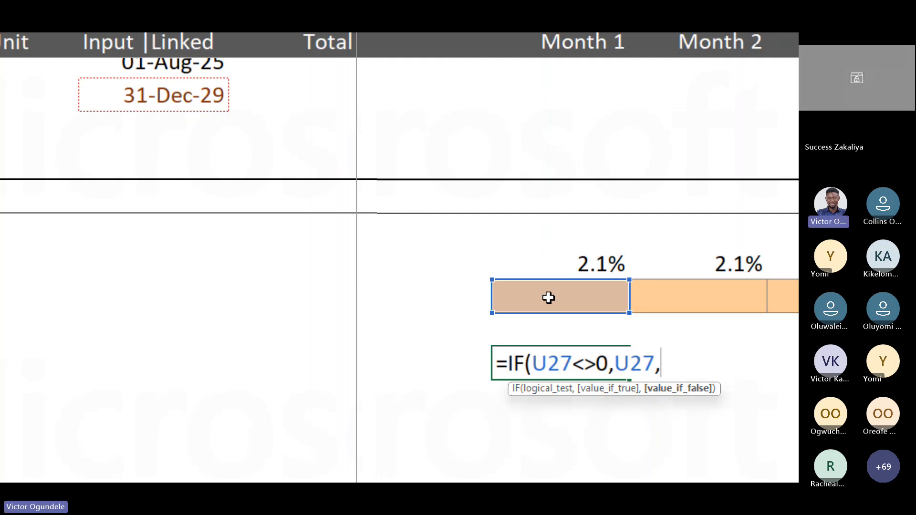
pyautogui.click(581, 266)
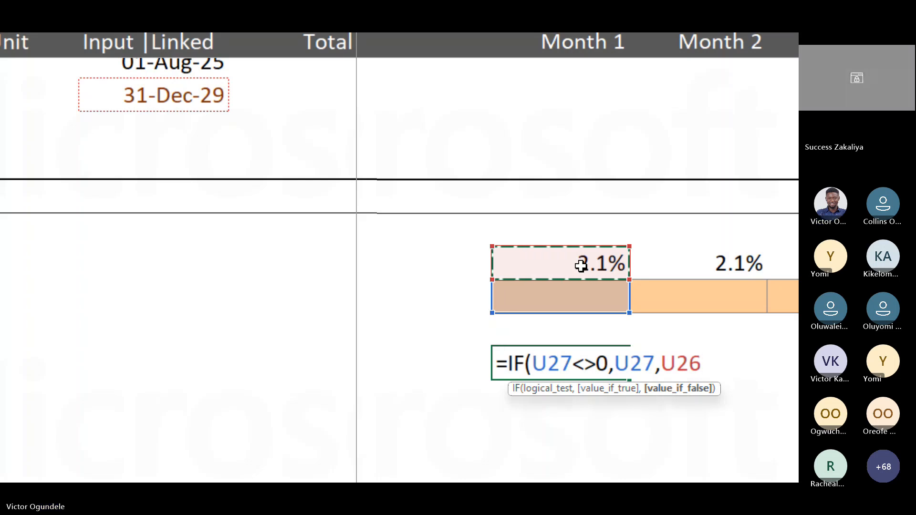
pyautogui.write(')')
pyautogui.hotkey('ctrl', 'Return')
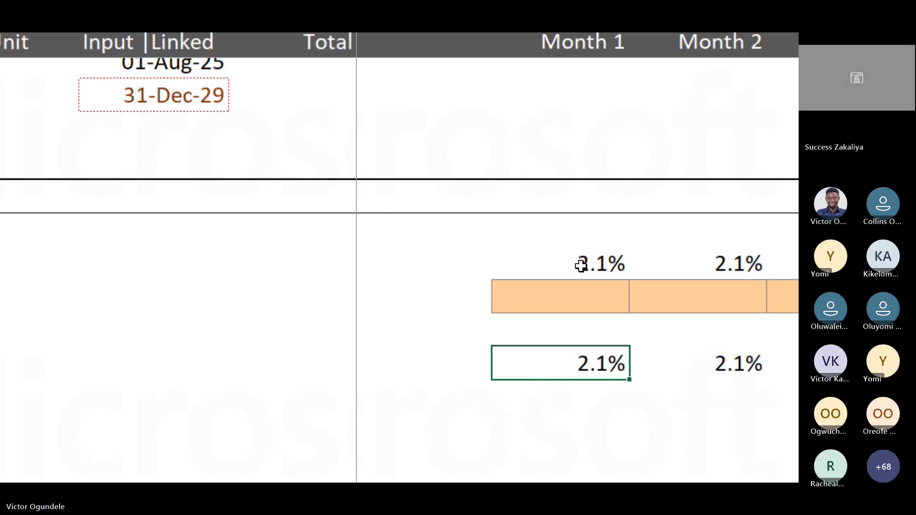
# Examine the model inflation rate formulas along row 29 from February 2025 to January 2026
pyautogui.press('Right')
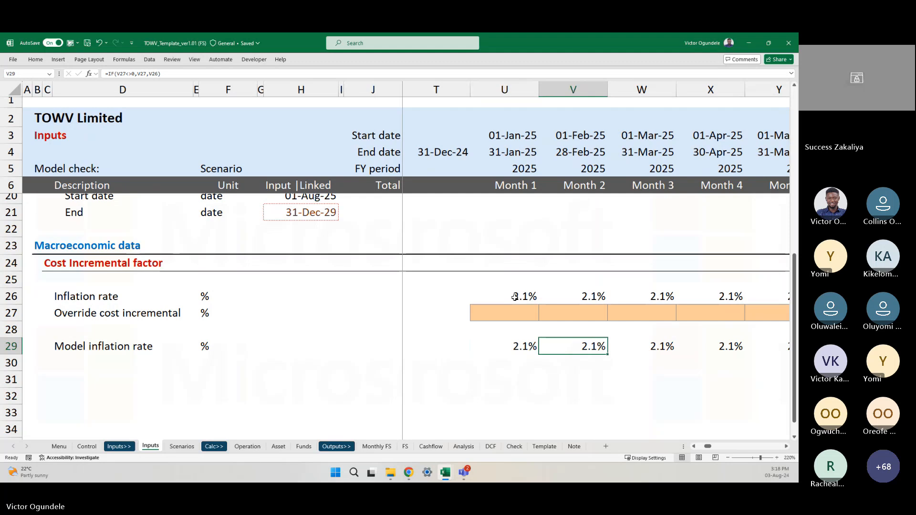
pyautogui.press('Left')
pyautogui.press('Right')
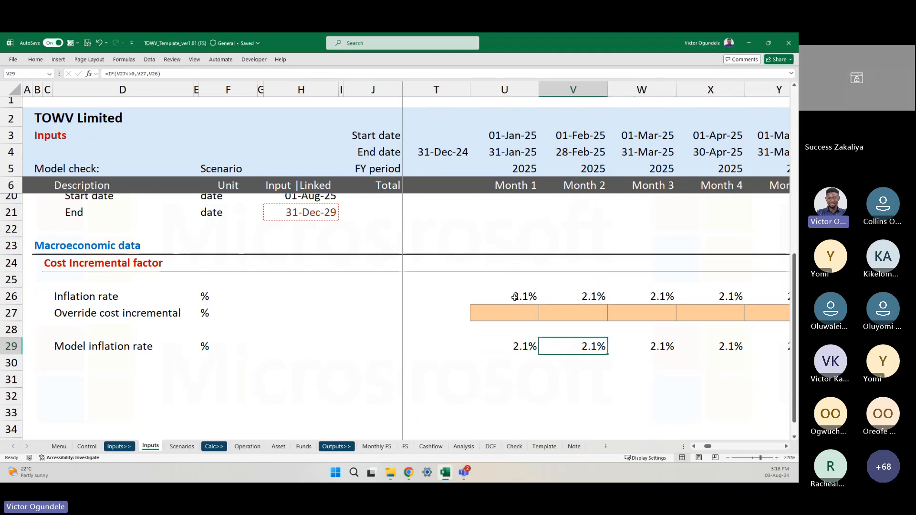
pyautogui.press('Right')
pyautogui.press('Right')
pyautogui.press('Right')
pyautogui.press('Right')
pyautogui.press('Right')
pyautogui.press('Right')
pyautogui.press('Right')
pyautogui.press('Right')
pyautogui.press('Right')
pyautogui.scroll(-1, 514, 297)
pyautogui.scroll(-1, 514, 297)
pyautogui.press('Right')
pyautogui.press('Right')
pyautogui.press('Right')
pyautogui.press('Right')
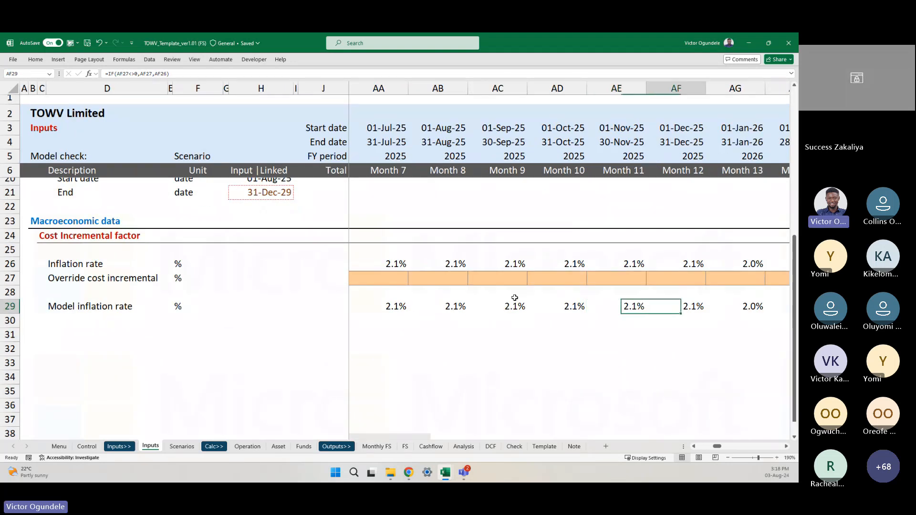
pyautogui.press('Left')
pyautogui.press('Left')
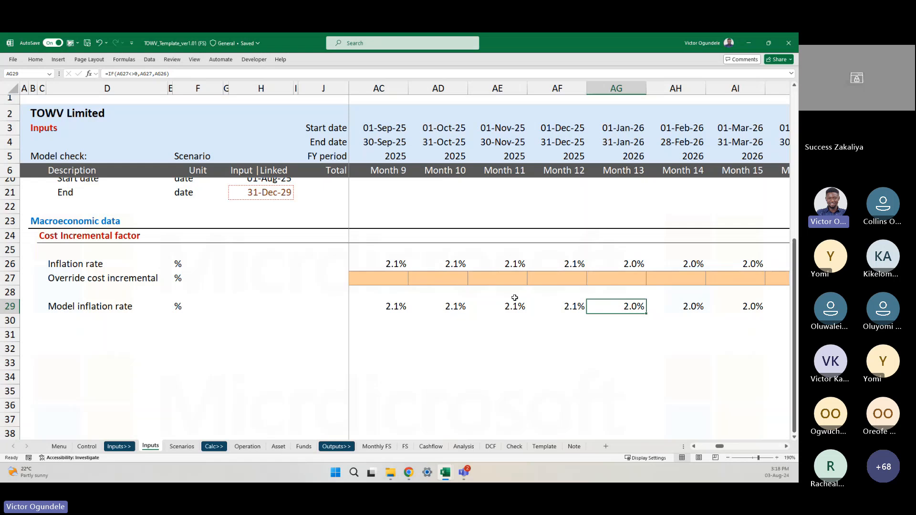
# Enter a 5% override cost incremental for January to December 2026, AG27 to AR27
pyautogui.press('Up')
pyautogui.press('Up')
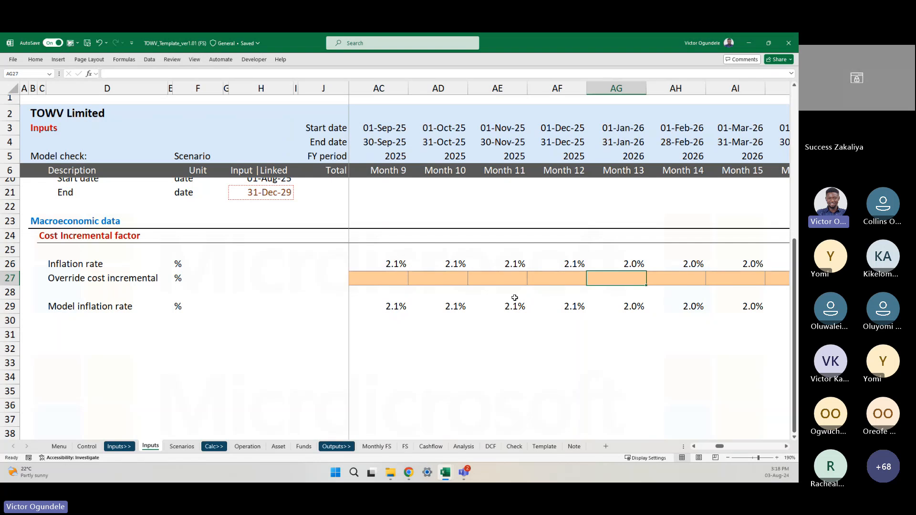
pyautogui.hscroll(2, 629, 353)
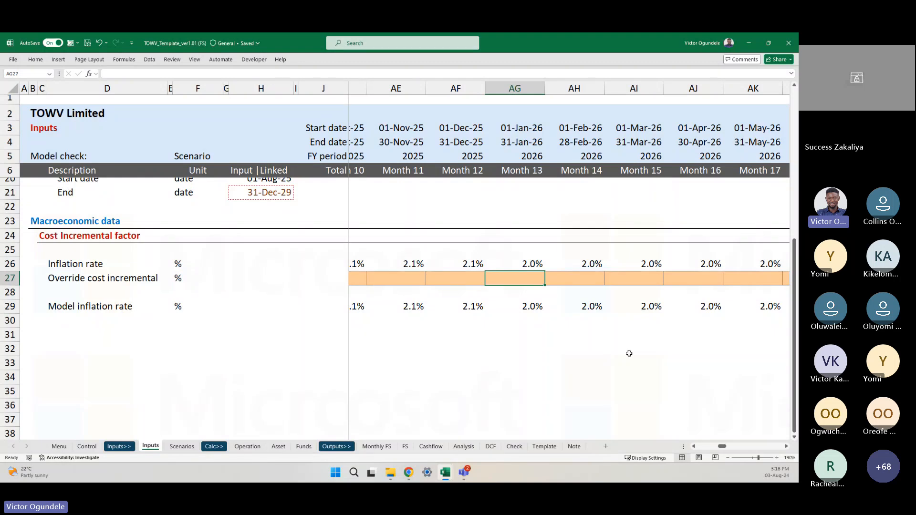
pyautogui.hotkey('shift', 'Right')
pyautogui.hotkey('shift', 'Right')
pyautogui.hotkey('shift', 'Right')
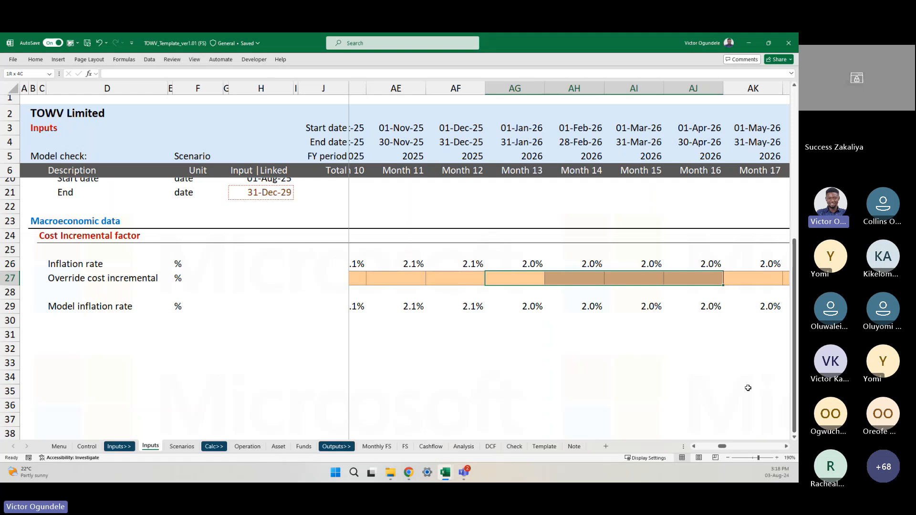
pyautogui.hscroll(1, 642, 381)
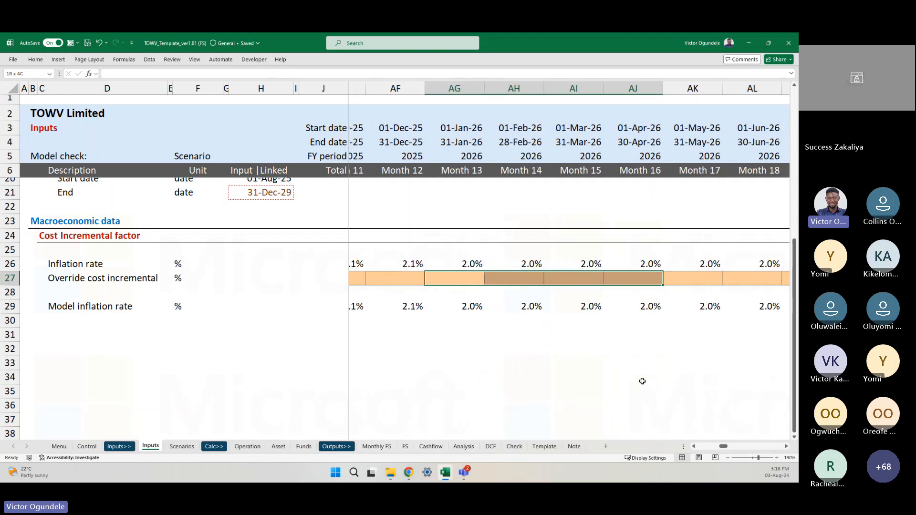
pyautogui.hotkey('shift', 'Right')
pyautogui.hotkey('shift', 'Right')
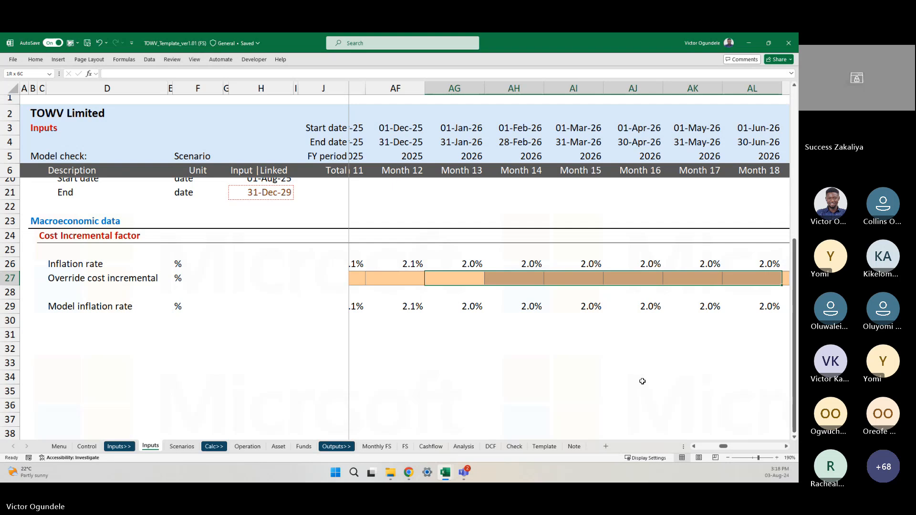
pyautogui.scroll(-1, 686, 392)
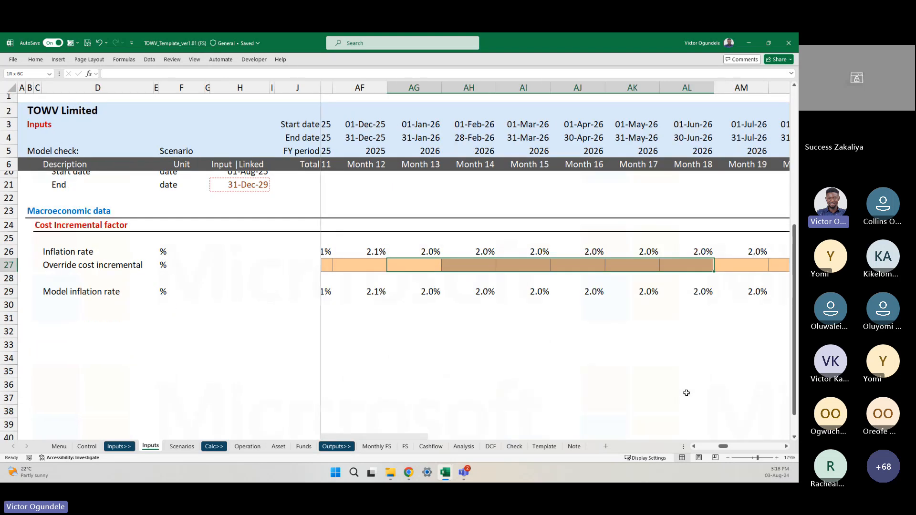
pyautogui.scroll(-1, 686, 393)
pyautogui.hotkey('shift', 'Right')
pyautogui.hotkey('shift', 'Right')
pyautogui.hotkey('shift', 'Right')
pyautogui.hotkey('shift', 'Right')
pyautogui.hotkey('shift', 'Right')
pyautogui.hotkey('shift', 'Right')
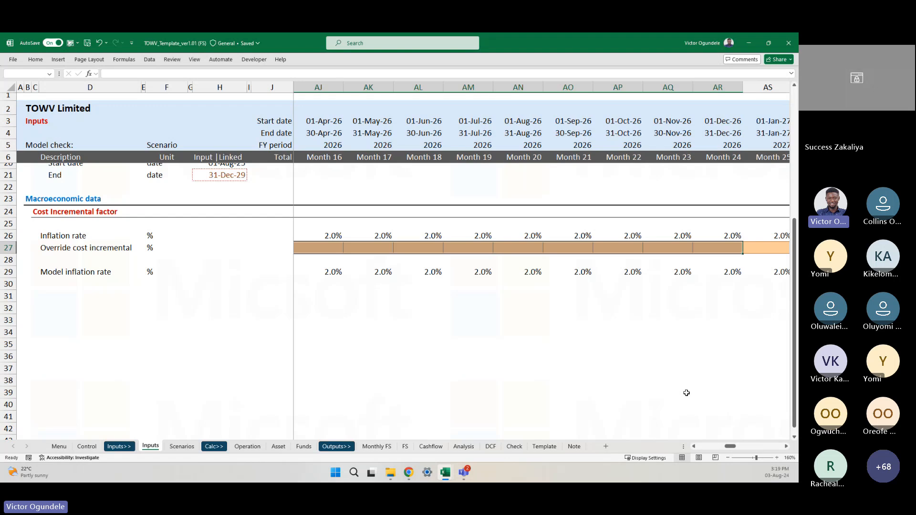
pyautogui.write('5')
pyautogui.hotkey('ctrl', 'Return')
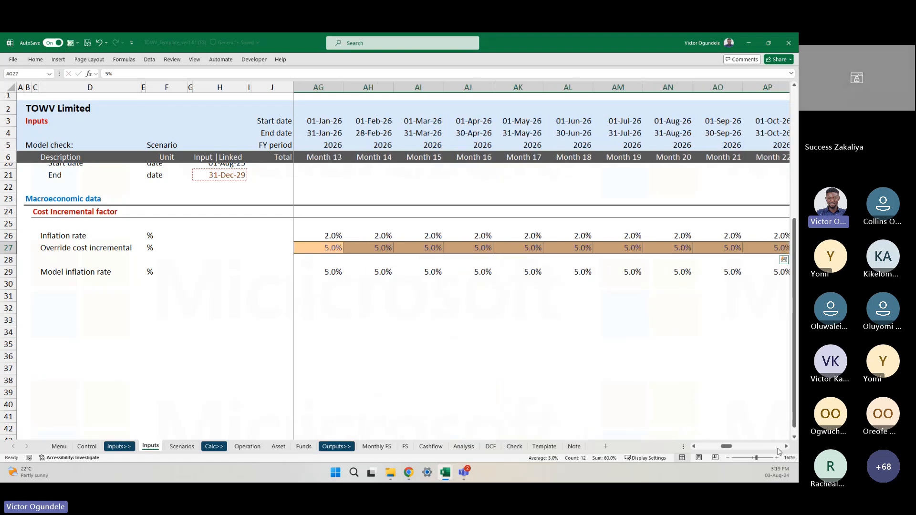
# Compare the 2026 model inflation rates with the overrides and inspect the December and November formulas in AR29 and AQ29
pyautogui.hscroll(-2, 540, 344)
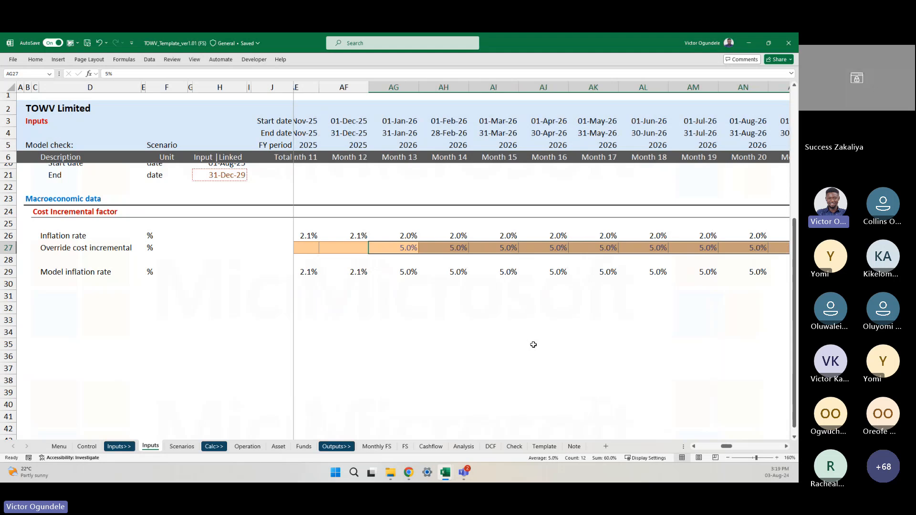
pyautogui.hscroll(6, 547, 272)
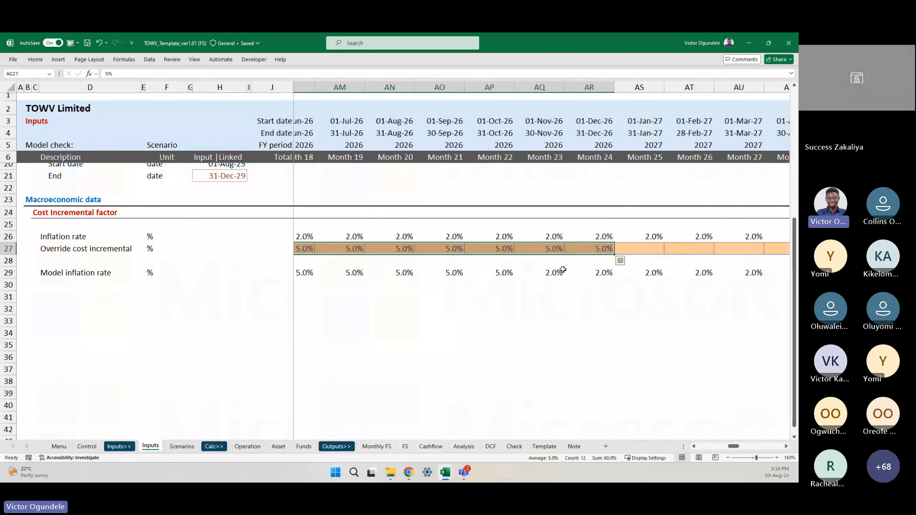
pyautogui.hscroll(-4, 397, 295)
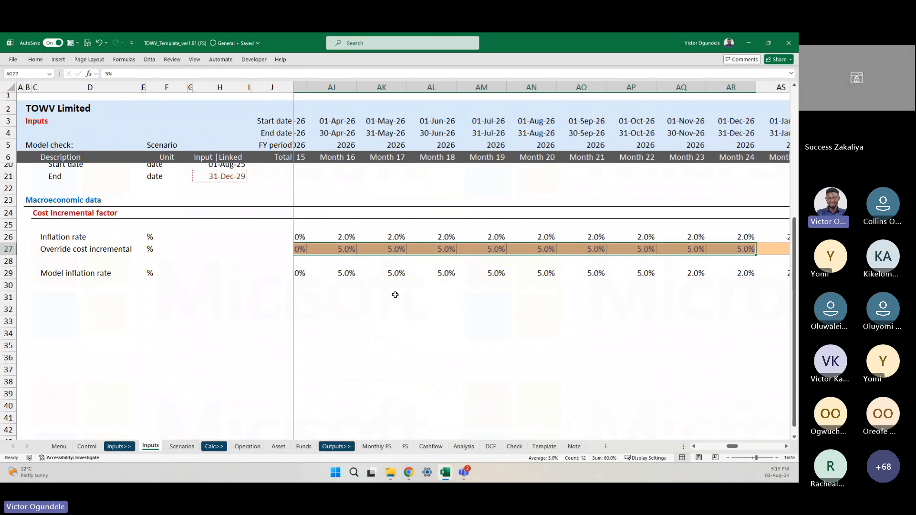
pyautogui.hscroll(3, 558, 274)
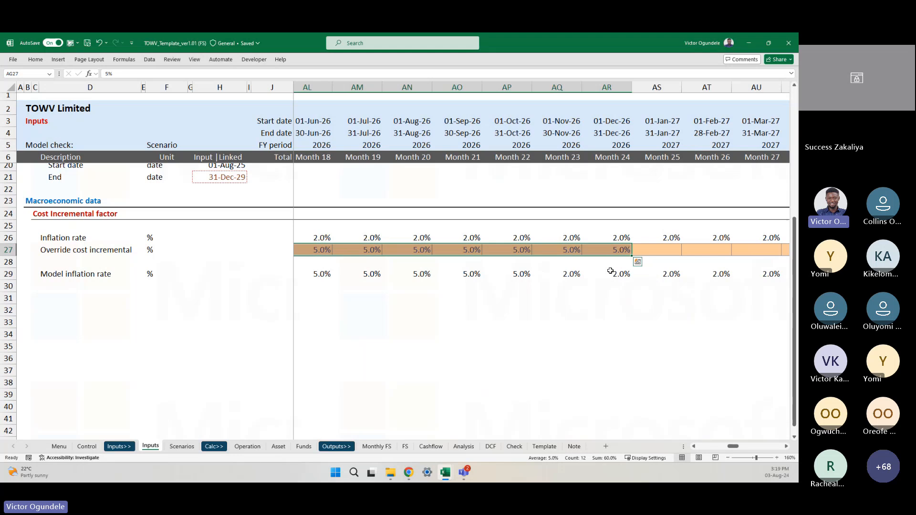
pyautogui.click(609, 272)
pyautogui.press('F2')
pyautogui.press('Return')
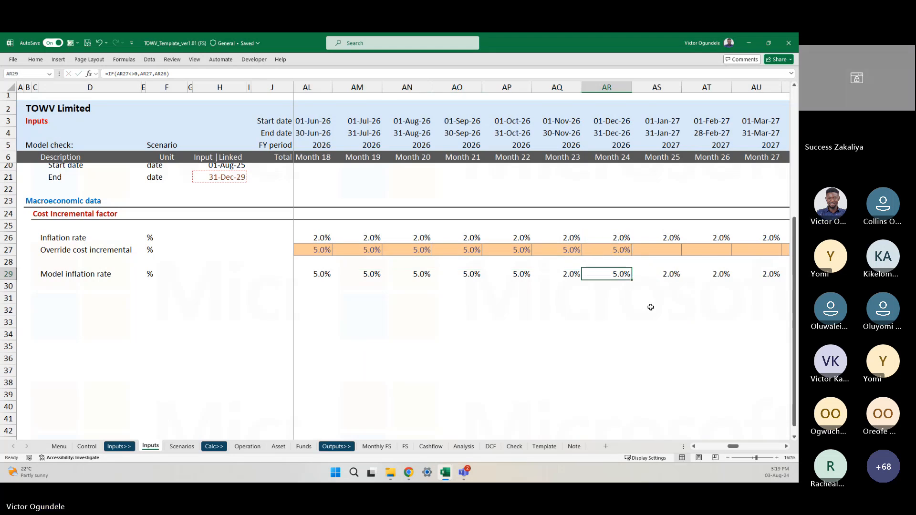
pyautogui.press('F2')
pyautogui.press('Escape')
pyautogui.press('Left')
pyautogui.press('F2')
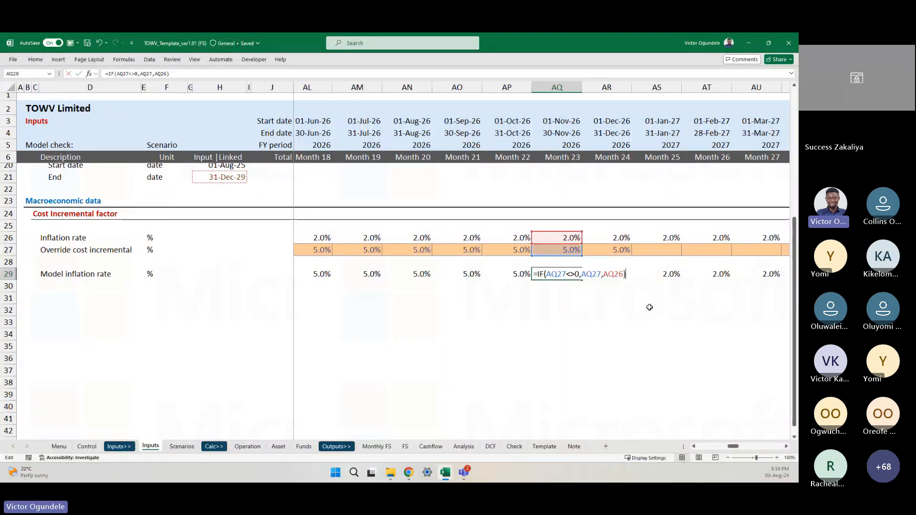
pyautogui.press('Escape')
# Examine the model inflation rates along row 29 from 2025 into early 2026 and inspect the February 2026 formula in AH29
pyautogui.hscroll(-3, 541, 291)
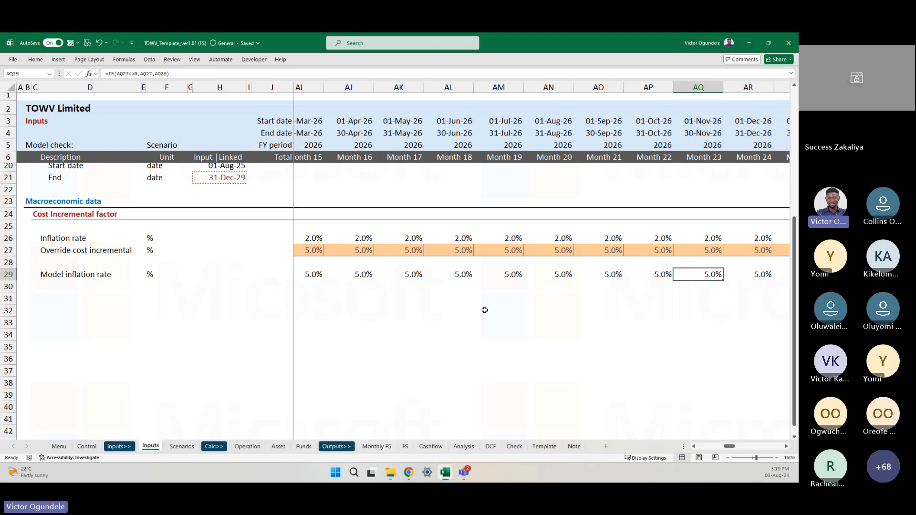
pyautogui.hotkey('ctrl', 'Left')
pyautogui.press('Right')
pyautogui.press('Right')
pyautogui.press('Right')
pyautogui.press('Right')
pyautogui.press('Right')
pyautogui.press('Right')
pyautogui.press('Right')
pyautogui.press('Right')
pyautogui.press('Right')
pyautogui.press('Right')
pyautogui.press('Right')
pyautogui.press('Right')
pyautogui.press('Right')
pyautogui.press('Right')
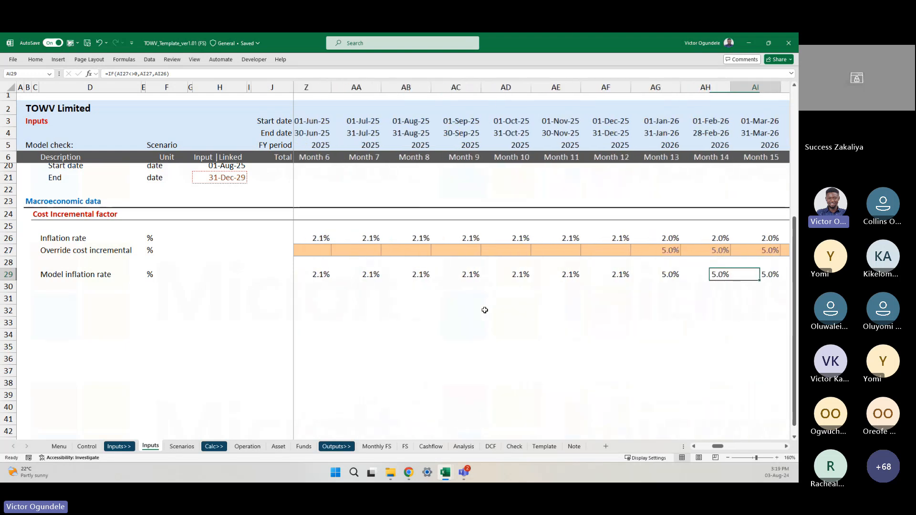
pyautogui.hscroll(2, 484, 310)
pyautogui.press('Left')
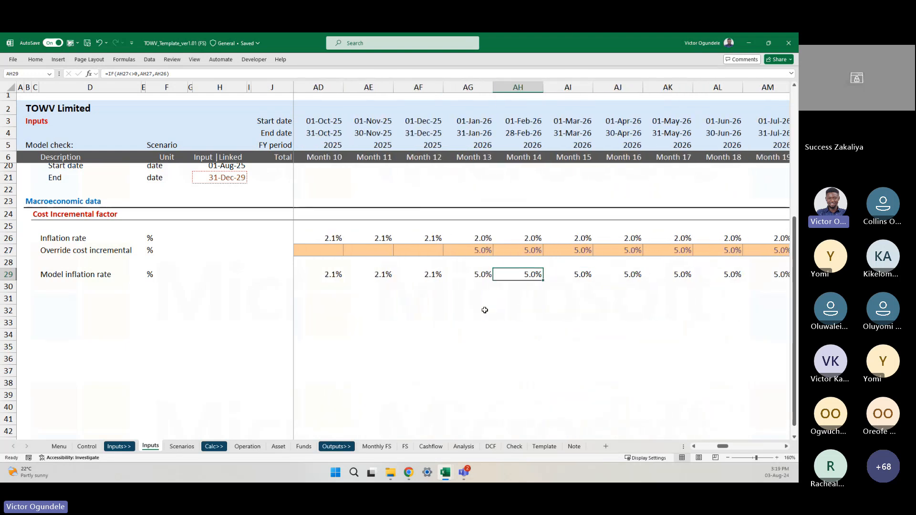
pyautogui.press('F2')
pyautogui.press('Escape')
# Examine the 2026 model inflation rate formulas along row 29, from November back to July, AQ29 to AM29
pyautogui.press('Right')
pyautogui.press('Right')
pyautogui.press('Right')
pyautogui.press('Right')
pyautogui.press('Right')
pyautogui.press('Right')
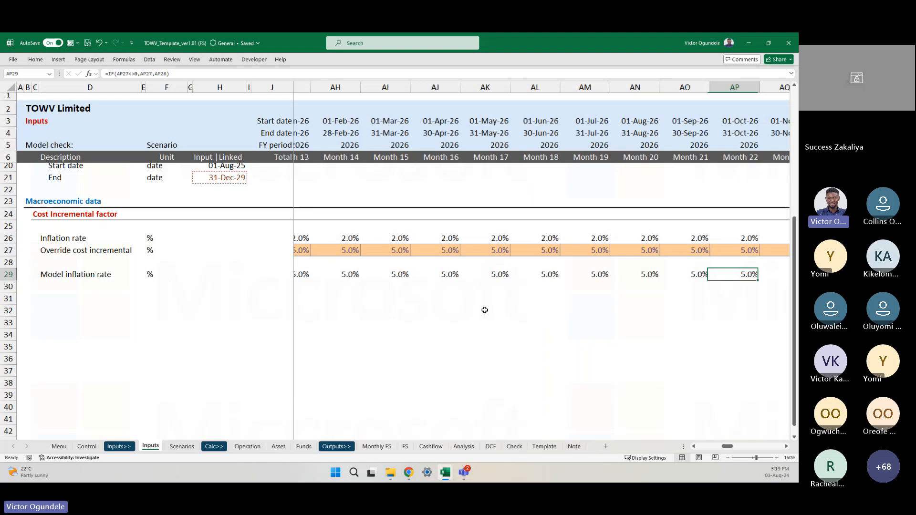
pyautogui.press('Left')
pyautogui.press('F2')
pyautogui.press('F2')
pyautogui.press('Left')
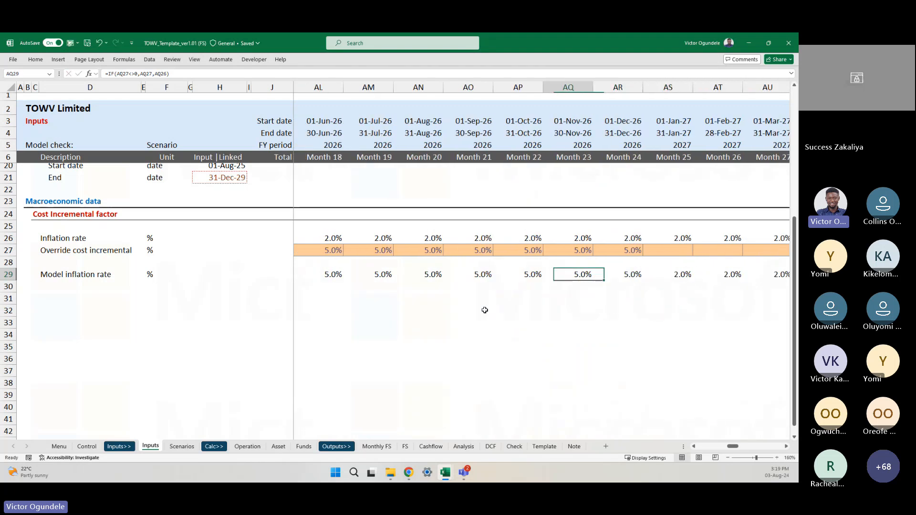
pyautogui.press('F2')
pyautogui.press('F2')
pyautogui.press('Left')
pyautogui.press('F2')
pyautogui.press('F2')
pyautogui.press('Left')
pyautogui.press('F2')
pyautogui.press('F2')
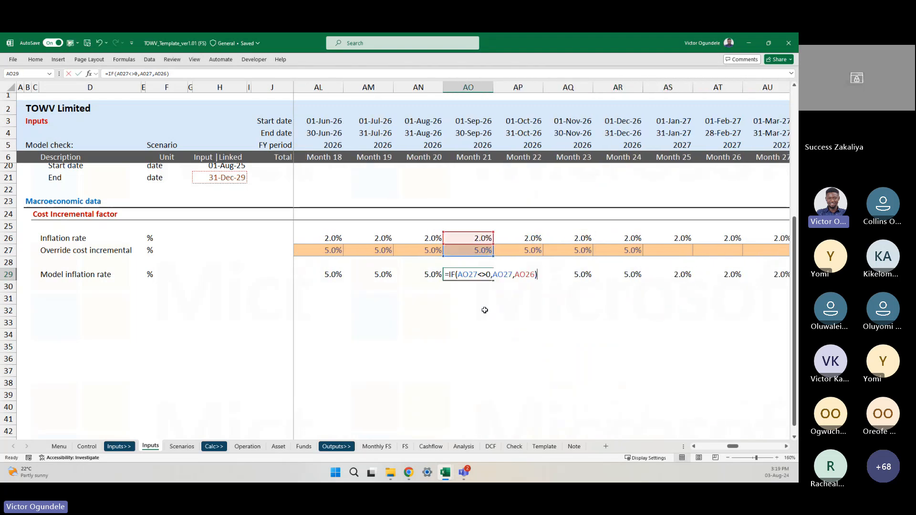
pyautogui.press('Left')
pyautogui.press('F2')
pyautogui.press('F2')
pyautogui.press('Left')
pyautogui.press('F2')
pyautogui.press('Escape')
# Clear the override cost incremental values for January to December 2026, AG27 to AR27
pyautogui.press('Up')
pyautogui.press('Up')
pyautogui.press('Left')
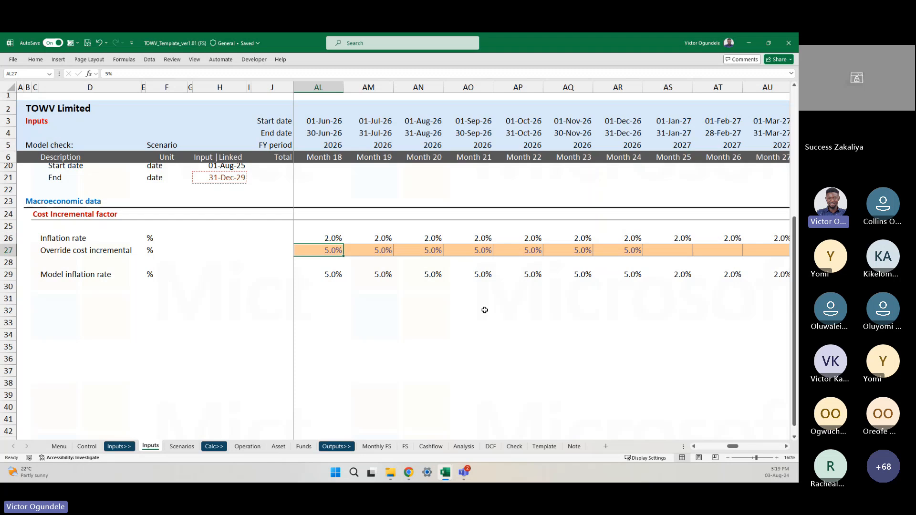
pyautogui.hotkey('ctrl', 'Left')
pyautogui.hotkey('ctrl', 'shift', 'Right')
pyautogui.press('Delete')
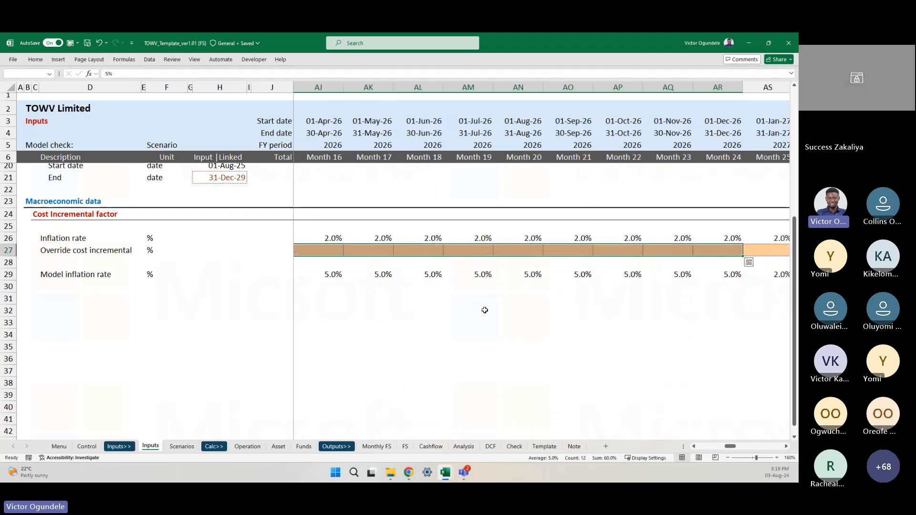
# Try a 0 override cost incremental for January 2025 in U27, and clear it again
pyautogui.hotkey('ctrl', 'Left')
pyautogui.press('Right')
pyautogui.press('Right')
pyautogui.press('Right')
pyautogui.press('Right')
pyautogui.press('Right')
pyautogui.press('Right')
pyautogui.press('Right')
pyautogui.press('Right')
pyautogui.press('Right')
pyautogui.press('Right')
pyautogui.press('Right')
pyautogui.press('Right')
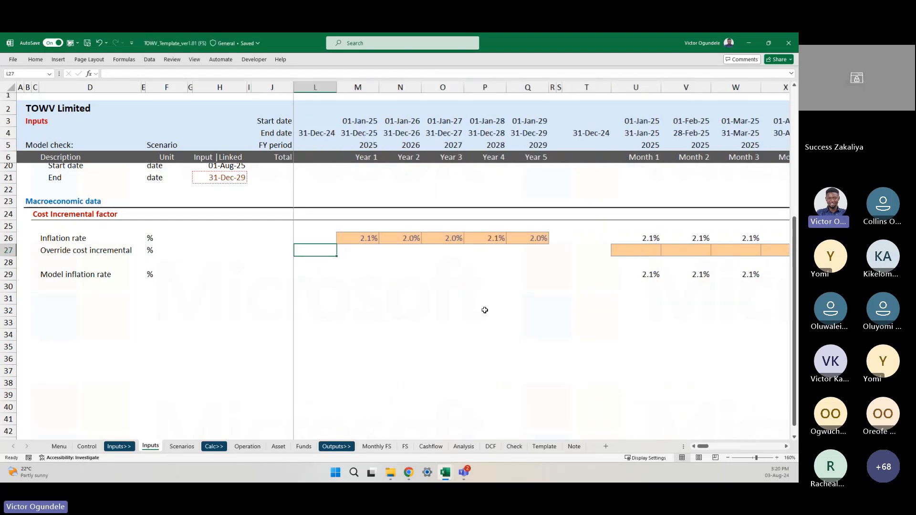
pyautogui.press('Right')
pyautogui.press('Right')
pyautogui.press('Right')
pyautogui.write('0')
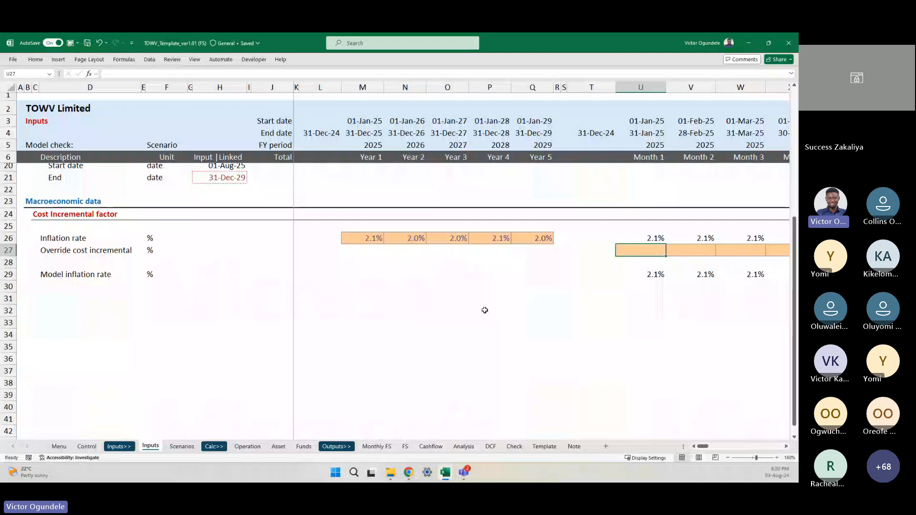
pyautogui.hotkey('ctrl', 'Return')
pyautogui.press('Delete')
pyautogui.hscroll(5, 578, 357)
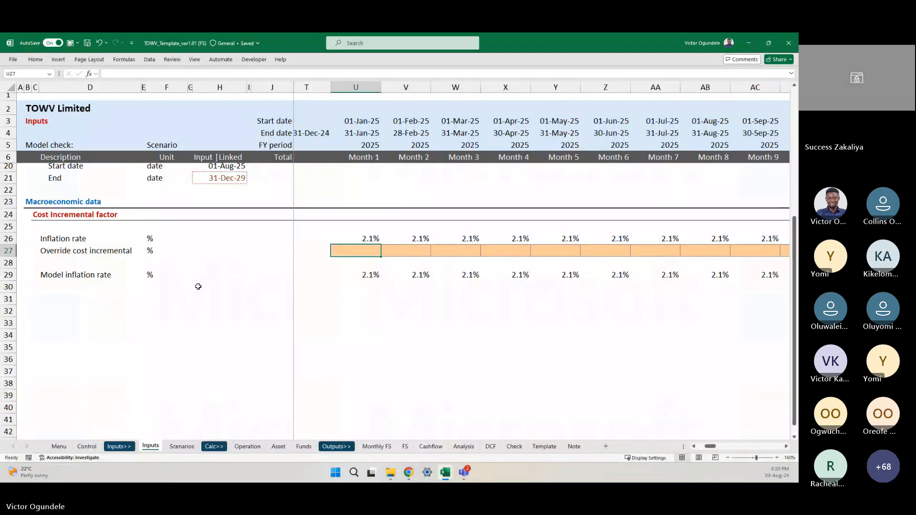
pyautogui.click(67, 285)
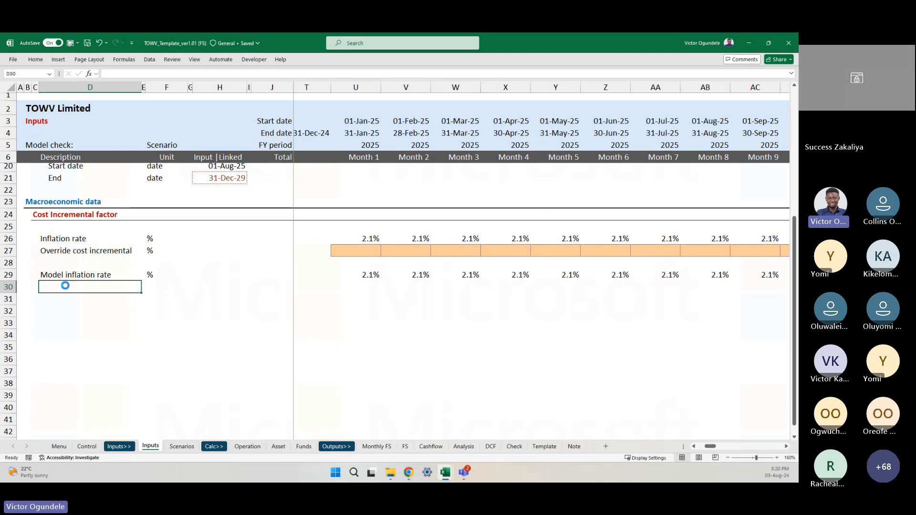
pyautogui.hotkey('ctrl', 'd')
pyautogui.press('Delete')
pyautogui.scroll(1, 65, 285)
pyautogui.press('Down')
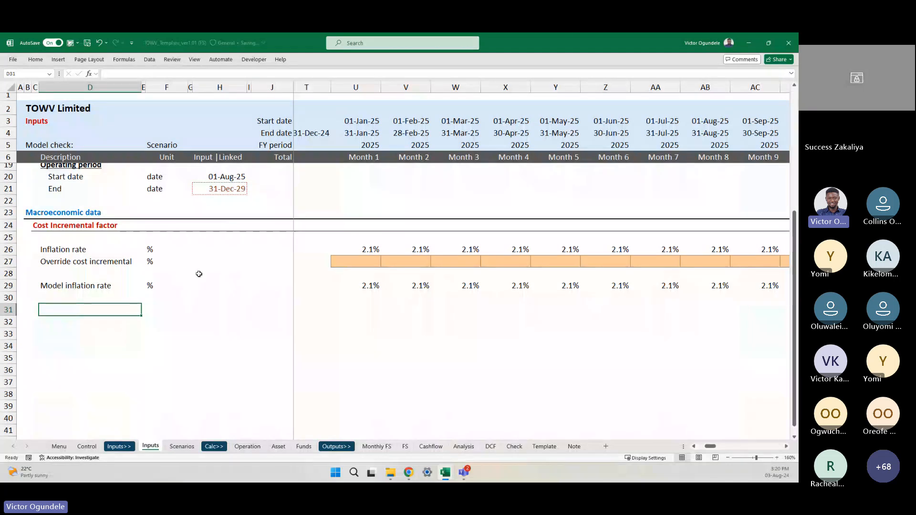
pyautogui.click(328, 285)
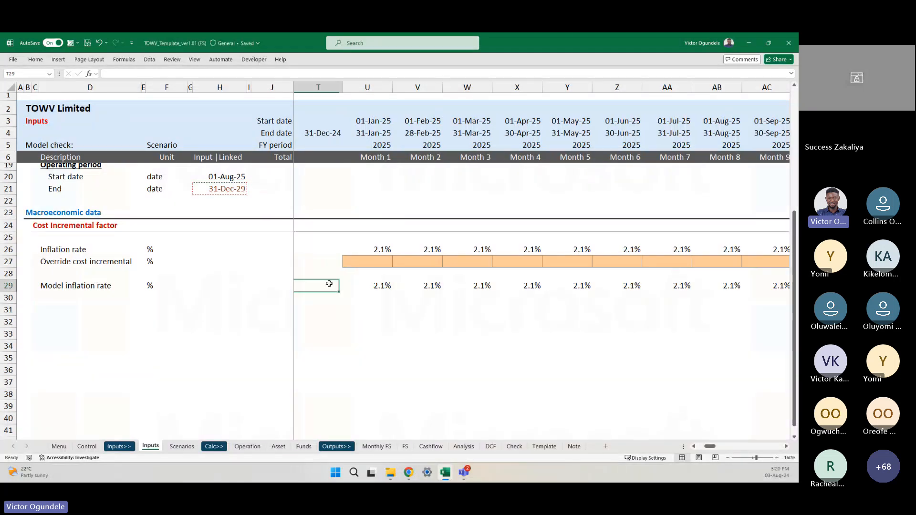
pyautogui.click(69, 304)
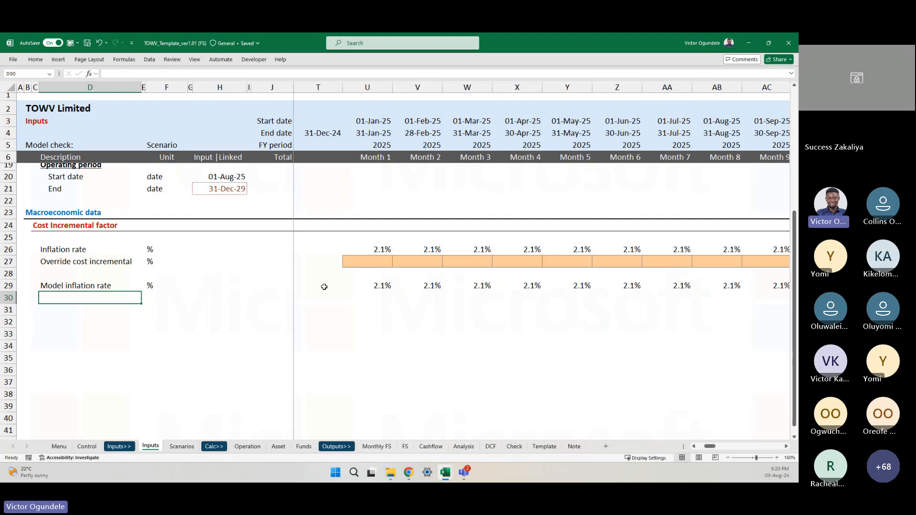
# Inspect the January 2025 model inflation rate formula in U29 with a magnified view
pyautogui.click(367, 286)
pyautogui.press('F2')
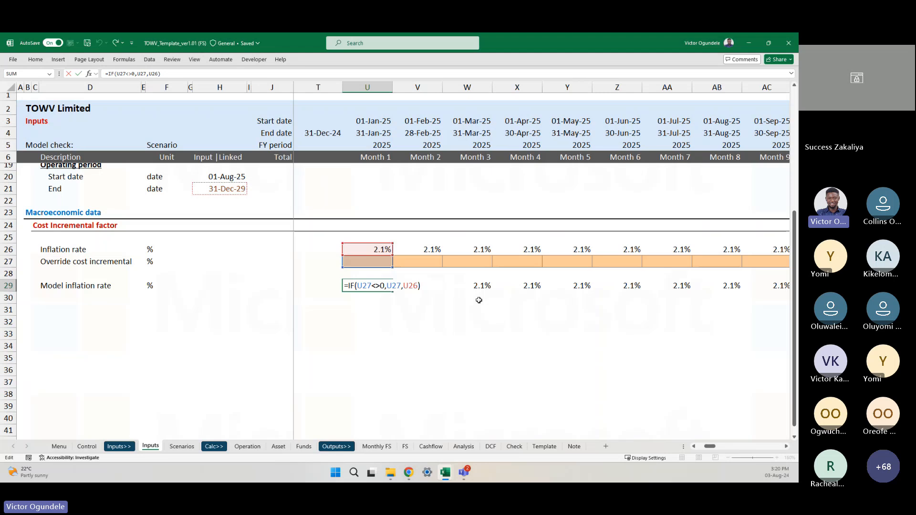
pyautogui.hotkey('ctrl', '1')
pyautogui.press('super+plus')
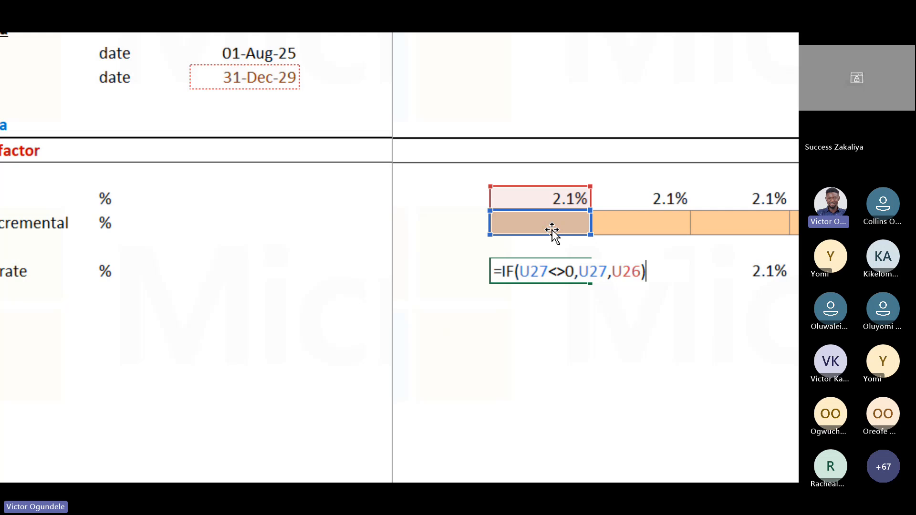
pyautogui.hotkey('shift', 'Home')
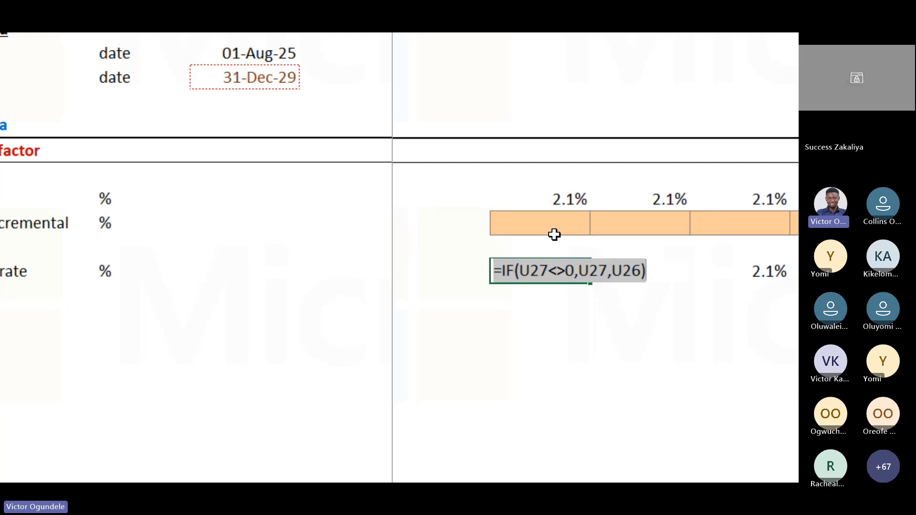
pyautogui.press('Escape')
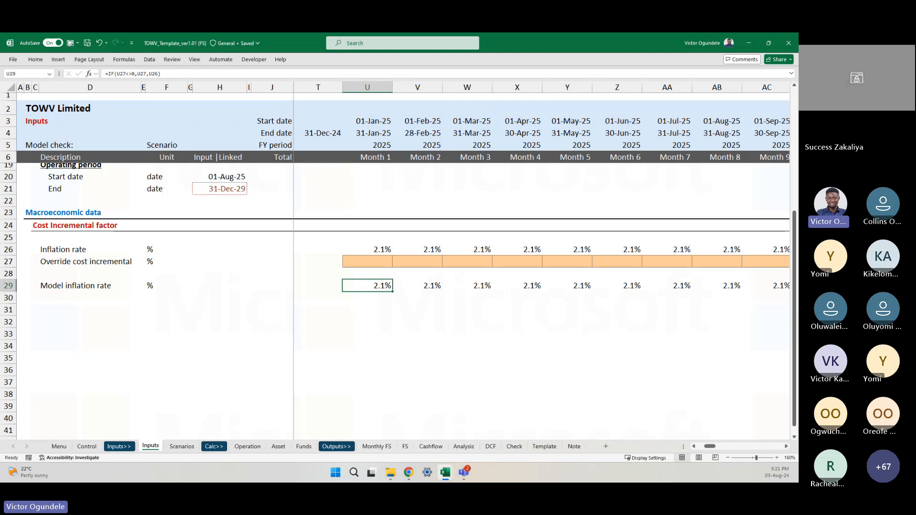
pyautogui.hotkey('alt', 'Tab')
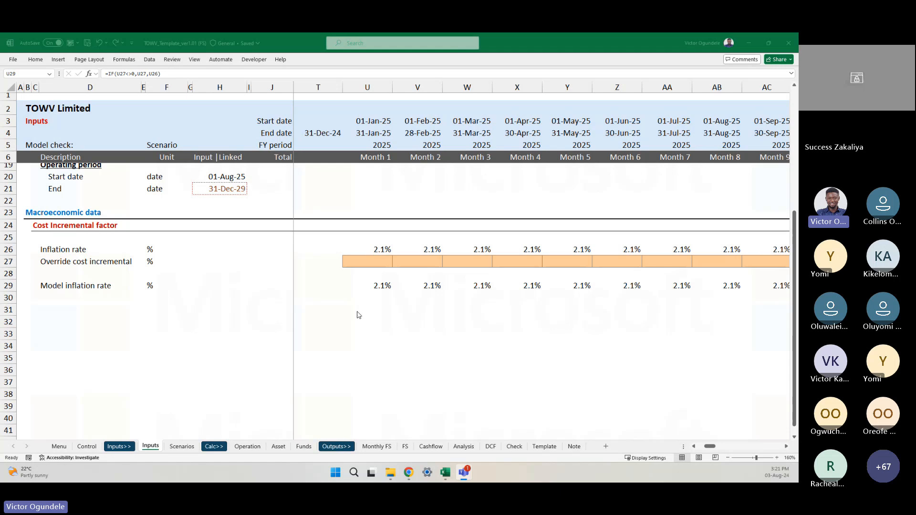
pyautogui.click(371, 287)
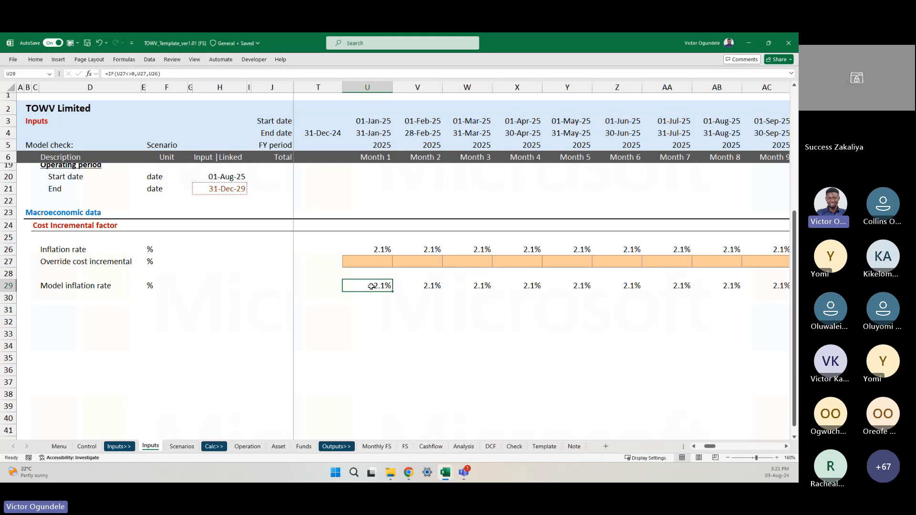
pyautogui.hotkey('alt', '2')
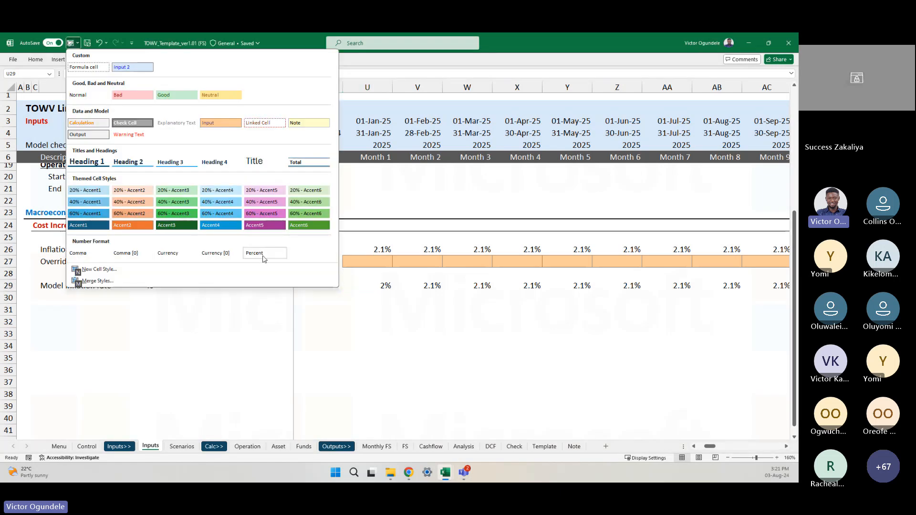
pyautogui.press('Escape')
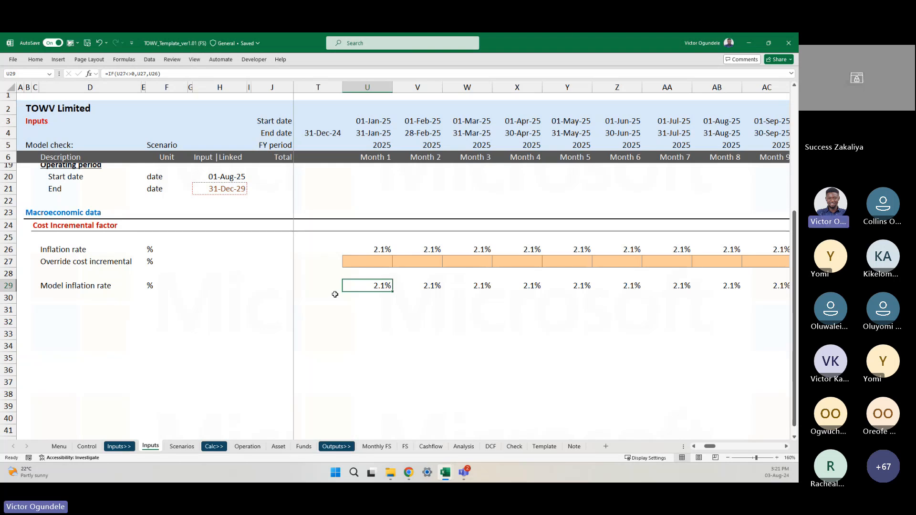
pyautogui.click(367, 311)
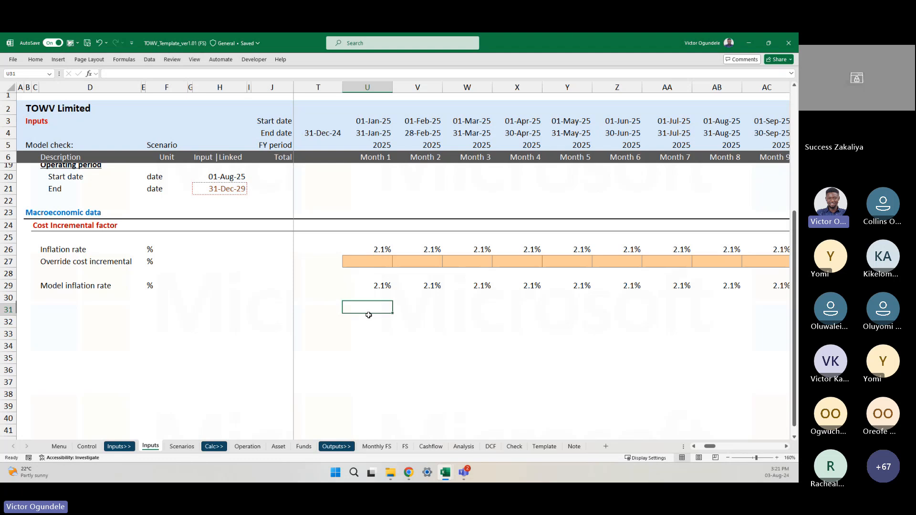
# Label row 30 below the model inflation rate as "Inflation index" in D30, with % as its unit in F30
pyautogui.click(72, 308)
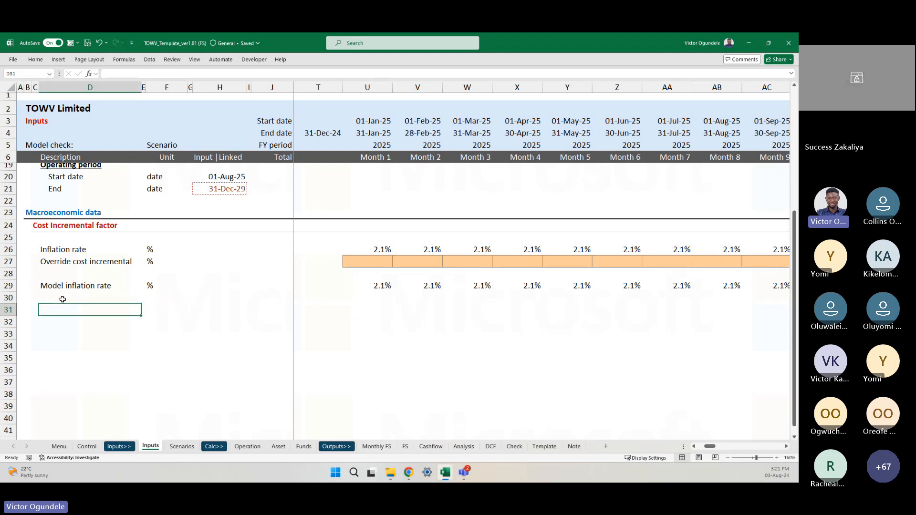
pyautogui.click(62, 299)
pyautogui.write('I')
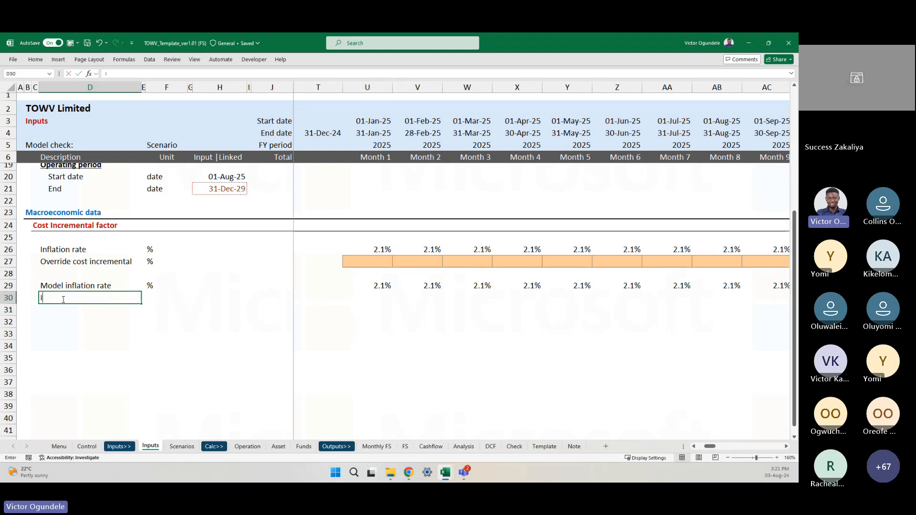
pyautogui.write('nflation index')
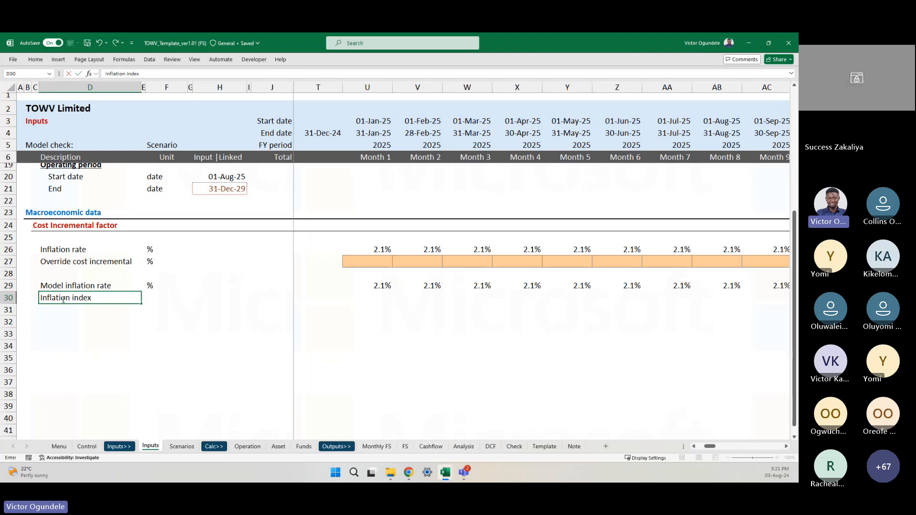
pyautogui.press('Tab')
pyautogui.press('Tab')
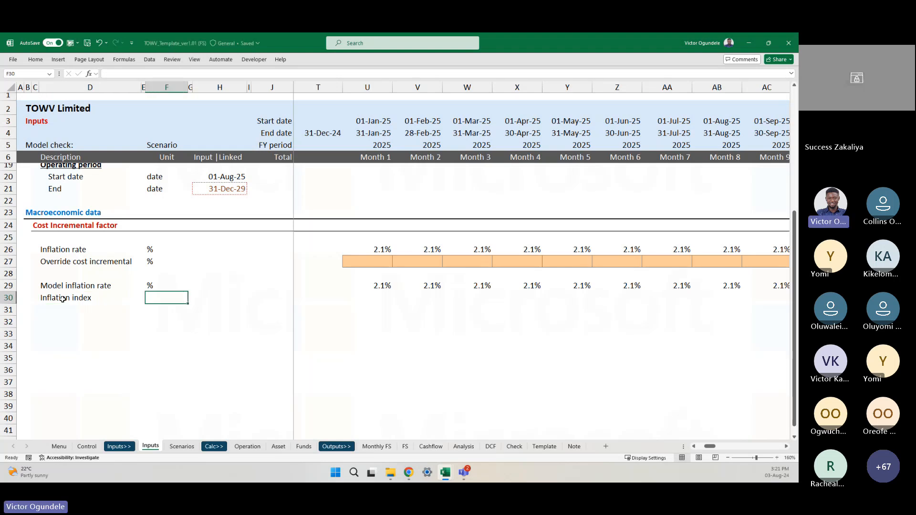
pyautogui.hotkey('ctrl', 'd')
pyautogui.scroll(1, 62, 299)
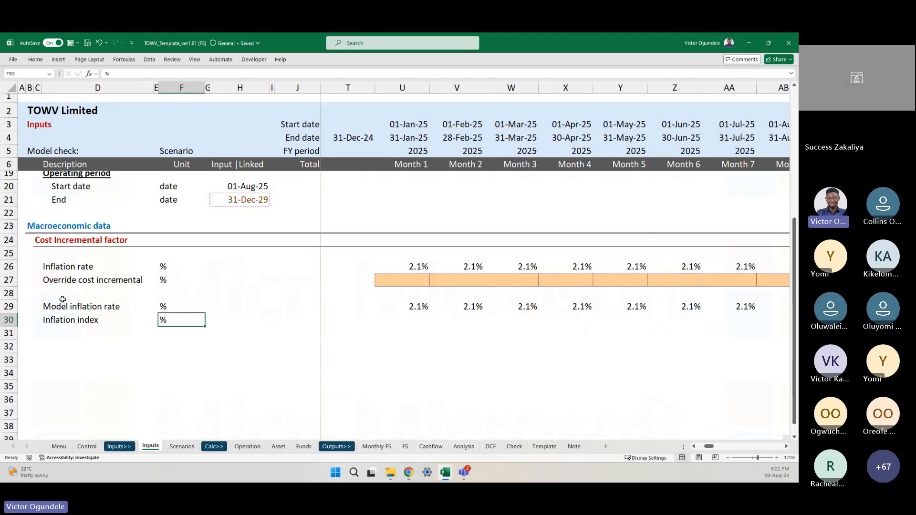
pyautogui.click(411, 321)
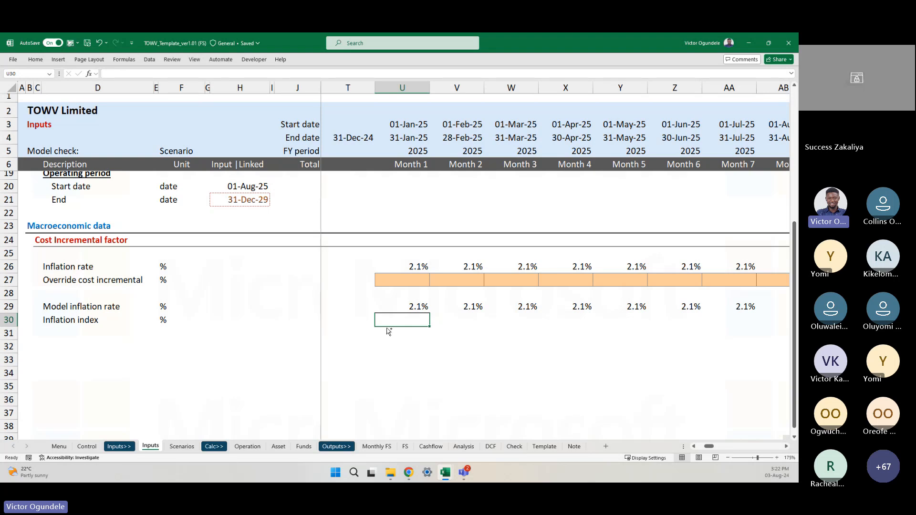
pyautogui.scroll(2, 387, 328)
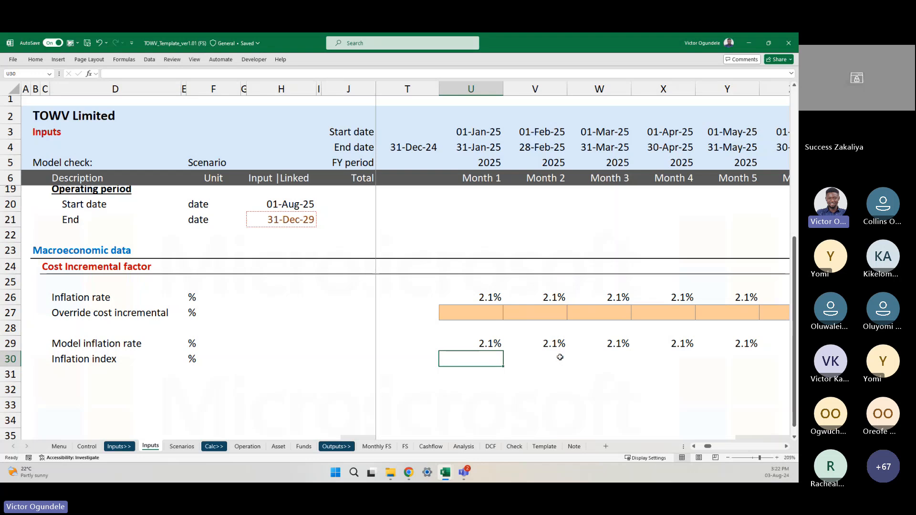
pyautogui.scroll(-1, 557, 345)
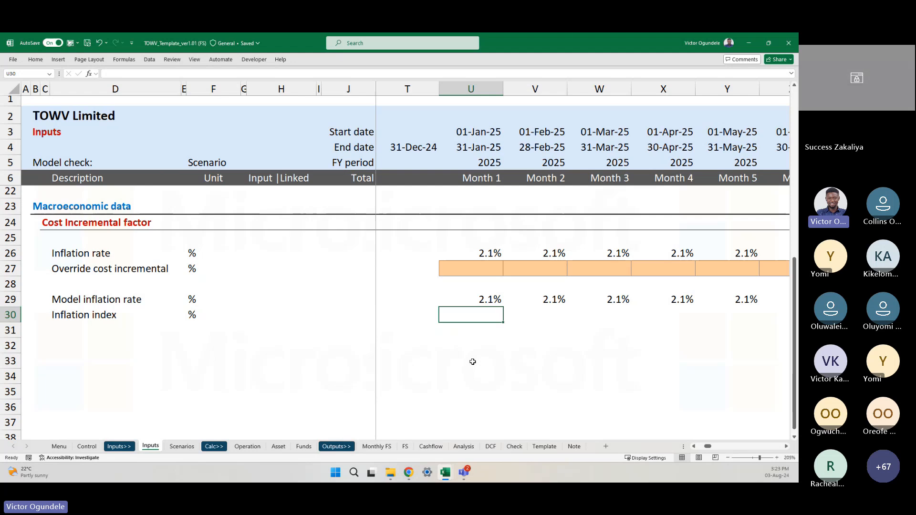
# Label row 32 as "Annual counter" in D32 with # as its unit, and select its January 2025 cell, U32
pyautogui.click(76, 347)
pyautogui.scroll(2, 166, 397)
pyautogui.scroll(3, 166, 398)
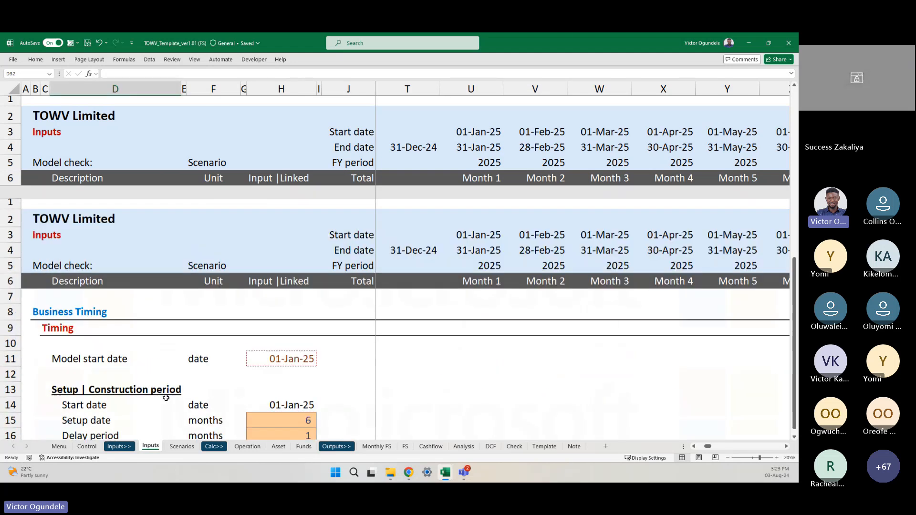
pyautogui.scroll(-6, 166, 398)
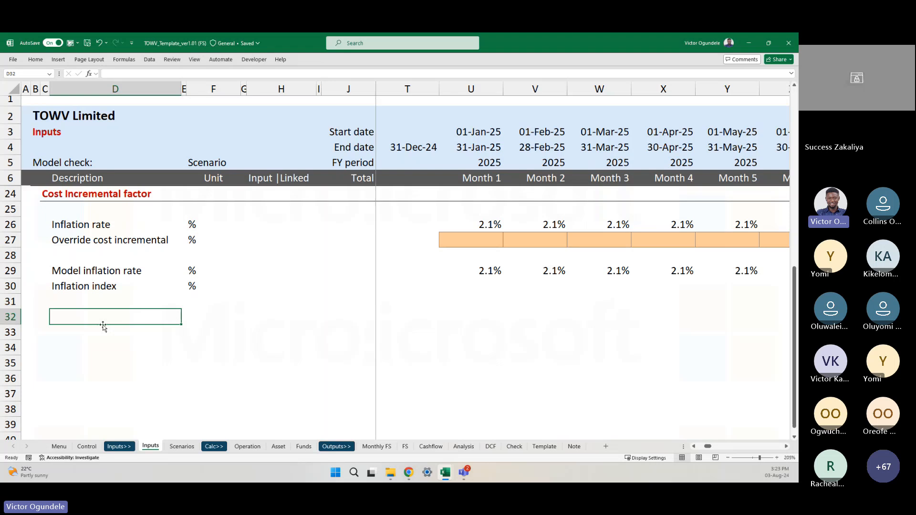
pyautogui.write('Annual')
pyautogui.write('co')
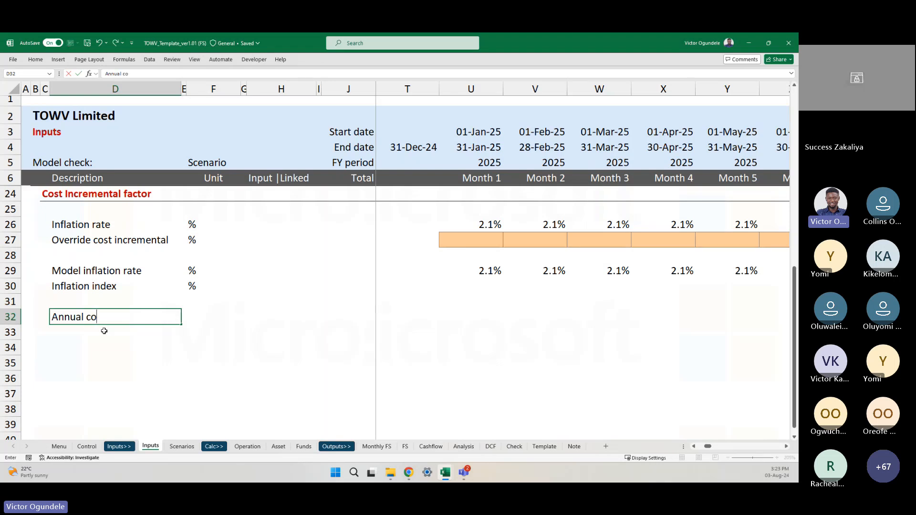
pyautogui.write('unter')
pyautogui.press('Right')
pyautogui.press('Right')
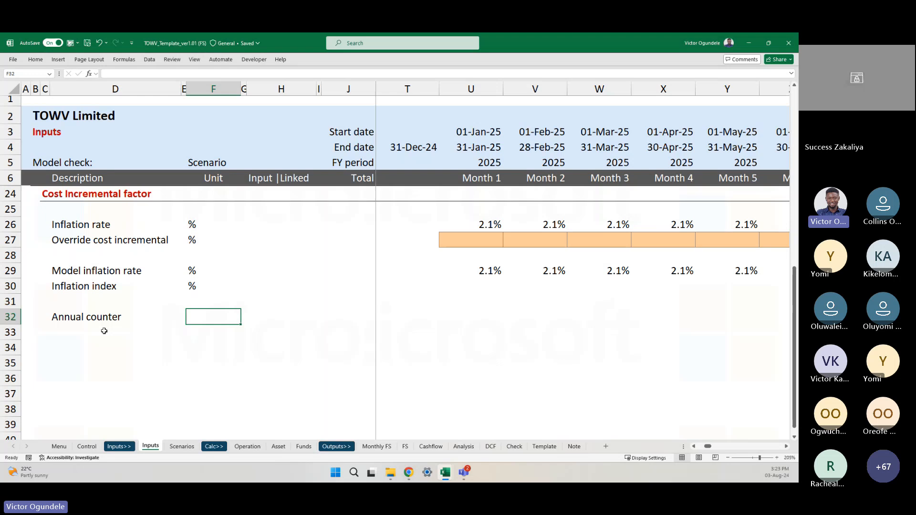
pyautogui.write('#')
pyautogui.press('Return')
pyautogui.press('Up')
pyautogui.press('Right')
pyautogui.press('Right')
pyautogui.click(451, 313)
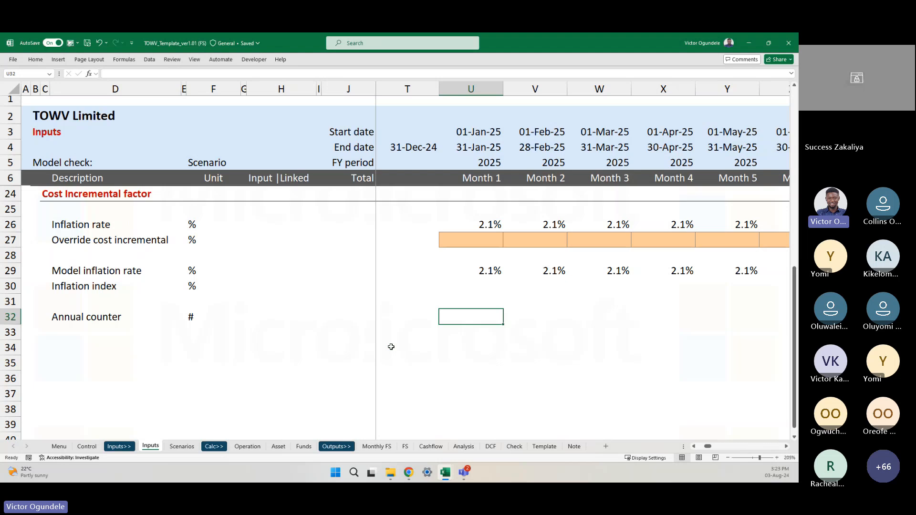
pyautogui.scroll(-2, 534, 268)
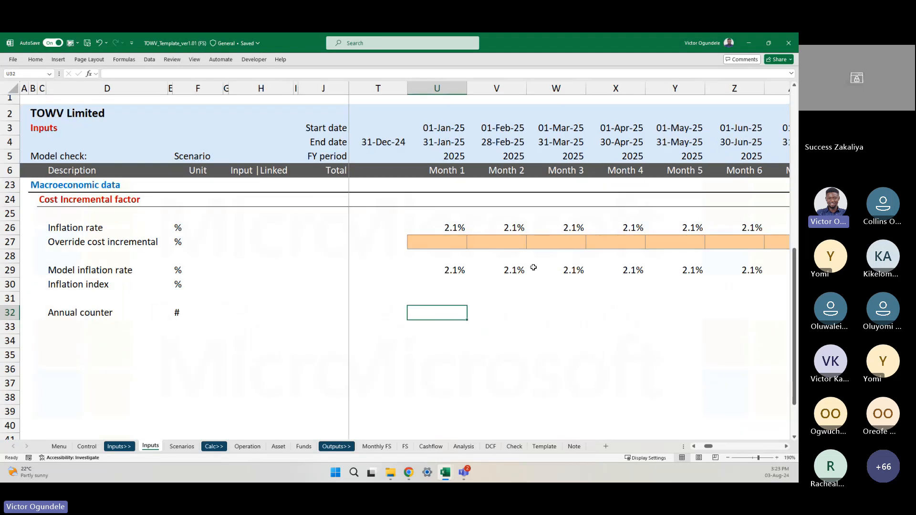
# Examine the period headers in row 6 and the timing and macroeconomic sections of the Inputs sheet
pyautogui.click(425, 163)
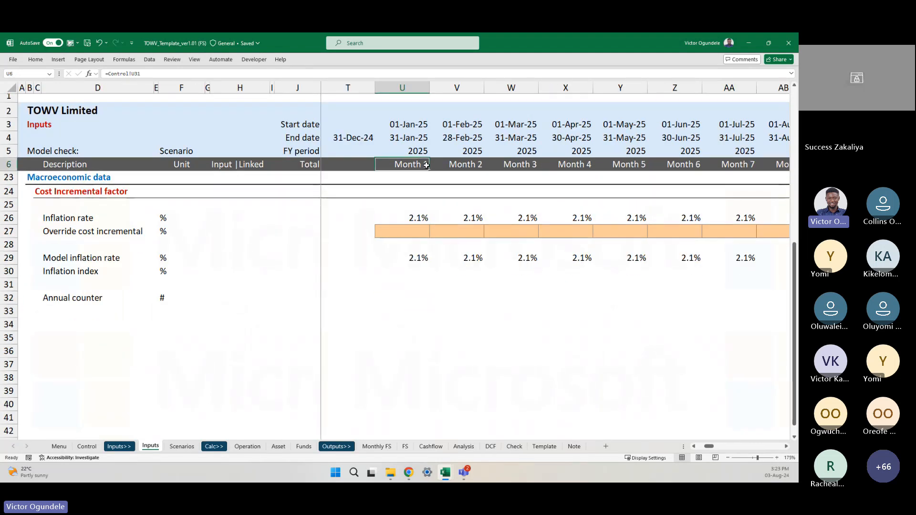
pyautogui.hscroll(2, 525, 177)
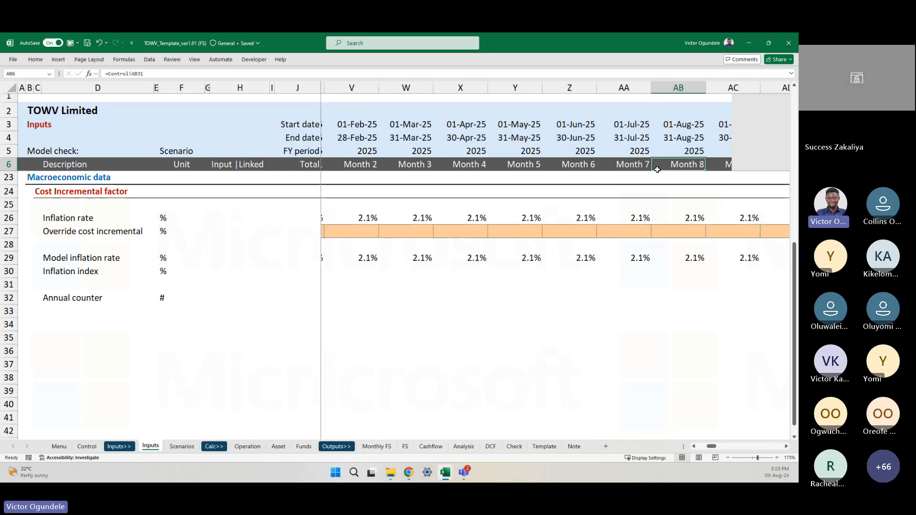
pyautogui.scroll(5, 658, 169)
pyautogui.hscroll(-1, 657, 169)
pyautogui.press('Right')
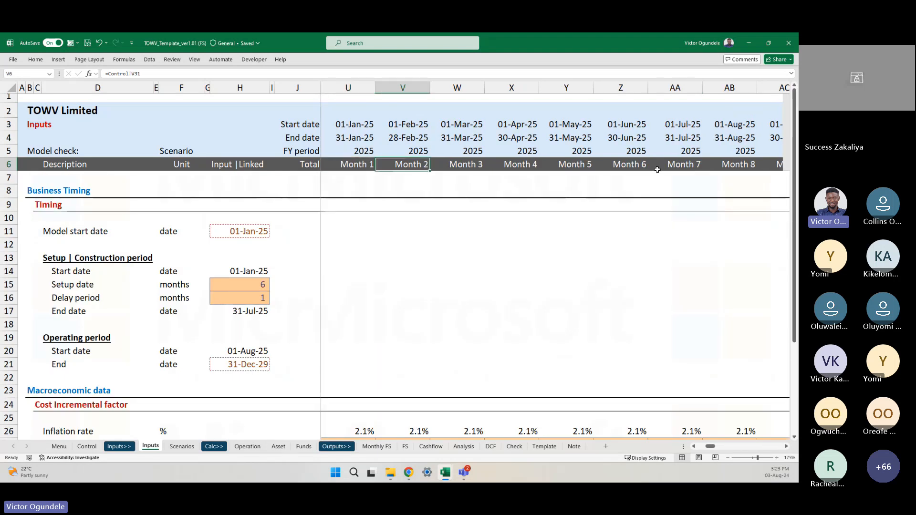
pyautogui.scroll(-6, 563, 265)
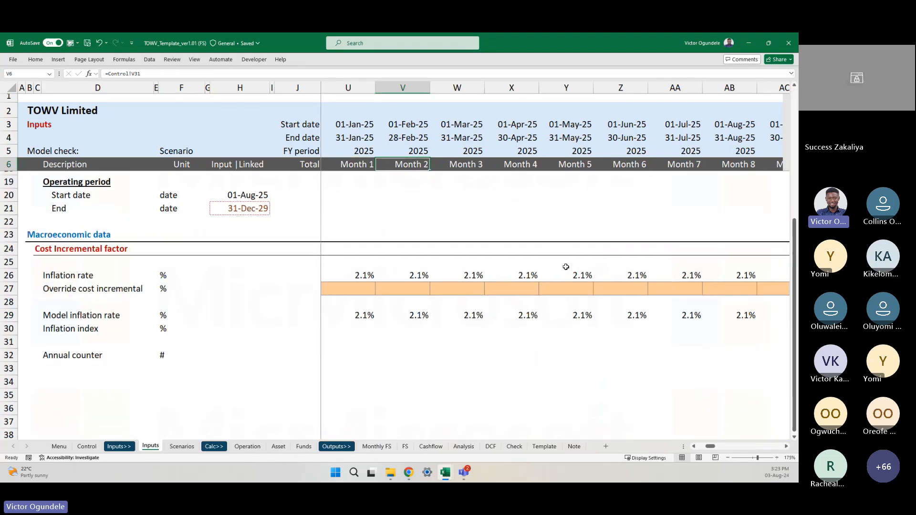
pyautogui.hscroll(-3, 524, 262)
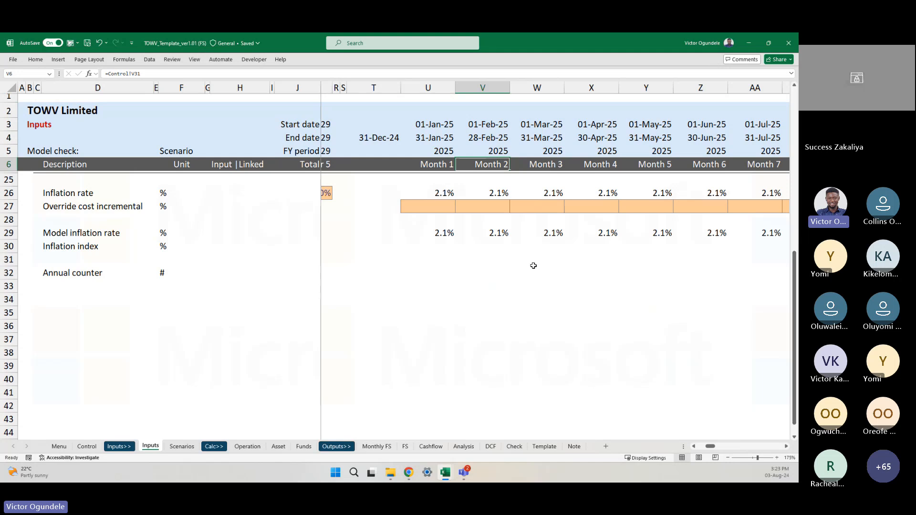
# Examine the Year counter row on the Control sheet and its January 2025 formula in U34
pyautogui.click(88, 448)
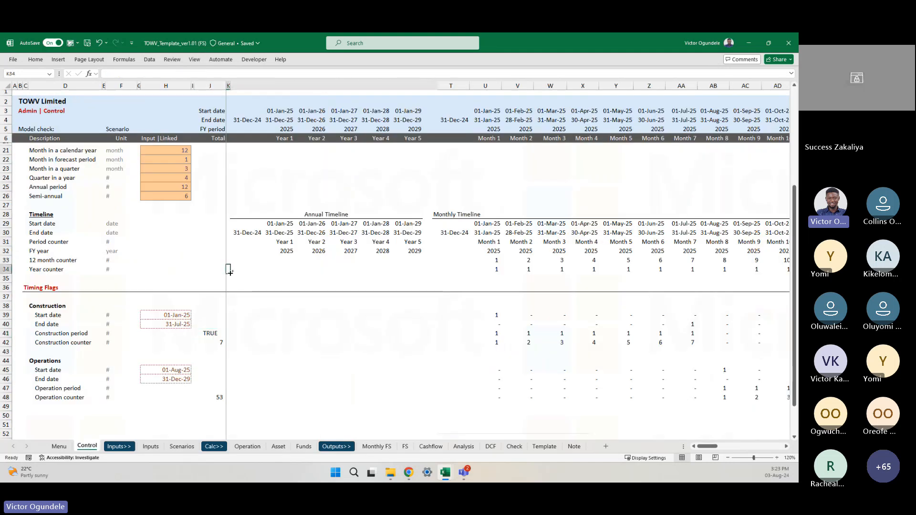
pyautogui.scroll(2, 228, 270)
pyautogui.click(56, 315)
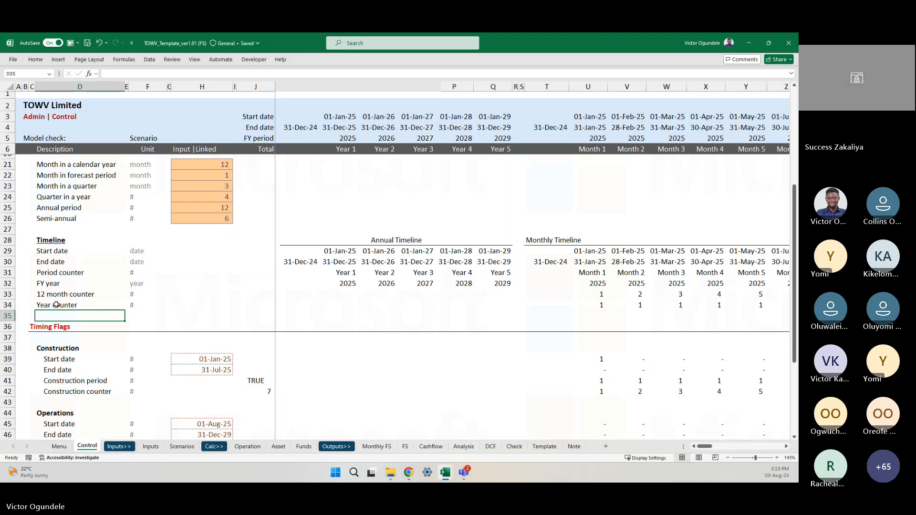
pyautogui.click(56, 305)
pyautogui.click(5, 305)
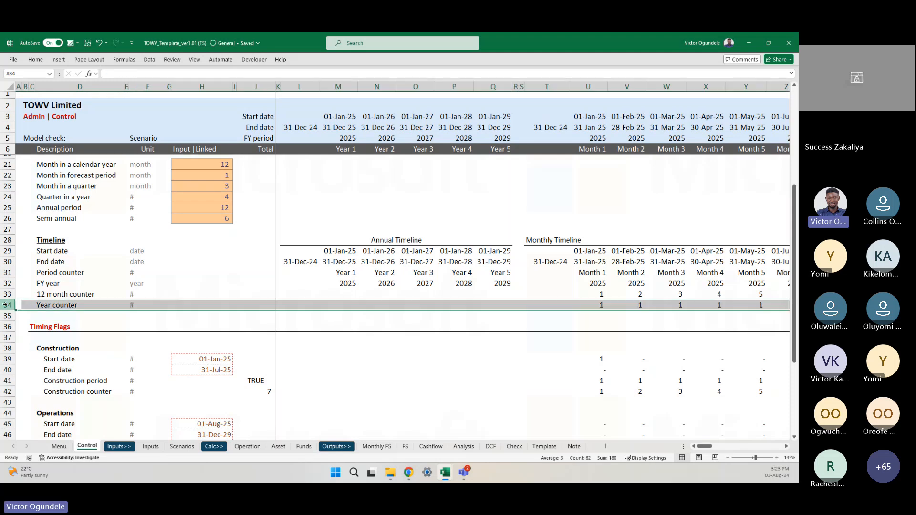
pyautogui.hscroll(2, 535, 296)
pyautogui.hscroll(3, 534, 295)
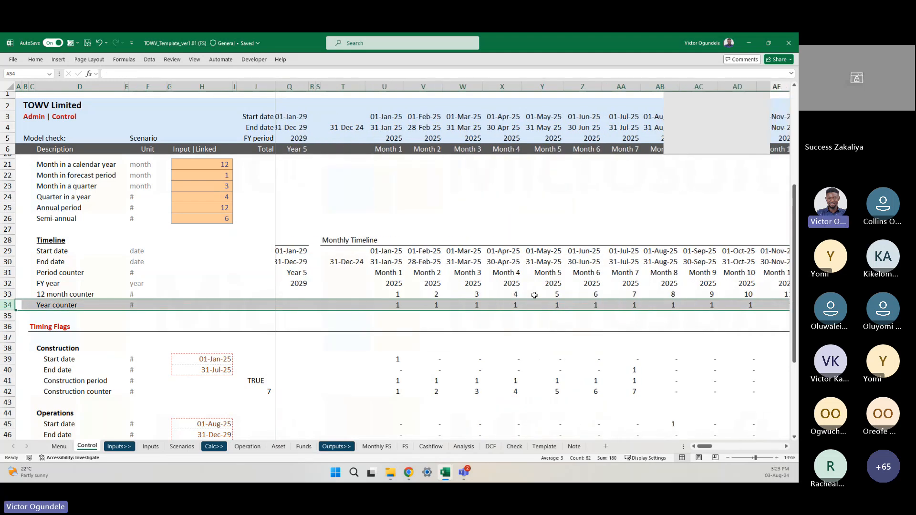
pyautogui.click(383, 86)
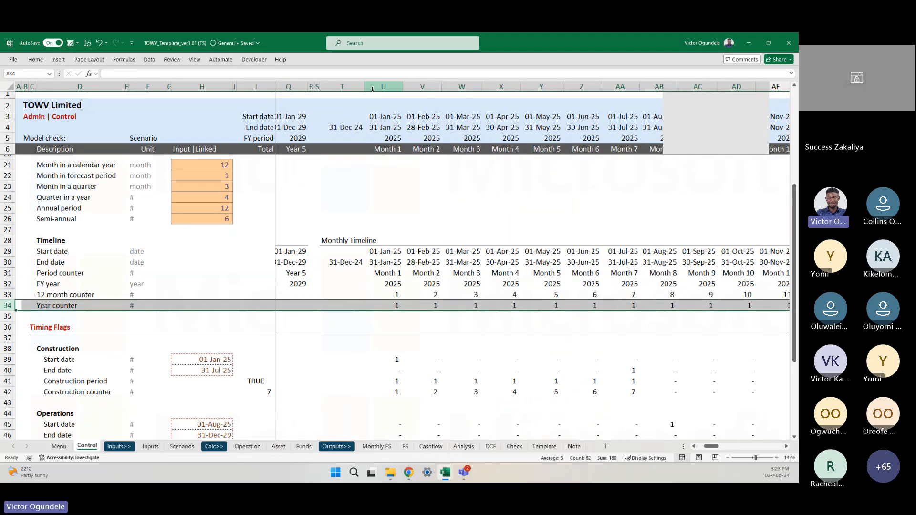
pyautogui.click(390, 305)
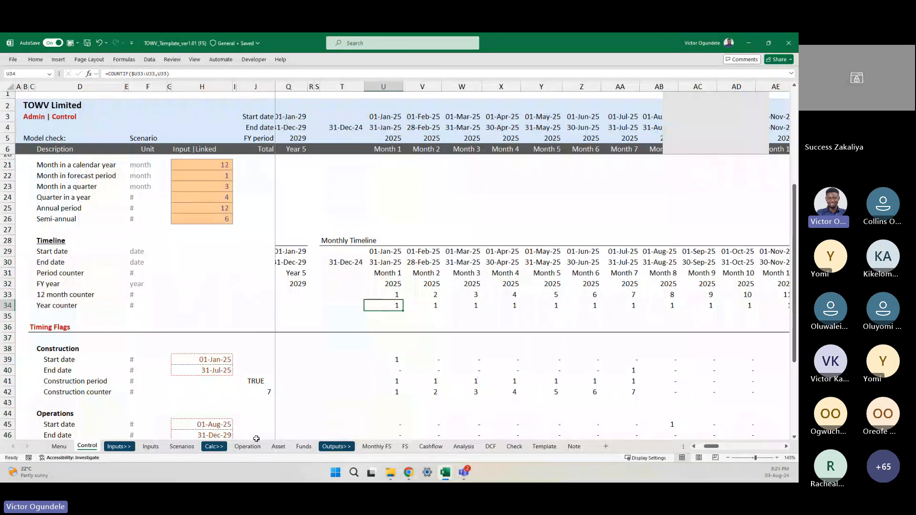
# Link the January 2025 annual counter in Inputs U32 to Control!U34 and fill it across to Month 60
pyautogui.click(150, 446)
pyautogui.click(421, 271)
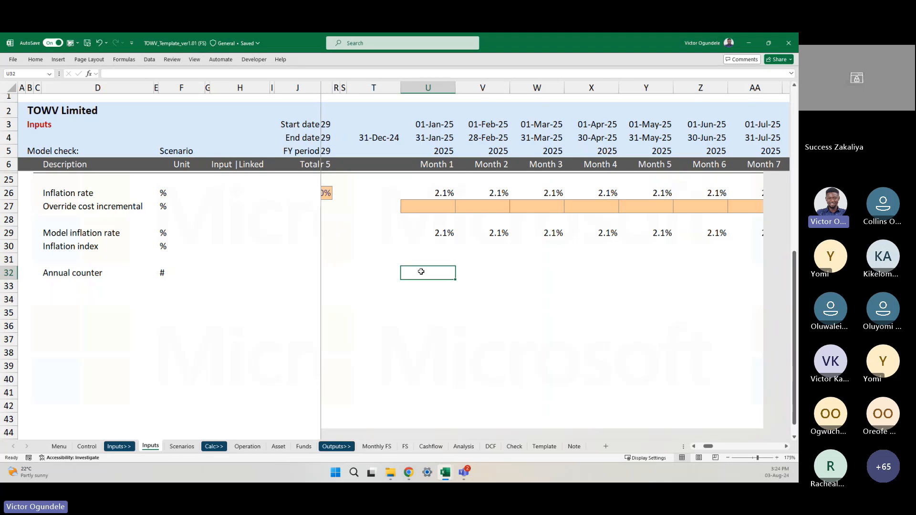
pyautogui.write('=')
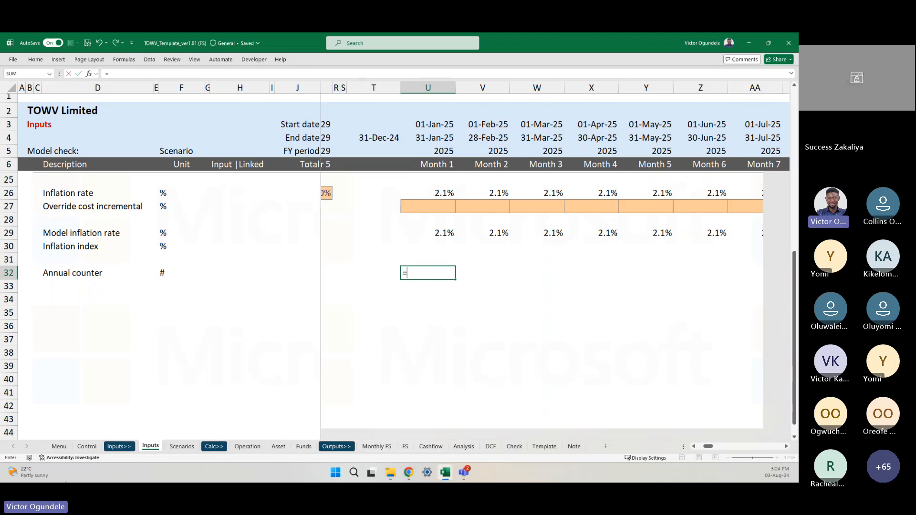
pyautogui.click(87, 446)
pyautogui.click(386, 310)
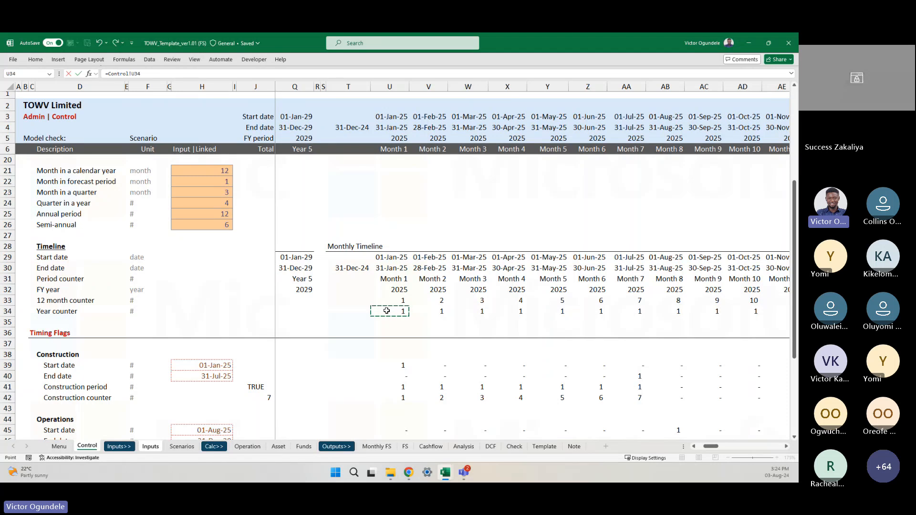
pyautogui.hotkey('ctrl', 'Return')
pyautogui.hotkey('ctrl', 'shift', 'r')
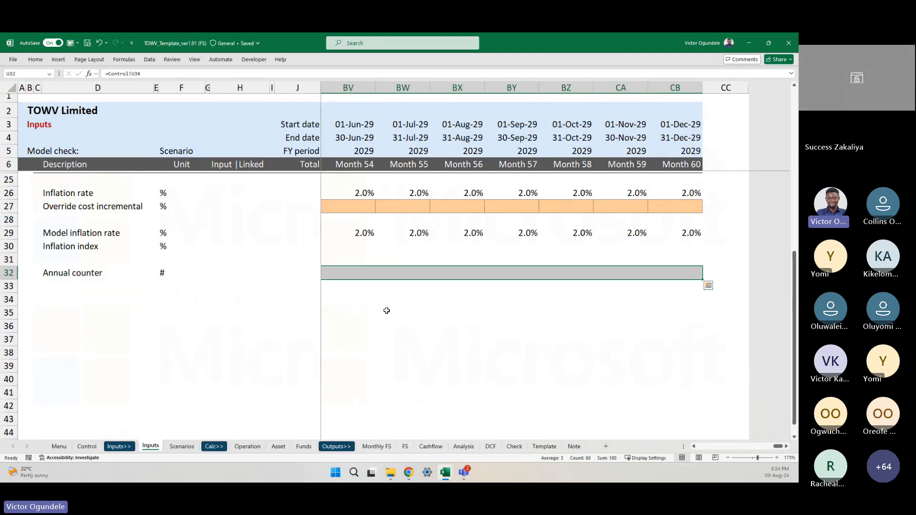
# Format the filled annual counter cells with the linked-cell style, using red figures and a dashed outline
pyautogui.hotkey('alt', '1')
pyautogui.click(264, 124)
pyautogui.press('Left')
pyautogui.press('Left')
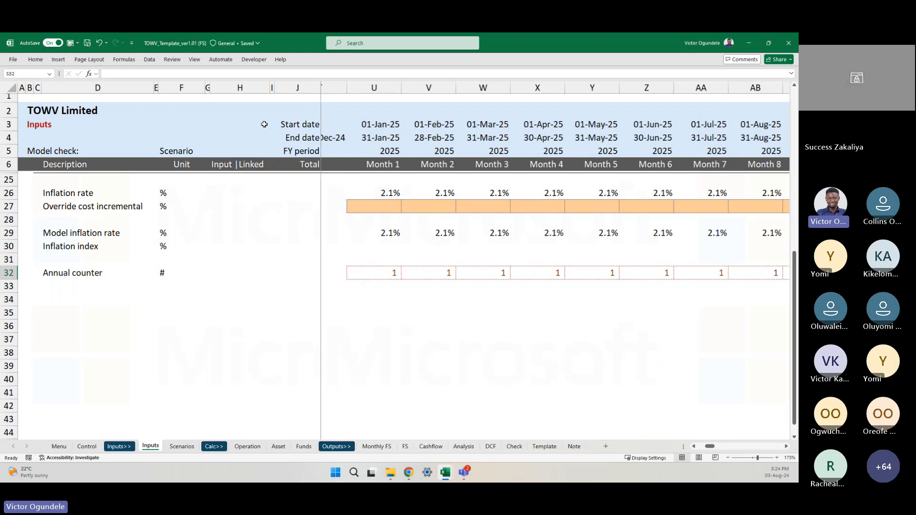
# Select the annual counter for the twelve months of 2025, U32 to AF32, to check the first year
pyautogui.press('Left')
pyautogui.press('Left')
pyautogui.press('Left')
pyautogui.scroll(-2, 265, 124)
pyautogui.press('Right')
pyautogui.press('Right')
pyautogui.press('Right')
pyautogui.press('Right')
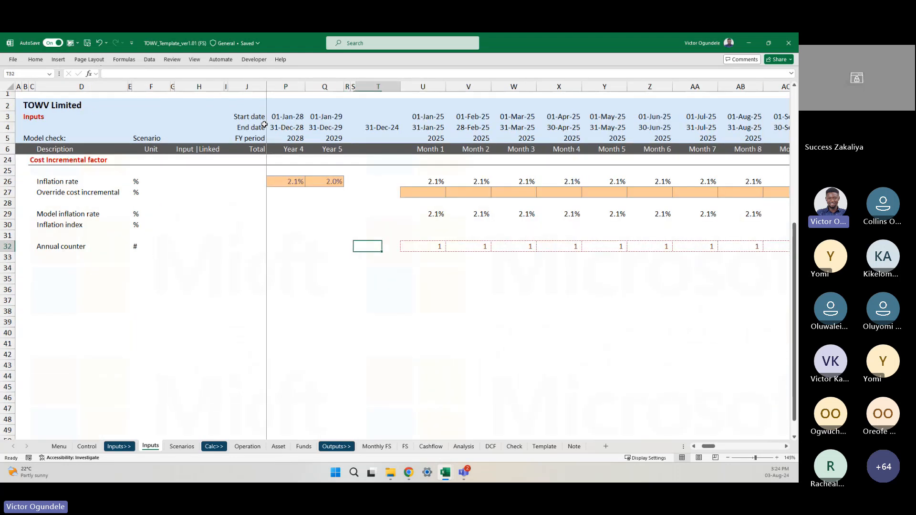
pyautogui.press('Right')
pyautogui.hotkey('shift', 'Right')
pyautogui.hotkey('shift', 'Right')
pyautogui.hotkey('shift', 'Right')
pyautogui.hotkey('shift', 'Right')
pyautogui.hotkey('shift', 'Right')
pyautogui.hotkey('shift', 'Right')
pyautogui.hotkey('shift', 'Right')
pyautogui.hotkey('shift', 'Right')
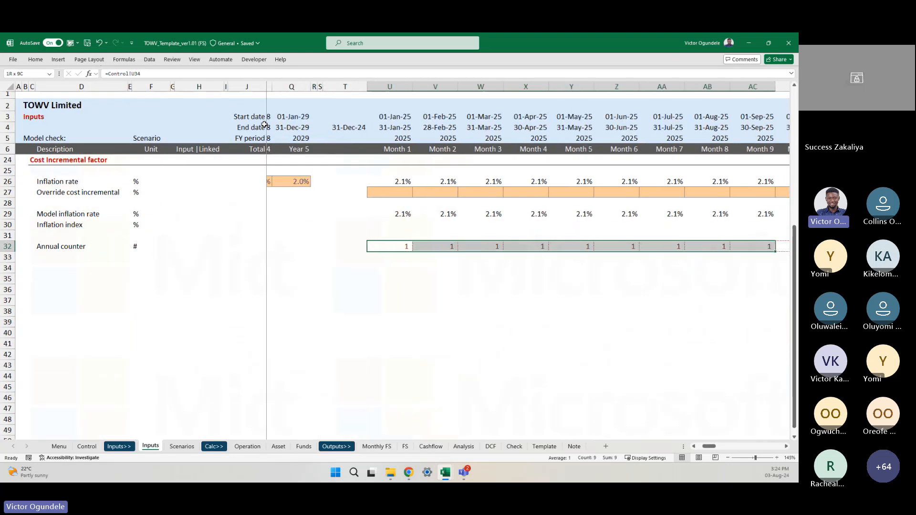
pyautogui.hotkey('shift', 'Right')
pyautogui.hotkey('shift', 'Right')
pyautogui.hotkey('shift', 'Right')
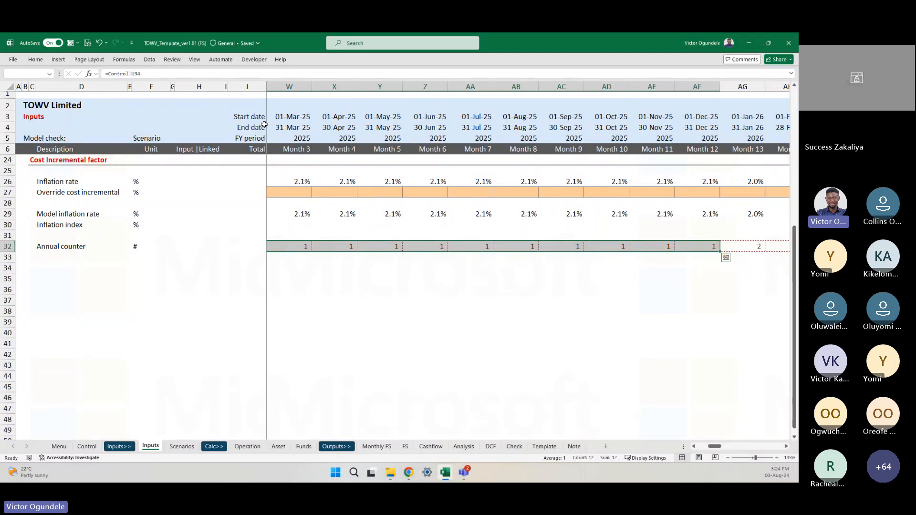
# Check the annual counter across 2026 and at the start of 2027, and return to the beginning of the row
pyautogui.hscroll(3, 568, 324)
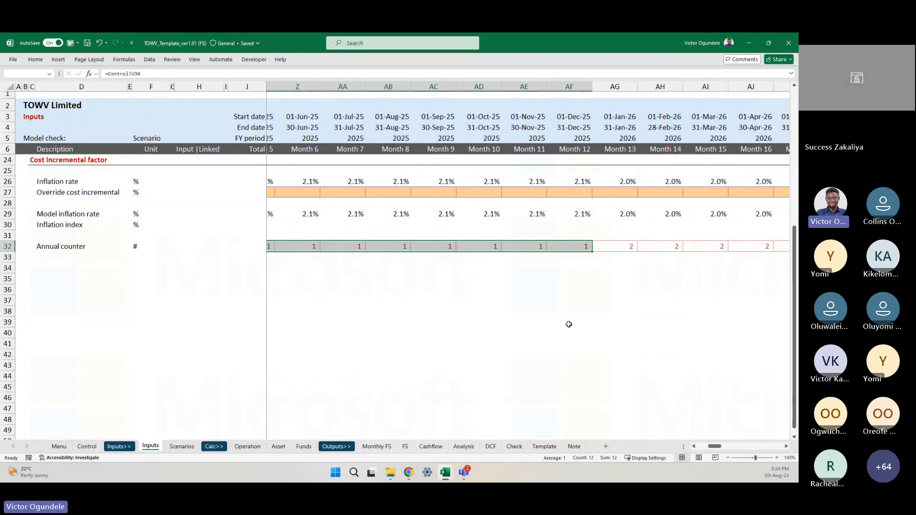
pyautogui.hscroll(2, 569, 324)
pyautogui.click(544, 248)
pyautogui.hscroll(5, 545, 248)
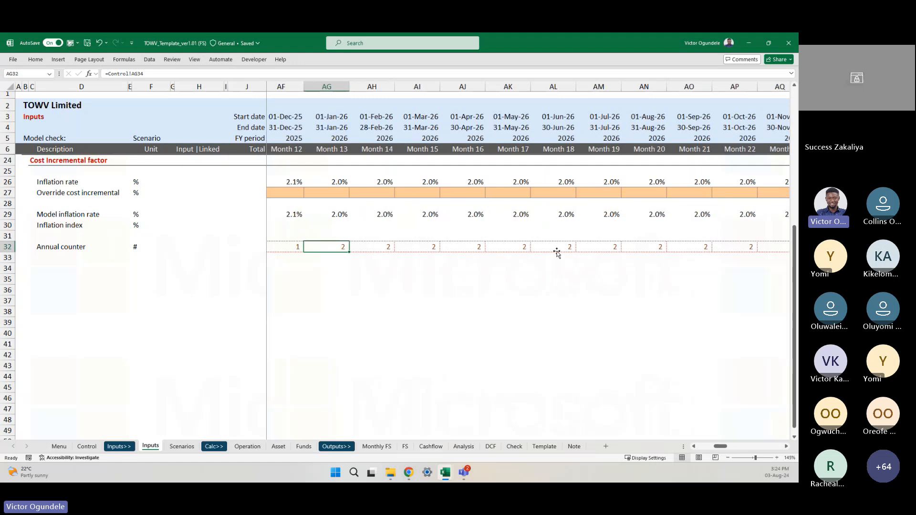
pyautogui.scroll(1, 556, 253)
pyautogui.hscroll(5, 587, 249)
pyautogui.hscroll(1, 619, 245)
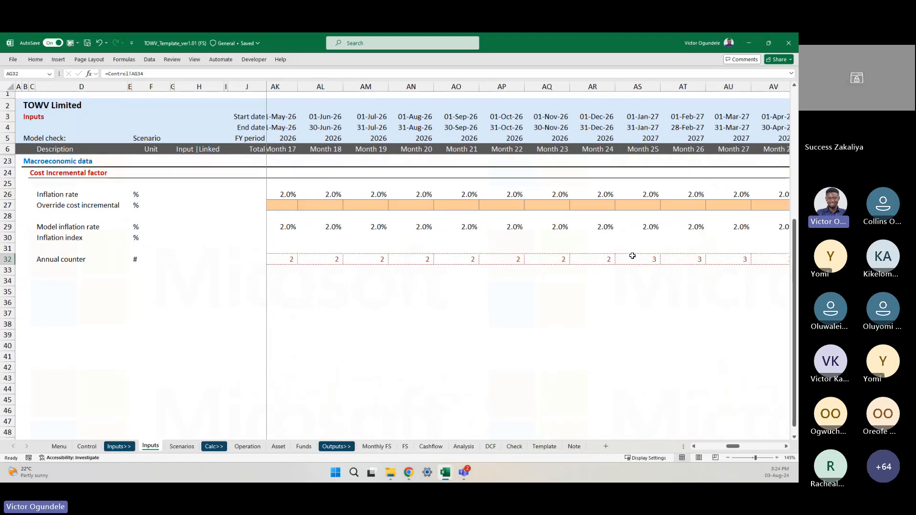
pyautogui.click(632, 258)
pyautogui.press('Home')
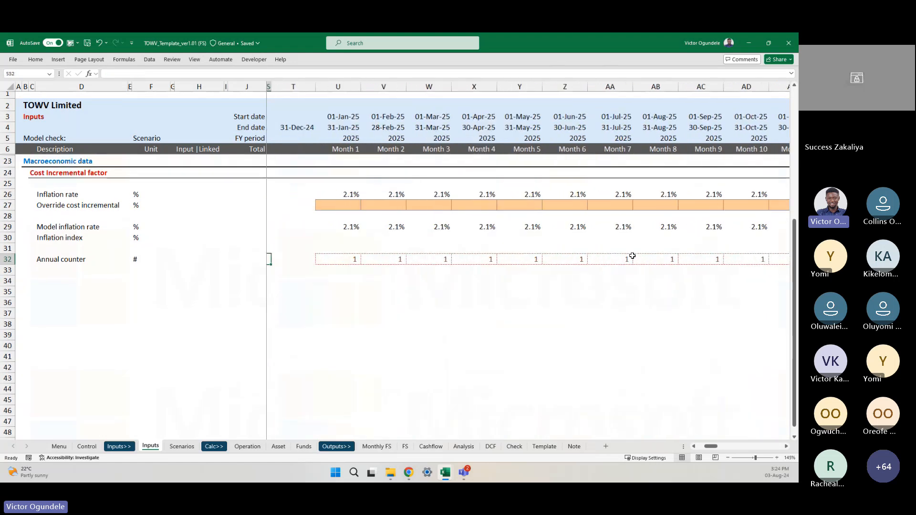
pyautogui.scroll(-2, 633, 256)
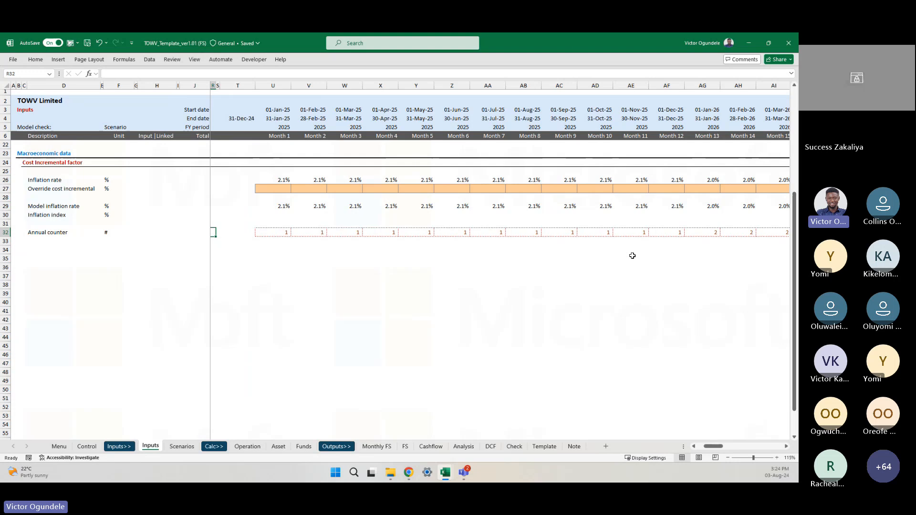
pyautogui.press('Left')
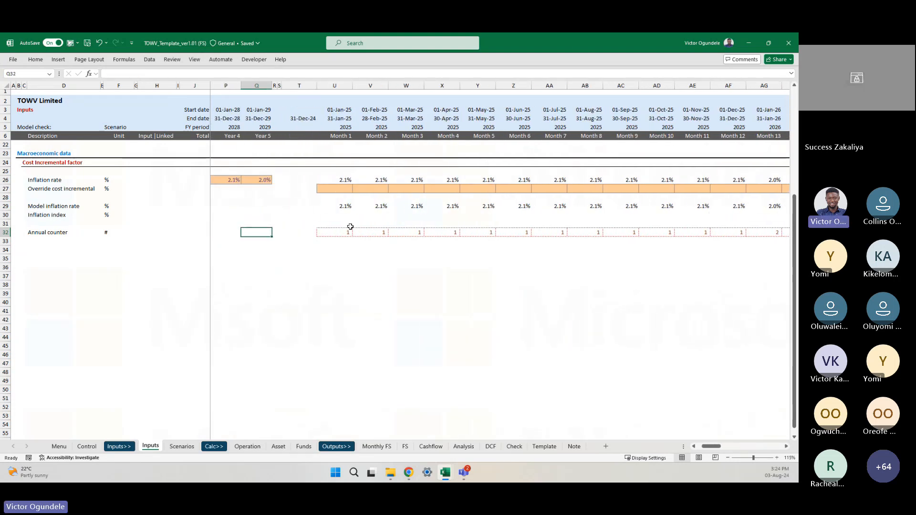
# Re-enter the January 2025 annual counter in U32 as a link to the Control sheet's year counter, =Control!U34
pyautogui.click(336, 233)
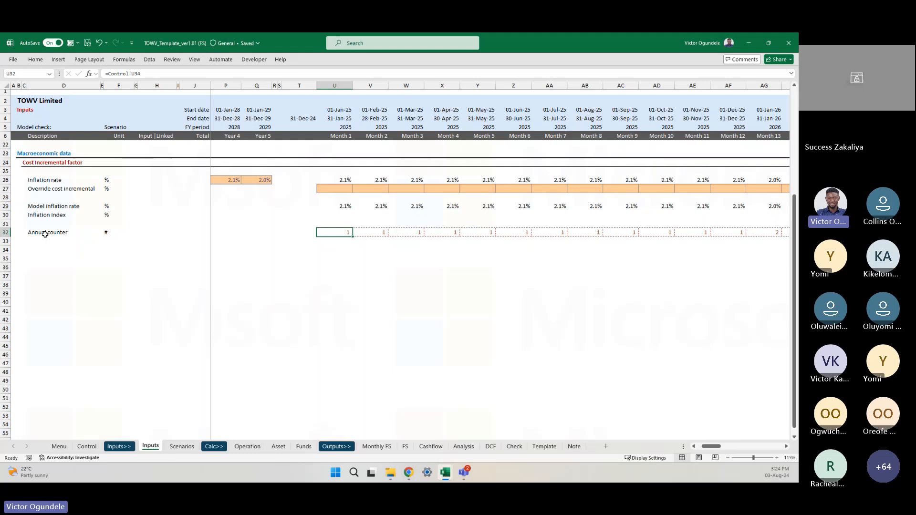
pyautogui.click(3, 232)
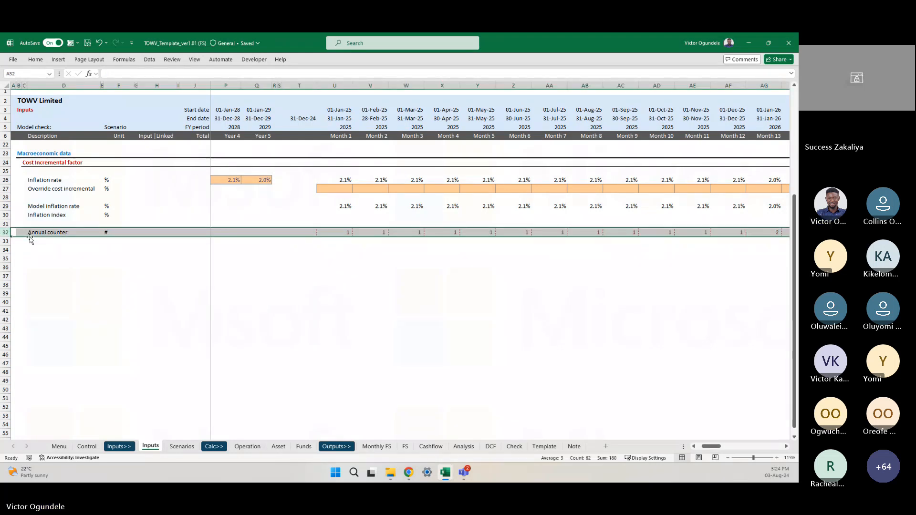
pyautogui.click(336, 232)
pyautogui.write('=')
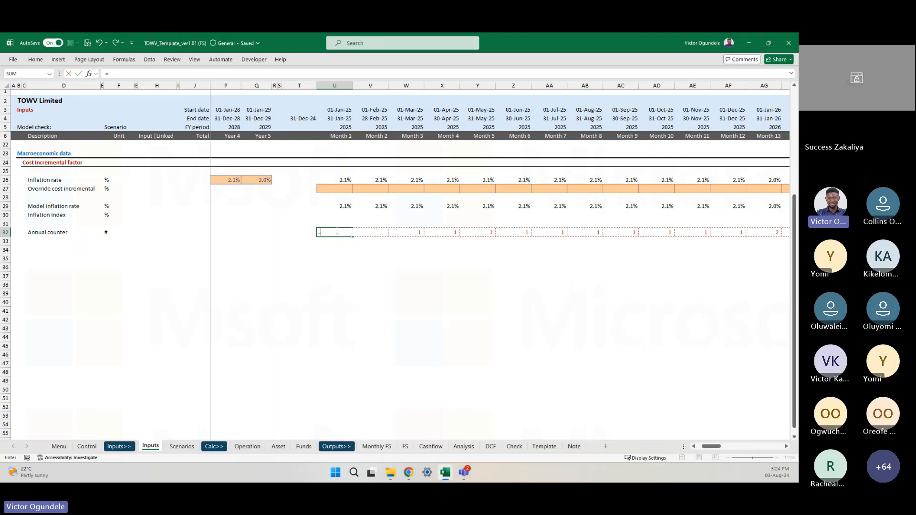
pyautogui.click(87, 446)
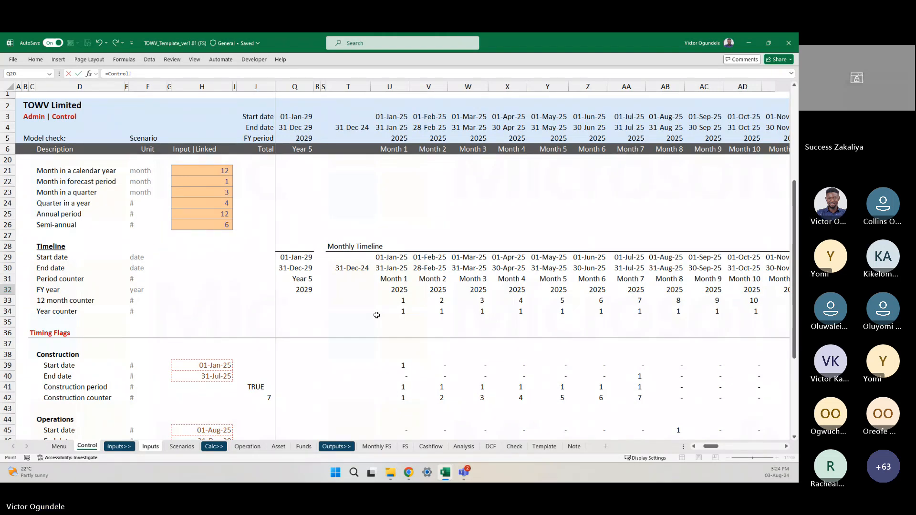
pyautogui.click(388, 311)
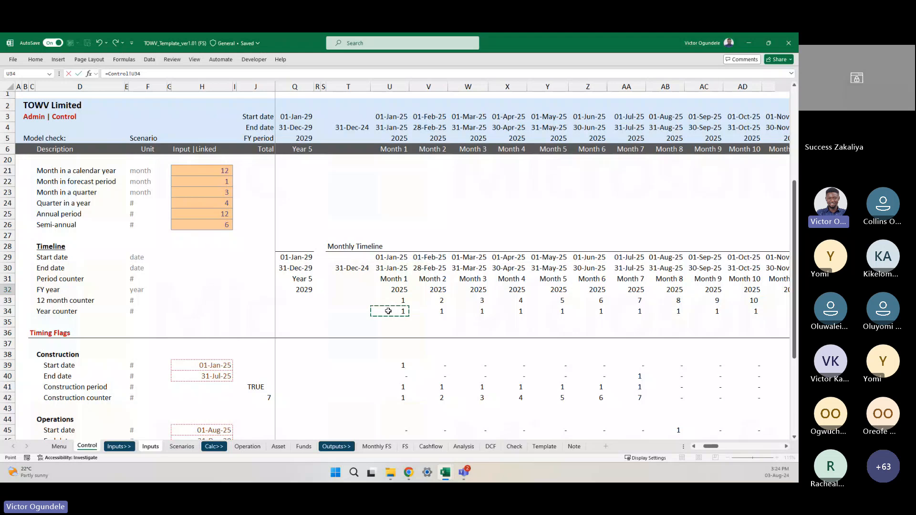
pyautogui.hscroll(2, 676, 315)
pyautogui.hscroll(-4, 677, 315)
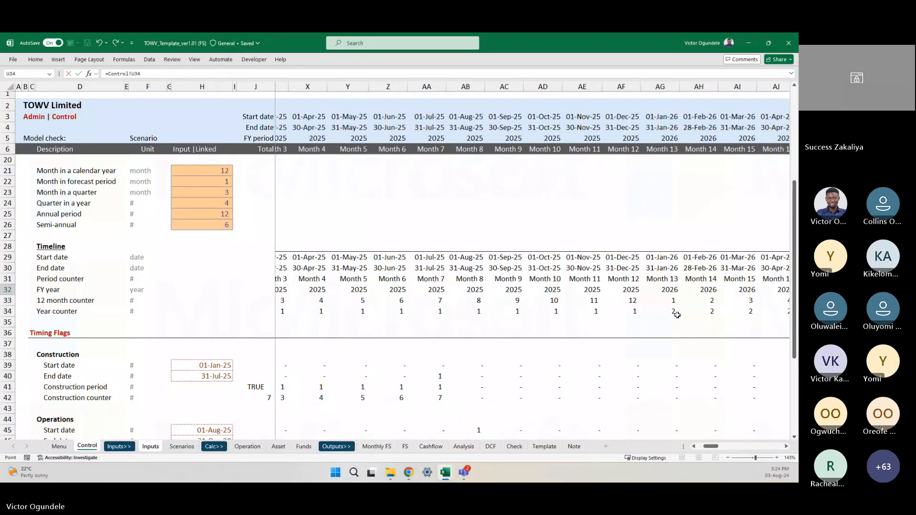
pyautogui.hotkey('ctrl', 'Return')
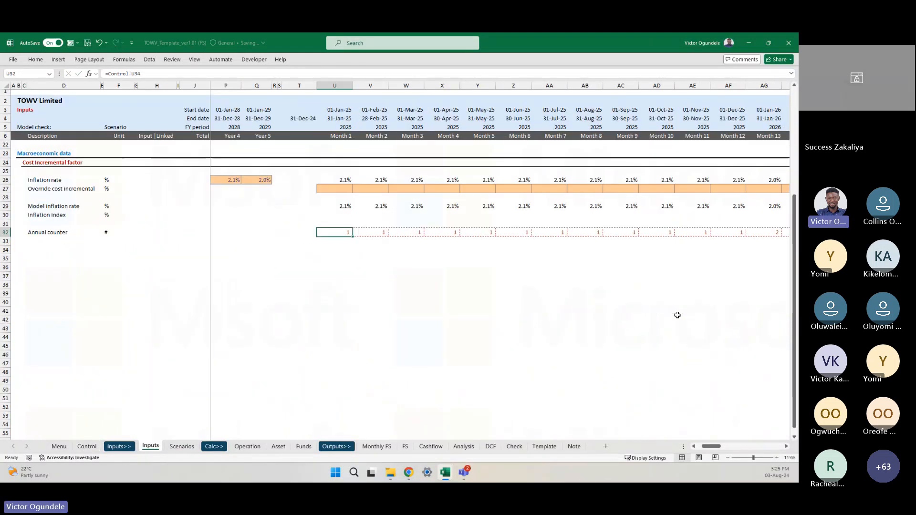
pyautogui.hscroll(2, 677, 315)
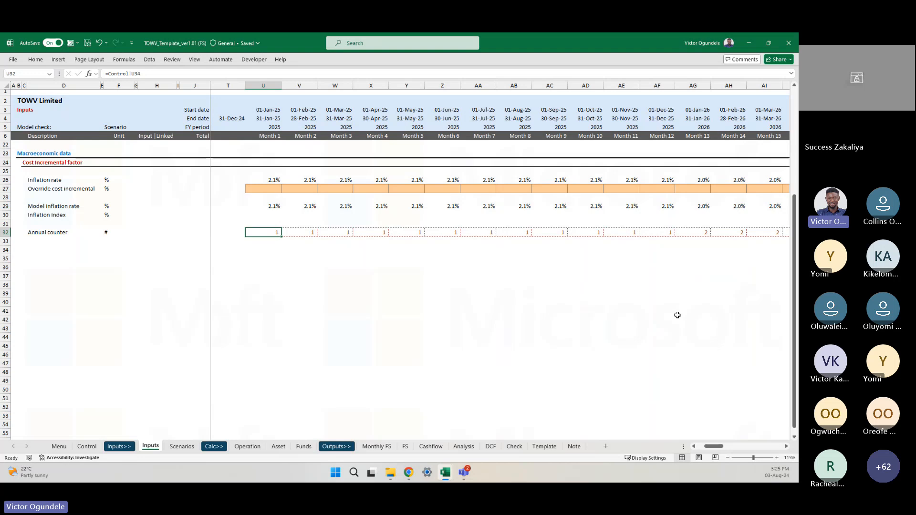
pyautogui.hotkey('ctrl', 'Left')
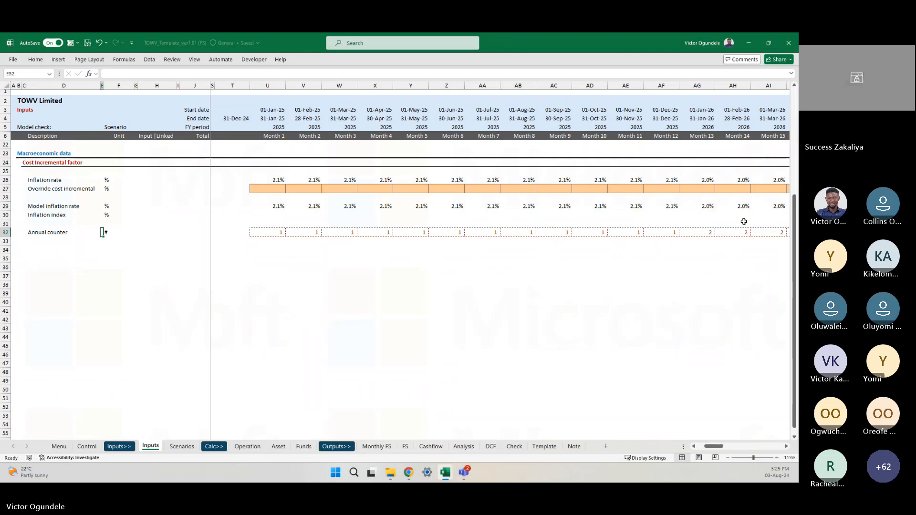
pyautogui.click(268, 222)
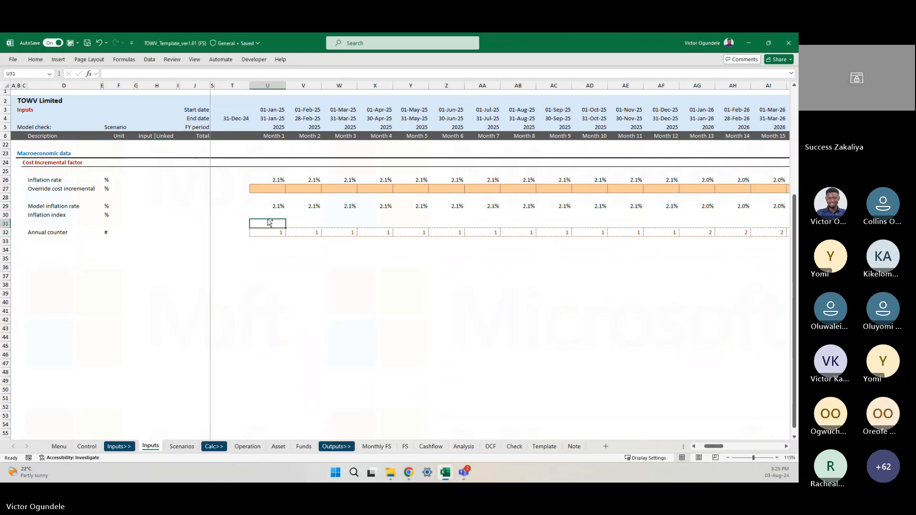
pyautogui.keyDown('ctrl'); pyautogui.scroll(4, 268, 222); pyautogui.keyUp('ctrl')
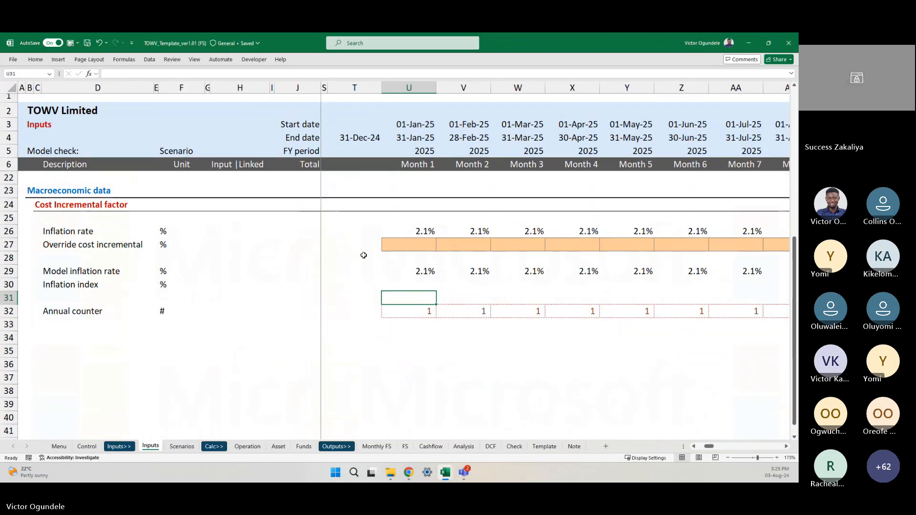
pyautogui.click(390, 271)
pyautogui.click(395, 282)
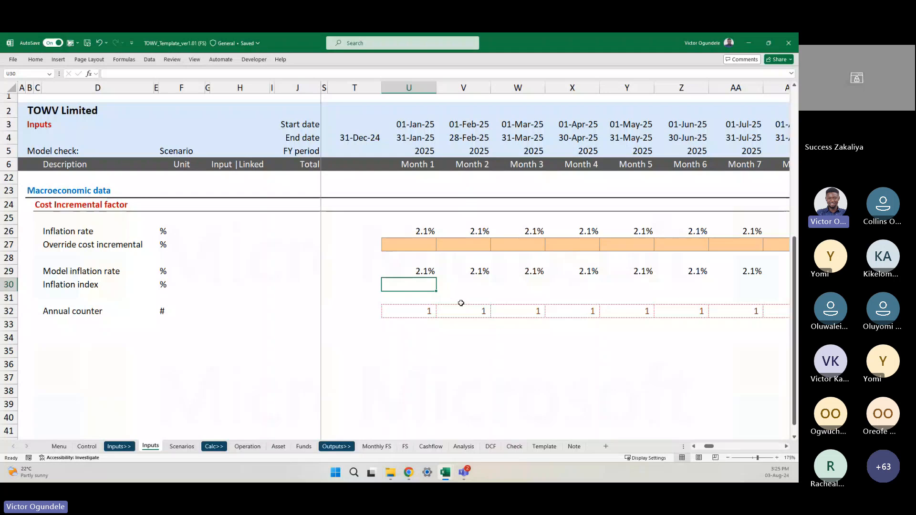
pyautogui.scroll(3, 461, 303)
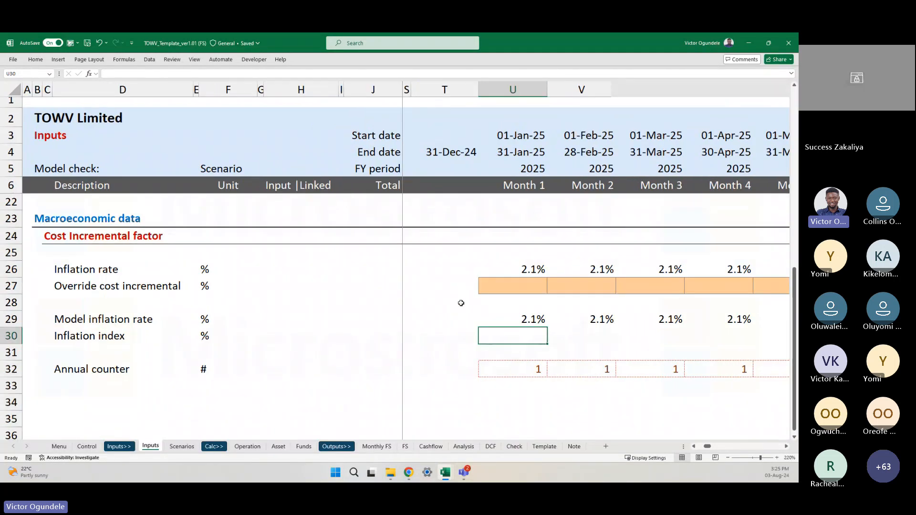
pyautogui.scroll(-1, 506, 328)
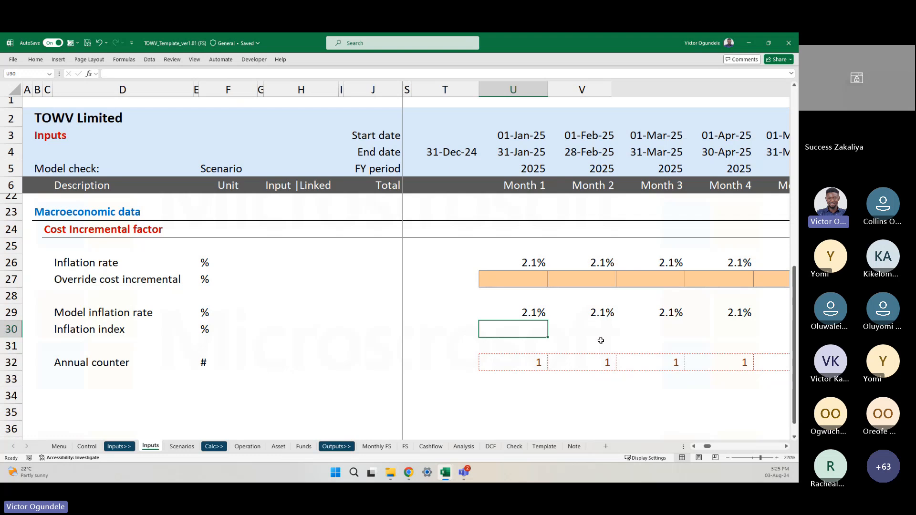
pyautogui.hscroll(1, 601, 340)
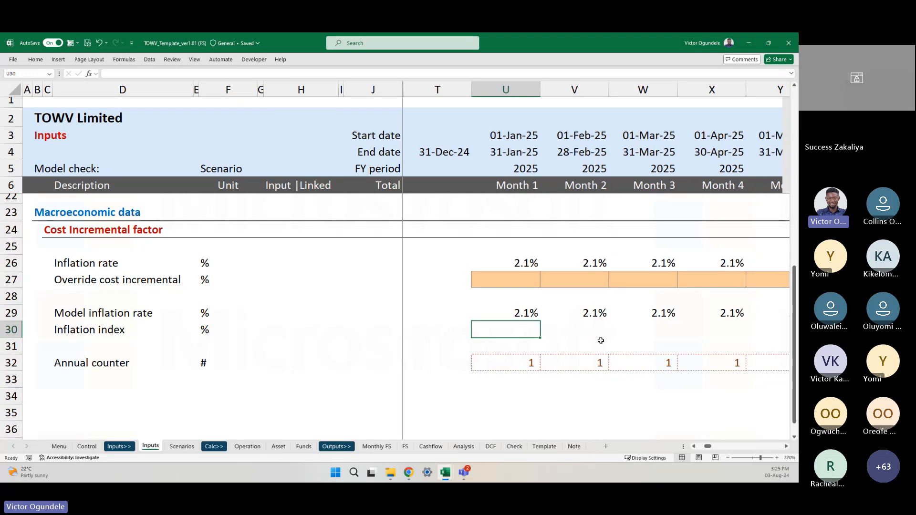
pyautogui.hscroll(1, 600, 340)
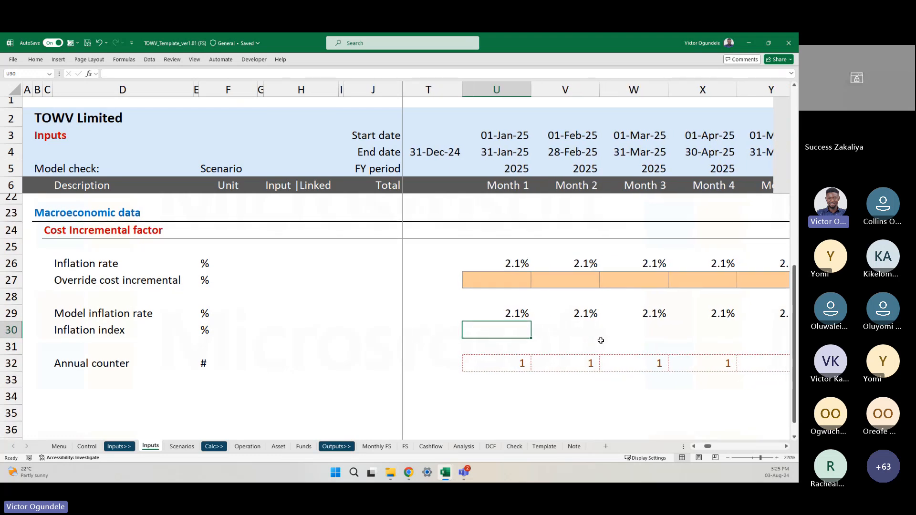
# Trace the January 2025 annual counter to its source row on the Control sheet, and return to U32 on the Inputs sheet
pyautogui.click(512, 358)
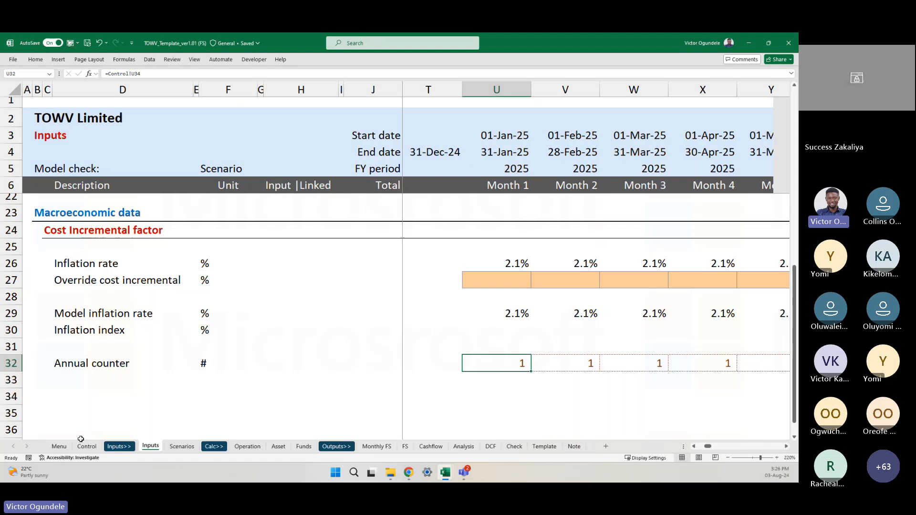
pyautogui.hotkey('ctrl', '[')
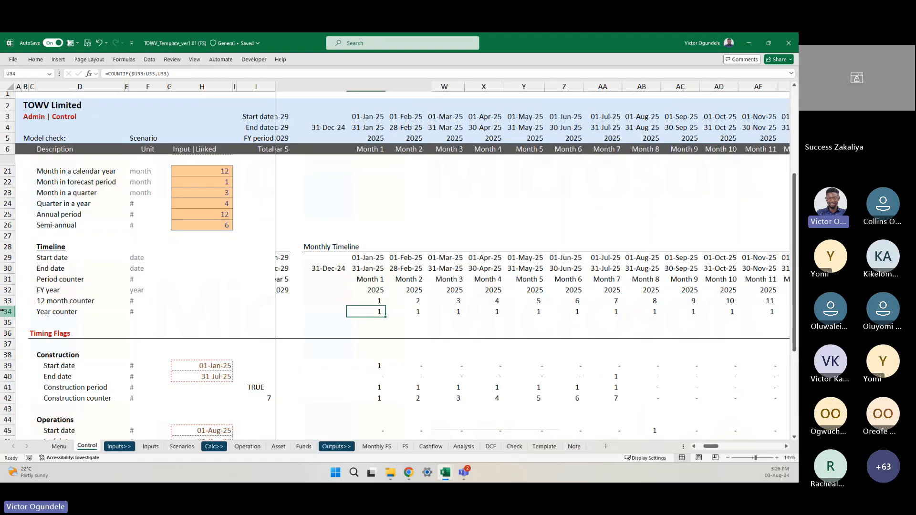
pyautogui.click(2, 311)
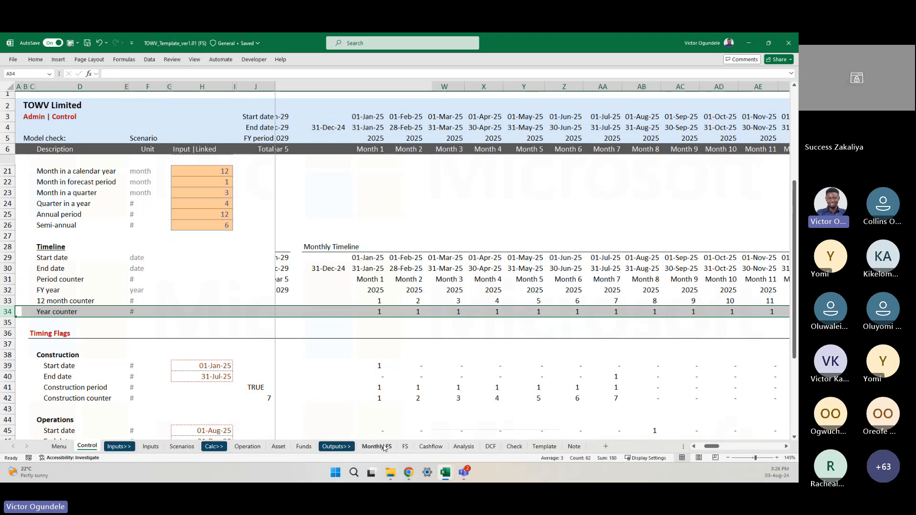
pyautogui.click(150, 446)
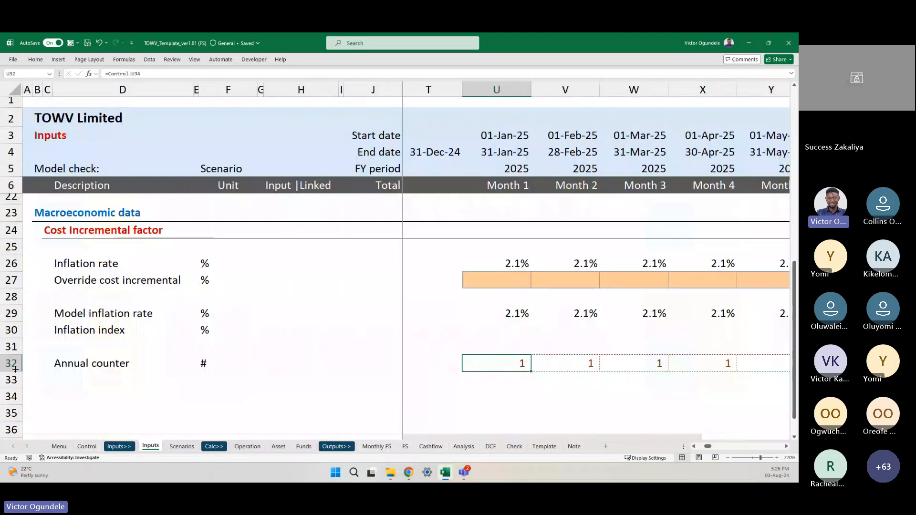
pyautogui.click(15, 369)
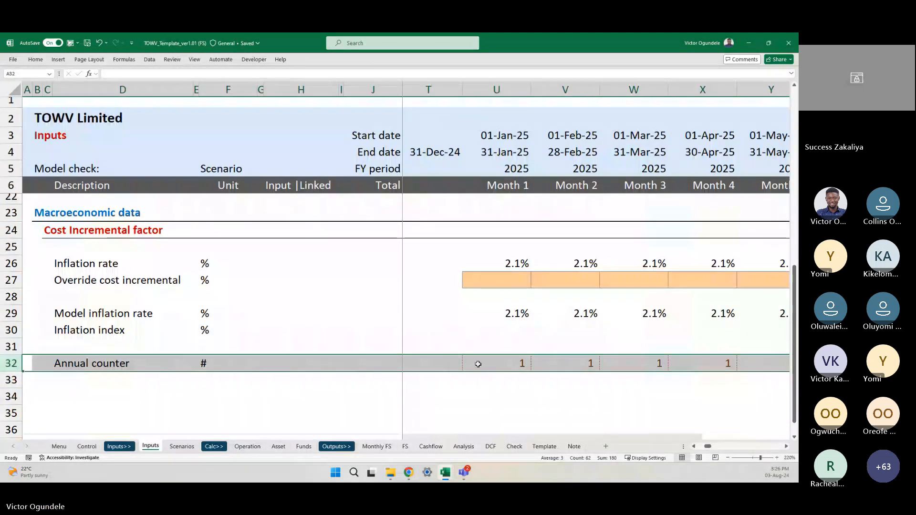
pyautogui.click(510, 362)
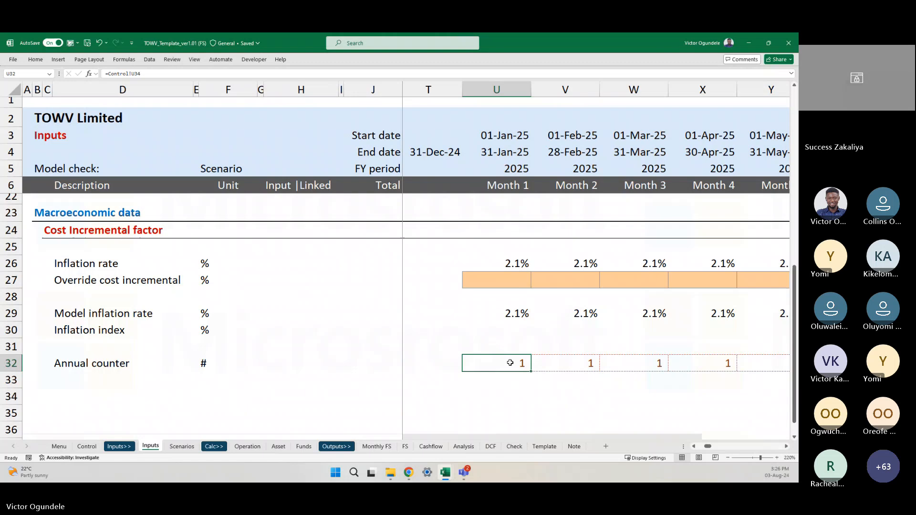
# Check how the annual counter changes from year to year across 2025, 2026 and early 2027
pyautogui.keyDown('ctrl'); pyautogui.scroll(-5, 510, 363); pyautogui.keyUp('ctrl')
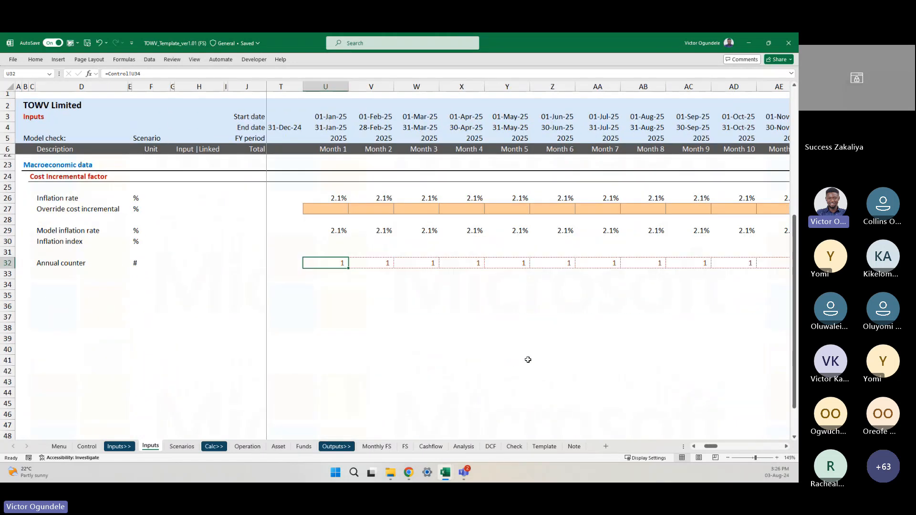
pyautogui.hscroll(5, 413, 293)
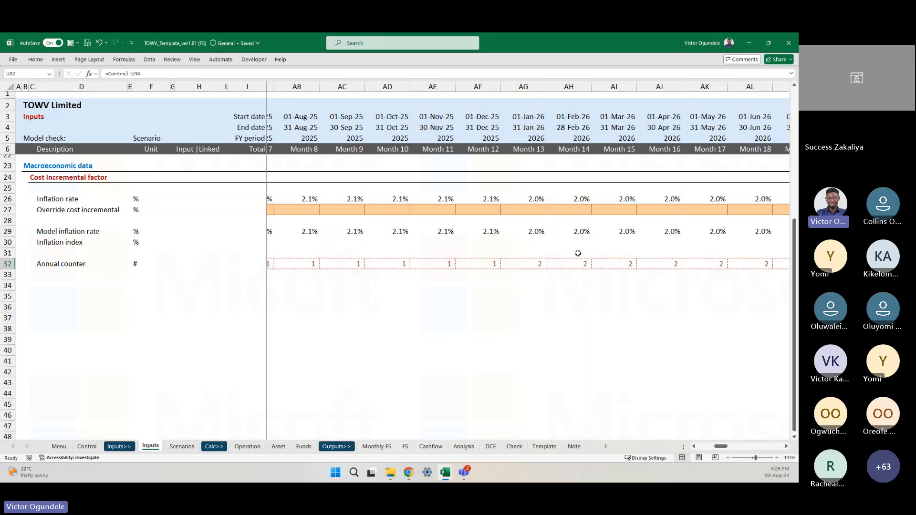
pyautogui.hscroll(4, 788, 270)
pyautogui.hscroll(1, 788, 270)
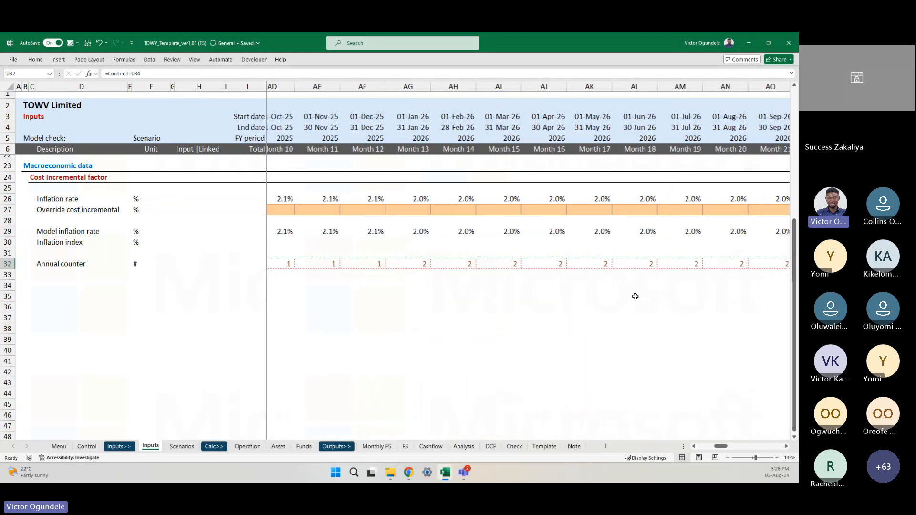
pyautogui.hscroll(9, 668, 311)
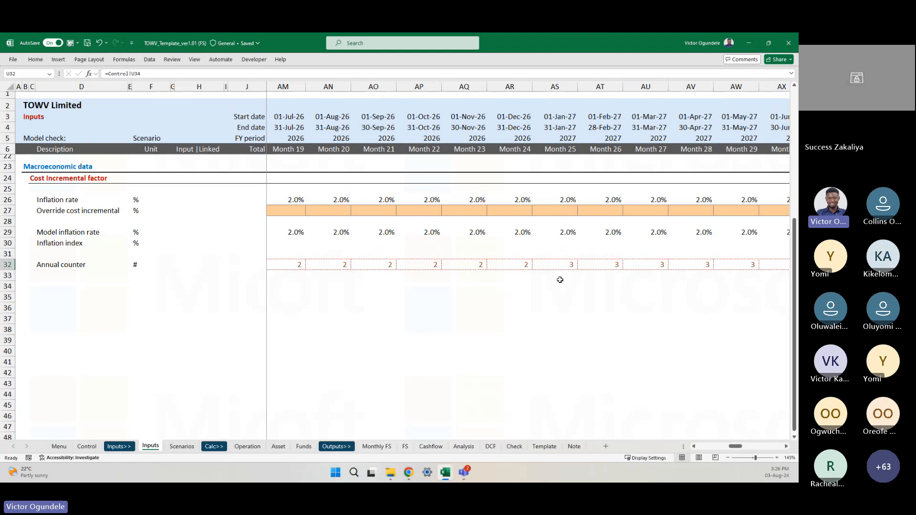
pyautogui.hscroll(-7, 590, 291)
pyautogui.hscroll(-15, 590, 294)
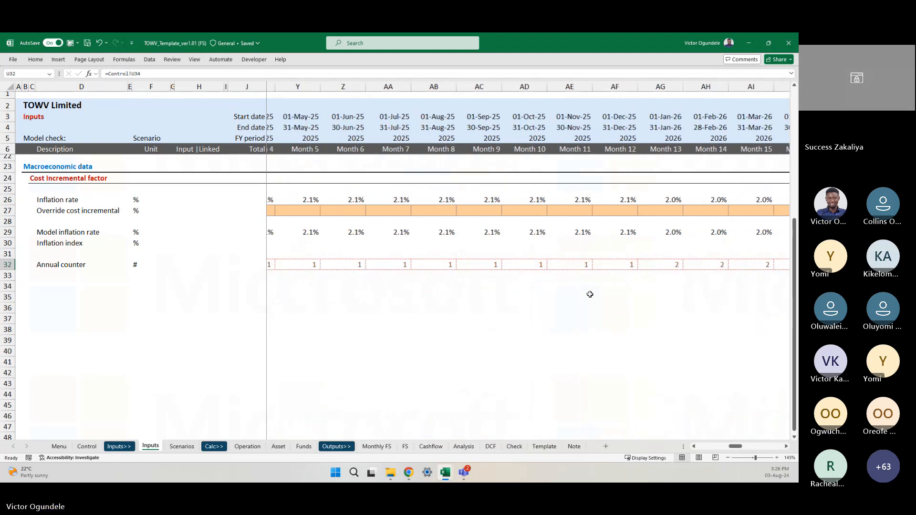
pyautogui.click(449, 243)
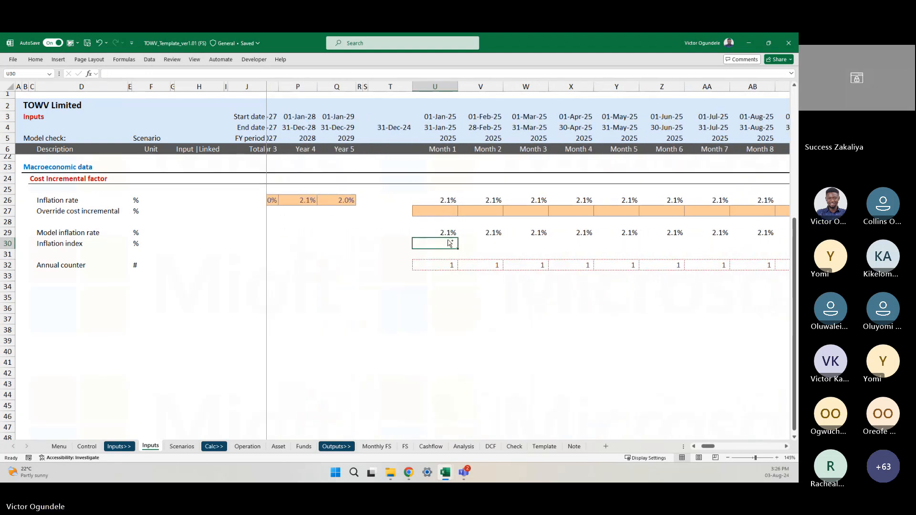
pyautogui.keyDown('ctrl'); pyautogui.scroll(3, 450, 243); pyautogui.keyUp('ctrl')
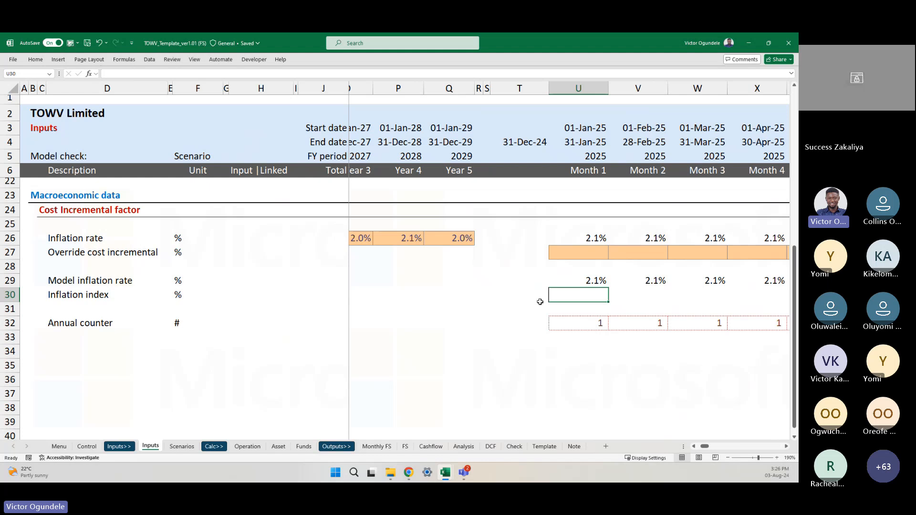
pyautogui.click(426, 91)
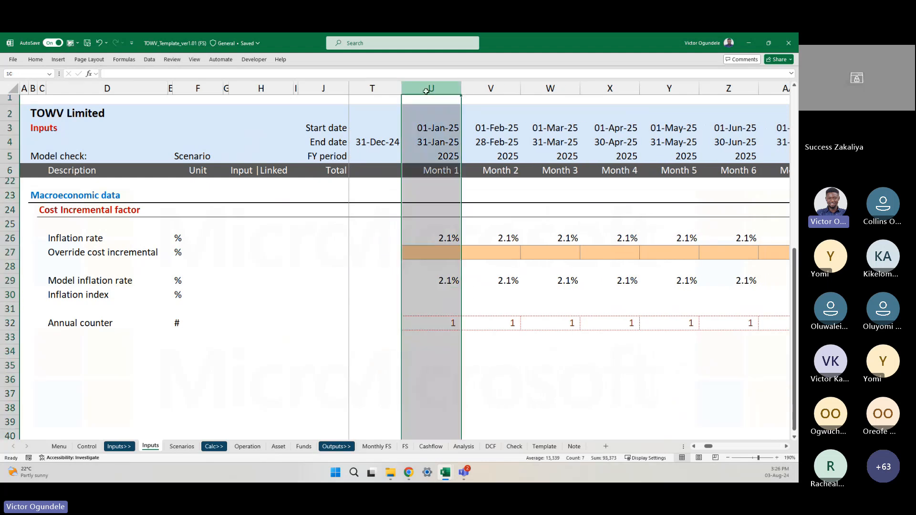
pyautogui.click(441, 296)
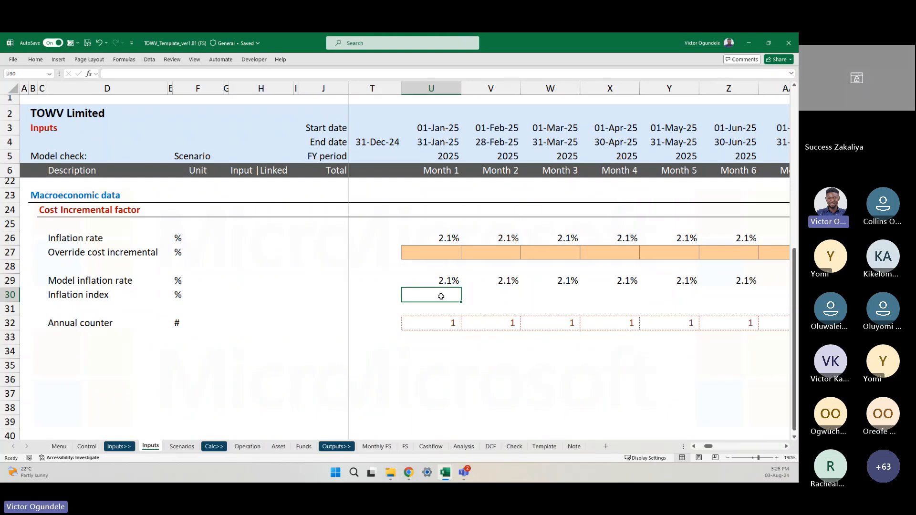
pyautogui.keyDown('ctrl'); pyautogui.scroll(-1, 441, 296); pyautogui.keyUp('ctrl')
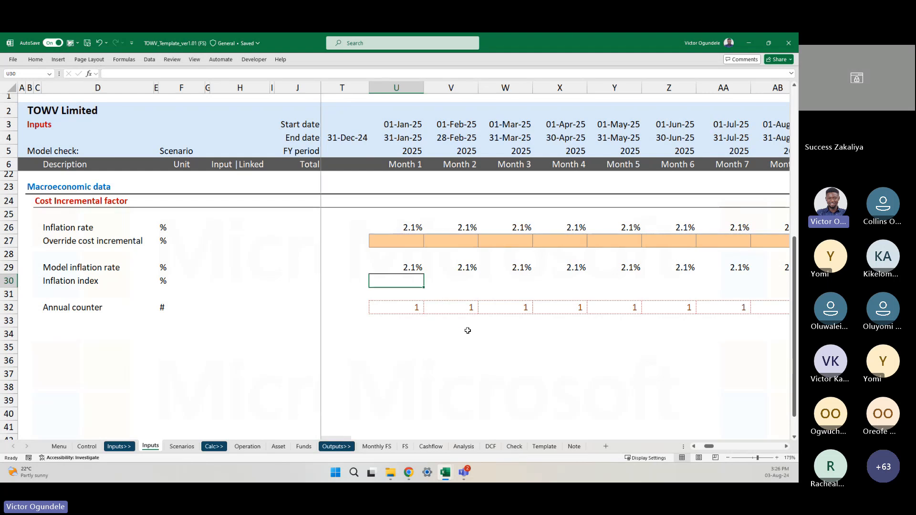
pyautogui.keyDown('ctrl'); pyautogui.scroll(2, 471, 322); pyautogui.keyUp('ctrl')
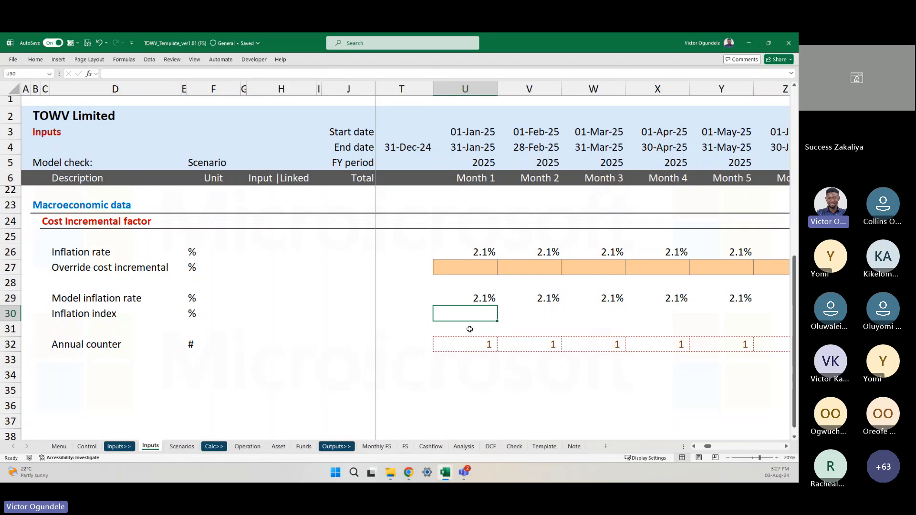
pyautogui.write('=')
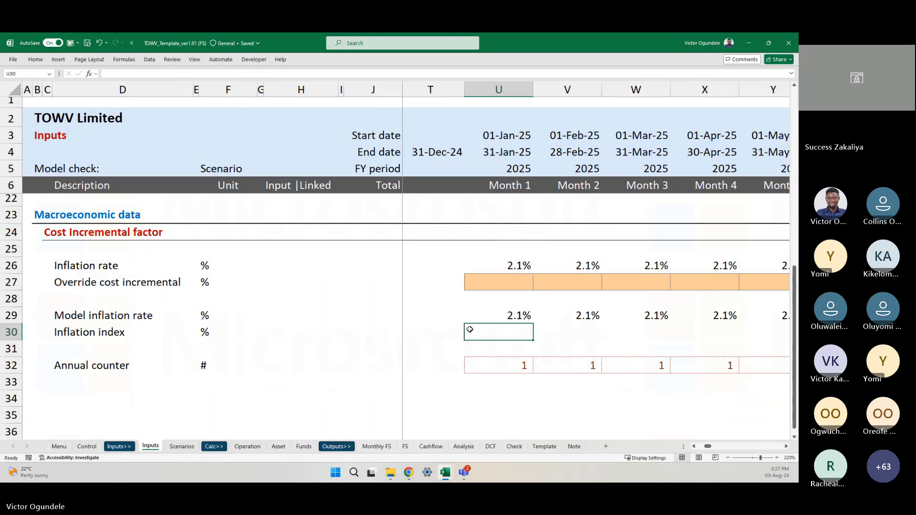
pyautogui.keyDown('ctrl'); pyautogui.scroll(1, 463, 330); pyautogui.keyUp('ctrl')
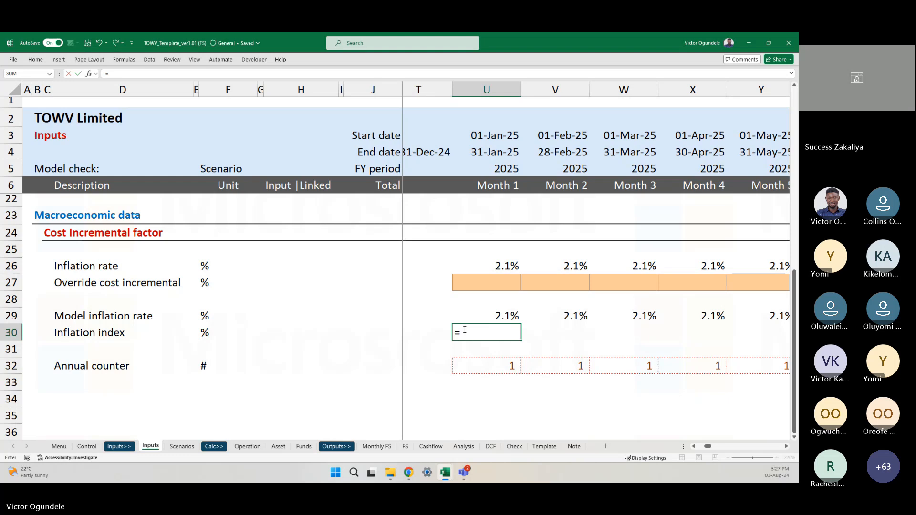
pyautogui.write('(')
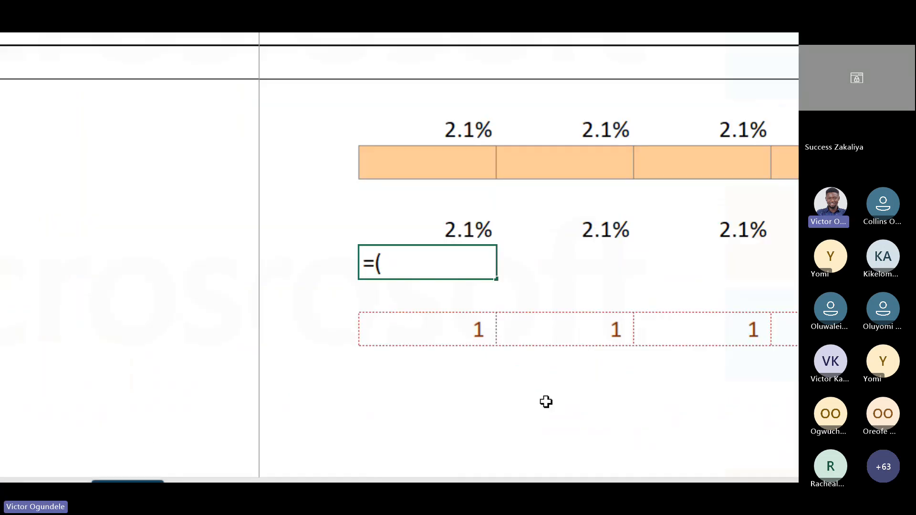
pyautogui.write('1+')
pyautogui.press('Escape')
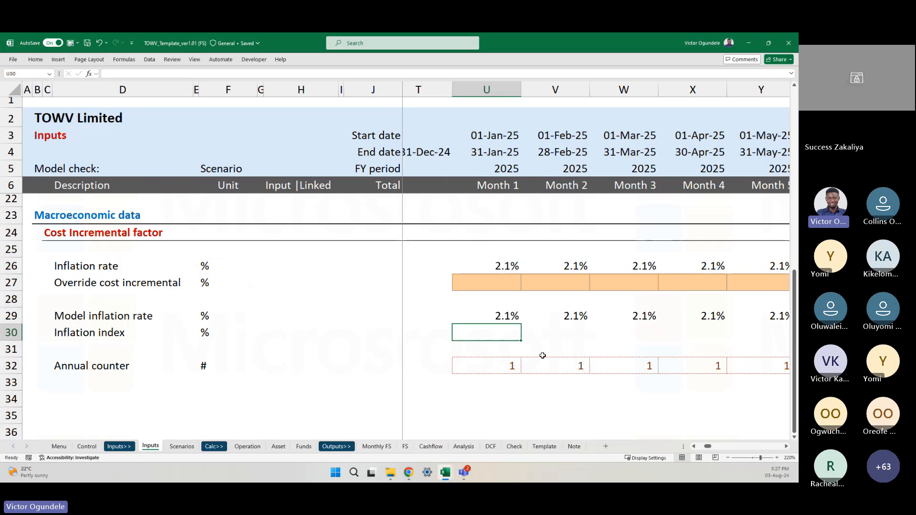
# Lock the row reference in the January 2025 annual counter, U32, so its formula reads =Control!U$34
pyautogui.press('Down')
pyautogui.press('Down')
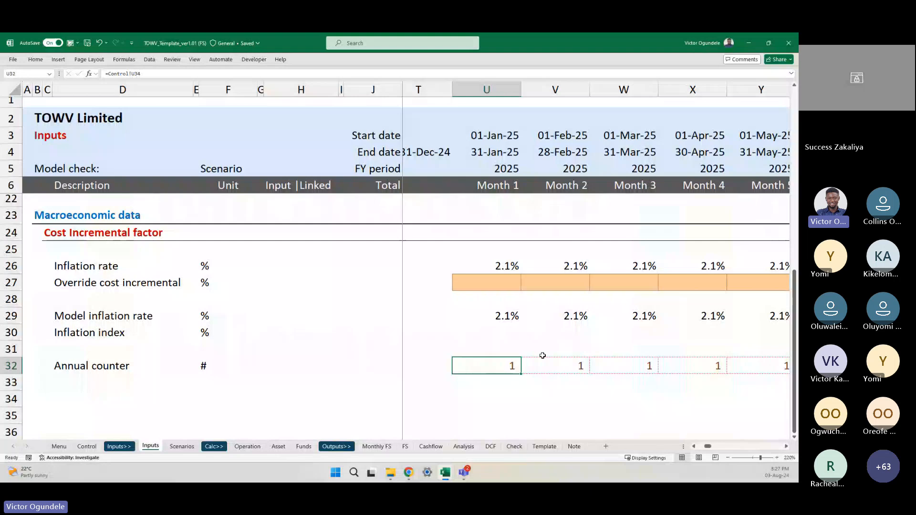
pyautogui.press('F2')
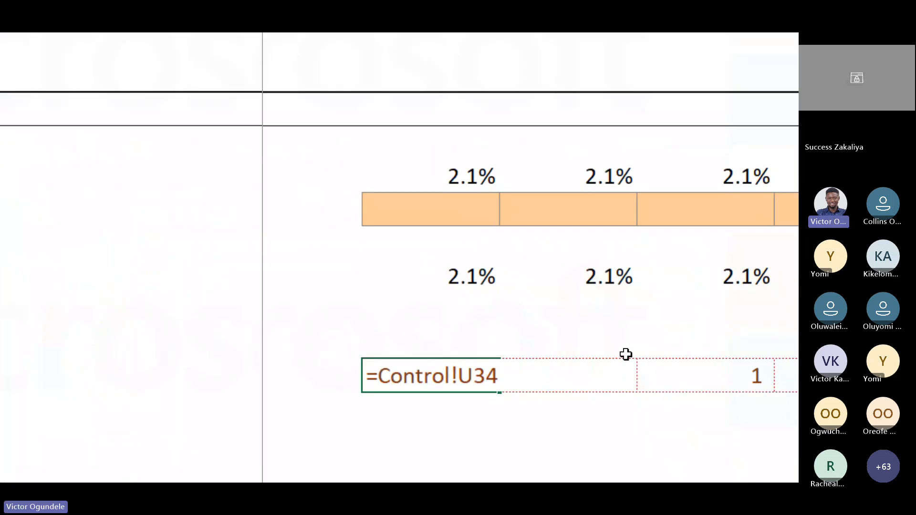
pyautogui.press('F4')
pyautogui.press('F4')
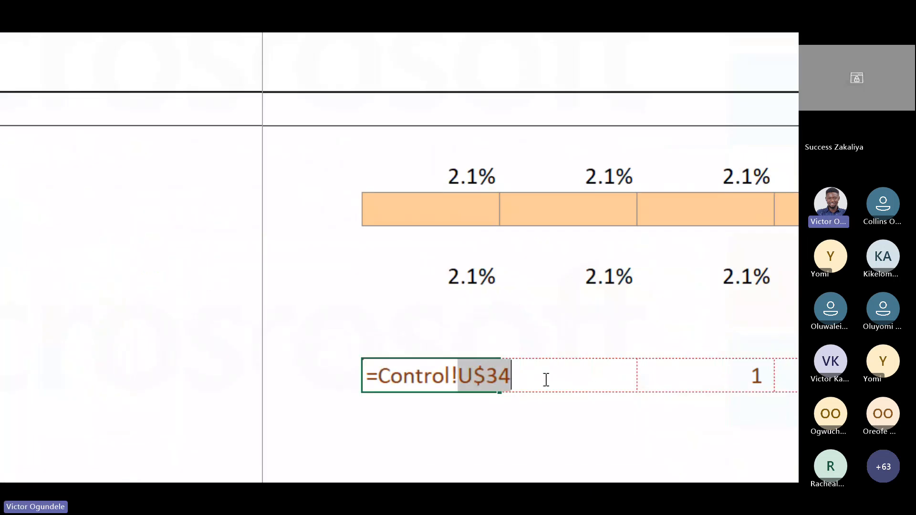
pyautogui.click(476, 384)
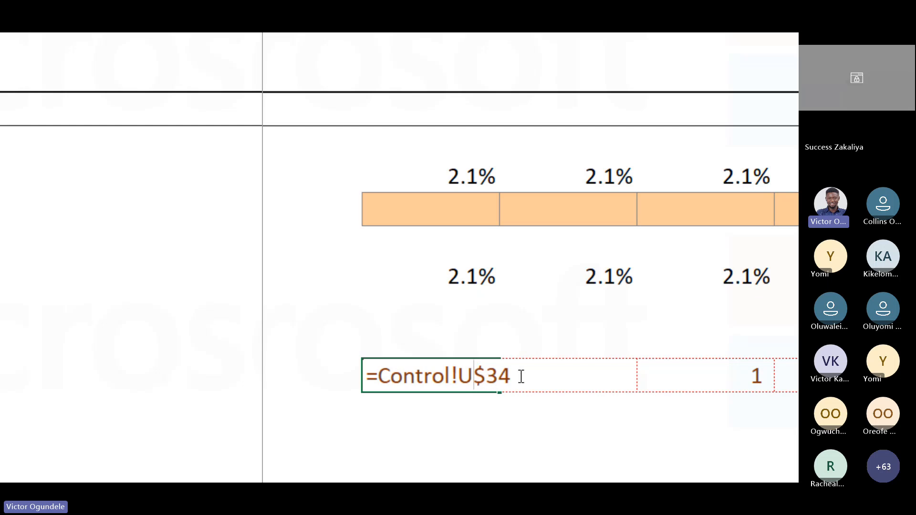
pyautogui.hotkey('ctrl', 'Return')
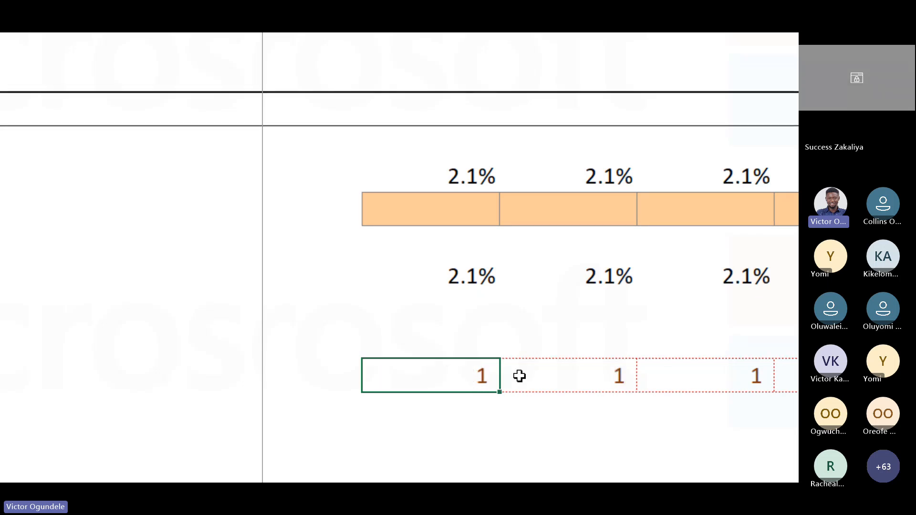
# Copy the row-locked annual counter formula from U32 across all the monthly columns of row 32
pyautogui.hotkey('ctrl', 'shift', 'Right')
pyautogui.hotkey('ctrl', 'r')
pyautogui.press('Home')
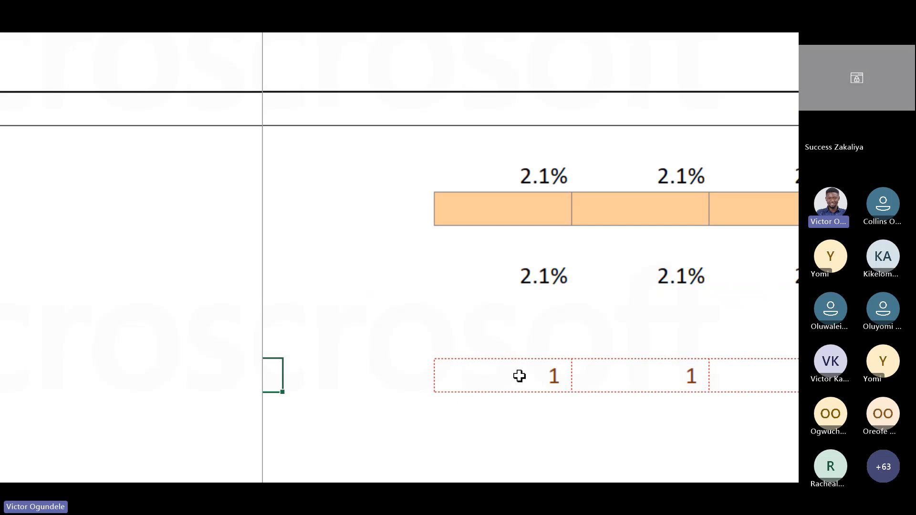
pyautogui.press('super+minus')
pyautogui.press('super+minus')
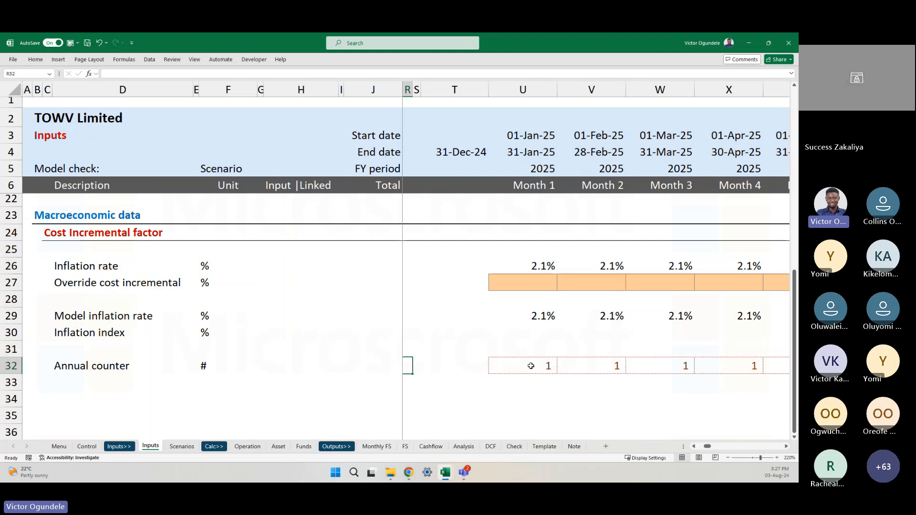
# Enter the growth factor =(1+U29) as the January 2025 inflation index in U30
pyautogui.click(529, 325)
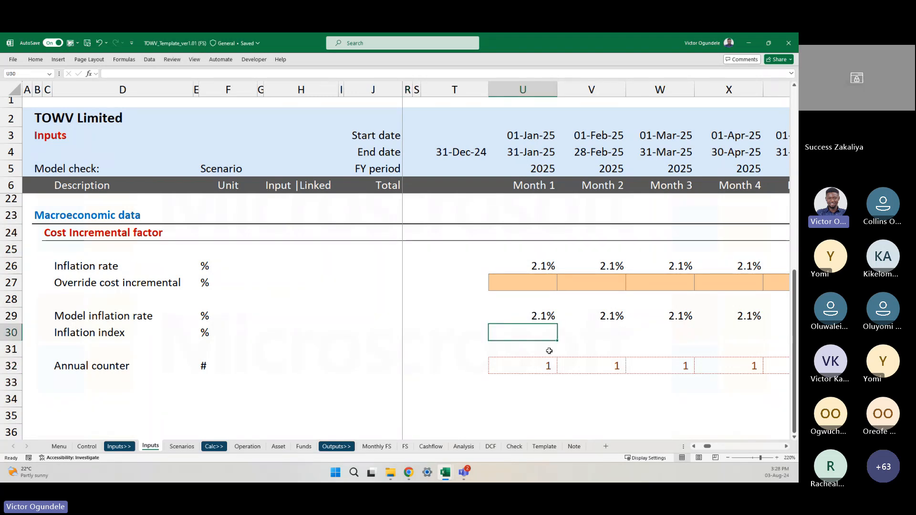
pyautogui.hscroll(1, 530, 357)
pyautogui.scroll(1, 529, 357)
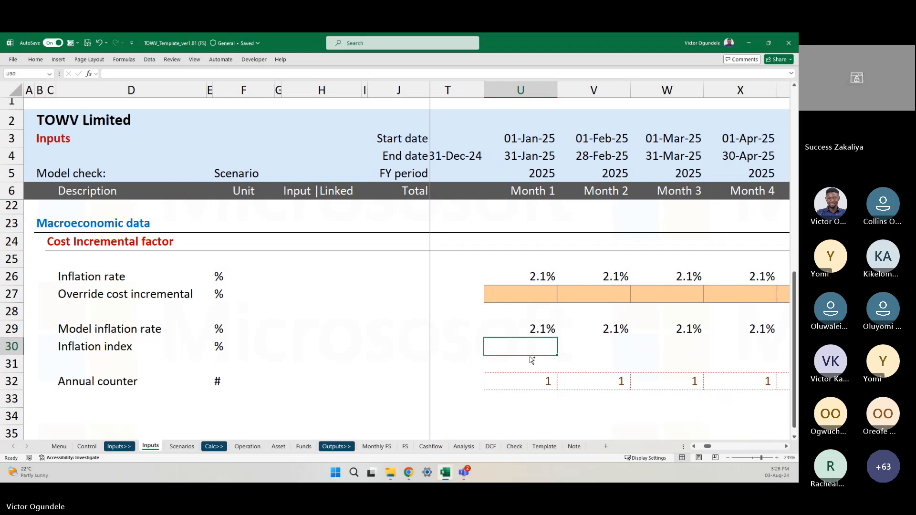
pyautogui.press('super+plus')
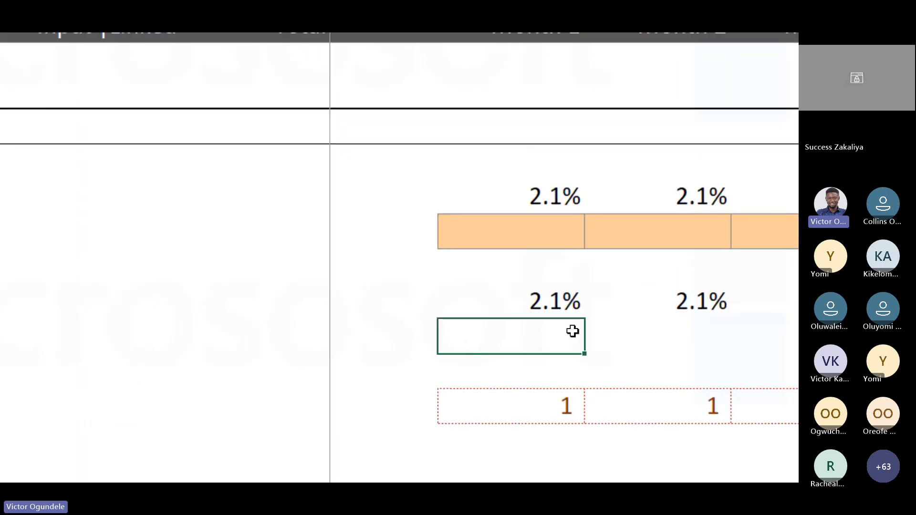
pyautogui.write('=(1+')
pyautogui.press('Up')
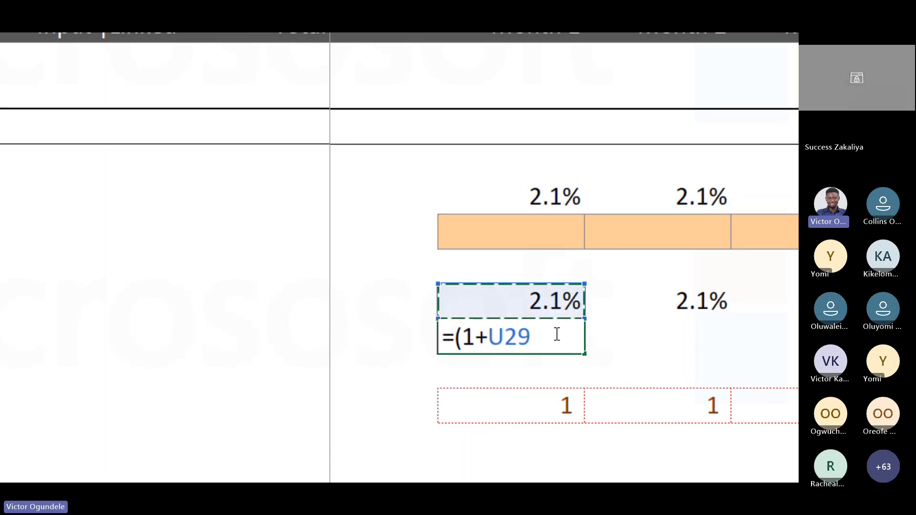
pyautogui.write(')')
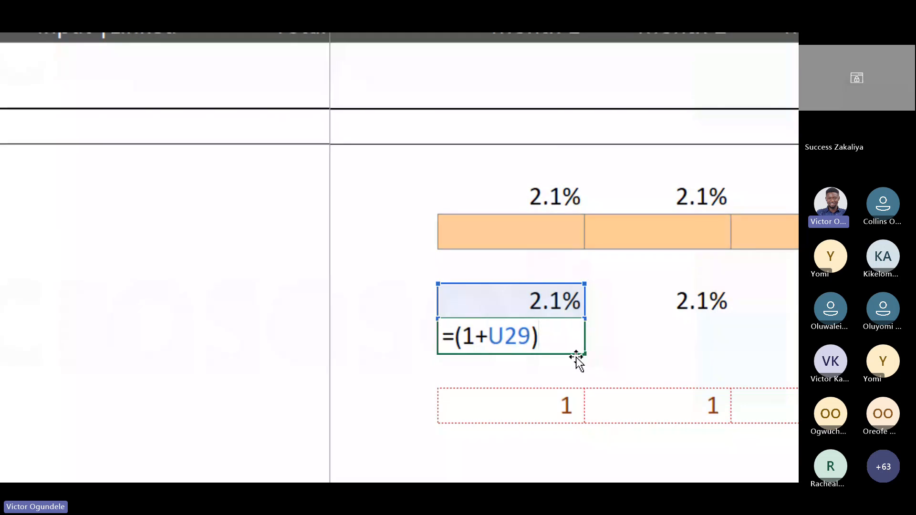
pyautogui.press('Return')
# Raise the growth factor in U30 to the power of the annual counter less one, ^(U32-1)
pyautogui.click(564, 349)
pyautogui.doubleClick(561, 342)
pyautogui.write('^(')
pyautogui.press('Down')
pyautogui.press('Down')
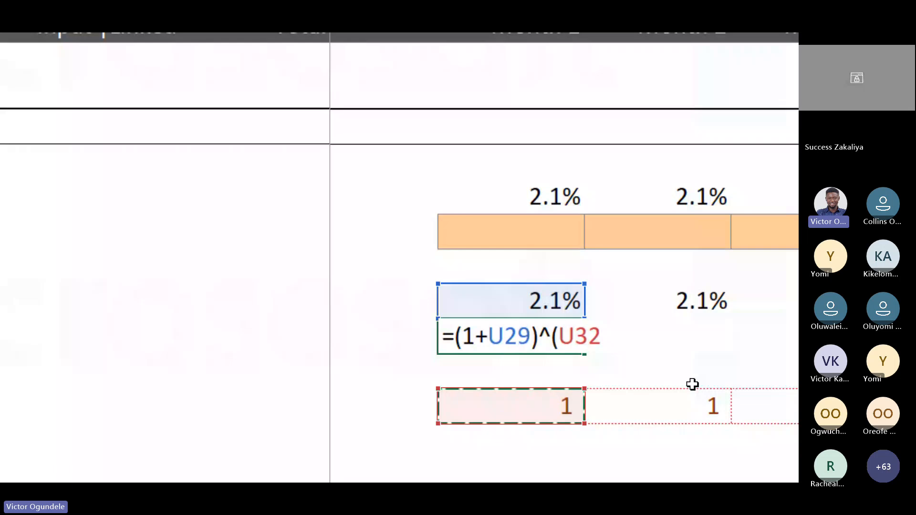
pyautogui.write('-1)')
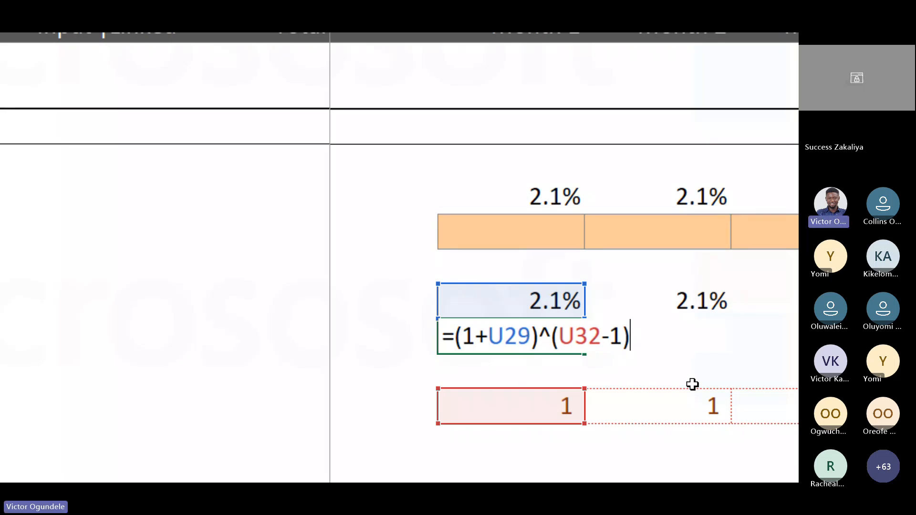
# Clear the formula in U30 and re-enter the January 2025 inflation index as =(1+U29)^(U32-1)
pyautogui.press('BackSpace')
pyautogui.press('BackSpace')
pyautogui.press('BackSpace')
pyautogui.press('BackSpace')
pyautogui.press('BackSpace')
pyautogui.press('BackSpace')
pyautogui.press('BackSpace')
pyautogui.press('BackSpace')
pyautogui.press('BackSpace')
pyautogui.press('BackSpace')
pyautogui.press('BackSpace')
pyautogui.press('BackSpace')
pyautogui.press('BackSpace')
pyautogui.press('BackSpace')
pyautogui.press('BackSpace')
pyautogui.write('(1')
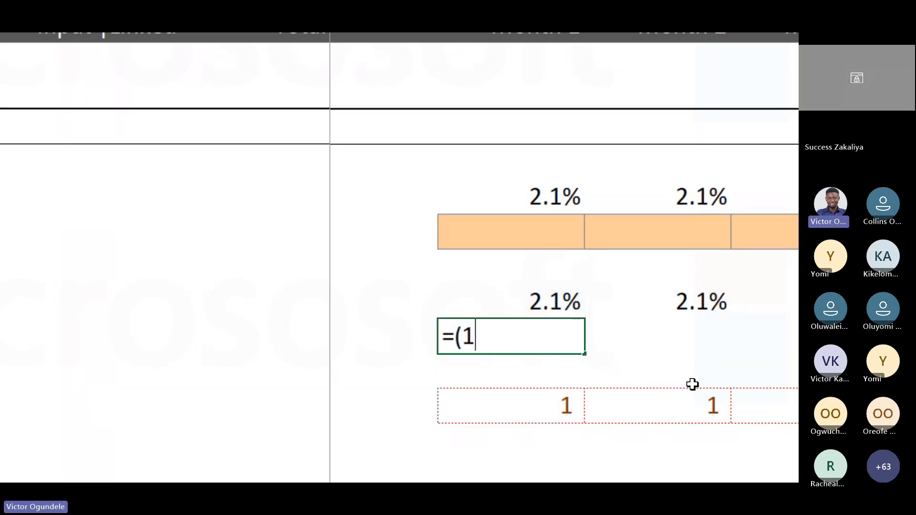
pyautogui.write('+')
pyautogui.press('Up')
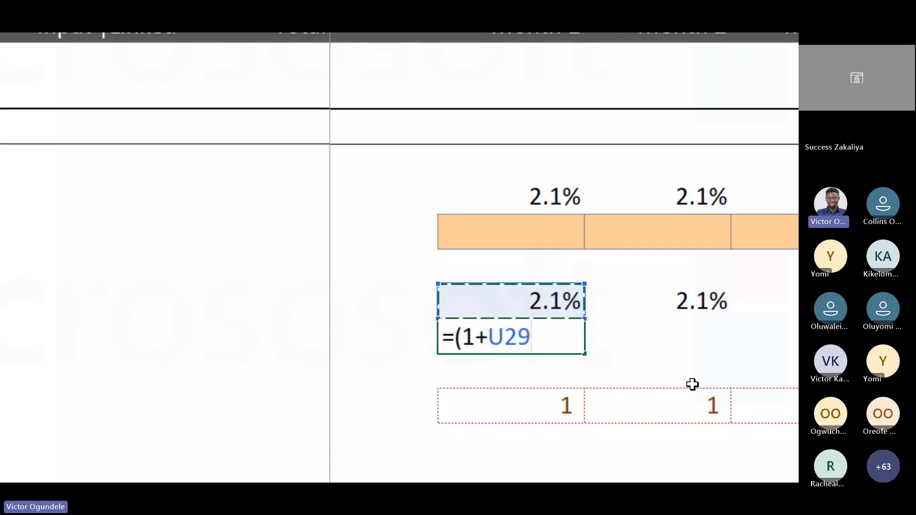
pyautogui.write(')^(')
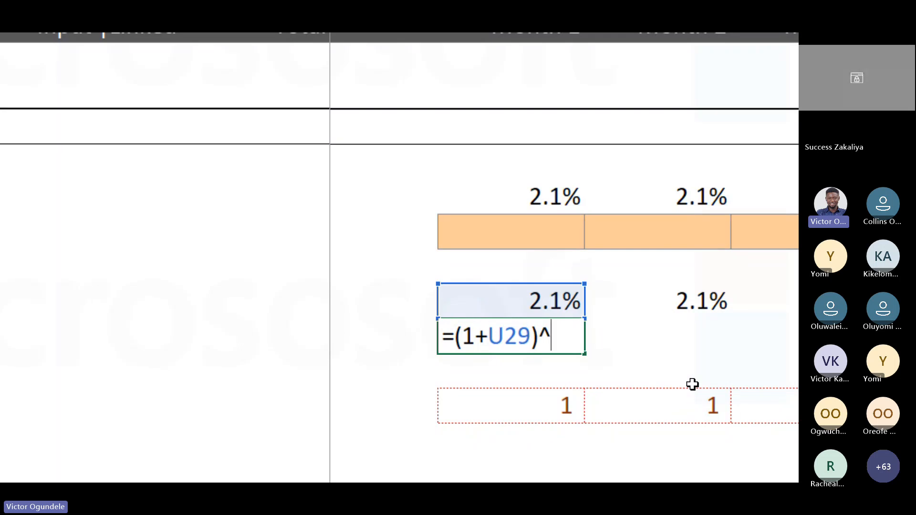
pyautogui.press('Down')
pyautogui.press('Down')
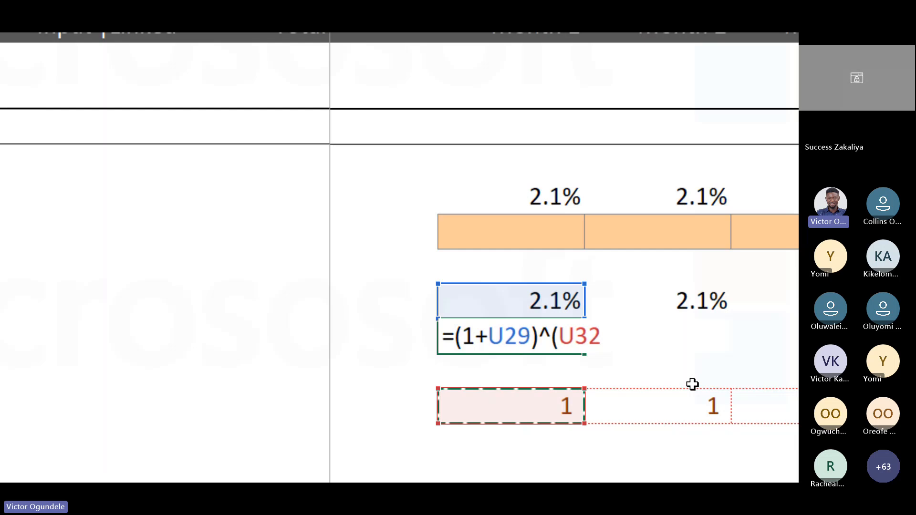
pyautogui.write('-1')
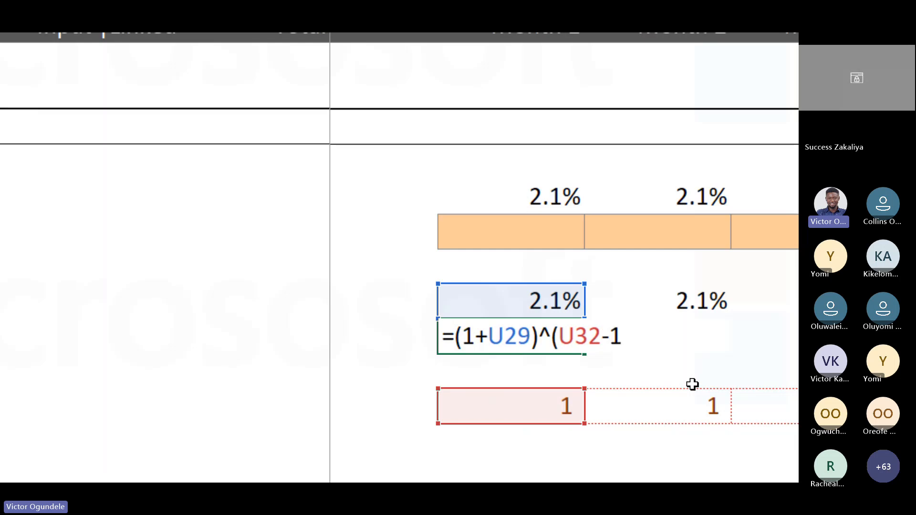
pyautogui.write(')')
pyautogui.hotkey('ctrl', 'Return')
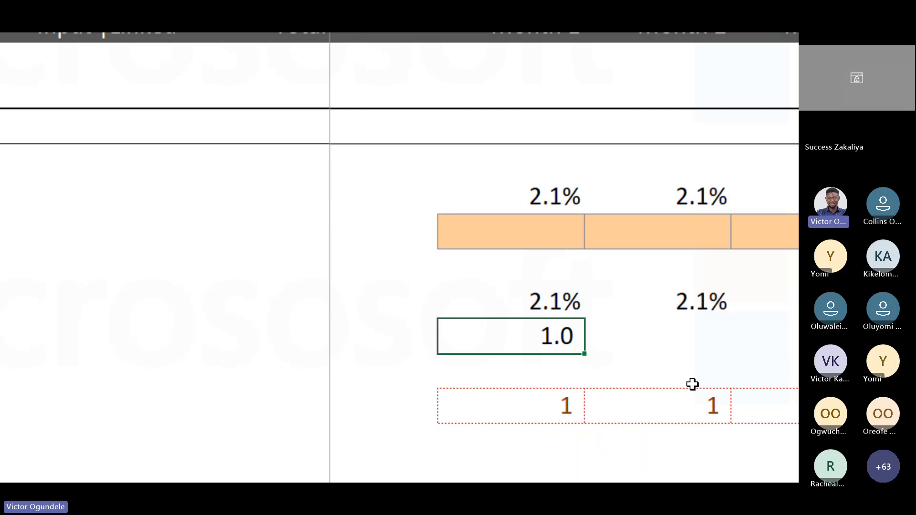
# Change the positive section of U30's custom number format to #,##0.00"x"_), with two decimals and an x suffix
pyautogui.hotkey('ctrl', '1')
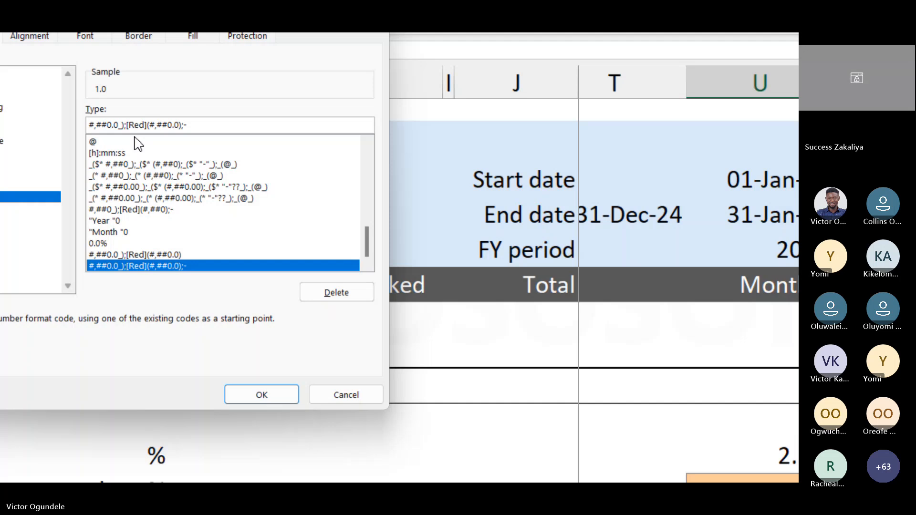
pyautogui.press('Left')
pyautogui.press('Left')
pyautogui.press('Left')
pyautogui.press('Left')
pyautogui.press('Left')
pyautogui.press('Left')
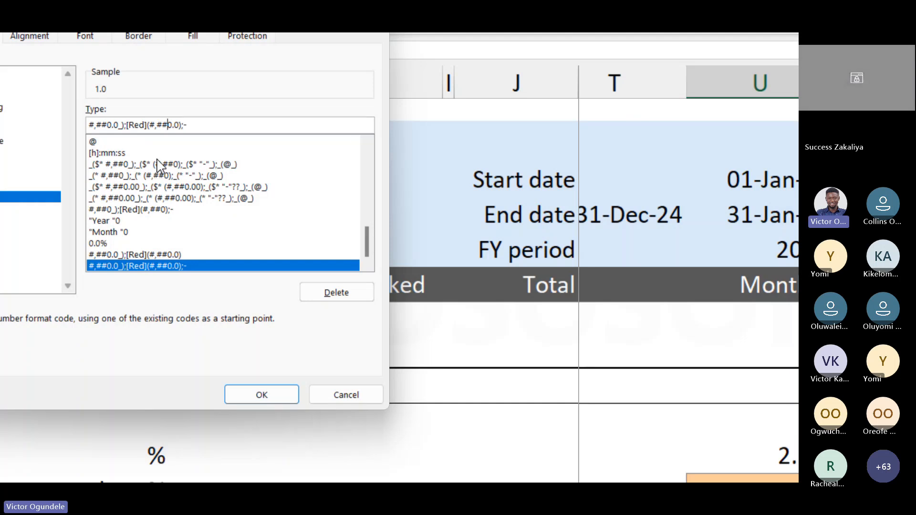
pyautogui.write('"')
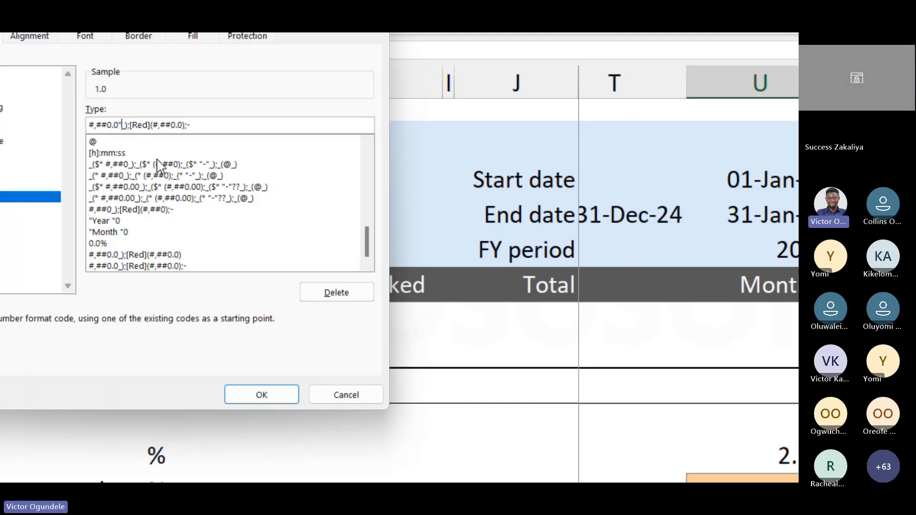
pyautogui.write('x"')
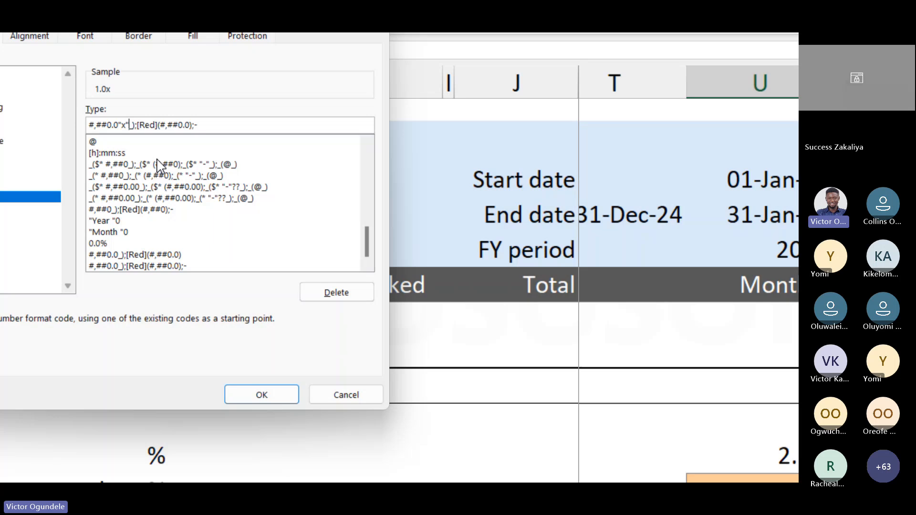
pyautogui.hotkey('shift', 'Left')
pyautogui.hotkey('shift', 'Left')
pyautogui.press('Left')
pyautogui.press('Left')
pyautogui.write('0')
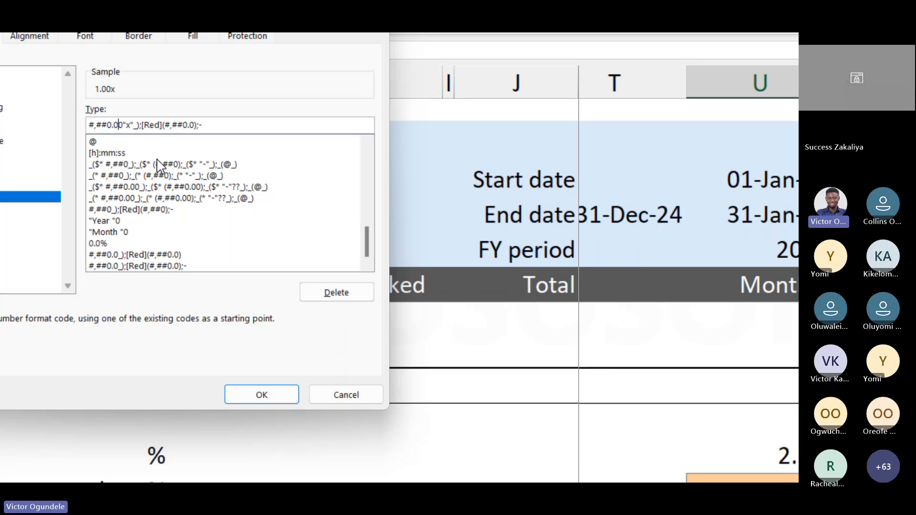
# Give the red negative section of U30's number format the same second decimal and x suffix, and apply the format
pyautogui.press('Right')
pyautogui.hotkey('shift', 'Right')
pyautogui.hotkey('shift', 'Right')
pyautogui.hotkey('shift', 'Right')
pyautogui.press('Right')
pyautogui.press('Right')
pyautogui.press('Right')
pyautogui.press('Right')
pyautogui.press('Right')
pyautogui.press('Right')
pyautogui.press('Right')
pyautogui.press('Right')
pyautogui.press('Right')
pyautogui.press('Right')
pyautogui.press('Right')
pyautogui.press('Right')
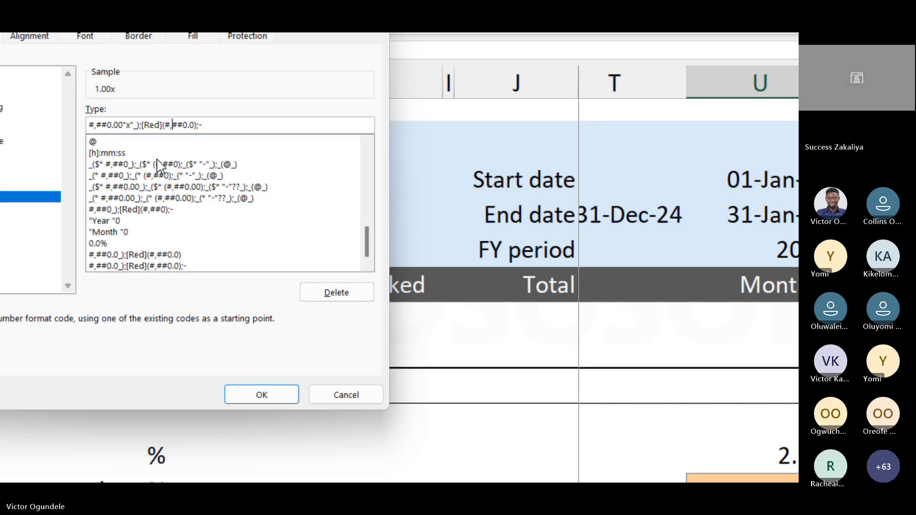
pyautogui.press('Right')
pyautogui.write('0')
pyautogui.hotkey('ctrl', 'v')
pyautogui.click(234, 396)
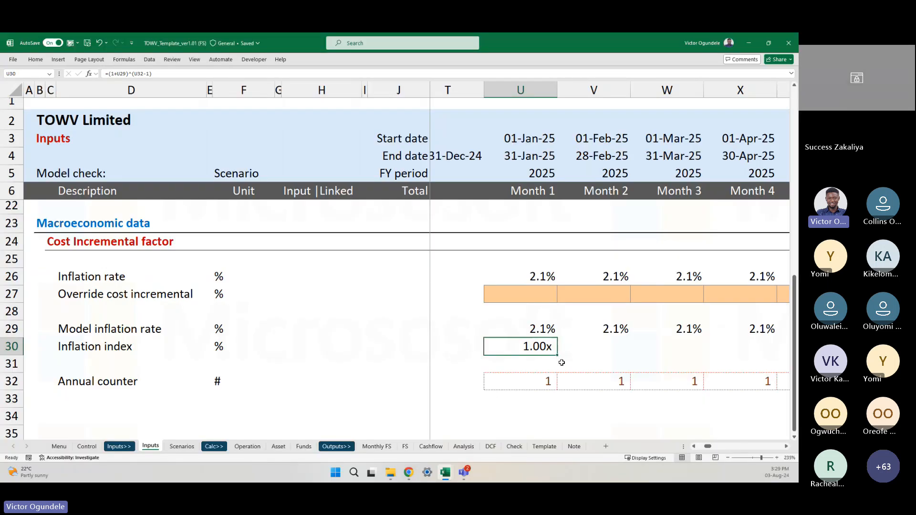
# Copy the inflation index formula and format from U30 across the monthly columns to December 2029, and return to U30
pyautogui.hotkey('ctrl', 'shift', 'Right')
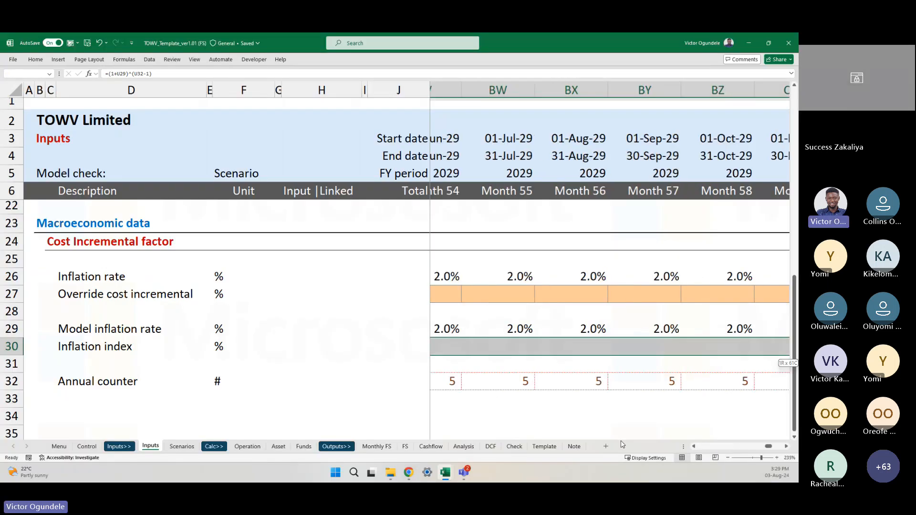
pyautogui.hotkey('ctrl', 'r')
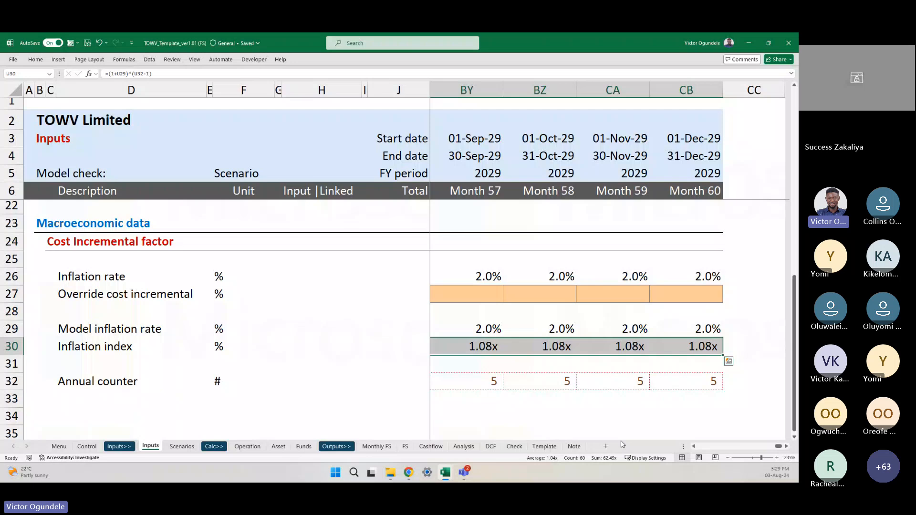
pyautogui.scroll(-1, 621, 444)
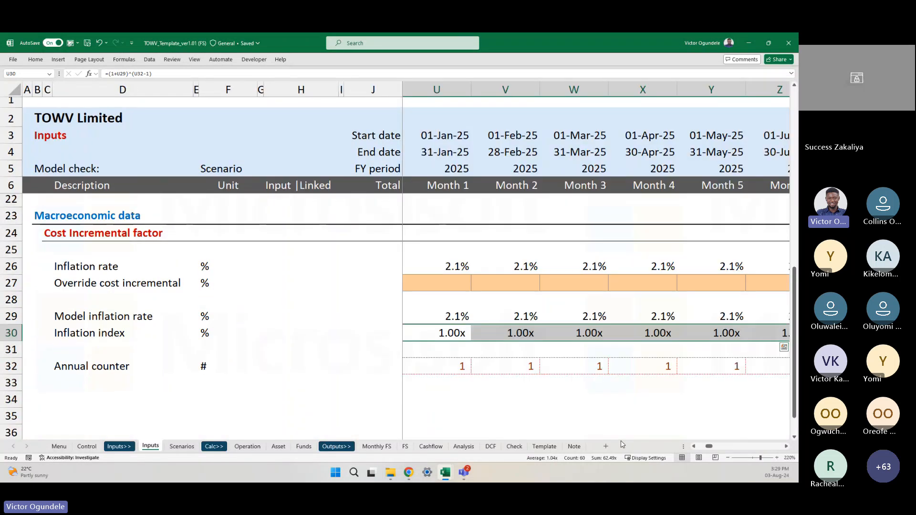
pyautogui.press('Left')
pyautogui.press('Right')
pyautogui.press('Right')
pyautogui.press('Left')
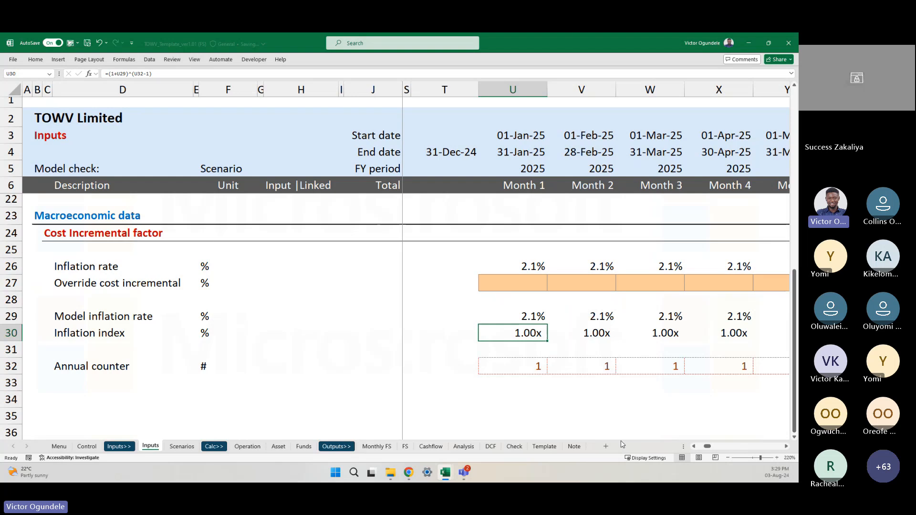
pyautogui.scroll(-1, 623, 445)
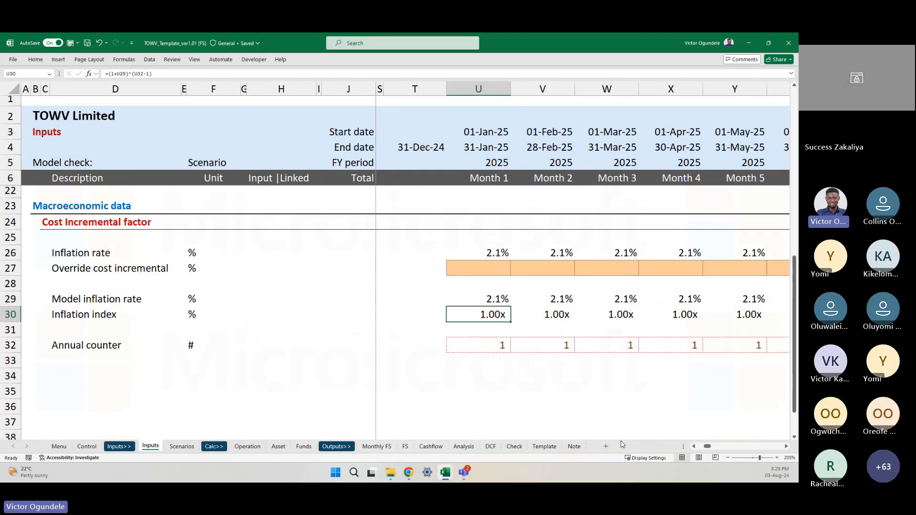
pyautogui.scroll(-3, 622, 445)
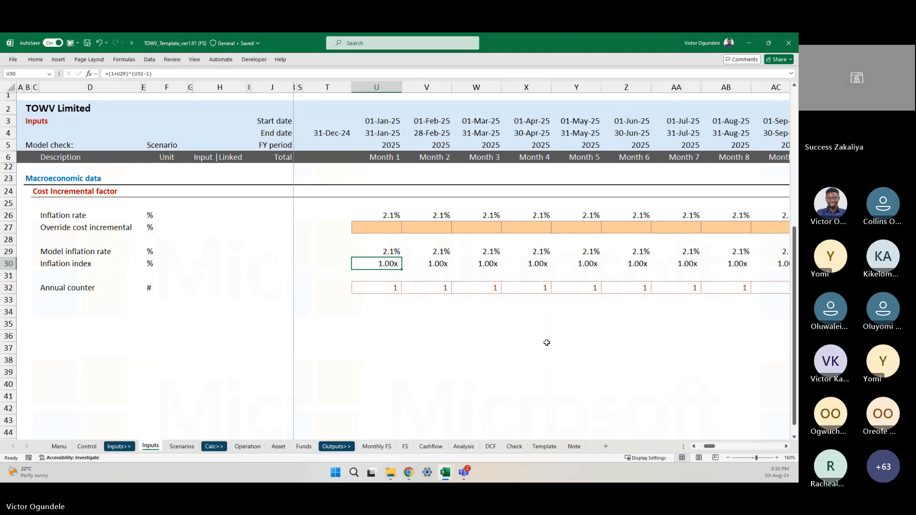
# Review the annual inflation rates, monthly inflation index and annual counter across the timeline, finishing on the Year 1 inflation rate in M26
pyautogui.hscroll(-5, 547, 343)
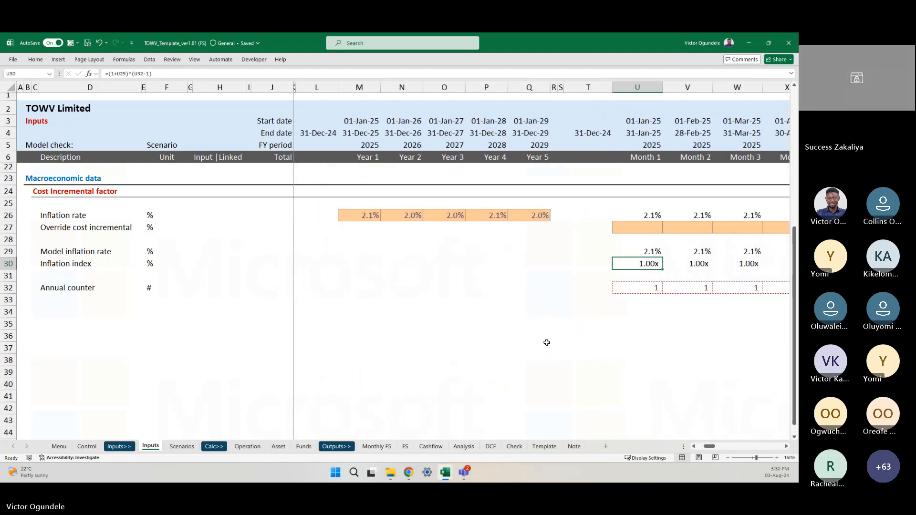
pyautogui.click(500, 338)
pyautogui.scroll(-3, 500, 339)
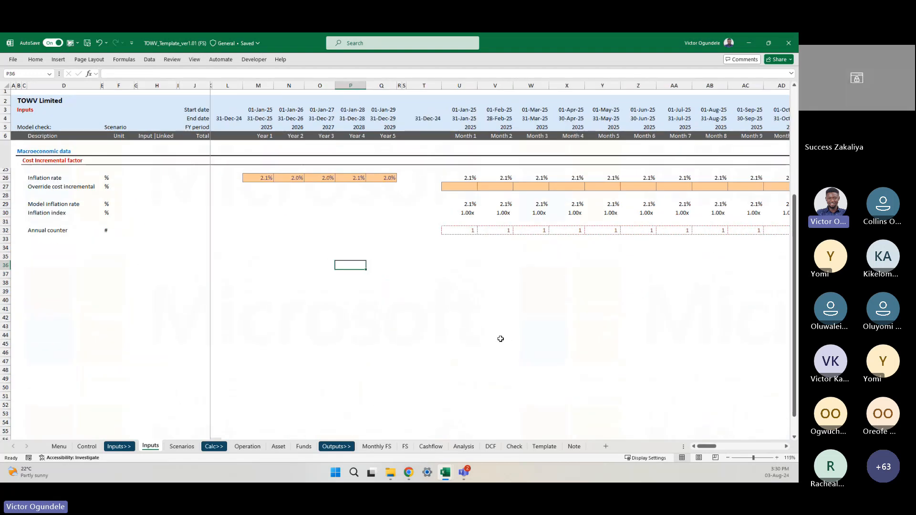
pyautogui.click(503, 260)
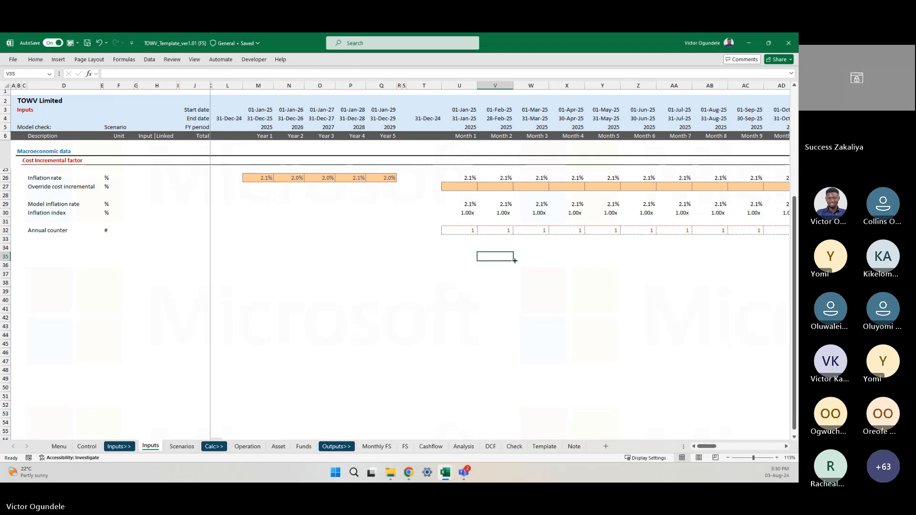
pyautogui.click(500, 230)
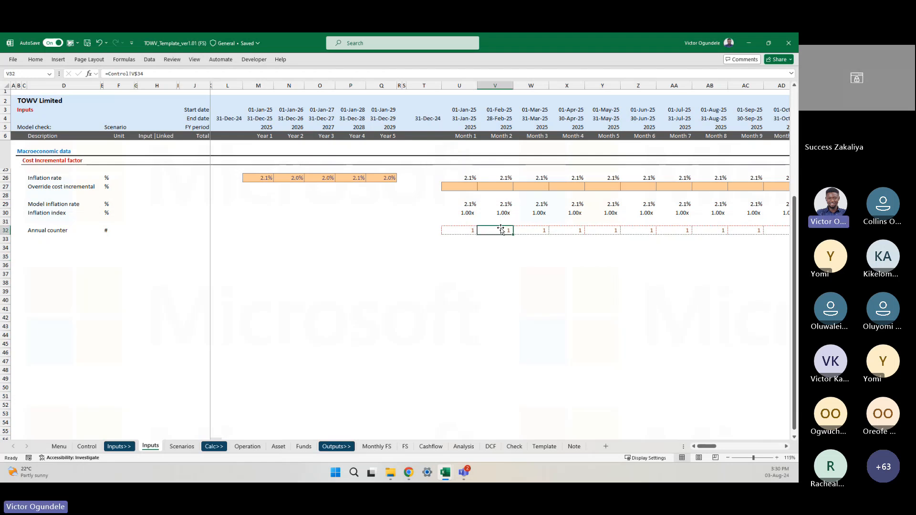
pyautogui.hotkey('ctrl', 'Right')
pyautogui.hotkey('ctrl', 'Left')
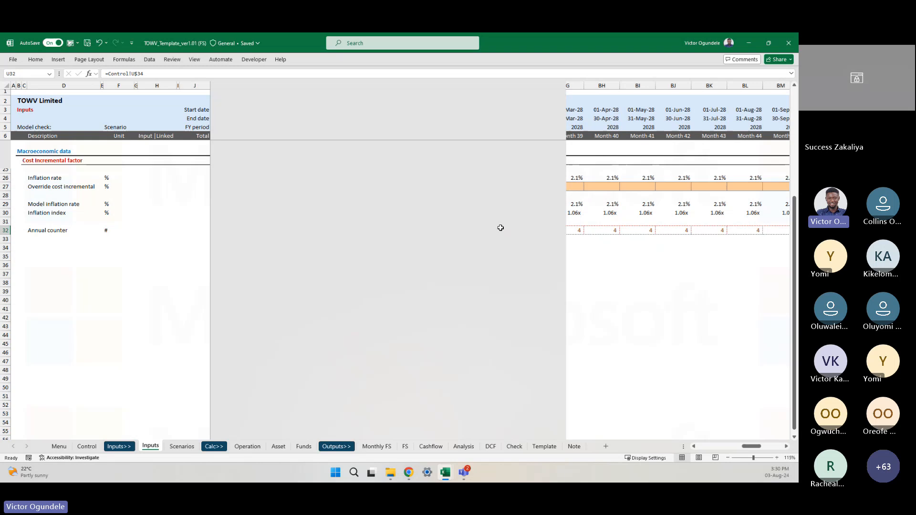
pyautogui.hotkey('ctrl', 'Left')
pyautogui.hotkey('ctrl', 'Left')
pyautogui.press('Right')
pyautogui.press('Right')
pyautogui.press('Right')
pyautogui.press('Right')
pyautogui.press('Right')
pyautogui.press('Right')
pyautogui.press('Right')
pyautogui.press('Right')
pyautogui.press('Right')
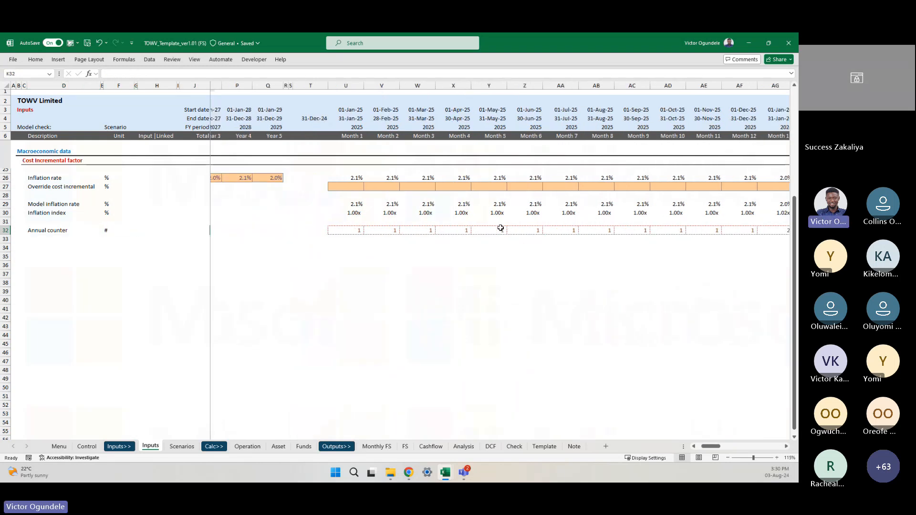
pyautogui.hotkey('ctrl', 'Up')
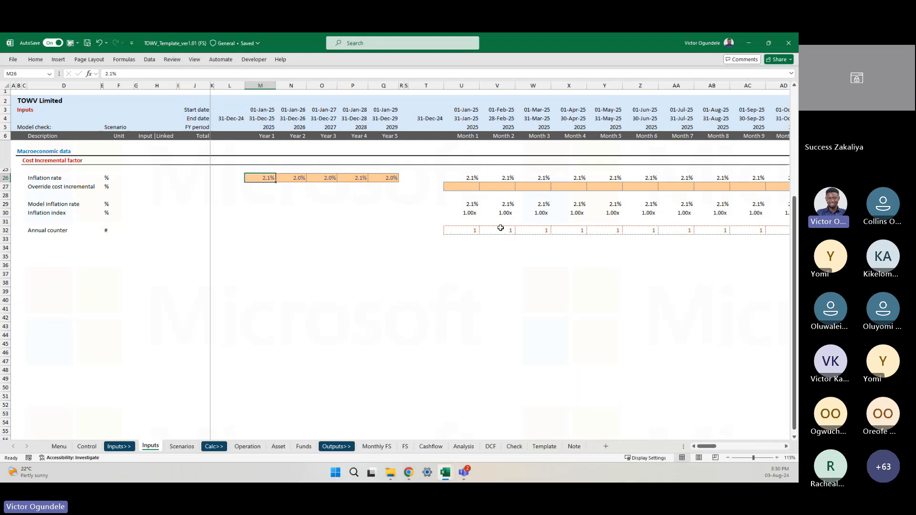
# Review the Business Timing and Macroeconomic data sections of the Inputs sheet at 100% zoom
pyautogui.scroll(1, 500, 228)
pyautogui.scroll(-1, 500, 227)
pyautogui.click(554, 301)
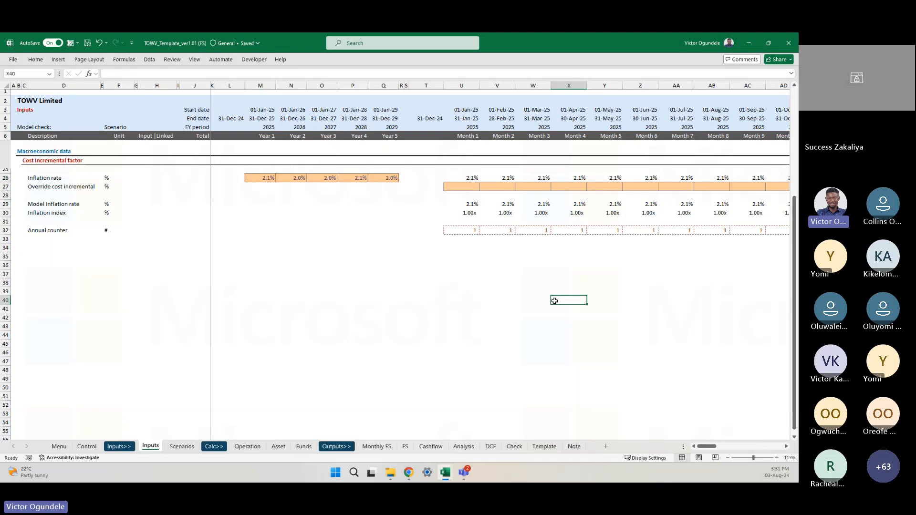
pyautogui.click(728, 458)
pyautogui.click(728, 457)
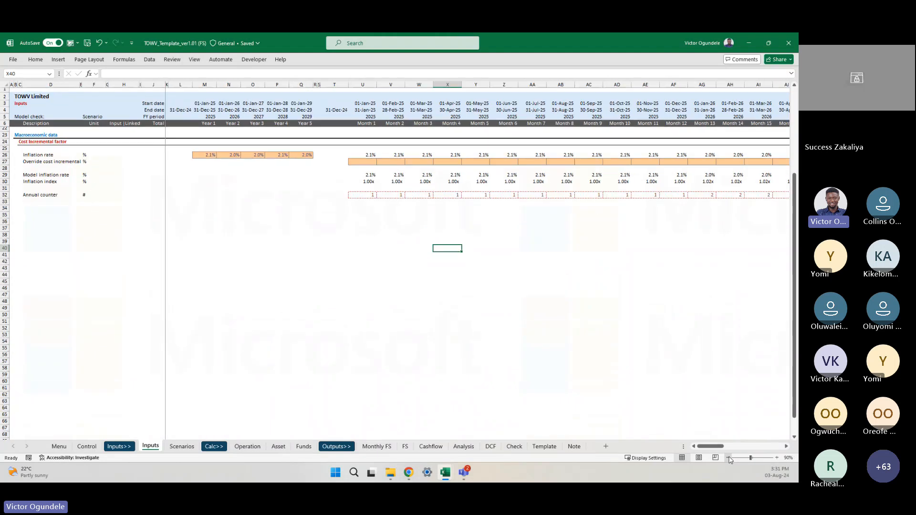
pyautogui.click(776, 458)
pyautogui.scroll(3, 500, 307)
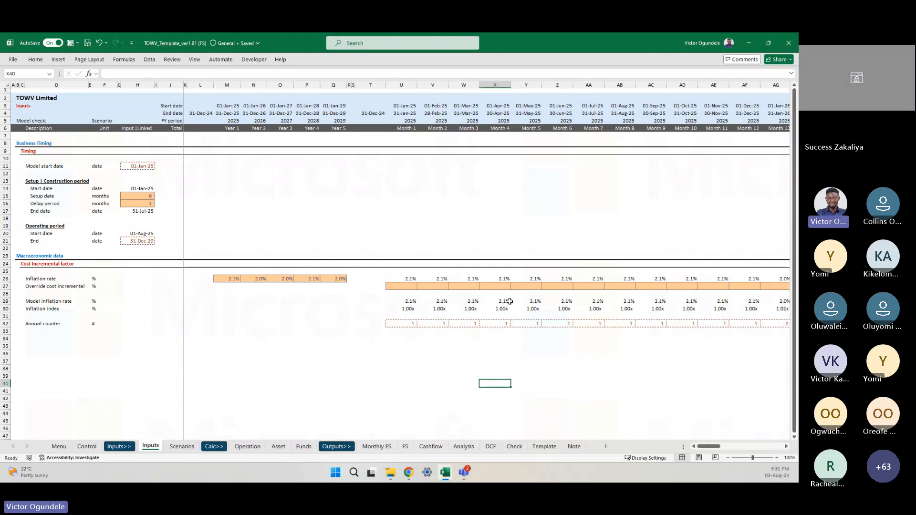
pyautogui.click(335, 317)
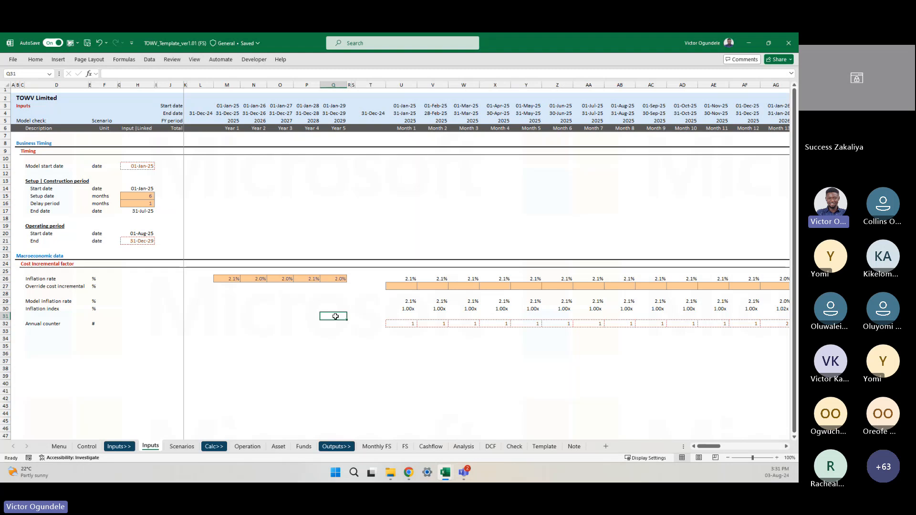
pyautogui.hotkey('ctrl', 'Up')
pyautogui.hotkey('ctrl', 'Left')
pyautogui.hotkey('ctrl', 'Left')
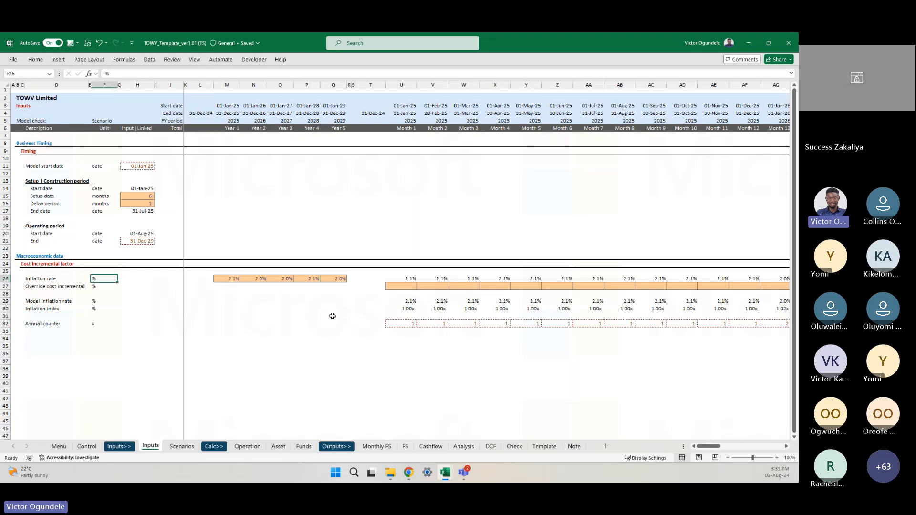
pyautogui.hotkey('ctrl', 'Left')
pyautogui.click(262, 372)
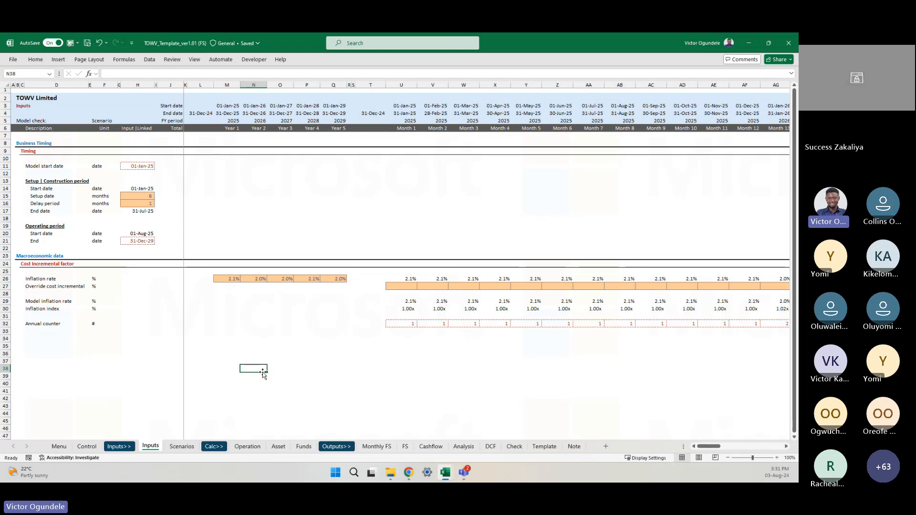
# Consult the modelling drivers on the Note sheet, and return to the timing section of the Inputs sheet
pyautogui.click(566, 448)
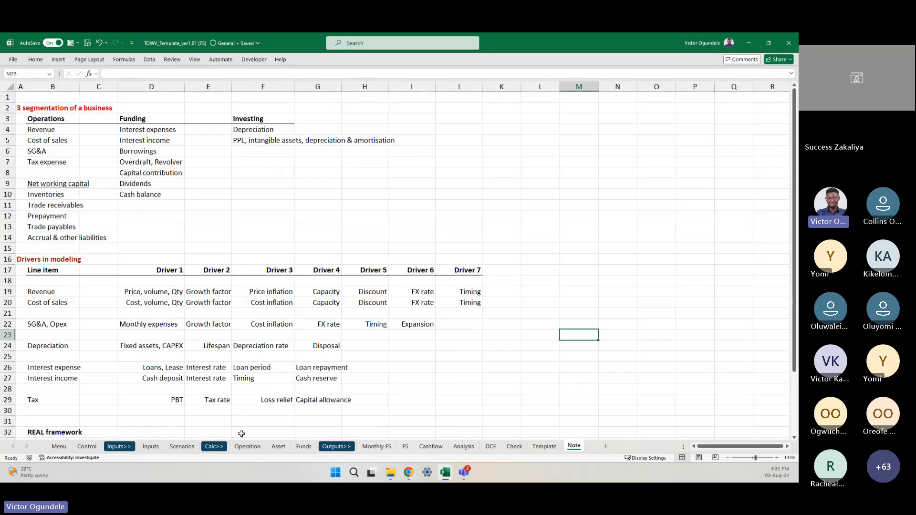
pyautogui.click(151, 446)
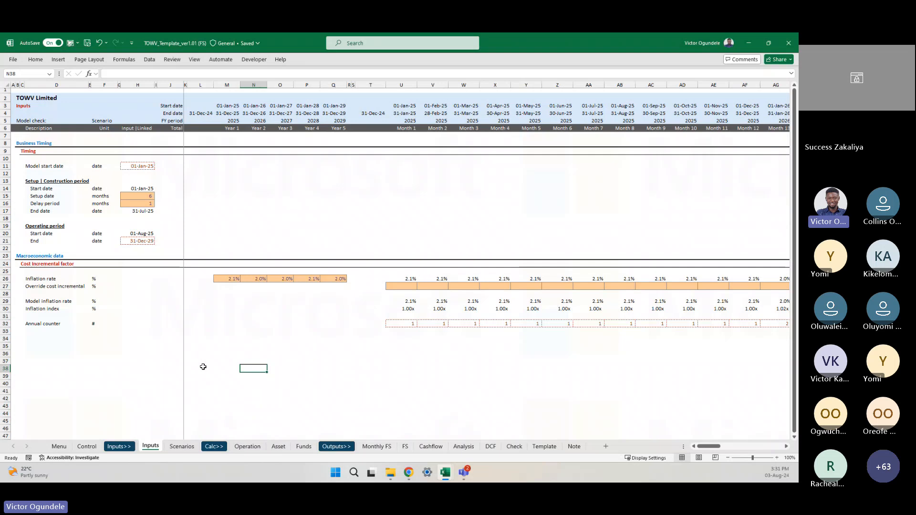
pyautogui.click(218, 203)
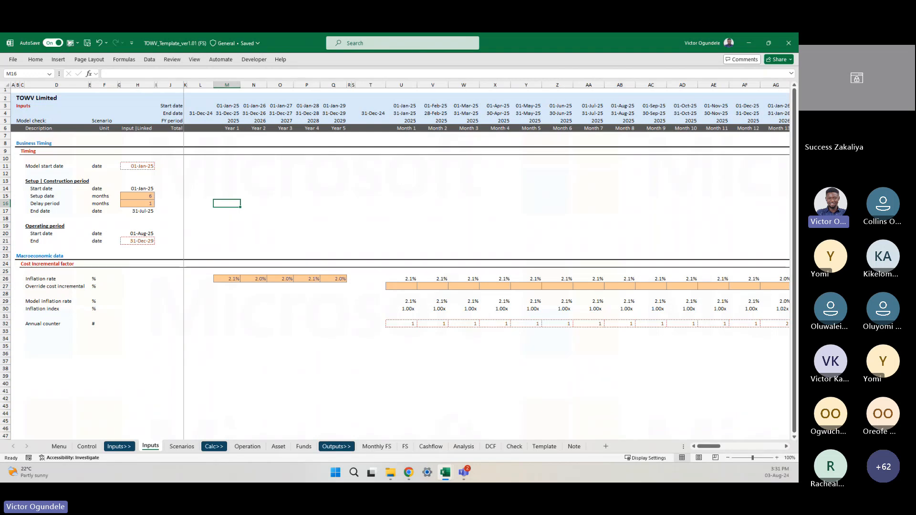
# Inspect the annual counter's link to the Control sheet in U32 and examine the monthly macroeconomic rows at 130% zoom
pyautogui.click(101, 324)
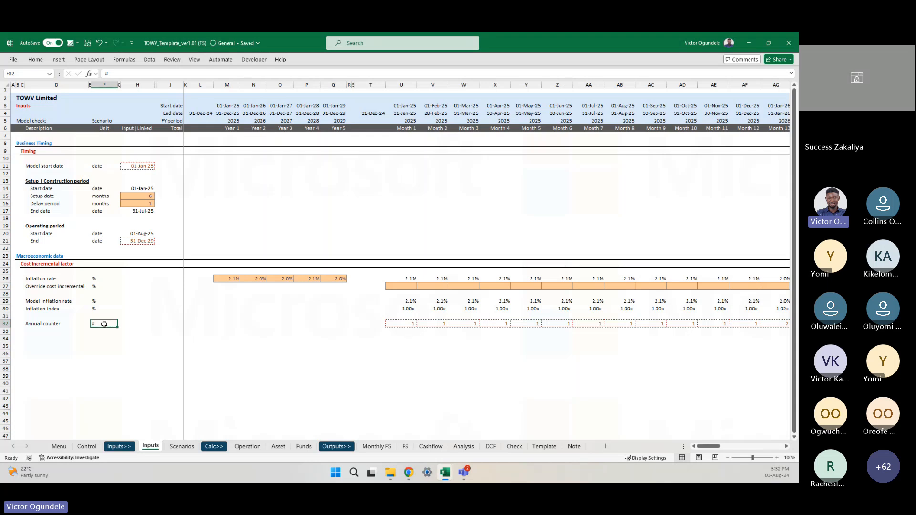
pyautogui.click(406, 324)
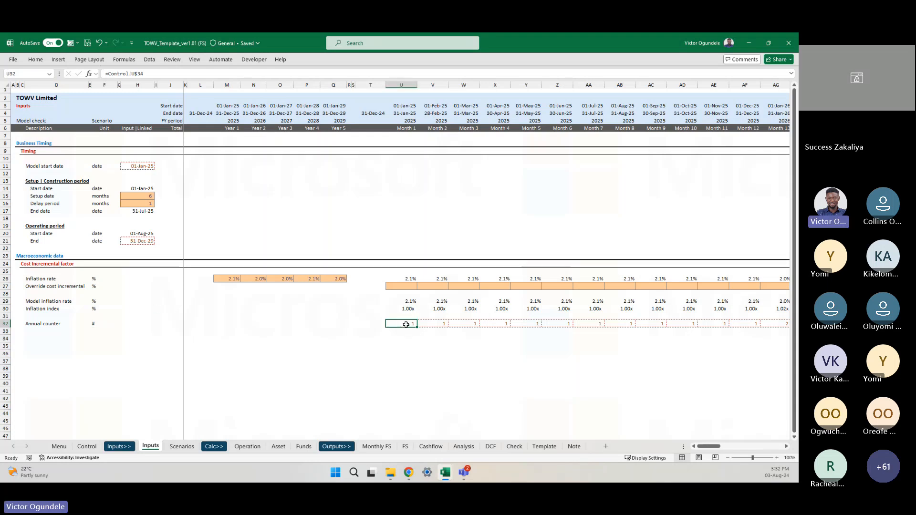
pyautogui.press('F2')
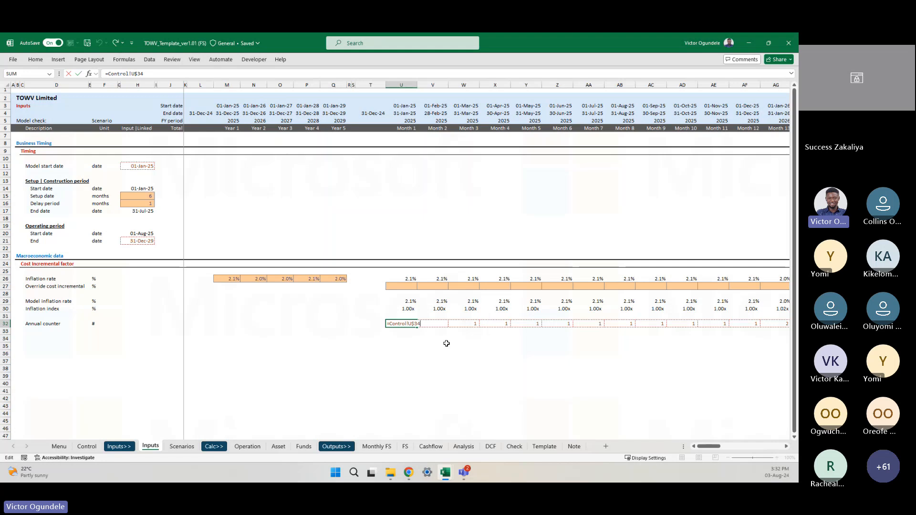
pyautogui.press('Escape')
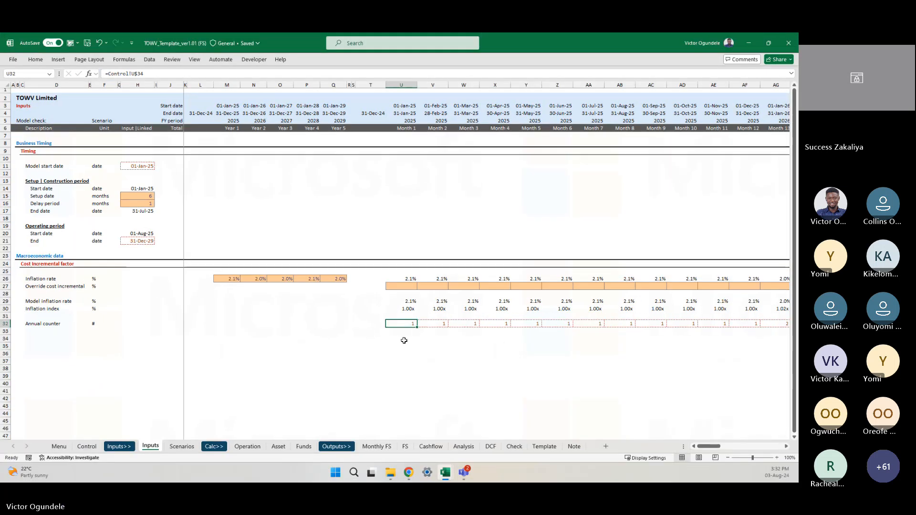
pyautogui.click(376, 339)
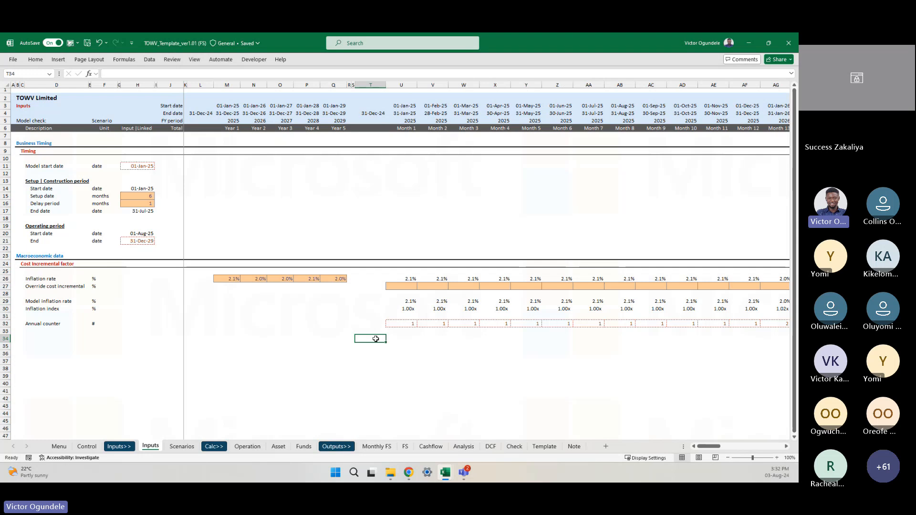
pyautogui.click(389, 324)
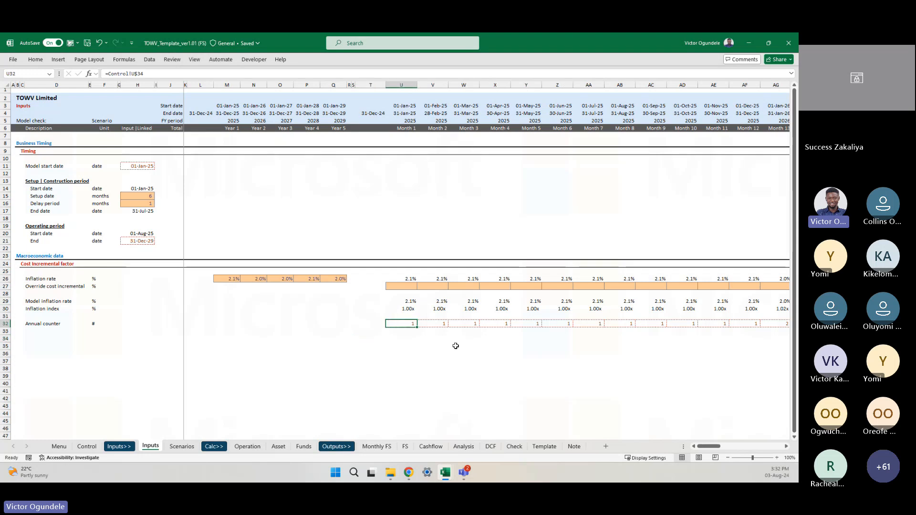
pyautogui.hscroll(5, 468, 344)
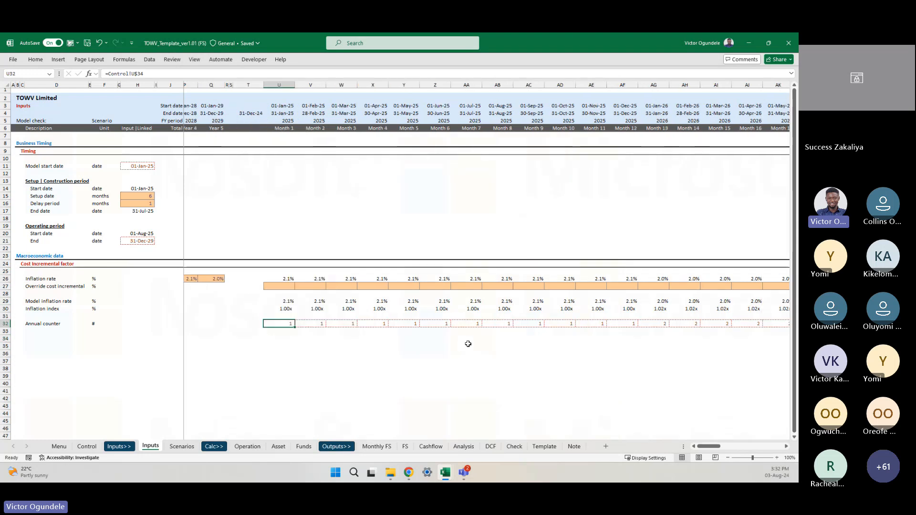
pyautogui.click(778, 458)
pyautogui.click(778, 457)
pyautogui.click(778, 457)
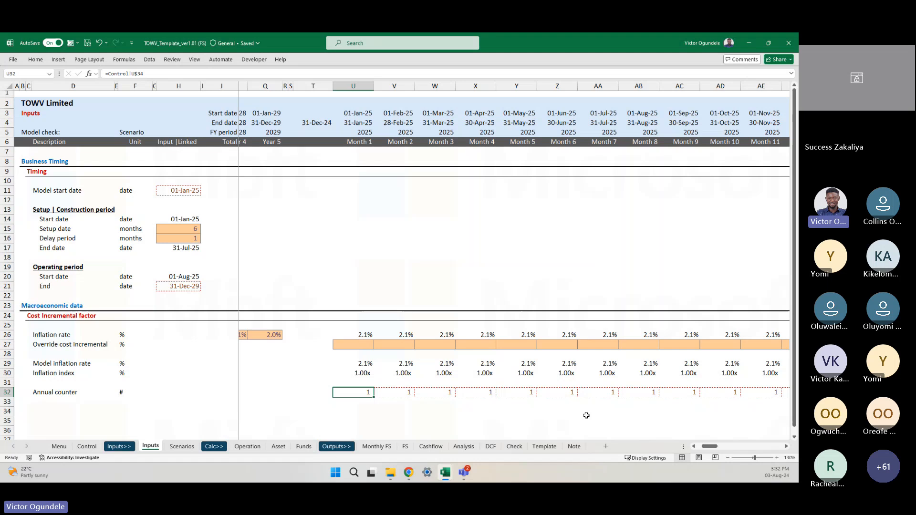
pyautogui.scroll(-5, 577, 410)
pyautogui.scroll(-1, 479, 343)
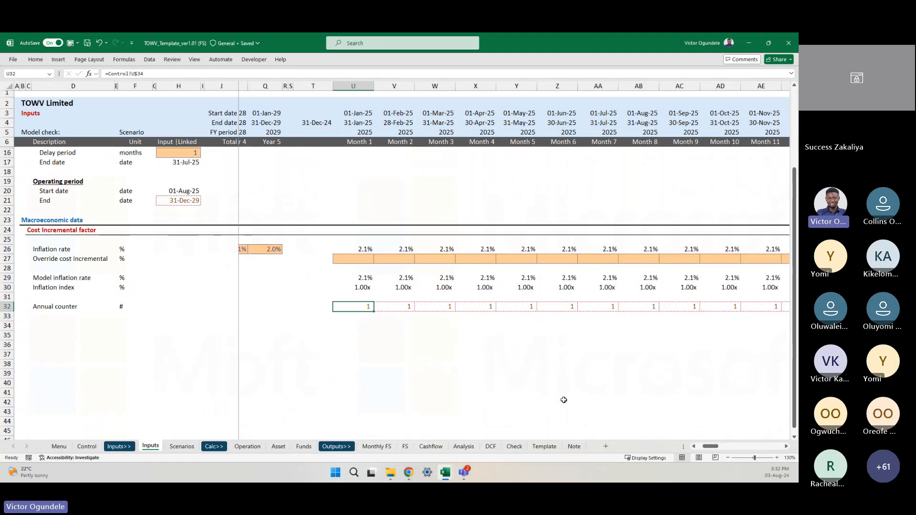
# Check the business segmentation and line-item drivers on the Note sheet again, and go back to the Inputs sheet
pyautogui.click(574, 447)
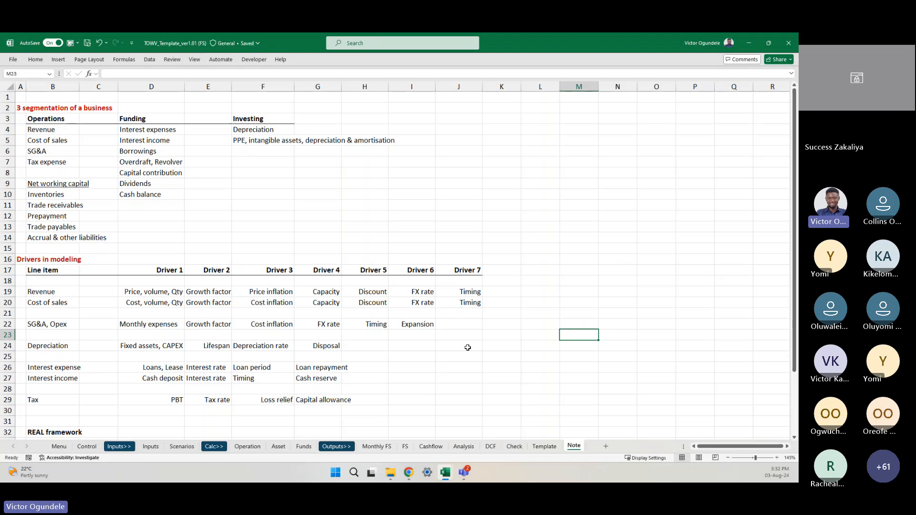
pyautogui.click(409, 228)
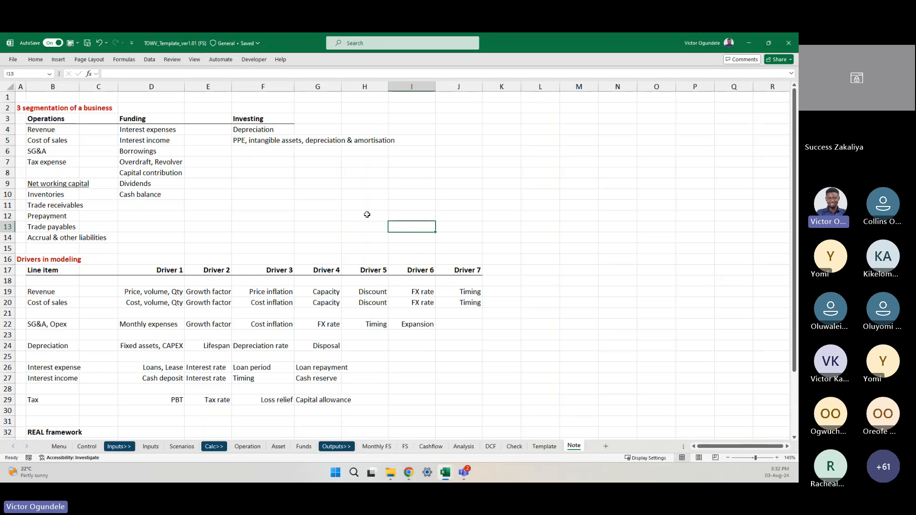
pyautogui.click(151, 447)
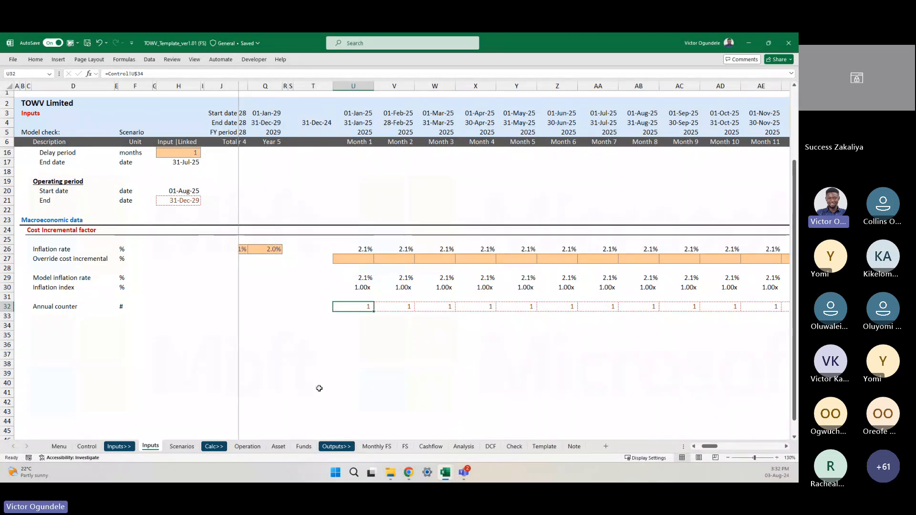
# Examine the Month 1 inflation index formula in U30 and the cell-style legend on the Menu sheet, and return to Inputs
pyautogui.click(359, 287)
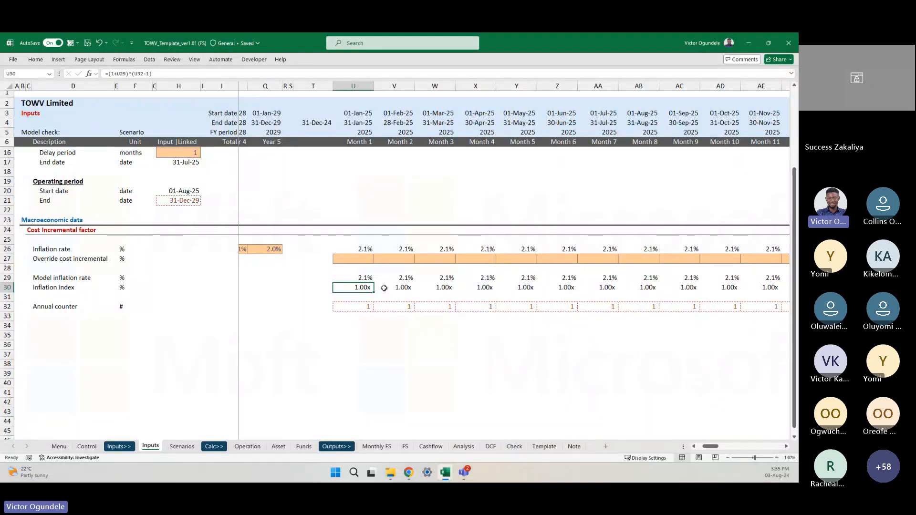
pyautogui.click(87, 446)
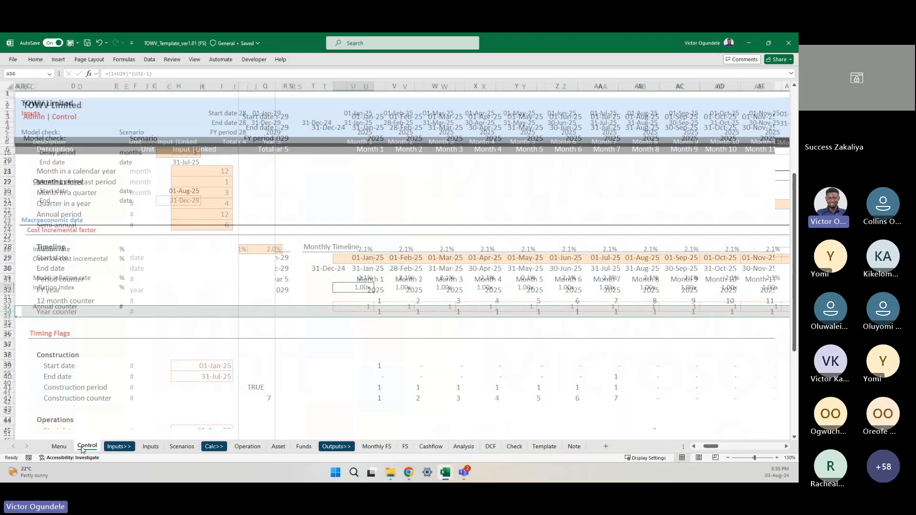
pyautogui.click(59, 447)
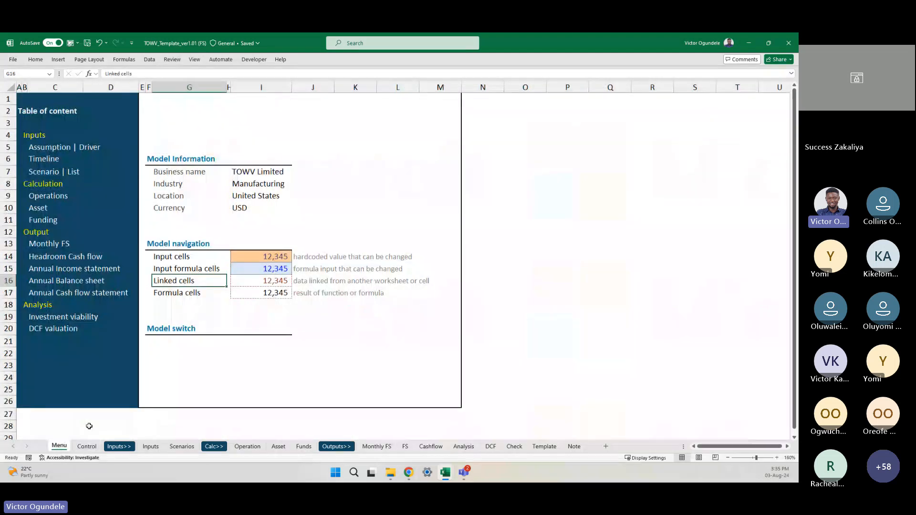
pyautogui.click(152, 446)
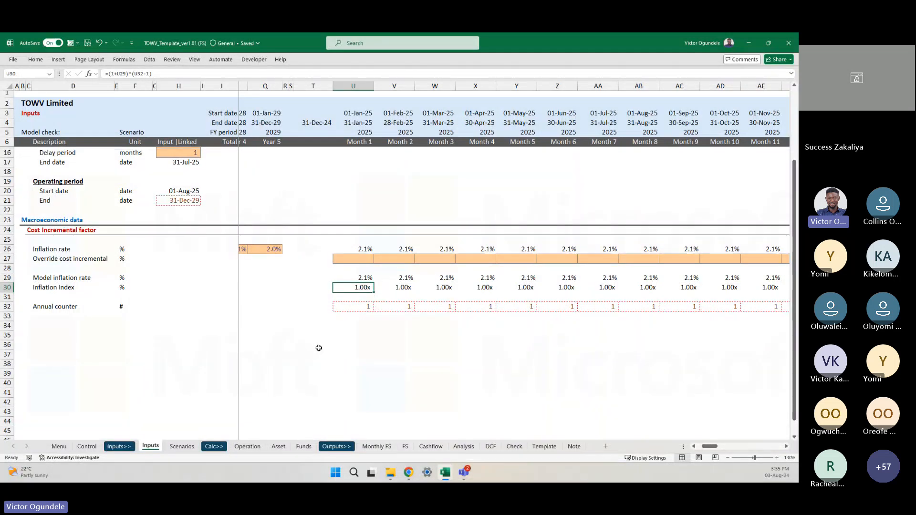
# Inspect the custom number format of the Month 1 inflation index in U30, and close the format settings without changes
pyautogui.hscroll(1, 319, 348)
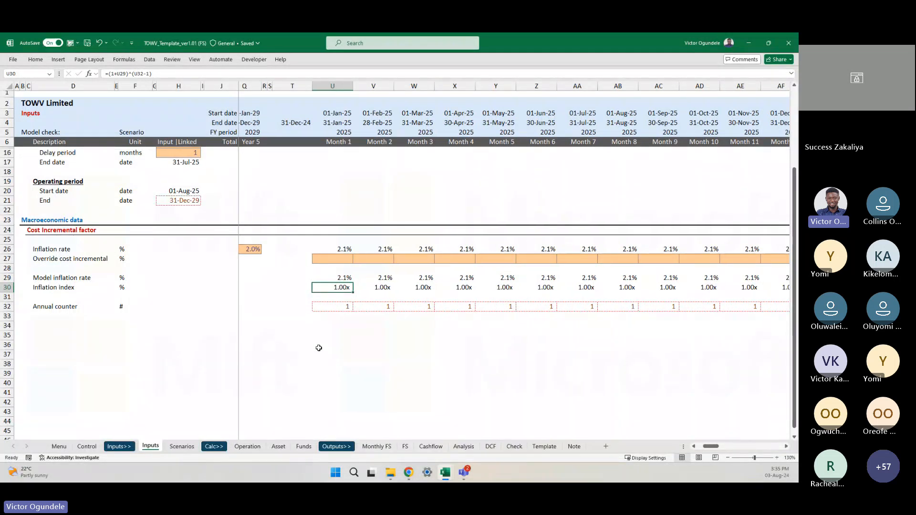
pyautogui.hotkey('ctrl', '1')
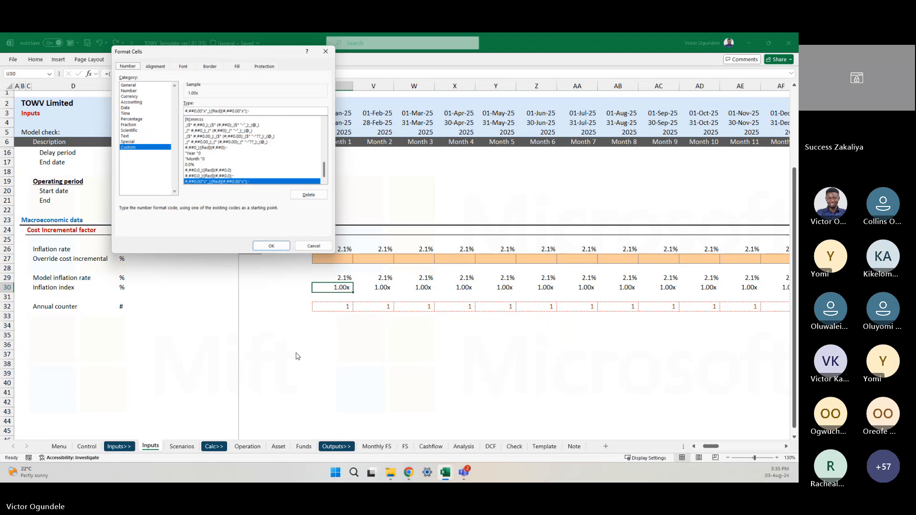
pyautogui.click(306, 246)
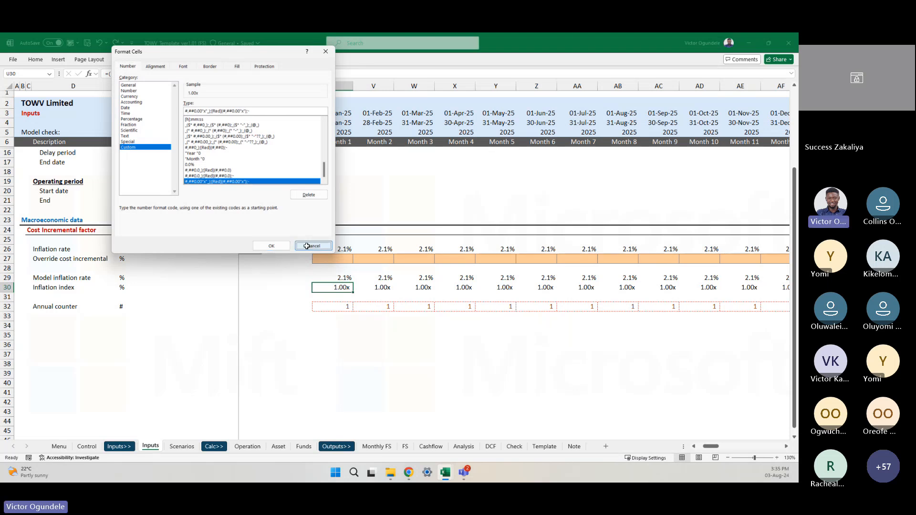
pyautogui.click(329, 317)
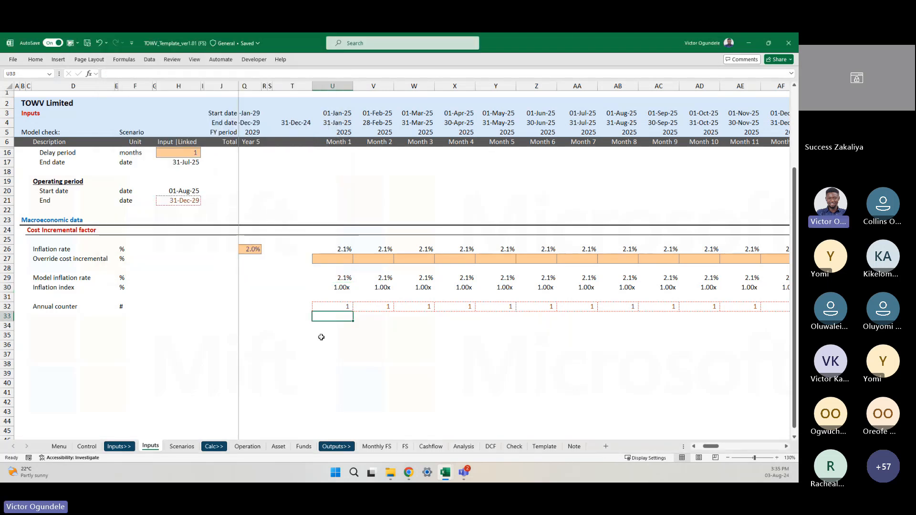